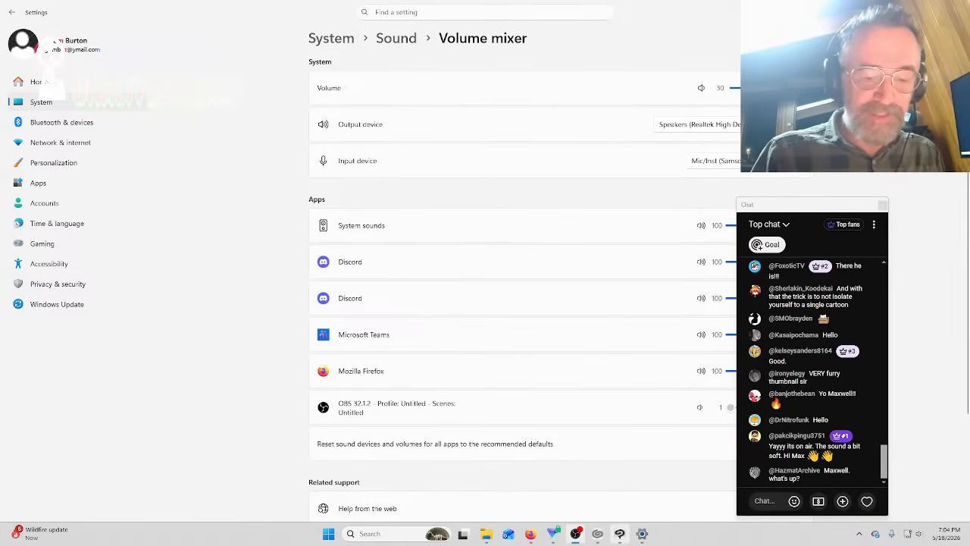
# Switch to Clip Studio Paint and clear the entire WELCOME sketch from Layer 1 of the Illustration canvas
pyautogui.click(598, 534)
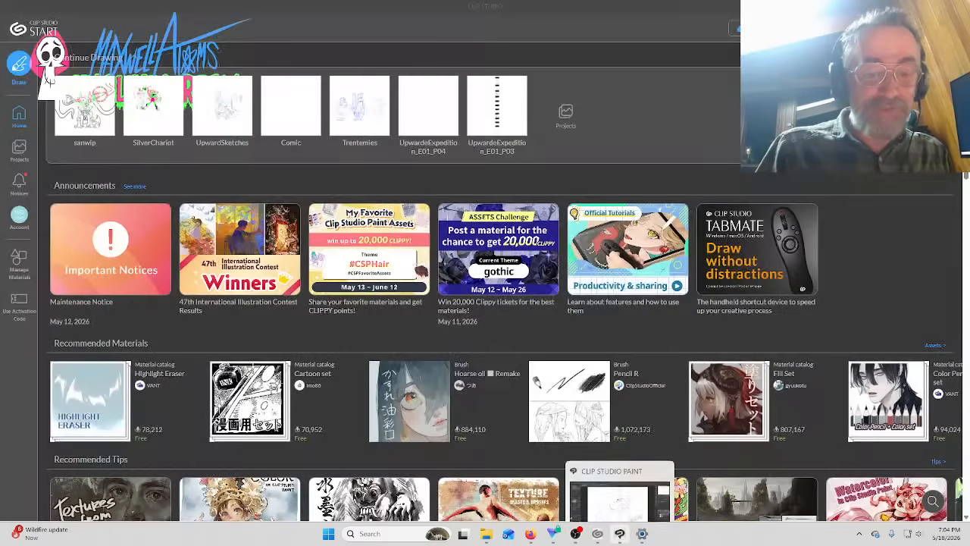
pyautogui.click(619, 534)
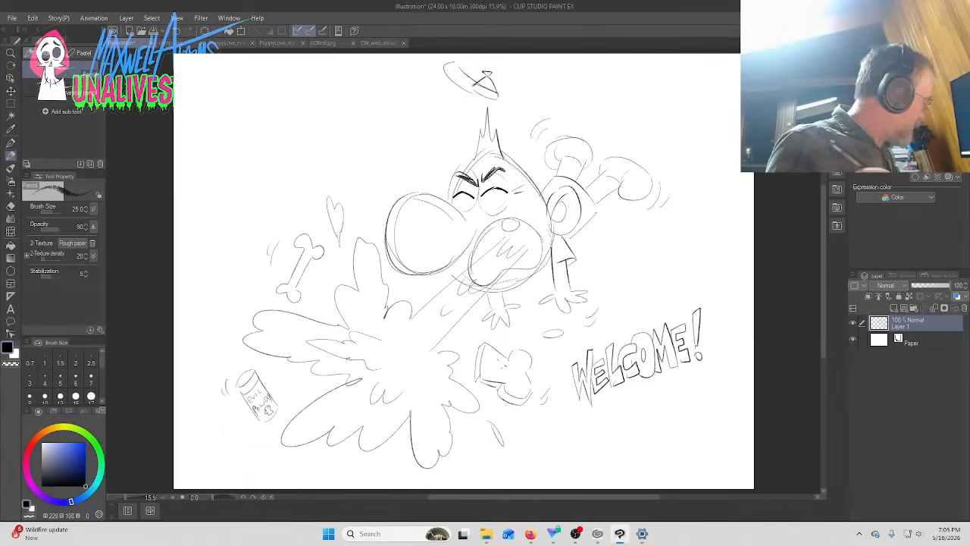
pyautogui.hotkey('ctrl', 'a')
pyautogui.press('Delete')
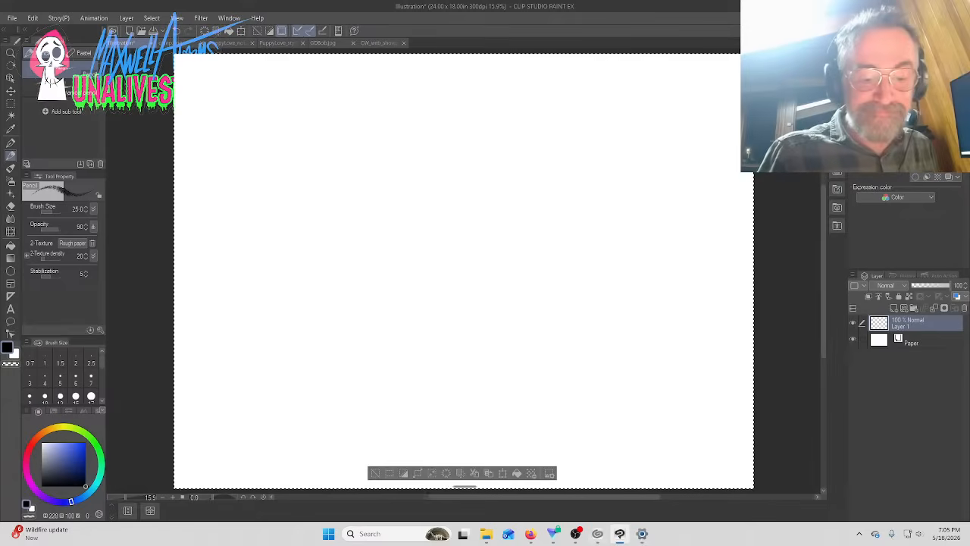
# Bring up the stream chat and review the comp.png, PuppyLove_notes.png and PuppyLove_style2.png reference images
pyautogui.click(576, 534)
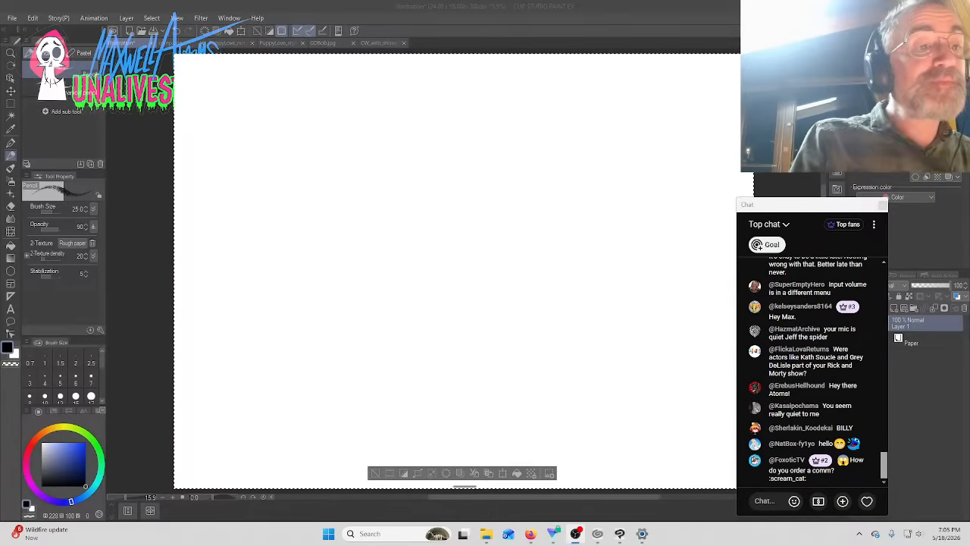
pyautogui.click(181, 43)
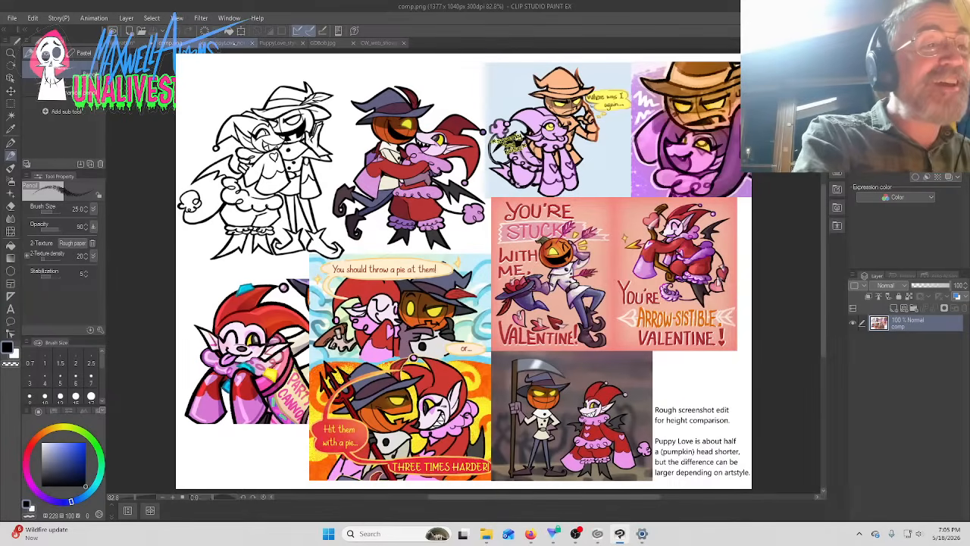
pyautogui.click(234, 42)
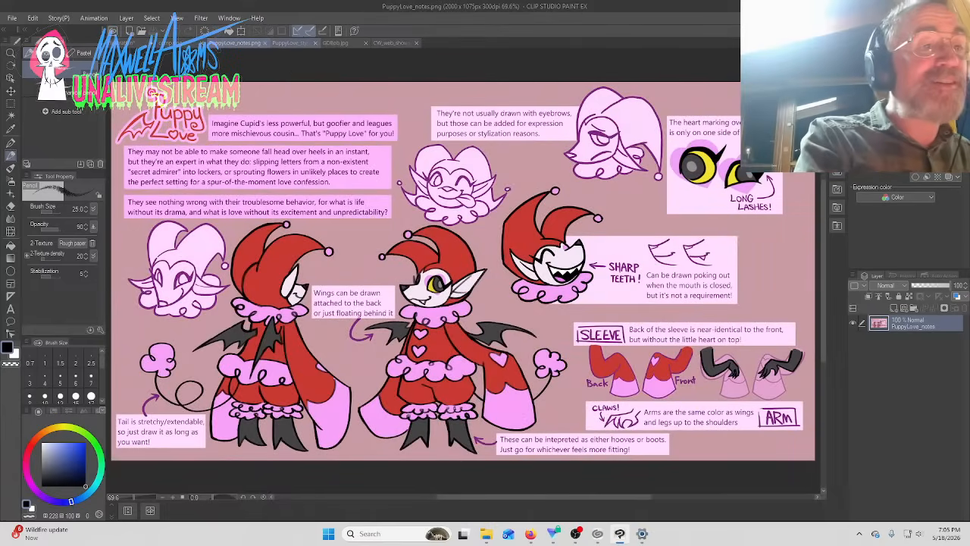
pyautogui.click(300, 43)
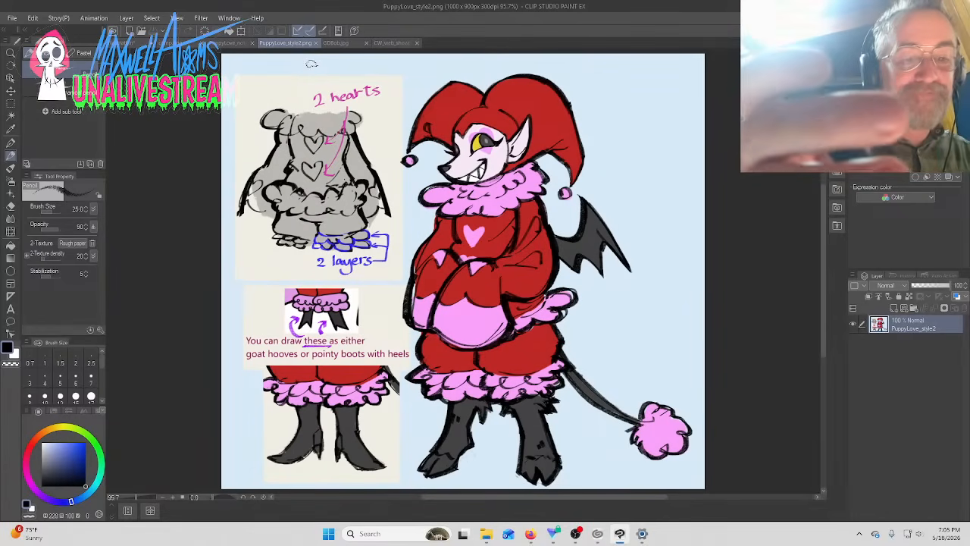
pyautogui.click(234, 43)
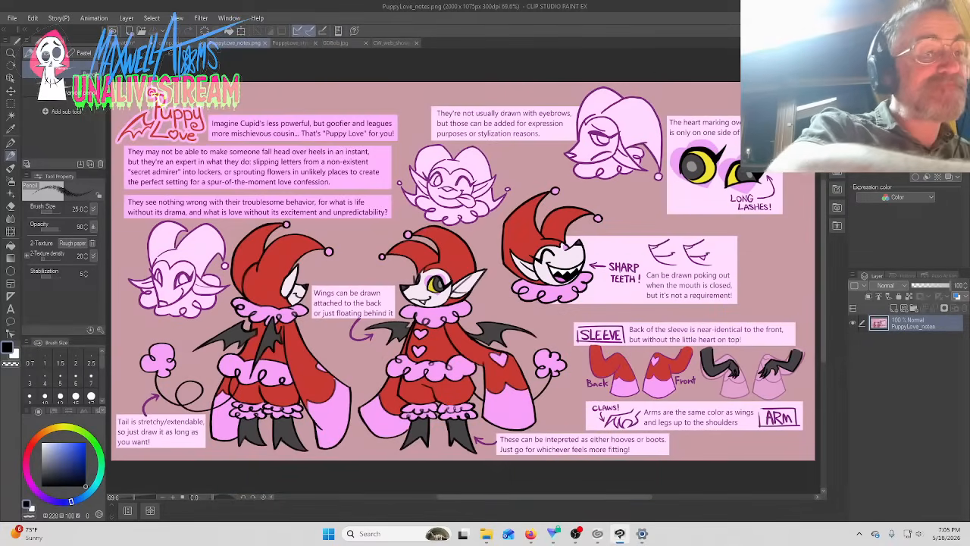
pyautogui.click(186, 44)
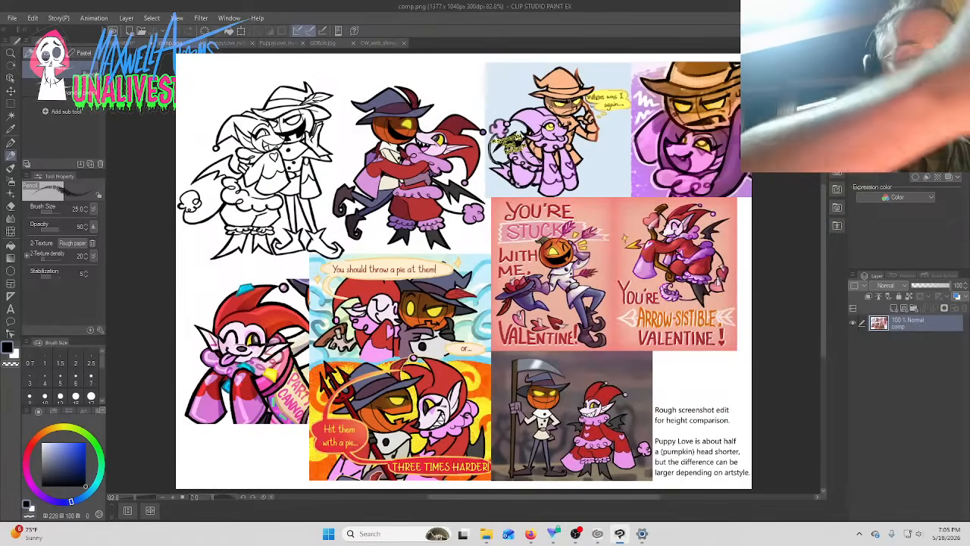
# Copy the whole PuppyLove_style2.png image and paste it into the Illustration canvas as a new layer
pyautogui.click(299, 43)
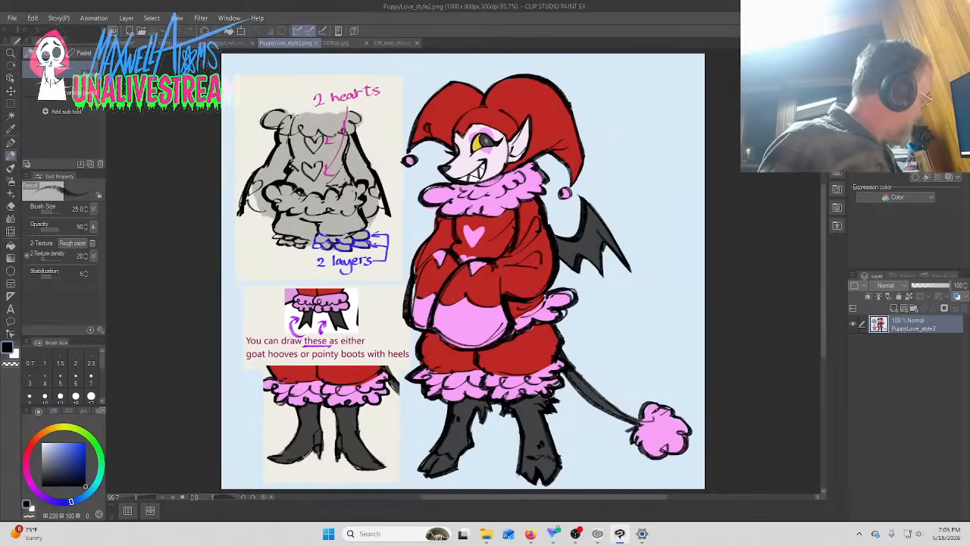
pyautogui.hotkey('ctrl', 'a')
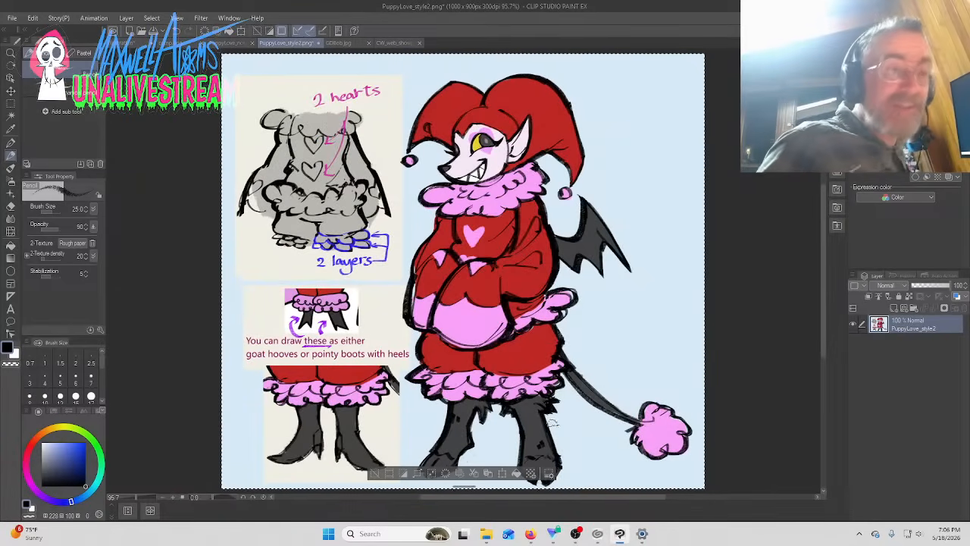
pyautogui.click(129, 43)
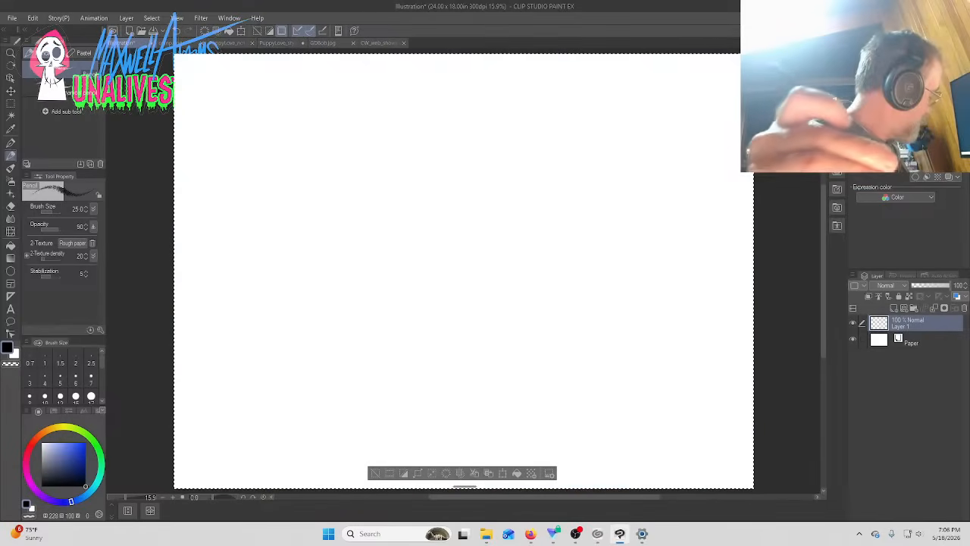
pyautogui.hotkey('ctrl', 'v')
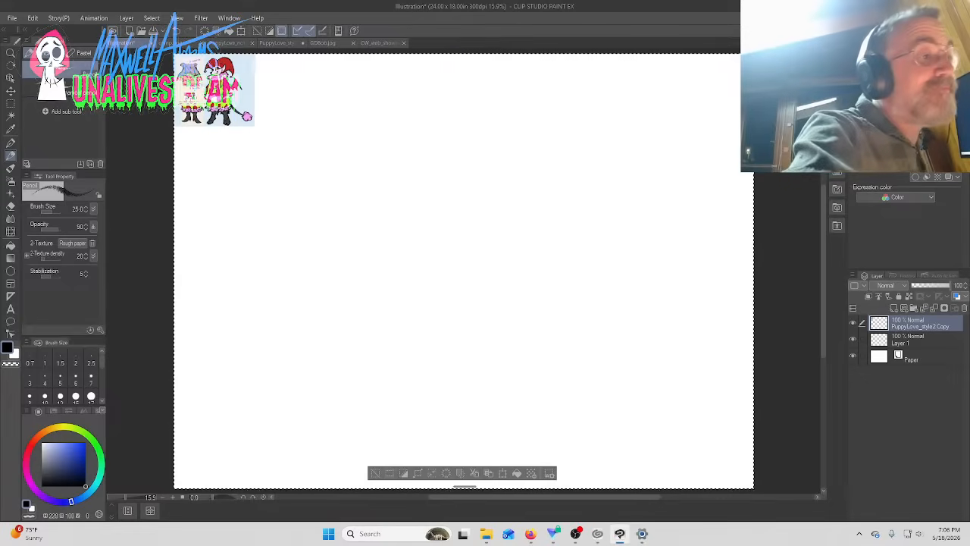
# Enlarge the pasted PuppyLove_style2 reference to 175% with the aspect ratio kept, and apply the transformation
pyautogui.press('m')
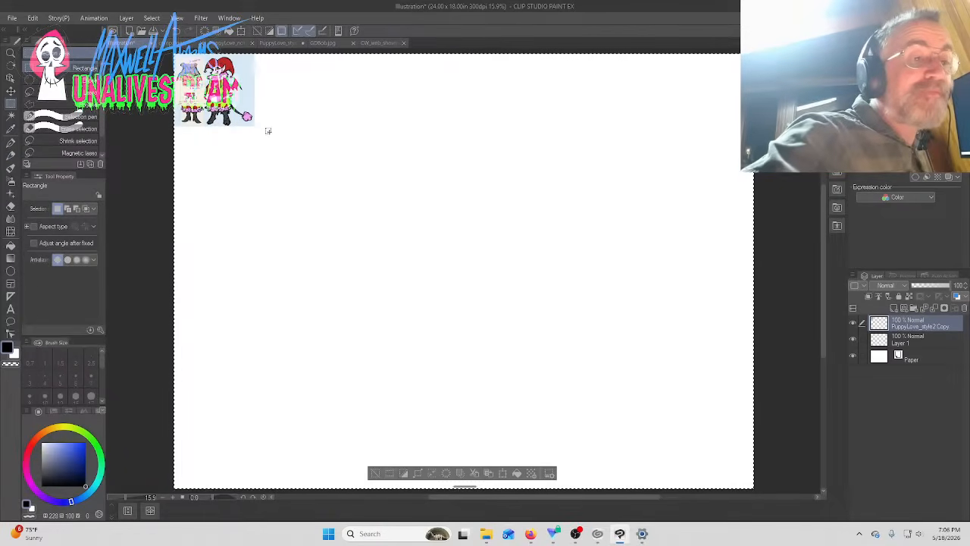
pyautogui.moveTo(500, 270); pyautogui.dragTo(395, 201)
pyautogui.moveTo(537, 267); pyautogui.dragTo(771, 514)
pyautogui.hotkey('ctrl', 't')
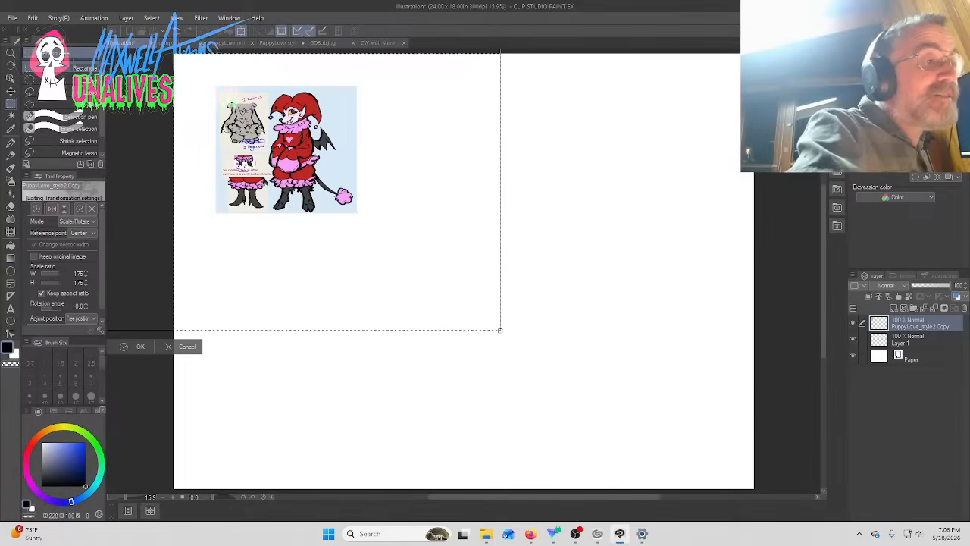
pyautogui.press('p')
pyautogui.click(453, 196)
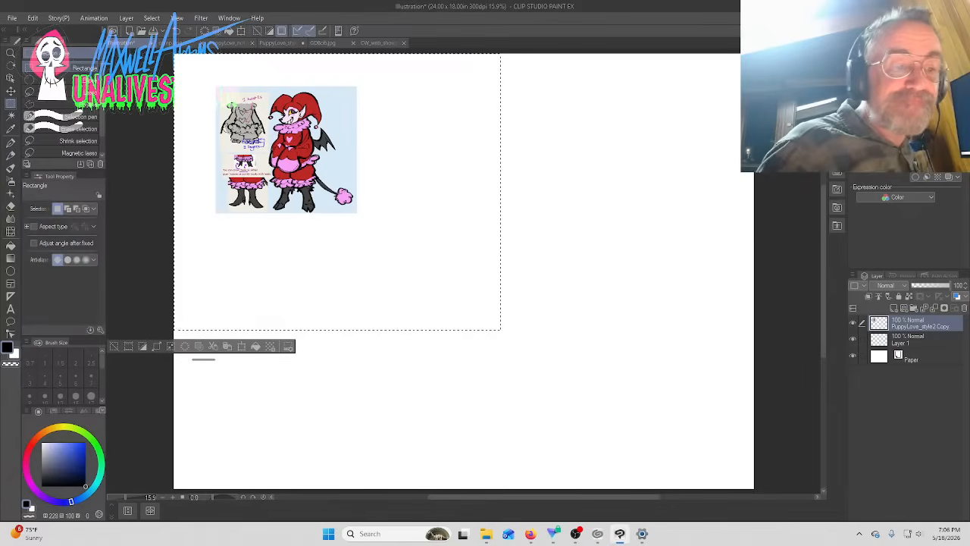
# Reselect just the reference image, scale it to 189% and move it into the upper-left corner of the canvas
pyautogui.hotkey('ctrl', 'd')
pyautogui.moveTo(366, 218); pyautogui.dragTo(203, 78)
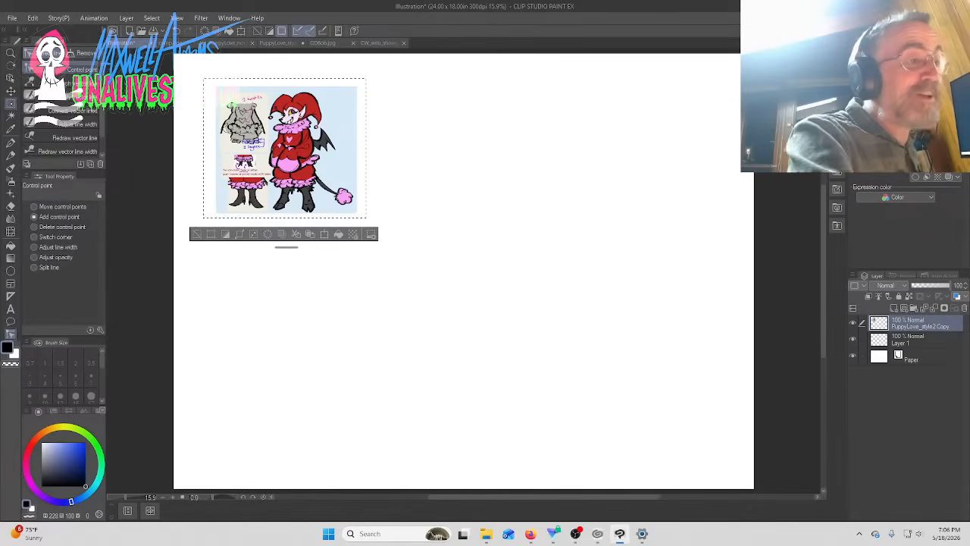
pyautogui.hotkey('ctrl', 't')
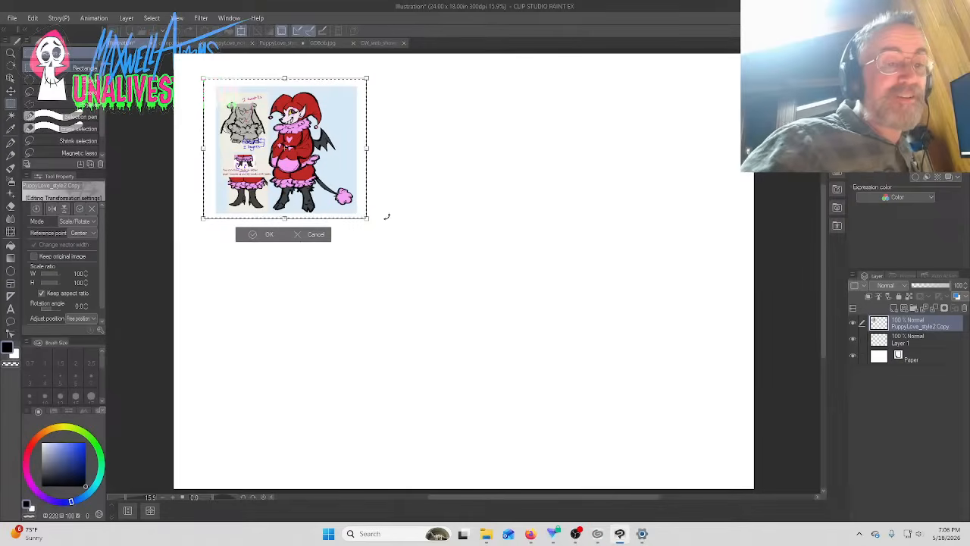
pyautogui.moveTo(367, 218); pyautogui.dragTo(620, 436)
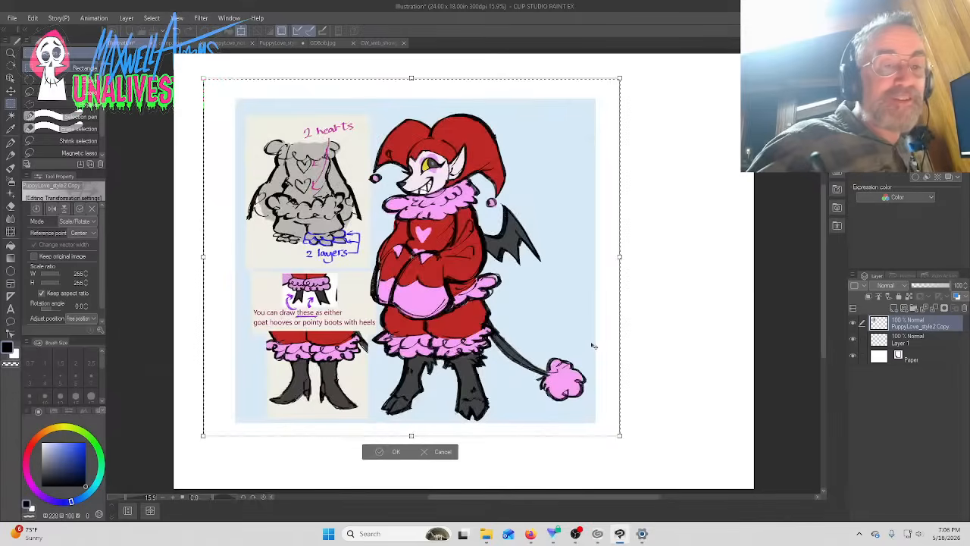
pyautogui.moveTo(595, 347); pyautogui.dragTo(542, 288)
pyautogui.moveTo(568, 377); pyautogui.dragTo(450, 276)
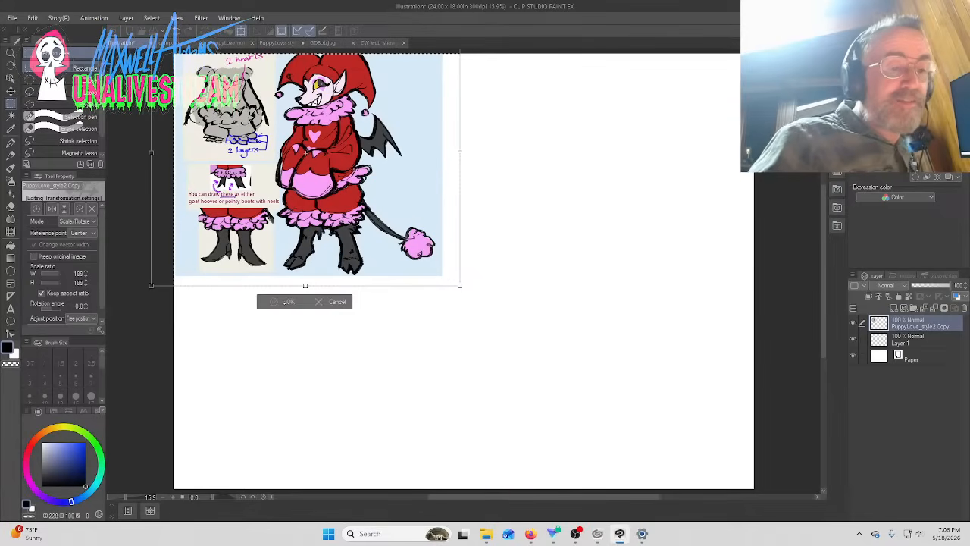
pyautogui.press('Delete')
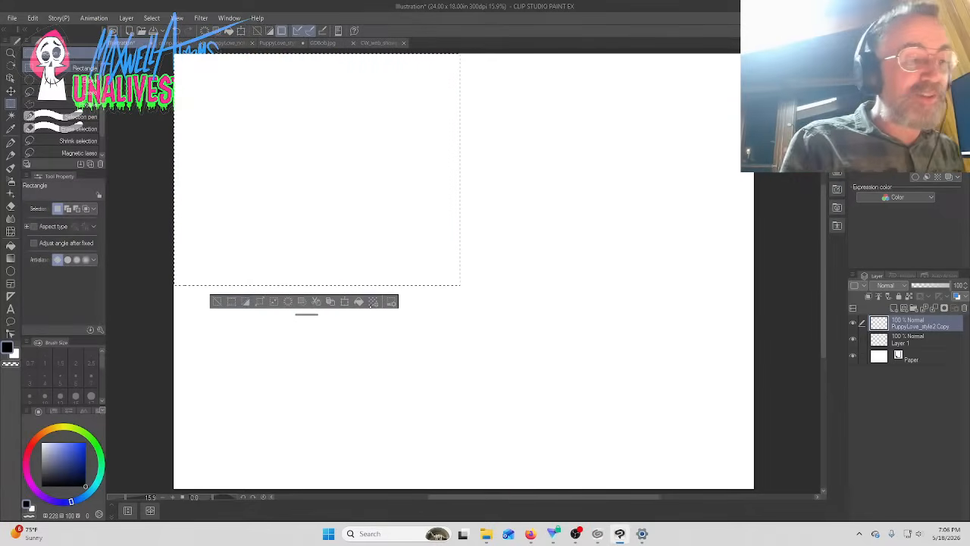
pyautogui.hotkey('ctrl', 'd')
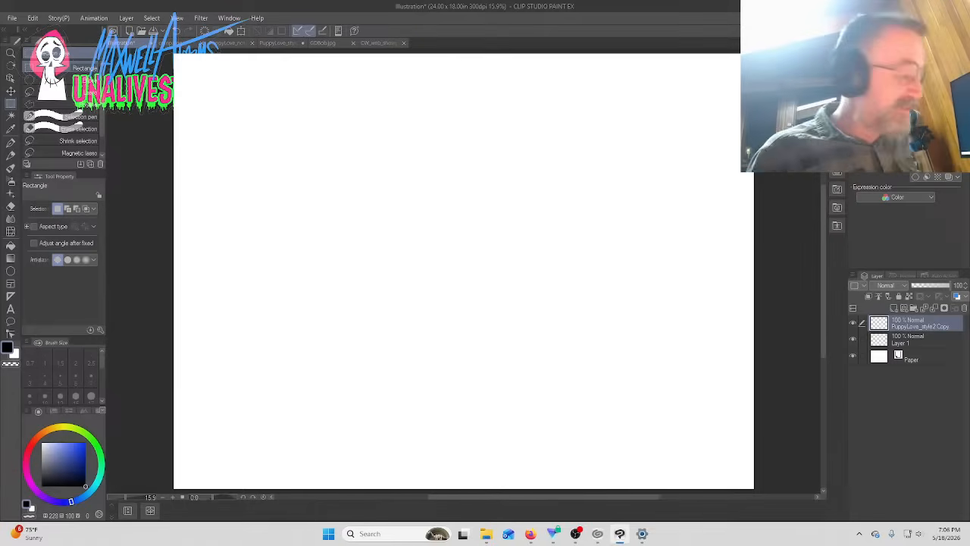
pyautogui.hotkey('ctrl', 'z')
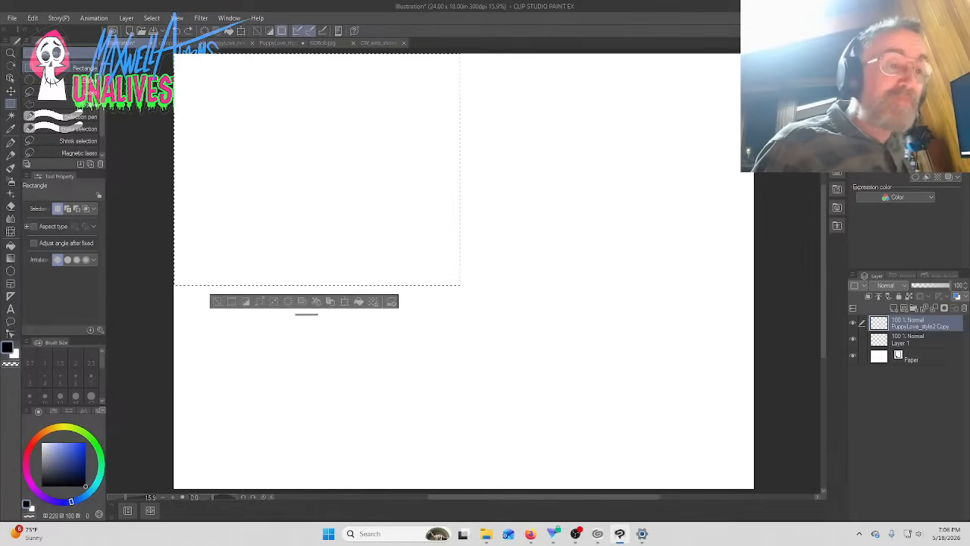
pyautogui.hotkey('ctrl', 'z')
# Deselect the reference image and lower the PuppyLove_style2 Copy layer's opacity to 29%
pyautogui.click(217, 301)
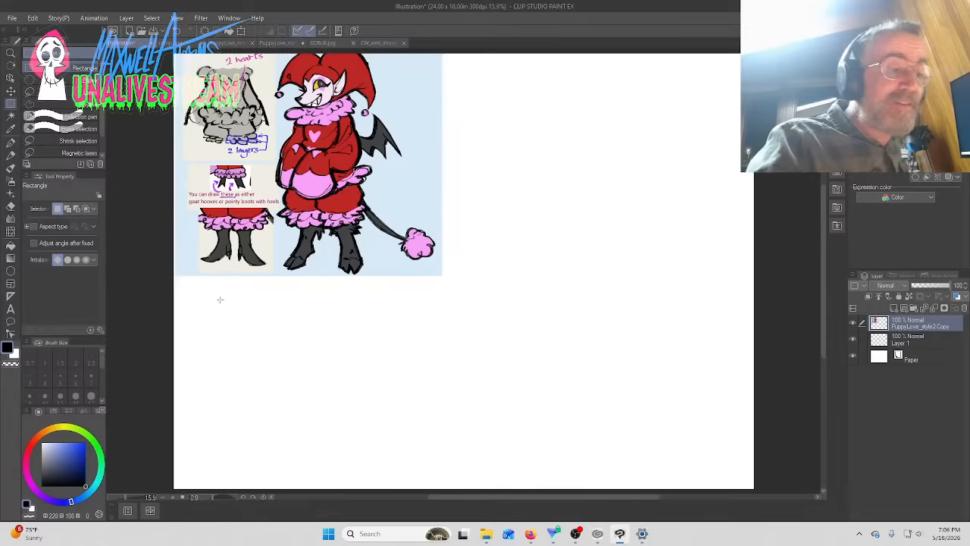
pyautogui.click(924, 285)
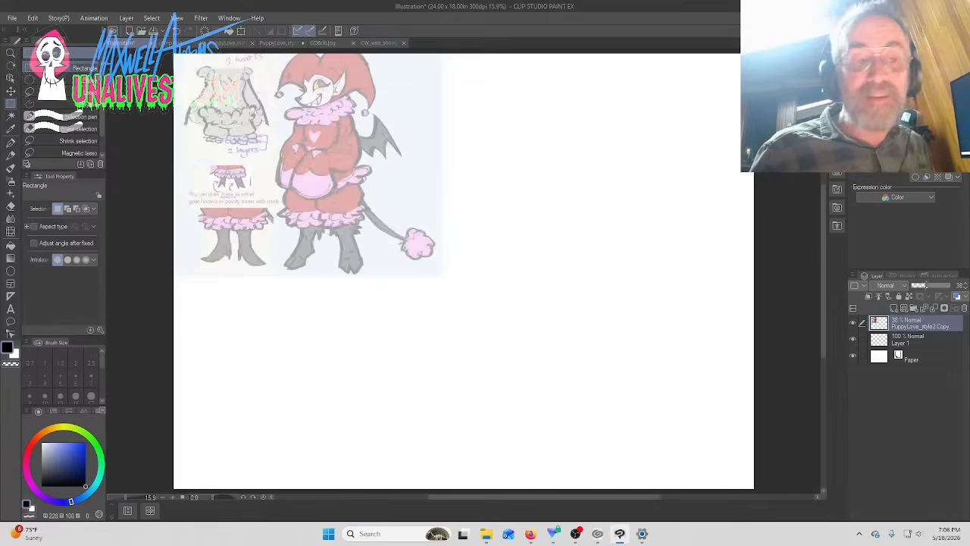
pyautogui.moveTo(919, 285); pyautogui.dragTo(917, 285)
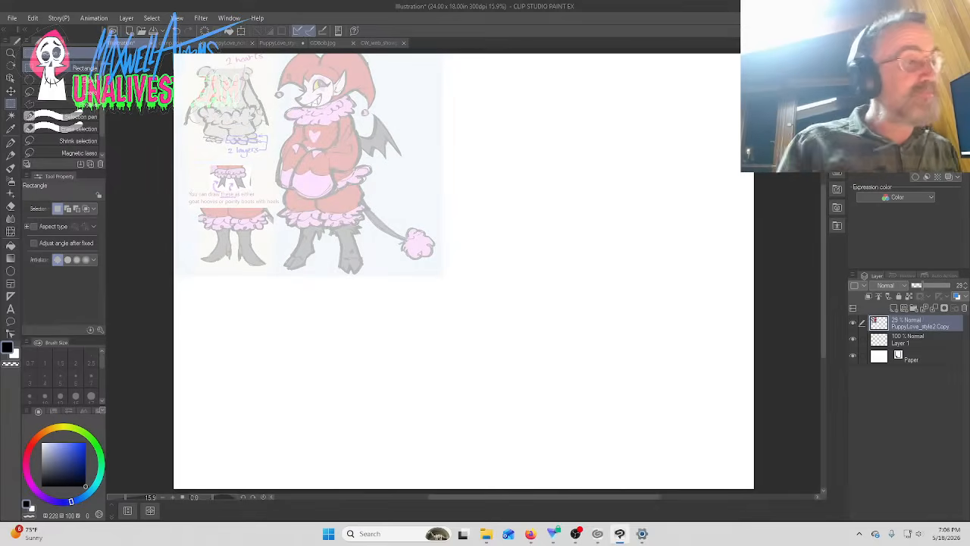
# Set up the Pencil with a dark blue colour and move Layer 1 above the PuppyLove_style2 Copy layer
pyautogui.click(10, 155)
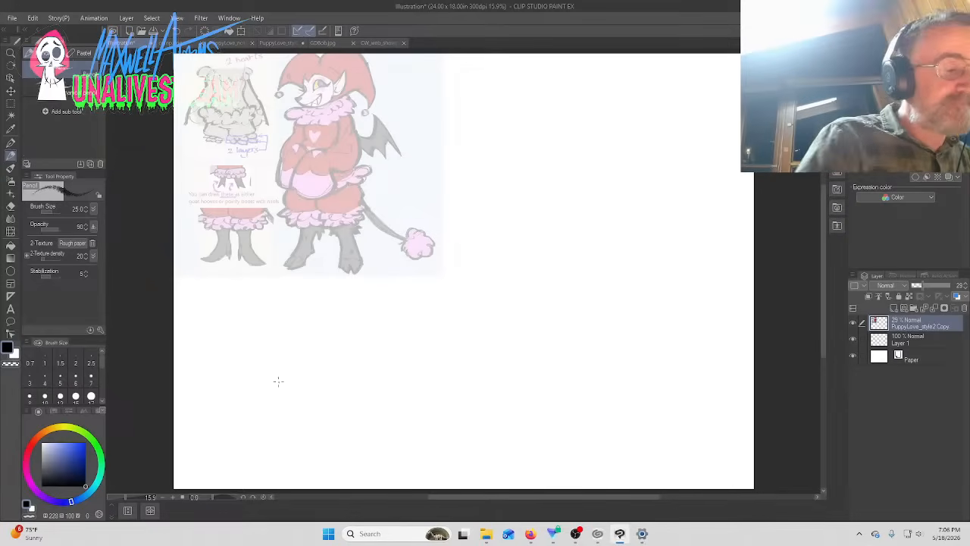
pyautogui.click(85, 458)
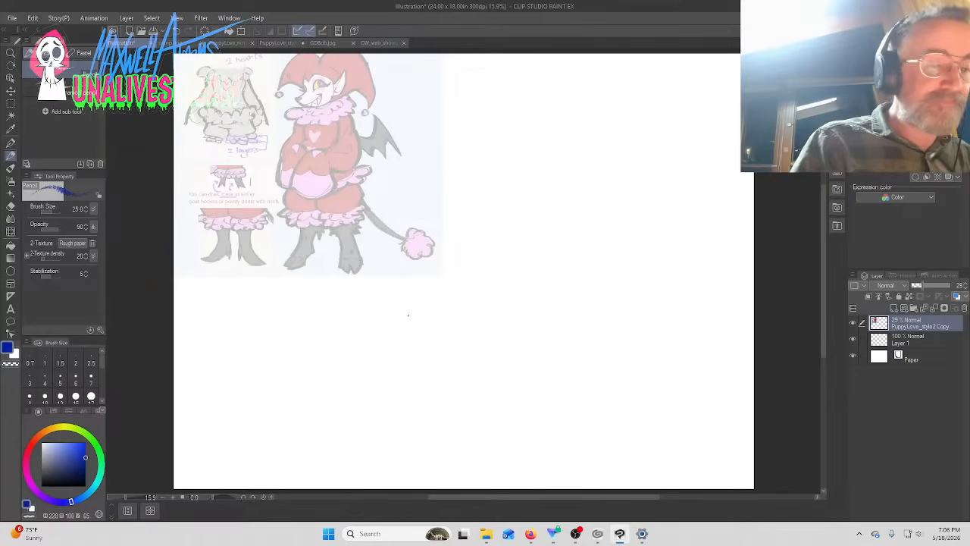
pyautogui.moveTo(439, 298); pyautogui.dragTo(578, 416)
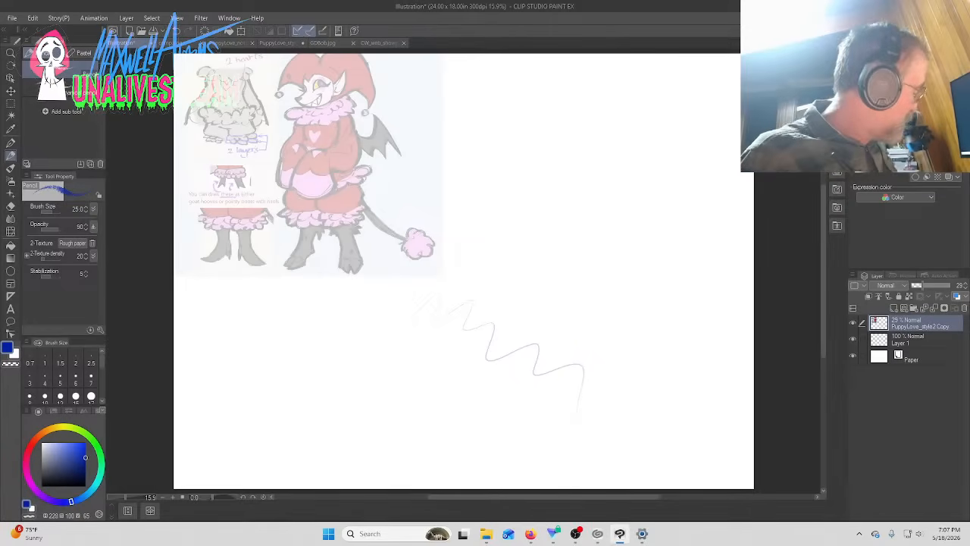
pyautogui.hotkey('ctrl', 'z')
pyautogui.moveTo(909, 341)
pyautogui.mouseDown()
pyautogui.moveTo(911, 326)
pyautogui.moveTo(909, 334)
pyautogui.mouseUp()
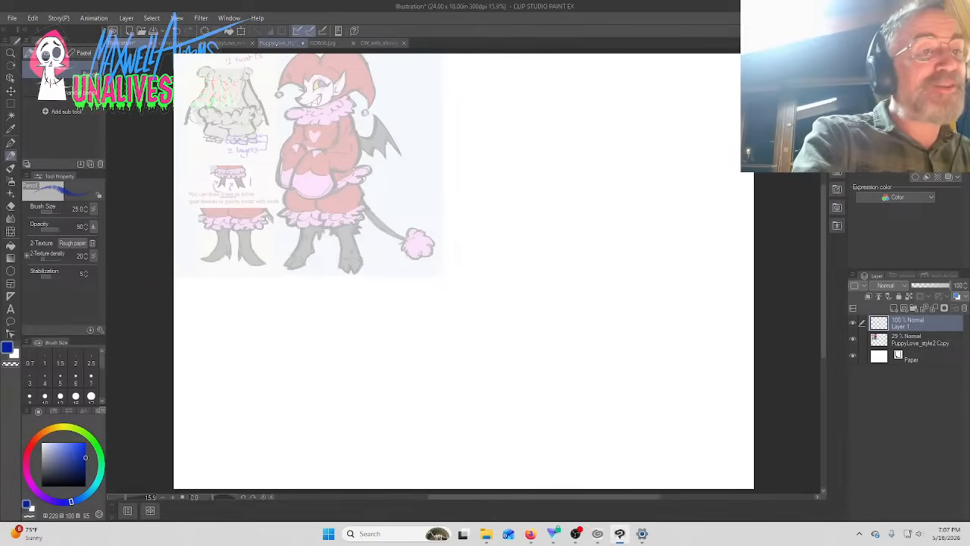
# Review the PuppyLove, GDBob.jpg and comp.png reference images once more and return to the Illustration canvas
pyautogui.click(279, 42)
pyautogui.click(231, 42)
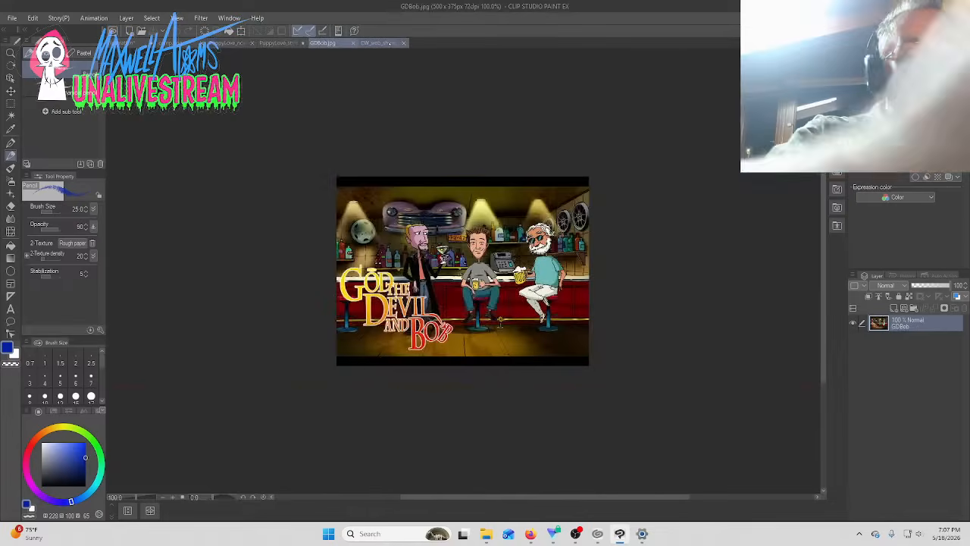
pyautogui.click(335, 42)
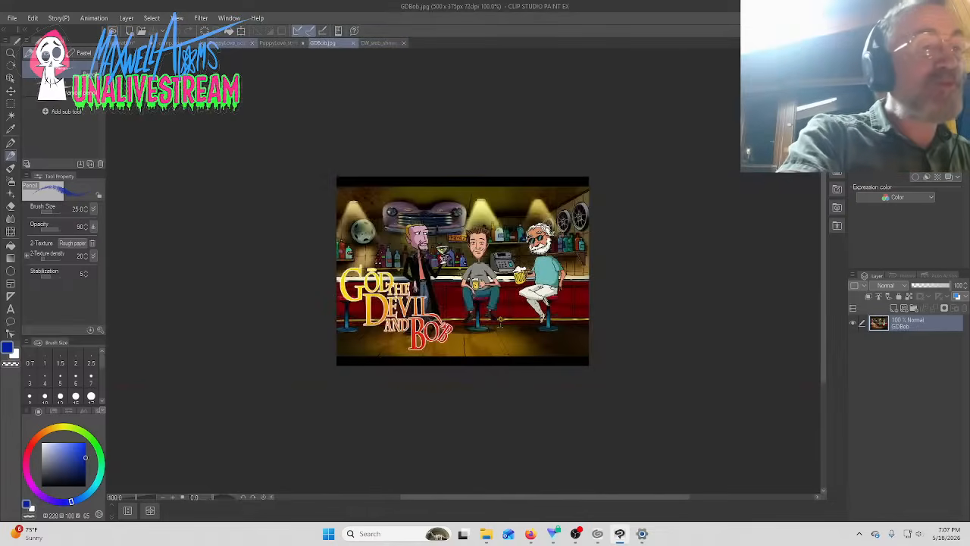
pyautogui.click(231, 43)
pyautogui.click(186, 43)
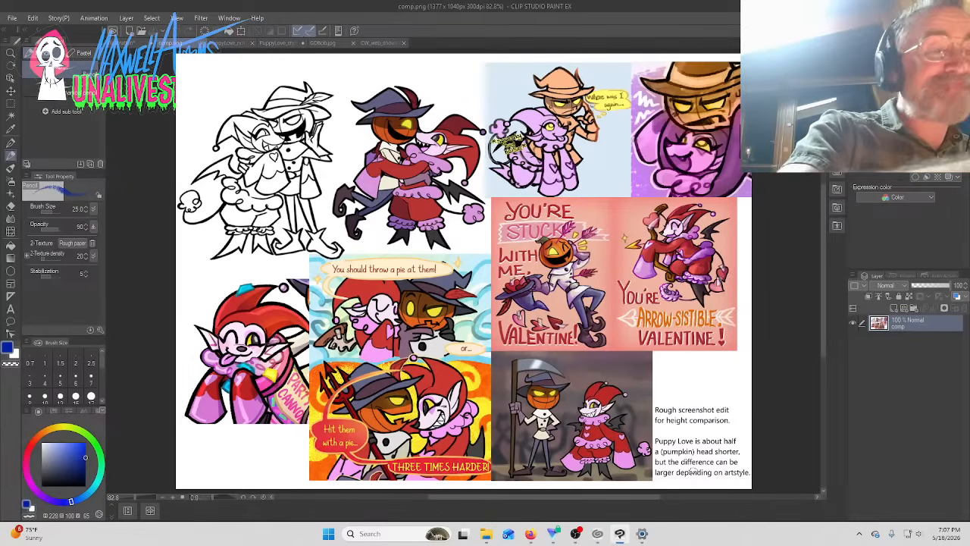
pyautogui.click(130, 43)
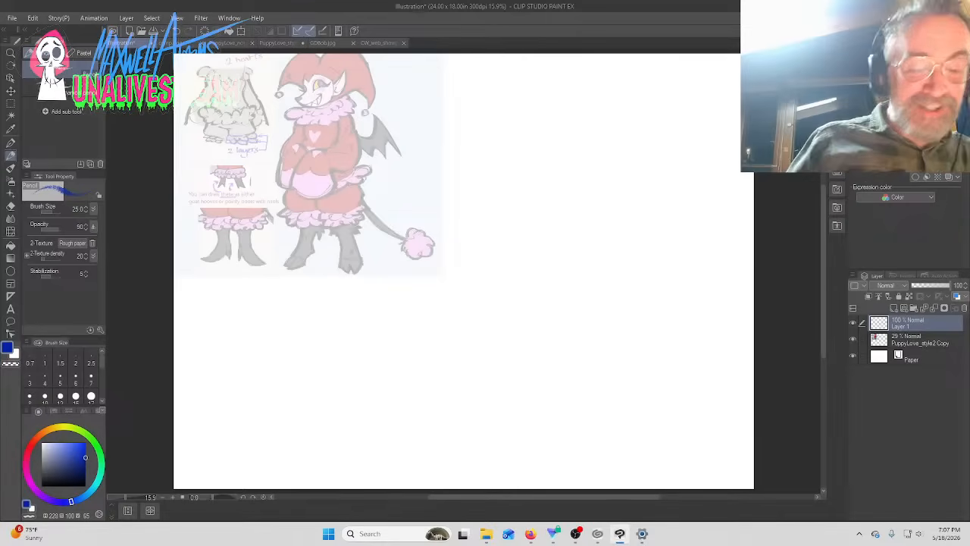
pyautogui.moveTo(635, 521)
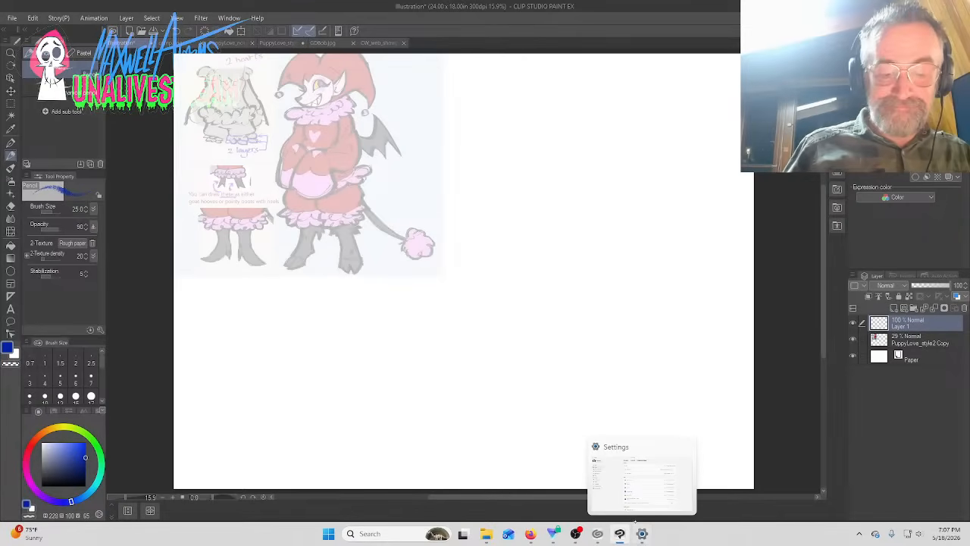
pyautogui.click(575, 534)
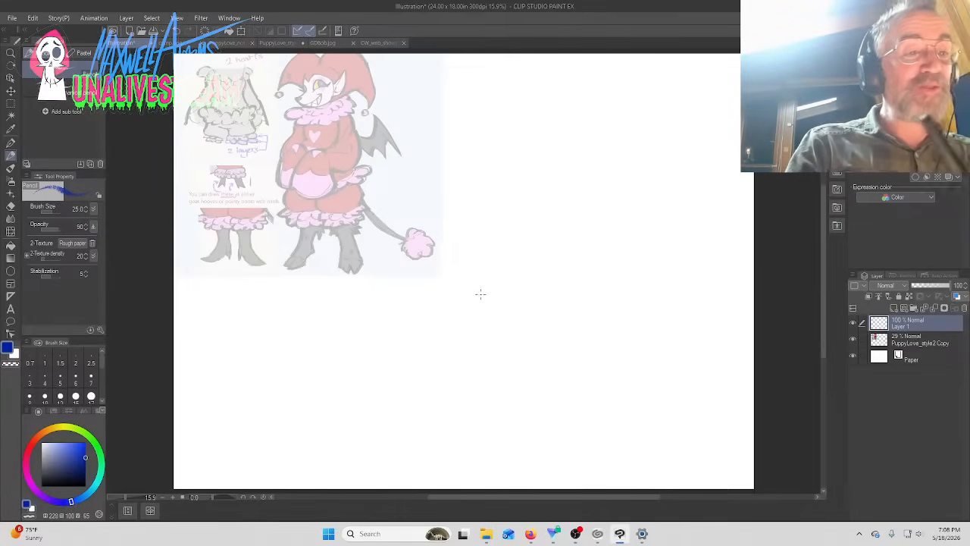
# Sketch a short curved stroke near the middle of the canvas and a large rounded head outline in the upper-right area
pyautogui.moveTo(483, 288)
pyautogui.mouseDown()
pyautogui.moveTo(470, 245)
pyautogui.moveTo(496, 231)
pyautogui.mouseUp()
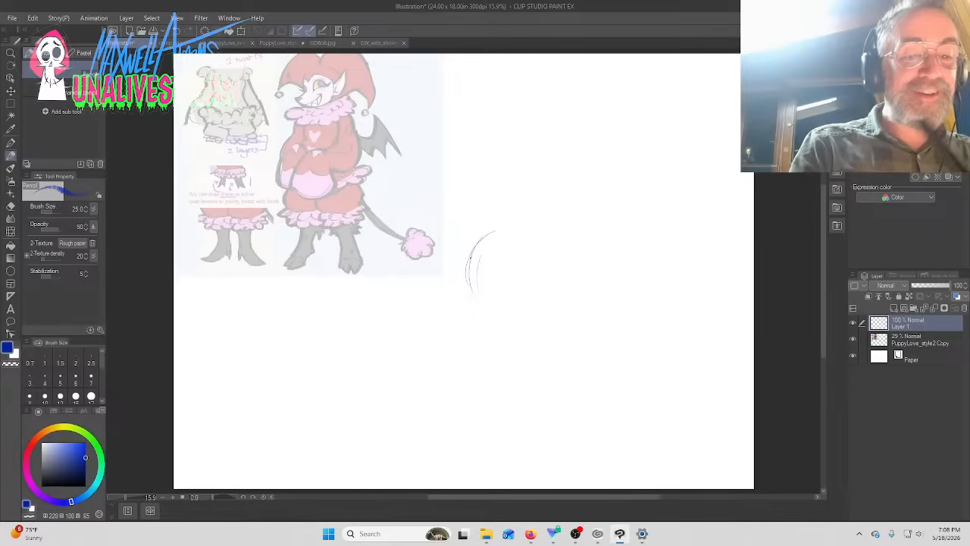
pyautogui.moveTo(570, 140)
pyautogui.mouseDown()
pyautogui.moveTo(556, 190)
pyautogui.moveTo(584, 205)
pyautogui.mouseUp()
pyautogui.moveTo(576, 216); pyautogui.dragTo(641, 218)
pyautogui.moveTo(565, 193)
pyautogui.mouseDown()
pyautogui.moveTo(602, 117)
pyautogui.moveTo(686, 152)
pyautogui.moveTo(671, 216)
pyautogui.moveTo(565, 186)
pyautogui.moveTo(583, 125)
pyautogui.moveTo(666, 130)
pyautogui.mouseUp()
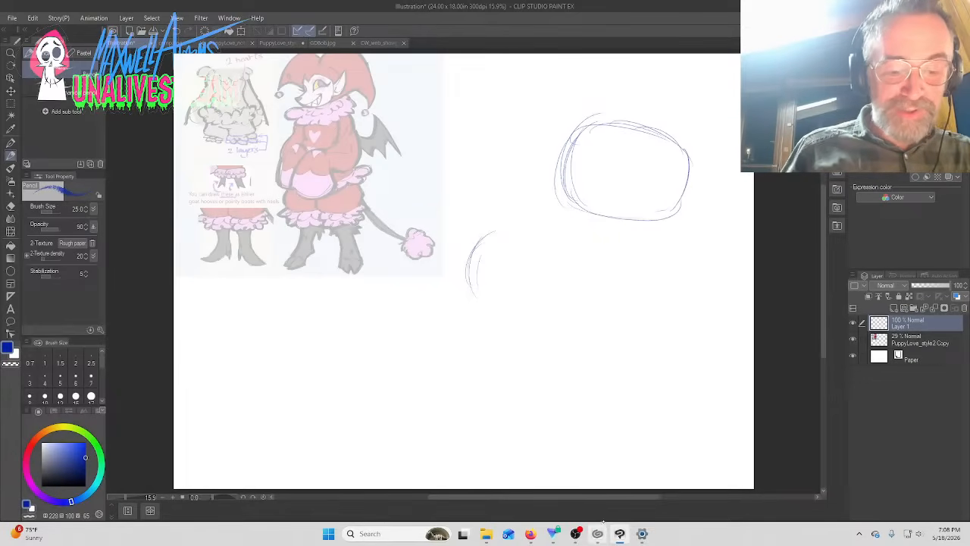
# Switch to OBS and check the livestream chat
pyautogui.click(530, 533)
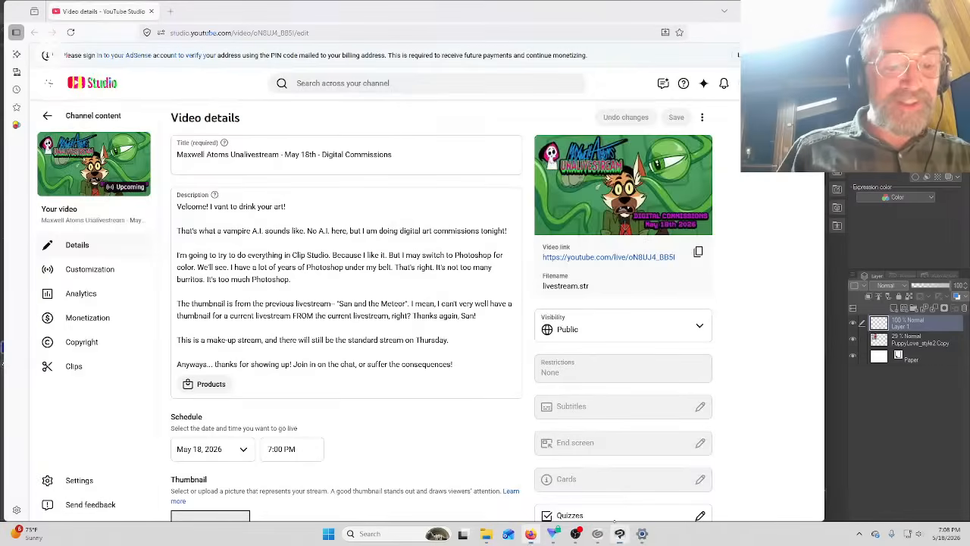
pyautogui.click(530, 533)
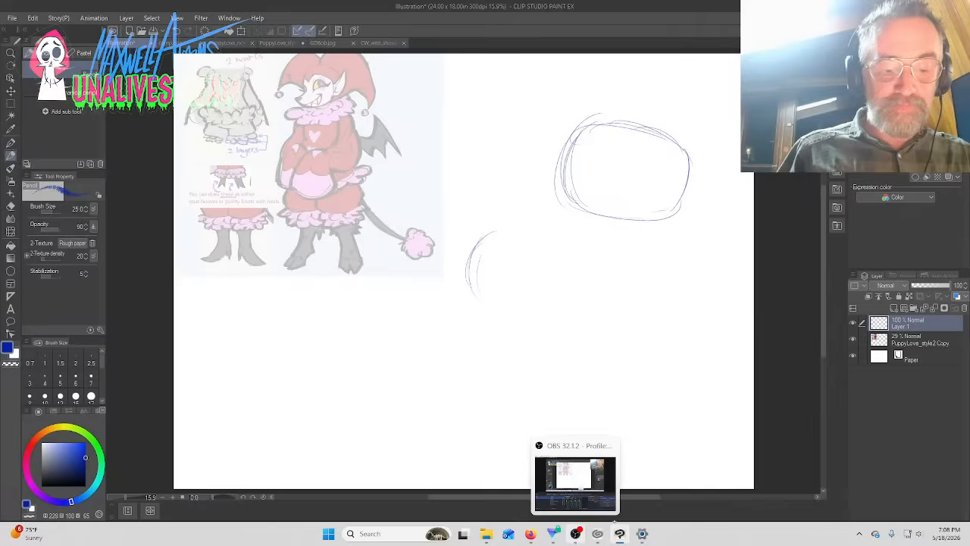
pyautogui.click(580, 488)
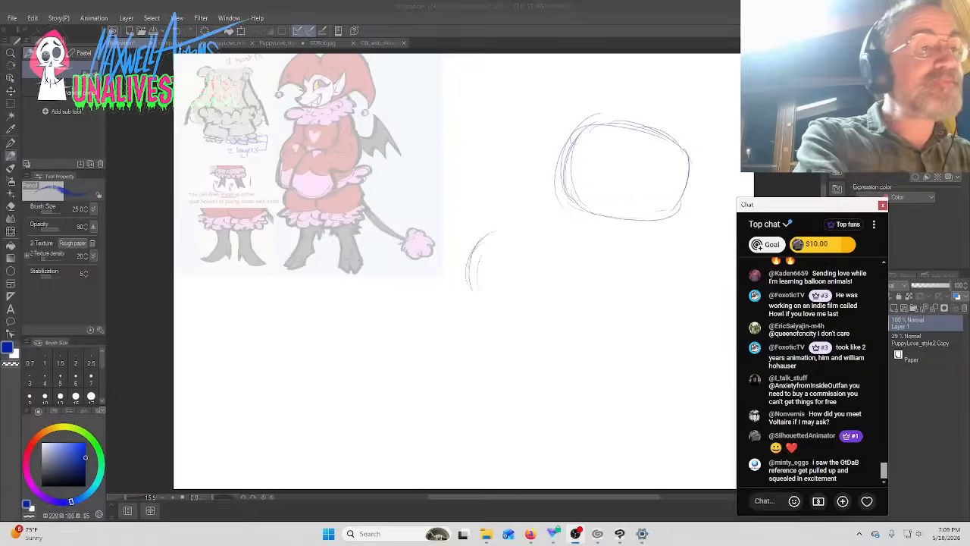
# Lasso the pumpkin-headed figure with the scythe in comp.png's height comparison and paste a copy into the Illustration canvas
pyautogui.click(171, 43)
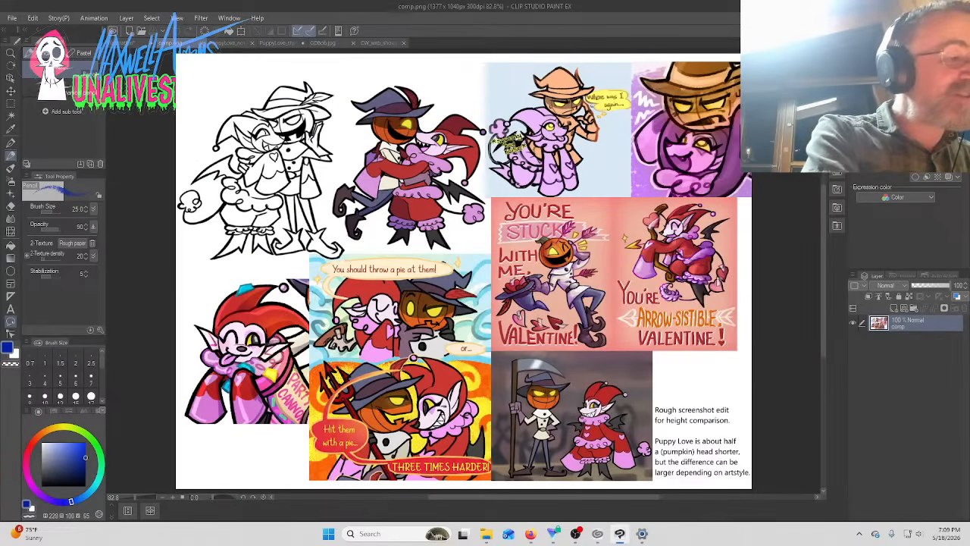
pyautogui.click(10, 321)
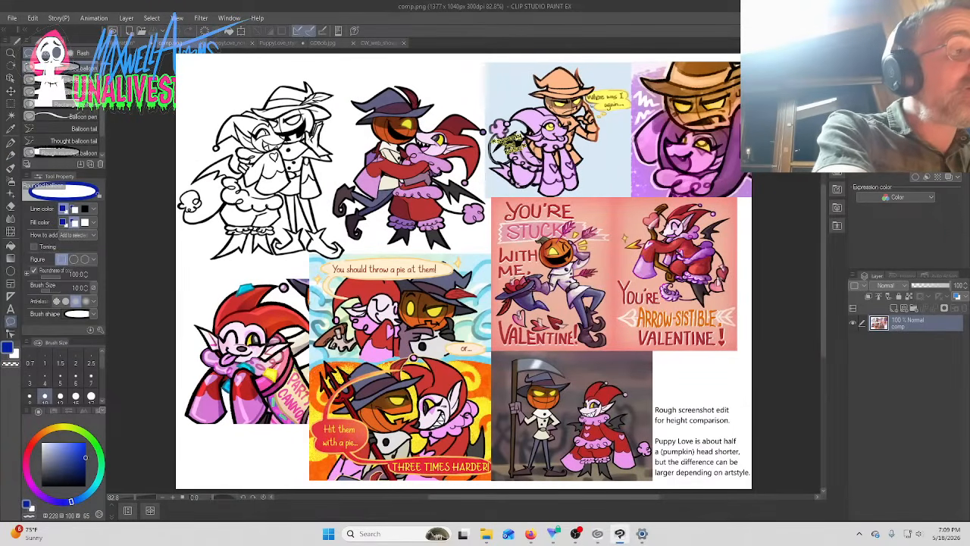
pyautogui.click(11, 103)
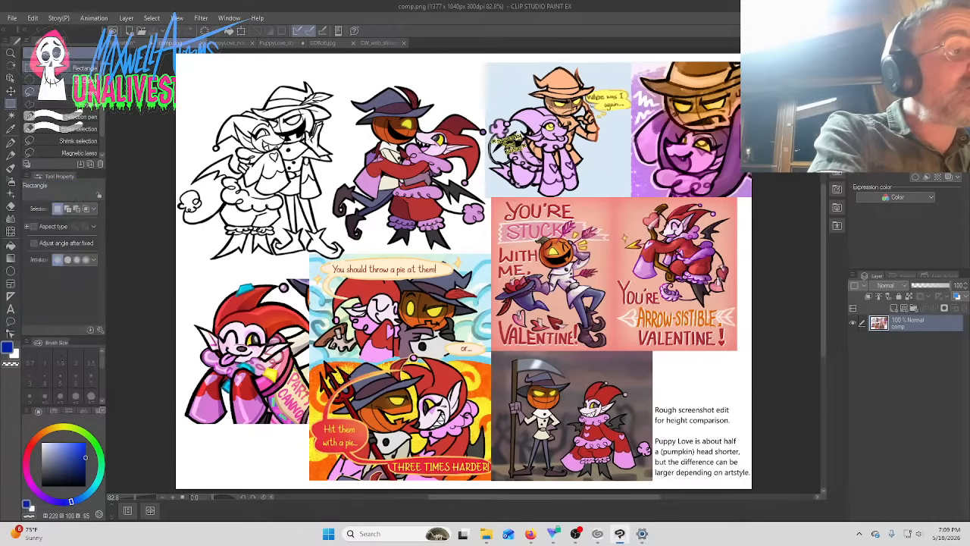
pyautogui.click(53, 92)
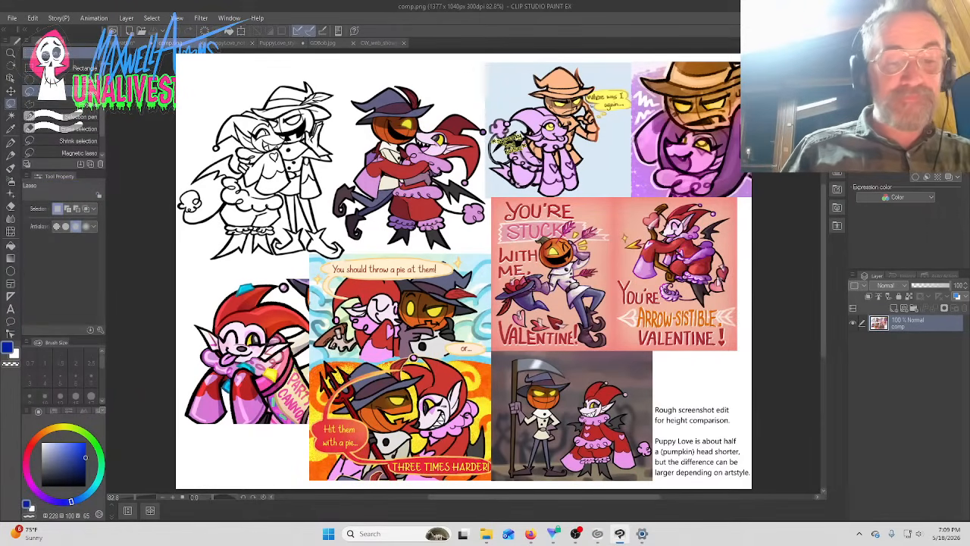
pyautogui.moveTo(582, 477)
pyautogui.mouseDown()
pyautogui.moveTo(573, 349)
pyautogui.moveTo(494, 455)
pyautogui.moveTo(535, 483)
pyautogui.mouseUp()
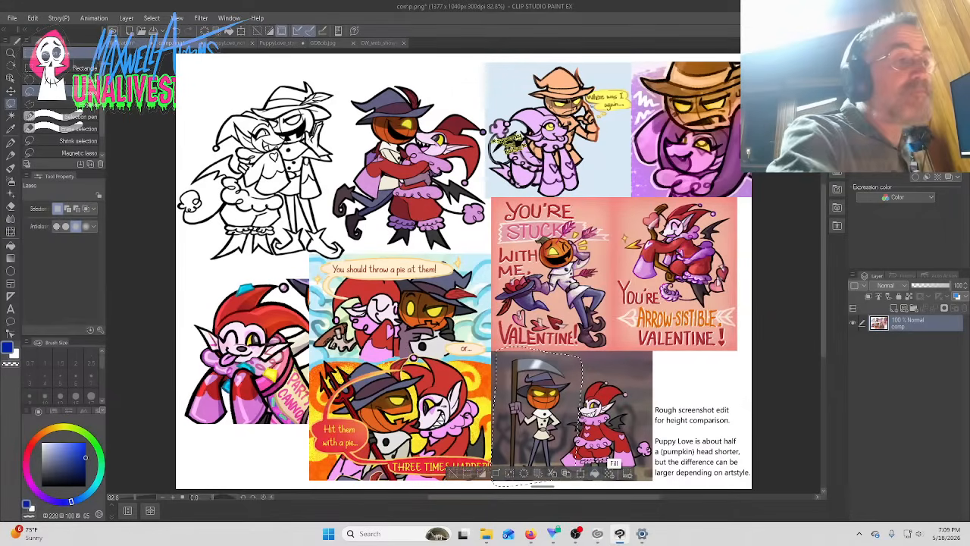
pyautogui.click(126, 43)
pyautogui.hotkey('ctrl', 'v')
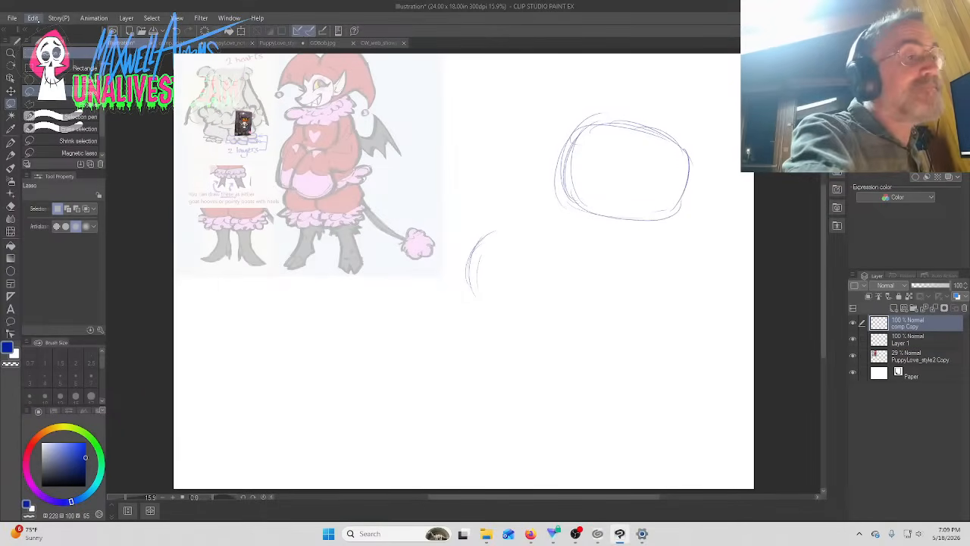
# Scale the pasted pumpkin-headed figure to 938% in the canvas's lower-left corner and lower the comp Copy layer's opacity to 22%
pyautogui.click(32, 17)
pyautogui.moveTo(151, 285)
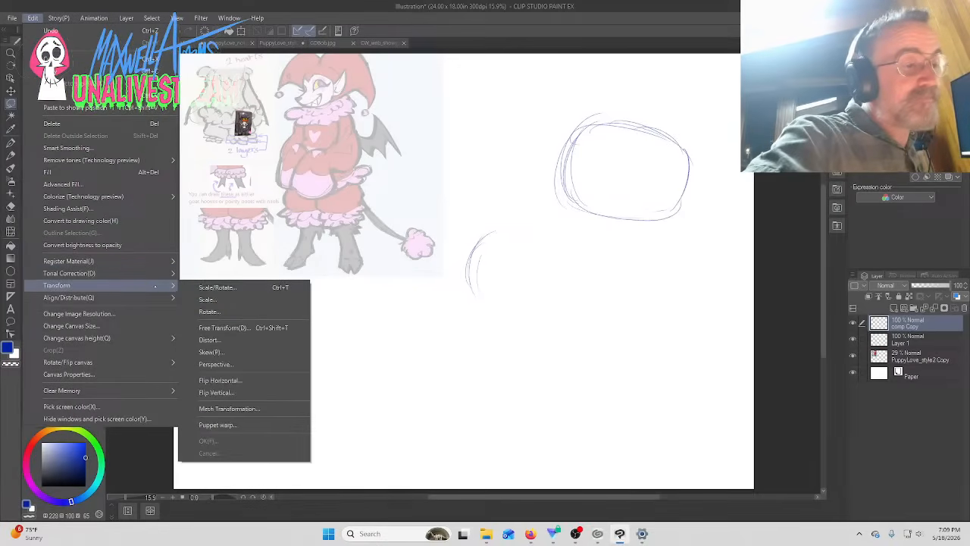
pyautogui.click(208, 299)
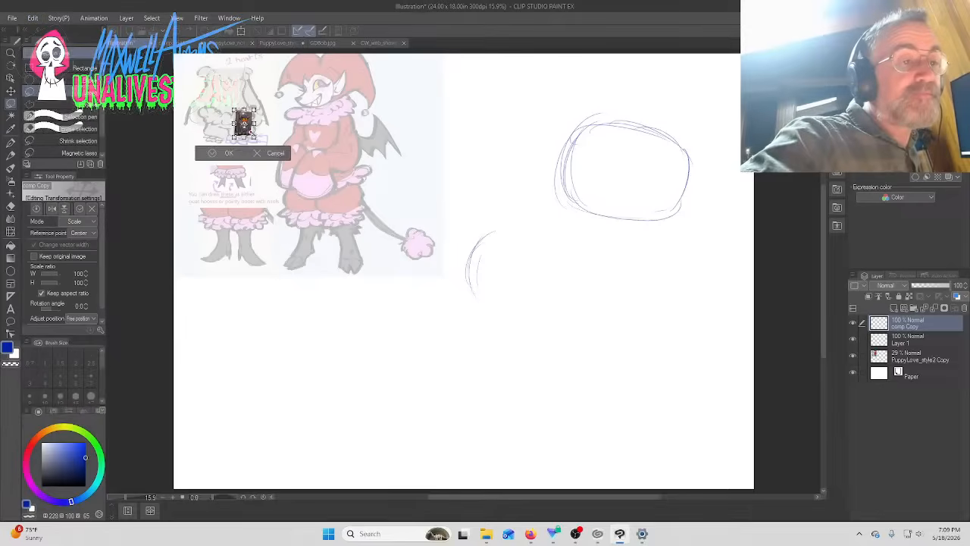
pyautogui.moveTo(253, 135); pyautogui.dragTo(406, 335)
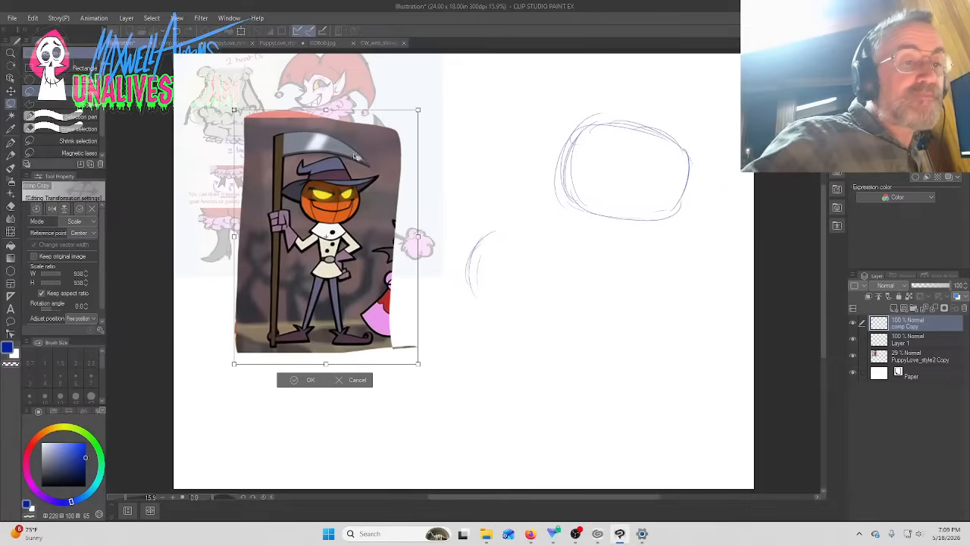
pyautogui.moveTo(363, 161); pyautogui.dragTo(318, 282)
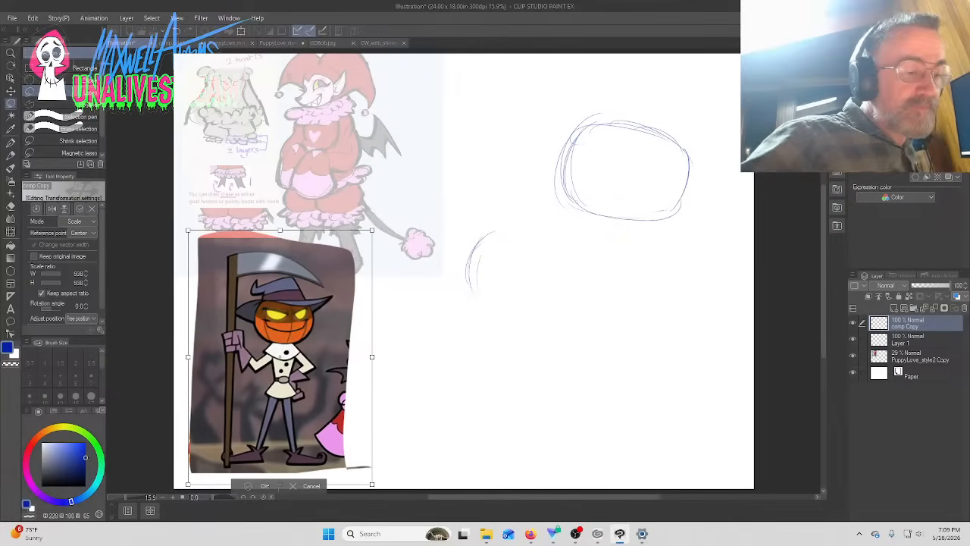
pyautogui.click(261, 486)
pyautogui.click(915, 285)
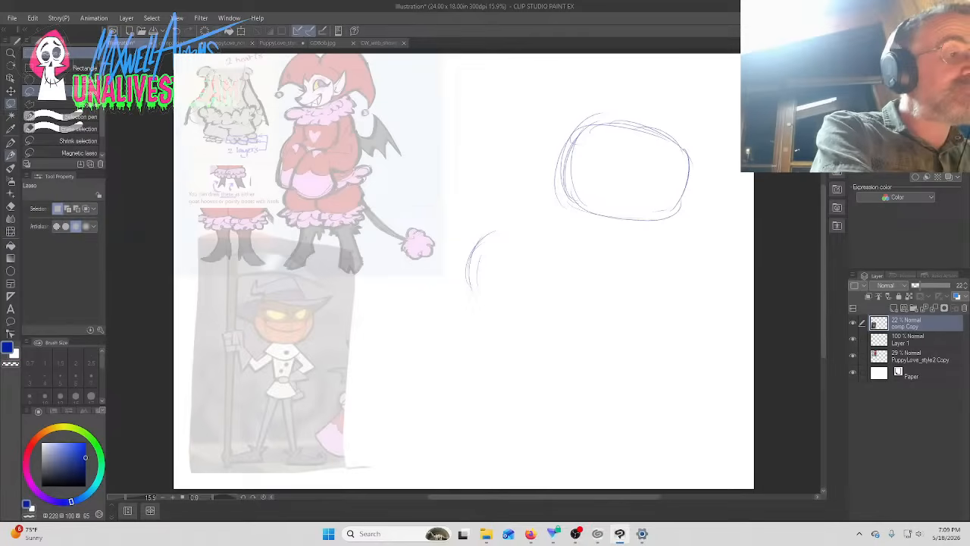
# Sketch a wide-brimmed, bent pointed hat on the large head with the Pencil
pyautogui.click(11, 155)
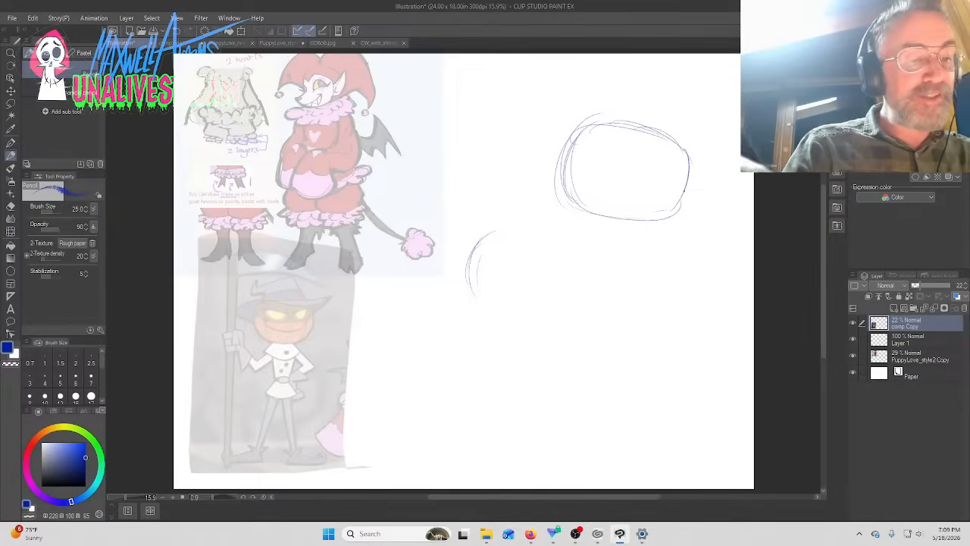
pyautogui.moveTo(693, 188)
pyautogui.mouseDown()
pyautogui.moveTo(681, 142)
pyautogui.moveTo(694, 143)
pyautogui.moveTo(670, 149)
pyautogui.moveTo(563, 120)
pyautogui.mouseUp()
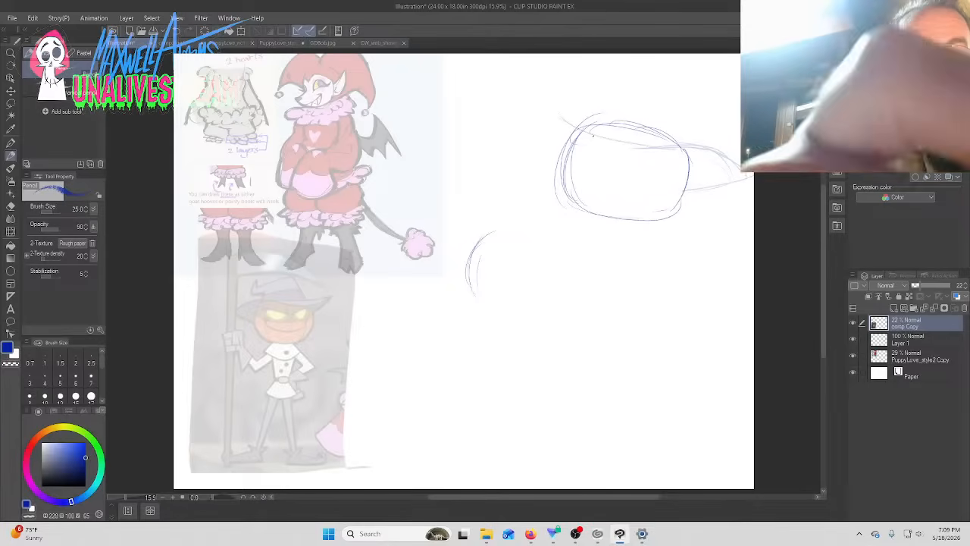
pyautogui.moveTo(530, 91)
pyautogui.mouseDown()
pyautogui.moveTo(542, 120)
pyautogui.moveTo(561, 128)
pyautogui.moveTo(648, 69)
pyautogui.moveTo(726, 110)
pyautogui.moveTo(690, 110)
pyautogui.mouseUp()
pyautogui.moveTo(718, 79)
pyautogui.mouseDown()
pyautogui.moveTo(721, 112)
pyautogui.moveTo(687, 99)
pyautogui.moveTo(684, 139)
pyautogui.mouseUp()
pyautogui.moveTo(685, 103)
pyautogui.mouseDown()
pyautogui.moveTo(683, 142)
pyautogui.moveTo(636, 102)
pyautogui.moveTo(606, 97)
pyautogui.mouseUp()
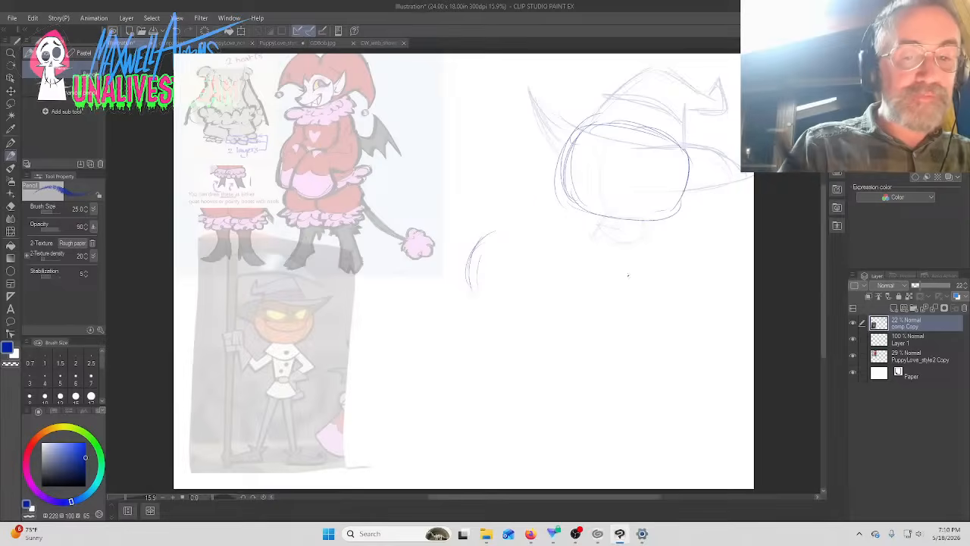
# Sketch a slim torso with a flared hem, long spread legs and pointed shoes below the hatted head
pyautogui.moveTo(595, 284); pyautogui.dragTo(593, 245)
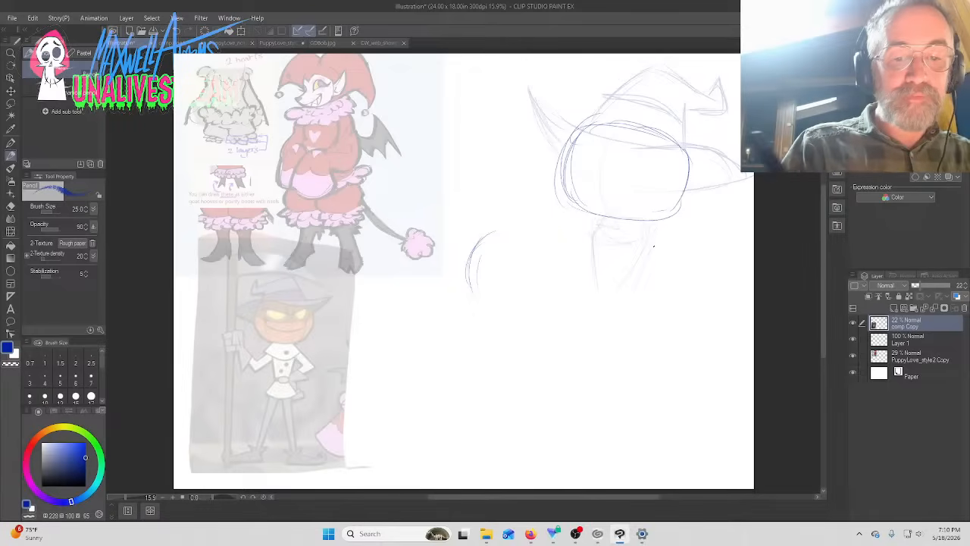
pyautogui.moveTo(654, 246); pyautogui.dragTo(634, 288)
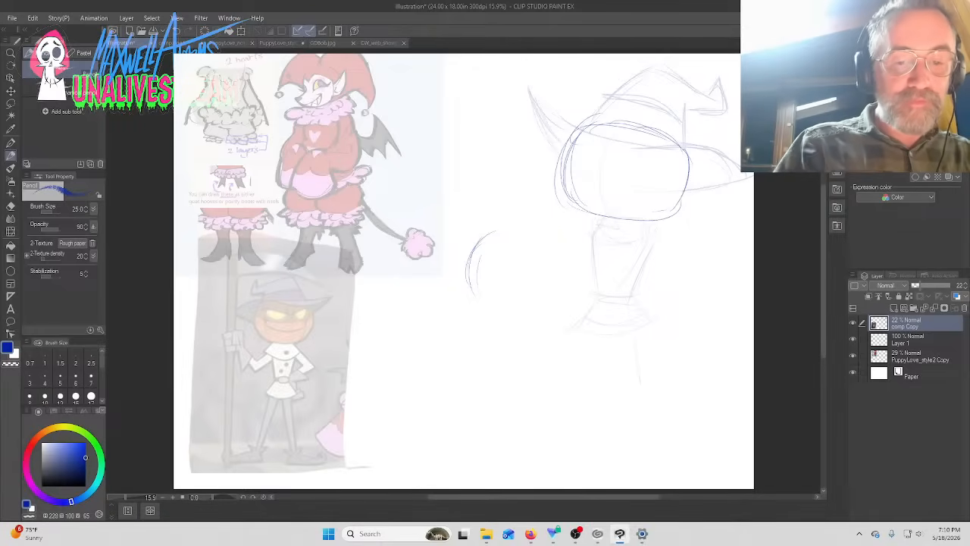
pyautogui.moveTo(634, 291); pyautogui.dragTo(645, 429)
pyautogui.moveTo(567, 379)
pyautogui.mouseDown()
pyautogui.moveTo(600, 309)
pyautogui.moveTo(568, 443)
pyautogui.moveTo(576, 413)
pyautogui.moveTo(638, 398)
pyautogui.moveTo(650, 454)
pyautogui.mouseUp()
pyautogui.moveTo(600, 334); pyautogui.dragTo(570, 408)
pyautogui.moveTo(553, 454)
pyautogui.mouseDown()
pyautogui.moveTo(508, 461)
pyautogui.moveTo(561, 464)
pyautogui.moveTo(531, 468)
pyautogui.mouseUp()
pyautogui.moveTo(664, 452)
pyautogui.mouseDown()
pyautogui.moveTo(697, 441)
pyautogui.moveTo(697, 464)
pyautogui.mouseUp()
pyautogui.moveTo(705, 466); pyautogui.dragTo(682, 463)
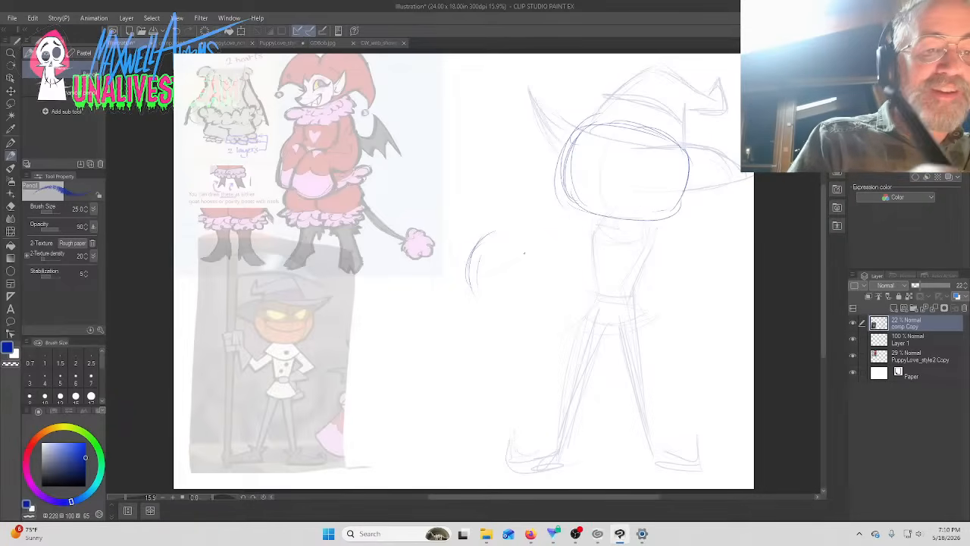
# Sketch the second character's round head over the short curve, with a curved, pointed shape sweeping out towards the tall figure
pyautogui.moveTo(428, 221)
pyautogui.mouseDown()
pyautogui.moveTo(462, 193)
pyautogui.moveTo(474, 196)
pyautogui.moveTo(459, 209)
pyautogui.moveTo(499, 212)
pyautogui.moveTo(506, 236)
pyautogui.mouseUp()
pyautogui.moveTo(444, 269)
pyautogui.mouseDown()
pyautogui.moveTo(509, 243)
pyautogui.moveTo(497, 268)
pyautogui.mouseUp()
pyautogui.moveTo(513, 215)
pyautogui.mouseDown()
pyautogui.moveTo(504, 259)
pyautogui.moveTo(513, 221)
pyautogui.moveTo(543, 210)
pyautogui.moveTo(543, 232)
pyautogui.mouseUp()
pyautogui.moveTo(549, 215)
pyautogui.mouseDown()
pyautogui.moveTo(520, 268)
pyautogui.moveTo(438, 274)
pyautogui.moveTo(437, 183)
pyautogui.mouseUp()
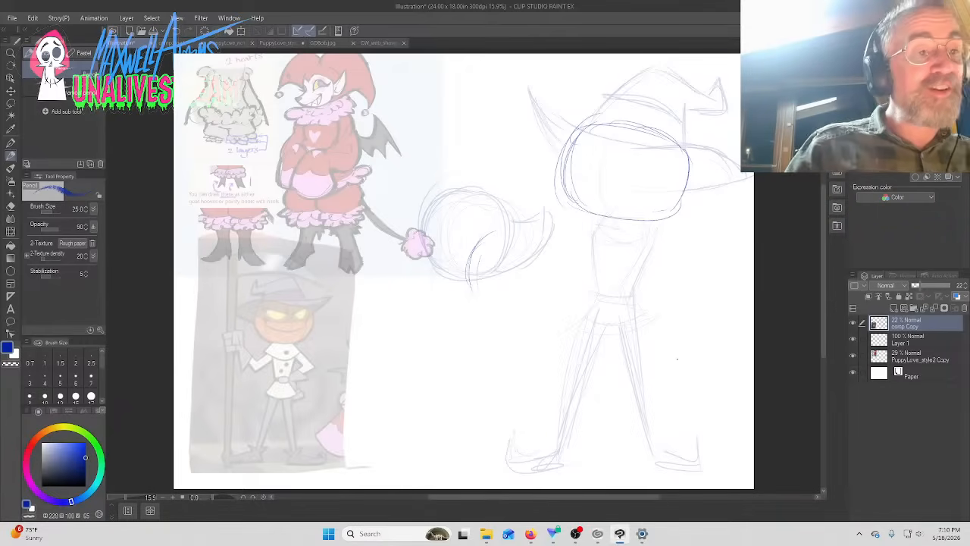
# Review the PuppyLove_notes.png character sheet and return to the Illustration canvas
pyautogui.click(234, 42)
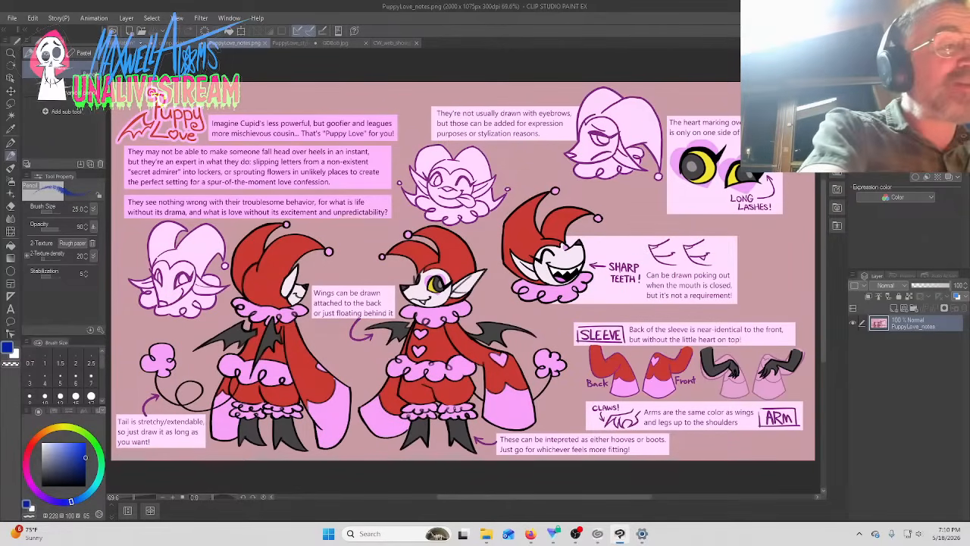
pyautogui.click(125, 43)
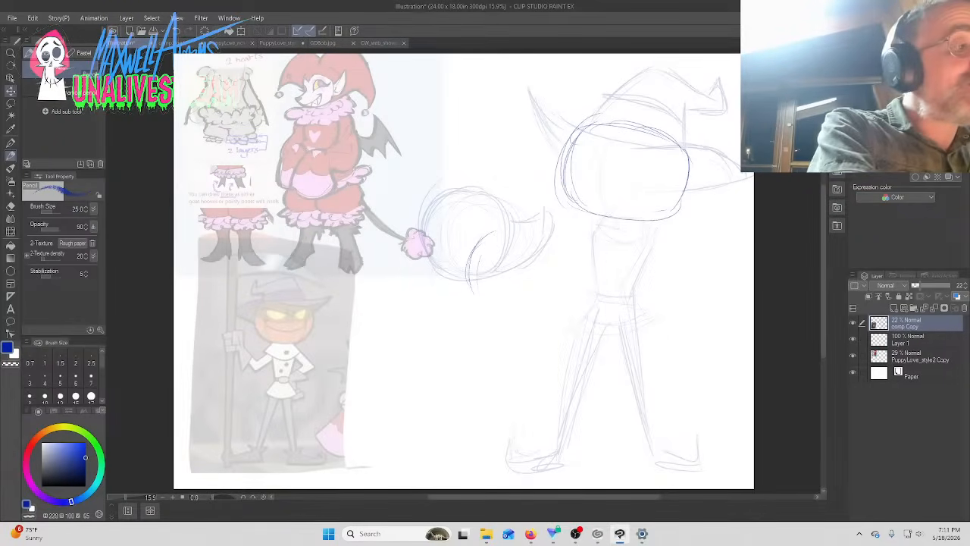
# Merge the comp Copy layer into Layer 1 and flip the lassoed sketches of both characters horizontally
pyautogui.click(12, 104)
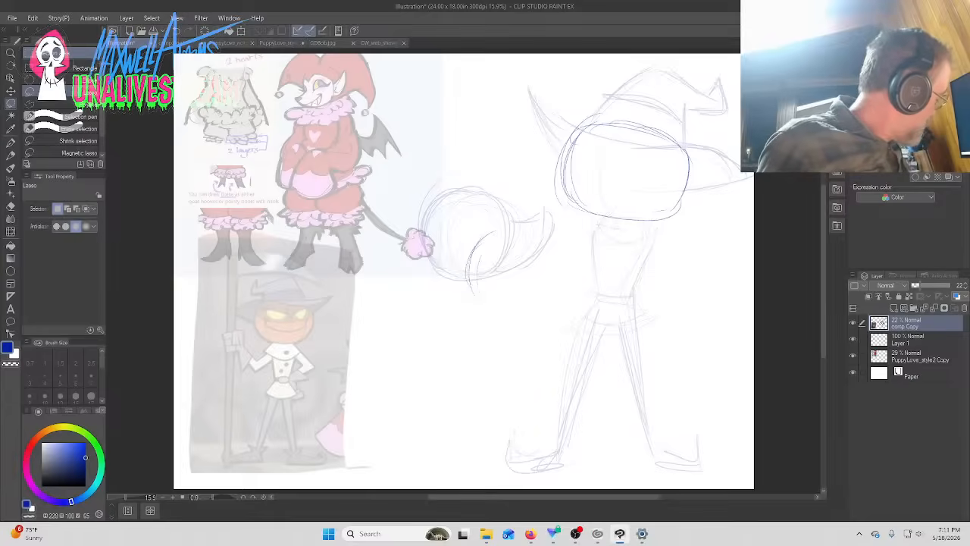
pyautogui.hotkey('ctrl', 'e')
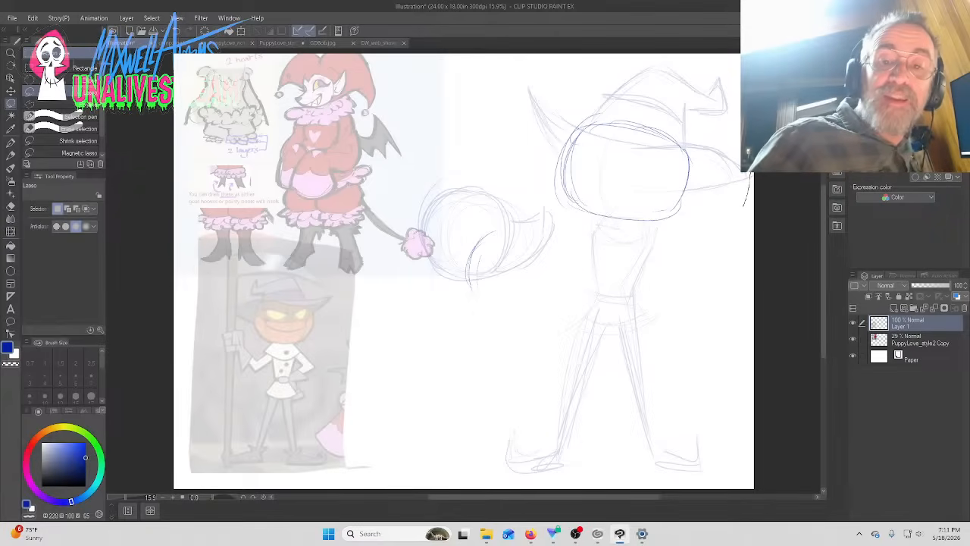
pyautogui.moveTo(747, 189)
pyautogui.mouseDown()
pyautogui.moveTo(558, 53)
pyautogui.moveTo(398, 329)
pyautogui.moveTo(739, 394)
pyautogui.moveTo(737, 307)
pyautogui.mouseUp()
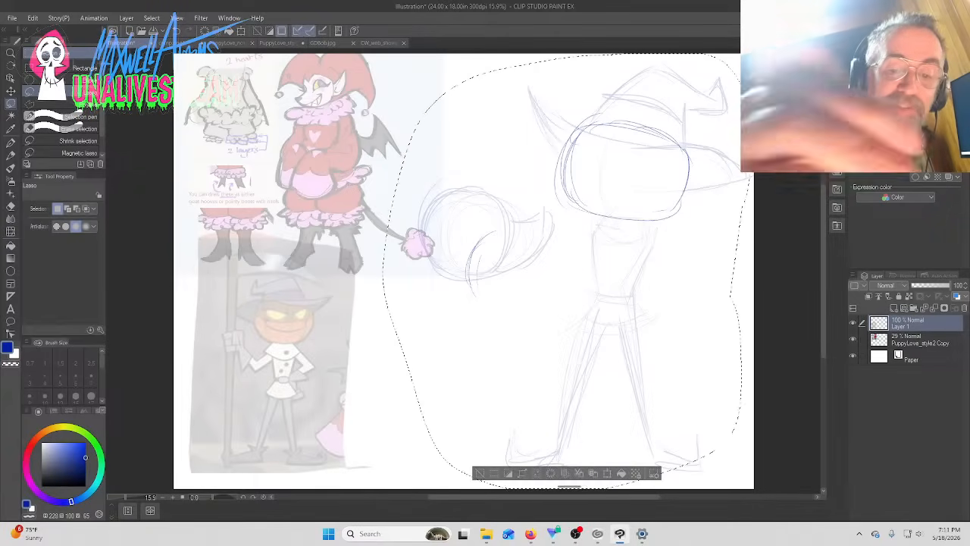
pyautogui.moveTo(717, 426)
pyautogui.mouseDown()
pyautogui.moveTo(708, 474)
pyautogui.moveTo(667, 479)
pyautogui.mouseUp()
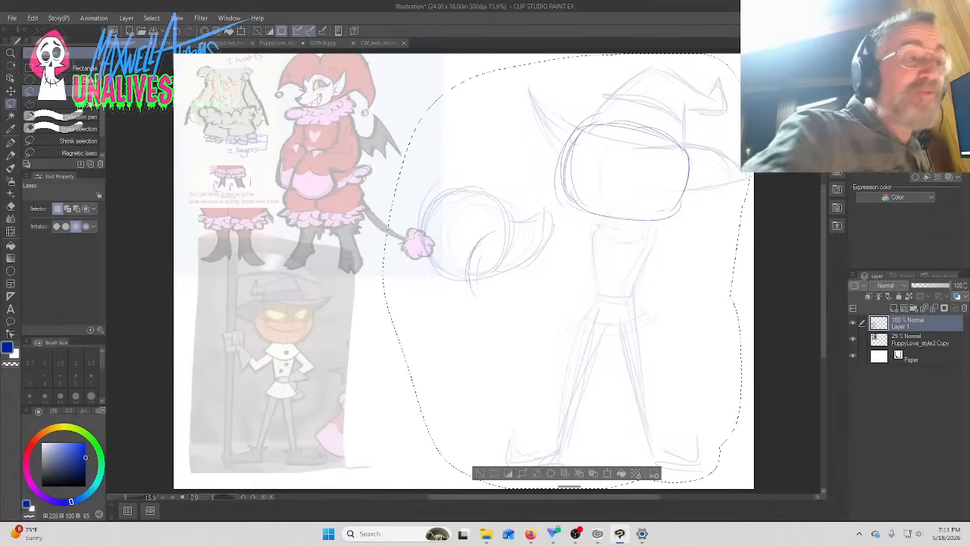
pyautogui.click(33, 18)
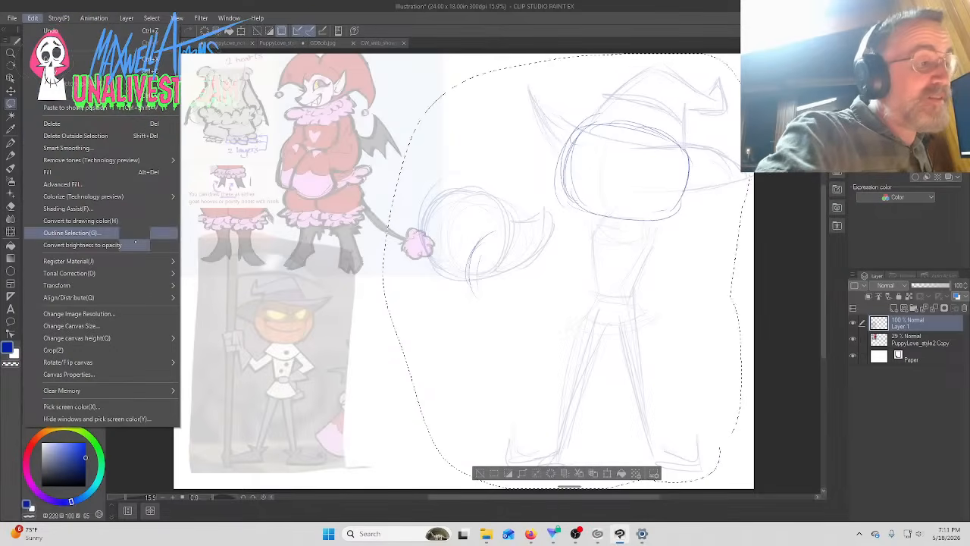
pyautogui.moveTo(152, 285)
pyautogui.click(277, 380)
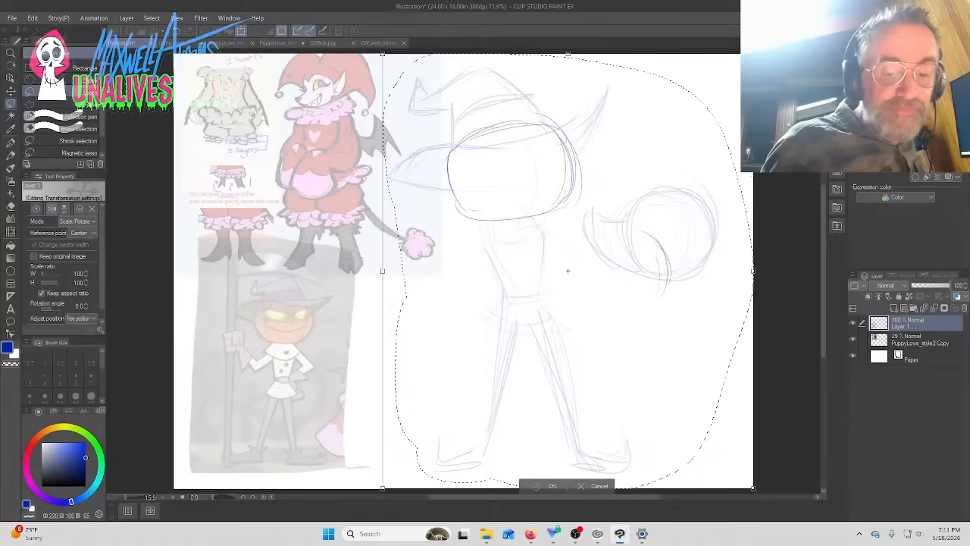
pyautogui.click(560, 486)
pyautogui.click(479, 474)
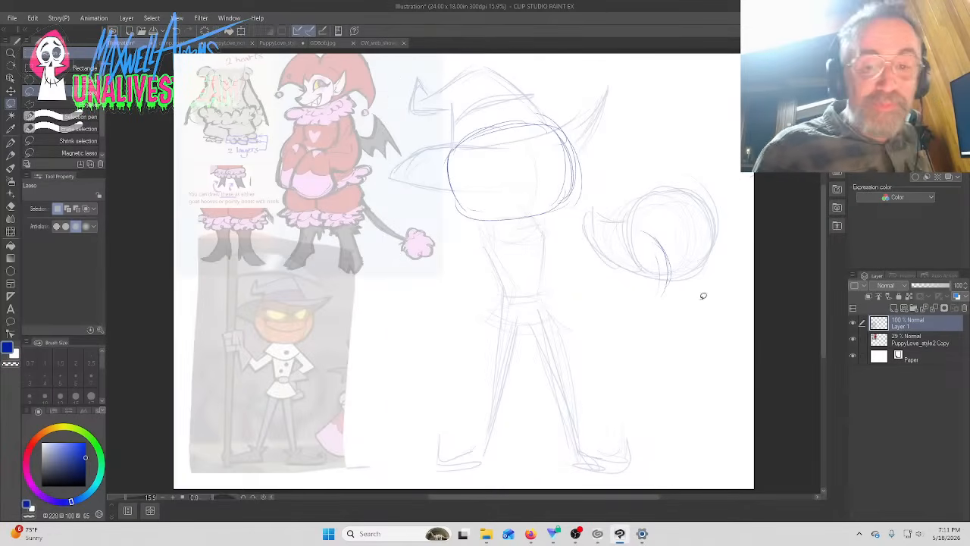
# Switch to OBS and read back through the earlier livestream chat messages
pyautogui.click(576, 533)
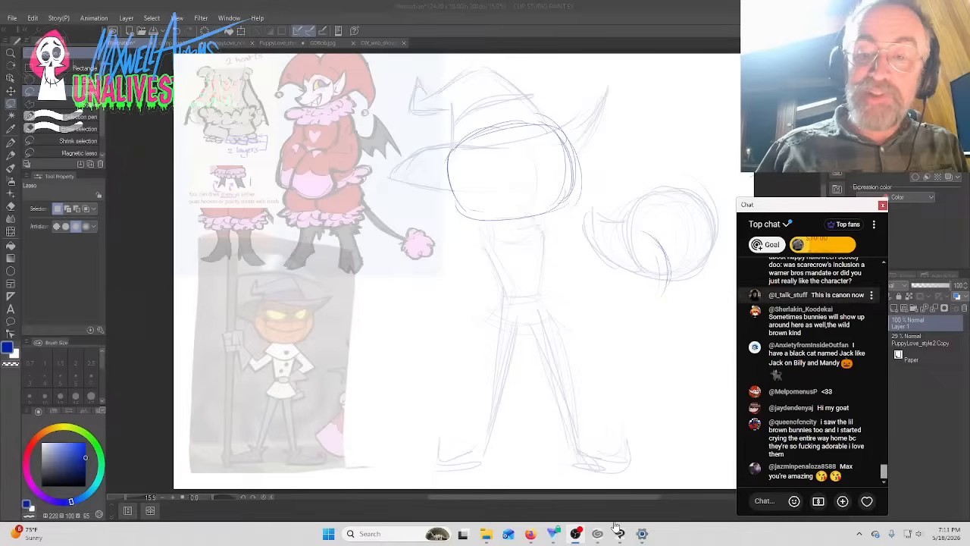
pyautogui.scroll(5, 817, 372)
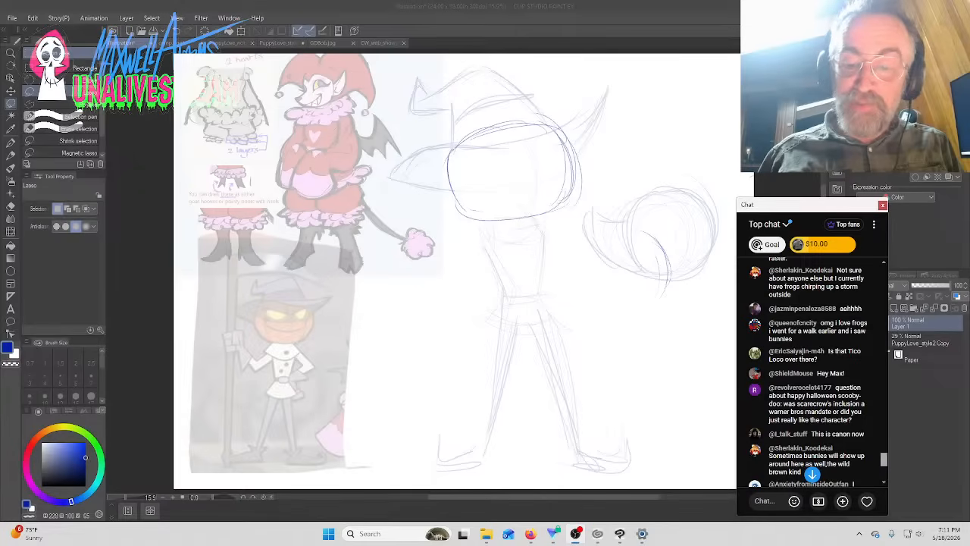
# Read the newest livestream chat messages and the highlighted paid message, and return to the Illustration canvas
pyautogui.scroll(-2, 817, 371)
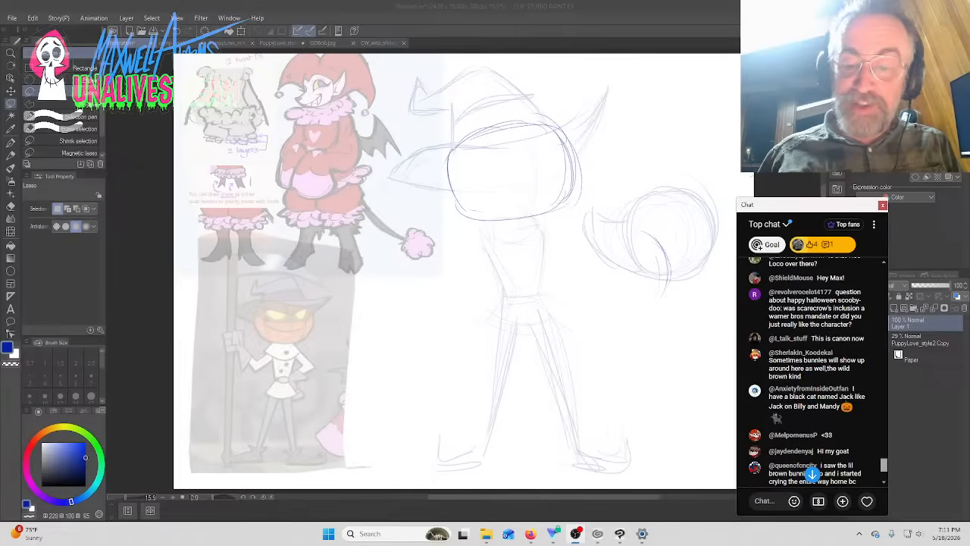
pyautogui.click(812, 473)
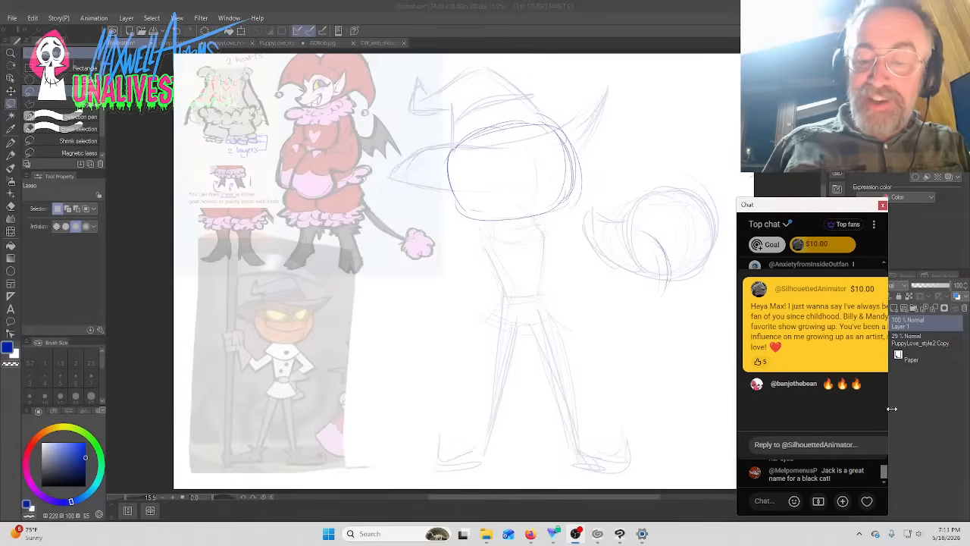
pyautogui.click(871, 267)
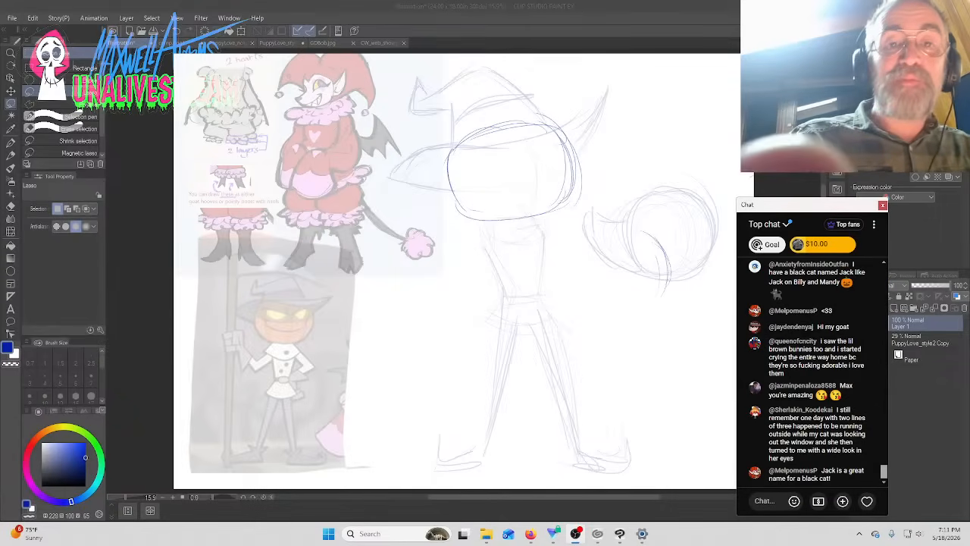
pyautogui.click(713, 22)
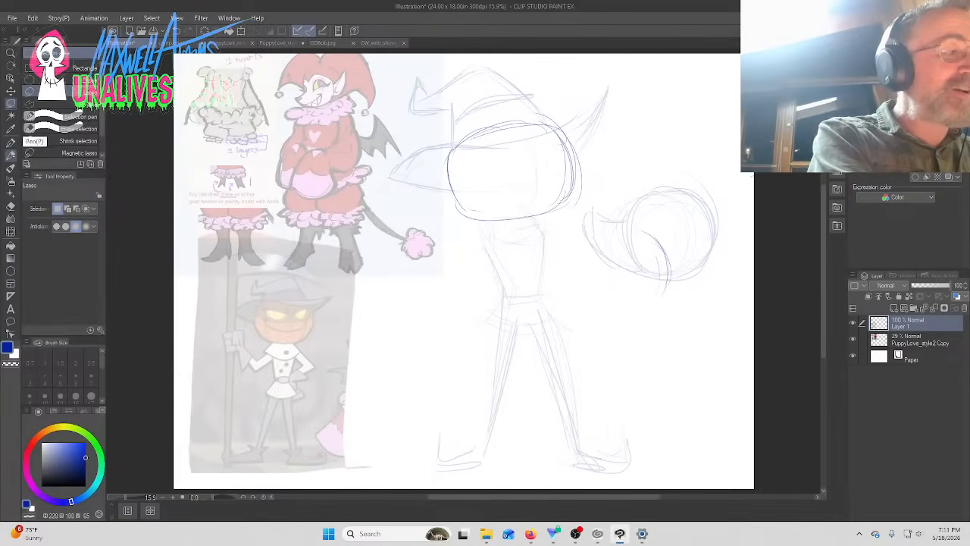
# Outline Puppy Love's pointed snout, jaw and round head over the rough construction with darker pencil strokes
pyautogui.click(11, 154)
pyautogui.moveTo(593, 209); pyautogui.dragTo(628, 222)
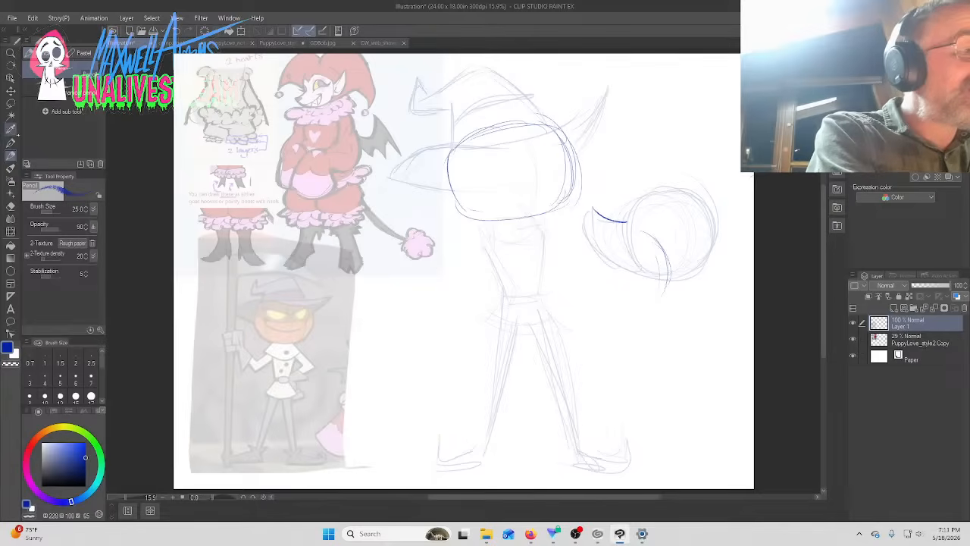
pyautogui.click(11, 141)
pyautogui.moveTo(596, 209); pyautogui.dragTo(591, 255)
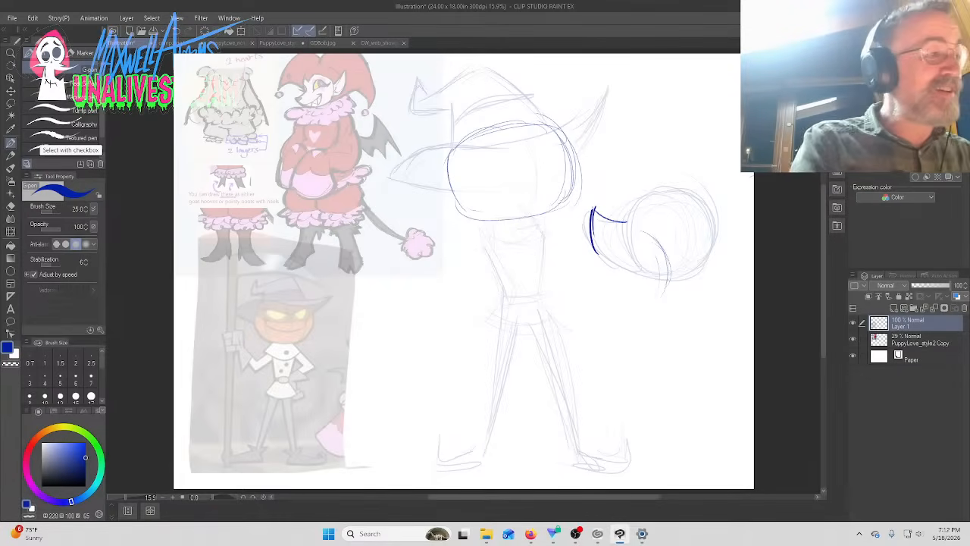
pyautogui.press('p')
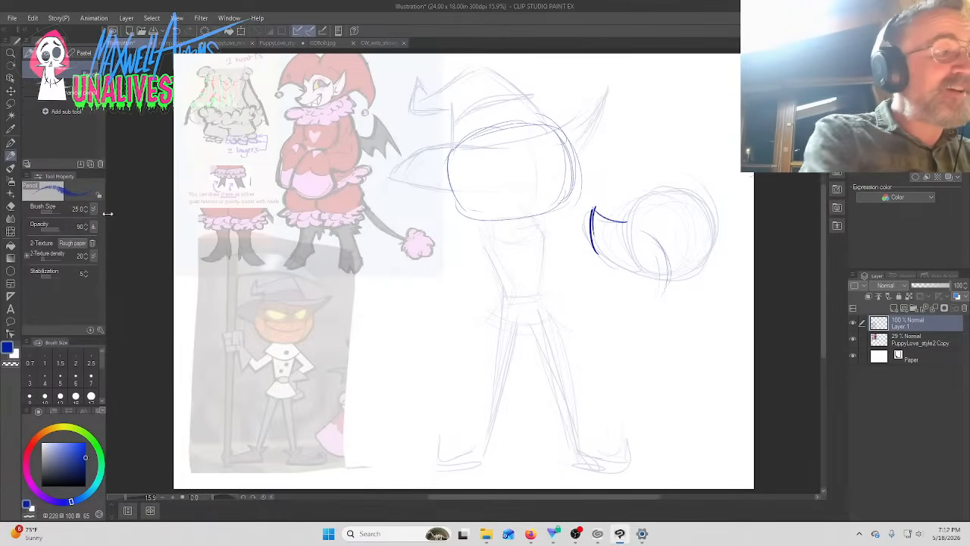
pyautogui.moveTo(593, 224)
pyautogui.mouseDown()
pyautogui.moveTo(598, 257)
pyautogui.moveTo(654, 282)
pyautogui.moveTo(701, 279)
pyautogui.moveTo(709, 257)
pyautogui.mouseUp()
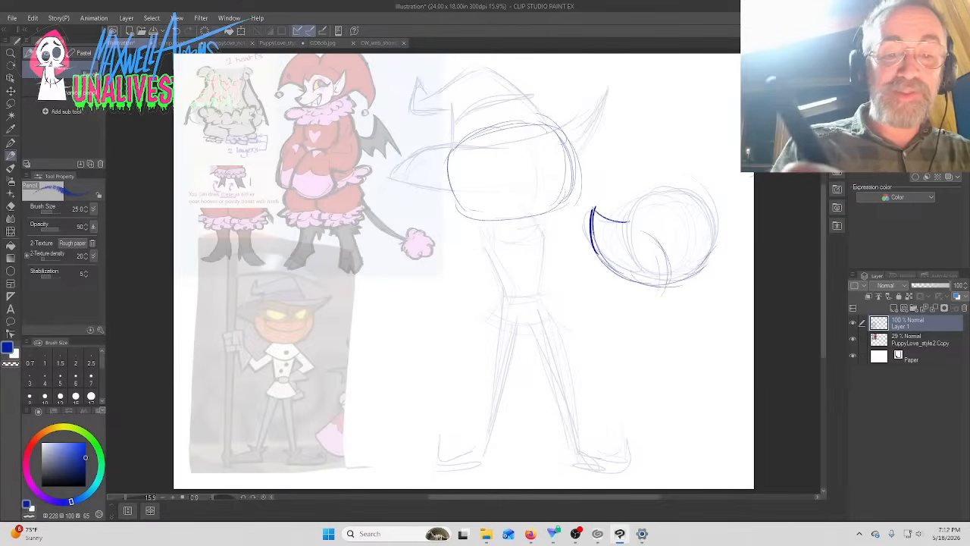
pyautogui.moveTo(627, 220)
pyautogui.mouseDown()
pyautogui.moveTo(638, 193)
pyautogui.moveTo(661, 184)
pyautogui.moveTo(707, 202)
pyautogui.moveTo(708, 262)
pyautogui.moveTo(686, 282)
pyautogui.moveTo(635, 280)
pyautogui.mouseUp()
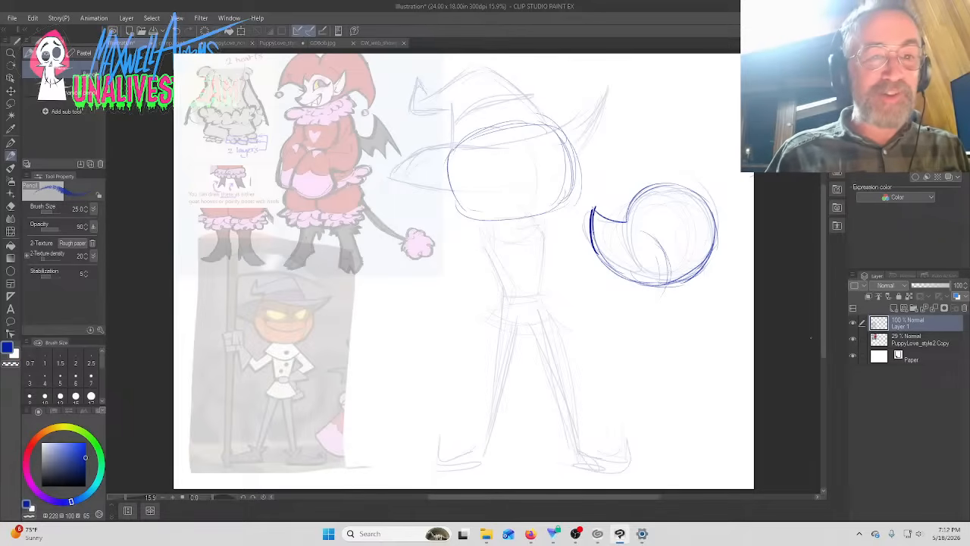
# Darken the scarecrow's hat, tracing the bent tip, crown, band and wide brim with its upswept point
pyautogui.moveTo(534, 100)
pyautogui.mouseDown()
pyautogui.moveTo(471, 106)
pyautogui.moveTo(446, 130)
pyautogui.moveTo(452, 142)
pyautogui.moveTo(450, 104)
pyautogui.moveTo(410, 108)
pyautogui.moveTo(421, 76)
pyautogui.moveTo(429, 98)
pyautogui.moveTo(491, 66)
pyautogui.mouseUp()
pyautogui.moveTo(503, 75)
pyautogui.mouseDown()
pyautogui.moveTo(532, 94)
pyautogui.moveTo(546, 122)
pyautogui.mouseUp()
pyautogui.moveTo(488, 65); pyautogui.dragTo(515, 83)
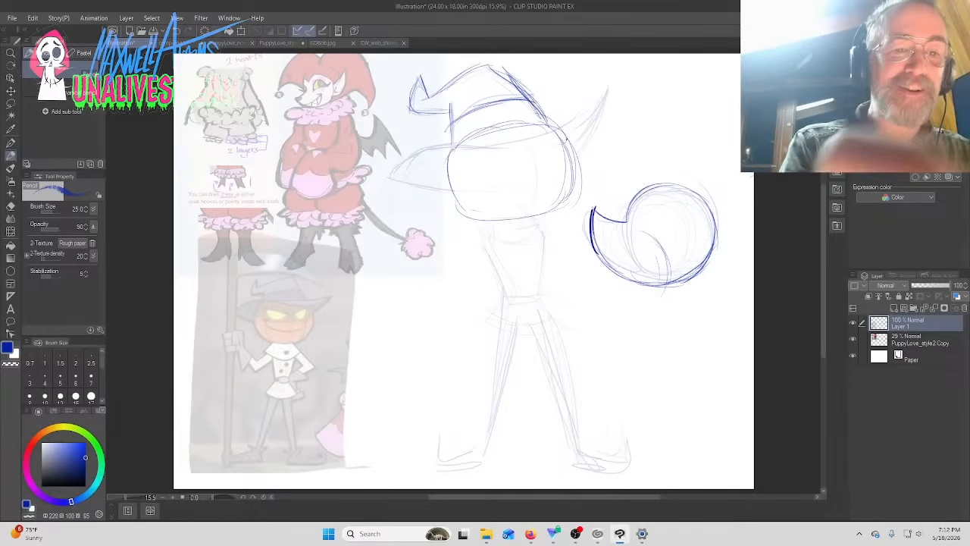
pyautogui.moveTo(546, 125); pyautogui.dragTo(603, 97)
pyautogui.moveTo(531, 146)
pyautogui.mouseDown()
pyautogui.moveTo(604, 99)
pyautogui.moveTo(573, 124)
pyautogui.moveTo(417, 150)
pyautogui.moveTo(391, 178)
pyautogui.moveTo(446, 189)
pyautogui.mouseUp()
pyautogui.moveTo(606, 98); pyautogui.dragTo(578, 148)
pyautogui.moveTo(608, 103); pyautogui.dragTo(580, 143)
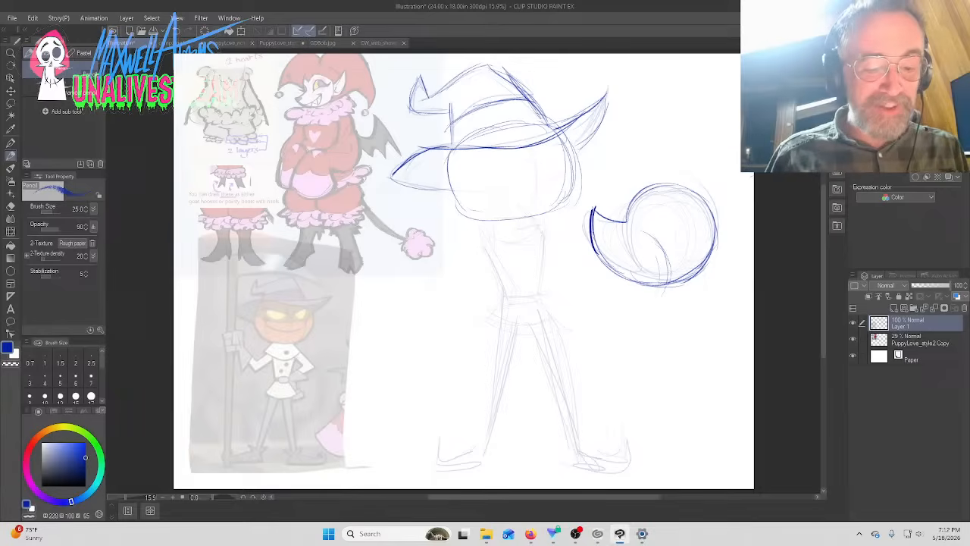
# Check the livestream chat and sketch Puppy Love's two round eyes and the nose at the snout's tip
pyautogui.click(576, 533)
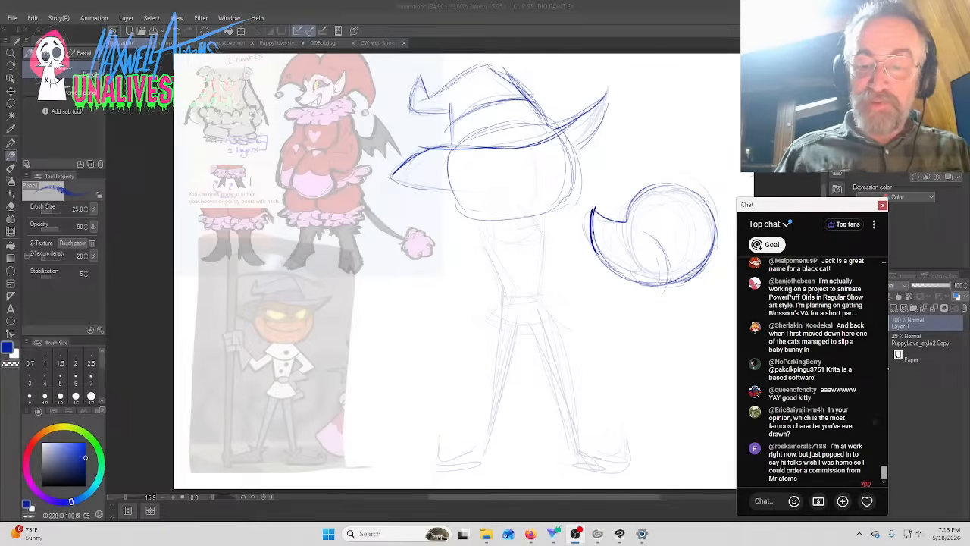
pyautogui.click(619, 533)
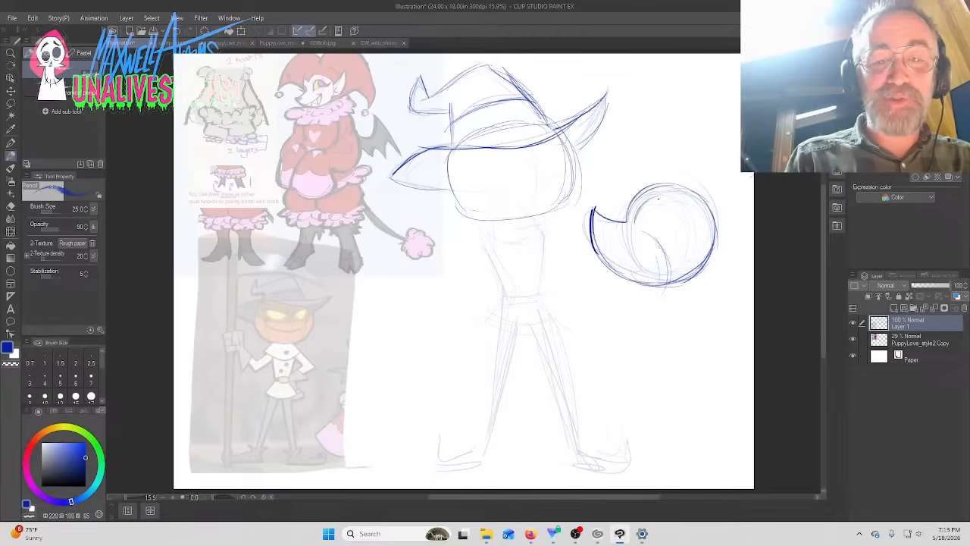
pyautogui.moveTo(651, 214)
pyautogui.mouseDown()
pyautogui.moveTo(638, 222)
pyautogui.moveTo(660, 235)
pyautogui.moveTo(667, 204)
pyautogui.moveTo(645, 228)
pyautogui.moveTo(671, 221)
pyautogui.mouseUp()
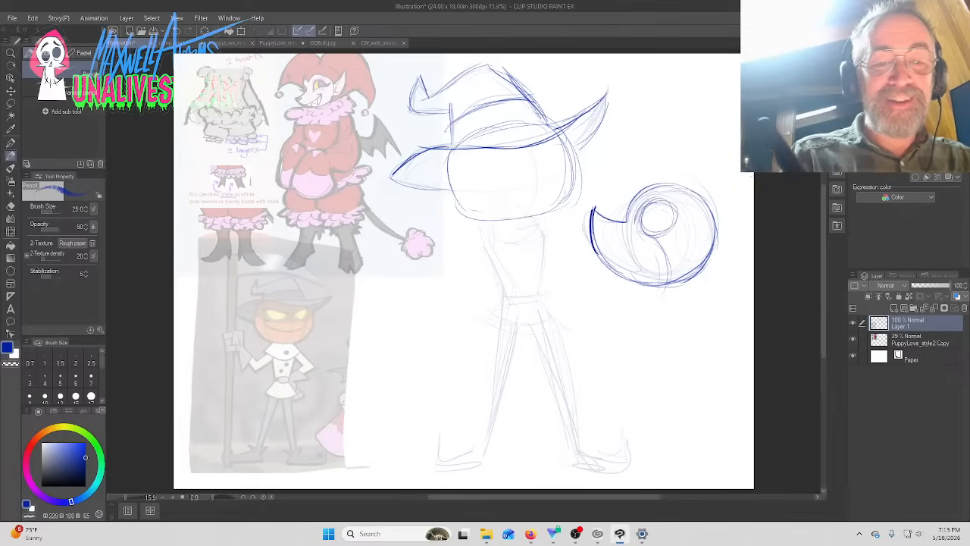
pyautogui.moveTo(634, 194)
pyautogui.mouseDown()
pyautogui.moveTo(623, 220)
pyautogui.moveTo(642, 191)
pyautogui.moveTo(644, 220)
pyautogui.moveTo(667, 216)
pyautogui.moveTo(645, 228)
pyautogui.moveTo(660, 237)
pyautogui.moveTo(671, 209)
pyautogui.mouseUp()
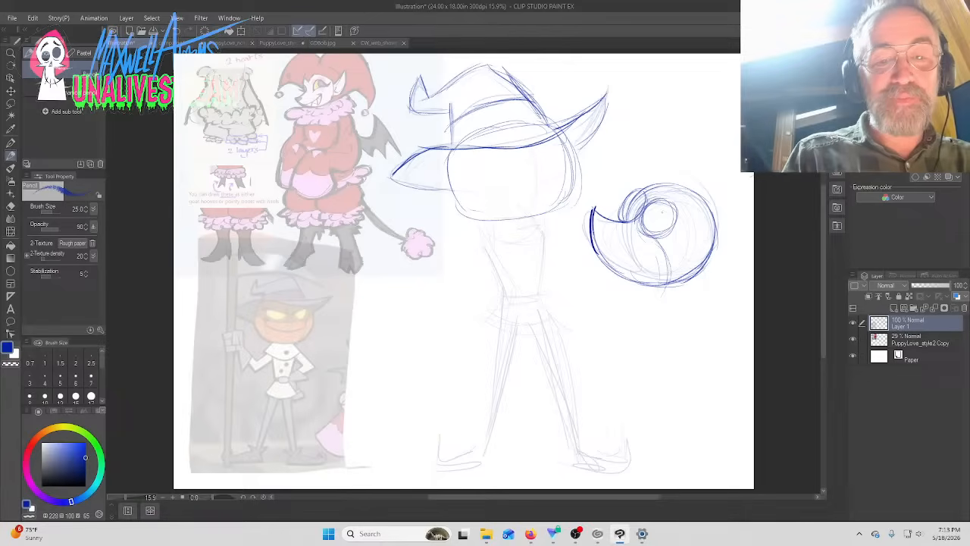
pyautogui.moveTo(663, 212)
pyautogui.mouseDown()
pyautogui.moveTo(648, 226)
pyautogui.moveTo(676, 205)
pyautogui.moveTo(685, 215)
pyautogui.moveTo(644, 231)
pyautogui.mouseUp()
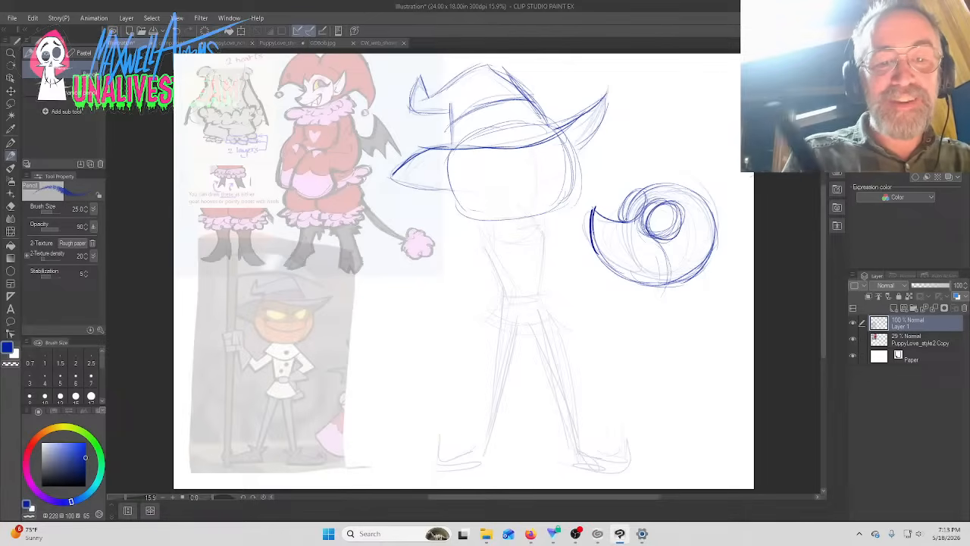
pyautogui.moveTo(626, 196); pyautogui.dragTo(646, 220)
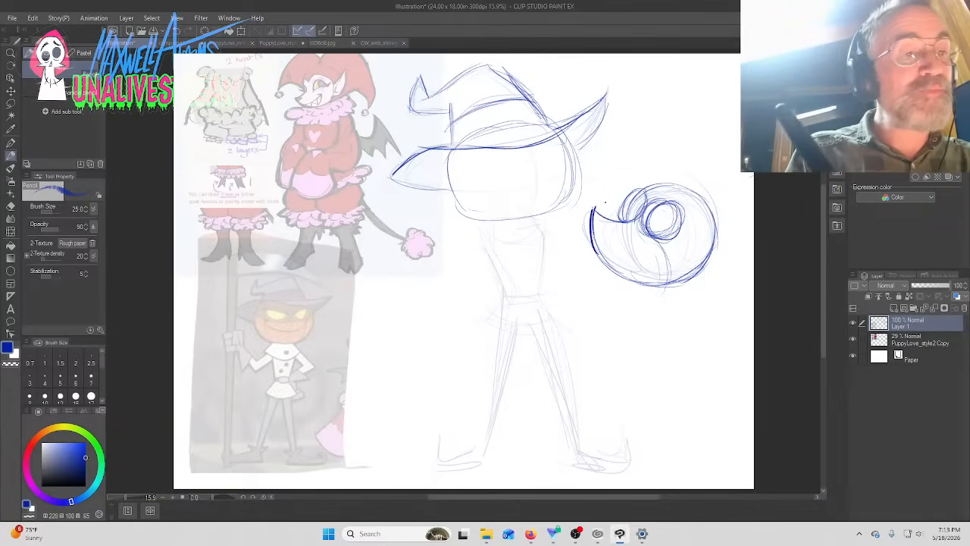
pyautogui.moveTo(593, 212); pyautogui.dragTo(609, 224)
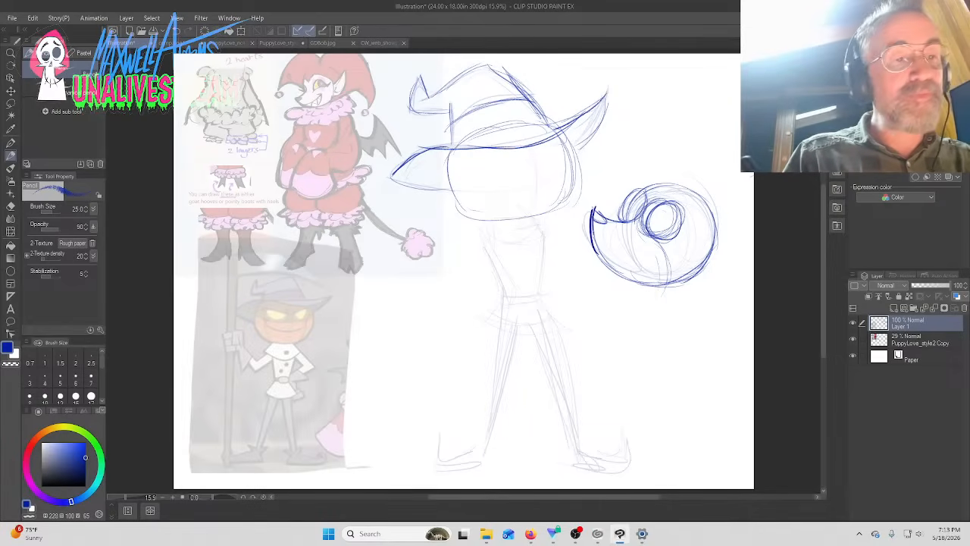
# Sketch Puppy Love's collar under the head and the rounded torso with a puffy short leg at its base
pyautogui.moveTo(632, 290)
pyautogui.mouseDown()
pyautogui.moveTo(671, 294)
pyautogui.moveTo(706, 279)
pyautogui.mouseUp()
pyautogui.moveTo(701, 285); pyautogui.dragTo(702, 319)
pyautogui.moveTo(651, 299); pyautogui.dragTo(653, 358)
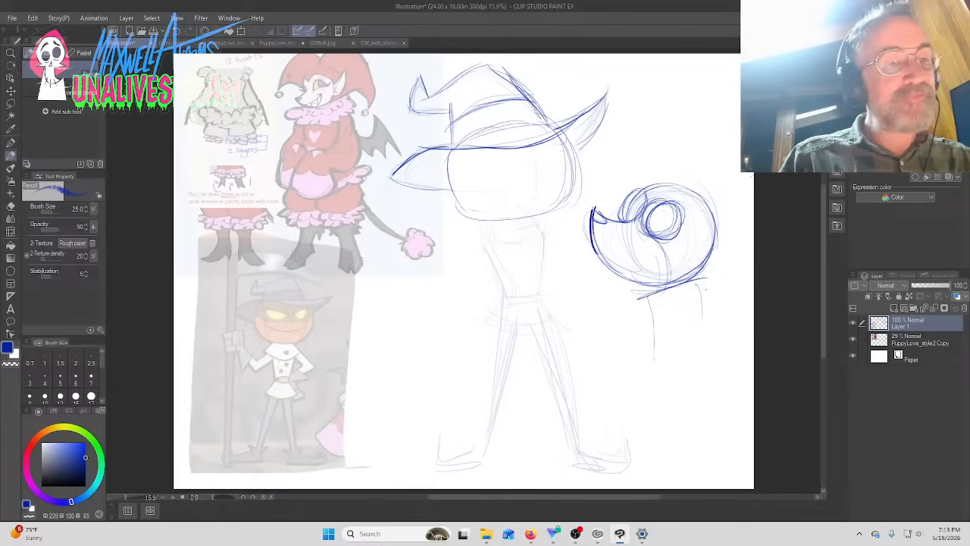
pyautogui.moveTo(672, 288)
pyautogui.mouseDown()
pyautogui.moveTo(649, 314)
pyautogui.moveTo(659, 318)
pyautogui.moveTo(699, 289)
pyautogui.mouseUp()
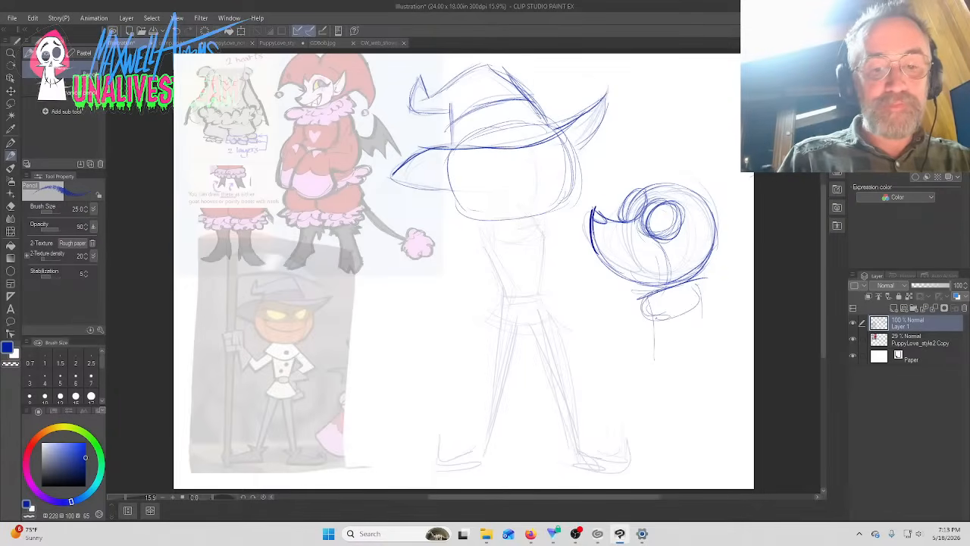
pyautogui.moveTo(660, 317)
pyautogui.mouseDown()
pyautogui.moveTo(690, 307)
pyautogui.moveTo(654, 320)
pyautogui.mouseUp()
pyautogui.moveTo(638, 334)
pyautogui.mouseDown()
pyautogui.moveTo(662, 390)
pyautogui.moveTo(675, 388)
pyautogui.mouseUp()
pyautogui.moveTo(697, 314)
pyautogui.mouseDown()
pyautogui.moveTo(696, 383)
pyautogui.moveTo(658, 387)
pyautogui.mouseUp()
pyautogui.moveTo(636, 337)
pyautogui.mouseDown()
pyautogui.moveTo(636, 404)
pyautogui.moveTo(661, 398)
pyautogui.mouseUp()
pyautogui.moveTo(643, 361)
pyautogui.mouseDown()
pyautogui.moveTo(637, 395)
pyautogui.moveTo(669, 395)
pyautogui.mouseUp()
# Sketch Puppy Love's other puffy short leg and both lower legs, flaring down to the hooves
pyautogui.moveTo(720, 364)
pyautogui.mouseDown()
pyautogui.moveTo(695, 397)
pyautogui.moveTo(686, 377)
pyautogui.moveTo(703, 447)
pyautogui.mouseUp()
pyautogui.moveTo(715, 404); pyautogui.dragTo(720, 457)
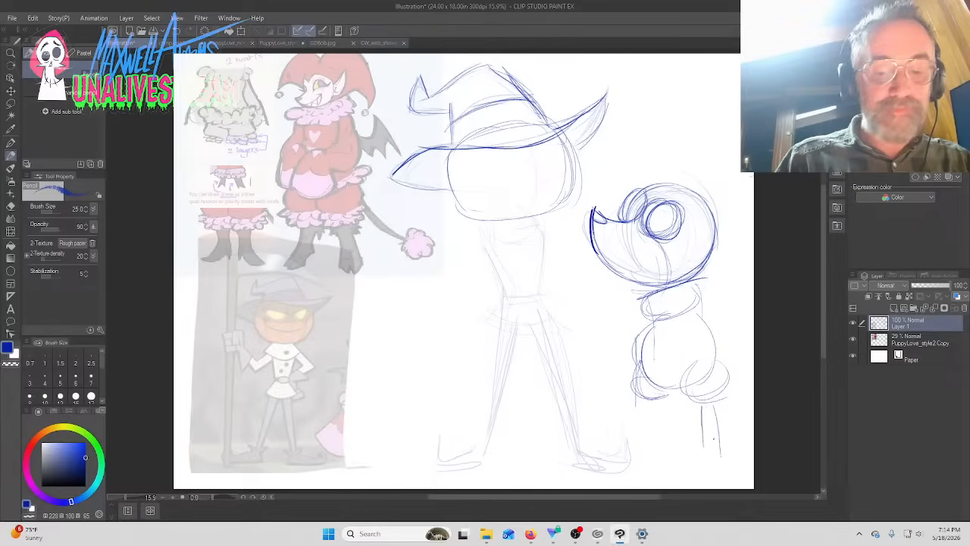
pyautogui.moveTo(702, 419)
pyautogui.mouseDown()
pyautogui.moveTo(704, 467)
pyautogui.moveTo(726, 465)
pyautogui.mouseUp()
pyautogui.moveTo(646, 406); pyautogui.dragTo(635, 466)
pyautogui.moveTo(659, 398); pyautogui.dragTo(667, 456)
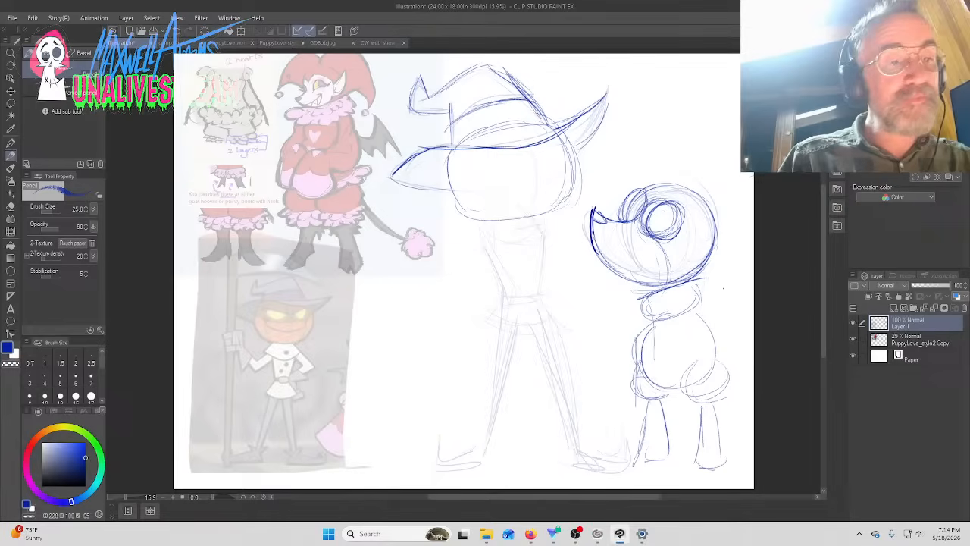
# Sketch Puppy Love's near arm curving across the belly and the loose outline beside the far shoulder and hip
pyautogui.moveTo(702, 285)
pyautogui.mouseDown()
pyautogui.moveTo(723, 334)
pyautogui.moveTo(698, 346)
pyautogui.moveTo(674, 325)
pyautogui.mouseUp()
pyautogui.moveTo(693, 320)
pyautogui.mouseDown()
pyautogui.moveTo(662, 353)
pyautogui.moveTo(697, 375)
pyautogui.moveTo(708, 368)
pyautogui.moveTo(711, 384)
pyautogui.moveTo(666, 386)
pyautogui.mouseUp()
pyautogui.moveTo(659, 382); pyautogui.dragTo(665, 354)
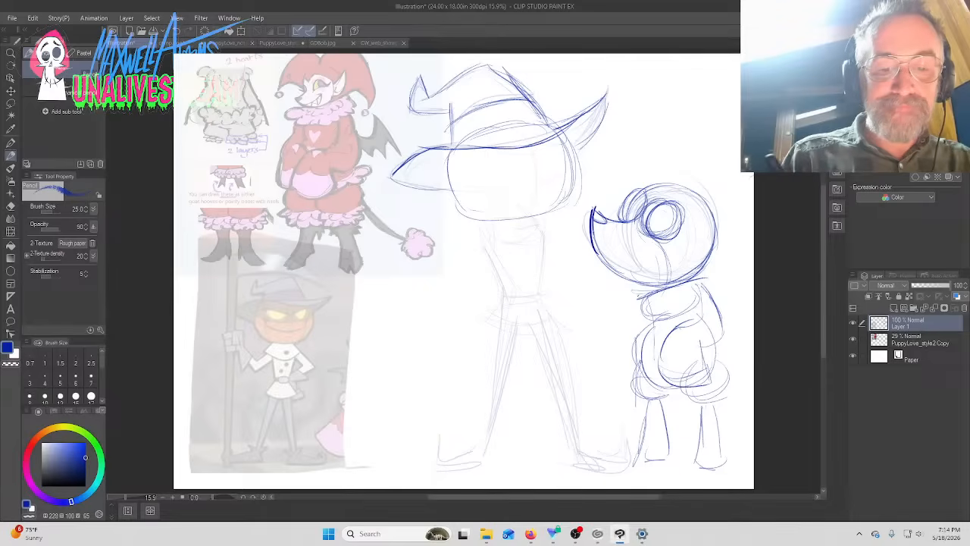
pyautogui.moveTo(638, 299); pyautogui.dragTo(630, 333)
pyautogui.moveTo(630, 333)
pyautogui.mouseDown()
pyautogui.moveTo(600, 356)
pyautogui.moveTo(608, 380)
pyautogui.mouseUp()
pyautogui.moveTo(608, 380); pyautogui.dragTo(625, 394)
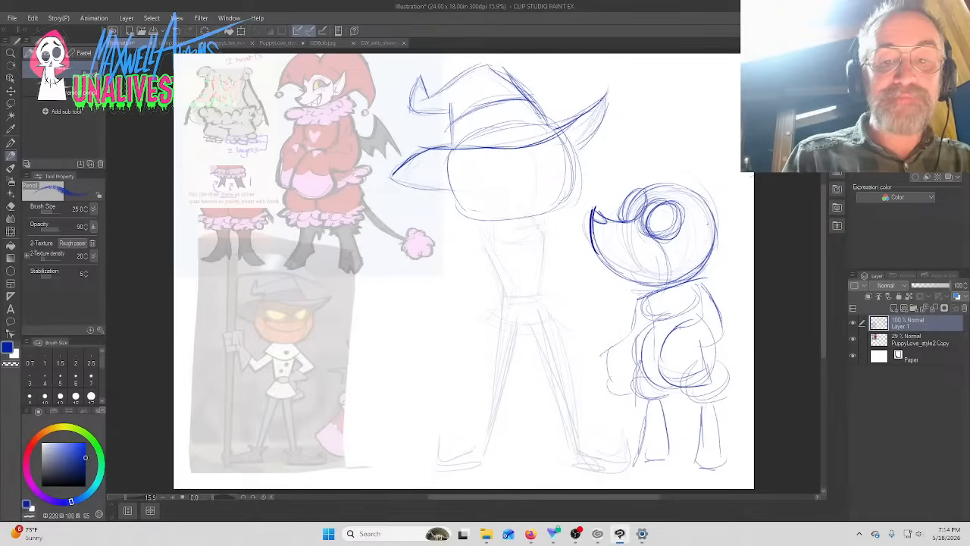
# Sketch Puppy Love's pointed ear sweeping out from the back of the head
pyautogui.moveTo(704, 238); pyautogui.dragTo(744, 220)
pyautogui.moveTo(740, 223); pyautogui.dragTo(717, 258)
pyautogui.moveTo(696, 262)
pyautogui.mouseDown()
pyautogui.moveTo(738, 238)
pyautogui.moveTo(720, 268)
pyautogui.mouseUp()
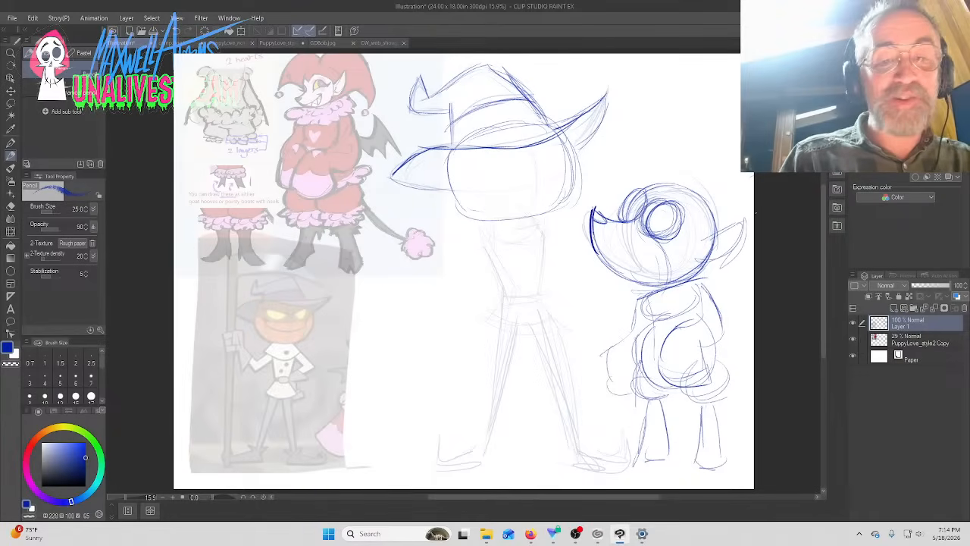
# Lasso both character sketches, scale them to 73% beside the references, and clear the selection
pyautogui.click(10, 103)
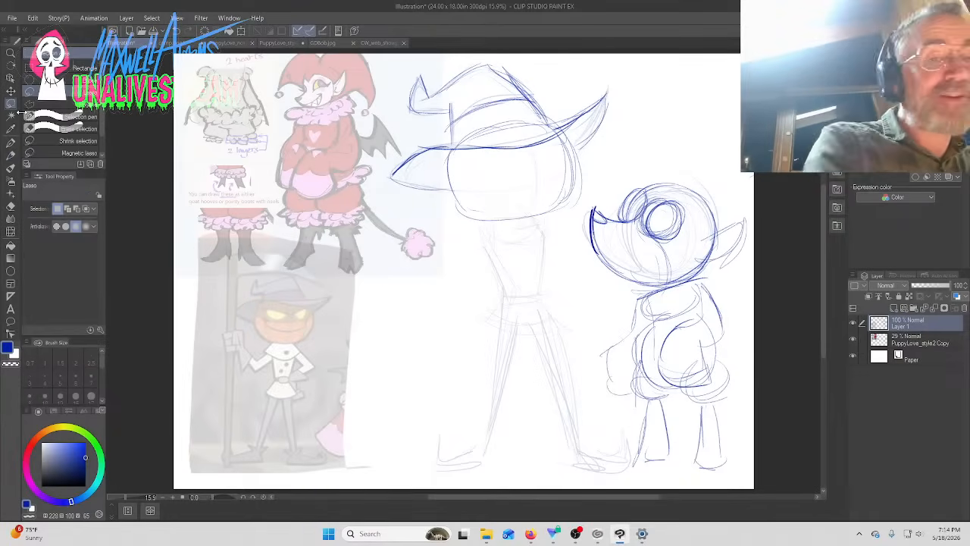
pyautogui.moveTo(646, 66)
pyautogui.mouseDown()
pyautogui.moveTo(488, 53)
pyautogui.moveTo(379, 389)
pyautogui.moveTo(754, 245)
pyautogui.moveTo(711, 90)
pyautogui.mouseUp()
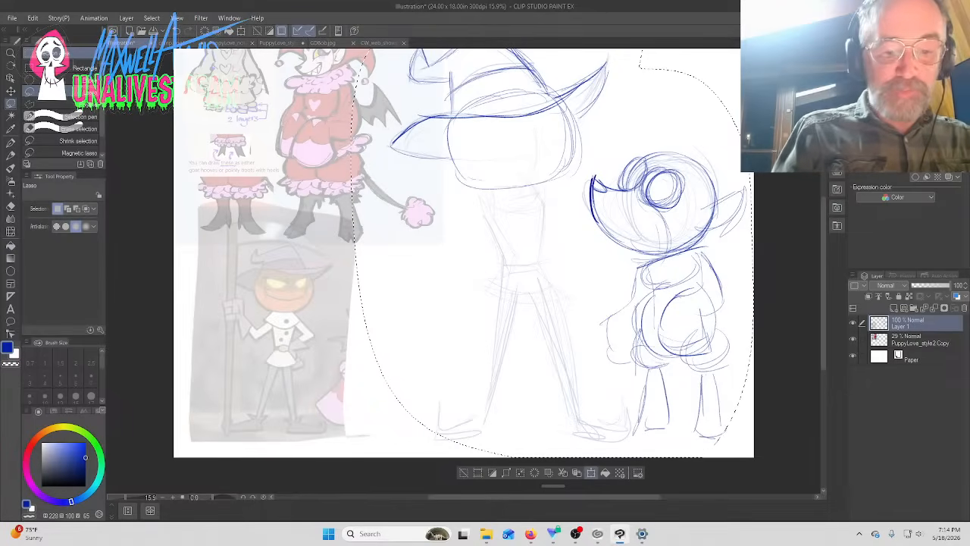
pyautogui.hotkey('ctrl', 't')
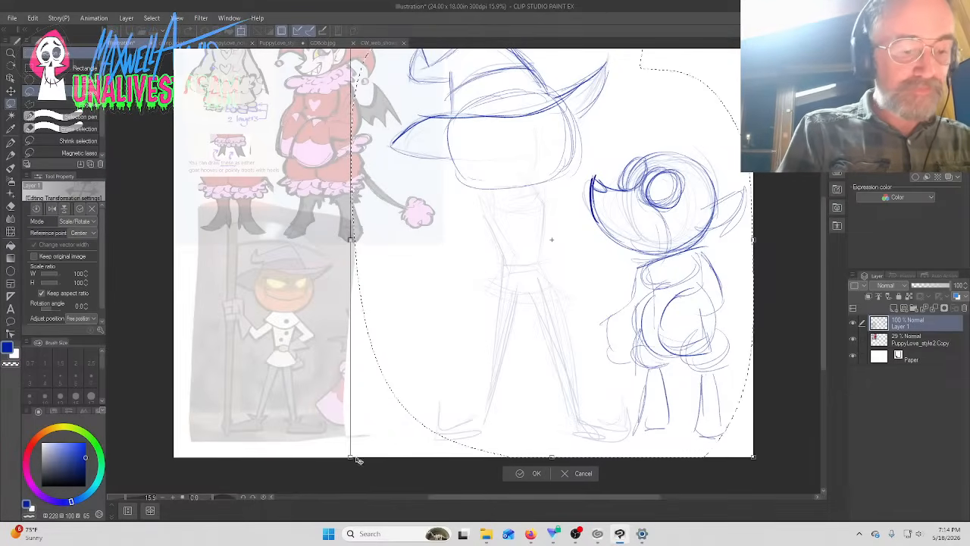
pyautogui.moveTo(351, 457); pyautogui.dragTo(458, 341)
pyautogui.moveTo(672, 255); pyautogui.dragTo(595, 327)
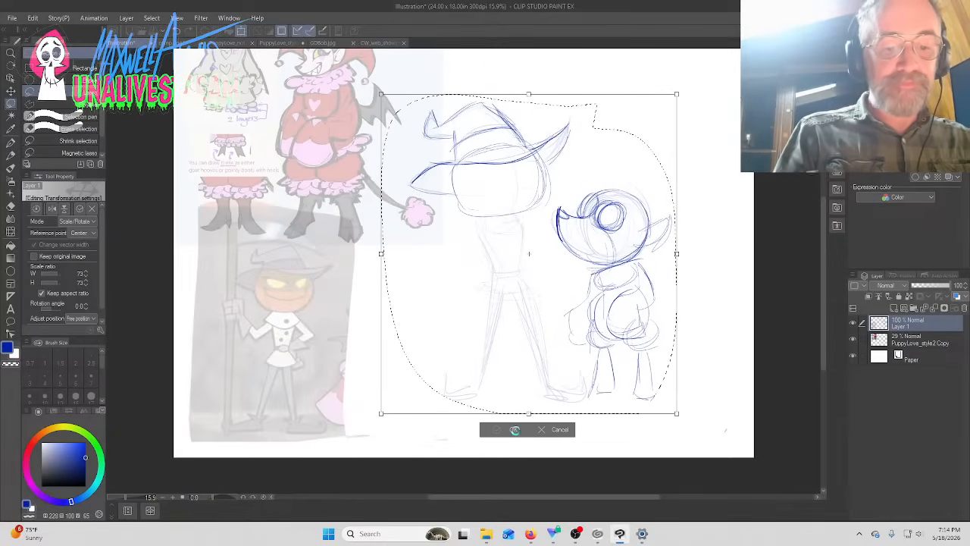
pyautogui.click(514, 430)
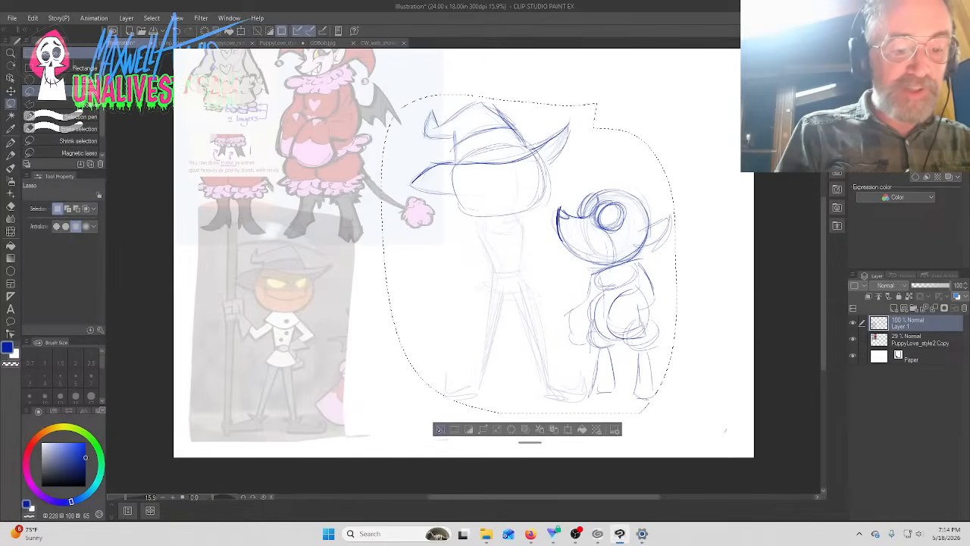
pyautogui.click(444, 429)
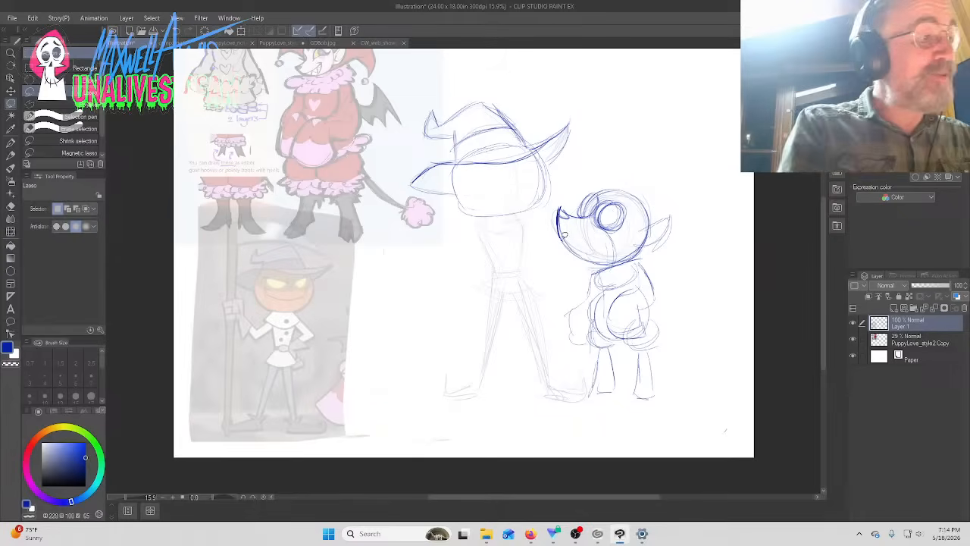
# Redraw Puppy Love's ear with darker pencil strokes and a longer pointed tip
pyautogui.click(11, 143)
pyautogui.click(11, 155)
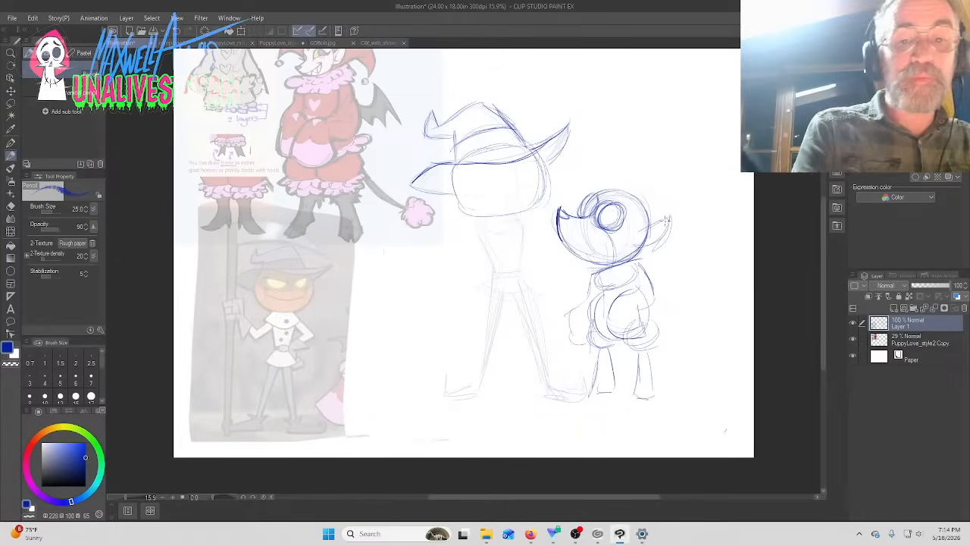
pyautogui.moveTo(644, 230); pyautogui.dragTo(681, 228)
pyautogui.moveTo(680, 229)
pyautogui.mouseDown()
pyautogui.moveTo(672, 242)
pyautogui.moveTo(634, 248)
pyautogui.moveTo(678, 235)
pyautogui.mouseUp()
# Sketch the hood edge around Puppy Love's face and a large hat lobe curving up and back behind the head
pyautogui.moveTo(823, 231); pyautogui.dragTo(824, 215)
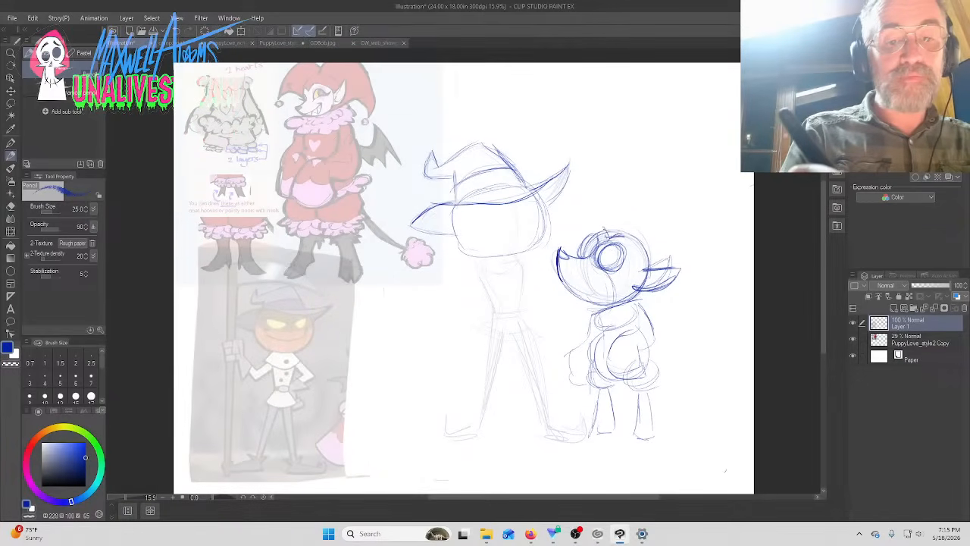
pyautogui.moveTo(605, 234)
pyautogui.mouseDown()
pyautogui.moveTo(631, 236)
pyautogui.moveTo(635, 273)
pyautogui.mouseUp()
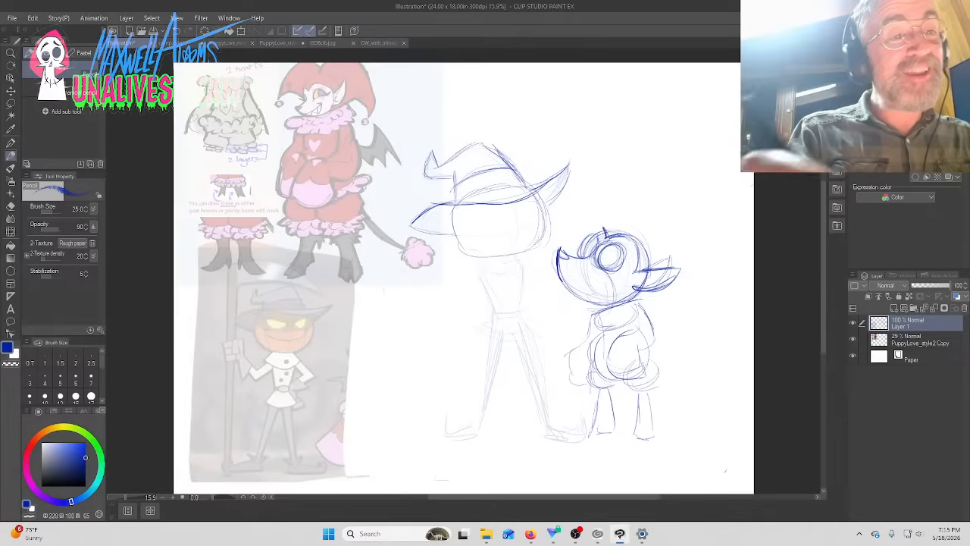
pyautogui.moveTo(595, 232)
pyautogui.mouseDown()
pyautogui.moveTo(646, 239)
pyautogui.moveTo(696, 204)
pyautogui.moveTo(717, 300)
pyautogui.moveTo(690, 318)
pyautogui.moveTo(692, 339)
pyautogui.moveTo(719, 226)
pyautogui.mouseUp()
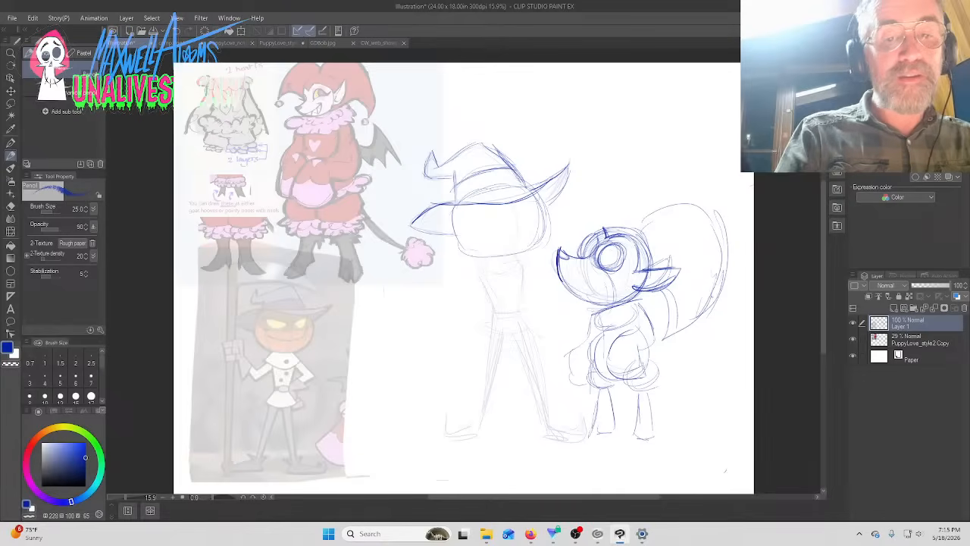
# Sketch the front lobe of Puppy Love's jester hat drooping before the face, and add bells to both lobe tips
pyautogui.moveTo(646, 215)
pyautogui.mouseDown()
pyautogui.moveTo(716, 294)
pyautogui.moveTo(638, 194)
pyautogui.moveTo(611, 186)
pyautogui.moveTo(563, 203)
pyautogui.moveTo(539, 280)
pyautogui.mouseUp()
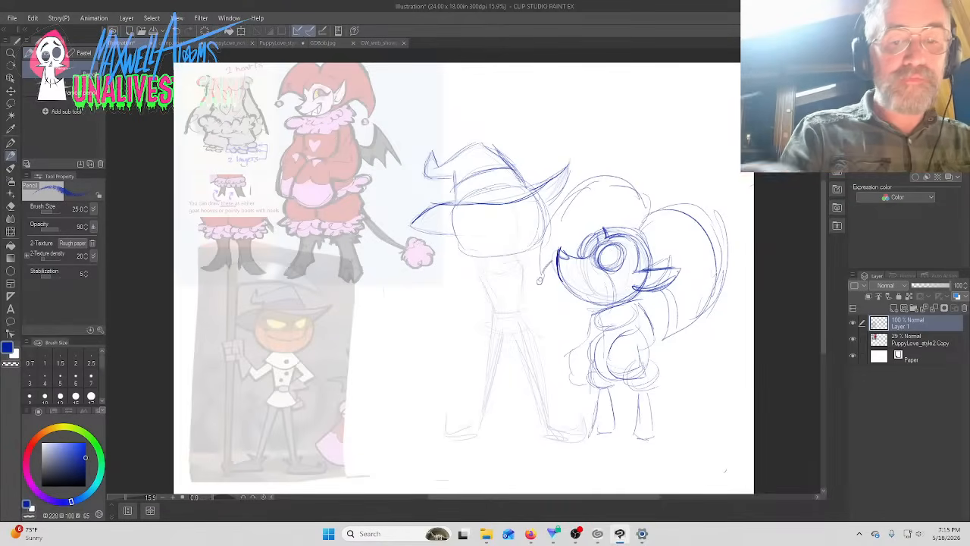
pyautogui.moveTo(670, 339)
pyautogui.mouseDown()
pyautogui.moveTo(664, 345)
pyautogui.moveTo(667, 336)
pyautogui.mouseUp()
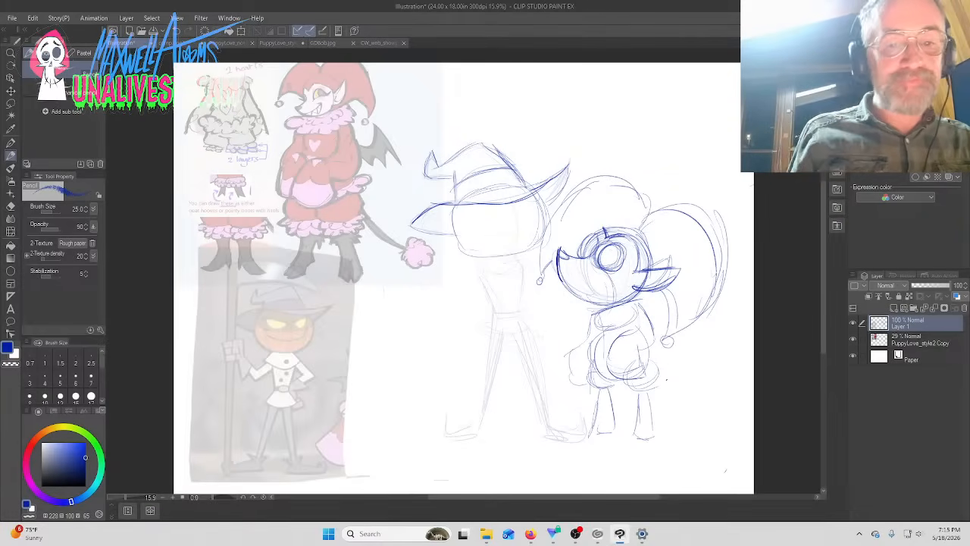
# Fade the rough sketch layer to 19% opacity and add a new raster layer above it
pyautogui.moveTo(926, 286); pyautogui.dragTo(917, 285)
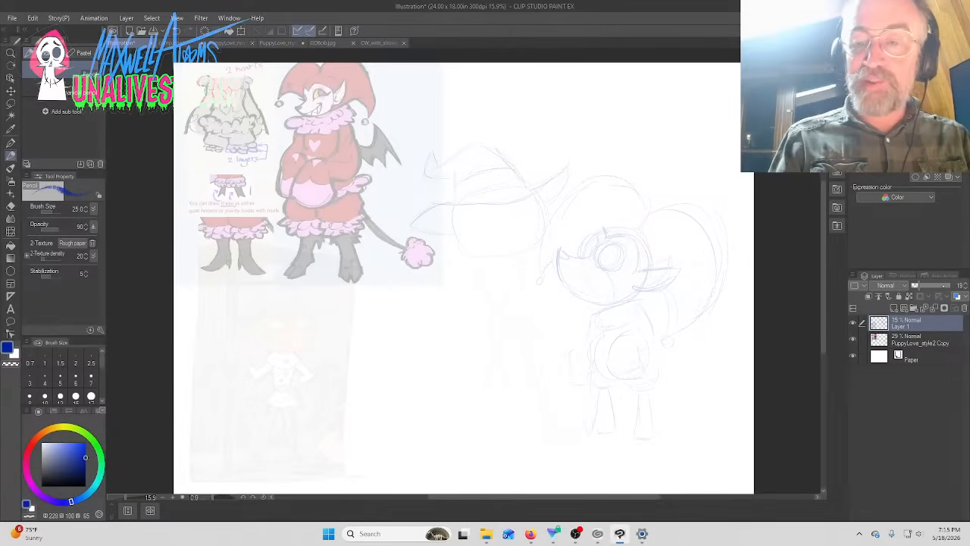
pyautogui.click(855, 275)
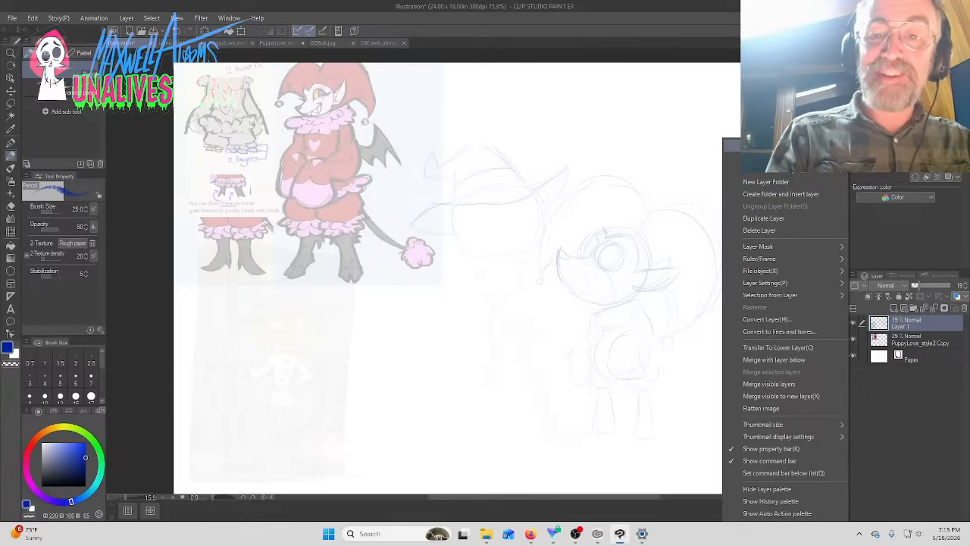
pyautogui.hotkey('ctrl', 'shift', 'n')
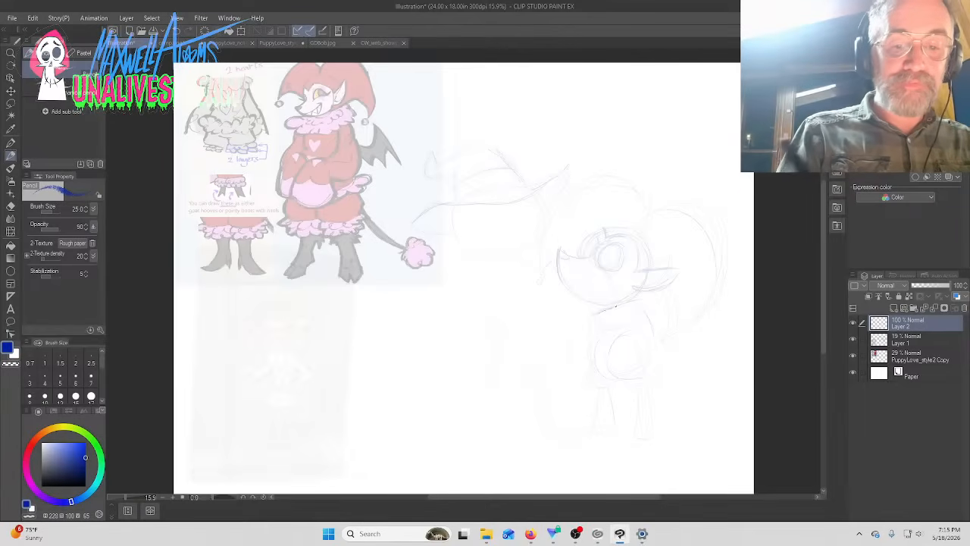
# Block in Puppy Love's collar and round belly, with the scarecrow's slim torso lines beside them
pyautogui.moveTo(595, 312)
pyautogui.mouseDown()
pyautogui.moveTo(636, 302)
pyautogui.moveTo(648, 338)
pyautogui.mouseUp()
pyautogui.moveTo(597, 316)
pyautogui.mouseDown()
pyautogui.moveTo(632, 322)
pyautogui.moveTo(598, 348)
pyautogui.moveTo(602, 339)
pyautogui.moveTo(603, 371)
pyautogui.moveTo(597, 364)
pyautogui.moveTo(652, 368)
pyautogui.moveTo(645, 372)
pyautogui.moveTo(650, 345)
pyautogui.mouseUp()
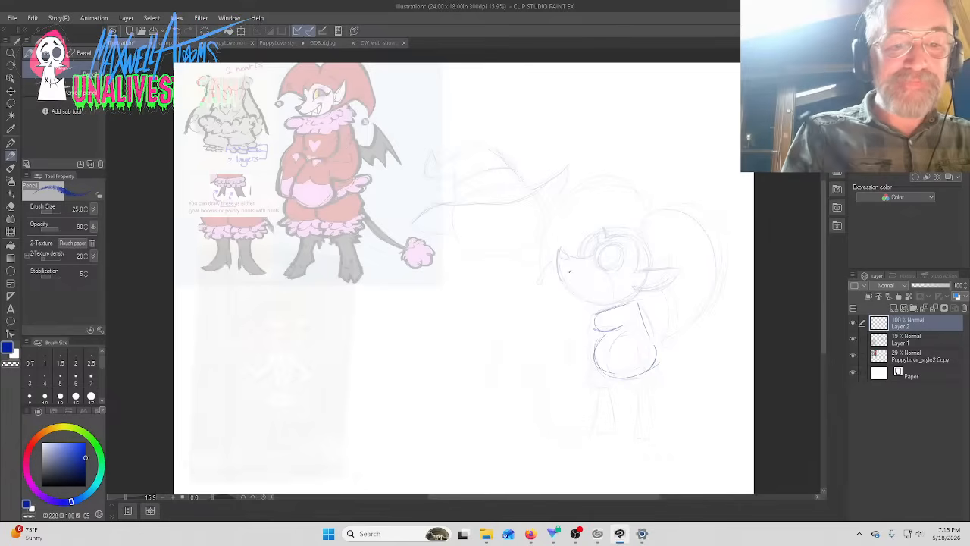
pyautogui.moveTo(531, 260)
pyautogui.mouseDown()
pyautogui.moveTo(560, 253)
pyautogui.moveTo(530, 289)
pyautogui.moveTo(553, 327)
pyautogui.mouseUp()
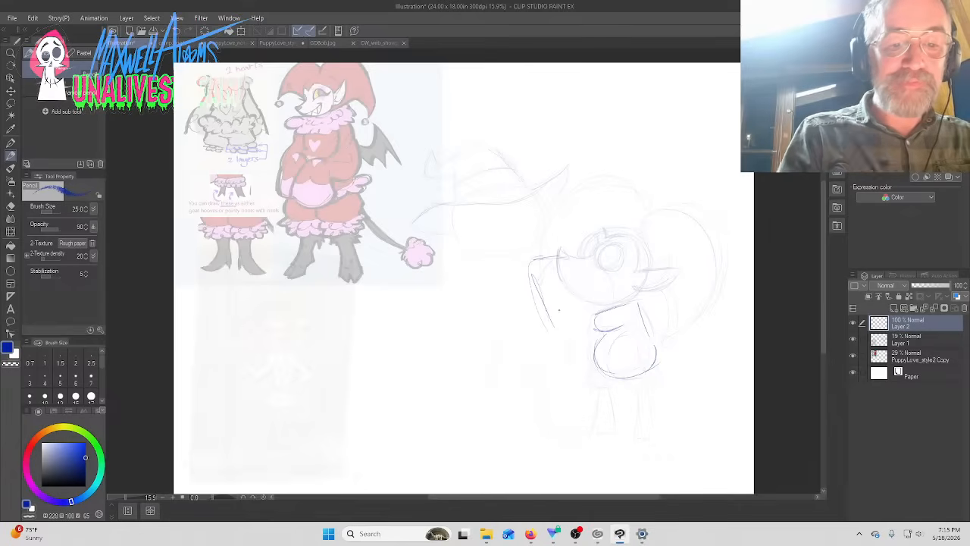
pyautogui.moveTo(560, 262); pyautogui.dragTo(558, 432)
pyautogui.moveTo(622, 307); pyautogui.dragTo(614, 410)
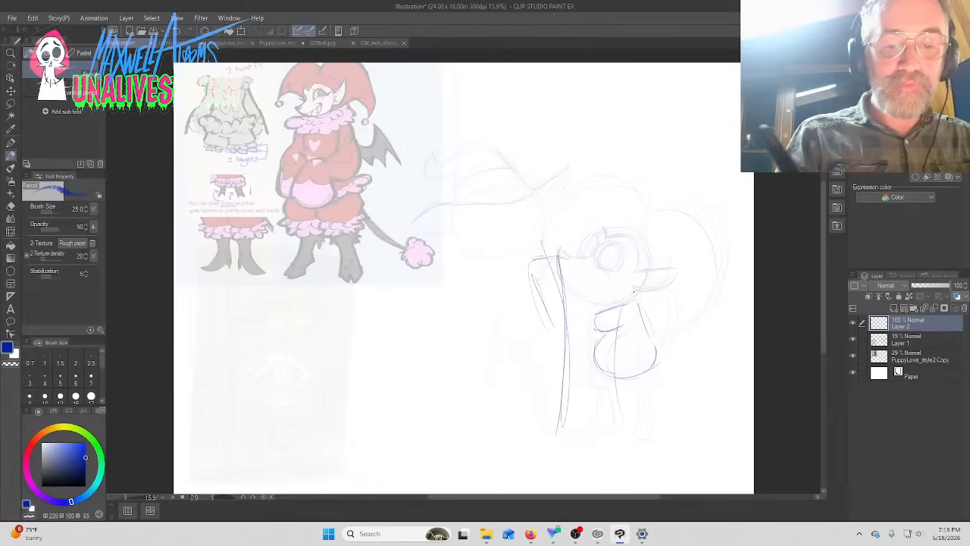
# Rework Puppy Love's collar and belly contours, and rough in the scarecrow's shoulders and the arm reaching around Puppy Love
pyautogui.moveTo(624, 282); pyautogui.dragTo(628, 393)
pyautogui.moveTo(610, 308)
pyautogui.mouseDown()
pyautogui.moveTo(629, 329)
pyautogui.moveTo(606, 326)
pyautogui.mouseUp()
pyautogui.moveTo(597, 329)
pyautogui.mouseDown()
pyautogui.moveTo(629, 331)
pyautogui.moveTo(623, 377)
pyautogui.mouseUp()
pyautogui.moveTo(631, 301)
pyautogui.mouseDown()
pyautogui.moveTo(535, 288)
pyautogui.moveTo(527, 300)
pyautogui.moveTo(552, 344)
pyautogui.moveTo(564, 329)
pyautogui.moveTo(548, 311)
pyautogui.mouseUp()
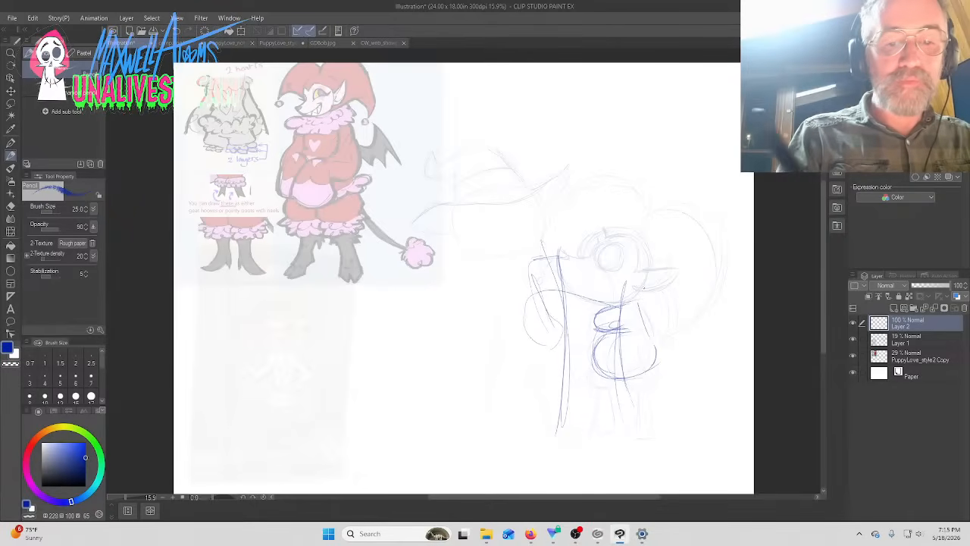
pyautogui.moveTo(643, 332)
pyautogui.mouseDown()
pyautogui.moveTo(646, 299)
pyautogui.moveTo(637, 332)
pyautogui.mouseUp()
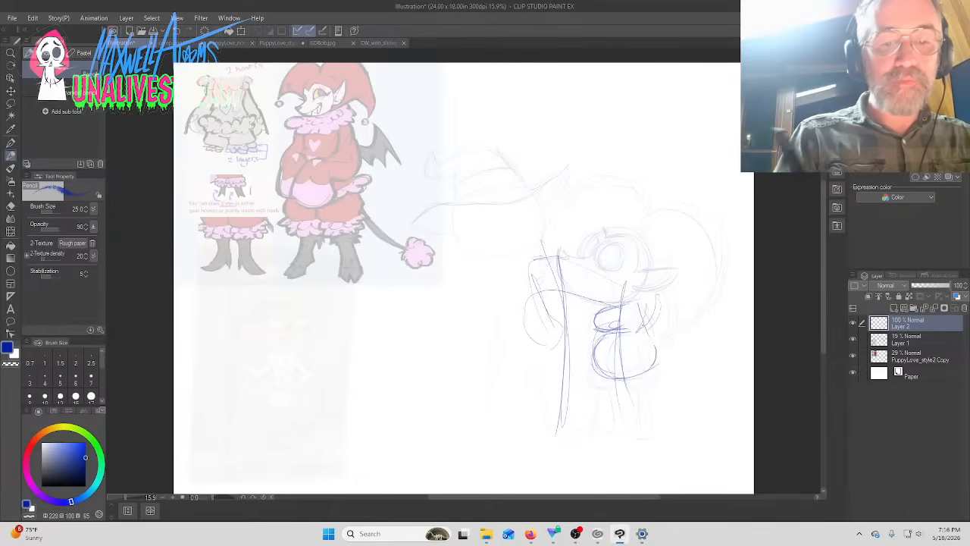
pyautogui.moveTo(632, 295); pyautogui.dragTo(645, 326)
pyautogui.moveTo(515, 280); pyautogui.dragTo(528, 263)
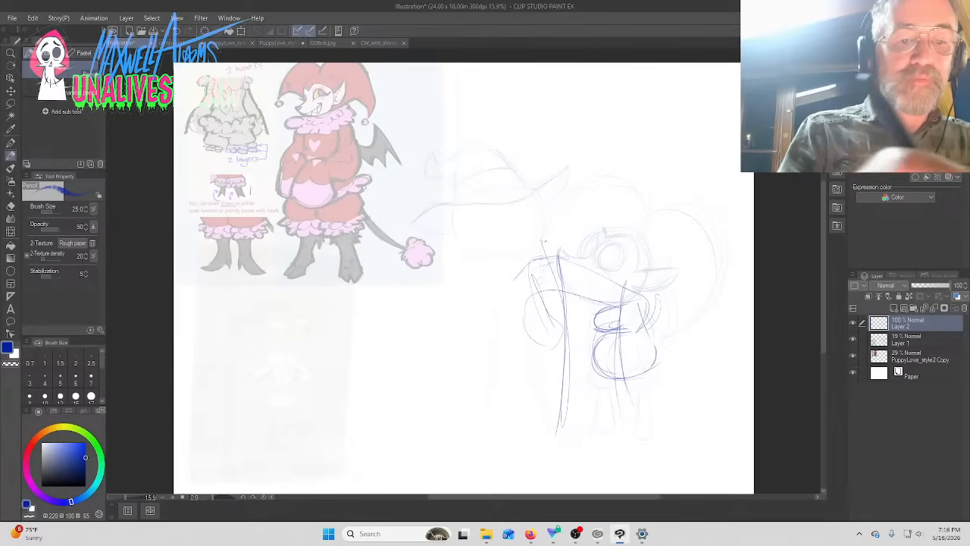
# Redraw the scarecrow's pumpkin head tilted toward Puppy Love, with a wide-brimmed bent hat, narrowed eyes and a curved grin
pyautogui.moveTo(563, 243)
pyautogui.mouseDown()
pyautogui.moveTo(522, 255)
pyautogui.moveTo(533, 179)
pyautogui.moveTo(501, 191)
pyautogui.moveTo(576, 193)
pyautogui.moveTo(575, 239)
pyautogui.mouseUp()
pyautogui.moveTo(570, 178); pyautogui.dragTo(573, 238)
pyautogui.moveTo(502, 185)
pyautogui.mouseDown()
pyautogui.moveTo(545, 176)
pyautogui.moveTo(421, 202)
pyautogui.mouseUp()
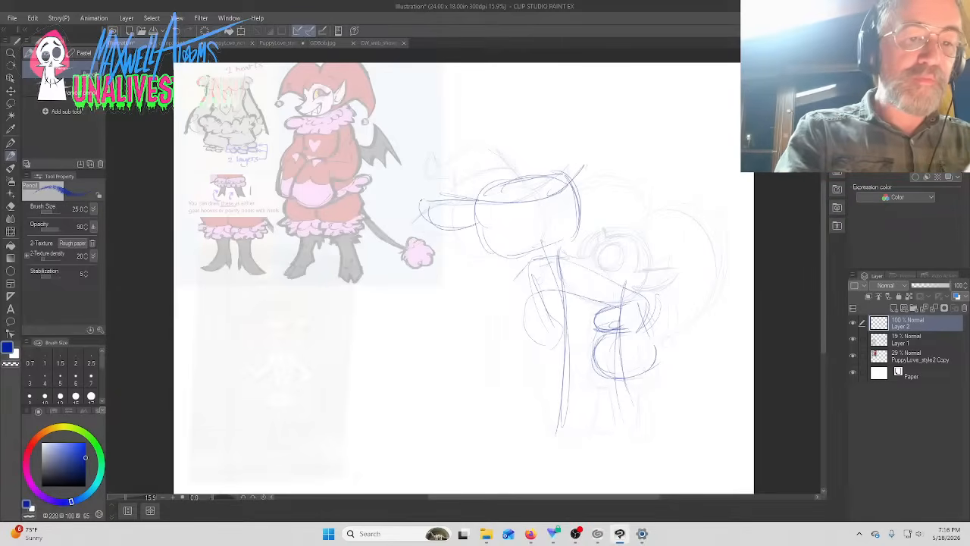
pyautogui.moveTo(471, 230)
pyautogui.mouseDown()
pyautogui.moveTo(422, 213)
pyautogui.moveTo(426, 224)
pyautogui.moveTo(542, 200)
pyautogui.moveTo(598, 158)
pyautogui.moveTo(546, 172)
pyautogui.moveTo(520, 133)
pyautogui.moveTo(482, 151)
pyautogui.moveTo(479, 200)
pyautogui.moveTo(471, 127)
pyautogui.moveTo(483, 152)
pyautogui.moveTo(465, 170)
pyautogui.moveTo(480, 171)
pyautogui.moveTo(496, 130)
pyautogui.moveTo(543, 169)
pyautogui.mouseUp()
pyautogui.moveTo(480, 186)
pyautogui.mouseDown()
pyautogui.moveTo(545, 171)
pyautogui.moveTo(551, 178)
pyautogui.mouseUp()
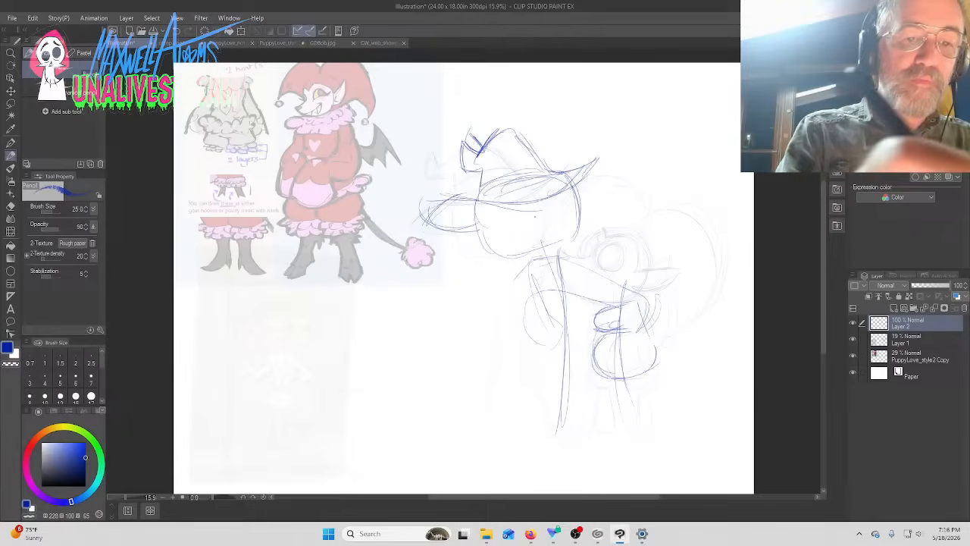
pyautogui.moveTo(503, 201)
pyautogui.mouseDown()
pyautogui.moveTo(573, 185)
pyautogui.moveTo(561, 192)
pyautogui.moveTo(545, 238)
pyautogui.moveTo(520, 210)
pyautogui.moveTo(575, 203)
pyautogui.mouseUp()
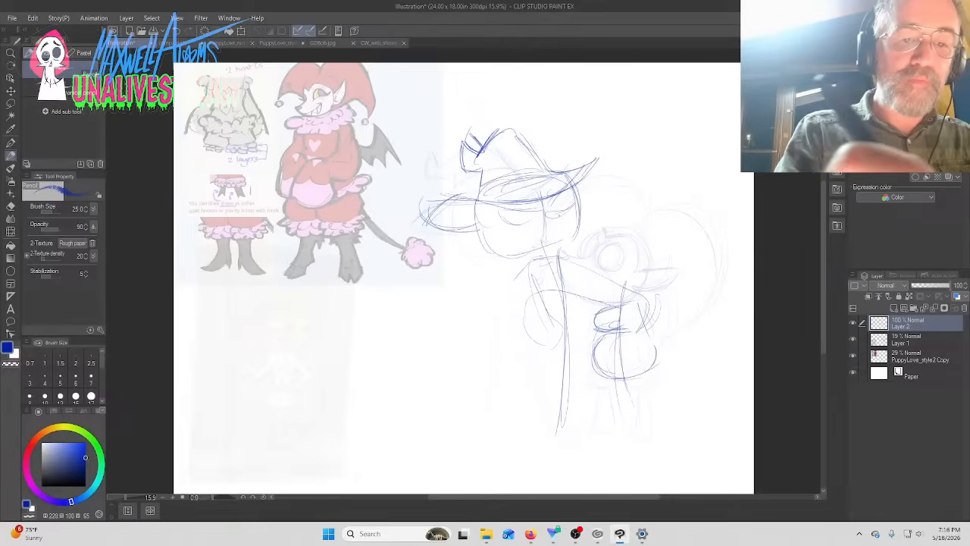
pyautogui.moveTo(502, 223)
pyautogui.mouseDown()
pyautogui.moveTo(562, 226)
pyautogui.moveTo(547, 241)
pyautogui.moveTo(514, 245)
pyautogui.moveTo(606, 275)
pyautogui.moveTo(641, 312)
pyautogui.mouseUp()
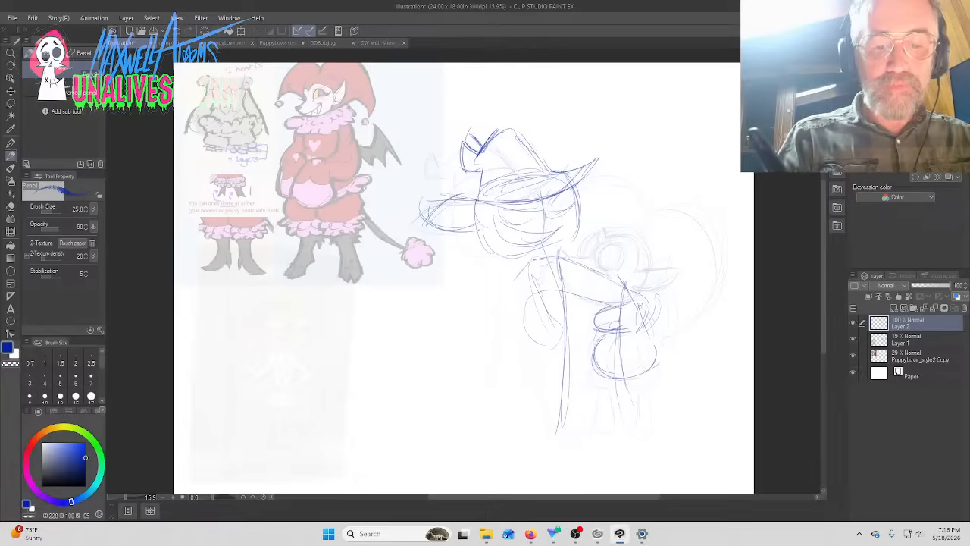
# Sketch Puppy Love's back and hip contour down to the hem of the rear shorts leg
pyautogui.moveTo(646, 300); pyautogui.dragTo(656, 338)
pyautogui.moveTo(651, 303)
pyautogui.mouseDown()
pyautogui.moveTo(669, 341)
pyautogui.moveTo(661, 328)
pyautogui.mouseUp()
pyautogui.moveTo(665, 338); pyautogui.dragTo(673, 377)
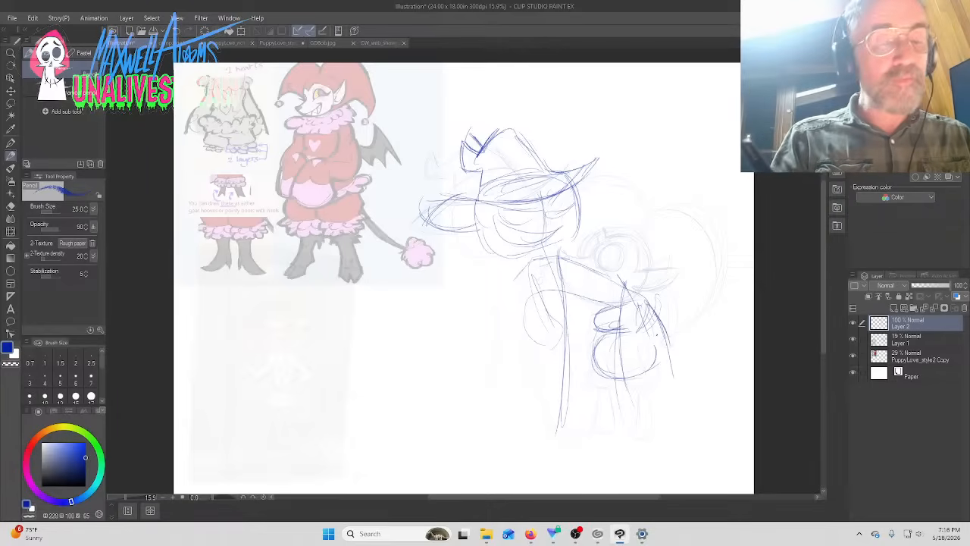
pyautogui.moveTo(638, 316); pyautogui.dragTo(643, 387)
pyautogui.moveTo(641, 350); pyautogui.dragTo(644, 408)
pyautogui.moveTo(644, 407)
pyautogui.mouseDown()
pyautogui.moveTo(686, 392)
pyautogui.moveTo(681, 402)
pyautogui.mouseUp()
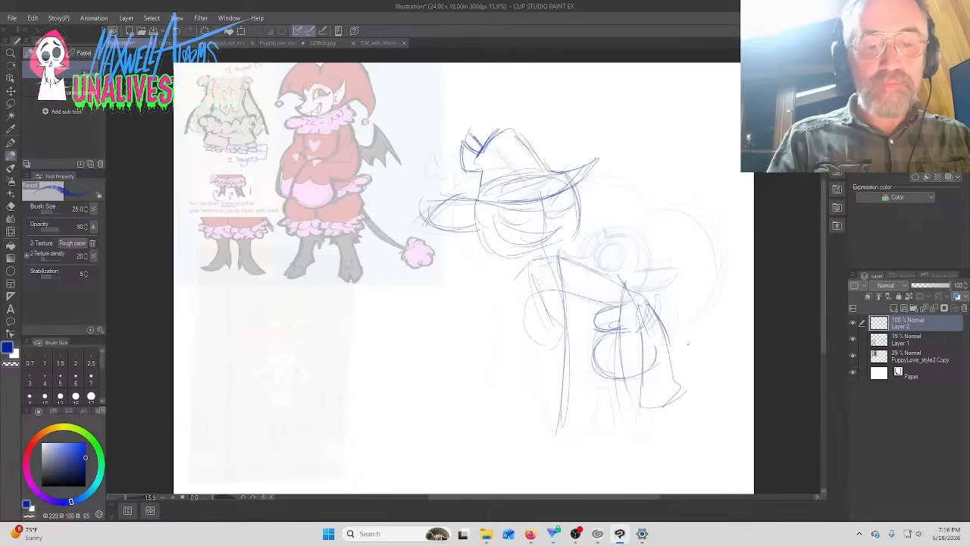
# Add the curved hems of Puppy Love's shorts and both lower legs beneath them
pyautogui.moveTo(599, 367)
pyautogui.mouseDown()
pyautogui.moveTo(627, 406)
pyautogui.moveTo(675, 385)
pyautogui.moveTo(691, 414)
pyautogui.mouseUp()
pyautogui.moveTo(656, 379)
pyautogui.mouseDown()
pyautogui.moveTo(670, 435)
pyautogui.moveTo(689, 426)
pyautogui.mouseUp()
pyautogui.moveTo(672, 433); pyautogui.dragTo(692, 430)
pyautogui.moveTo(640, 403); pyautogui.dragTo(632, 427)
pyautogui.moveTo(606, 387); pyautogui.dragTo(634, 429)
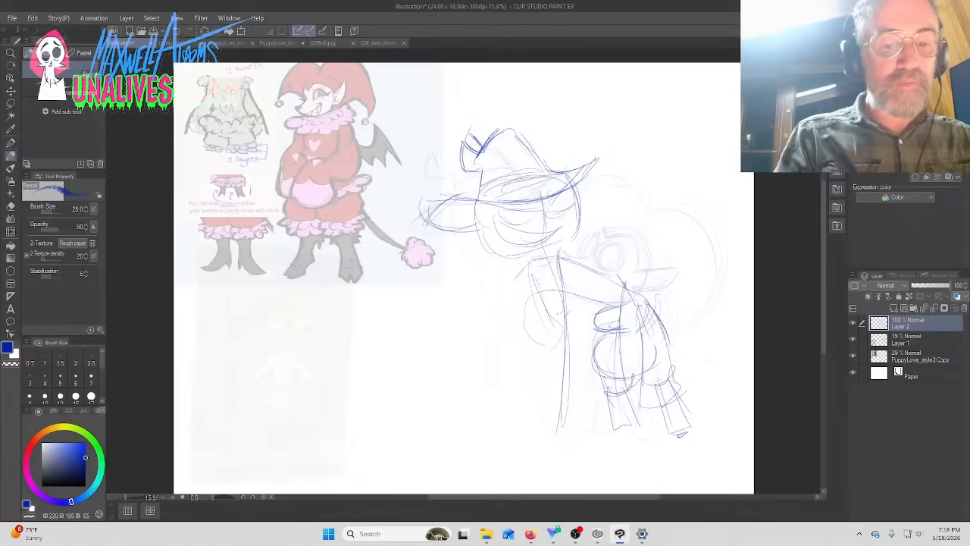
# Draw the scarecrow's collar, narrow waist and long spread legs with pointed shoes, plus the near shoulder line
pyautogui.moveTo(553, 313)
pyautogui.mouseDown()
pyautogui.moveTo(571, 318)
pyautogui.moveTo(567, 272)
pyautogui.moveTo(567, 314)
pyautogui.mouseUp()
pyautogui.moveTo(535, 256)
pyautogui.mouseDown()
pyautogui.moveTo(534, 279)
pyautogui.moveTo(572, 265)
pyautogui.mouseUp()
pyautogui.moveTo(553, 321); pyautogui.dragTo(569, 353)
pyautogui.moveTo(572, 312); pyautogui.dragTo(593, 455)
pyautogui.moveTo(555, 342)
pyautogui.mouseDown()
pyautogui.moveTo(531, 439)
pyautogui.moveTo(486, 462)
pyautogui.moveTo(599, 441)
pyautogui.moveTo(632, 458)
pyautogui.mouseUp()
pyautogui.moveTo(526, 264); pyautogui.dragTo(492, 306)
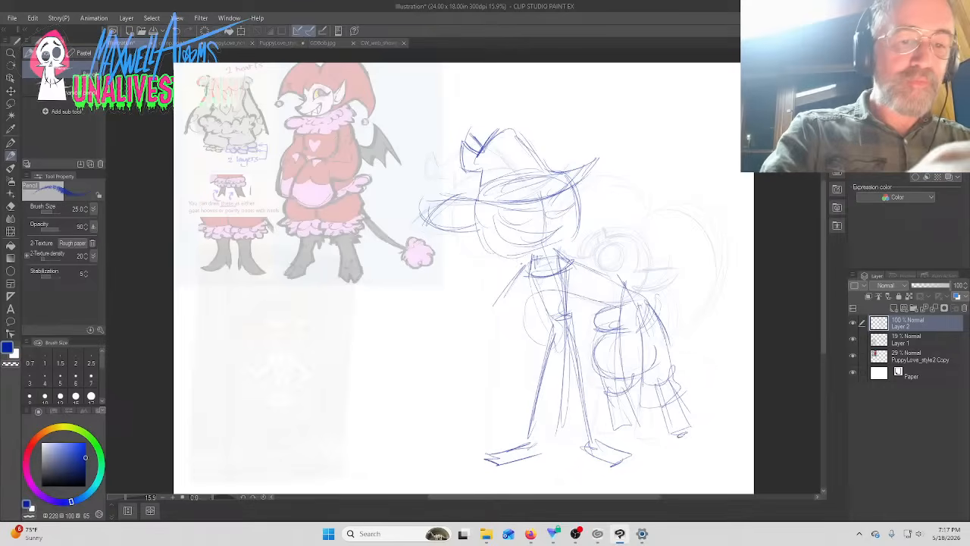
# Sketch the scarecrow's arm extended out and up, ending in a hand gripping the top of a pole
pyautogui.moveTo(515, 263); pyautogui.dragTo(435, 212)
pyautogui.moveTo(492, 248); pyautogui.dragTo(400, 189)
pyautogui.moveTo(447, 222); pyautogui.dragTo(413, 197)
pyautogui.moveTo(396, 172)
pyautogui.mouseDown()
pyautogui.moveTo(402, 204)
pyautogui.moveTo(375, 182)
pyautogui.moveTo(402, 199)
pyautogui.moveTo(347, 93)
pyautogui.moveTo(390, 186)
pyautogui.mouseUp()
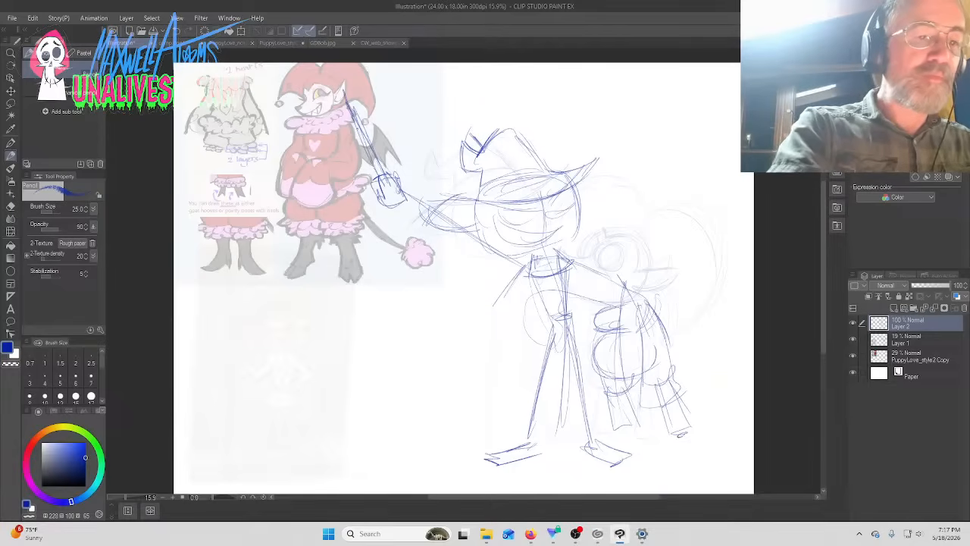
# Extend the pole as a long double-lined staff from the raised hand down to the scarecrow's foot
pyautogui.moveTo(358, 130); pyautogui.dragTo(503, 455)
pyautogui.moveTo(479, 401); pyautogui.dragTo(462, 370)
pyautogui.moveTo(385, 201); pyautogui.dragTo(432, 297)
pyautogui.moveTo(405, 243); pyautogui.dragTo(468, 380)
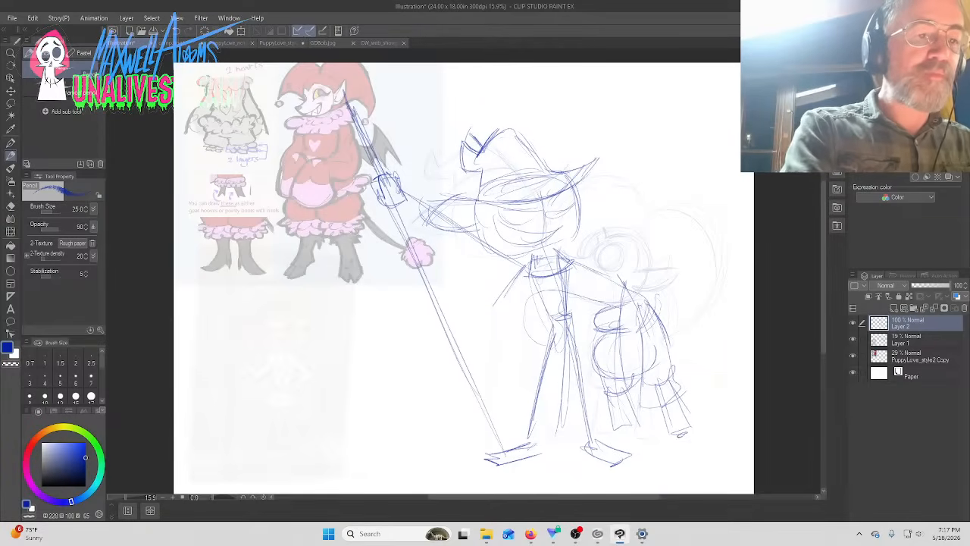
# Draw a large curved scythe blade sweeping down from the top of the staff
pyautogui.moveTo(340, 104)
pyautogui.mouseDown()
pyautogui.moveTo(262, 193)
pyautogui.moveTo(267, 244)
pyautogui.mouseUp()
pyautogui.moveTo(355, 134)
pyautogui.mouseDown()
pyautogui.moveTo(288, 193)
pyautogui.moveTo(270, 252)
pyautogui.mouseUp()
pyautogui.moveTo(283, 130); pyautogui.dragTo(258, 215)
pyautogui.moveTo(308, 113); pyautogui.dragTo(256, 201)
pyautogui.moveTo(338, 102)
pyautogui.mouseDown()
pyautogui.moveTo(269, 153)
pyautogui.moveTo(306, 114)
pyautogui.mouseUp()
# Add curled fingers and a flared cuff to the scarecrow's raised arm, and outline Puppy Love's snout and jaw
pyautogui.moveTo(353, 127)
pyautogui.mouseDown()
pyautogui.moveTo(477, 399)
pyautogui.moveTo(389, 181)
pyautogui.moveTo(379, 173)
pyautogui.moveTo(364, 190)
pyautogui.moveTo(387, 205)
pyautogui.moveTo(431, 200)
pyautogui.moveTo(424, 224)
pyautogui.moveTo(439, 199)
pyautogui.mouseUp()
pyautogui.moveTo(399, 191); pyautogui.dragTo(438, 199)
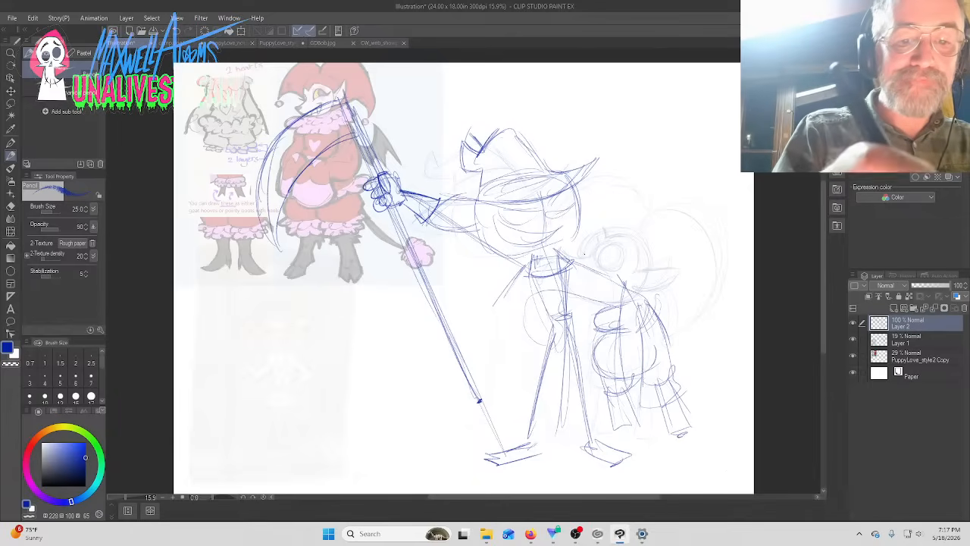
pyautogui.moveTo(590, 256)
pyautogui.mouseDown()
pyautogui.moveTo(557, 247)
pyautogui.moveTo(560, 274)
pyautogui.moveTo(574, 295)
pyautogui.moveTo(607, 304)
pyautogui.mouseUp()
pyautogui.moveTo(573, 292)
pyautogui.mouseDown()
pyautogui.moveTo(585, 301)
pyautogui.moveTo(644, 283)
pyautogui.moveTo(615, 303)
pyautogui.mouseUp()
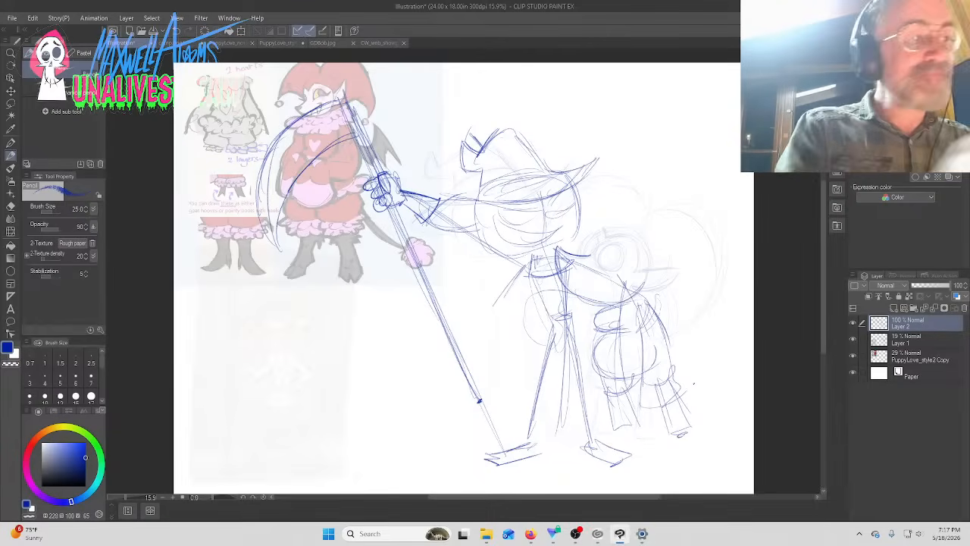
# Lasso Puppy Love's body, move it closer to the scarecrow, rotate it 4 degrees, and clear the selection
pyautogui.press('m')
pyautogui.moveTo(707, 437)
pyautogui.mouseDown()
pyautogui.moveTo(659, 292)
pyautogui.moveTo(598, 307)
pyautogui.moveTo(589, 337)
pyautogui.moveTo(597, 415)
pyautogui.moveTo(693, 439)
pyautogui.mouseUp()
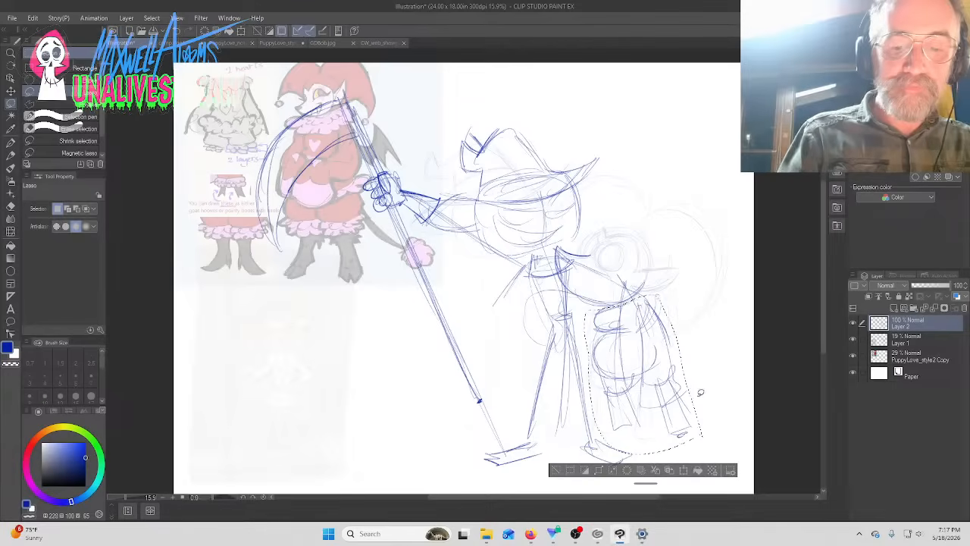
pyautogui.hotkey('ctrl', 't')
pyautogui.moveTo(674, 358); pyautogui.dragTo(658, 361)
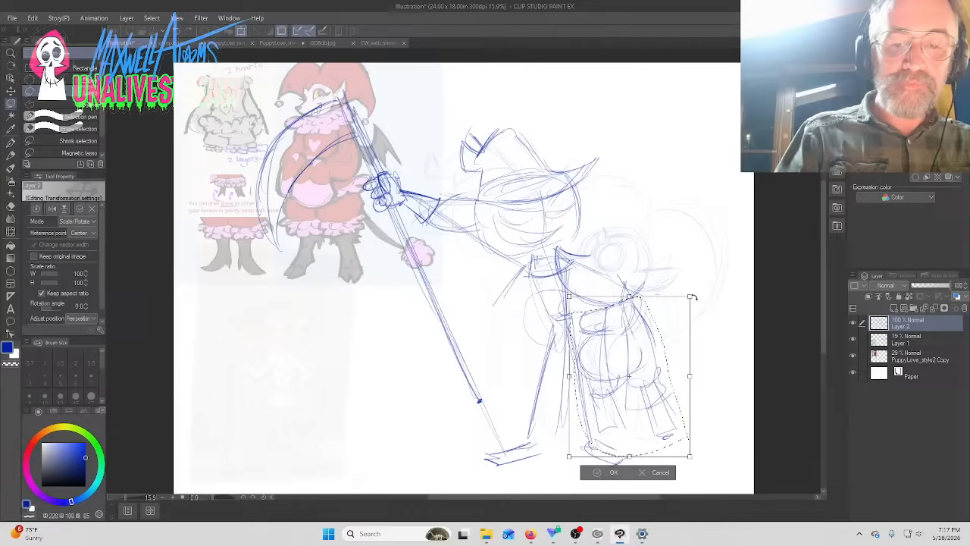
pyautogui.moveTo(692, 297); pyautogui.dragTo(698, 305)
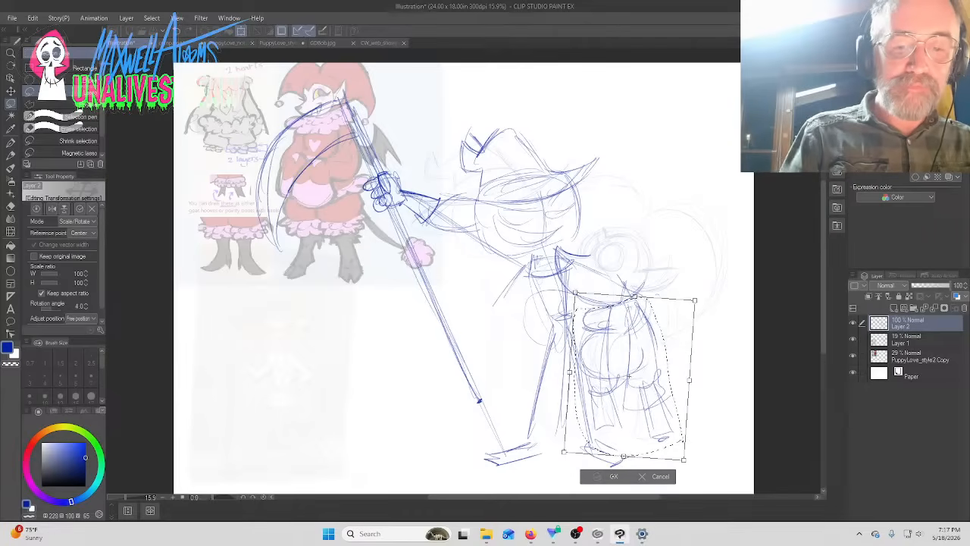
pyautogui.click(614, 476)
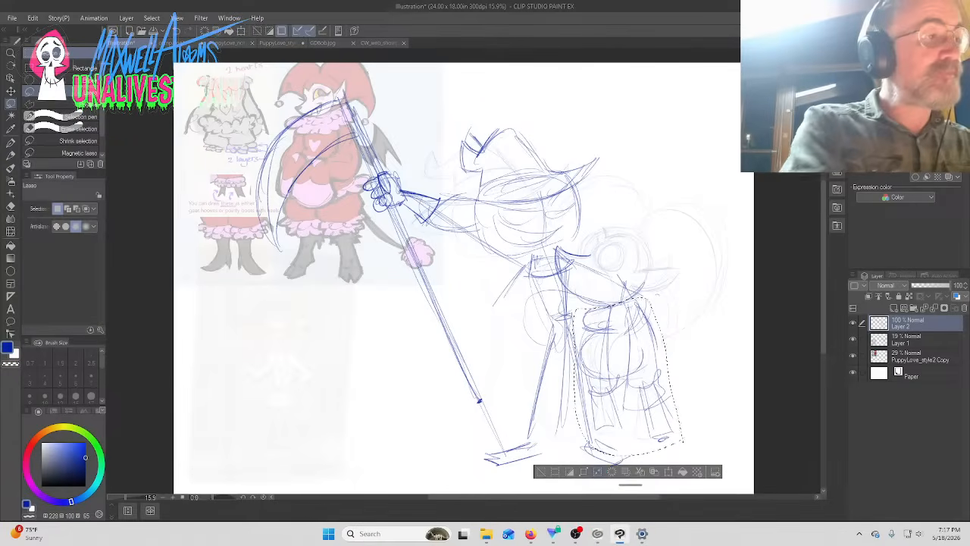
pyautogui.click(10, 155)
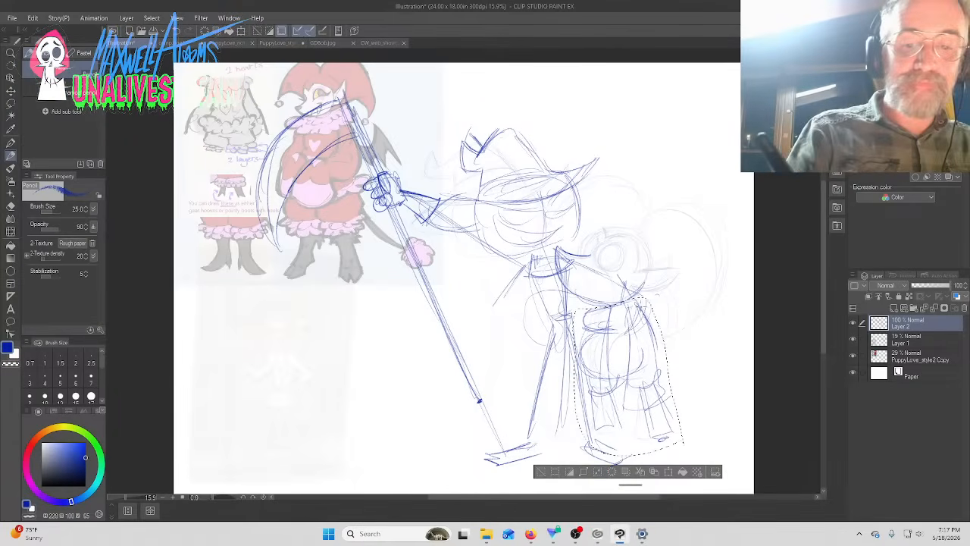
pyautogui.hotkey('ctrl', 'd')
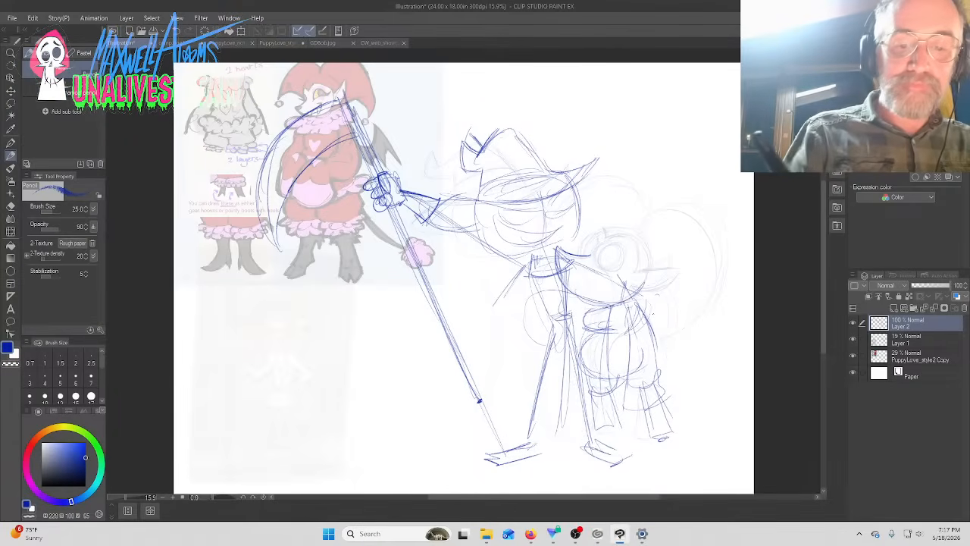
# Sketch Puppy Love's bat wing behind the back, and redraw the head with a pointed ear, toothy grin and lidded eyes
pyautogui.moveTo(633, 302)
pyautogui.mouseDown()
pyautogui.moveTo(659, 323)
pyautogui.moveTo(665, 347)
pyautogui.moveTo(687, 326)
pyautogui.mouseUp()
pyautogui.moveTo(659, 323)
pyautogui.mouseDown()
pyautogui.moveTo(674, 310)
pyautogui.moveTo(676, 335)
pyautogui.moveTo(691, 296)
pyautogui.moveTo(720, 348)
pyautogui.moveTo(680, 371)
pyautogui.moveTo(726, 361)
pyautogui.moveTo(693, 297)
pyautogui.moveTo(655, 327)
pyautogui.moveTo(734, 354)
pyautogui.moveTo(697, 367)
pyautogui.mouseUp()
pyautogui.moveTo(569, 289); pyautogui.dragTo(627, 263)
pyautogui.moveTo(628, 262)
pyautogui.mouseDown()
pyautogui.moveTo(621, 285)
pyautogui.moveTo(629, 267)
pyautogui.moveTo(621, 263)
pyautogui.moveTo(623, 278)
pyautogui.moveTo(602, 286)
pyautogui.moveTo(621, 290)
pyautogui.moveTo(615, 244)
pyautogui.moveTo(589, 244)
pyautogui.moveTo(627, 250)
pyautogui.moveTo(630, 267)
pyautogui.moveTo(630, 246)
pyautogui.moveTo(593, 231)
pyautogui.moveTo(611, 225)
pyautogui.moveTo(681, 265)
pyautogui.moveTo(650, 294)
pyautogui.mouseUp()
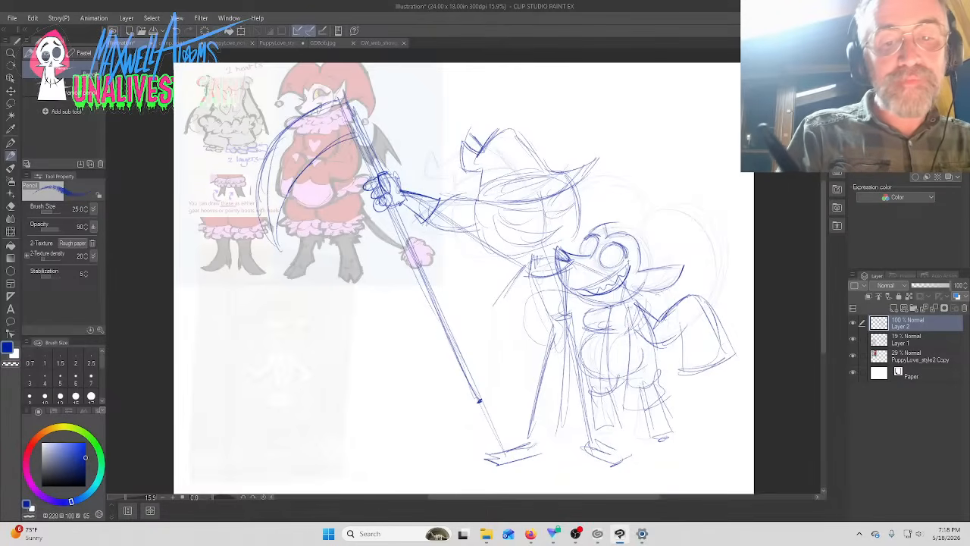
pyautogui.moveTo(625, 259); pyautogui.dragTo(637, 262)
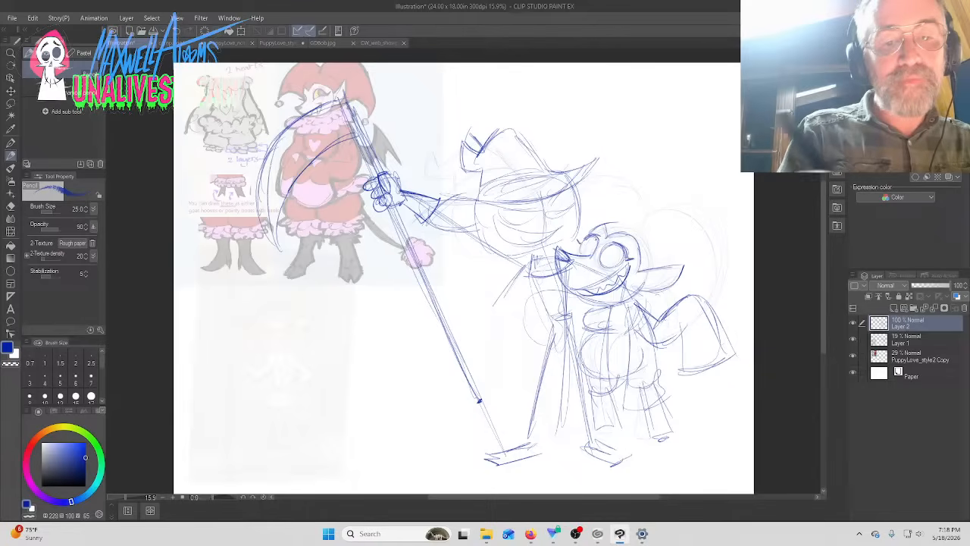
pyautogui.moveTo(605, 259)
pyautogui.mouseDown()
pyautogui.moveTo(627, 254)
pyautogui.moveTo(597, 244)
pyautogui.mouseUp()
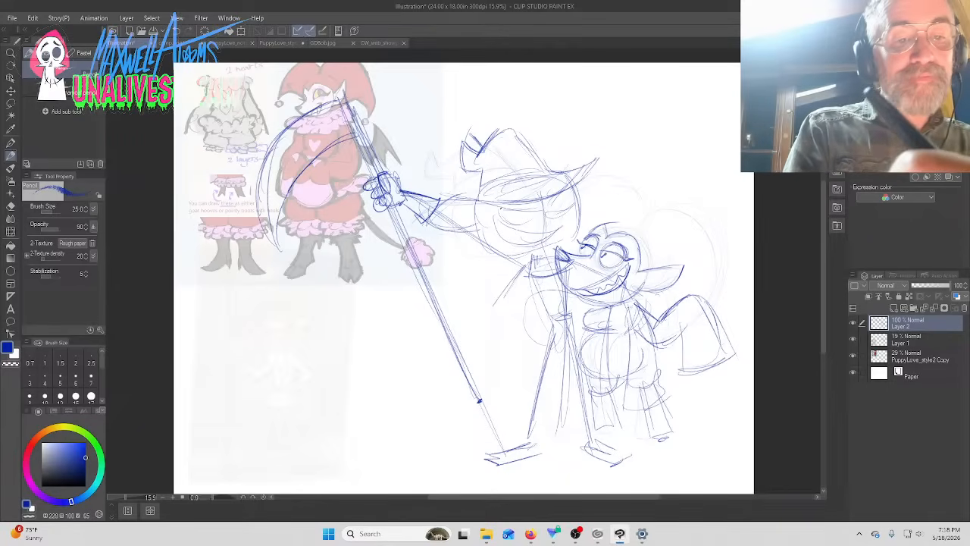
# Define the scarecrow's scowling eyes and wide smirk with a single square tooth
pyautogui.moveTo(500, 207)
pyautogui.mouseDown()
pyautogui.moveTo(561, 212)
pyautogui.moveTo(511, 224)
pyautogui.moveTo(503, 209)
pyautogui.mouseUp()
pyautogui.moveTo(558, 230)
pyautogui.mouseDown()
pyautogui.moveTo(501, 232)
pyautogui.moveTo(492, 223)
pyautogui.mouseUp()
pyautogui.moveTo(505, 226)
pyautogui.mouseDown()
pyautogui.moveTo(494, 241)
pyautogui.moveTo(541, 244)
pyautogui.moveTo(554, 232)
pyautogui.mouseUp()
pyautogui.moveTo(549, 238)
pyautogui.mouseDown()
pyautogui.moveTo(516, 247)
pyautogui.moveTo(520, 236)
pyautogui.mouseUp()
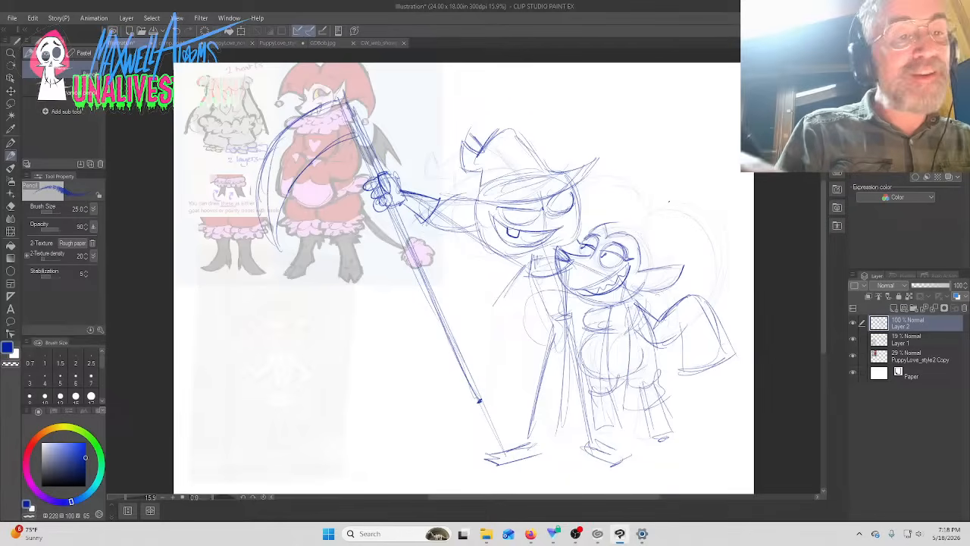
# Redraw the two lobes of Puppy Love's jester hat, with a bell hanging from the rear tip
pyautogui.moveTo(645, 220)
pyautogui.mouseDown()
pyautogui.moveTo(695, 206)
pyautogui.moveTo(712, 270)
pyautogui.mouseUp()
pyautogui.moveTo(714, 214); pyautogui.dragTo(727, 298)
pyautogui.moveTo(720, 259)
pyautogui.mouseDown()
pyautogui.moveTo(732, 314)
pyautogui.moveTo(704, 314)
pyautogui.moveTo(666, 285)
pyautogui.mouseUp()
pyautogui.moveTo(645, 219)
pyautogui.mouseDown()
pyautogui.moveTo(638, 200)
pyautogui.moveTo(588, 188)
pyautogui.mouseUp()
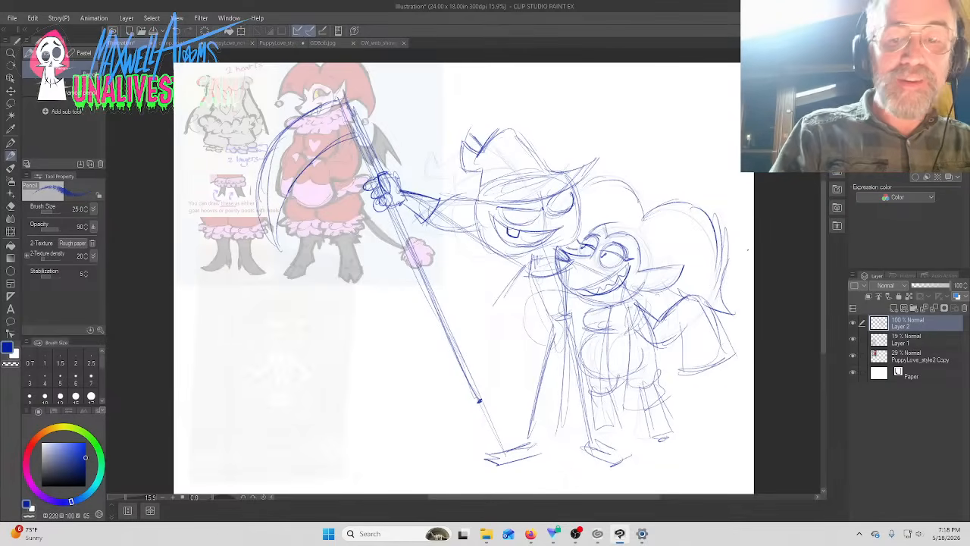
pyautogui.moveTo(739, 311)
pyautogui.mouseDown()
pyautogui.moveTo(732, 317)
pyautogui.moveTo(745, 321)
pyautogui.moveTo(738, 315)
pyautogui.mouseUp()
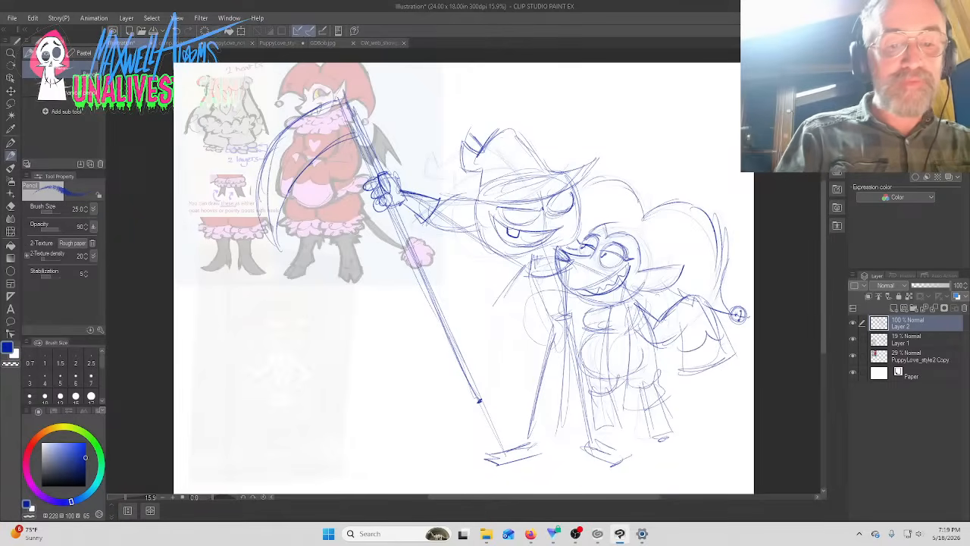
# Sketch Puppy Love's sleeve and hand in front of the scarecrow's torso, and mark the inner fold of the pointed ear
pyautogui.moveTo(577, 291)
pyautogui.mouseDown()
pyautogui.moveTo(541, 290)
pyautogui.moveTo(522, 323)
pyautogui.moveTo(565, 313)
pyautogui.moveTo(560, 350)
pyautogui.moveTo(522, 354)
pyautogui.moveTo(531, 319)
pyautogui.moveTo(558, 351)
pyautogui.moveTo(525, 361)
pyautogui.moveTo(525, 327)
pyautogui.moveTo(536, 345)
pyautogui.moveTo(556, 338)
pyautogui.mouseUp()
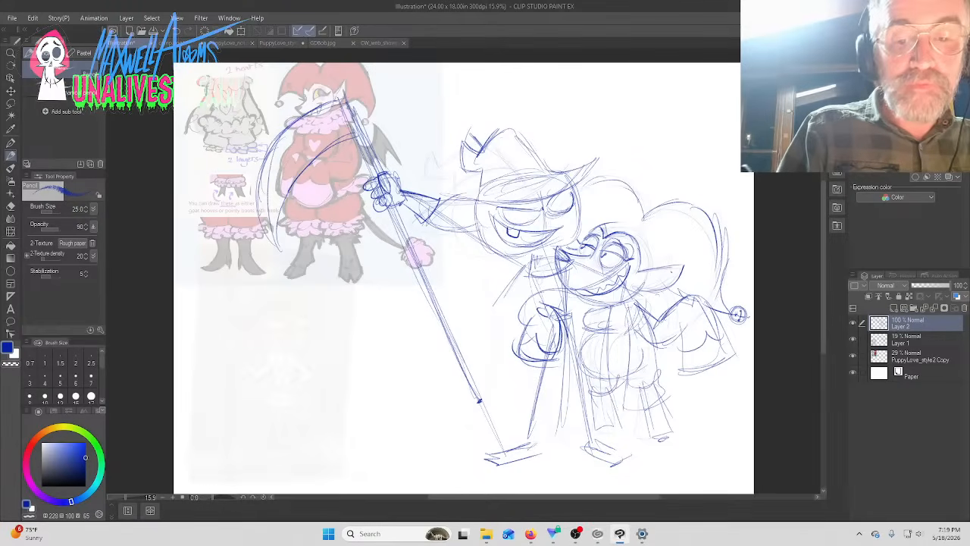
pyautogui.moveTo(653, 277)
pyautogui.mouseDown()
pyautogui.moveTo(672, 271)
pyautogui.moveTo(649, 285)
pyautogui.moveTo(667, 274)
pyautogui.mouseUp()
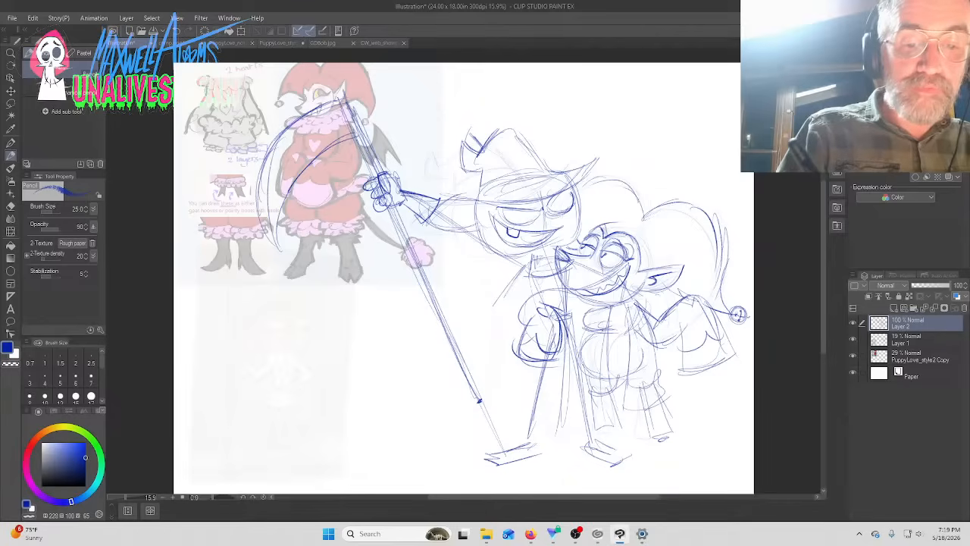
pyautogui.moveTo(603, 319)
pyautogui.mouseDown()
pyautogui.moveTo(605, 332)
pyautogui.moveTo(614, 321)
pyautogui.moveTo(602, 330)
pyautogui.mouseUp()
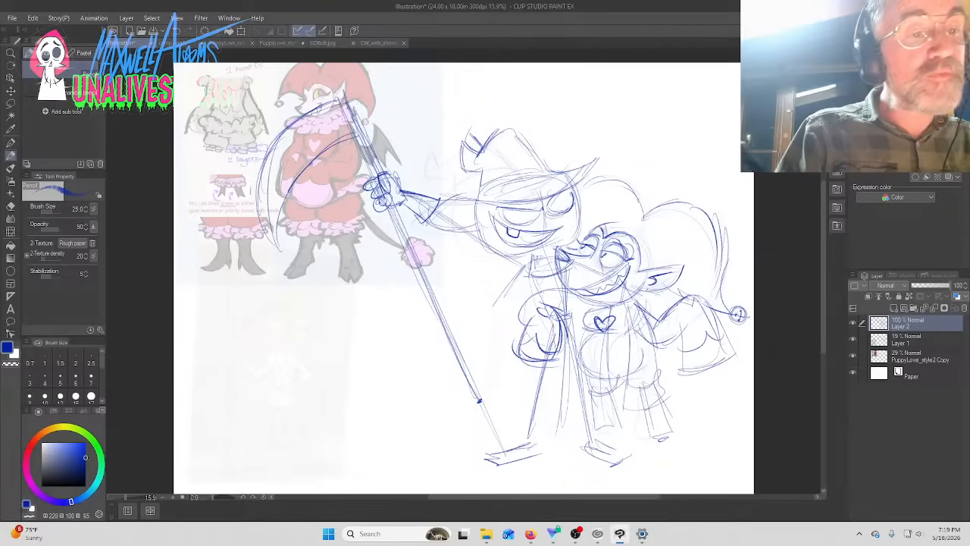
pyautogui.moveTo(639, 294)
pyautogui.mouseDown()
pyautogui.moveTo(650, 294)
pyautogui.moveTo(614, 314)
pyautogui.mouseUp()
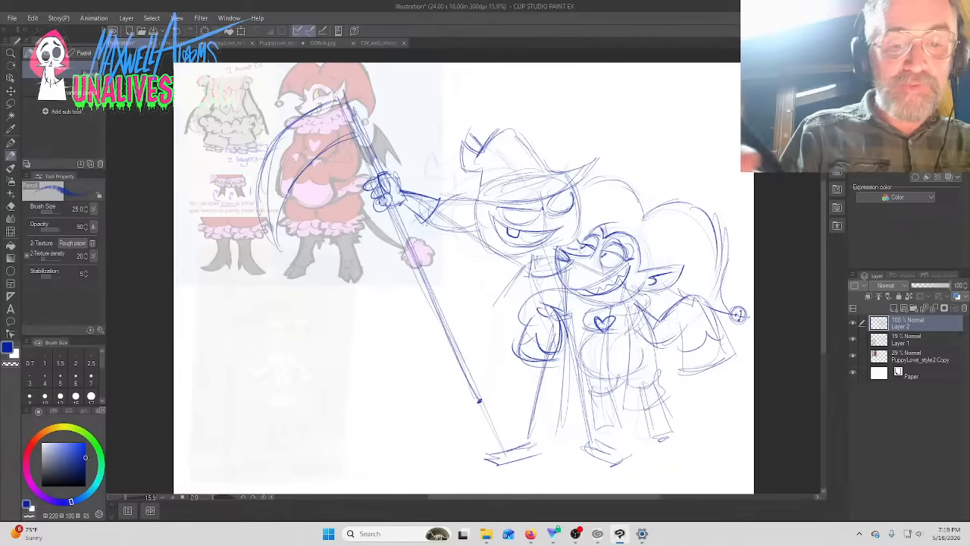
pyautogui.click(11, 206)
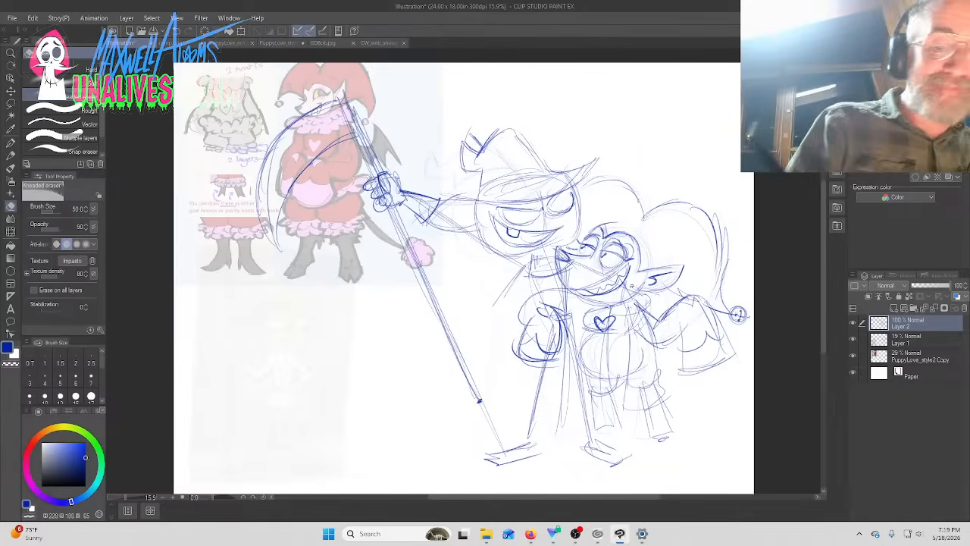
pyautogui.moveTo(608, 319); pyautogui.dragTo(644, 310)
# Draw a ruffled collar with scalloped edges around Puppy Love's neck using the pencil
pyautogui.press('p')
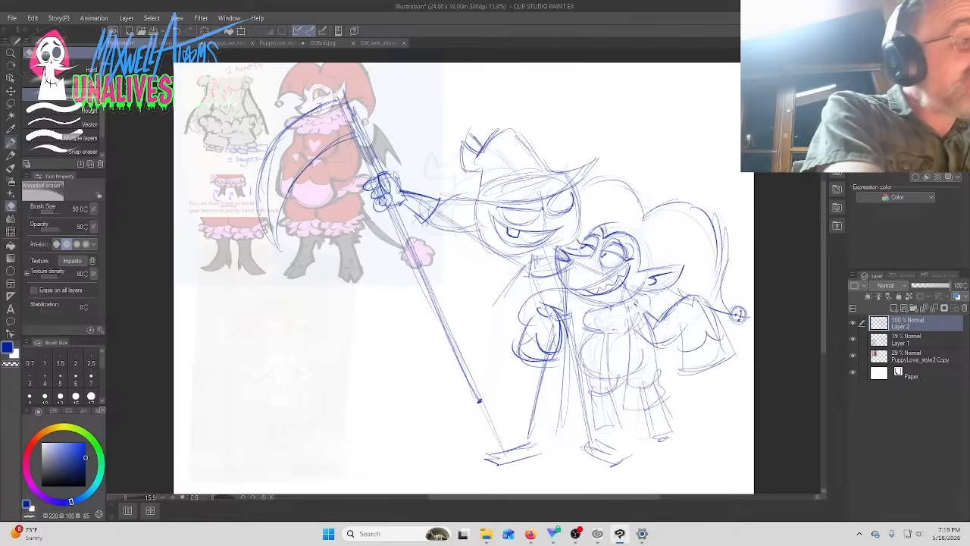
pyautogui.press('p')
pyautogui.press('p')
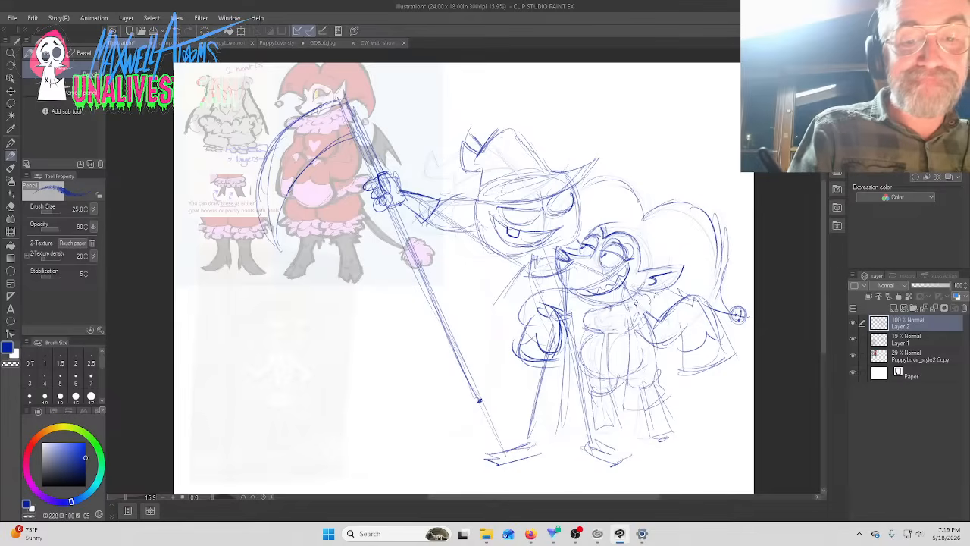
pyautogui.moveTo(658, 293)
pyautogui.mouseDown()
pyautogui.moveTo(638, 309)
pyautogui.moveTo(596, 327)
pyautogui.moveTo(576, 299)
pyautogui.mouseUp()
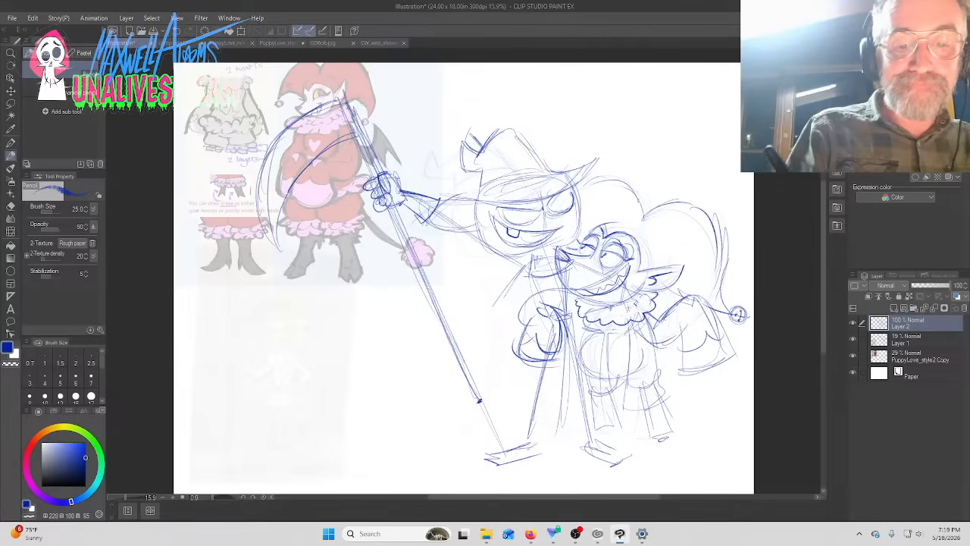
pyautogui.moveTo(646, 296)
pyautogui.mouseDown()
pyautogui.moveTo(611, 314)
pyautogui.moveTo(586, 312)
pyautogui.moveTo(582, 299)
pyautogui.mouseUp()
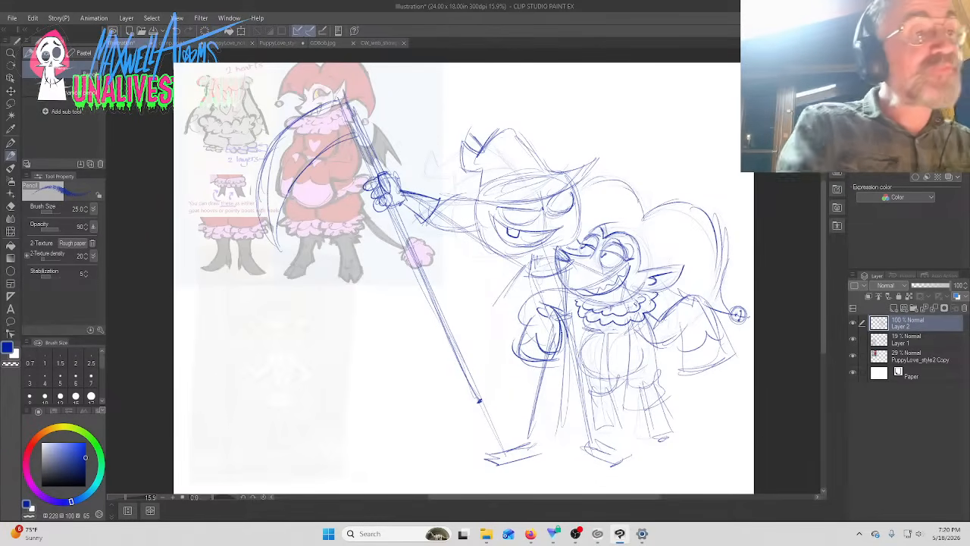
# Switch to the comp.png reference sheet and open the stream chat window to read the recent messages
pyautogui.click(186, 43)
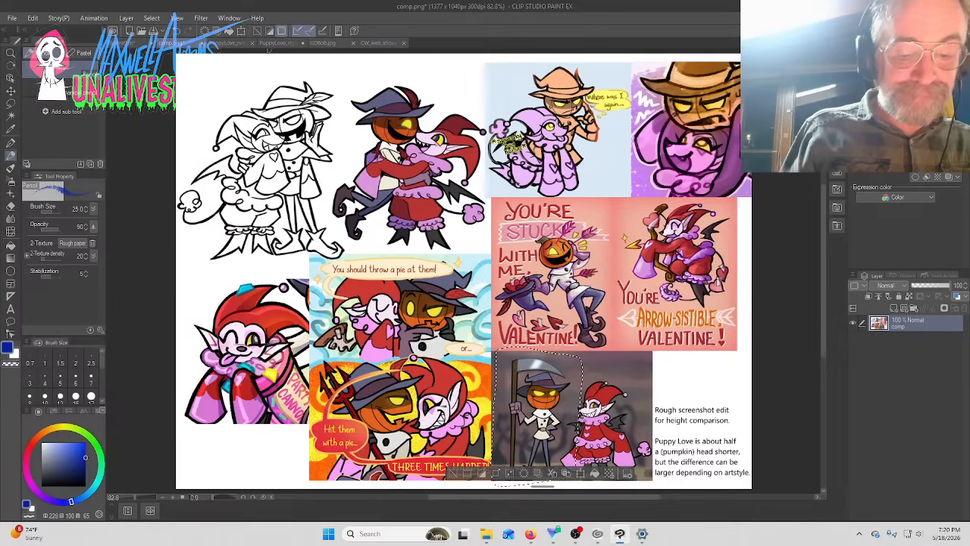
pyautogui.moveTo(576, 533)
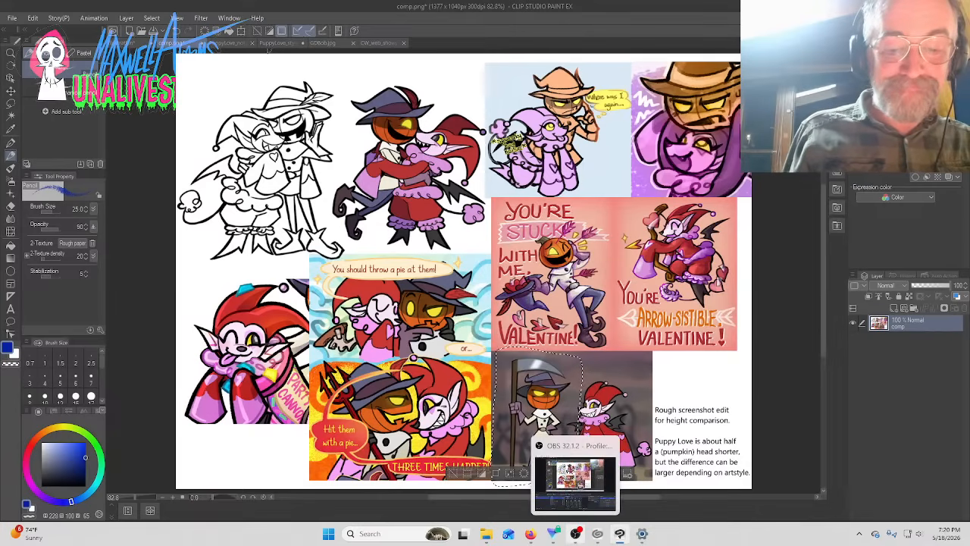
pyautogui.click(598, 485)
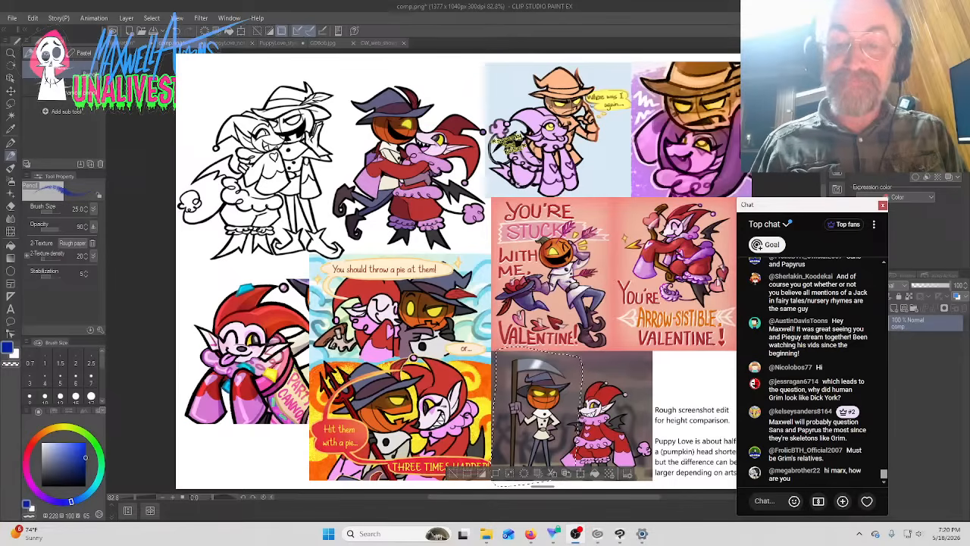
pyautogui.scroll(3, 811, 371)
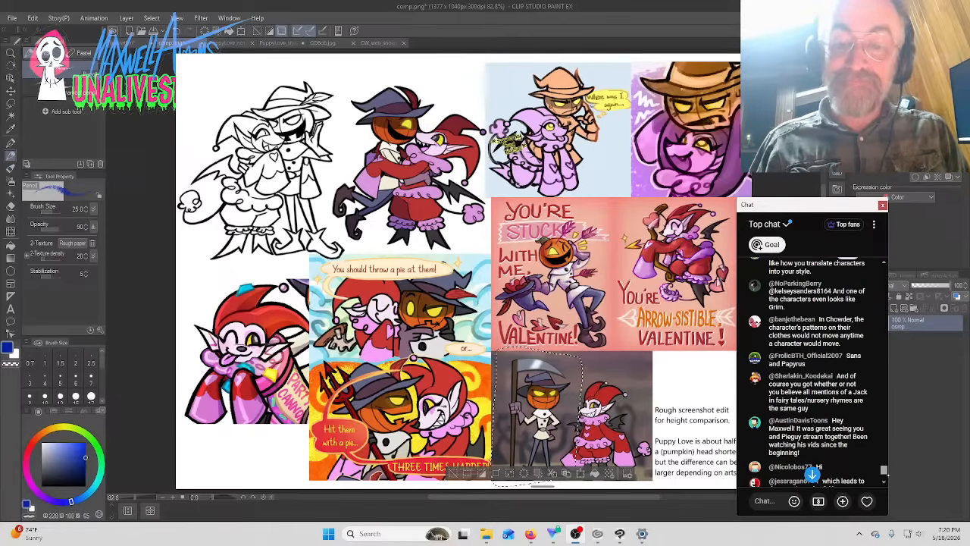
pyautogui.scroll(2, 808, 371)
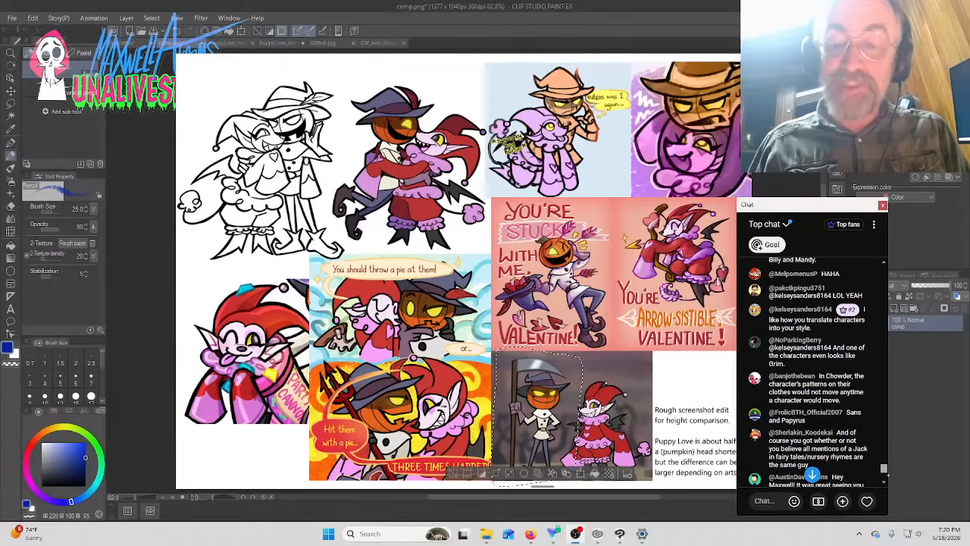
pyautogui.scroll(-2, 811, 372)
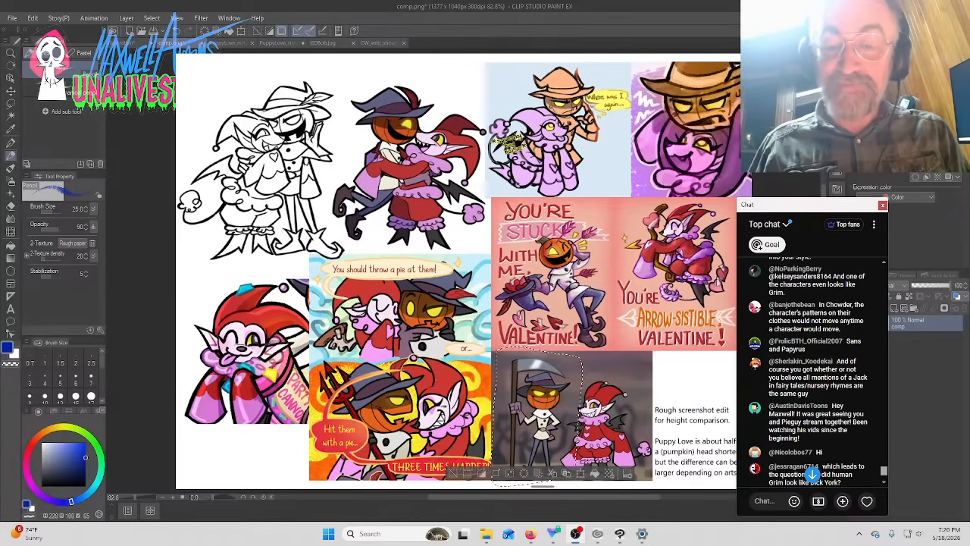
pyautogui.scroll(-3, 811, 371)
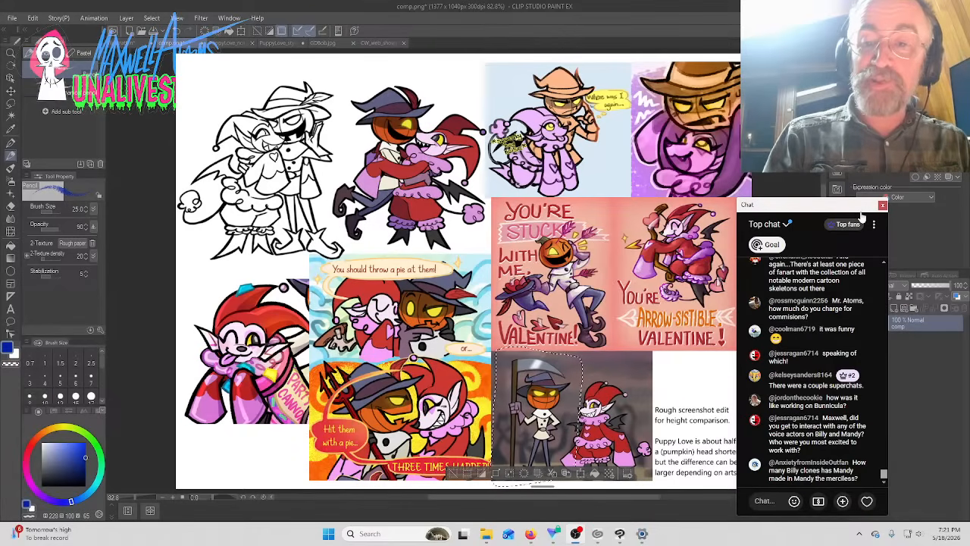
# Filter the chat to Fan funding and read through the paid messages
pyautogui.click(770, 224)
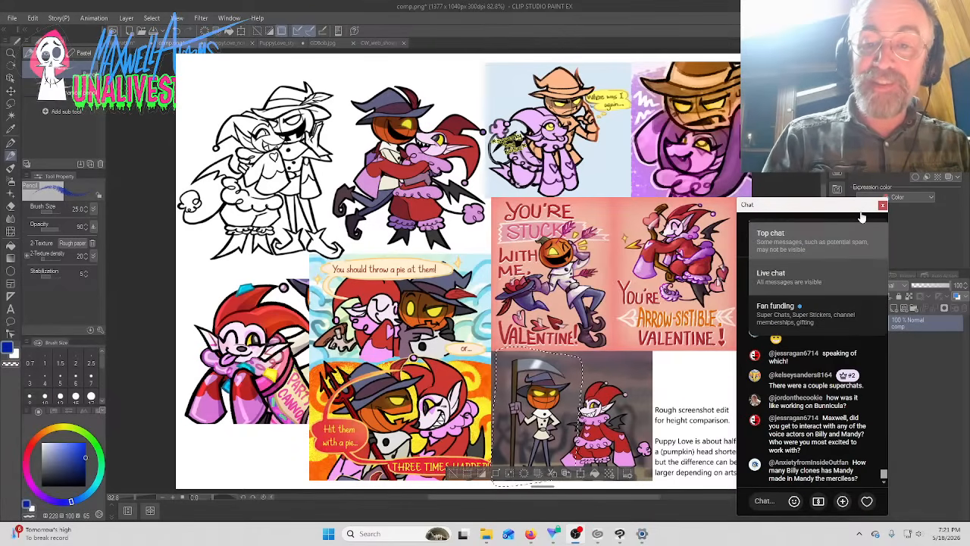
pyautogui.click(805, 313)
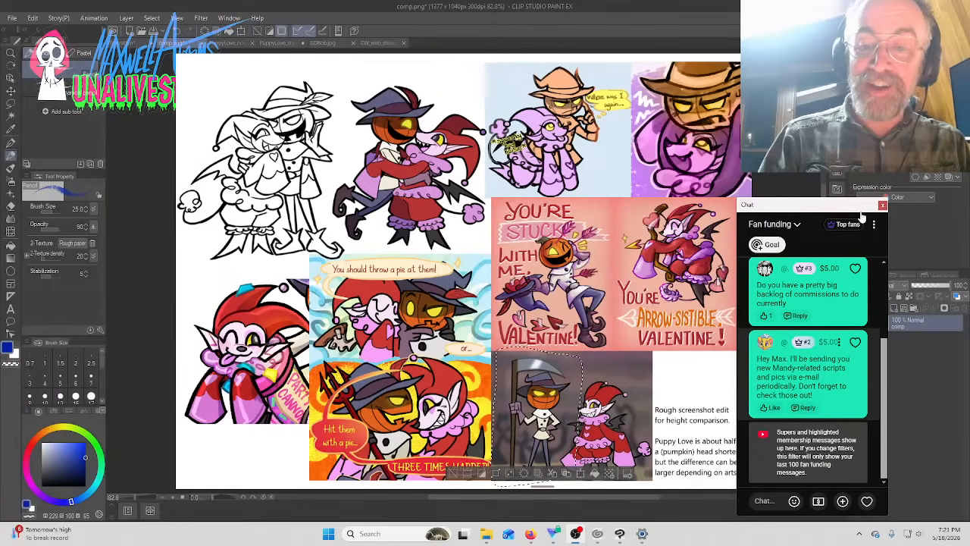
pyautogui.scroll(2, 808, 372)
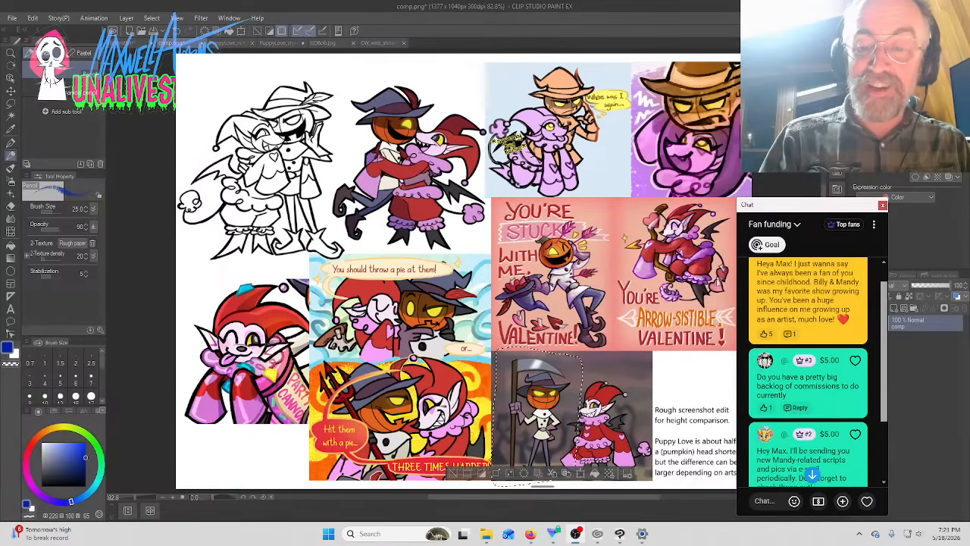
pyautogui.scroll(-2, 808, 371)
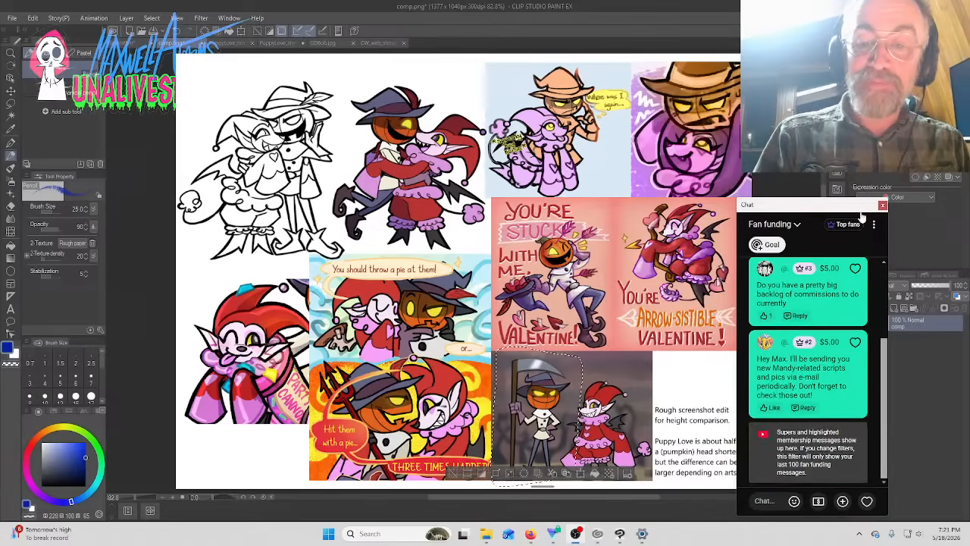
pyautogui.click(808, 291)
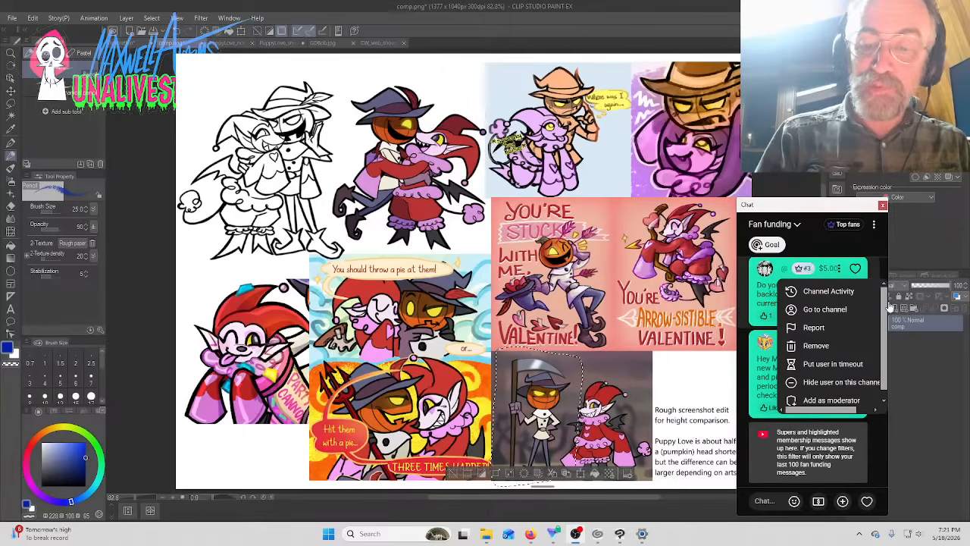
pyautogui.scroll(-1, 890, 306)
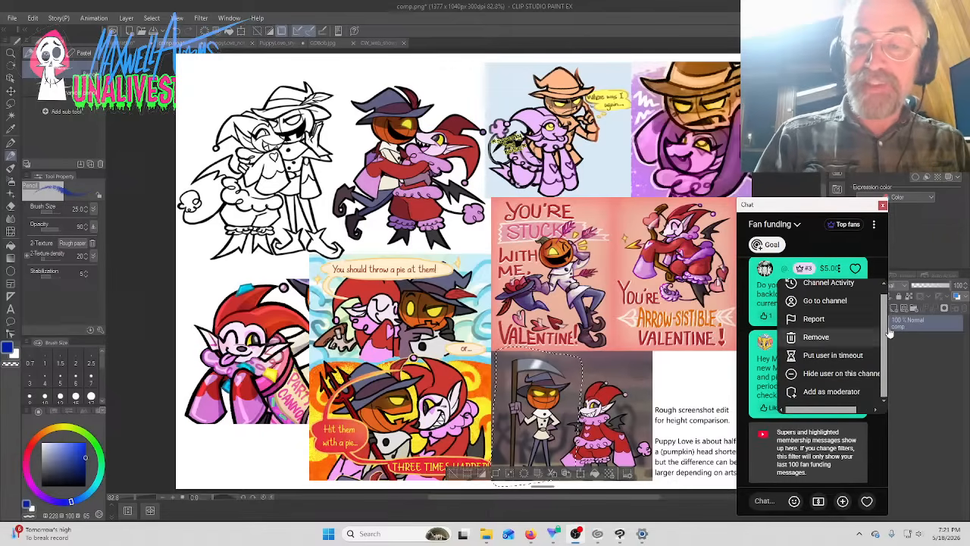
pyautogui.scroll(5, 890, 318)
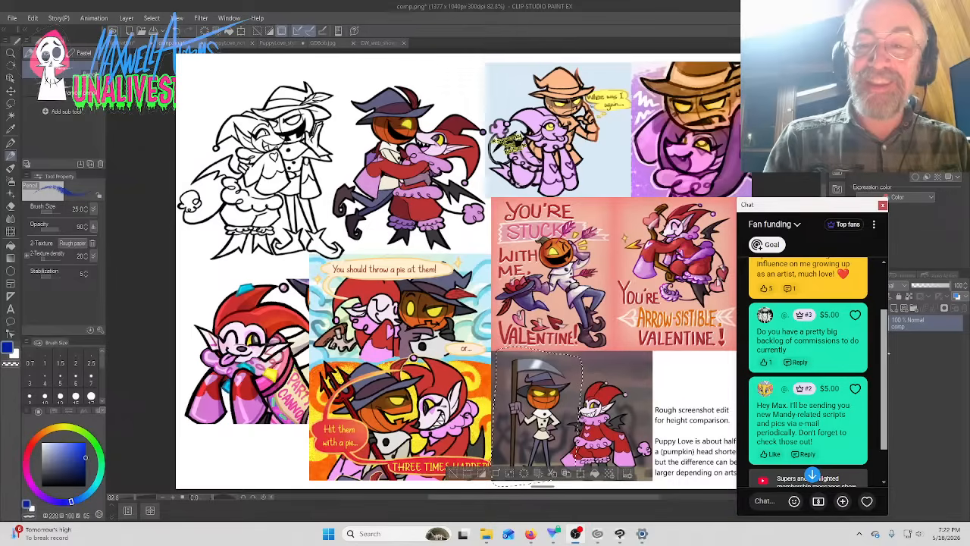
# Set the chat filter to Live chat and return to Clip Studio Paint
pyautogui.click(771, 224)
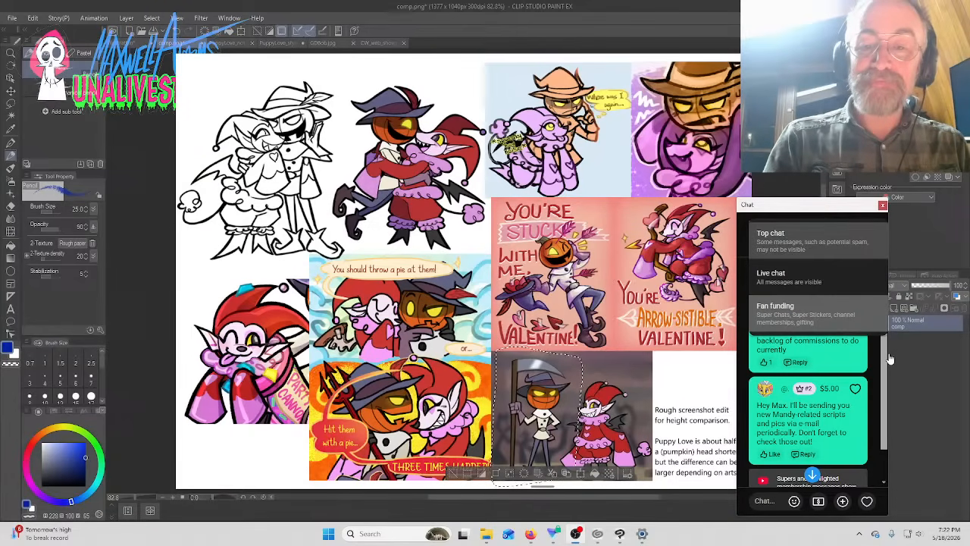
pyautogui.click(771, 277)
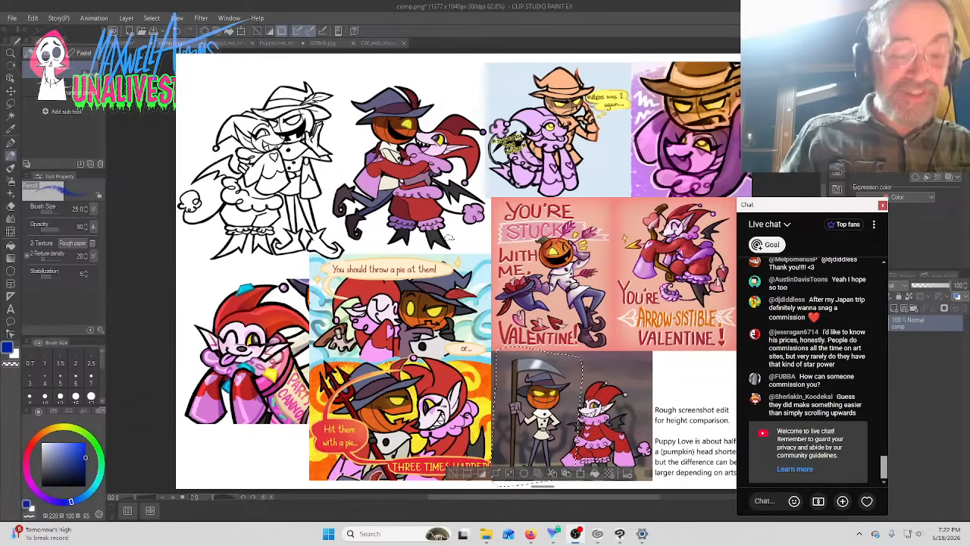
pyautogui.click(597, 533)
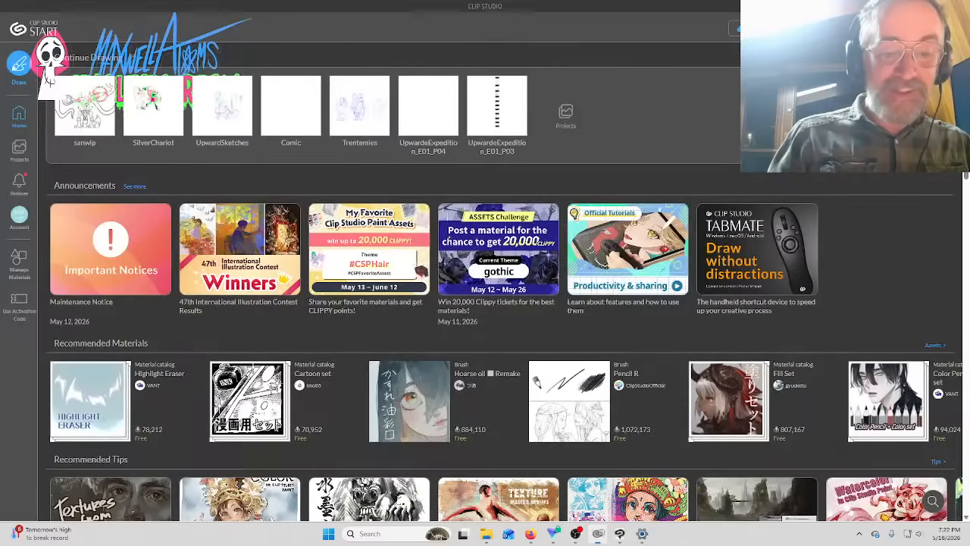
pyautogui.click(620, 533)
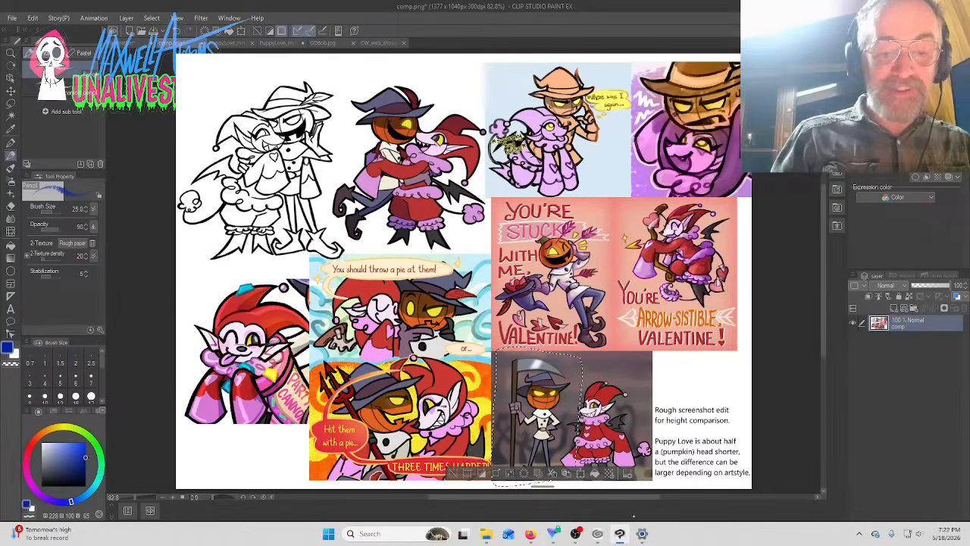
# Return to the Illustration canvas and sketch the side of Puppy Love's torso and the bent leg nearer the scarecrow
pyautogui.click(131, 43)
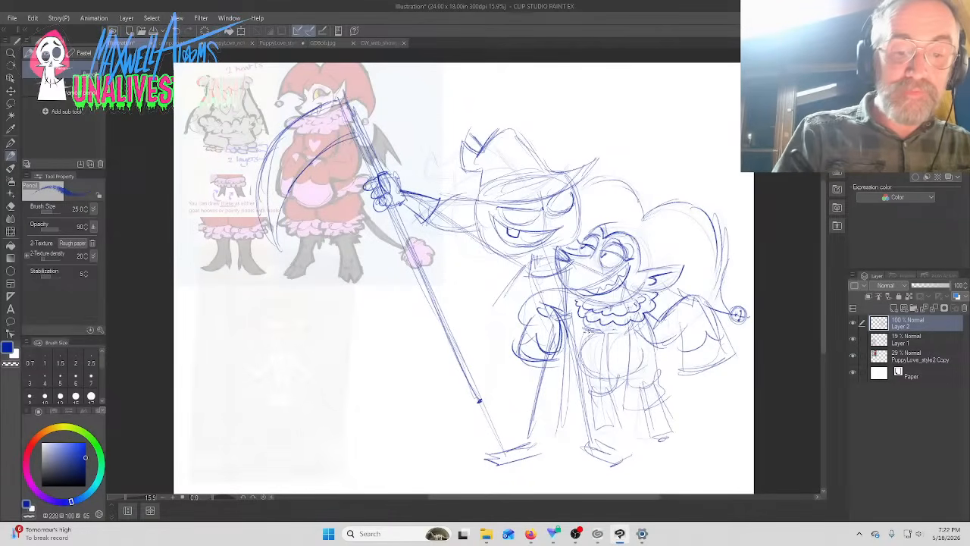
pyautogui.moveTo(591, 334); pyautogui.dragTo(589, 394)
pyautogui.moveTo(589, 351); pyautogui.dragTo(586, 422)
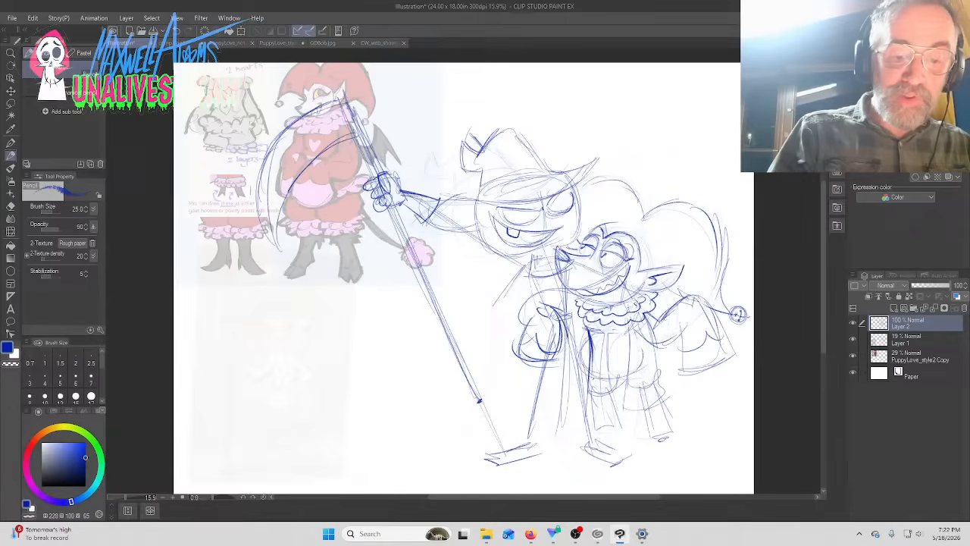
pyautogui.moveTo(593, 373)
pyautogui.mouseDown()
pyautogui.moveTo(587, 429)
pyautogui.moveTo(623, 434)
pyautogui.mouseUp()
pyautogui.moveTo(606, 402); pyautogui.dragTo(613, 429)
pyautogui.moveTo(611, 378); pyautogui.dragTo(617, 412)
pyautogui.moveTo(634, 359); pyautogui.dragTo(631, 392)
# Sketch Puppy Love's outer leg with a broad flat foot, and firm up the outline of the bent leg
pyautogui.moveTo(636, 389); pyautogui.dragTo(644, 445)
pyautogui.moveTo(643, 444); pyautogui.dragTo(683, 441)
pyautogui.moveTo(662, 383); pyautogui.dragTo(677, 440)
pyautogui.moveTo(664, 391); pyautogui.dragTo(682, 455)
pyautogui.moveTo(646, 456); pyautogui.dragTo(686, 455)
pyautogui.moveTo(613, 383); pyautogui.dragTo(608, 412)
pyautogui.moveTo(593, 375)
pyautogui.mouseDown()
pyautogui.moveTo(584, 402)
pyautogui.moveTo(596, 432)
pyautogui.moveTo(628, 432)
pyautogui.moveTo(615, 454)
pyautogui.moveTo(632, 450)
pyautogui.mouseUp()
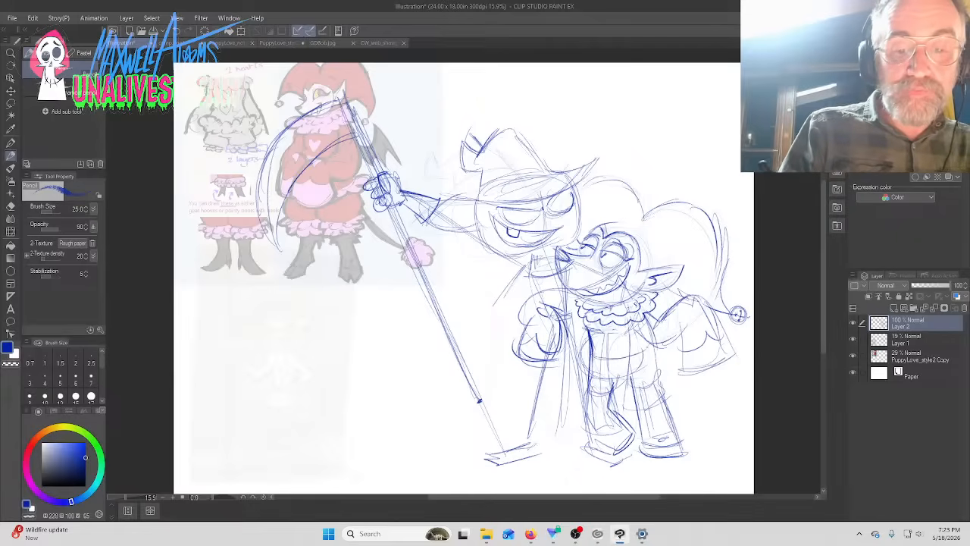
# Draw the scalloped hem of Puppy Love's top and the puffy shorts ending in ruffled cuffs at the knees
pyautogui.moveTo(650, 345)
pyautogui.mouseDown()
pyautogui.moveTo(668, 373)
pyautogui.moveTo(664, 385)
pyautogui.mouseUp()
pyautogui.moveTo(635, 392)
pyautogui.mouseDown()
pyautogui.moveTo(665, 379)
pyautogui.moveTo(617, 379)
pyautogui.moveTo(629, 373)
pyautogui.moveTo(608, 394)
pyautogui.moveTo(577, 392)
pyautogui.mouseUp()
pyautogui.moveTo(585, 357)
pyautogui.mouseDown()
pyautogui.moveTo(577, 385)
pyautogui.moveTo(579, 374)
pyautogui.mouseUp()
pyautogui.moveTo(590, 350)
pyautogui.mouseDown()
pyautogui.moveTo(579, 375)
pyautogui.moveTo(595, 360)
pyautogui.moveTo(616, 368)
pyautogui.moveTo(663, 346)
pyautogui.mouseUp()
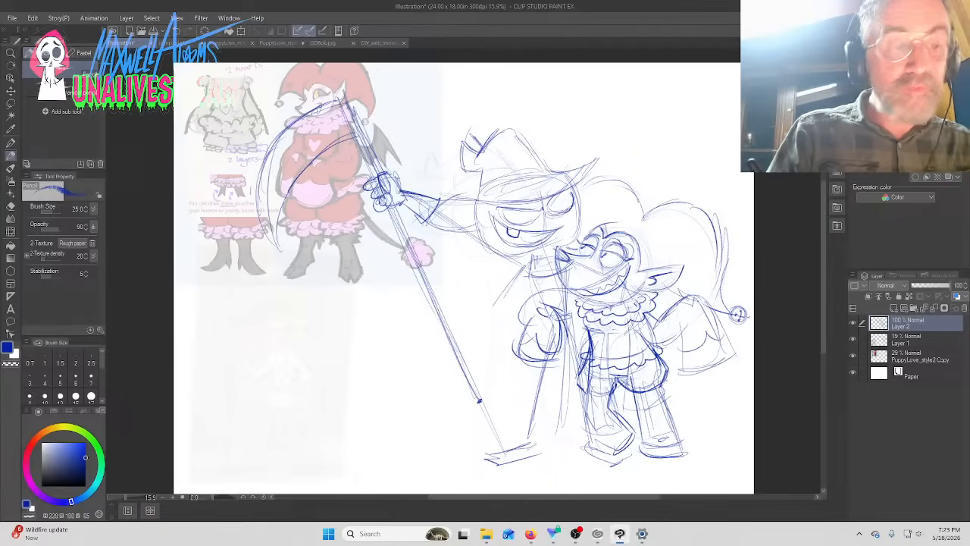
pyautogui.moveTo(673, 381)
pyautogui.mouseDown()
pyautogui.moveTo(641, 400)
pyautogui.moveTo(625, 395)
pyautogui.moveTo(634, 406)
pyautogui.mouseUp()
pyautogui.moveTo(661, 397)
pyautogui.mouseDown()
pyautogui.moveTo(644, 407)
pyautogui.moveTo(660, 398)
pyautogui.moveTo(573, 390)
pyautogui.moveTo(587, 408)
pyautogui.moveTo(615, 404)
pyautogui.mouseUp()
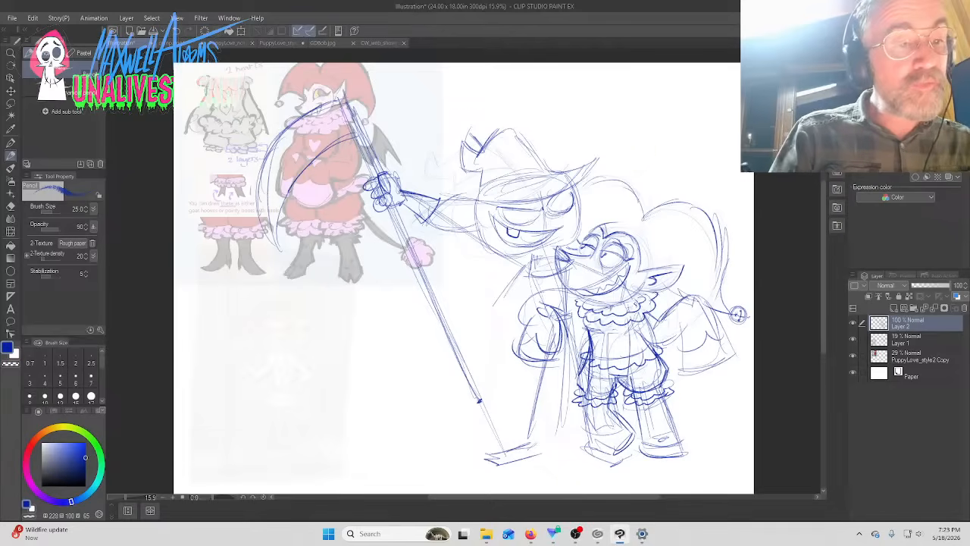
# Add jagged fur tufts below Puppy Love's knee cuffs and define cloven hooves on both feet
pyautogui.moveTo(678, 398)
pyautogui.mouseDown()
pyautogui.moveTo(669, 414)
pyautogui.moveTo(575, 420)
pyautogui.mouseUp()
pyautogui.moveTo(586, 410)
pyautogui.mouseDown()
pyautogui.moveTo(587, 443)
pyautogui.moveTo(606, 461)
pyautogui.mouseUp()
pyautogui.moveTo(622, 443)
pyautogui.mouseDown()
pyautogui.moveTo(609, 461)
pyautogui.moveTo(617, 443)
pyautogui.mouseUp()
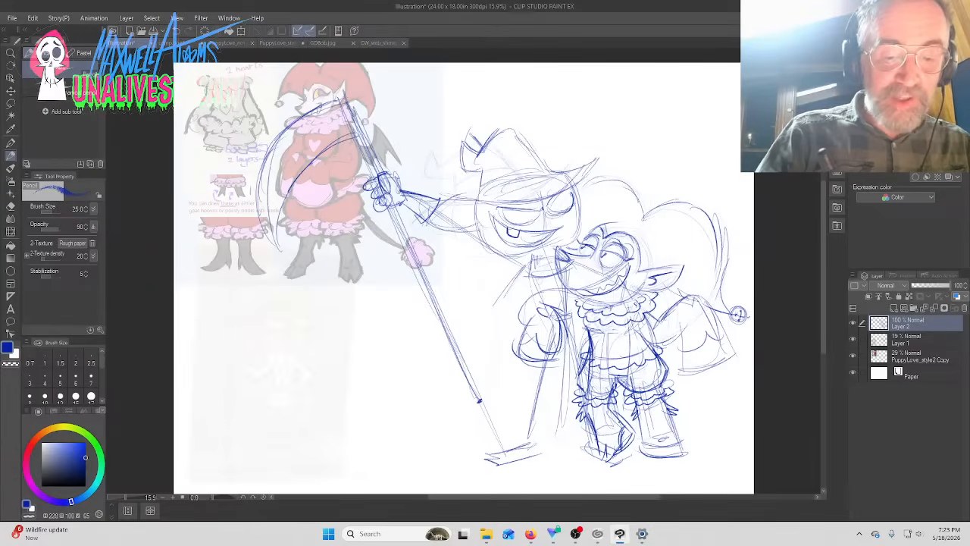
pyautogui.moveTo(622, 409)
pyautogui.mouseDown()
pyautogui.moveTo(608, 422)
pyautogui.moveTo(622, 448)
pyautogui.moveTo(611, 463)
pyautogui.mouseUp()
pyautogui.moveTo(609, 445); pyautogui.dragTo(600, 464)
pyautogui.moveTo(599, 441); pyautogui.dragTo(597, 465)
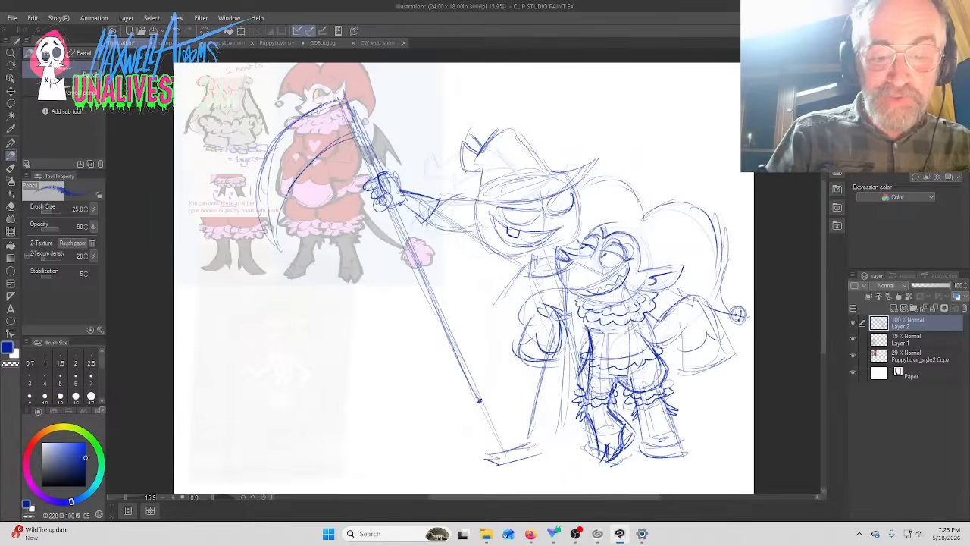
pyautogui.moveTo(676, 409)
pyautogui.mouseDown()
pyautogui.moveTo(666, 440)
pyautogui.moveTo(676, 458)
pyautogui.moveTo(667, 461)
pyautogui.mouseUp()
pyautogui.moveTo(667, 450); pyautogui.dragTo(659, 462)
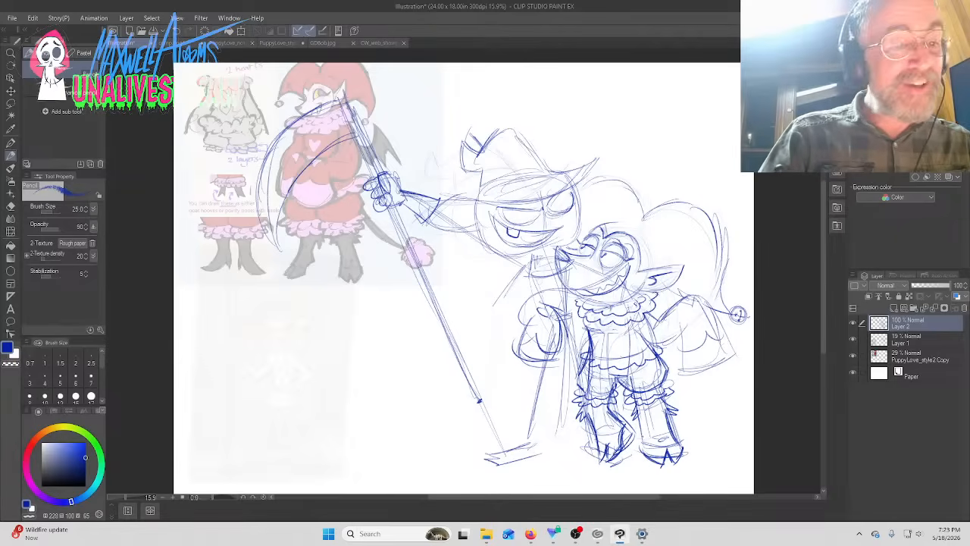
# Add lines to Puppy Love's outer hoof and draw a thin tail ending in a three-lobed pompom
pyautogui.moveTo(642, 421); pyautogui.dragTo(642, 448)
pyautogui.moveTo(641, 417); pyautogui.dragTo(643, 446)
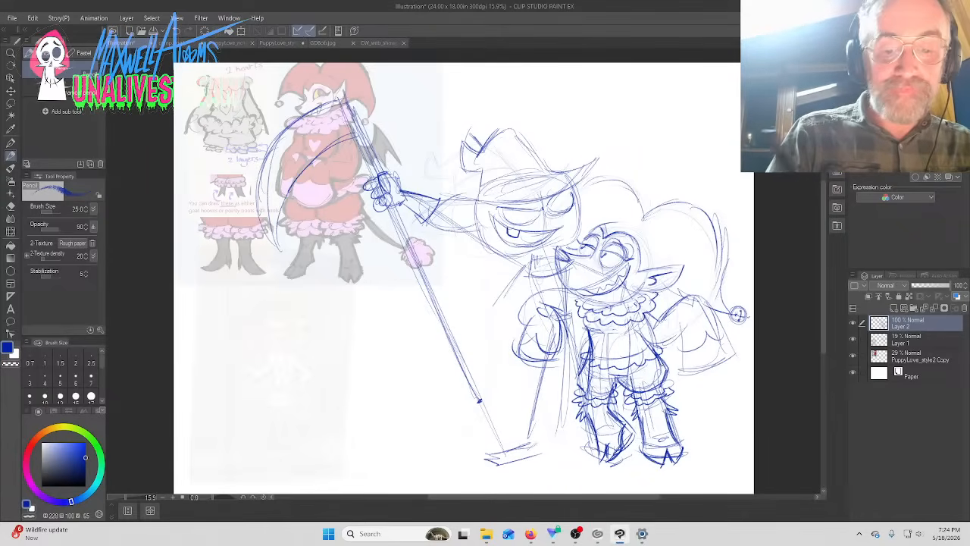
pyautogui.moveTo(652, 366)
pyautogui.mouseDown()
pyautogui.moveTo(716, 395)
pyautogui.moveTo(735, 385)
pyautogui.moveTo(712, 396)
pyautogui.mouseUp()
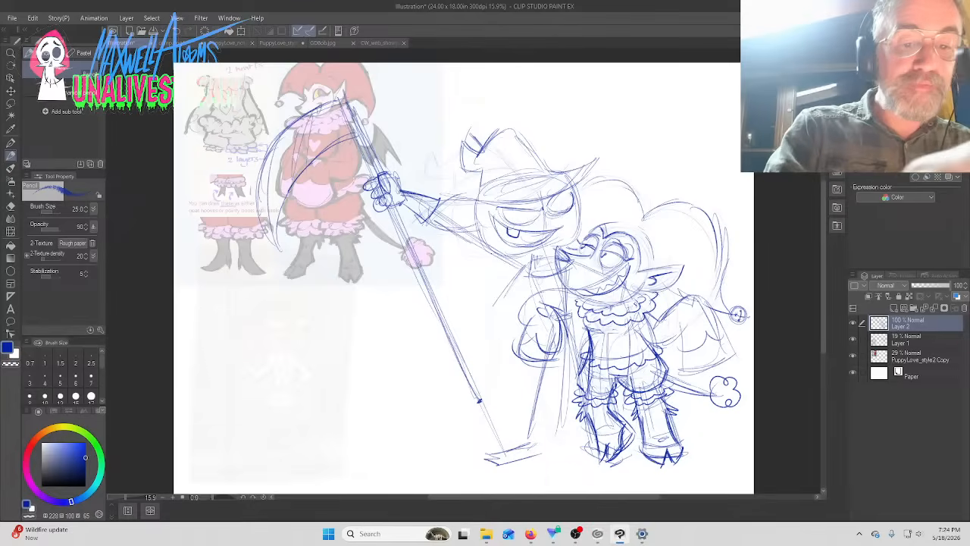
# Draw the scarecrow's pointed collar, oval brooch and chest buttons on Layer 2, raising Layer 1's opacity to 51% as a guide
pyautogui.moveTo(532, 261)
pyautogui.mouseDown()
pyautogui.moveTo(525, 282)
pyautogui.moveTo(521, 265)
pyautogui.moveTo(532, 273)
pyautogui.mouseUp()
pyautogui.moveTo(535, 275)
pyautogui.mouseDown()
pyautogui.moveTo(551, 277)
pyautogui.moveTo(546, 264)
pyautogui.moveTo(548, 275)
pyautogui.mouseUp()
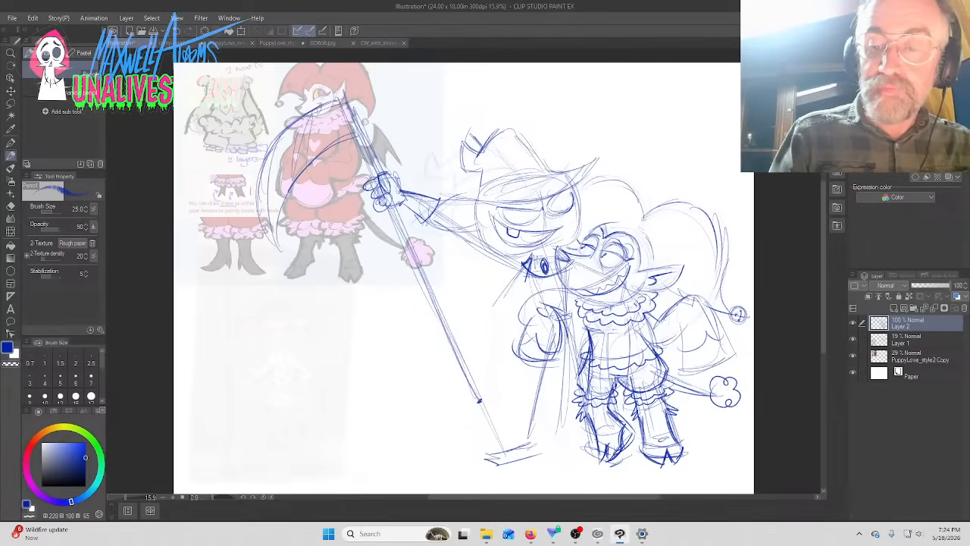
pyautogui.click(916, 333)
pyautogui.moveTo(920, 285); pyautogui.dragTo(934, 286)
pyautogui.click(905, 323)
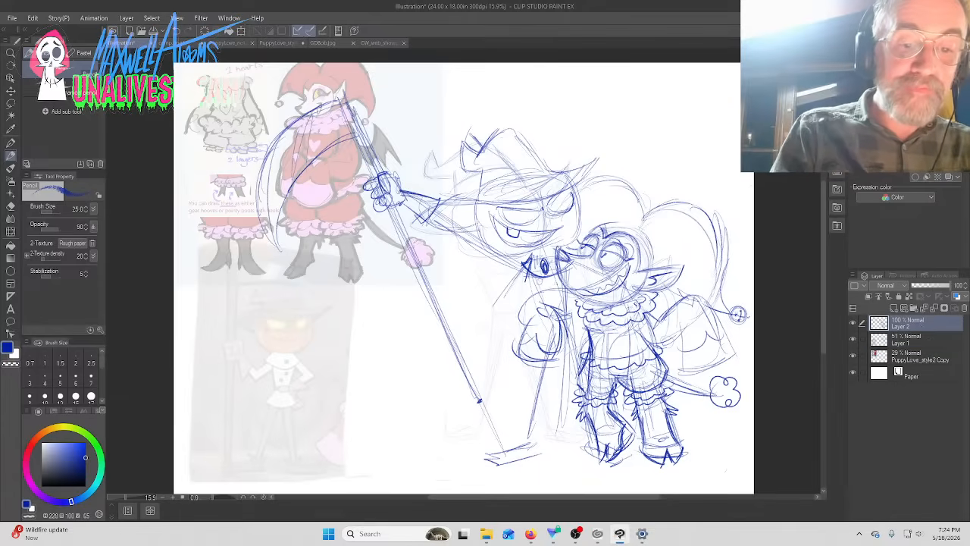
pyautogui.moveTo(548, 299); pyautogui.dragTo(548, 297)
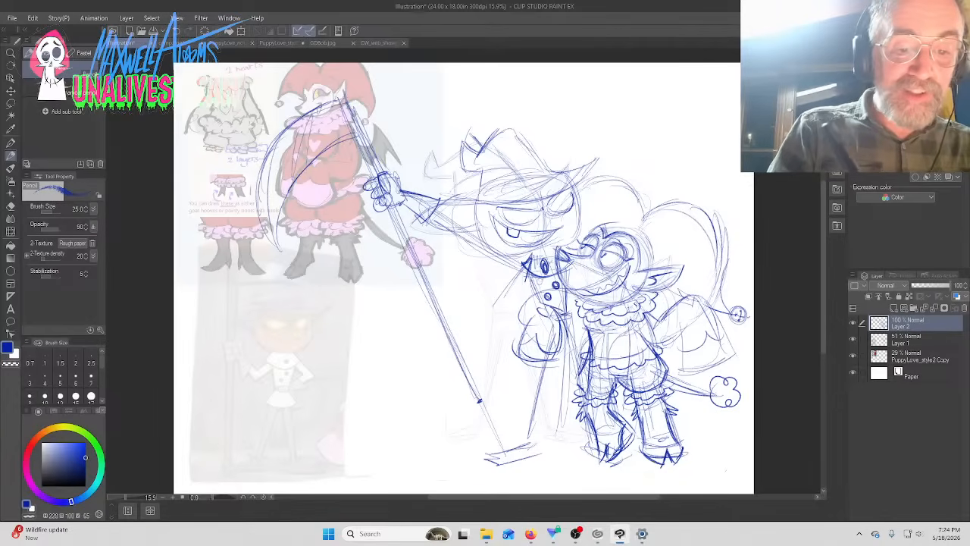
# Define the scarecrow's tunic hem and long thin legs, ending in flared boot cuffs
pyautogui.moveTo(562, 323)
pyautogui.mouseDown()
pyautogui.moveTo(568, 288)
pyautogui.moveTo(583, 326)
pyautogui.moveTo(537, 381)
pyautogui.moveTo(531, 416)
pyautogui.mouseUp()
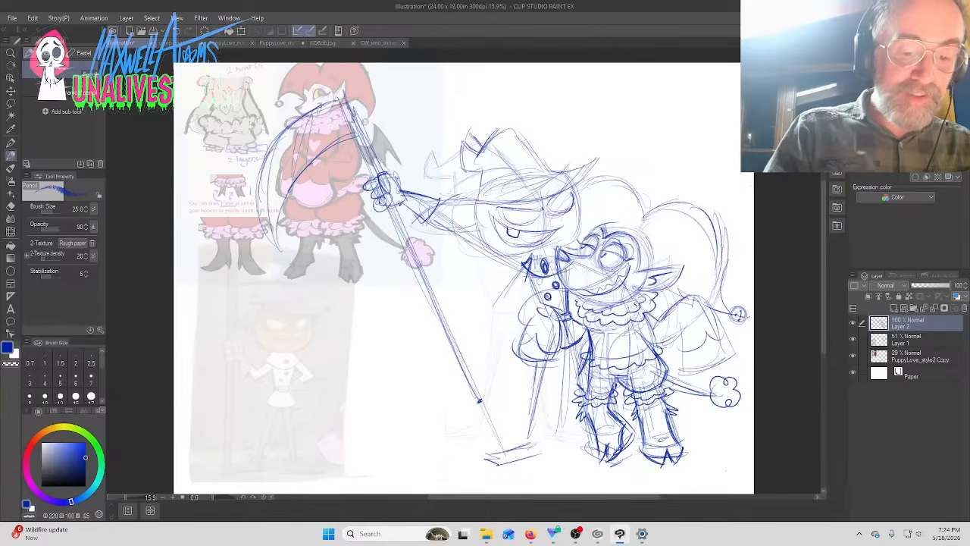
pyautogui.moveTo(534, 361); pyautogui.dragTo(532, 442)
pyautogui.moveTo(523, 421); pyautogui.dragTo(526, 439)
pyautogui.moveTo(569, 341)
pyautogui.mouseDown()
pyautogui.moveTo(581, 453)
pyautogui.moveTo(558, 464)
pyautogui.moveTo(590, 465)
pyautogui.mouseUp()
pyautogui.moveTo(588, 455); pyautogui.dragTo(587, 461)
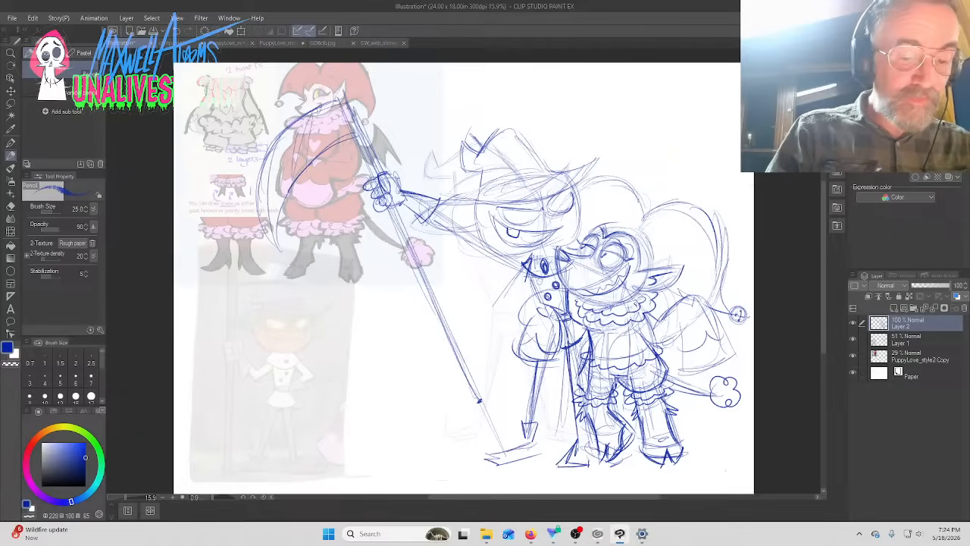
# Draw the scarecrow's boots, giving the outer one a curled toe, and define the foot overlapping Puppy Love's leg
pyautogui.moveTo(487, 459)
pyautogui.mouseDown()
pyautogui.moveTo(584, 459)
pyautogui.moveTo(556, 464)
pyautogui.mouseUp()
pyautogui.moveTo(573, 446)
pyautogui.mouseDown()
pyautogui.moveTo(565, 456)
pyautogui.moveTo(590, 465)
pyautogui.mouseUp()
pyautogui.moveTo(599, 441)
pyautogui.mouseDown()
pyautogui.moveTo(591, 463)
pyautogui.moveTo(580, 428)
pyautogui.moveTo(594, 423)
pyautogui.moveTo(597, 441)
pyautogui.mouseUp()
pyautogui.moveTo(589, 402); pyautogui.dragTo(591, 421)
pyautogui.moveTo(593, 428); pyautogui.dragTo(596, 441)
pyautogui.moveTo(584, 365); pyautogui.dragTo(586, 382)
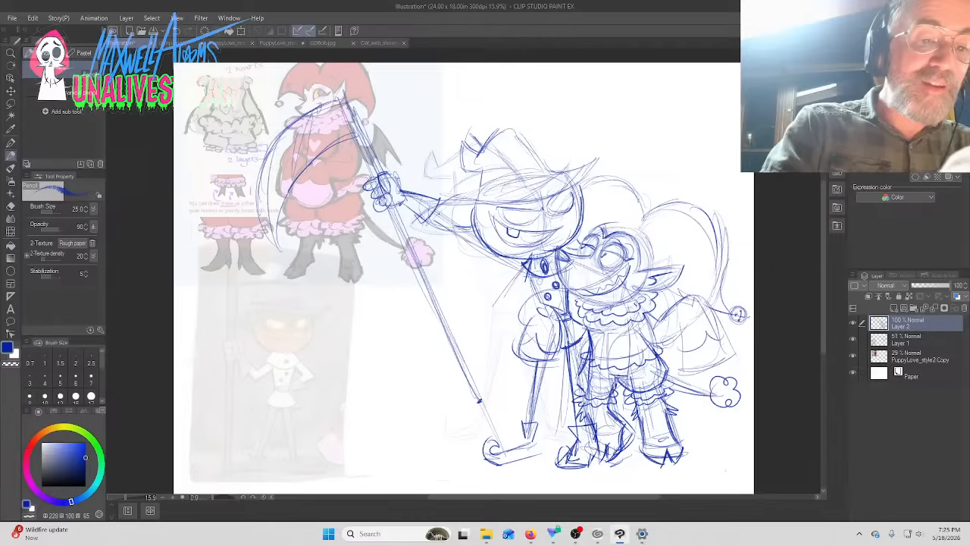
# Firm up the scarecrow's raised arm and outline the wavy crown and pointed brim of the hat
pyautogui.moveTo(441, 214)
pyautogui.mouseDown()
pyautogui.moveTo(477, 252)
pyautogui.moveTo(530, 279)
pyautogui.mouseUp()
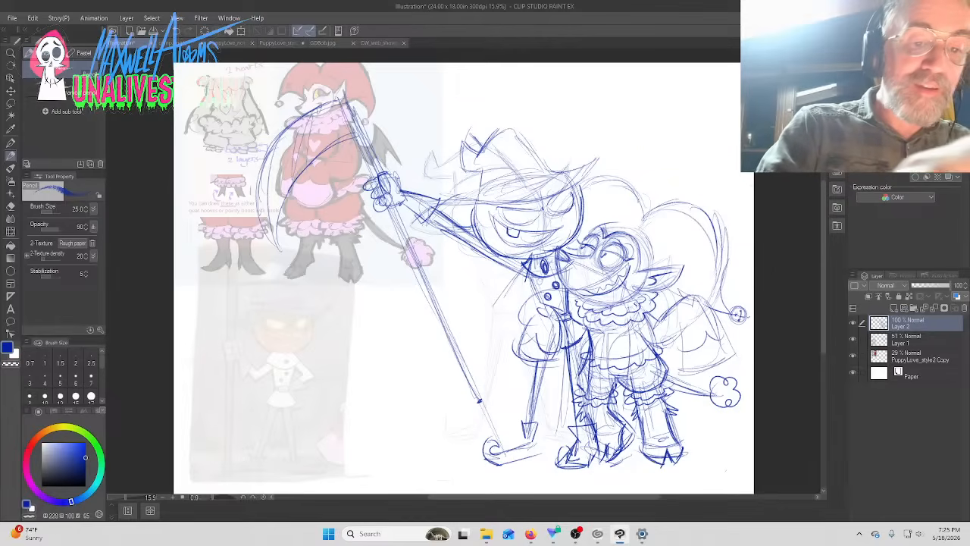
pyautogui.moveTo(445, 211)
pyautogui.mouseDown()
pyautogui.moveTo(541, 201)
pyautogui.moveTo(611, 161)
pyautogui.moveTo(487, 135)
pyautogui.mouseUp()
# Read the recent live chat messages and return to the drawing
pyautogui.click(576, 534)
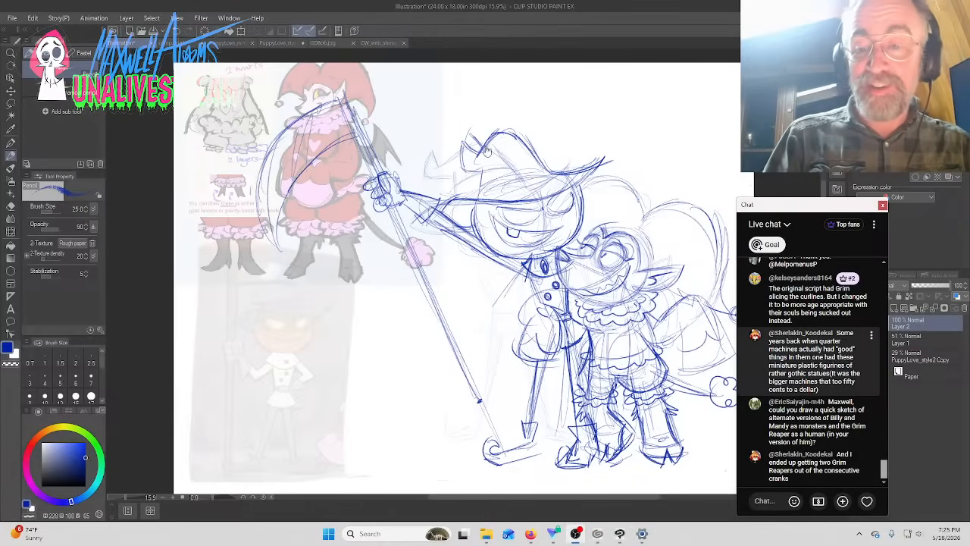
pyautogui.scroll(1, 808, 372)
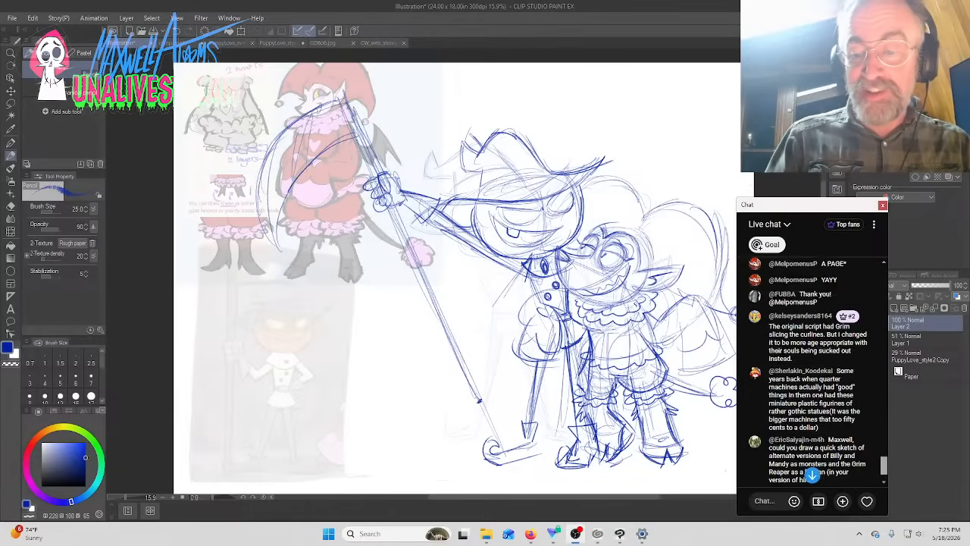
pyautogui.scroll(-1, 808, 372)
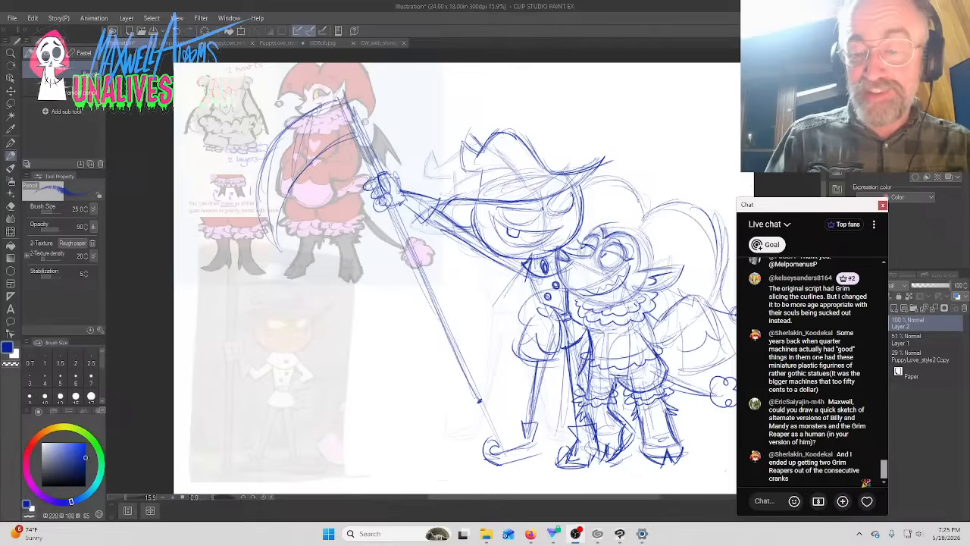
pyautogui.scroll(1, 808, 372)
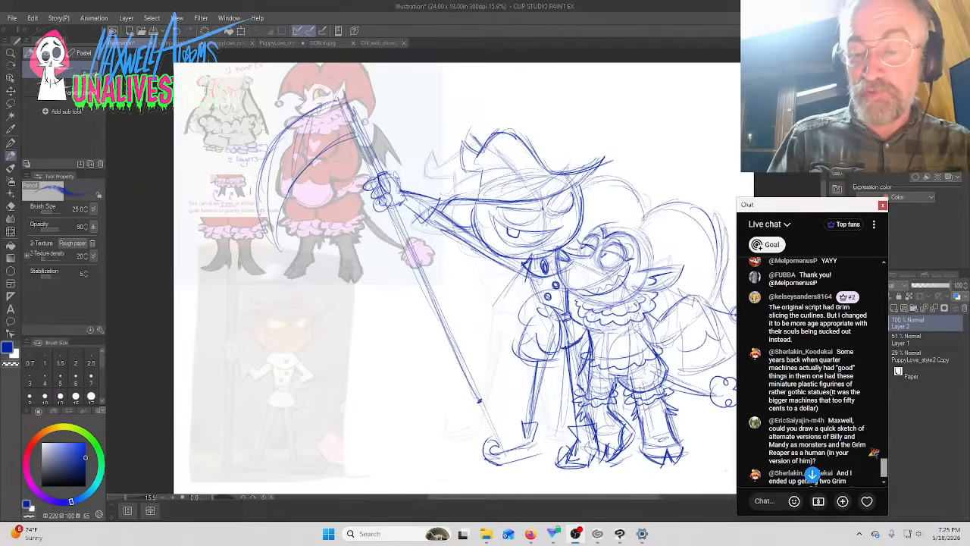
pyautogui.scroll(-1, 808, 372)
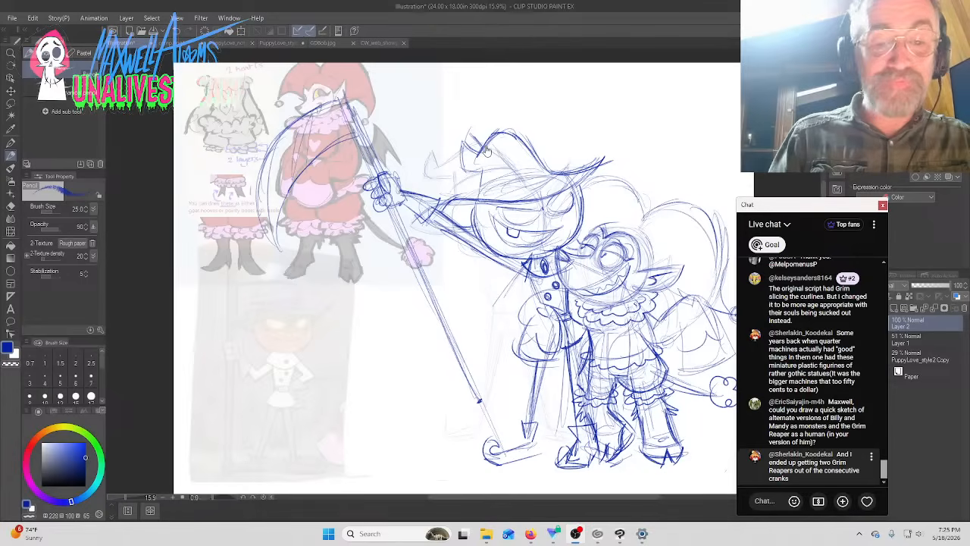
pyautogui.click(725, 471)
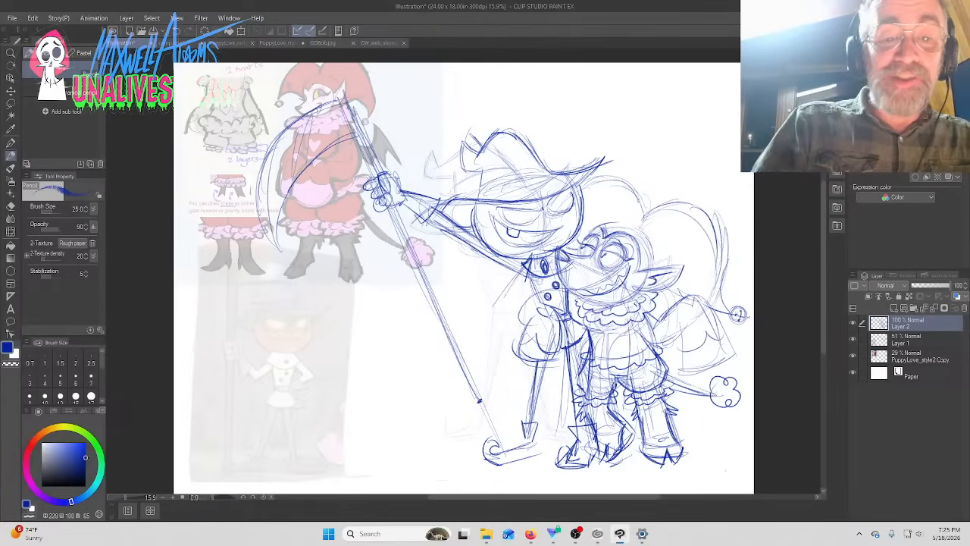
# Strengthen the long curving point of Puppy Love's jester hat and the wing edge below it
pyautogui.moveTo(634, 216)
pyautogui.mouseDown()
pyautogui.moveTo(669, 194)
pyautogui.moveTo(699, 201)
pyautogui.moveTo(723, 309)
pyautogui.mouseUp()
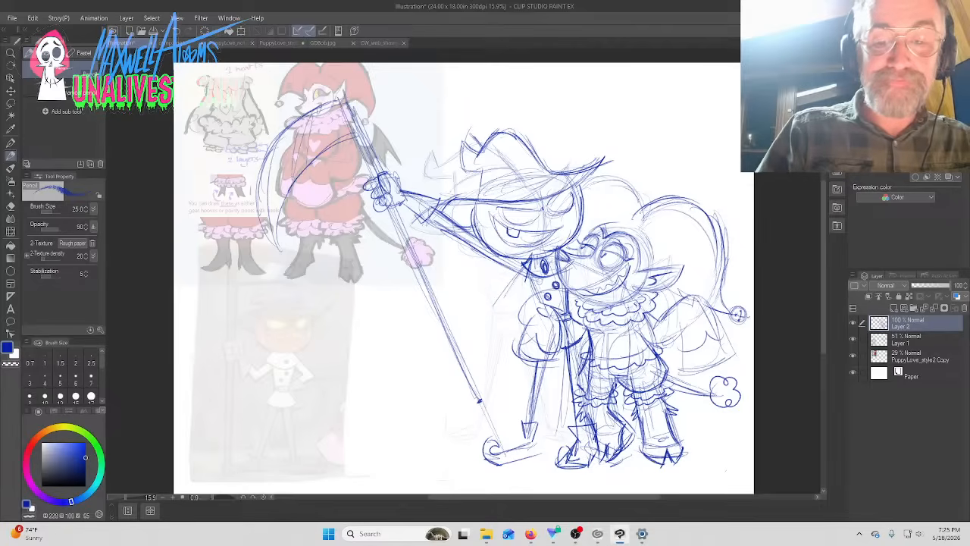
pyautogui.moveTo(713, 307); pyautogui.dragTo(680, 282)
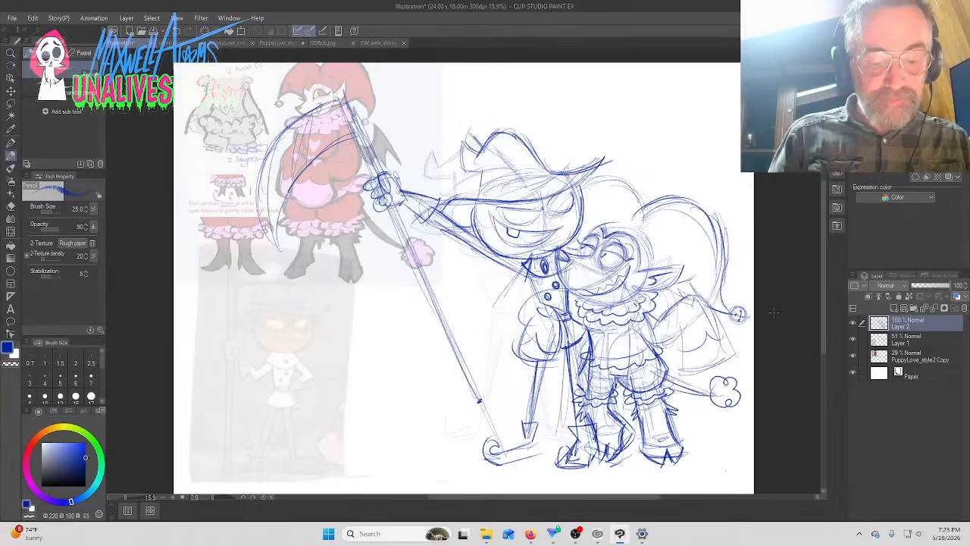
# Check the live chat for feedback and examine the comp.png reference for the scarecrow's tooth placement
pyautogui.moveTo(576, 534)
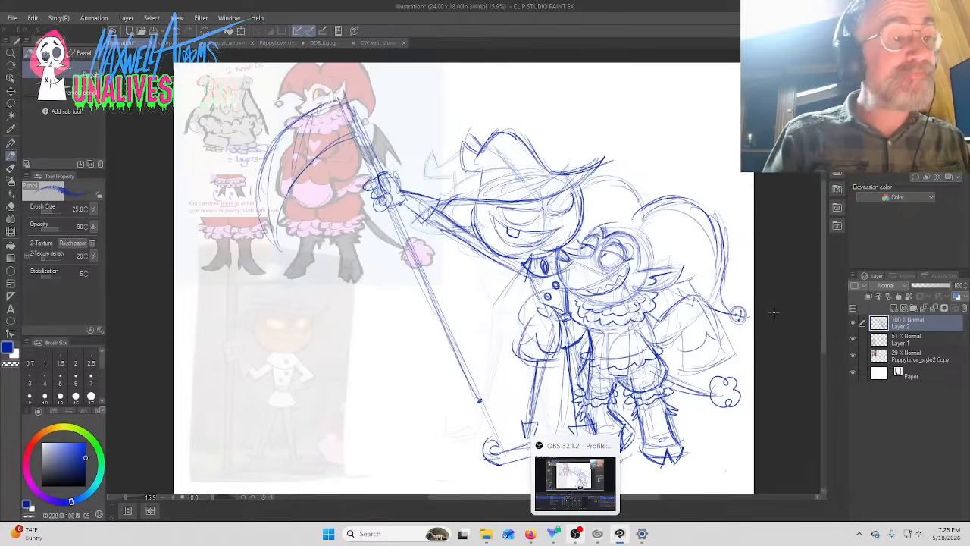
pyautogui.click(576, 534)
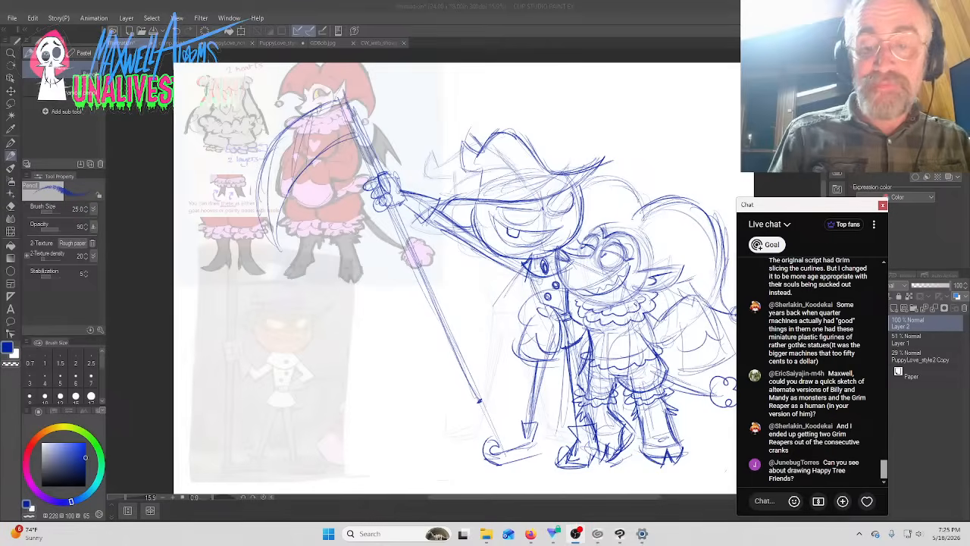
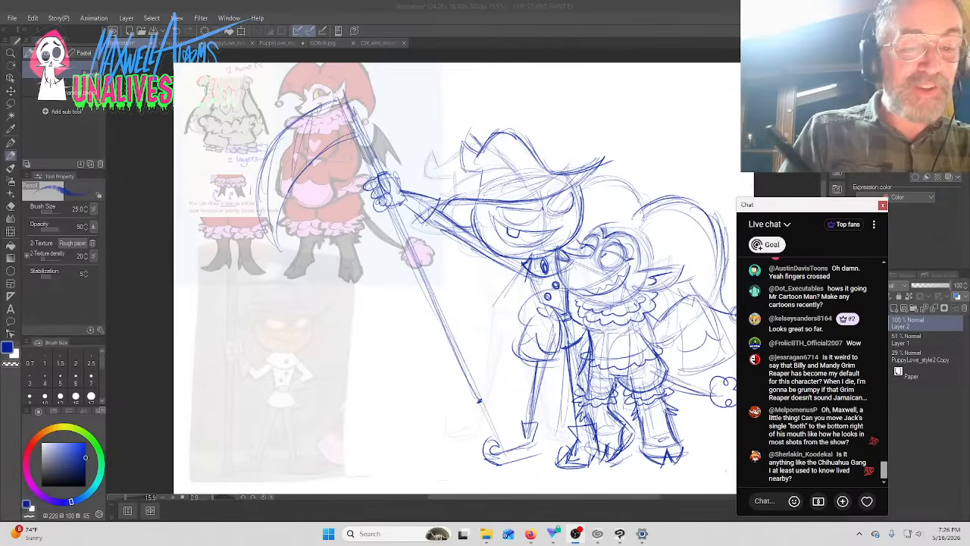
pyautogui.click(170, 43)
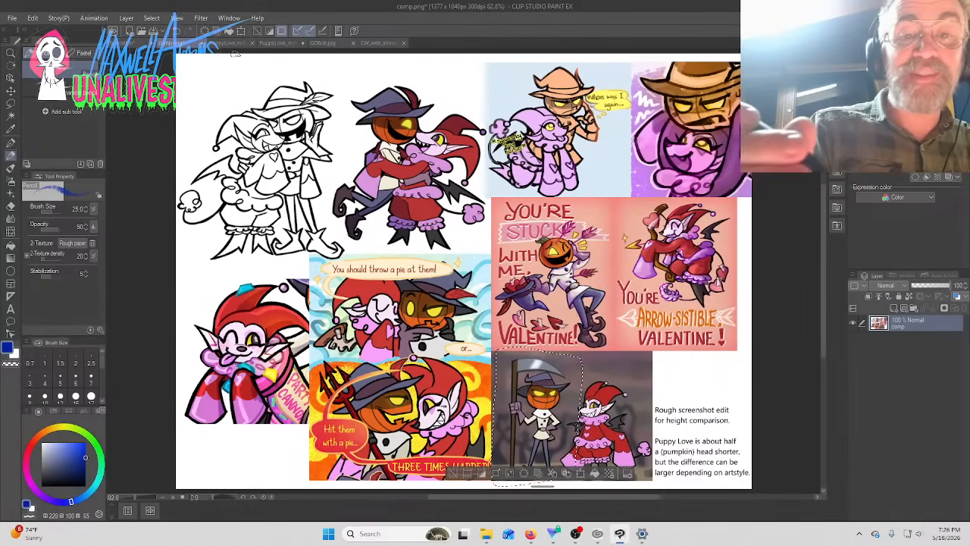
pyautogui.click(138, 43)
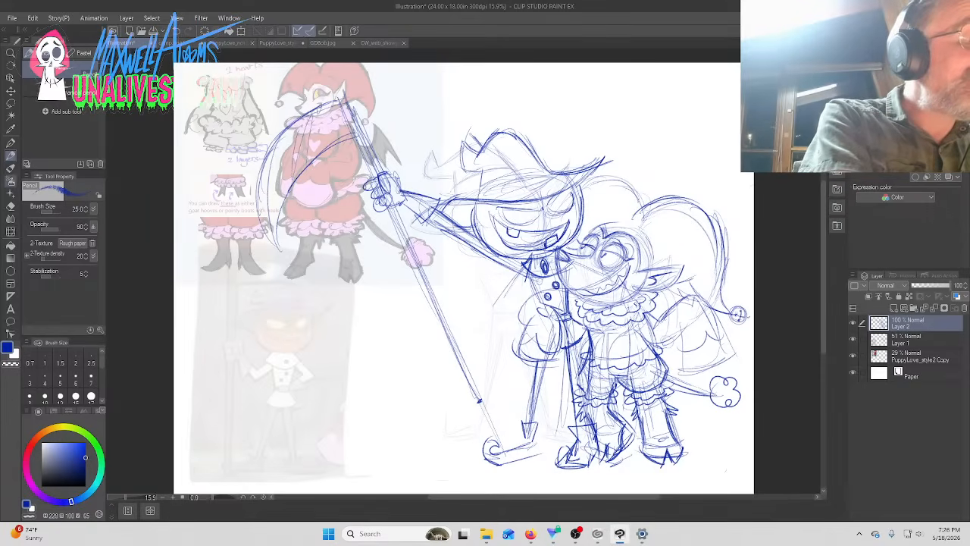
# Erase the scarecrow's old tooth so only the lower-right one remains, and refine the markings between the eyes
pyautogui.click(11, 207)
pyautogui.moveTo(522, 235)
pyautogui.mouseDown()
pyautogui.moveTo(513, 230)
pyautogui.moveTo(535, 243)
pyautogui.moveTo(562, 230)
pyautogui.mouseUp()
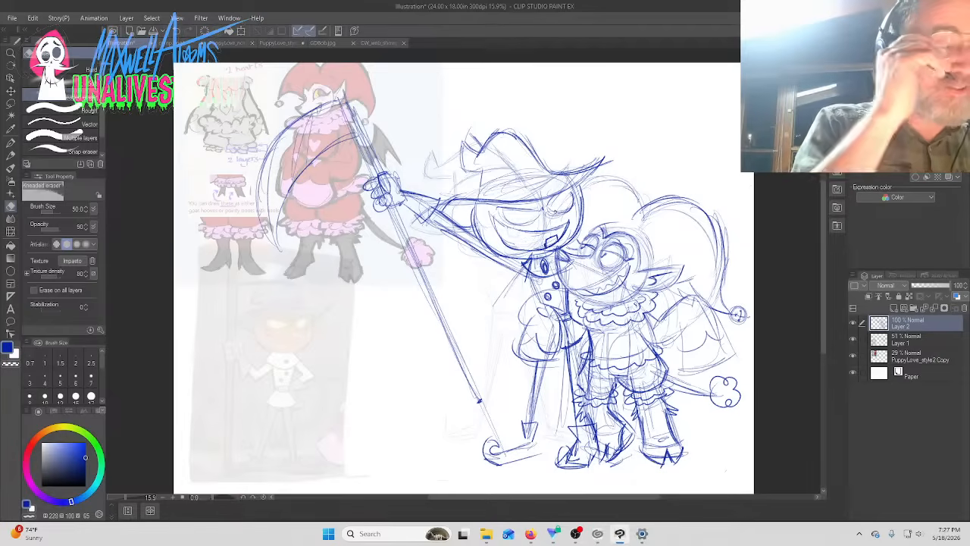
pyautogui.press('p')
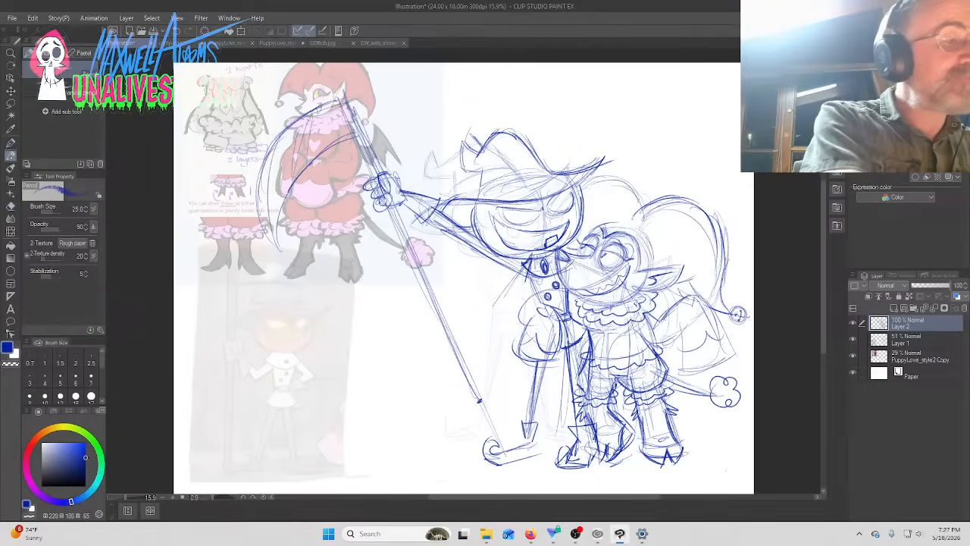
pyautogui.moveTo(544, 216)
pyautogui.mouseDown()
pyautogui.moveTo(503, 224)
pyautogui.moveTo(526, 222)
pyautogui.moveTo(510, 211)
pyautogui.moveTo(561, 193)
pyautogui.moveTo(547, 218)
pyautogui.mouseUp()
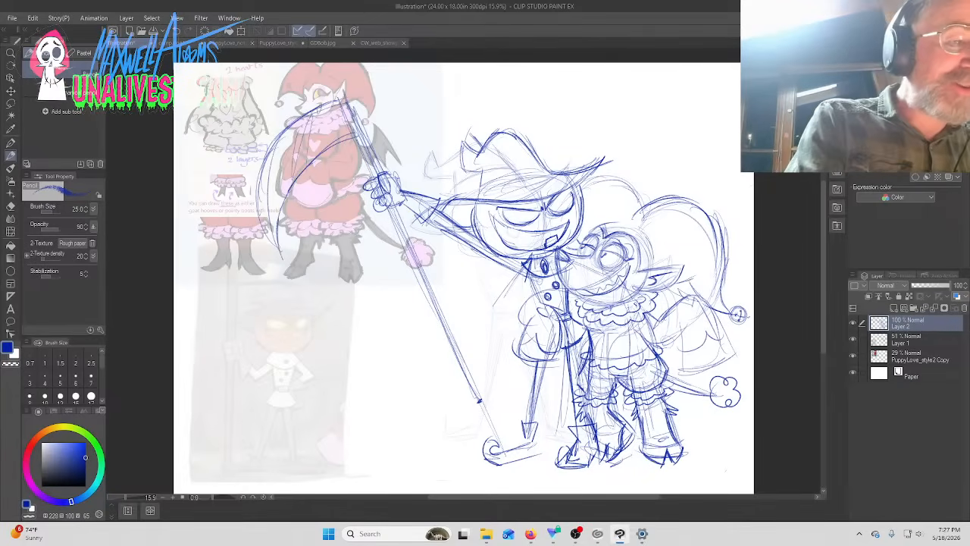
# Darken the scythe blade's outer and inner curves and extend its tip to a sharp point
pyautogui.moveTo(276, 247); pyautogui.dragTo(281, 256)
pyautogui.moveTo(262, 176); pyautogui.dragTo(273, 251)
pyautogui.moveTo(270, 149); pyautogui.dragTo(263, 180)
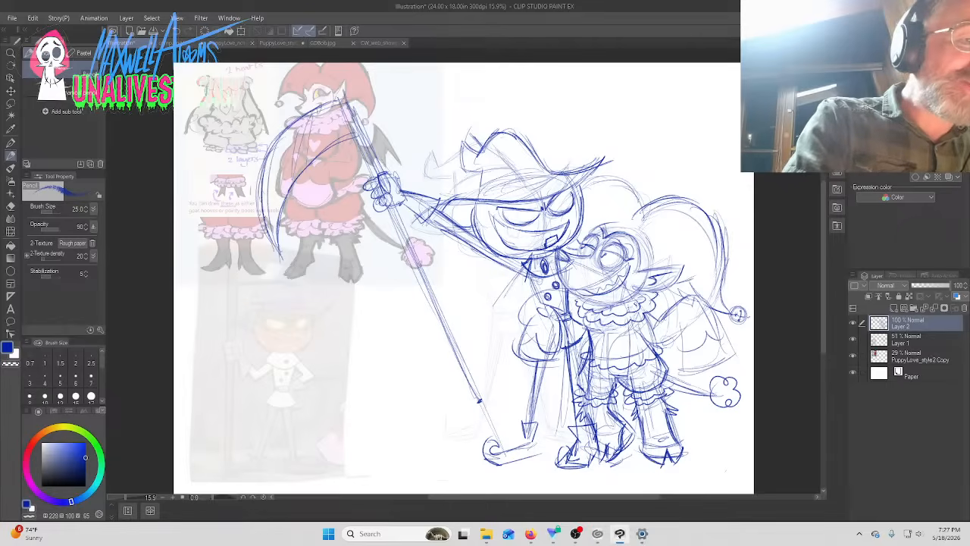
pyautogui.moveTo(284, 131); pyautogui.dragTo(260, 229)
pyautogui.moveTo(311, 118); pyautogui.dragTo(262, 177)
pyautogui.moveTo(335, 145)
pyautogui.mouseDown()
pyautogui.moveTo(304, 171)
pyautogui.moveTo(330, 145)
pyautogui.mouseUp()
pyautogui.moveTo(283, 220); pyautogui.dragTo(351, 141)
pyautogui.moveTo(327, 156); pyautogui.dragTo(354, 140)
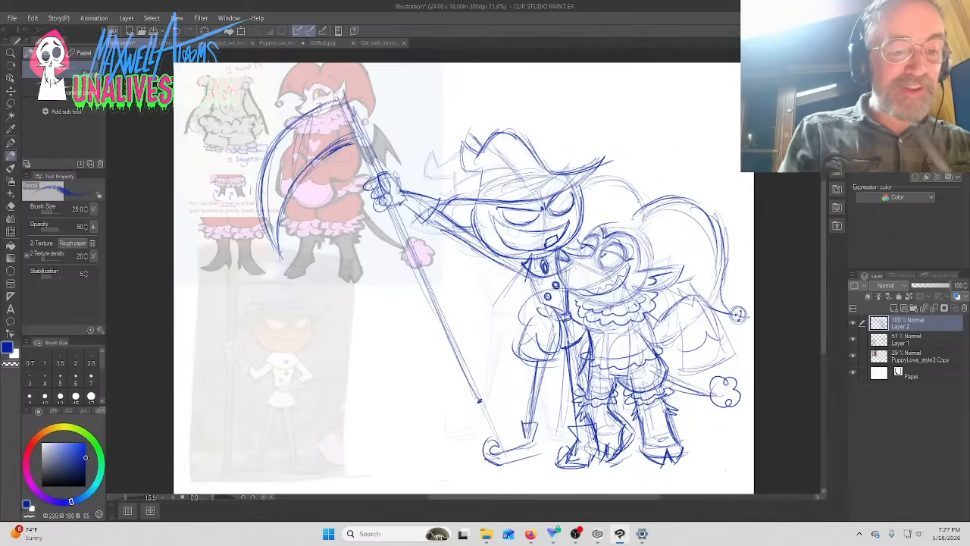
# Sketch a small round head shape with a narrowed eye and a curled tip in the empty area beside the scythe handle
pyautogui.moveTo(387, 388)
pyautogui.mouseDown()
pyautogui.moveTo(354, 361)
pyautogui.moveTo(364, 336)
pyautogui.moveTo(392, 323)
pyautogui.moveTo(422, 335)
pyautogui.moveTo(427, 352)
pyautogui.moveTo(391, 391)
pyautogui.mouseUp()
pyautogui.moveTo(402, 339)
pyautogui.mouseDown()
pyautogui.moveTo(424, 332)
pyautogui.moveTo(421, 381)
pyautogui.mouseUp()
pyautogui.moveTo(429, 328)
pyautogui.mouseDown()
pyautogui.moveTo(419, 351)
pyautogui.moveTo(400, 338)
pyautogui.moveTo(412, 368)
pyautogui.mouseUp()
pyautogui.moveTo(411, 333)
pyautogui.mouseDown()
pyautogui.moveTo(379, 347)
pyautogui.moveTo(367, 336)
pyautogui.mouseUp()
pyautogui.moveTo(358, 339)
pyautogui.mouseDown()
pyautogui.moveTo(419, 357)
pyautogui.moveTo(395, 353)
pyautogui.moveTo(413, 349)
pyautogui.moveTo(364, 352)
pyautogui.mouseUp()
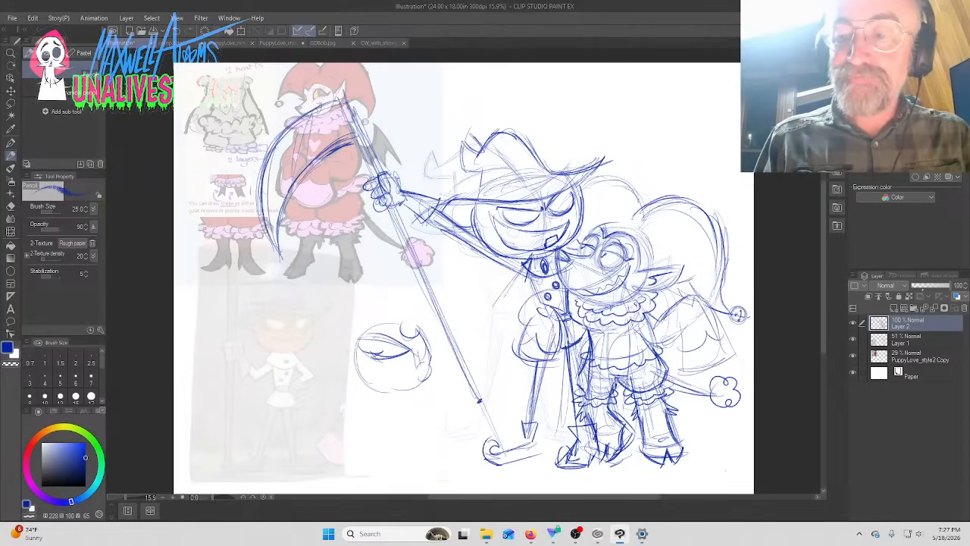
# Lower Layer 2's opacity to 14%, save the illustration, and hide Layer 1
pyautogui.click(919, 286)
pyautogui.hotkey('ctrl', 's')
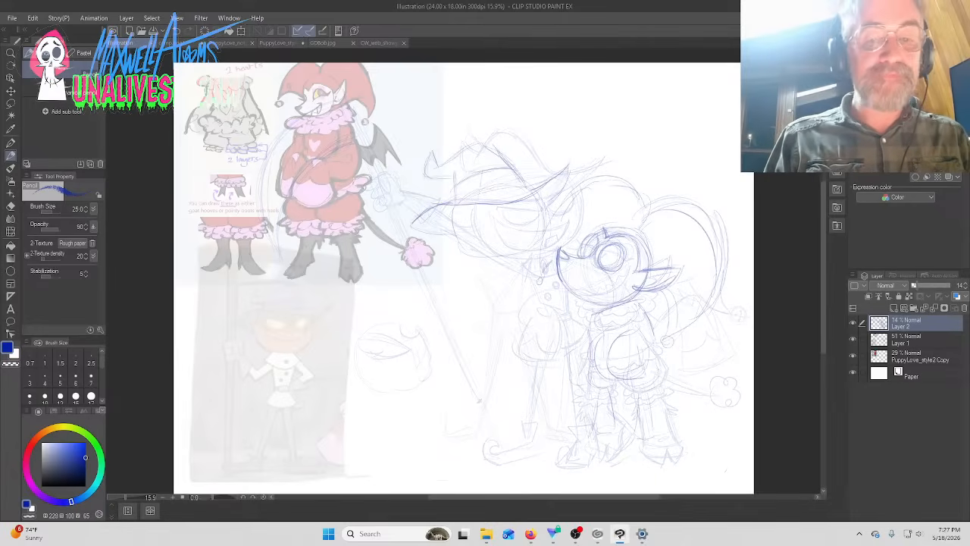
pyautogui.click(853, 340)
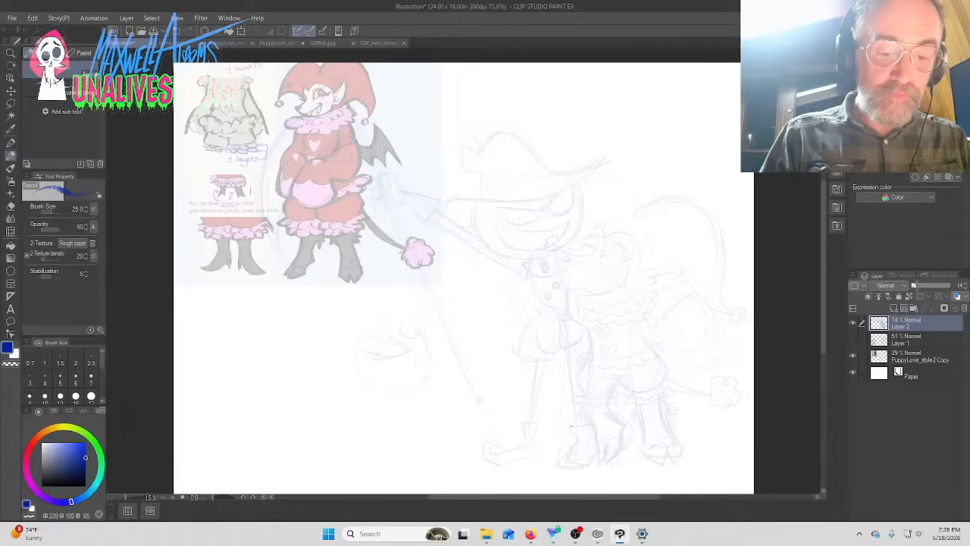
# Refine the scarecrow's boot cuff and hat band, and check the live chat messages
pyautogui.moveTo(571, 426); pyautogui.dragTo(583, 426)
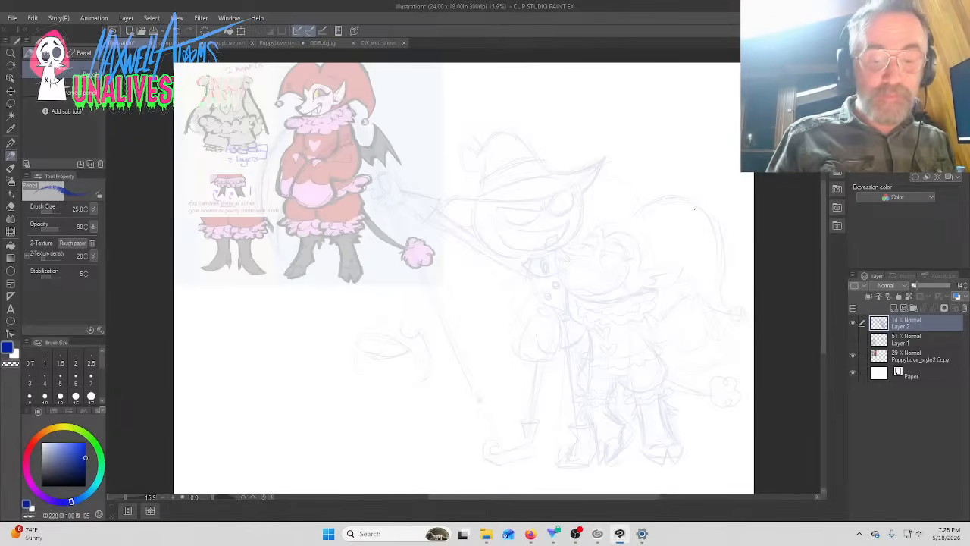
pyautogui.click(576, 533)
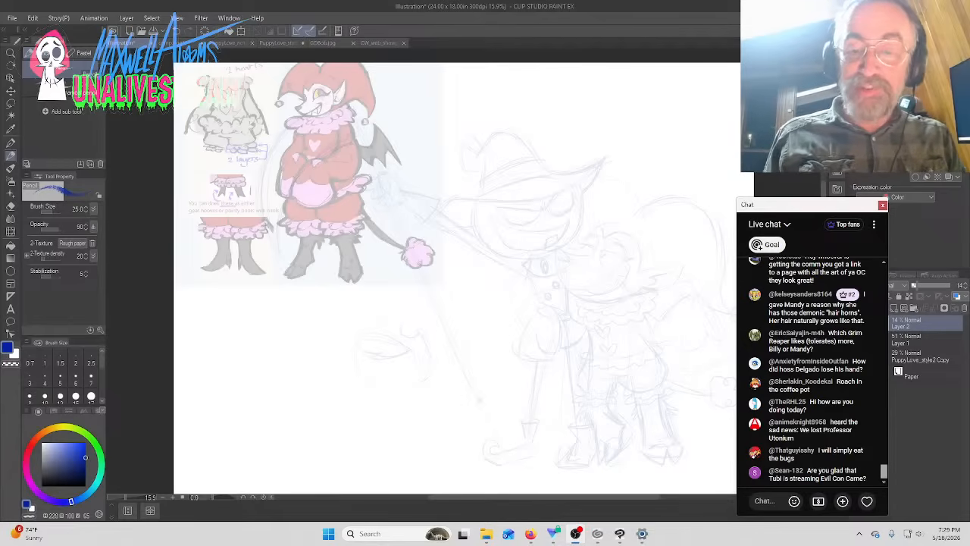
pyautogui.hotkey('alt', 'Tab')
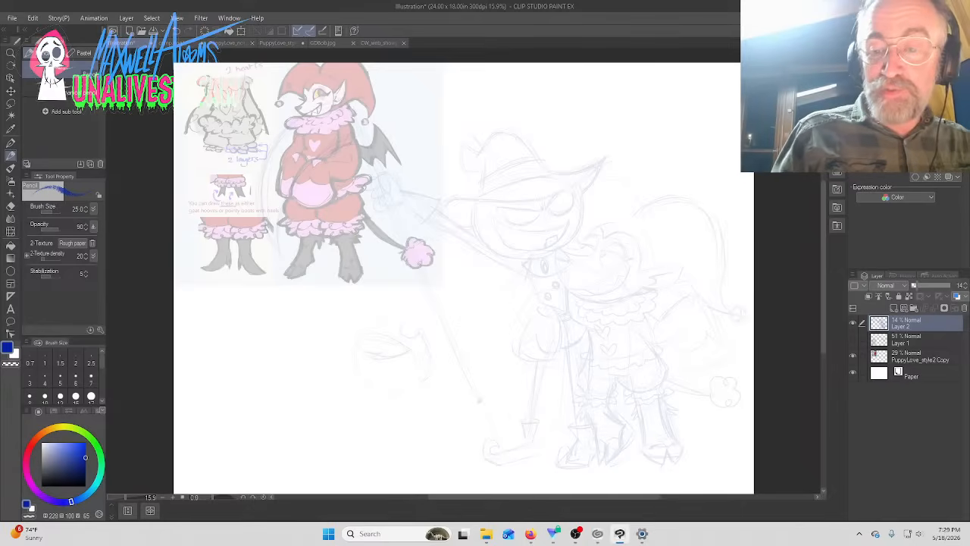
# Hide the PuppyLove_style2 Copy reference layer and shift Layer 2's faded sketch leftward to centre the characters on the canvas
pyautogui.click(853, 355)
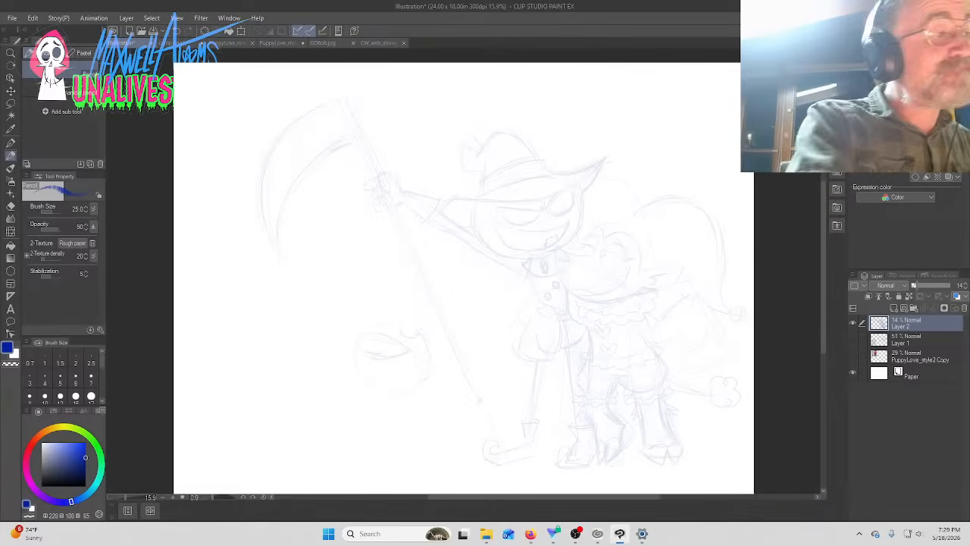
pyautogui.click(11, 90)
pyautogui.moveTo(694, 377); pyautogui.dragTo(629, 379)
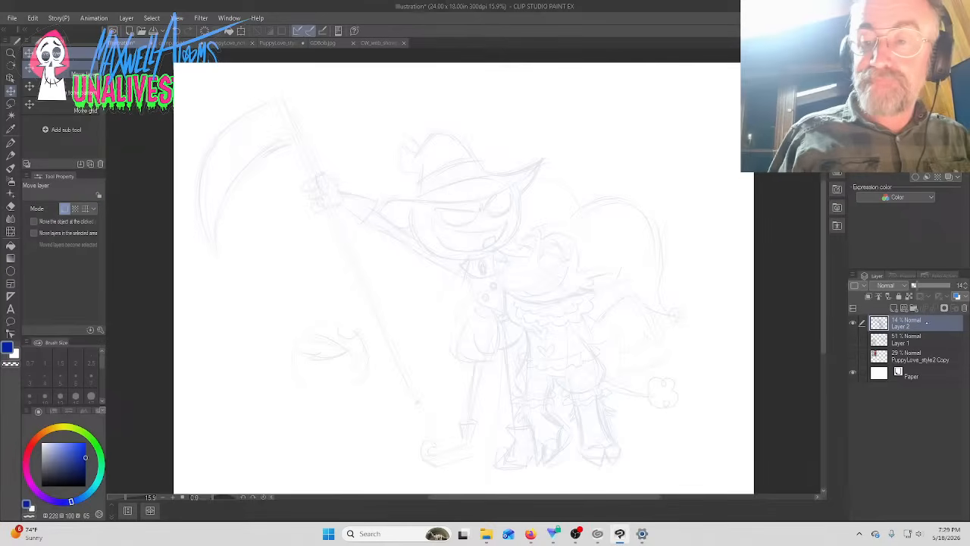
# Create a new raster layer with Color expression and Normal blending above the faded sketch on Layer 2
pyautogui.click(853, 275)
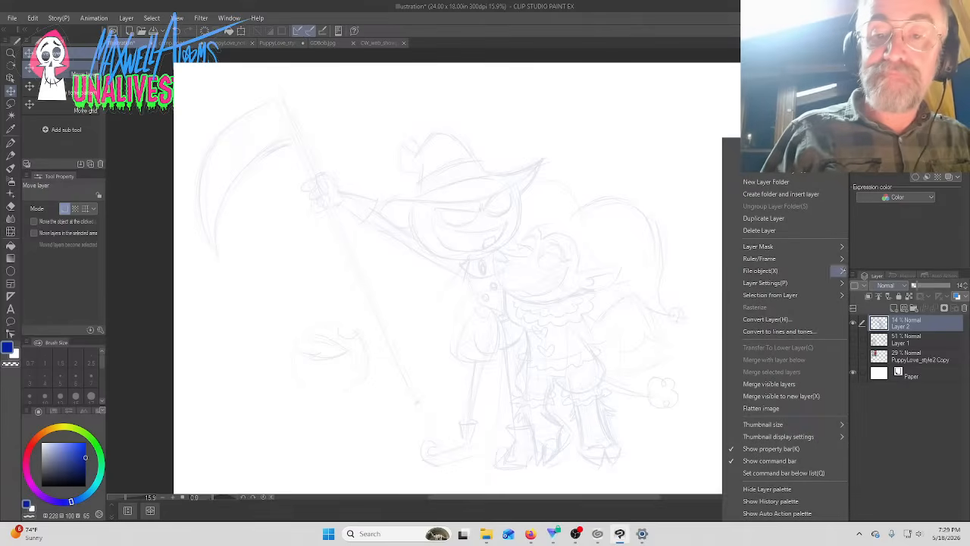
pyautogui.moveTo(785, 158)
pyautogui.click(888, 173)
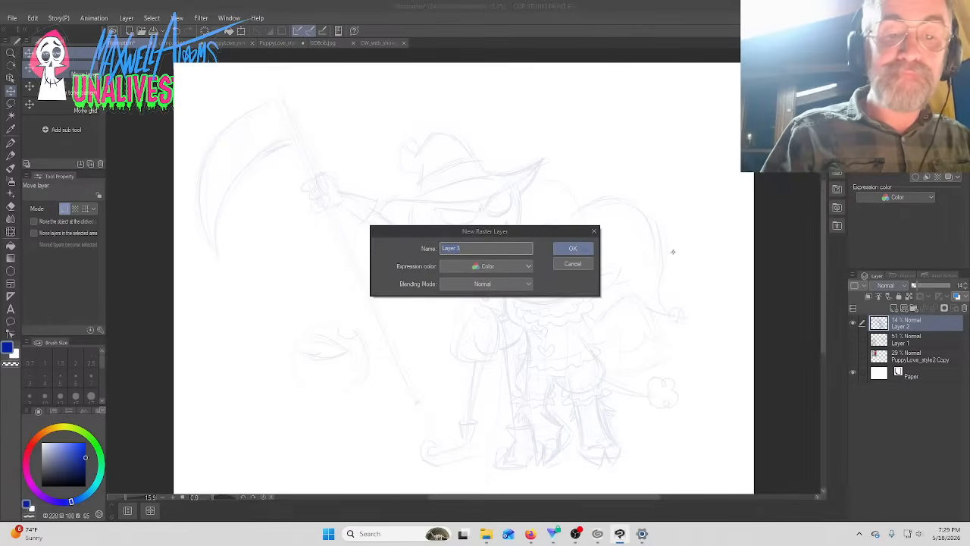
pyautogui.click(573, 248)
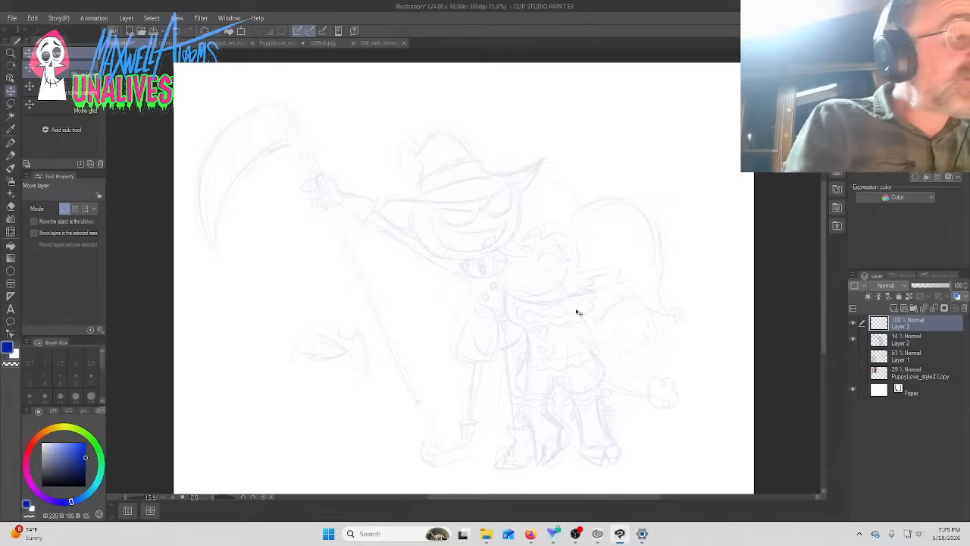
# With the Pencil tool, draw Puppy Love's raised bell sleeve, scalloped ruffle collar, and torso side with the hearts below the collar
pyautogui.click(10, 156)
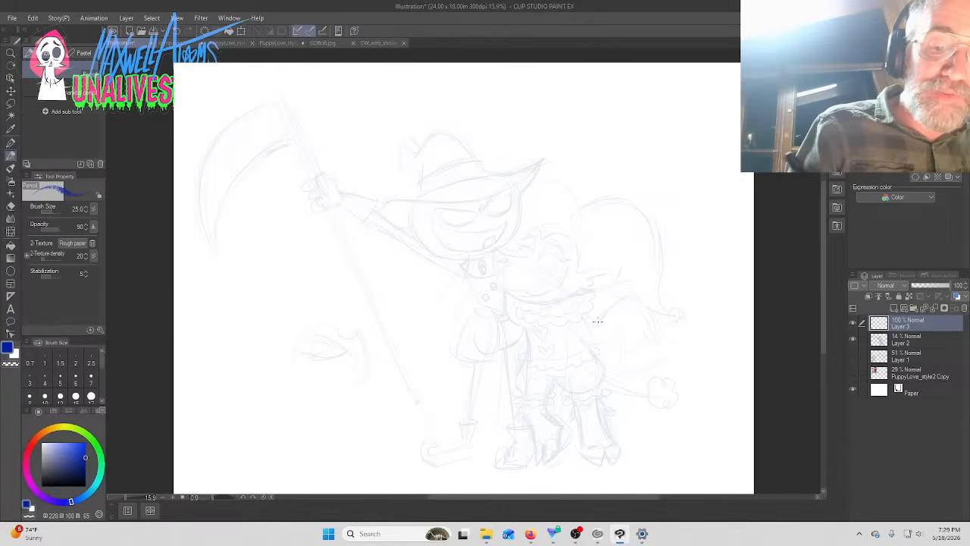
pyautogui.moveTo(610, 308)
pyautogui.mouseDown()
pyautogui.moveTo(595, 326)
pyautogui.moveTo(613, 305)
pyautogui.moveTo(640, 303)
pyautogui.moveTo(670, 352)
pyautogui.moveTo(631, 371)
pyautogui.moveTo(618, 327)
pyautogui.moveTo(602, 347)
pyautogui.moveTo(573, 332)
pyautogui.mouseUp()
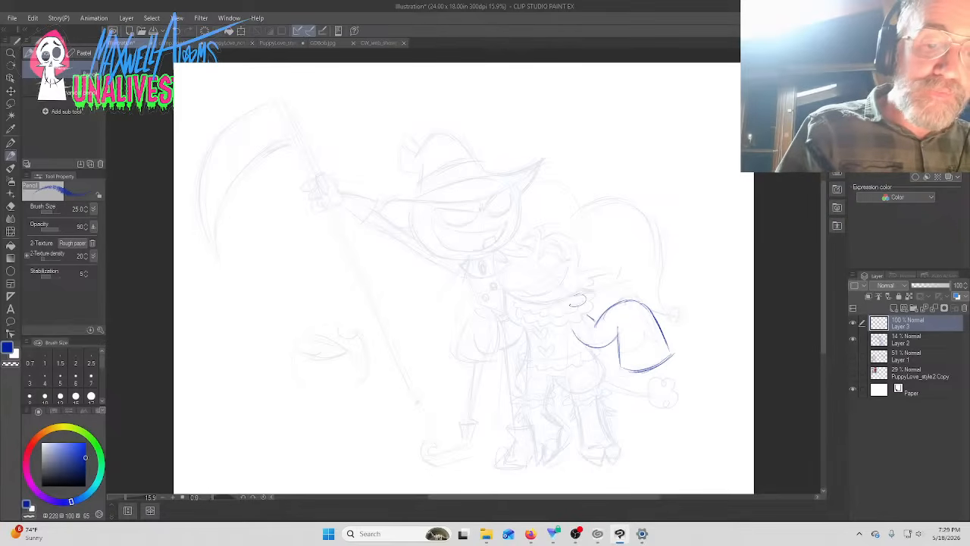
pyautogui.moveTo(574, 308)
pyautogui.mouseDown()
pyautogui.moveTo(521, 314)
pyautogui.moveTo(513, 298)
pyautogui.mouseUp()
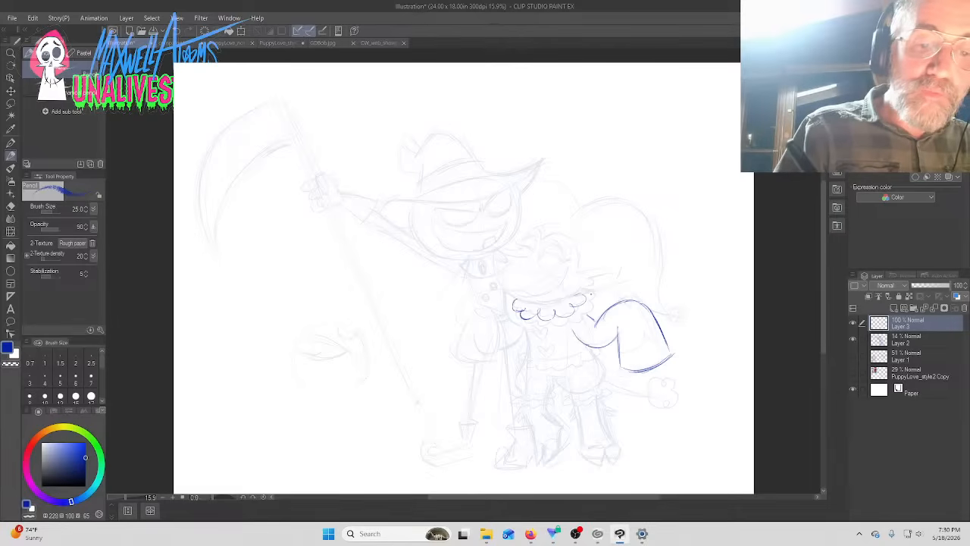
pyautogui.moveTo(591, 294)
pyautogui.mouseDown()
pyautogui.moveTo(536, 324)
pyautogui.moveTo(517, 315)
pyautogui.moveTo(524, 310)
pyautogui.moveTo(540, 335)
pyautogui.moveTo(543, 354)
pyautogui.moveTo(590, 345)
pyautogui.moveTo(609, 371)
pyautogui.moveTo(600, 382)
pyautogui.moveTo(575, 345)
pyautogui.moveTo(592, 436)
pyautogui.mouseUp()
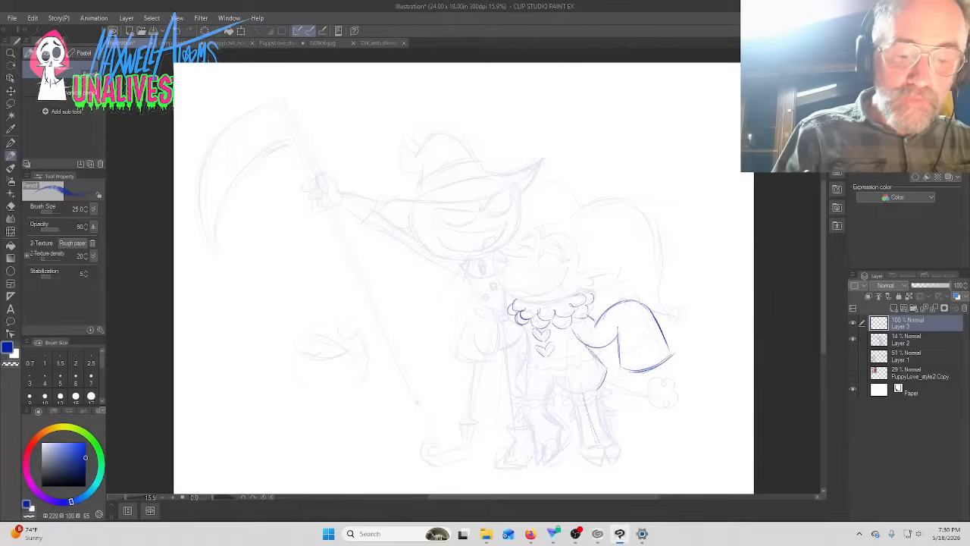
# Draw Puppy Love's leg beside the tail, with its cloven hoof, ruffled knee cuff, and the puffy shorts above it
pyautogui.moveTo(571, 395)
pyautogui.mouseDown()
pyautogui.moveTo(589, 458)
pyautogui.moveTo(619, 466)
pyautogui.mouseUp()
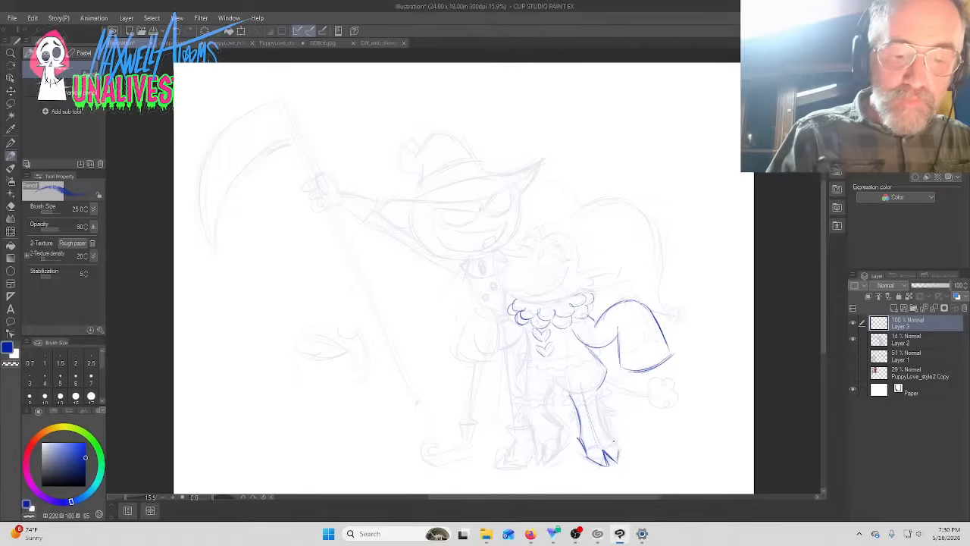
pyautogui.moveTo(598, 418); pyautogui.dragTo(608, 437)
pyautogui.moveTo(597, 402); pyautogui.dragTo(602, 429)
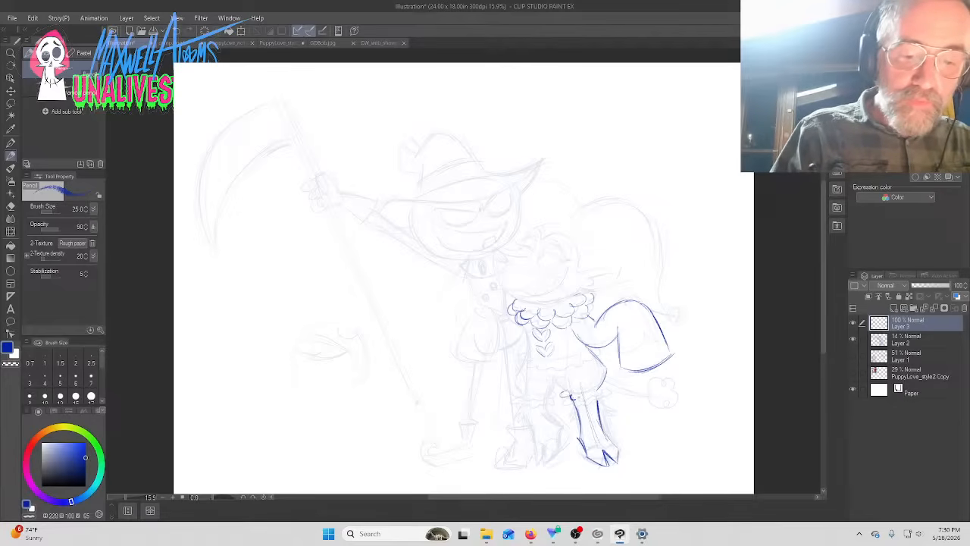
pyautogui.moveTo(584, 393)
pyautogui.mouseDown()
pyautogui.moveTo(594, 401)
pyautogui.moveTo(607, 389)
pyautogui.moveTo(609, 398)
pyautogui.moveTo(585, 407)
pyautogui.mouseUp()
pyautogui.moveTo(564, 400)
pyautogui.mouseDown()
pyautogui.moveTo(600, 388)
pyautogui.moveTo(573, 393)
pyautogui.moveTo(566, 374)
pyautogui.mouseUp()
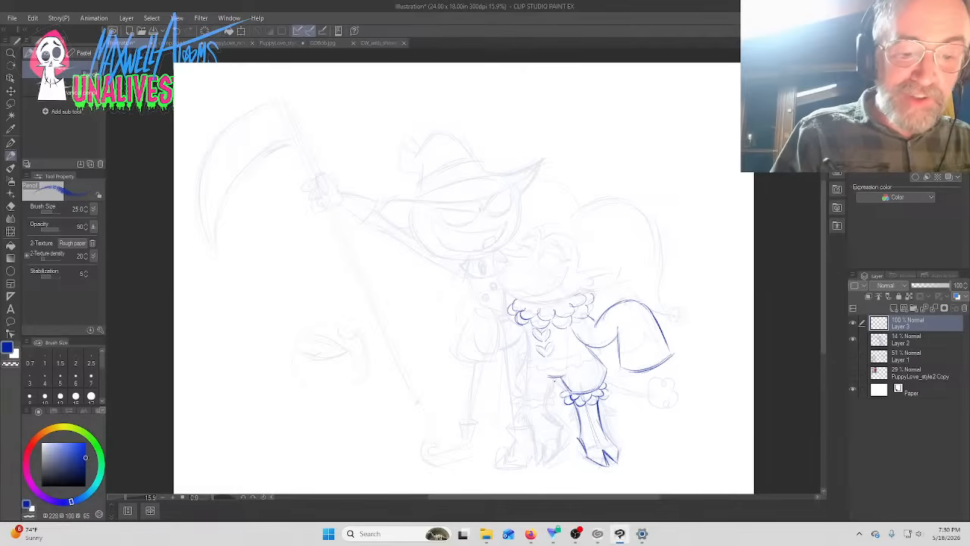
# Draw Puppy Love's other shorts leg, ruffled cuff and cloven hoof, adding fur tufts below the cuffs and hoof details
pyautogui.moveTo(554, 385); pyautogui.dragTo(514, 396)
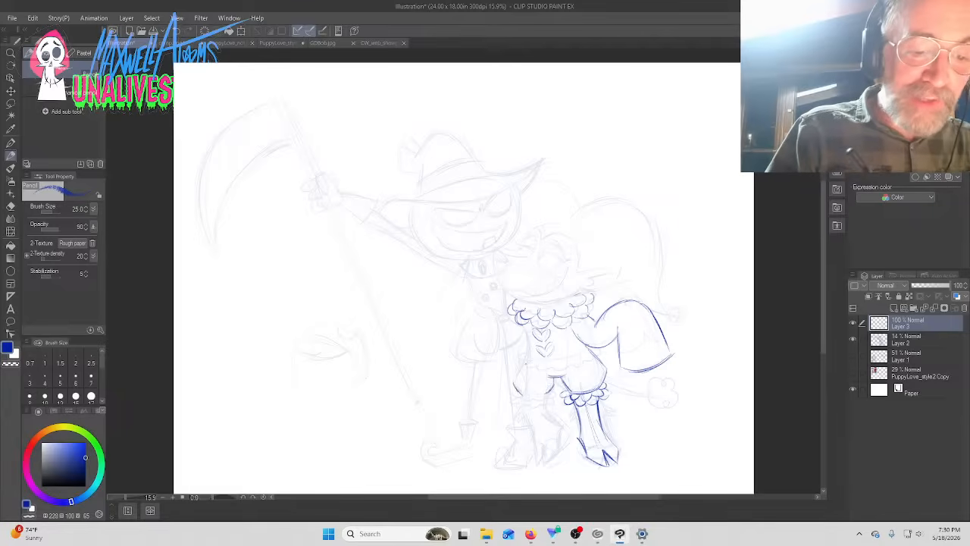
pyautogui.moveTo(525, 362)
pyautogui.mouseDown()
pyautogui.moveTo(512, 377)
pyautogui.moveTo(544, 392)
pyautogui.moveTo(531, 403)
pyautogui.moveTo(513, 397)
pyautogui.moveTo(554, 405)
pyautogui.moveTo(564, 424)
pyautogui.moveTo(544, 467)
pyautogui.moveTo(534, 467)
pyautogui.mouseUp()
pyautogui.moveTo(532, 406)
pyautogui.mouseDown()
pyautogui.moveTo(521, 435)
pyautogui.moveTo(520, 422)
pyautogui.moveTo(606, 410)
pyautogui.mouseUp()
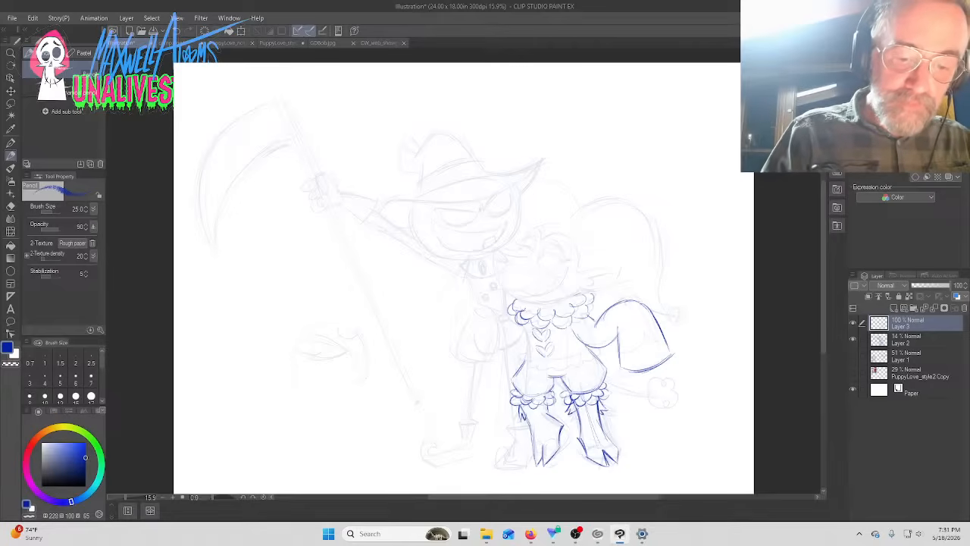
pyautogui.moveTo(544, 438)
pyautogui.mouseDown()
pyautogui.moveTo(550, 448)
pyautogui.moveTo(541, 448)
pyautogui.mouseUp()
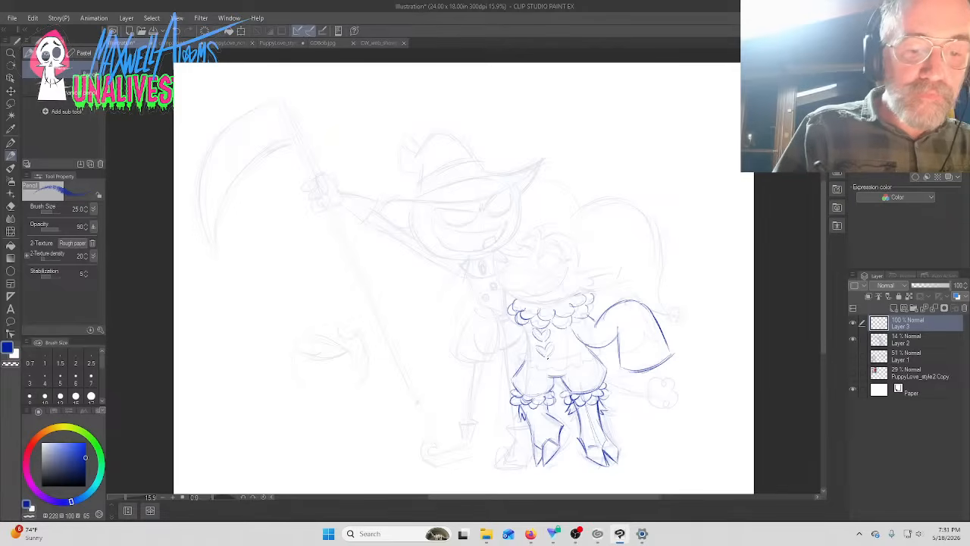
# Draw the scalloped waist ruffle, the drooping sleeve in front of the scarecrow's body, and the inner fold and edge of the raised sleeve
pyautogui.moveTo(533, 360)
pyautogui.mouseDown()
pyautogui.moveTo(577, 361)
pyautogui.moveTo(586, 347)
pyautogui.moveTo(602, 360)
pyautogui.moveTo(535, 372)
pyautogui.moveTo(518, 359)
pyautogui.moveTo(529, 364)
pyautogui.moveTo(529, 354)
pyautogui.mouseUp()
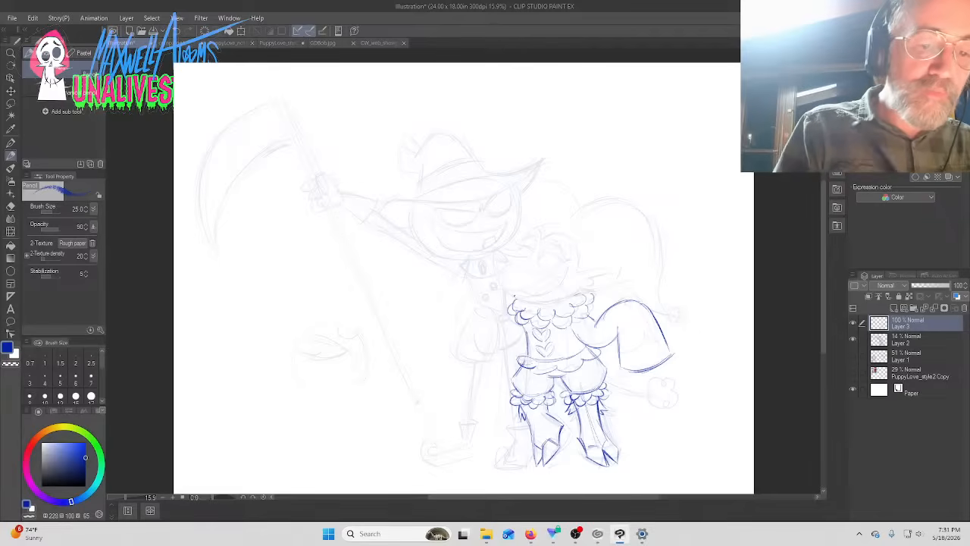
pyautogui.moveTo(486, 294)
pyautogui.mouseDown()
pyautogui.moveTo(462, 357)
pyautogui.moveTo(500, 358)
pyautogui.moveTo(494, 313)
pyautogui.moveTo(479, 307)
pyautogui.moveTo(488, 309)
pyautogui.moveTo(482, 346)
pyautogui.moveTo(473, 337)
pyautogui.moveTo(500, 342)
pyautogui.mouseUp()
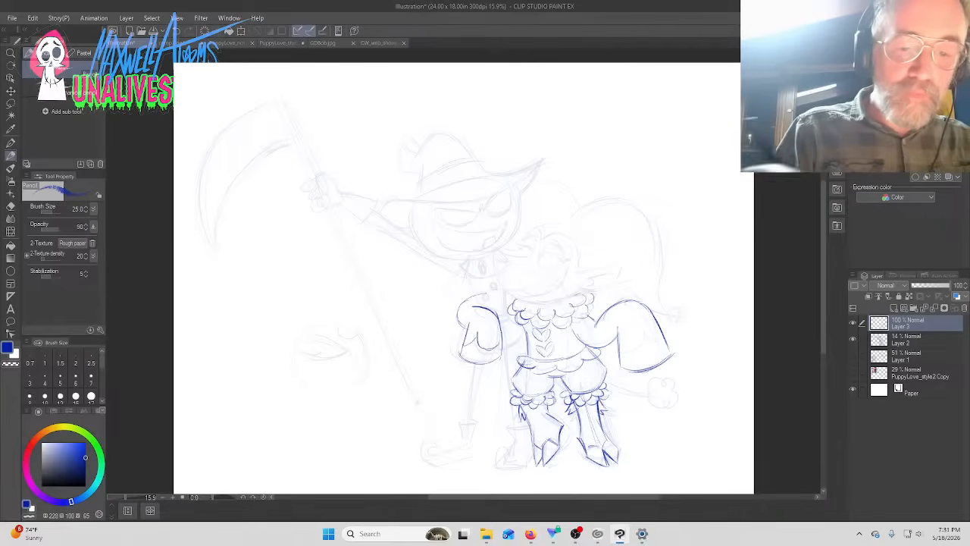
pyautogui.moveTo(623, 352)
pyautogui.mouseDown()
pyautogui.moveTo(643, 354)
pyautogui.moveTo(646, 331)
pyautogui.moveTo(626, 358)
pyautogui.moveTo(657, 350)
pyautogui.moveTo(661, 314)
pyautogui.moveTo(653, 331)
pyautogui.mouseUp()
pyautogui.moveTo(638, 303)
pyautogui.mouseDown()
pyautogui.moveTo(658, 344)
pyautogui.moveTo(651, 302)
pyautogui.mouseUp()
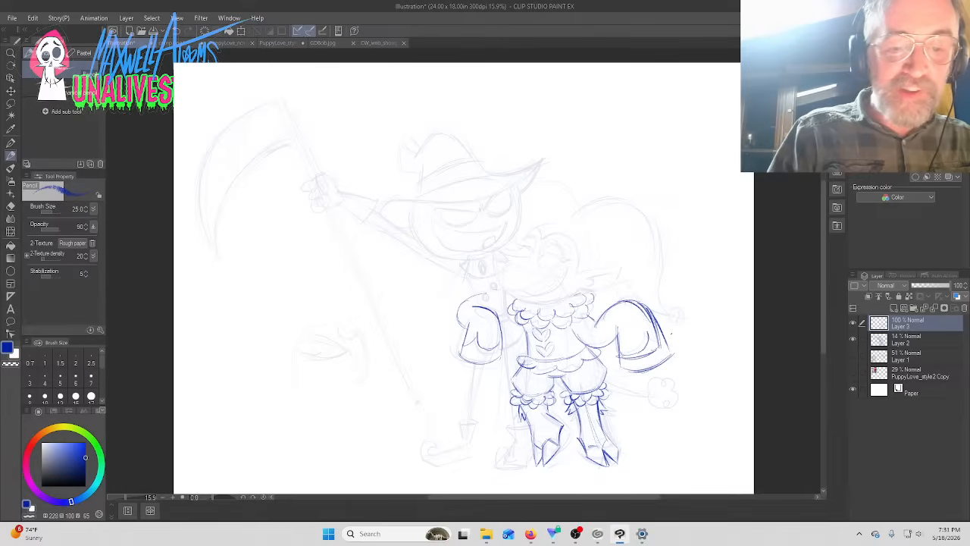
# Erase the raised sleeve's flared edge and redraw its opening with a curved fold, and draw the thin tail with its flower-shaped tuft
pyautogui.press('e')
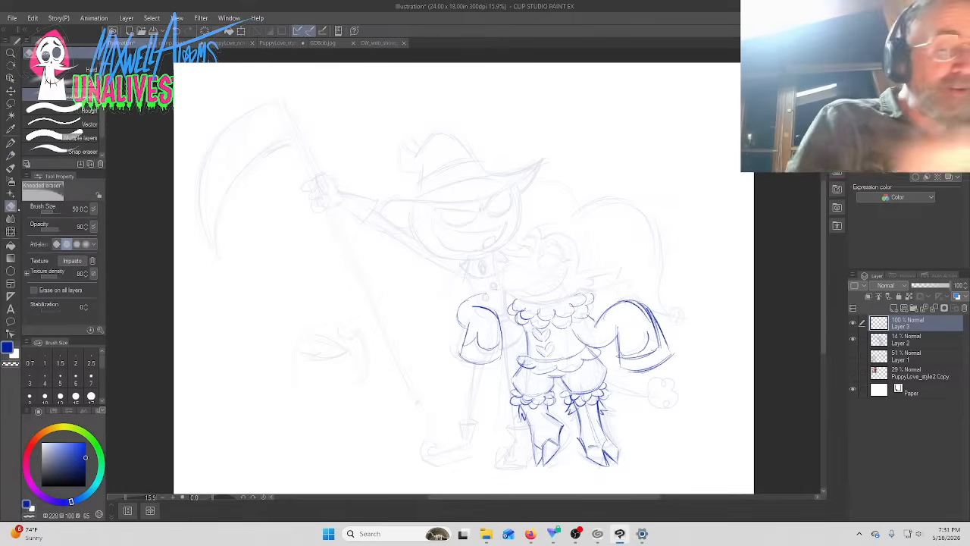
pyautogui.moveTo(643, 368)
pyautogui.mouseDown()
pyautogui.moveTo(671, 355)
pyautogui.moveTo(618, 362)
pyautogui.moveTo(661, 331)
pyautogui.moveTo(634, 298)
pyautogui.mouseUp()
pyautogui.press('p')
pyautogui.press('p')
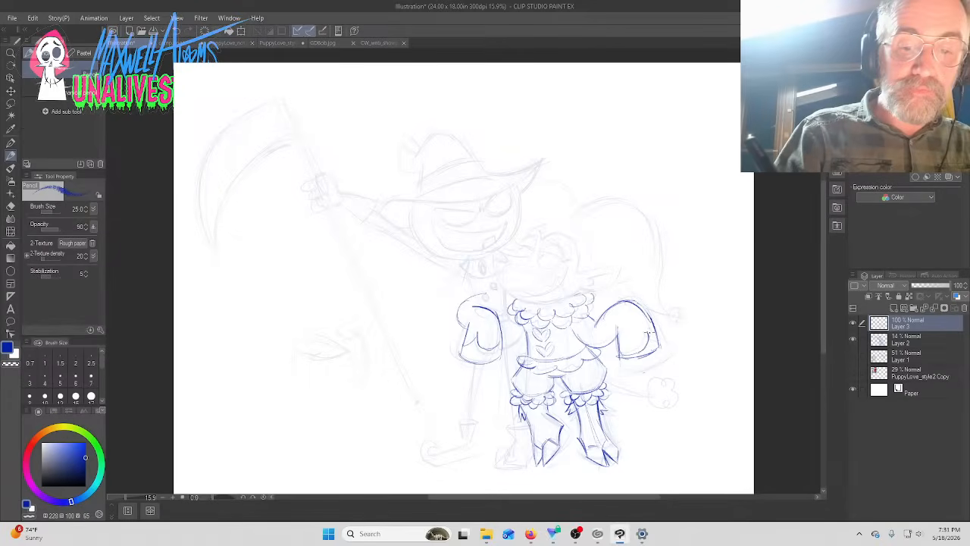
pyautogui.moveTo(655, 324)
pyautogui.mouseDown()
pyautogui.moveTo(619, 344)
pyautogui.moveTo(649, 334)
pyautogui.moveTo(615, 336)
pyautogui.mouseUp()
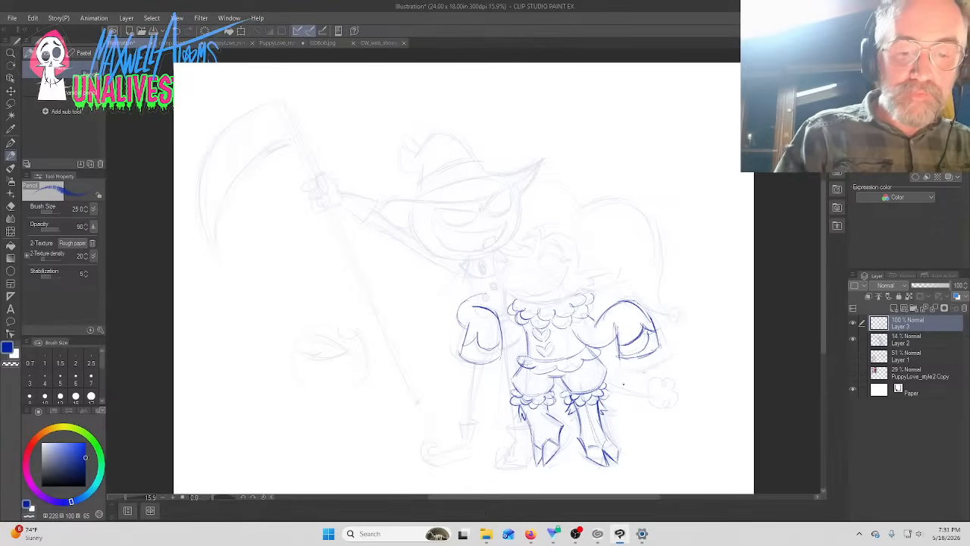
pyautogui.moveTo(599, 388)
pyautogui.mouseDown()
pyautogui.moveTo(658, 382)
pyautogui.moveTo(673, 370)
pyautogui.moveTo(680, 395)
pyautogui.moveTo(664, 405)
pyautogui.moveTo(649, 392)
pyautogui.moveTo(660, 380)
pyautogui.mouseUp()
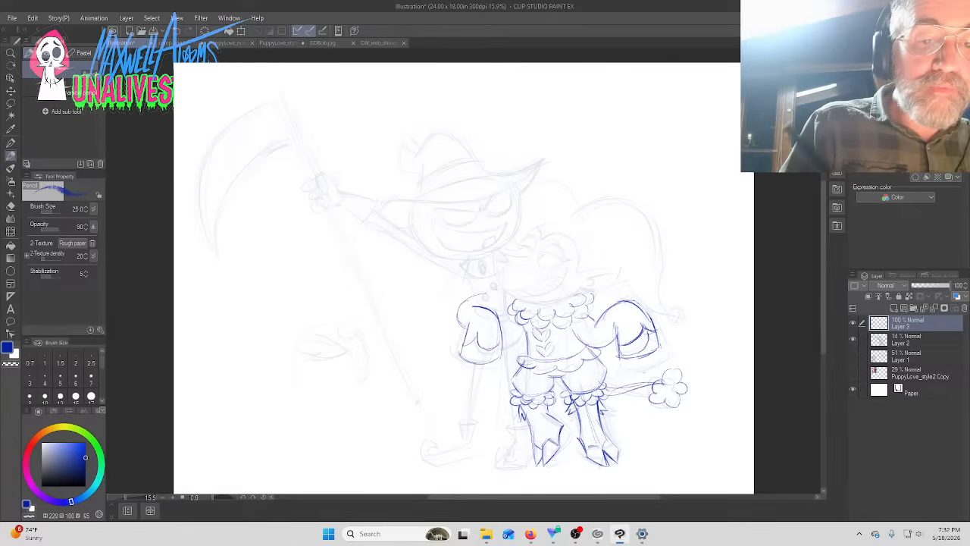
# Draw Puppy Love's half-lidded eyes with pupils and lashes, the curved outline around them, and the pointed cap edge over the forehead
pyautogui.moveTo(551, 245)
pyautogui.mouseDown()
pyautogui.moveTo(546, 270)
pyautogui.moveTo(561, 247)
pyautogui.moveTo(560, 267)
pyautogui.mouseUp()
pyautogui.moveTo(534, 235)
pyautogui.mouseDown()
pyautogui.moveTo(522, 256)
pyautogui.moveTo(537, 241)
pyautogui.moveTo(569, 261)
pyautogui.moveTo(536, 250)
pyautogui.mouseUp()
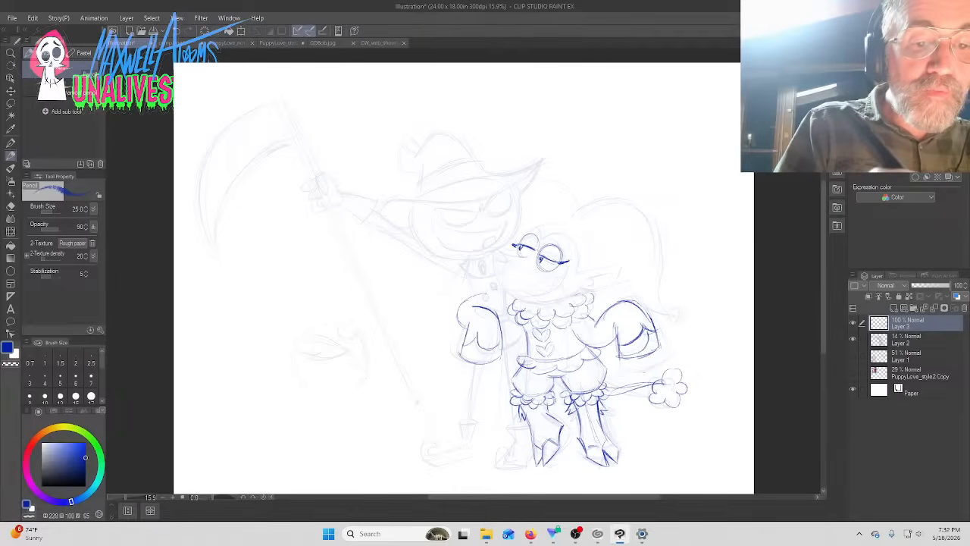
pyautogui.moveTo(520, 244); pyautogui.dragTo(520, 250)
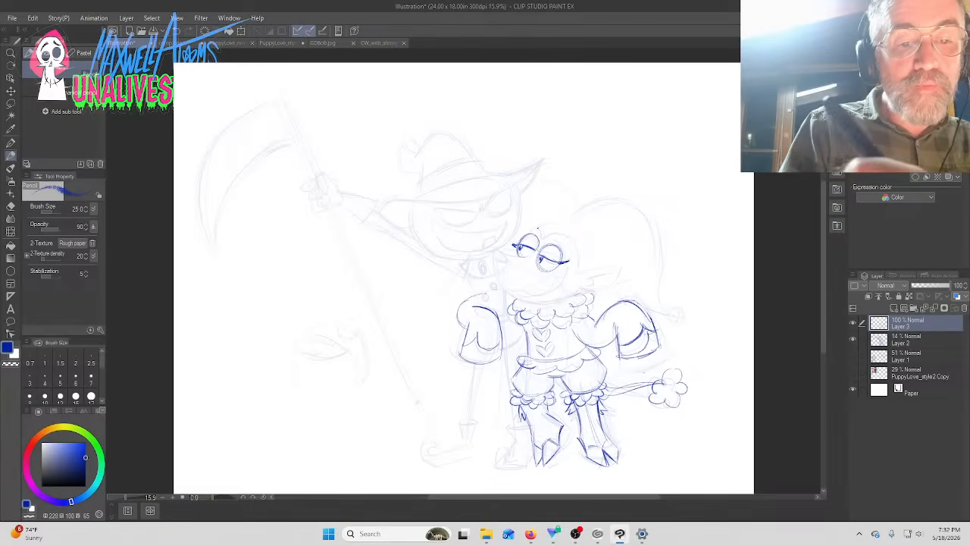
pyautogui.moveTo(533, 229)
pyautogui.mouseDown()
pyautogui.moveTo(566, 236)
pyautogui.moveTo(577, 274)
pyautogui.mouseUp()
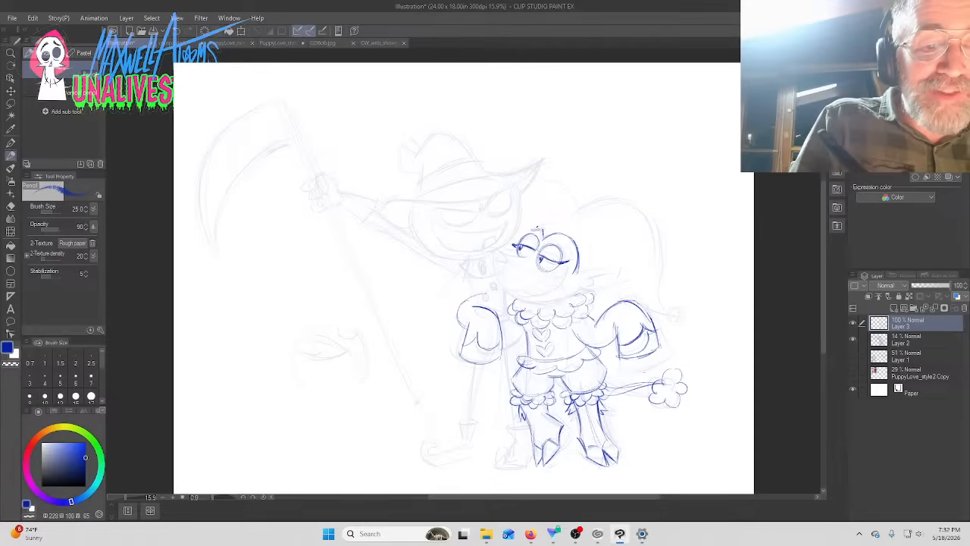
pyautogui.moveTo(528, 233); pyautogui.dragTo(576, 222)
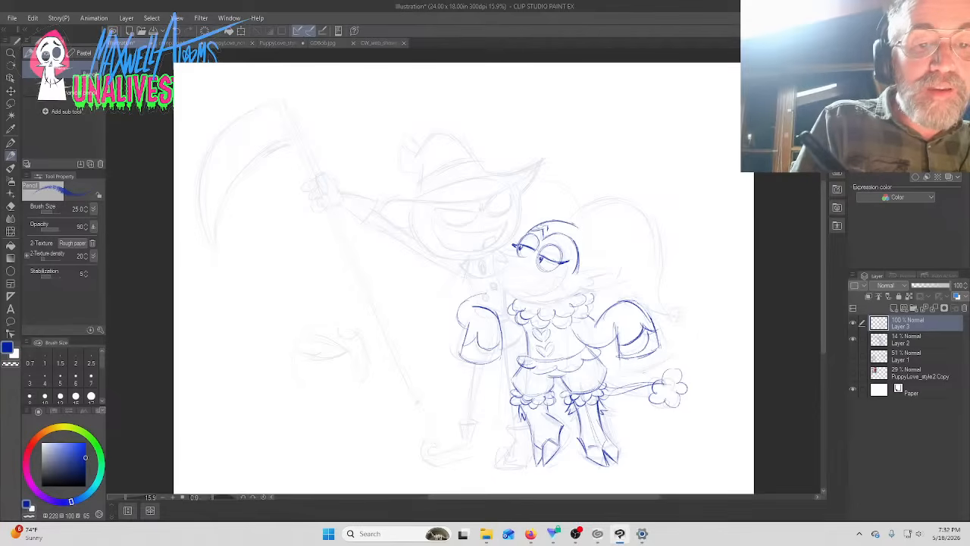
pyautogui.moveTo(562, 229); pyautogui.dragTo(574, 235)
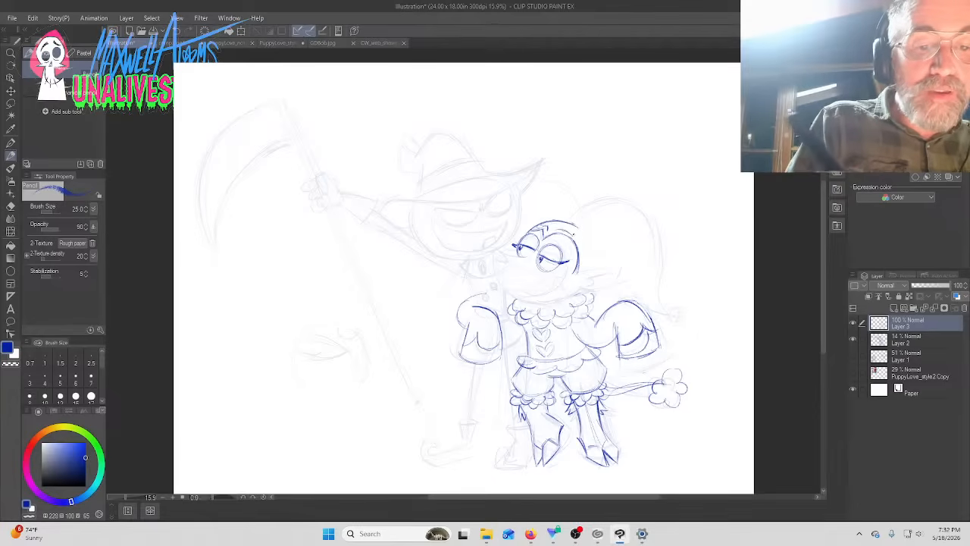
# Outline Puppy Love's lower face, nose and pointed ear, and start the adjacent side of the scarecrow's pumpkin head
pyautogui.moveTo(579, 272)
pyautogui.mouseDown()
pyautogui.moveTo(627, 258)
pyautogui.moveTo(603, 290)
pyautogui.moveTo(578, 291)
pyautogui.moveTo(596, 285)
pyautogui.moveTo(587, 279)
pyautogui.moveTo(595, 284)
pyautogui.moveTo(567, 297)
pyautogui.moveTo(510, 305)
pyautogui.mouseUp()
pyautogui.moveTo(533, 307)
pyautogui.mouseDown()
pyautogui.moveTo(498, 282)
pyautogui.moveTo(506, 293)
pyautogui.moveTo(495, 250)
pyautogui.moveTo(527, 253)
pyautogui.moveTo(495, 260)
pyautogui.moveTo(516, 236)
pyautogui.moveTo(515, 187)
pyautogui.mouseUp()
pyautogui.moveTo(522, 220); pyautogui.dragTo(515, 187)
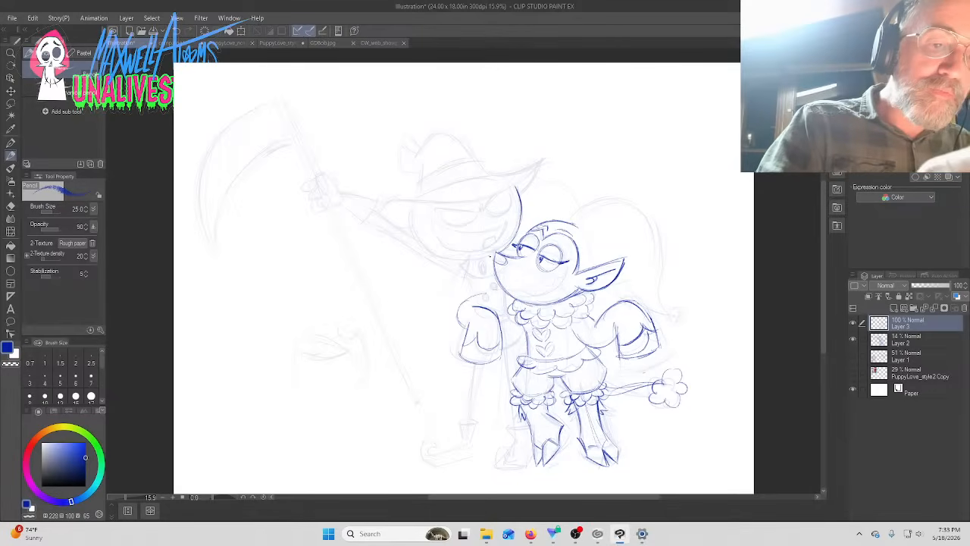
# Draw the scarecrow's round head outline, raised arm and buttoned torso, with its hand resting on Puppy Love's shoulder
pyautogui.moveTo(492, 257)
pyautogui.mouseDown()
pyautogui.moveTo(455, 264)
pyautogui.moveTo(424, 249)
pyautogui.moveTo(412, 202)
pyautogui.moveTo(410, 247)
pyautogui.moveTo(465, 278)
pyautogui.moveTo(495, 276)
pyautogui.moveTo(473, 275)
pyautogui.moveTo(480, 265)
pyautogui.moveTo(468, 303)
pyautogui.moveTo(526, 346)
pyautogui.moveTo(494, 293)
pyautogui.moveTo(480, 304)
pyautogui.mouseUp()
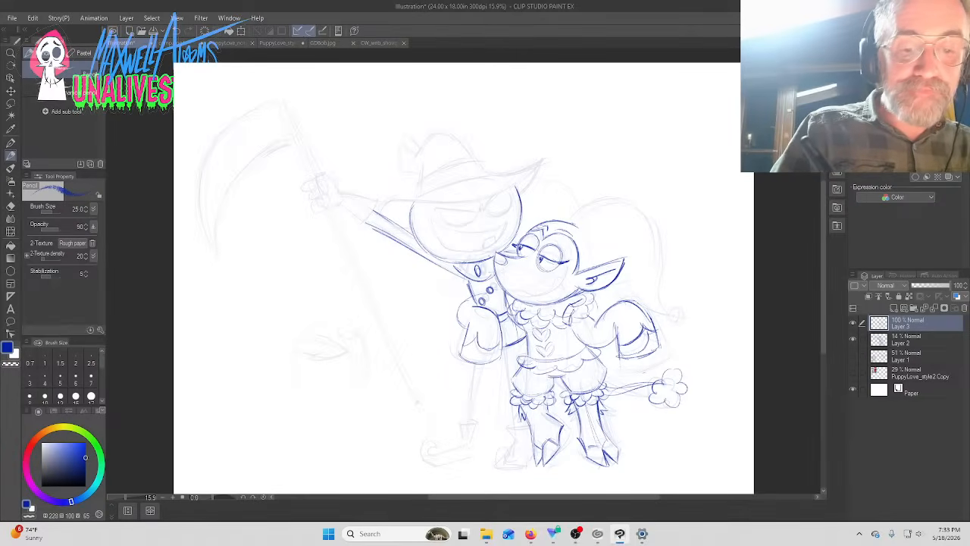
pyautogui.moveTo(575, 309)
pyautogui.mouseDown()
pyautogui.moveTo(574, 324)
pyautogui.moveTo(591, 327)
pyautogui.moveTo(595, 305)
pyautogui.moveTo(573, 305)
pyautogui.moveTo(576, 296)
pyautogui.moveTo(591, 301)
pyautogui.mouseUp()
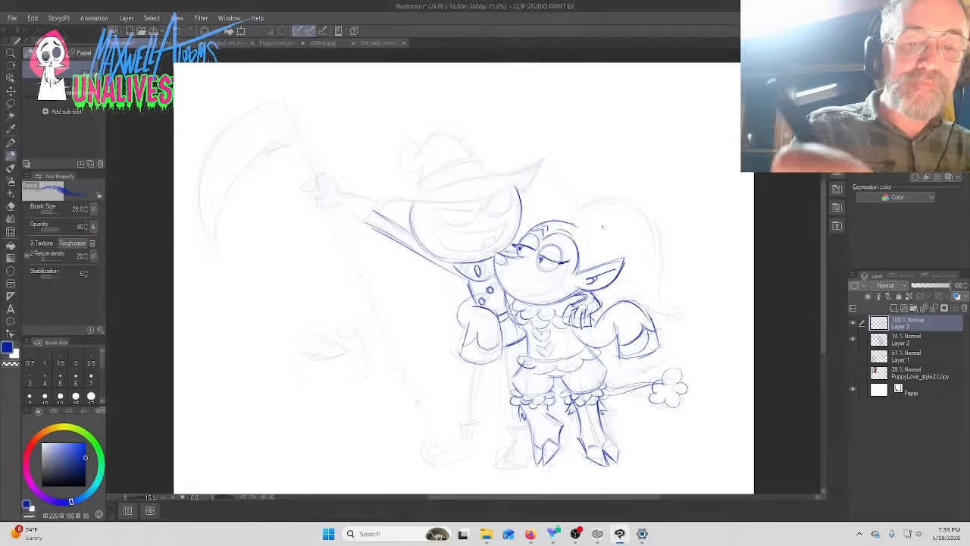
# Draw the hood line behind Puppy Love's head, a wide sharp-toothed grin, and a line beneath the eye
pyautogui.moveTo(592, 247); pyautogui.dragTo(588, 266)
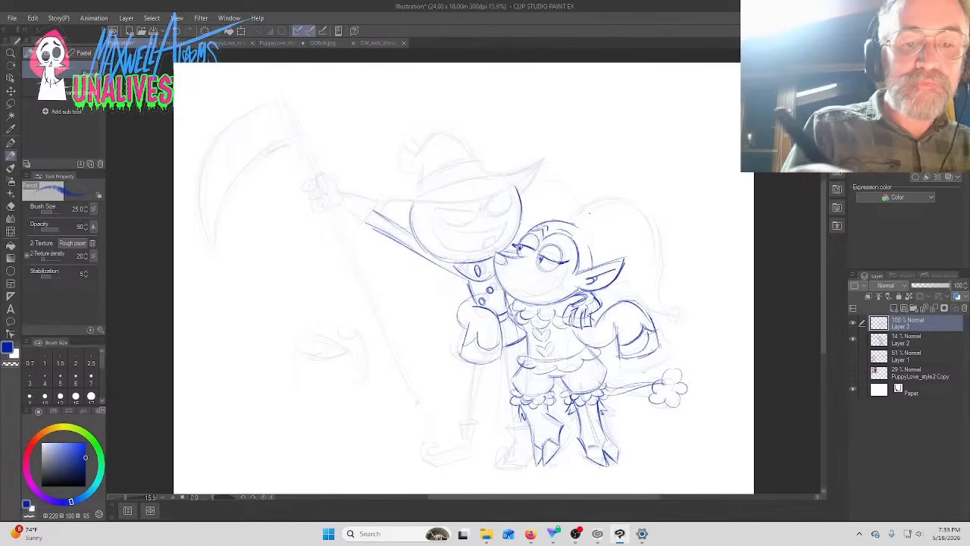
pyautogui.moveTo(585, 211); pyautogui.dragTo(570, 220)
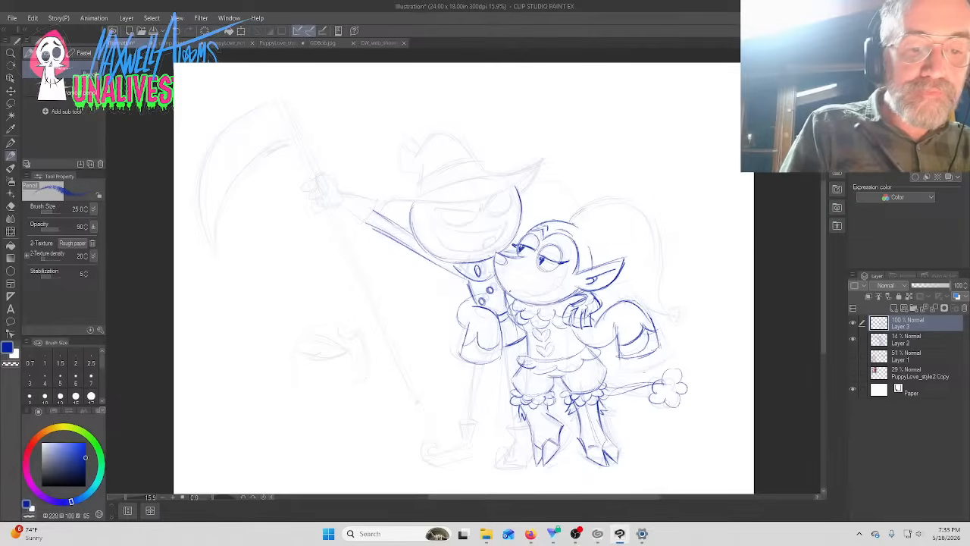
pyautogui.moveTo(503, 291)
pyautogui.mouseDown()
pyautogui.moveTo(572, 264)
pyautogui.moveTo(559, 290)
pyautogui.moveTo(535, 303)
pyautogui.moveTo(514, 303)
pyautogui.moveTo(553, 294)
pyautogui.moveTo(564, 279)
pyautogui.mouseUp()
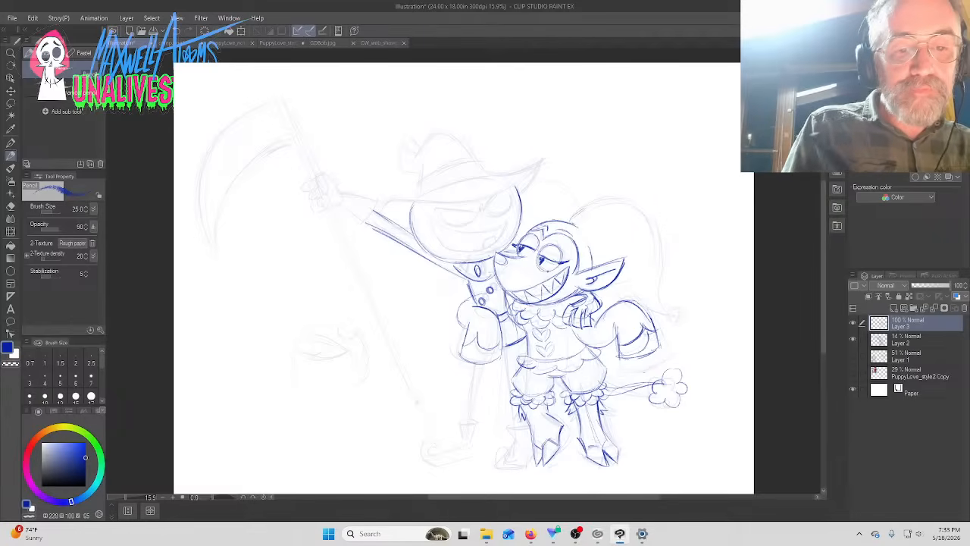
pyautogui.moveTo(540, 268); pyautogui.dragTo(557, 268)
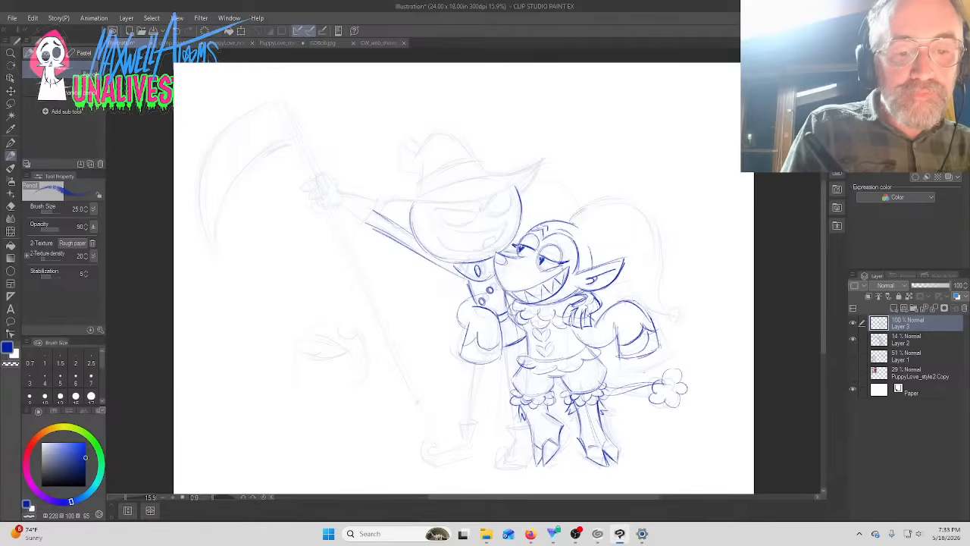
# Draw the large drooping horn of Puppy Love's jester hat, its lower edge behind the ear, and the round bell at its tip
pyautogui.moveTo(570, 222)
pyautogui.mouseDown()
pyautogui.moveTo(595, 198)
pyautogui.moveTo(624, 196)
pyautogui.moveTo(657, 228)
pyautogui.moveTo(673, 308)
pyautogui.moveTo(655, 317)
pyautogui.moveTo(667, 310)
pyautogui.mouseUp()
pyautogui.moveTo(609, 286); pyautogui.dragTo(635, 282)
pyautogui.moveTo(673, 312)
pyautogui.mouseDown()
pyautogui.moveTo(660, 298)
pyautogui.moveTo(662, 261)
pyautogui.mouseUp()
pyautogui.moveTo(679, 318)
pyautogui.mouseDown()
pyautogui.moveTo(681, 304)
pyautogui.moveTo(696, 308)
pyautogui.moveTo(686, 321)
pyautogui.moveTo(694, 310)
pyautogui.mouseUp()
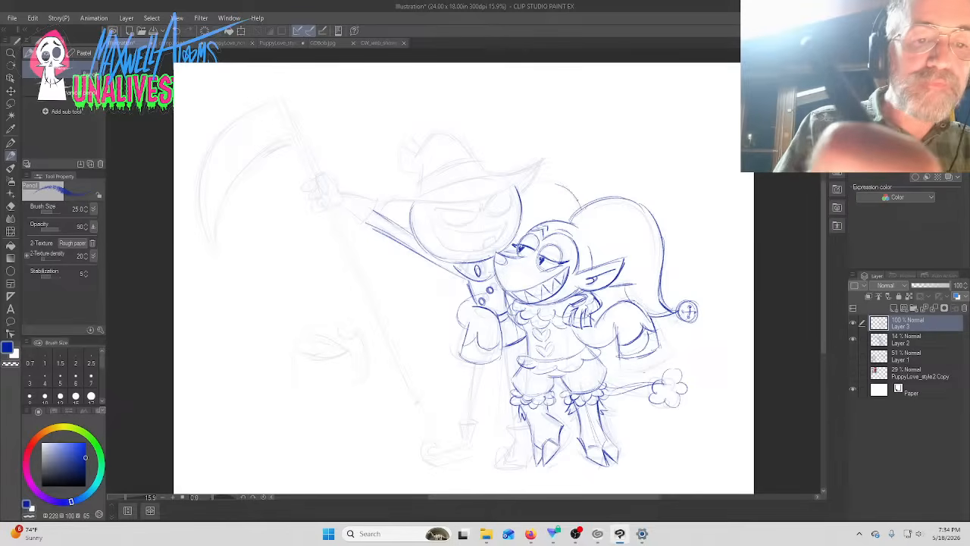
# Draw the curved brim of the scarecrow's hat and the pumpkin face's slanted eyes and wide carved grin beneath it
pyautogui.moveTo(535, 182)
pyautogui.mouseDown()
pyautogui.moveTo(578, 202)
pyautogui.moveTo(545, 158)
pyautogui.moveTo(543, 171)
pyautogui.moveTo(511, 188)
pyautogui.moveTo(429, 201)
pyautogui.mouseUp()
pyautogui.moveTo(495, 195)
pyautogui.mouseDown()
pyautogui.moveTo(380, 212)
pyautogui.moveTo(479, 230)
pyautogui.moveTo(507, 221)
pyautogui.moveTo(500, 238)
pyautogui.moveTo(455, 250)
pyautogui.moveTo(428, 218)
pyautogui.moveTo(486, 242)
pyautogui.moveTo(433, 209)
pyautogui.mouseUp()
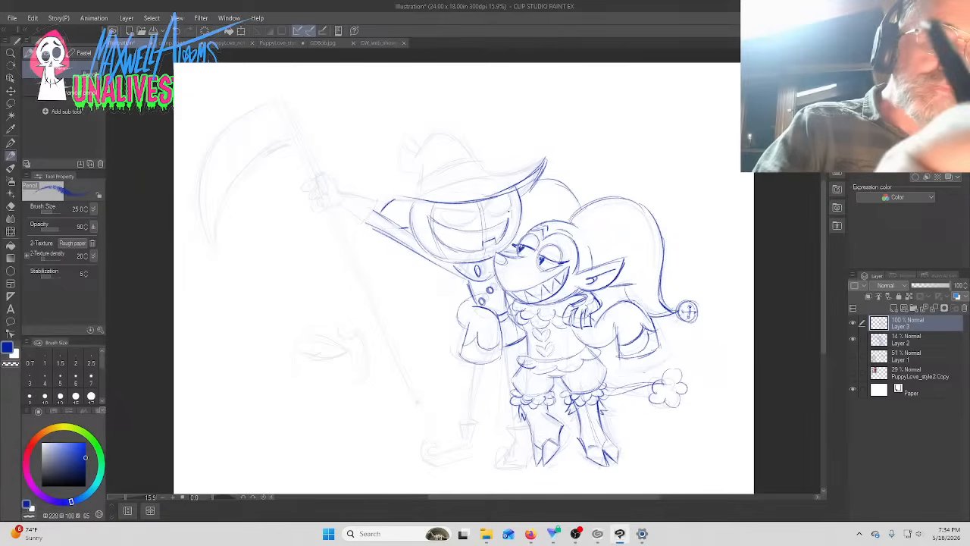
pyautogui.moveTo(511, 241); pyautogui.dragTo(514, 198)
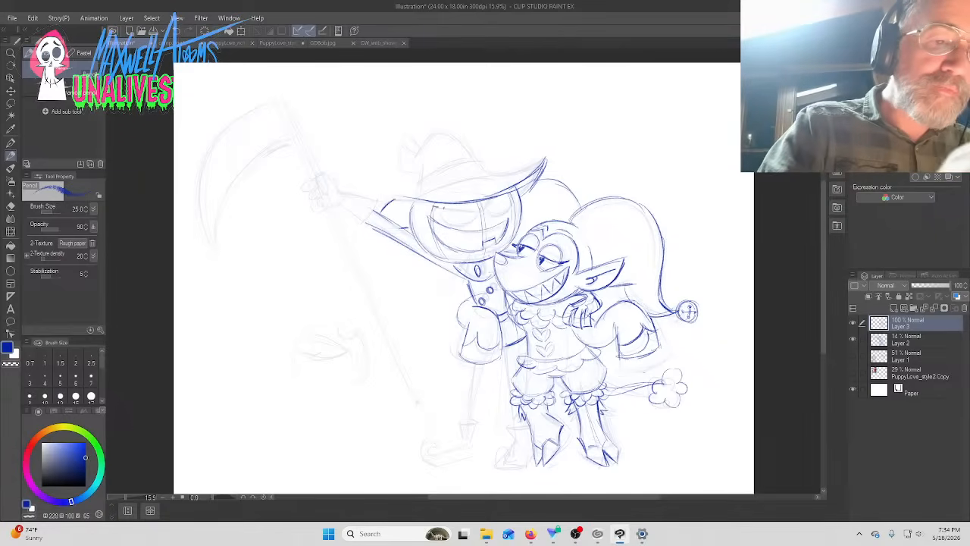
pyautogui.moveTo(436, 208)
pyautogui.mouseDown()
pyautogui.moveTo(481, 211)
pyautogui.moveTo(467, 222)
pyautogui.moveTo(438, 212)
pyautogui.moveTo(497, 197)
pyautogui.moveTo(506, 212)
pyautogui.mouseUp()
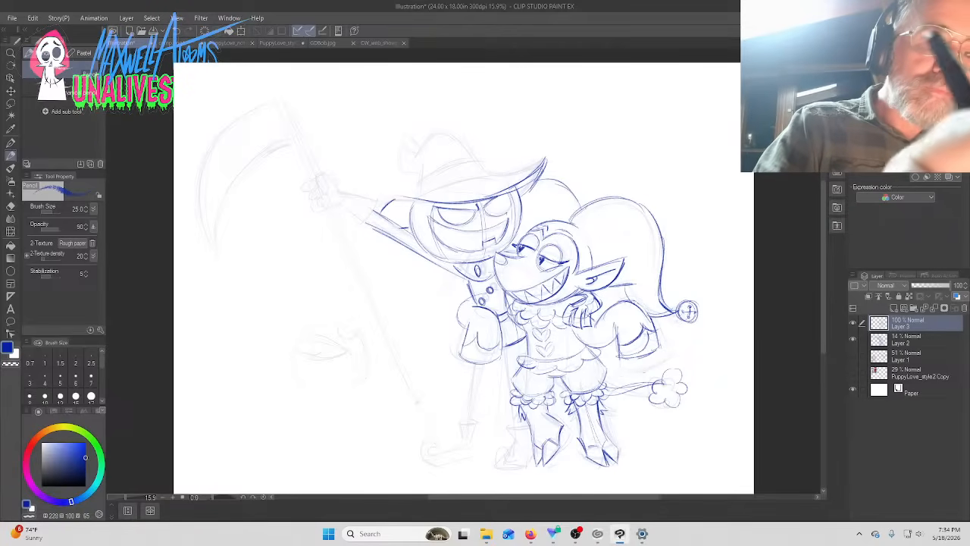
# Read the latest messages in the live chat window and return to the drawing
pyautogui.click(575, 533)
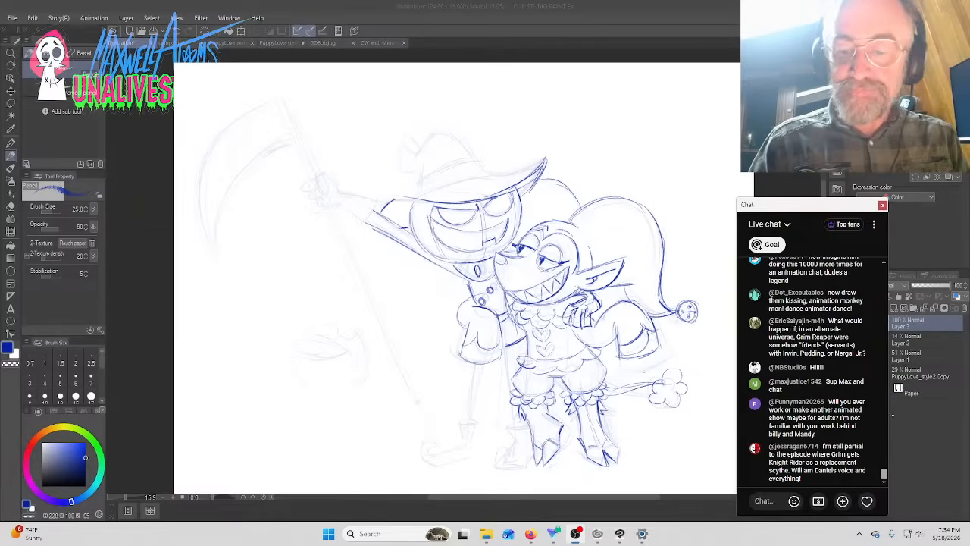
pyautogui.scroll(1, 887, 469)
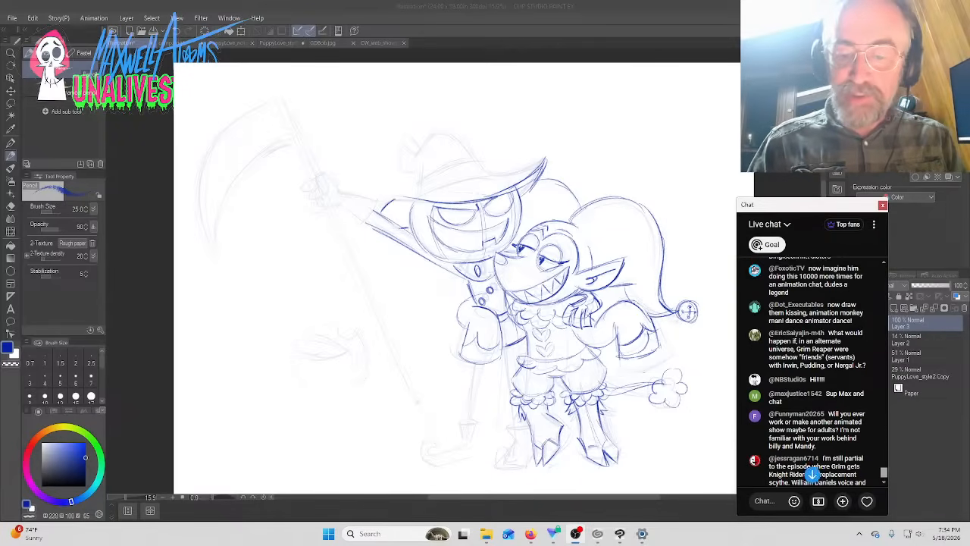
pyautogui.scroll(-1, 887, 468)
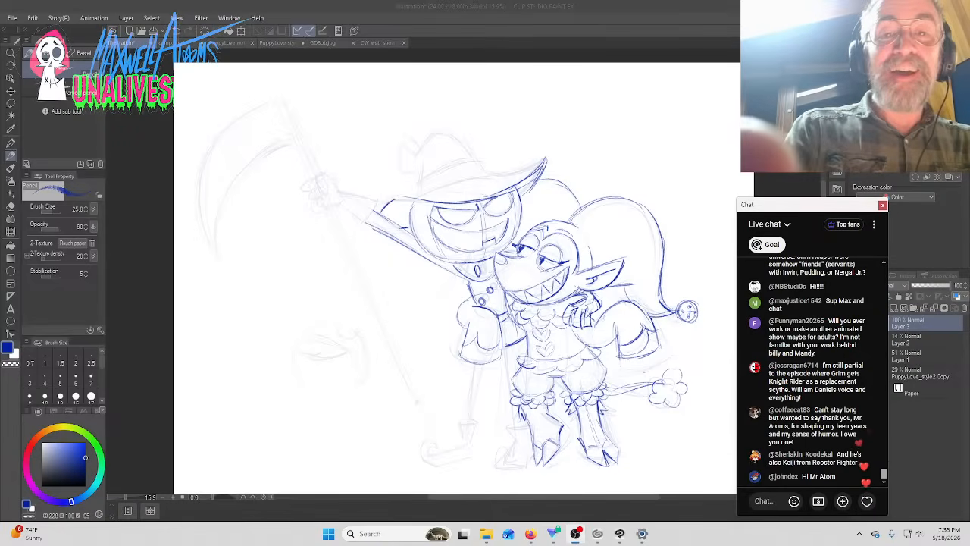
pyautogui.click(722, 35)
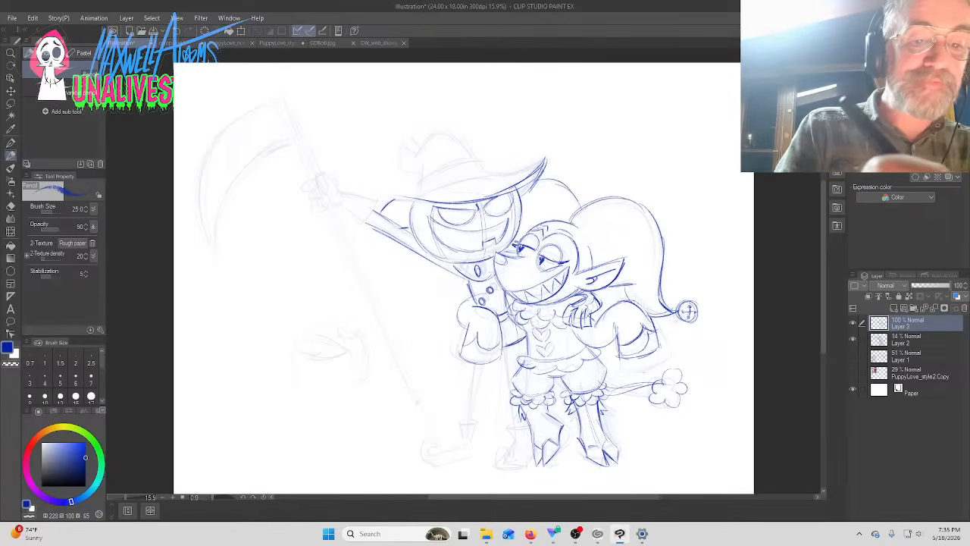
# Draw the scarecrow's hat crown with its bent tip, the upper brim edge and the hat band
pyautogui.moveTo(544, 161)
pyautogui.mouseDown()
pyautogui.moveTo(493, 167)
pyautogui.moveTo(440, 134)
pyautogui.moveTo(409, 161)
pyautogui.moveTo(400, 141)
pyautogui.moveTo(401, 166)
pyautogui.moveTo(422, 174)
pyautogui.moveTo(415, 199)
pyautogui.mouseUp()
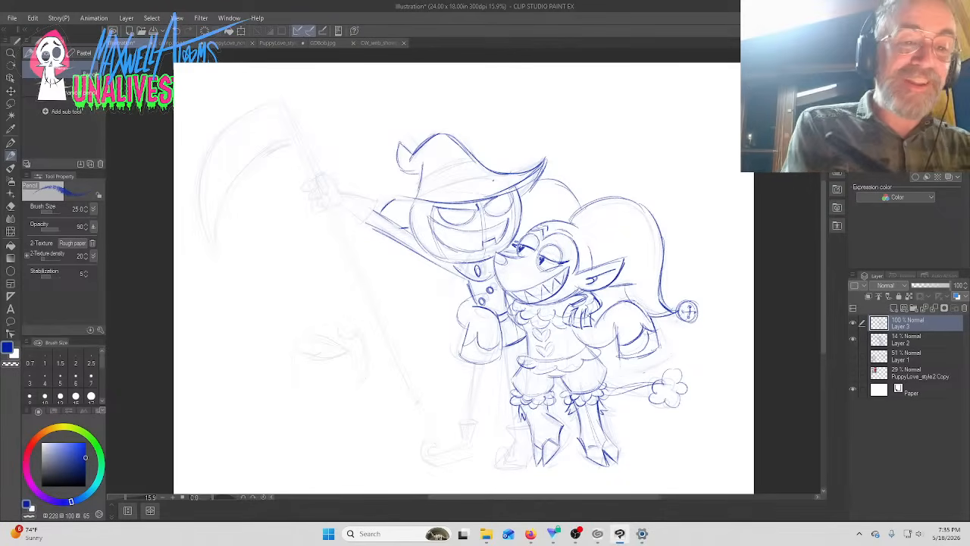
pyautogui.moveTo(502, 177); pyautogui.dragTo(427, 194)
pyautogui.moveTo(475, 159); pyautogui.dragTo(421, 178)
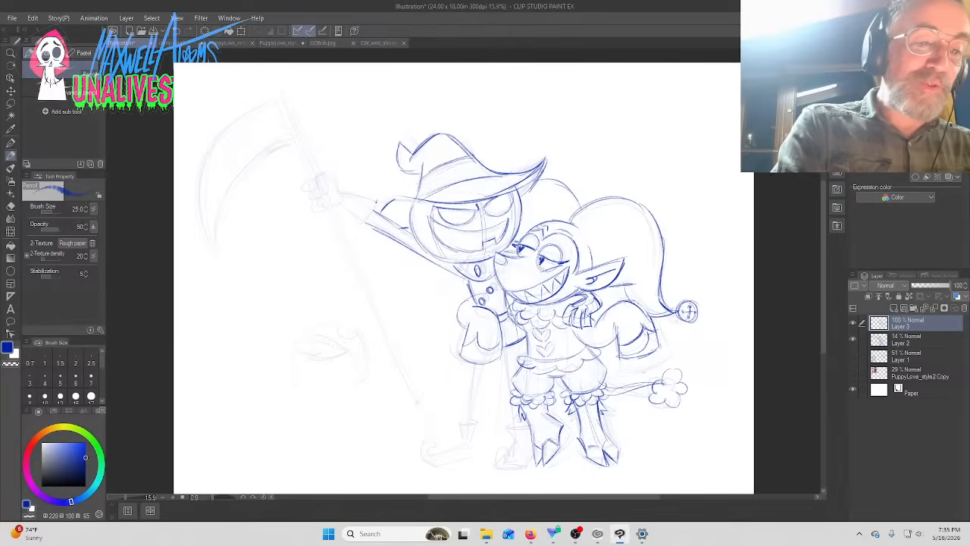
# Draw the scarecrow's raised cuff and gripping hand, and the scythe's long handle as two straight parallel lines through it
pyautogui.moveTo(376, 202)
pyautogui.mouseDown()
pyautogui.moveTo(359, 229)
pyautogui.moveTo(342, 202)
pyautogui.moveTo(349, 196)
pyautogui.moveTo(328, 175)
pyautogui.moveTo(313, 178)
pyautogui.moveTo(323, 197)
pyautogui.moveTo(299, 192)
pyautogui.moveTo(299, 182)
pyautogui.mouseUp()
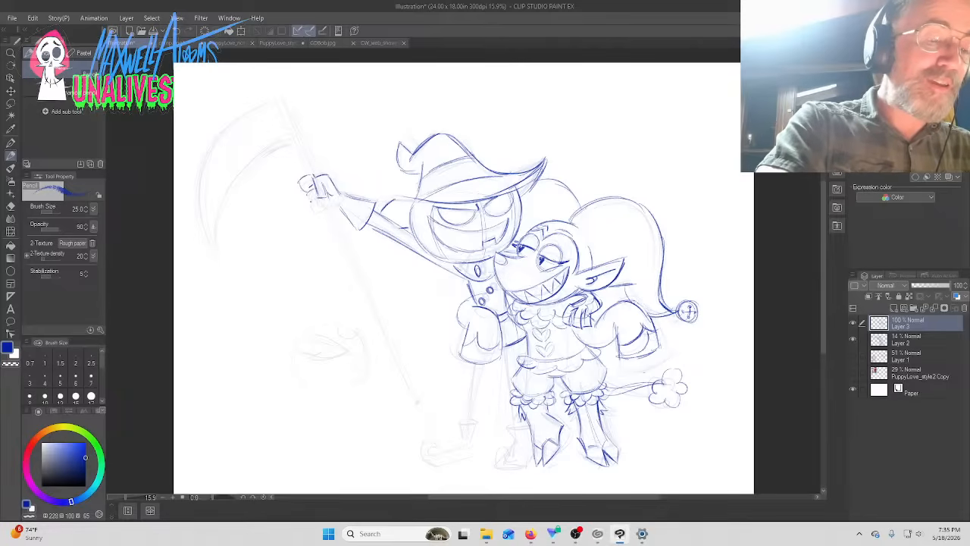
pyautogui.moveTo(323, 196)
pyautogui.mouseDown()
pyautogui.moveTo(310, 212)
pyautogui.moveTo(340, 202)
pyautogui.moveTo(417, 393)
pyautogui.mouseUp()
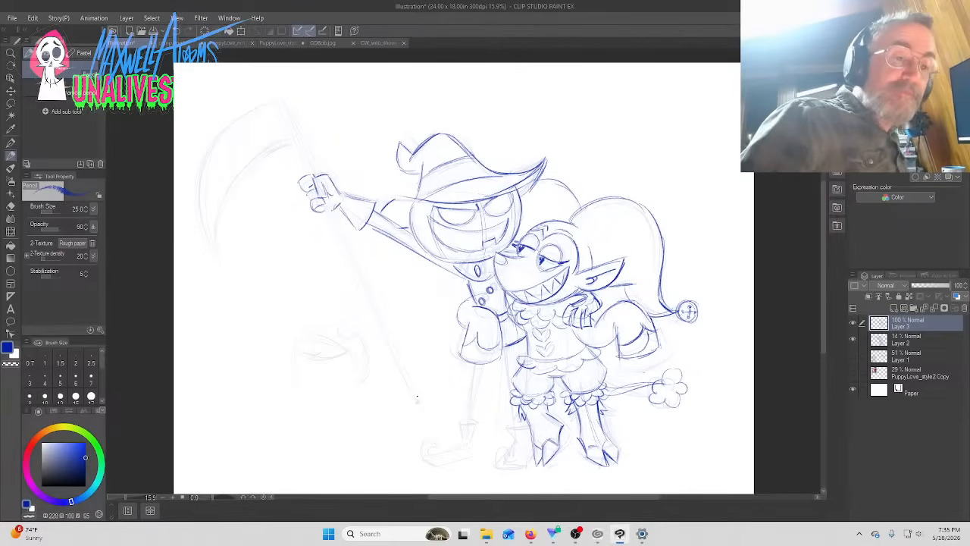
pyautogui.click(417, 396)
pyautogui.keyDown('shift'); pyautogui.click(284, 89); pyautogui.keyUp('shift')
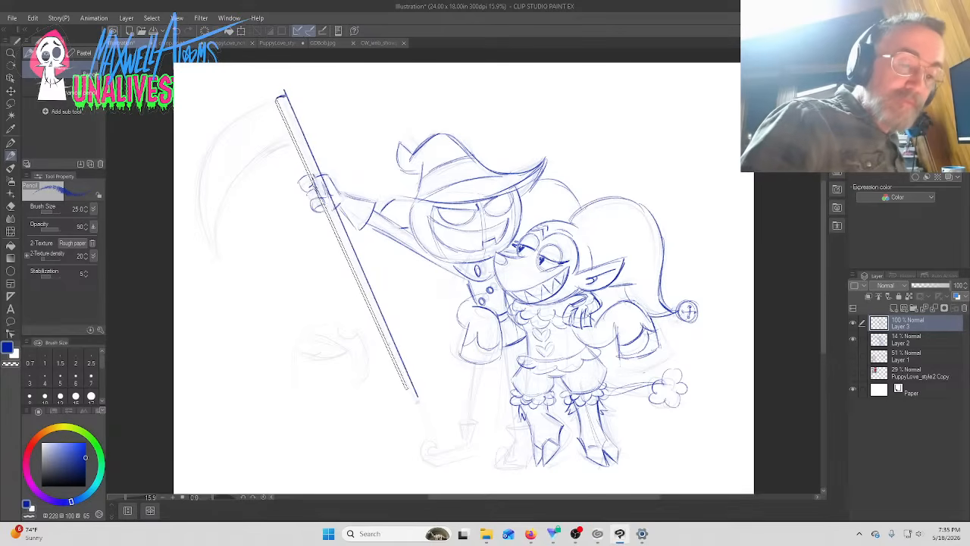
pyautogui.keyDown('shift'); pyautogui.click(413, 397); pyautogui.keyUp('shift')
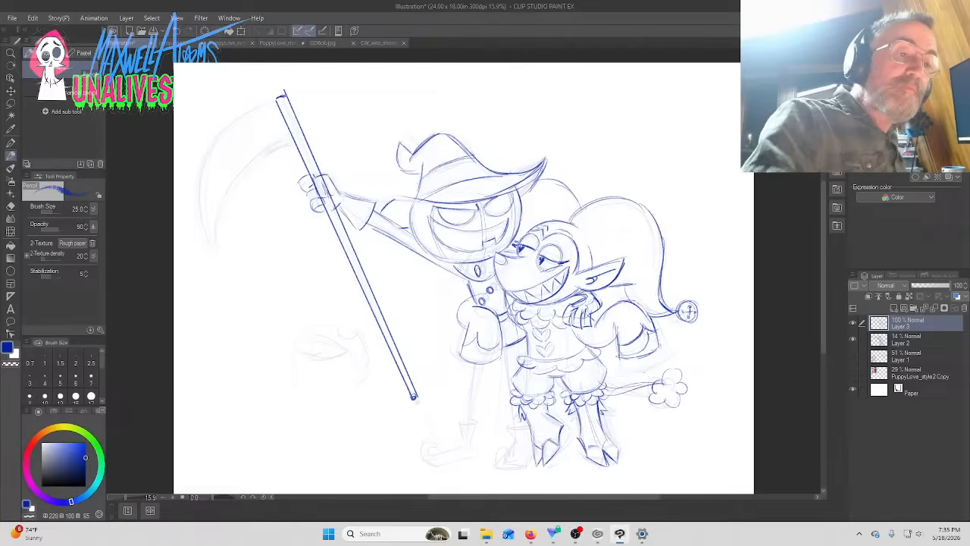
# Draw the curved scythe blade with its outer edge, doubled inner edge and slanted shine lines across it
pyautogui.moveTo(280, 99)
pyautogui.mouseDown()
pyautogui.moveTo(227, 132)
pyautogui.moveTo(200, 194)
pyautogui.moveTo(203, 248)
pyautogui.mouseUp()
pyautogui.moveTo(234, 182); pyautogui.dragTo(215, 264)
pyautogui.moveTo(258, 150); pyautogui.dragTo(214, 238)
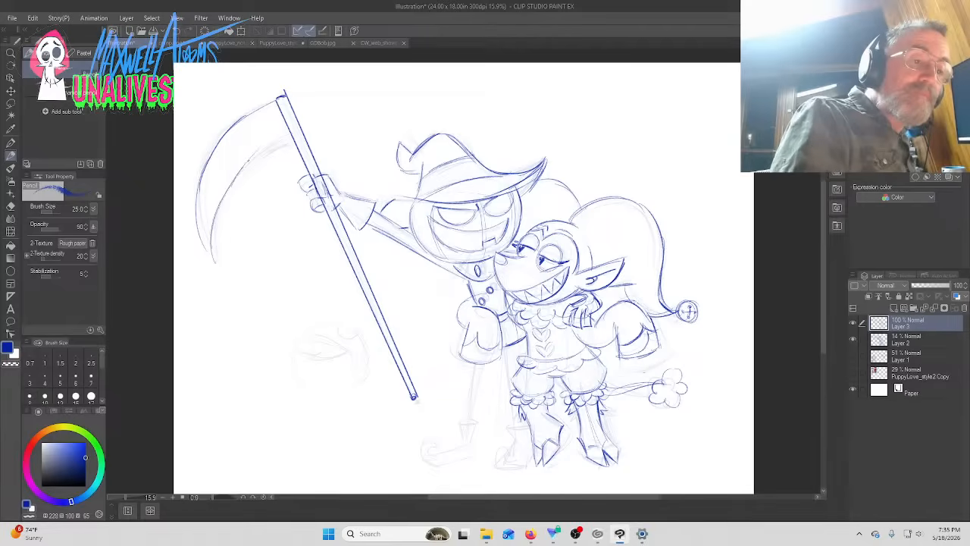
pyautogui.moveTo(289, 132); pyautogui.dragTo(244, 166)
pyautogui.moveTo(292, 141); pyautogui.dragTo(226, 200)
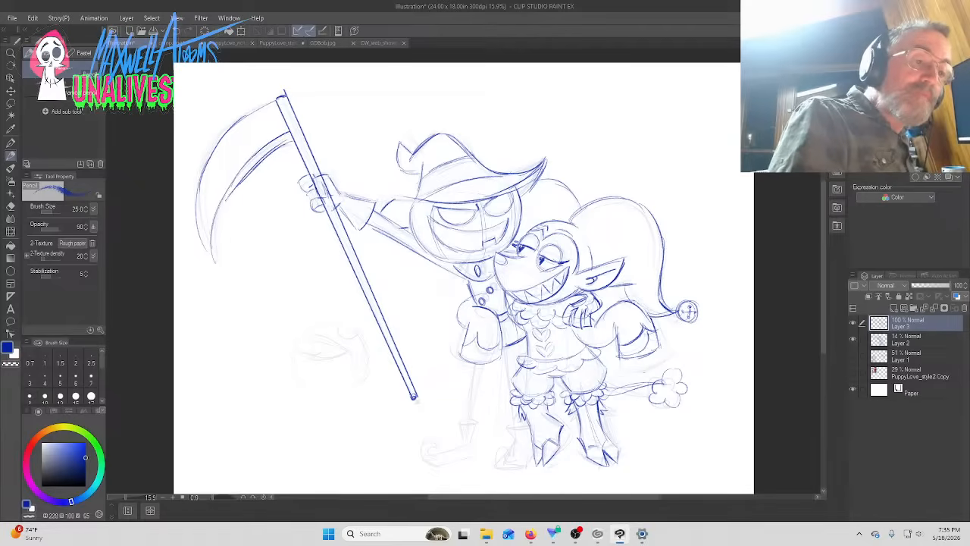
pyautogui.moveTo(250, 170); pyautogui.dragTo(212, 248)
pyautogui.moveTo(246, 115)
pyautogui.mouseDown()
pyautogui.moveTo(251, 162)
pyautogui.moveTo(227, 184)
pyautogui.mouseUp()
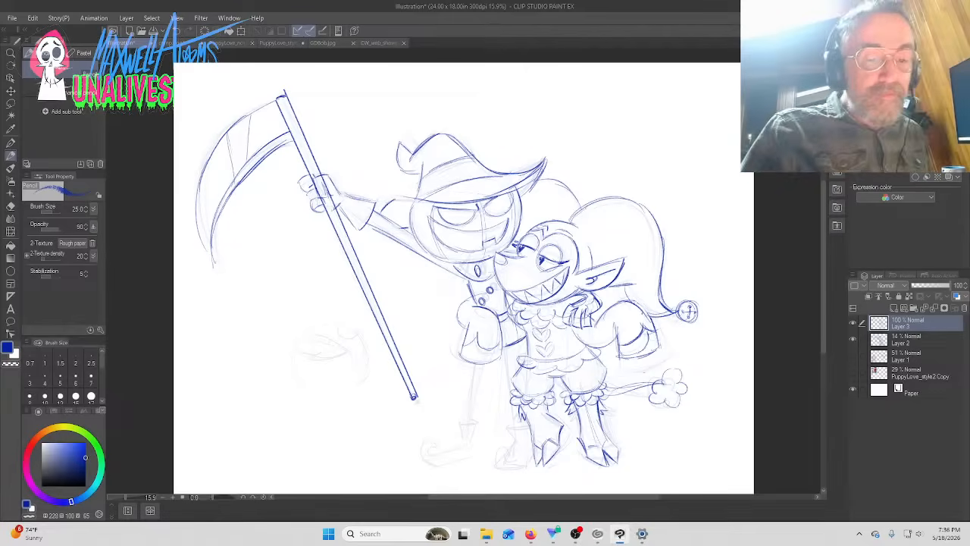
# Draw the scarecrow's two thin legs below the shorts, ending in cuffed boots with curled toes
pyautogui.moveTo(472, 362)
pyautogui.mouseDown()
pyautogui.moveTo(451, 424)
pyautogui.moveTo(460, 417)
pyautogui.moveTo(461, 425)
pyautogui.moveTo(449, 420)
pyautogui.mouseUp()
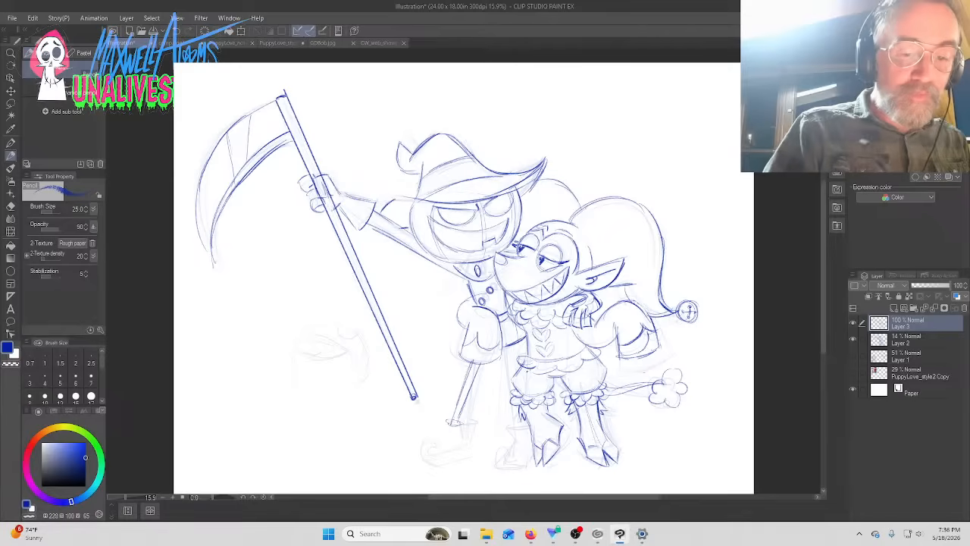
pyautogui.moveTo(511, 353); pyautogui.dragTo(530, 417)
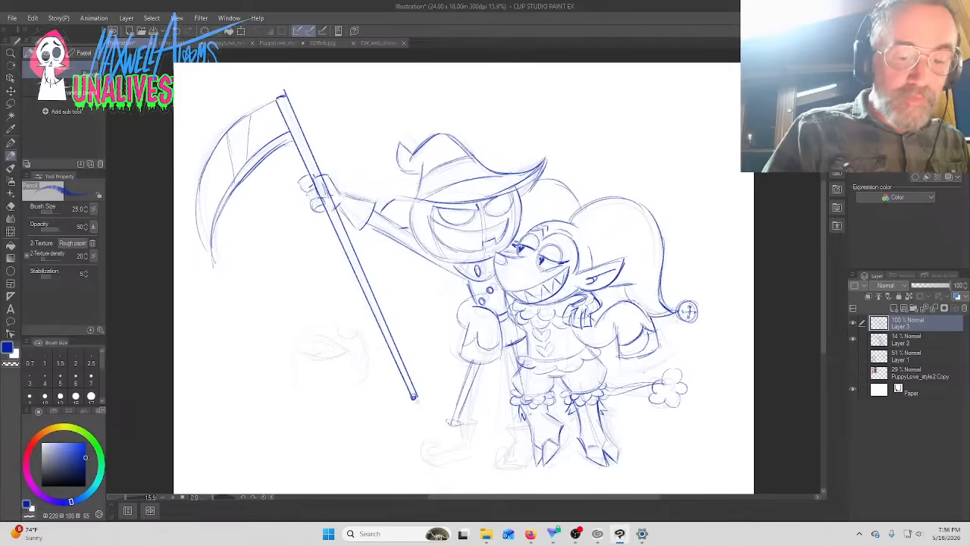
pyautogui.moveTo(509, 344); pyautogui.dragTo(516, 371)
pyautogui.moveTo(513, 367)
pyautogui.mouseDown()
pyautogui.moveTo(530, 429)
pyautogui.moveTo(523, 442)
pyautogui.mouseUp()
pyautogui.moveTo(529, 428)
pyautogui.mouseDown()
pyautogui.moveTo(526, 444)
pyautogui.moveTo(501, 451)
pyautogui.moveTo(532, 467)
pyautogui.moveTo(495, 465)
pyautogui.moveTo(502, 457)
pyautogui.mouseUp()
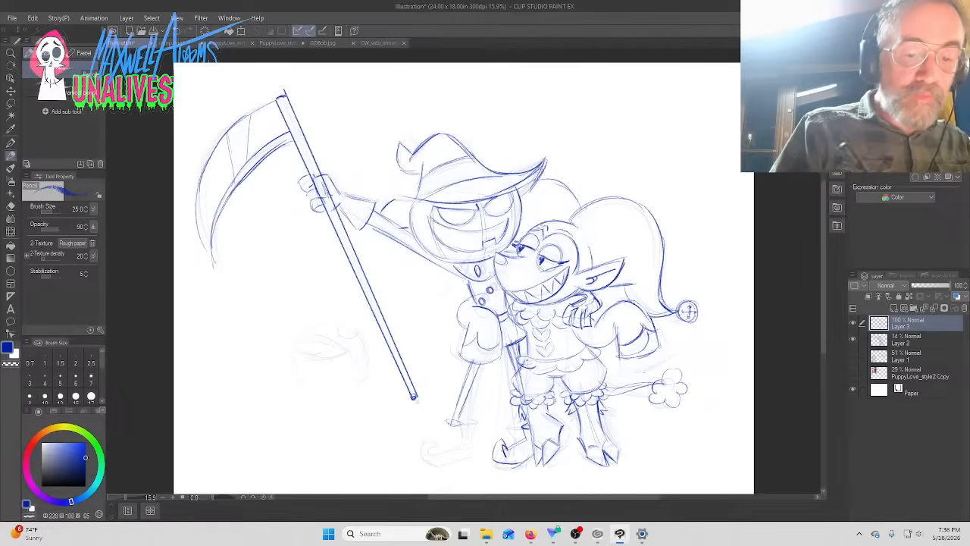
pyautogui.moveTo(465, 424)
pyautogui.mouseDown()
pyautogui.moveTo(440, 441)
pyautogui.moveTo(404, 448)
pyautogui.moveTo(407, 458)
pyautogui.moveTo(453, 441)
pyautogui.moveTo(457, 448)
pyautogui.moveTo(413, 460)
pyautogui.moveTo(400, 443)
pyautogui.moveTo(411, 446)
pyautogui.moveTo(467, 422)
pyautogui.mouseUp()
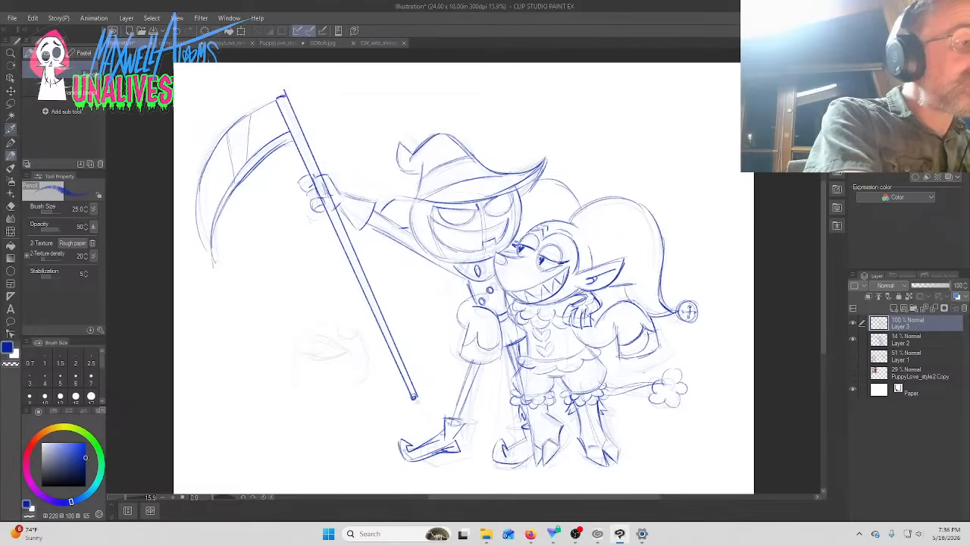
# Erase Puppy Love's pupils with the kneaded eraser and redraw them in pencil, glancing toward the scarecrow
pyautogui.click(11, 206)
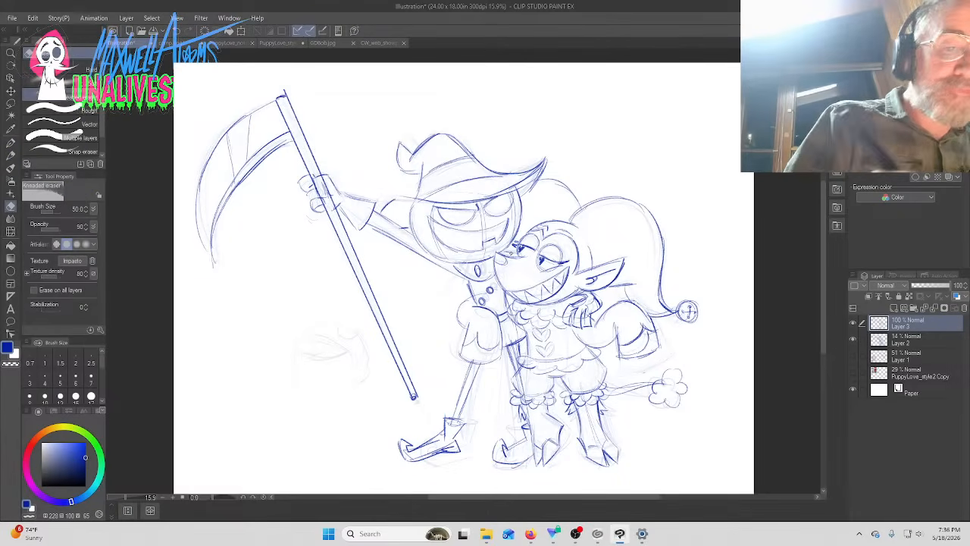
pyautogui.moveTo(542, 263); pyautogui.dragTo(522, 248)
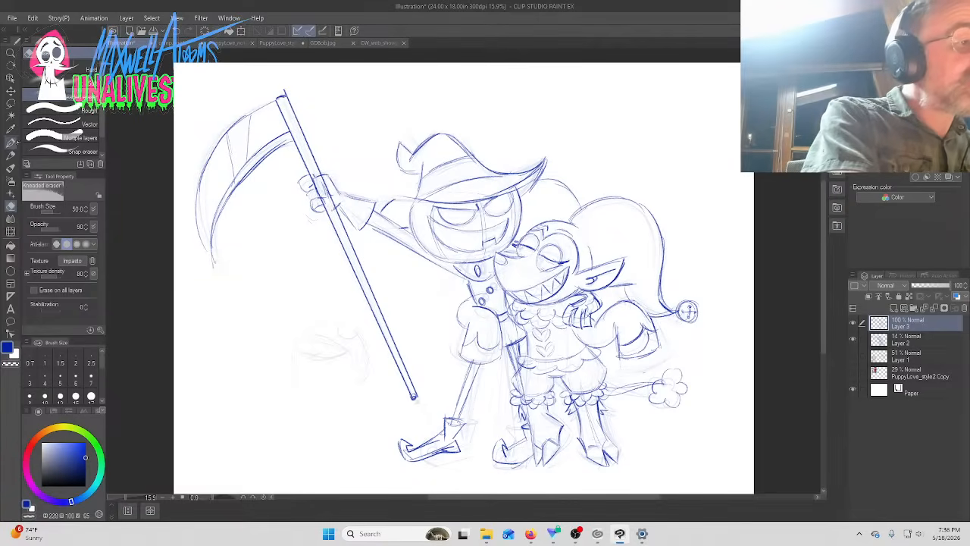
pyautogui.press('p')
pyautogui.press('p')
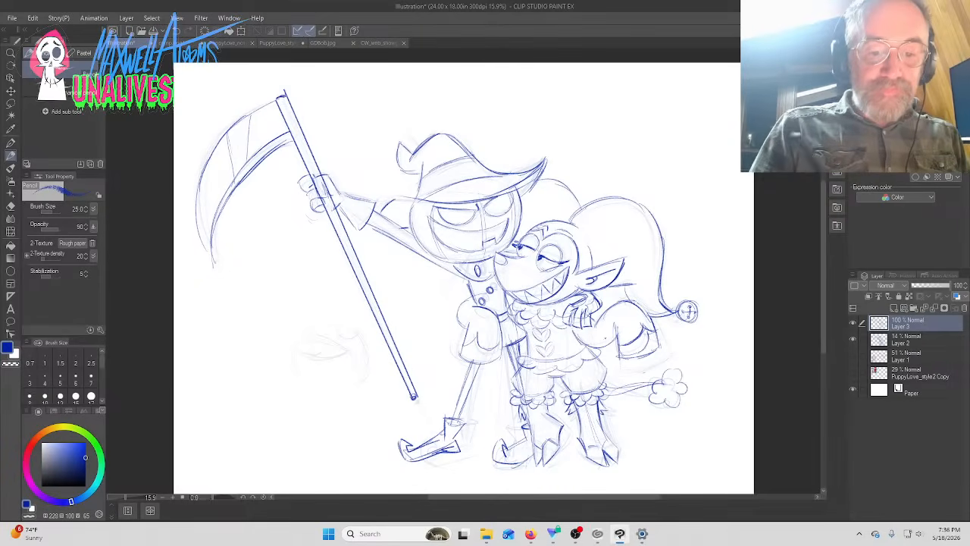
# Lower Layer 3's opacity to 38% and add a new vector layer above it with Color expression and Normal blending
pyautogui.moveTo(952, 286); pyautogui.dragTo(927, 286)
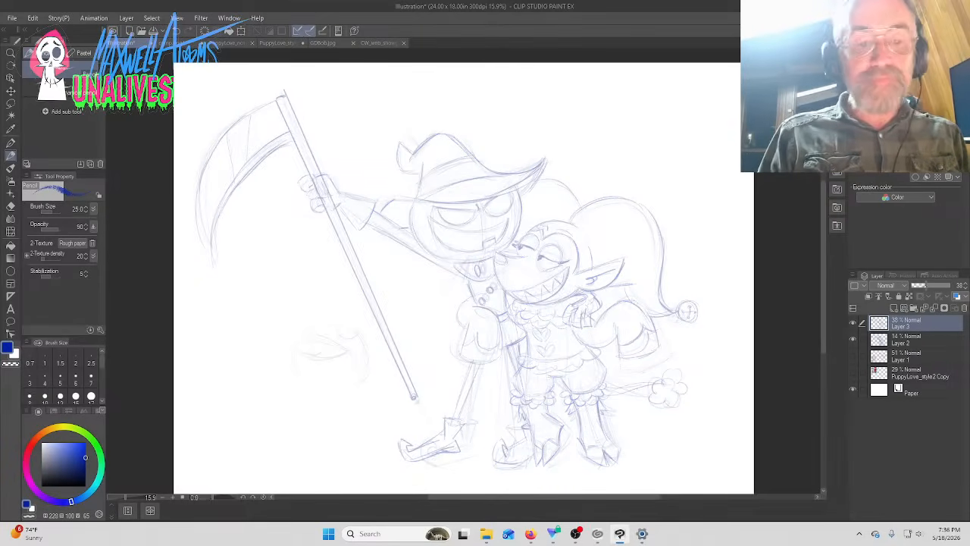
pyautogui.click(576, 534)
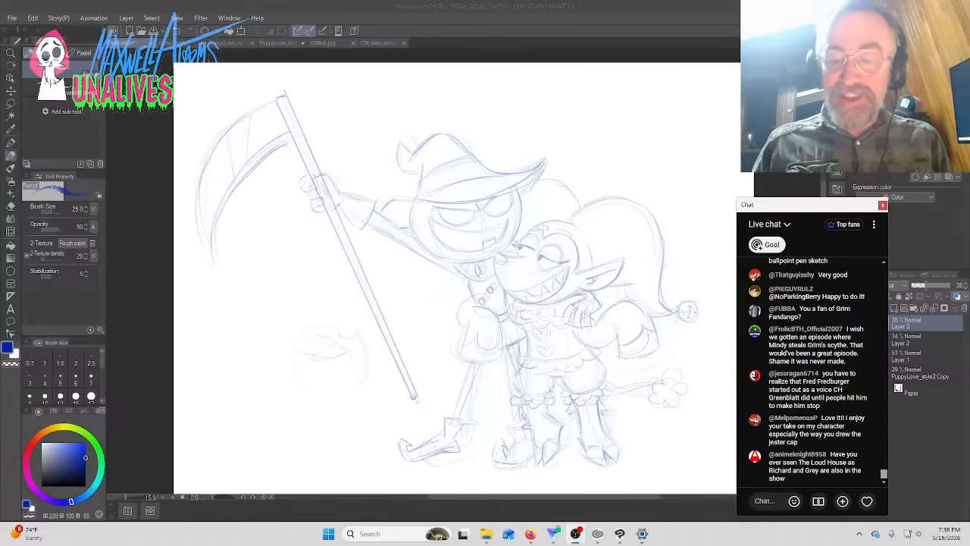
pyautogui.click(938, 325)
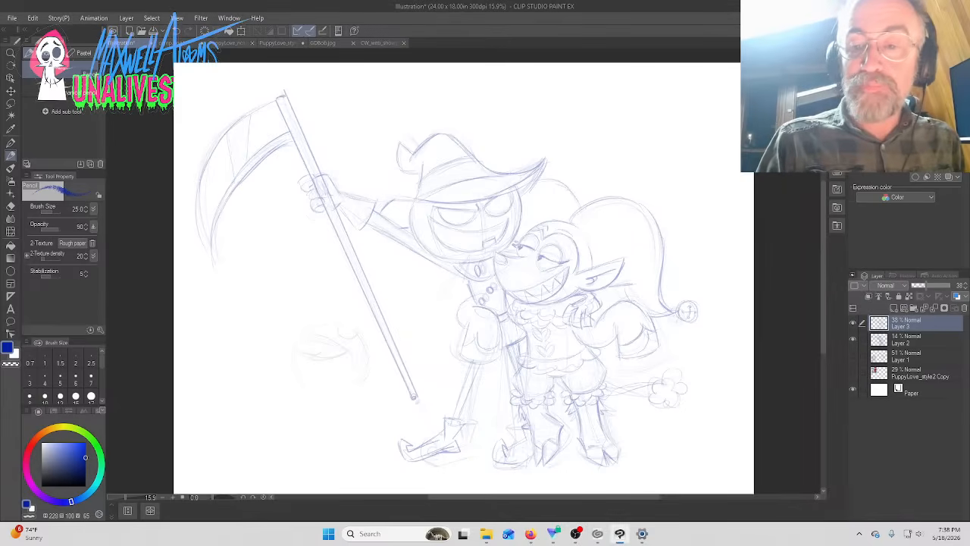
pyautogui.click(853, 274)
pyautogui.moveTo(789, 158)
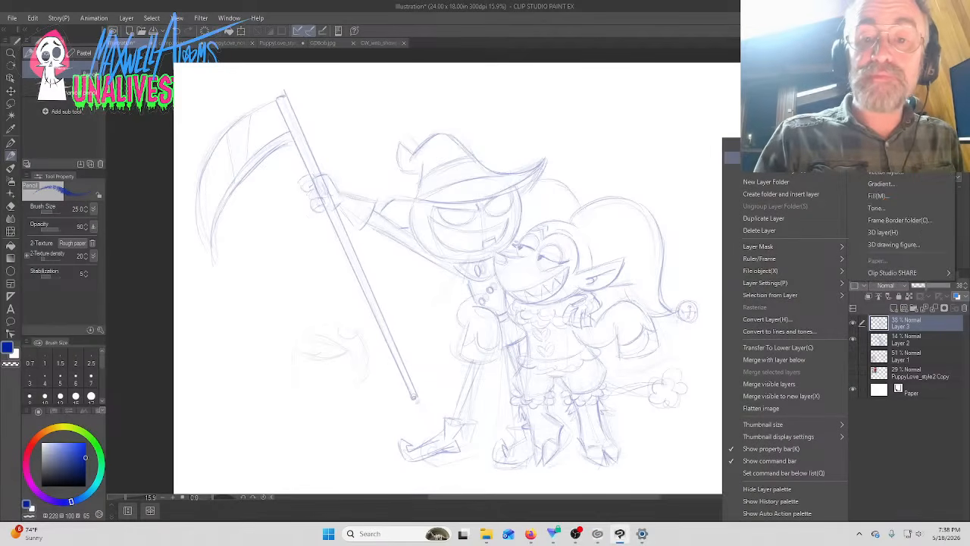
pyautogui.click(891, 161)
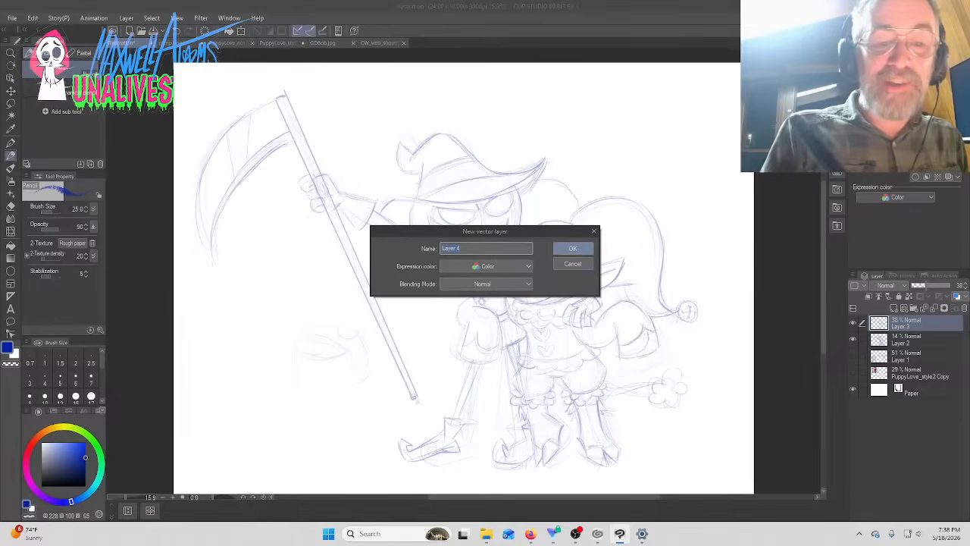
pyautogui.click(572, 247)
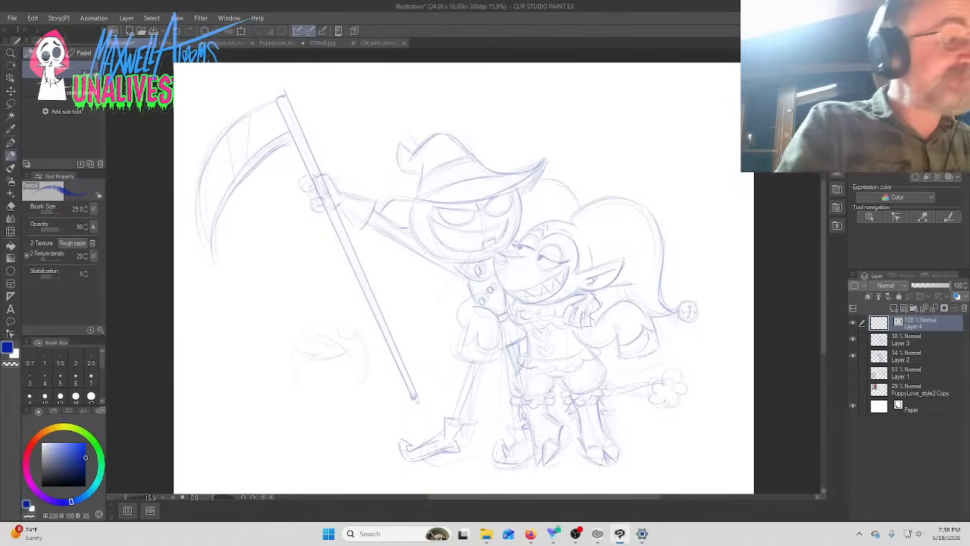
# Set the drawing color to black and the G-pen to brush size 30, undoing a wavy test stroke
pyautogui.moveTo(70, 459); pyautogui.dragTo(41, 485)
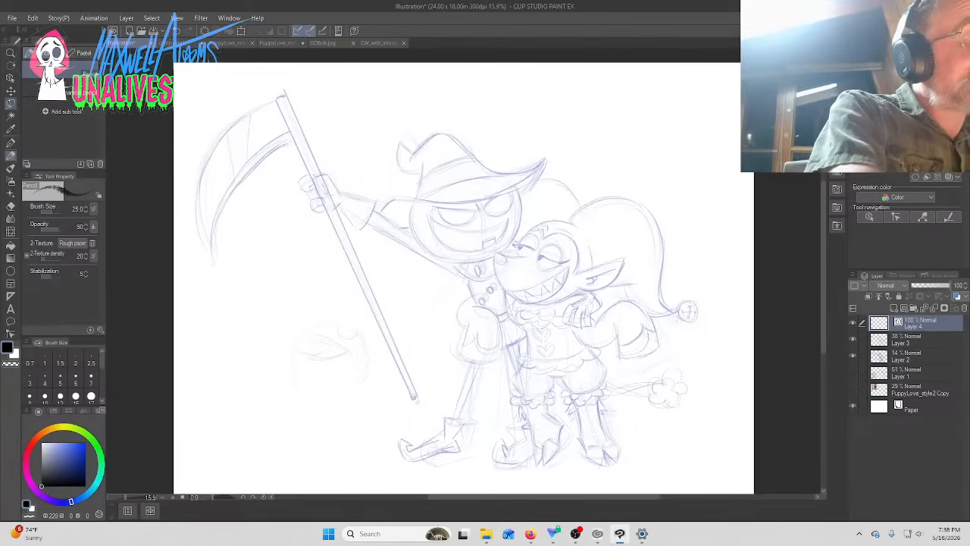
pyautogui.click(11, 141)
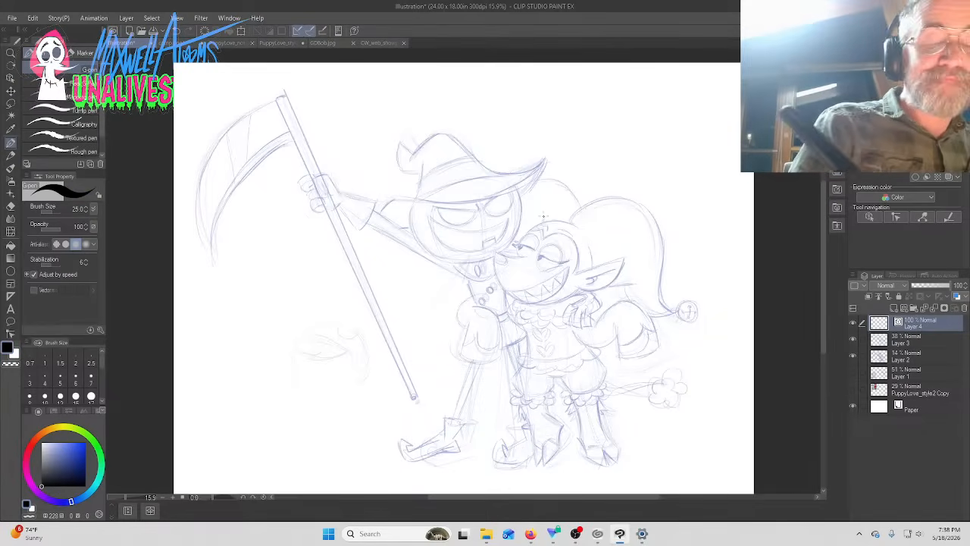
pyautogui.moveTo(231, 304); pyautogui.dragTo(368, 389)
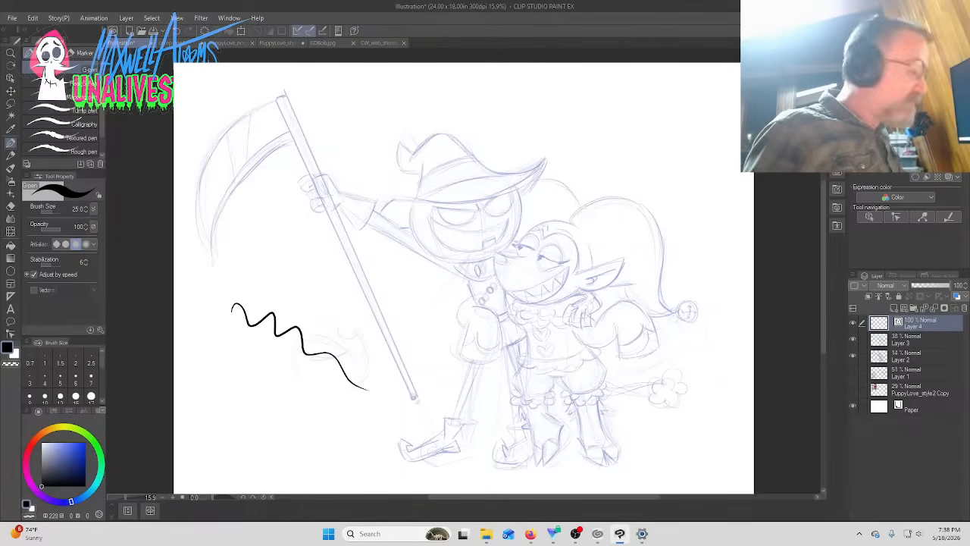
pyautogui.hotkey('ctrl', 'z')
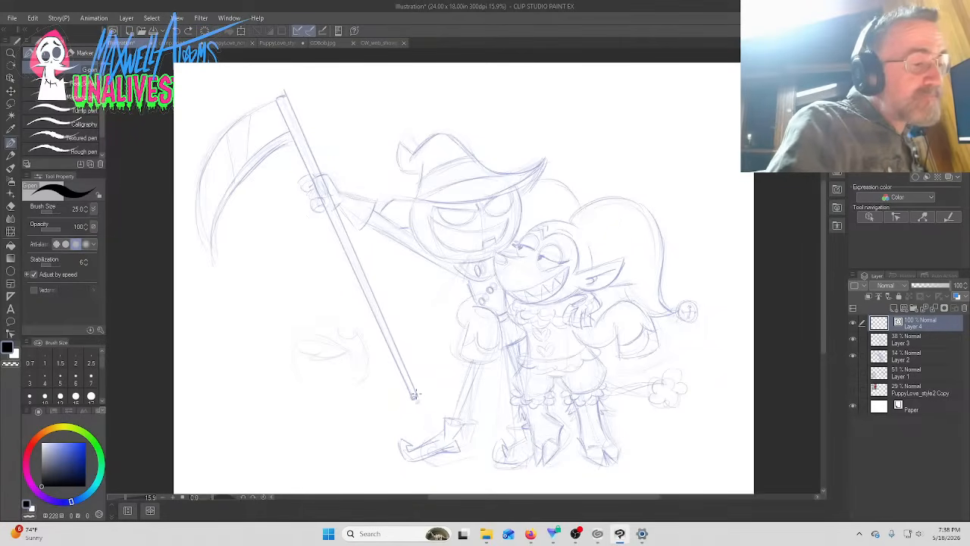
pyautogui.scroll(-2, 103, 360)
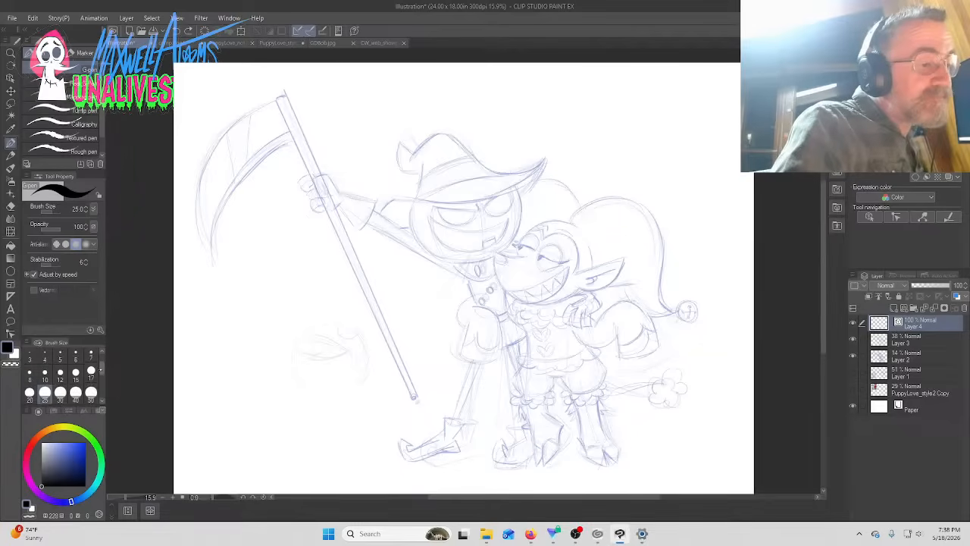
pyautogui.scroll(-1, 61, 371)
pyautogui.click(60, 376)
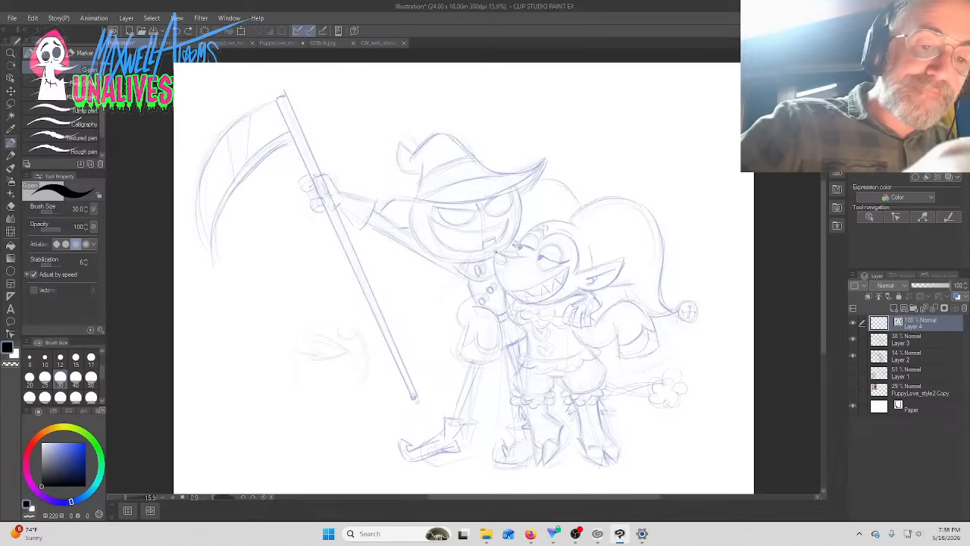
# Ink the top of Puppy Love's snout and the long curve of the jaw in black with the G-pen
pyautogui.moveTo(495, 252); pyautogui.dragTo(520, 256)
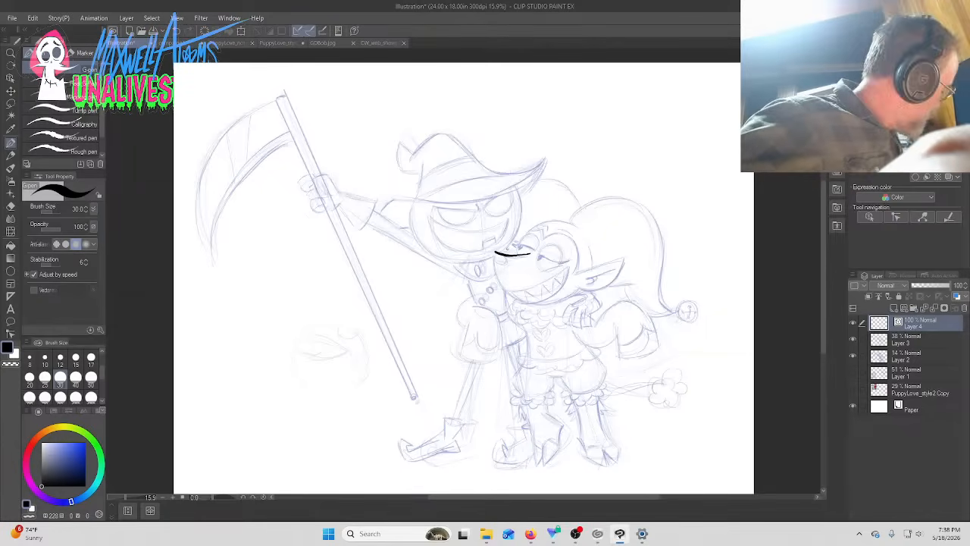
pyautogui.hotkey('ctrl', 'z')
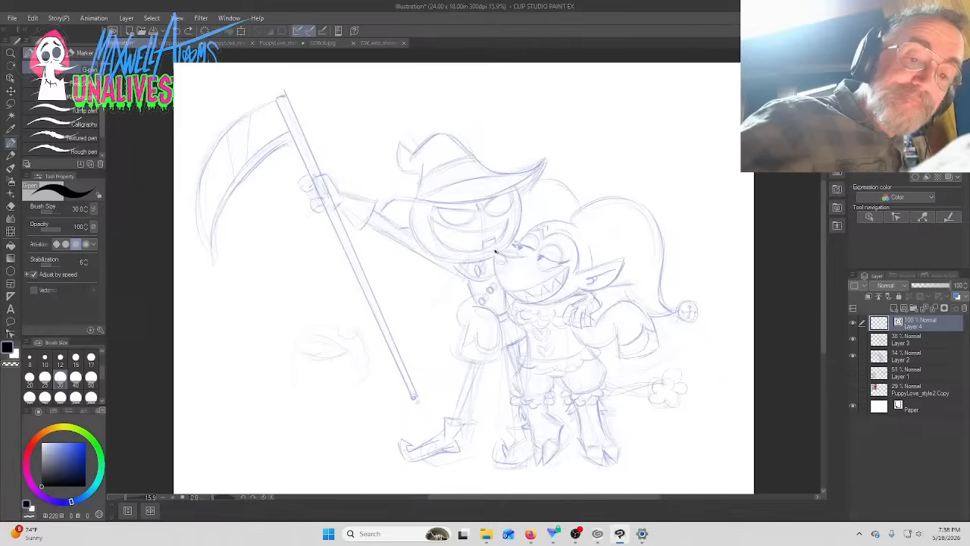
pyautogui.moveTo(495, 251); pyautogui.dragTo(529, 257)
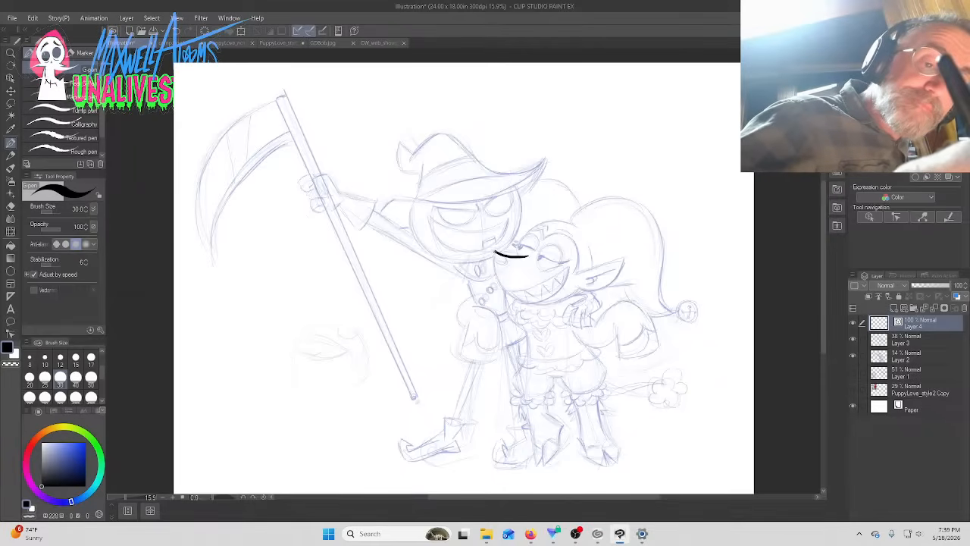
pyautogui.moveTo(494, 250)
pyautogui.mouseDown()
pyautogui.moveTo(495, 276)
pyautogui.moveTo(514, 299)
pyautogui.moveTo(544, 306)
pyautogui.moveTo(570, 296)
pyautogui.mouseUp()
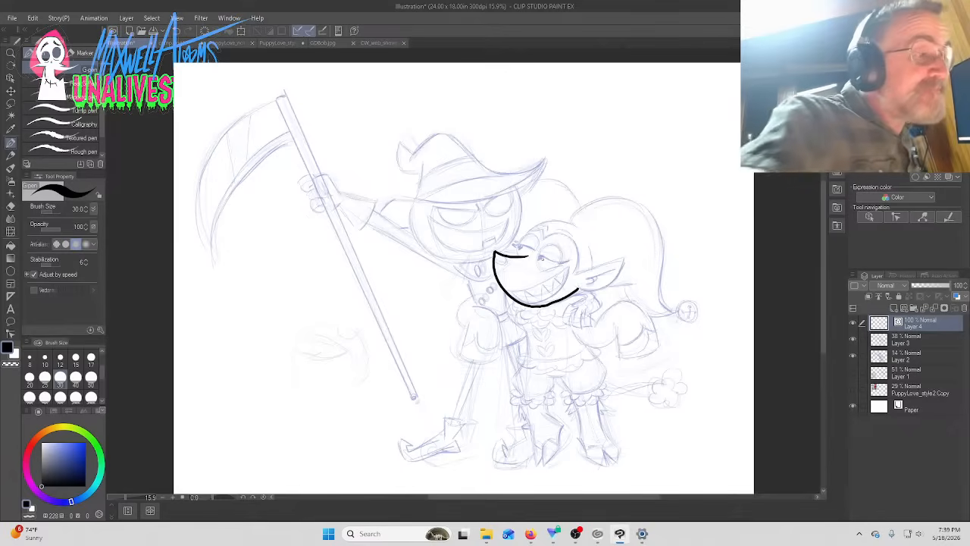
# Simplify the inked jaw line and adjust its control points to smooth the curve along the chin and snout
pyautogui.click(11, 334)
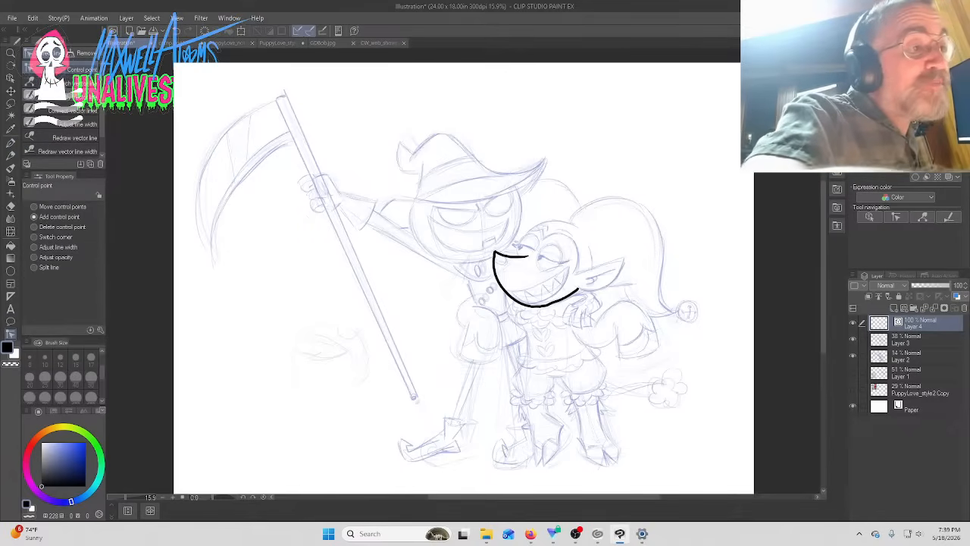
pyautogui.click(61, 97)
pyautogui.moveTo(548, 305)
pyautogui.mouseDown()
pyautogui.moveTo(573, 296)
pyautogui.moveTo(527, 307)
pyautogui.moveTo(494, 275)
pyautogui.moveTo(515, 253)
pyautogui.moveTo(491, 249)
pyautogui.moveTo(528, 303)
pyautogui.moveTo(579, 287)
pyautogui.moveTo(538, 305)
pyautogui.moveTo(499, 285)
pyautogui.mouseUp()
pyautogui.click(75, 69)
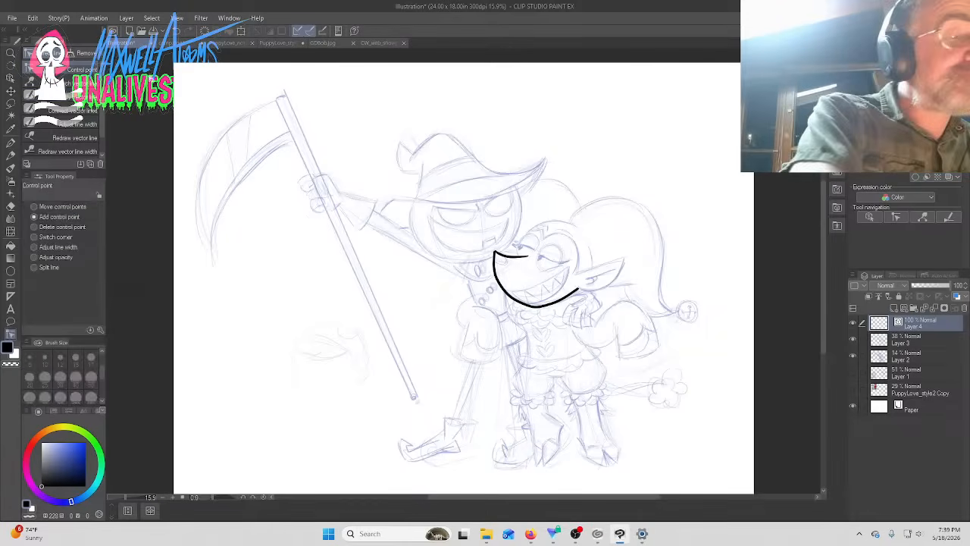
pyautogui.click(561, 302)
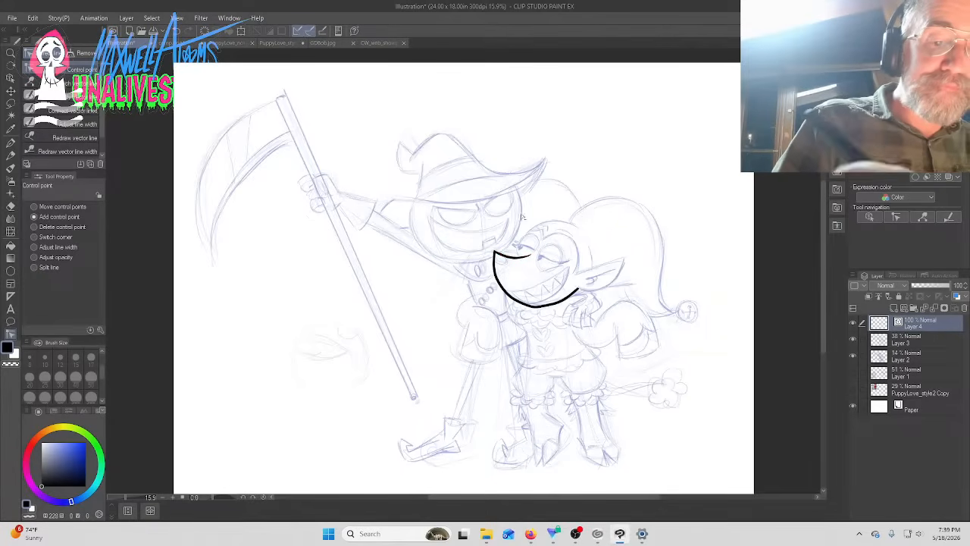
pyautogui.click(496, 267)
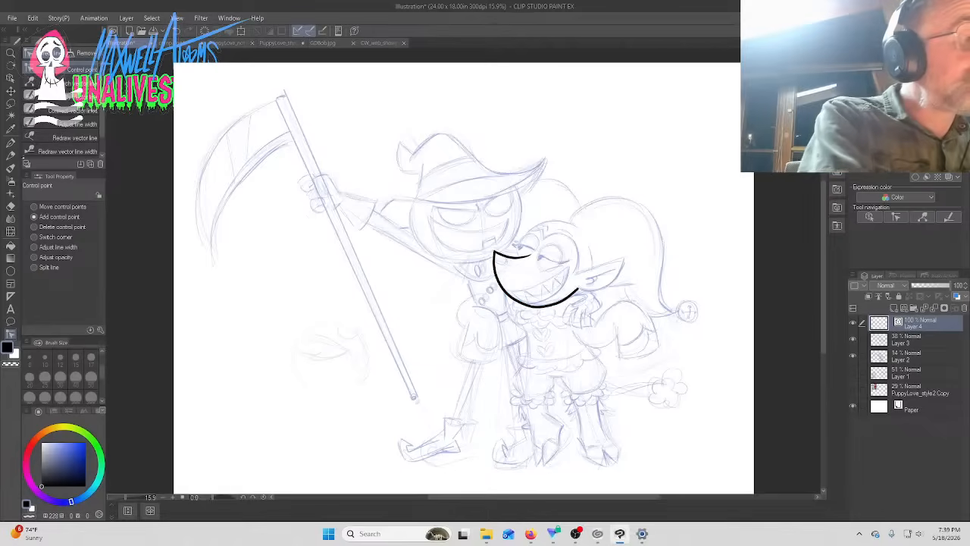
# Ink Puppy Love's pointed ear with its inner fold and the round outlines of both eyes with the G-pen
pyautogui.press('p')
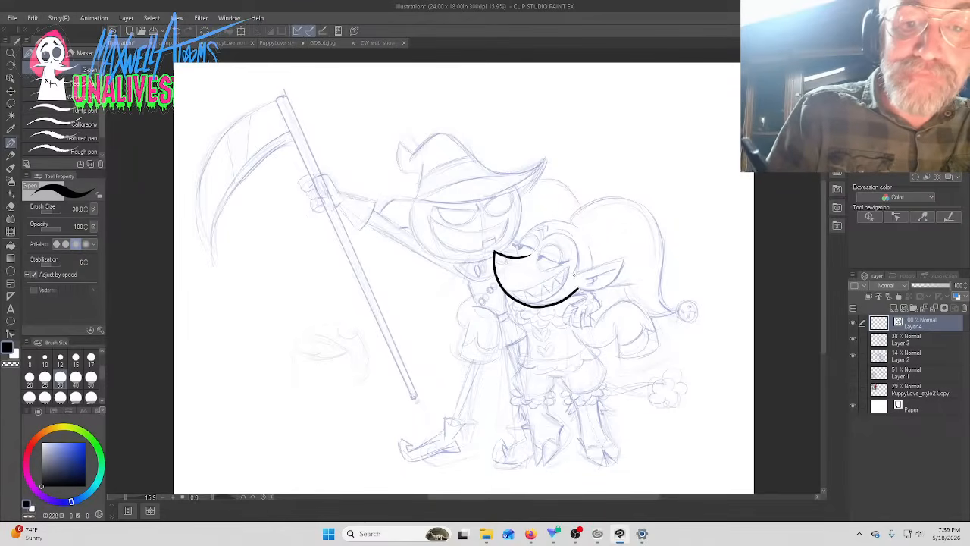
pyautogui.moveTo(573, 276)
pyautogui.mouseDown()
pyautogui.moveTo(627, 259)
pyautogui.moveTo(610, 285)
pyautogui.moveTo(587, 290)
pyautogui.moveTo(578, 274)
pyautogui.moveTo(615, 271)
pyautogui.moveTo(584, 285)
pyautogui.mouseUp()
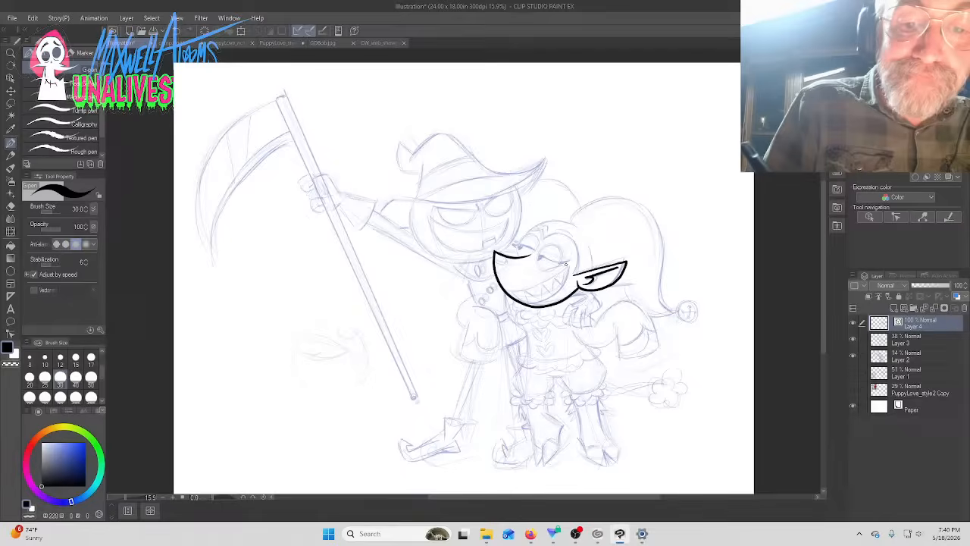
pyautogui.moveTo(565, 263)
pyautogui.mouseDown()
pyautogui.moveTo(541, 270)
pyautogui.moveTo(536, 260)
pyautogui.moveTo(550, 242)
pyautogui.moveTo(559, 247)
pyautogui.mouseUp()
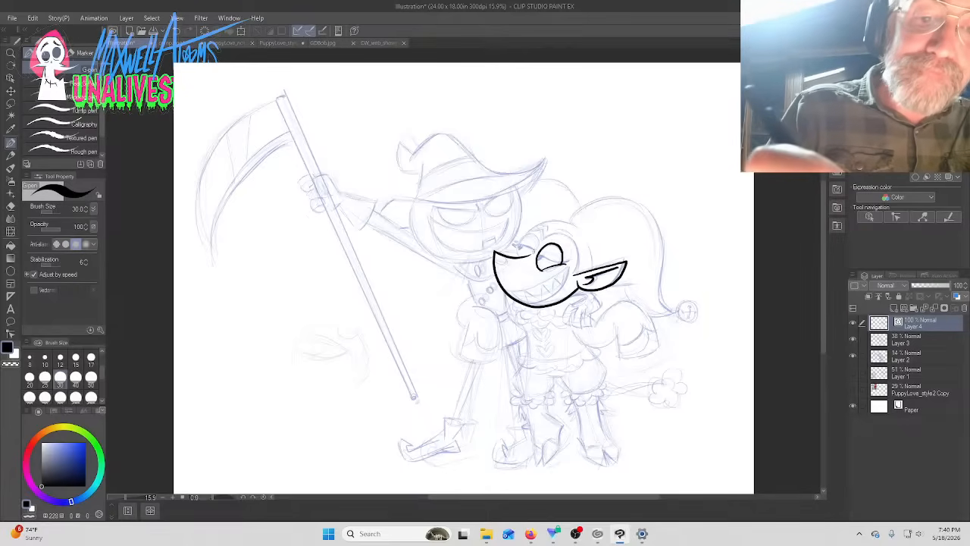
pyautogui.moveTo(534, 256)
pyautogui.mouseDown()
pyautogui.moveTo(538, 236)
pyautogui.moveTo(529, 234)
pyautogui.moveTo(516, 257)
pyautogui.mouseUp()
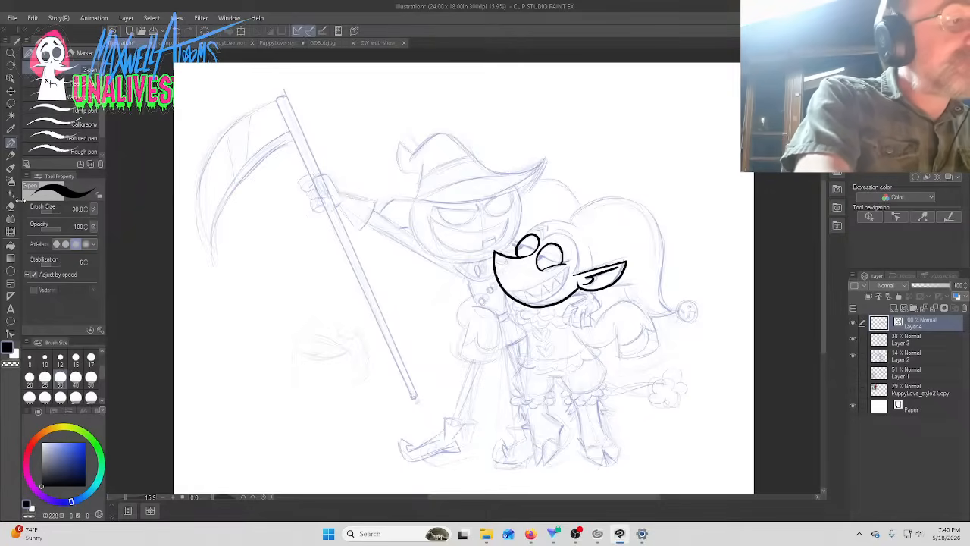
# Simplify the vector lines of both eye outlines and refine their shapes with the control points
pyautogui.press('y')
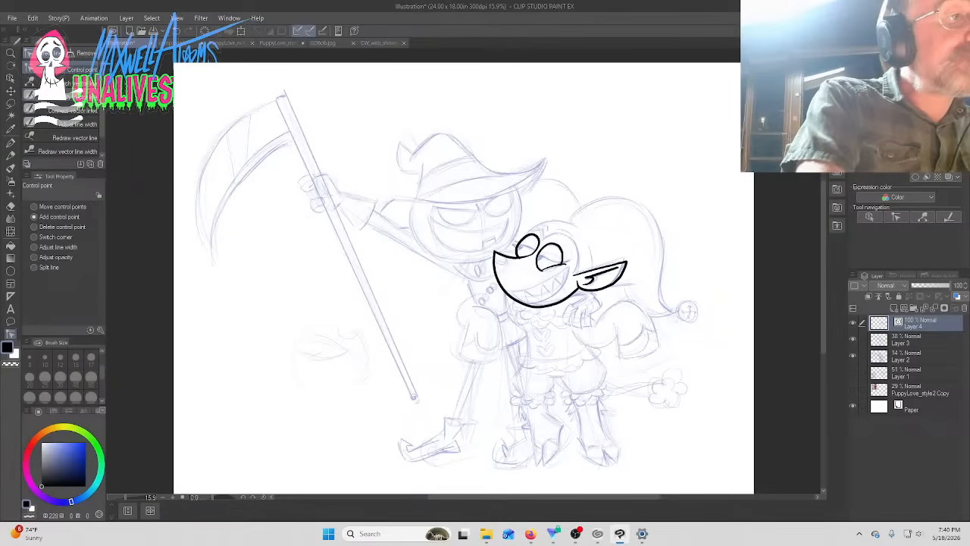
pyautogui.click(64, 95)
pyautogui.moveTo(541, 259)
pyautogui.mouseDown()
pyautogui.moveTo(548, 250)
pyautogui.moveTo(562, 256)
pyautogui.moveTo(526, 230)
pyautogui.moveTo(563, 258)
pyautogui.moveTo(569, 231)
pyautogui.mouseUp()
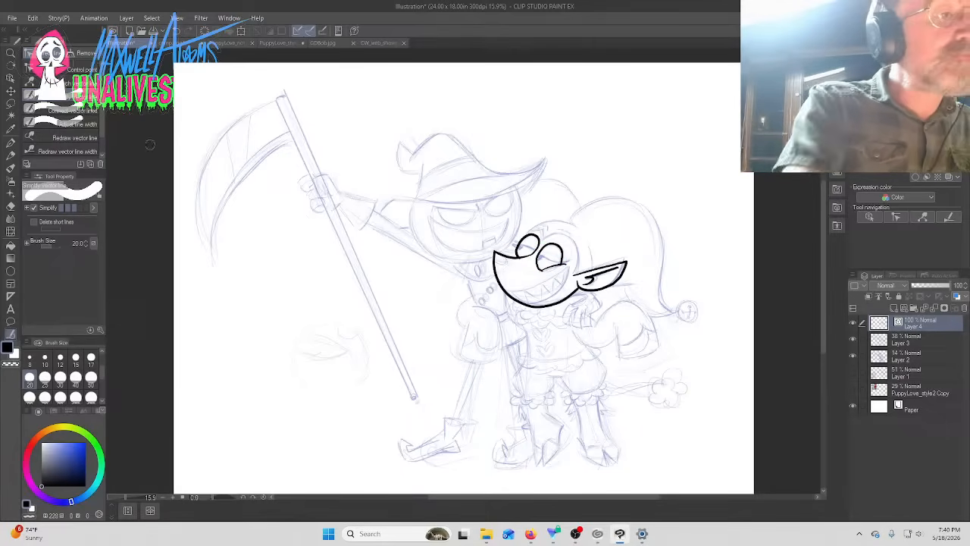
pyautogui.click(65, 69)
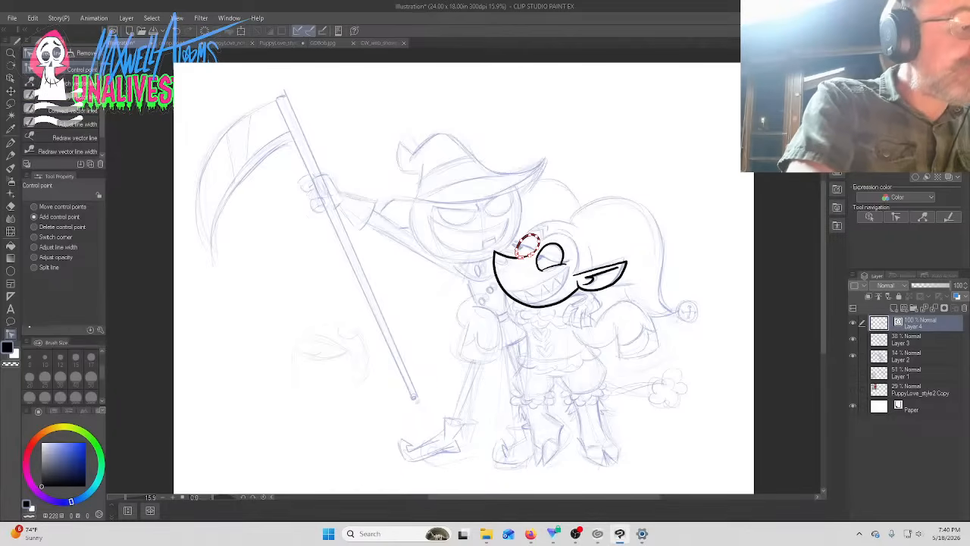
pyautogui.click(60, 97)
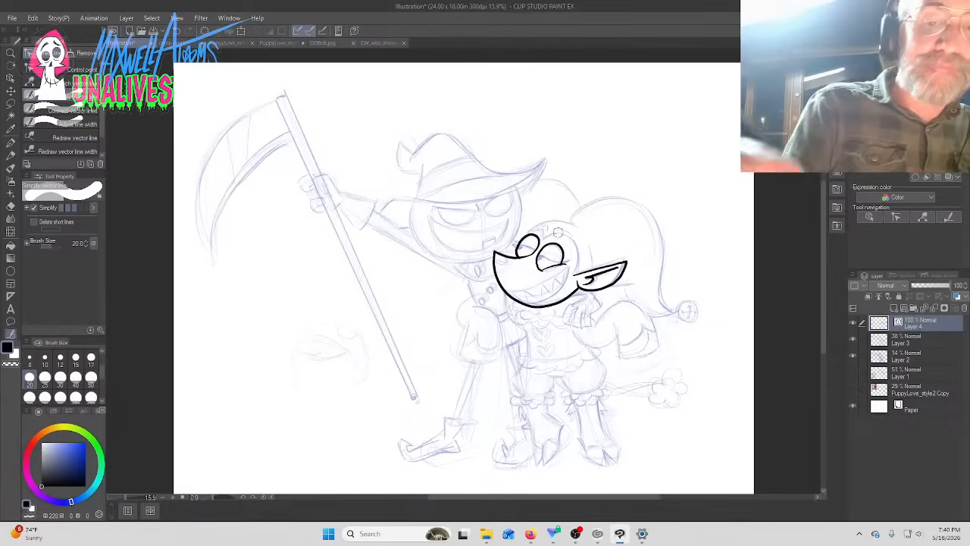
pyautogui.moveTo(520, 248)
pyautogui.mouseDown()
pyautogui.moveTo(534, 238)
pyautogui.moveTo(523, 259)
pyautogui.mouseUp()
pyautogui.click(60, 69)
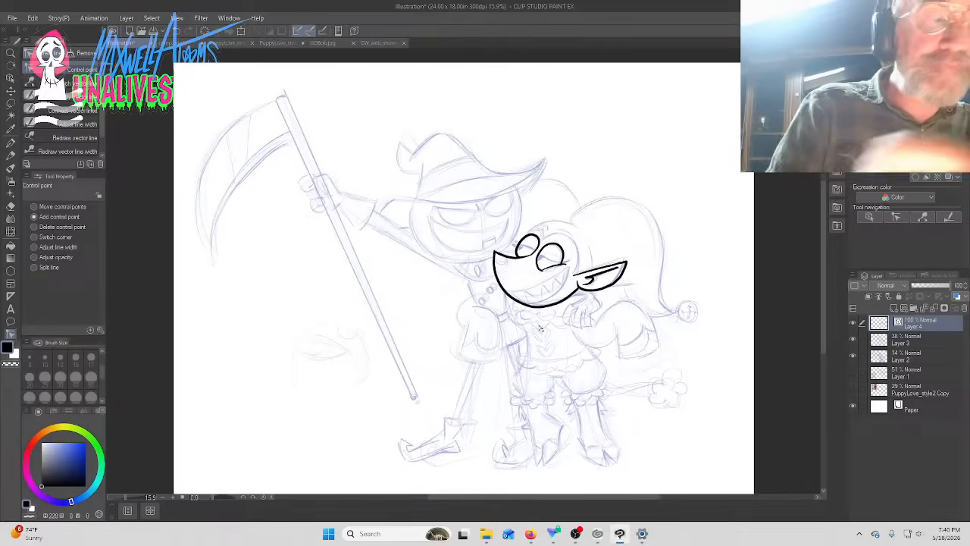
# Ink Puppy Love's nose tip and wide grin, filling the mouth with zigzag pointed teeth
pyautogui.press('p')
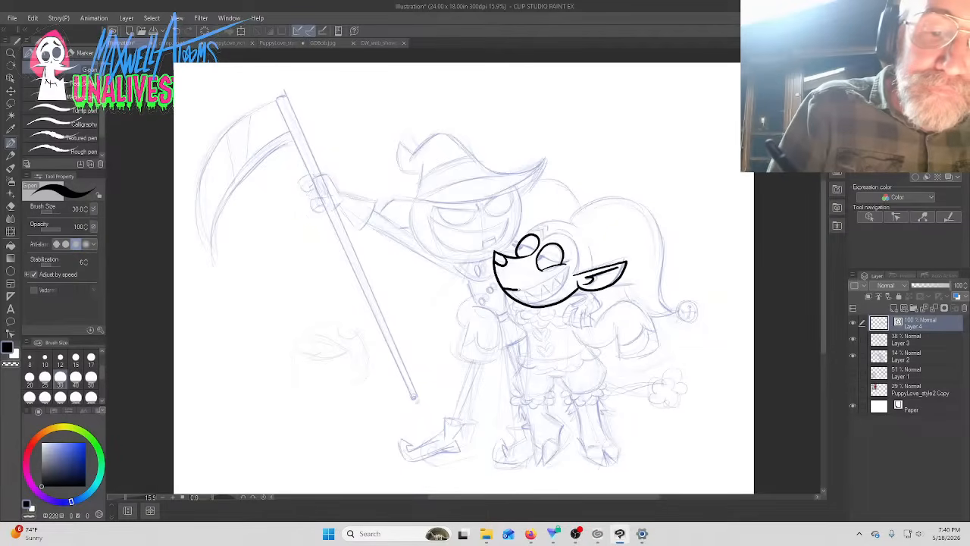
pyautogui.moveTo(517, 290)
pyautogui.mouseDown()
pyautogui.moveTo(556, 274)
pyautogui.moveTo(558, 288)
pyautogui.moveTo(543, 301)
pyautogui.mouseUp()
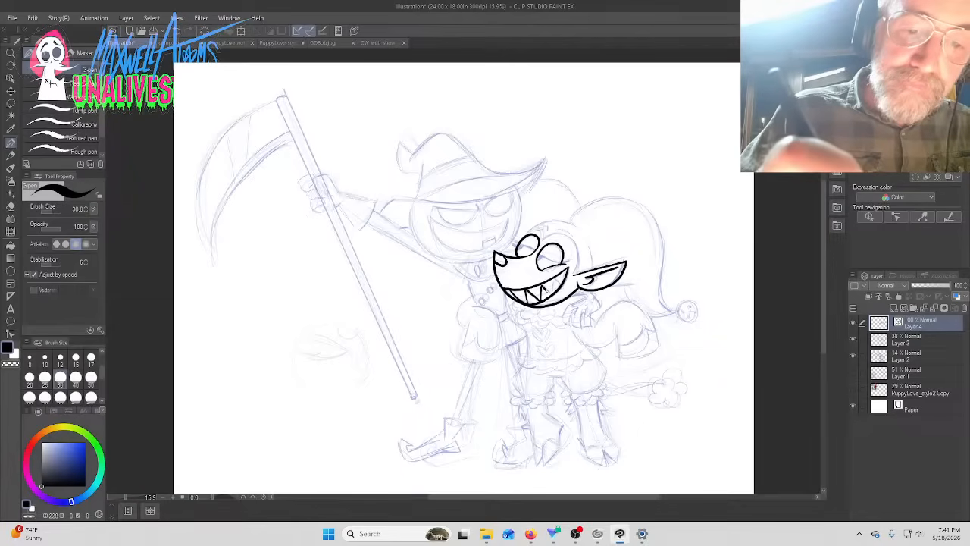
pyautogui.moveTo(553, 294); pyautogui.dragTo(566, 268)
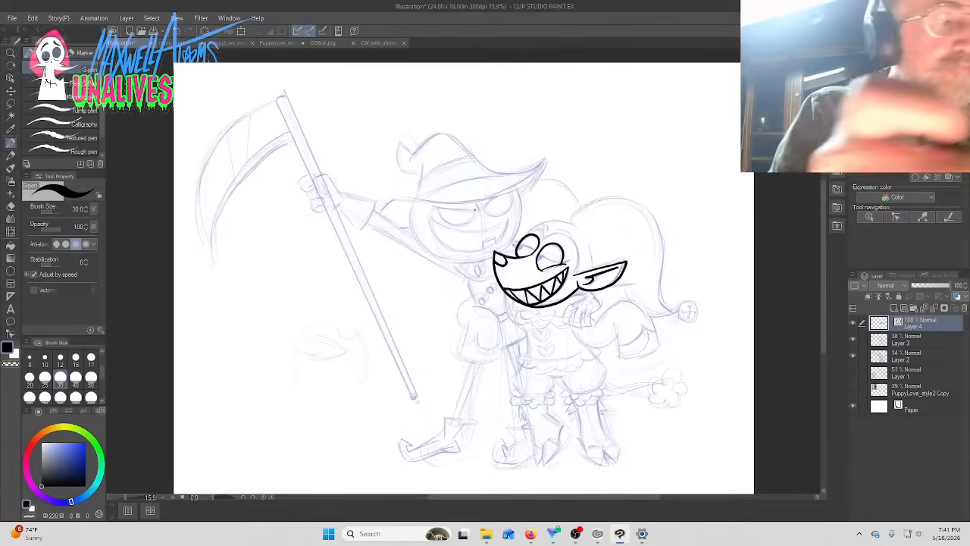
# Set the G-pen to brush size 40 and ink Puppy Love's drooping eyelids and lashes, undoing unsatisfactory strokes
pyautogui.click(75, 379)
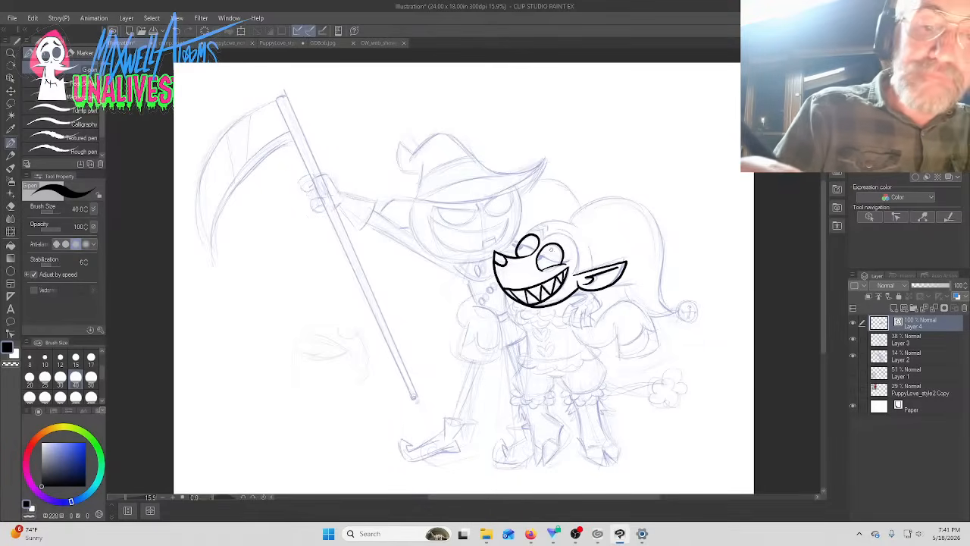
pyautogui.moveTo(541, 258)
pyautogui.mouseDown()
pyautogui.moveTo(566, 264)
pyautogui.moveTo(585, 249)
pyautogui.mouseUp()
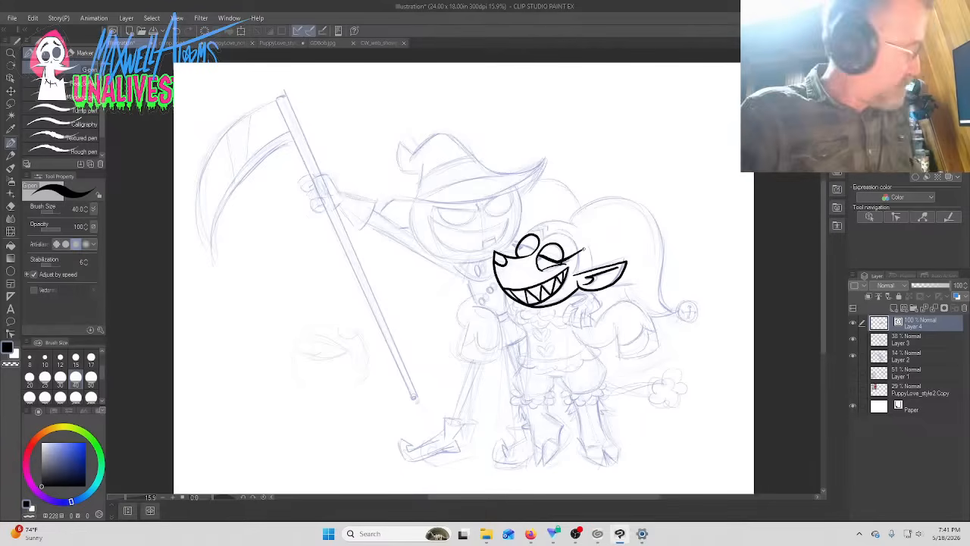
pyautogui.hotkey('ctrl', 'z')
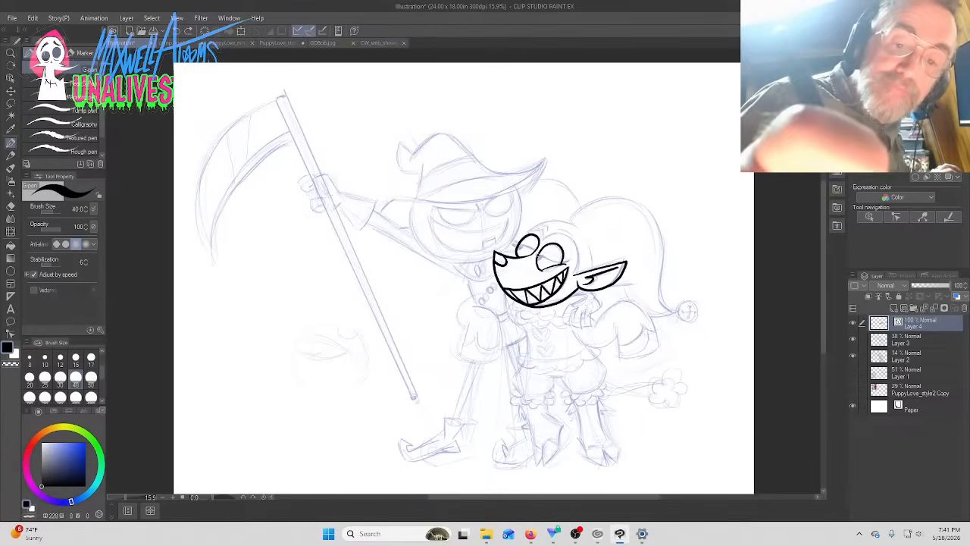
pyautogui.moveTo(538, 254); pyautogui.dragTo(566, 262)
pyautogui.hotkey('ctrl', 'z')
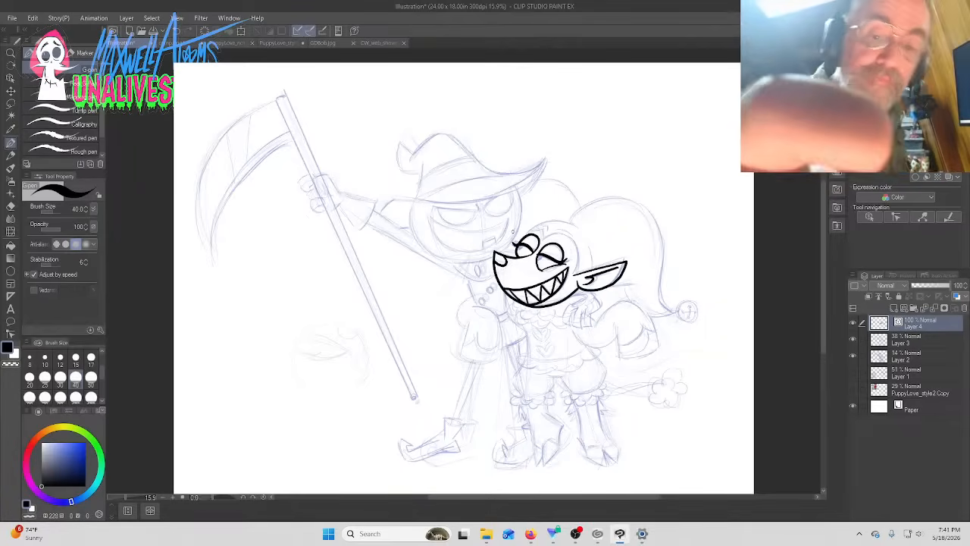
# Simplify the eyelid and lash lines and refine their shapes with the vector line correction tools
pyautogui.press('y')
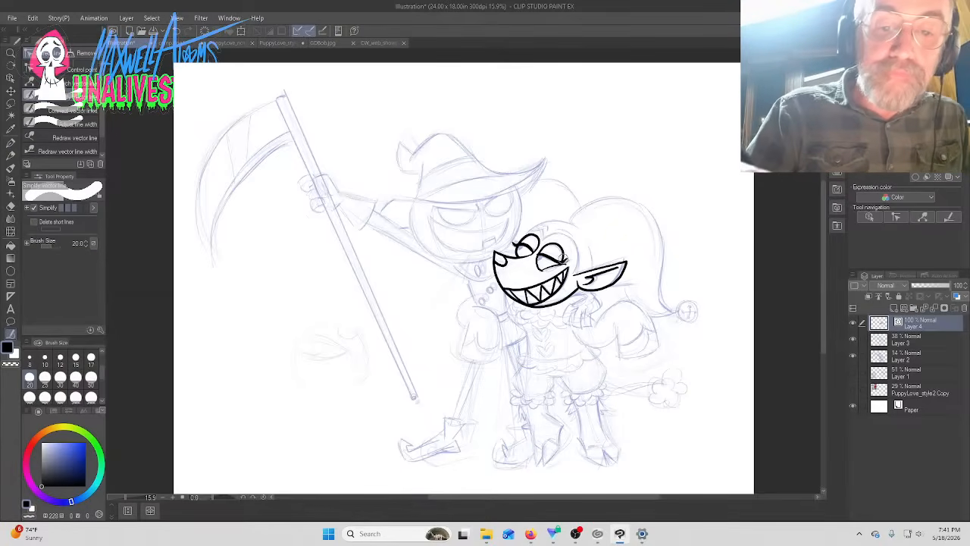
pyautogui.moveTo(569, 259); pyautogui.dragTo(519, 243)
pyautogui.click(63, 80)
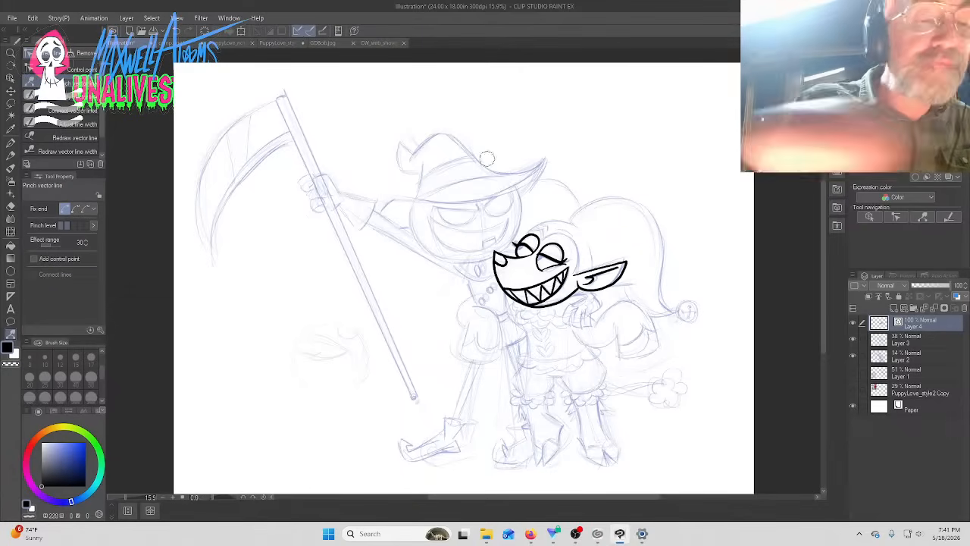
pyautogui.click(64, 69)
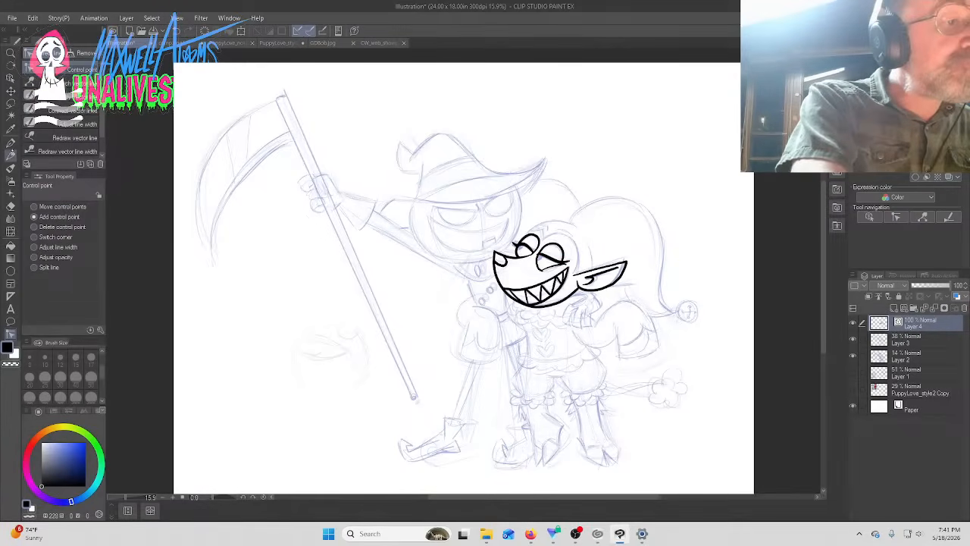
# Ink Puppy Love's sideways-glancing pupils and the outer curve over the top of the head with the G-pen
pyautogui.click(11, 143)
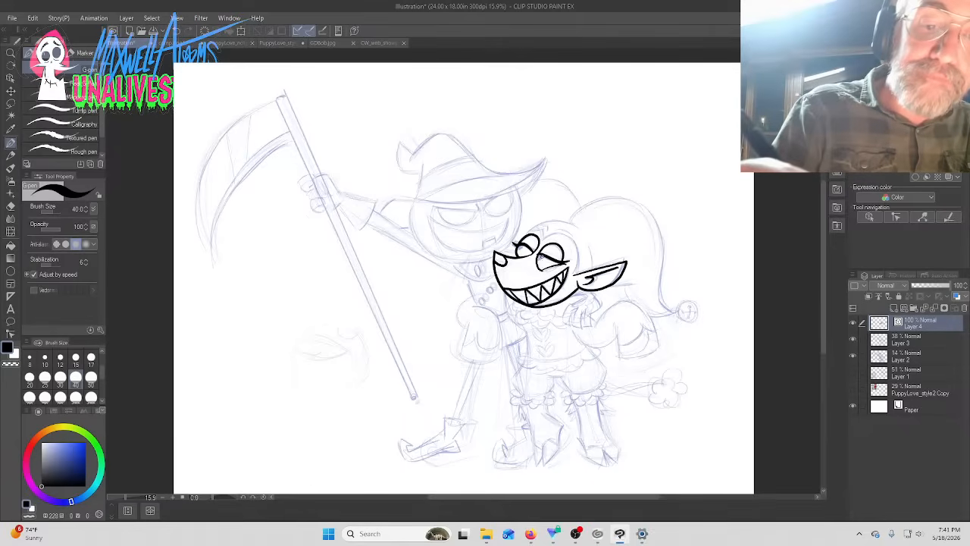
pyautogui.moveTo(539, 252); pyautogui.dragTo(540, 263)
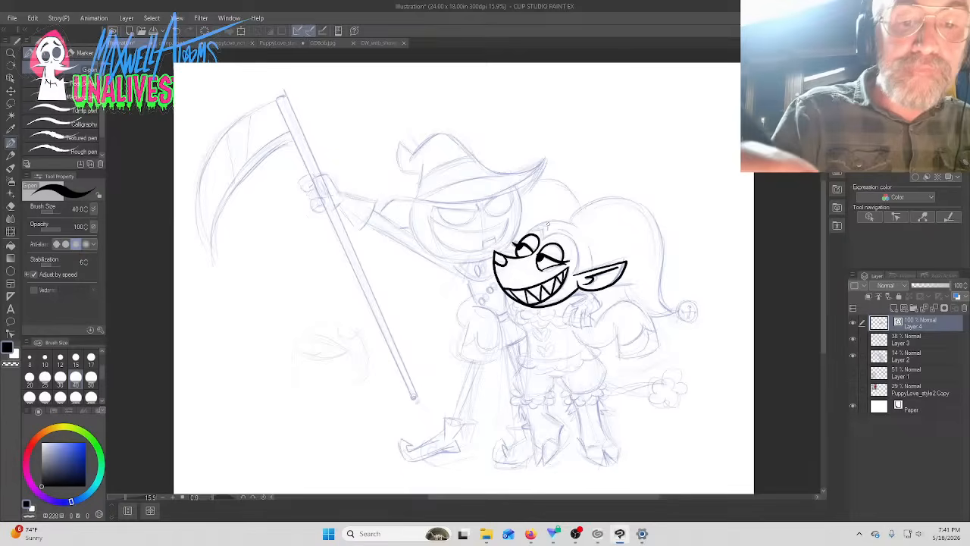
pyautogui.moveTo(529, 230)
pyautogui.mouseDown()
pyautogui.moveTo(558, 220)
pyautogui.moveTo(591, 244)
pyautogui.mouseUp()
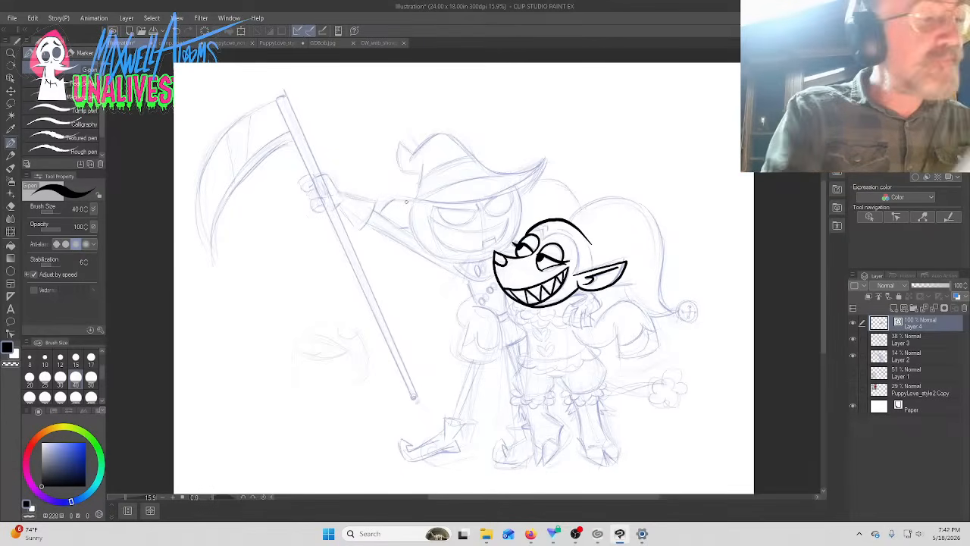
# Simplify the curve over the top of Puppy Love's head and adjust its control points to follow the sketch
pyautogui.click(11, 334)
pyautogui.click(38, 82)
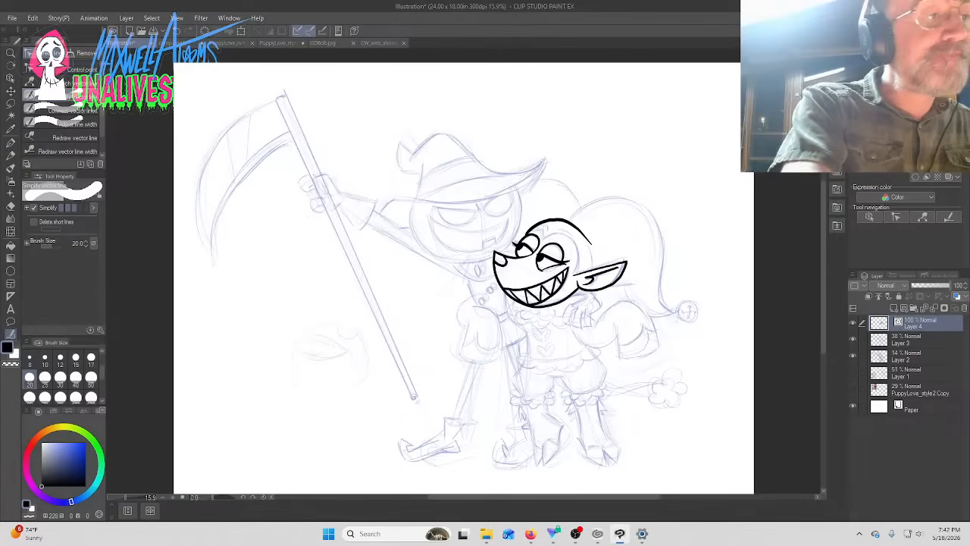
pyautogui.moveTo(600, 244)
pyautogui.mouseDown()
pyautogui.moveTo(577, 223)
pyautogui.moveTo(583, 229)
pyautogui.moveTo(536, 220)
pyautogui.moveTo(570, 221)
pyautogui.mouseUp()
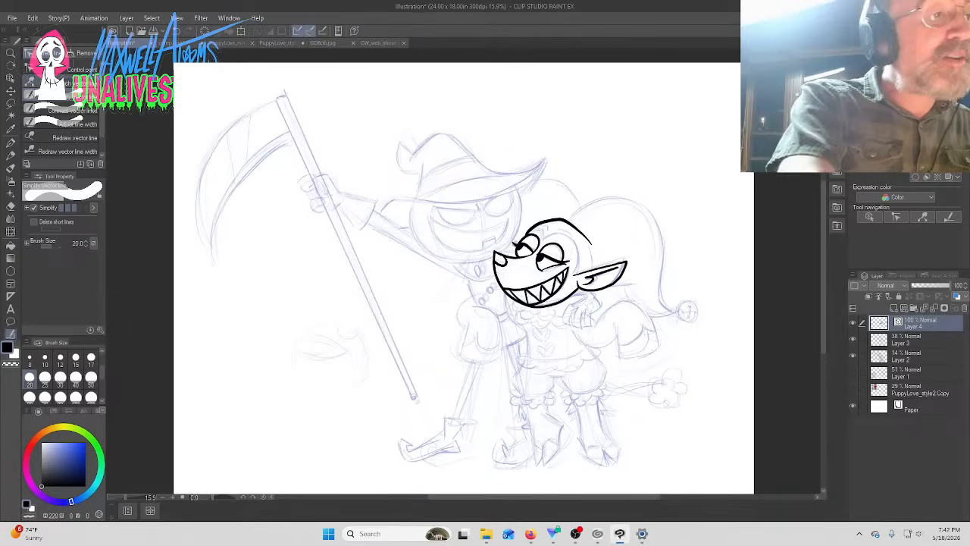
pyautogui.click(72, 69)
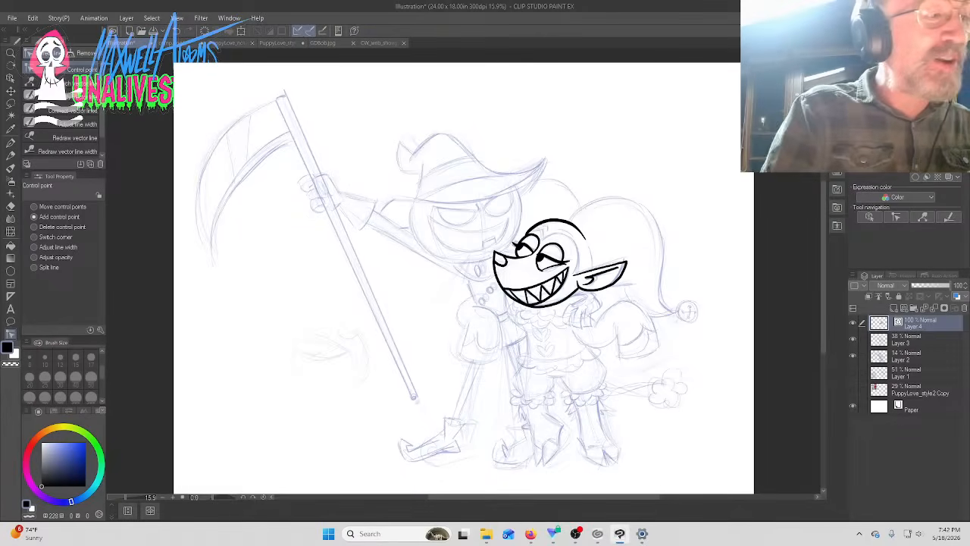
# Ink the inner edge framing Puppy Love's face, from the peak on the forehead down to the ear
pyautogui.click(11, 142)
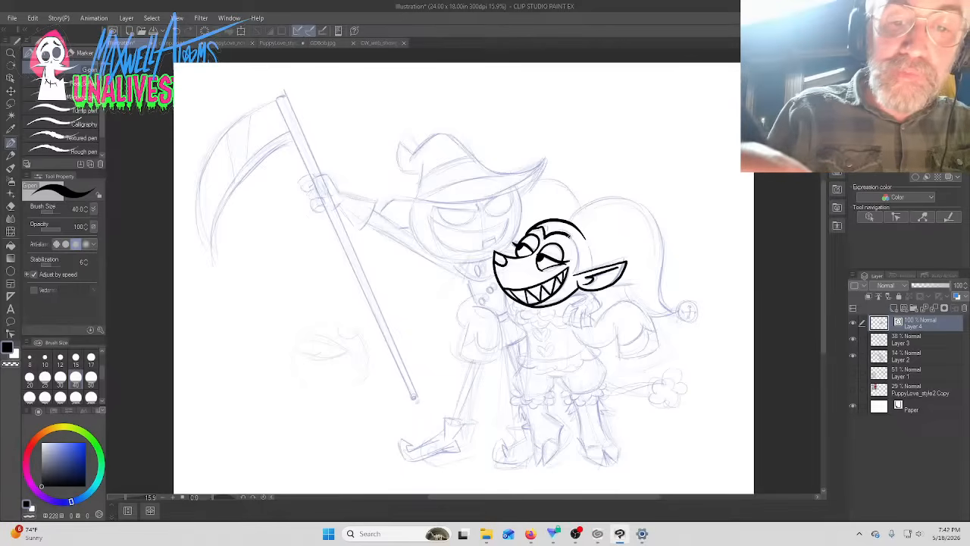
pyautogui.moveTo(571, 241); pyautogui.dragTo(572, 276)
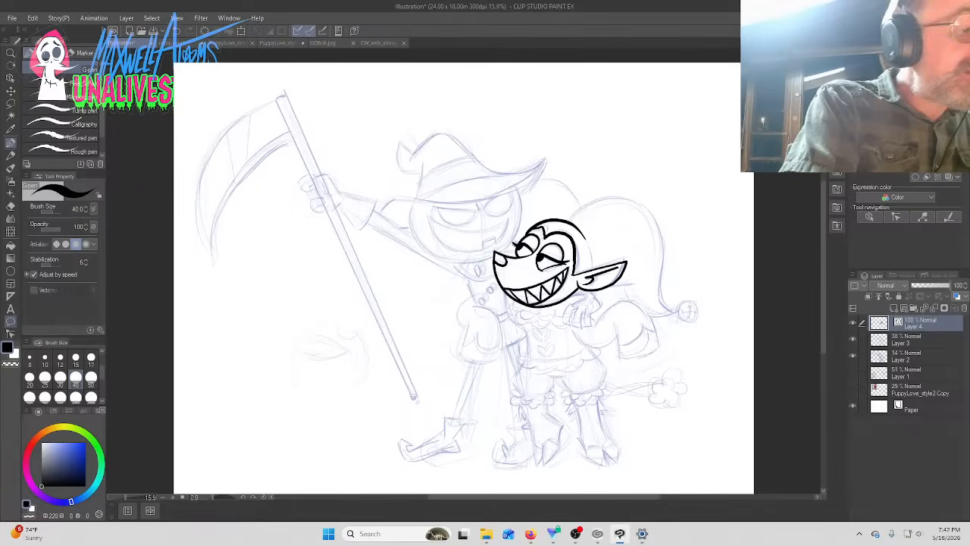
# Simplify the inner line framing Puppy Love's face and redraw its line width with the vector correction tools at brush size 25
pyautogui.click(11, 334)
pyautogui.click(61, 96)
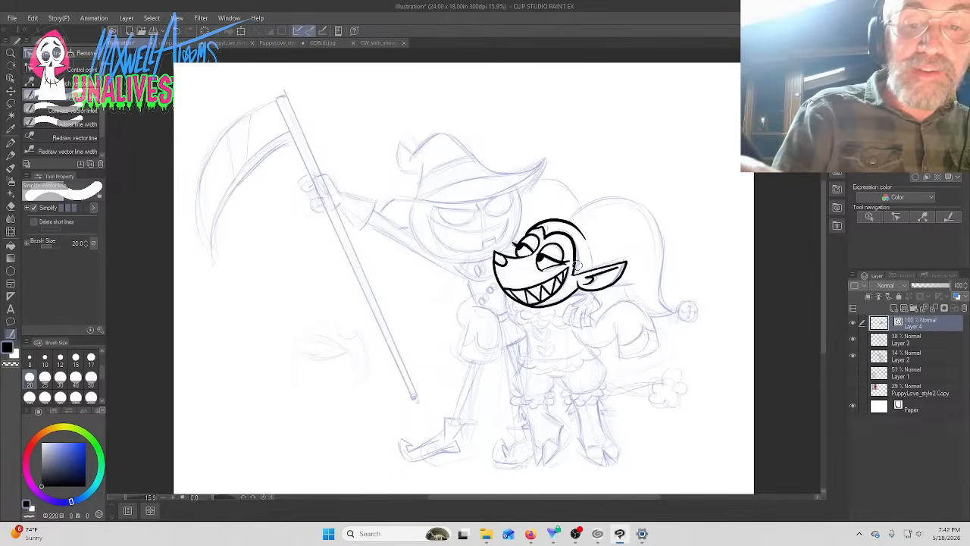
pyautogui.moveTo(579, 272)
pyautogui.mouseDown()
pyautogui.moveTo(581, 247)
pyautogui.moveTo(564, 227)
pyautogui.moveTo(540, 227)
pyautogui.moveTo(577, 249)
pyautogui.mouseUp()
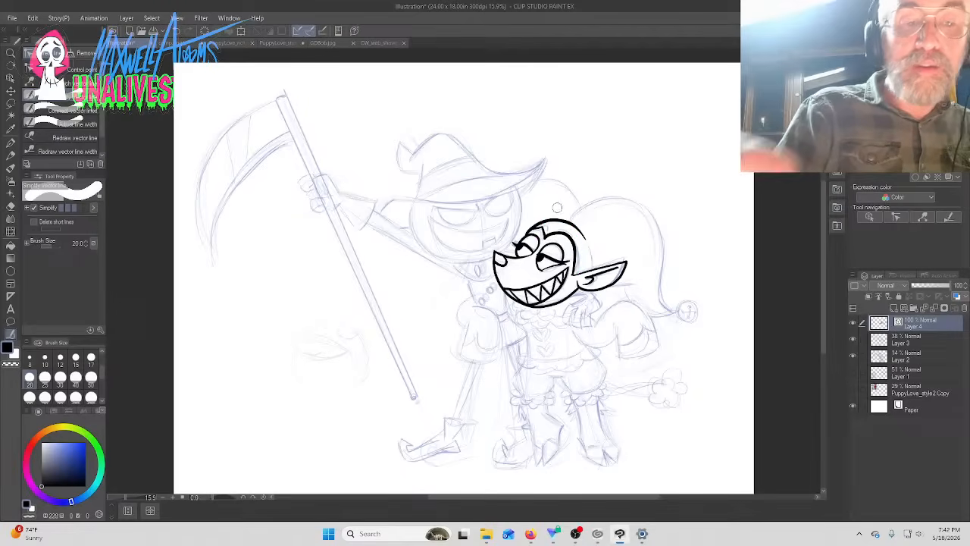
pyautogui.click(61, 76)
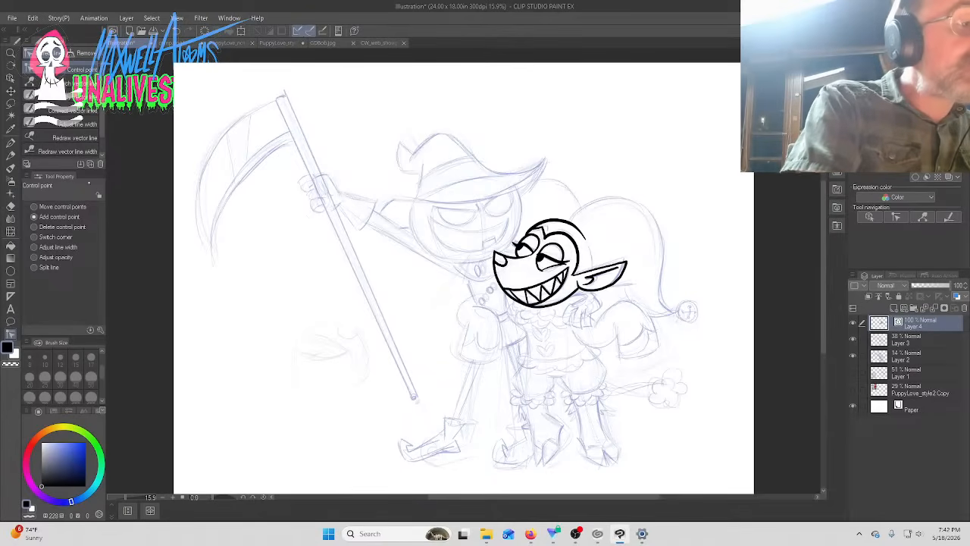
pyautogui.click(66, 151)
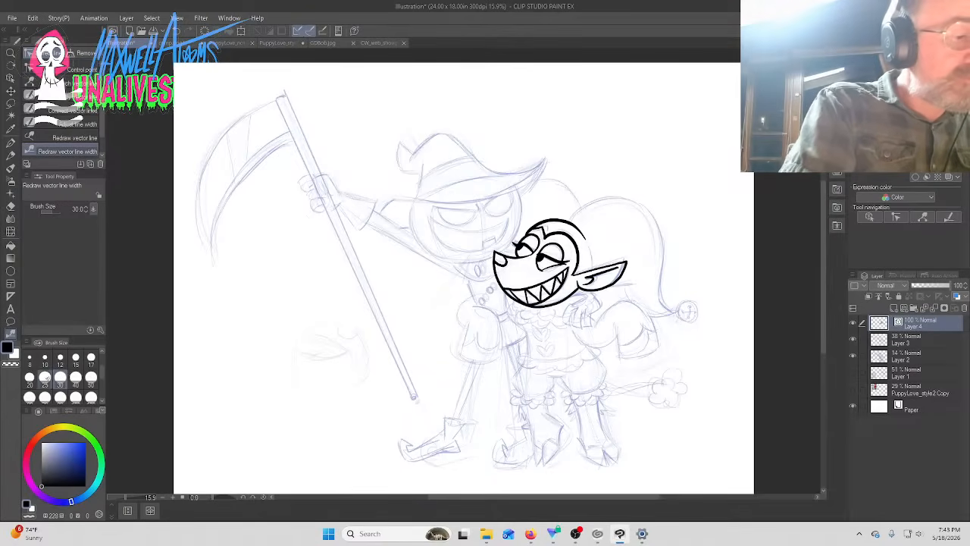
pyautogui.click(44, 377)
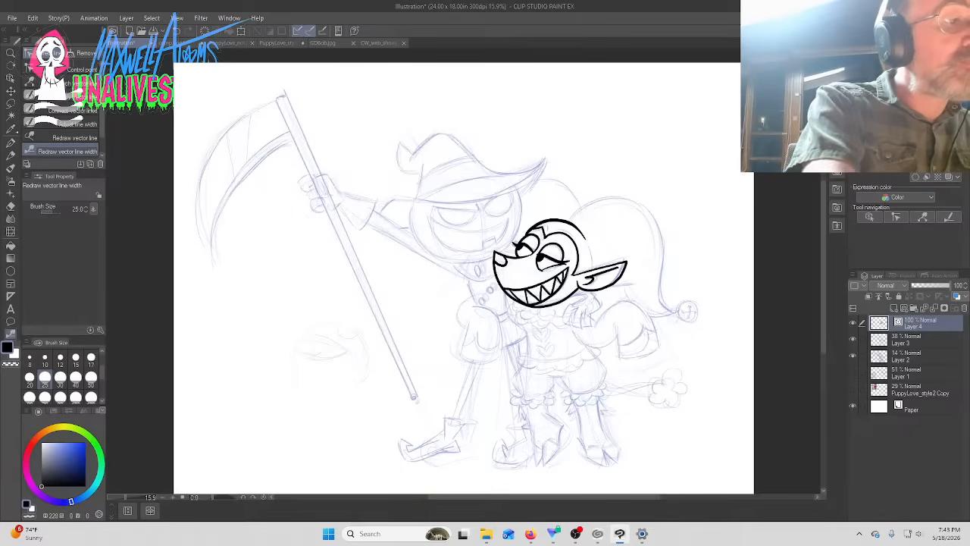
# Ink the outer curve of Puppy Love's drooping cap with the G-pen at size 30, from the head down to the pom-pom
pyautogui.press('p')
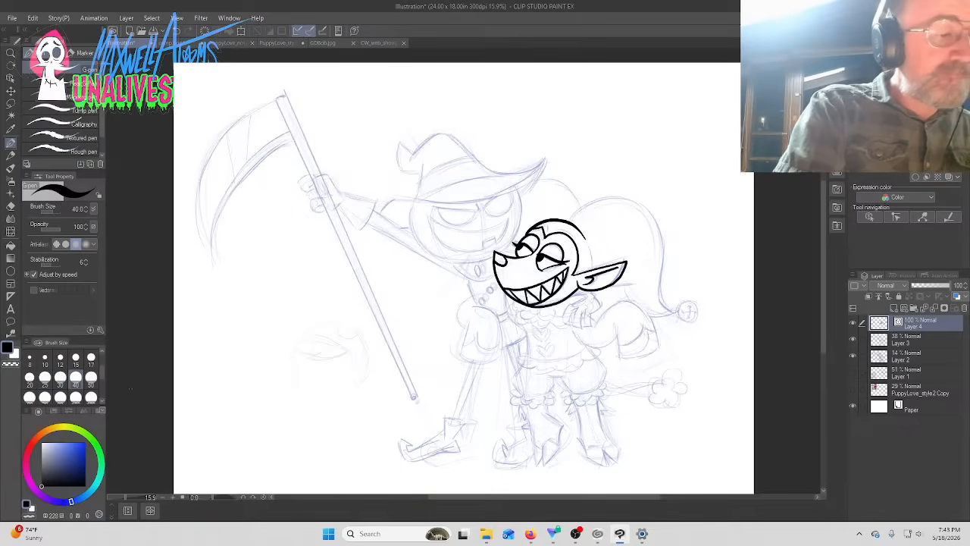
pyautogui.click(61, 382)
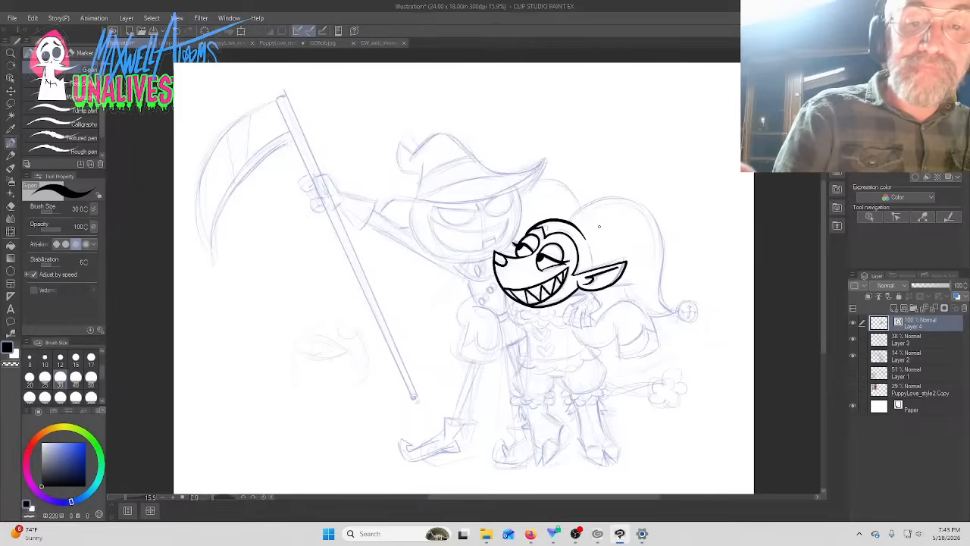
pyautogui.moveTo(570, 218)
pyautogui.mouseDown()
pyautogui.moveTo(597, 199)
pyautogui.moveTo(645, 209)
pyautogui.moveTo(663, 235)
pyautogui.moveTo(671, 310)
pyautogui.moveTo(658, 319)
pyautogui.mouseUp()
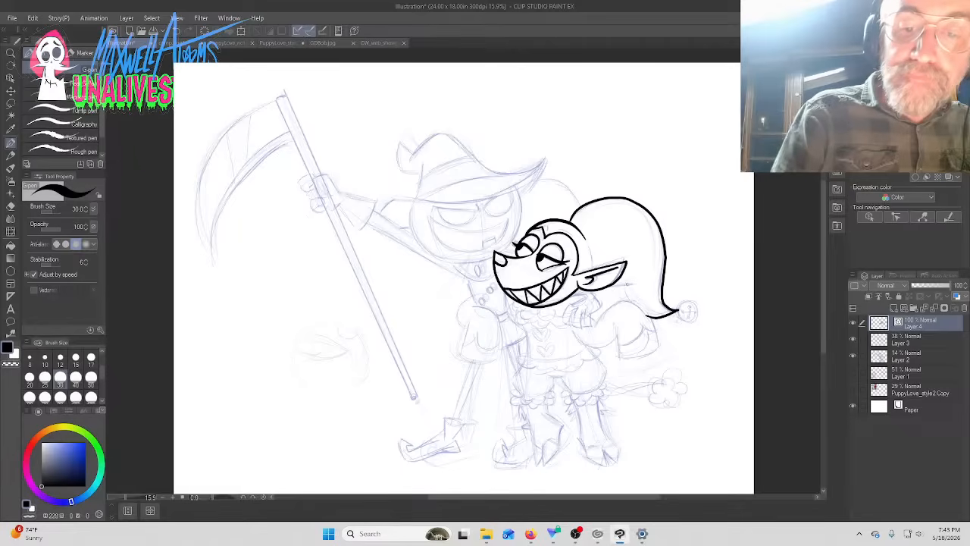
# Ink the jester hat's lower edge beside the ear, its rear lobe, and the clawed hand under the chin with the G-pen
pyautogui.moveTo(608, 285); pyautogui.dragTo(641, 286)
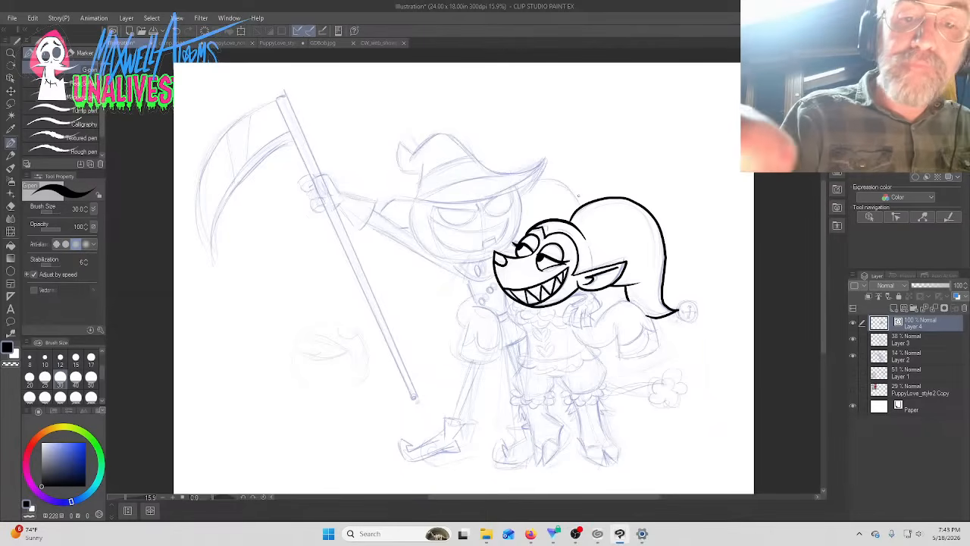
pyautogui.moveTo(580, 208); pyautogui.dragTo(552, 180)
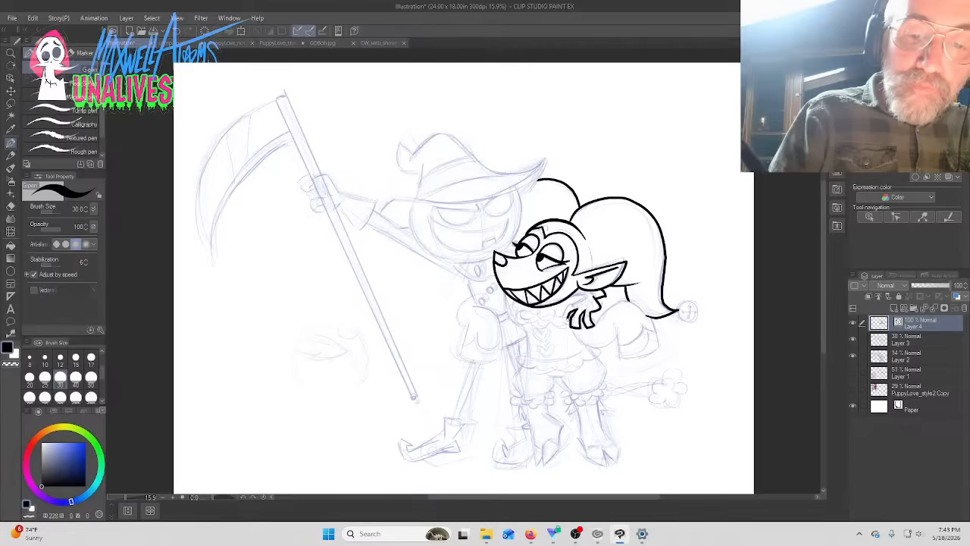
pyautogui.moveTo(560, 321)
pyautogui.mouseDown()
pyautogui.moveTo(566, 306)
pyautogui.moveTo(599, 292)
pyautogui.mouseUp()
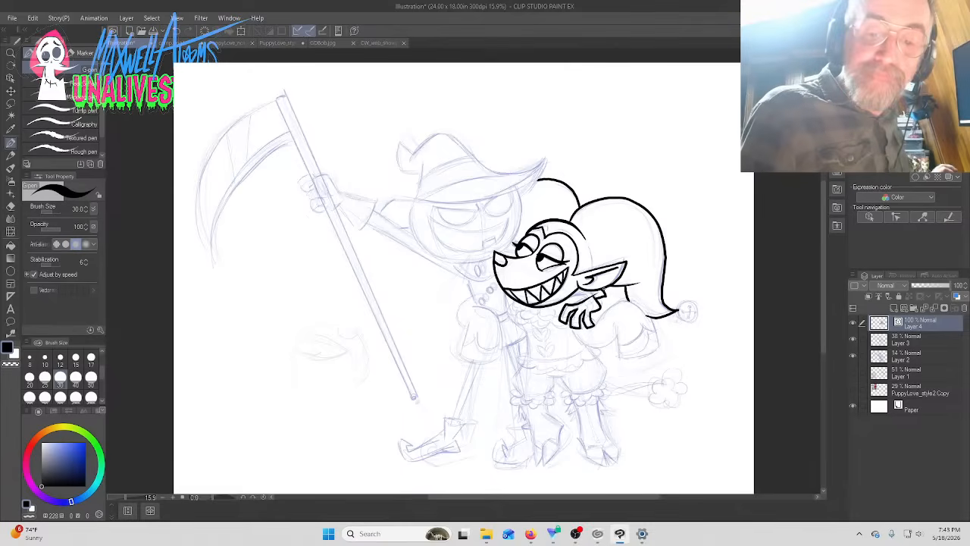
# Simplify the vector lines around the inked hand and wrist at brush size 20, and select control point editing
pyautogui.press('y')
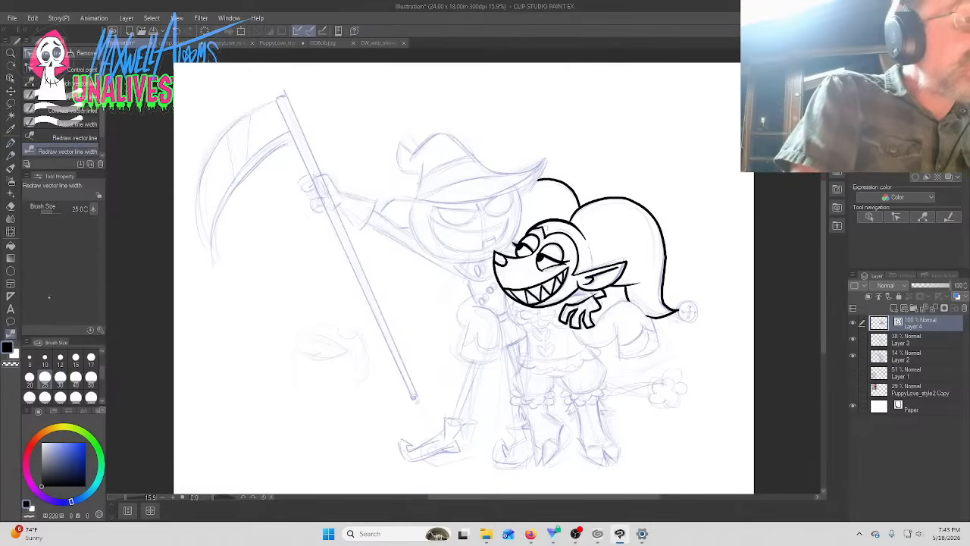
pyautogui.click(65, 97)
pyautogui.moveTo(595, 303)
pyautogui.mouseDown()
pyautogui.moveTo(572, 301)
pyautogui.moveTo(594, 312)
pyautogui.mouseUp()
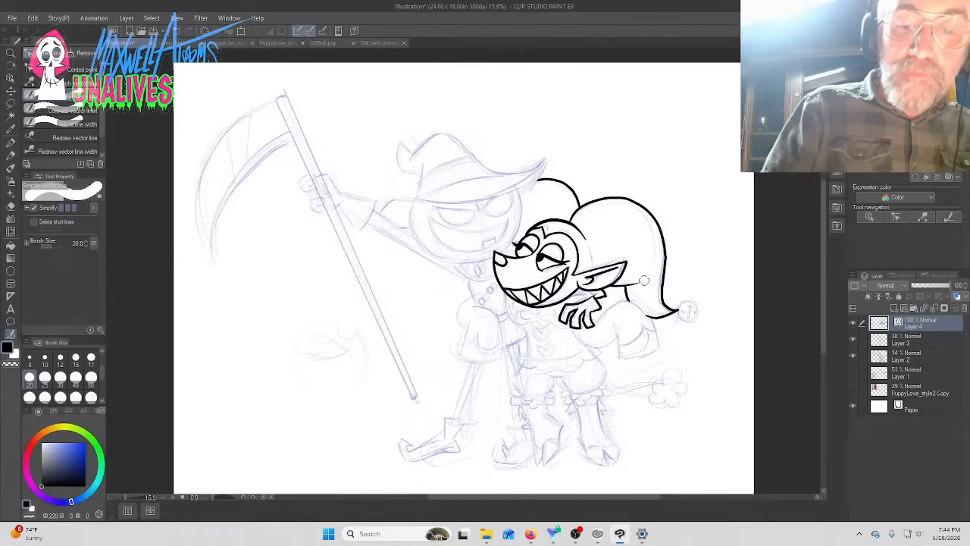
pyautogui.click(32, 82)
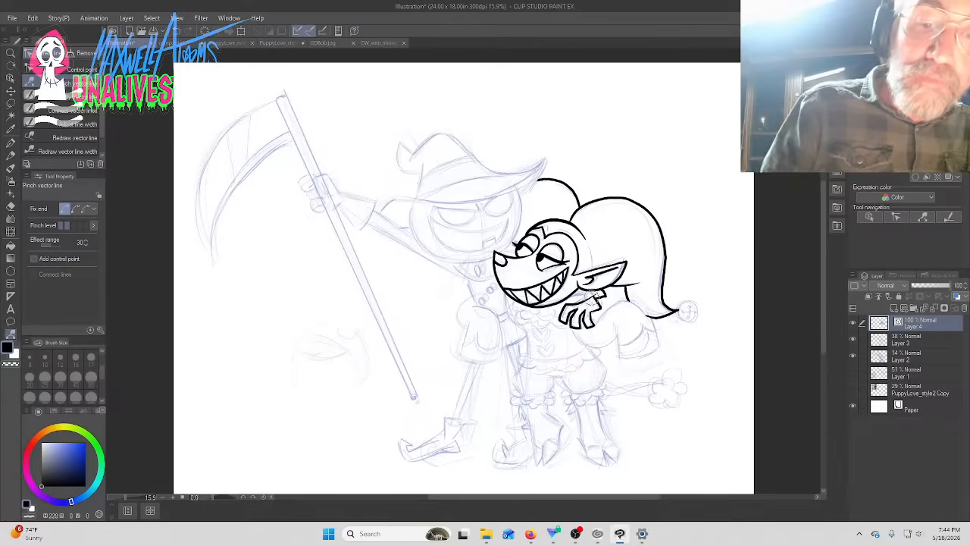
pyautogui.click(61, 69)
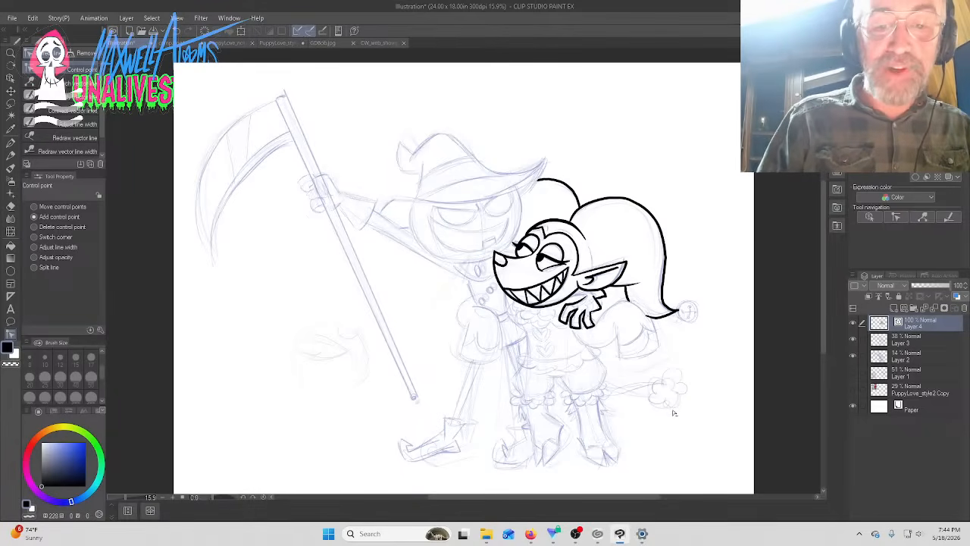
# Ink the line behind the hand and the ruffled collar beneath the grinning jester's chin with the G-pen
pyautogui.press('p')
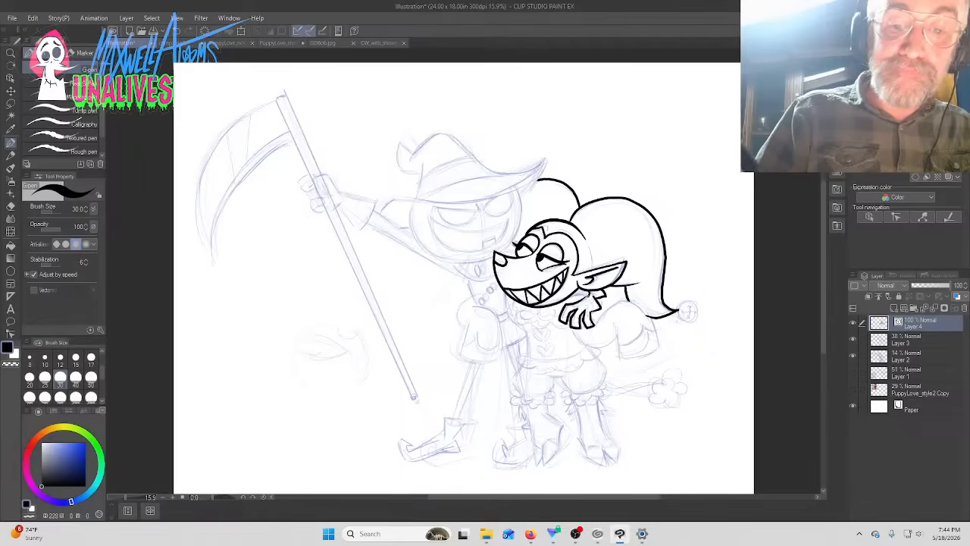
pyautogui.moveTo(580, 299); pyautogui.dragTo(588, 296)
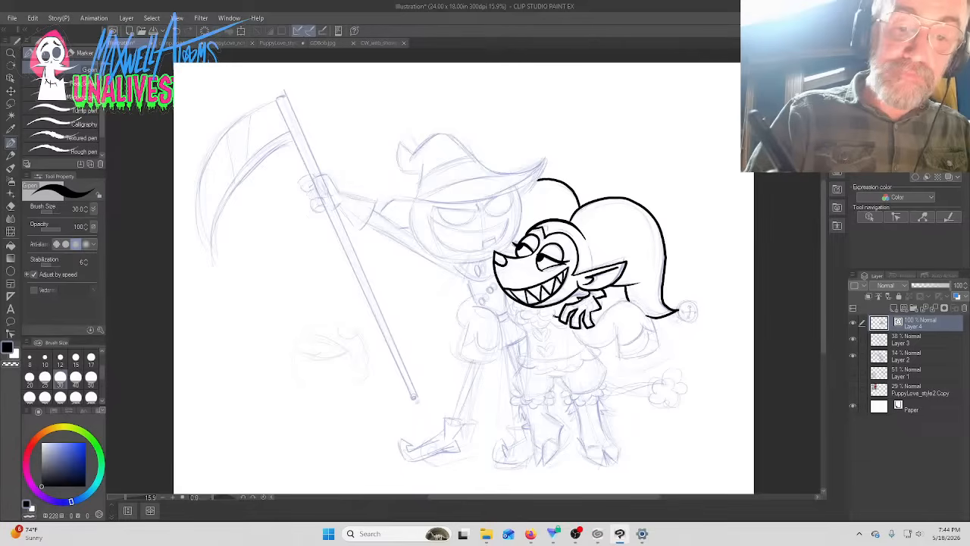
pyautogui.moveTo(552, 313)
pyautogui.mouseDown()
pyautogui.moveTo(543, 323)
pyautogui.moveTo(518, 309)
pyautogui.mouseUp()
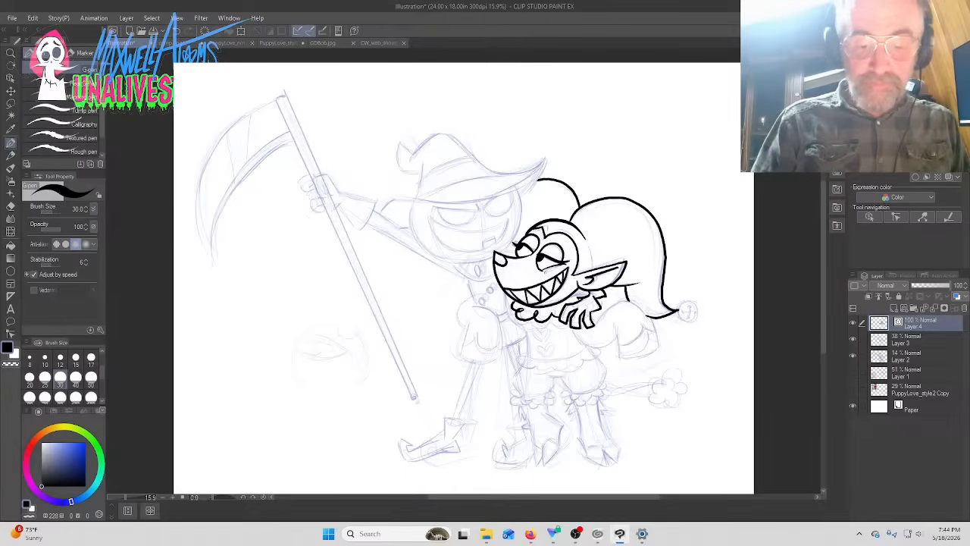
# Read the recent live chat messages in the stream chat window and return to the illustration
pyautogui.click(576, 534)
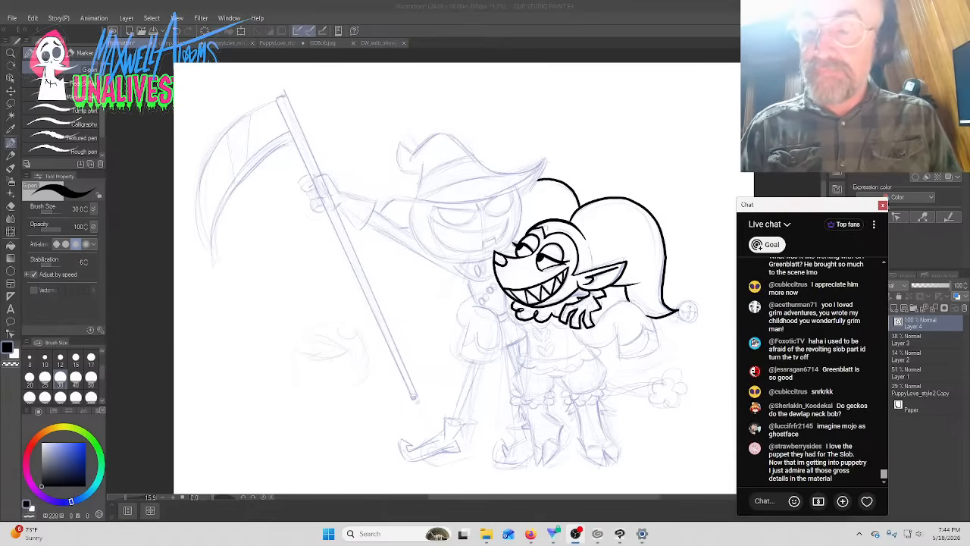
pyautogui.scroll(2, 811, 372)
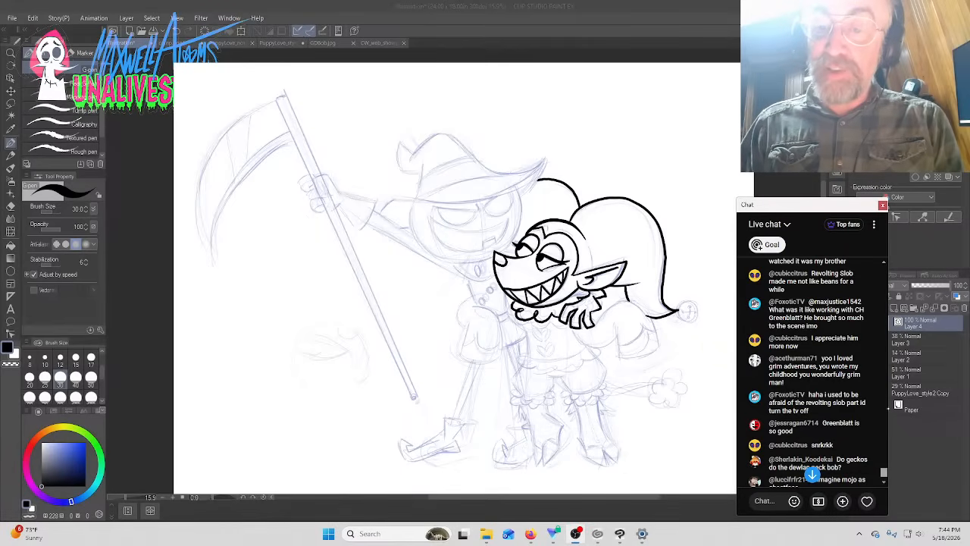
pyautogui.scroll(-2, 811, 372)
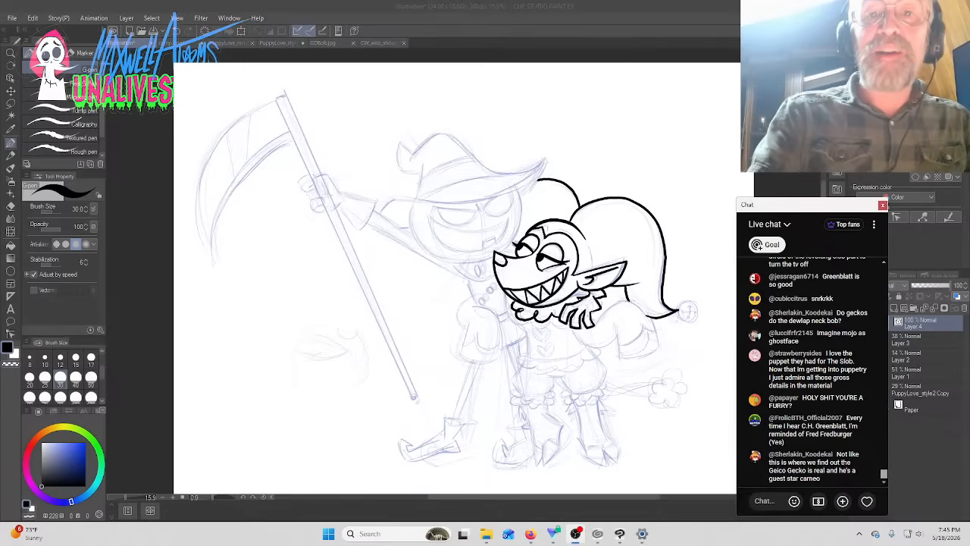
pyautogui.click(708, 8)
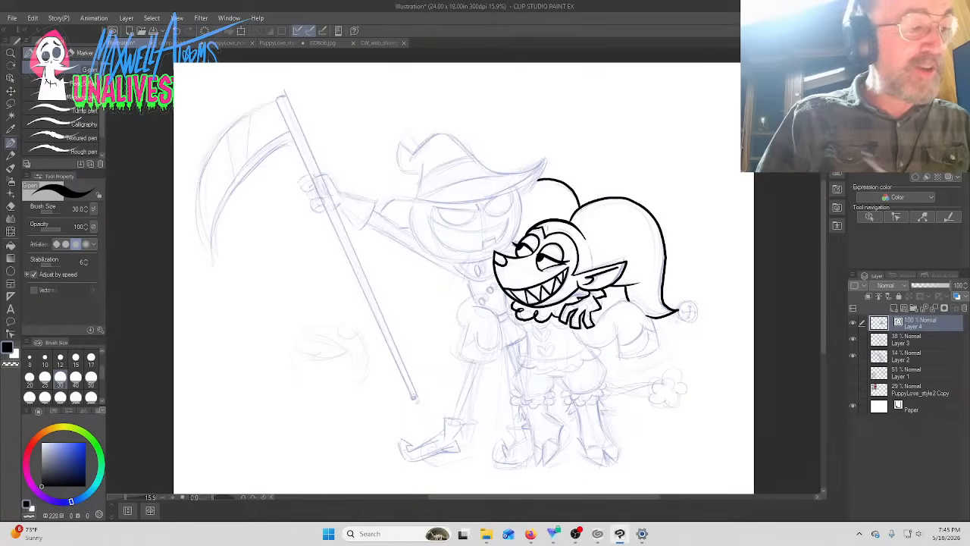
# Simplify the vector lines along both lobes of the jester hat at brush size 20
pyautogui.click(11, 333)
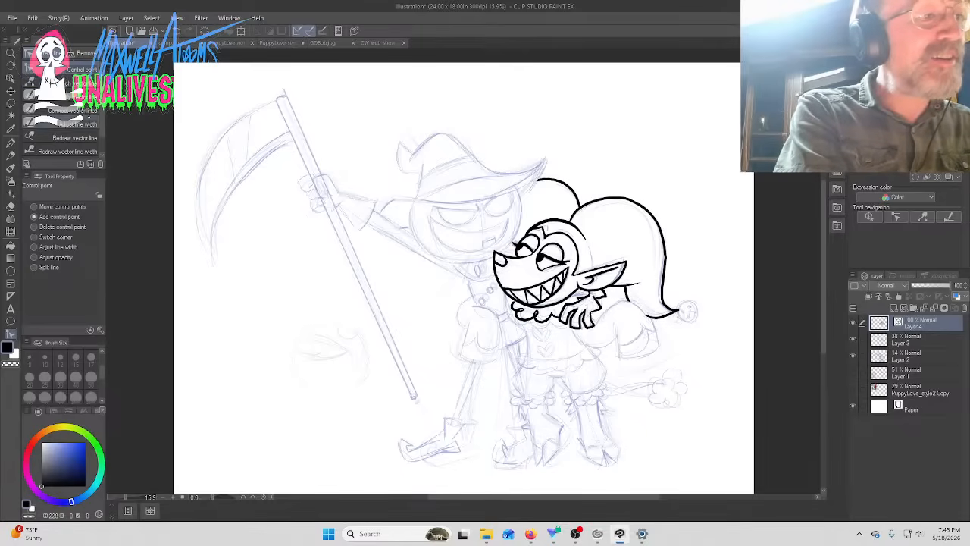
pyautogui.click(72, 97)
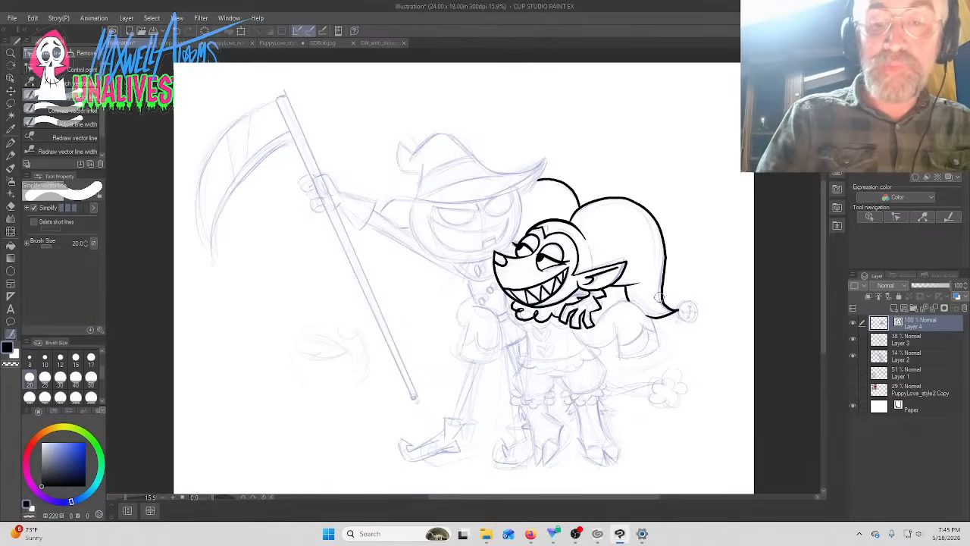
pyautogui.moveTo(658, 298)
pyautogui.mouseDown()
pyautogui.moveTo(661, 229)
pyautogui.moveTo(621, 200)
pyautogui.moveTo(580, 213)
pyautogui.moveTo(601, 201)
pyautogui.moveTo(531, 180)
pyautogui.mouseUp()
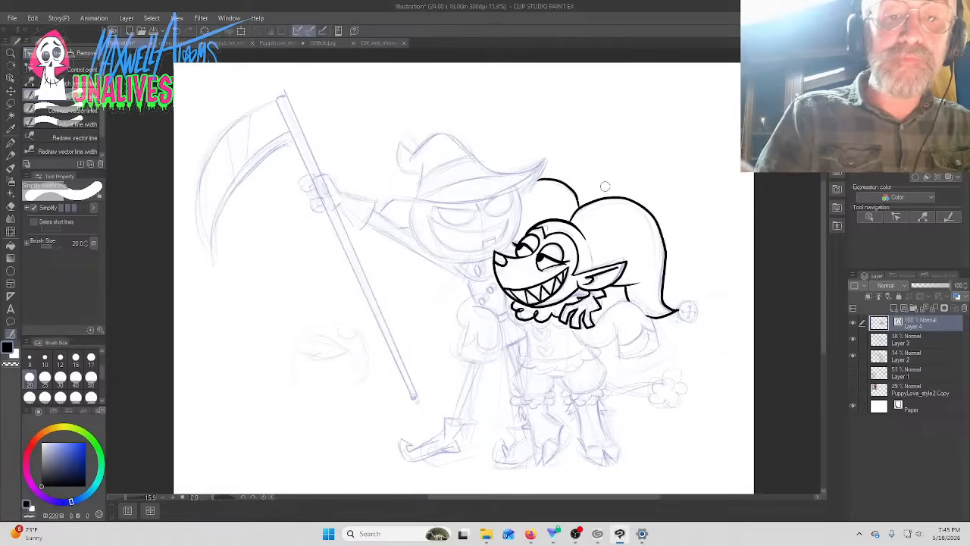
pyautogui.moveTo(660, 226)
pyautogui.mouseDown()
pyautogui.moveTo(670, 304)
pyautogui.moveTo(647, 316)
pyautogui.moveTo(676, 314)
pyautogui.moveTo(629, 292)
pyautogui.mouseUp()
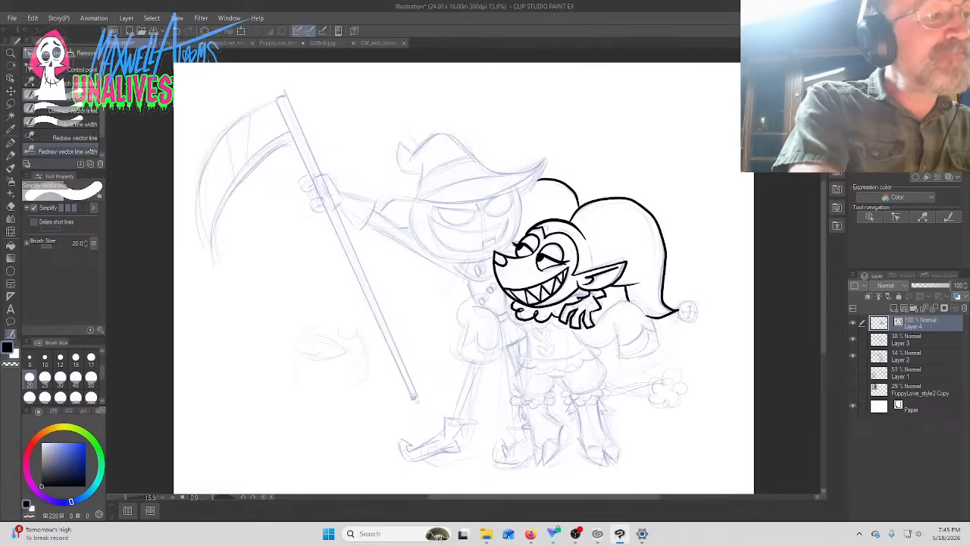
pyautogui.click(67, 151)
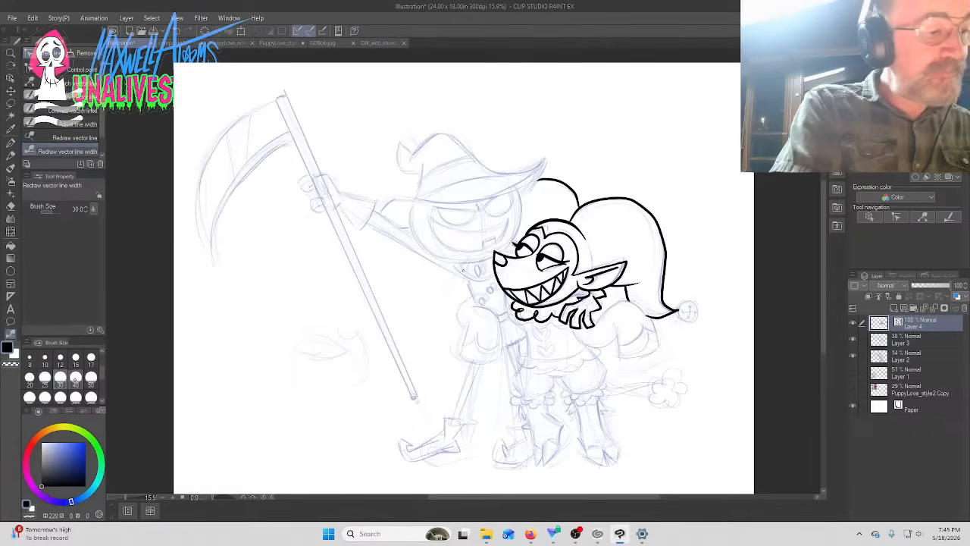
pyautogui.click(75, 377)
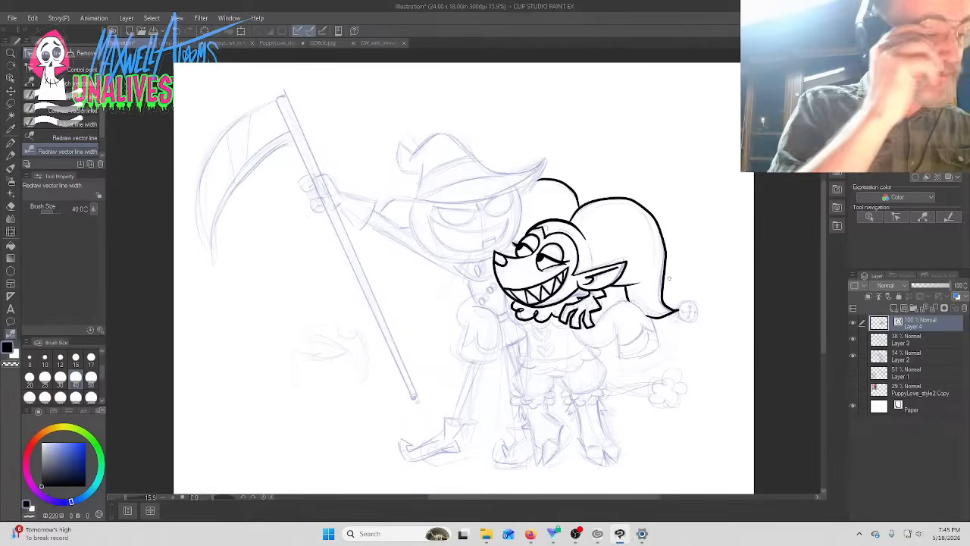
pyautogui.press('[')
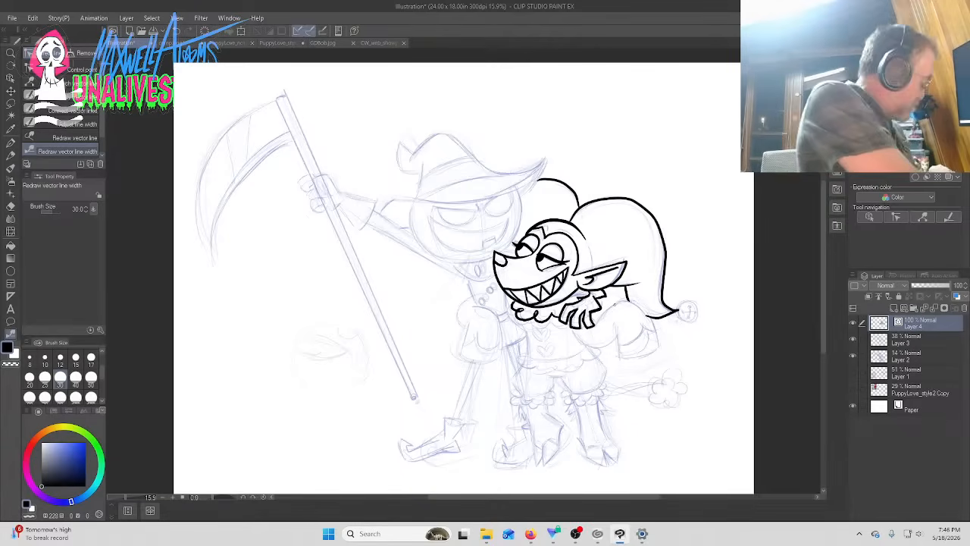
pyautogui.hotkey('ctrl', 'z')
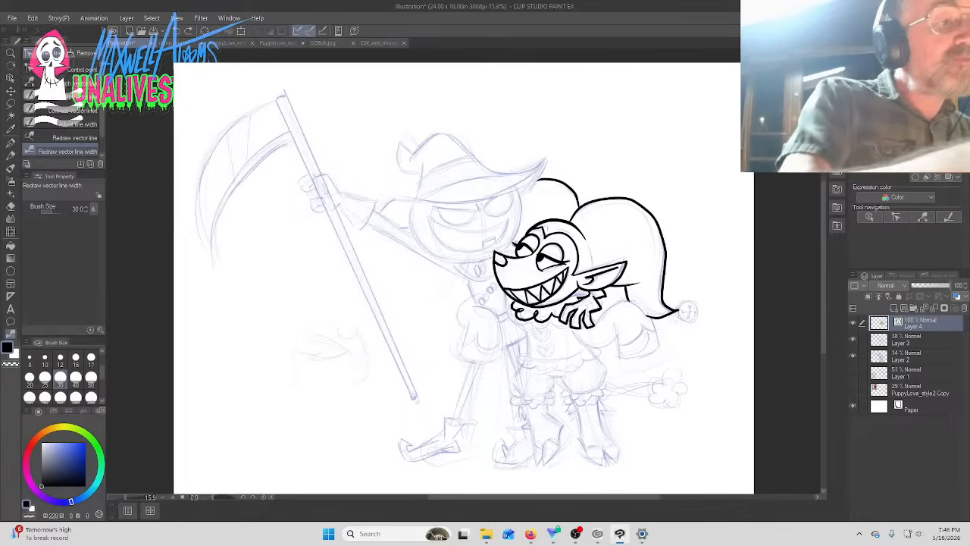
# Ink the bent arm's puffed sleeve with its pointed trim and the curve leading to the hand, using the G-pen at size 30
pyautogui.press('p')
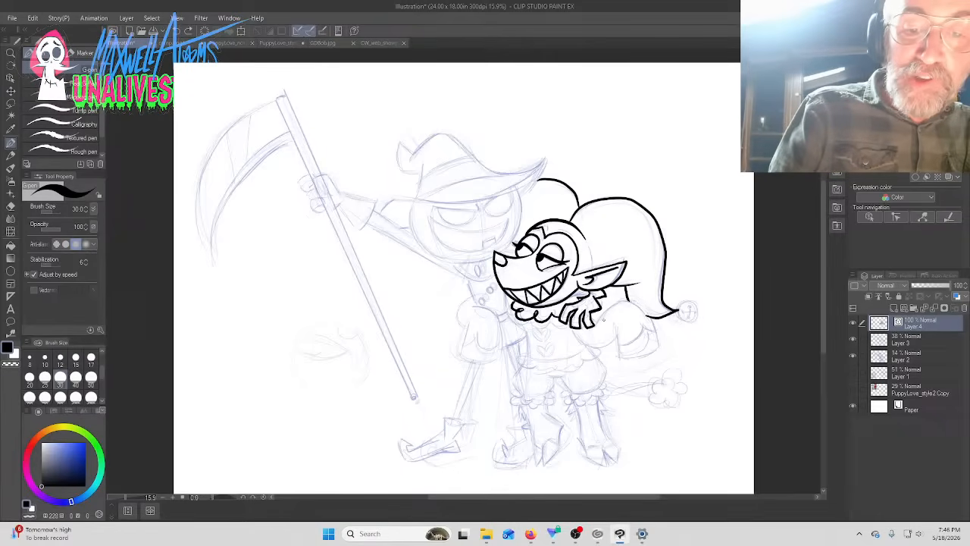
pyautogui.moveTo(604, 324)
pyautogui.mouseDown()
pyautogui.moveTo(632, 302)
pyautogui.moveTo(648, 319)
pyautogui.moveTo(651, 348)
pyautogui.moveTo(619, 354)
pyautogui.moveTo(614, 310)
pyautogui.mouseUp()
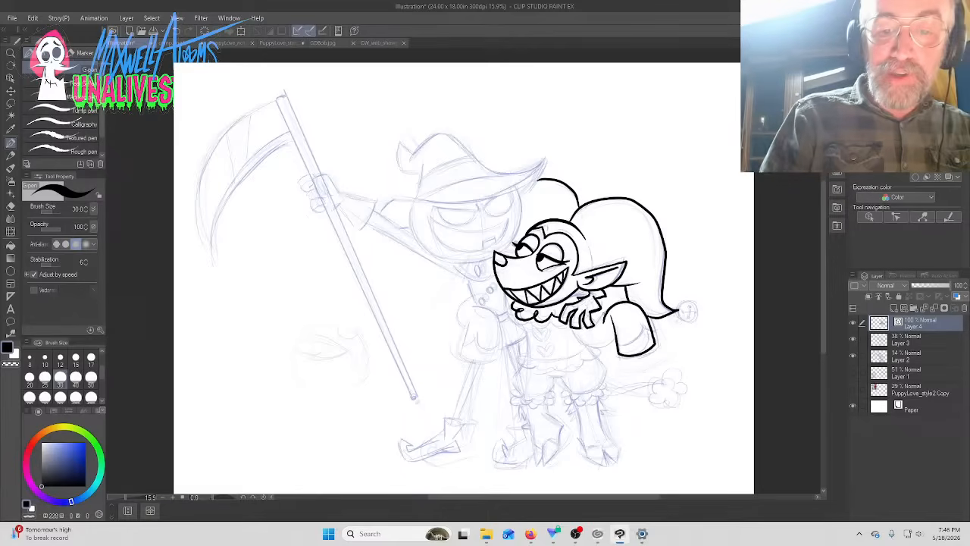
pyautogui.moveTo(616, 337)
pyautogui.mouseDown()
pyautogui.moveTo(591, 346)
pyautogui.moveTo(576, 331)
pyautogui.mouseUp()
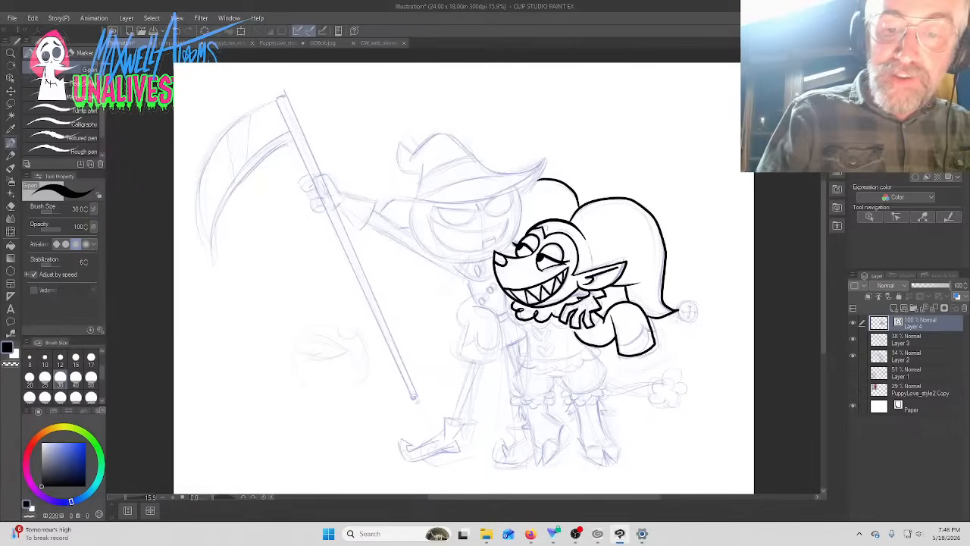
pyautogui.moveTo(645, 328)
pyautogui.mouseDown()
pyautogui.moveTo(653, 333)
pyautogui.moveTo(638, 330)
pyautogui.moveTo(629, 345)
pyautogui.mouseUp()
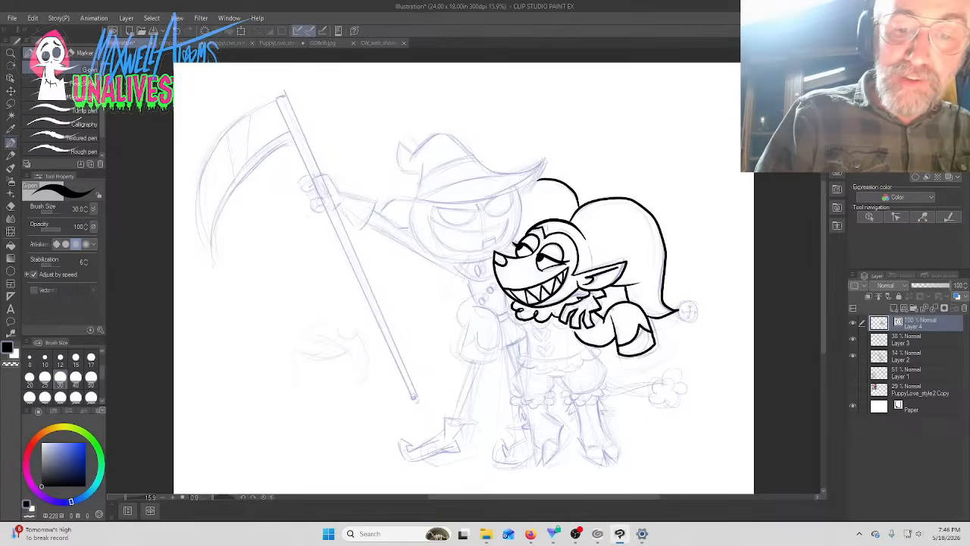
pyautogui.moveTo(610, 308); pyautogui.dragTo(633, 311)
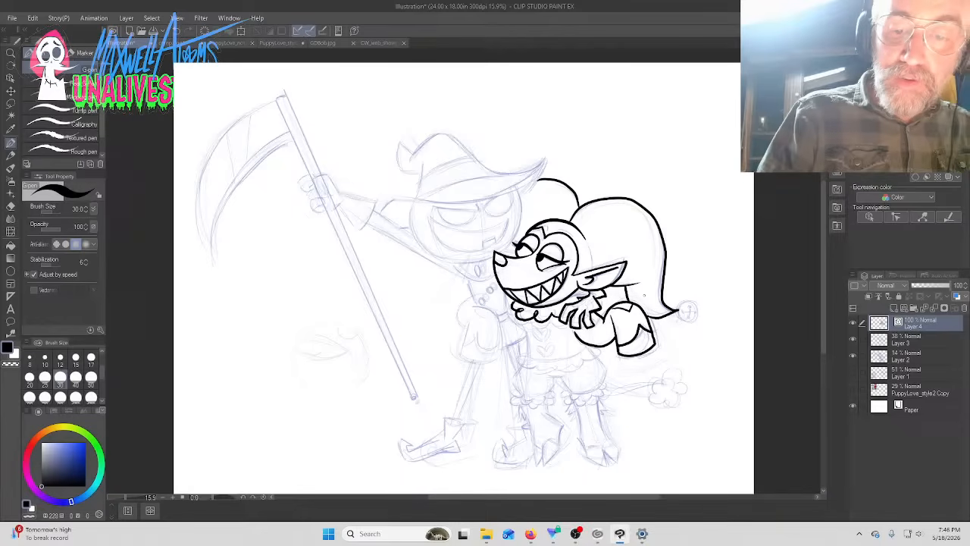
pyautogui.hotkey('ctrl', 'z')
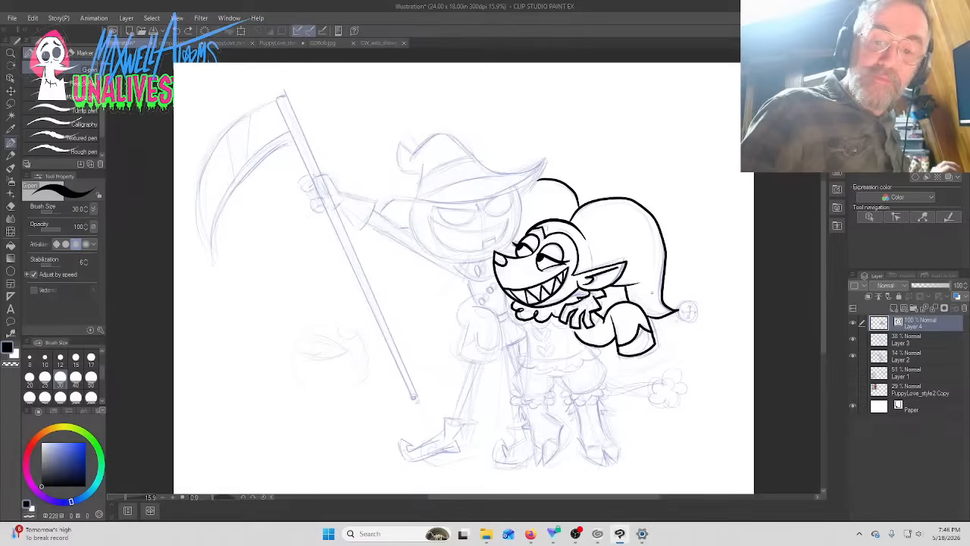
pyautogui.moveTo(631, 301); pyautogui.dragTo(629, 310)
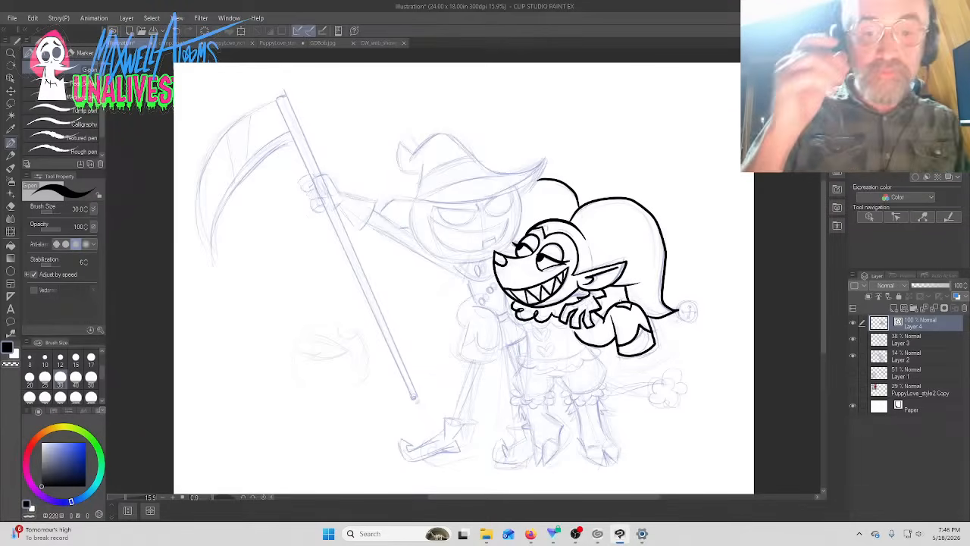
# Simplify the vector lines of the bent arm, the sleeve and the hat tip at brush size 20
pyautogui.click(11, 333)
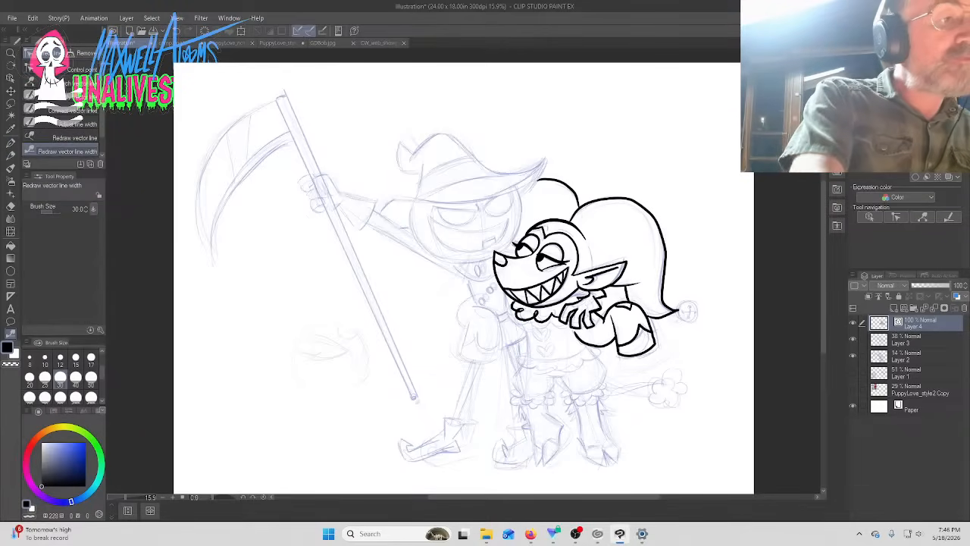
pyautogui.click(61, 96)
pyautogui.moveTo(578, 334)
pyautogui.mouseDown()
pyautogui.moveTo(588, 343)
pyautogui.moveTo(622, 336)
pyautogui.moveTo(576, 339)
pyautogui.mouseUp()
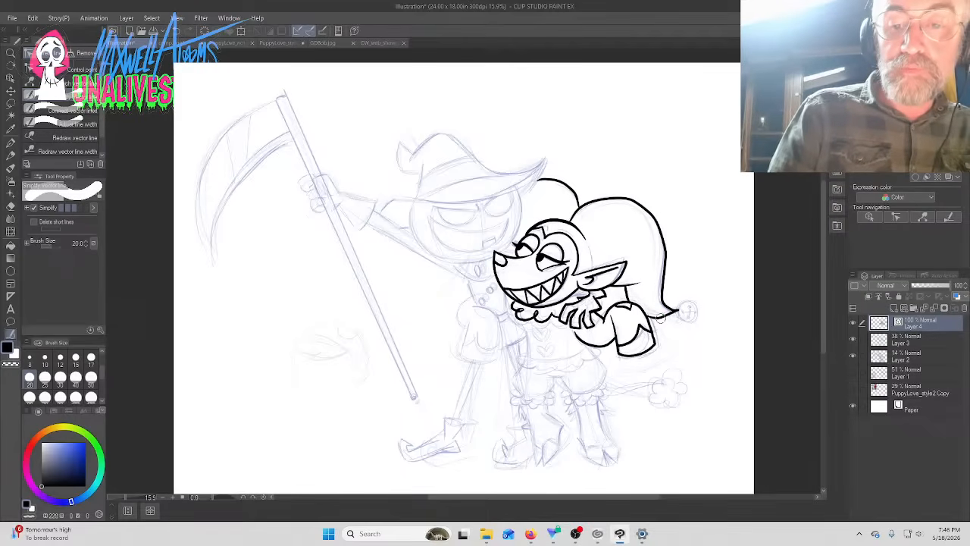
pyautogui.moveTo(673, 309); pyautogui.dragTo(659, 319)
pyautogui.click(80, 69)
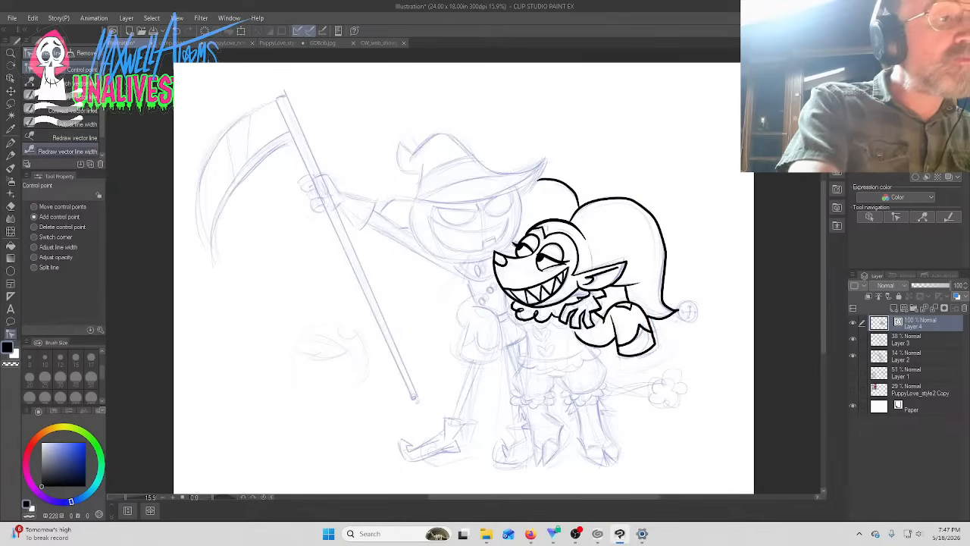
pyautogui.click(64, 82)
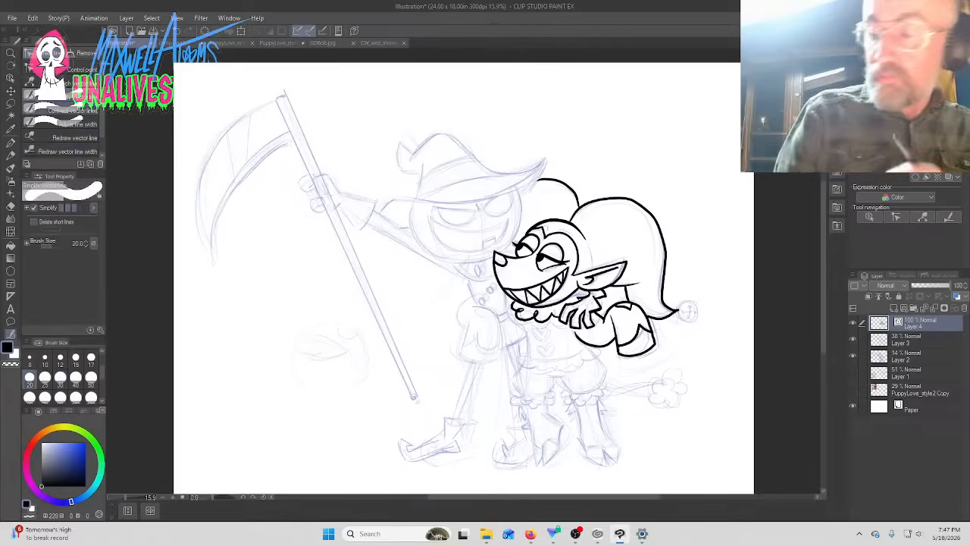
pyautogui.moveTo(656, 342)
pyautogui.mouseDown()
pyautogui.moveTo(650, 325)
pyautogui.moveTo(658, 341)
pyautogui.mouseUp()
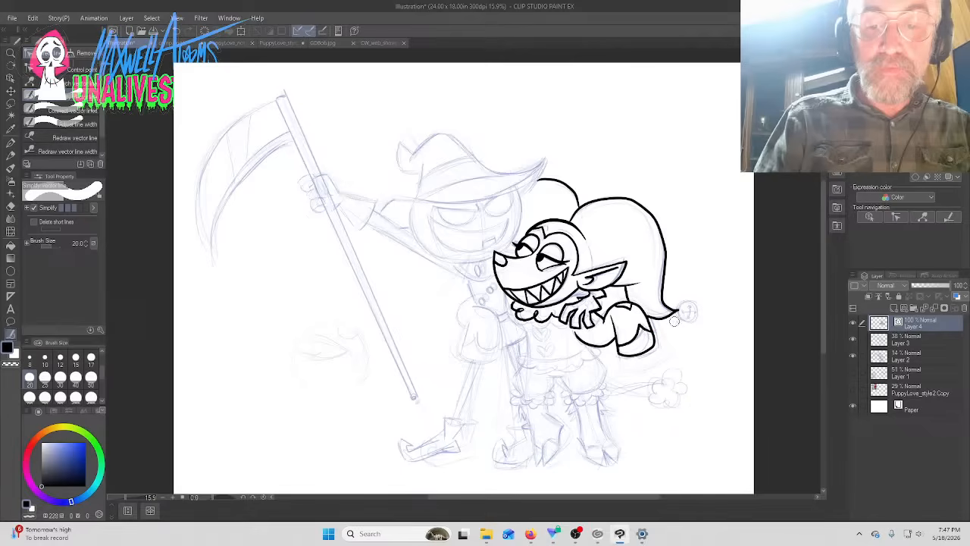
# Ink the sides of the jester's shirt and its scalloped hem above the shorts, using the G-pen at size 30
pyautogui.click(76, 70)
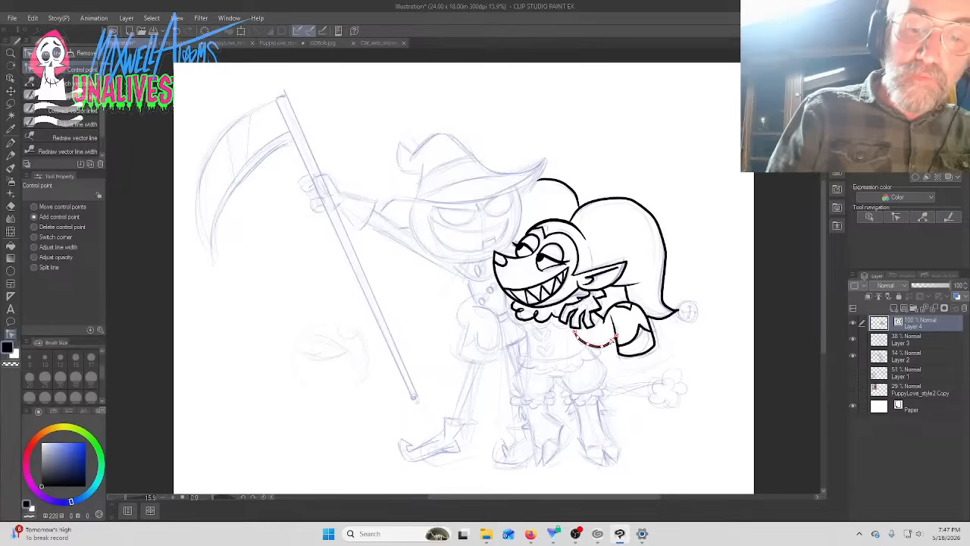
pyautogui.press('p')
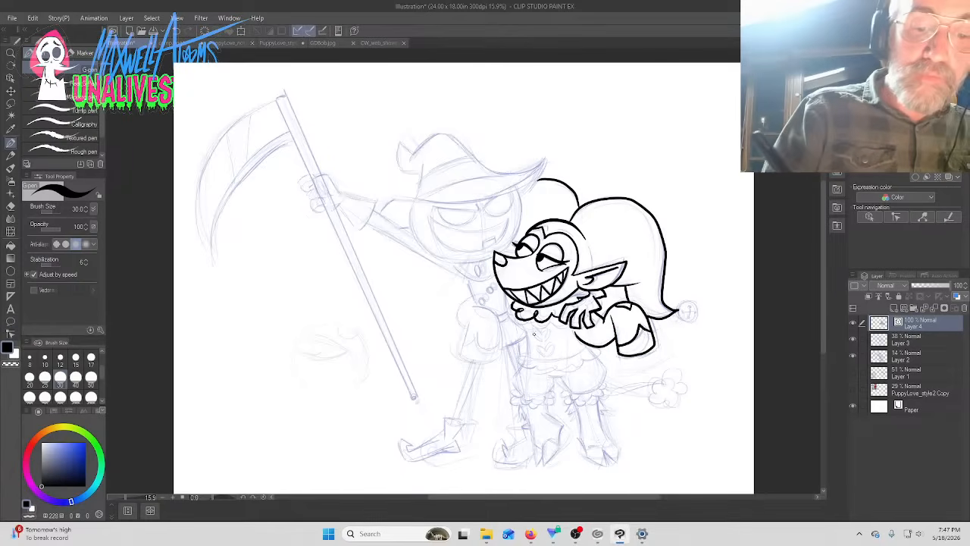
pyautogui.moveTo(526, 338)
pyautogui.mouseDown()
pyautogui.moveTo(529, 354)
pyautogui.moveTo(546, 360)
pyautogui.moveTo(600, 353)
pyautogui.moveTo(572, 373)
pyautogui.moveTo(553, 364)
pyautogui.moveTo(538, 378)
pyautogui.moveTo(513, 357)
pyautogui.moveTo(527, 350)
pyautogui.mouseUp()
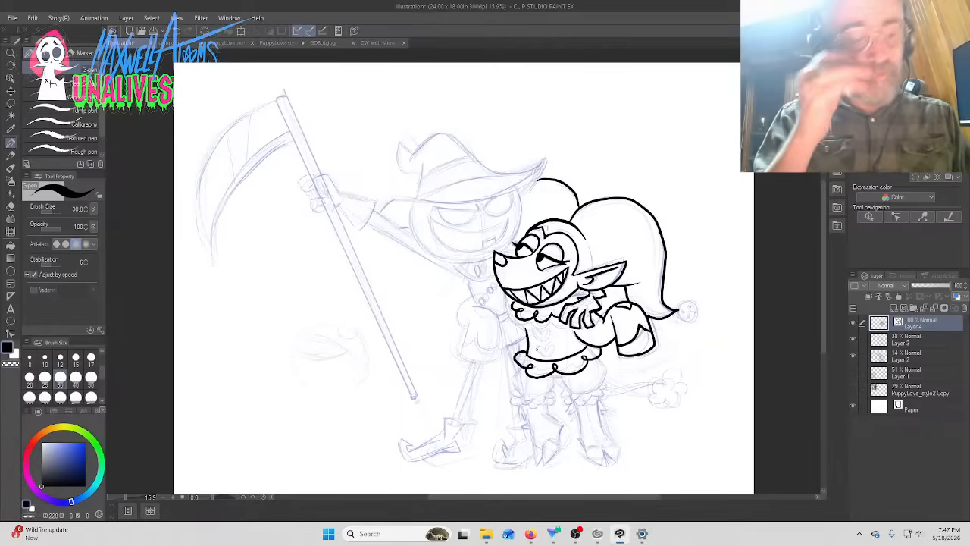
# Simplify the vector lines along the jester's scalloped shirt hem at brush size 20
pyautogui.press('y')
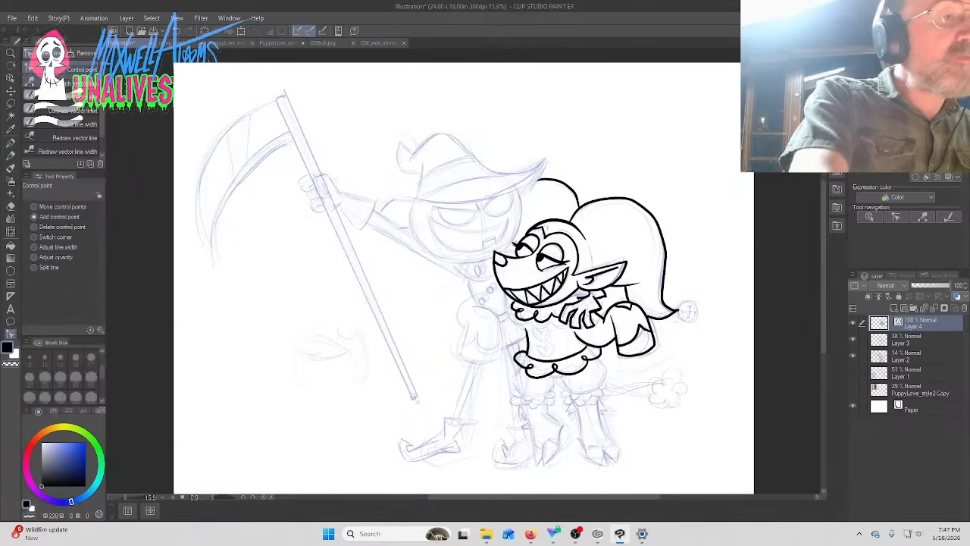
pyautogui.click(47, 96)
pyautogui.moveTo(520, 355)
pyautogui.mouseDown()
pyautogui.moveTo(537, 378)
pyautogui.moveTo(581, 372)
pyautogui.moveTo(607, 352)
pyautogui.mouseUp()
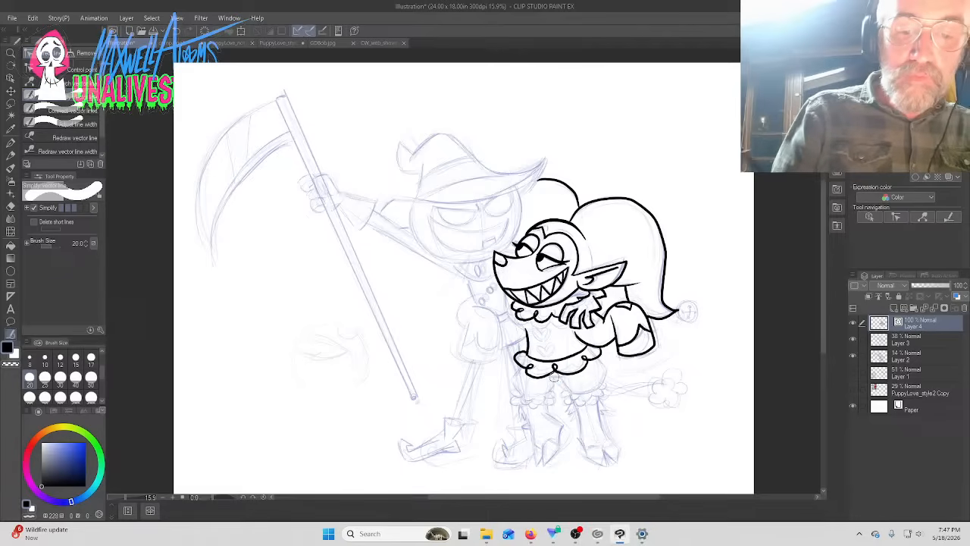
pyautogui.moveTo(540, 377)
pyautogui.mouseDown()
pyautogui.moveTo(517, 365)
pyautogui.moveTo(521, 351)
pyautogui.mouseUp()
pyautogui.click(65, 70)
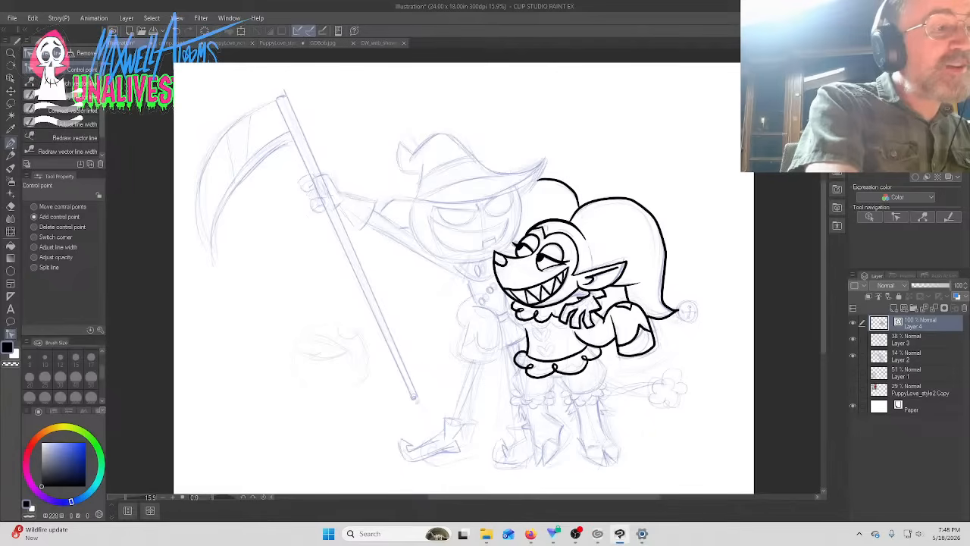
# Ink another ruffle row on the jester's collar with the G-pen and add a round bell at the hat tip with the Ellipse tool
pyautogui.click(10, 142)
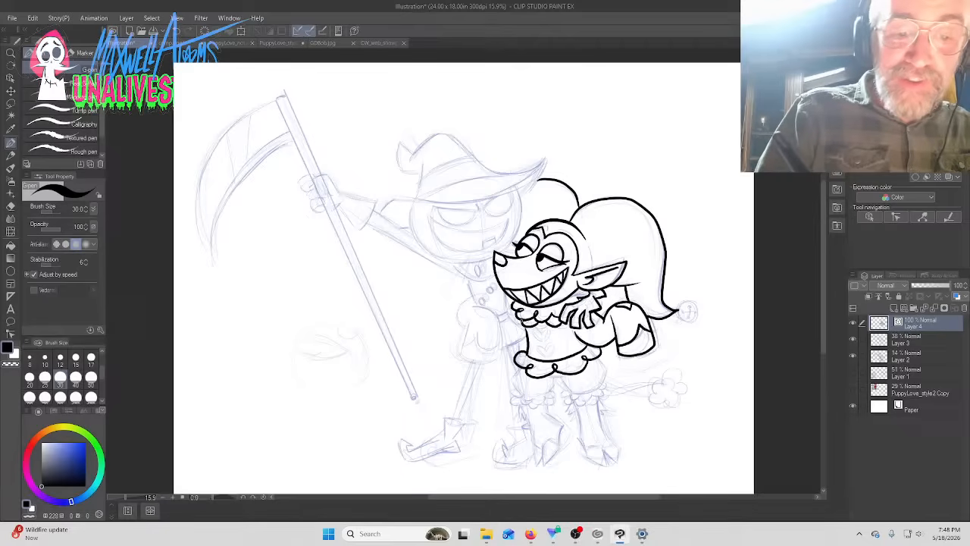
pyautogui.moveTo(523, 321); pyautogui.dragTo(510, 312)
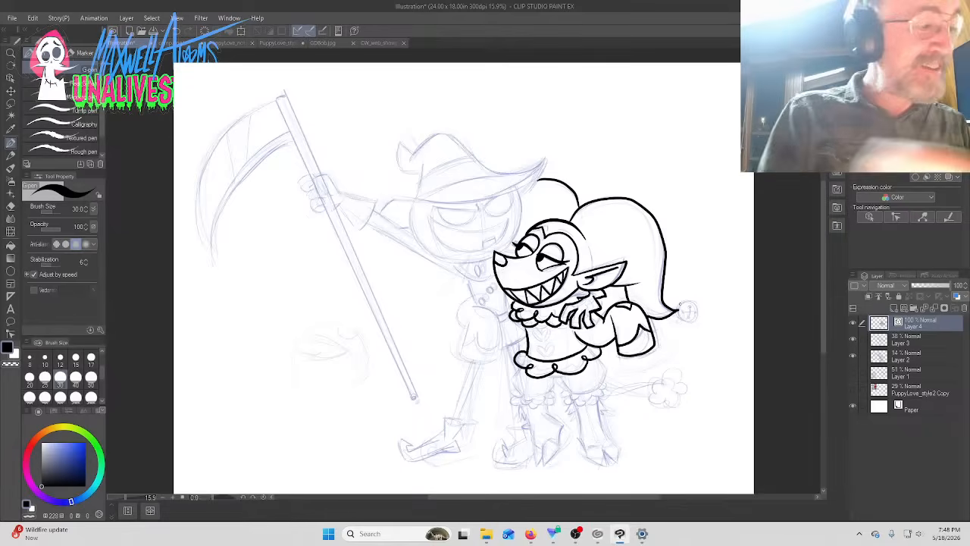
pyautogui.press('u')
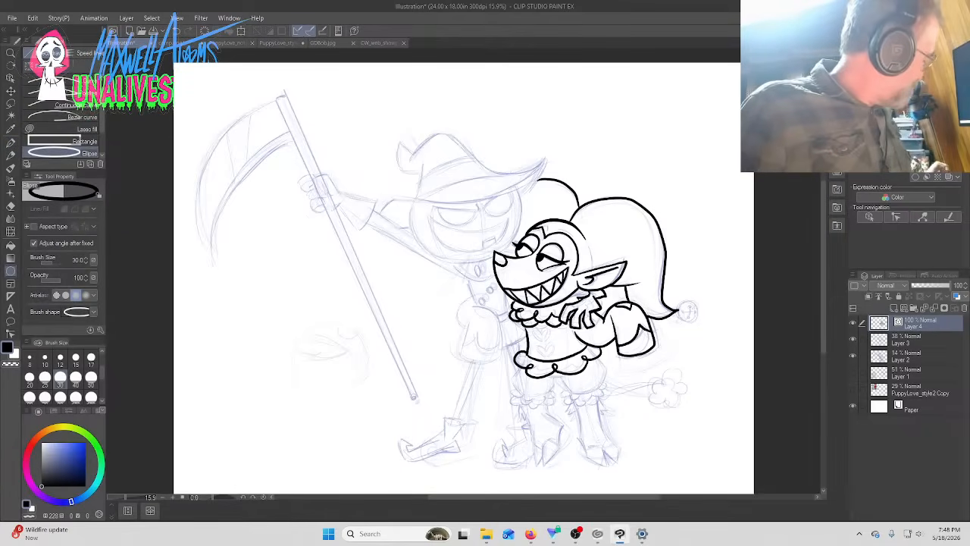
pyautogui.moveTo(677, 299); pyautogui.dragTo(696, 319)
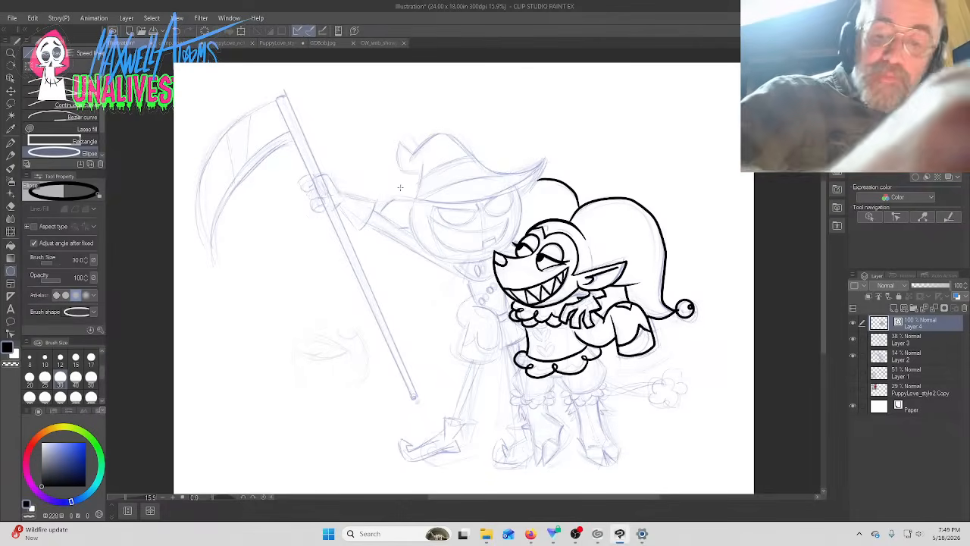
pyautogui.click(32, 18)
pyautogui.click(47, 31)
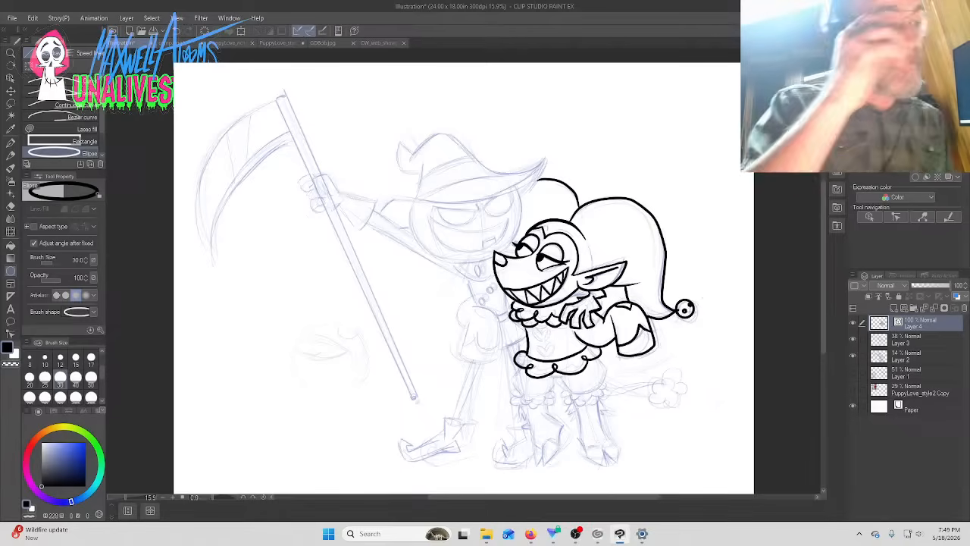
# Ink the puffed sleeve between the two figures and two hearts down the jester's shirt front with the G-pen
pyautogui.click(11, 142)
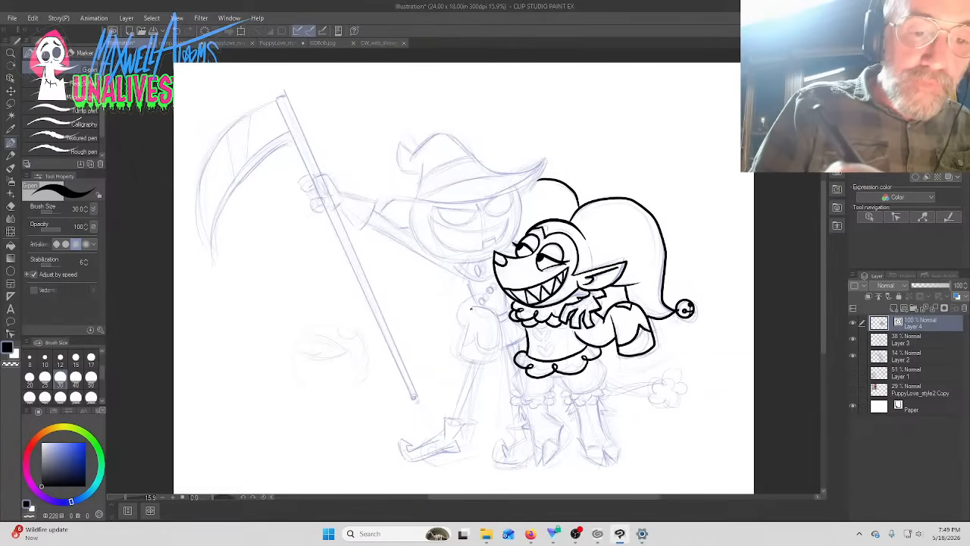
pyautogui.moveTo(478, 307)
pyautogui.mouseDown()
pyautogui.moveTo(501, 330)
pyautogui.moveTo(493, 362)
pyautogui.moveTo(464, 353)
pyautogui.moveTo(470, 312)
pyautogui.moveTo(455, 323)
pyautogui.moveTo(455, 307)
pyautogui.moveTo(470, 298)
pyautogui.mouseUp()
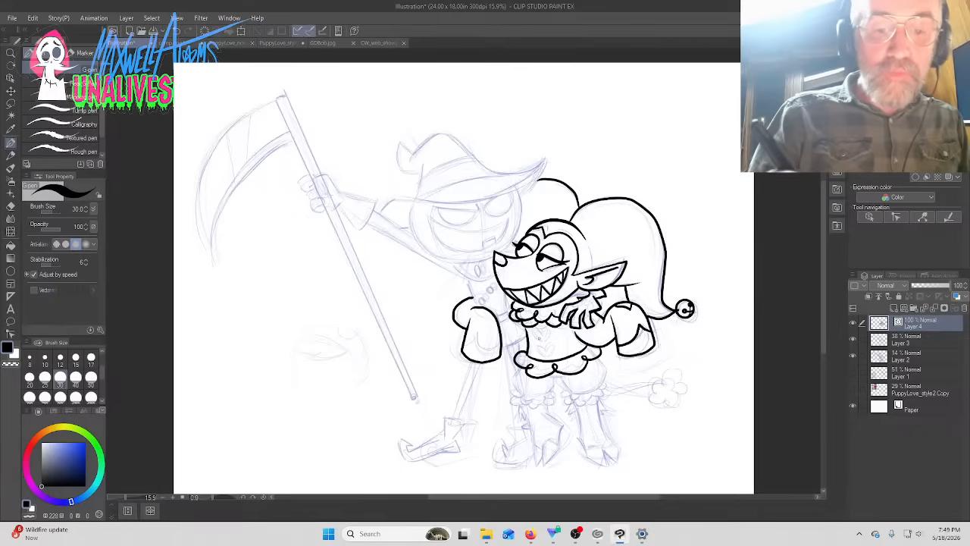
pyautogui.moveTo(544, 341)
pyautogui.mouseDown()
pyautogui.moveTo(534, 330)
pyautogui.moveTo(552, 333)
pyautogui.moveTo(538, 351)
pyautogui.moveTo(550, 341)
pyautogui.moveTo(547, 357)
pyautogui.mouseUp()
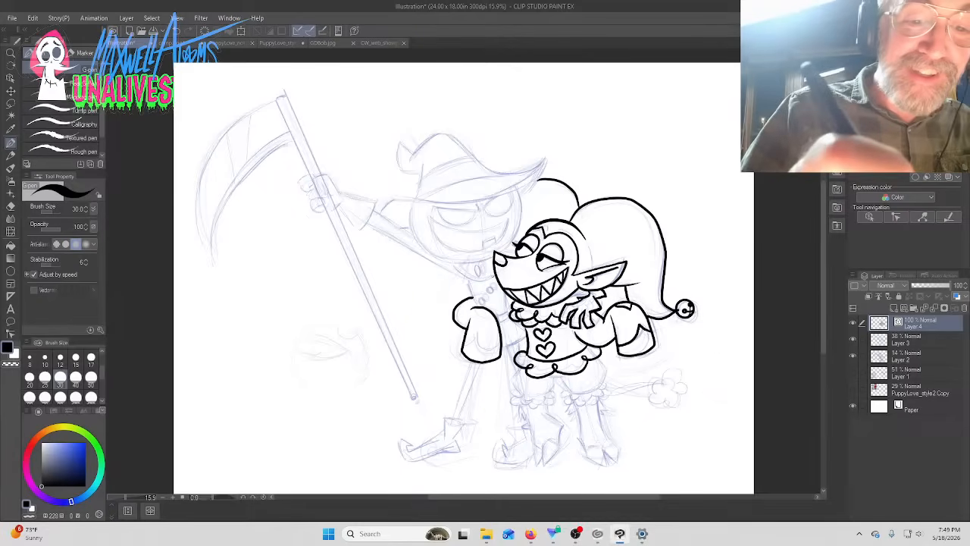
# Ink the pumpkin-headed figure's curved collar, buttoned upper torso and the two long edges of the raised arm
pyautogui.moveTo(496, 279); pyautogui.dragTo(463, 274)
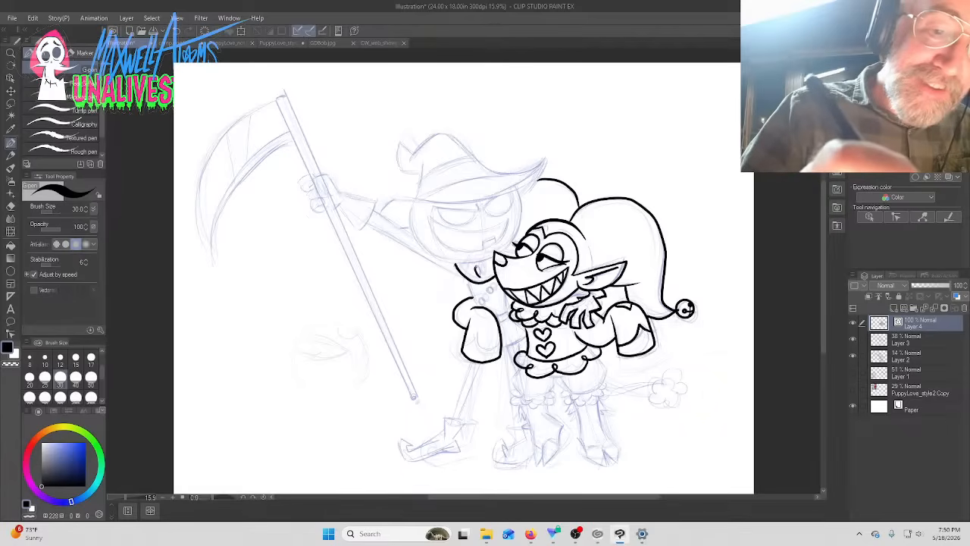
pyautogui.moveTo(481, 265); pyautogui.dragTo(478, 273)
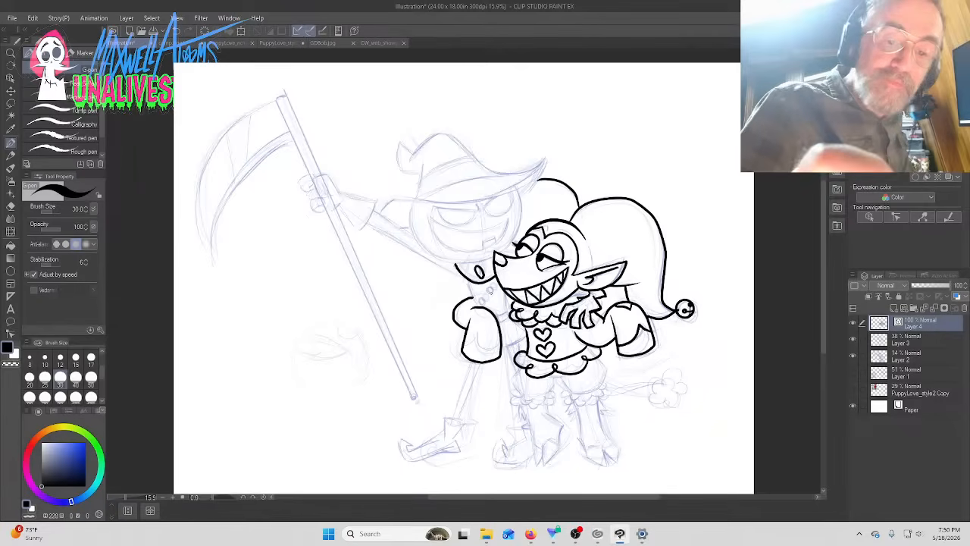
pyautogui.moveTo(494, 292)
pyautogui.mouseDown()
pyautogui.moveTo(479, 304)
pyautogui.moveTo(464, 281)
pyautogui.mouseUp()
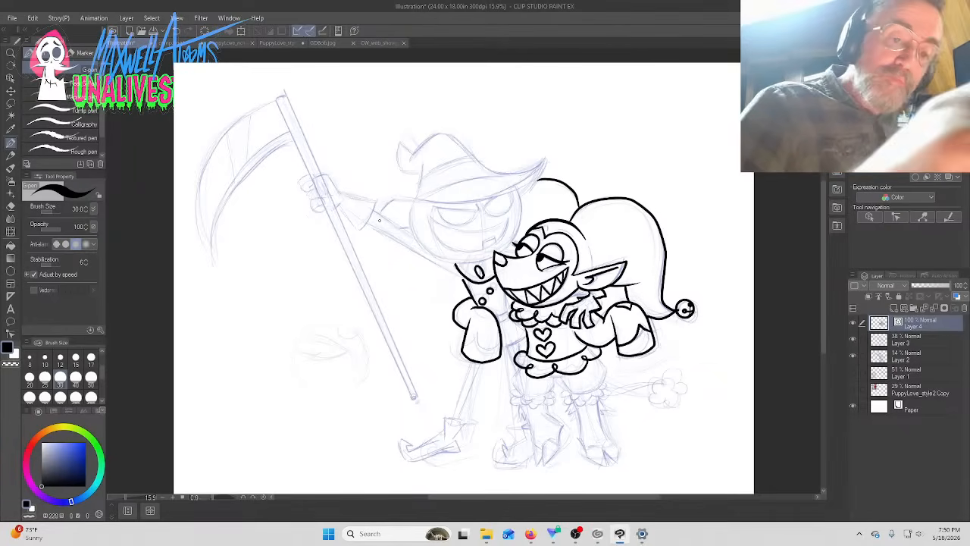
pyautogui.moveTo(379, 222); pyautogui.dragTo(458, 272)
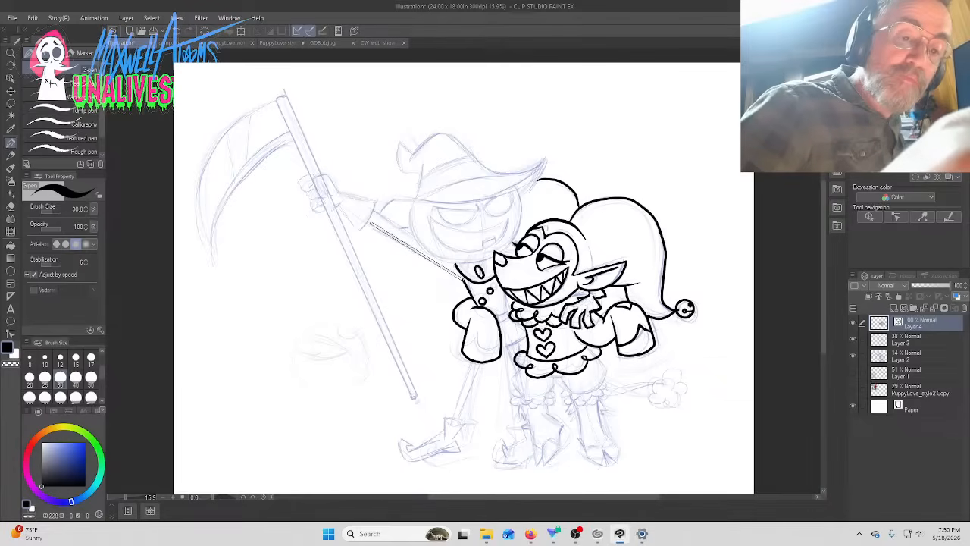
pyautogui.moveTo(379, 223)
pyautogui.mouseDown()
pyautogui.moveTo(367, 221)
pyautogui.moveTo(417, 241)
pyautogui.mouseUp()
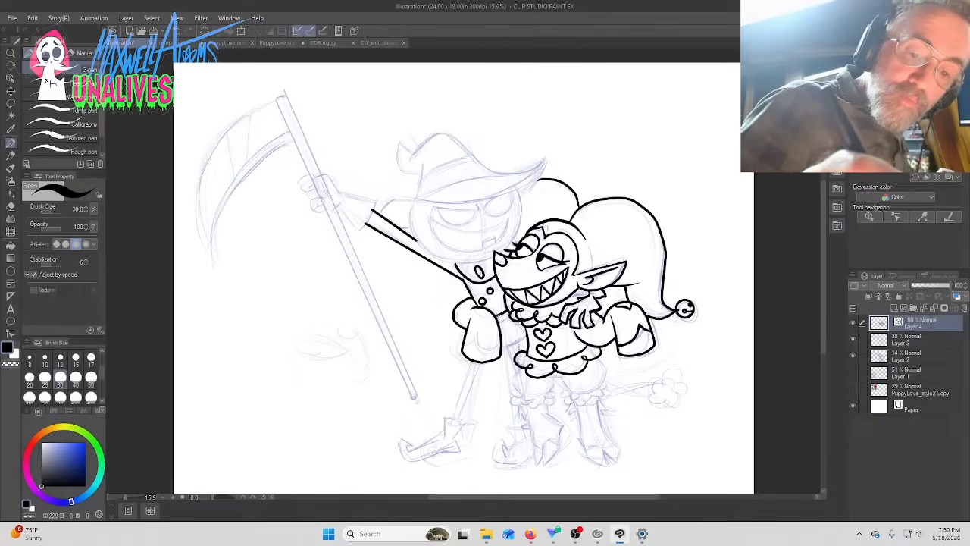
# Ink the short lines joining the puffed sleeve to the jester's shirt and add the sleeve's pointed trim
pyautogui.moveTo(509, 318); pyautogui.dragTo(501, 321)
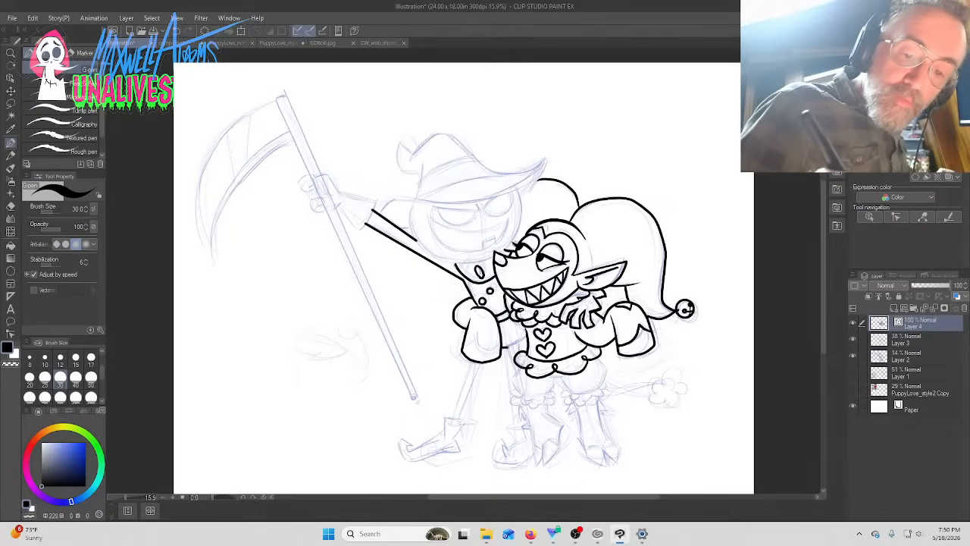
pyautogui.moveTo(506, 348); pyautogui.dragTo(525, 337)
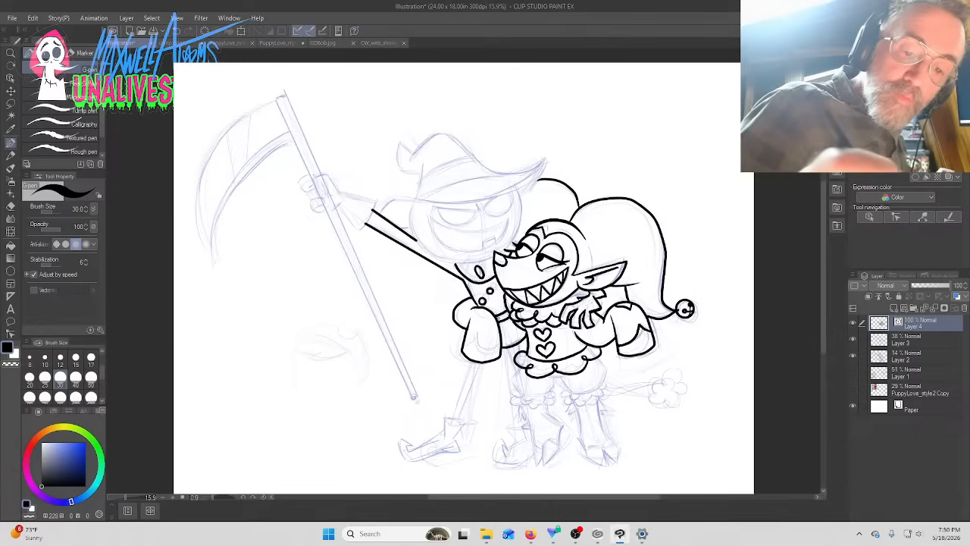
pyautogui.moveTo(493, 341); pyautogui.dragTo(500, 344)
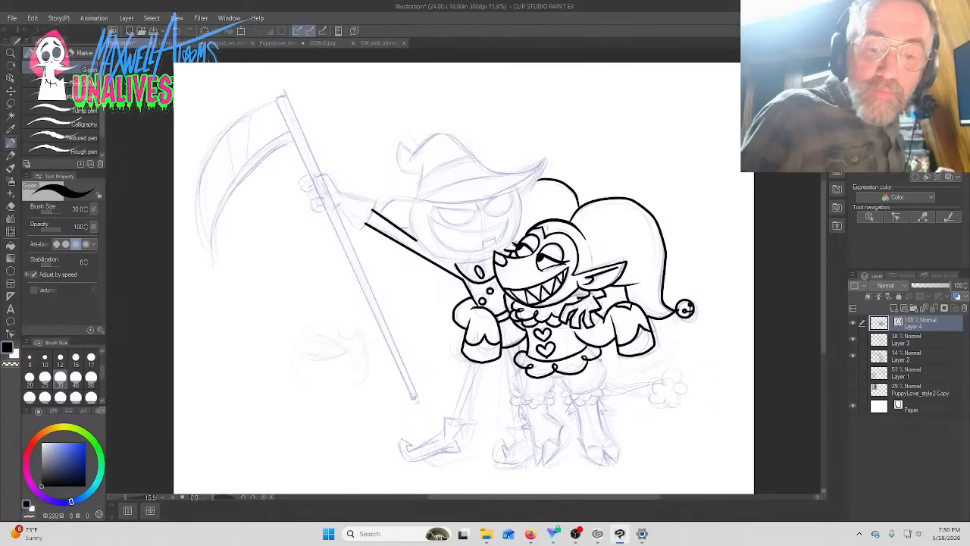
# Ink both rounded, puffed legs of the jester's shorts below the scalloped hem
pyautogui.moveTo(598, 359)
pyautogui.mouseDown()
pyautogui.moveTo(603, 387)
pyautogui.moveTo(593, 393)
pyautogui.mouseUp()
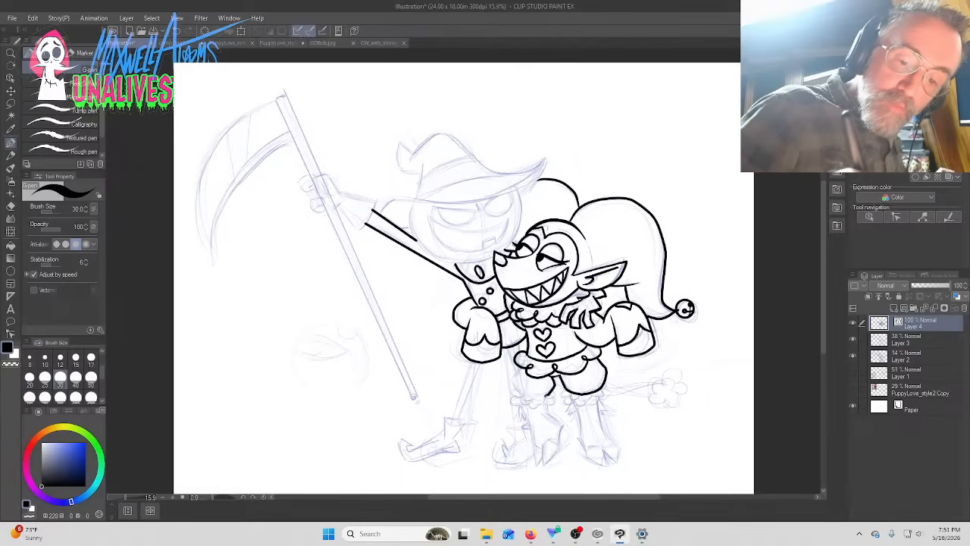
pyautogui.moveTo(549, 397)
pyautogui.mouseDown()
pyautogui.moveTo(529, 397)
pyautogui.moveTo(510, 378)
pyautogui.mouseUp()
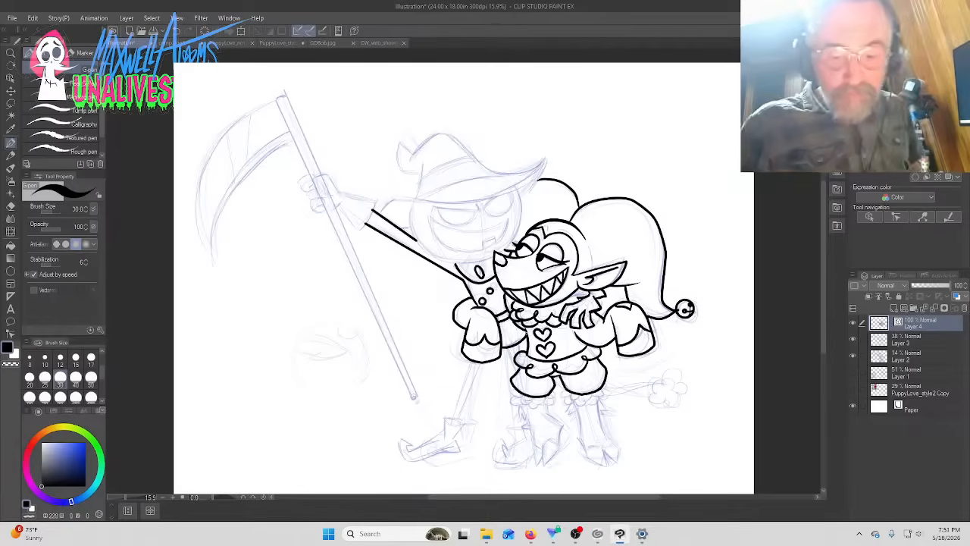
# Check the latest live chat messages in the stream chat window and return to the illustration
pyautogui.click(576, 533)
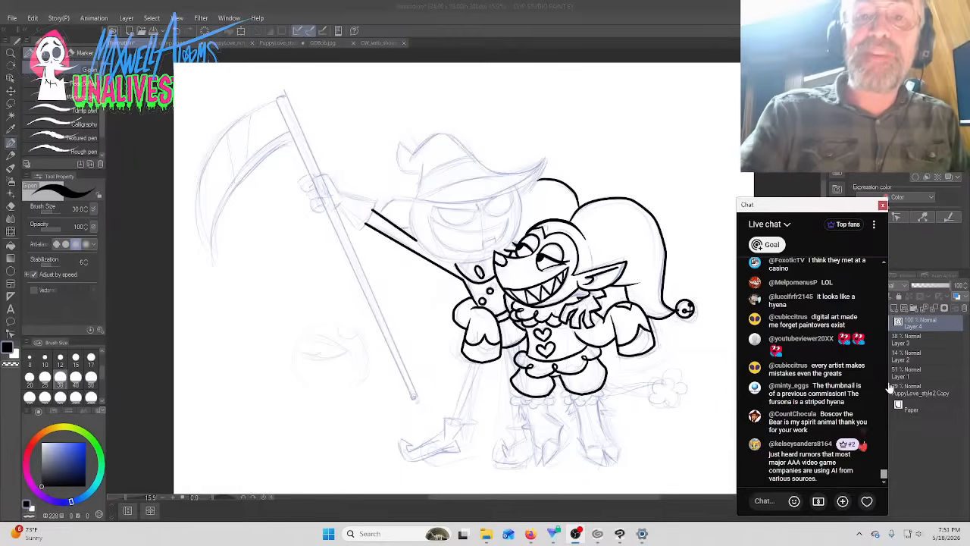
pyautogui.click(710, 39)
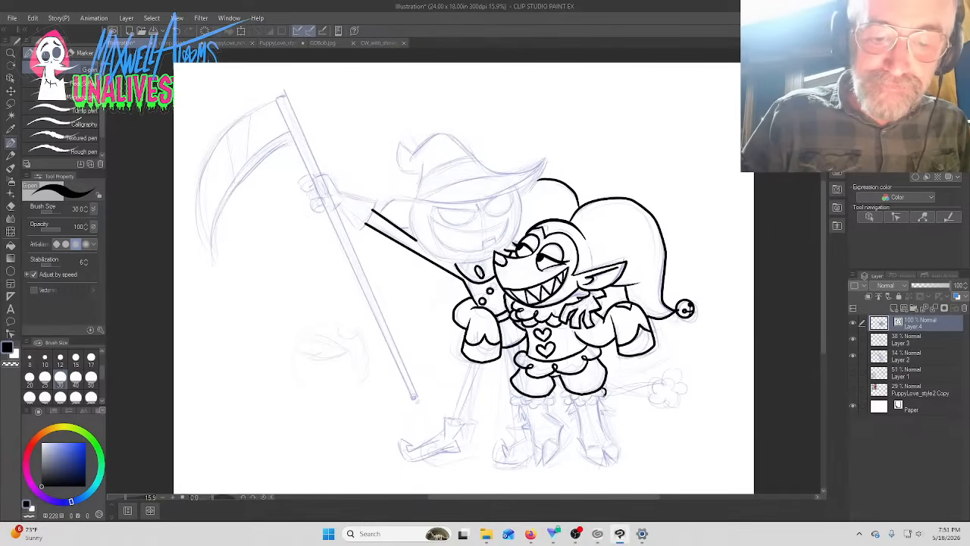
# Ink two rows of scalloped ruffles around the cuff of each leg of the jester's shorts
pyautogui.moveTo(598, 395); pyautogui.dragTo(561, 400)
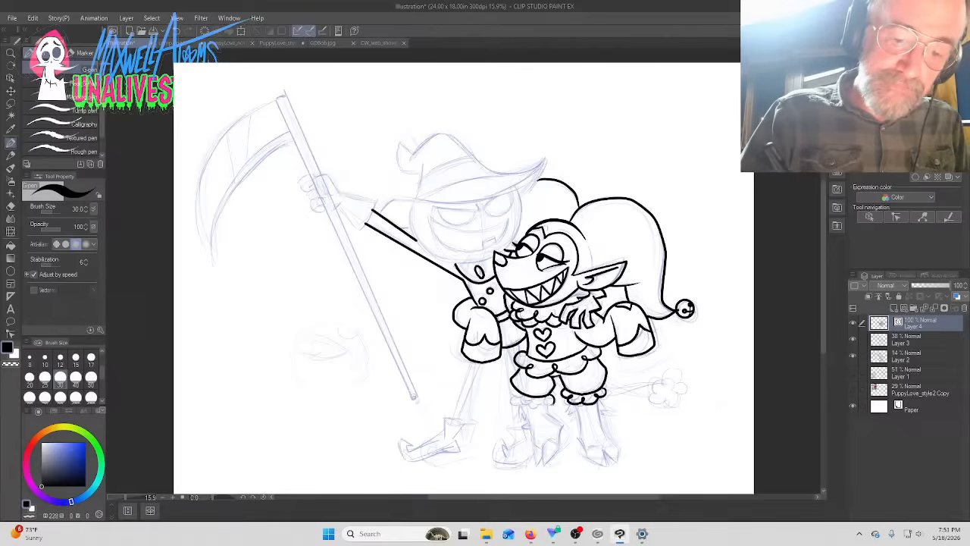
pyautogui.moveTo(547, 406); pyautogui.dragTo(513, 392)
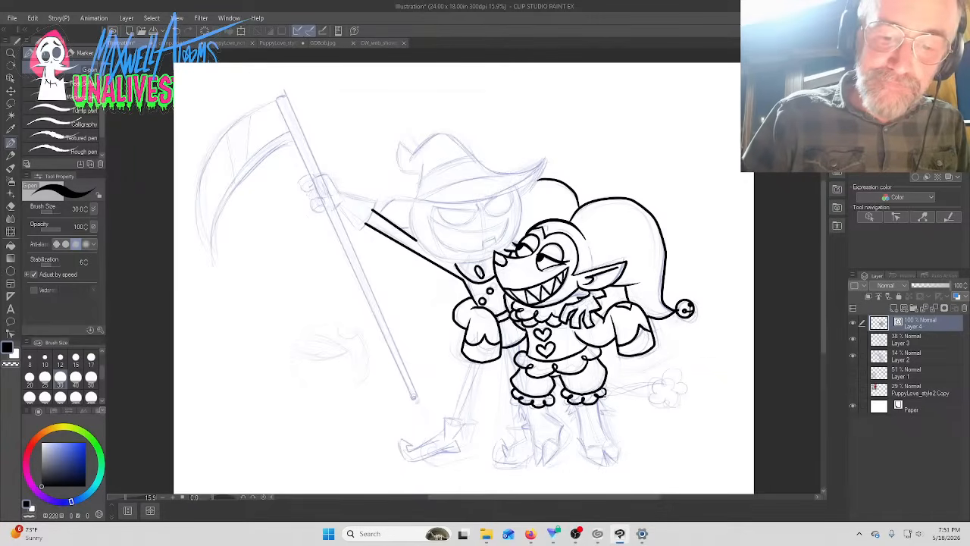
pyautogui.moveTo(604, 401); pyautogui.dragTo(572, 409)
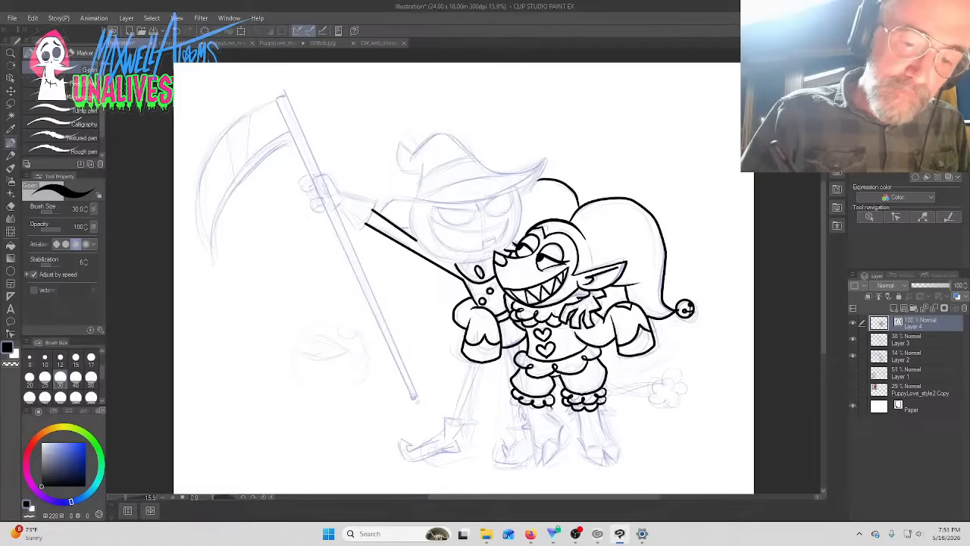
pyautogui.moveTo(537, 411); pyautogui.dragTo(517, 410)
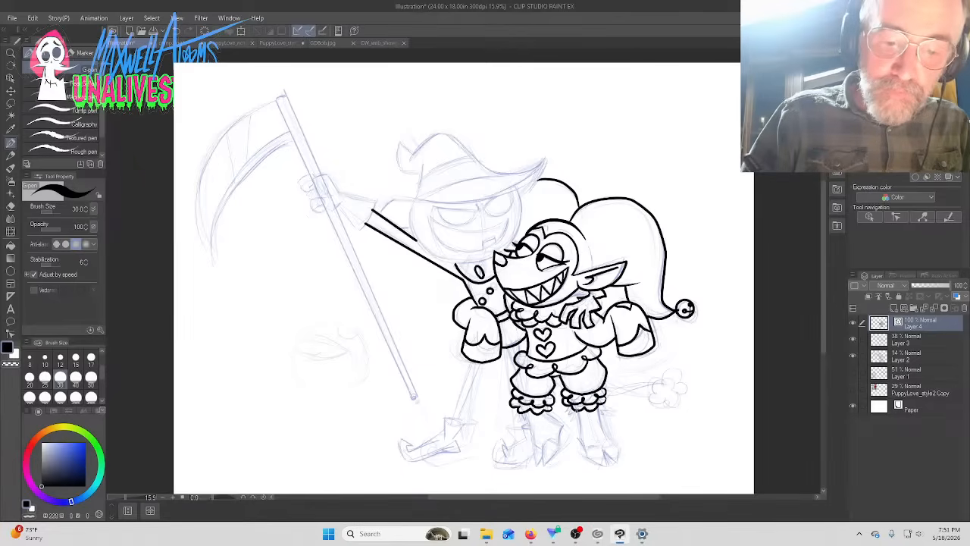
# Ink the jester's two furry legs with cloven hooves and the thin tail ending in a fluffy tuft
pyautogui.moveTo(574, 414)
pyautogui.mouseDown()
pyautogui.moveTo(586, 455)
pyautogui.moveTo(599, 464)
pyautogui.moveTo(605, 446)
pyautogui.moveTo(614, 464)
pyautogui.moveTo(599, 414)
pyautogui.mouseUp()
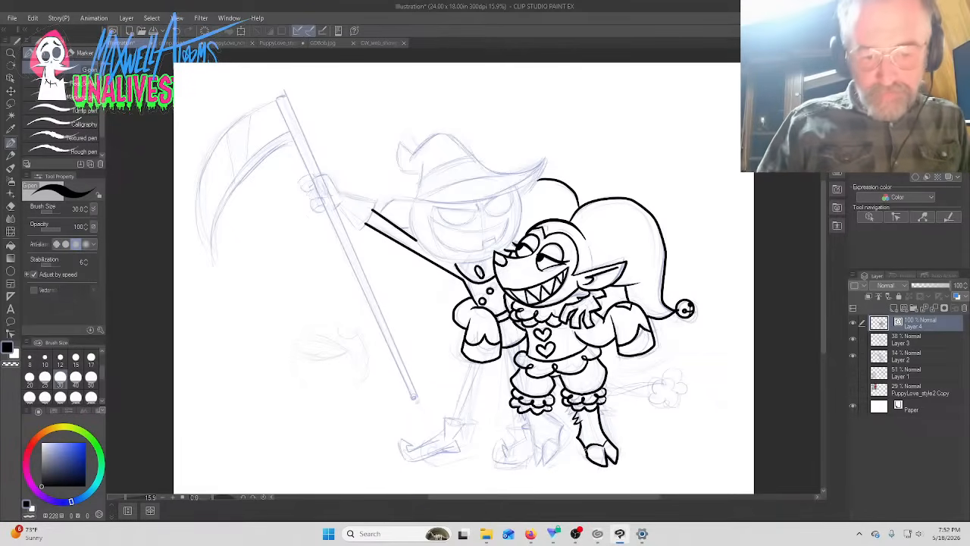
pyautogui.moveTo(543, 411)
pyautogui.mouseDown()
pyautogui.moveTo(560, 427)
pyautogui.moveTo(544, 467)
pyautogui.moveTo(525, 416)
pyautogui.moveTo(542, 445)
pyautogui.moveTo(560, 448)
pyautogui.mouseUp()
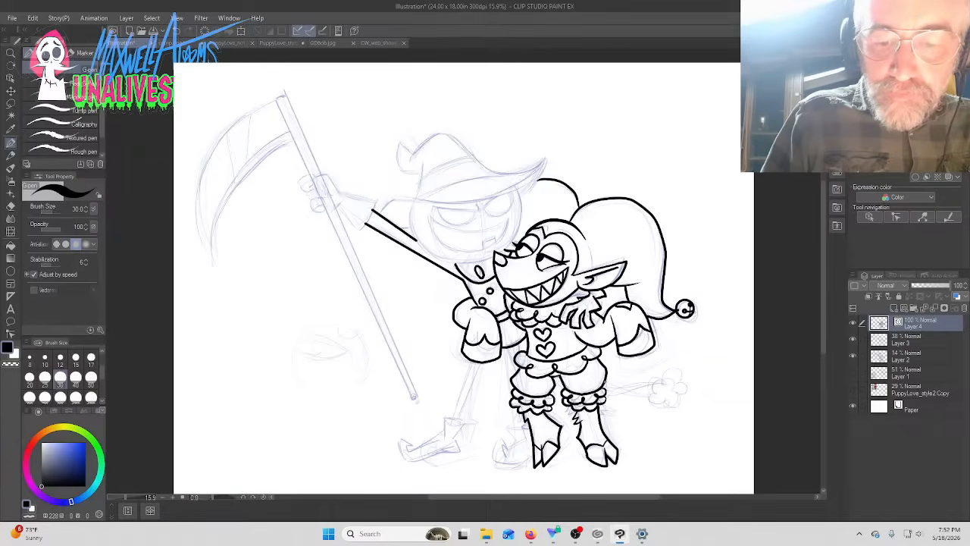
pyautogui.moveTo(609, 388)
pyautogui.mouseDown()
pyautogui.moveTo(671, 383)
pyautogui.moveTo(647, 383)
pyautogui.moveTo(676, 370)
pyautogui.moveTo(664, 375)
pyautogui.moveTo(669, 368)
pyautogui.moveTo(688, 371)
pyautogui.moveTo(683, 400)
pyautogui.moveTo(658, 387)
pyautogui.mouseUp()
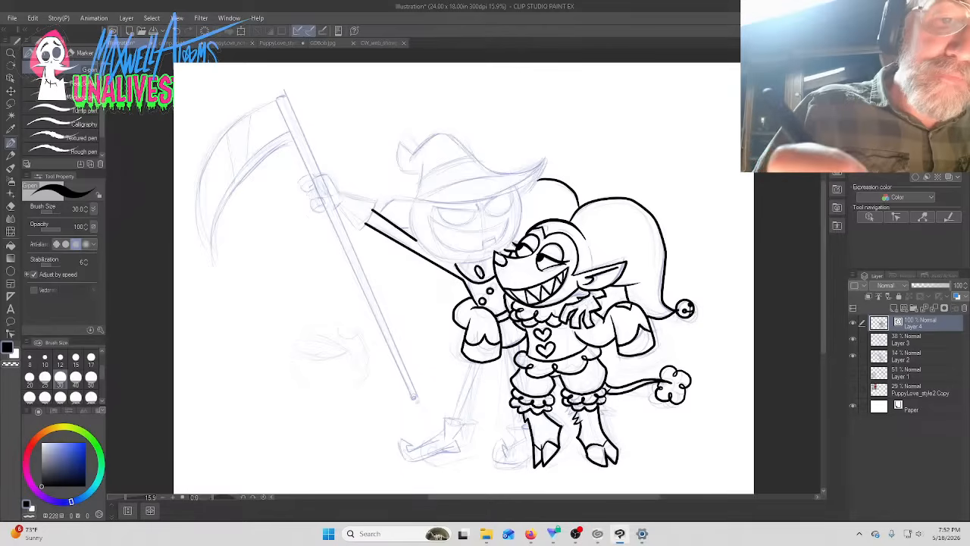
# Ink the rounded outline of the pumpkin head beneath the hat brim, from the jester's face around to the far side
pyautogui.moveTo(502, 253)
pyautogui.mouseDown()
pyautogui.moveTo(523, 222)
pyautogui.moveTo(514, 186)
pyautogui.mouseUp()
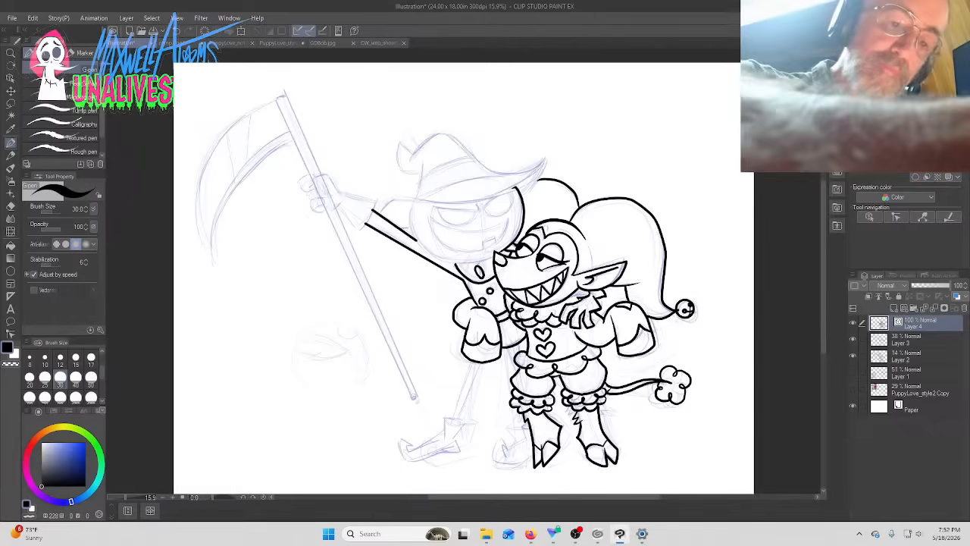
pyautogui.moveTo(493, 258)
pyautogui.mouseDown()
pyautogui.moveTo(433, 260)
pyautogui.moveTo(409, 207)
pyautogui.mouseUp()
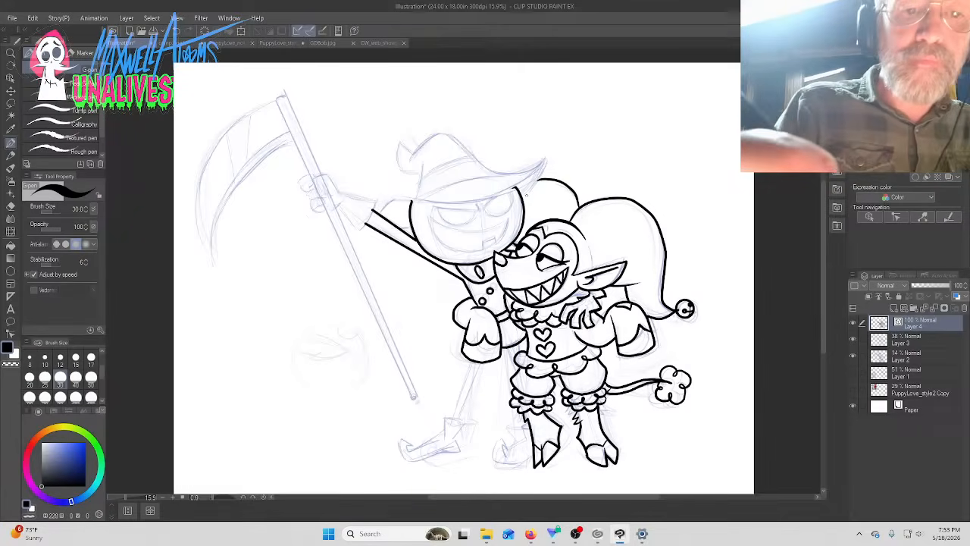
# Ink the pumpkin figure's curved hat brim with its pointed tip, and simplify the vector line at the brim's far end
pyautogui.moveTo(522, 196)
pyautogui.mouseDown()
pyautogui.moveTo(545, 160)
pyautogui.moveTo(527, 198)
pyautogui.moveTo(489, 198)
pyautogui.mouseUp()
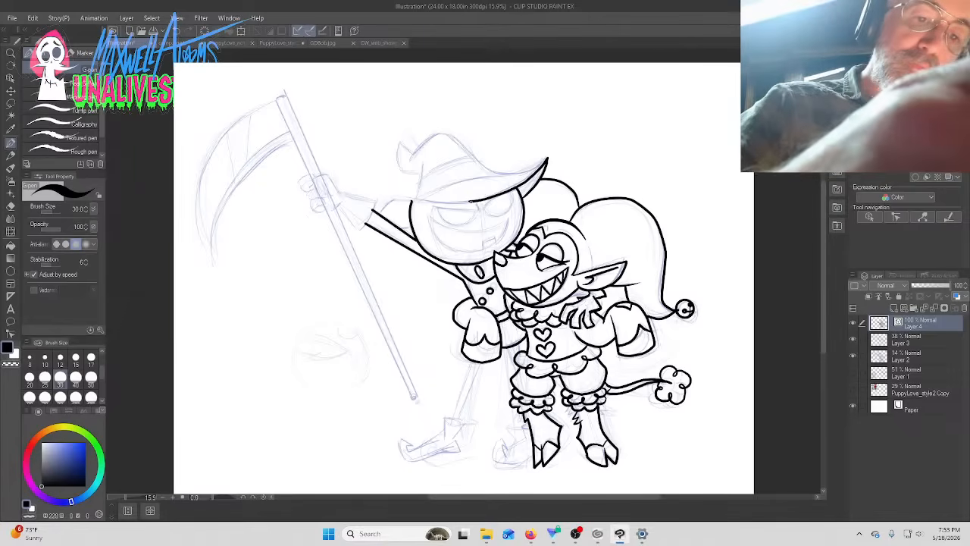
pyautogui.moveTo(471, 201); pyautogui.dragTo(383, 208)
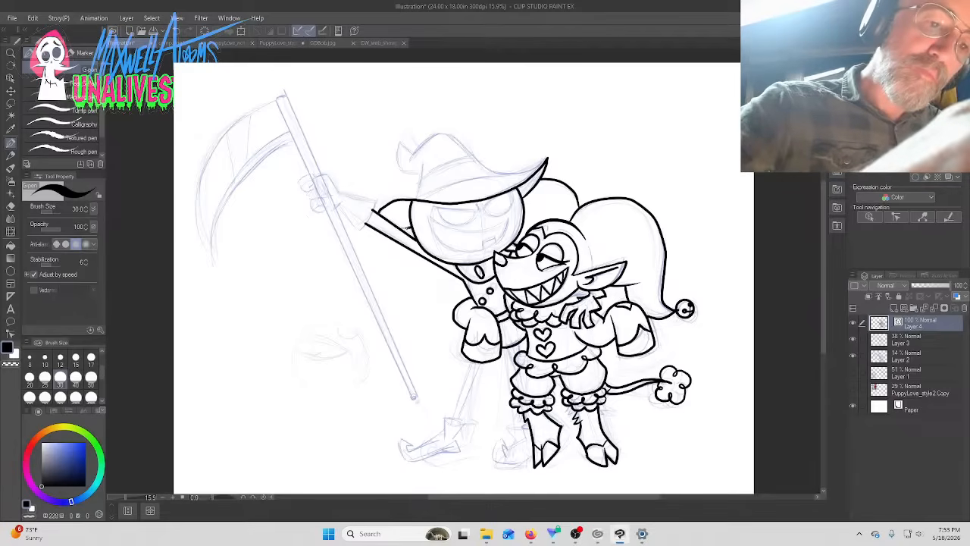
pyautogui.click(11, 333)
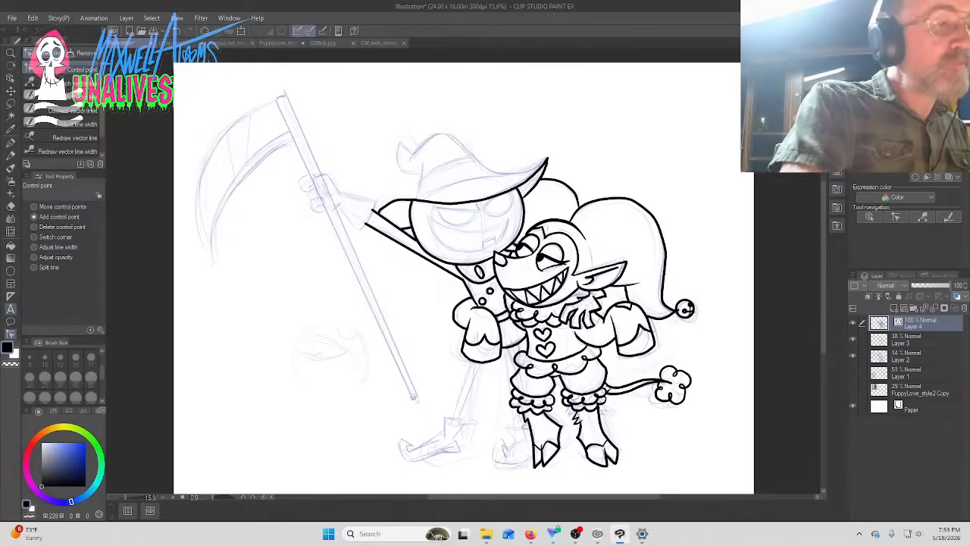
pyautogui.click(60, 96)
pyautogui.moveTo(384, 207); pyautogui.dragTo(388, 201)
pyautogui.click(68, 69)
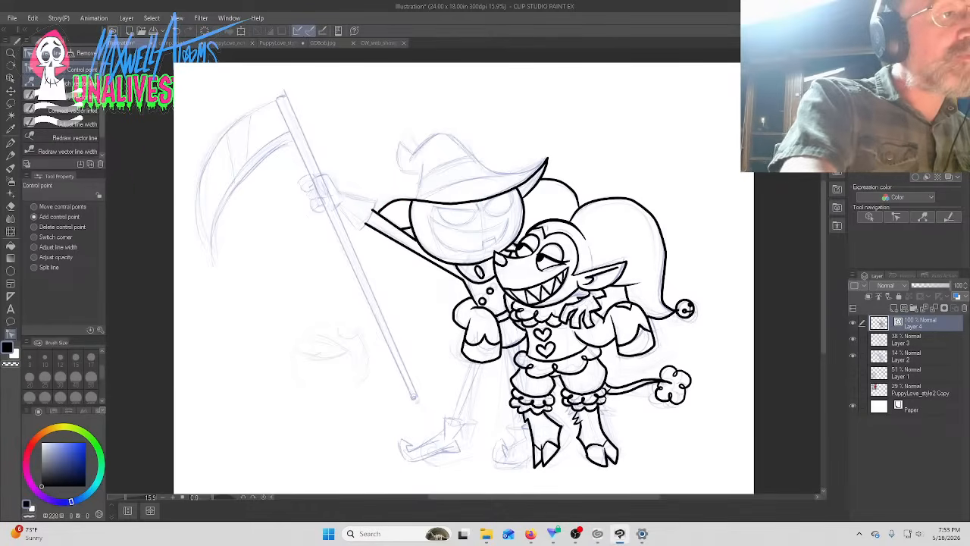
# Ink the crown of the pumpkin figure's hat with its curled, pointed tip, and add the hat band above the brim
pyautogui.press('p')
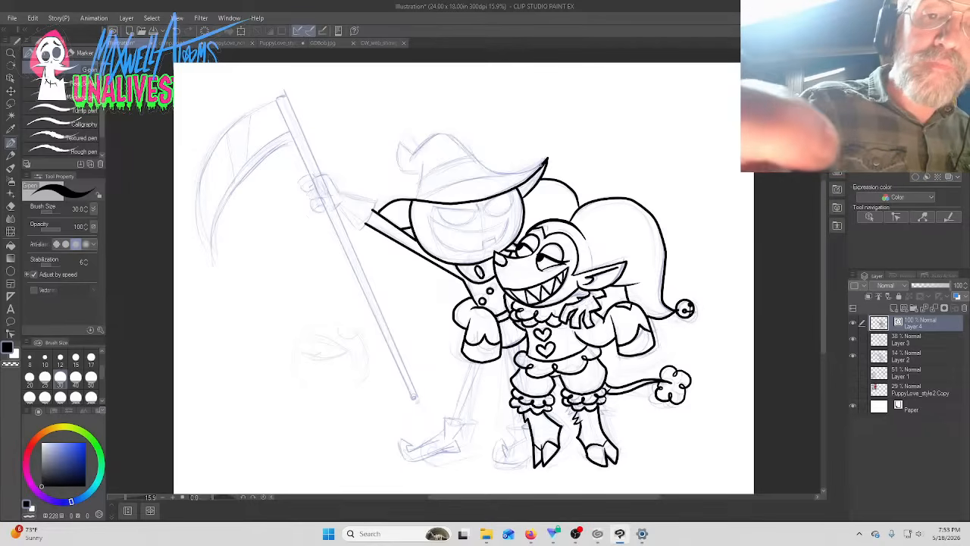
pyautogui.moveTo(542, 163)
pyautogui.mouseDown()
pyautogui.moveTo(503, 174)
pyautogui.moveTo(467, 133)
pyautogui.mouseUp()
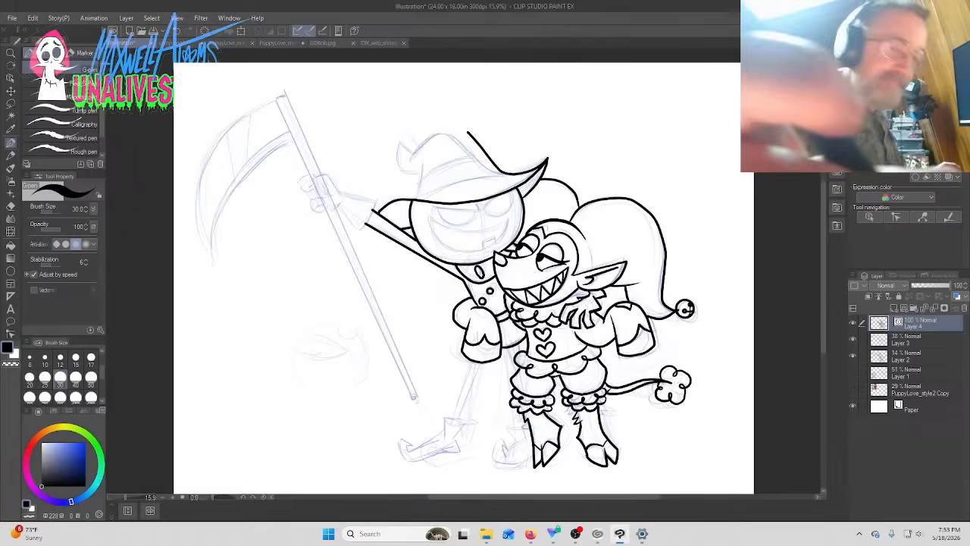
pyautogui.hotkey('ctrl', 'z')
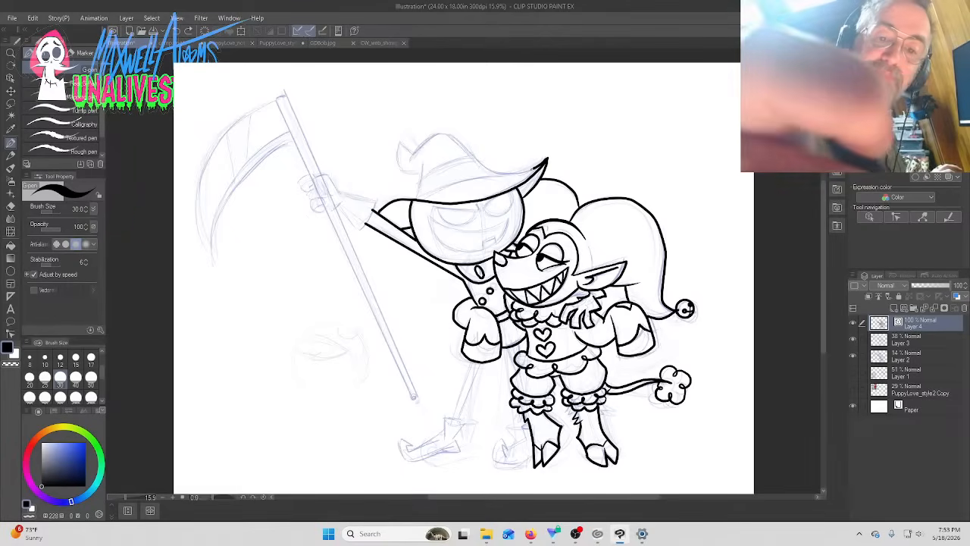
pyautogui.moveTo(543, 163)
pyautogui.mouseDown()
pyautogui.moveTo(503, 175)
pyautogui.moveTo(447, 132)
pyautogui.moveTo(426, 133)
pyautogui.moveTo(410, 158)
pyautogui.moveTo(431, 133)
pyautogui.moveTo(447, 132)
pyautogui.moveTo(496, 175)
pyautogui.moveTo(550, 156)
pyautogui.mouseUp()
pyautogui.hotkey('ctrl', 'z')
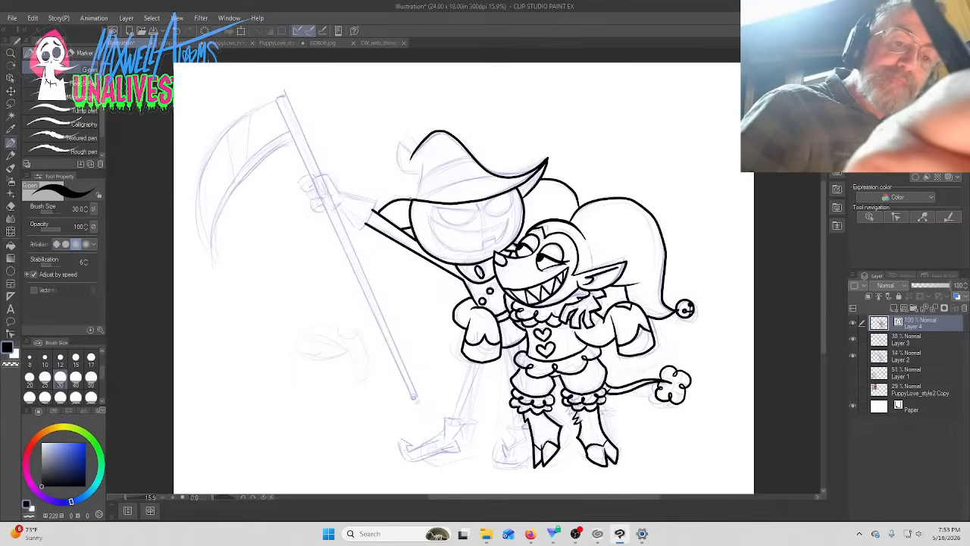
pyautogui.moveTo(408, 199)
pyautogui.mouseDown()
pyautogui.moveTo(420, 161)
pyautogui.moveTo(397, 171)
pyautogui.moveTo(396, 144)
pyautogui.moveTo(412, 156)
pyautogui.mouseUp()
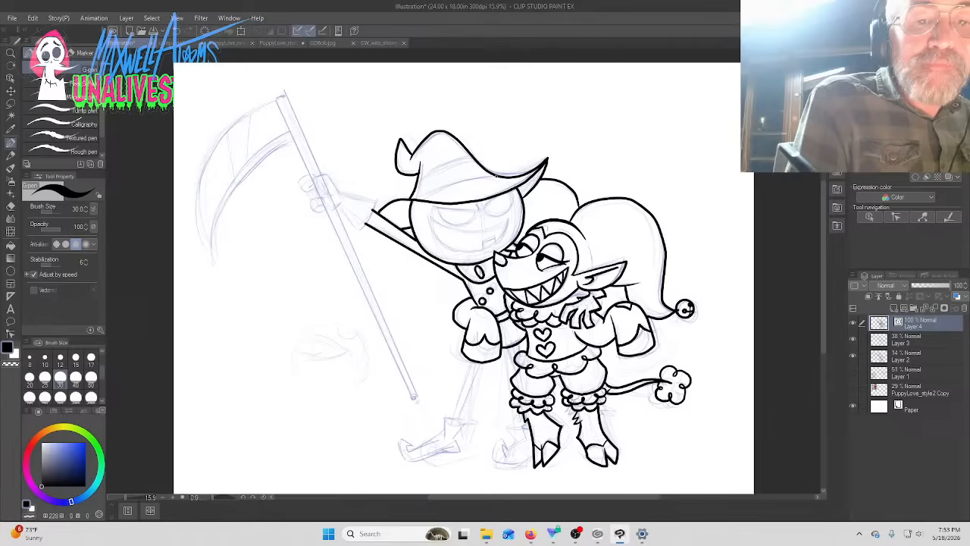
pyautogui.moveTo(479, 179)
pyautogui.mouseDown()
pyautogui.moveTo(445, 188)
pyautogui.moveTo(442, 167)
pyautogui.mouseUp()
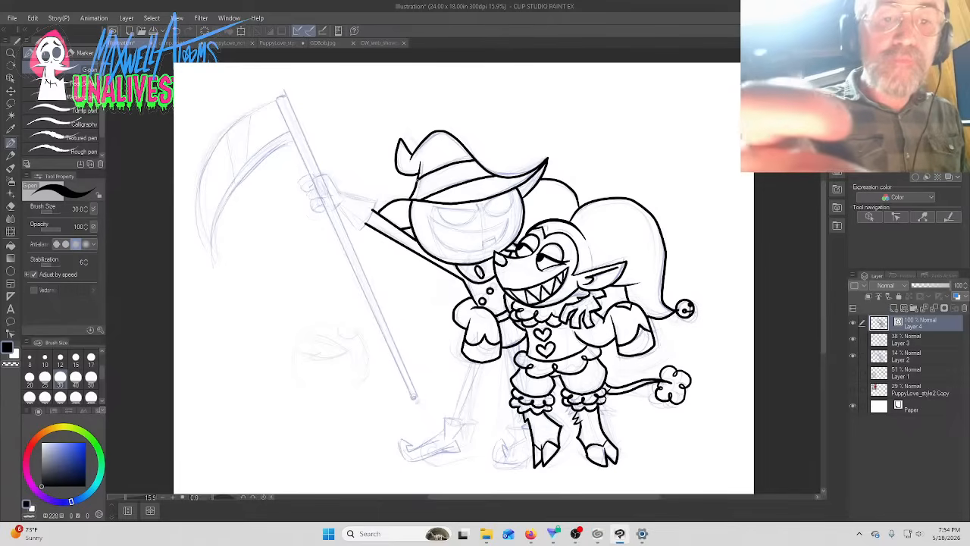
# Simplify the vector lines of the hat's crown, band and curled tip
pyautogui.press('y')
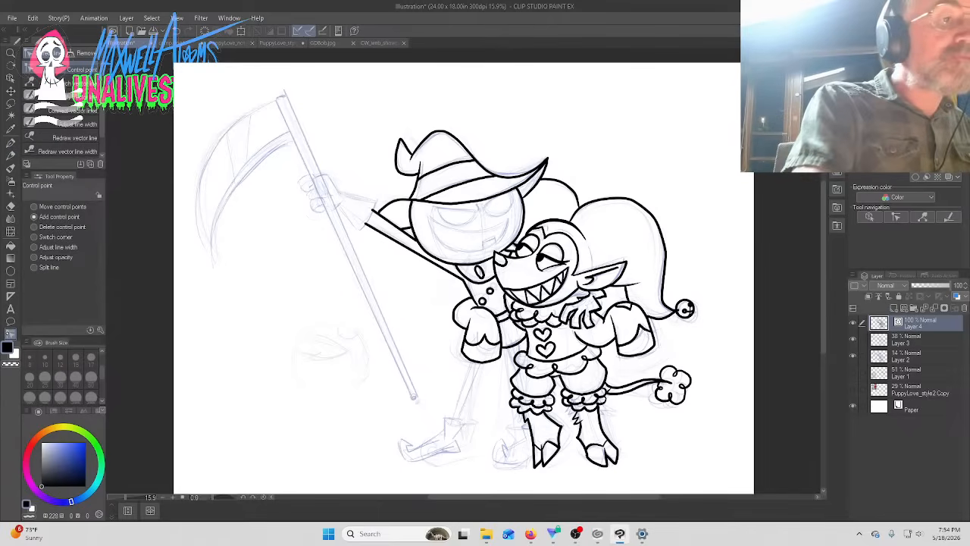
pyautogui.click(61, 96)
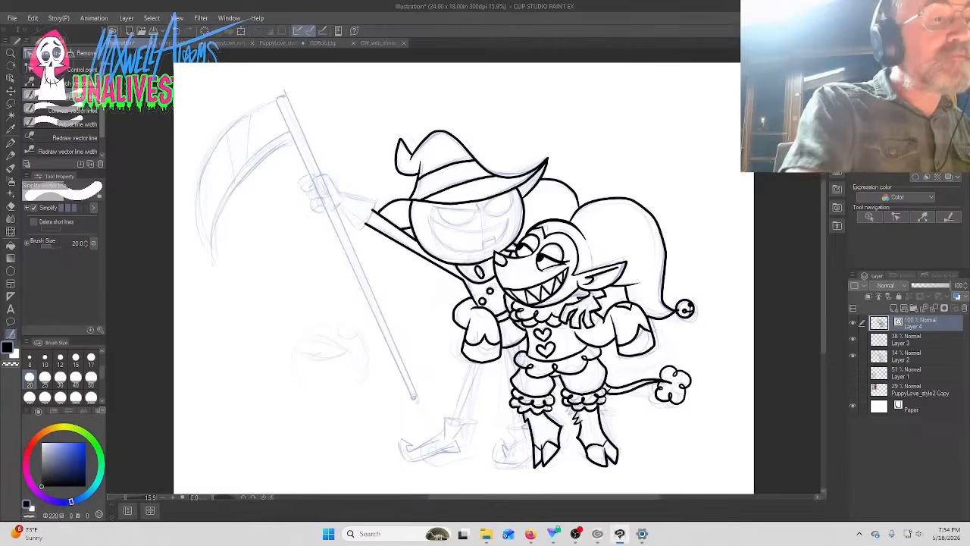
pyautogui.moveTo(470, 161); pyautogui.dragTo(423, 179)
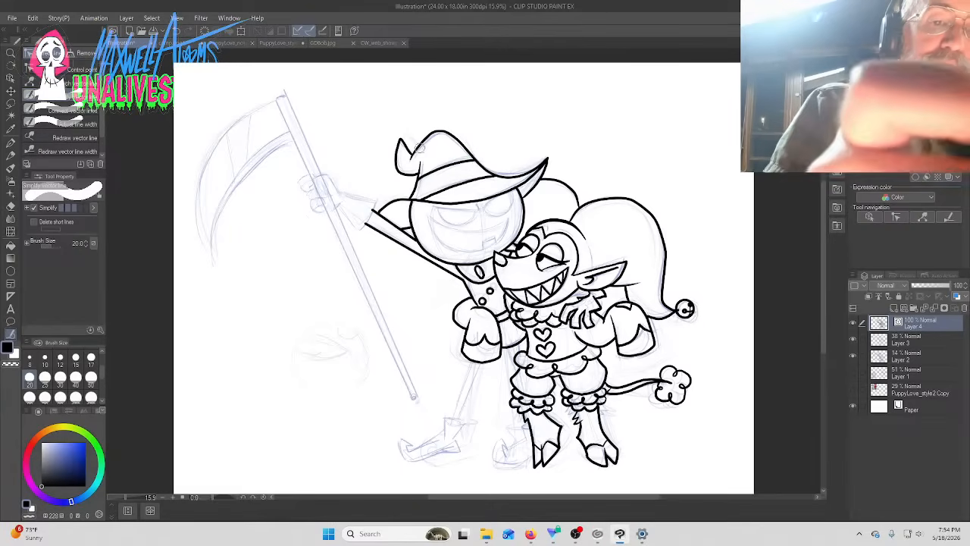
pyautogui.moveTo(419, 146); pyautogui.dragTo(477, 132)
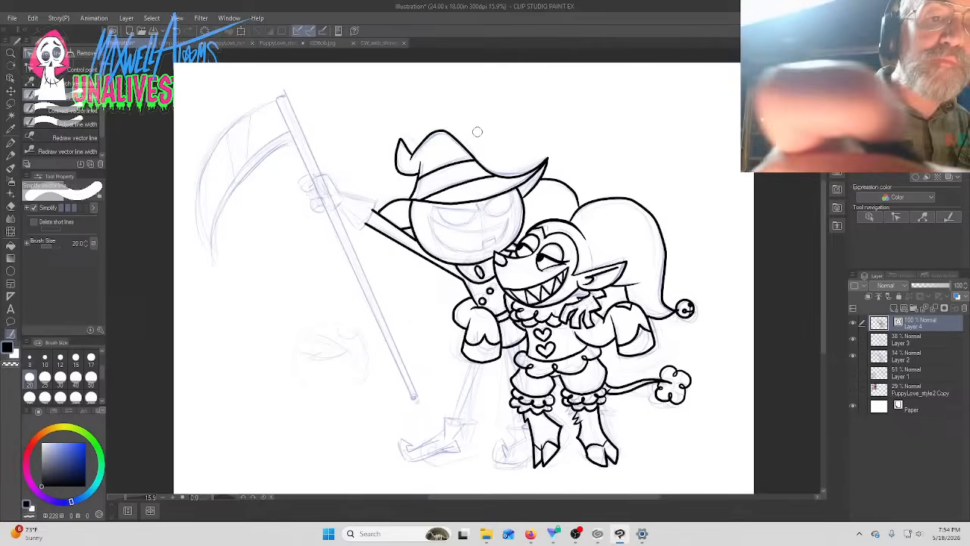
pyautogui.moveTo(397, 159)
pyautogui.mouseDown()
pyautogui.moveTo(410, 177)
pyautogui.moveTo(395, 150)
pyautogui.mouseUp()
pyautogui.click(70, 69)
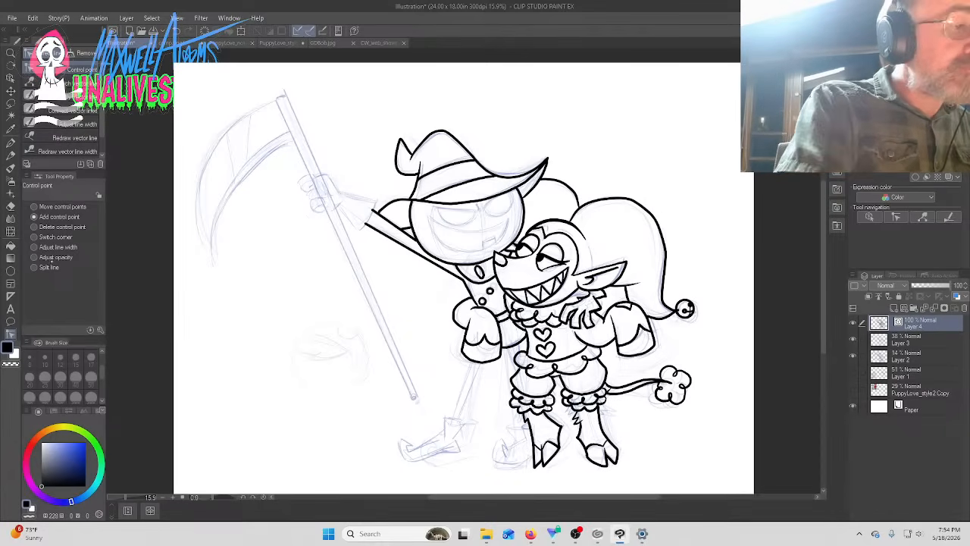
# Ink the pumpkin's half-lidded eyes and wide grin with a single square tooth, and simplify the grin's vector line
pyautogui.click(11, 142)
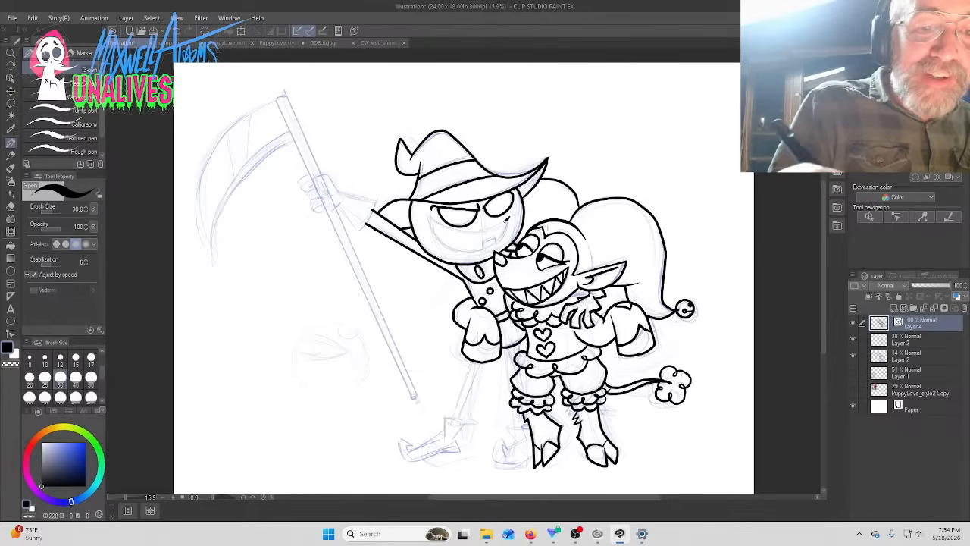
pyautogui.moveTo(505, 219)
pyautogui.mouseDown()
pyautogui.moveTo(457, 235)
pyautogui.moveTo(452, 247)
pyautogui.moveTo(478, 247)
pyautogui.mouseUp()
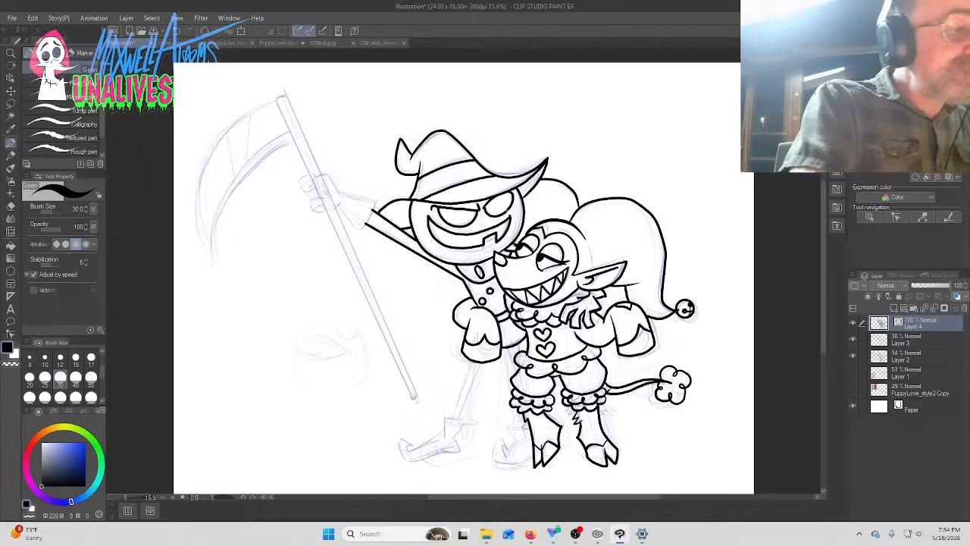
pyautogui.click(11, 334)
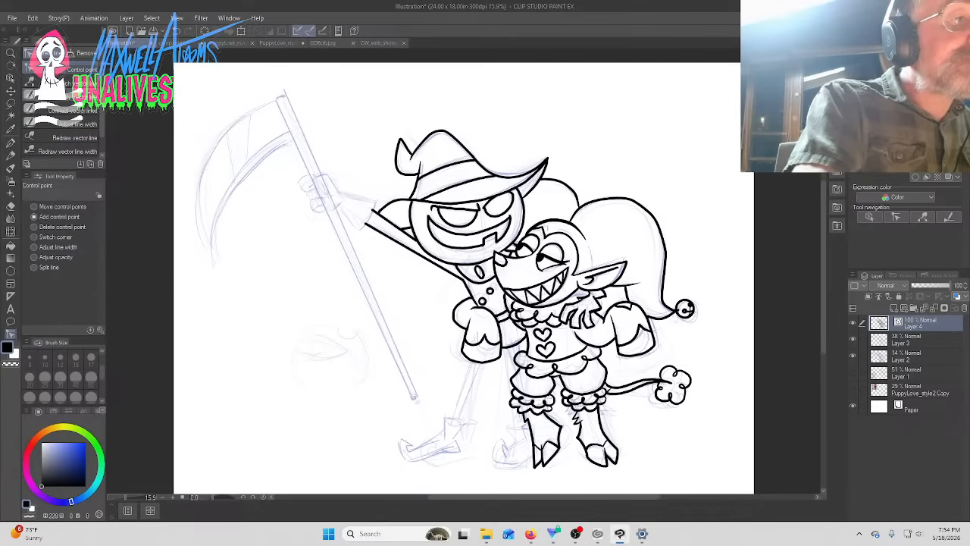
pyautogui.click(61, 96)
pyautogui.moveTo(428, 220)
pyautogui.mouseDown()
pyautogui.moveTo(446, 244)
pyautogui.moveTo(493, 243)
pyautogui.moveTo(479, 231)
pyautogui.moveTo(517, 219)
pyautogui.moveTo(502, 218)
pyautogui.moveTo(505, 235)
pyautogui.moveTo(515, 216)
pyautogui.moveTo(454, 226)
pyautogui.moveTo(433, 212)
pyautogui.moveTo(517, 199)
pyautogui.mouseUp()
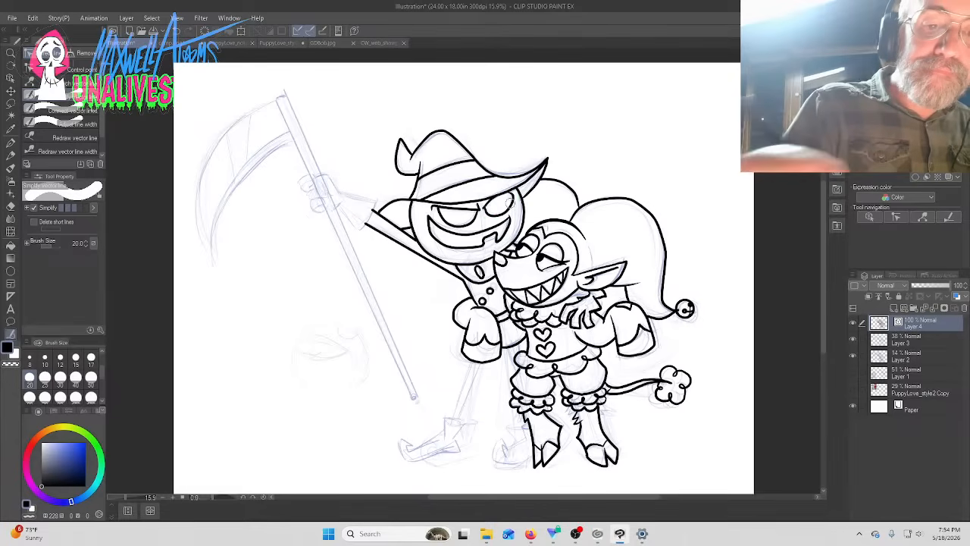
pyautogui.press('y')
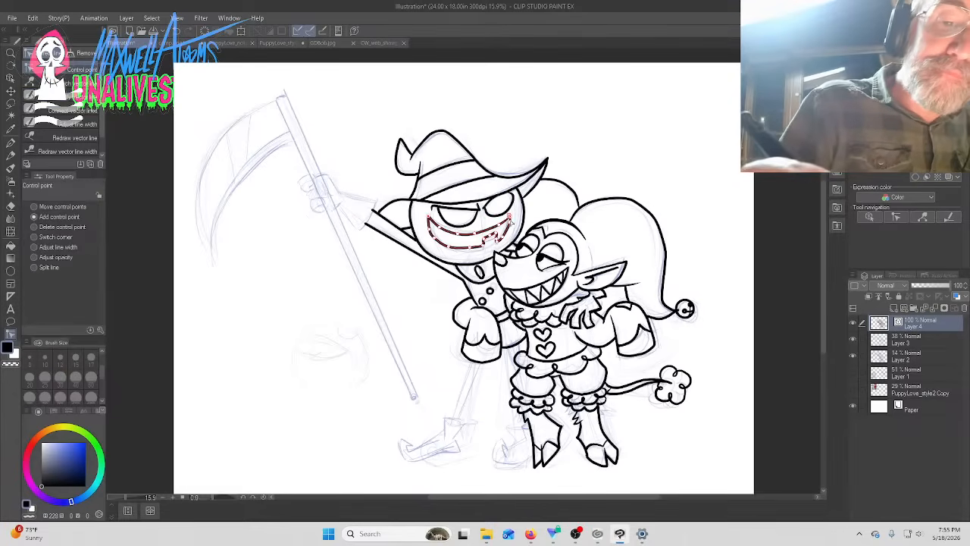
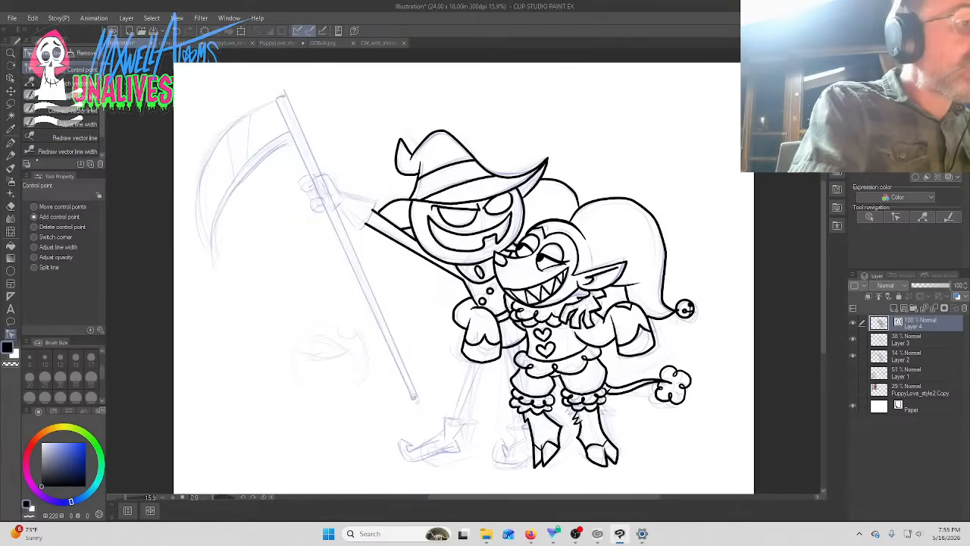
# Ink the pumpkin figure's cuff and hand gripping the scythe, and outline the scythe's long straight pole above and below the fist
pyautogui.click(10, 142)
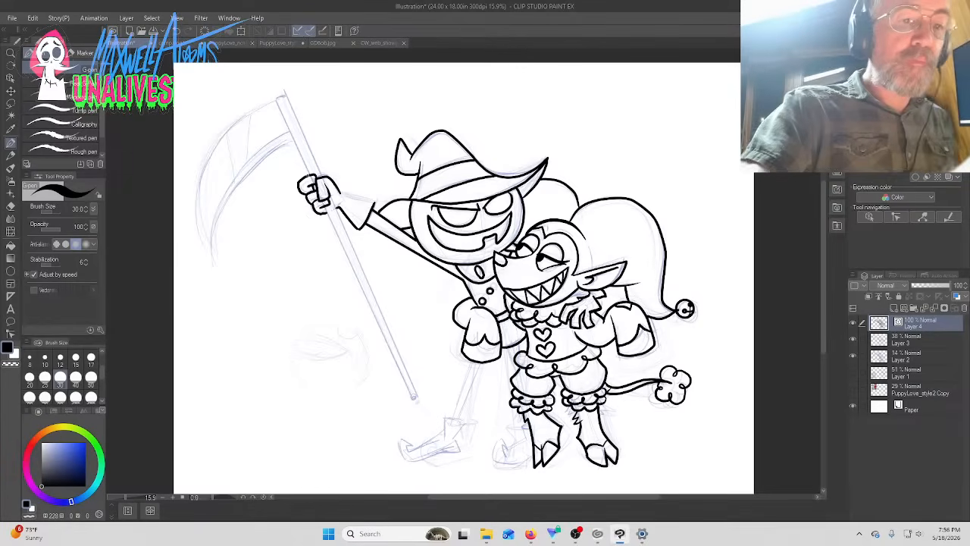
pyautogui.moveTo(294, 125); pyautogui.dragTo(307, 175)
pyautogui.moveTo(276, 101); pyautogui.dragTo(306, 173)
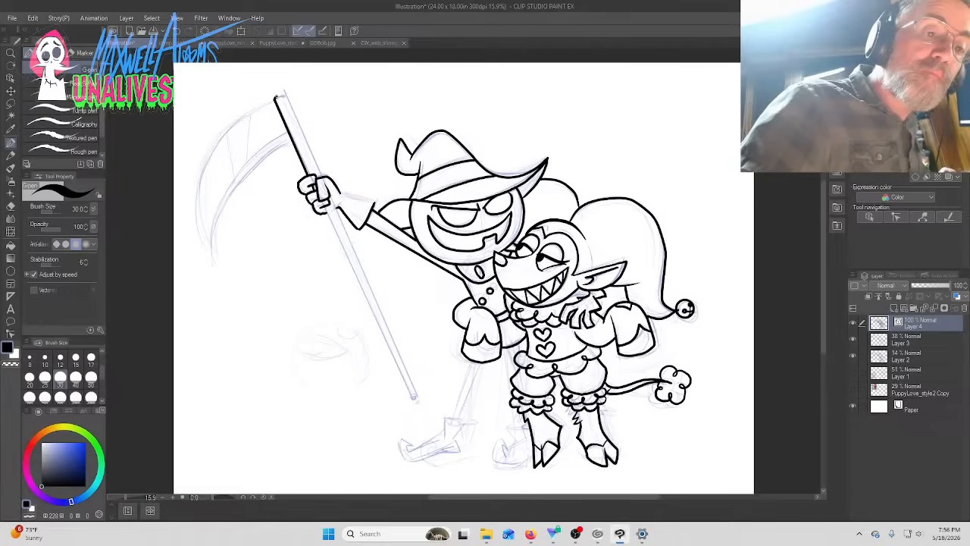
pyautogui.moveTo(285, 95); pyautogui.dragTo(321, 178)
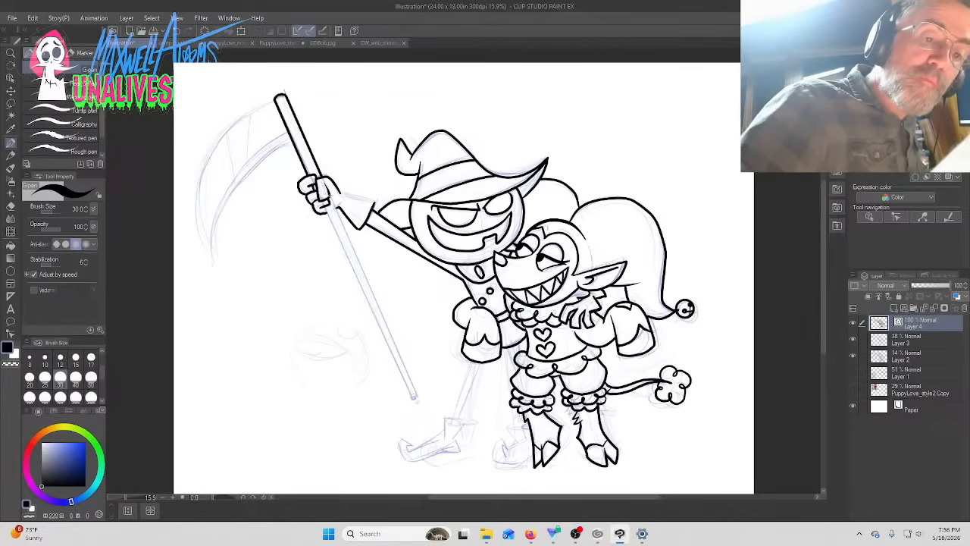
pyautogui.keyDown('shift'); pyautogui.click(416, 397); pyautogui.keyUp('shift')
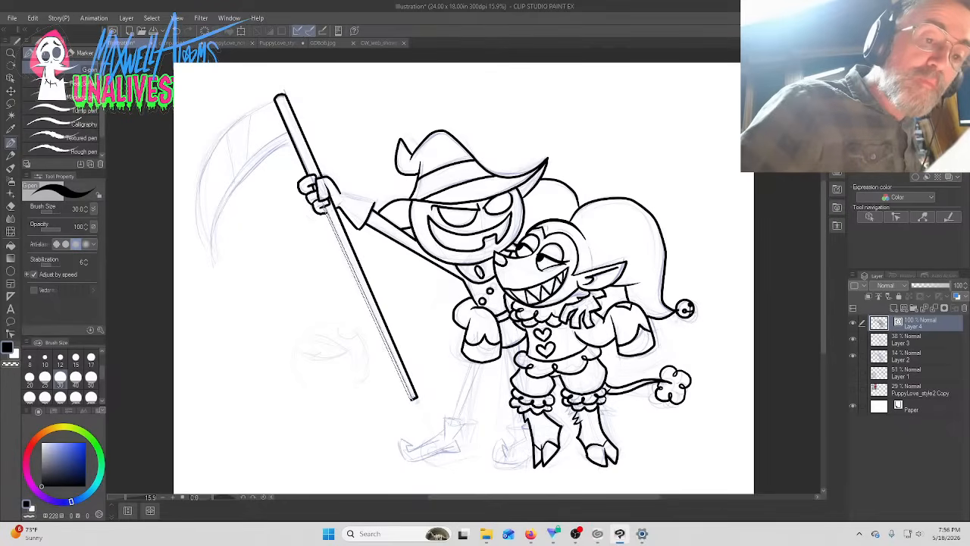
pyautogui.keyDown('shift'); pyautogui.click(326, 209); pyautogui.keyUp('shift')
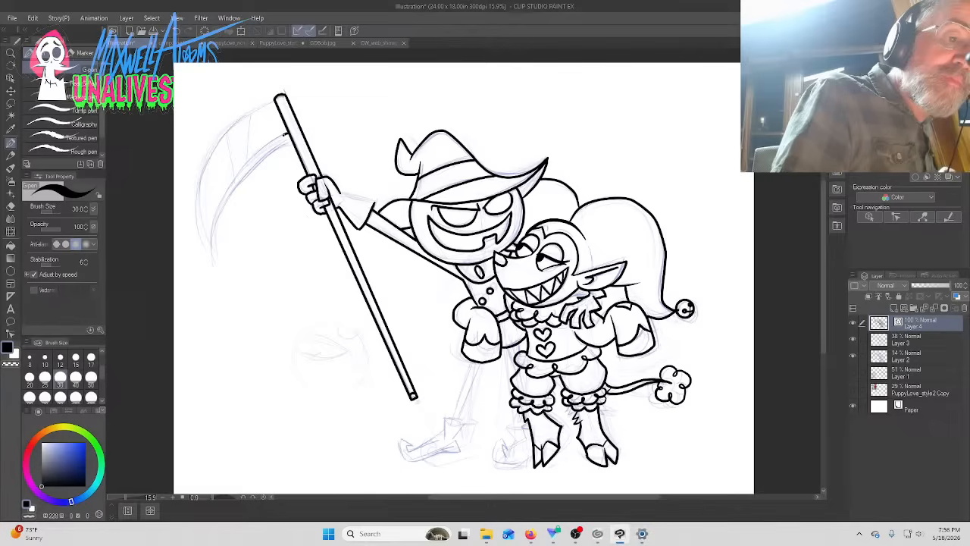
# Ink the curved scythe blade from the pole to its pointed tip, and simplify and adjust its vector outline
pyautogui.moveTo(285, 134)
pyautogui.mouseDown()
pyautogui.moveTo(232, 199)
pyautogui.moveTo(218, 271)
pyautogui.mouseUp()
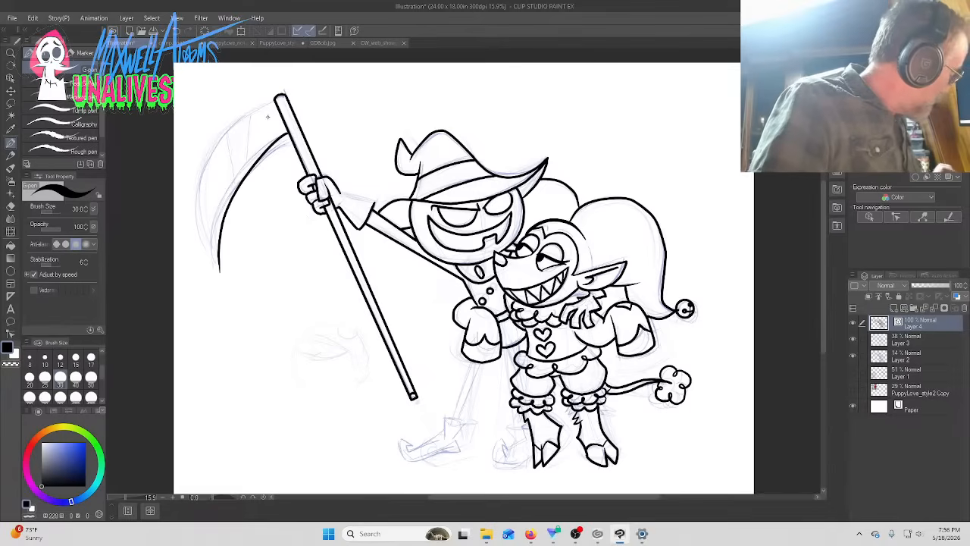
pyautogui.hotkey('ctrl', 'z')
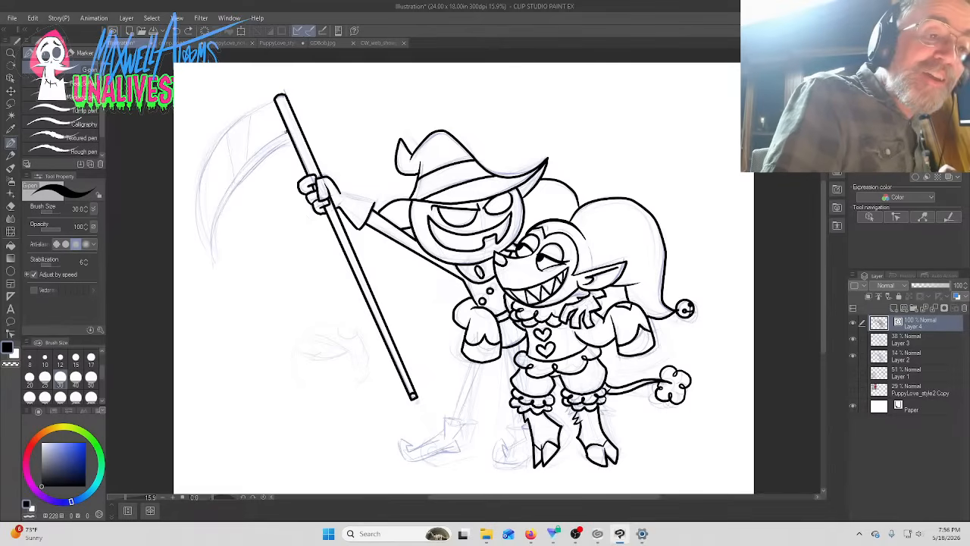
pyautogui.moveTo(286, 130)
pyautogui.mouseDown()
pyautogui.moveTo(236, 184)
pyautogui.moveTo(216, 261)
pyautogui.moveTo(202, 193)
pyautogui.moveTo(224, 139)
pyautogui.moveTo(265, 98)
pyautogui.mouseUp()
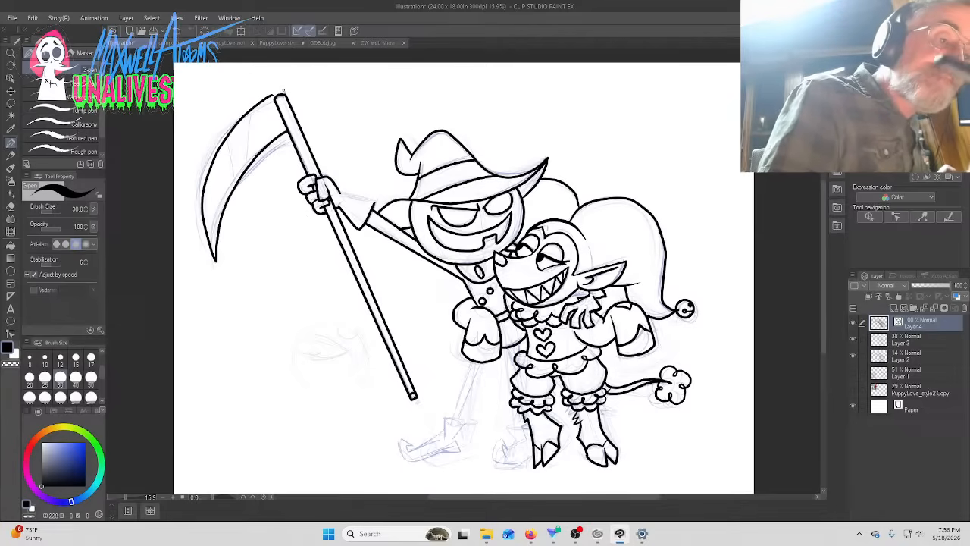
pyautogui.press('y')
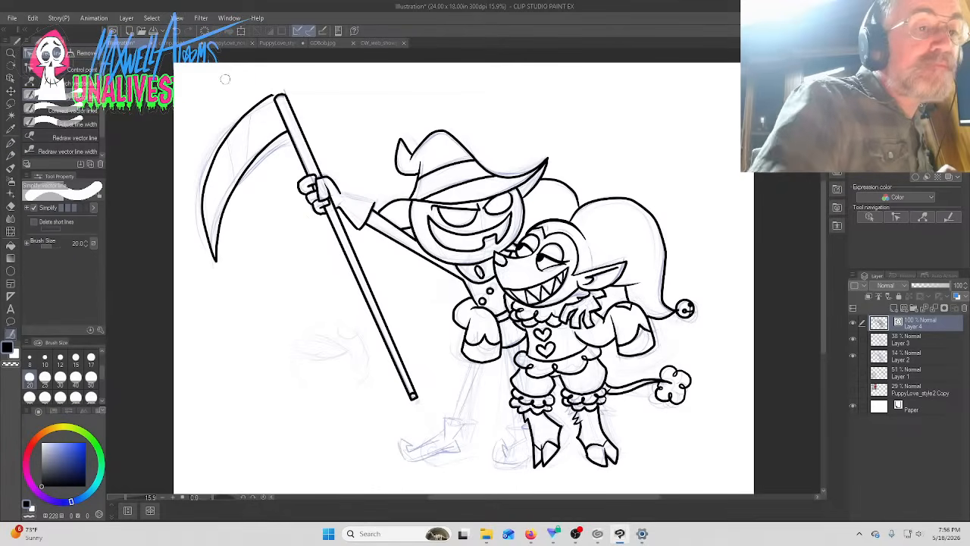
pyautogui.moveTo(265, 95)
pyautogui.mouseDown()
pyautogui.moveTo(227, 142)
pyautogui.moveTo(230, 131)
pyautogui.moveTo(210, 171)
pyautogui.moveTo(213, 244)
pyautogui.moveTo(253, 157)
pyautogui.moveTo(282, 135)
pyautogui.moveTo(216, 201)
pyautogui.mouseUp()
pyautogui.click(76, 69)
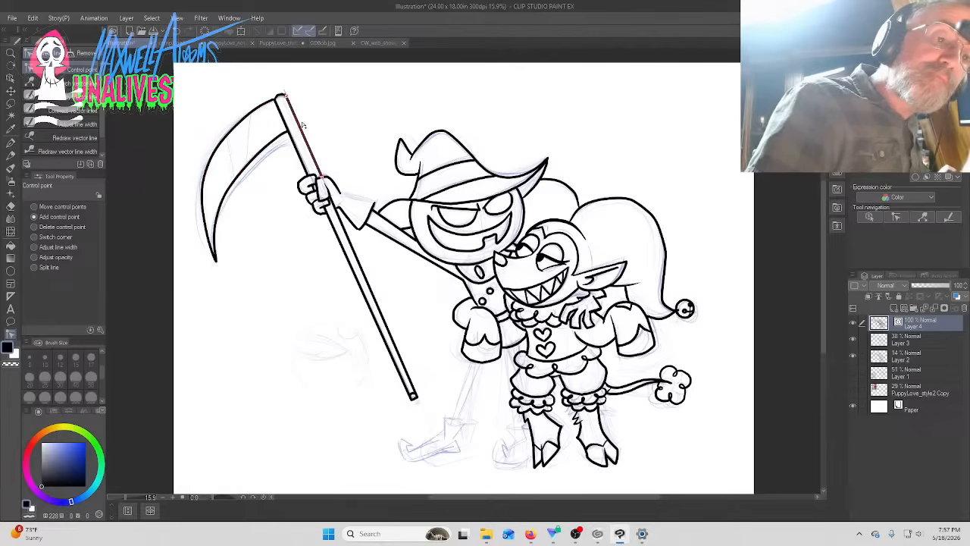
# Ink a second curved line along the inner cutting edge of the scythe blade and simplify its vector line
pyautogui.press('p')
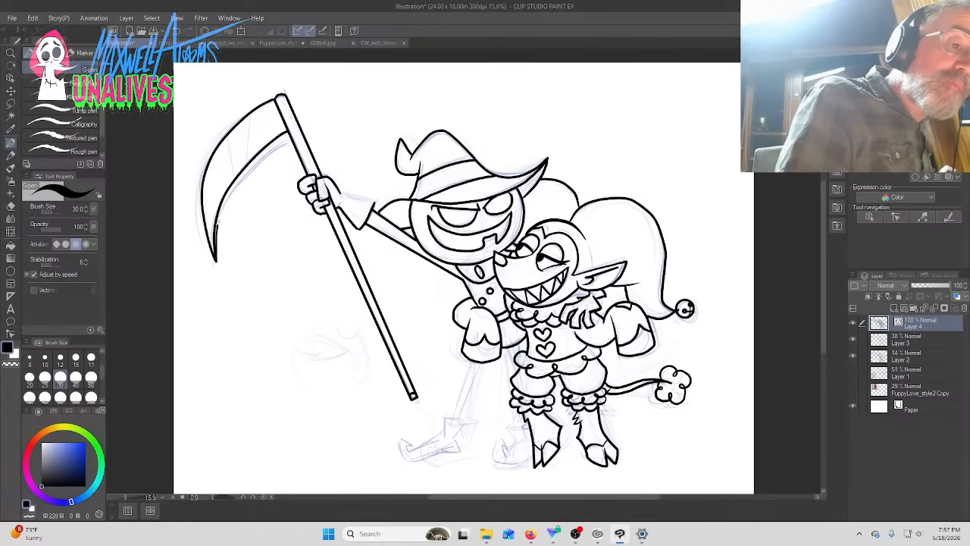
pyautogui.moveTo(217, 225); pyautogui.dragTo(285, 141)
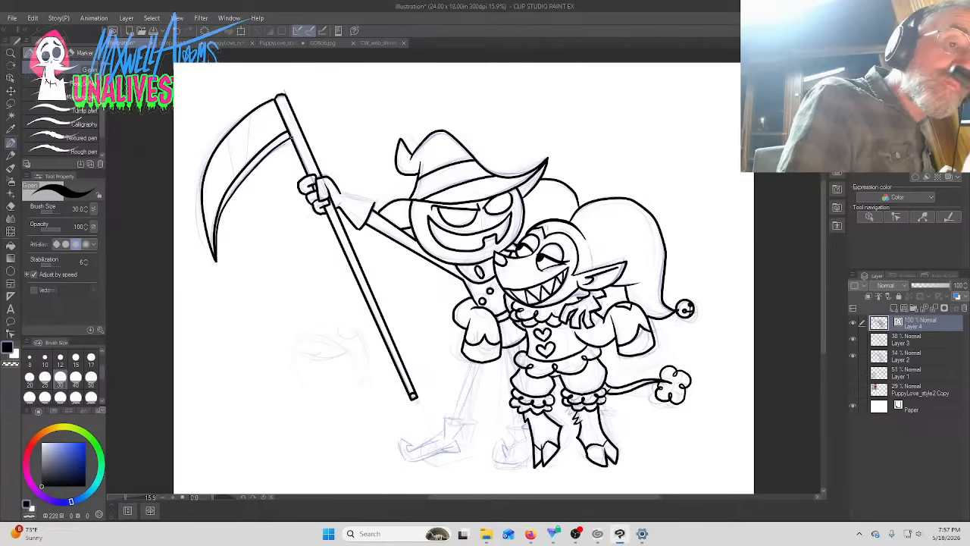
pyautogui.click(11, 321)
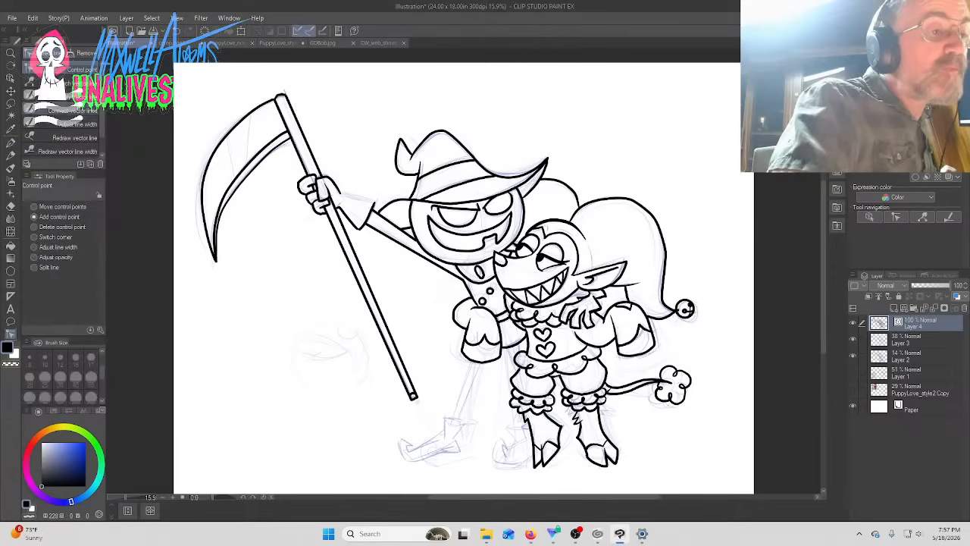
pyautogui.click(53, 83)
pyautogui.moveTo(289, 137)
pyautogui.mouseDown()
pyautogui.moveTo(227, 208)
pyautogui.moveTo(217, 258)
pyautogui.mouseUp()
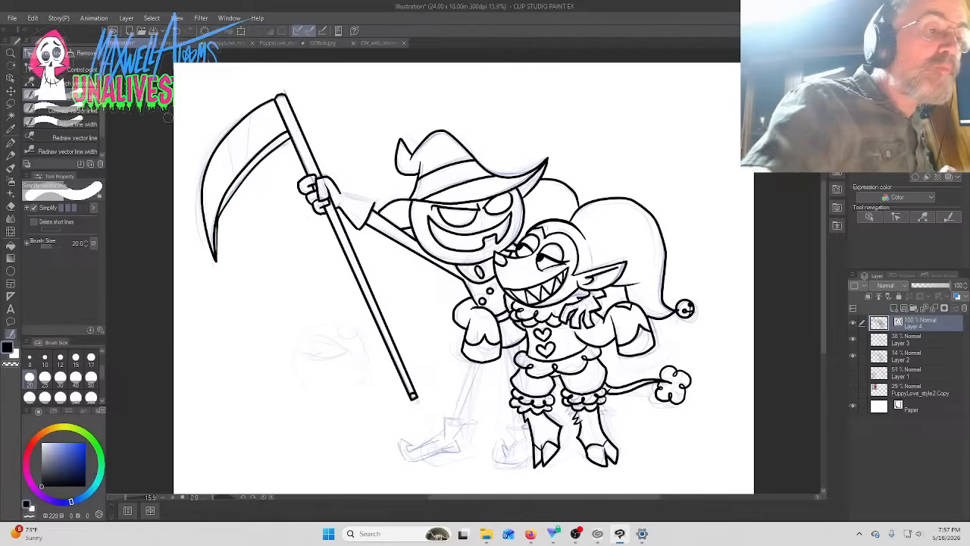
# Adjust the scythe blade's inner line with control points, re-ink the cutting edge below it, and simplify and refine that edge's vector line
pyautogui.click(60, 69)
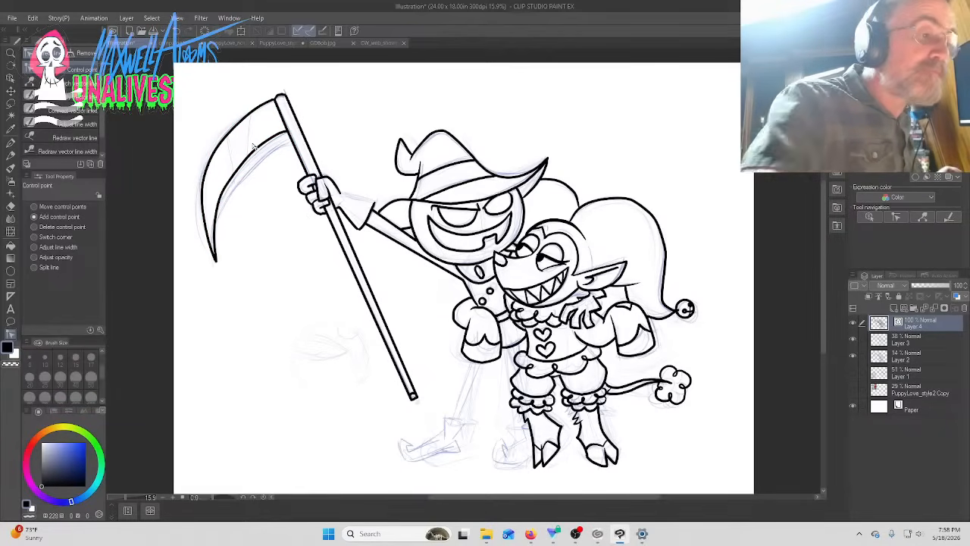
pyautogui.click(10, 142)
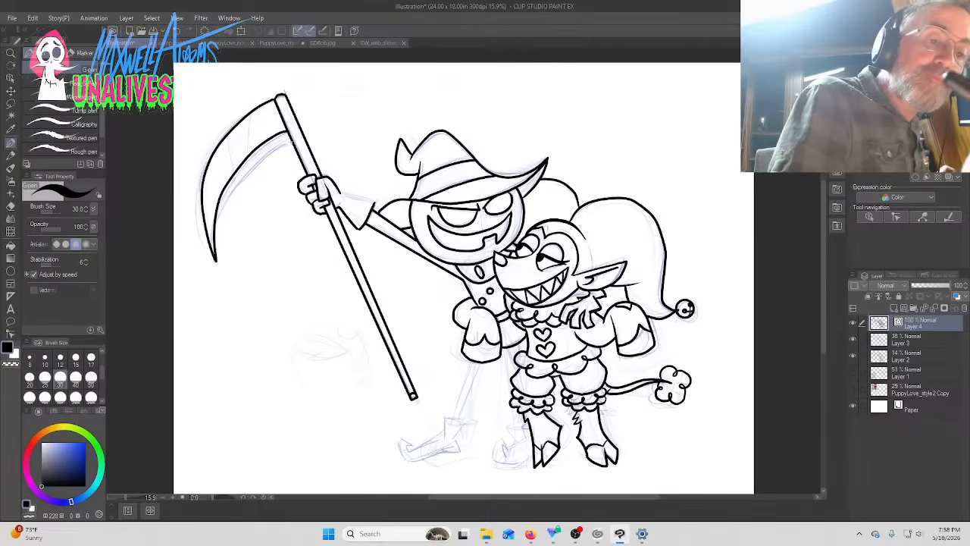
pyautogui.moveTo(273, 153); pyautogui.dragTo(251, 172)
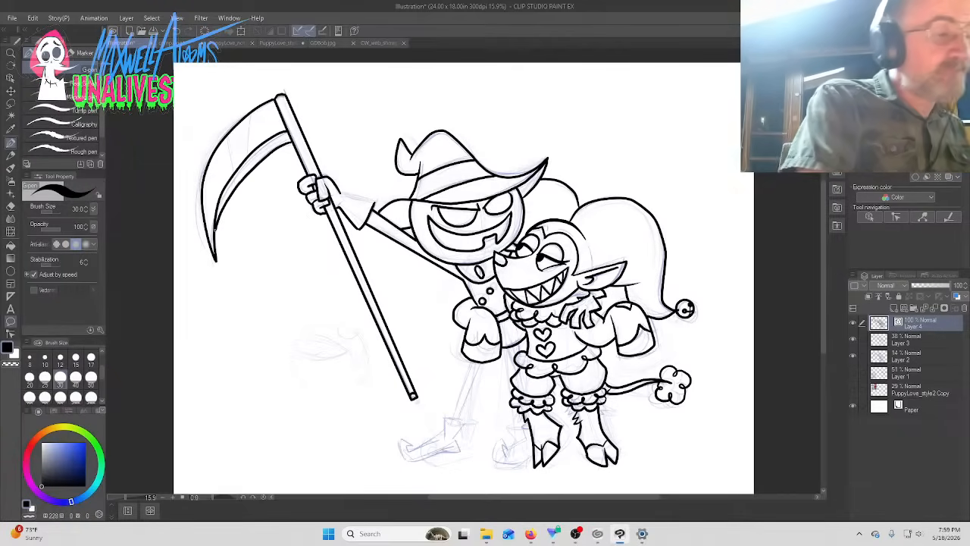
pyautogui.press('y')
pyautogui.click(61, 96)
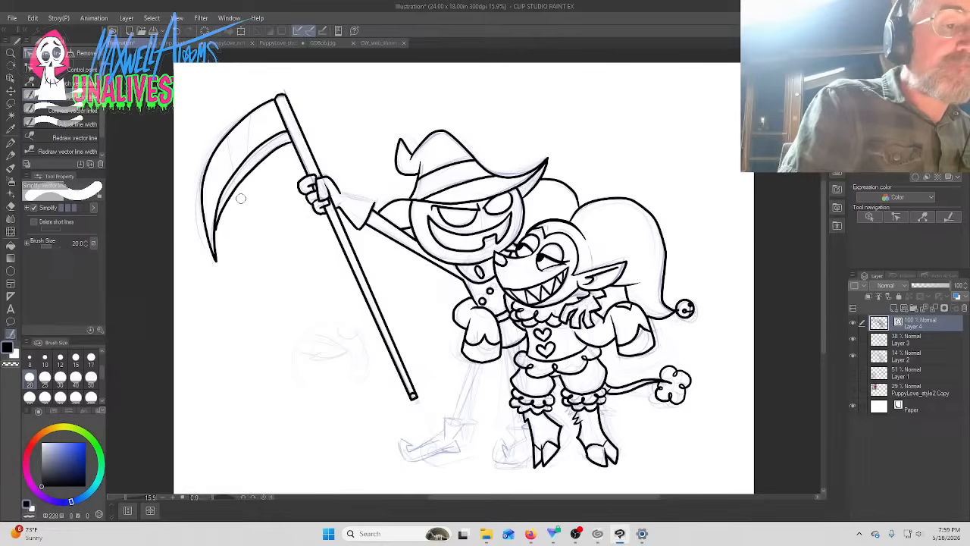
pyautogui.moveTo(220, 222); pyautogui.dragTo(278, 141)
pyautogui.moveTo(285, 139); pyautogui.dragTo(245, 173)
pyautogui.click(61, 69)
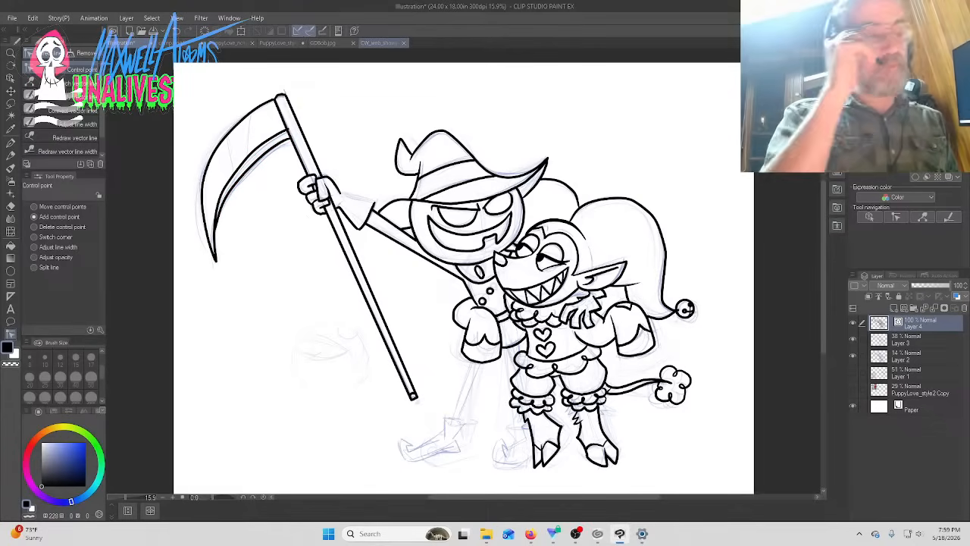
# Ink two curved marking lines across the scythe blade with the G-pen and set the brush size to 25
pyautogui.press('p')
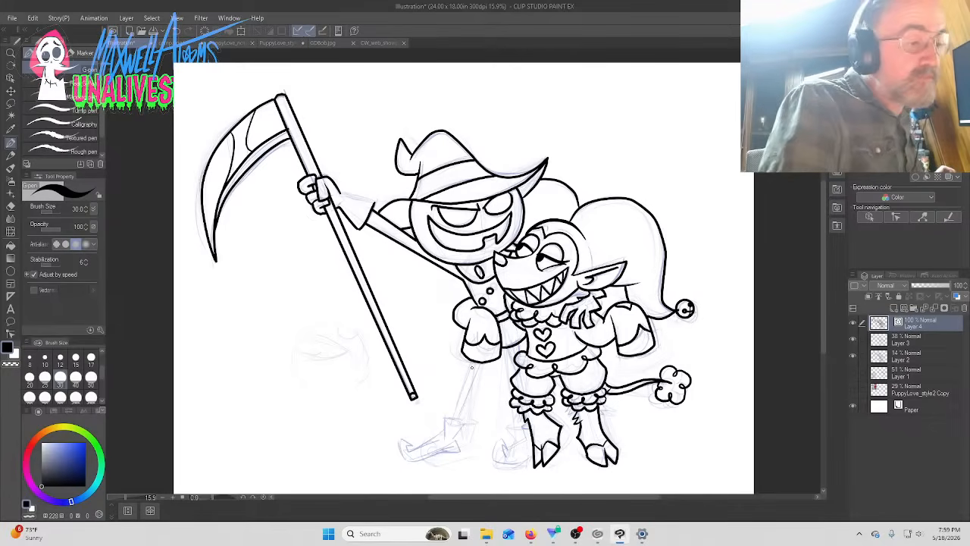
pyautogui.press('[')
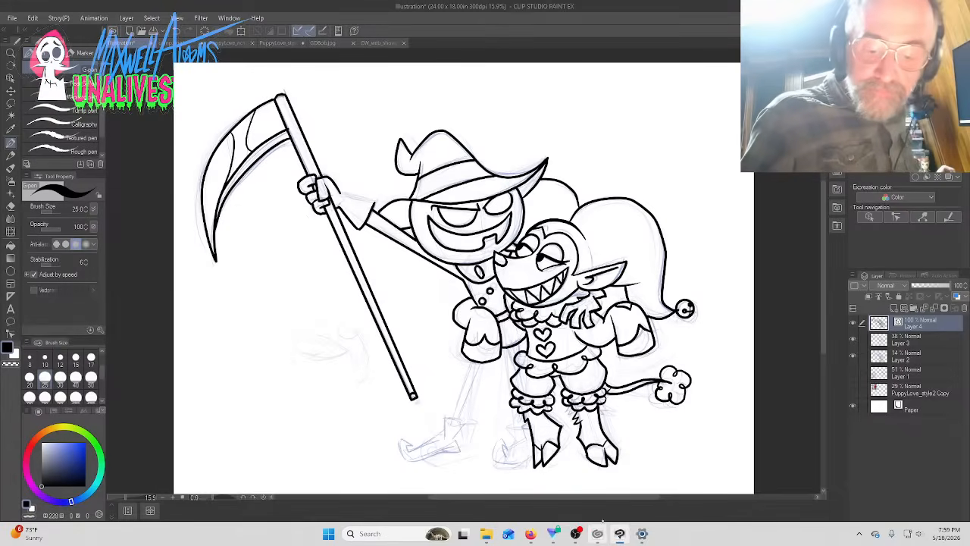
# Check the live chat and the YouTube Studio video details page, and switch back to Clip Studio Paint
pyautogui.click(575, 534)
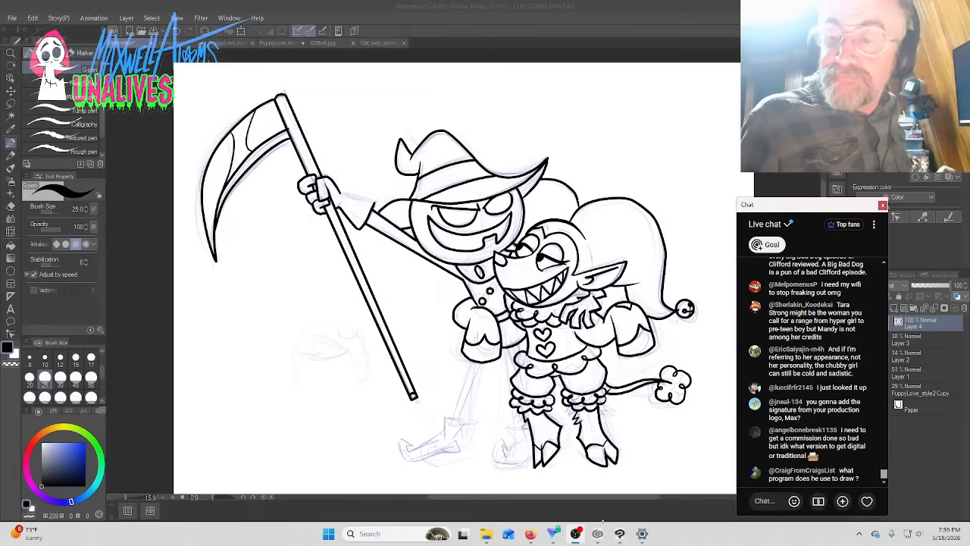
pyautogui.scroll(1, 807, 371)
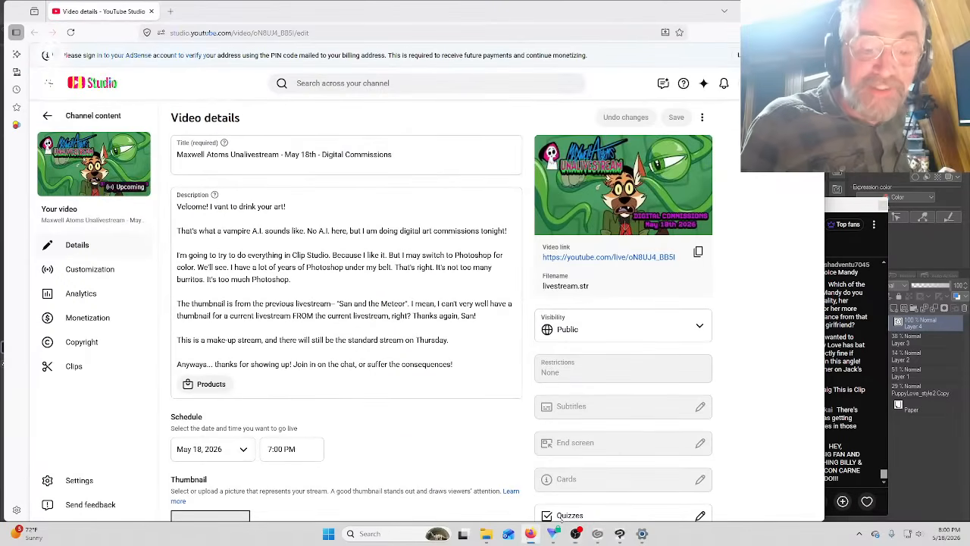
pyautogui.click(530, 533)
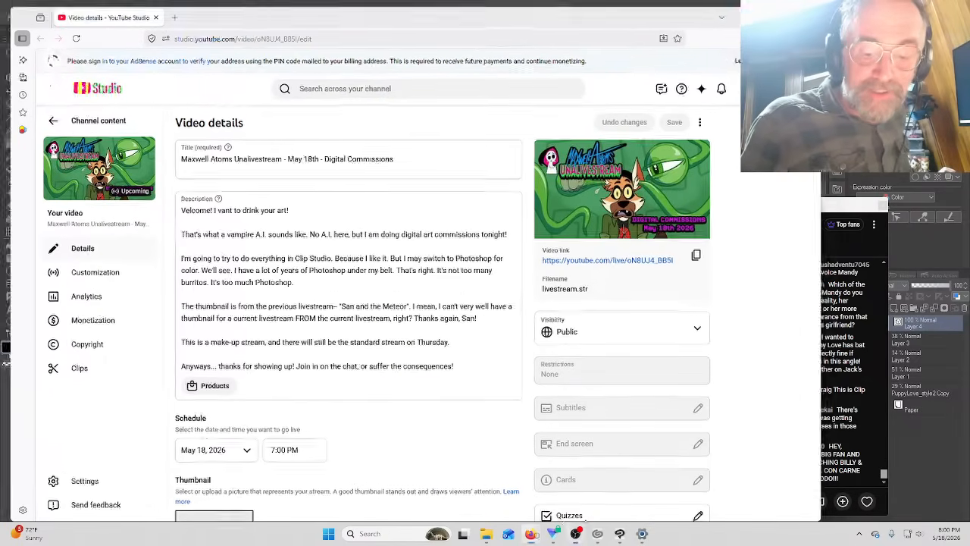
pyautogui.click(620, 533)
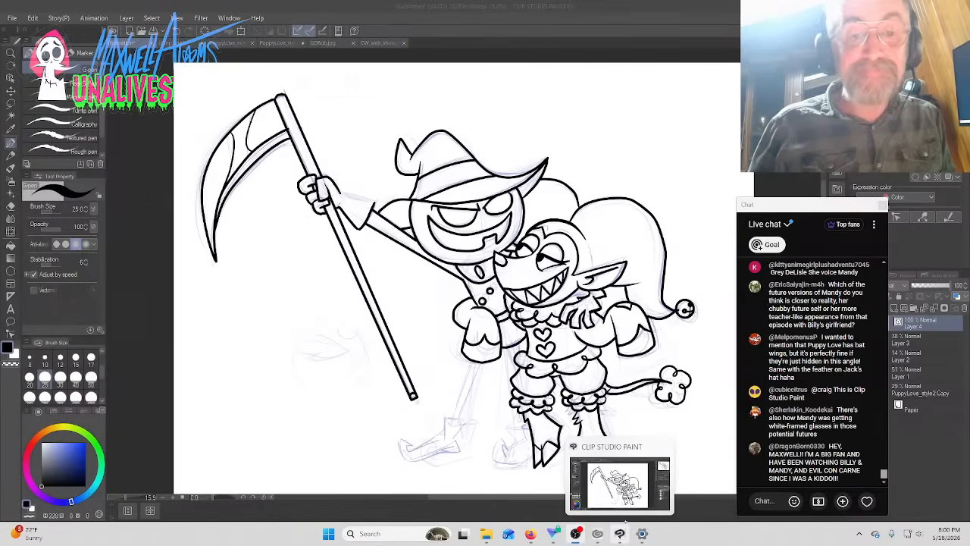
pyautogui.click(626, 521)
# Examine the Puppy Love notes and the comp reference sheet, and return to the illustration
pyautogui.click(235, 42)
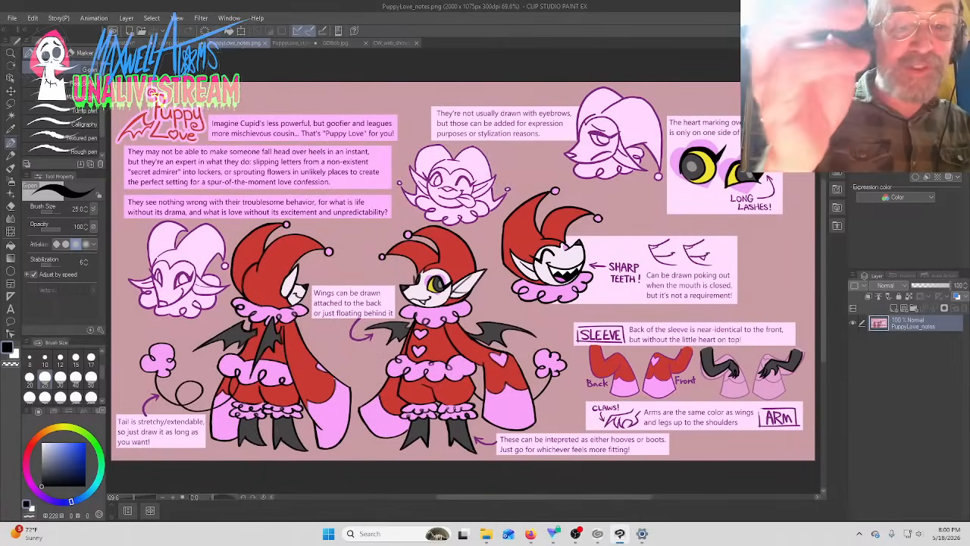
pyautogui.click(173, 42)
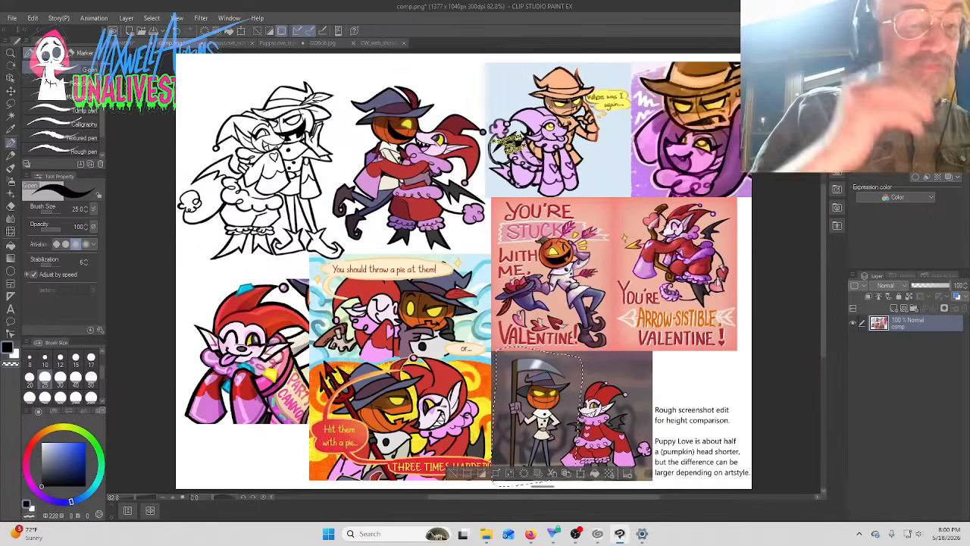
pyautogui.click(122, 43)
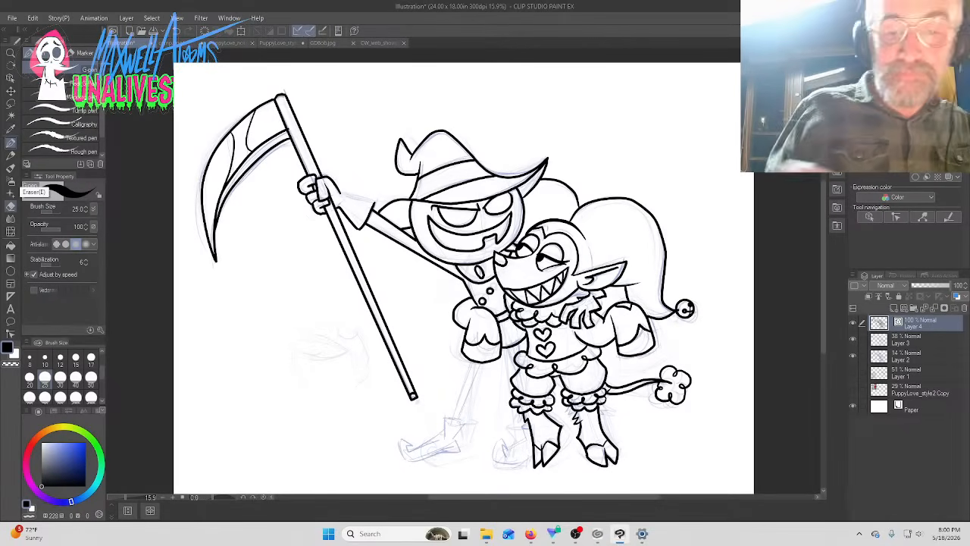
# Sketch a pointed bat wing hanging below the jester's sleeve near the tail, in dark blue pencil on Layer 3
pyautogui.click(918, 339)
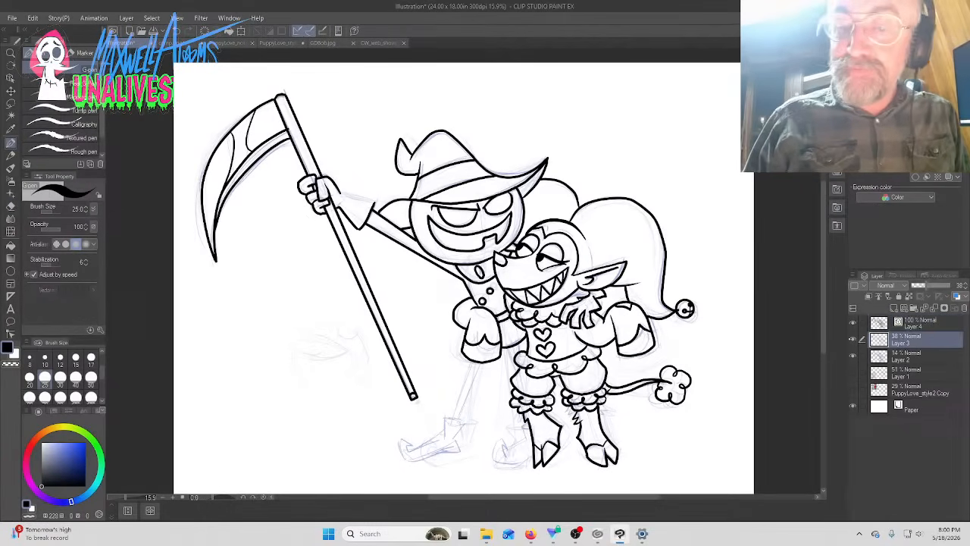
pyautogui.click(11, 156)
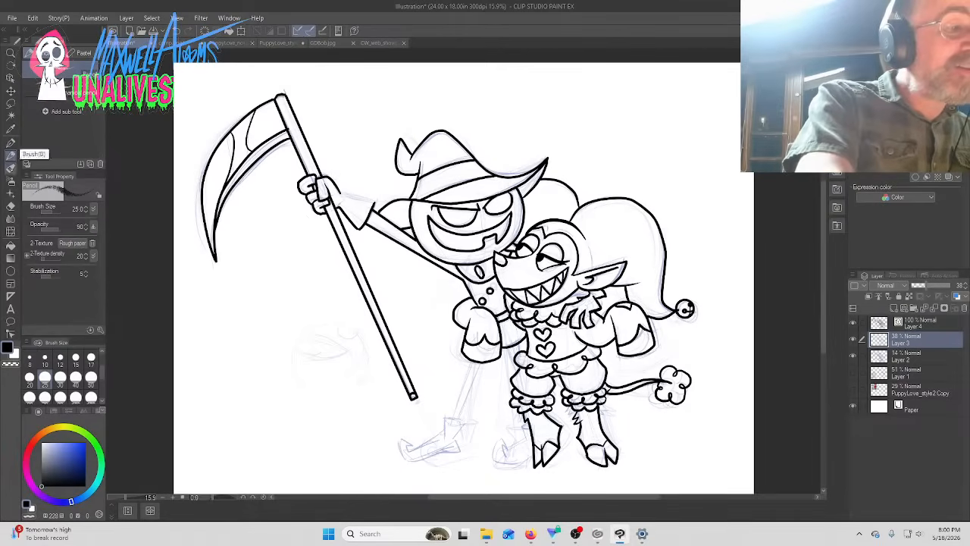
pyautogui.moveTo(67, 444); pyautogui.dragTo(85, 461)
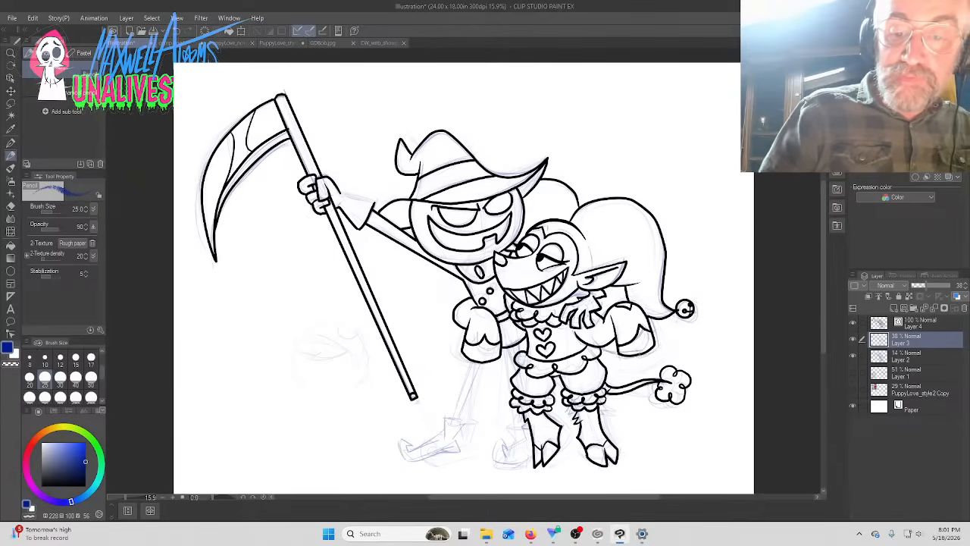
pyautogui.moveTo(638, 353); pyautogui.dragTo(642, 432)
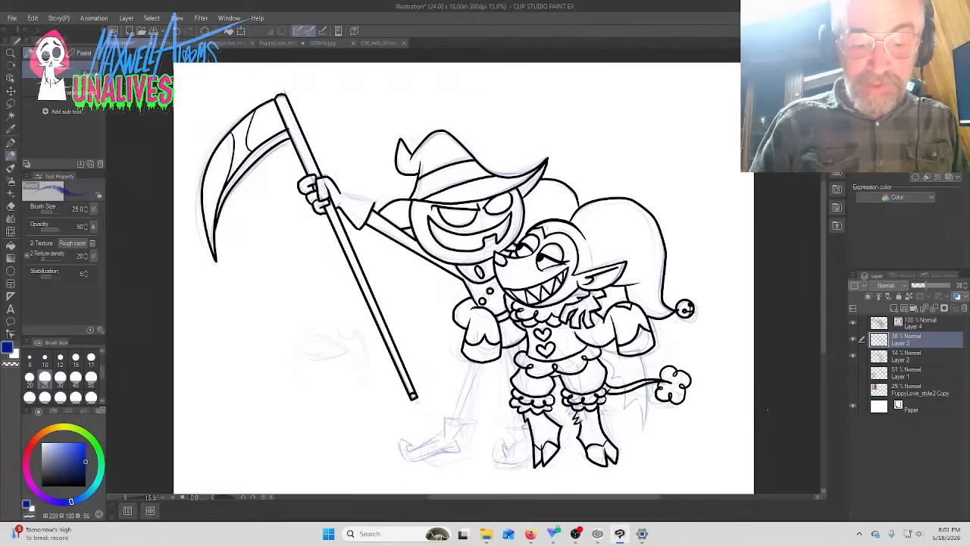
# Check the live chat and return to the drawing
pyautogui.click(575, 534)
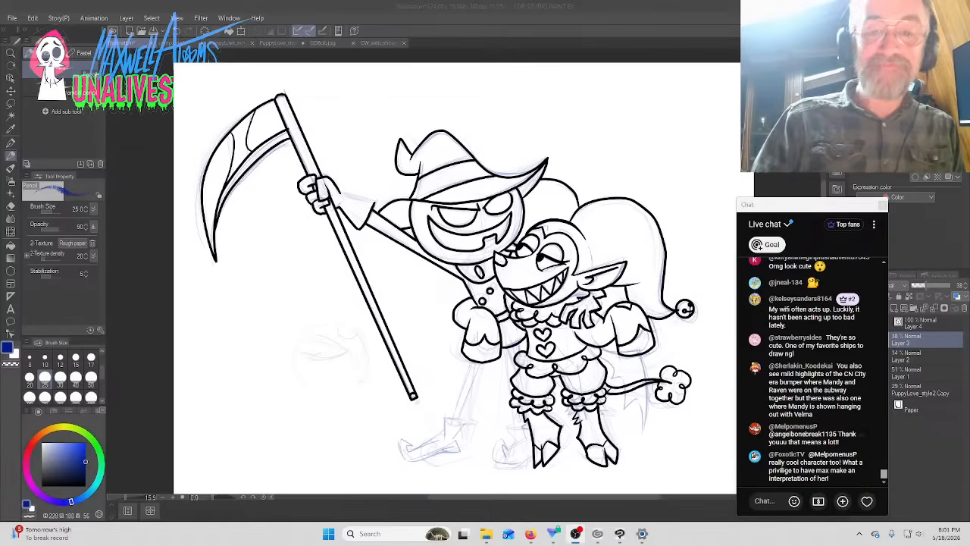
pyautogui.click(664, 13)
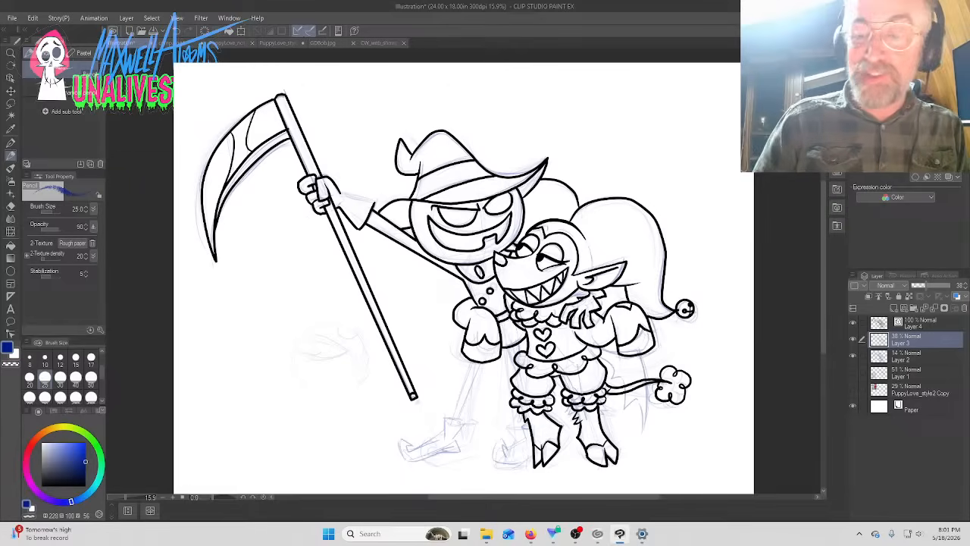
# Ink the jester's bat wing below the sleeve in black on Layer 4 with the size 25 G-pen, redoing the part around the tail
pyautogui.click(853, 323)
pyautogui.click(917, 323)
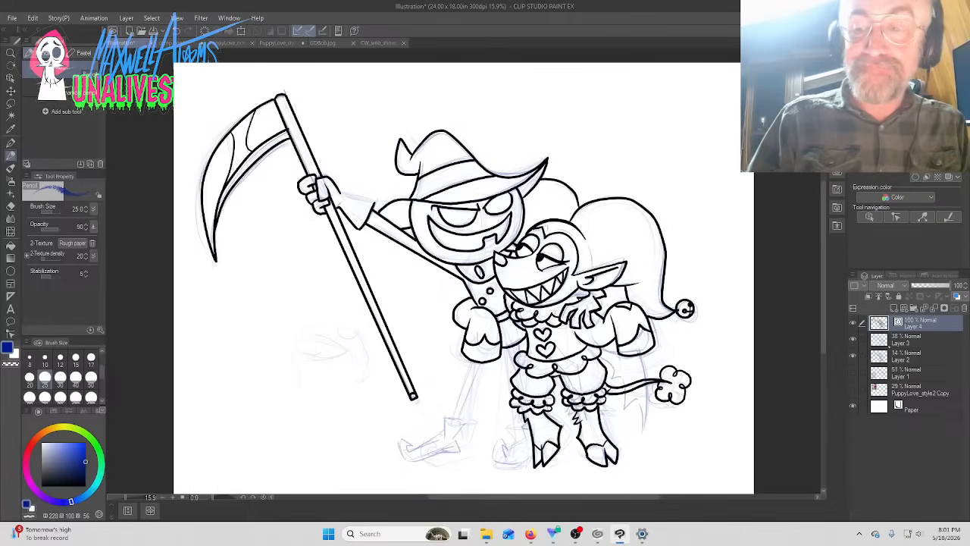
pyautogui.moveTo(74, 458); pyautogui.dragTo(42, 486)
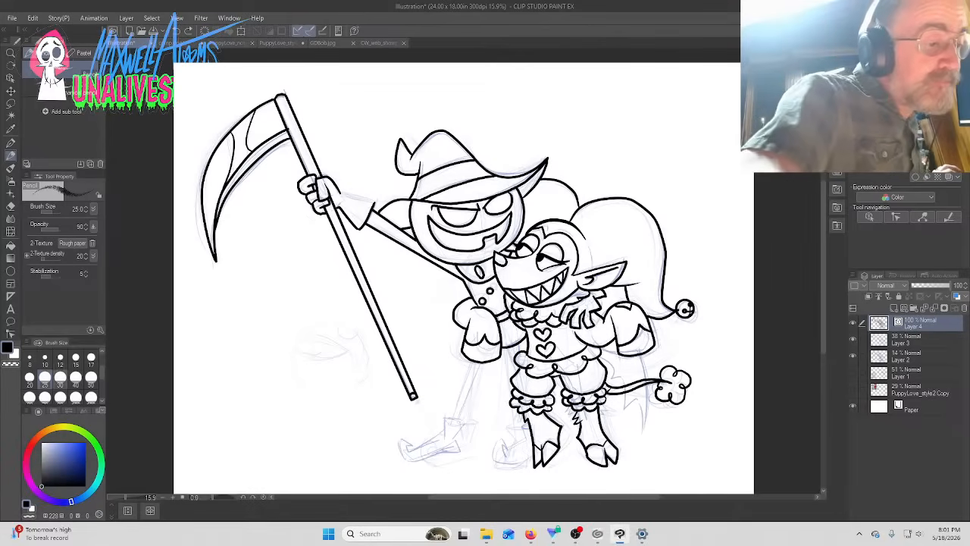
pyautogui.click(60, 381)
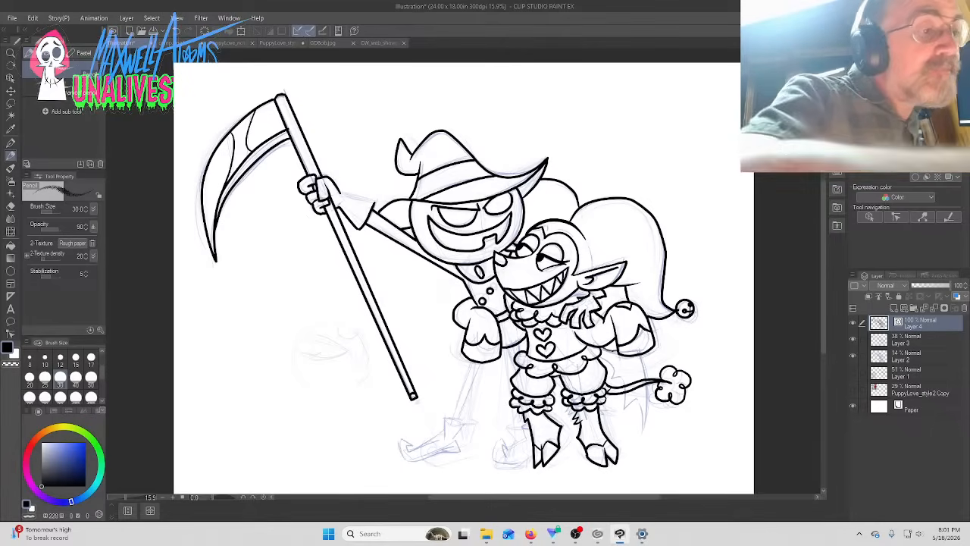
pyautogui.press('p')
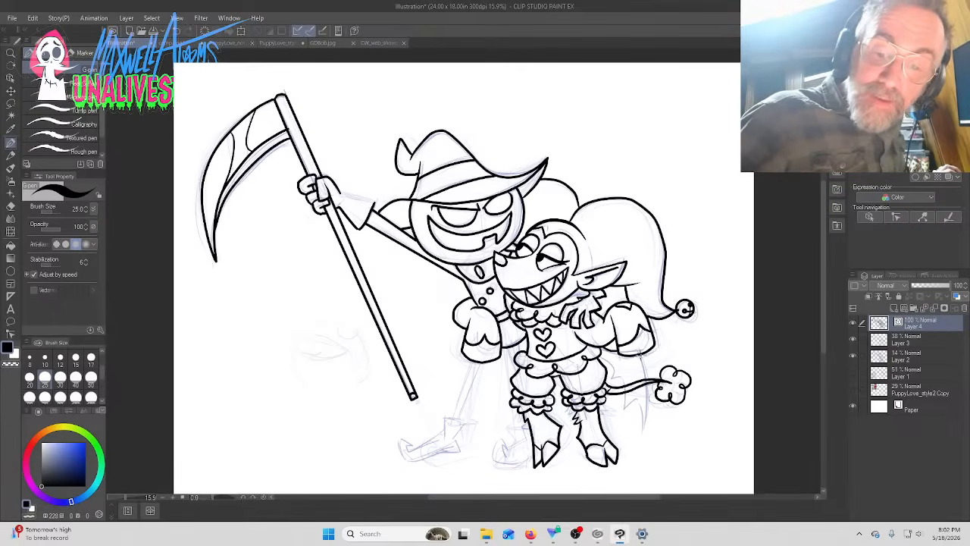
pyautogui.moveTo(640, 354)
pyautogui.mouseDown()
pyautogui.moveTo(644, 427)
pyautogui.moveTo(637, 397)
pyautogui.moveTo(626, 404)
pyautogui.moveTo(623, 382)
pyautogui.moveTo(599, 356)
pyautogui.mouseUp()
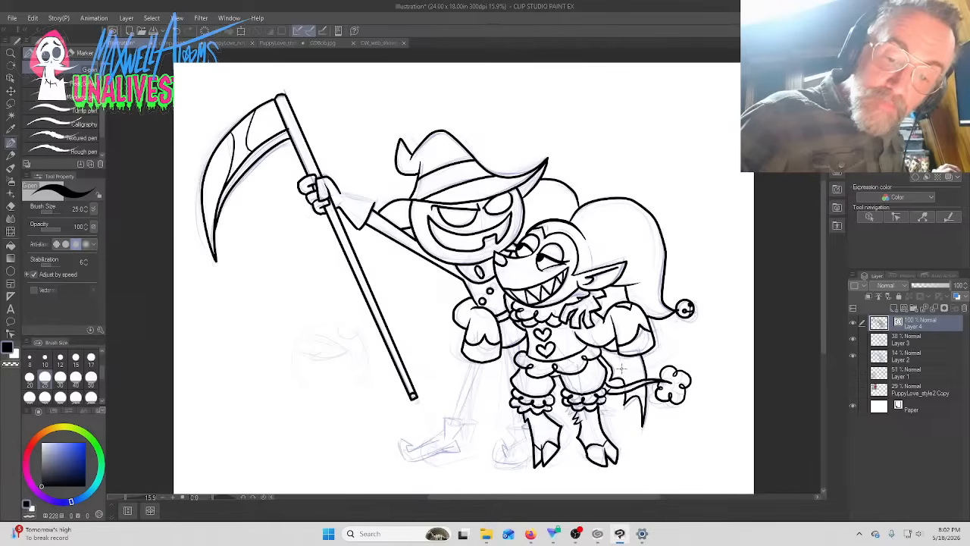
pyautogui.hotkey('ctrl', 'z')
pyautogui.moveTo(625, 386)
pyautogui.mouseDown()
pyautogui.moveTo(611, 353)
pyautogui.moveTo(600, 353)
pyautogui.mouseUp()
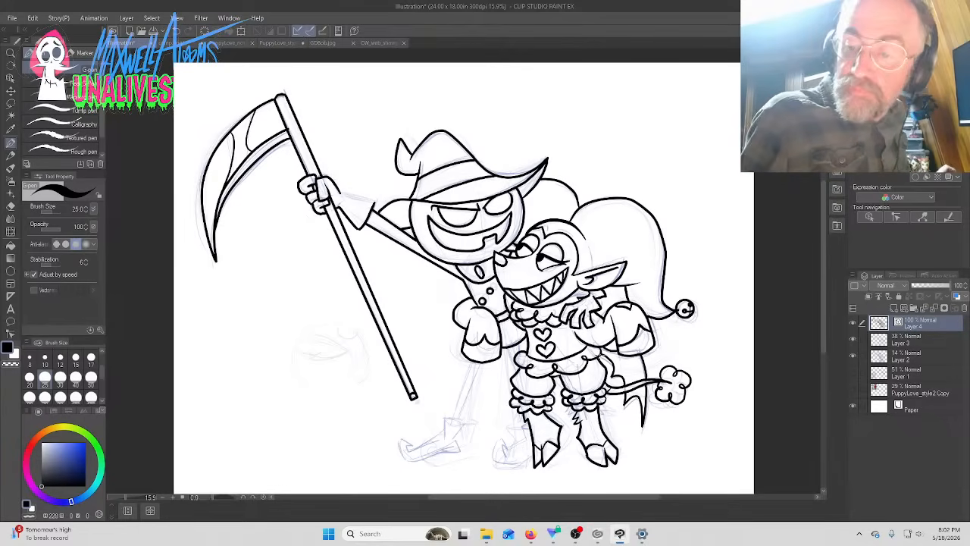
pyautogui.click(853, 322)
pyautogui.click(853, 323)
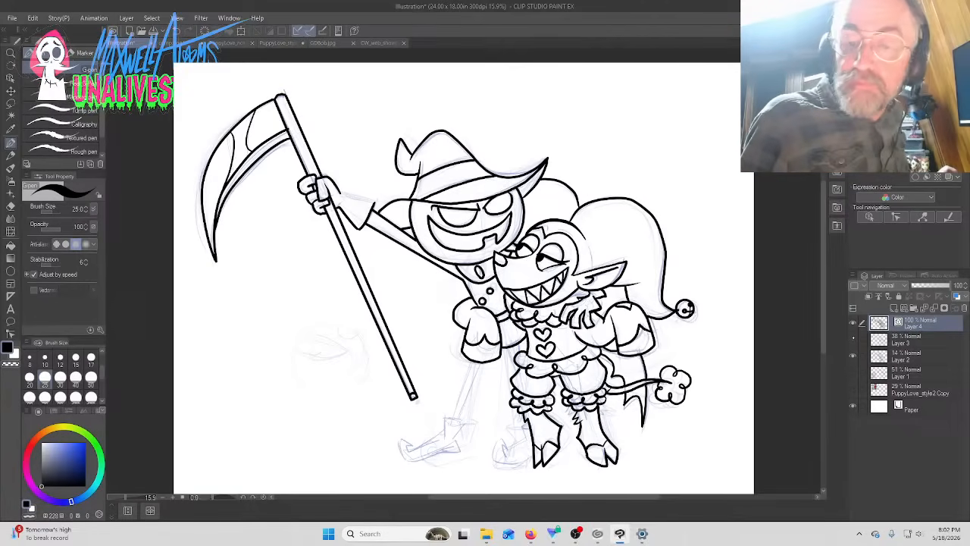
# Sketch the jester hat's other tail and bell passing behind the pumpkin head on Layer 3, and lower that layer's opacity to 16%
pyautogui.click(853, 339)
pyautogui.click(917, 339)
pyautogui.moveTo(561, 194)
pyautogui.mouseDown()
pyautogui.moveTo(468, 216)
pyautogui.moveTo(430, 271)
pyautogui.mouseUp()
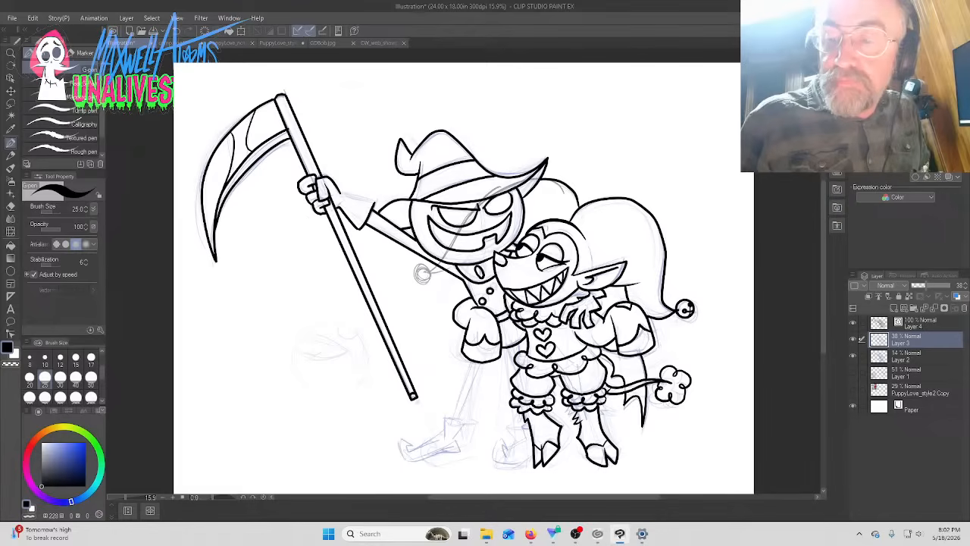
pyautogui.moveTo(925, 285); pyautogui.dragTo(917, 285)
# Ink the hat tail's tip and its round bell below the pumpkin figure's raised arm on Layer 4, using the Ellipse tool
pyautogui.click(921, 323)
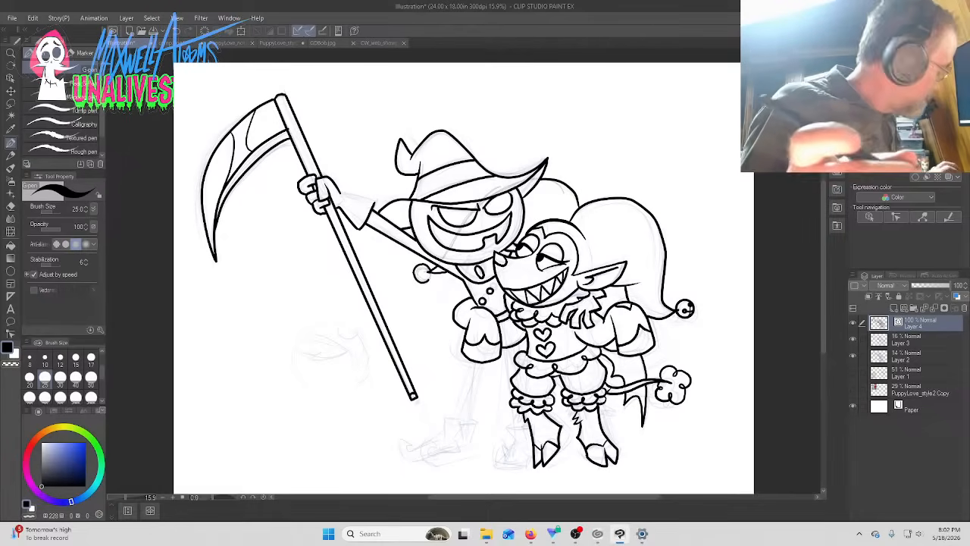
pyautogui.press('u')
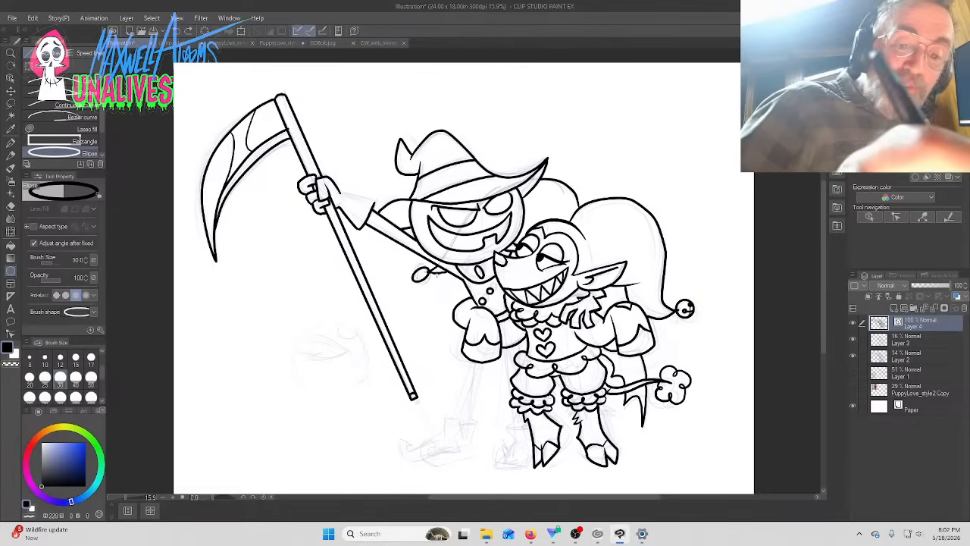
pyautogui.click(437, 275)
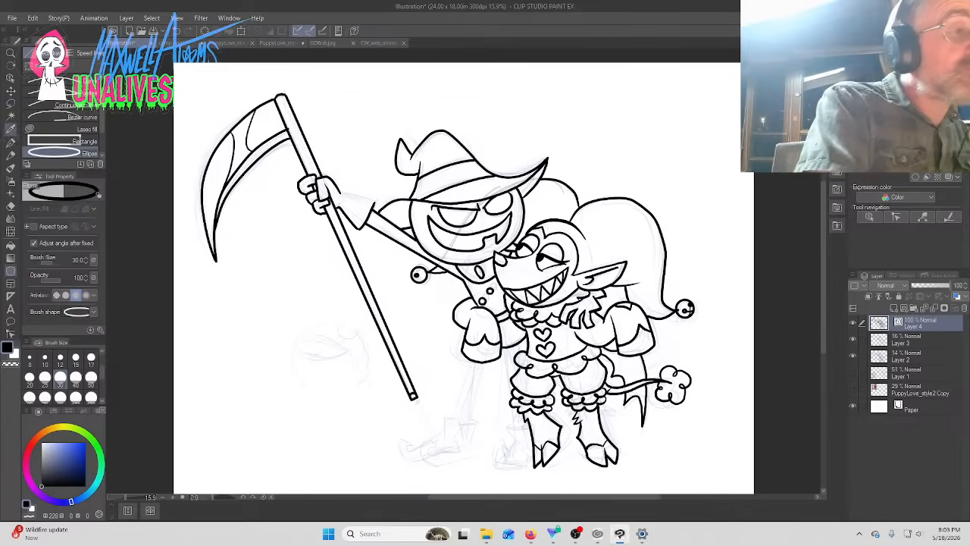
# Ink the pumpkin figure's outer leg with two straight lines below the jester's sleeve, and outline its curled, pointed boot
pyautogui.click(11, 142)
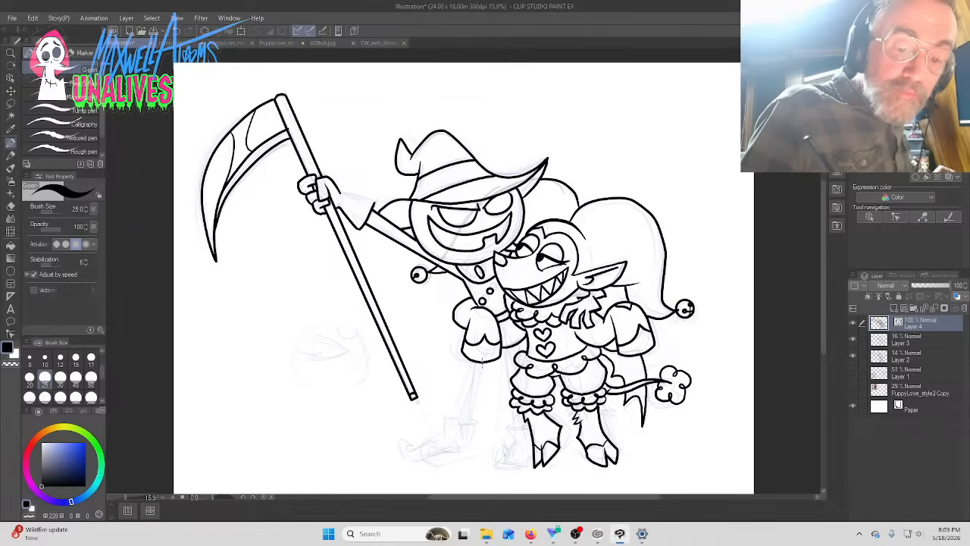
pyautogui.moveTo(482, 361); pyautogui.dragTo(461, 417)
pyautogui.keyDown('shift'); pyautogui.click(457, 424); pyautogui.keyUp('shift')
pyautogui.click(452, 423)
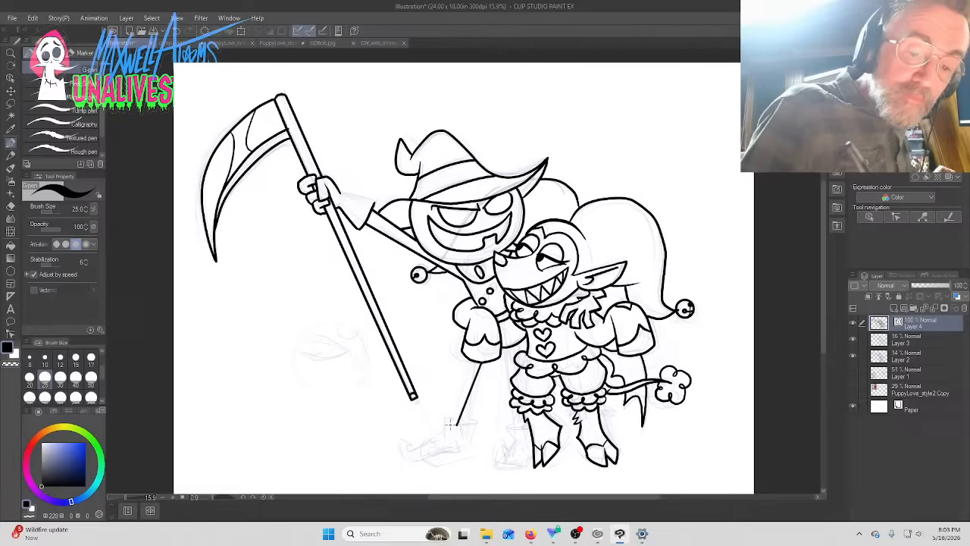
pyautogui.keyDown('shift'); pyautogui.click(476, 362); pyautogui.keyUp('shift')
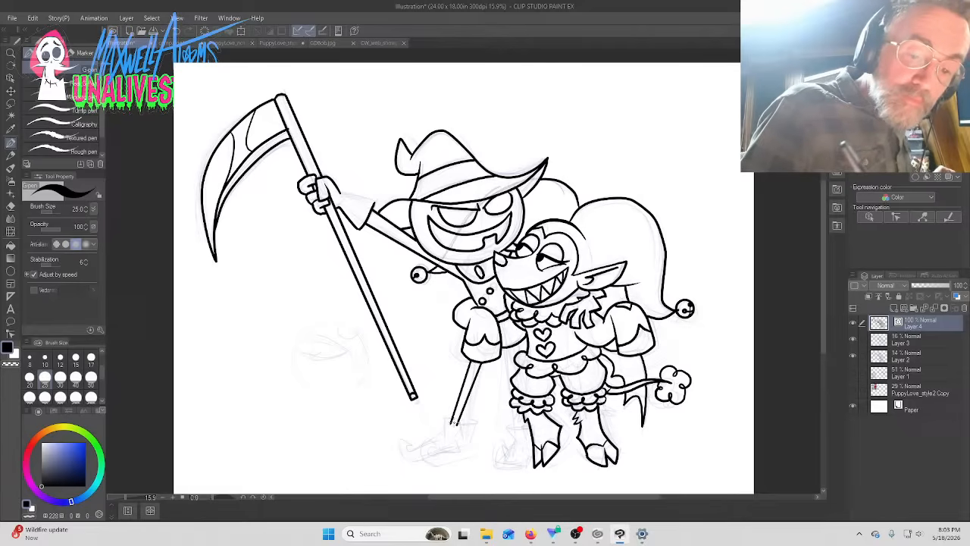
pyautogui.moveTo(446, 419)
pyautogui.mouseDown()
pyautogui.moveTo(465, 426)
pyautogui.moveTo(444, 417)
pyautogui.moveTo(460, 429)
pyautogui.moveTo(457, 451)
pyautogui.moveTo(418, 461)
pyautogui.moveTo(400, 455)
pyautogui.moveTo(398, 441)
pyautogui.moveTo(428, 449)
pyautogui.moveTo(449, 417)
pyautogui.mouseUp()
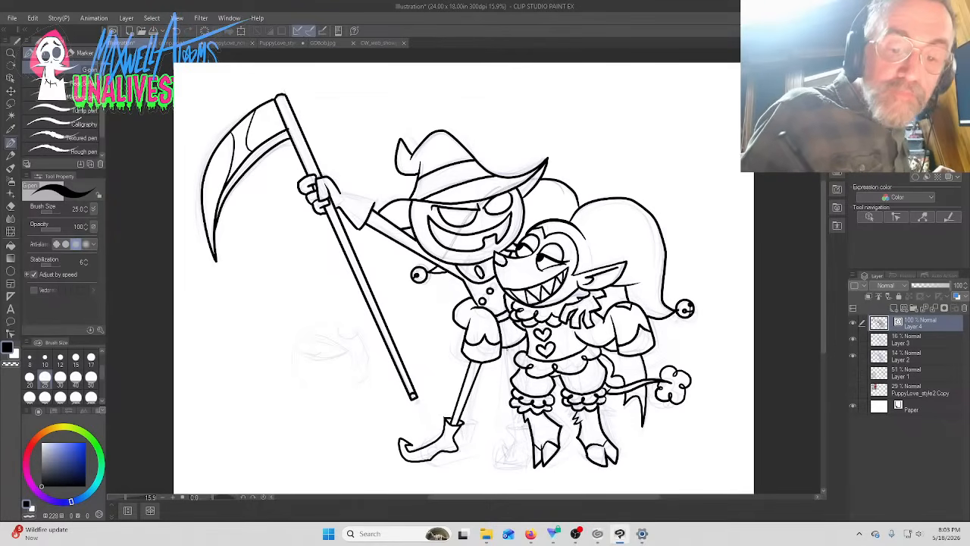
# Ink the pumpkin figure's inner leg beside the jester's ruffled pants and outline its front-facing curled boot with the size 25 G-pen
pyautogui.moveTo(503, 343); pyautogui.dragTo(512, 403)
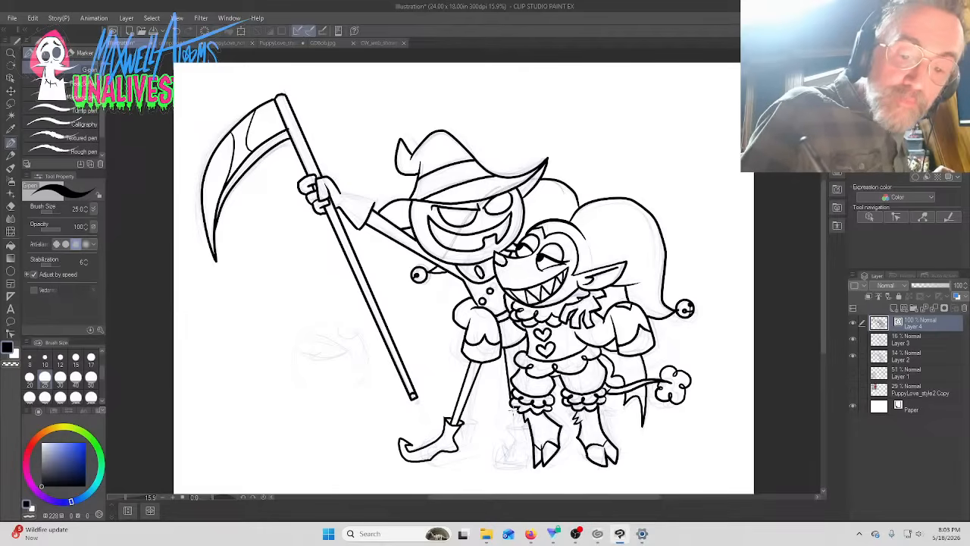
pyautogui.moveTo(513, 409)
pyautogui.mouseDown()
pyautogui.moveTo(514, 435)
pyautogui.moveTo(518, 417)
pyautogui.moveTo(520, 426)
pyautogui.mouseUp()
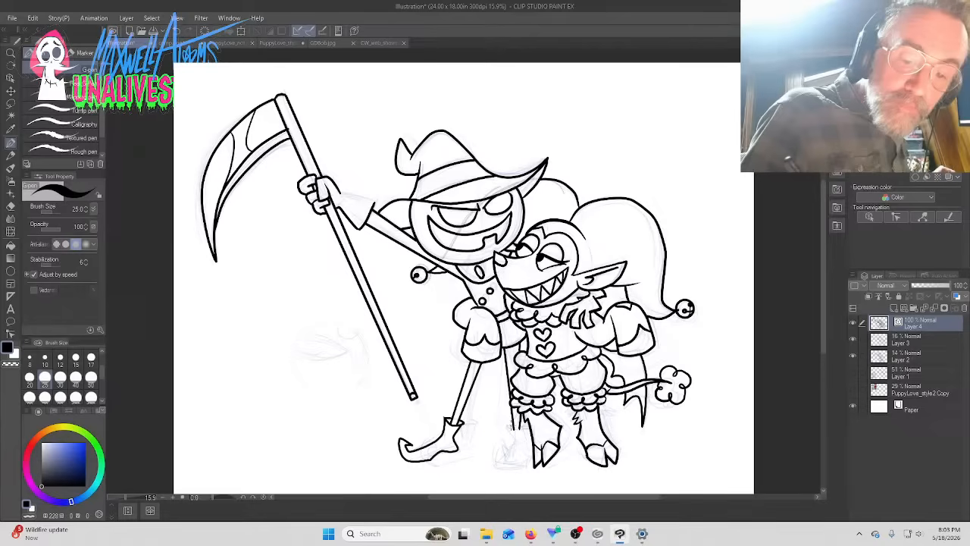
pyautogui.moveTo(519, 431); pyautogui.dragTo(526, 427)
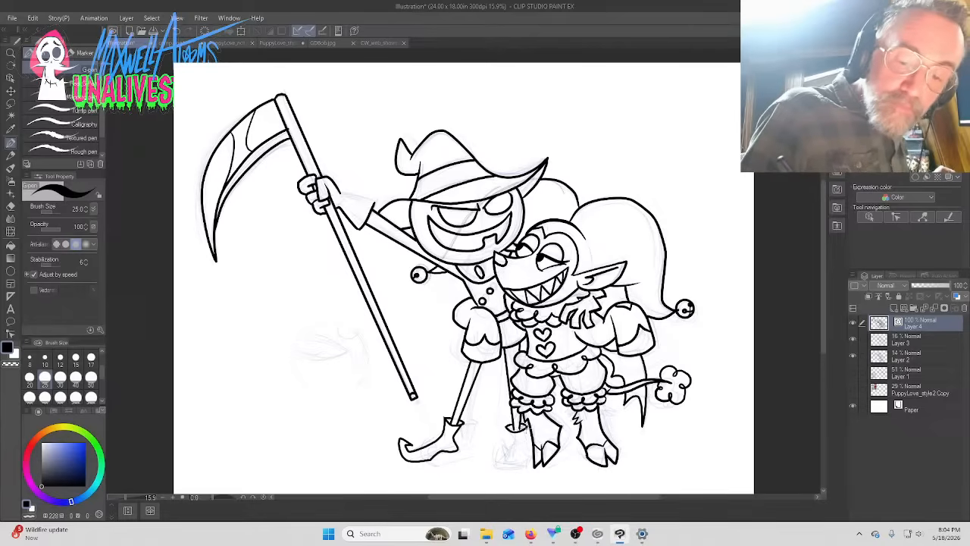
pyautogui.moveTo(523, 429)
pyautogui.mouseDown()
pyautogui.moveTo(527, 447)
pyautogui.moveTo(506, 474)
pyautogui.moveTo(498, 455)
pyautogui.moveTo(500, 445)
pyautogui.moveTo(517, 446)
pyautogui.moveTo(513, 464)
pyautogui.moveTo(512, 448)
pyautogui.mouseUp()
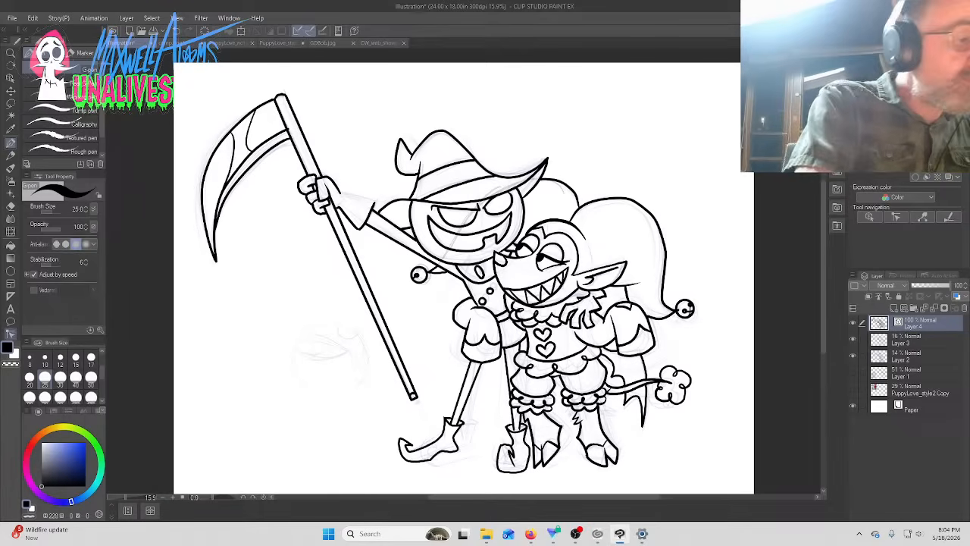
# Simplify the vector lines of the pumpkin figure's two boots and the small stretch beside the jester's ruffled pants
pyautogui.click(10, 334)
pyautogui.click(63, 95)
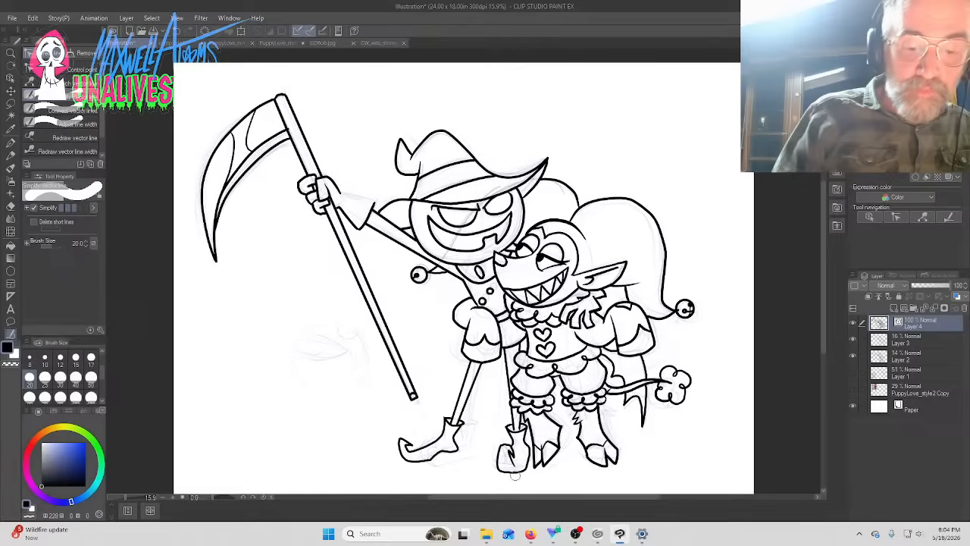
pyautogui.moveTo(497, 474)
pyautogui.mouseDown()
pyautogui.moveTo(535, 465)
pyautogui.moveTo(523, 470)
pyautogui.moveTo(500, 446)
pyautogui.moveTo(498, 463)
pyautogui.moveTo(399, 462)
pyautogui.moveTo(397, 443)
pyautogui.moveTo(460, 436)
pyautogui.moveTo(458, 426)
pyautogui.moveTo(428, 443)
pyautogui.mouseUp()
pyautogui.moveTo(533, 435); pyautogui.dragTo(520, 447)
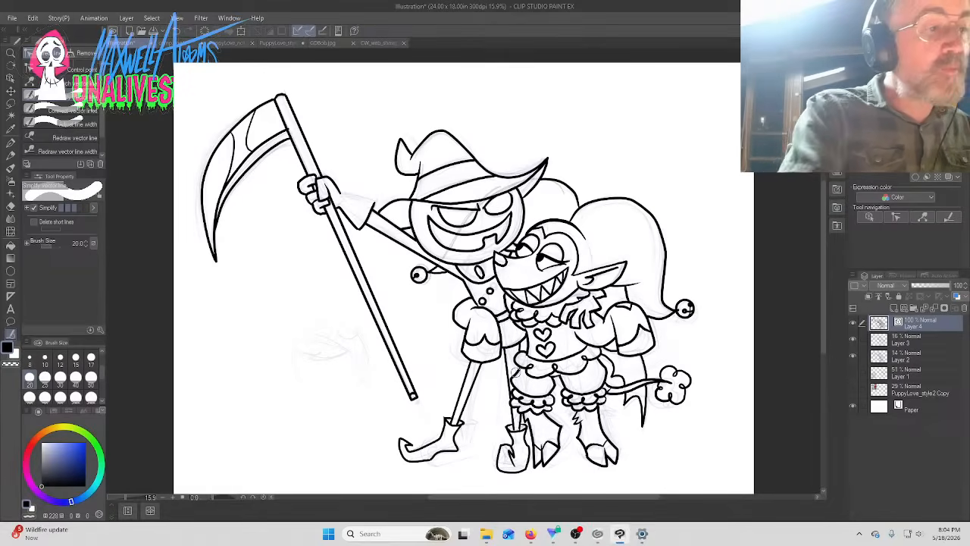
pyautogui.moveTo(520, 382); pyautogui.dragTo(516, 378)
pyautogui.click(65, 82)
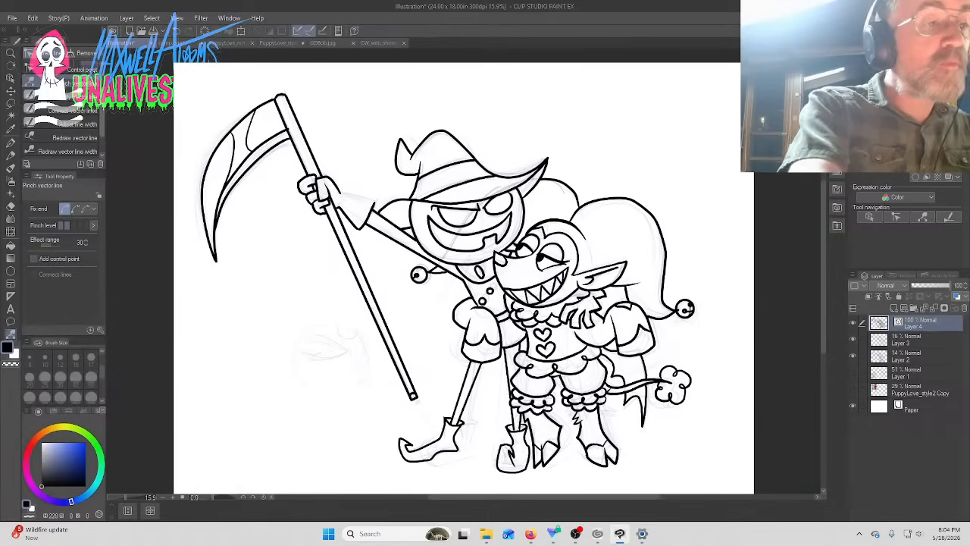
pyautogui.click(76, 69)
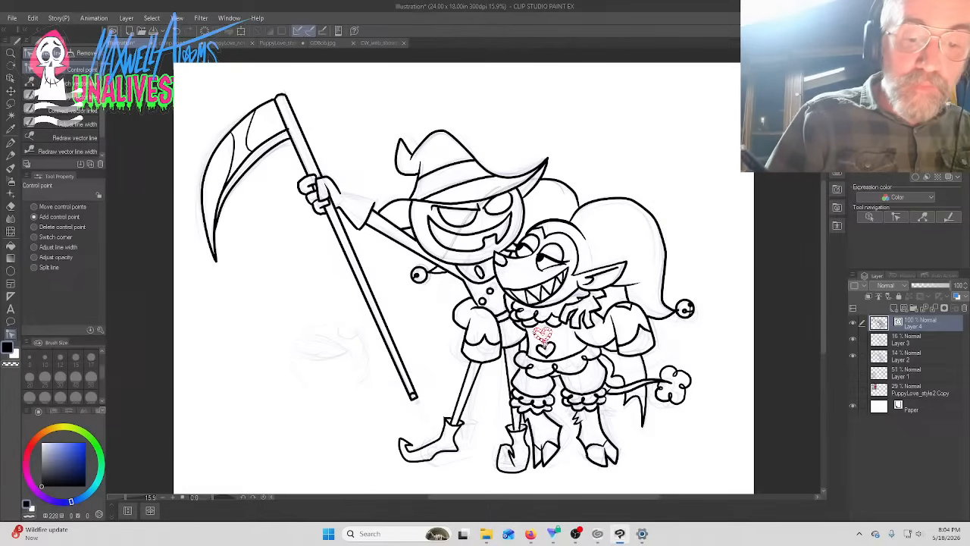
# Ink a short connecting line at the jester's waist and the missing upper edge of the pumpkin figure's raised glove cuff
pyautogui.press('p')
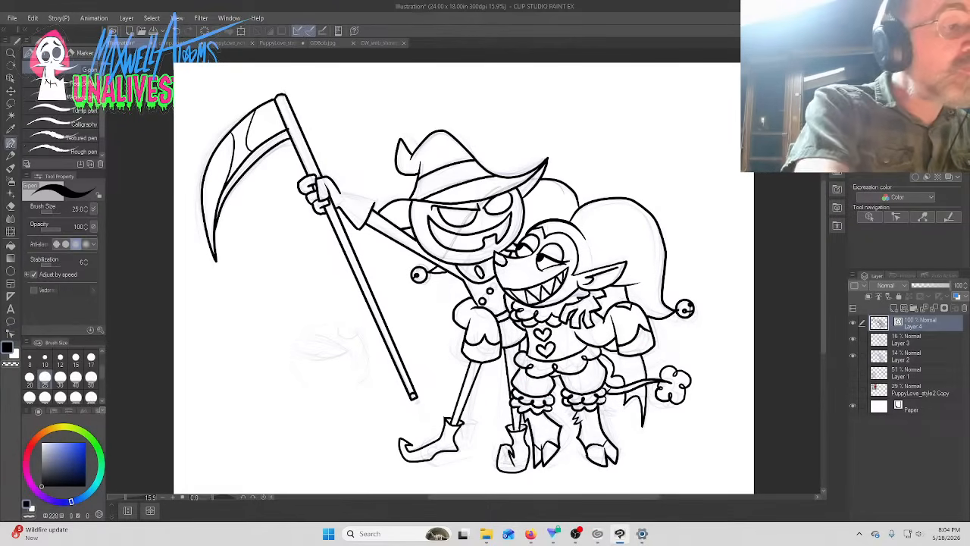
pyautogui.moveTo(520, 368); pyautogui.dragTo(522, 362)
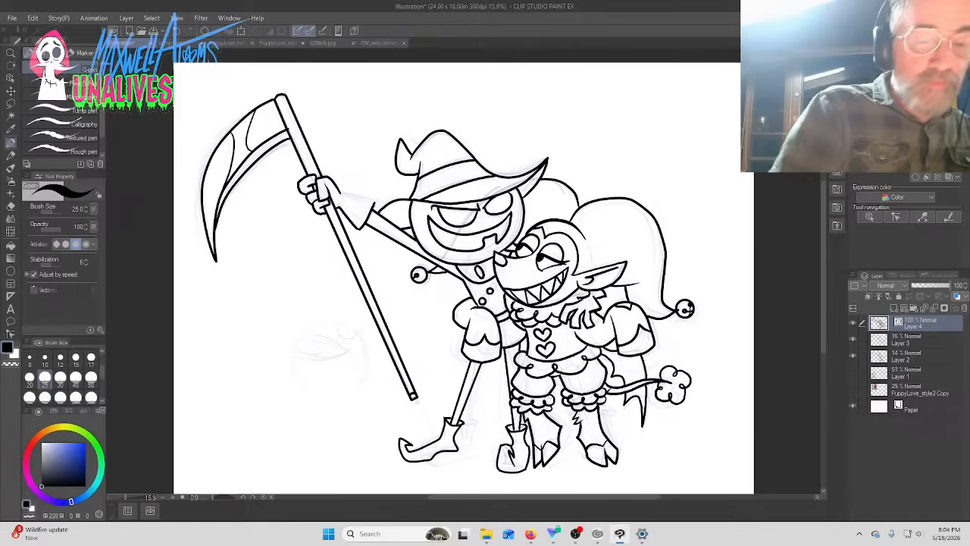
pyautogui.click(11, 334)
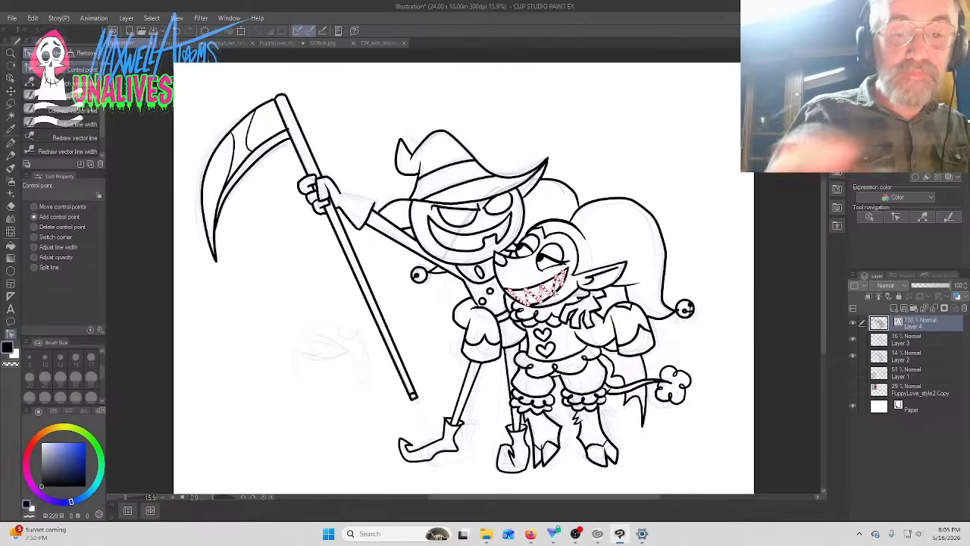
pyautogui.press('p')
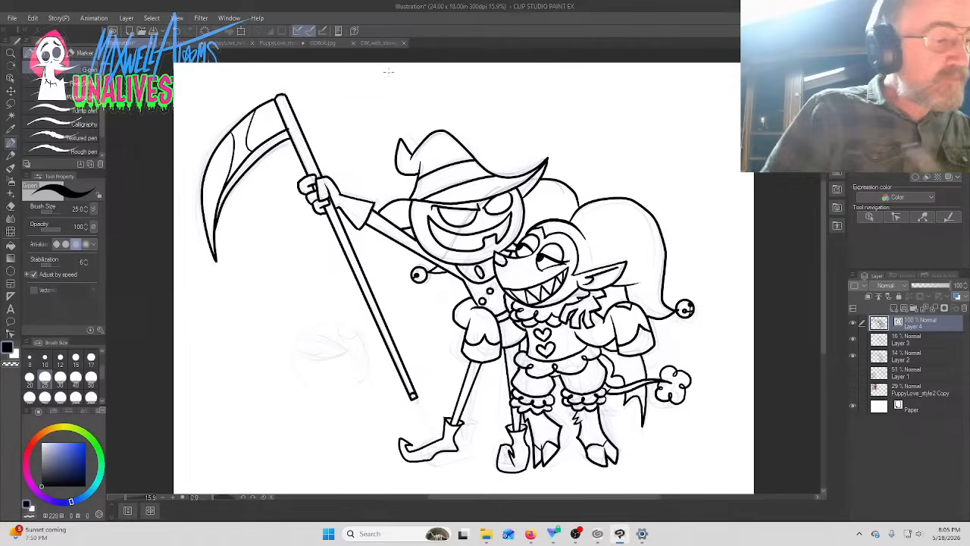
# Thicken the lower outlines of the raised arm, glove and scythe handle with Redraw vector line width at size 40
pyautogui.click(60, 376)
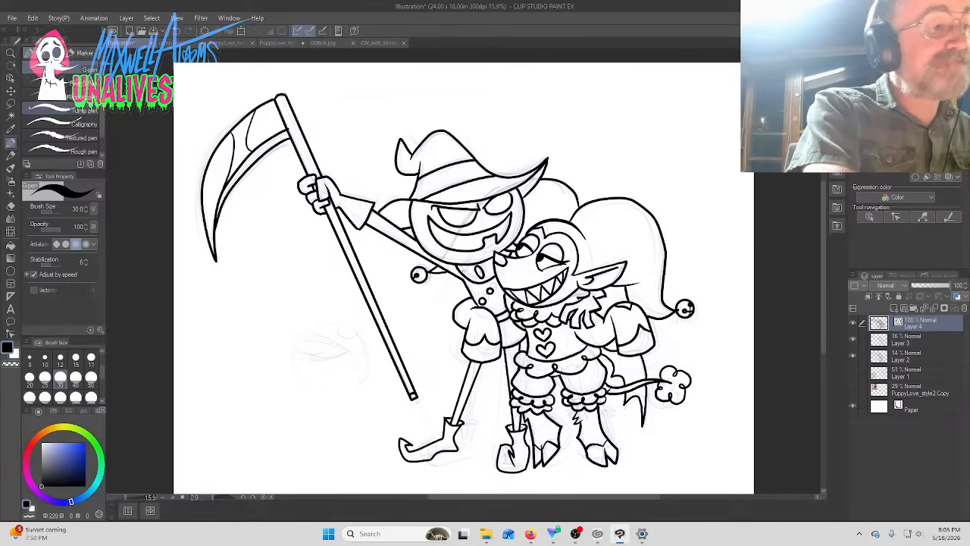
pyautogui.click(11, 334)
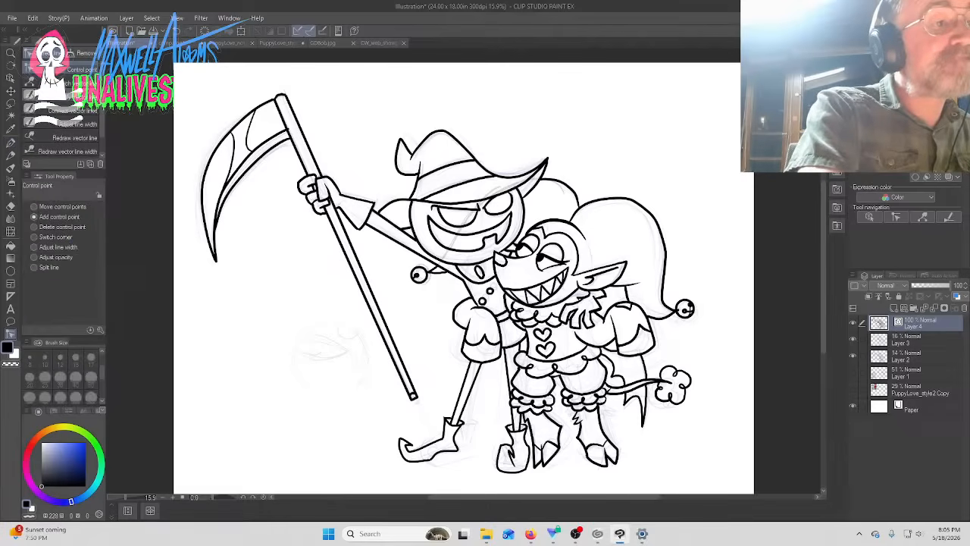
pyautogui.click(67, 151)
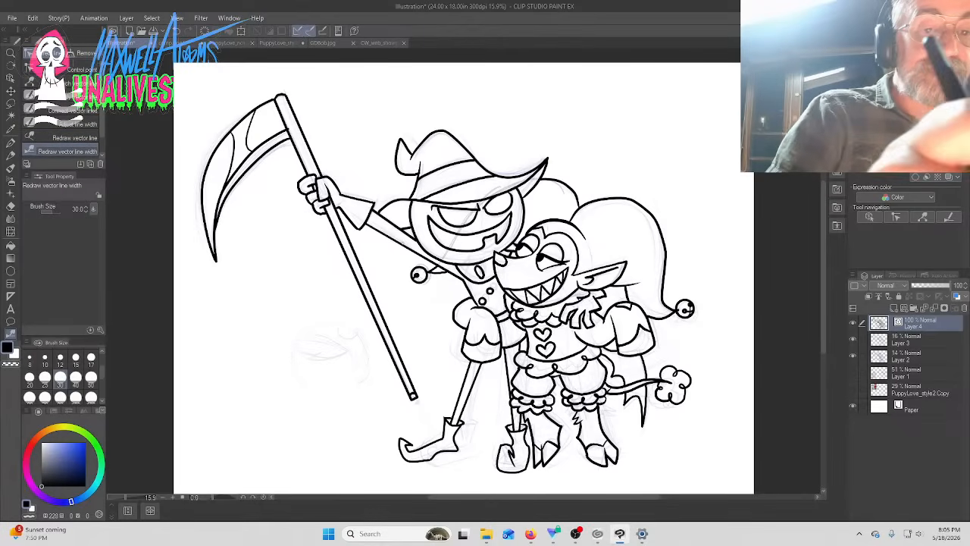
pyautogui.click(76, 377)
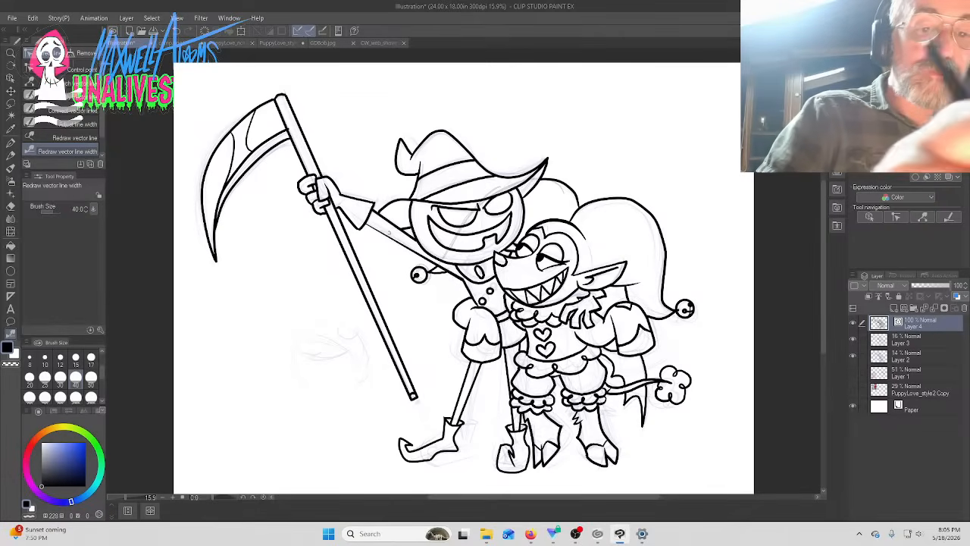
pyautogui.moveTo(368, 225); pyautogui.dragTo(454, 276)
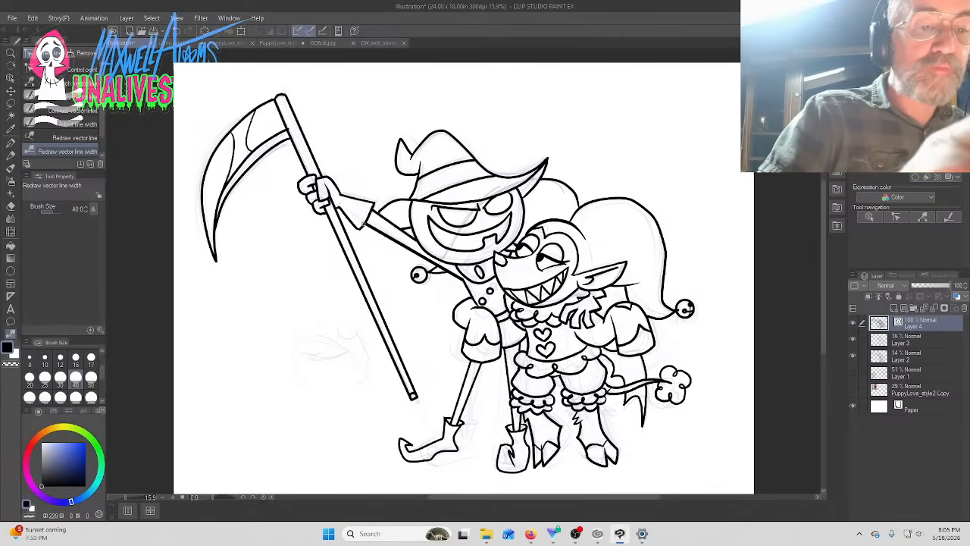
pyautogui.moveTo(345, 213)
pyautogui.mouseDown()
pyautogui.moveTo(357, 230)
pyautogui.moveTo(315, 210)
pyautogui.moveTo(329, 194)
pyautogui.mouseUp()
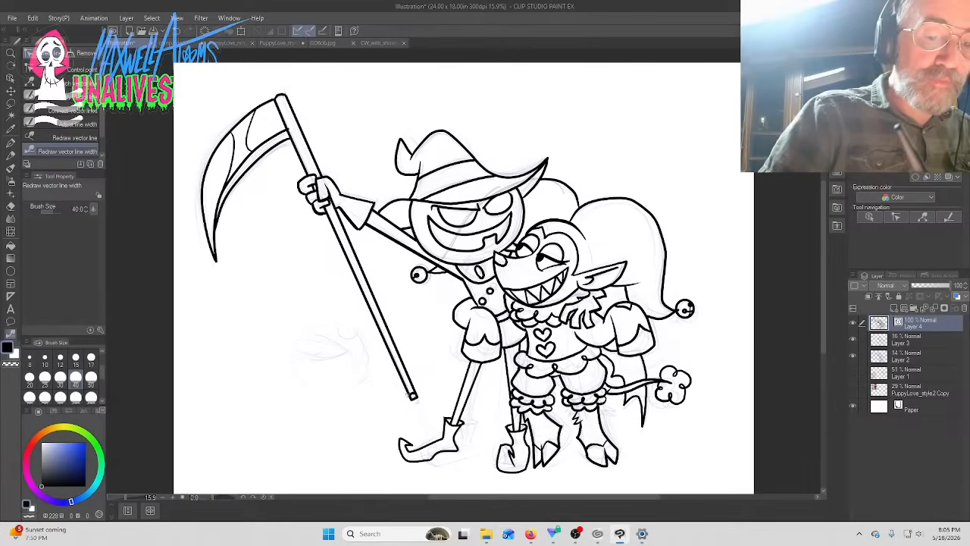
pyautogui.moveTo(410, 395); pyautogui.dragTo(384, 352)
pyautogui.moveTo(337, 258); pyautogui.dragTo(326, 215)
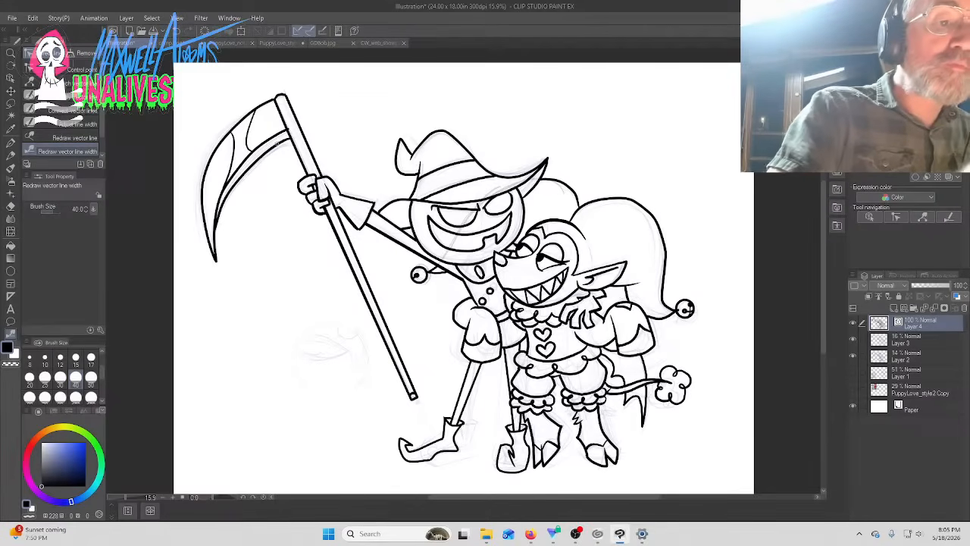
# Redraw the vector line width along the scythe blade's inner curved edges, first at size 40 and then at size 25
pyautogui.moveTo(285, 142)
pyautogui.mouseDown()
pyautogui.moveTo(241, 173)
pyautogui.moveTo(233, 163)
pyautogui.moveTo(245, 173)
pyautogui.moveTo(221, 197)
pyautogui.moveTo(216, 263)
pyautogui.moveTo(213, 227)
pyautogui.mouseUp()
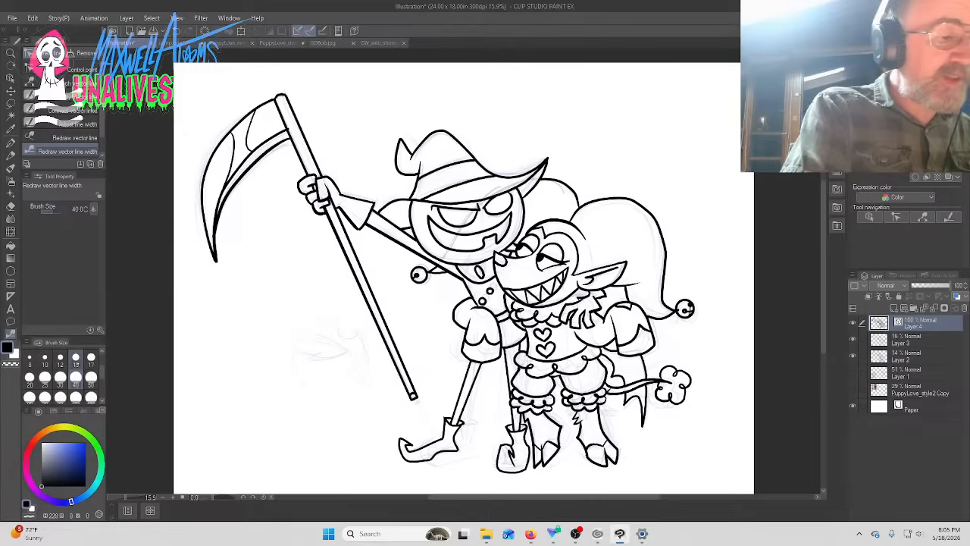
pyautogui.click(45, 376)
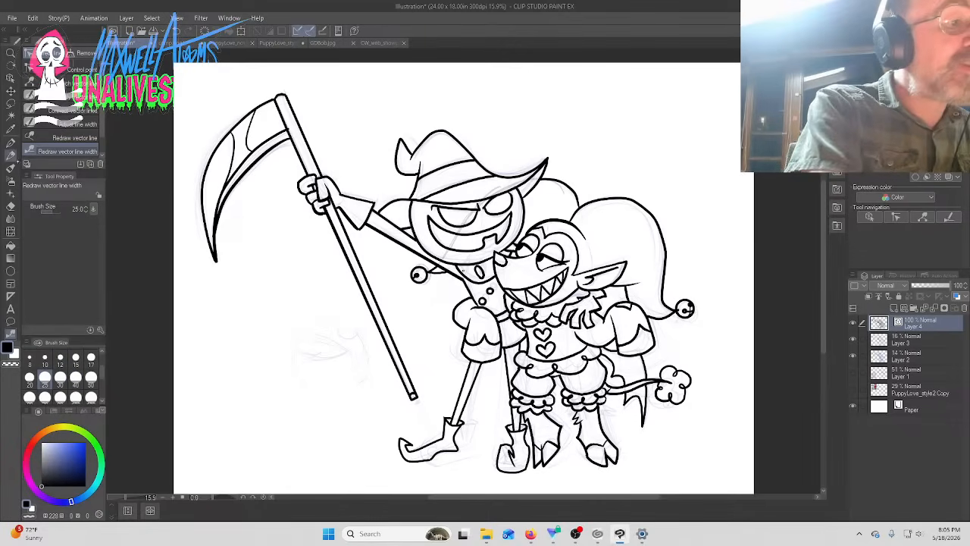
pyautogui.moveTo(288, 131)
pyautogui.mouseDown()
pyautogui.moveTo(246, 156)
pyautogui.moveTo(213, 238)
pyautogui.mouseUp()
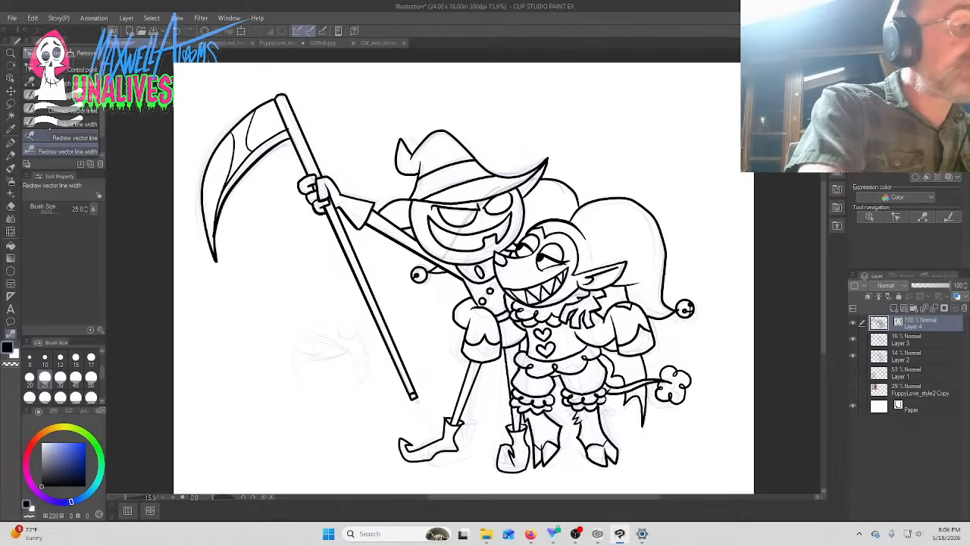
# Thicken the outlines of the jester's two hooves with Redraw vector line width at size 40
pyautogui.click(89, 69)
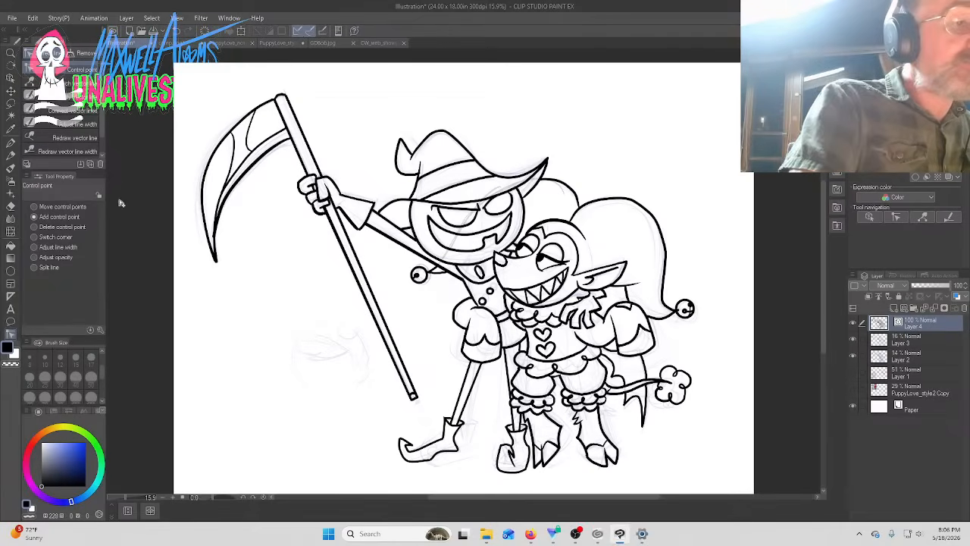
pyautogui.click(84, 151)
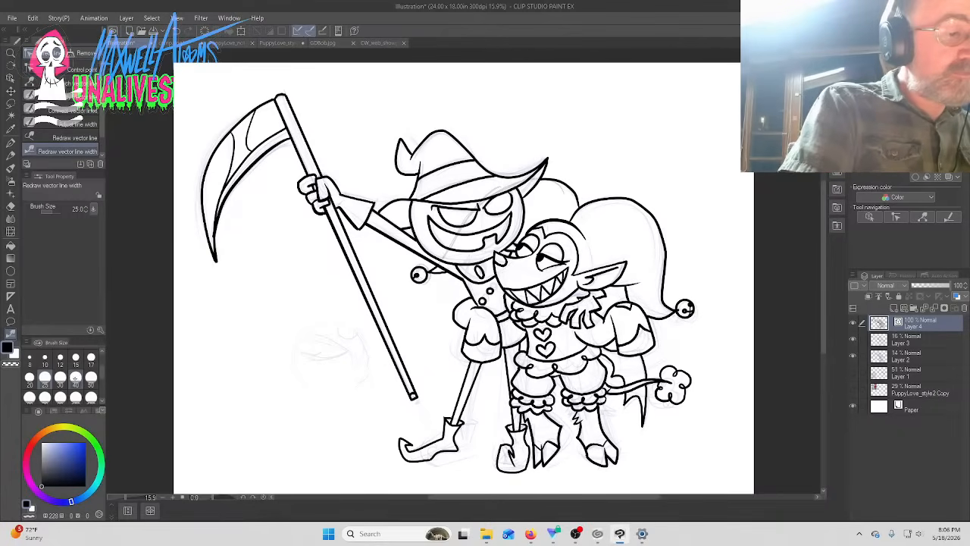
pyautogui.click(76, 376)
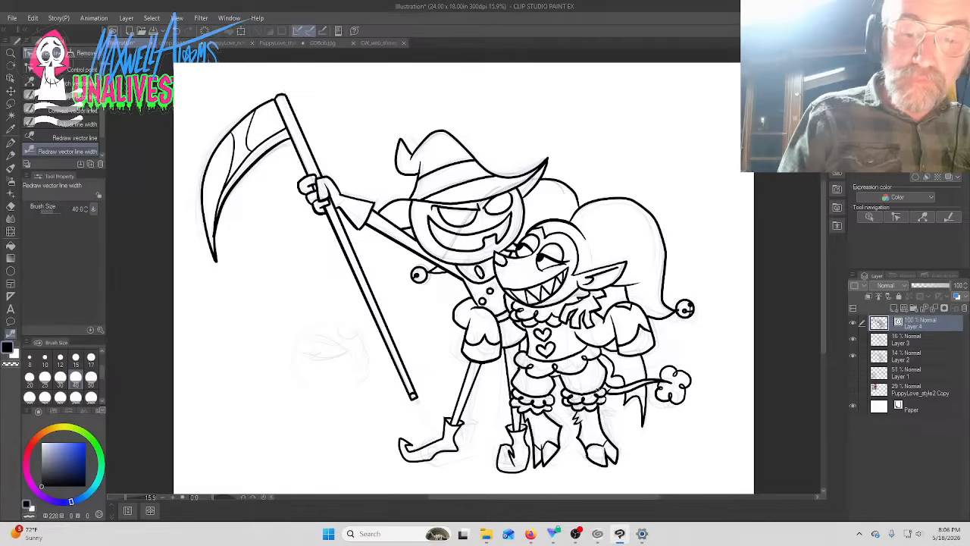
pyautogui.moveTo(592, 453)
pyautogui.mouseDown()
pyautogui.moveTo(600, 464)
pyautogui.moveTo(589, 461)
pyautogui.mouseUp()
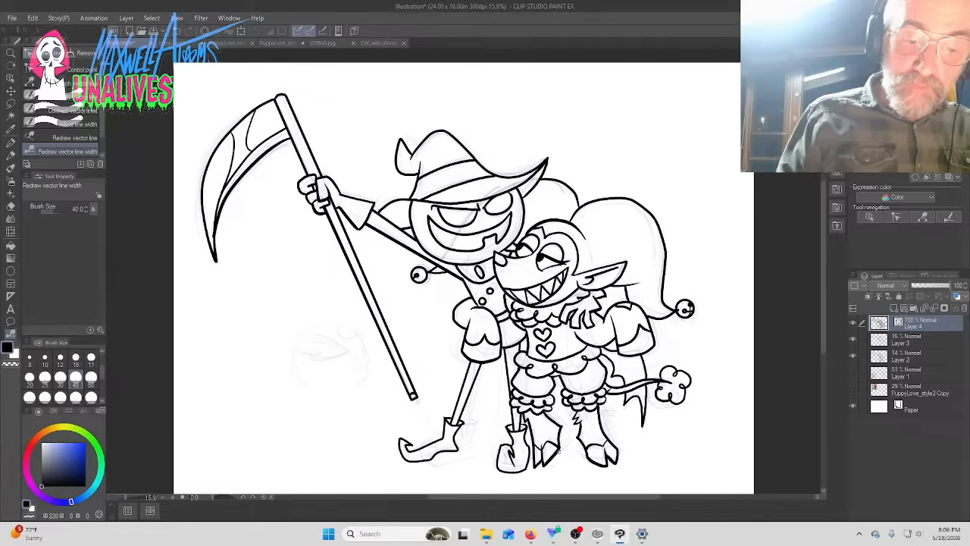
pyautogui.moveTo(542, 464); pyautogui.dragTo(559, 433)
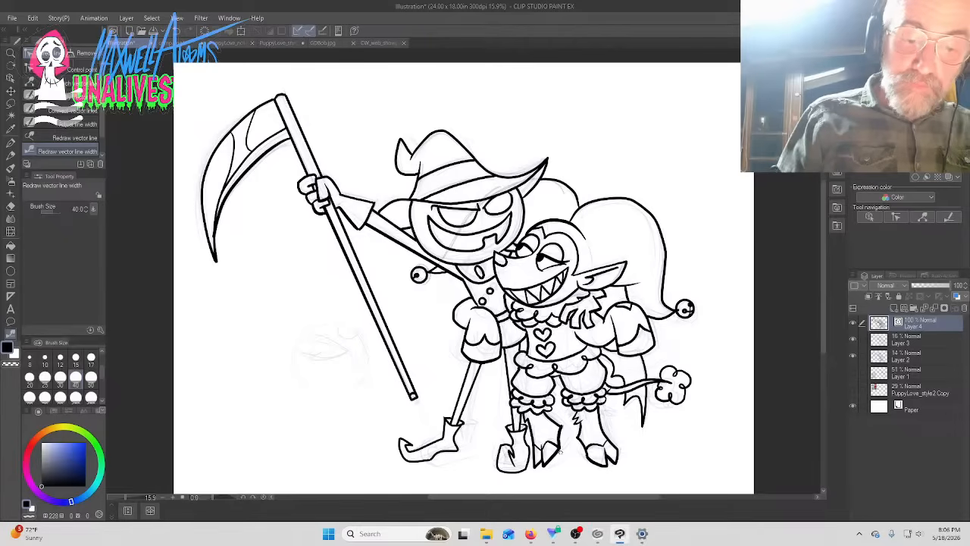
# Thicken the undersides of the jester's tail and its fluffy tuft at size 40, undoing the second pass on the tuft
pyautogui.moveTo(674, 402); pyautogui.dragTo(694, 376)
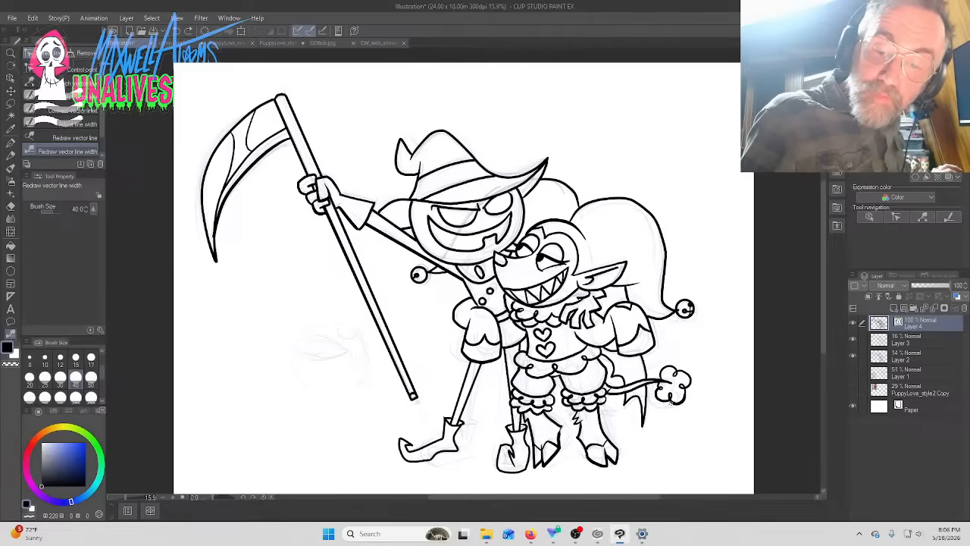
pyautogui.moveTo(685, 390); pyautogui.dragTo(692, 383)
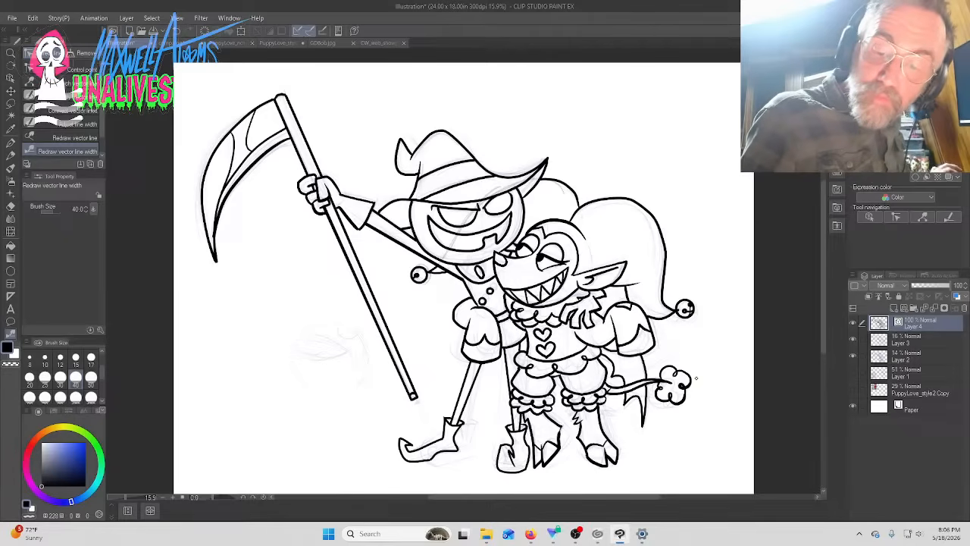
pyautogui.hotkey('ctrl', 'z')
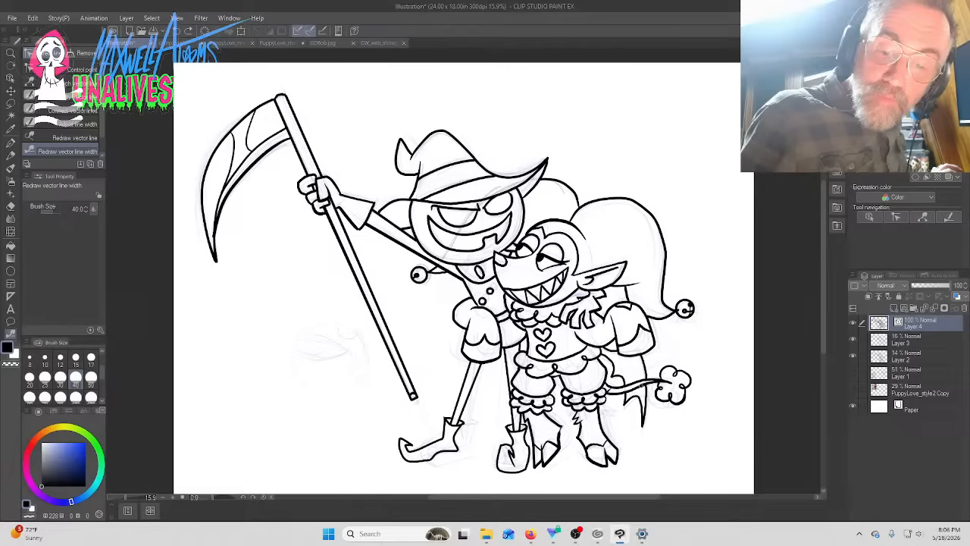
pyautogui.moveTo(641, 385)
pyautogui.mouseDown()
pyautogui.moveTo(606, 391)
pyautogui.moveTo(662, 382)
pyautogui.mouseUp()
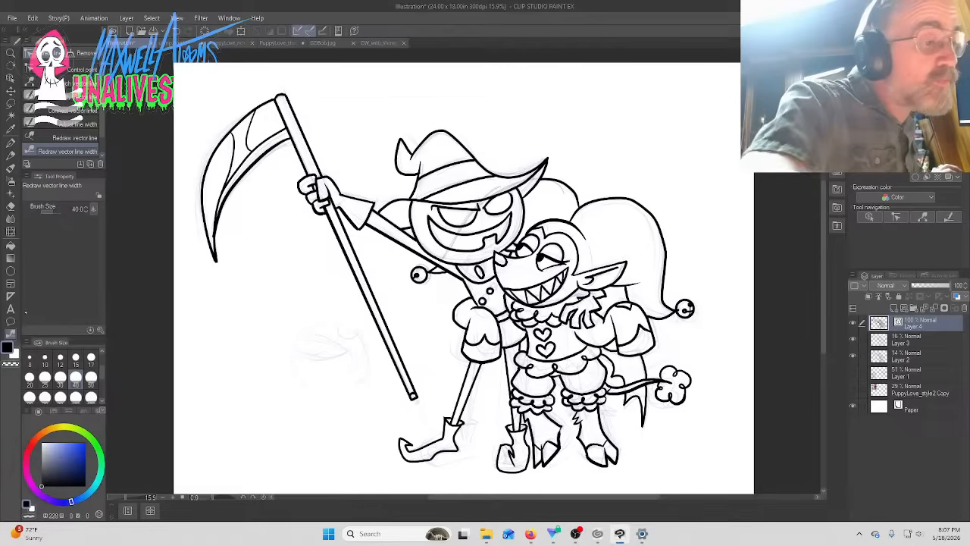
# Thicken the fur line below the jester's pant ruffle and the outlines of the pumpkin figure's boots at line width 40
pyautogui.click(72, 70)
pyautogui.moveTo(640, 385)
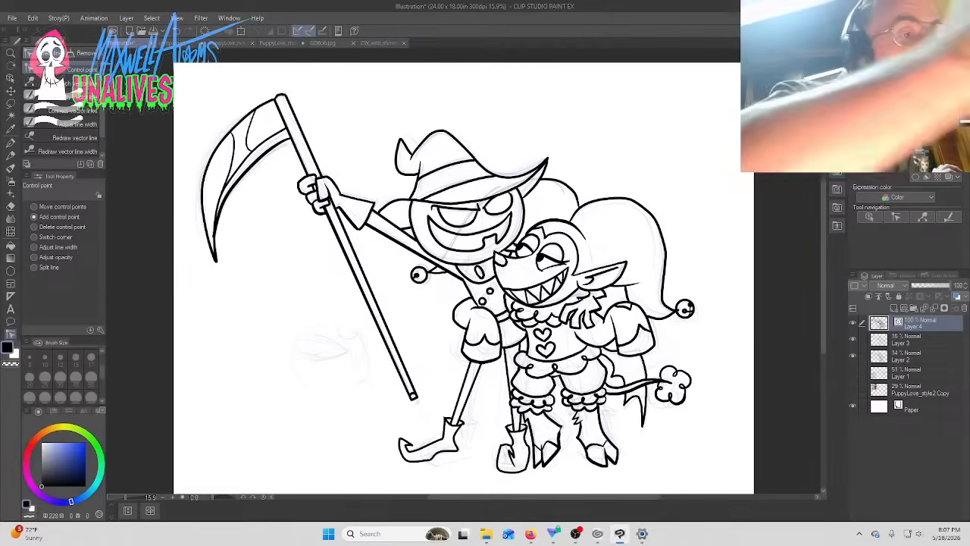
pyautogui.click(67, 151)
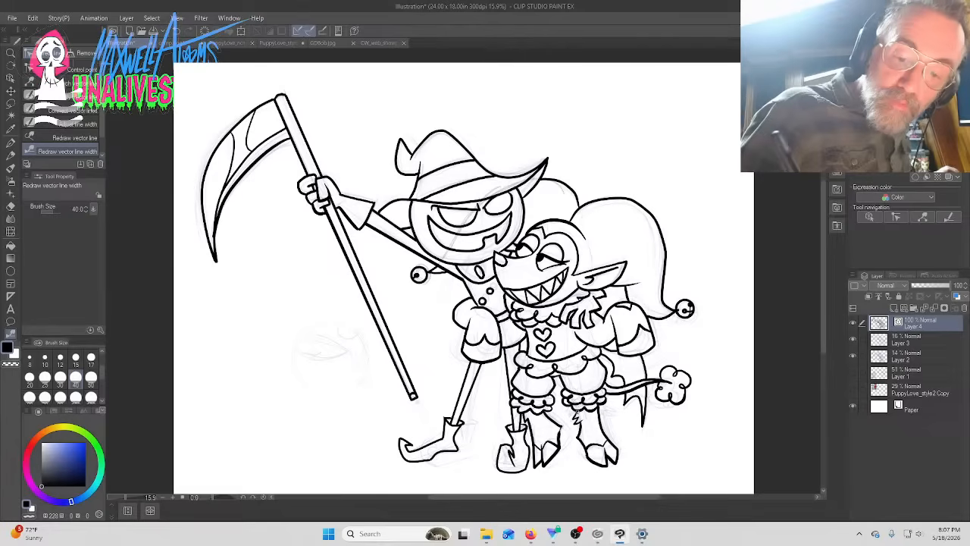
pyautogui.moveTo(578, 409); pyautogui.dragTo(573, 416)
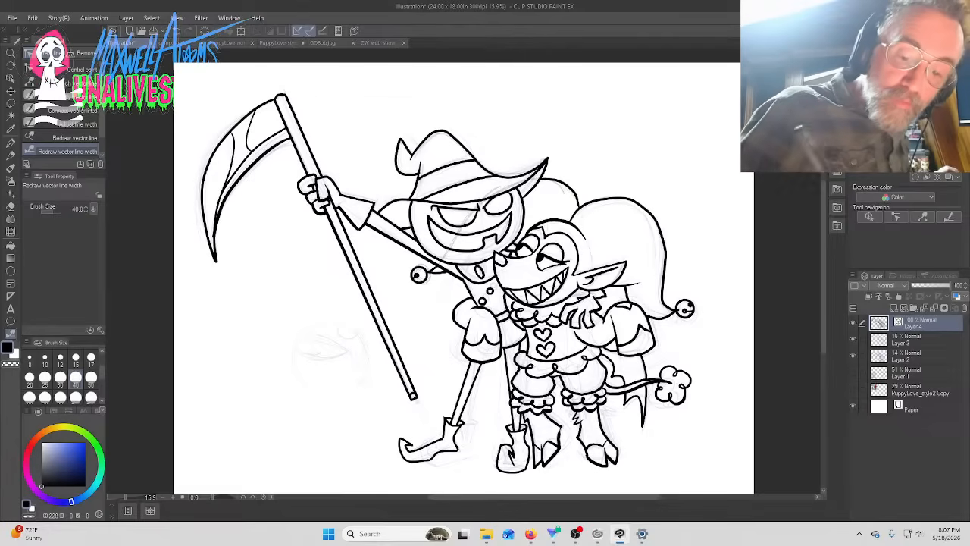
pyautogui.moveTo(529, 453); pyautogui.dragTo(504, 472)
pyautogui.moveTo(407, 457)
pyautogui.mouseDown()
pyautogui.moveTo(429, 460)
pyautogui.moveTo(435, 443)
pyautogui.mouseUp()
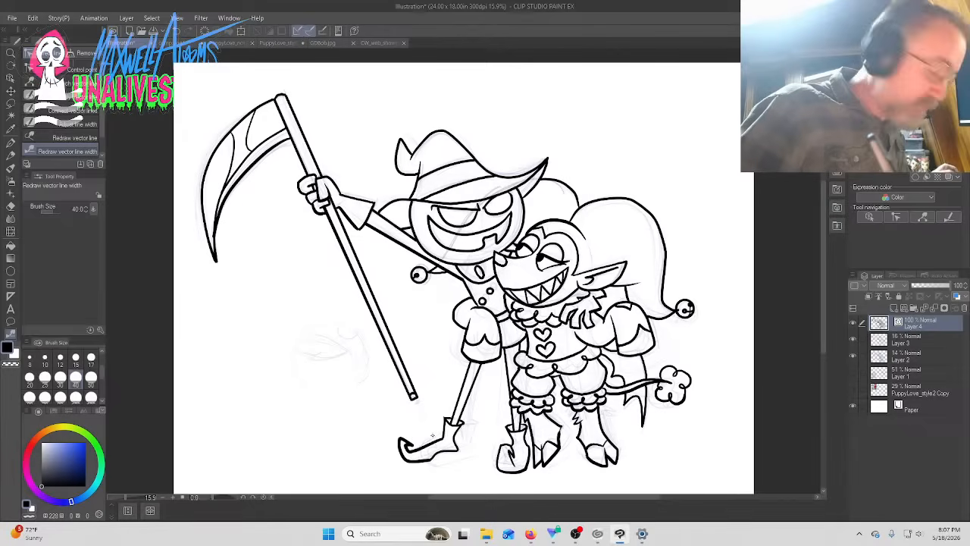
# Undo the last width change on the pumpkin figure's curled boot and thicken its underside again at line width 40
pyautogui.hotkey('ctrl', 'z')
pyautogui.moveTo(457, 450)
pyautogui.mouseDown()
pyautogui.moveTo(421, 459)
pyautogui.moveTo(431, 460)
pyautogui.mouseUp()
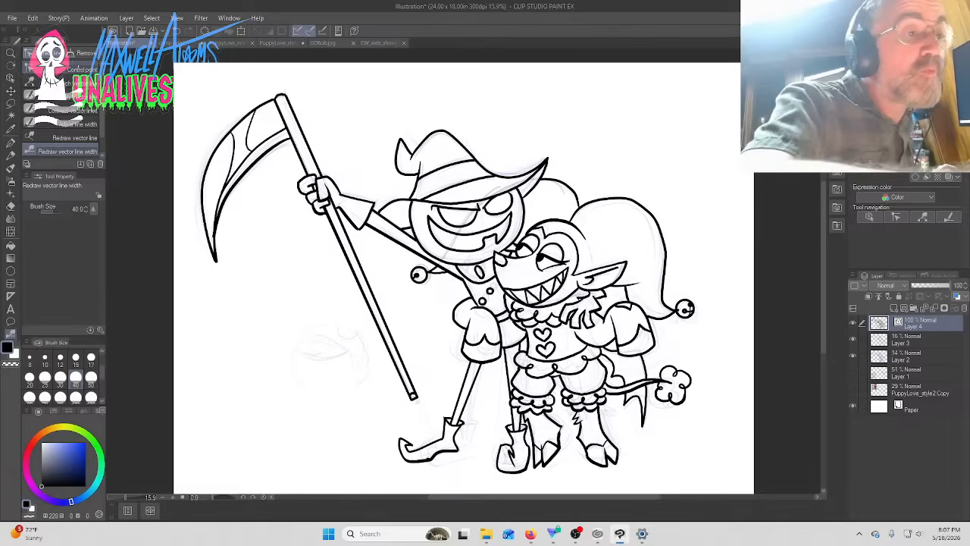
pyautogui.click(61, 69)
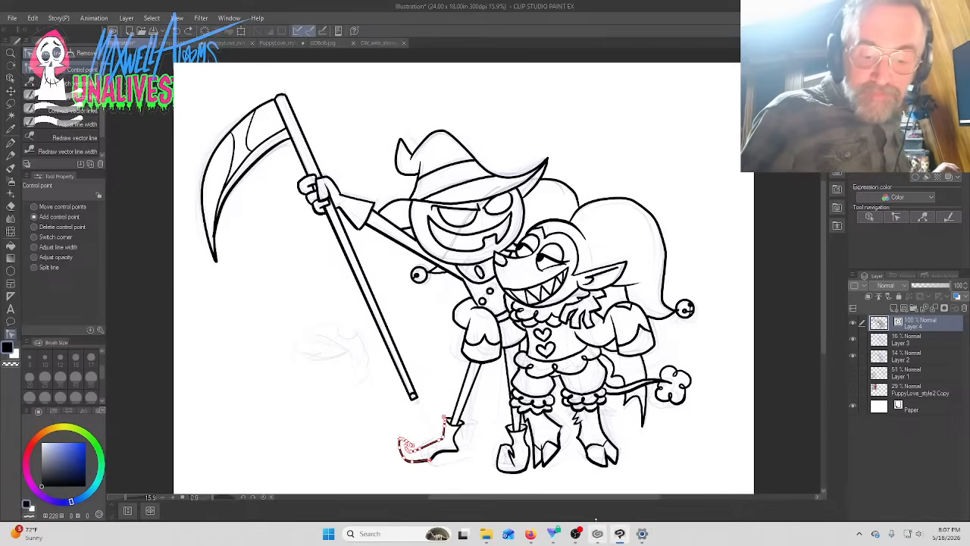
pyautogui.click(576, 534)
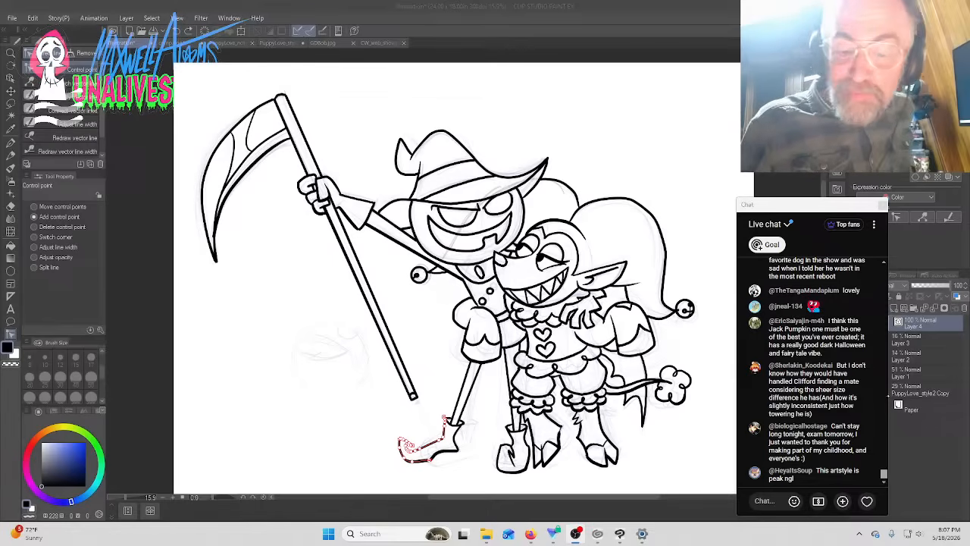
pyautogui.click(720, 52)
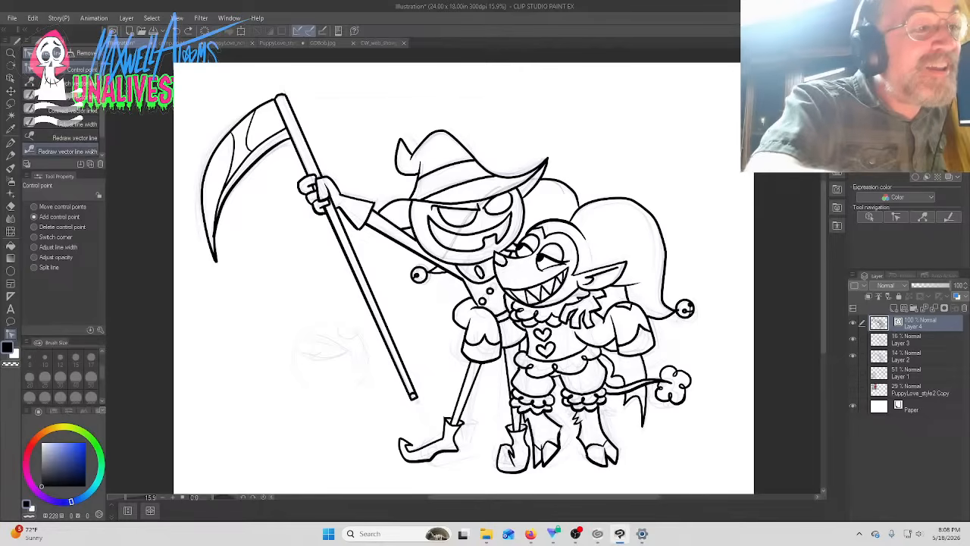
pyautogui.click(68, 151)
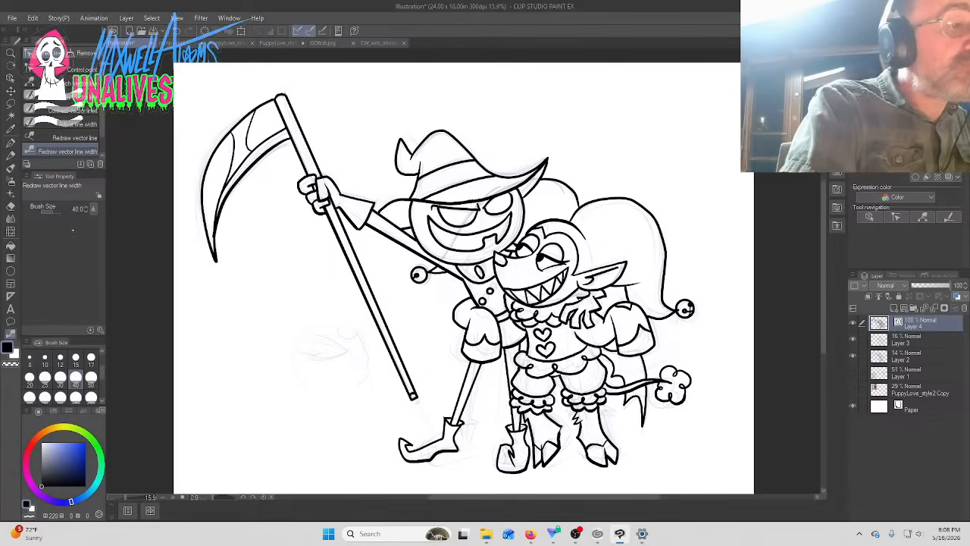
pyautogui.click(57, 68)
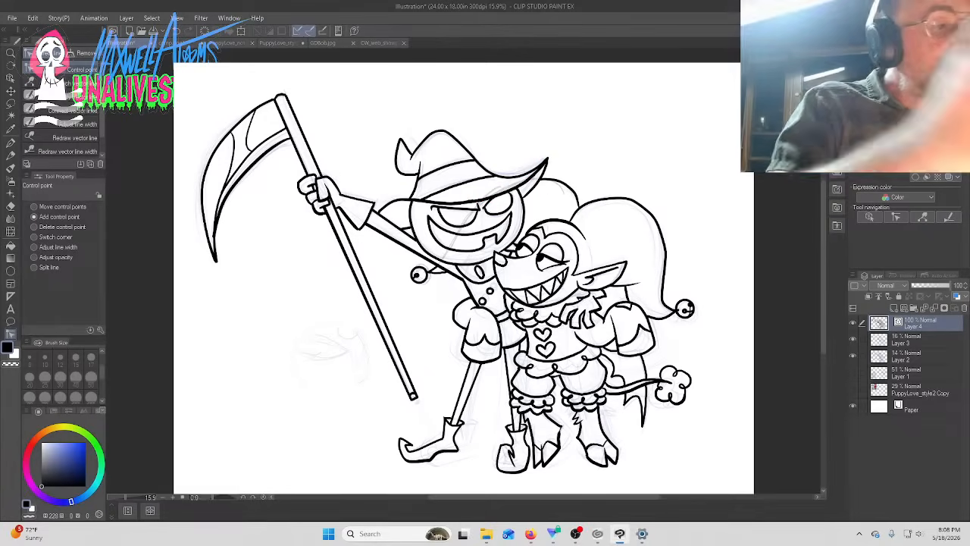
# Draw thin curved rib lines on the pumpkin head, between the eyes and along both sides, with the G-pen at size 17
pyautogui.click(11, 142)
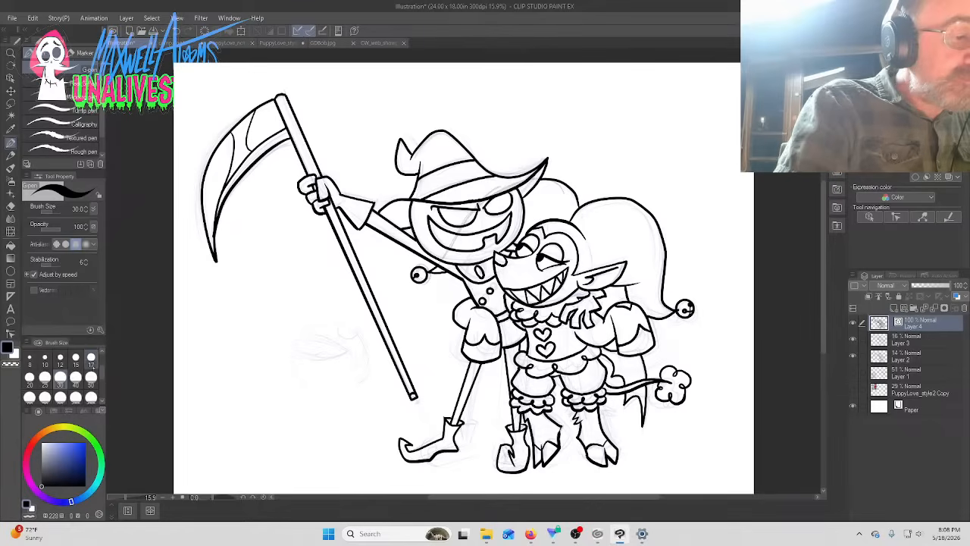
pyautogui.click(91, 357)
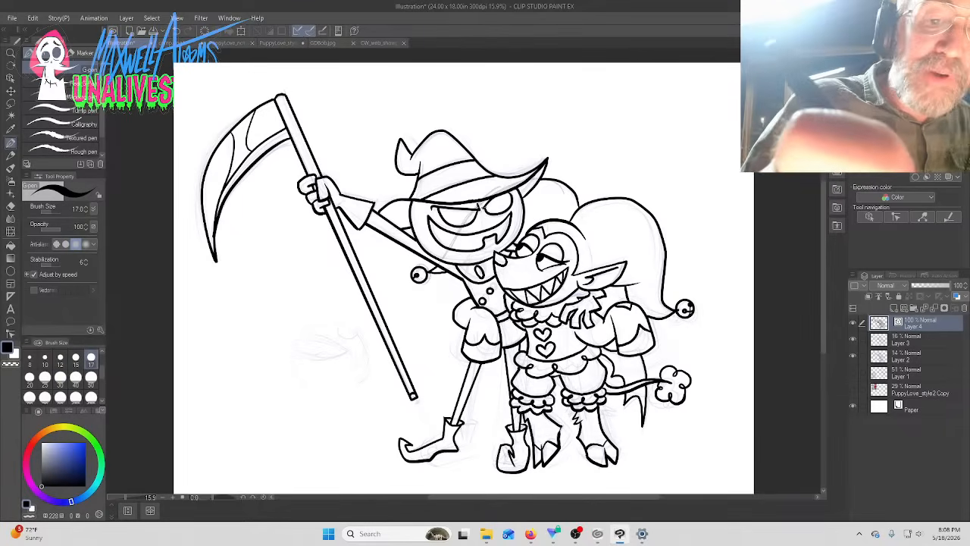
pyautogui.moveTo(484, 209); pyautogui.dragTo(488, 232)
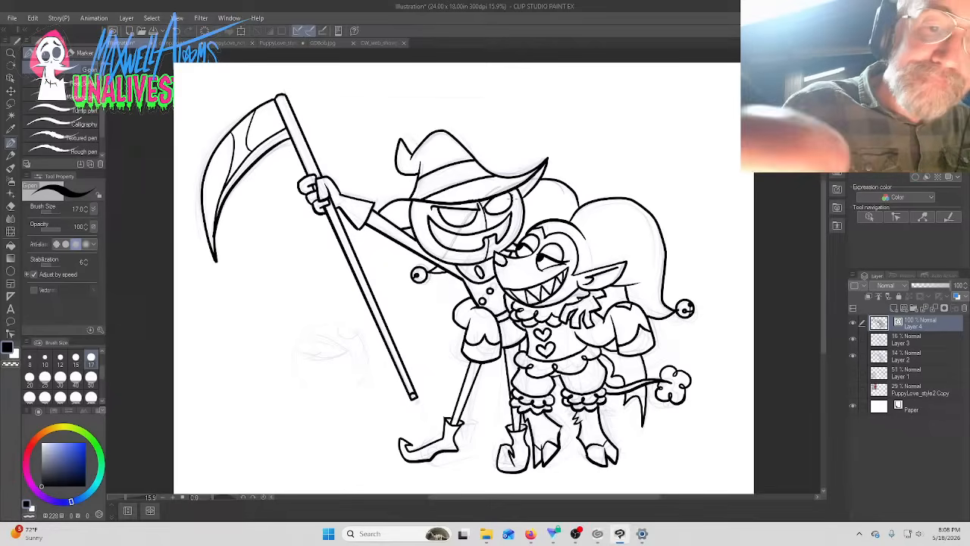
pyautogui.moveTo(513, 189); pyautogui.dragTo(516, 216)
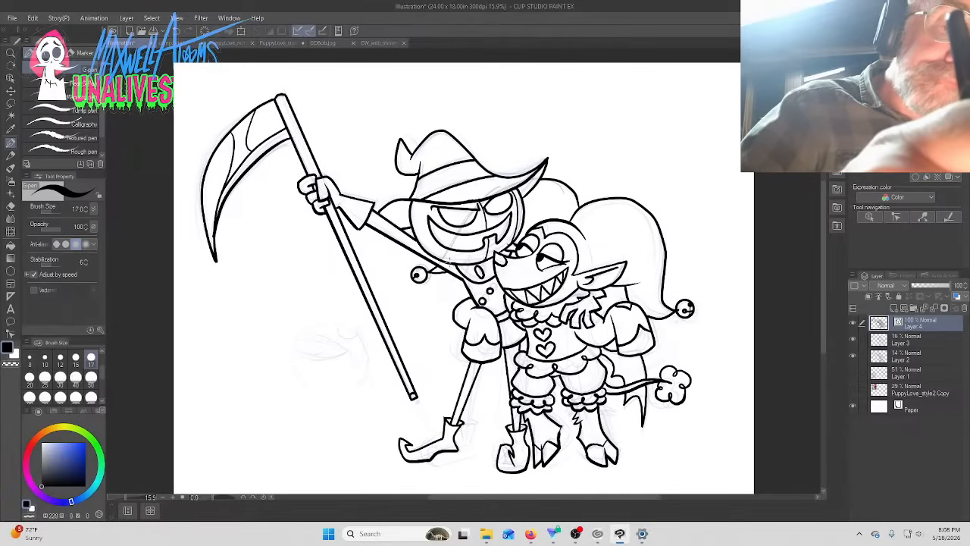
pyautogui.moveTo(450, 260); pyautogui.dragTo(427, 236)
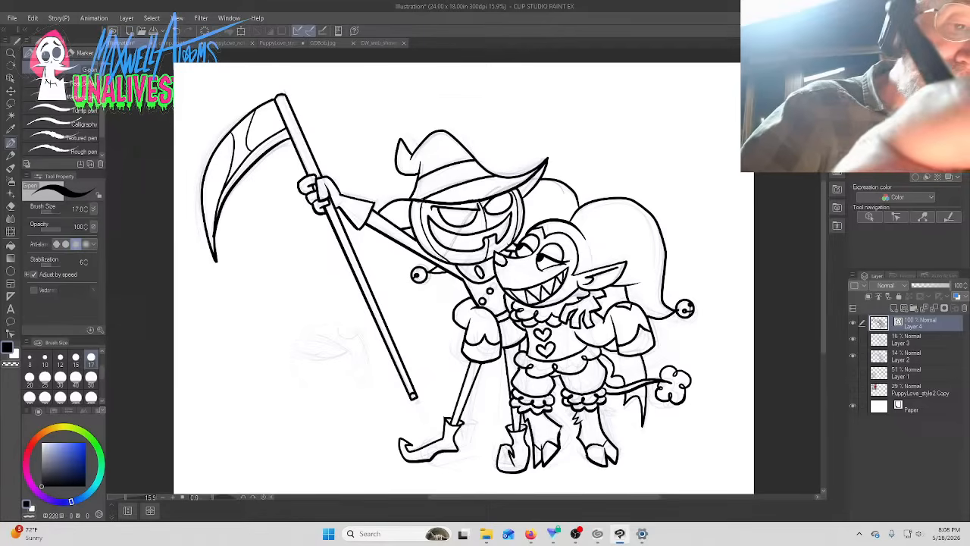
# Simplify the new rib lines on the pumpkin head with the Simplify vector line tool and check their control points
pyautogui.click(10, 333)
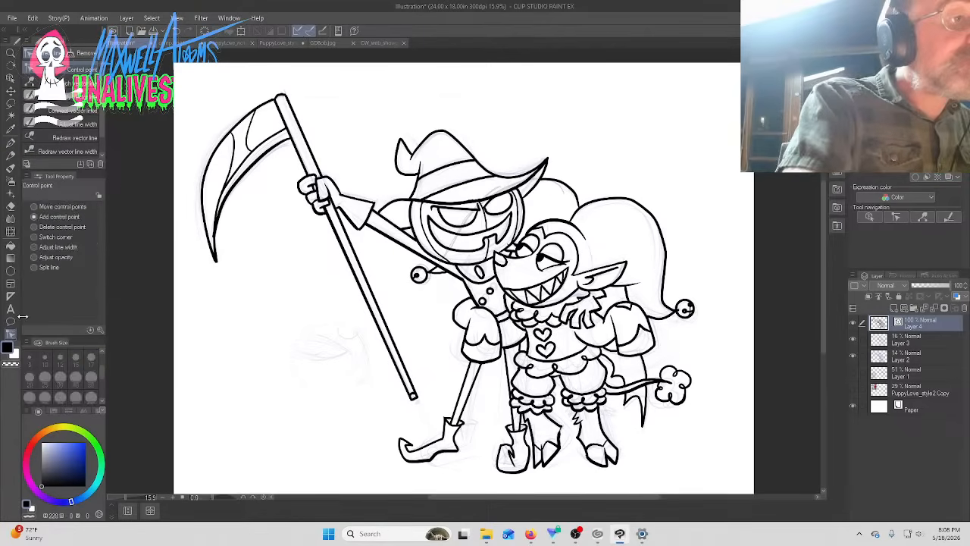
pyautogui.click(66, 95)
pyautogui.moveTo(434, 225)
pyautogui.mouseDown()
pyautogui.moveTo(421, 227)
pyautogui.moveTo(421, 206)
pyautogui.moveTo(430, 250)
pyautogui.moveTo(449, 260)
pyautogui.moveTo(489, 254)
pyautogui.moveTo(481, 203)
pyautogui.moveTo(486, 221)
pyautogui.moveTo(515, 194)
pyautogui.moveTo(517, 232)
pyautogui.moveTo(523, 207)
pyautogui.moveTo(519, 226)
pyautogui.moveTo(526, 214)
pyautogui.mouseUp()
pyautogui.click(76, 69)
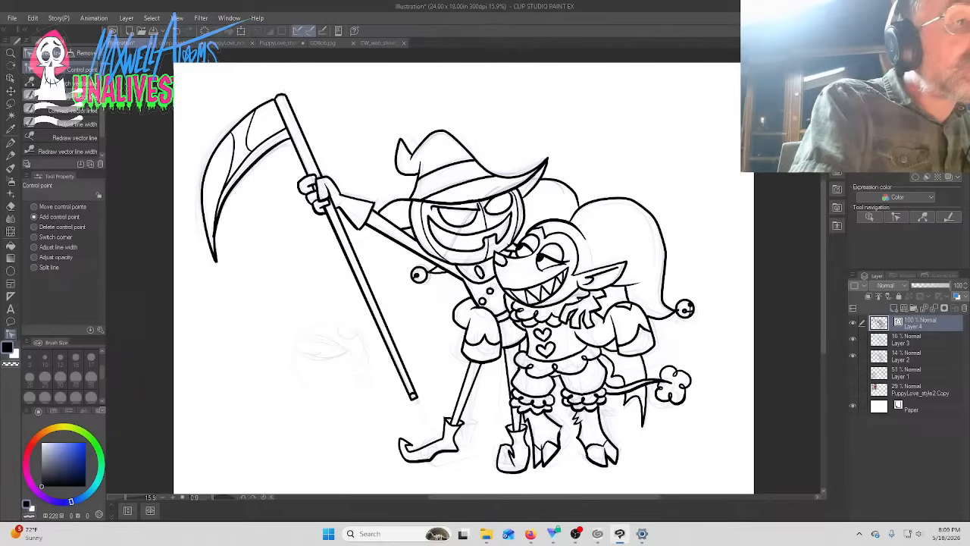
pyautogui.click(59, 94)
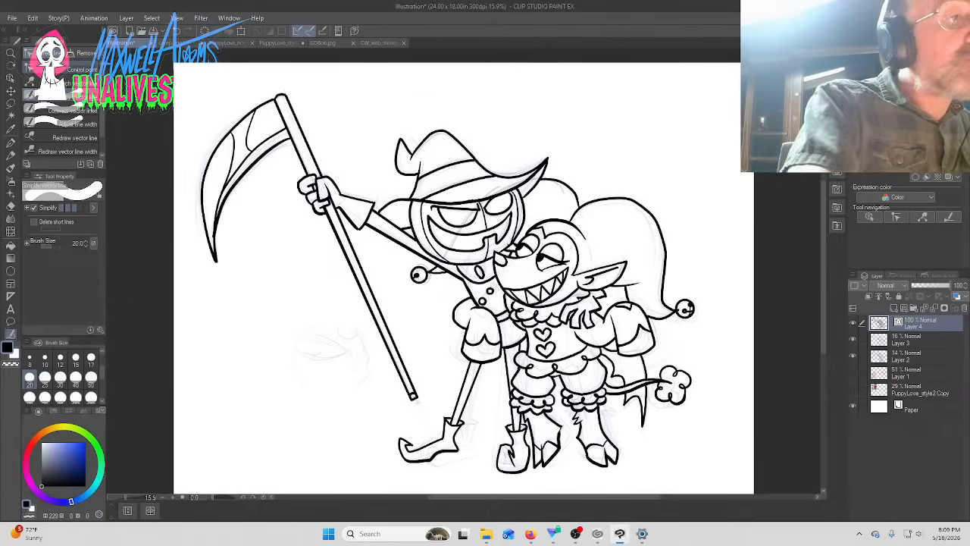
pyautogui.click(59, 69)
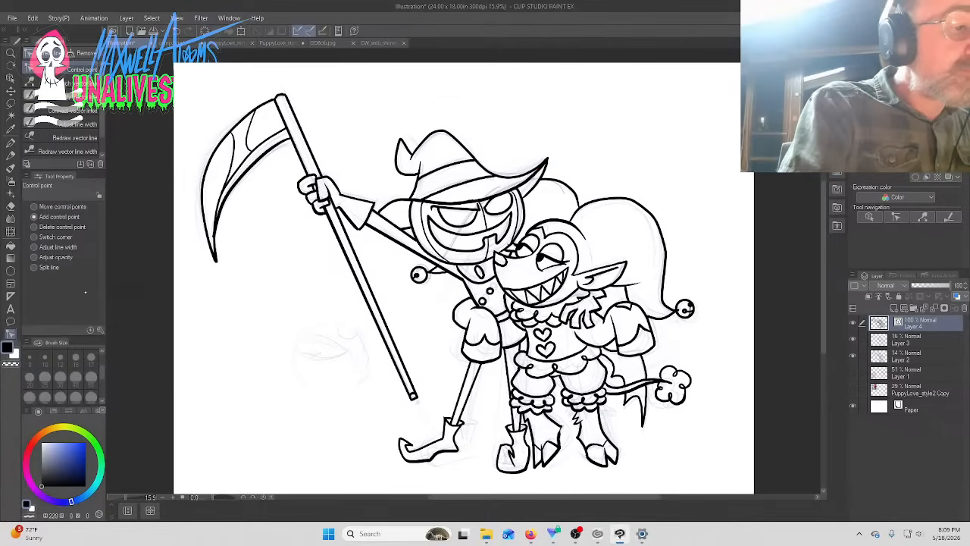
# Undo the last width change on the pumpkin figure's collar, then thicken the lower edge of the jester's sleeve cuff at line width 40
pyautogui.click(67, 150)
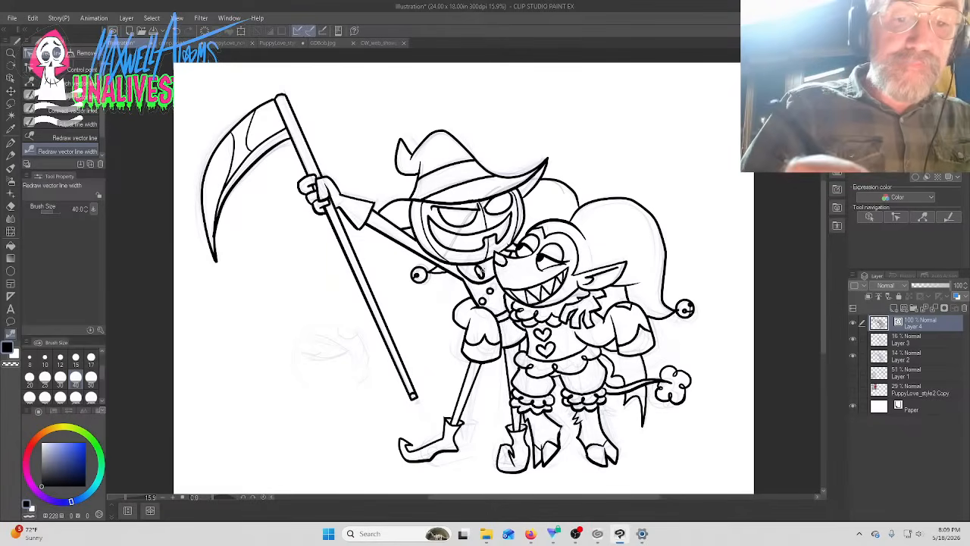
pyautogui.hotkey('ctrl', 'z')
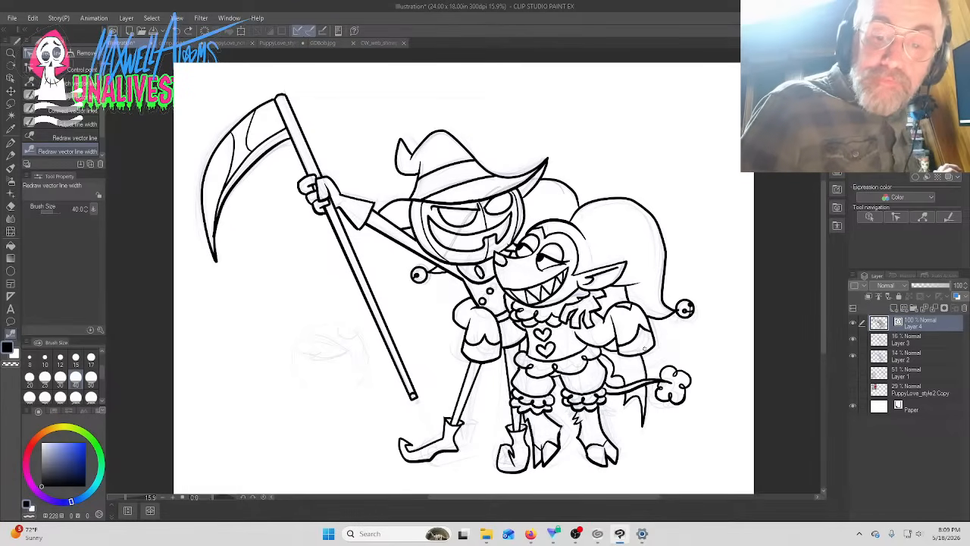
pyautogui.moveTo(634, 357); pyautogui.dragTo(652, 350)
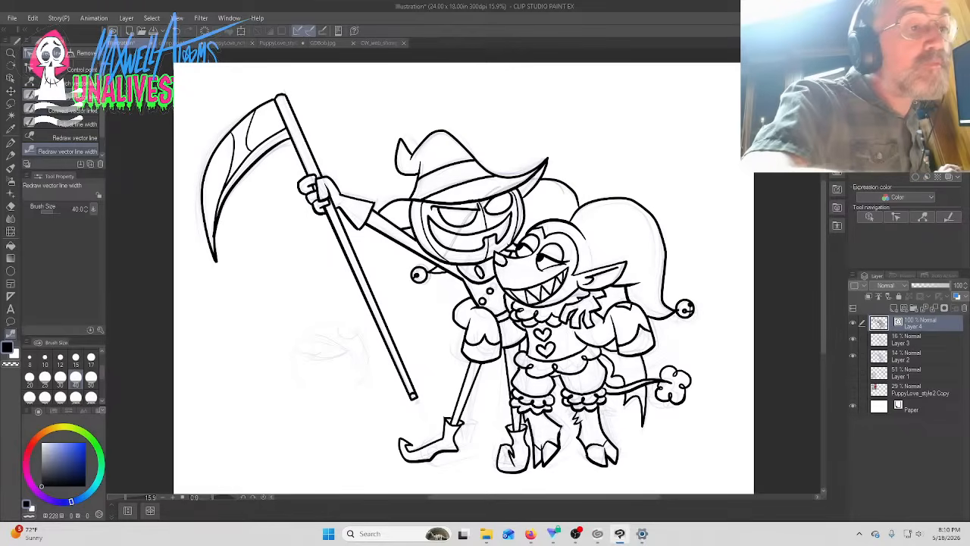
# Simplify the outer outline of the jester's hat at size 20 and smooth its curve by adjusting the control points
pyautogui.click(57, 85)
pyautogui.moveTo(627, 199)
pyautogui.mouseDown()
pyautogui.moveTo(659, 235)
pyautogui.moveTo(664, 275)
pyautogui.mouseUp()
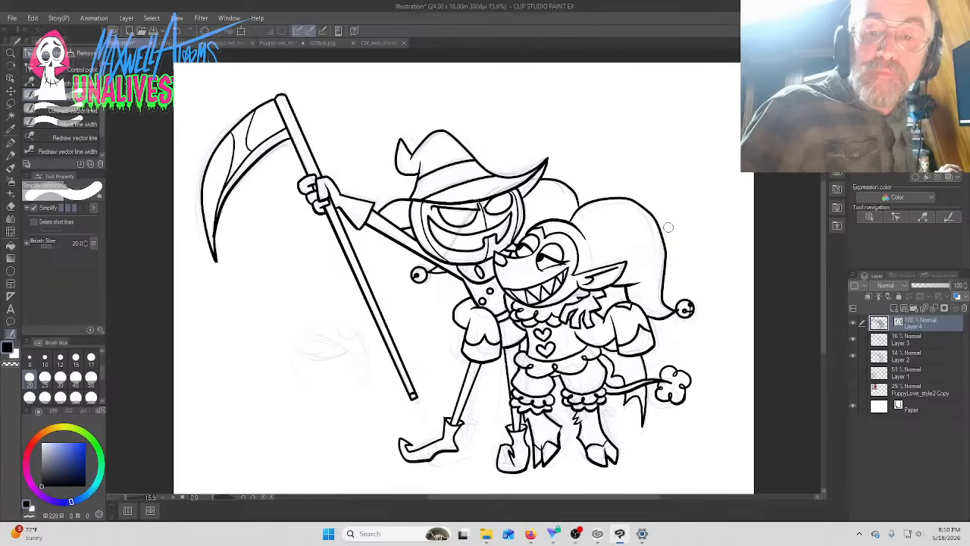
pyautogui.click(76, 69)
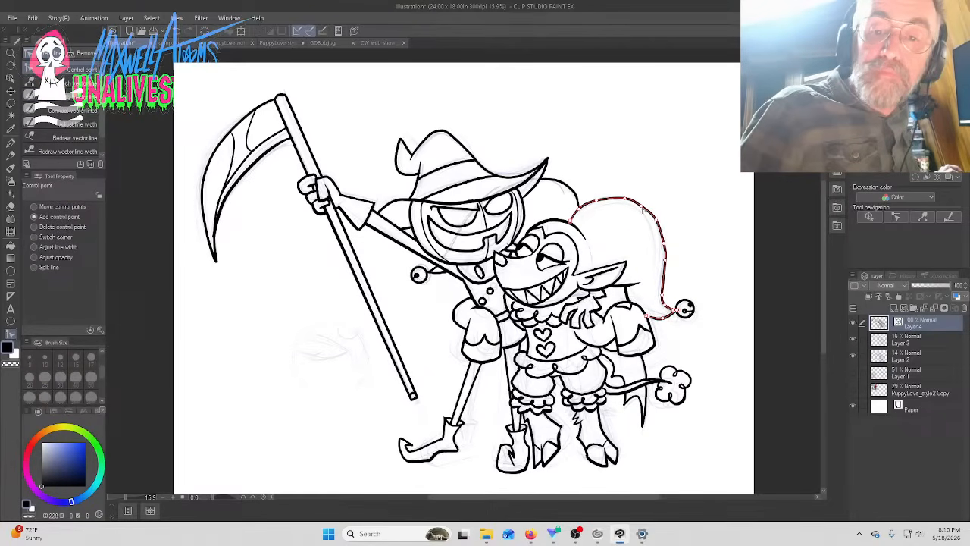
pyautogui.click(625, 201)
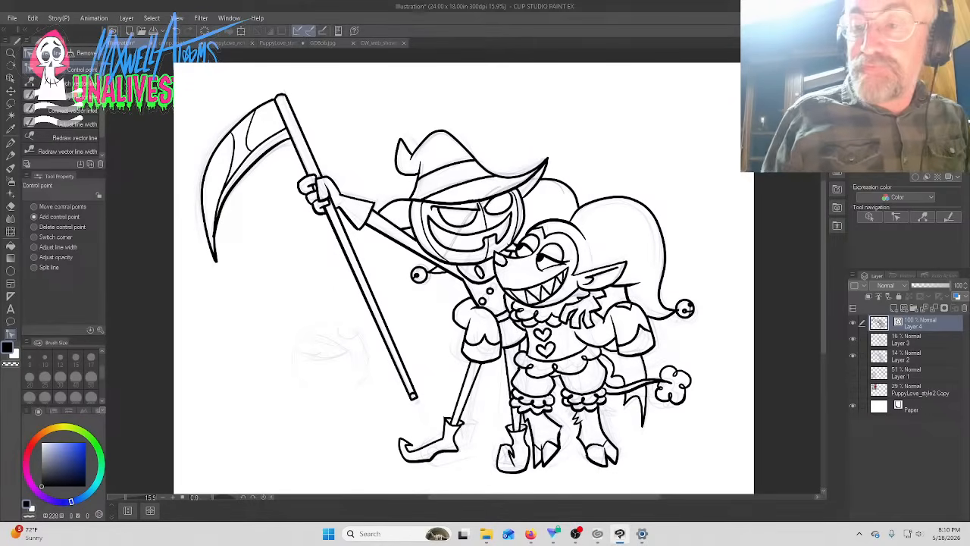
# Add a new vector layer with Color expression and Normal blending directly above the 16% sketch layer
pyautogui.click(910, 340)
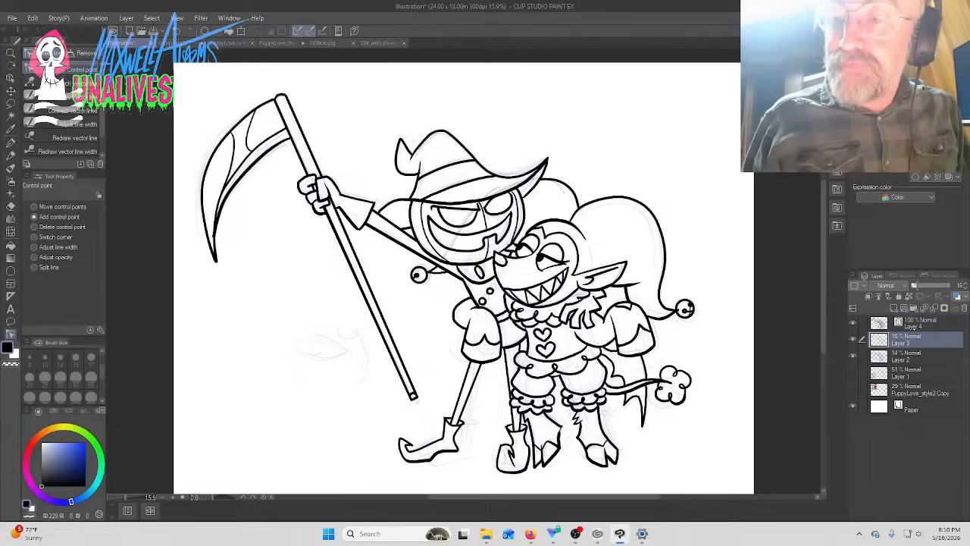
pyautogui.rightClick(902, 341)
pyautogui.moveTo(758, 157)
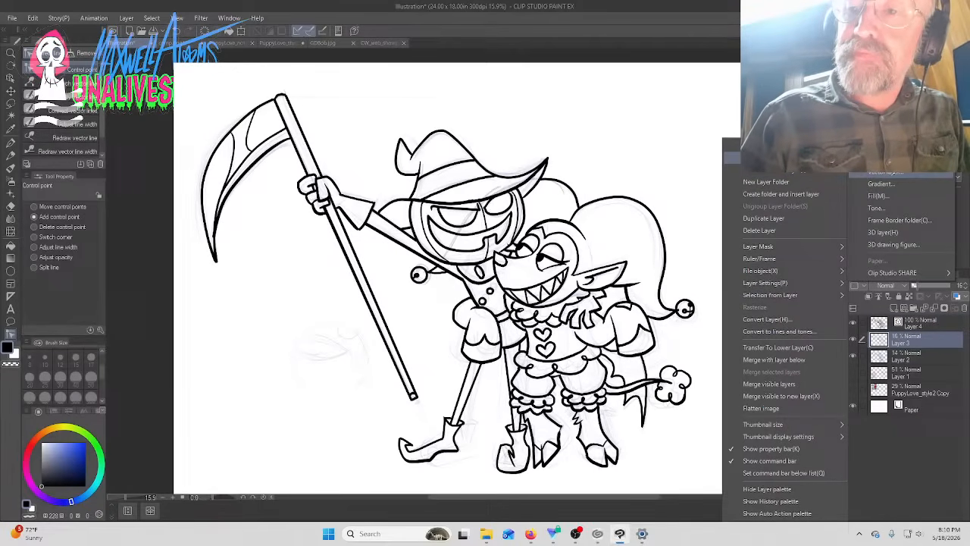
pyautogui.click(886, 172)
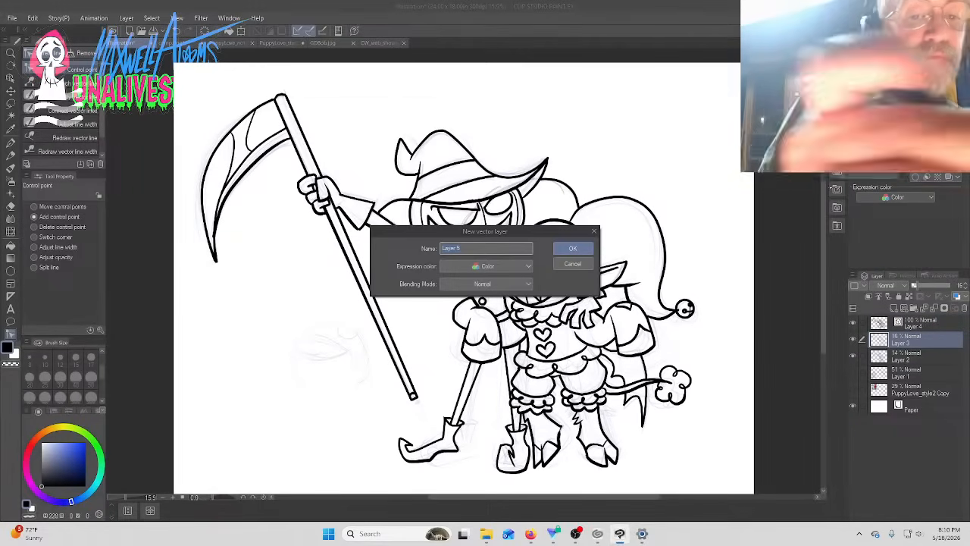
pyautogui.click(556, 251)
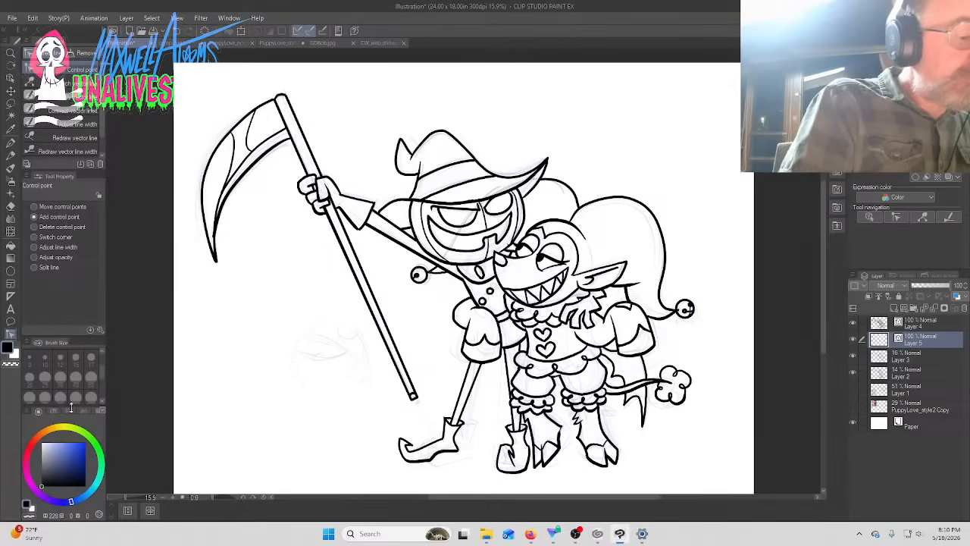
# Draw thin grey detail lines across the pumpkin face on the new vector layer with the G-pen at size 17
pyautogui.moveTo(43, 464)
pyautogui.mouseDown()
pyautogui.moveTo(33, 467)
pyautogui.moveTo(43, 458)
pyautogui.mouseUp()
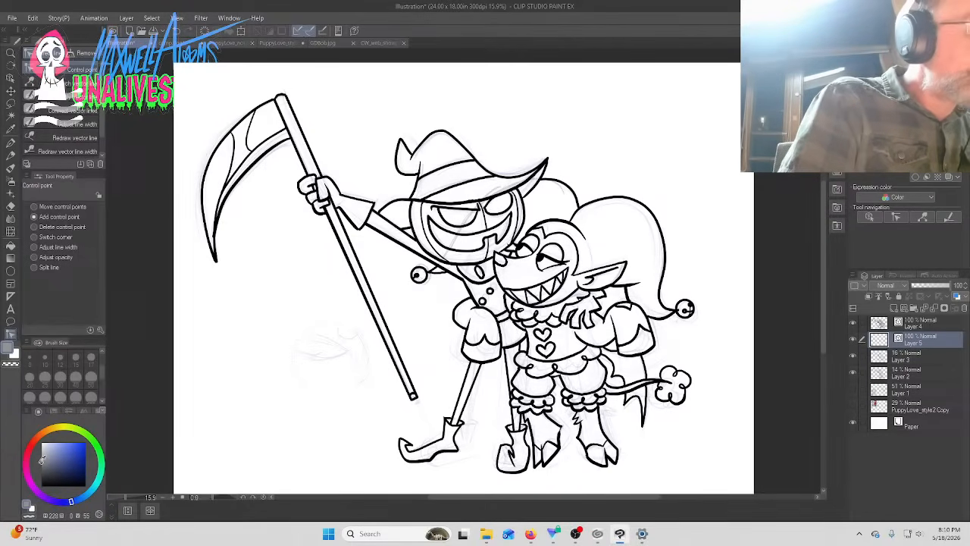
pyautogui.click(11, 141)
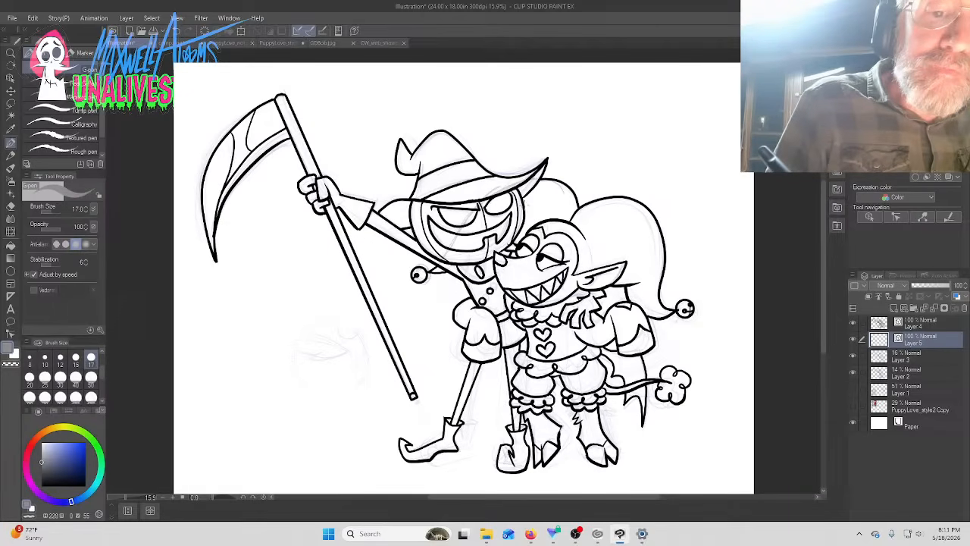
pyautogui.moveTo(528, 208); pyautogui.dragTo(415, 241)
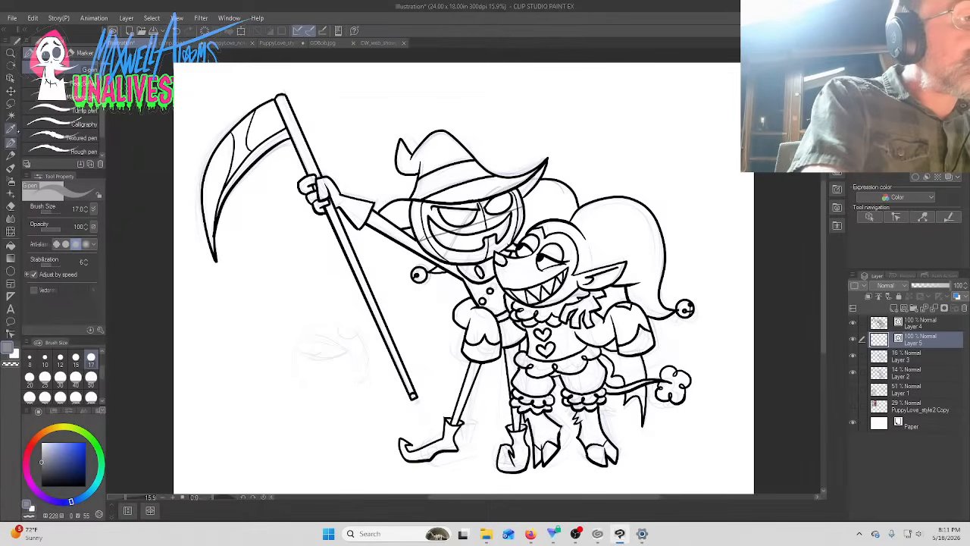
# Merge the main line art layer down into the vector layer holding the grey pumpkin details
pyautogui.click(11, 203)
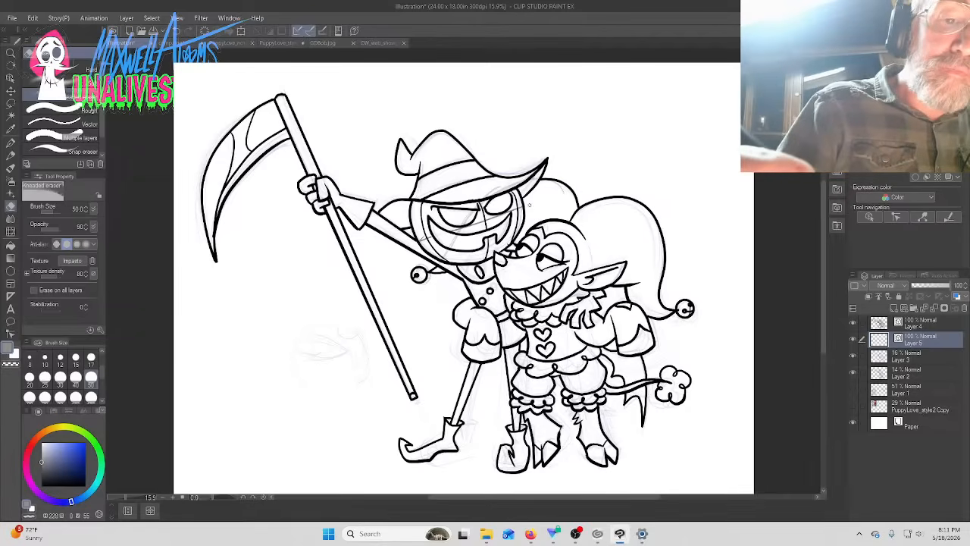
pyautogui.click(919, 322)
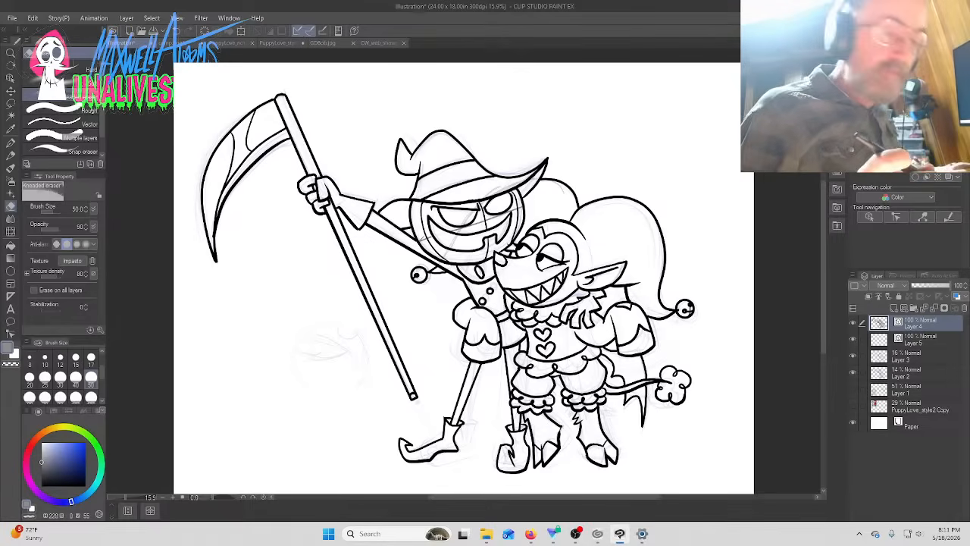
pyautogui.hotkey('ctrl', 'e')
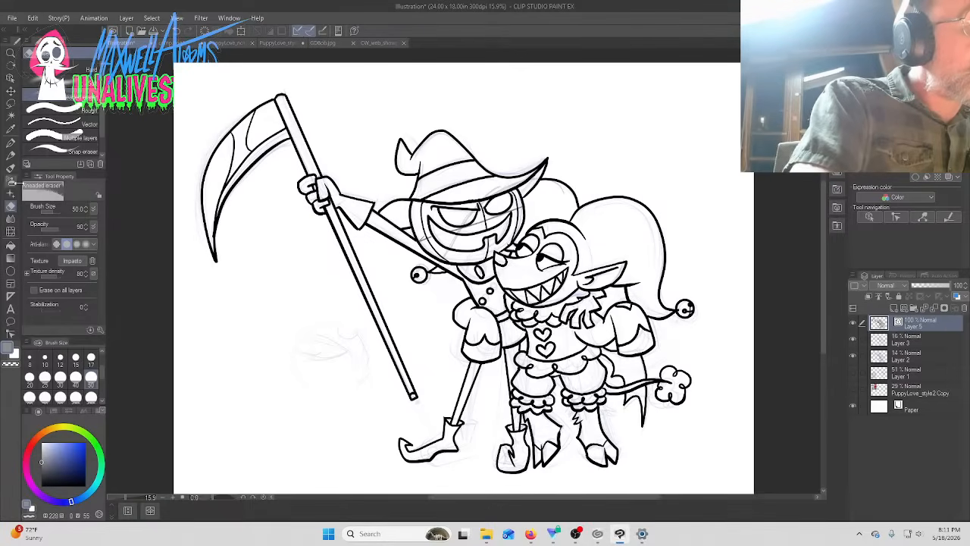
# Switch to the Fill tool, add a new raster layer beneath the merged line art, and reselect the line art layer
pyautogui.click(11, 245)
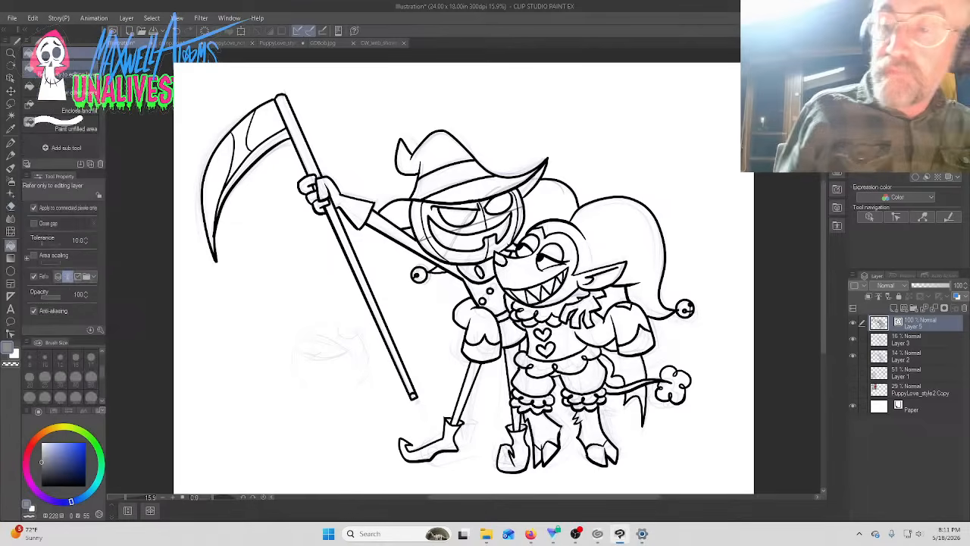
pyautogui.click(913, 339)
pyautogui.click(852, 276)
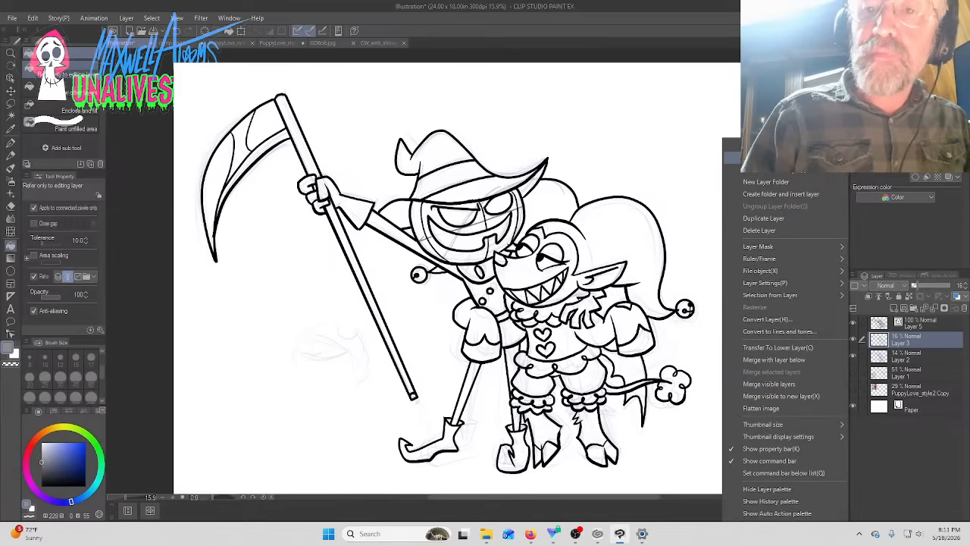
pyautogui.click(768, 145)
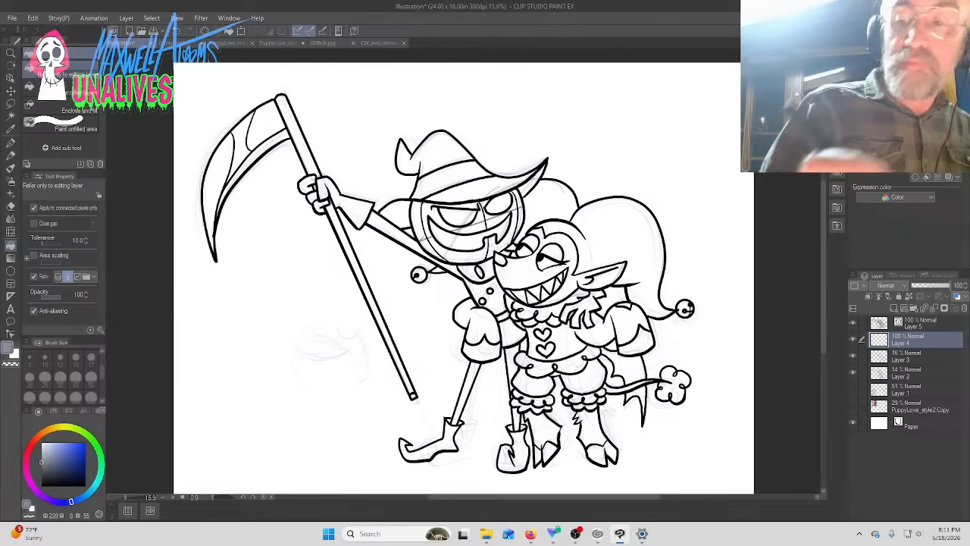
pyautogui.click(930, 322)
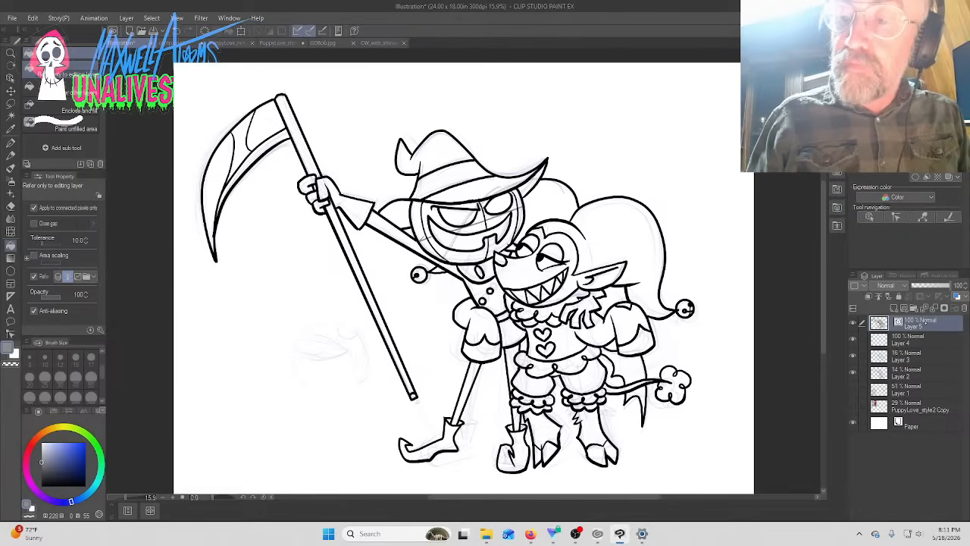
# Fill the upper areas of the pumpkin face around the eyes with grey on the raster layer beneath the line art
pyautogui.click(913, 339)
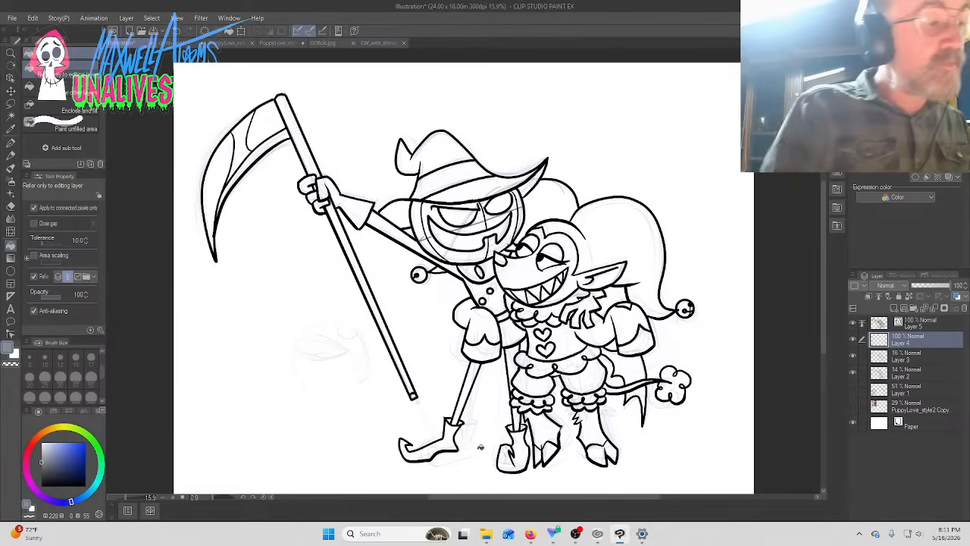
pyautogui.click(485, 217)
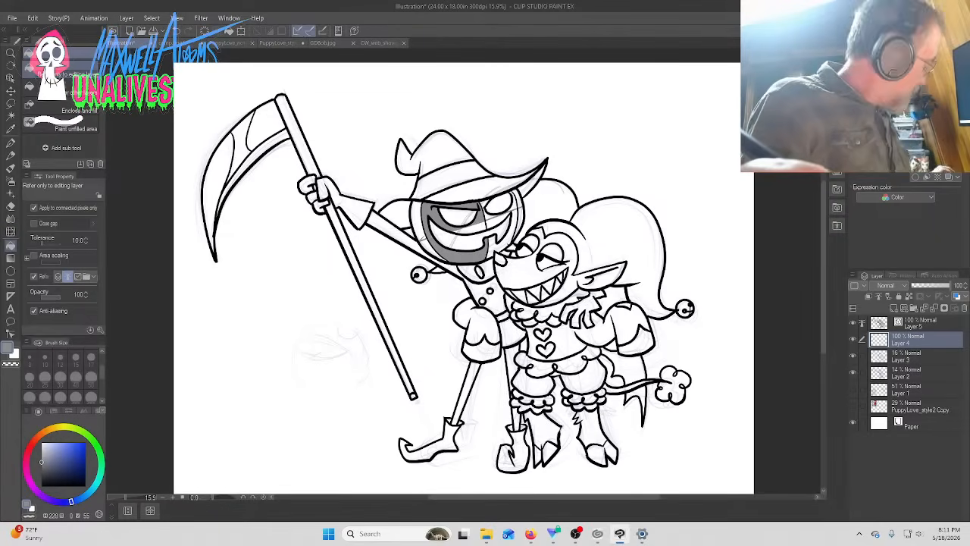
pyautogui.hotkey('ctrl', 'z')
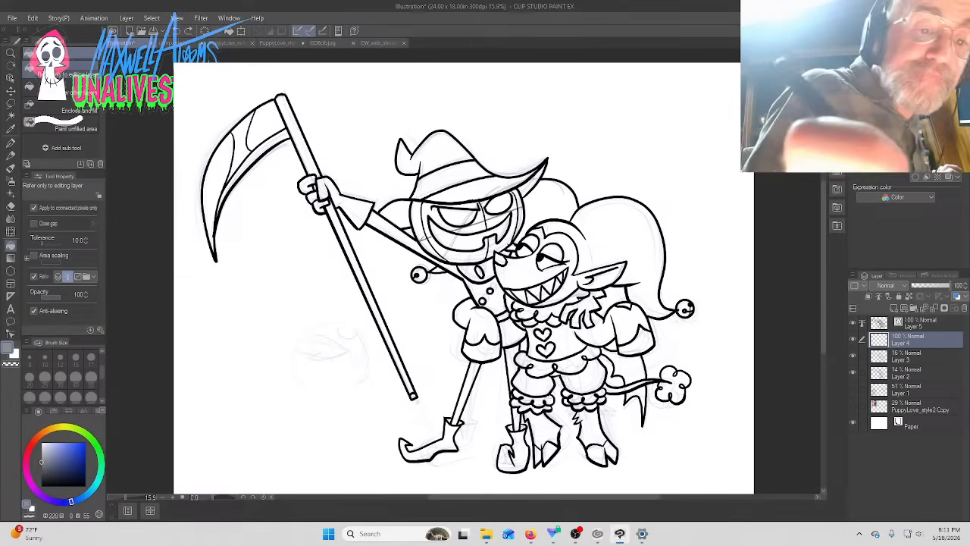
pyautogui.click(10, 141)
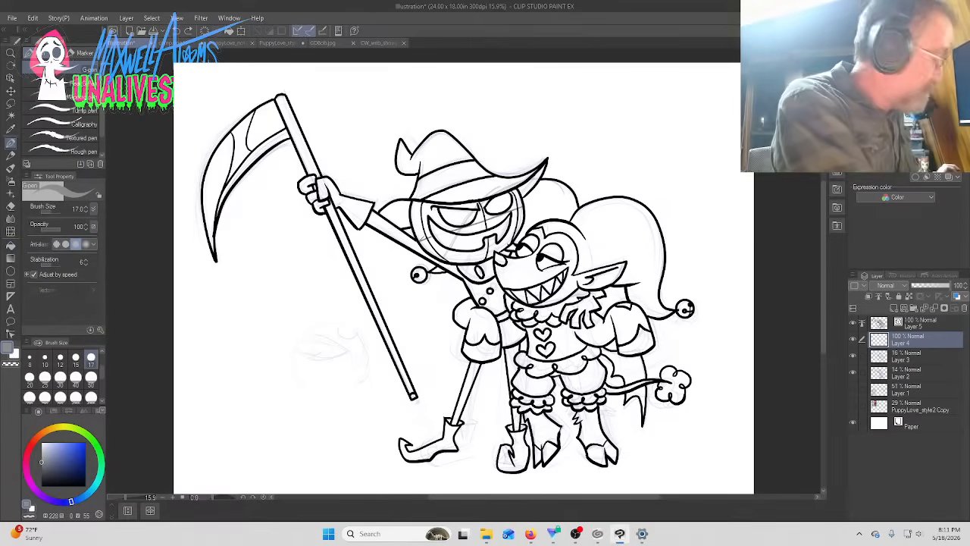
pyautogui.scroll(2, 500, 253)
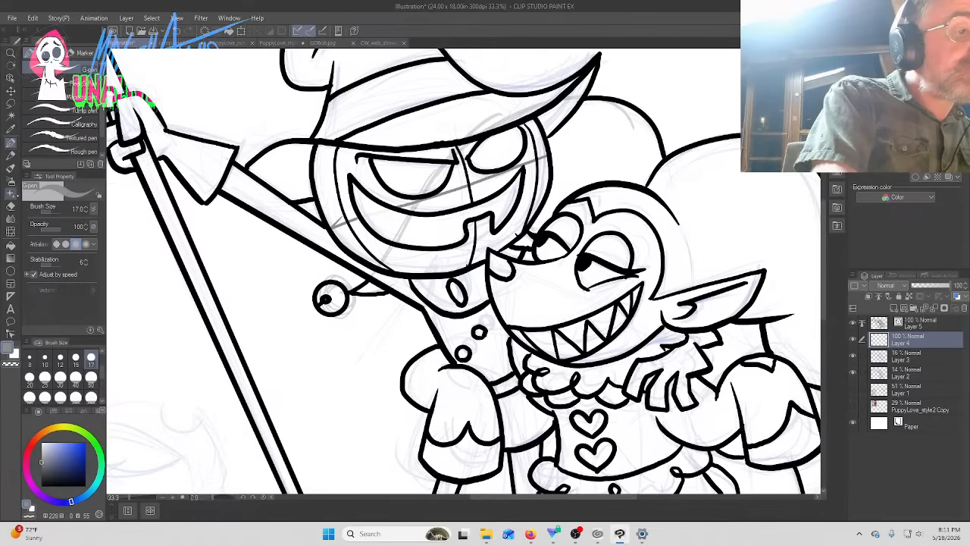
pyautogui.click(10, 246)
pyautogui.click(464, 168)
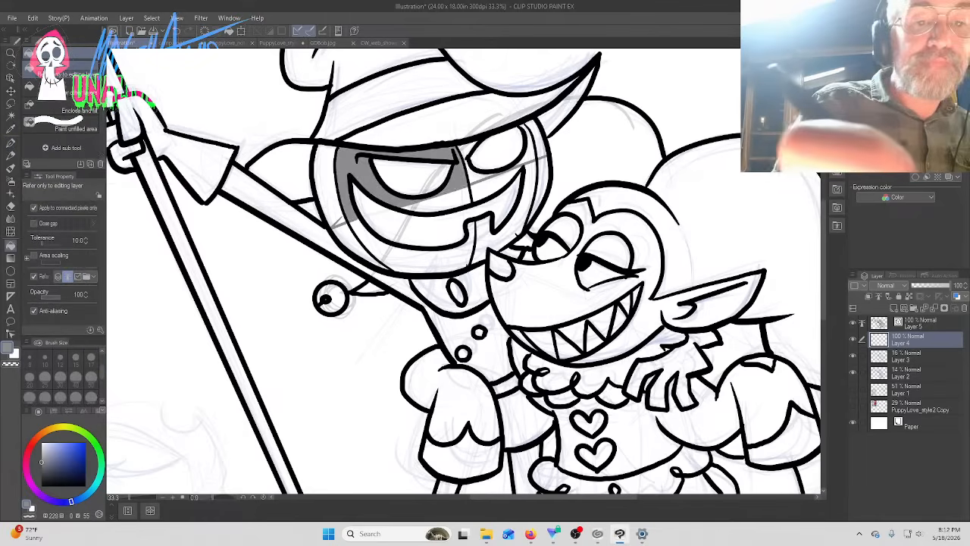
pyautogui.click(545, 147)
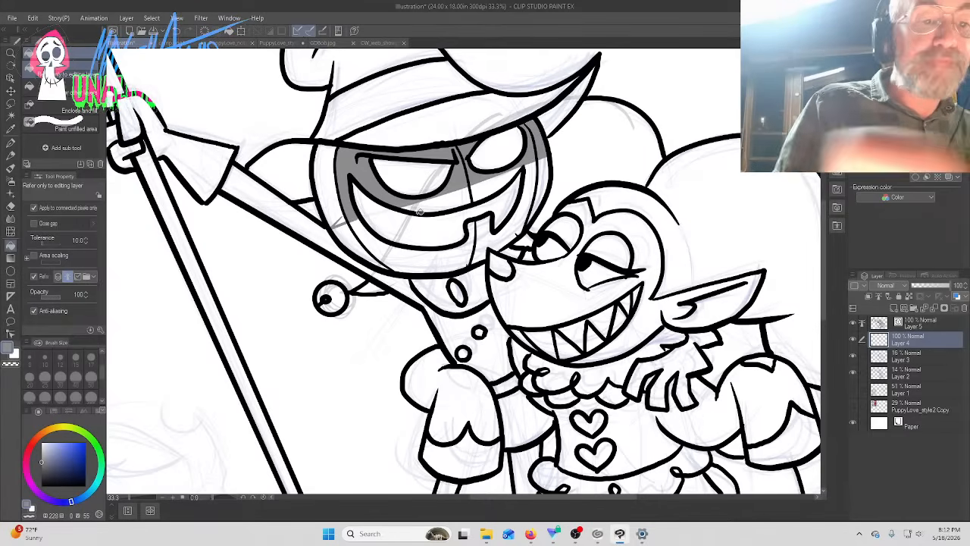
pyautogui.click(332, 188)
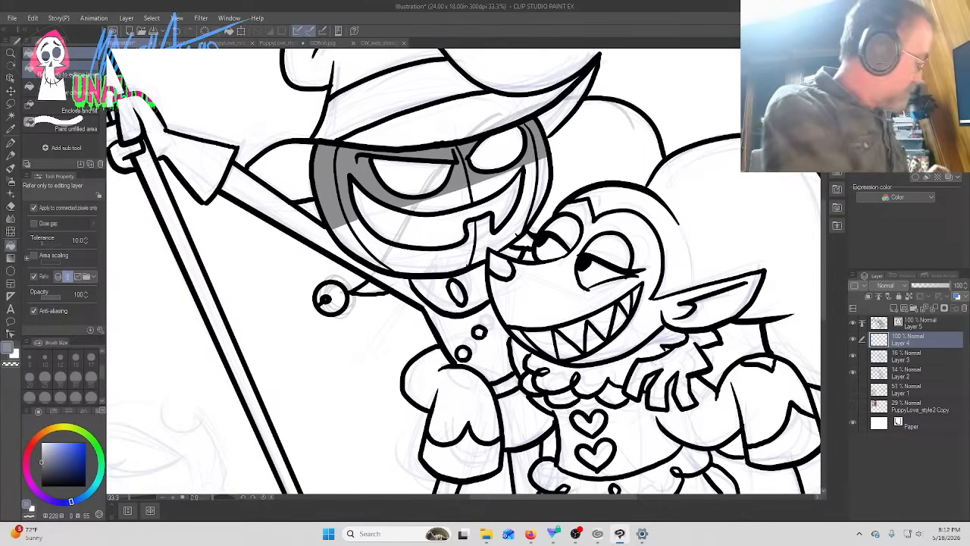
# Consult the PuppyLove_notes reference sheet and fill the jester's torso, sleeves, shorts and hat with grey in the illustration
pyautogui.scroll(-3, 639, 433)
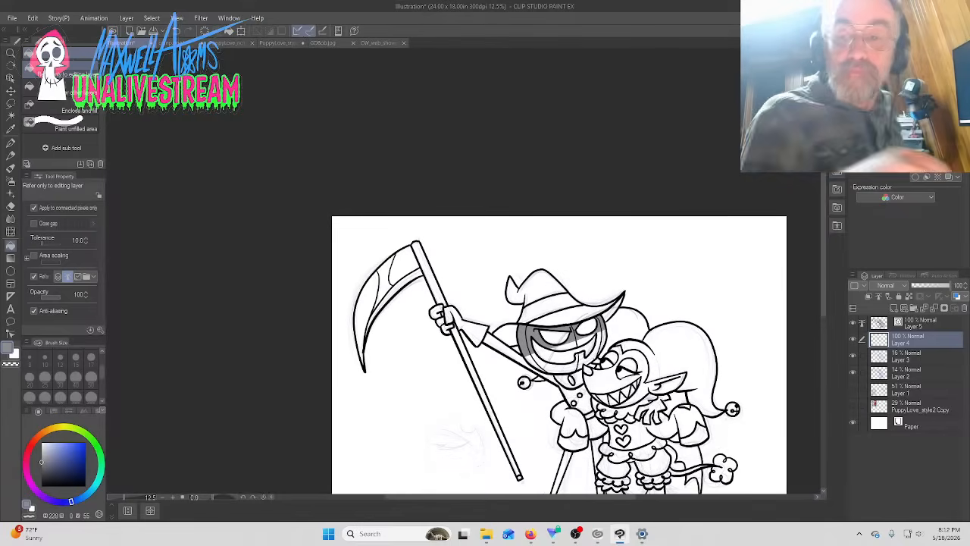
pyautogui.moveTo(821, 268); pyautogui.dragTo(820, 315)
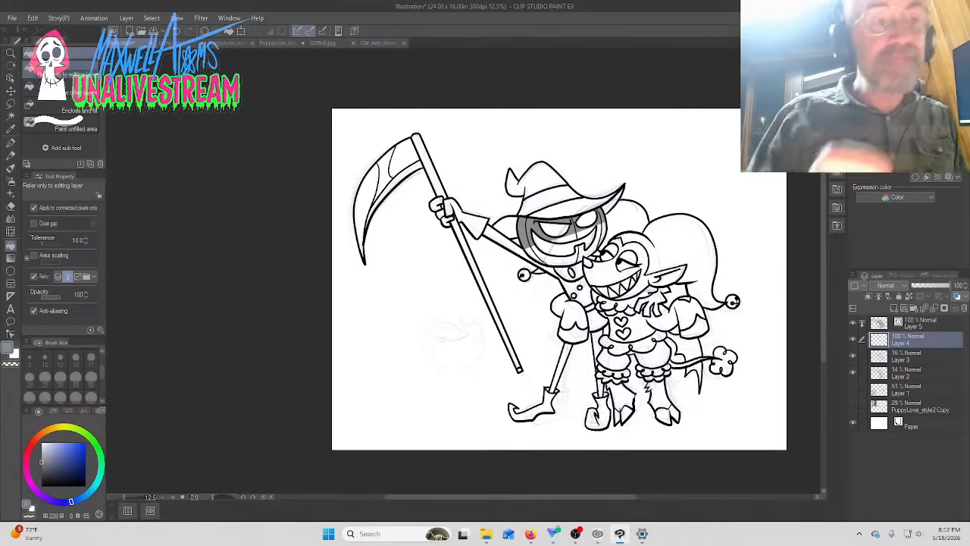
pyautogui.click(231, 43)
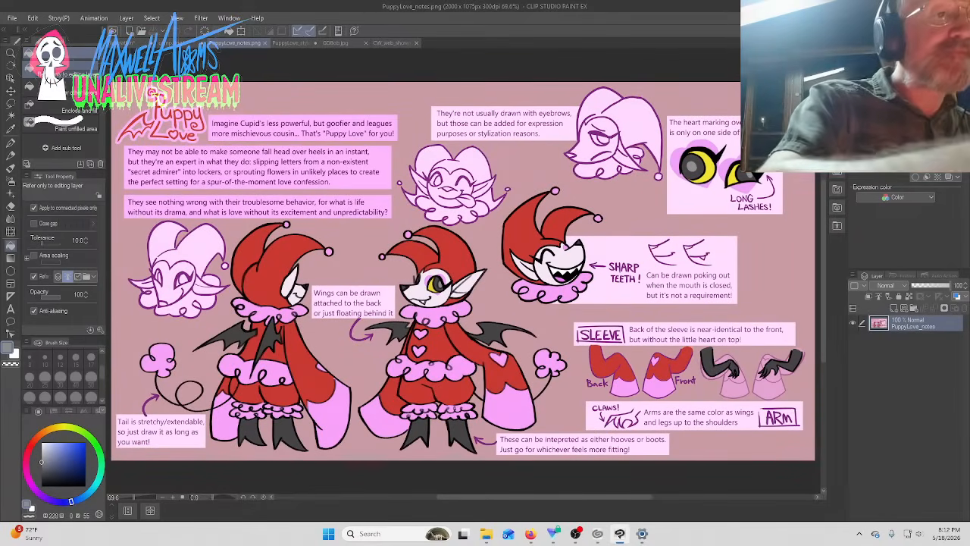
pyautogui.click(179, 43)
pyautogui.click(125, 42)
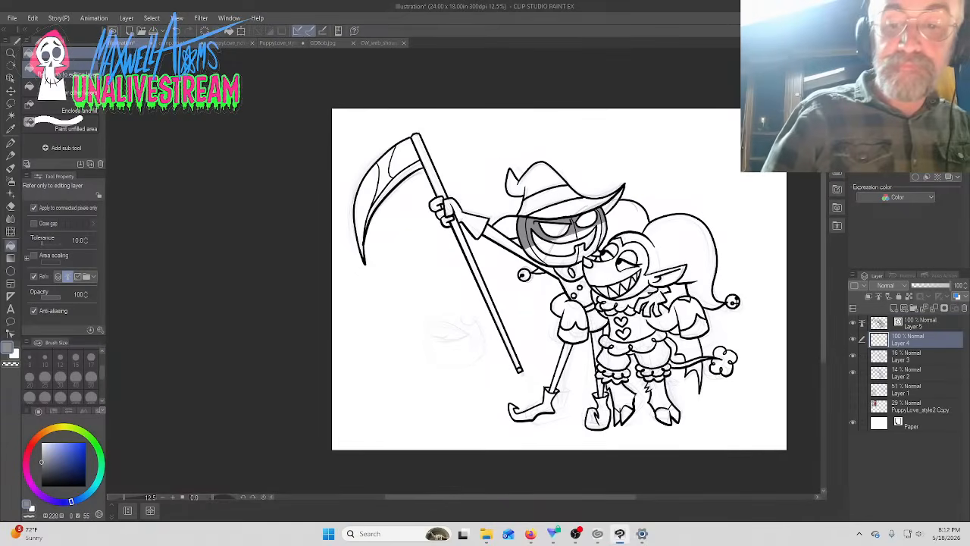
pyautogui.click(692, 308)
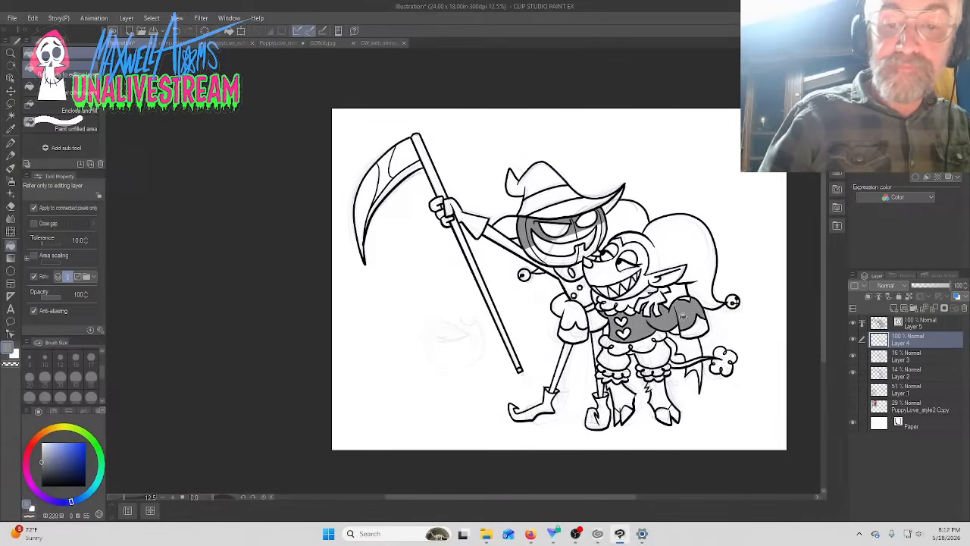
pyautogui.click(577, 308)
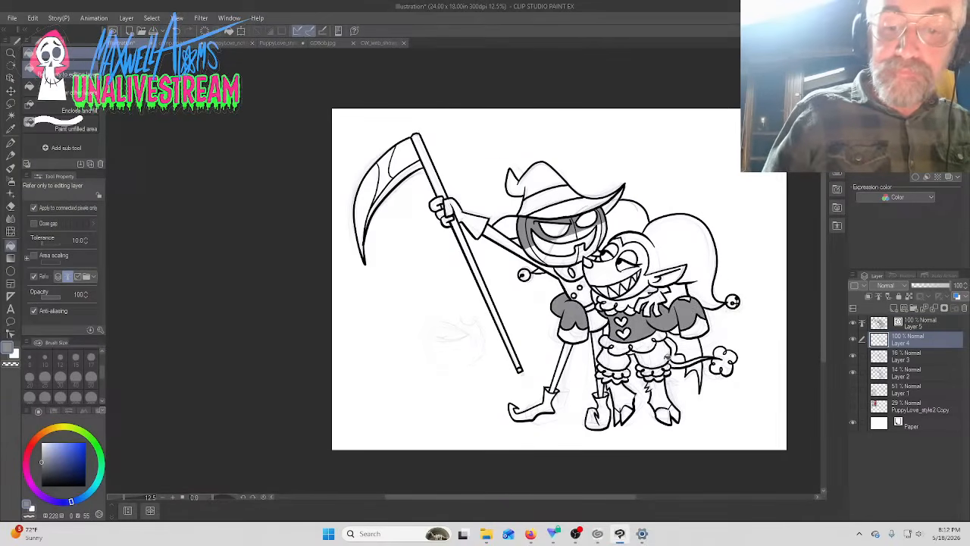
pyautogui.click(666, 358)
pyautogui.click(626, 360)
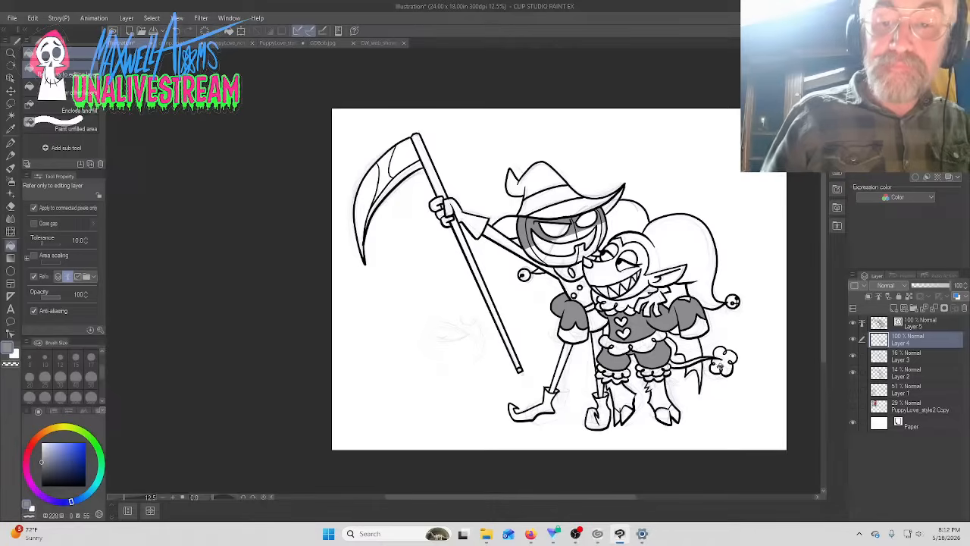
pyautogui.click(682, 242)
pyautogui.click(633, 220)
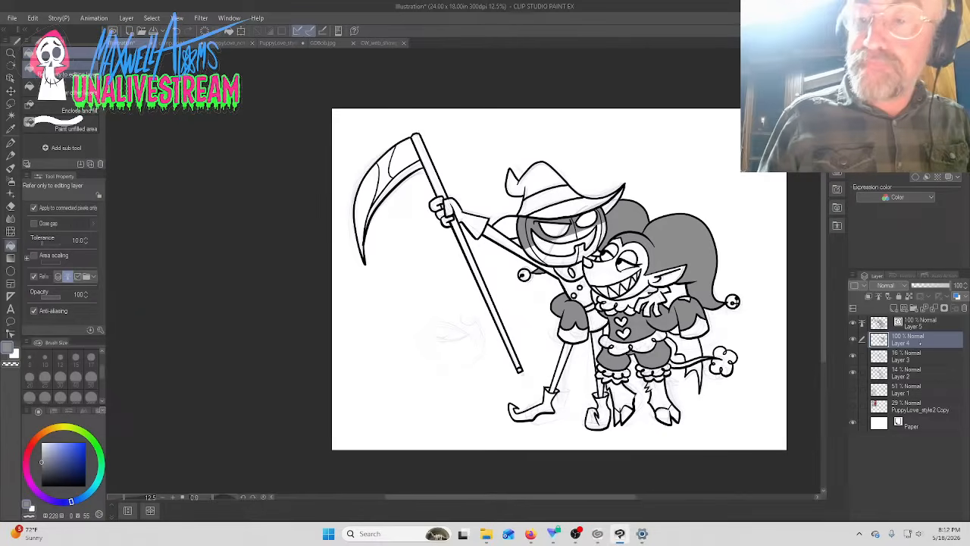
# Set the drawing colour to black and fill the jester's wing and hooves and the pumpkin figure's buttons
pyautogui.moveTo(42, 462); pyautogui.dragTo(42, 486)
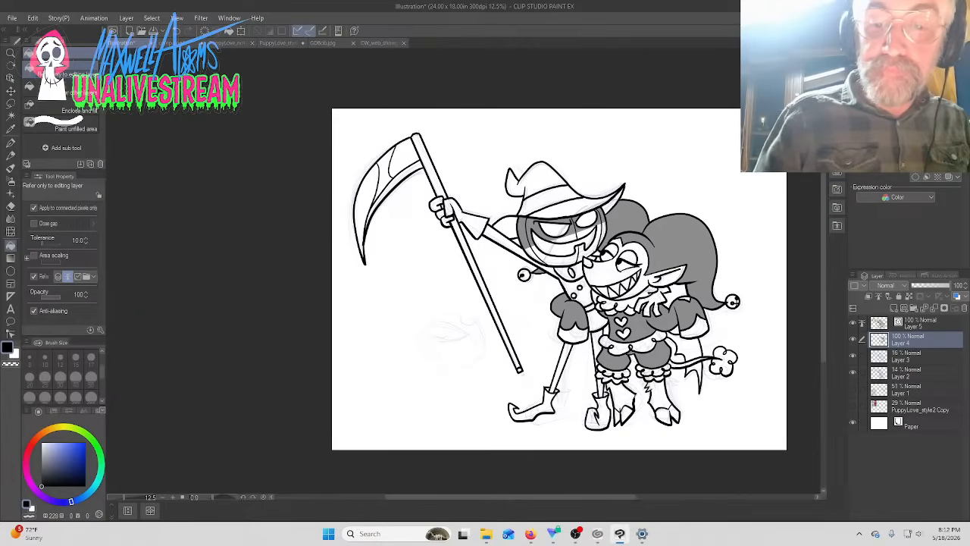
pyautogui.click(685, 347)
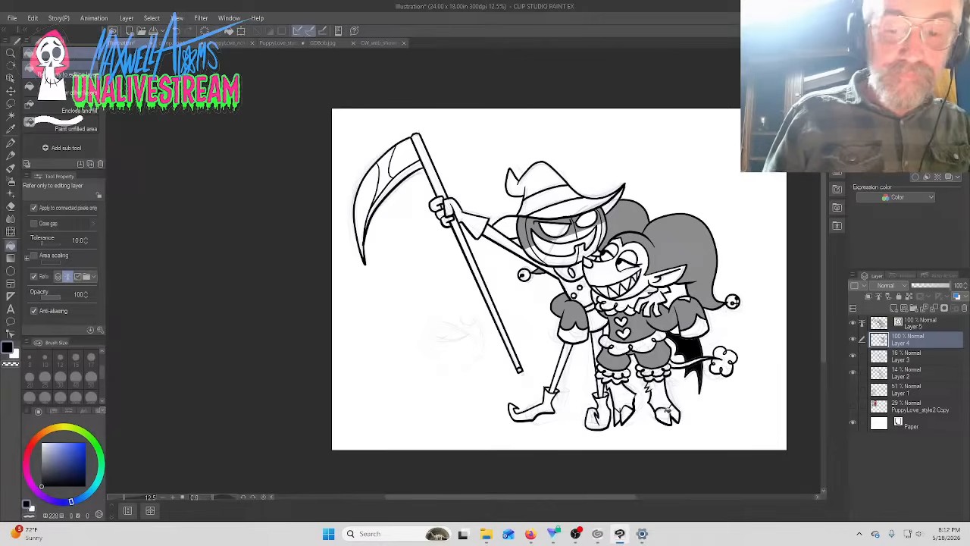
pyautogui.click(670, 413)
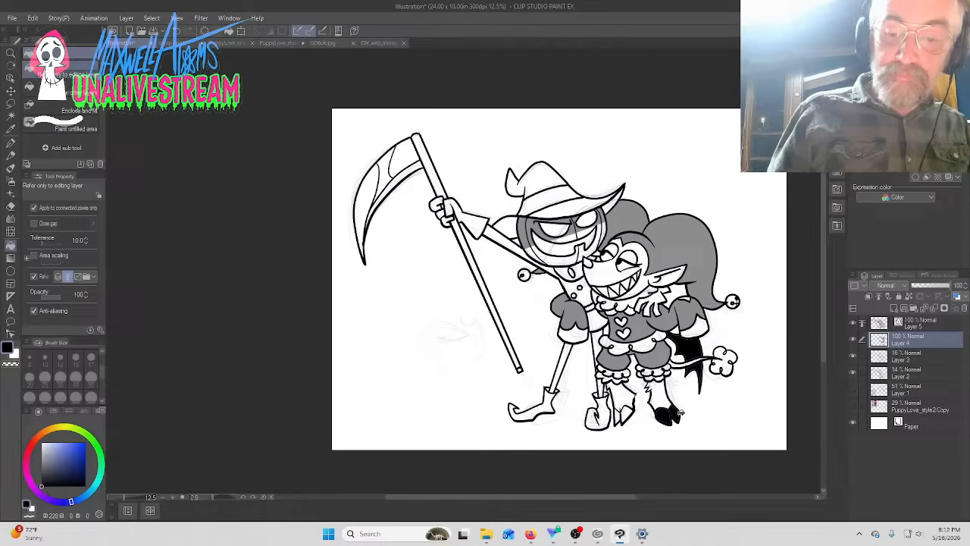
pyautogui.click(623, 413)
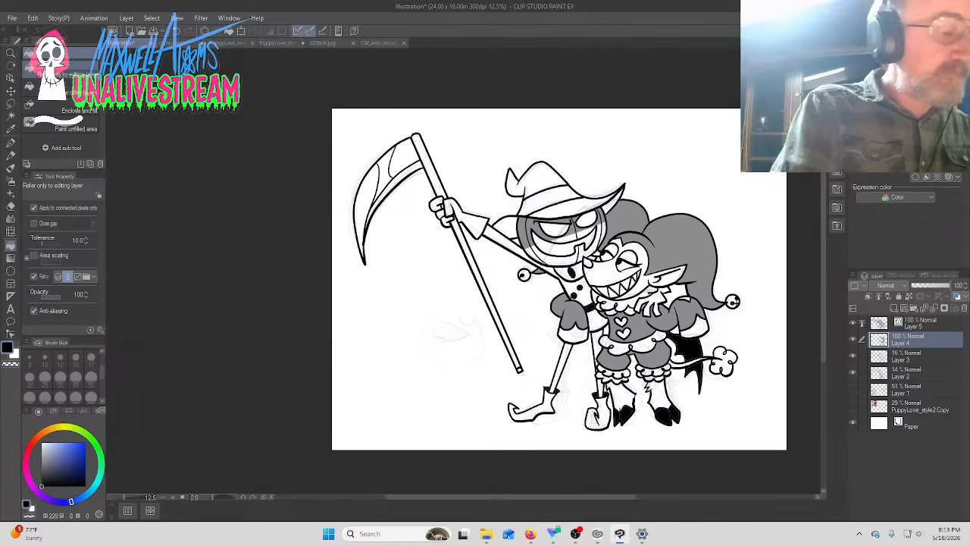
# Sample the grey from the jester's hat and fill the figures' legs, the pumpkin figure's glove and hat band, and the scythe handle
pyautogui.press('i')
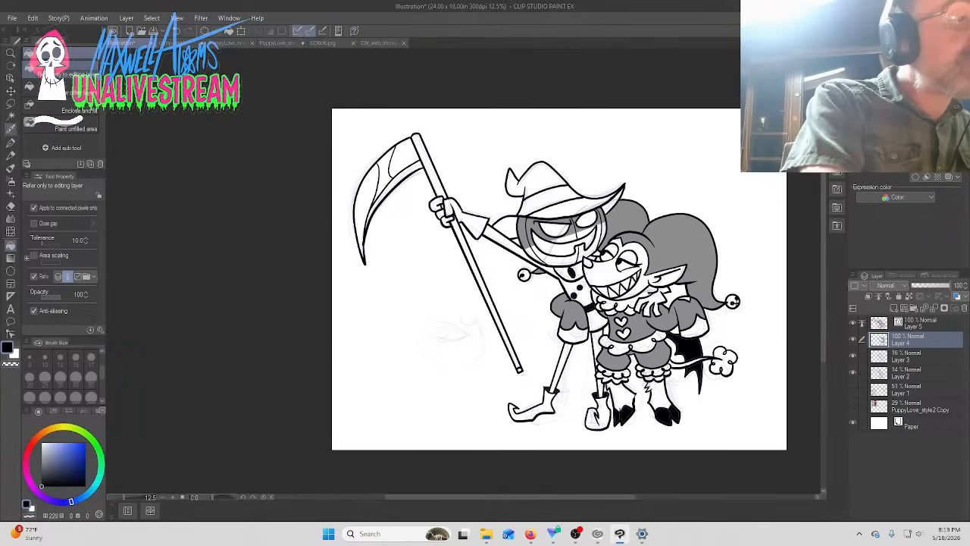
pyautogui.click(679, 242)
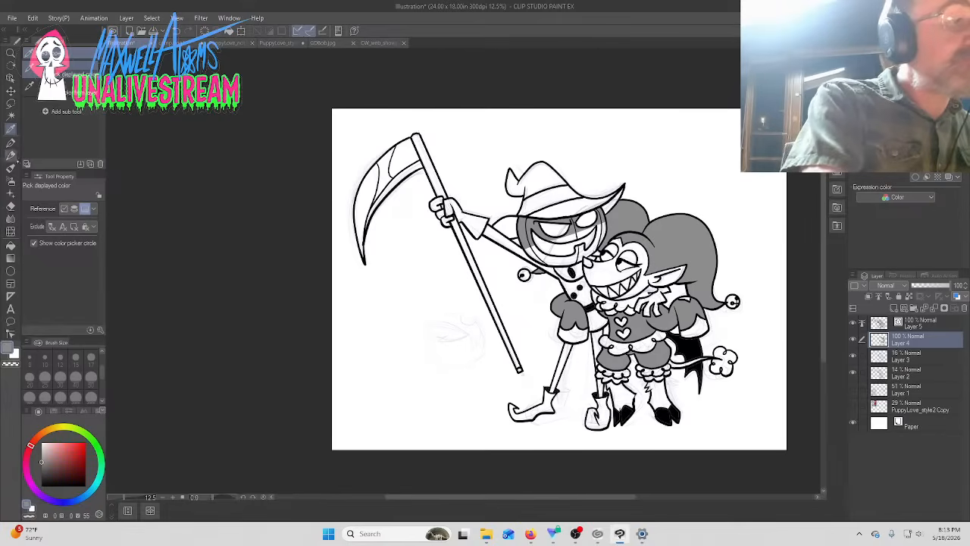
pyautogui.press('g')
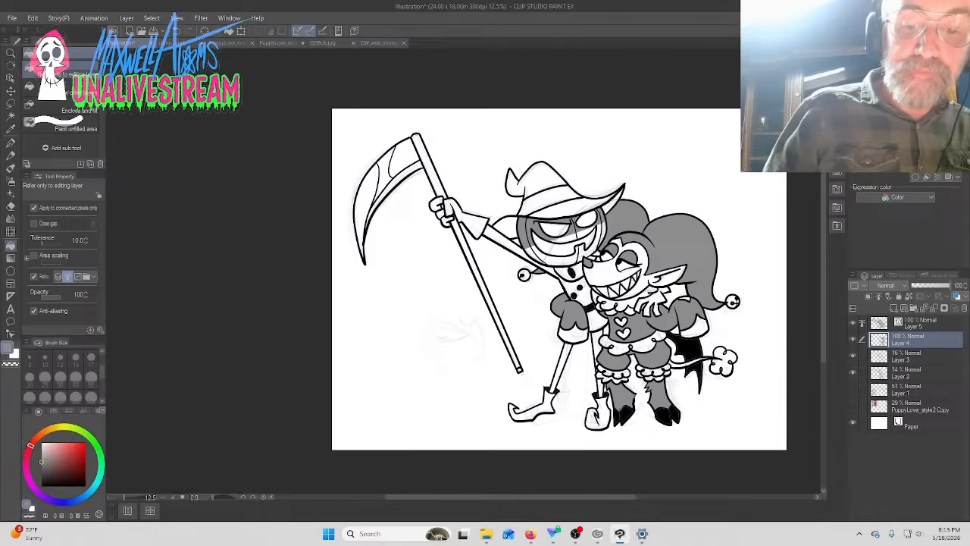
pyautogui.click(562, 357)
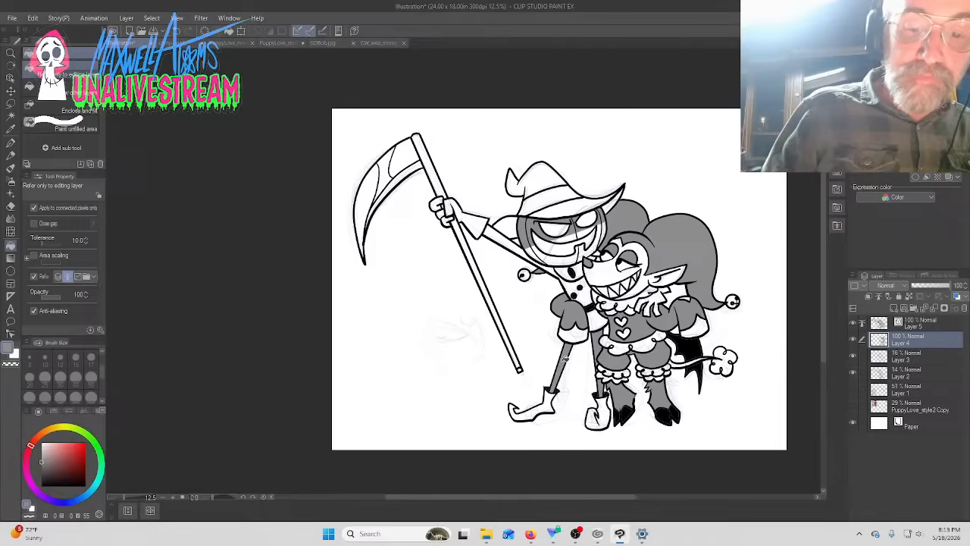
pyautogui.click(473, 222)
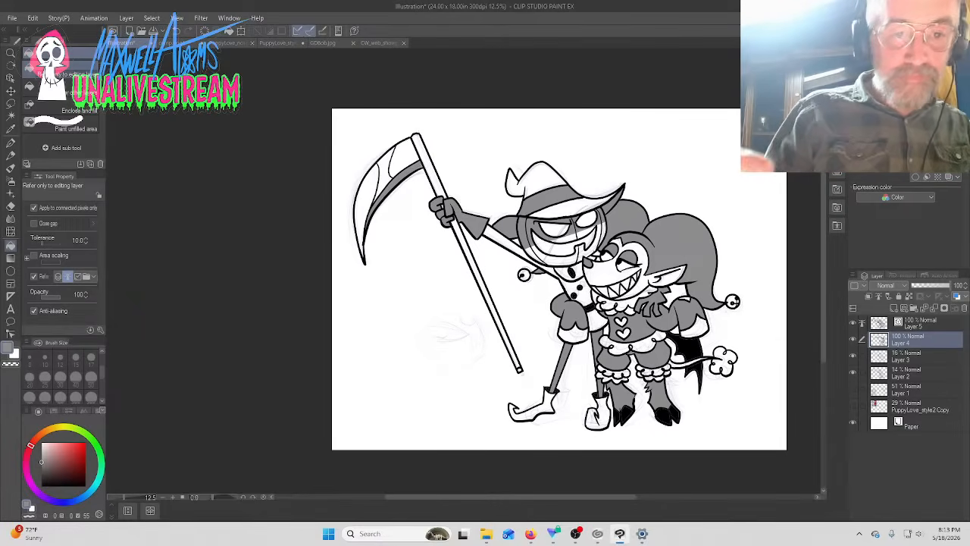
pyautogui.click(439, 185)
pyautogui.click(461, 235)
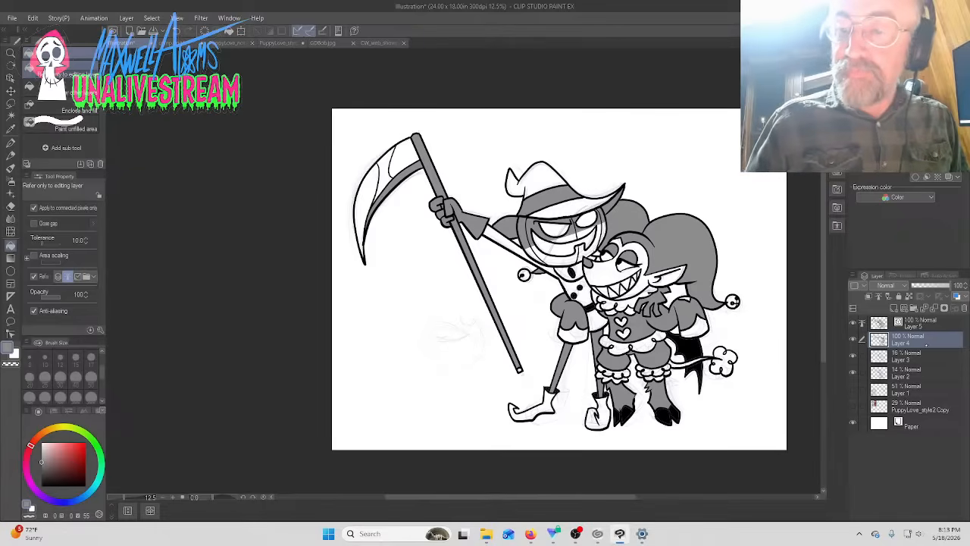
# Add a new raster layer directly above the 16% sketch layer
pyautogui.click(909, 356)
pyautogui.click(855, 286)
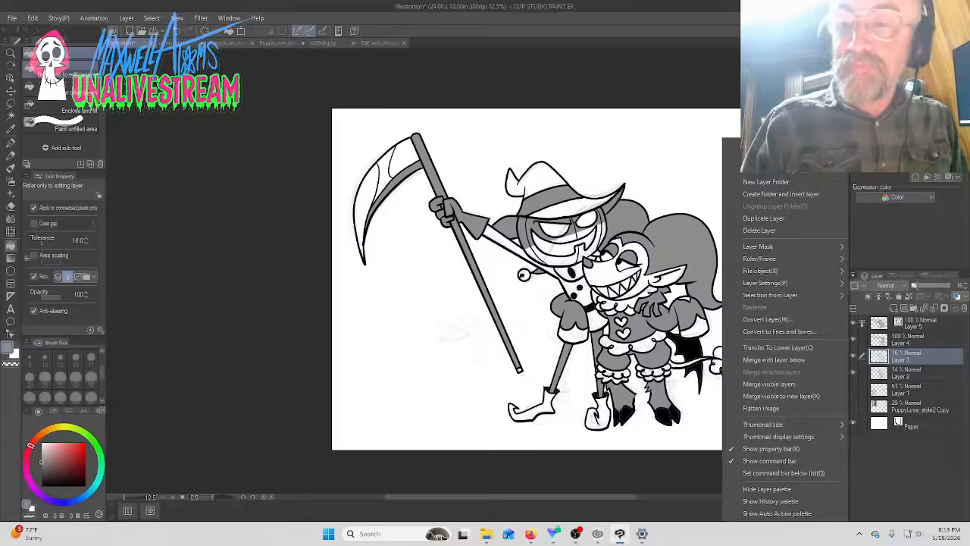
pyautogui.moveTo(765, 170)
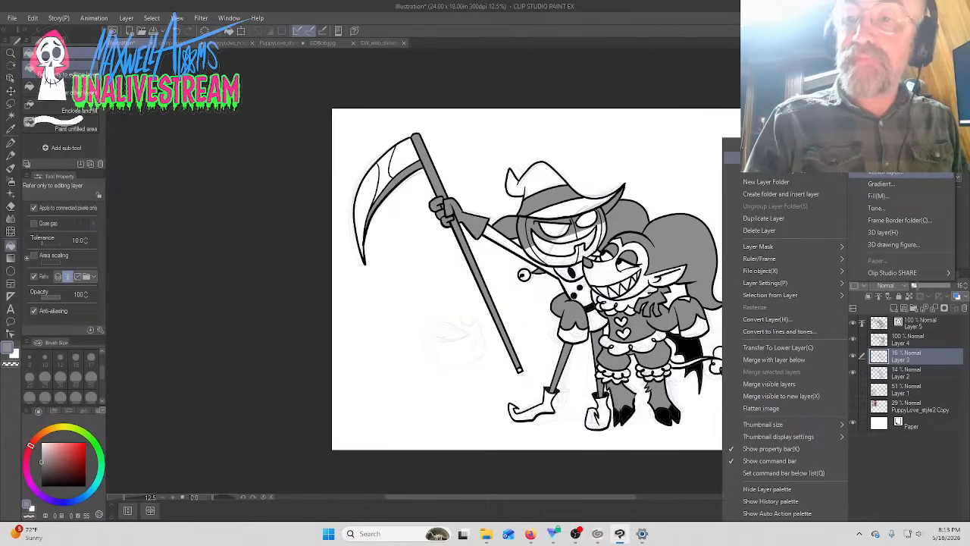
pyautogui.click(883, 160)
pyautogui.click(573, 244)
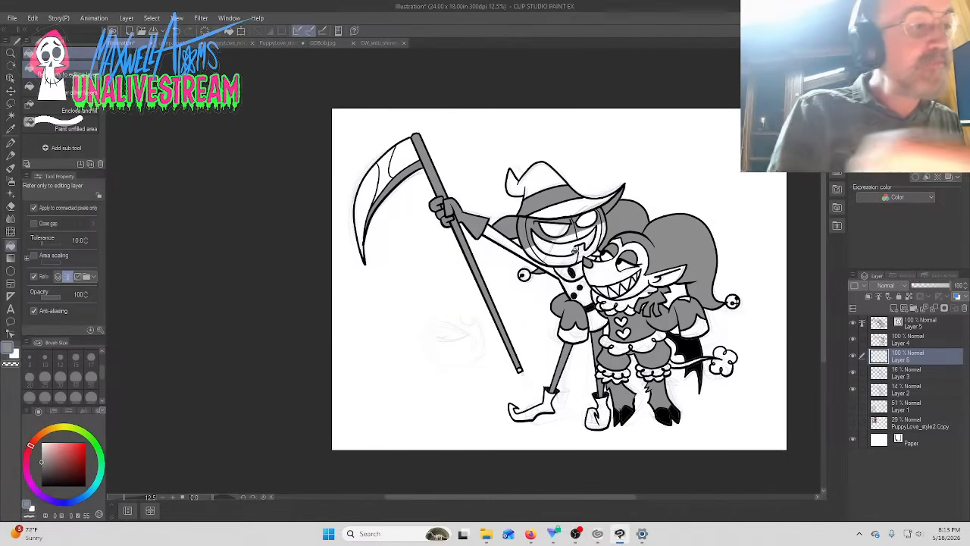
# Paint grey ground shadows beside both figures' feet with the G-pen at size 50, and hide the 16% and 14% sketch layers
pyautogui.press('p')
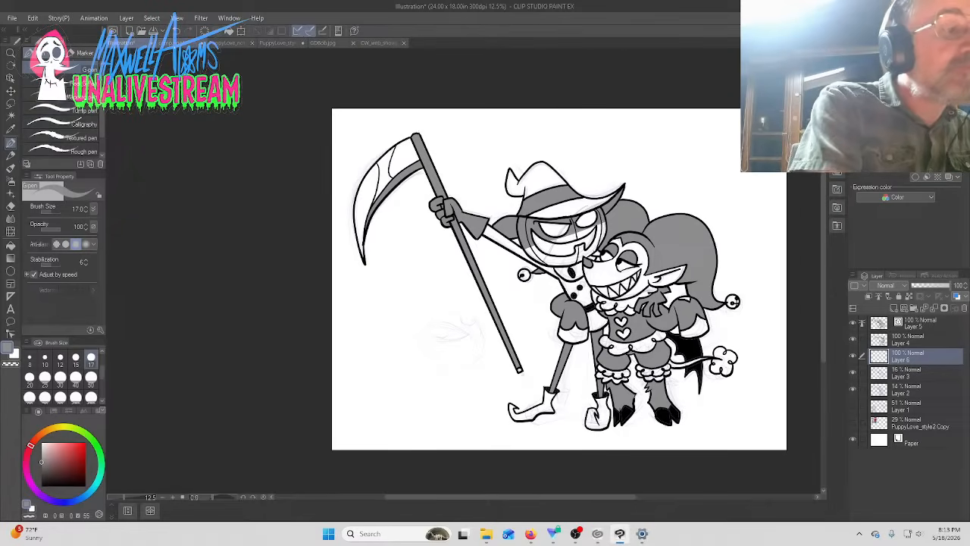
pyautogui.press(']')
pyautogui.press(']')
pyautogui.press(']')
pyautogui.press(']')
pyautogui.press(']')
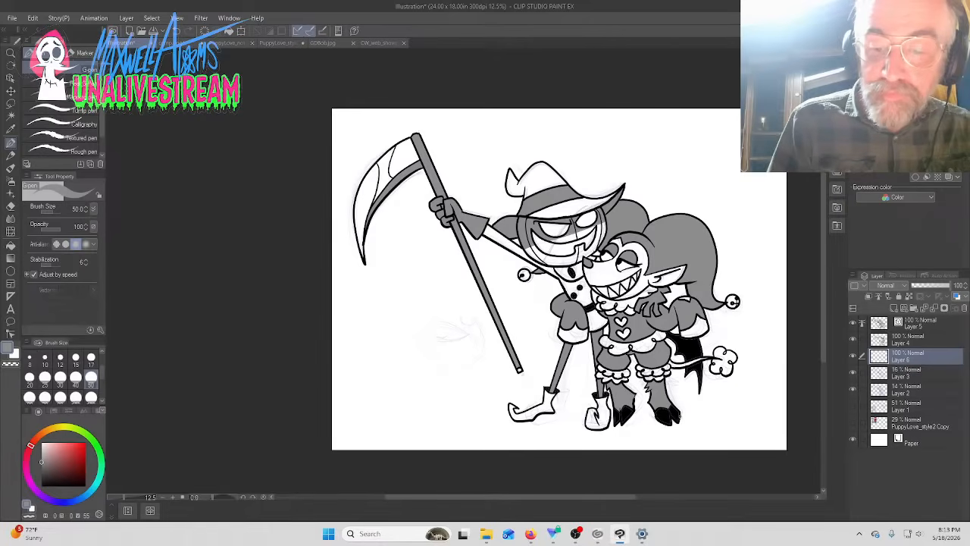
pyautogui.moveTo(680, 417); pyautogui.dragTo(689, 414)
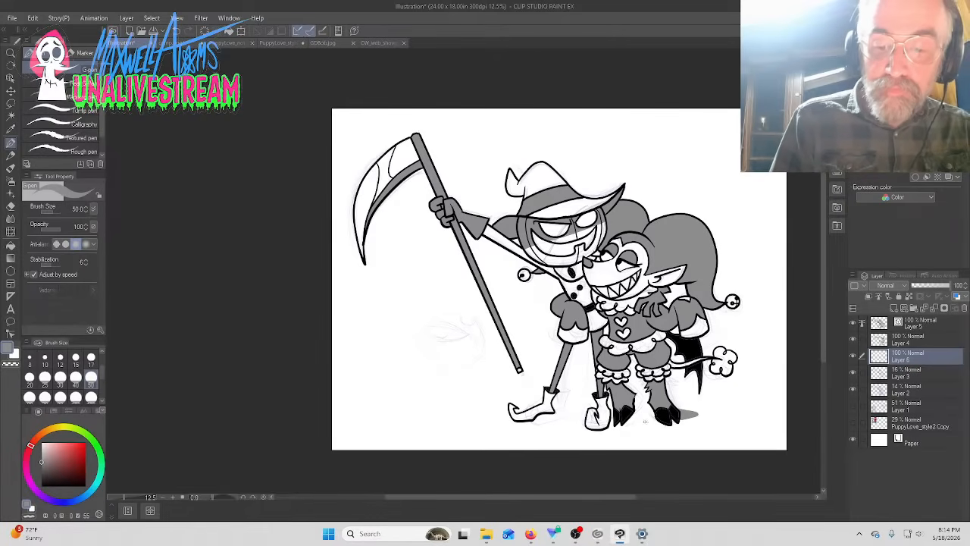
pyautogui.moveTo(633, 419)
pyautogui.mouseDown()
pyautogui.moveTo(654, 413)
pyautogui.moveTo(613, 423)
pyautogui.mouseUp()
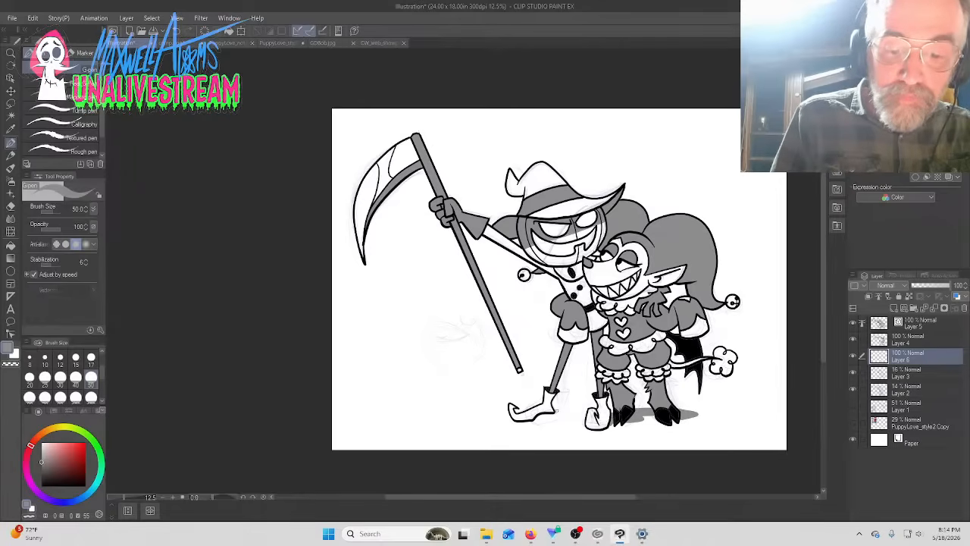
pyautogui.moveTo(556, 409)
pyautogui.mouseDown()
pyautogui.moveTo(570, 413)
pyautogui.moveTo(537, 418)
pyautogui.moveTo(560, 412)
pyautogui.mouseUp()
pyautogui.click(853, 372)
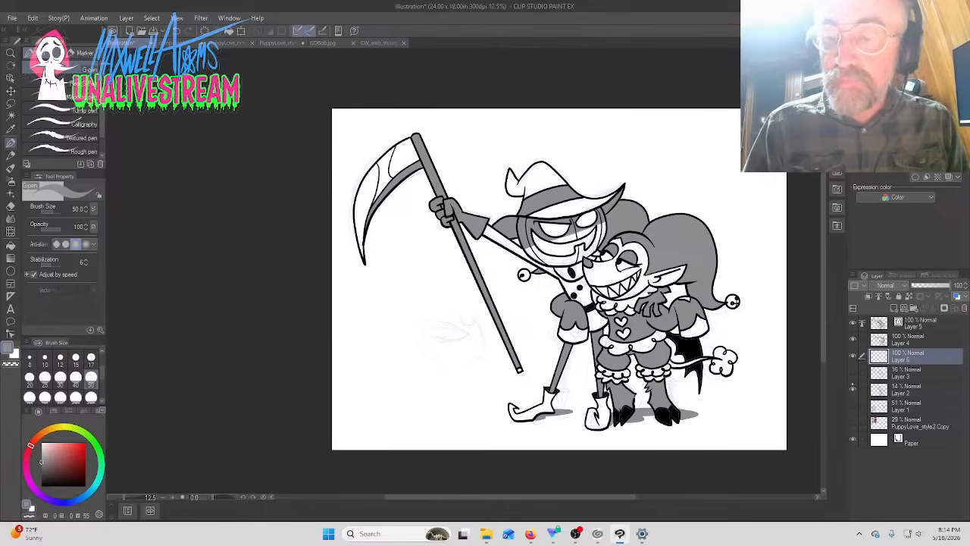
pyautogui.click(853, 389)
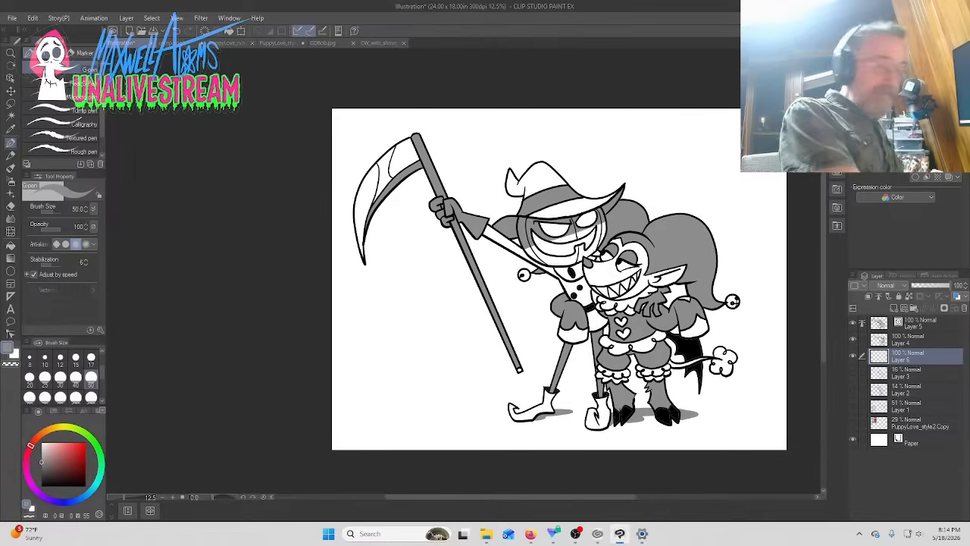
pyautogui.hotkey('ctrl', '+')
pyautogui.hotkey('ctrl', '-')
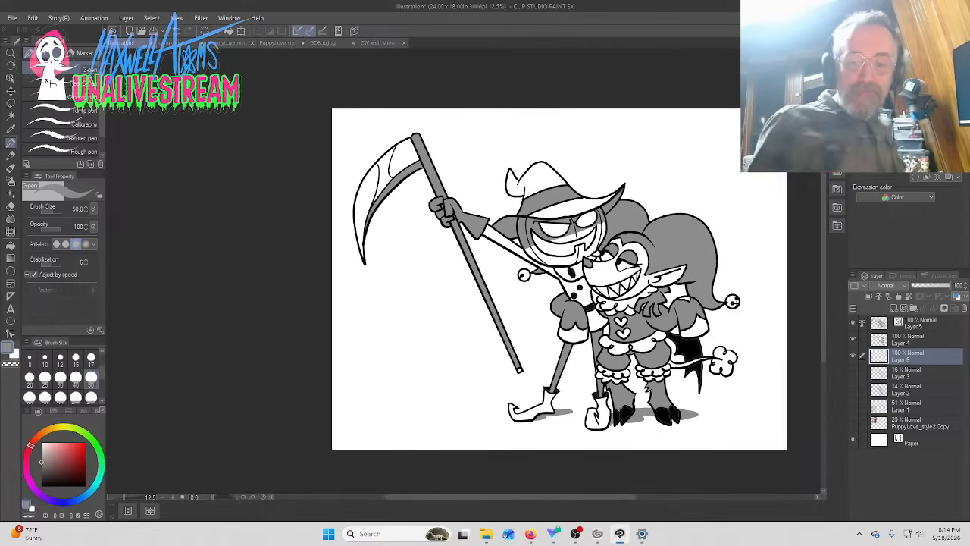
pyautogui.moveTo(604, 494); pyautogui.dragTo(631, 494)
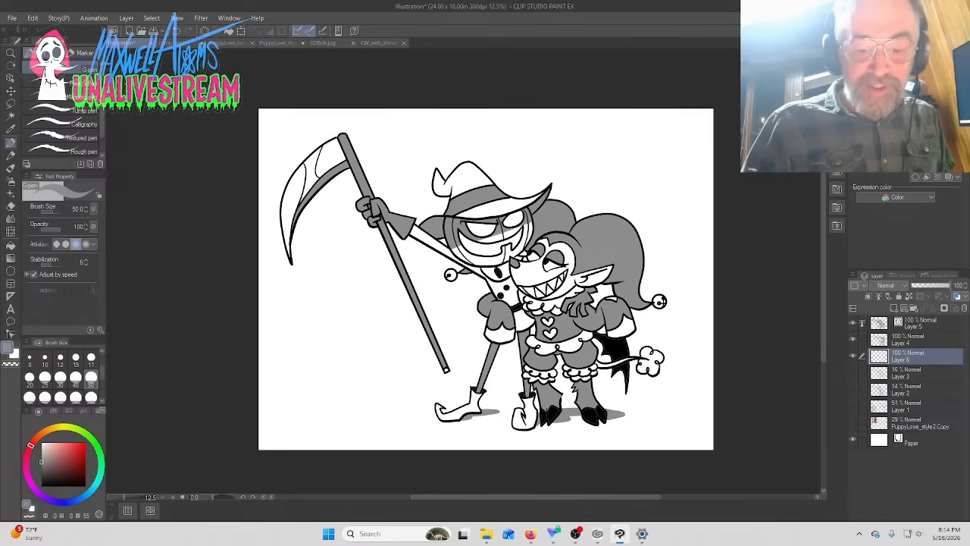
# Read the live chat, look over the character reference images including comp.png, and return to the illustration
pyautogui.click(575, 533)
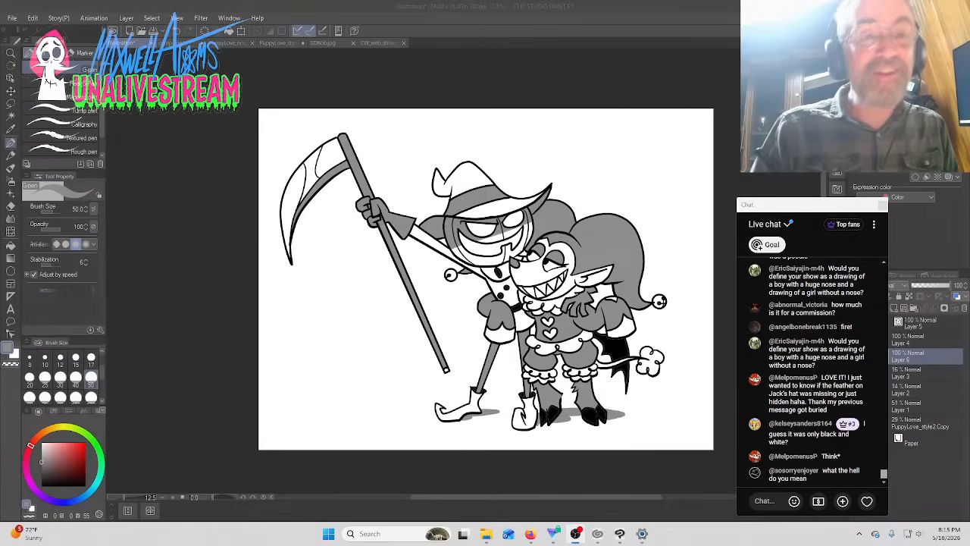
pyautogui.hotkey('ctrl', 'Tab')
pyautogui.hotkey('ctrl', 'Tab')
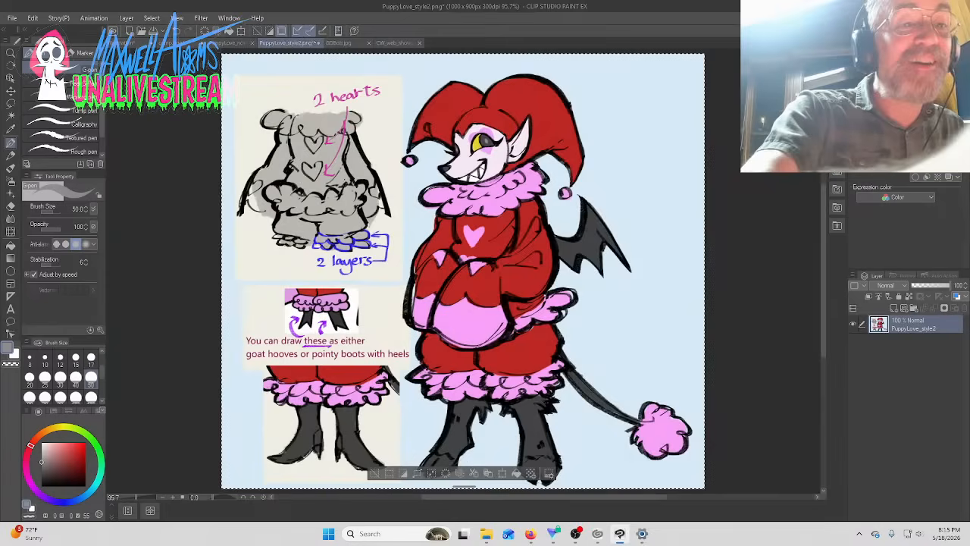
pyautogui.hotkey('ctrl', 'w')
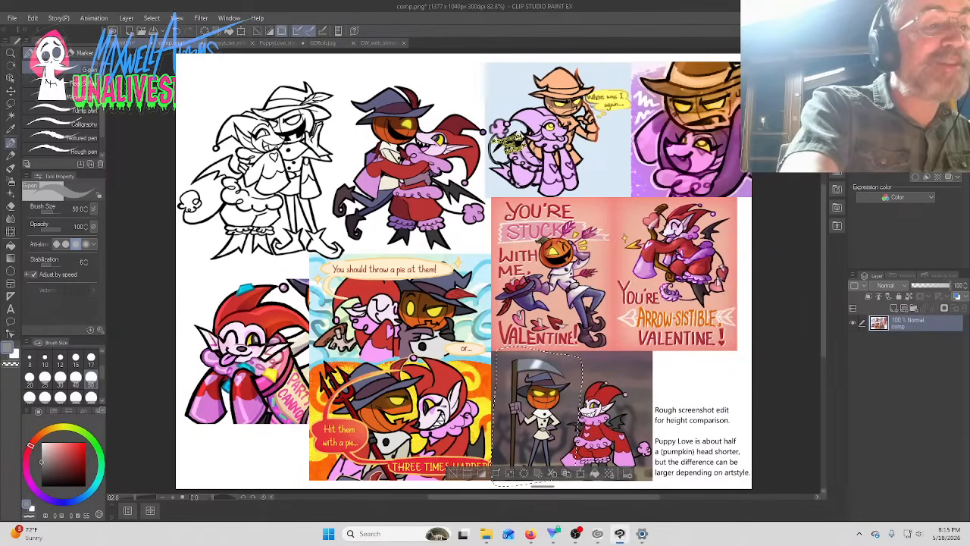
pyautogui.click(134, 42)
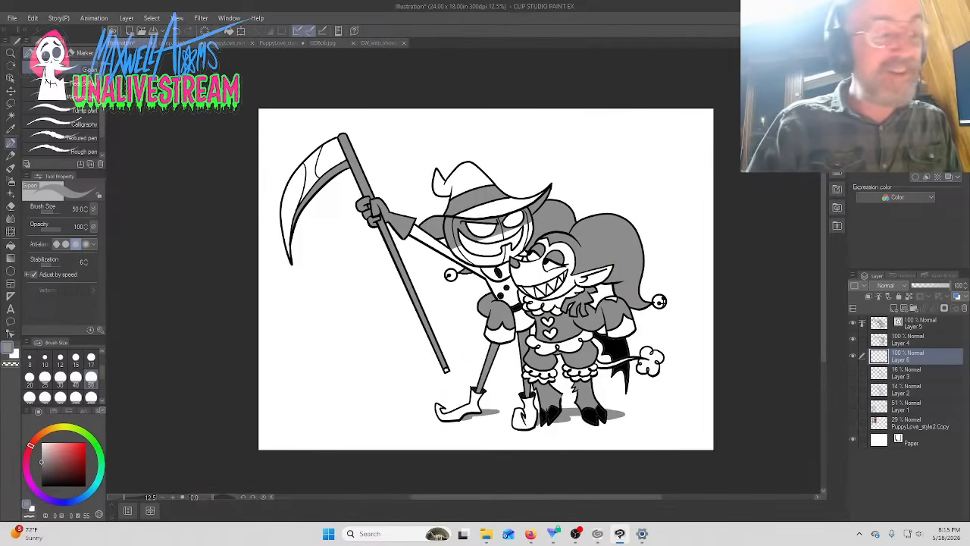
# Draw a feather on the pumpkin figure's hat in black with the G-pen at size 25 on Layer 6
pyautogui.moveTo(53, 474); pyautogui.dragTo(18, 506)
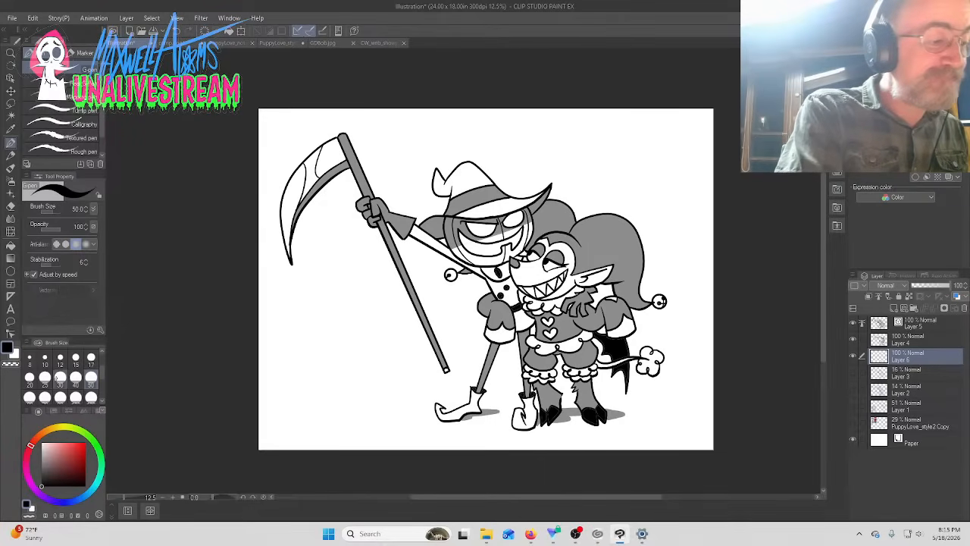
pyautogui.click(45, 377)
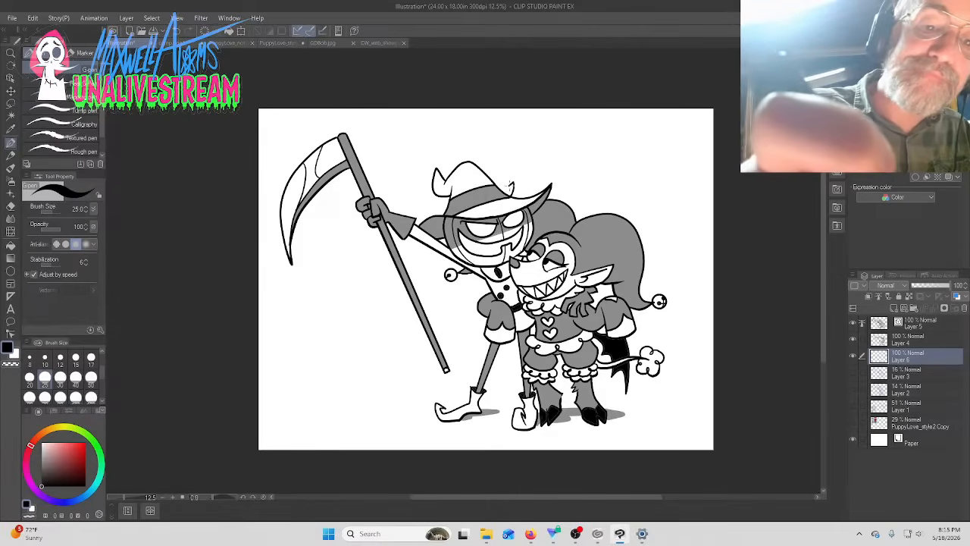
pyautogui.moveTo(500, 168)
pyautogui.mouseDown()
pyautogui.moveTo(492, 161)
pyautogui.moveTo(507, 195)
pyautogui.mouseUp()
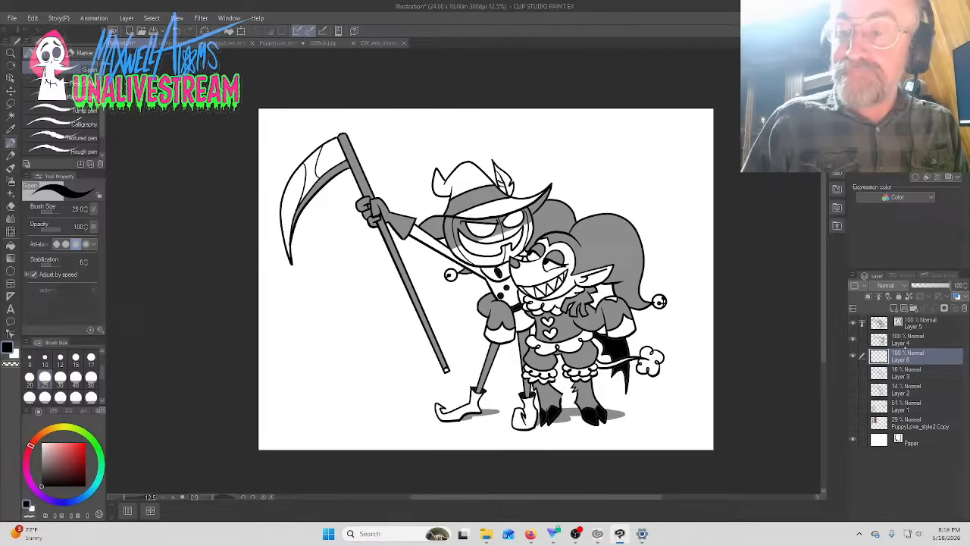
# Move Layer 6 above Layer 4 and make Layer 4 the active layer
pyautogui.moveTo(906, 356); pyautogui.dragTo(906, 342)
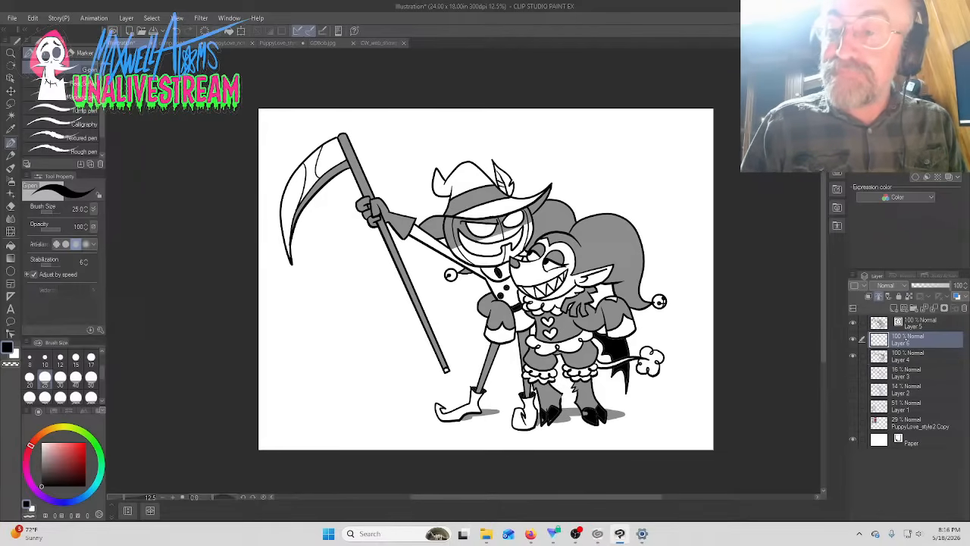
pyautogui.click(906, 323)
pyautogui.click(908, 339)
pyautogui.click(911, 353)
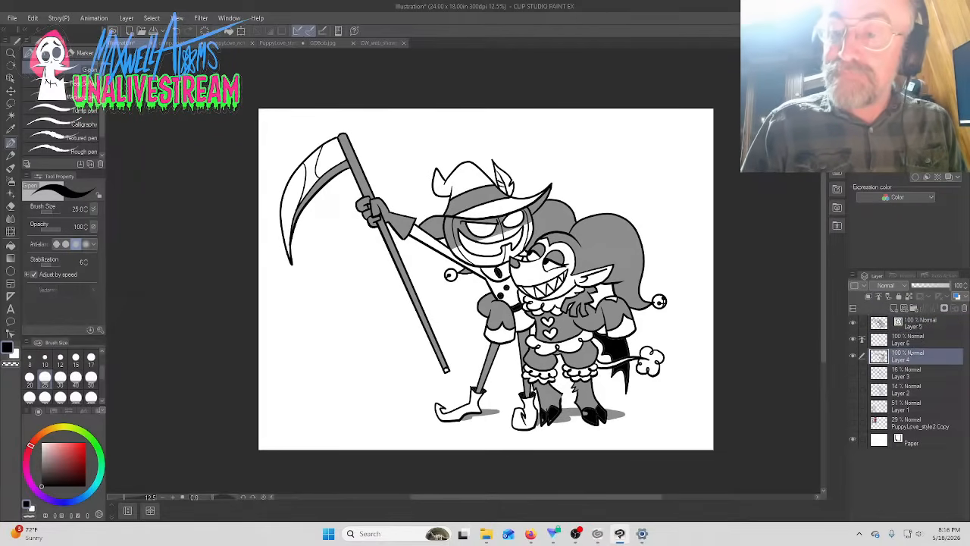
# Try to fill the feather with grey sampled from the hat band, and undo the fill, layer move and feather strokes
pyautogui.click(11, 245)
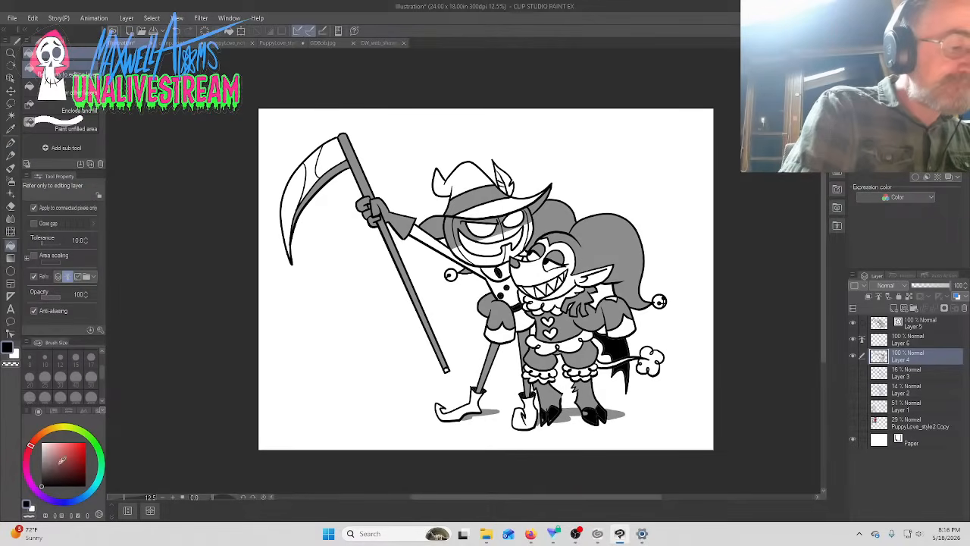
pyautogui.click(10, 127)
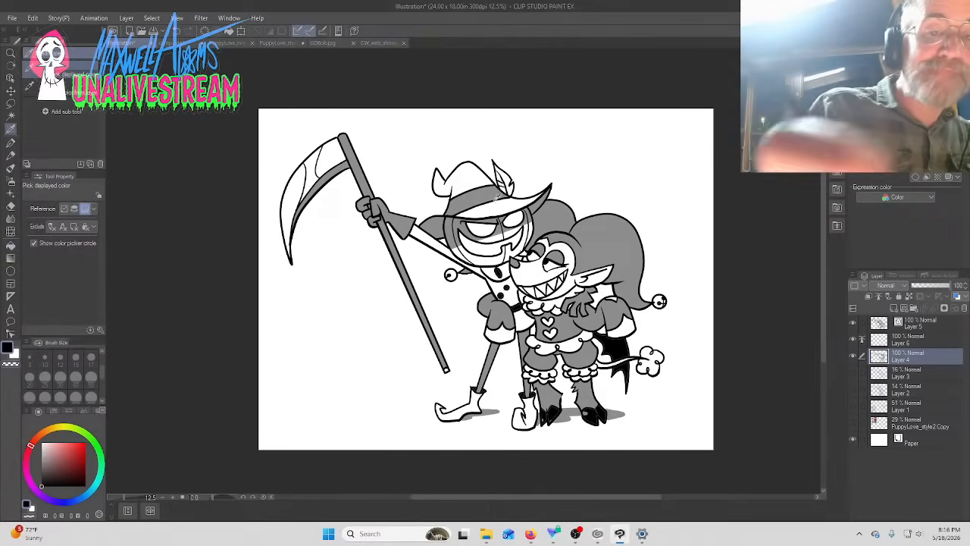
pyautogui.click(490, 196)
pyautogui.press('g')
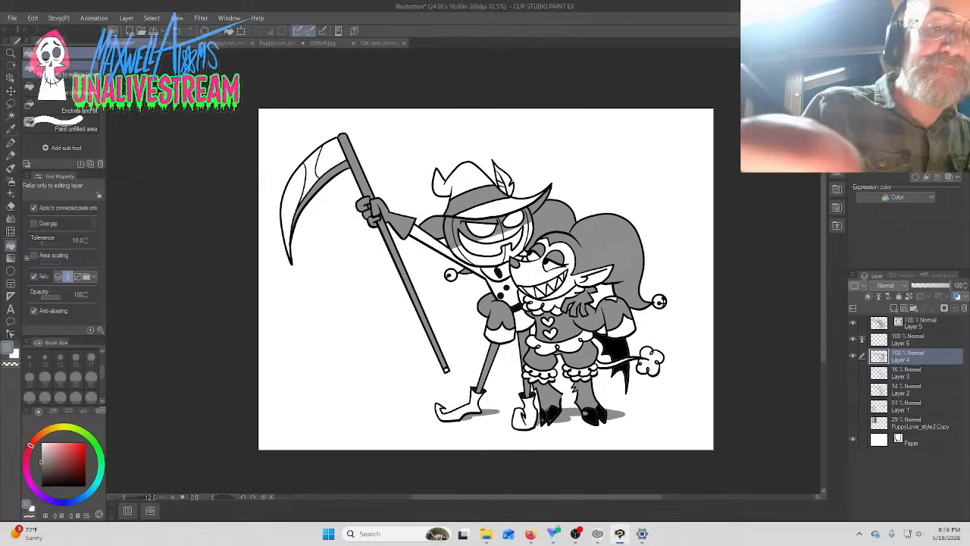
pyautogui.click(505, 185)
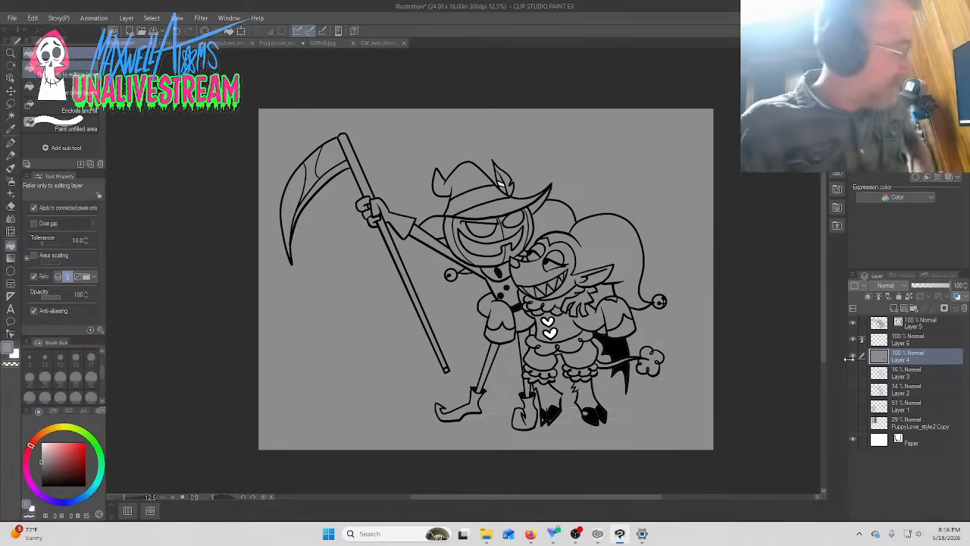
pyautogui.hotkey('ctrl', 'z')
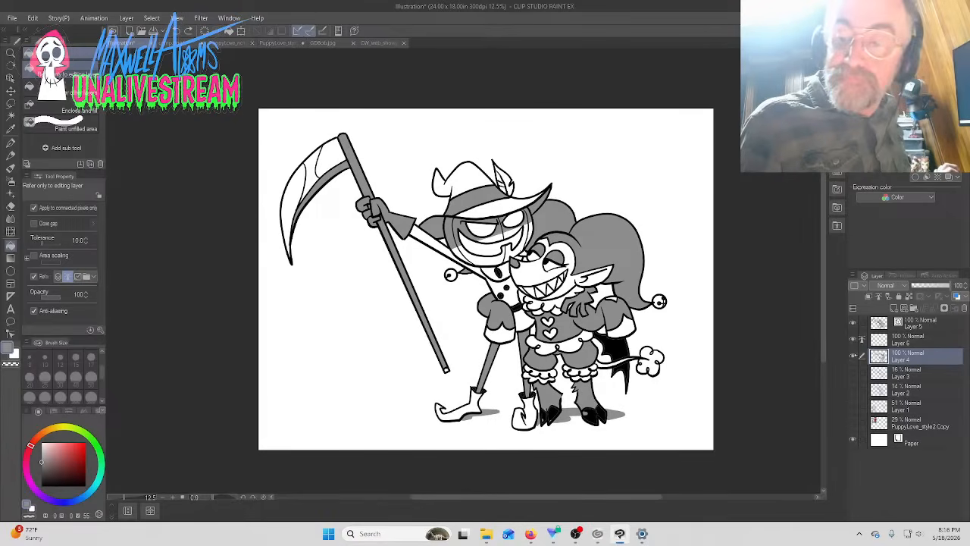
pyautogui.hotkey('ctrl', 'z')
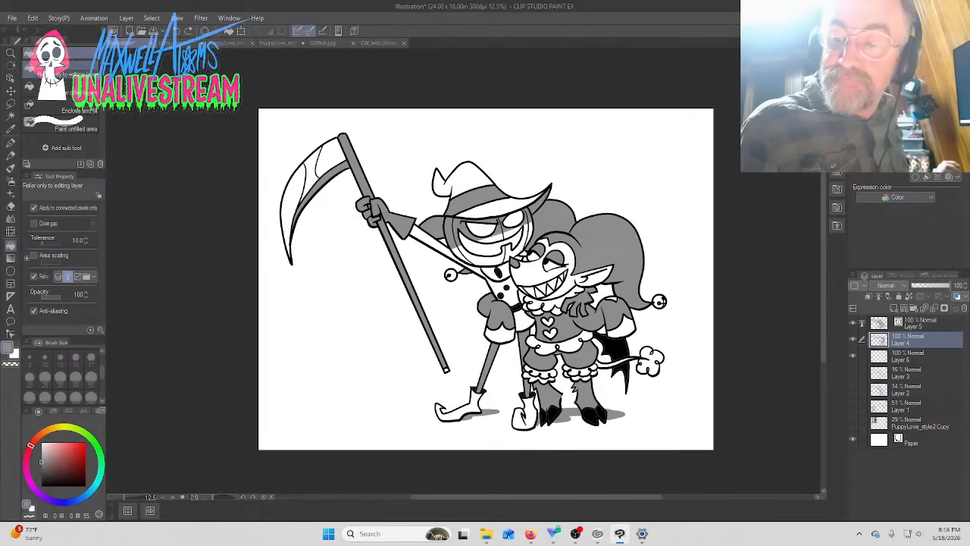
# Redraw the feather outline on the pumpkin figure's hat in black on the line-art Layer 5 with the G-pen at size 25
pyautogui.click(926, 326)
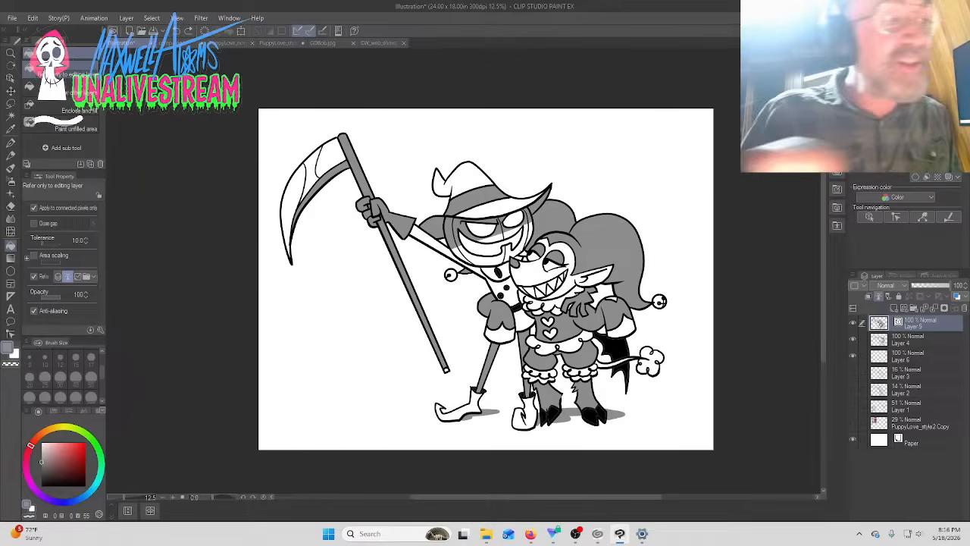
pyautogui.click(10, 143)
pyautogui.press('x')
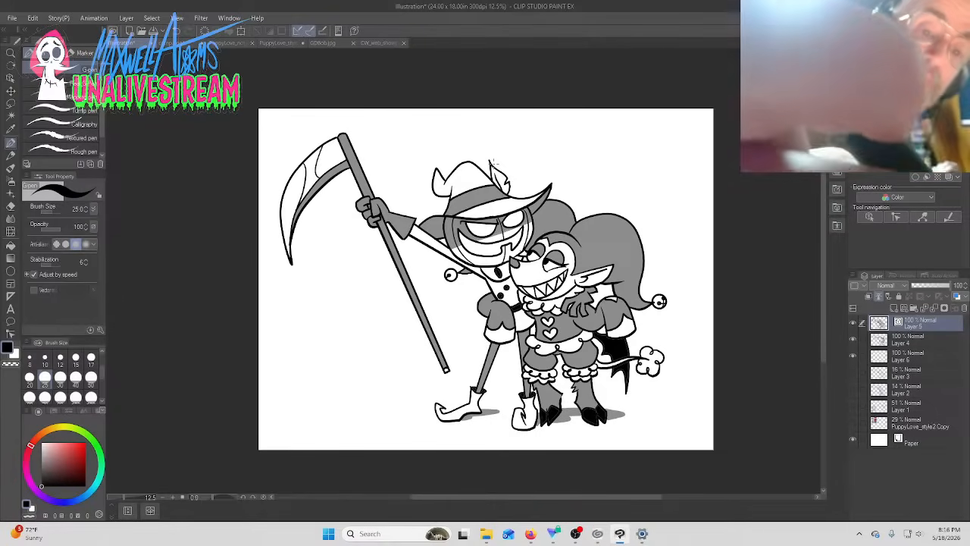
# Simplify the feather's vector outline and refine its control points, and ink short detail lines inside the feather
pyautogui.press('y')
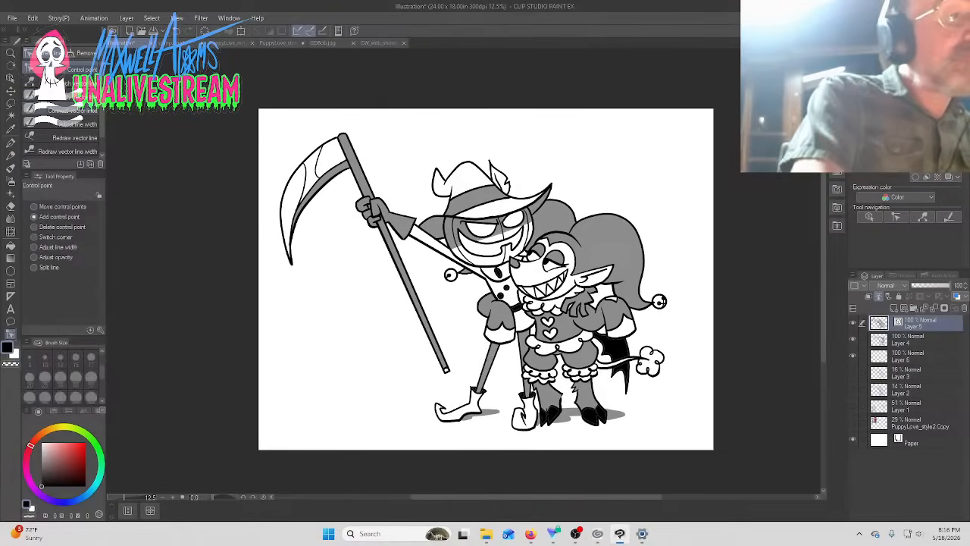
pyautogui.click(64, 97)
pyautogui.moveTo(511, 190)
pyautogui.mouseDown()
pyautogui.moveTo(496, 164)
pyautogui.moveTo(505, 158)
pyautogui.mouseUp()
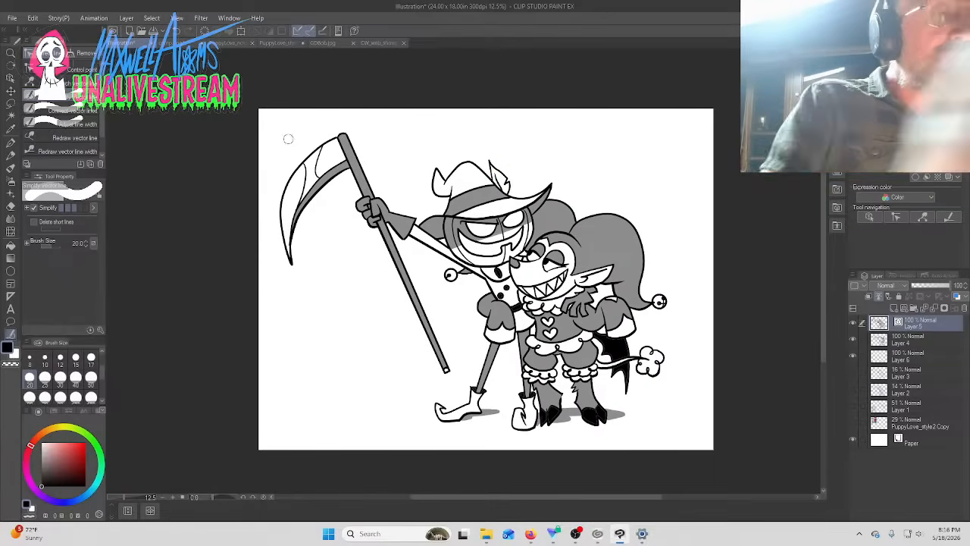
pyautogui.click(75, 69)
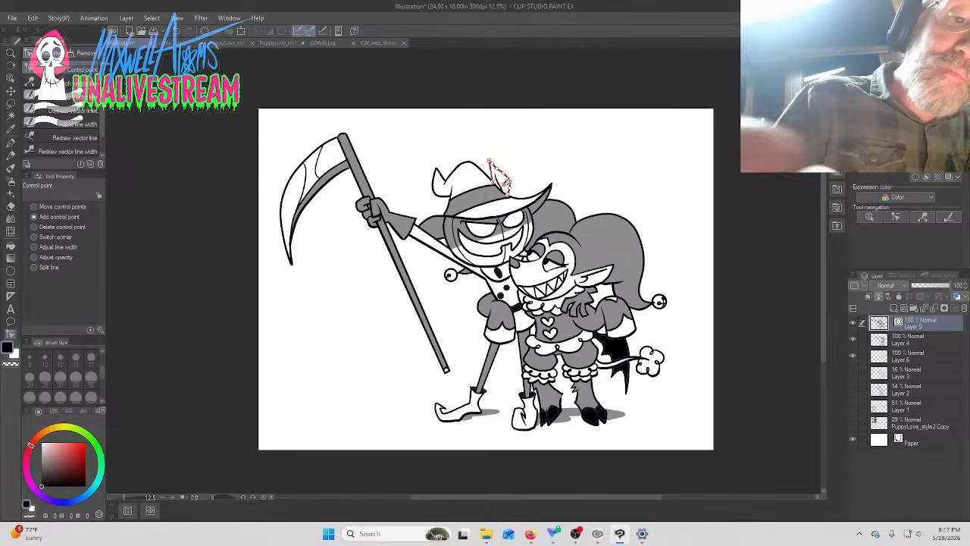
pyautogui.click(11, 142)
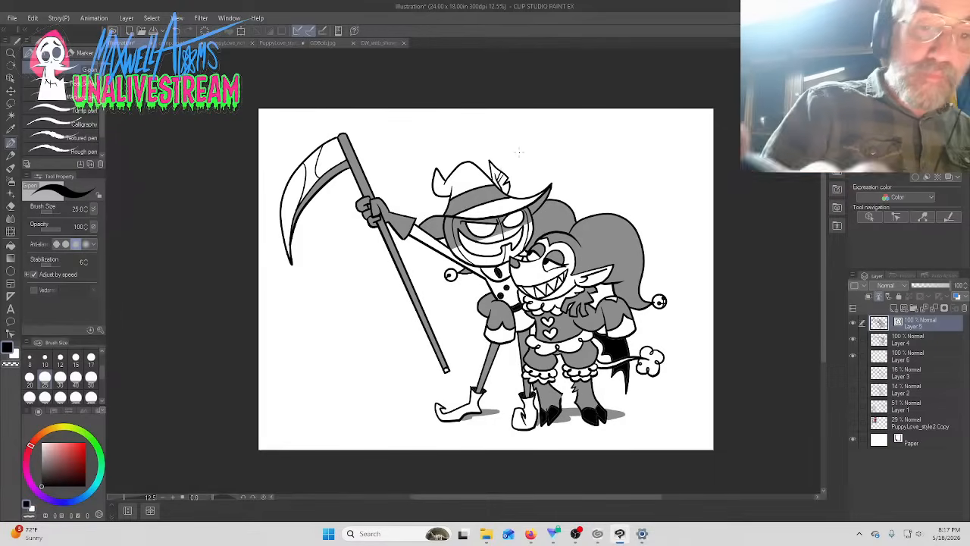
# Fill the hat feather on Layer 4 with the grey sampled from the pumpkin figure's hat band
pyautogui.click(10, 246)
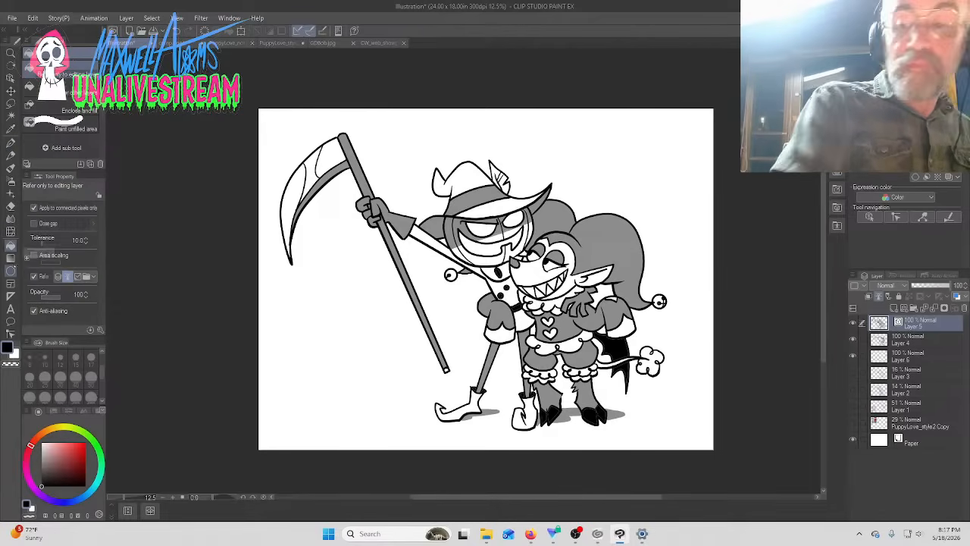
pyautogui.click(909, 339)
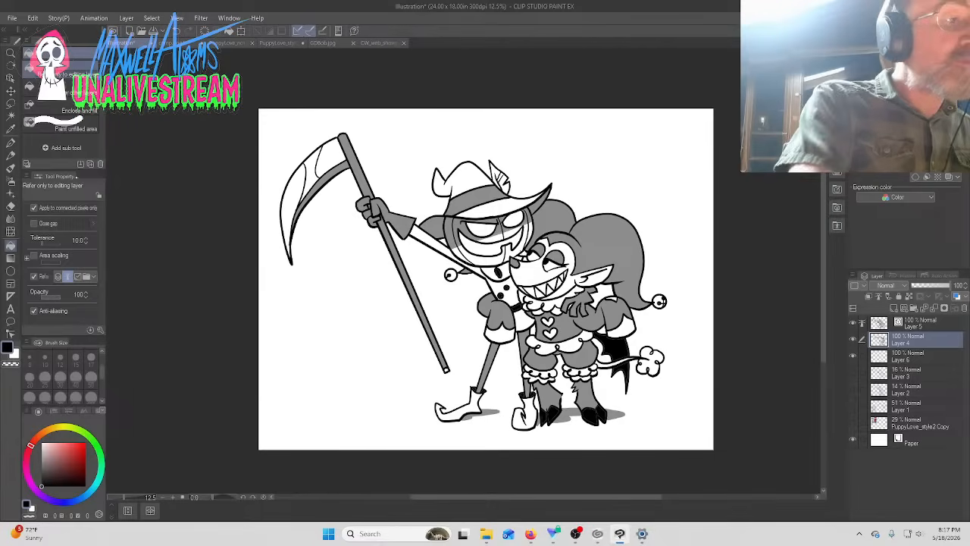
pyautogui.click(10, 128)
pyautogui.click(482, 193)
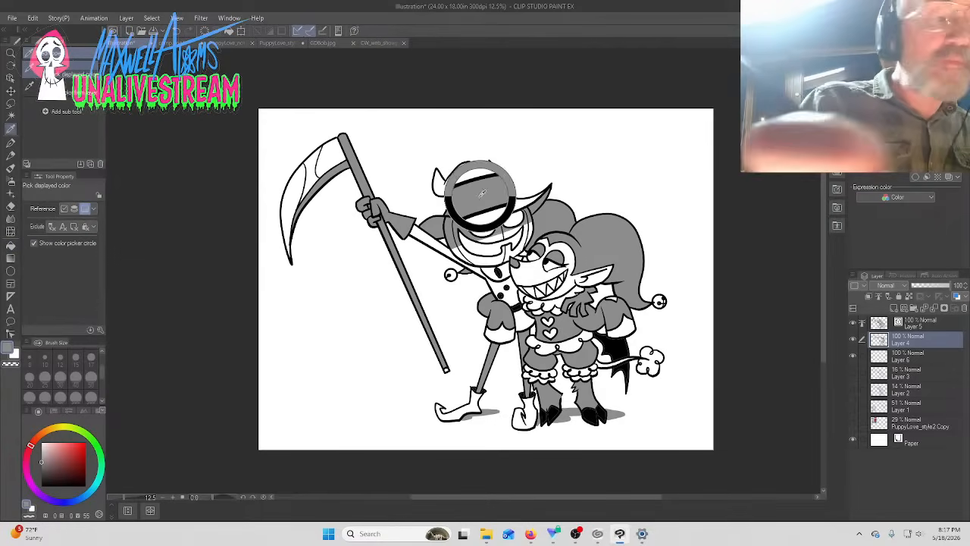
pyautogui.click(11, 244)
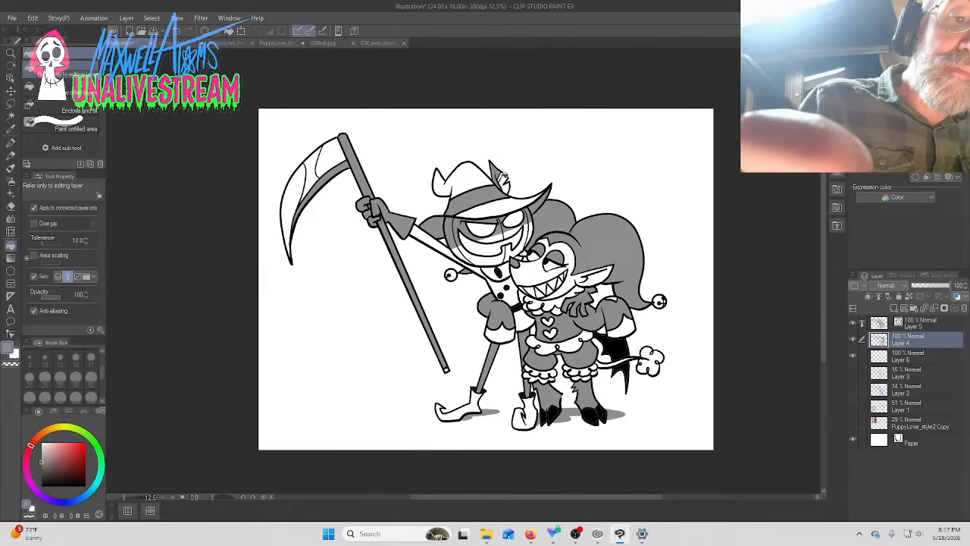
pyautogui.click(502, 176)
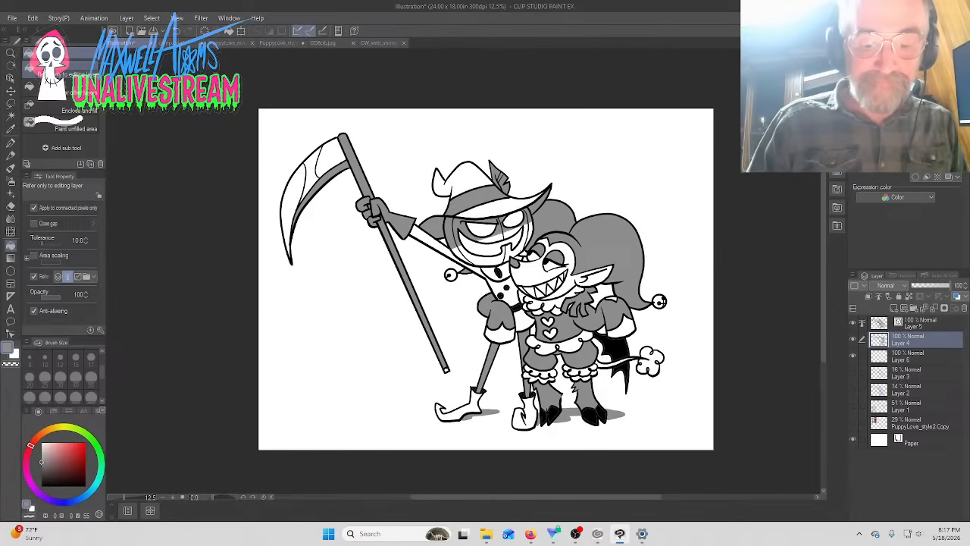
# Sign the illustration in black beside the foot of the scythe with the artist's name and 2026, using the G-pen at size 25
pyautogui.click(575, 531)
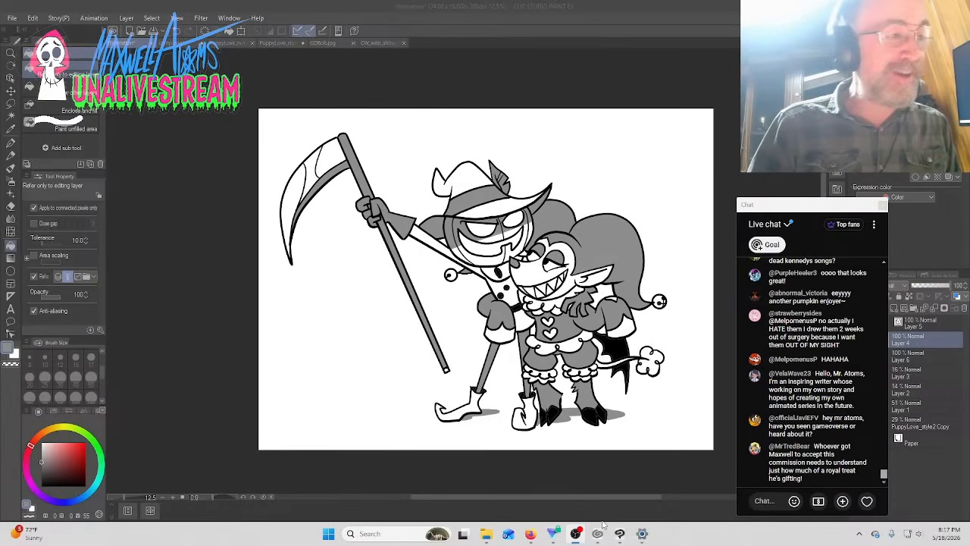
pyautogui.click(10, 142)
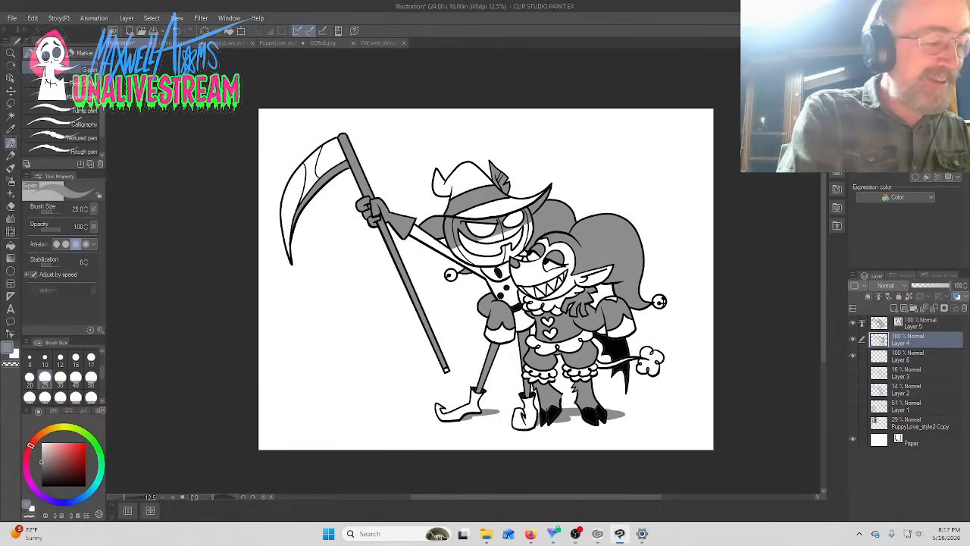
pyautogui.moveTo(43, 472); pyautogui.dragTo(26, 491)
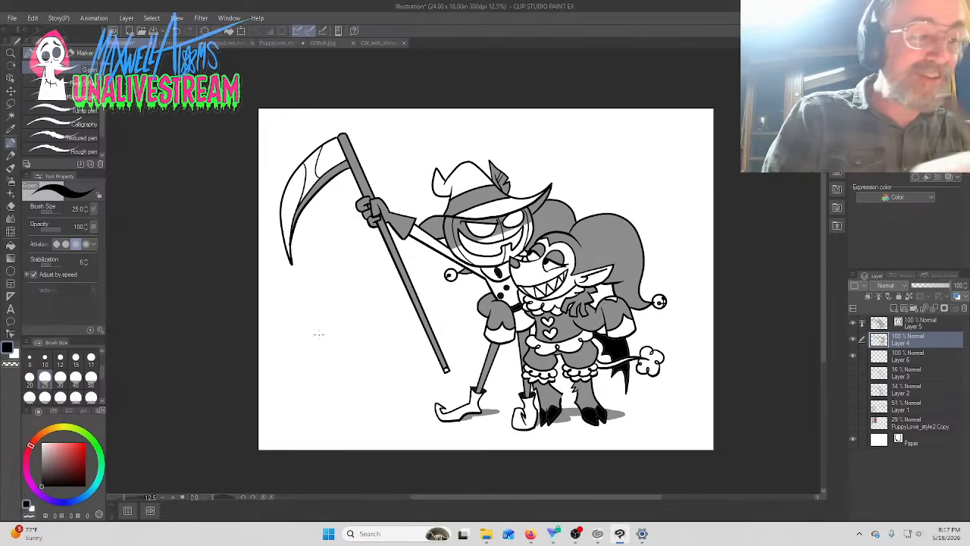
pyautogui.click(10, 334)
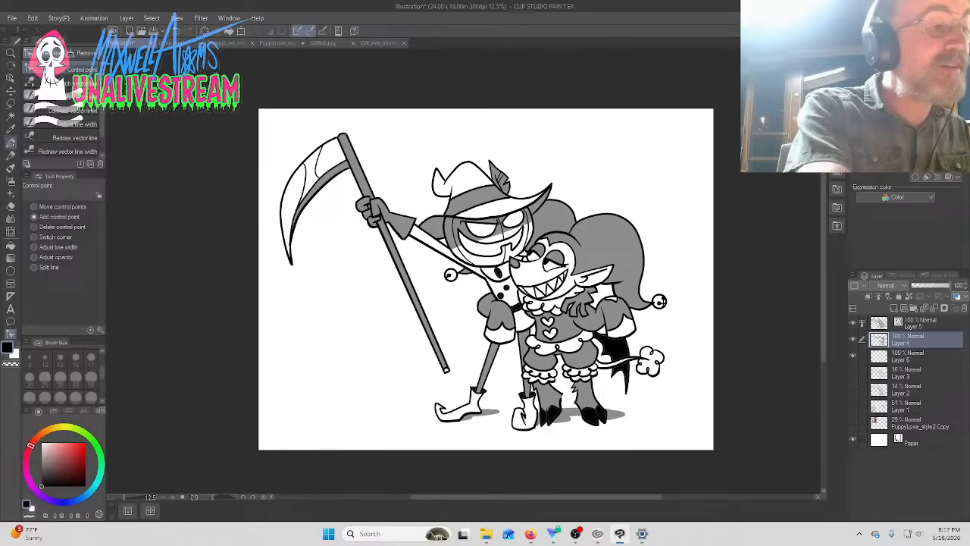
pyautogui.click(10, 143)
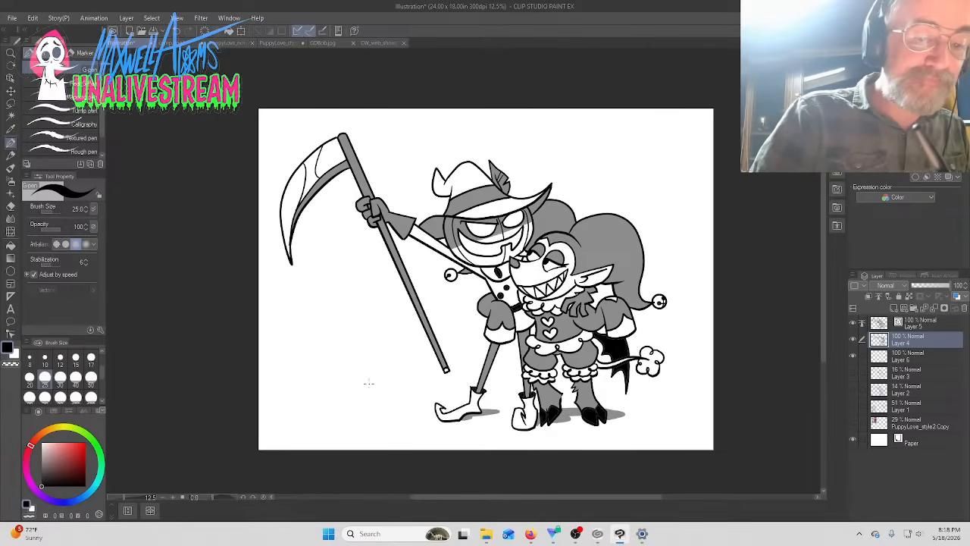
pyautogui.moveTo(365, 370); pyautogui.dragTo(387, 375)
pyautogui.moveTo(384, 350); pyautogui.dragTo(374, 381)
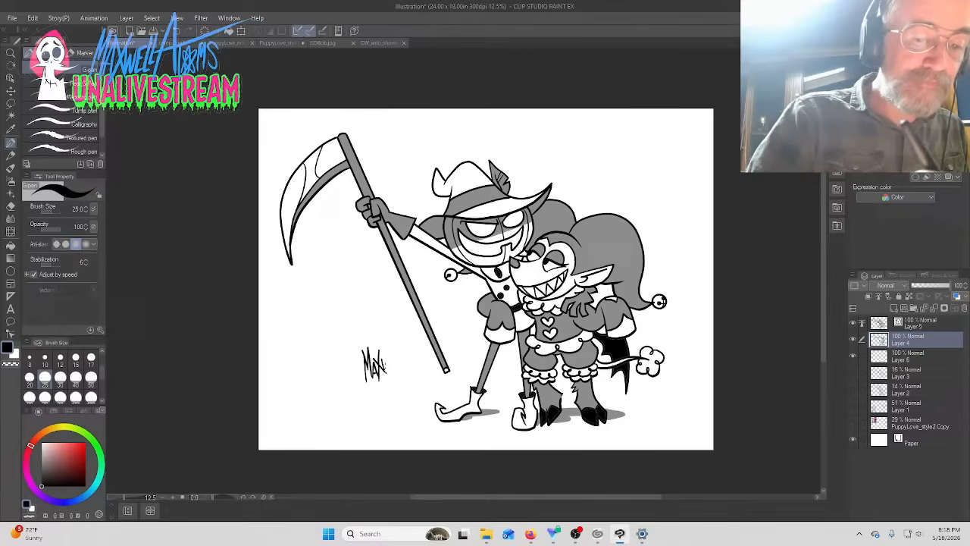
pyautogui.moveTo(399, 344)
pyautogui.mouseDown()
pyautogui.moveTo(408, 366)
pyautogui.moveTo(386, 403)
pyautogui.moveTo(388, 382)
pyautogui.moveTo(396, 404)
pyautogui.mouseUp()
pyautogui.moveTo(416, 362)
pyautogui.mouseDown()
pyautogui.moveTo(371, 398)
pyautogui.moveTo(406, 392)
pyautogui.moveTo(402, 379)
pyautogui.mouseUp()
pyautogui.moveTo(403, 379)
pyautogui.mouseDown()
pyautogui.moveTo(402, 391)
pyautogui.moveTo(415, 389)
pyautogui.mouseUp()
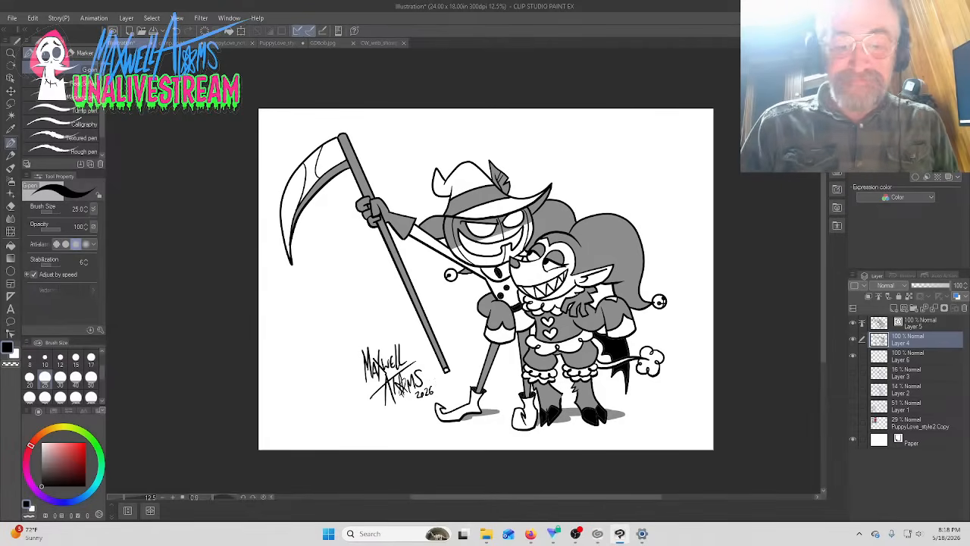
# Save the illustration in the Commish folder as JackandPuppyLove in CLIP STUDIO FORMAT
pyautogui.click(575, 533)
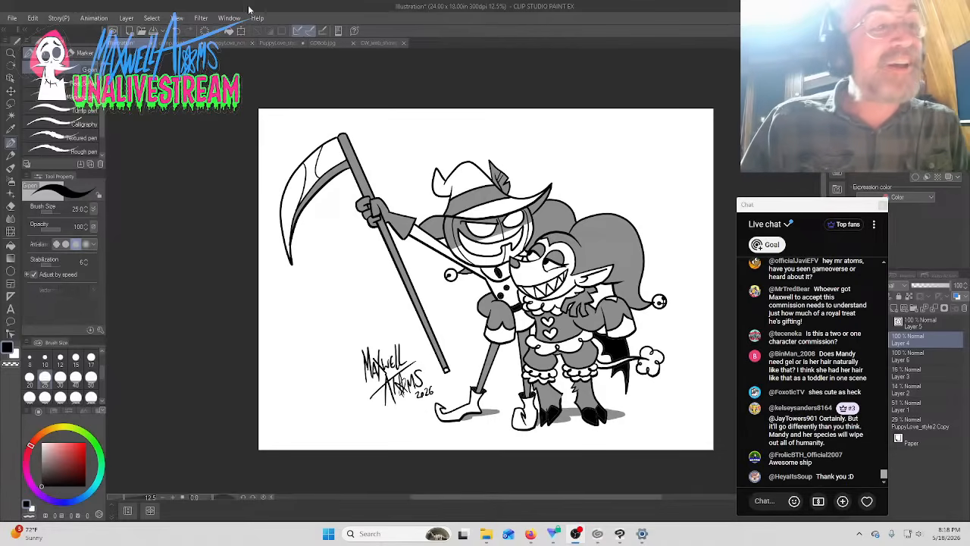
pyautogui.click(12, 20)
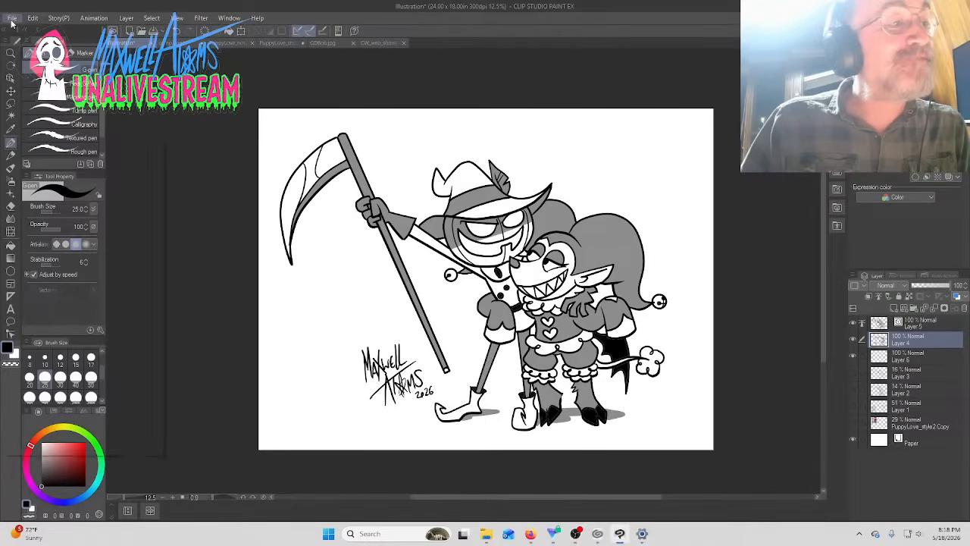
pyautogui.click(97, 122)
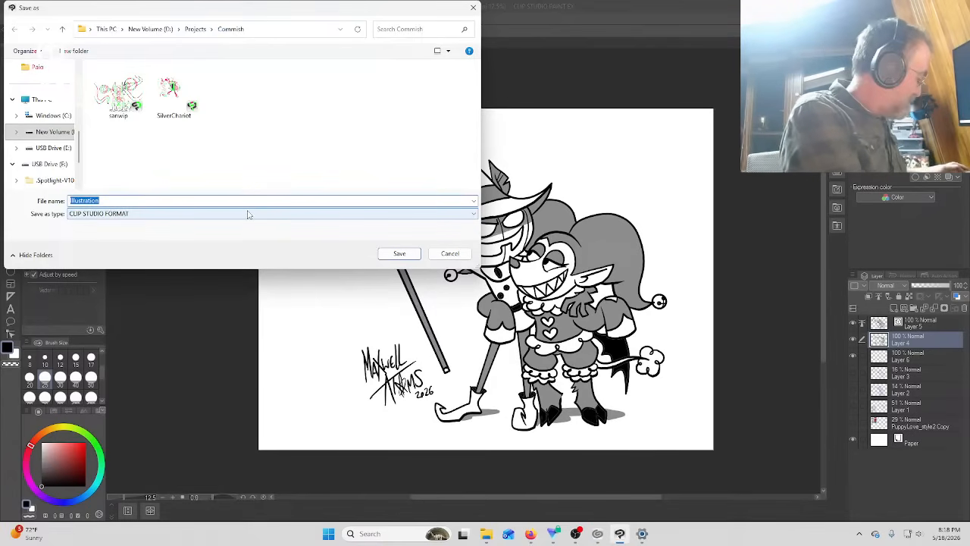
pyautogui.write('Je')
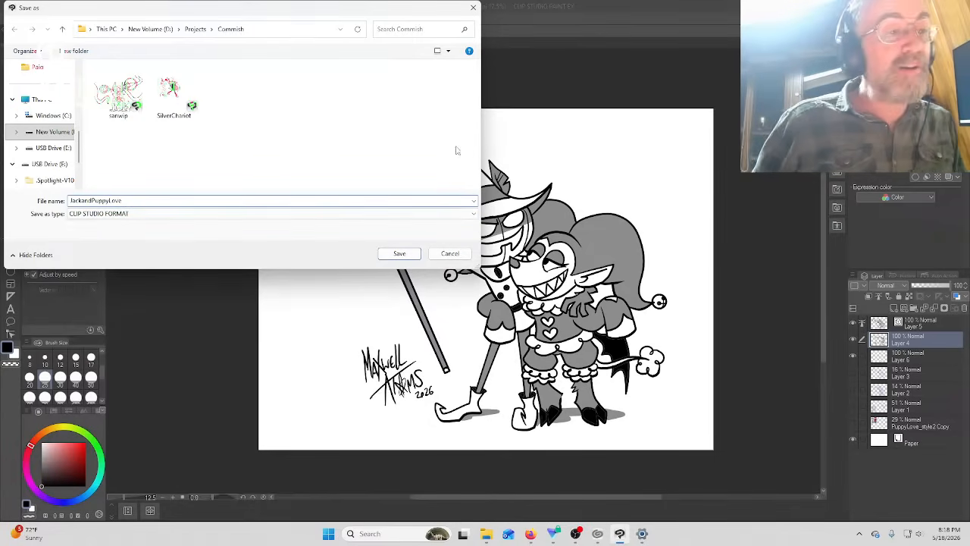
pyautogui.click(398, 254)
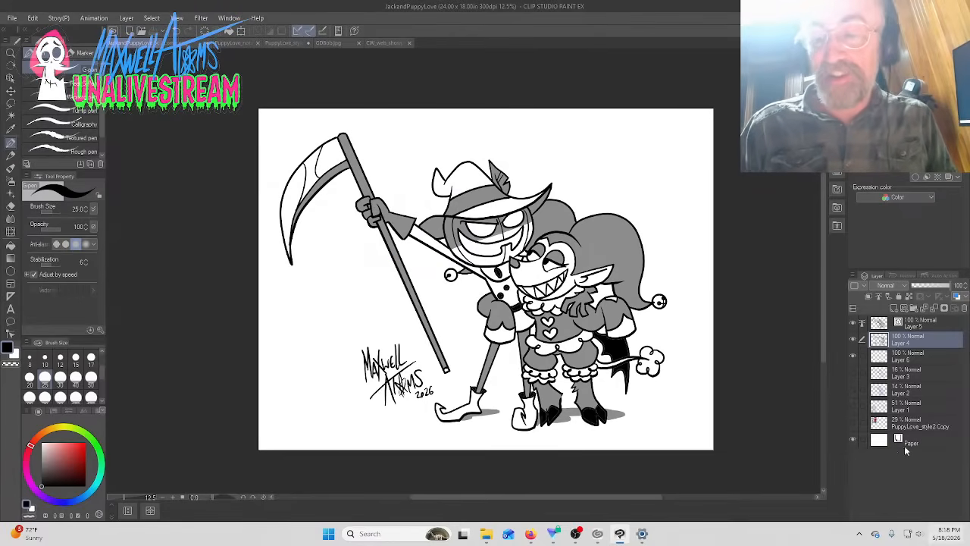
# Make Paper the active layer of JackandPuppyLove and select the entire canvas
pyautogui.click(937, 441)
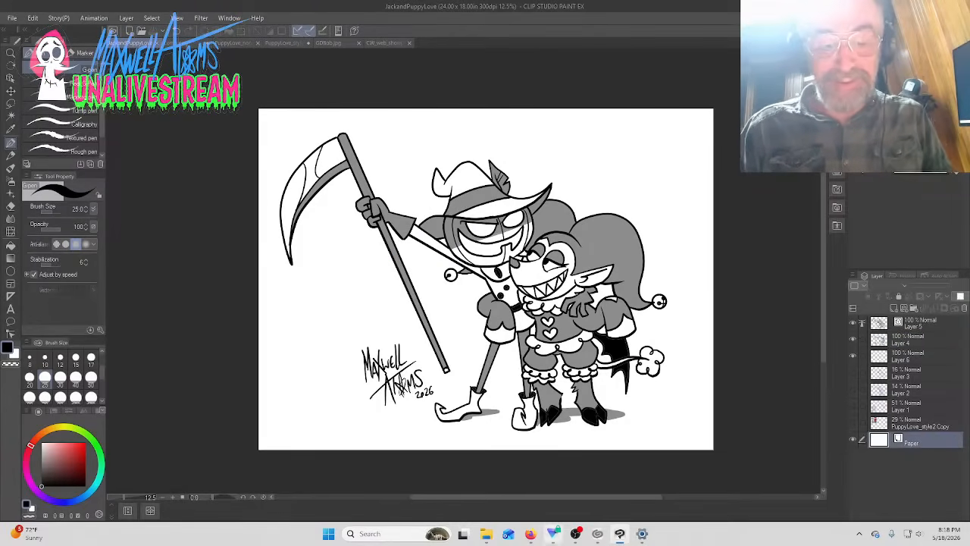
pyautogui.moveTo(576, 534)
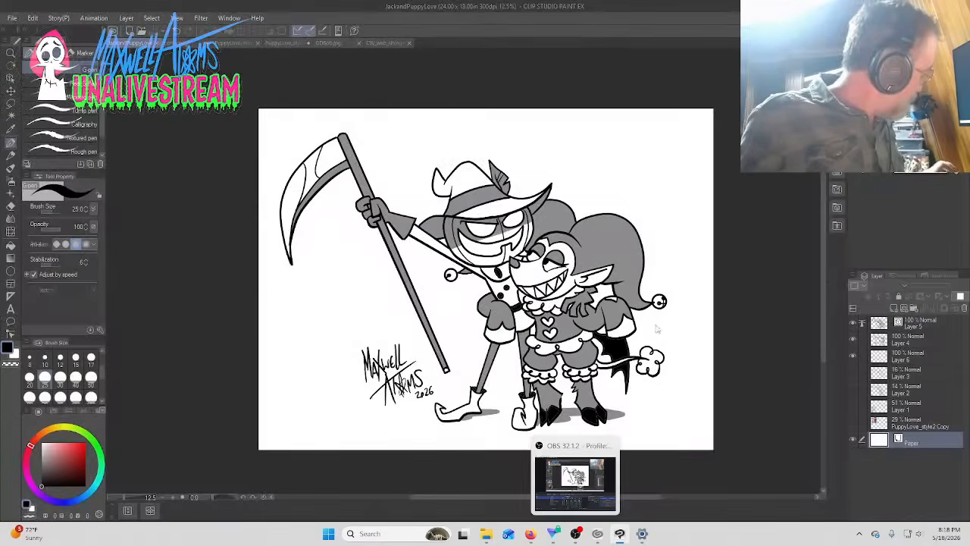
pyautogui.hotkey('ctrl', 'a')
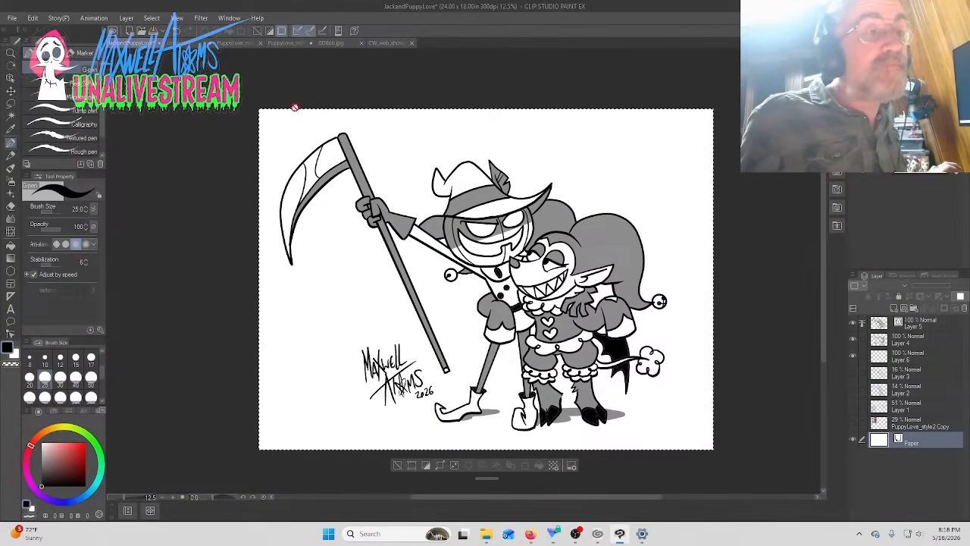
# Create a new colour illustration canvas, 24 × 18 in at 300 dpi, with white paper
pyautogui.click(12, 18)
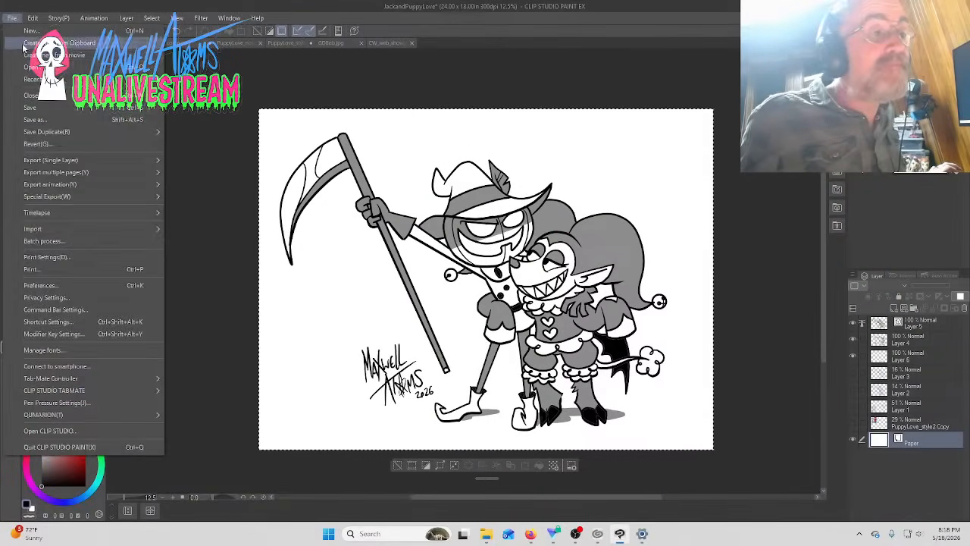
pyautogui.click(31, 30)
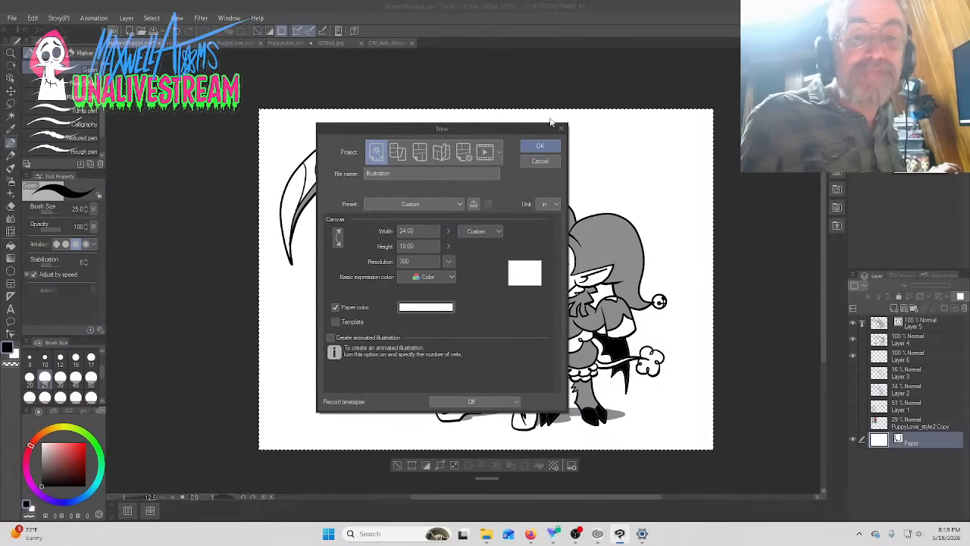
pyautogui.click(541, 145)
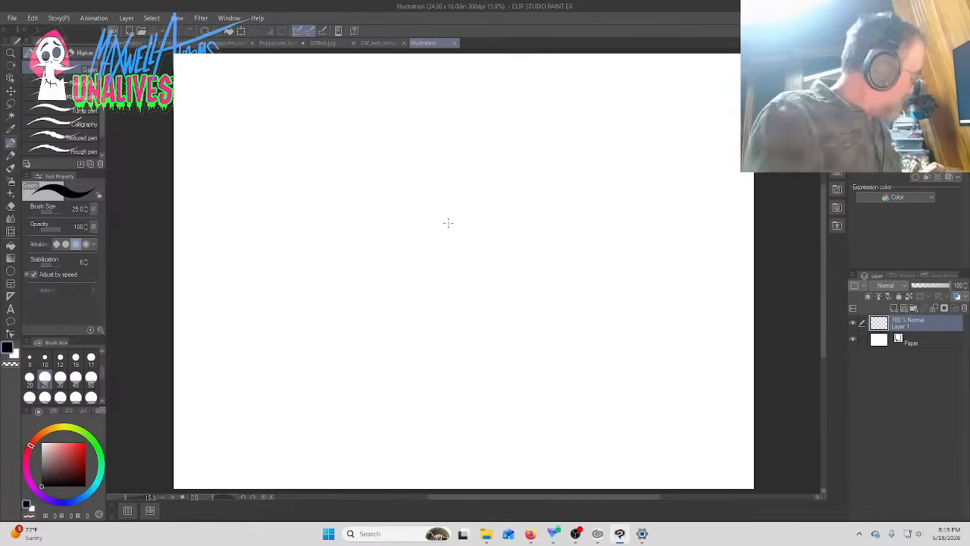
pyautogui.scroll(-1, 448, 227)
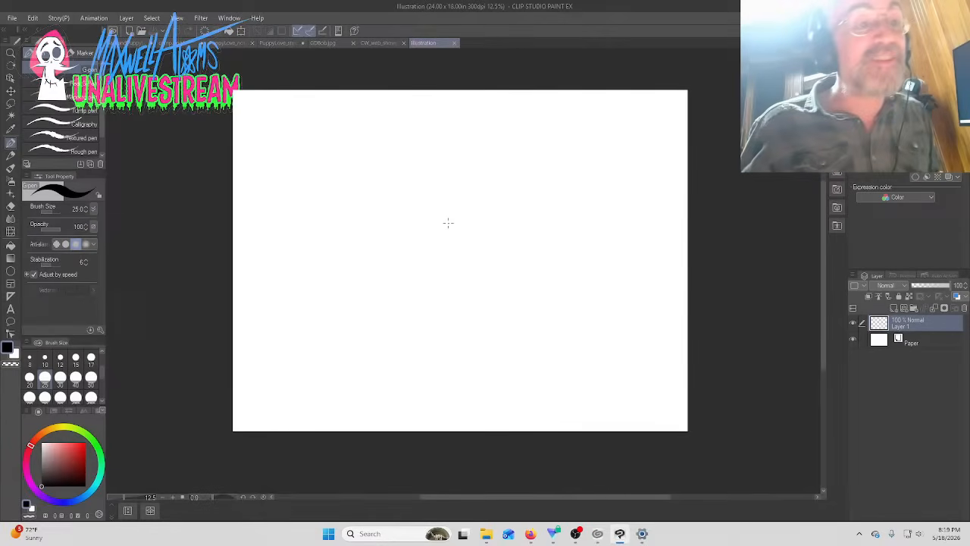
# Select and copy the whole CW_web_showphotos_GDB01.jpg reference image
pyautogui.click(323, 43)
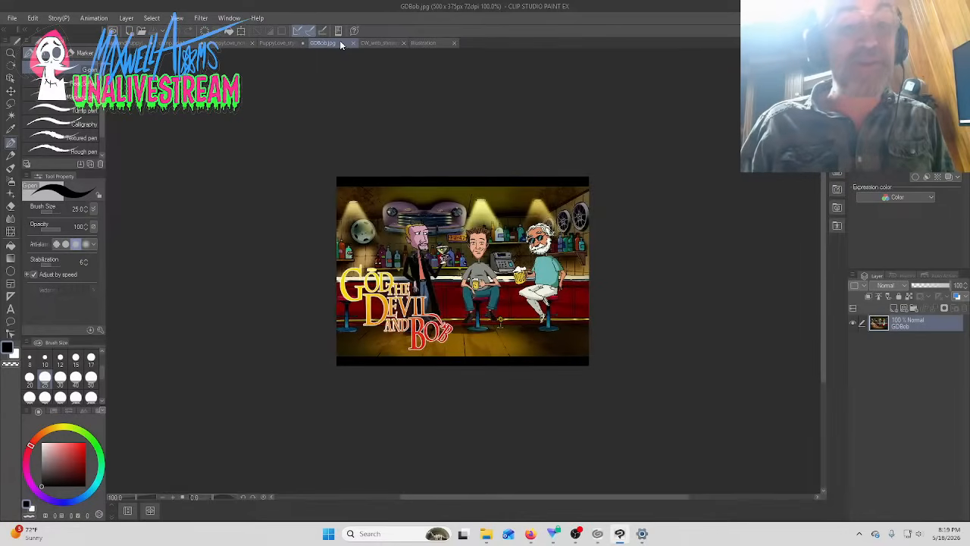
pyautogui.click(386, 45)
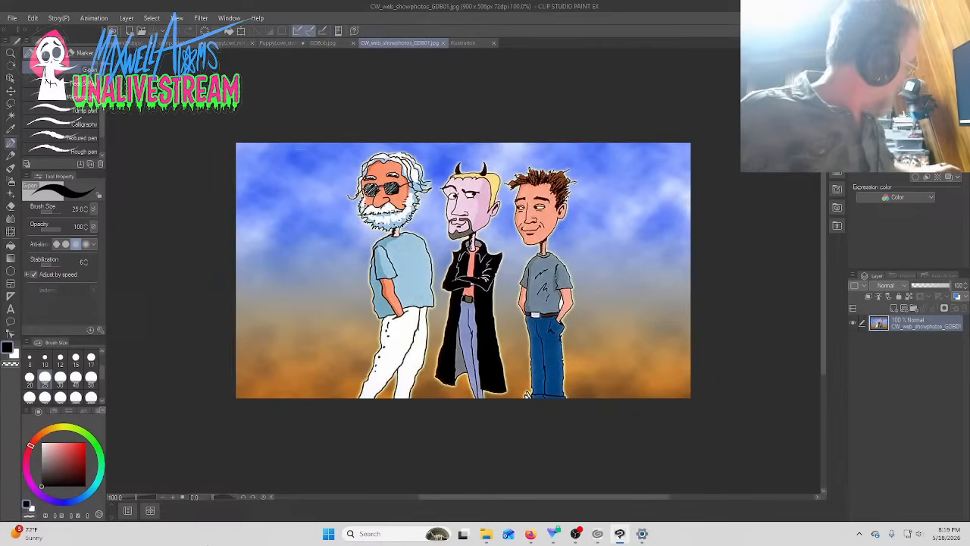
pyautogui.hotkey('ctrl', 'a')
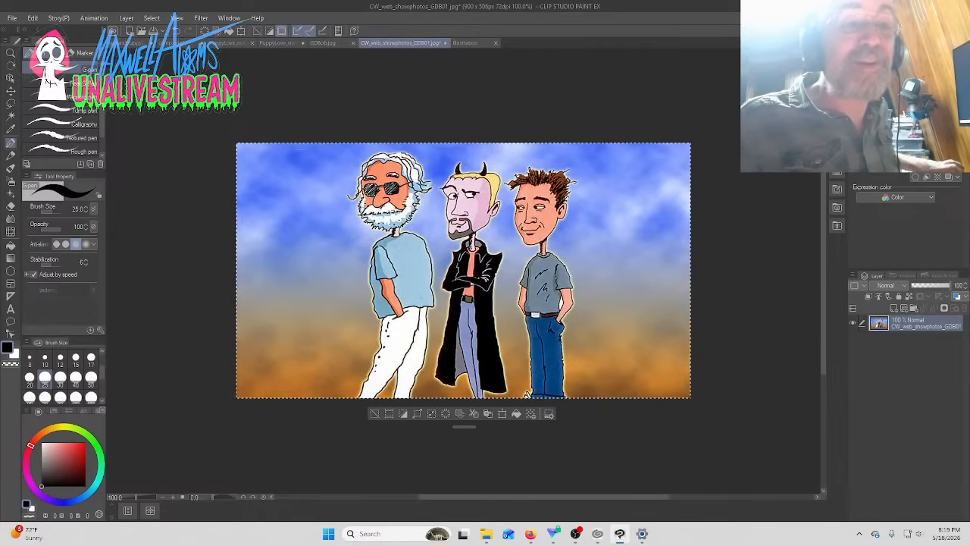
pyautogui.click(328, 45)
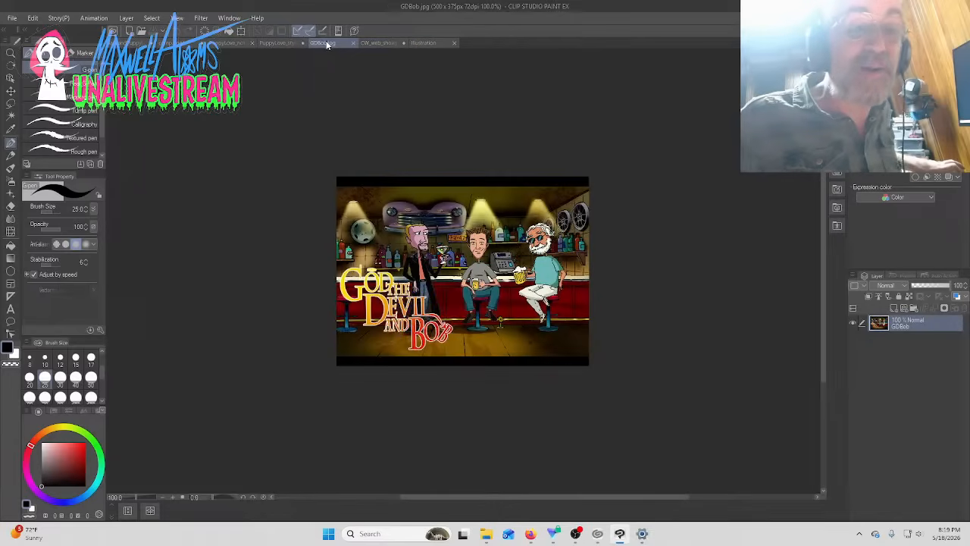
pyautogui.click(642, 534)
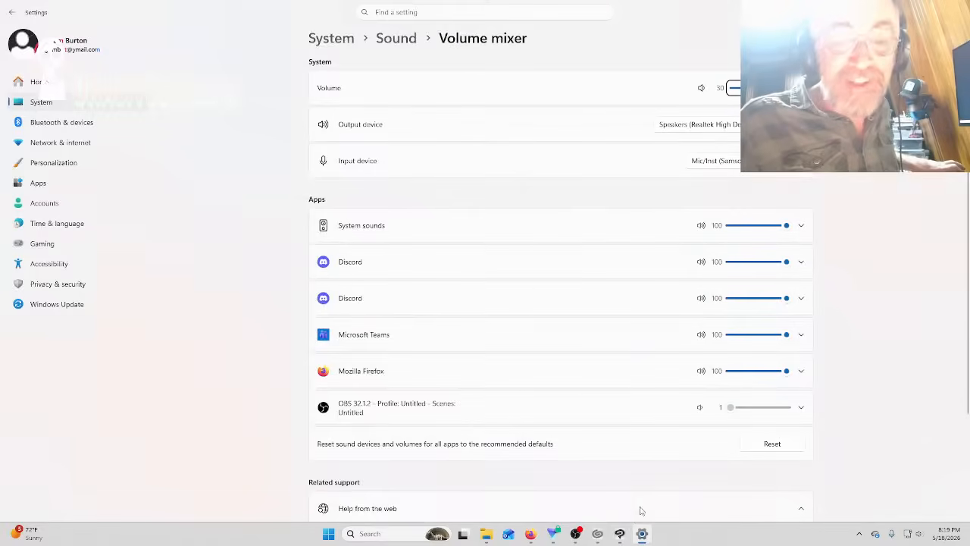
pyautogui.click(623, 534)
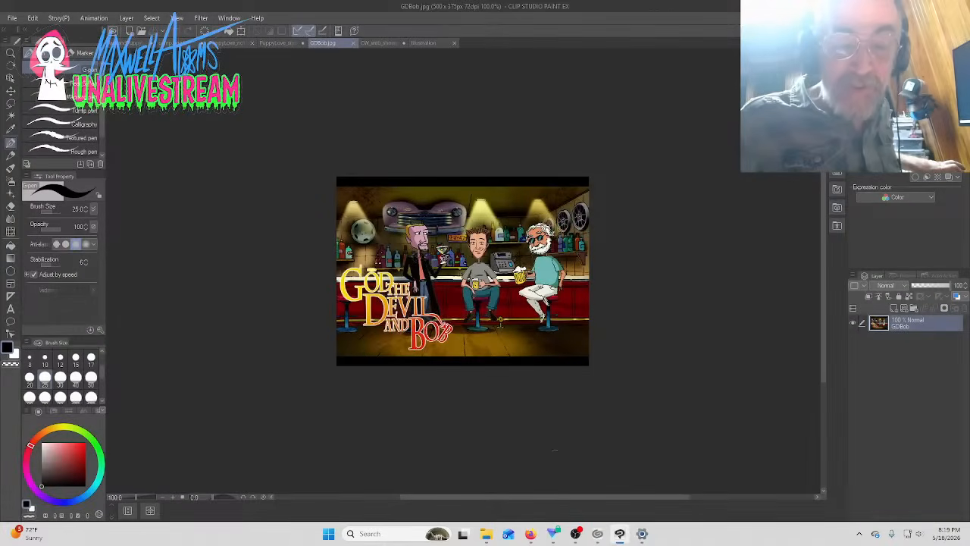
pyautogui.click(597, 536)
pyautogui.click(620, 533)
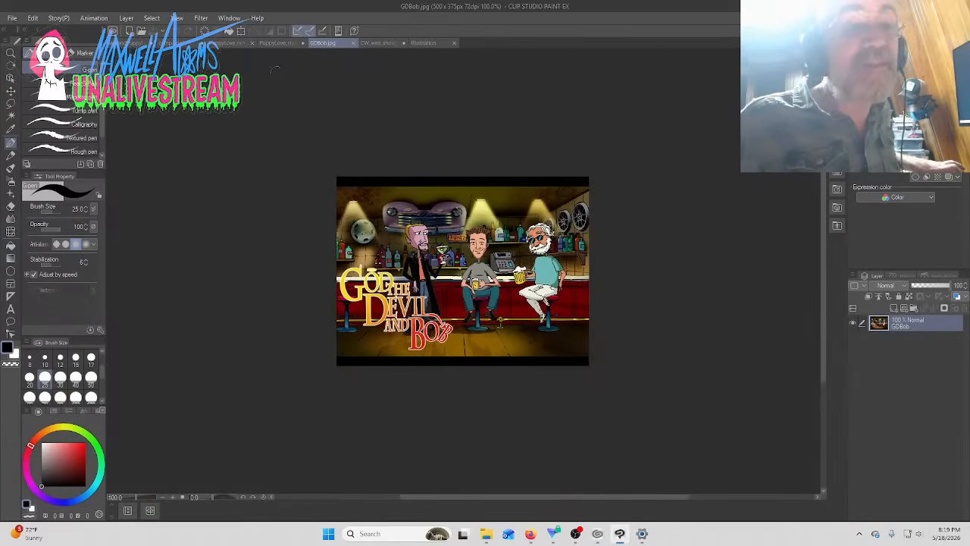
# Paste the copied picture of the three standing characters into the new illustration as its own layer
pyautogui.click(437, 42)
pyautogui.hotkey('ctrl', 'v')
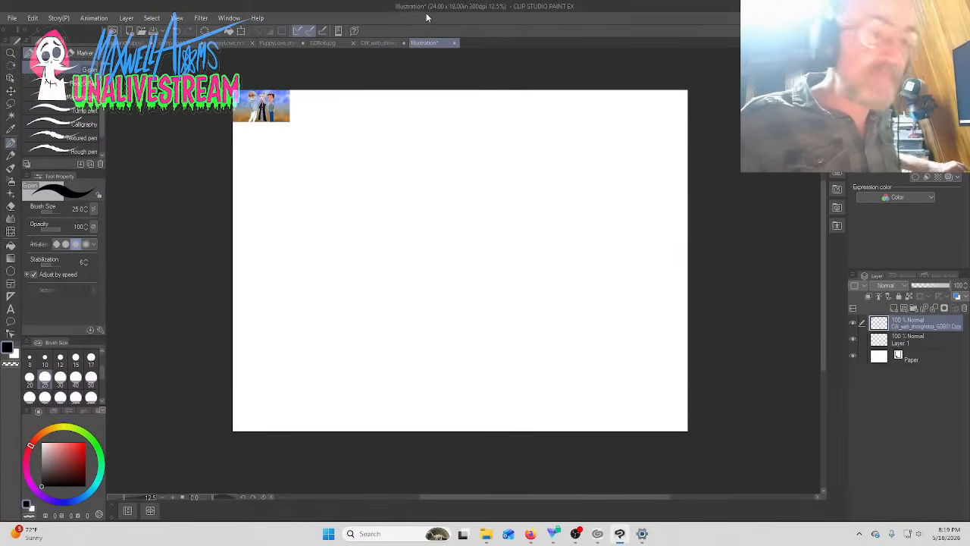
# Copy the whole GDBob.jpg reference image and paste it into the new illustration as its own layer
pyautogui.click(374, 47)
pyautogui.click(322, 42)
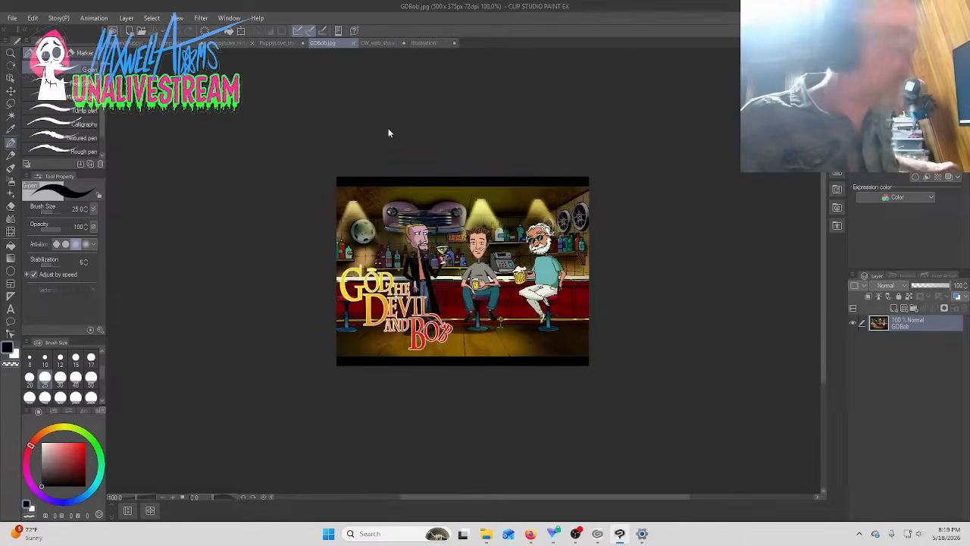
pyautogui.hotkey('ctrl', 'a')
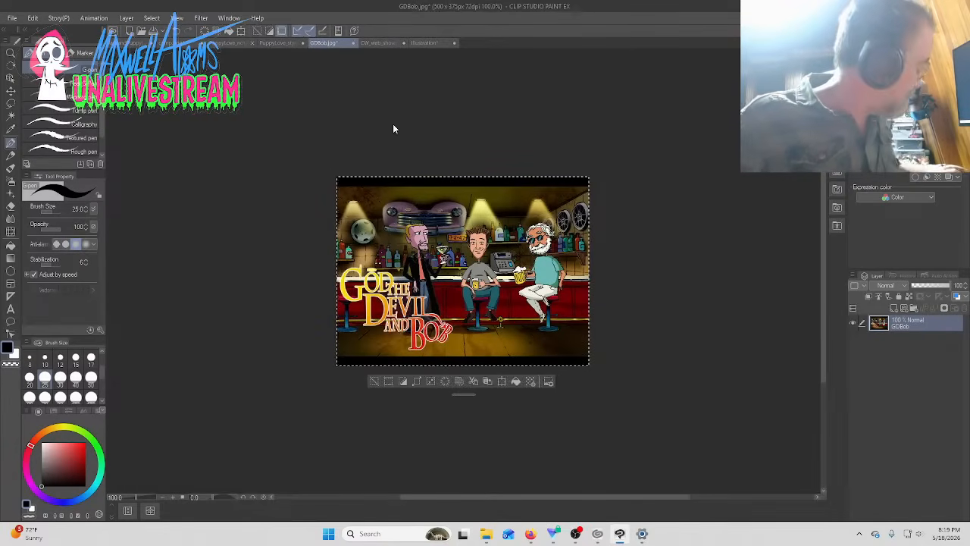
pyautogui.click(434, 46)
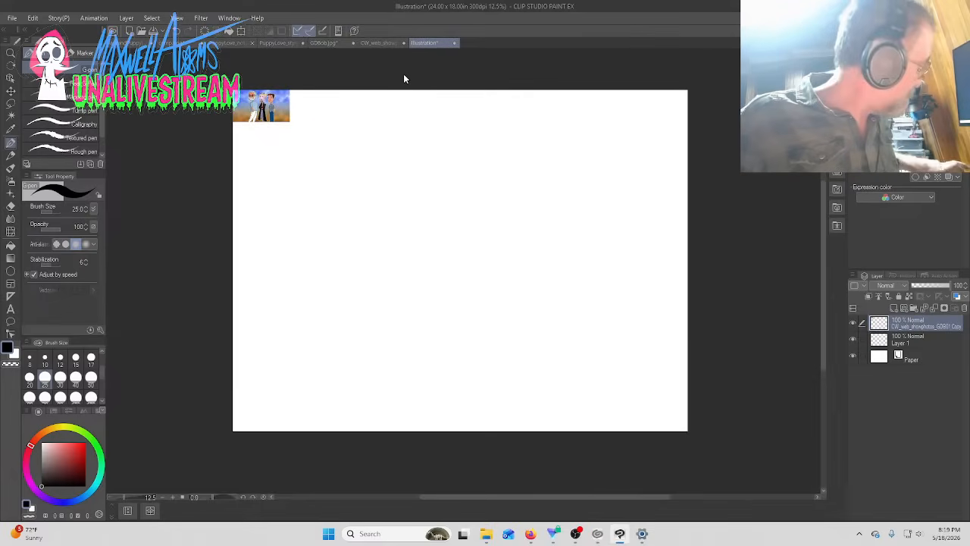
pyautogui.hotkey('ctrl', 'v')
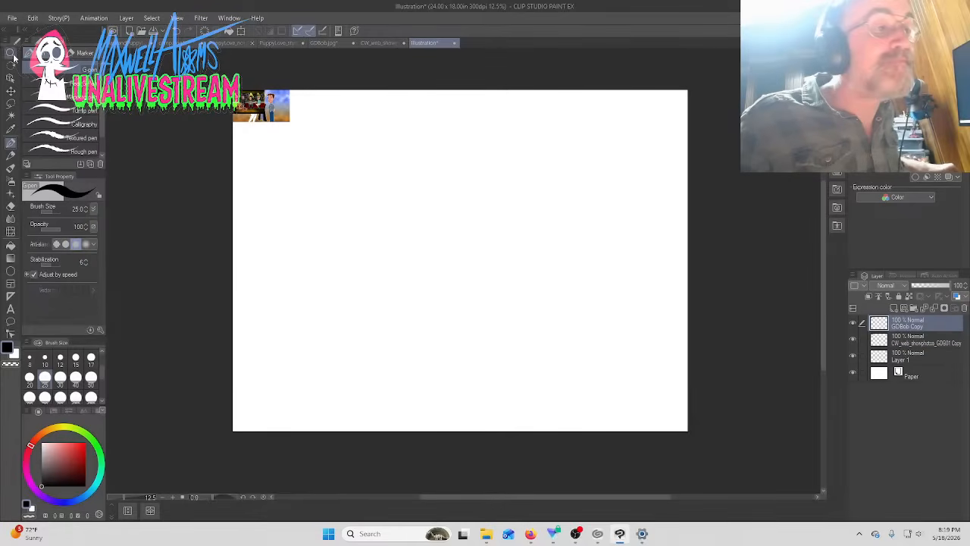
# Scale the GDBob Copy layer to 850 % and move it below the other reference, slightly past the canvas's left edge
pyautogui.click(50, 18)
pyautogui.moveTo(32, 17)
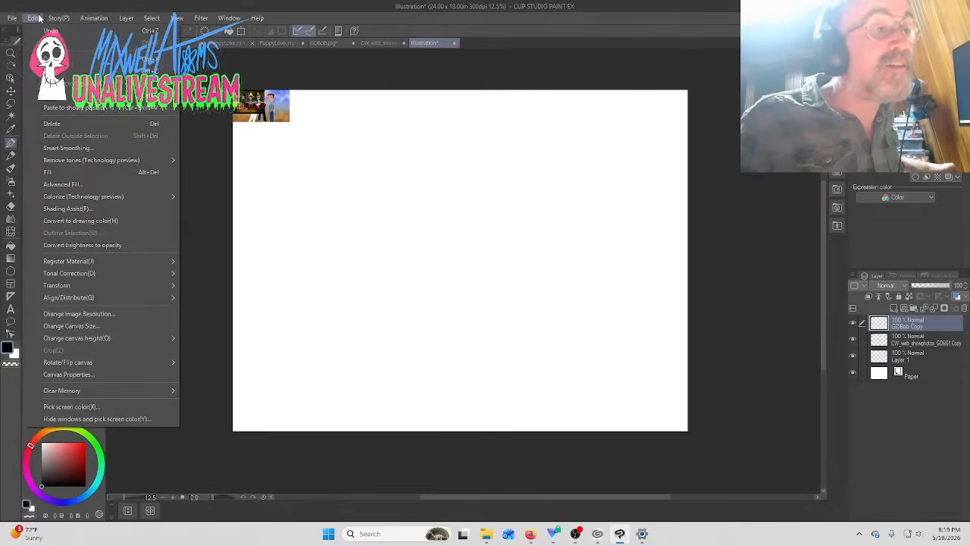
pyautogui.moveTo(98, 284)
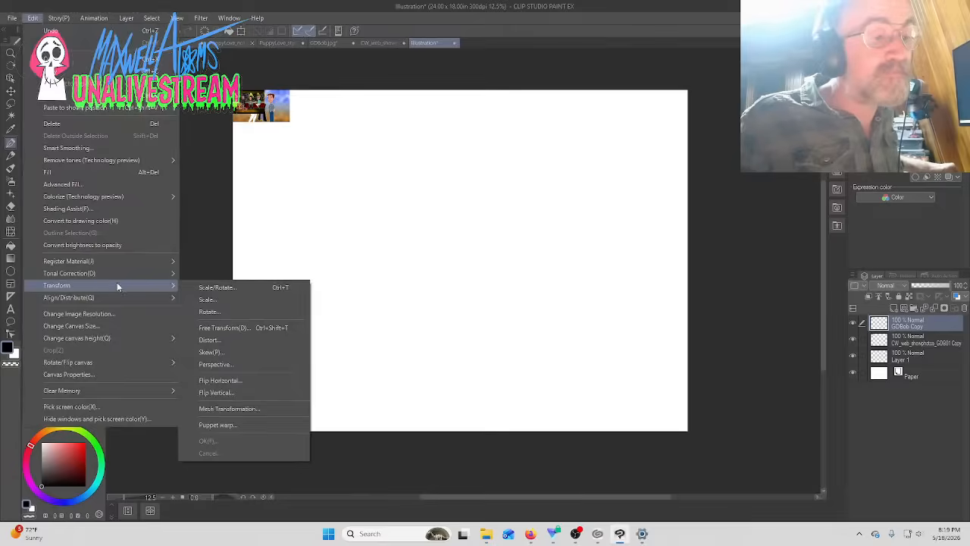
pyautogui.click(217, 299)
pyautogui.moveTo(251, 119); pyautogui.dragTo(407, 271)
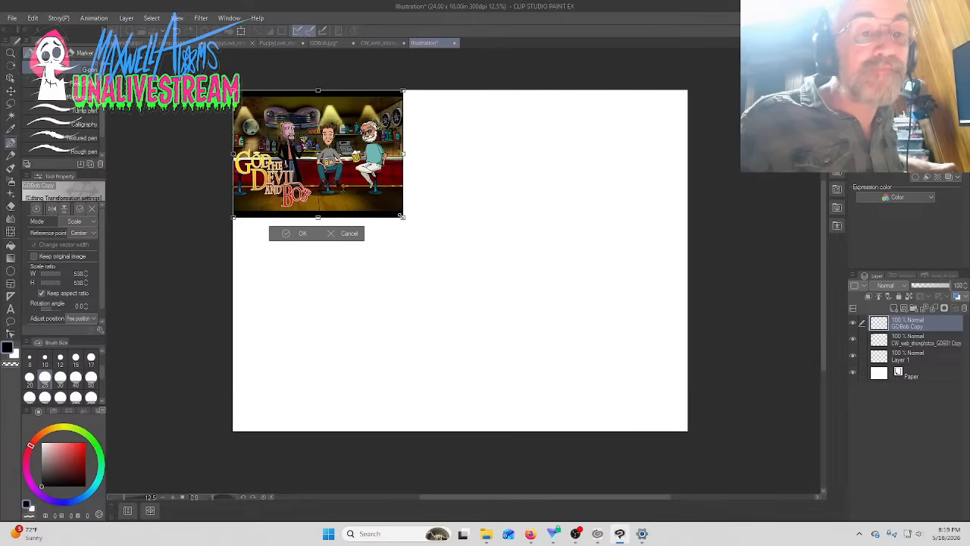
pyautogui.moveTo(403, 217); pyautogui.dragTo(502, 298)
pyautogui.moveTo(455, 239); pyautogui.dragTo(409, 311)
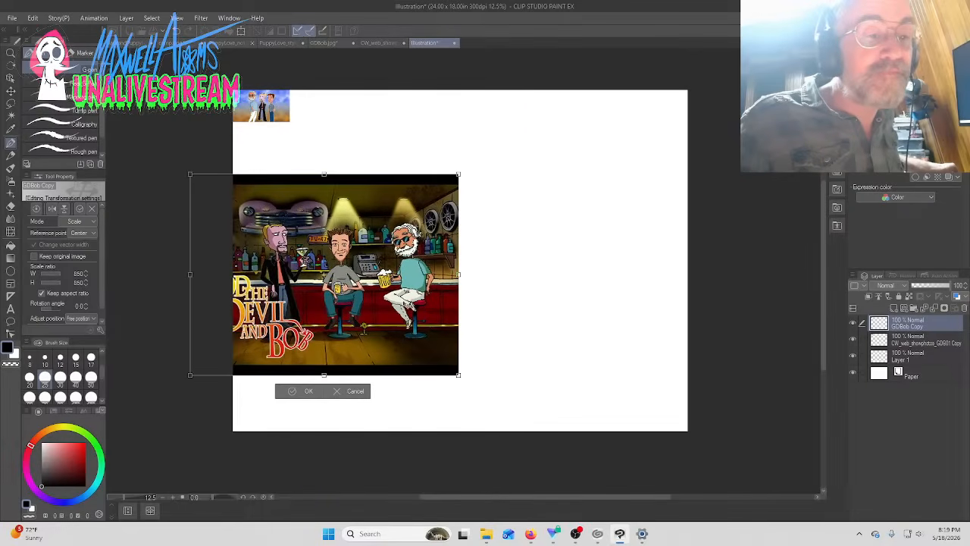
pyautogui.click(307, 392)
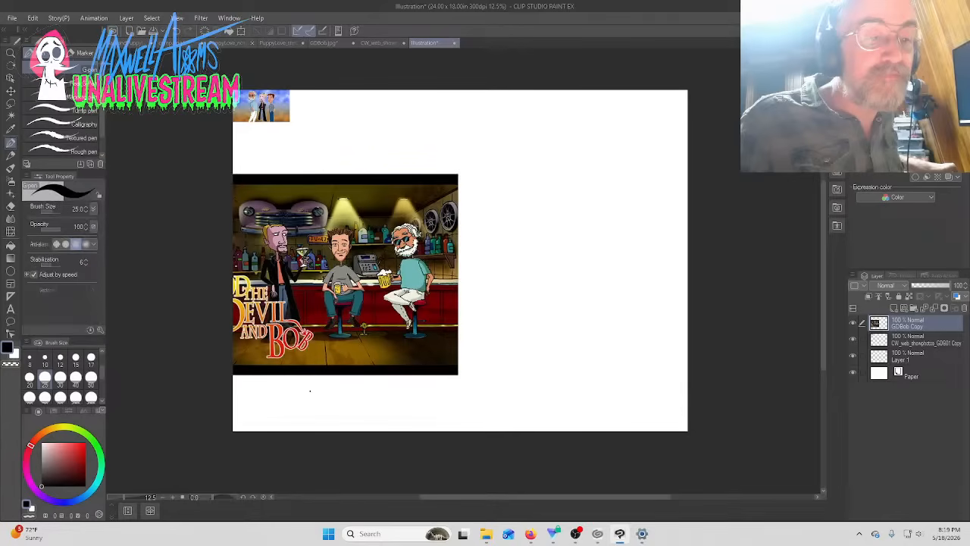
# Scale the CW_web_showphotos_GDB01 Copy layer to 475 % and position it in the upper-left corner of the canvas
pyautogui.click(899, 345)
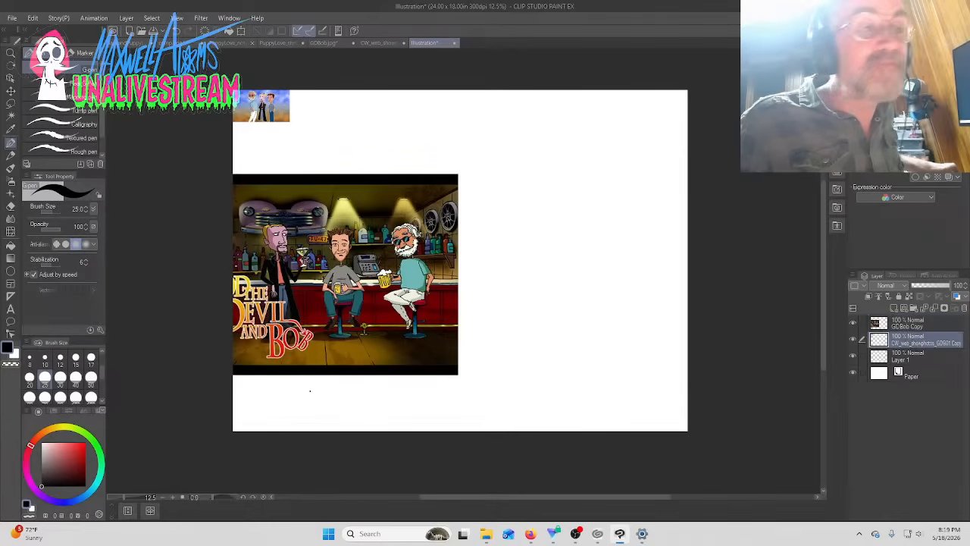
pyautogui.click(32, 18)
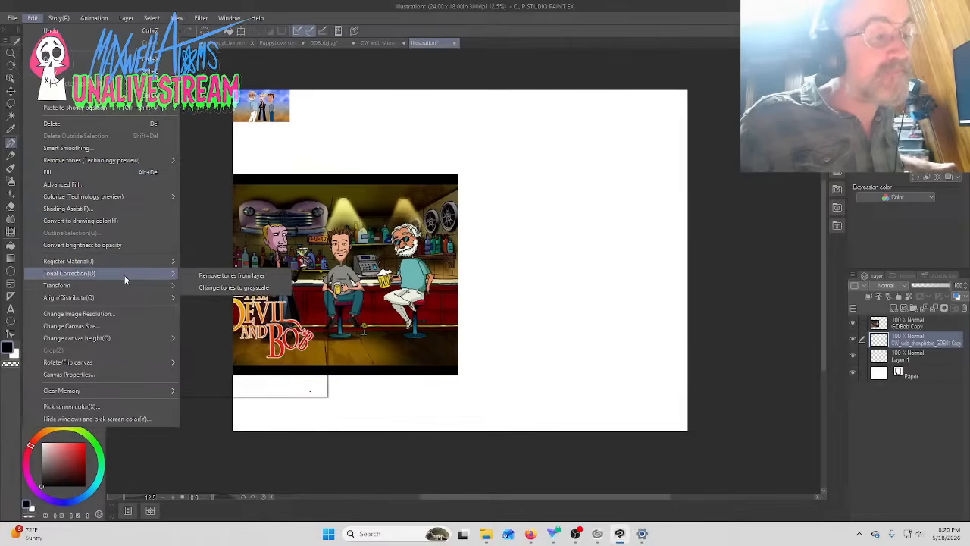
pyautogui.moveTo(124, 283)
pyautogui.click(223, 302)
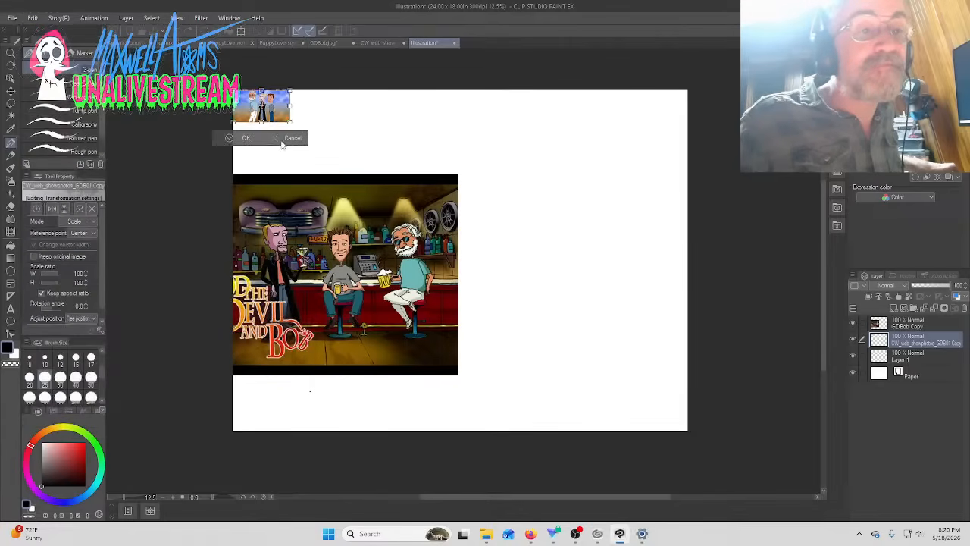
pyautogui.moveTo(294, 122); pyautogui.dragTo(508, 334)
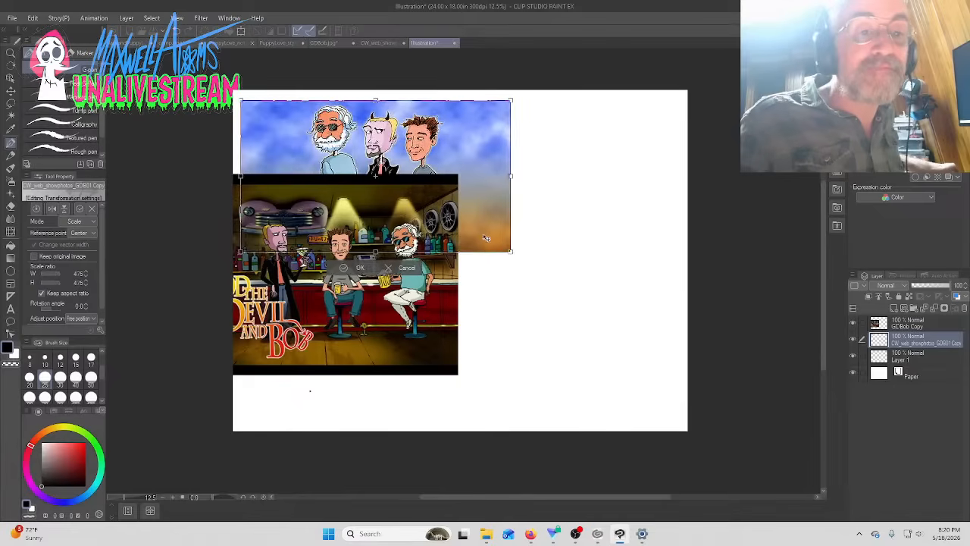
pyautogui.moveTo(486, 238); pyautogui.dragTo(476, 223)
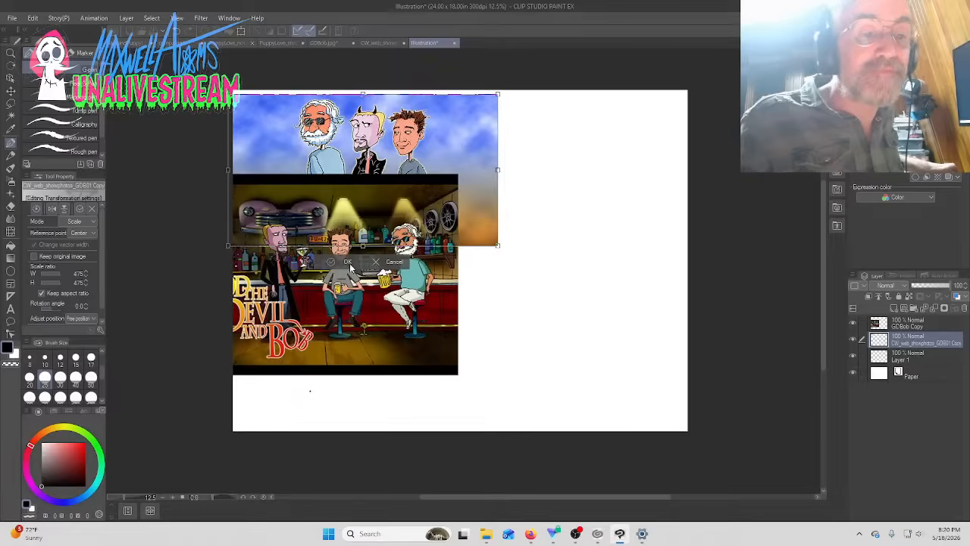
pyautogui.click(348, 262)
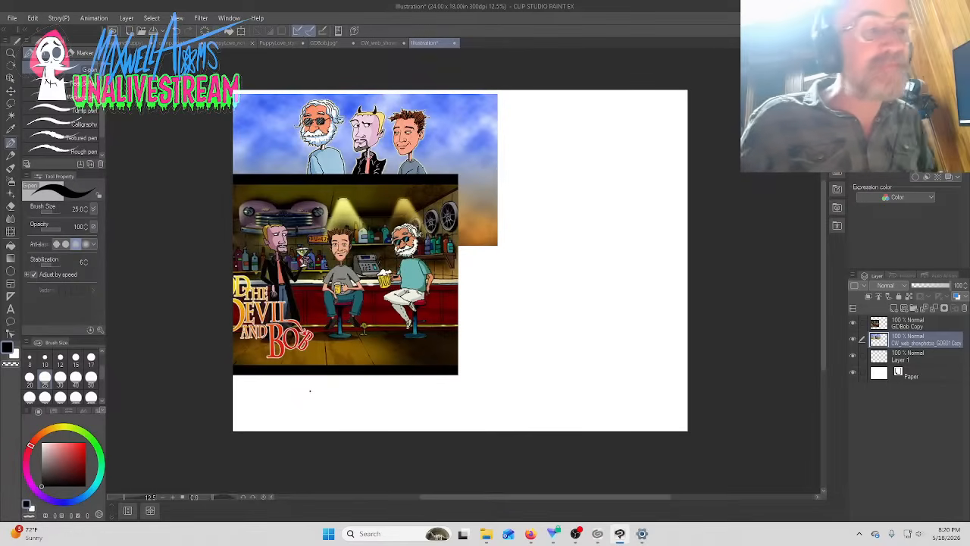
# Move the GDBob Copy layer into the canvas's lower-left corner, beneath the three standing characters, and merge it with the reference layer below
pyautogui.click(941, 325)
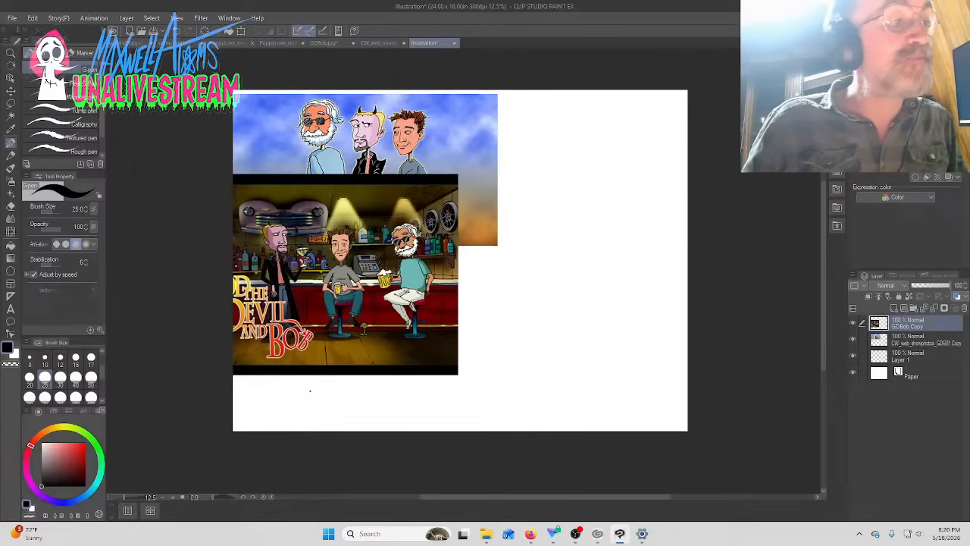
pyautogui.click(10, 89)
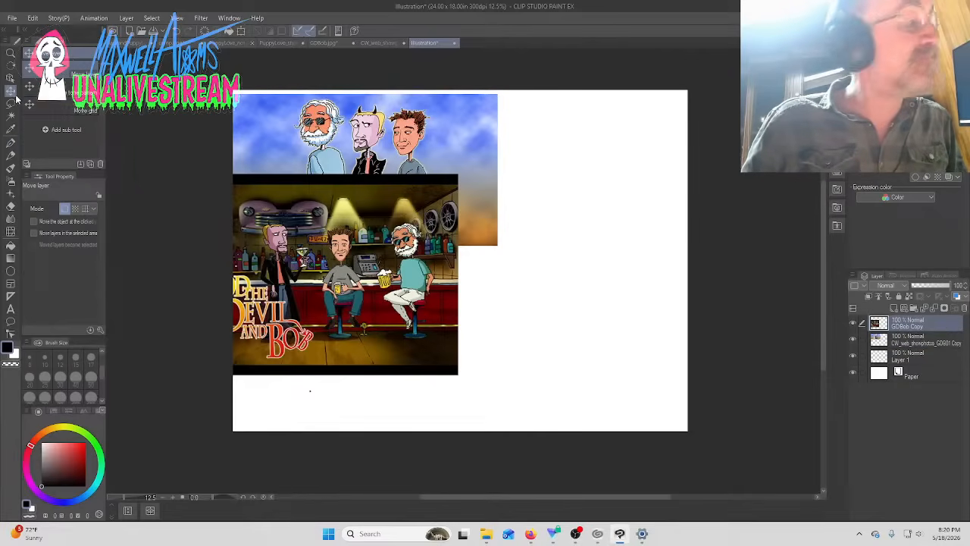
pyautogui.moveTo(337, 226); pyautogui.dragTo(376, 283)
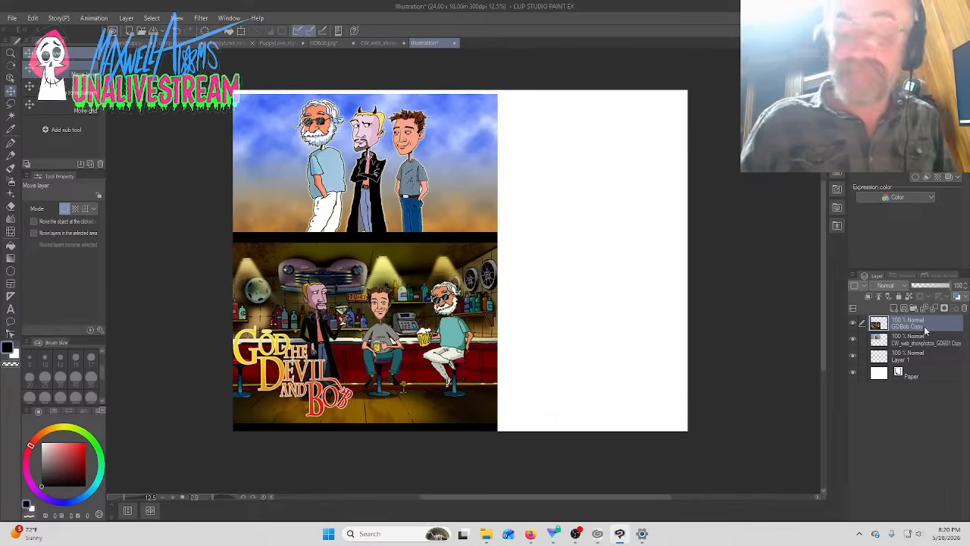
pyautogui.hotkey('ctrl', 'e')
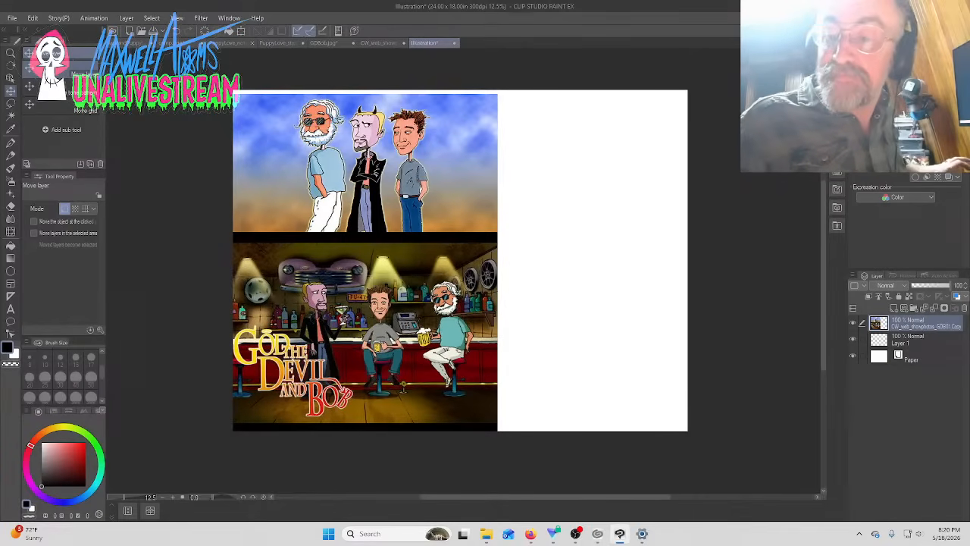
# Reduce the merged reference layer's opacity to 27 % and make Layer 1 the active layer
pyautogui.click(921, 285)
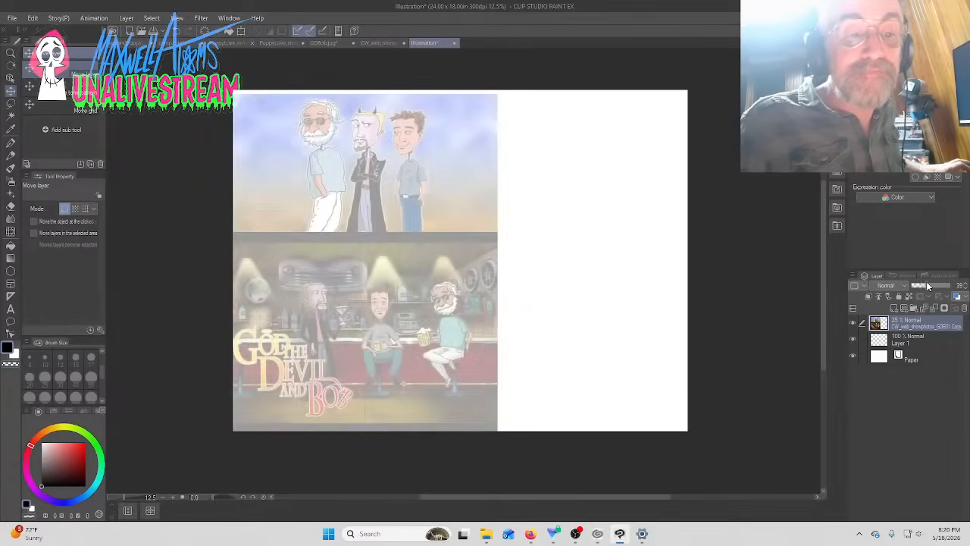
pyautogui.moveTo(928, 285); pyautogui.dragTo(923, 286)
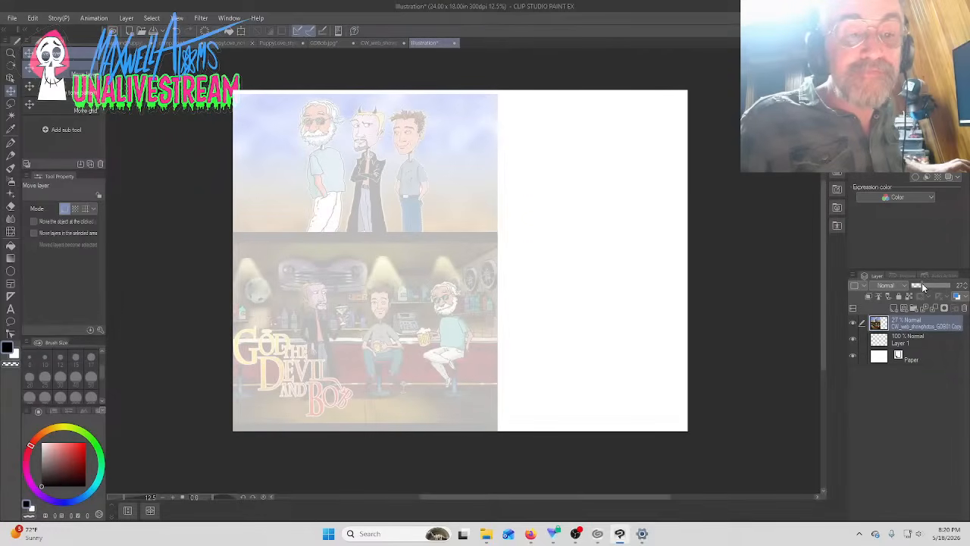
pyautogui.click(897, 345)
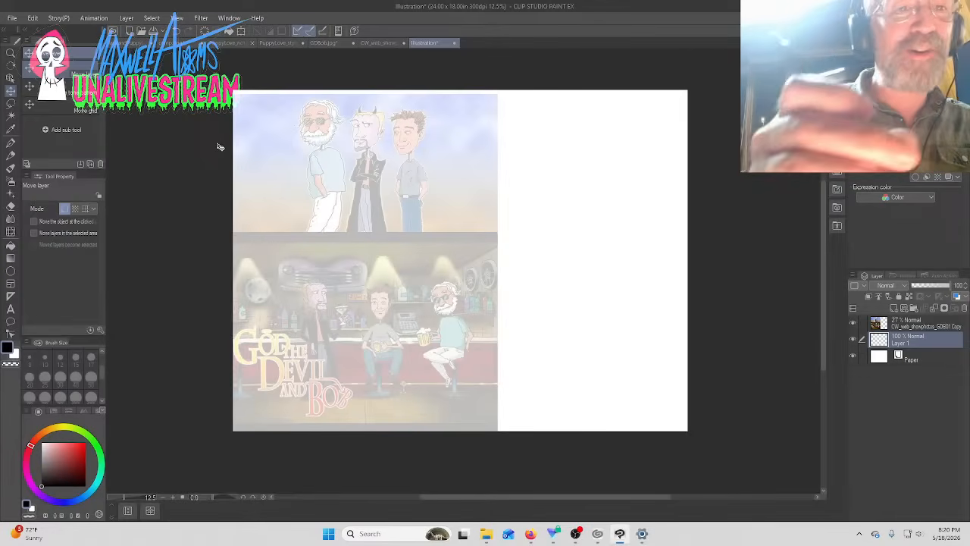
pyautogui.click(576, 532)
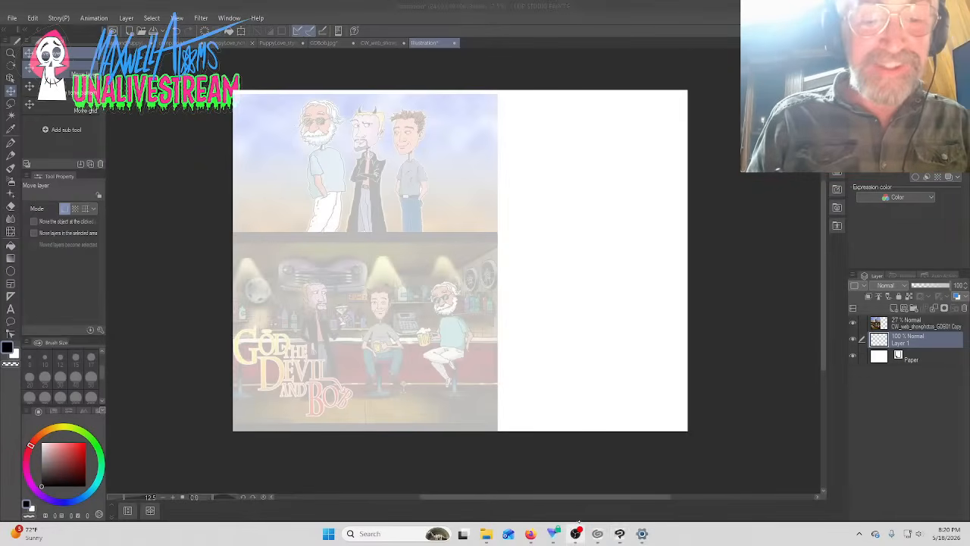
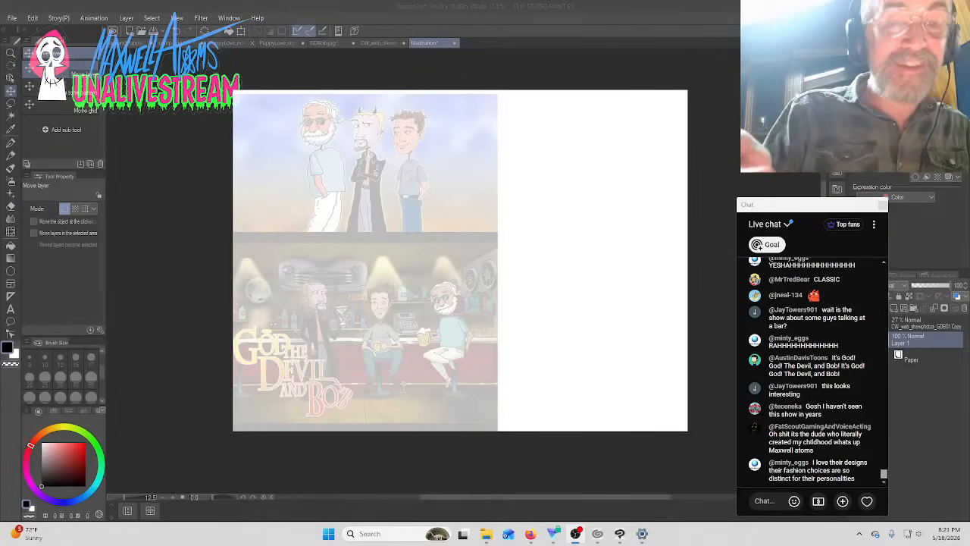
pyautogui.click(664, 23)
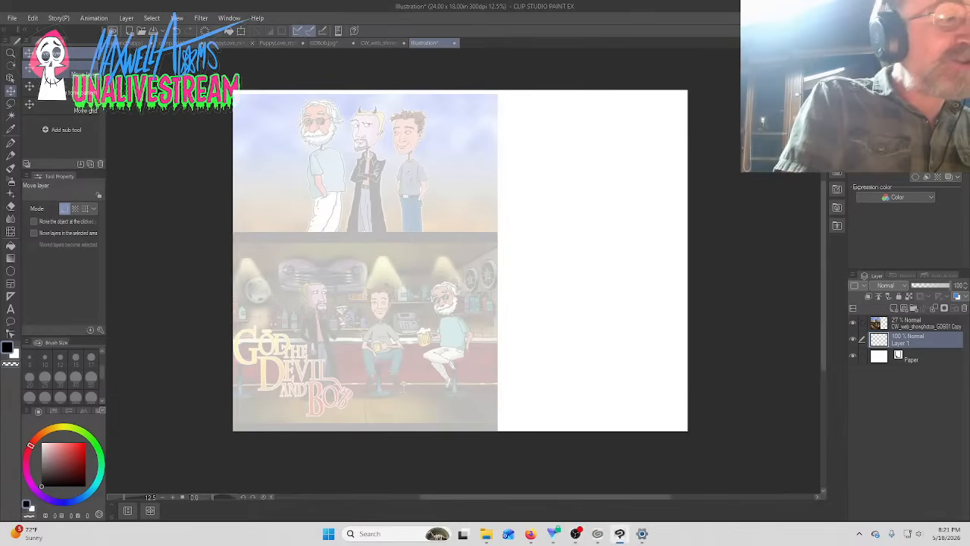
# Using the Pencil with a blue drawing color, sketch an oval head outline in the blank area beside the reference image on Layer 1
pyautogui.click(11, 155)
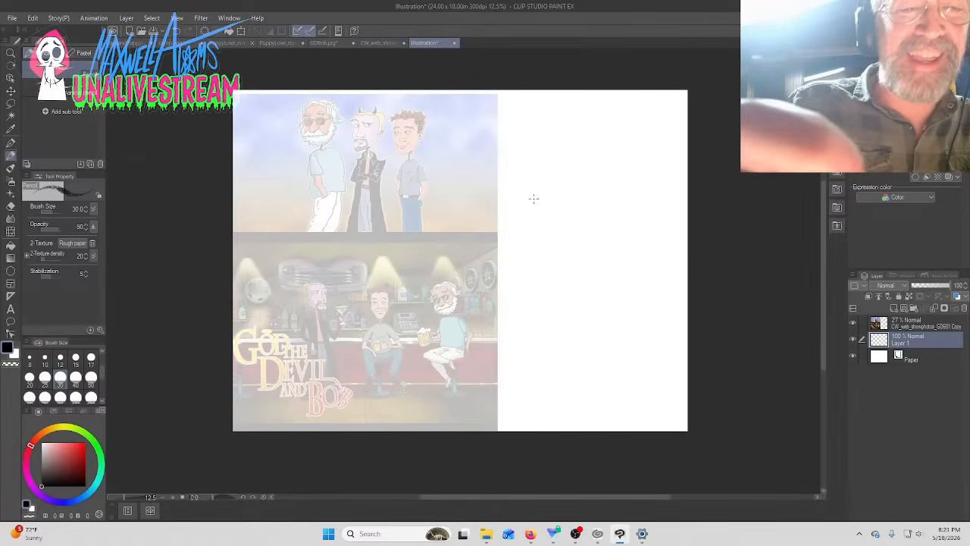
pyautogui.moveTo(534, 195); pyautogui.dragTo(531, 219)
pyautogui.moveTo(537, 173); pyautogui.dragTo(538, 228)
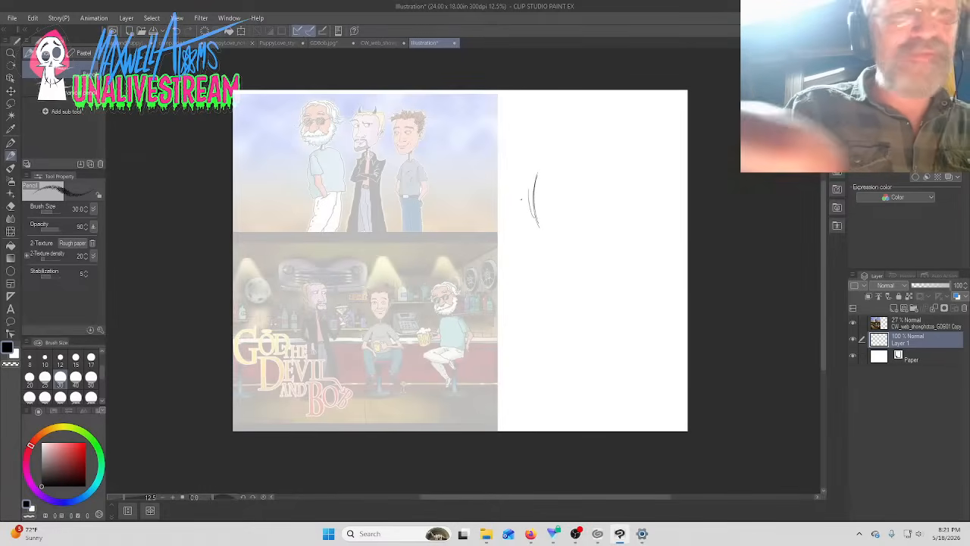
pyautogui.click(76, 498)
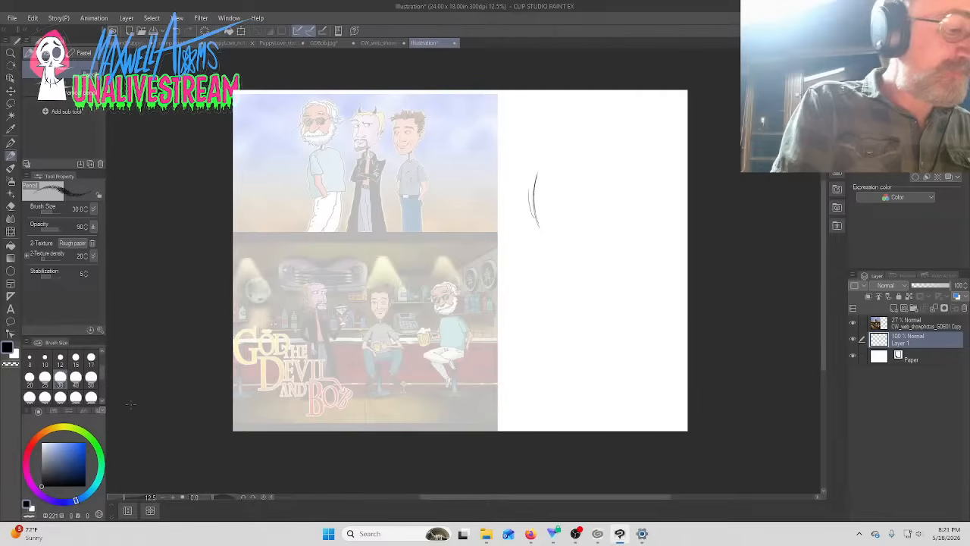
pyautogui.click(87, 451)
pyautogui.moveTo(537, 178)
pyautogui.mouseDown()
pyautogui.moveTo(585, 163)
pyautogui.moveTo(612, 198)
pyautogui.moveTo(610, 227)
pyautogui.moveTo(582, 256)
pyautogui.mouseUp()
pyautogui.moveTo(611, 200); pyautogui.dragTo(566, 257)
pyautogui.moveTo(606, 224)
pyautogui.mouseDown()
pyautogui.moveTo(551, 251)
pyautogui.moveTo(540, 156)
pyautogui.moveTo(603, 163)
pyautogui.moveTo(612, 226)
pyautogui.moveTo(581, 254)
pyautogui.mouseUp()
pyautogui.moveTo(611, 171)
pyautogui.mouseDown()
pyautogui.moveTo(565, 256)
pyautogui.moveTo(545, 245)
pyautogui.mouseUp()
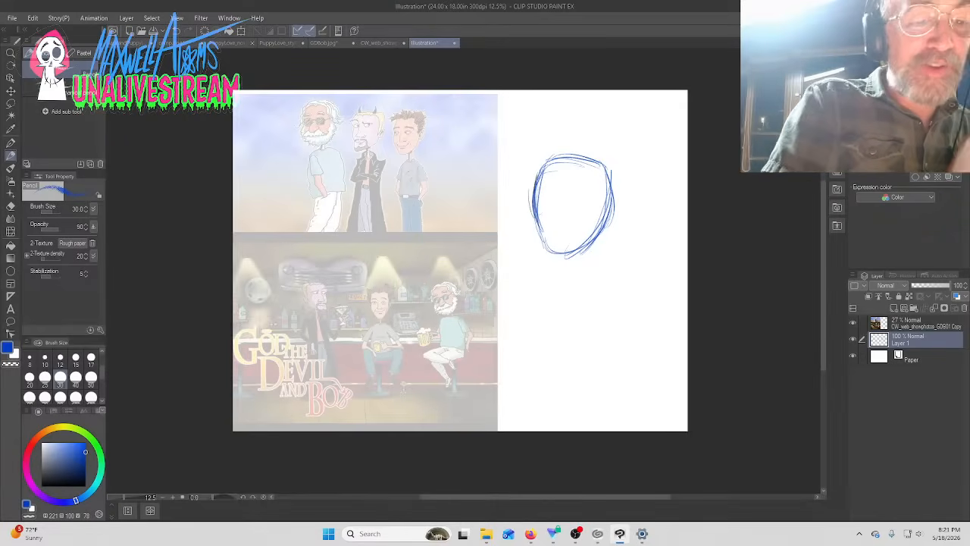
# Move the head outline up near the canvas's upper edge and sketch a thin neck and narrow torso below it
pyautogui.press('k')
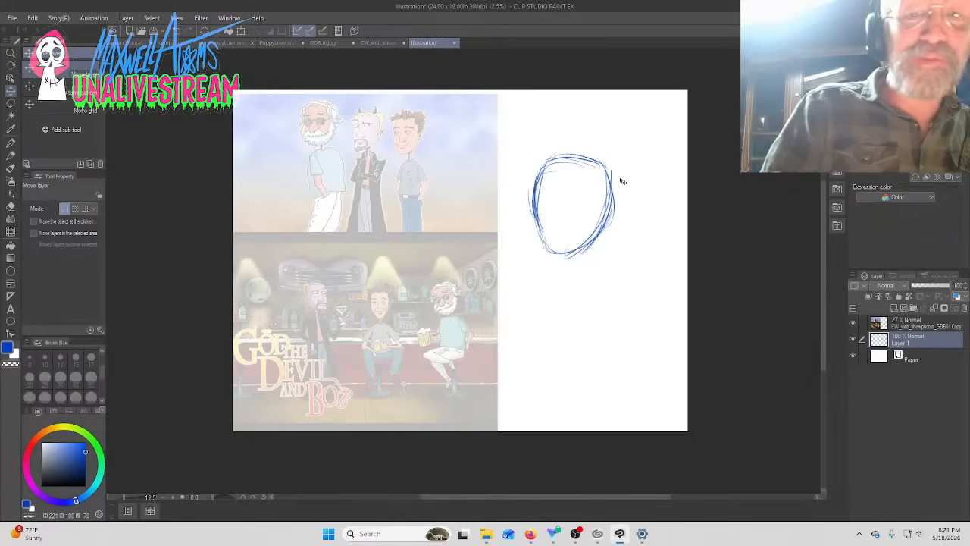
pyautogui.moveTo(615, 196); pyautogui.dragTo(603, 148)
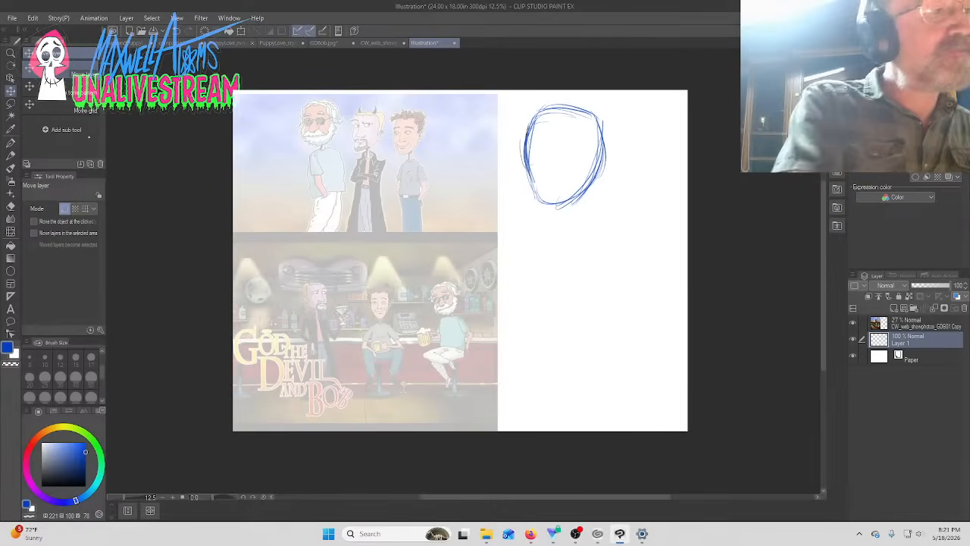
pyautogui.press('p')
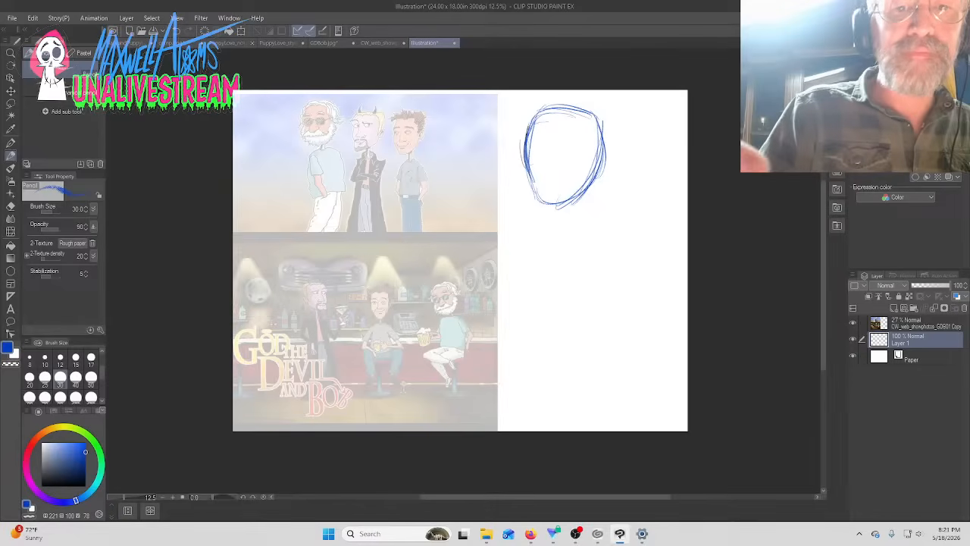
pyautogui.moveTo(588, 188)
pyautogui.mouseDown()
pyautogui.moveTo(569, 219)
pyautogui.moveTo(582, 217)
pyautogui.moveTo(559, 231)
pyautogui.moveTo(553, 291)
pyautogui.mouseUp()
pyautogui.moveTo(578, 221)
pyautogui.mouseDown()
pyautogui.moveTo(581, 288)
pyautogui.moveTo(587, 282)
pyautogui.mouseUp()
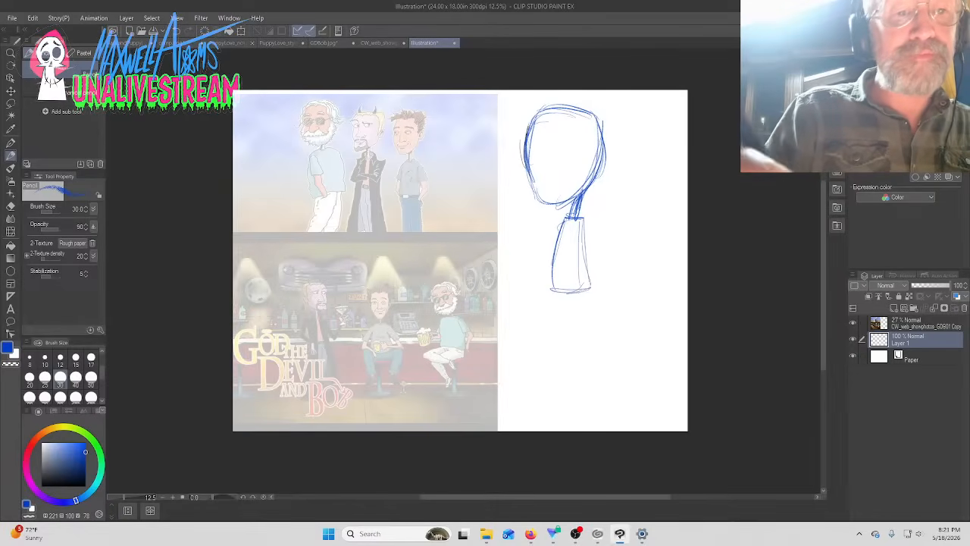
pyautogui.moveTo(558, 235); pyautogui.dragTo(552, 288)
pyautogui.moveTo(560, 217)
pyautogui.mouseDown()
pyautogui.moveTo(552, 288)
pyautogui.moveTo(599, 277)
pyautogui.mouseUp()
pyautogui.moveTo(588, 221); pyautogui.dragTo(594, 328)
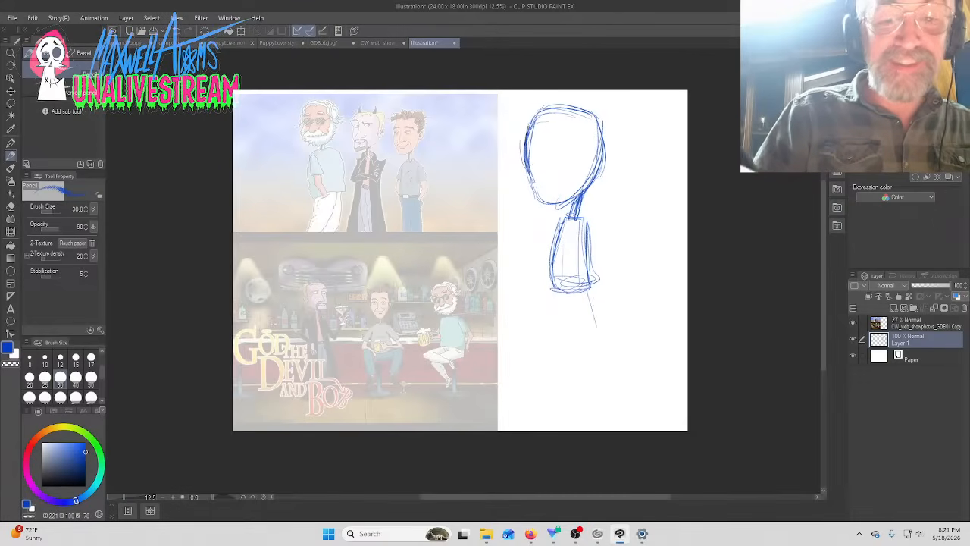
# Sketch two long, straight legs with flat feet under the torso
pyautogui.moveTo(589, 281); pyautogui.dragTo(599, 378)
pyautogui.moveTo(570, 280); pyautogui.dragTo(568, 353)
pyautogui.moveTo(563, 281)
pyautogui.mouseDown()
pyautogui.moveTo(551, 388)
pyautogui.moveTo(594, 395)
pyautogui.mouseUp()
pyautogui.moveTo(594, 313)
pyautogui.mouseDown()
pyautogui.moveTo(599, 363)
pyautogui.moveTo(537, 396)
pyautogui.moveTo(514, 395)
pyautogui.moveTo(605, 401)
pyautogui.mouseUp()
pyautogui.moveTo(546, 397)
pyautogui.mouseDown()
pyautogui.moveTo(598, 399)
pyautogui.moveTo(573, 398)
pyautogui.mouseUp()
pyautogui.moveTo(594, 385); pyautogui.dragTo(604, 395)
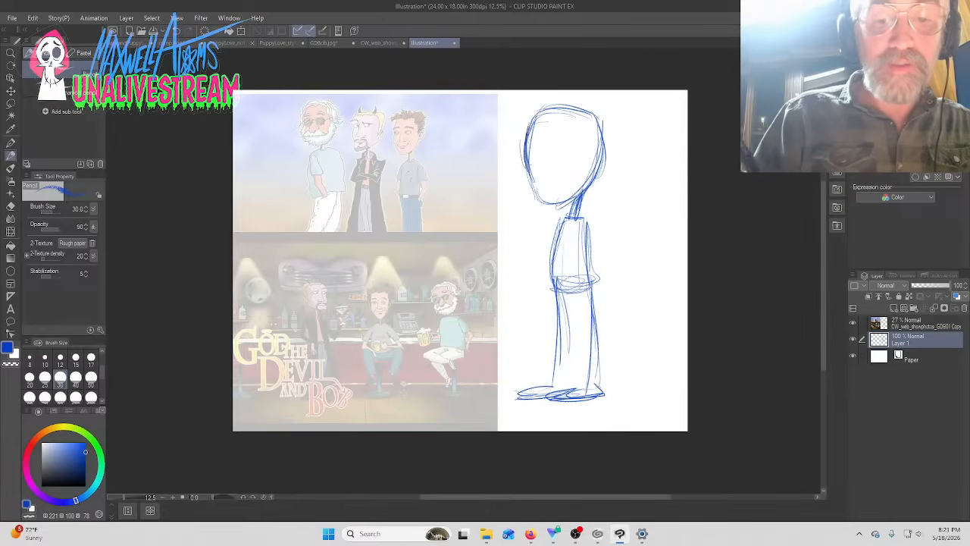
pyautogui.moveTo(594, 336); pyautogui.dragTo(599, 387)
pyautogui.moveTo(588, 279); pyautogui.dragTo(588, 322)
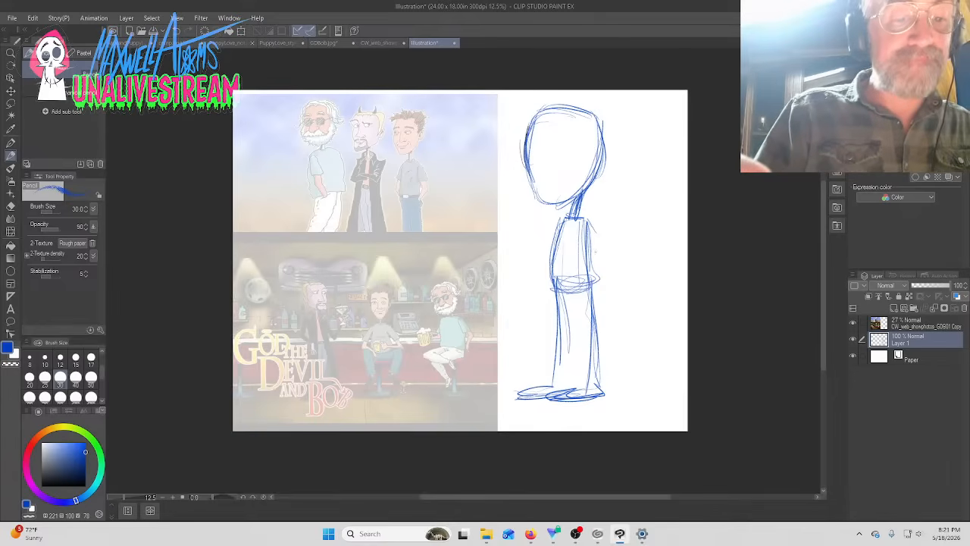
# Sketch the figure's bent arm with the hand at the hip, and add a loose line reaching out from the opposite shoulder
pyautogui.moveTo(588, 221); pyautogui.dragTo(607, 250)
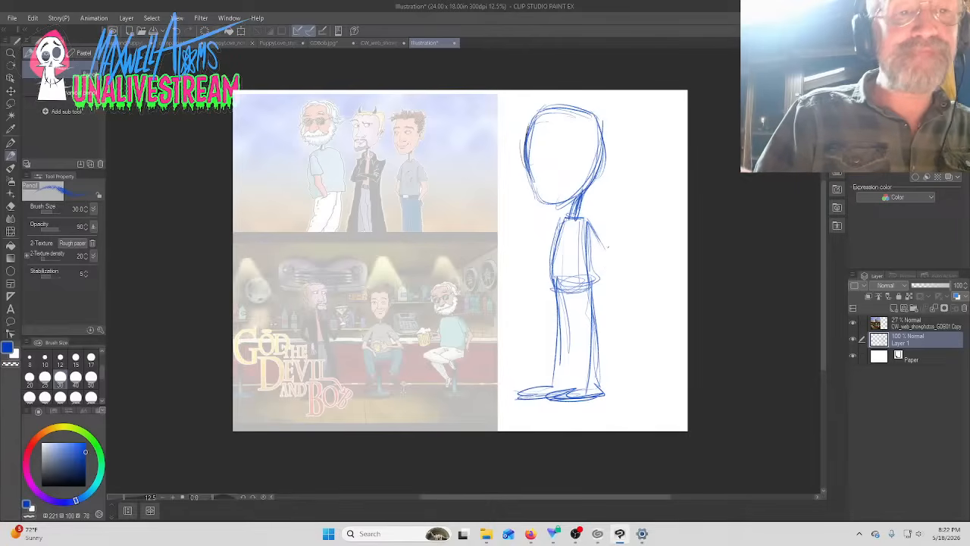
pyautogui.moveTo(596, 233); pyautogui.dragTo(611, 260)
pyautogui.moveTo(594, 237)
pyautogui.mouseDown()
pyautogui.moveTo(613, 266)
pyautogui.moveTo(595, 296)
pyautogui.mouseUp()
pyautogui.moveTo(613, 265); pyautogui.dragTo(595, 289)
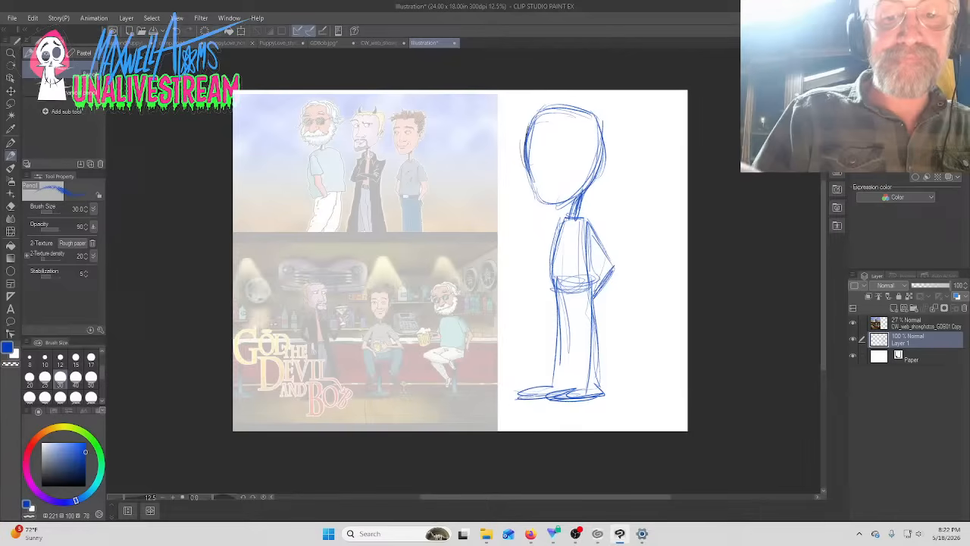
pyautogui.moveTo(590, 231); pyautogui.dragTo(599, 261)
pyautogui.moveTo(602, 262); pyautogui.dragTo(586, 299)
pyautogui.moveTo(586, 296)
pyautogui.mouseDown()
pyautogui.moveTo(598, 307)
pyautogui.moveTo(603, 297)
pyautogui.mouseUp()
pyautogui.moveTo(587, 293)
pyautogui.mouseDown()
pyautogui.moveTo(606, 296)
pyautogui.moveTo(589, 303)
pyautogui.mouseUp()
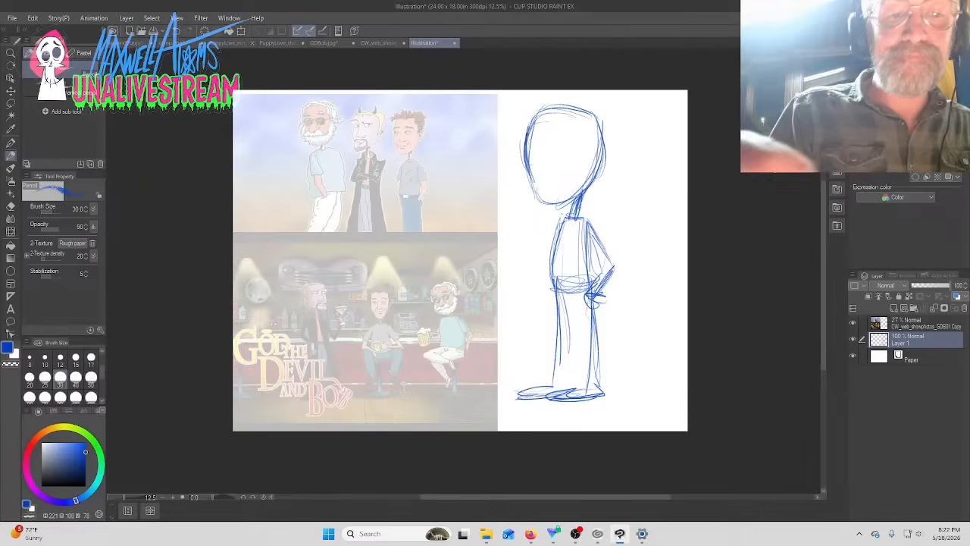
pyautogui.moveTo(558, 225); pyautogui.dragTo(524, 234)
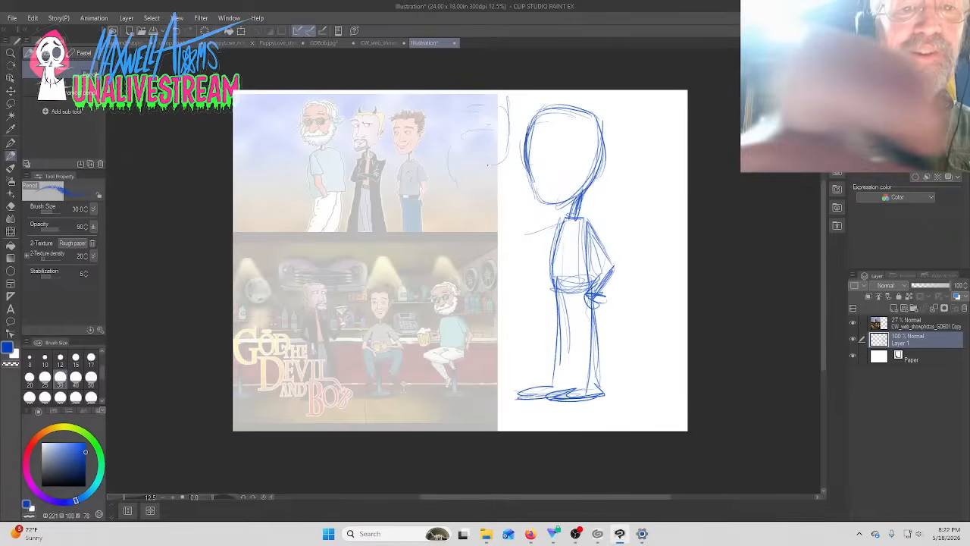
# Scale the sketch on Layer 1 down slightly and shift it away from the reference image to make room beside the figure
pyautogui.click(33, 18)
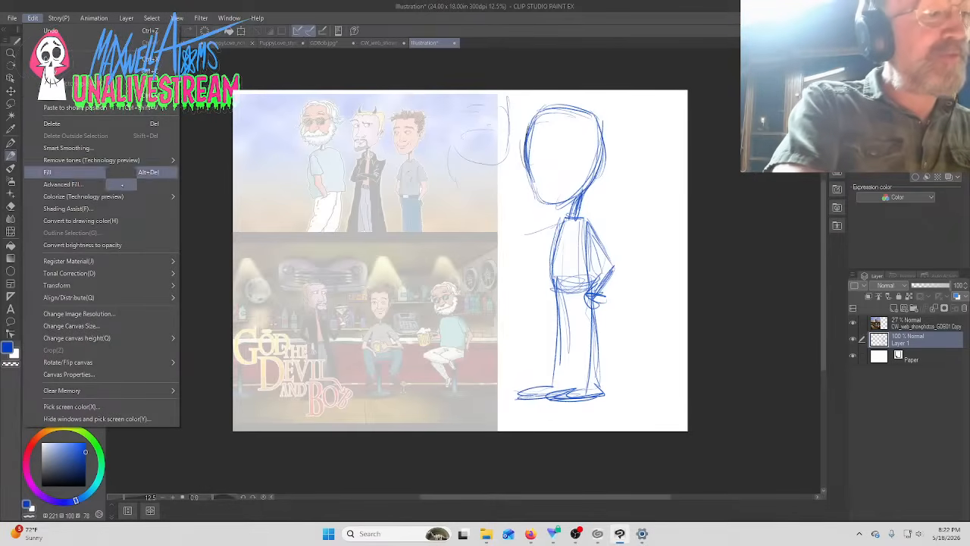
pyautogui.moveTo(138, 284)
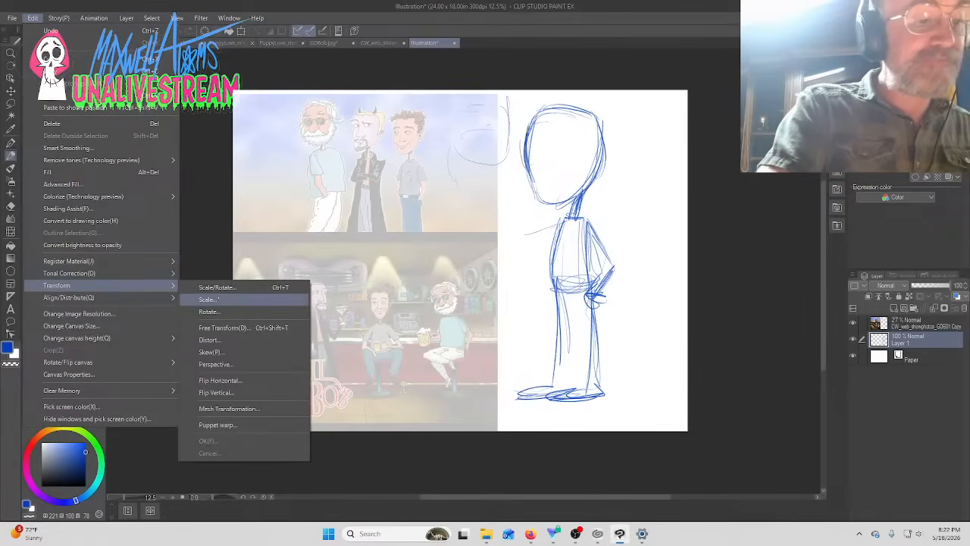
pyautogui.click(212, 300)
pyautogui.moveTo(614, 96); pyautogui.dragTo(601, 123)
pyautogui.click(508, 418)
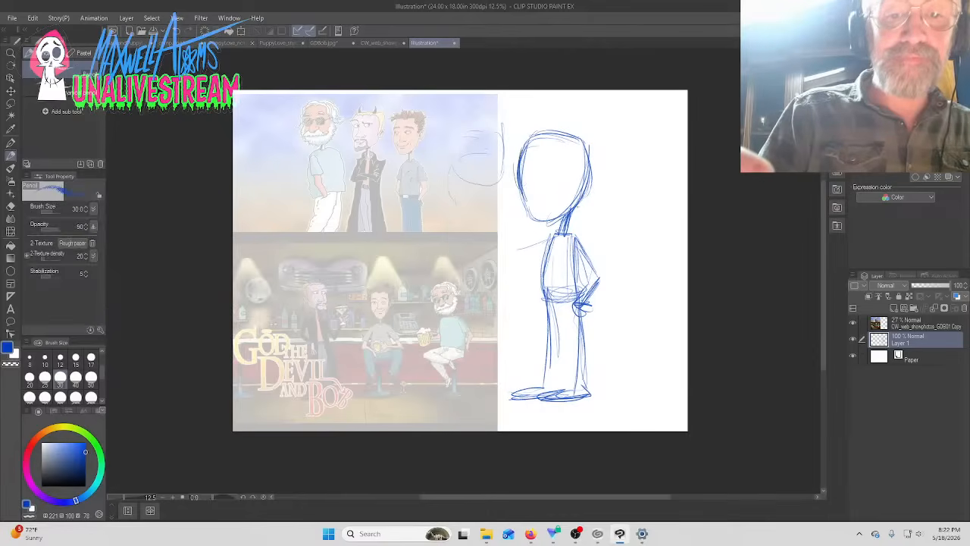
pyautogui.click(12, 92)
pyautogui.moveTo(581, 200); pyautogui.dragTo(604, 204)
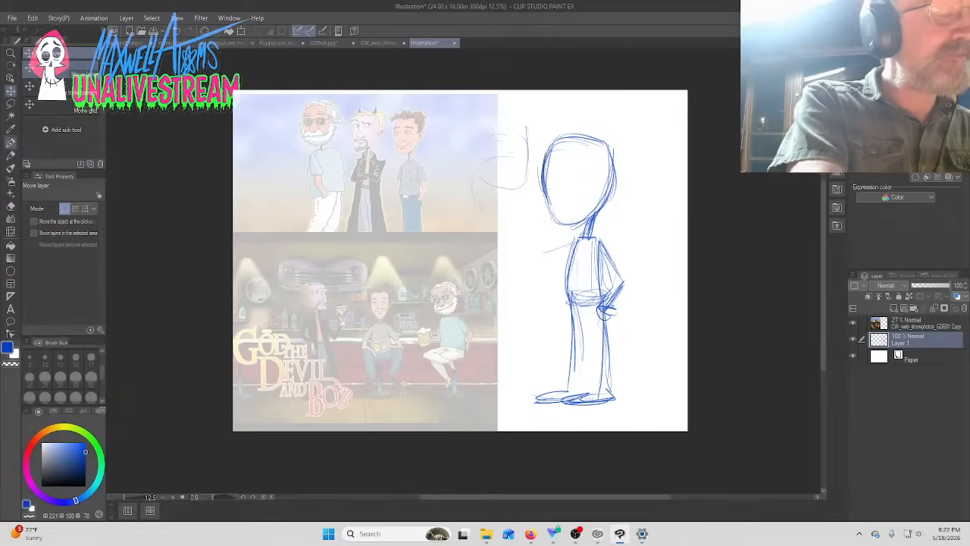
# Pencil a second head outline beside the first one, overlapping the edge of the reference image
pyautogui.click(11, 142)
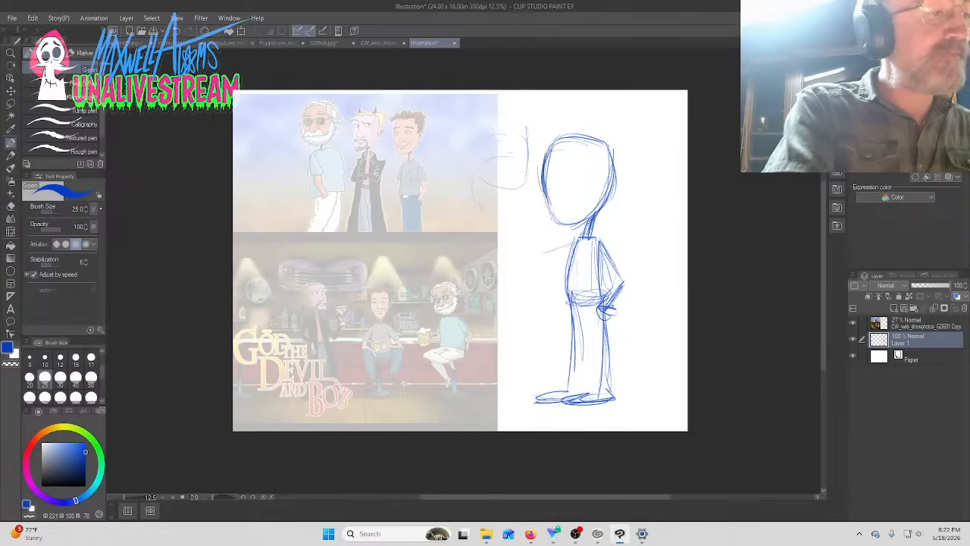
pyautogui.press('p')
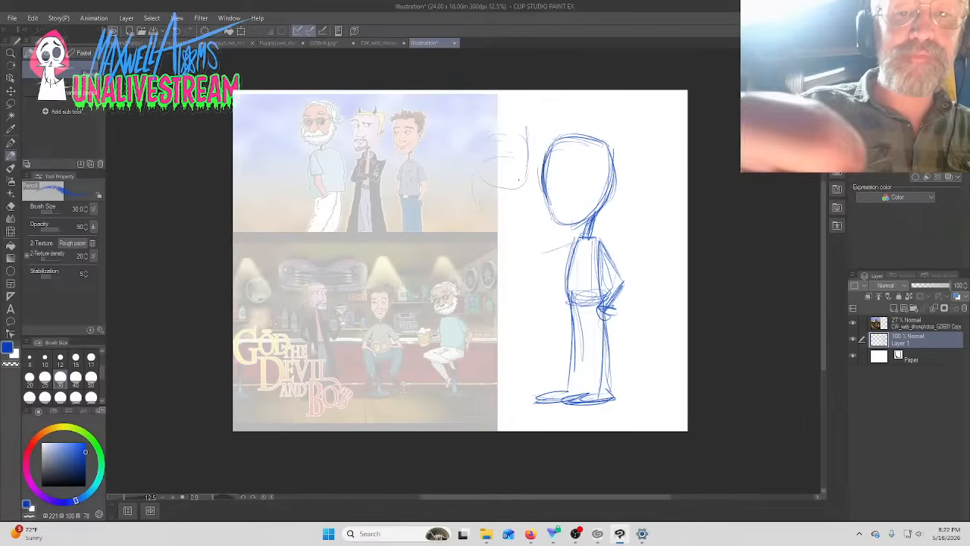
pyautogui.moveTo(518, 180)
pyautogui.mouseDown()
pyautogui.moveTo(492, 203)
pyautogui.moveTo(471, 201)
pyautogui.moveTo(453, 161)
pyautogui.moveTo(463, 129)
pyautogui.moveTo(485, 116)
pyautogui.moveTo(524, 121)
pyautogui.mouseUp()
pyautogui.moveTo(523, 123); pyautogui.dragTo(517, 188)
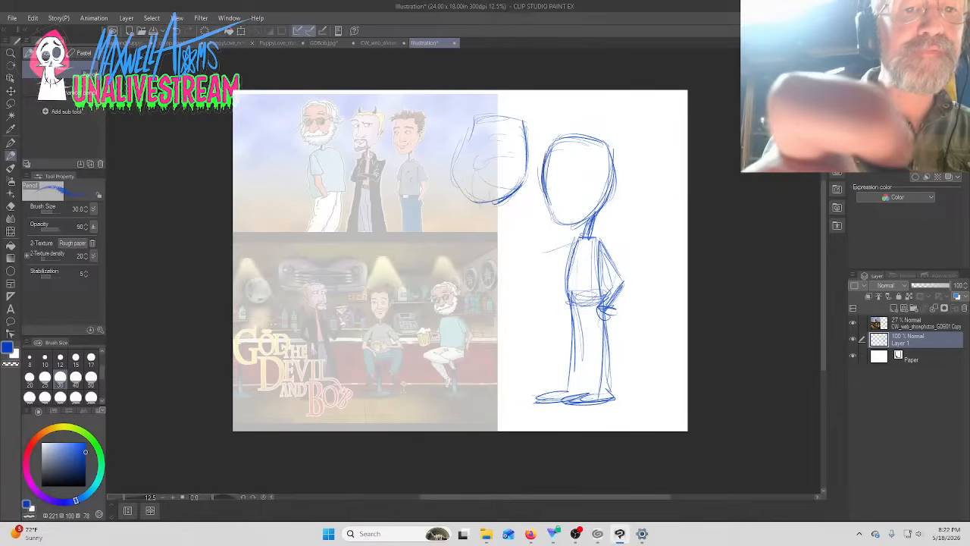
# Draw the second head's big round nose, mustache, beard, eyes and long swept-back hair
pyautogui.moveTo(473, 157)
pyautogui.mouseDown()
pyautogui.moveTo(481, 172)
pyautogui.moveTo(494, 170)
pyautogui.moveTo(478, 175)
pyautogui.moveTo(493, 168)
pyautogui.moveTo(480, 148)
pyautogui.moveTo(514, 179)
pyautogui.moveTo(445, 183)
pyautogui.moveTo(498, 185)
pyautogui.mouseUp()
pyautogui.moveTo(455, 182); pyautogui.dragTo(495, 184)
pyautogui.moveTo(467, 184)
pyautogui.mouseDown()
pyautogui.moveTo(510, 183)
pyautogui.moveTo(489, 186)
pyautogui.moveTo(479, 204)
pyautogui.moveTo(503, 203)
pyautogui.moveTo(527, 160)
pyautogui.mouseUp()
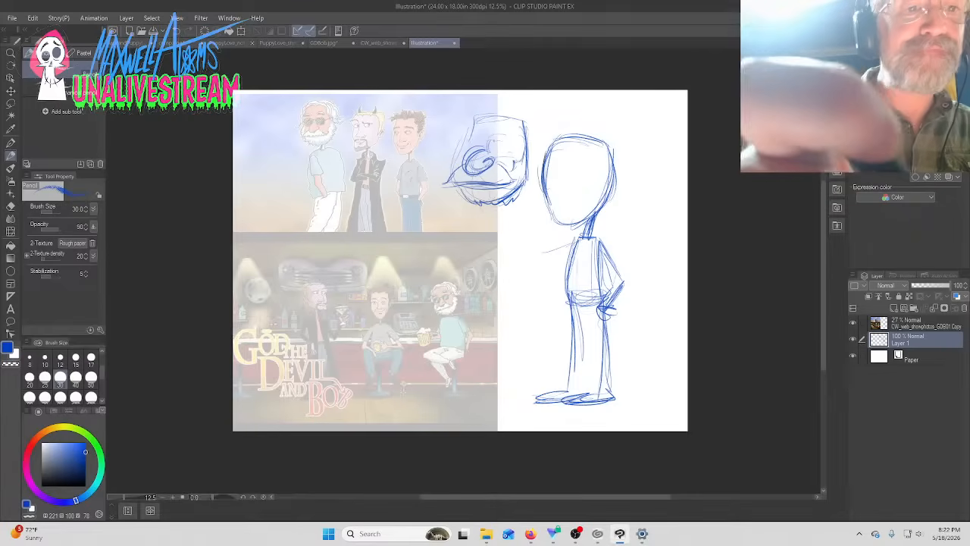
pyautogui.moveTo(497, 136)
pyautogui.mouseDown()
pyautogui.moveTo(513, 150)
pyautogui.moveTo(490, 155)
pyautogui.moveTo(511, 138)
pyautogui.moveTo(492, 137)
pyautogui.moveTo(463, 152)
pyautogui.moveTo(464, 137)
pyautogui.moveTo(462, 153)
pyautogui.moveTo(510, 128)
pyautogui.moveTo(471, 127)
pyautogui.moveTo(504, 115)
pyautogui.moveTo(508, 103)
pyautogui.moveTo(522, 106)
pyautogui.mouseUp()
pyautogui.moveTo(492, 113)
pyautogui.mouseDown()
pyautogui.moveTo(529, 104)
pyautogui.moveTo(542, 175)
pyautogui.mouseUp()
pyautogui.moveTo(550, 129)
pyautogui.mouseDown()
pyautogui.moveTo(542, 163)
pyautogui.moveTo(545, 138)
pyautogui.mouseUp()
pyautogui.moveTo(526, 108)
pyautogui.mouseDown()
pyautogui.moveTo(539, 115)
pyautogui.moveTo(473, 107)
pyautogui.moveTo(449, 156)
pyautogui.mouseUp()
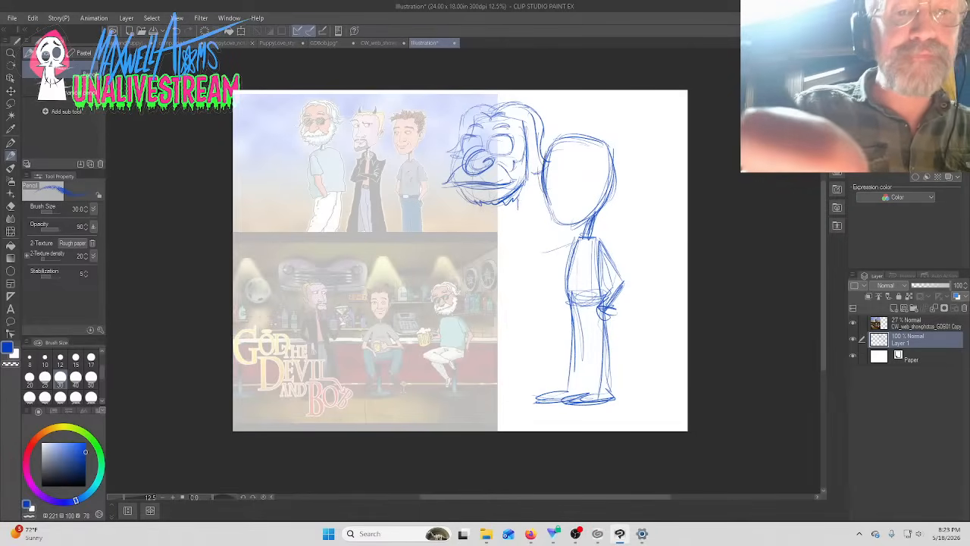
# Sketch the bearded figure's torso and an arm stretched around the other figure's shoulders
pyautogui.moveTo(517, 198)
pyautogui.mouseDown()
pyautogui.moveTo(518, 210)
pyautogui.moveTo(551, 226)
pyautogui.moveTo(502, 214)
pyautogui.moveTo(483, 230)
pyautogui.moveTo(508, 208)
pyautogui.moveTo(578, 235)
pyautogui.moveTo(540, 232)
pyautogui.moveTo(544, 271)
pyautogui.mouseUp()
pyautogui.moveTo(538, 220); pyautogui.dragTo(539, 279)
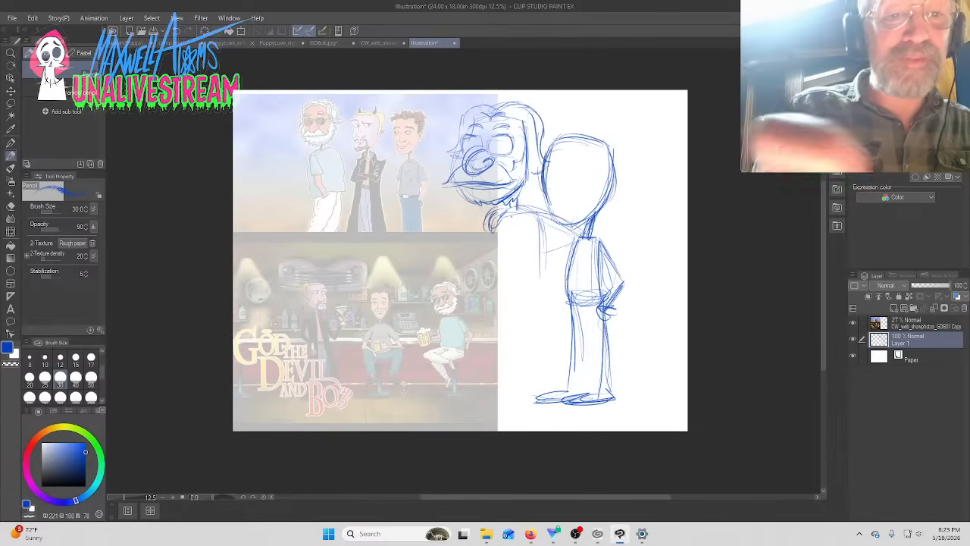
pyautogui.moveTo(496, 227)
pyautogui.mouseDown()
pyautogui.moveTo(494, 279)
pyautogui.moveTo(541, 279)
pyautogui.mouseUp()
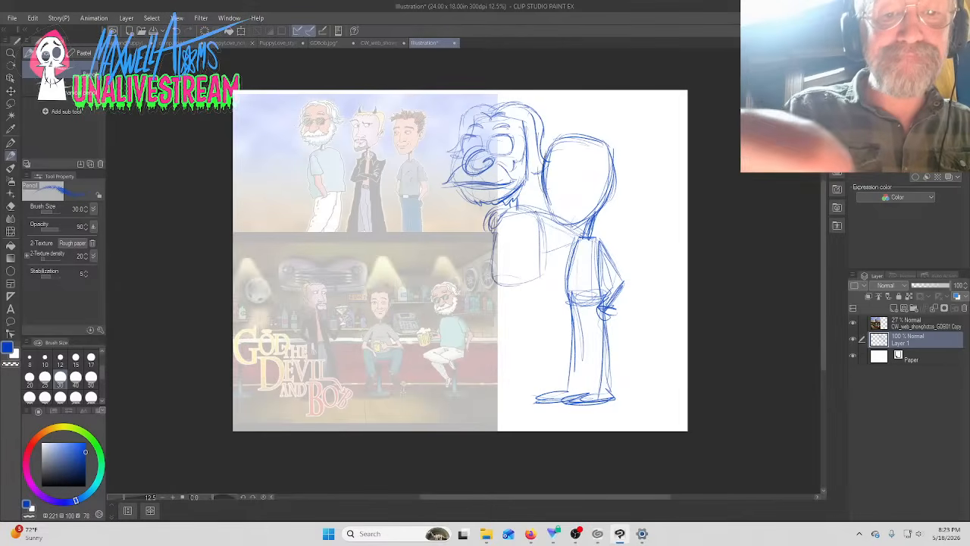
pyautogui.moveTo(523, 209)
pyautogui.mouseDown()
pyautogui.moveTo(601, 229)
pyautogui.moveTo(607, 244)
pyautogui.mouseUp()
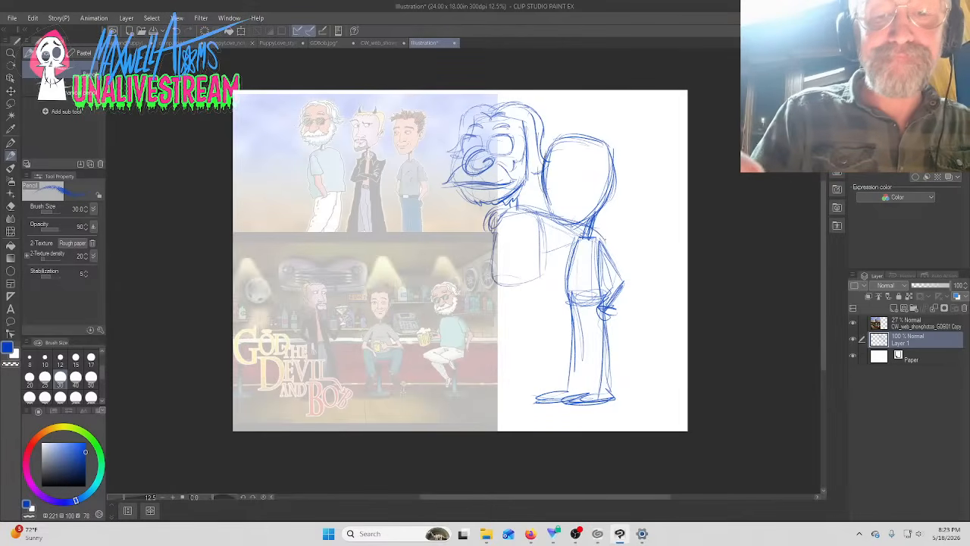
pyautogui.moveTo(541, 219); pyautogui.dragTo(568, 229)
pyautogui.moveTo(538, 221)
pyautogui.mouseDown()
pyautogui.moveTo(599, 250)
pyautogui.moveTo(608, 244)
pyautogui.moveTo(593, 227)
pyautogui.mouseUp()
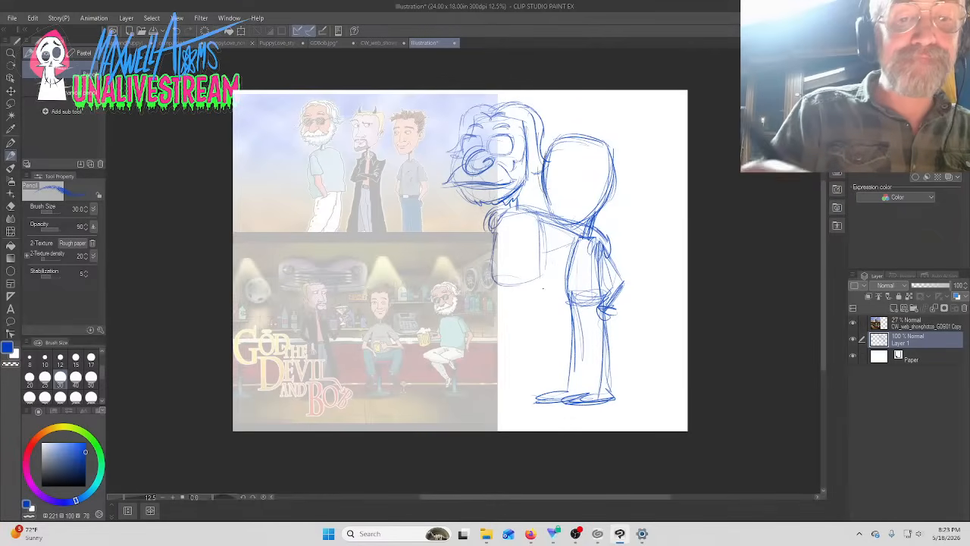
# Sketch the bearded figure's long legs and flat feet below the torso
pyautogui.moveTo(541, 255); pyautogui.dragTo(538, 324)
pyautogui.moveTo(520, 279); pyautogui.dragTo(518, 338)
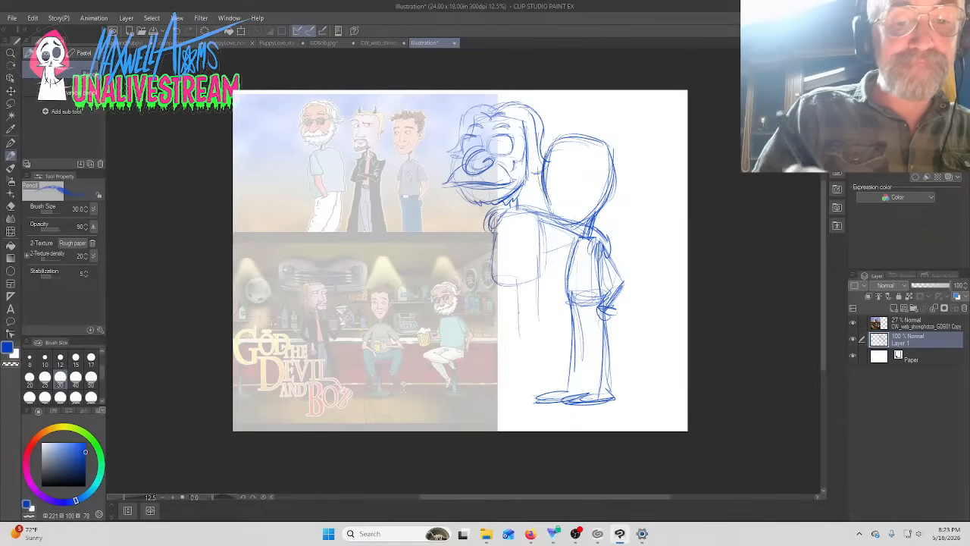
pyautogui.moveTo(506, 285)
pyautogui.mouseDown()
pyautogui.moveTo(498, 365)
pyautogui.moveTo(513, 357)
pyautogui.moveTo(513, 380)
pyautogui.mouseUp()
pyautogui.moveTo(538, 293)
pyautogui.mouseDown()
pyautogui.moveTo(533, 375)
pyautogui.moveTo(482, 391)
pyautogui.moveTo(544, 386)
pyautogui.mouseUp()
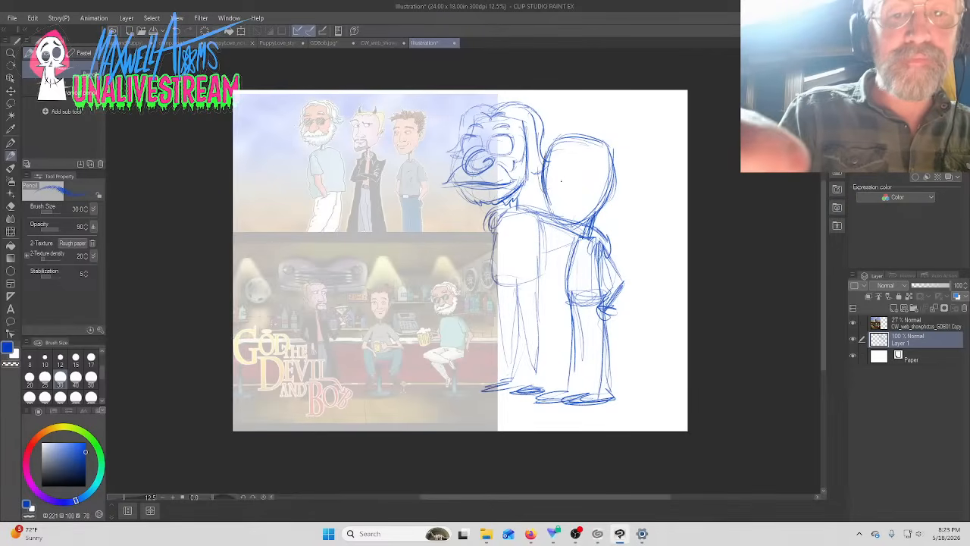
# Draw the rear head's nose, smile, round eyes and eyebrows, with short spiky hair and an ear
pyautogui.moveTo(561, 176); pyautogui.dragTo(574, 202)
pyautogui.moveTo(561, 201); pyautogui.dragTo(590, 194)
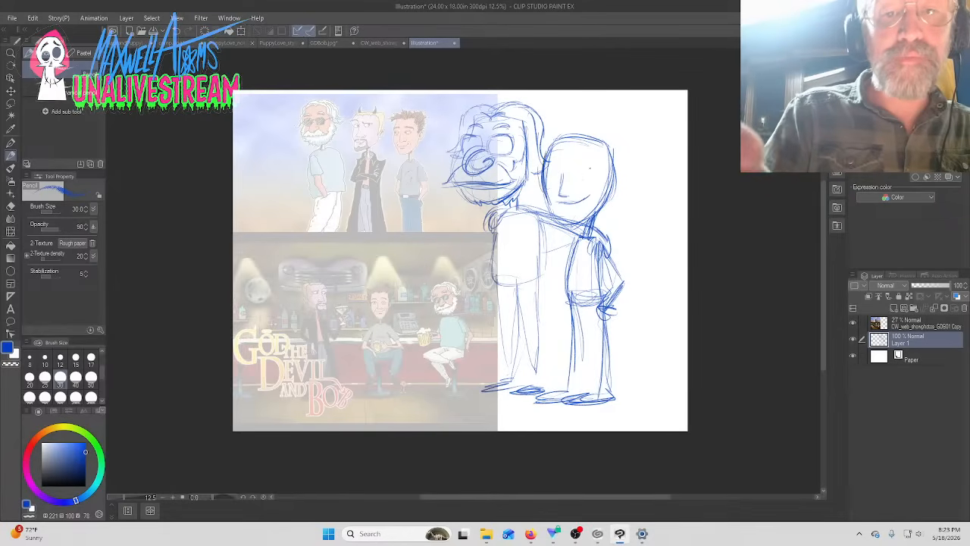
pyautogui.moveTo(579, 159)
pyautogui.mouseDown()
pyautogui.moveTo(572, 178)
pyautogui.moveTo(592, 163)
pyautogui.moveTo(548, 174)
pyautogui.moveTo(563, 156)
pyautogui.moveTo(555, 178)
pyautogui.mouseUp()
pyautogui.moveTo(569, 139)
pyautogui.mouseDown()
pyautogui.moveTo(585, 131)
pyautogui.moveTo(570, 133)
pyautogui.mouseUp()
pyautogui.moveTo(579, 111)
pyautogui.mouseDown()
pyautogui.moveTo(553, 126)
pyautogui.moveTo(614, 124)
pyautogui.moveTo(605, 119)
pyautogui.moveTo(625, 129)
pyautogui.moveTo(626, 143)
pyautogui.mouseUp()
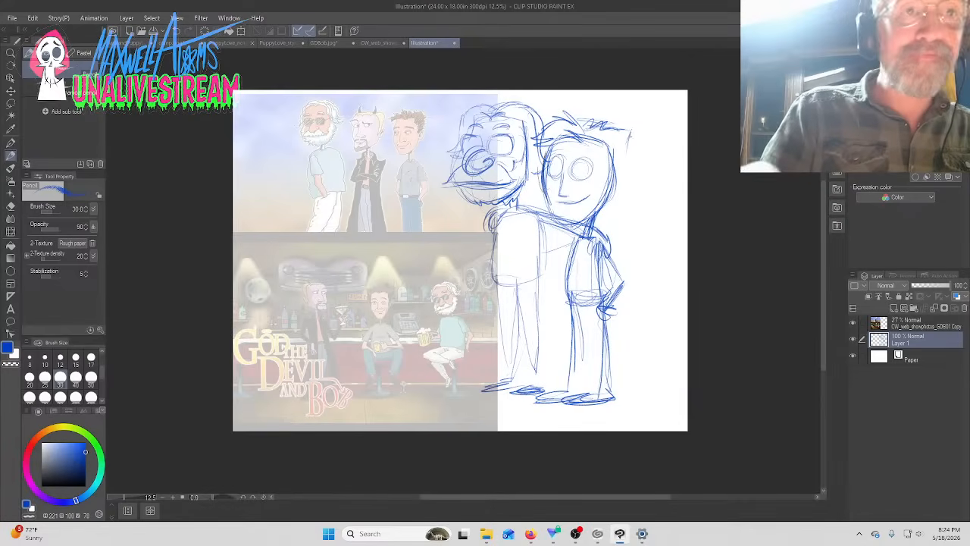
pyautogui.moveTo(626, 141)
pyautogui.mouseDown()
pyautogui.moveTo(615, 196)
pyautogui.moveTo(626, 186)
pyautogui.moveTo(598, 144)
pyautogui.moveTo(574, 144)
pyautogui.moveTo(607, 143)
pyautogui.moveTo(594, 153)
pyautogui.moveTo(551, 150)
pyautogui.mouseUp()
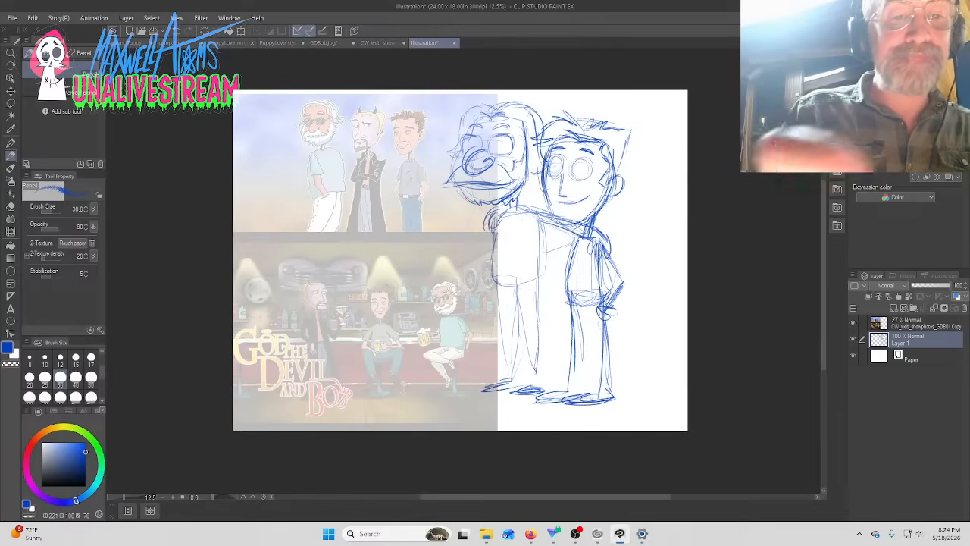
# Sketch the bearded figure's free arm bent upward, with the hand holding up a small drinking glass
pyautogui.moveTo(474, 241); pyautogui.dragTo(487, 221)
pyautogui.moveTo(480, 241)
pyautogui.mouseDown()
pyautogui.moveTo(493, 220)
pyautogui.moveTo(461, 253)
pyautogui.moveTo(453, 241)
pyautogui.moveTo(455, 256)
pyautogui.mouseUp()
pyautogui.moveTo(484, 246)
pyautogui.mouseDown()
pyautogui.moveTo(456, 252)
pyautogui.moveTo(460, 226)
pyautogui.mouseUp()
pyautogui.moveTo(439, 209)
pyautogui.mouseDown()
pyautogui.moveTo(456, 209)
pyautogui.moveTo(444, 229)
pyautogui.mouseUp()
pyautogui.moveTo(439, 207)
pyautogui.mouseDown()
pyautogui.moveTo(441, 227)
pyautogui.moveTo(455, 218)
pyautogui.mouseUp()
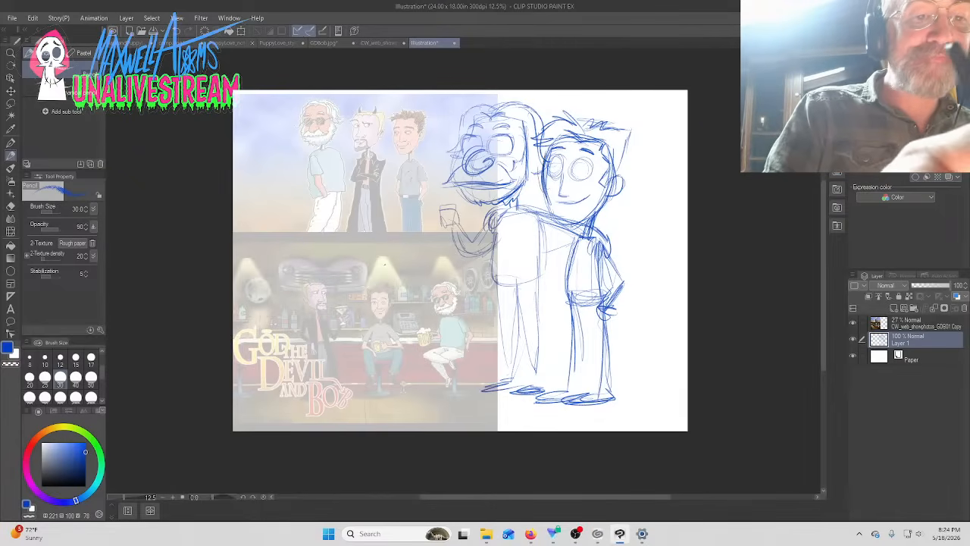
# Pencil a third head outline with a pointed chin, lower and in front of the two standing figures, over the reference image
pyautogui.moveTo(374, 237); pyautogui.dragTo(388, 274)
pyautogui.moveTo(371, 226); pyautogui.dragTo(384, 268)
pyautogui.moveTo(385, 211)
pyautogui.mouseDown()
pyautogui.moveTo(418, 199)
pyautogui.moveTo(432, 272)
pyautogui.mouseUp()
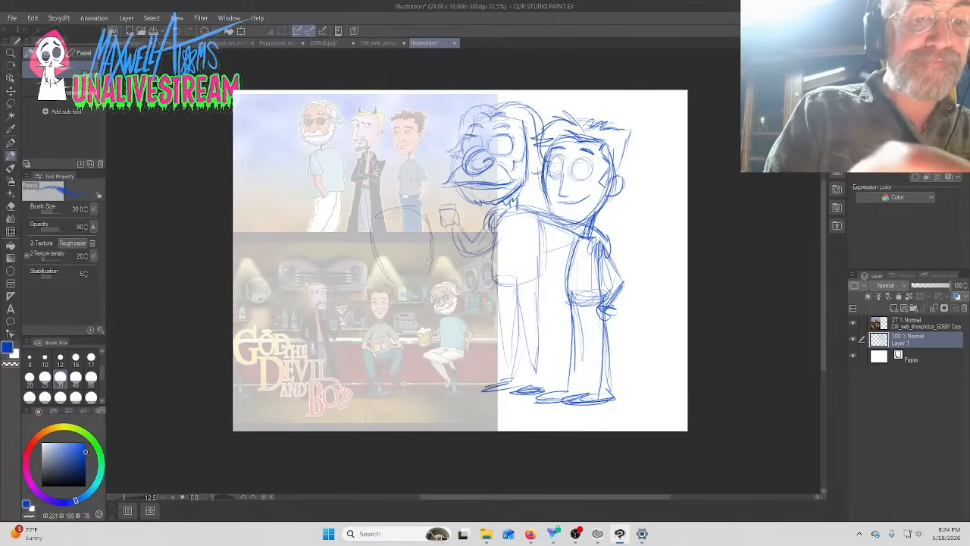
pyautogui.moveTo(436, 238)
pyautogui.mouseDown()
pyautogui.moveTo(418, 289)
pyautogui.moveTo(402, 291)
pyautogui.mouseUp()
pyautogui.moveTo(373, 253); pyautogui.dragTo(386, 280)
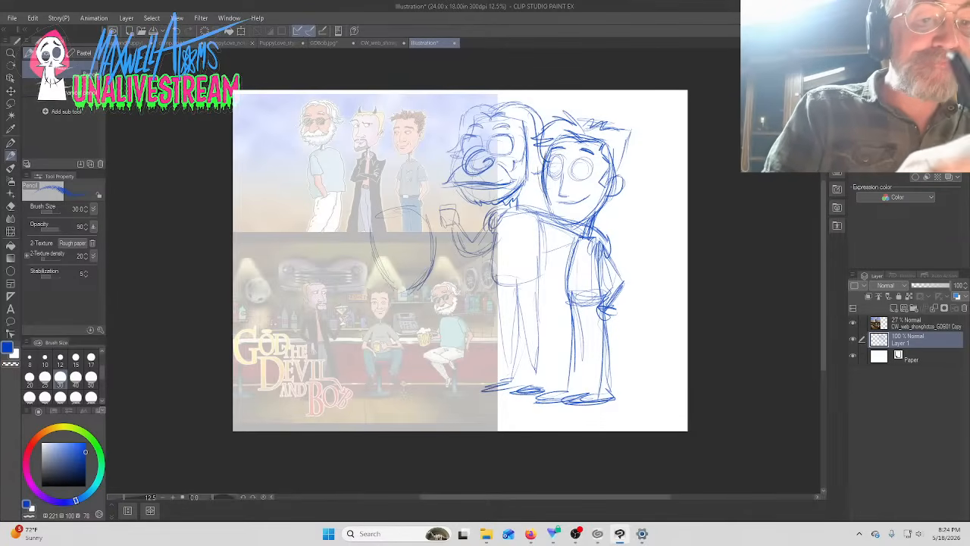
# Add the third head's ear and rough in the figure's leaning back and bent front leg
pyautogui.moveTo(371, 232)
pyautogui.mouseDown()
pyautogui.moveTo(386, 280)
pyautogui.moveTo(417, 207)
pyautogui.moveTo(432, 248)
pyautogui.moveTo(489, 289)
pyautogui.moveTo(456, 323)
pyautogui.moveTo(427, 317)
pyautogui.moveTo(429, 376)
pyautogui.mouseUp()
pyautogui.moveTo(490, 329)
pyautogui.mouseDown()
pyautogui.moveTo(450, 347)
pyautogui.moveTo(450, 375)
pyautogui.mouseUp()
pyautogui.moveTo(467, 331); pyautogui.dragTo(456, 373)
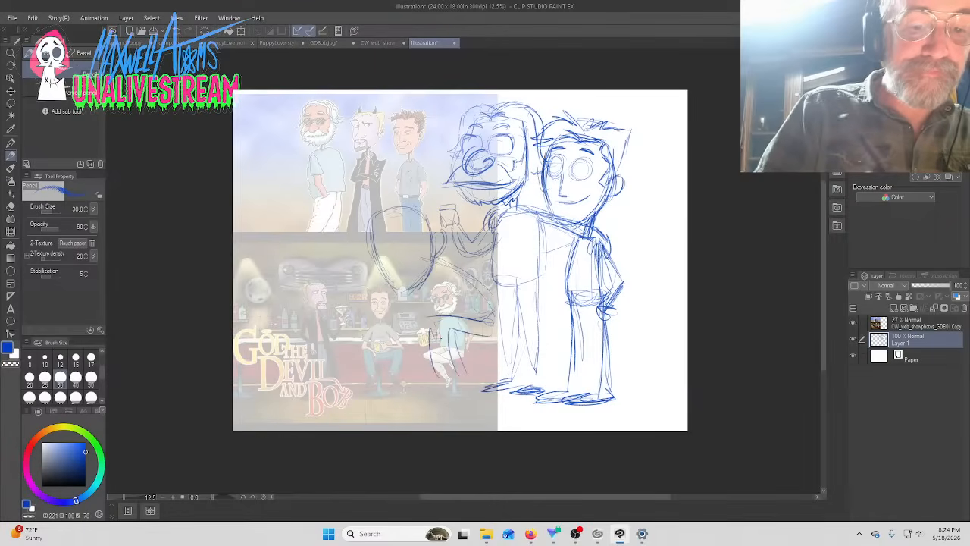
pyautogui.moveTo(430, 338); pyautogui.dragTo(429, 357)
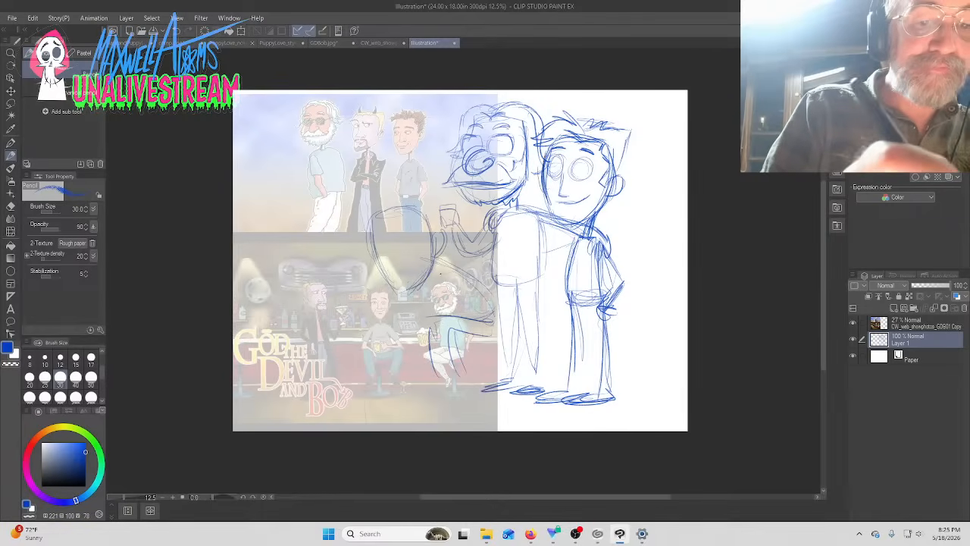
# Sketch the leaning figure's shoulder, rear leg and long coat tails, plus a flat front foot
pyautogui.moveTo(434, 267)
pyautogui.mouseDown()
pyautogui.moveTo(474, 271)
pyautogui.moveTo(470, 301)
pyautogui.moveTo(447, 317)
pyautogui.mouseUp()
pyautogui.moveTo(498, 279); pyautogui.dragTo(474, 369)
pyautogui.moveTo(493, 320); pyautogui.dragTo(481, 349)
pyautogui.moveTo(479, 348); pyautogui.dragTo(474, 377)
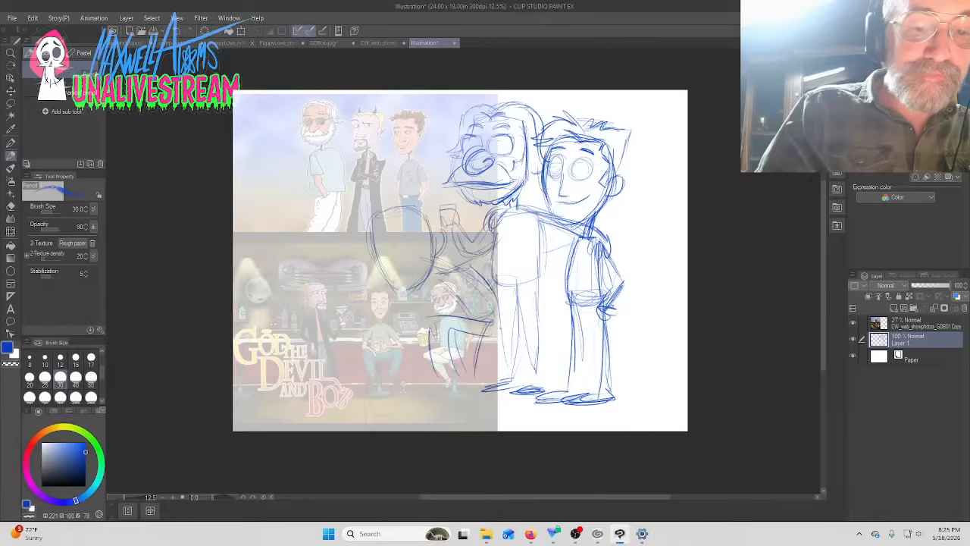
pyautogui.moveTo(501, 326); pyautogui.dragTo(500, 367)
pyautogui.moveTo(496, 335)
pyautogui.mouseDown()
pyautogui.moveTo(493, 367)
pyautogui.moveTo(523, 381)
pyautogui.moveTo(532, 359)
pyautogui.moveTo(528, 382)
pyautogui.moveTo(553, 355)
pyautogui.moveTo(538, 388)
pyautogui.mouseUp()
pyautogui.moveTo(467, 381); pyautogui.dragTo(403, 388)
pyautogui.moveTo(455, 386); pyautogui.dragTo(406, 391)
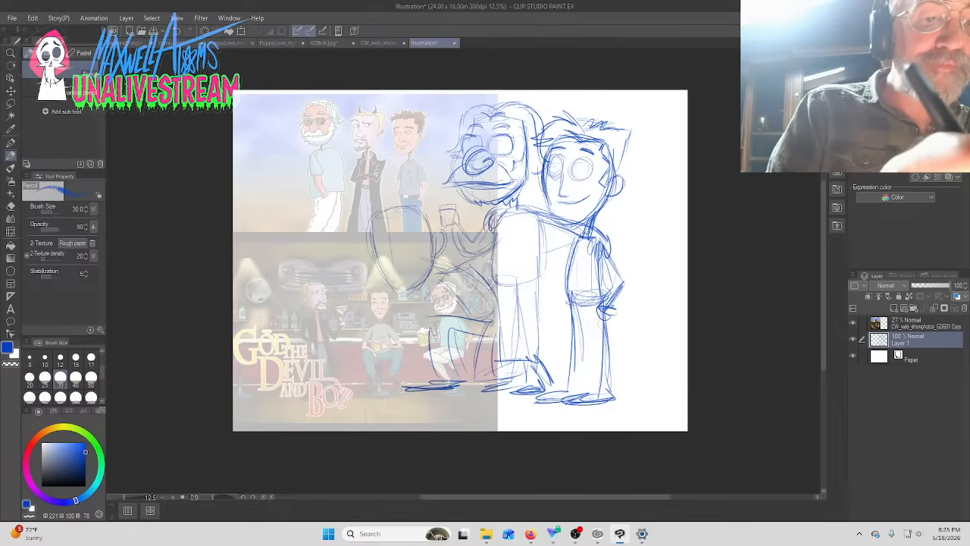
# Draw the third head's pointed nose, mouth, mustache, goatee and round eyes with brows
pyautogui.moveTo(375, 258); pyautogui.dragTo(401, 264)
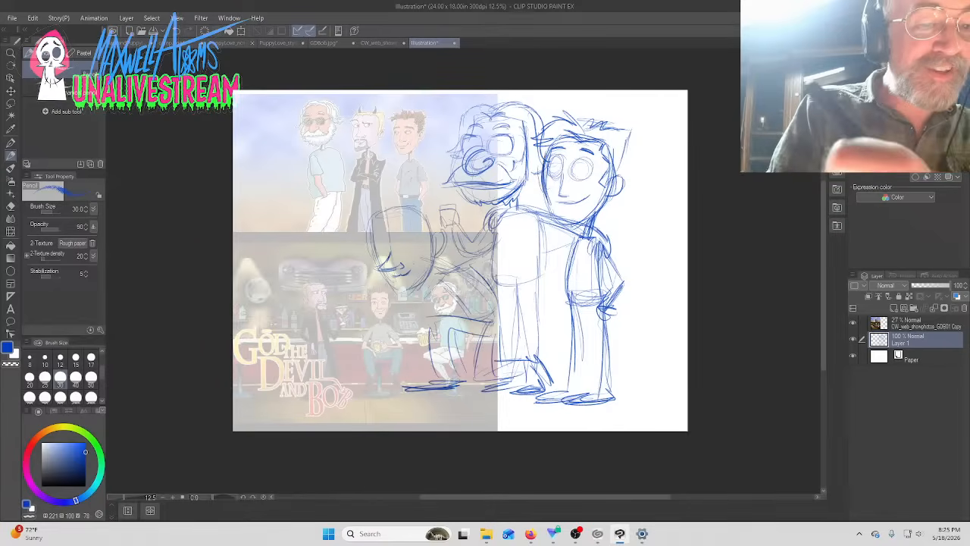
pyautogui.moveTo(403, 267)
pyautogui.mouseDown()
pyautogui.moveTo(412, 269)
pyautogui.moveTo(402, 288)
pyautogui.moveTo(386, 292)
pyautogui.moveTo(397, 301)
pyautogui.moveTo(424, 280)
pyautogui.mouseUp()
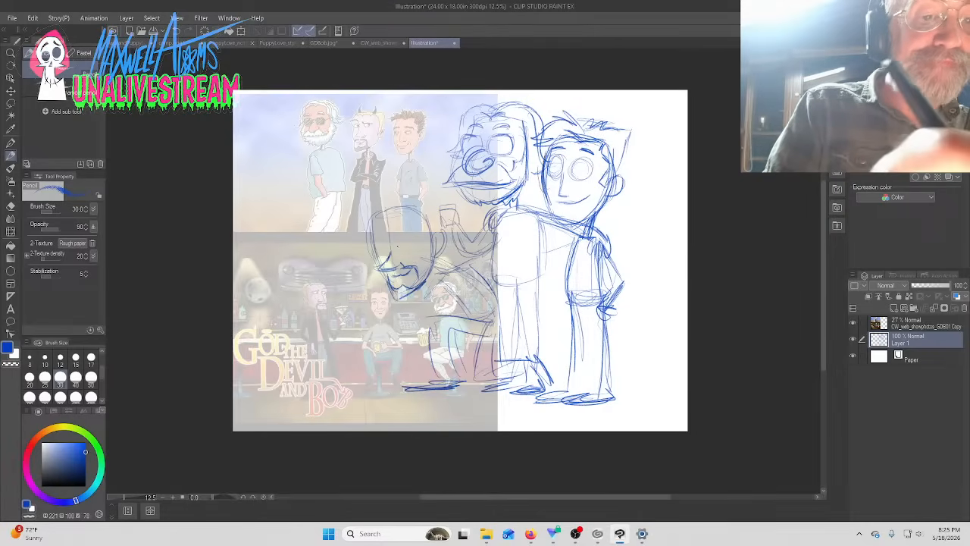
pyautogui.moveTo(396, 245)
pyautogui.mouseDown()
pyautogui.moveTo(409, 235)
pyautogui.moveTo(399, 250)
pyautogui.moveTo(378, 253)
pyautogui.moveTo(415, 230)
pyautogui.mouseUp()
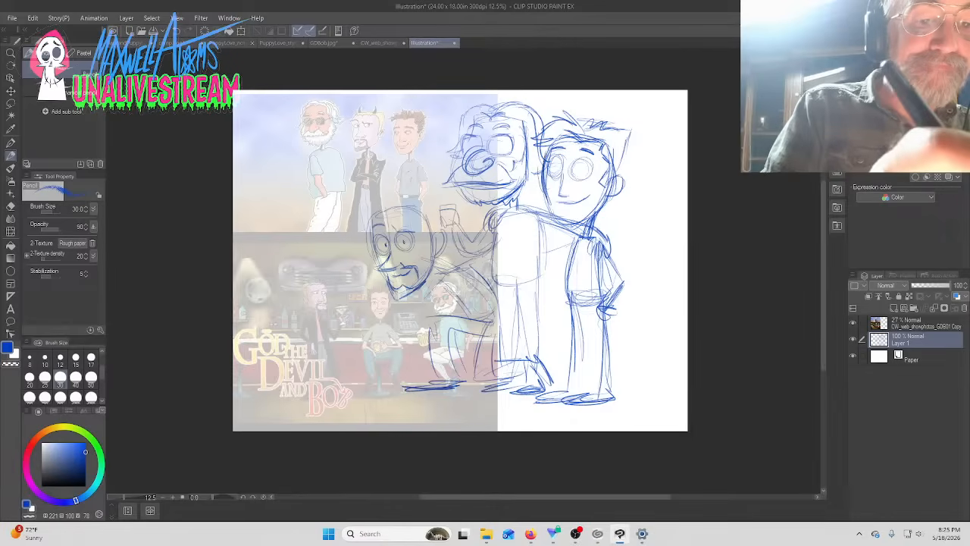
# Sketch the leaning figure's forward arm holding out a glass, and add his hairline and collar
pyautogui.moveTo(440, 278)
pyautogui.mouseDown()
pyautogui.moveTo(409, 316)
pyautogui.moveTo(421, 311)
pyautogui.moveTo(376, 298)
pyautogui.moveTo(360, 308)
pyautogui.mouseUp()
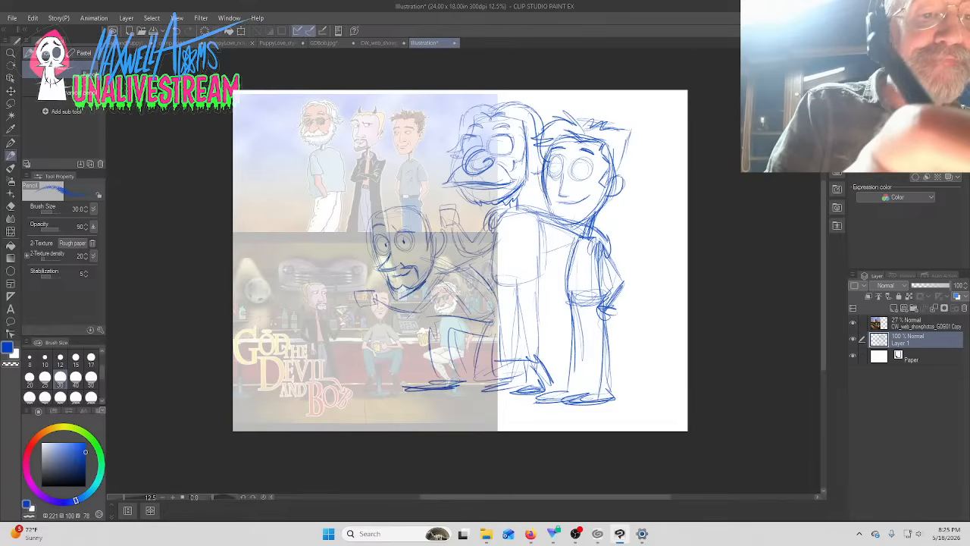
pyautogui.moveTo(413, 209); pyautogui.dragTo(380, 213)
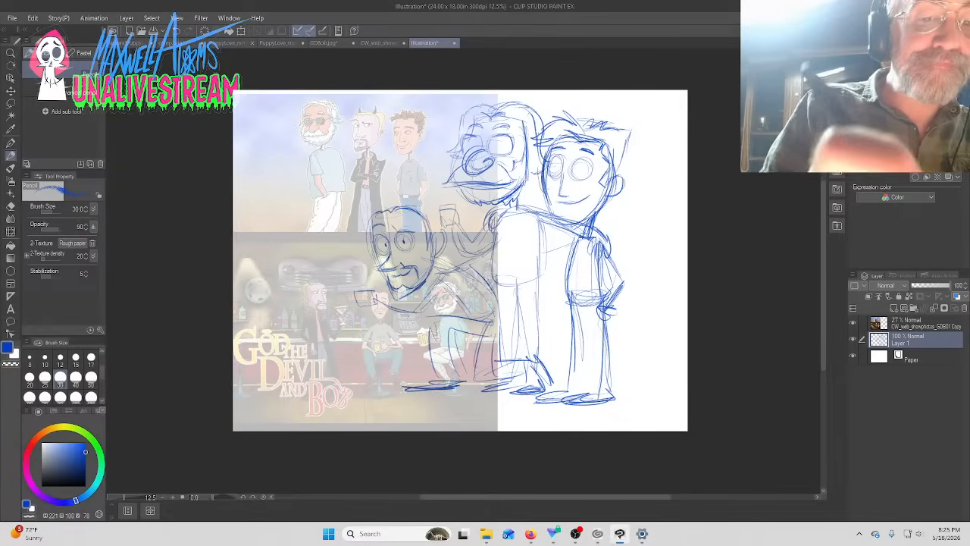
pyautogui.moveTo(442, 264); pyautogui.dragTo(446, 264)
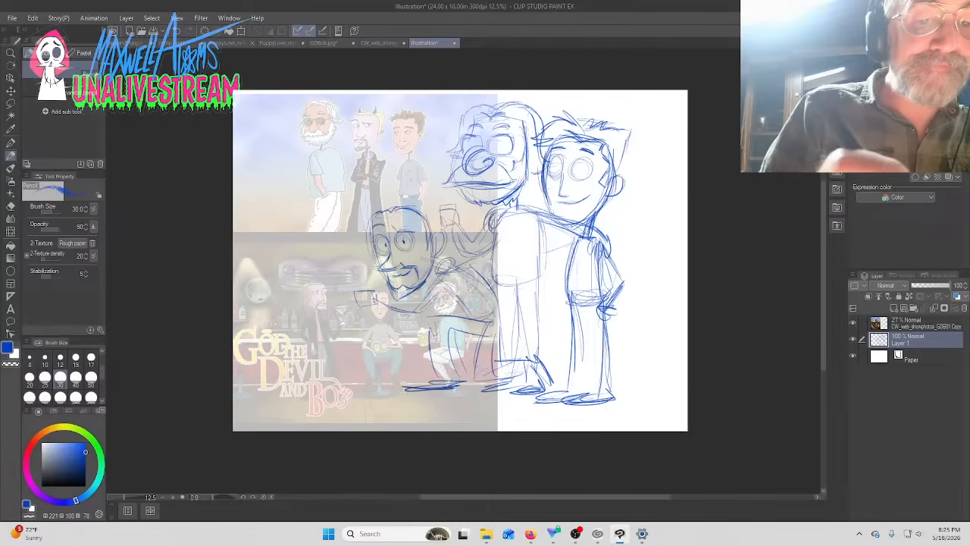
# Strengthen the leaning figure's back, extend the coat behind his legs and build up his front shoe
pyautogui.moveTo(453, 268)
pyautogui.mouseDown()
pyautogui.moveTo(503, 330)
pyautogui.moveTo(505, 375)
pyautogui.mouseUp()
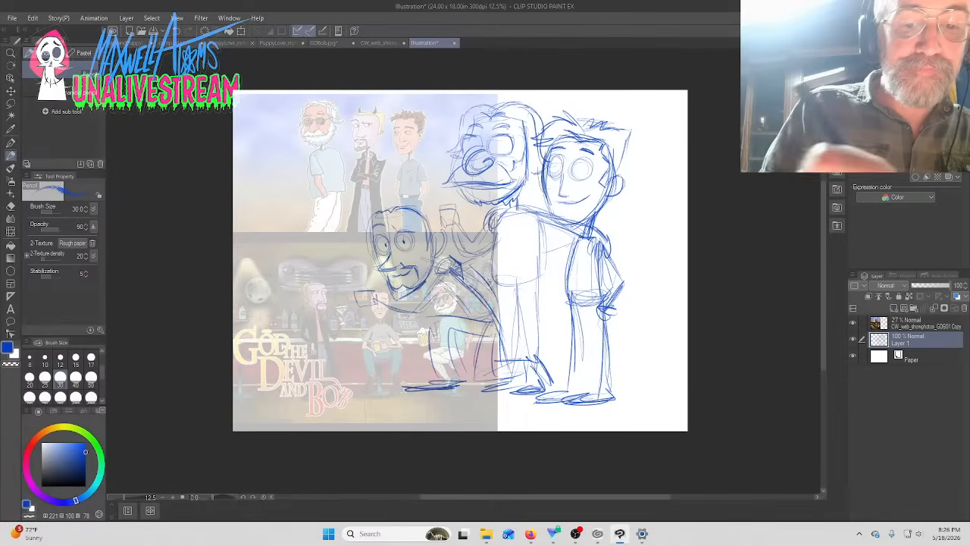
pyautogui.moveTo(500, 286); pyautogui.dragTo(569, 373)
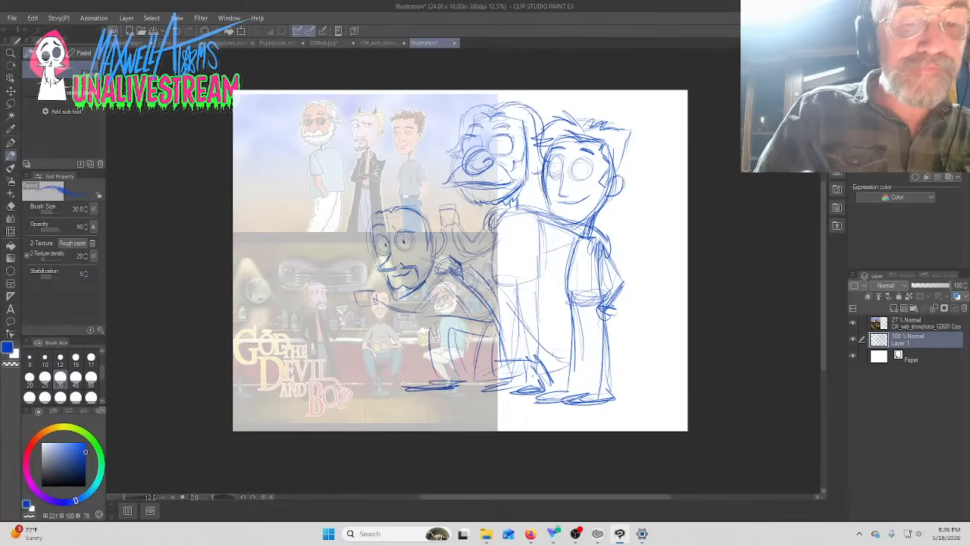
pyautogui.moveTo(433, 380); pyautogui.dragTo(457, 375)
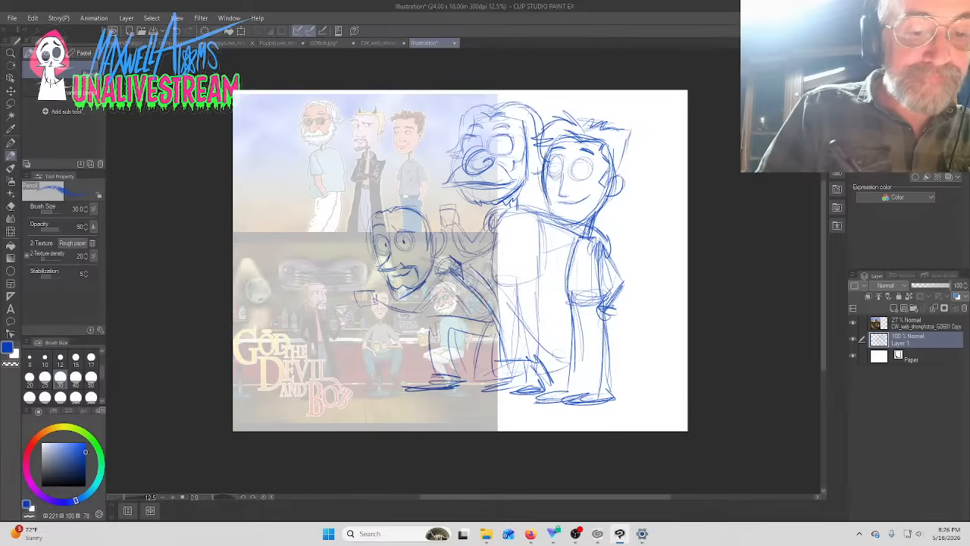
pyautogui.moveTo(442, 378)
pyautogui.mouseDown()
pyautogui.moveTo(407, 387)
pyautogui.moveTo(451, 385)
pyautogui.moveTo(459, 371)
pyautogui.moveTo(493, 388)
pyautogui.mouseUp()
pyautogui.moveTo(484, 391); pyautogui.dragTo(525, 389)
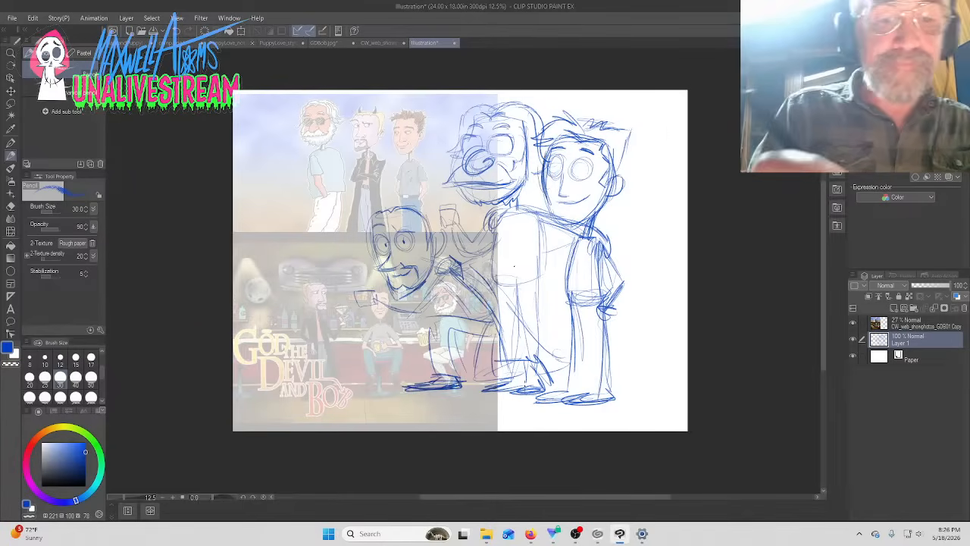
# Firm up the bearded figure's shirt outline, including its lower edge, side and sleeve
pyautogui.moveTo(489, 286)
pyautogui.mouseDown()
pyautogui.moveTo(550, 285)
pyautogui.moveTo(543, 235)
pyautogui.moveTo(556, 238)
pyautogui.moveTo(556, 224)
pyautogui.moveTo(559, 236)
pyautogui.moveTo(547, 233)
pyautogui.mouseUp()
pyautogui.moveTo(487, 225); pyautogui.dragTo(476, 243)
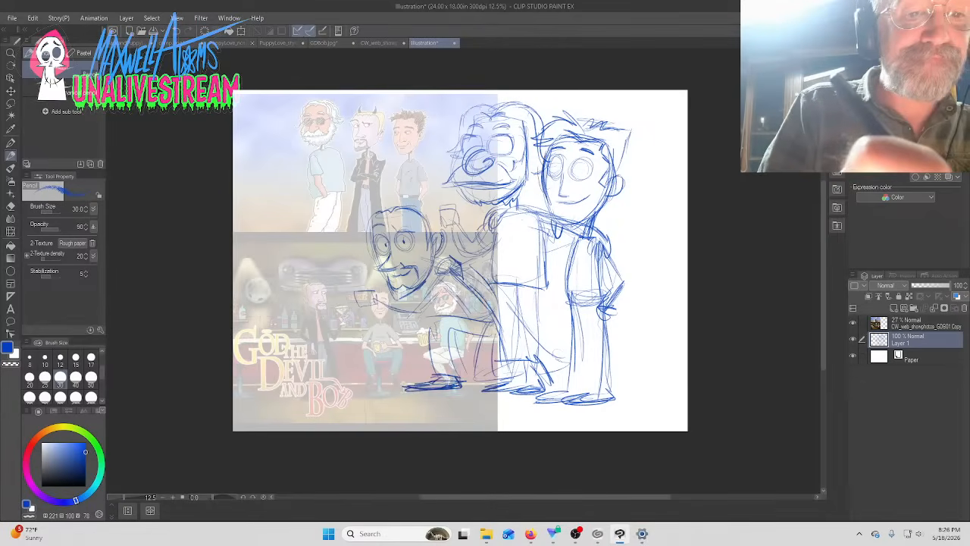
# Draw two curved devil horns on the leaning figure's head and firm up the hairline between them
pyautogui.moveTo(430, 229)
pyautogui.mouseDown()
pyautogui.moveTo(428, 195)
pyautogui.moveTo(374, 210)
pyautogui.moveTo(408, 195)
pyautogui.moveTo(432, 200)
pyautogui.moveTo(418, 180)
pyautogui.mouseUp()
pyautogui.moveTo(374, 204); pyautogui.dragTo(377, 186)
pyautogui.moveTo(382, 203)
pyautogui.mouseDown()
pyautogui.moveTo(370, 188)
pyautogui.moveTo(411, 179)
pyautogui.mouseUp()
pyautogui.moveTo(424, 205); pyautogui.dragTo(417, 179)
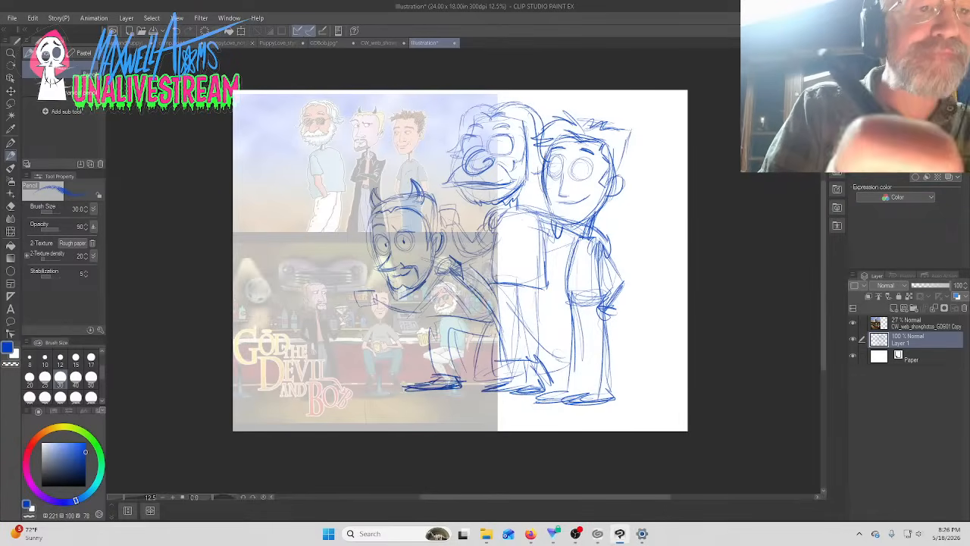
# Rework the devil's eyes and slanted eyebrows, and define the hand holding his glass
pyautogui.moveTo(399, 248); pyautogui.dragTo(413, 254)
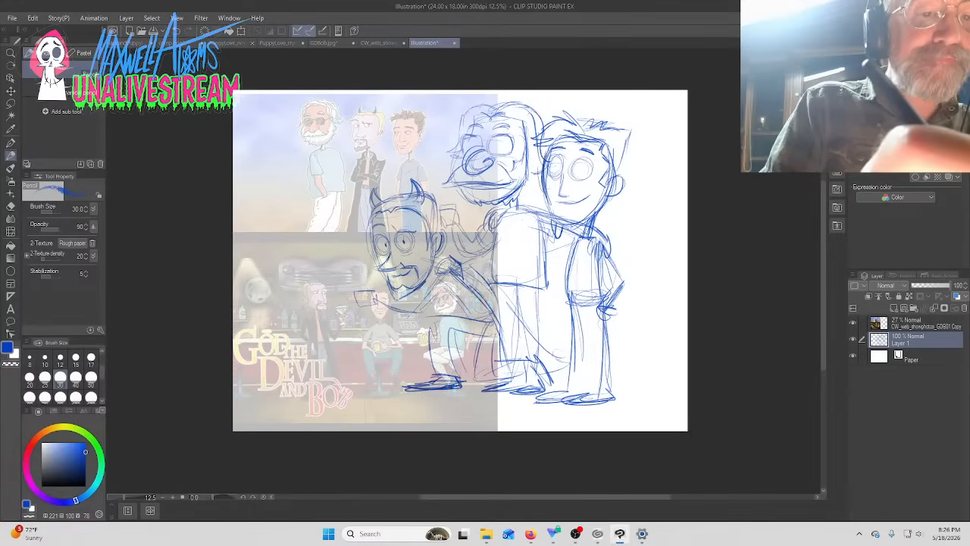
pyautogui.moveTo(395, 232)
pyautogui.mouseDown()
pyautogui.moveTo(416, 234)
pyautogui.moveTo(385, 222)
pyautogui.mouseUp()
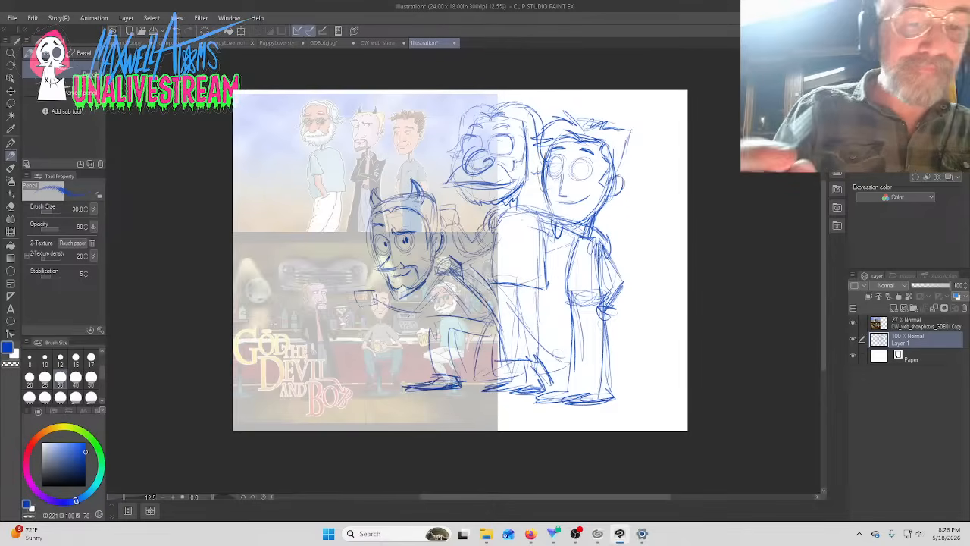
pyautogui.moveTo(376, 299)
pyautogui.mouseDown()
pyautogui.moveTo(359, 287)
pyautogui.moveTo(391, 307)
pyautogui.mouseUp()
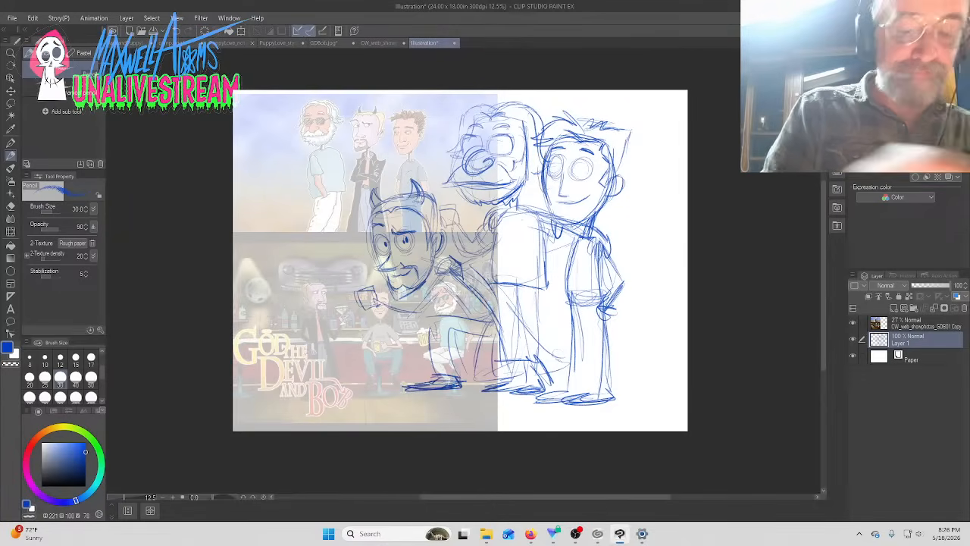
# Check the live chat, and refine the bearded figure with an untucked shirt hem, glasses and a darker hair outline
pyautogui.click(576, 534)
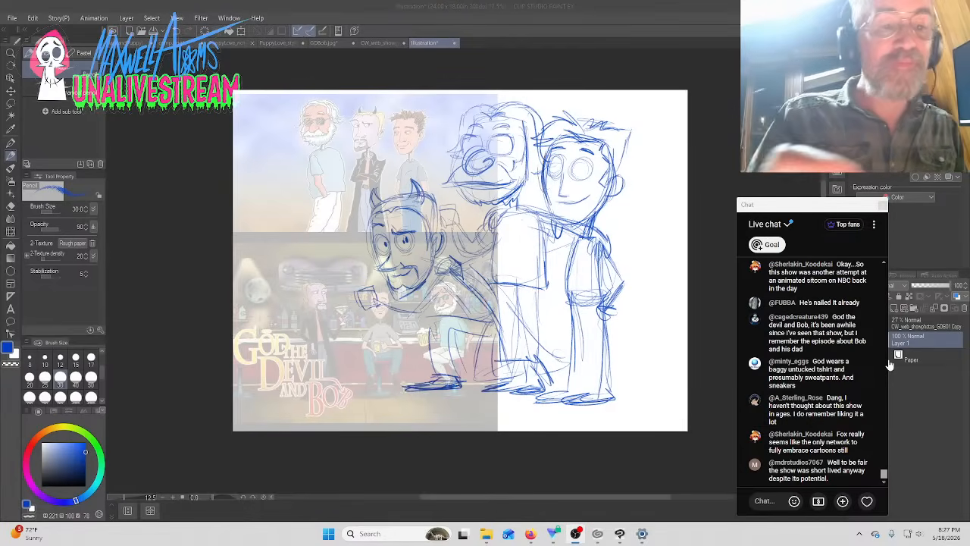
pyautogui.click(494, 268)
pyautogui.moveTo(491, 270)
pyautogui.mouseDown()
pyautogui.moveTo(500, 287)
pyautogui.moveTo(548, 283)
pyautogui.mouseUp()
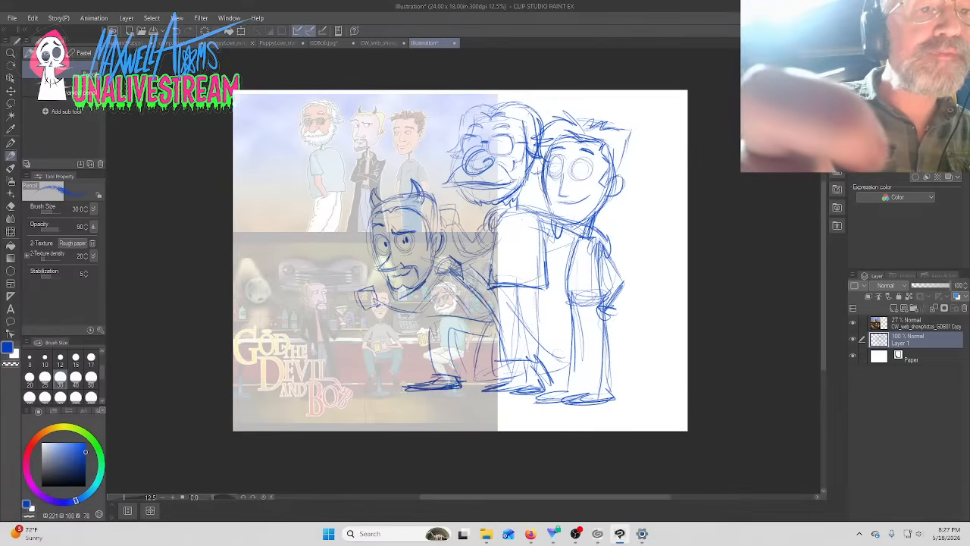
pyautogui.moveTo(461, 133)
pyautogui.mouseDown()
pyautogui.moveTo(471, 114)
pyautogui.moveTo(496, 103)
pyautogui.moveTo(526, 115)
pyautogui.moveTo(541, 143)
pyautogui.mouseUp()
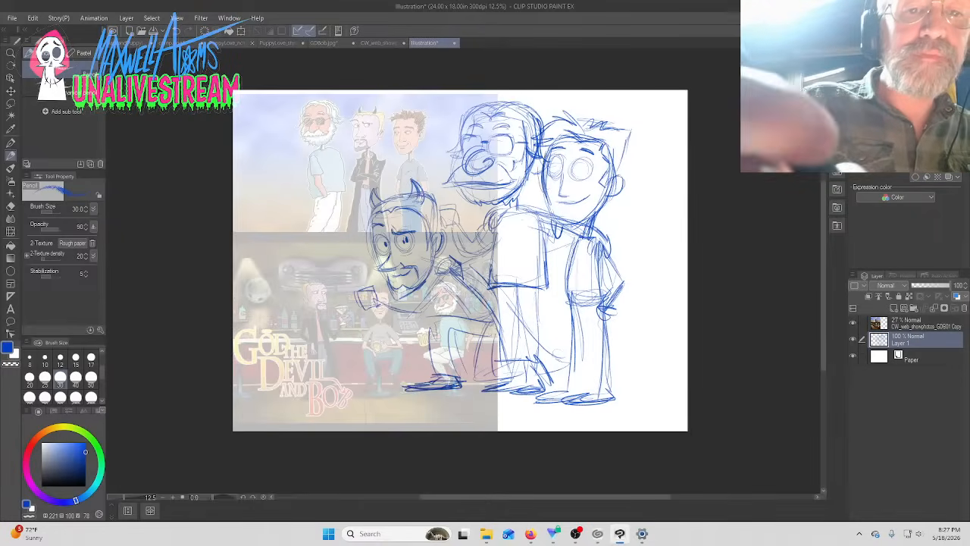
# Lower the opacity of the Layer 1 sketch to 31% and add a new layer above it
pyautogui.click(924, 285)
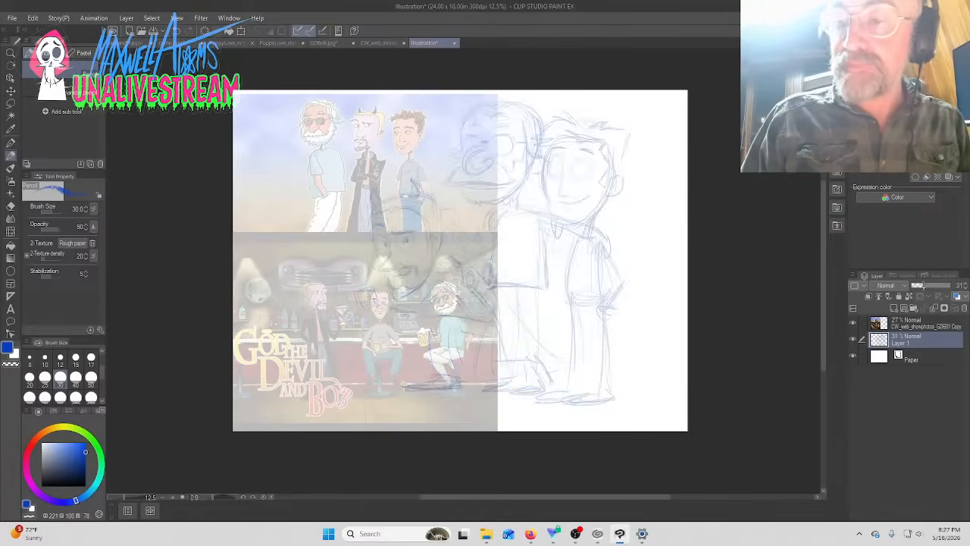
pyautogui.click(853, 275)
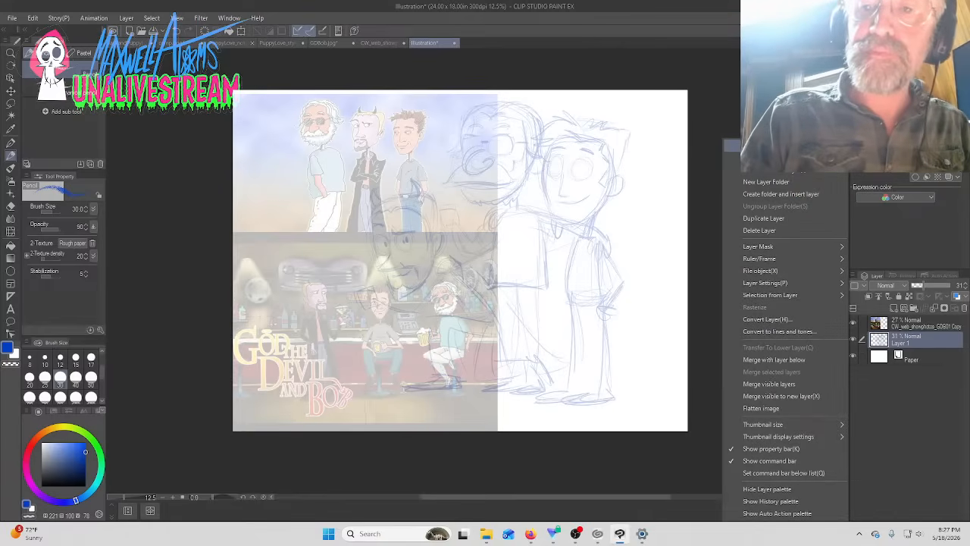
pyautogui.moveTo(789, 158)
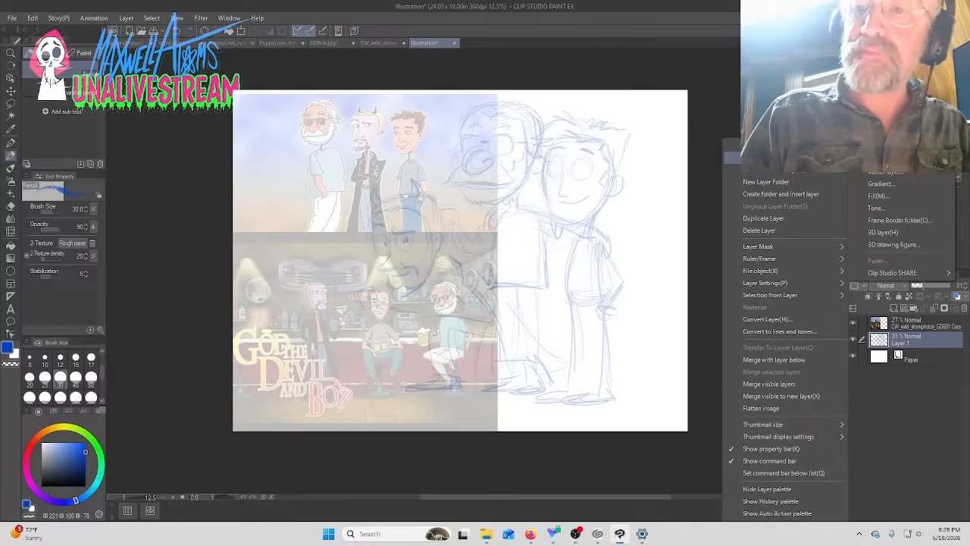
pyautogui.click(883, 160)
pyautogui.click(573, 250)
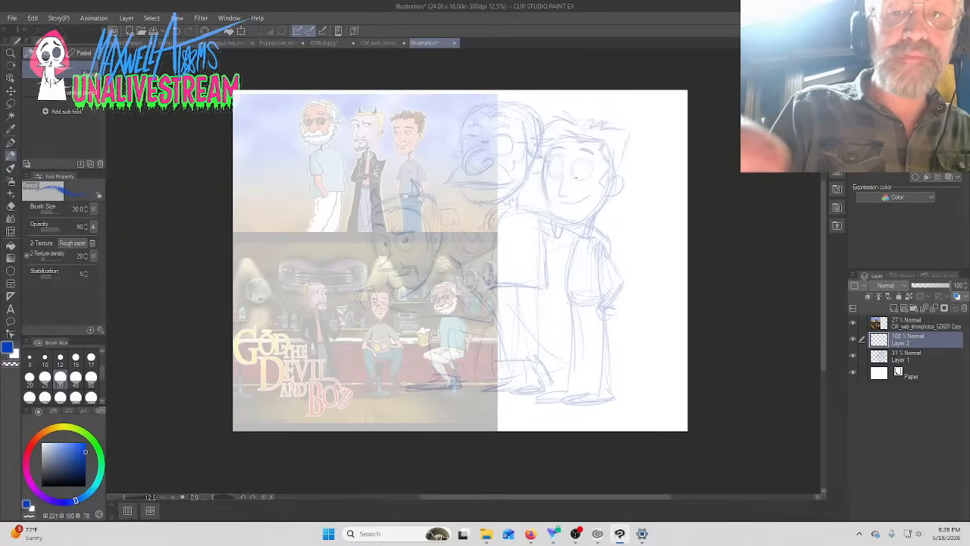
# Draw clean lines over Bob's faded head, covering his half-lidded eyes, brows, spiky hair, ear, jaw, nose and smile
pyautogui.moveTo(576, 176)
pyautogui.mouseDown()
pyautogui.moveTo(592, 168)
pyautogui.moveTo(548, 169)
pyautogui.moveTo(576, 179)
pyautogui.moveTo(594, 167)
pyautogui.moveTo(551, 173)
pyautogui.mouseUp()
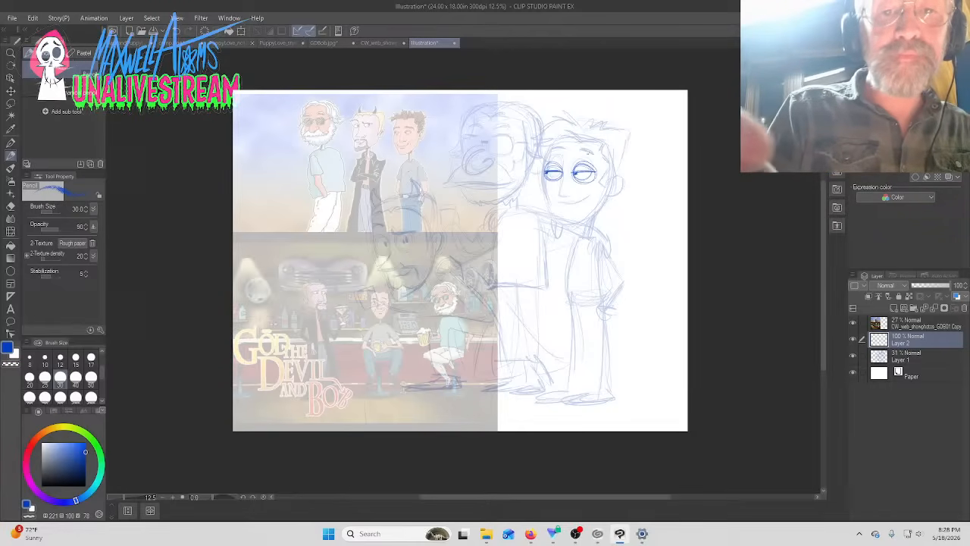
pyautogui.moveTo(573, 154)
pyautogui.mouseDown()
pyautogui.moveTo(593, 155)
pyautogui.moveTo(556, 147)
pyautogui.moveTo(542, 168)
pyautogui.moveTo(545, 199)
pyautogui.moveTo(561, 219)
pyautogui.moveTo(591, 215)
pyautogui.moveTo(625, 169)
pyautogui.moveTo(616, 190)
pyautogui.moveTo(607, 140)
pyautogui.moveTo(585, 132)
pyautogui.moveTo(601, 131)
pyautogui.moveTo(551, 138)
pyautogui.moveTo(528, 135)
pyautogui.moveTo(530, 126)
pyautogui.moveTo(584, 114)
pyautogui.moveTo(636, 126)
pyautogui.mouseUp()
pyautogui.moveTo(635, 129)
pyautogui.mouseDown()
pyautogui.moveTo(610, 175)
pyautogui.moveTo(610, 164)
pyautogui.mouseUp()
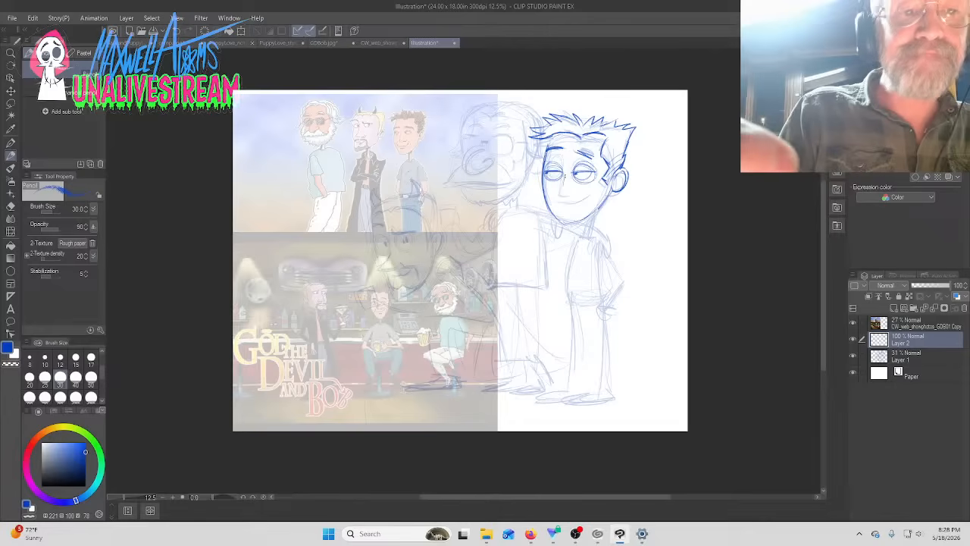
pyautogui.moveTo(565, 175)
pyautogui.mouseDown()
pyautogui.moveTo(560, 193)
pyautogui.moveTo(579, 194)
pyautogui.mouseUp()
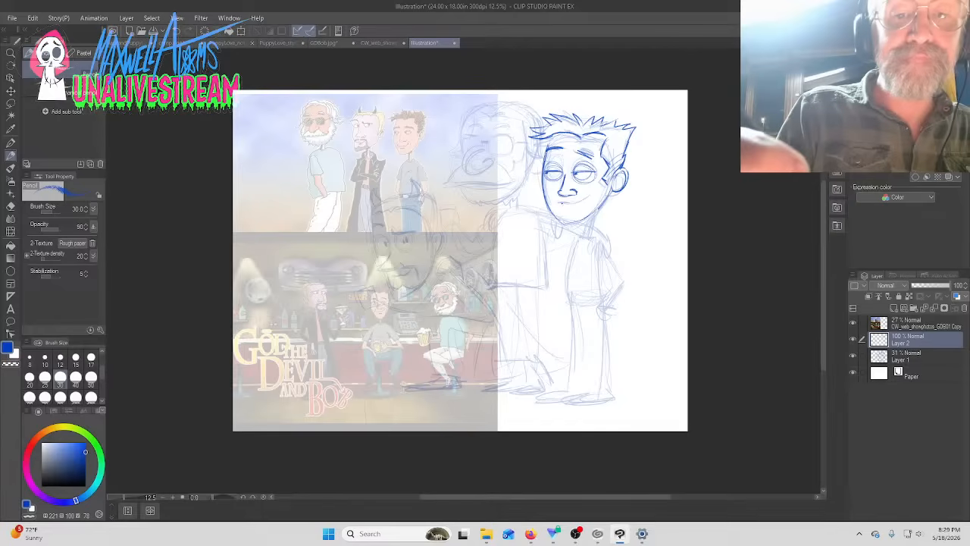
# Finish Bob's smirk, chin and inner ear with clean lines, and draw his neck below the jaw
pyautogui.moveTo(561, 201); pyautogui.dragTo(591, 195)
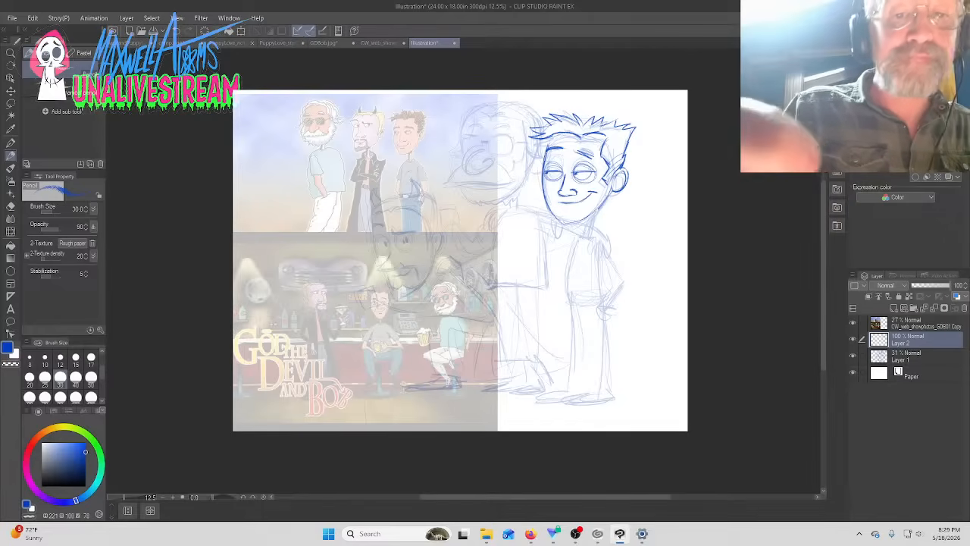
pyautogui.moveTo(559, 214)
pyautogui.mouseDown()
pyautogui.moveTo(566, 225)
pyautogui.moveTo(596, 214)
pyautogui.mouseUp()
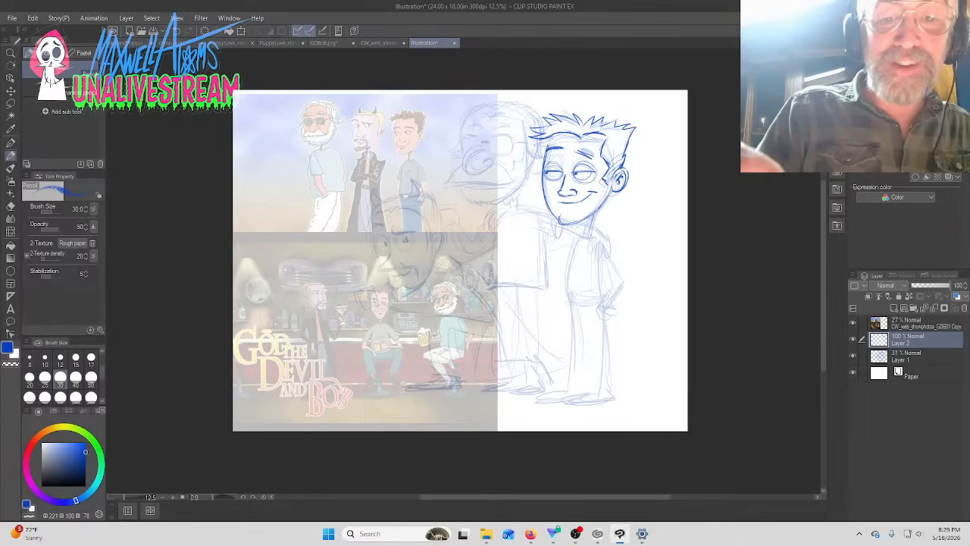
pyautogui.moveTo(594, 216)
pyautogui.mouseDown()
pyautogui.moveTo(584, 233)
pyautogui.moveTo(596, 237)
pyautogui.mouseUp()
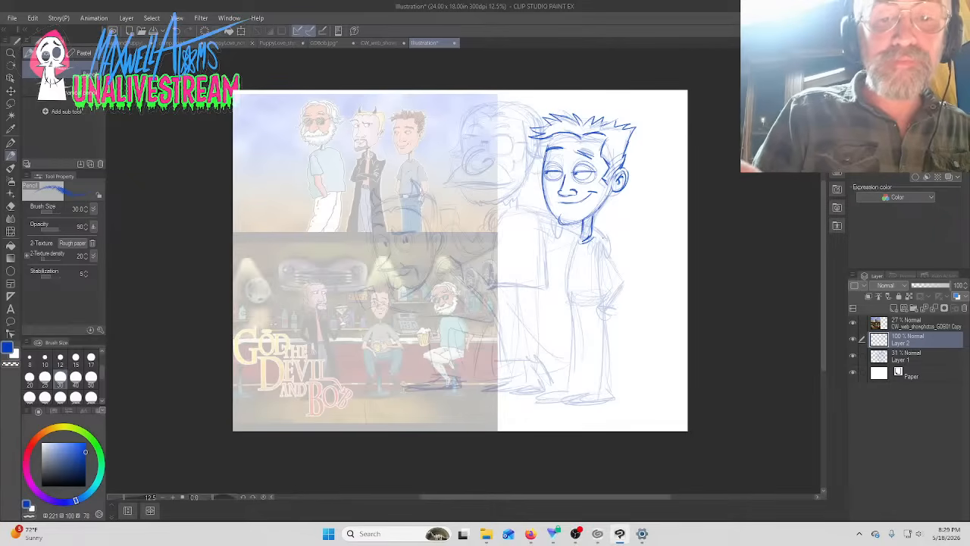
# Draw the fingers and back of God's hand resting on Bob's shoulder
pyautogui.moveTo(595, 233)
pyautogui.mouseDown()
pyautogui.moveTo(586, 248)
pyautogui.moveTo(601, 254)
pyautogui.mouseUp()
pyautogui.moveTo(604, 243)
pyautogui.mouseDown()
pyautogui.moveTo(601, 253)
pyautogui.moveTo(611, 254)
pyautogui.mouseUp()
pyautogui.moveTo(601, 247)
pyautogui.mouseDown()
pyautogui.moveTo(612, 238)
pyautogui.moveTo(578, 238)
pyautogui.moveTo(602, 232)
pyautogui.mouseUp()
pyautogui.moveTo(590, 223); pyautogui.dragTo(599, 227)
pyautogui.moveTo(594, 223); pyautogui.dragTo(603, 230)
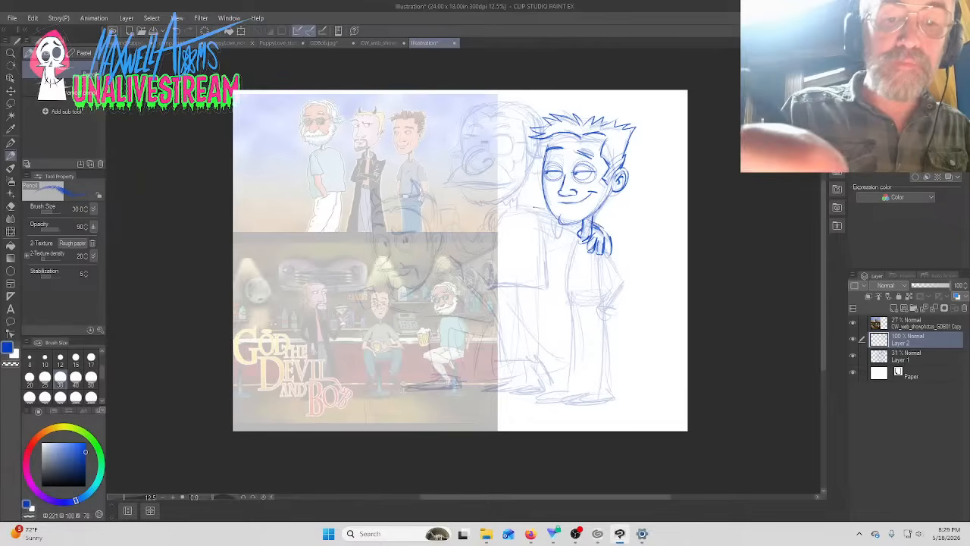
# Outline God's T-shirt from shoulder to hem, and rough in Bob's collar under the chin
pyautogui.moveTo(543, 211)
pyautogui.mouseDown()
pyautogui.moveTo(520, 203)
pyautogui.moveTo(504, 212)
pyautogui.moveTo(563, 243)
pyautogui.moveTo(544, 244)
pyautogui.moveTo(551, 285)
pyautogui.moveTo(486, 288)
pyautogui.moveTo(494, 242)
pyautogui.moveTo(490, 269)
pyautogui.mouseUp()
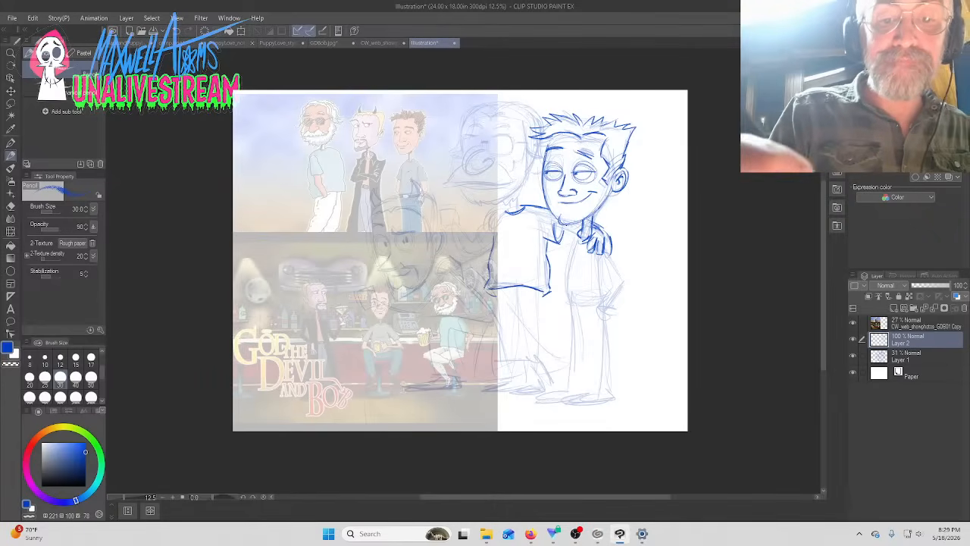
pyautogui.moveTo(555, 226); pyautogui.dragTo(571, 226)
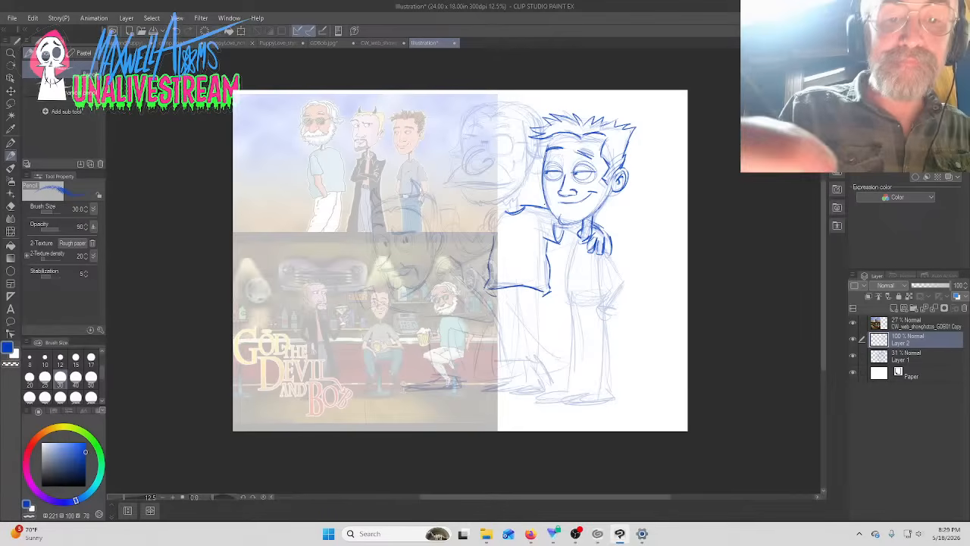
pyautogui.moveTo(576, 239)
pyautogui.mouseDown()
pyautogui.moveTo(552, 255)
pyautogui.moveTo(562, 241)
pyautogui.mouseUp()
# Erase the stray collar lines below Bob's chin, and draw his fingers gripping God's shoulder
pyautogui.press('e')
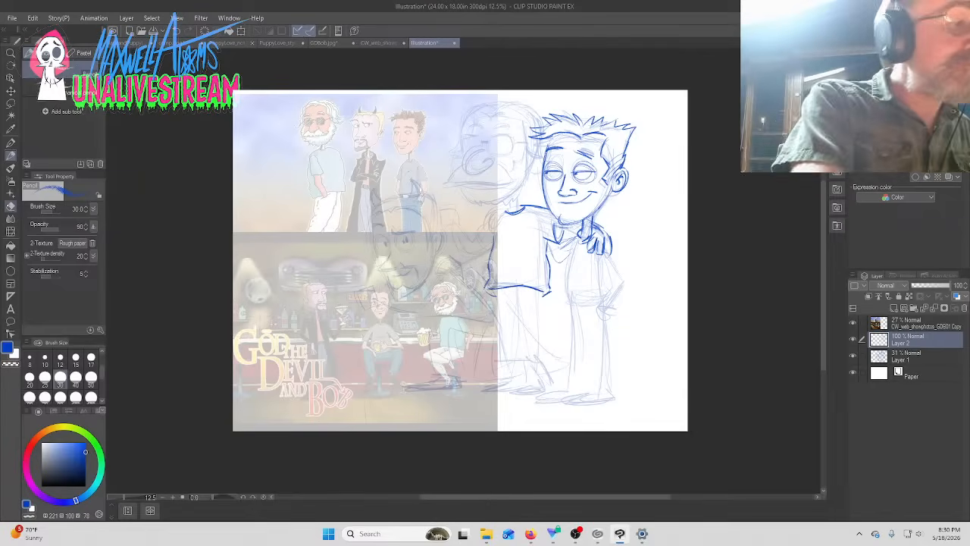
pyautogui.moveTo(569, 238); pyautogui.dragTo(574, 241)
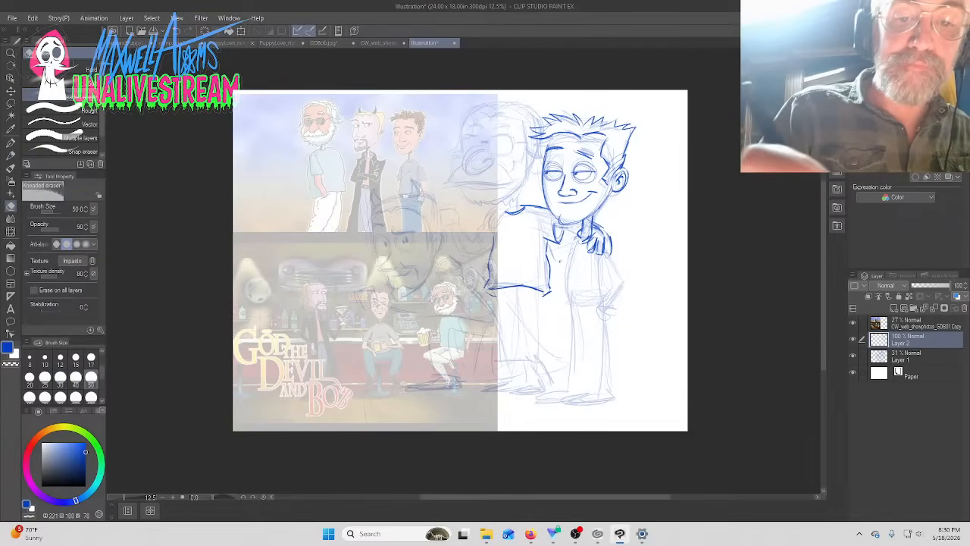
pyautogui.press('p')
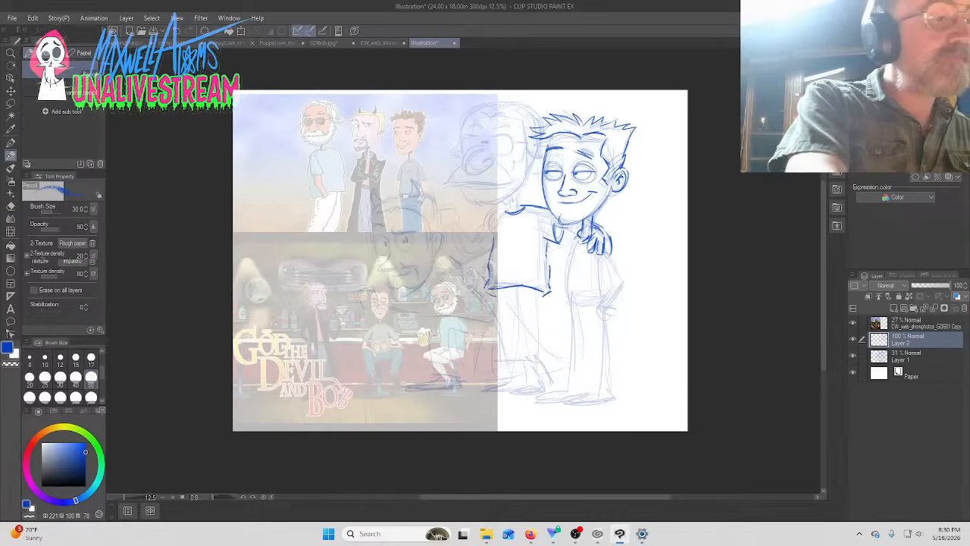
pyautogui.moveTo(576, 231)
pyautogui.mouseDown()
pyautogui.moveTo(542, 236)
pyautogui.moveTo(524, 213)
pyautogui.moveTo(529, 200)
pyautogui.mouseUp()
pyautogui.moveTo(523, 204); pyautogui.dragTo(545, 198)
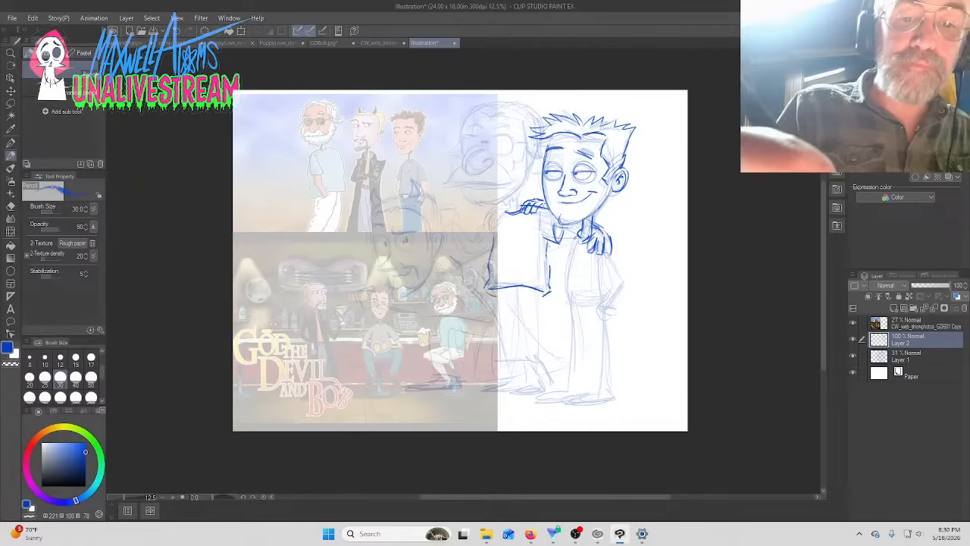
# Draw Bob's short sleeve and bent arm, and begin his inner trouser line and cuffs
pyautogui.moveTo(551, 253)
pyautogui.mouseDown()
pyautogui.moveTo(573, 237)
pyautogui.moveTo(565, 242)
pyautogui.moveTo(622, 293)
pyautogui.mouseUp()
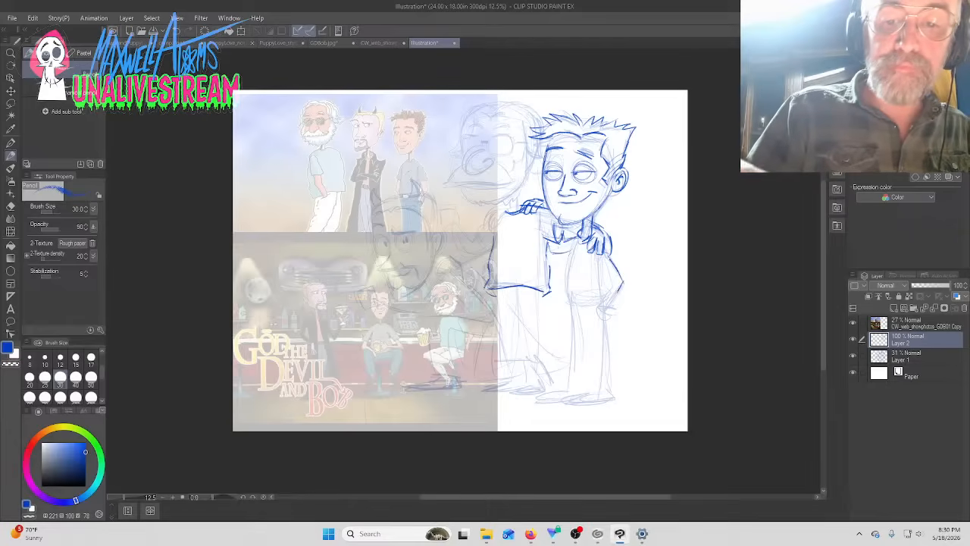
pyautogui.moveTo(607, 256); pyautogui.dragTo(592, 275)
pyautogui.moveTo(603, 260)
pyautogui.mouseDown()
pyautogui.moveTo(605, 284)
pyautogui.moveTo(618, 289)
pyautogui.moveTo(598, 309)
pyautogui.moveTo(611, 307)
pyautogui.moveTo(610, 319)
pyautogui.moveTo(609, 309)
pyautogui.moveTo(584, 361)
pyautogui.mouseUp()
pyautogui.moveTo(586, 325); pyautogui.dragTo(583, 386)
pyautogui.moveTo(585, 353)
pyautogui.mouseDown()
pyautogui.moveTo(585, 388)
pyautogui.moveTo(610, 393)
pyautogui.moveTo(559, 388)
pyautogui.mouseUp()
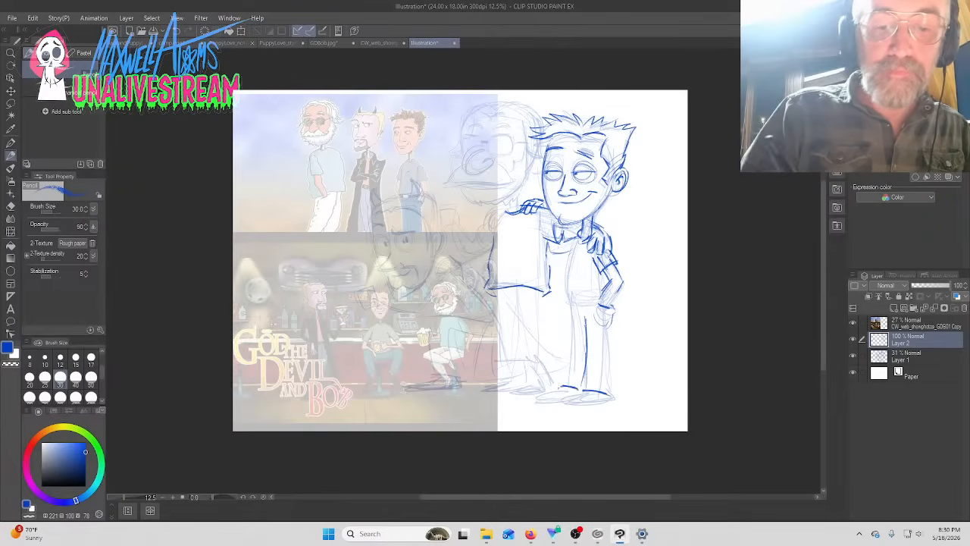
# Draw Bob's other trouser leg, and add his belt, shirt front and pointed collar
pyautogui.moveTo(567, 311); pyautogui.dragTo(566, 380)
pyautogui.moveTo(566, 293); pyautogui.dragTo(566, 337)
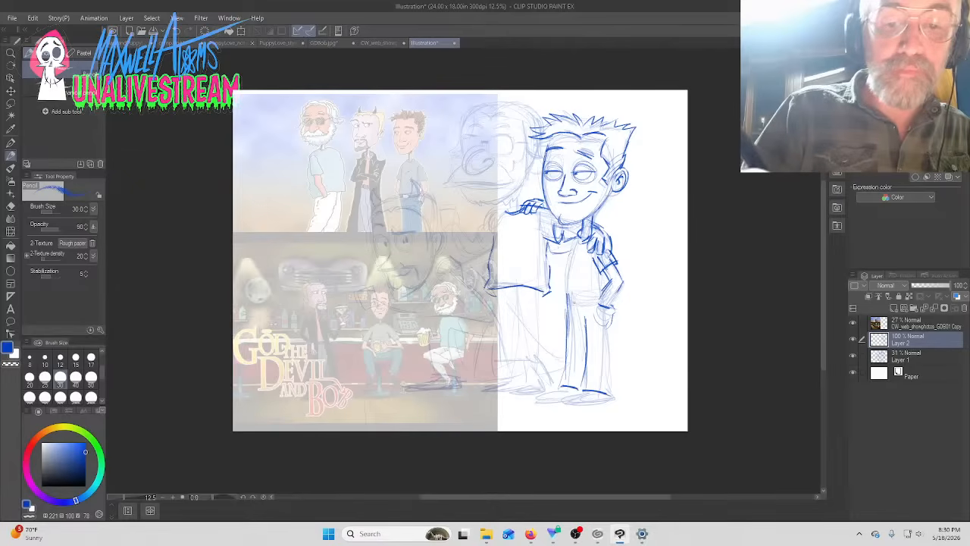
pyautogui.moveTo(575, 292)
pyautogui.mouseDown()
pyautogui.moveTo(603, 301)
pyautogui.moveTo(566, 273)
pyautogui.moveTo(565, 242)
pyautogui.mouseUp()
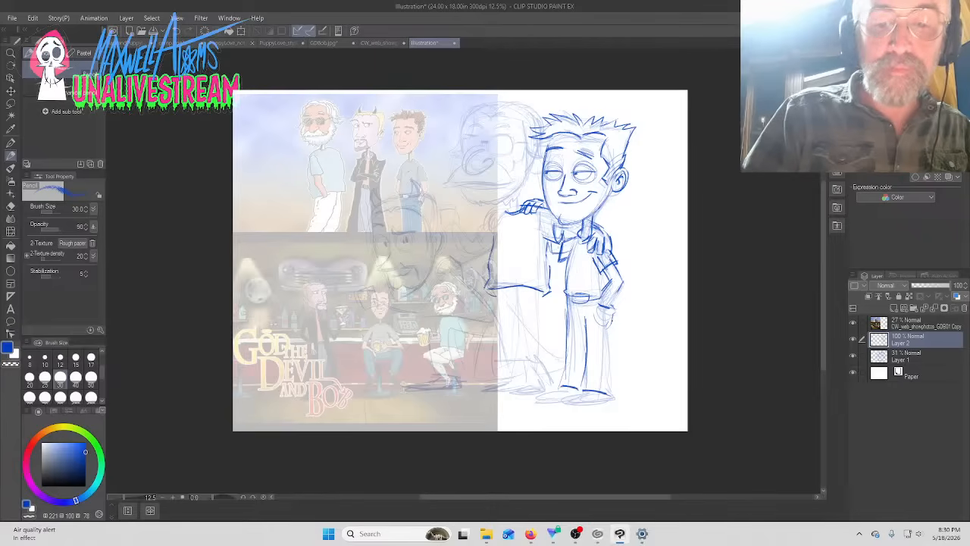
# Define Bob's hand at his hip, complete the outer trouser leg, and draw both of his rounded shoes
pyautogui.moveTo(612, 317)
pyautogui.mouseDown()
pyautogui.moveTo(606, 329)
pyautogui.moveTo(612, 292)
pyautogui.mouseUp()
pyautogui.moveTo(623, 298); pyautogui.dragTo(614, 284)
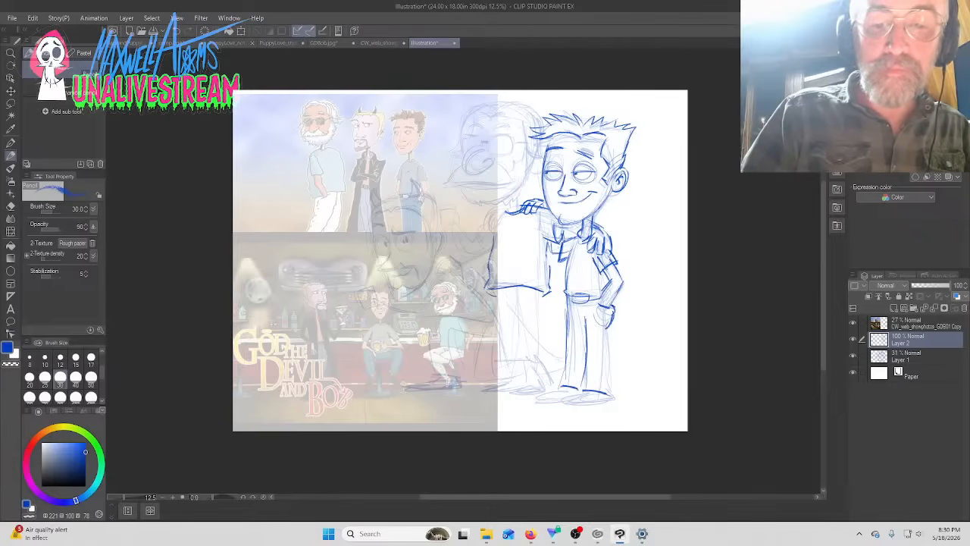
pyautogui.moveTo(606, 330)
pyautogui.mouseDown()
pyautogui.moveTo(611, 392)
pyautogui.moveTo(611, 370)
pyautogui.mouseUp()
pyautogui.moveTo(614, 320); pyautogui.dragTo(609, 362)
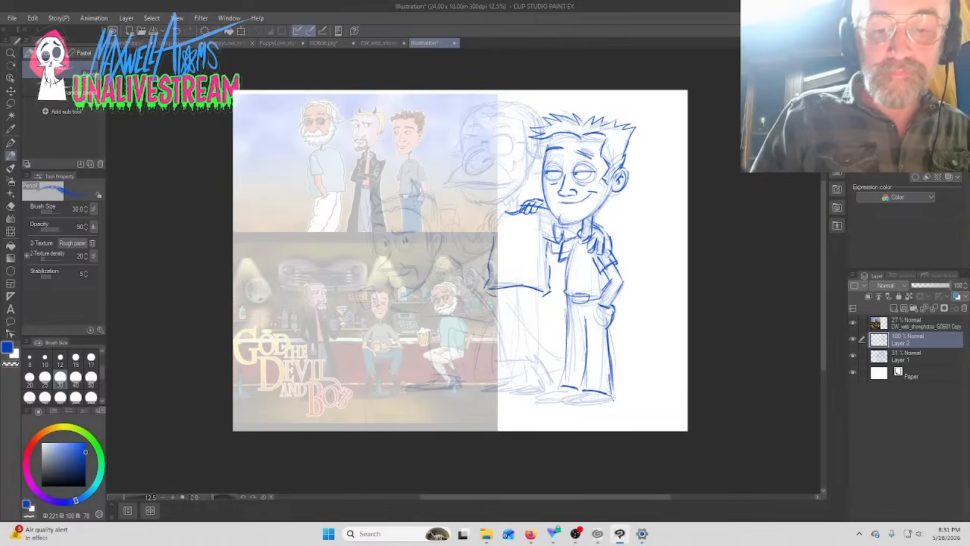
pyautogui.moveTo(578, 403); pyautogui.dragTo(611, 398)
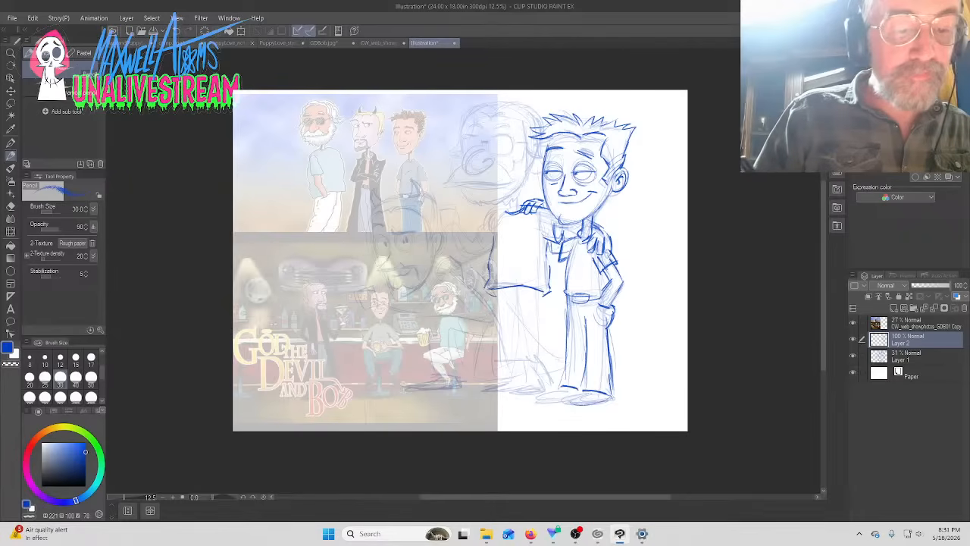
pyautogui.moveTo(567, 393)
pyautogui.mouseDown()
pyautogui.moveTo(593, 389)
pyautogui.moveTo(565, 403)
pyautogui.moveTo(598, 402)
pyautogui.moveTo(563, 403)
pyautogui.moveTo(564, 387)
pyautogui.moveTo(564, 404)
pyautogui.moveTo(611, 401)
pyautogui.mouseUp()
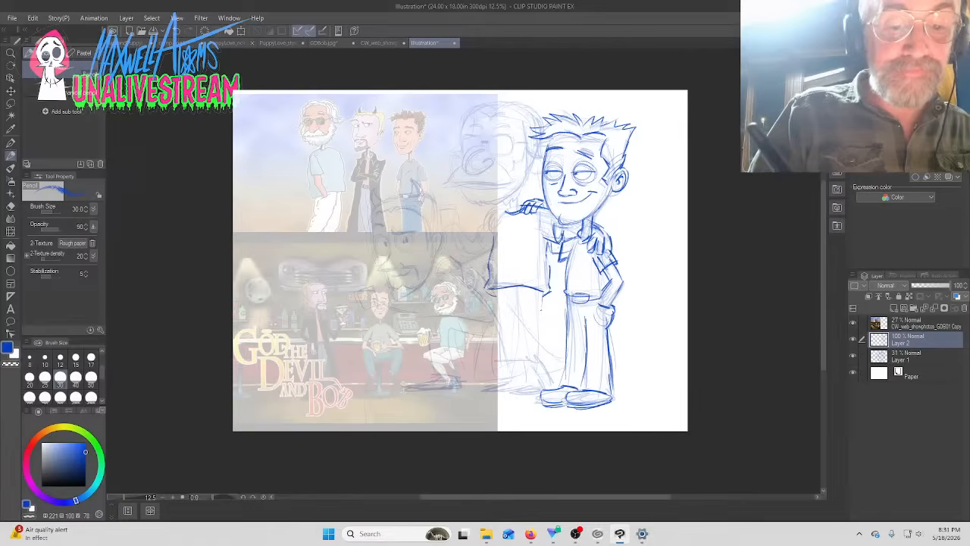
# Draw both of God's slim trouser legs from the shirt hem down to the ankles
pyautogui.moveTo(542, 300)
pyautogui.mouseDown()
pyautogui.moveTo(539, 371)
pyautogui.moveTo(530, 382)
pyautogui.mouseUp()
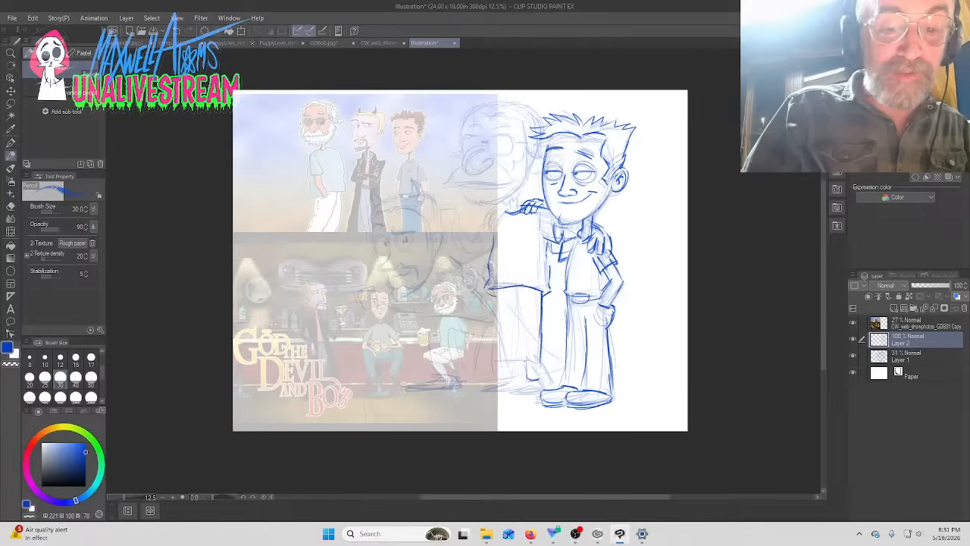
pyautogui.moveTo(522, 341)
pyautogui.mouseDown()
pyautogui.moveTo(528, 377)
pyautogui.moveTo(525, 360)
pyautogui.mouseUp()
pyautogui.moveTo(514, 301); pyautogui.dragTo(523, 355)
pyautogui.moveTo(516, 309)
pyautogui.mouseDown()
pyautogui.moveTo(526, 382)
pyautogui.moveTo(506, 376)
pyautogui.mouseUp()
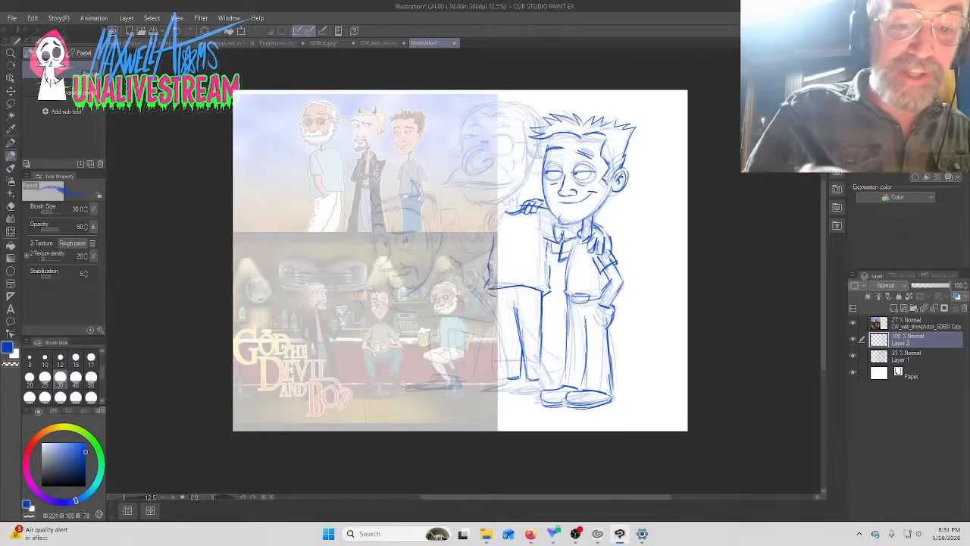
pyautogui.moveTo(498, 291); pyautogui.dragTo(504, 373)
pyautogui.moveTo(539, 330); pyautogui.dragTo(539, 380)
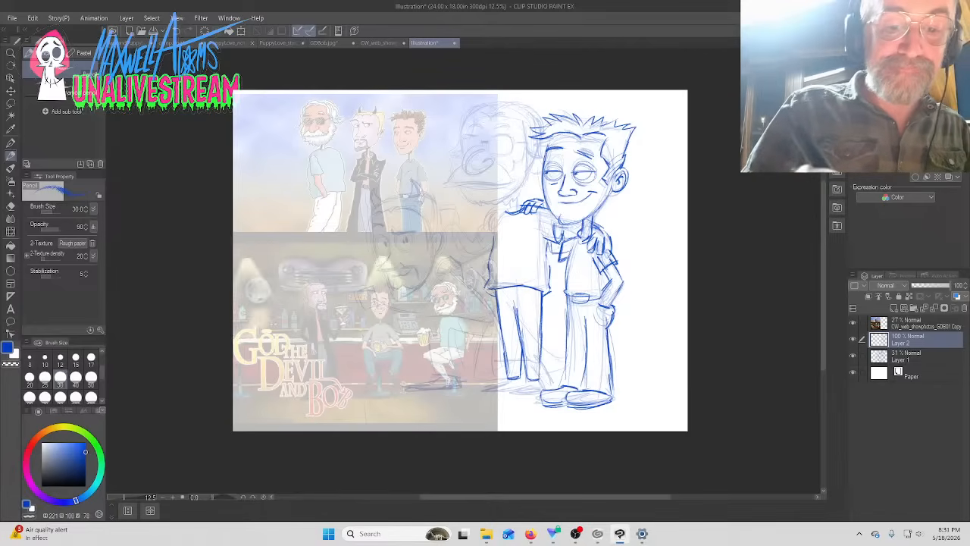
pyautogui.moveTo(516, 299)
pyautogui.mouseDown()
pyautogui.moveTo(514, 322)
pyautogui.moveTo(517, 294)
pyautogui.moveTo(513, 311)
pyautogui.mouseUp()
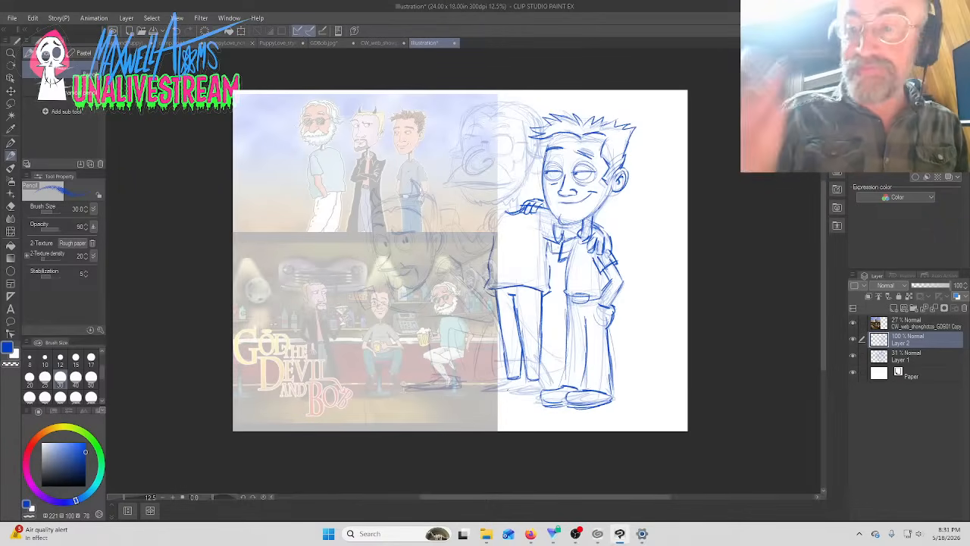
# Compare the reference image at full opacity, and fade its layer to 16%
pyautogui.click(925, 323)
pyautogui.click(949, 285)
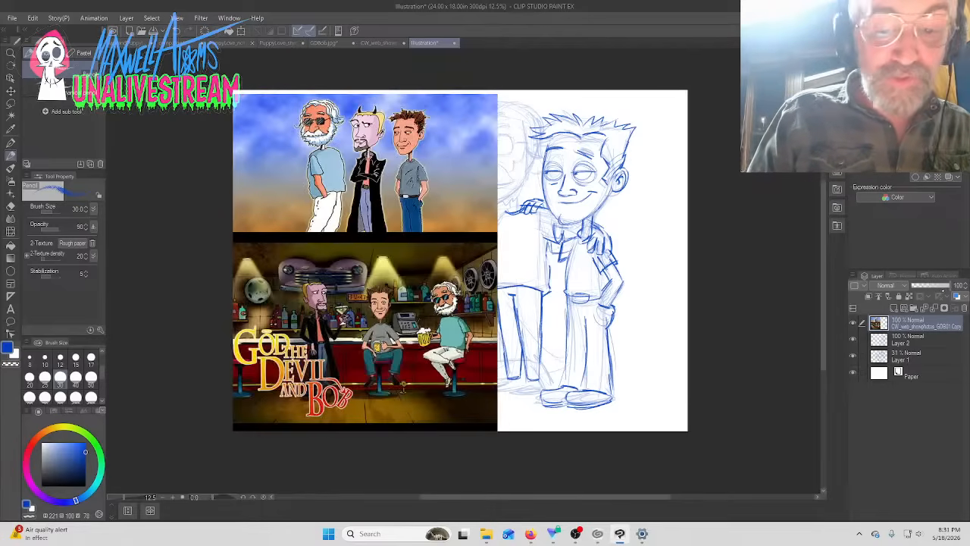
pyautogui.click(915, 285)
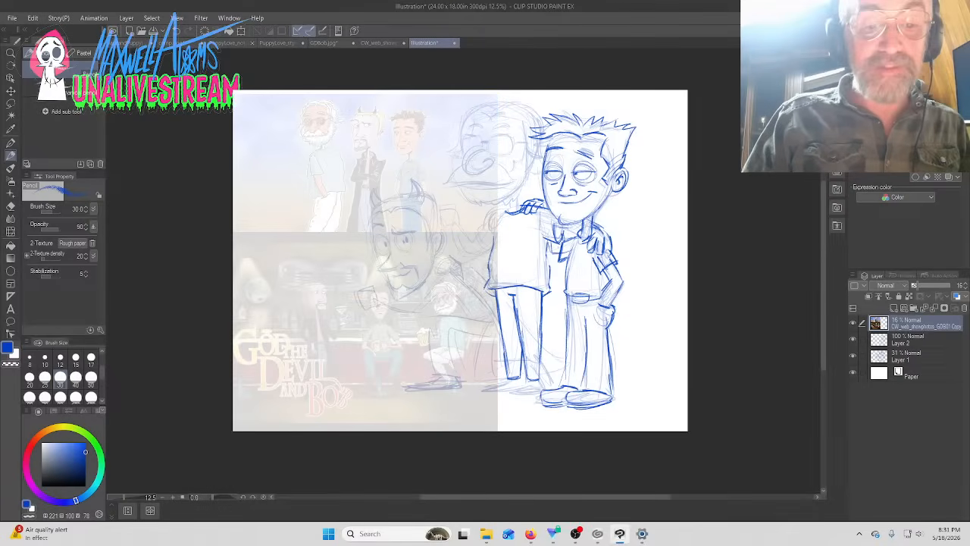
# Draw God's shoes in clean lines on Layer 2
pyautogui.click(906, 339)
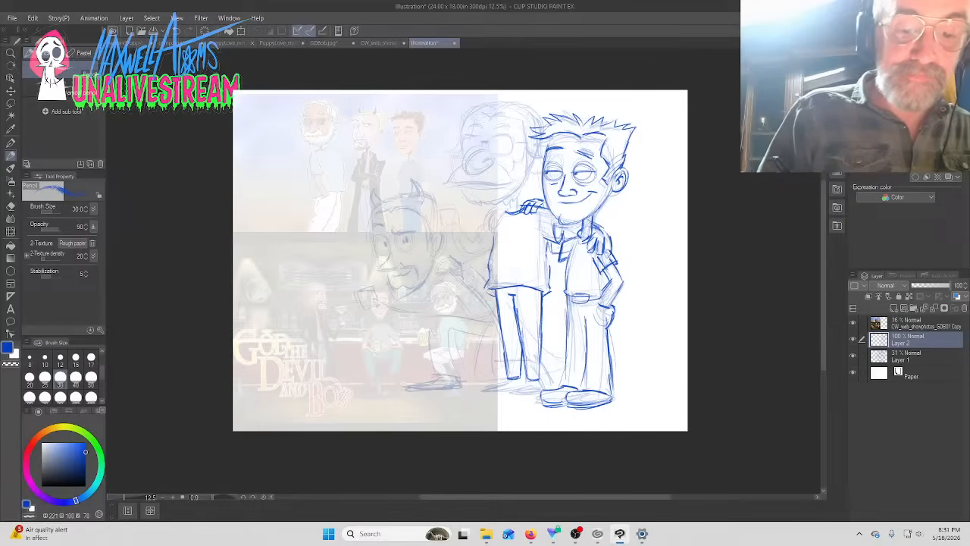
pyautogui.moveTo(530, 381)
pyautogui.mouseDown()
pyautogui.moveTo(508, 400)
pyautogui.moveTo(596, 392)
pyautogui.mouseUp()
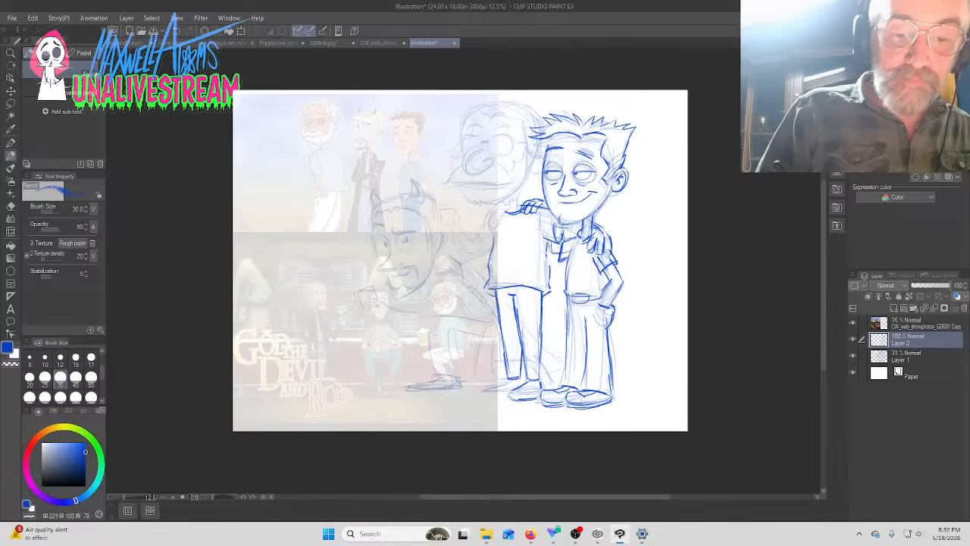
pyautogui.moveTo(524, 391)
pyautogui.mouseDown()
pyautogui.moveTo(535, 387)
pyautogui.moveTo(496, 385)
pyautogui.moveTo(485, 396)
pyautogui.moveTo(517, 379)
pyautogui.moveTo(535, 387)
pyautogui.moveTo(512, 381)
pyautogui.moveTo(509, 392)
pyautogui.moveTo(540, 397)
pyautogui.moveTo(508, 393)
pyautogui.mouseUp()
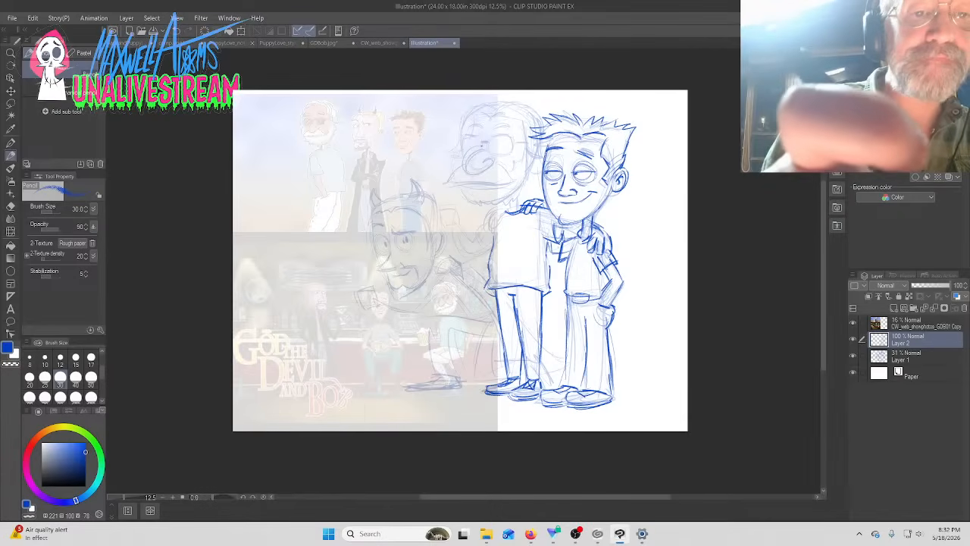
# Draw God's large nose, bushy moustache, rectangular glasses and eyebrow over the faded head
pyautogui.moveTo(482, 146)
pyautogui.mouseDown()
pyautogui.moveTo(466, 173)
pyautogui.moveTo(482, 163)
pyautogui.moveTo(515, 184)
pyautogui.moveTo(445, 182)
pyautogui.mouseUp()
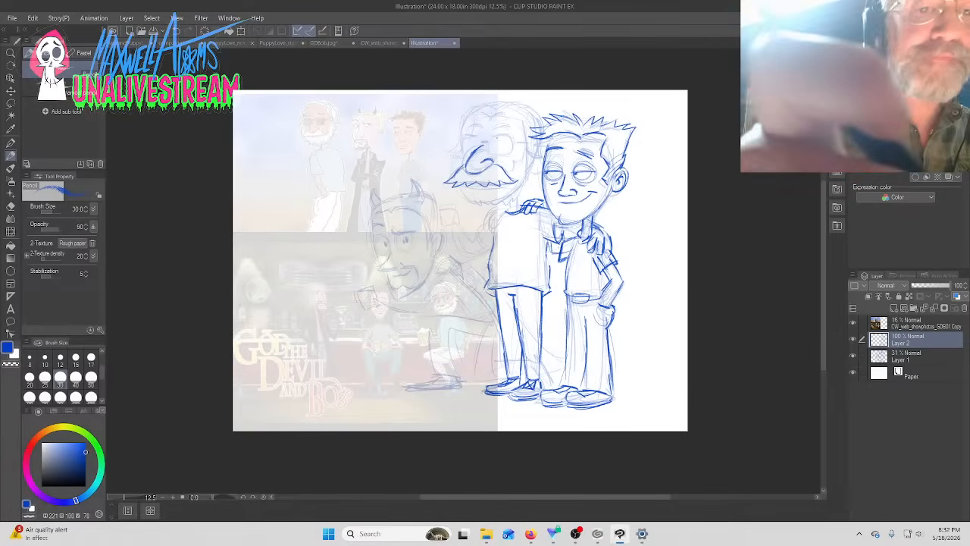
pyautogui.moveTo(489, 145)
pyautogui.mouseDown()
pyautogui.moveTo(492, 155)
pyautogui.moveTo(513, 135)
pyautogui.moveTo(515, 156)
pyautogui.moveTo(481, 135)
pyautogui.moveTo(464, 156)
pyautogui.moveTo(492, 141)
pyautogui.mouseUp()
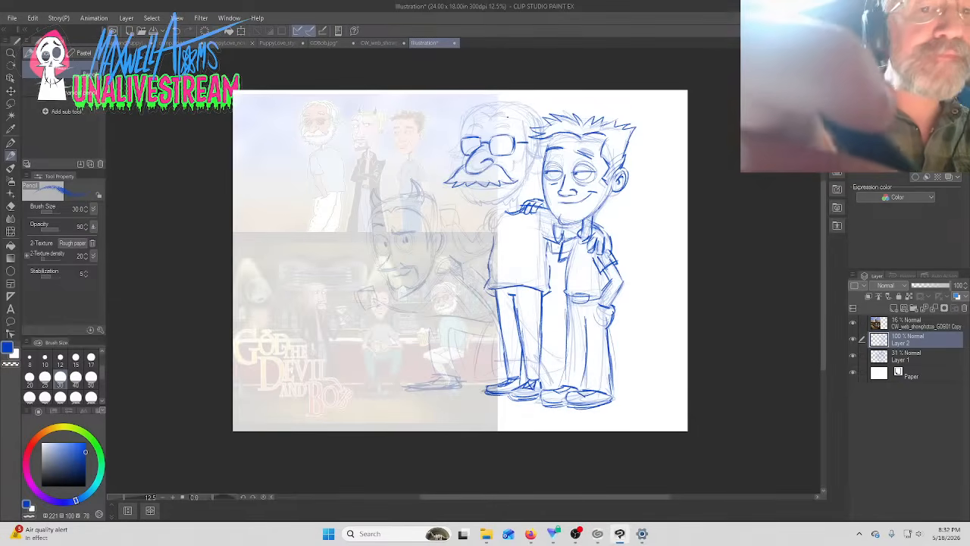
pyautogui.moveTo(498, 129); pyautogui.dragTo(513, 129)
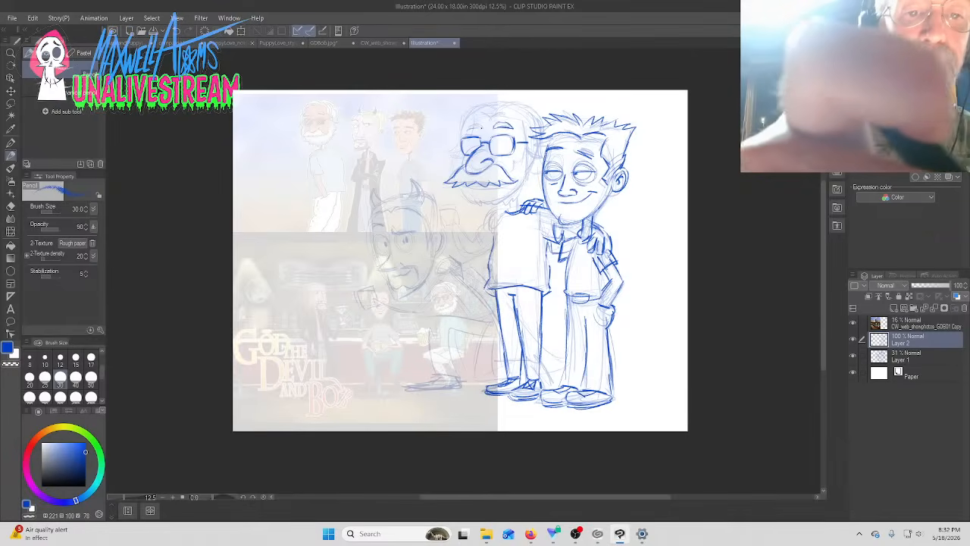
# Draw God's forehead, ear and wavy swept hair, and complete the cheek and jagged beard below the moustache
pyautogui.moveTo(466, 130)
pyautogui.mouseDown()
pyautogui.moveTo(477, 112)
pyautogui.moveTo(523, 113)
pyautogui.moveTo(532, 154)
pyautogui.mouseUp()
pyautogui.moveTo(527, 144); pyautogui.dragTo(540, 148)
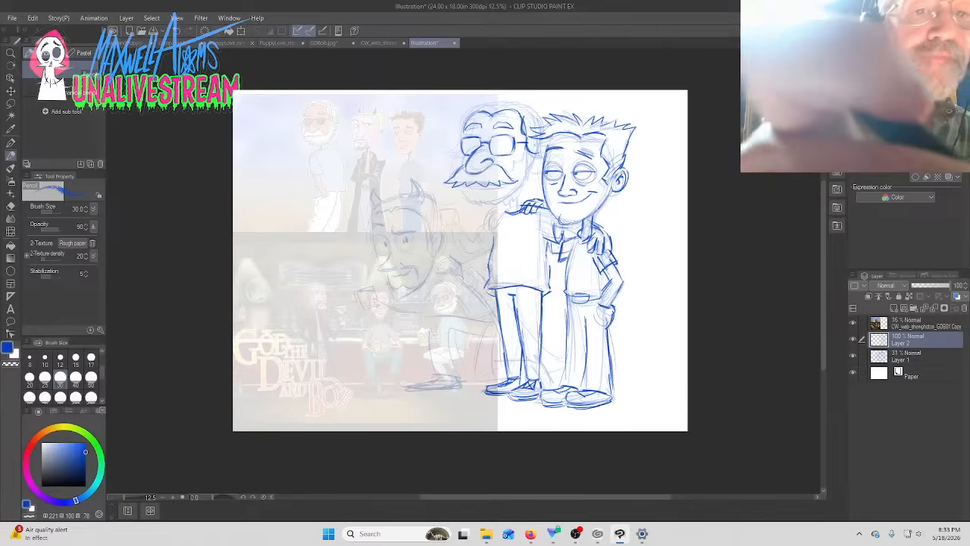
pyautogui.moveTo(466, 113); pyautogui.dragTo(457, 121)
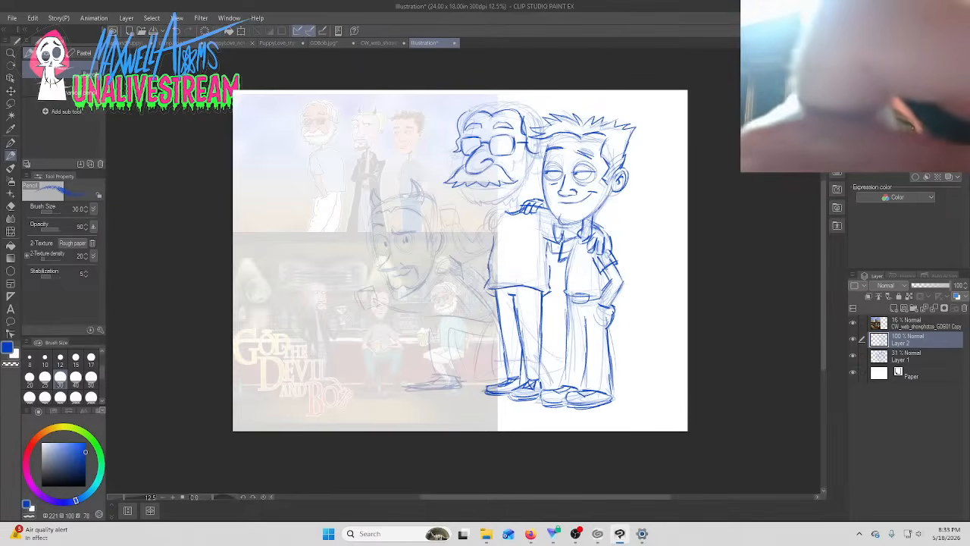
pyautogui.moveTo(468, 114)
pyautogui.mouseDown()
pyautogui.moveTo(485, 101)
pyautogui.moveTo(494, 110)
pyautogui.moveTo(520, 101)
pyautogui.moveTo(542, 128)
pyautogui.mouseUp()
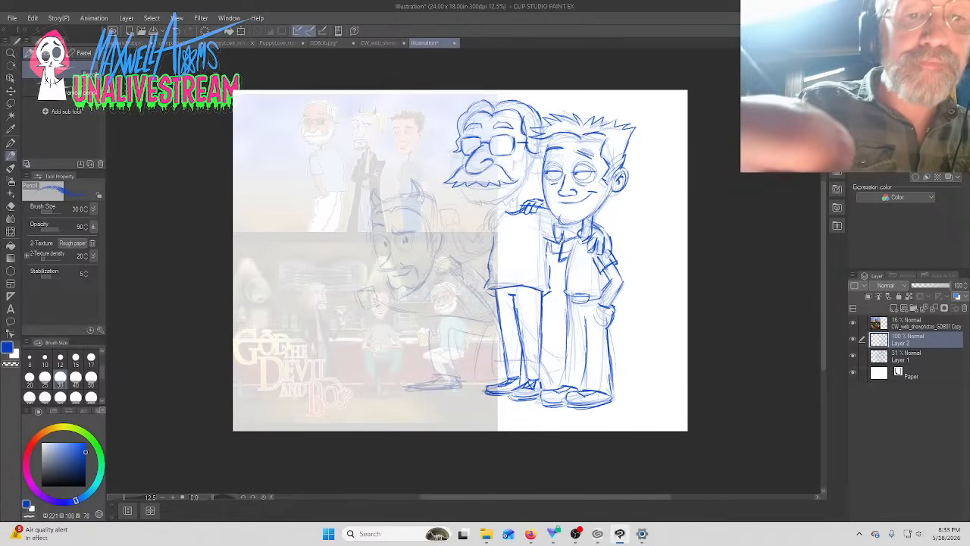
pyautogui.moveTo(526, 150); pyautogui.dragTo(509, 178)
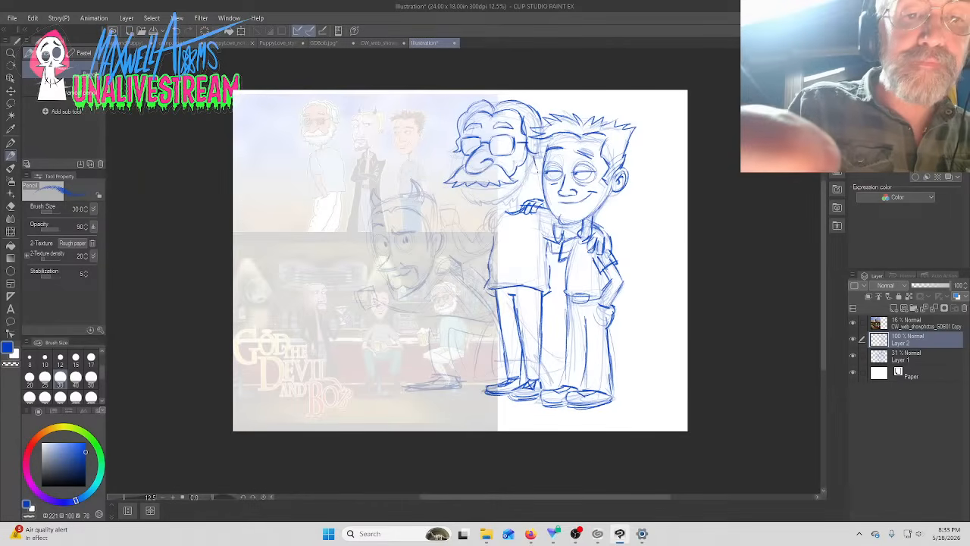
pyautogui.moveTo(527, 182); pyautogui.dragTo(524, 193)
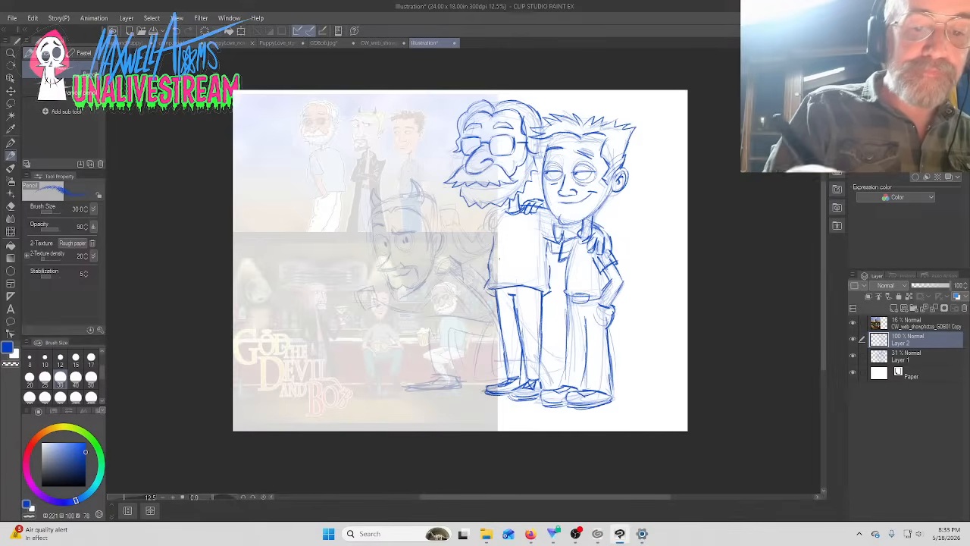
# Draw a horizontal band across God's shirt and a stack of rounded fingers at his waist beside Bob
pyautogui.moveTo(505, 256)
pyautogui.mouseDown()
pyautogui.moveTo(466, 263)
pyautogui.moveTo(552, 263)
pyautogui.mouseUp()
pyautogui.moveTo(549, 261); pyautogui.dragTo(513, 271)
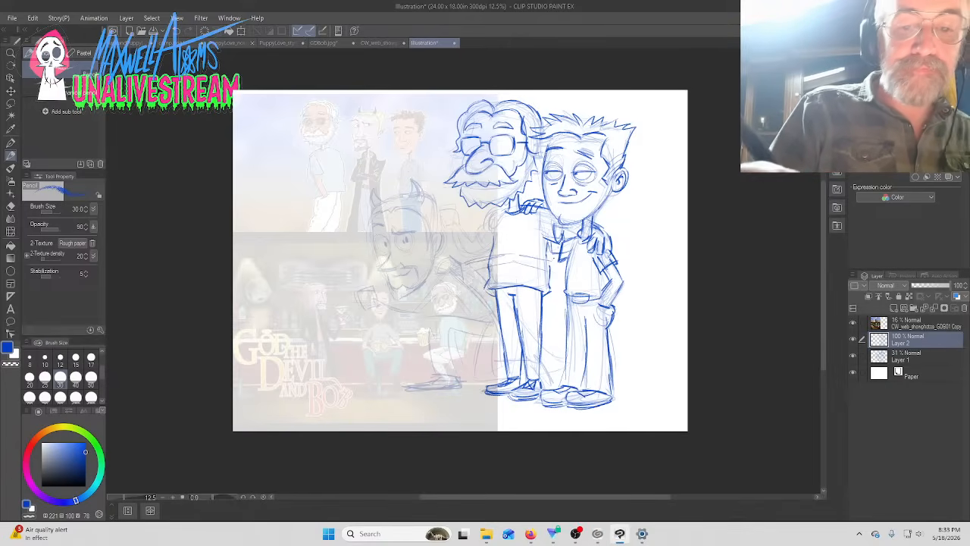
pyautogui.moveTo(550, 256)
pyautogui.mouseDown()
pyautogui.moveTo(550, 276)
pyautogui.moveTo(552, 254)
pyautogui.mouseUp()
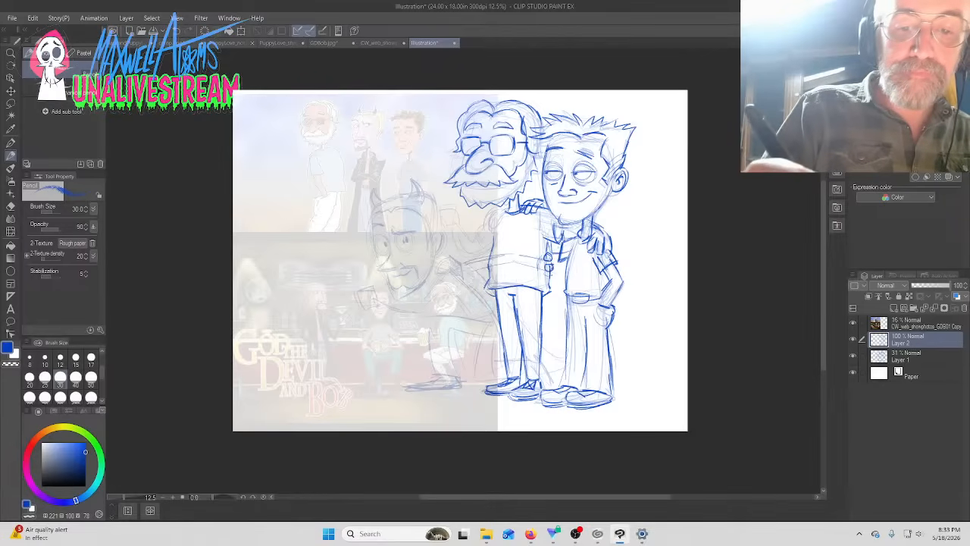
pyautogui.moveTo(547, 274); pyautogui.dragTo(549, 277)
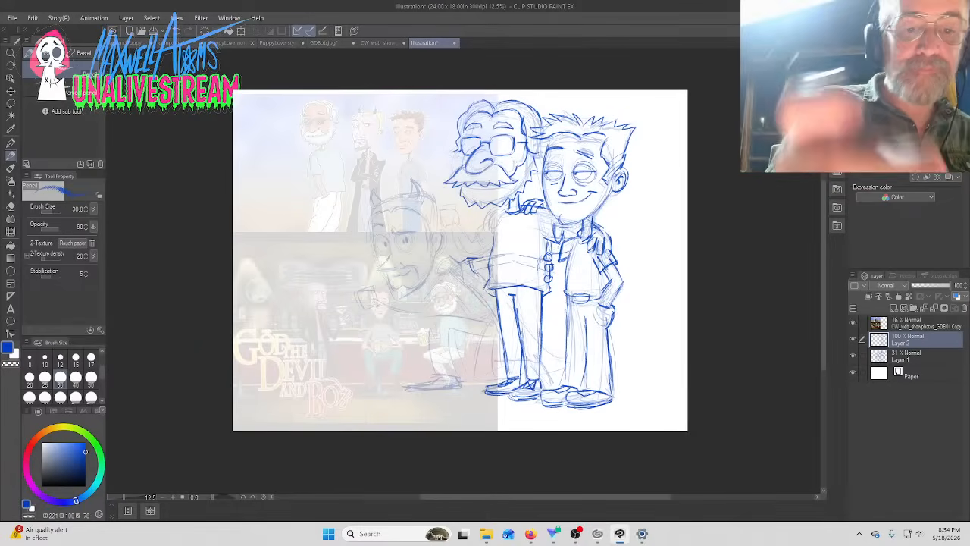
# Draw God's outstretched arm and sleeve, with his hand gripping the crouching Devil behind the neck
pyautogui.moveTo(446, 258)
pyautogui.mouseDown()
pyautogui.moveTo(495, 216)
pyautogui.moveTo(474, 229)
pyautogui.moveTo(479, 250)
pyautogui.moveTo(493, 239)
pyautogui.mouseUp()
pyautogui.moveTo(504, 210); pyautogui.dragTo(453, 262)
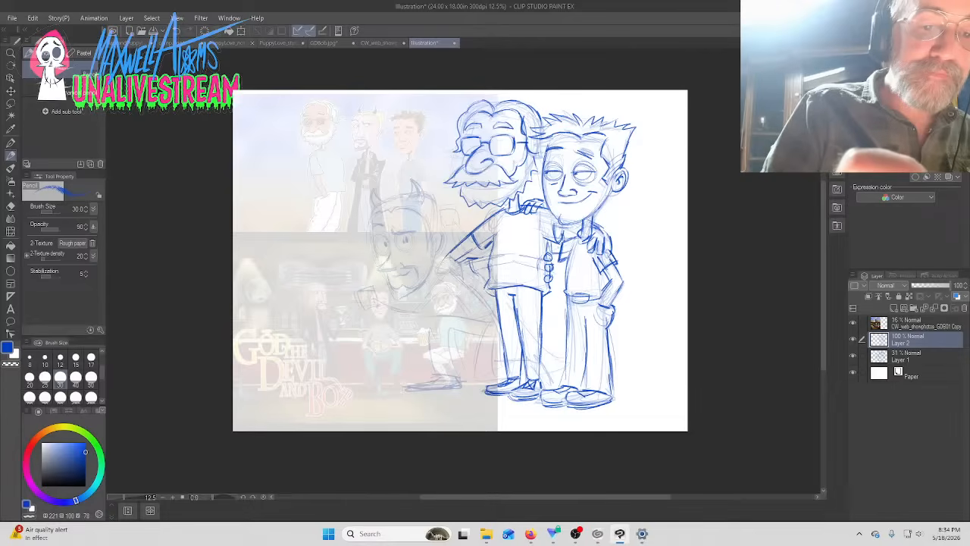
pyautogui.moveTo(455, 255)
pyautogui.mouseDown()
pyautogui.moveTo(432, 280)
pyautogui.moveTo(439, 311)
pyautogui.mouseUp()
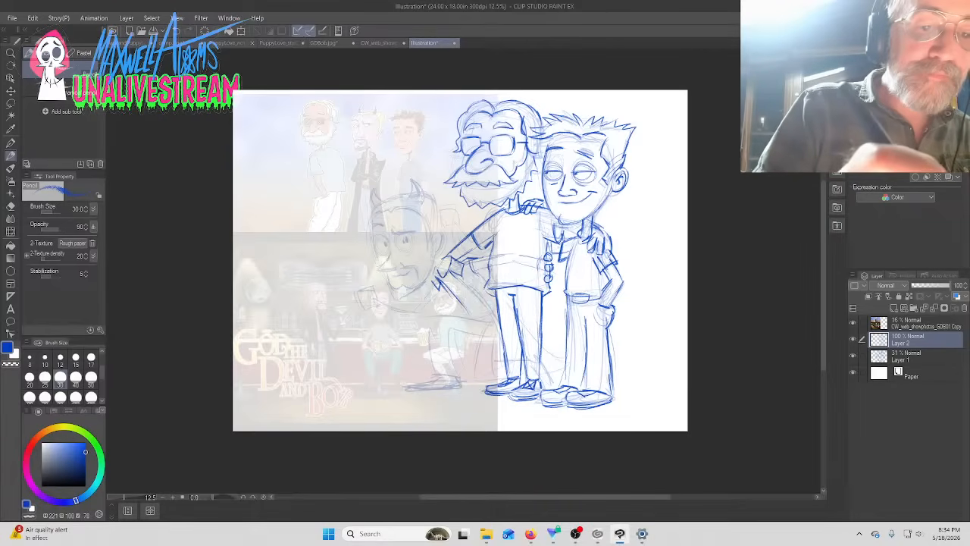
pyautogui.moveTo(444, 256); pyautogui.dragTo(434, 263)
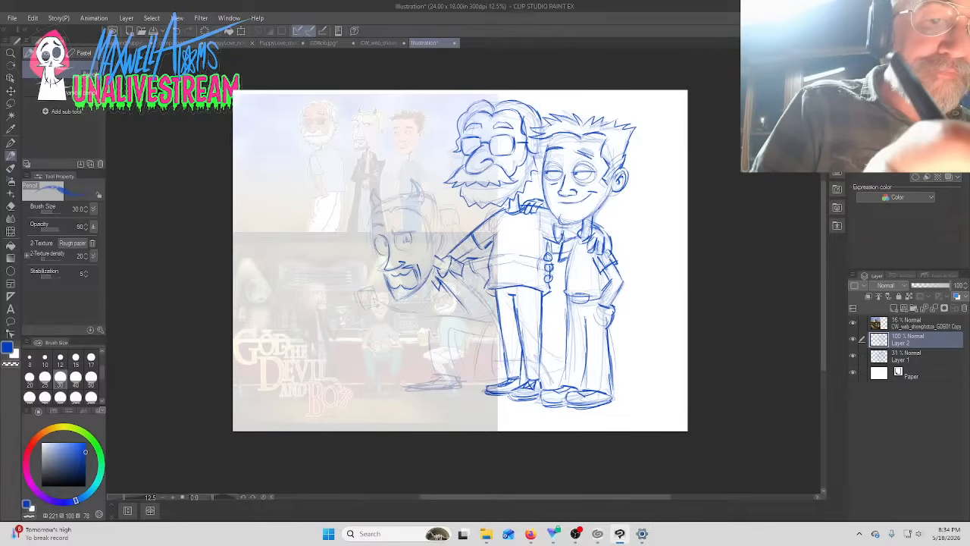
# Draw the Devil's angled eyebrows, eyes, outer face contour and curved horns over the faded rough
pyautogui.moveTo(412, 233); pyautogui.dragTo(413, 244)
pyautogui.moveTo(398, 234)
pyautogui.mouseDown()
pyautogui.moveTo(411, 254)
pyautogui.moveTo(402, 250)
pyautogui.moveTo(416, 230)
pyautogui.moveTo(404, 231)
pyautogui.mouseUp()
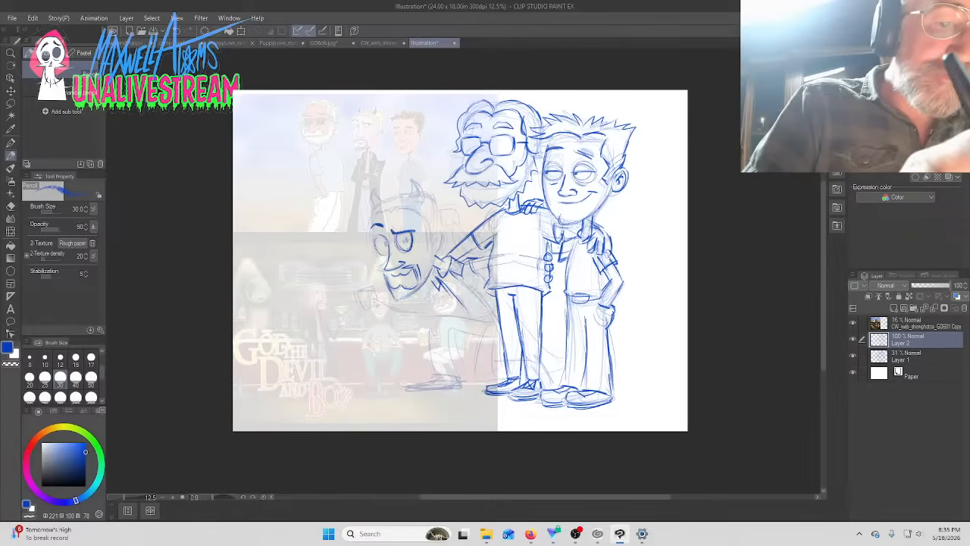
pyautogui.moveTo(373, 247)
pyautogui.mouseDown()
pyautogui.moveTo(383, 278)
pyautogui.moveTo(376, 263)
pyautogui.mouseUp()
pyautogui.moveTo(370, 223)
pyautogui.mouseDown()
pyautogui.moveTo(375, 261)
pyautogui.moveTo(383, 201)
pyautogui.mouseUp()
pyautogui.moveTo(374, 207)
pyautogui.mouseDown()
pyautogui.moveTo(414, 194)
pyautogui.moveTo(414, 181)
pyautogui.moveTo(424, 199)
pyautogui.moveTo(414, 180)
pyautogui.moveTo(371, 188)
pyautogui.mouseUp()
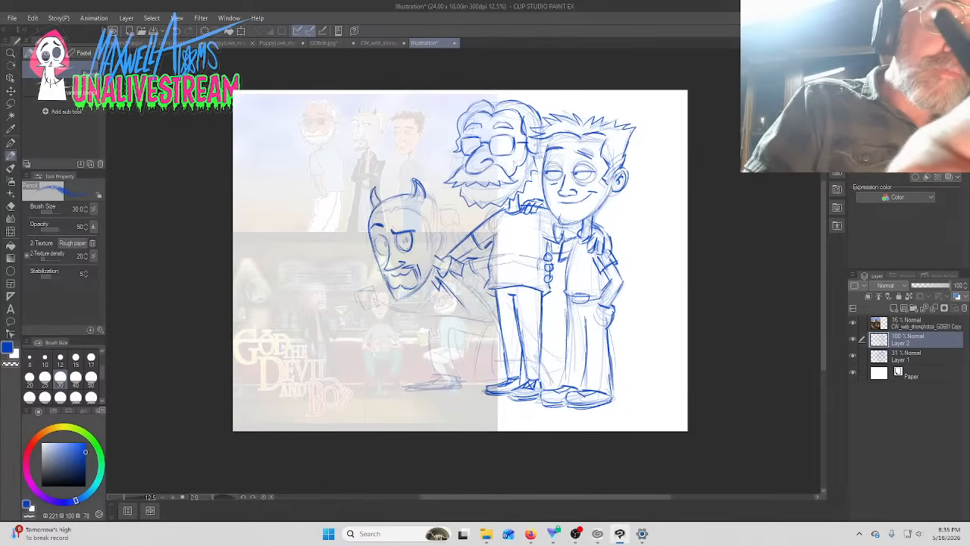
# Complete the Devil's head with his temple, ear, jagged hairline and dark pupils, and save the illustration
pyautogui.moveTo(429, 203)
pyautogui.mouseDown()
pyautogui.moveTo(435, 197)
pyautogui.moveTo(437, 226)
pyautogui.mouseUp()
pyautogui.moveTo(438, 201); pyautogui.dragTo(438, 254)
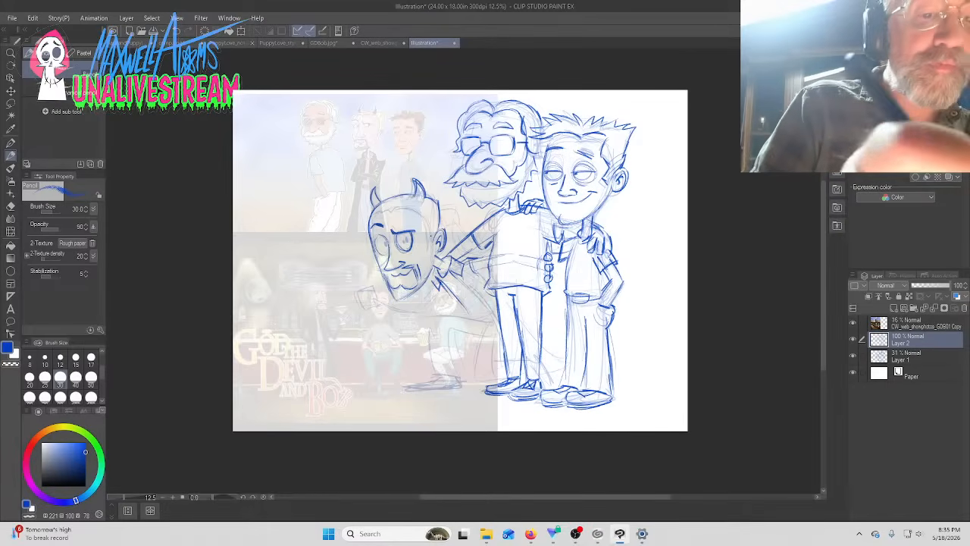
pyautogui.moveTo(430, 247)
pyautogui.mouseDown()
pyautogui.moveTo(427, 217)
pyautogui.moveTo(404, 206)
pyautogui.mouseUp()
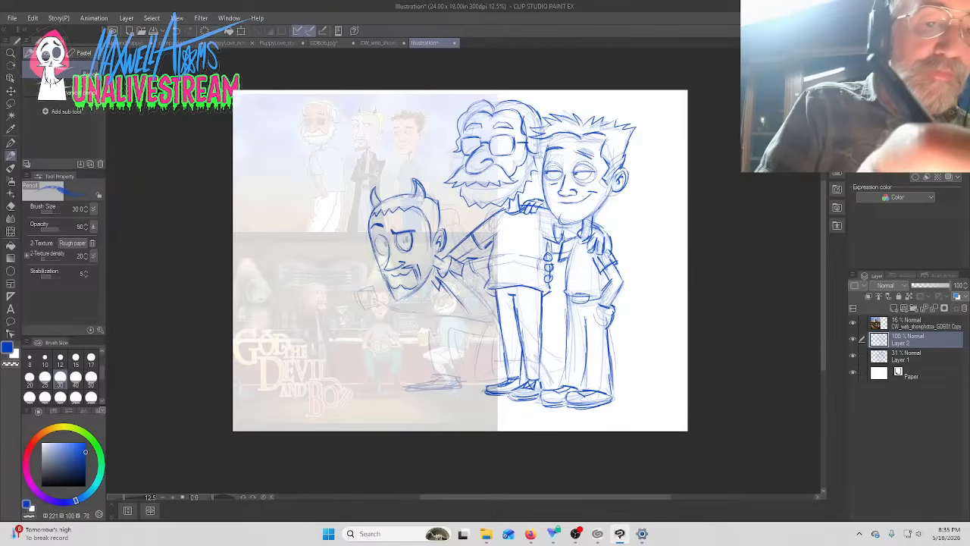
pyautogui.hotkey('ctrl', 's')
pyautogui.moveTo(410, 233); pyautogui.dragTo(404, 239)
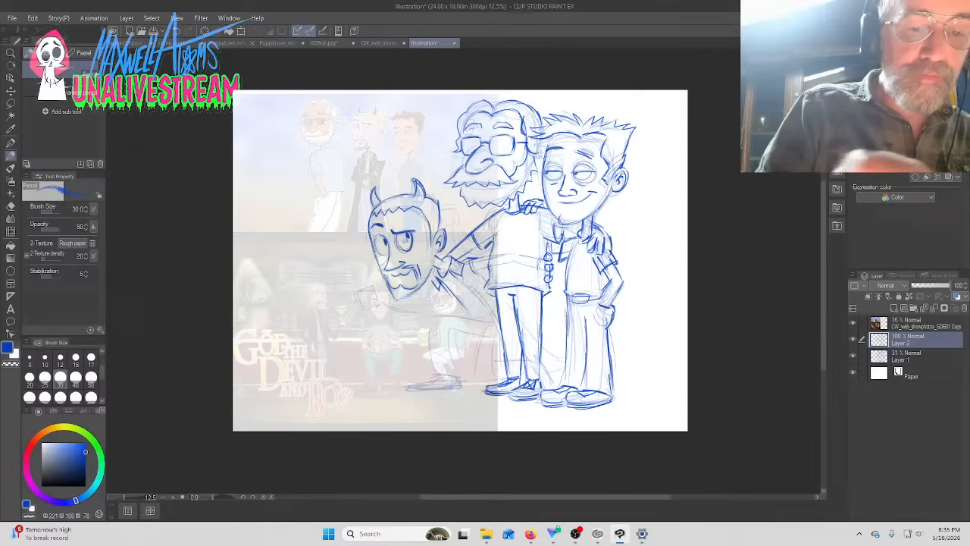
# Draw the Devil's bent front leg, knee and thigh, and the line of his torso and back
pyautogui.moveTo(440, 277)
pyautogui.mouseDown()
pyautogui.moveTo(472, 308)
pyautogui.moveTo(447, 318)
pyautogui.moveTo(436, 311)
pyautogui.moveTo(432, 352)
pyautogui.mouseUp()
pyautogui.moveTo(432, 317)
pyautogui.mouseDown()
pyautogui.moveTo(435, 370)
pyautogui.moveTo(439, 358)
pyautogui.moveTo(467, 378)
pyautogui.mouseUp()
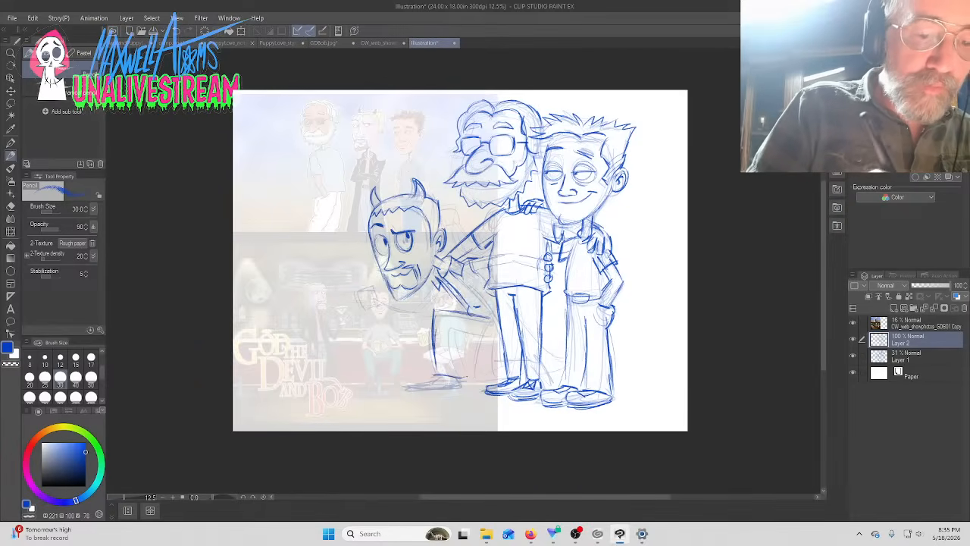
pyautogui.moveTo(455, 342)
pyautogui.mouseDown()
pyautogui.moveTo(461, 374)
pyautogui.moveTo(451, 364)
pyautogui.mouseUp()
pyautogui.moveTo(499, 329); pyautogui.dragTo(450, 338)
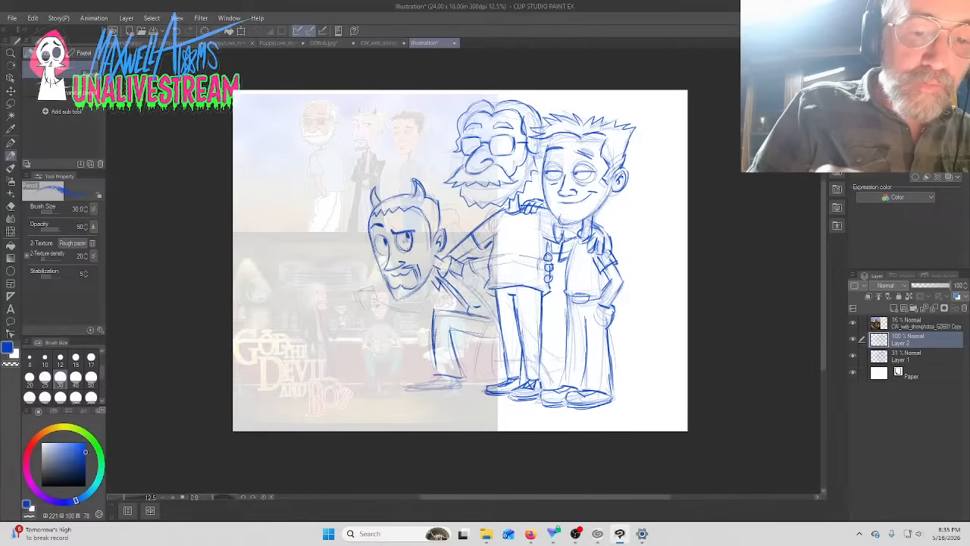
pyautogui.moveTo(455, 277)
pyautogui.mouseDown()
pyautogui.moveTo(488, 311)
pyautogui.moveTo(519, 368)
pyautogui.moveTo(563, 370)
pyautogui.moveTo(563, 341)
pyautogui.mouseUp()
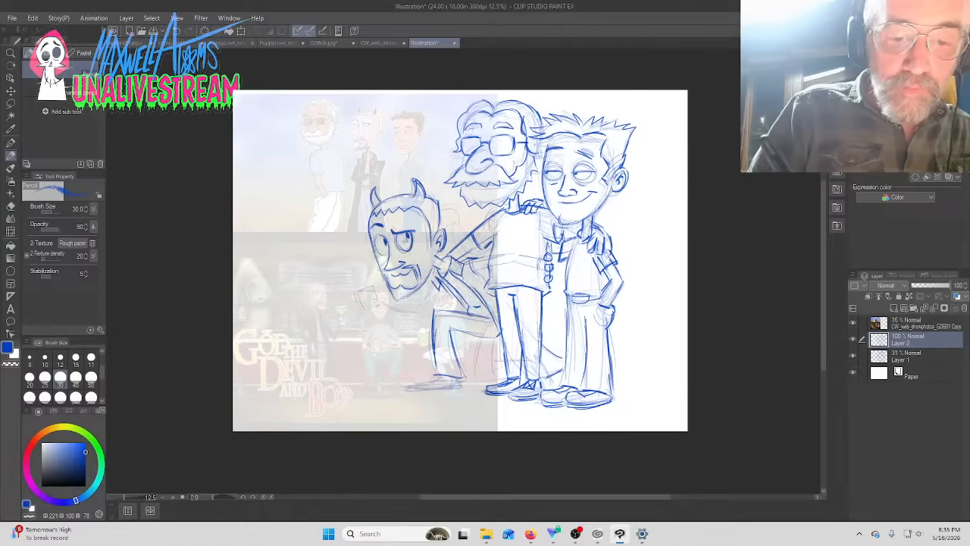
# Draw the Devil's rear leg behind the bent knee, and outline his pointed front shoe
pyautogui.moveTo(478, 335)
pyautogui.mouseDown()
pyautogui.moveTo(474, 373)
pyautogui.moveTo(497, 335)
pyautogui.moveTo(490, 368)
pyautogui.moveTo(474, 379)
pyautogui.mouseUp()
pyautogui.moveTo(476, 381)
pyautogui.mouseDown()
pyautogui.moveTo(508, 379)
pyautogui.moveTo(508, 366)
pyautogui.moveTo(545, 375)
pyautogui.mouseUp()
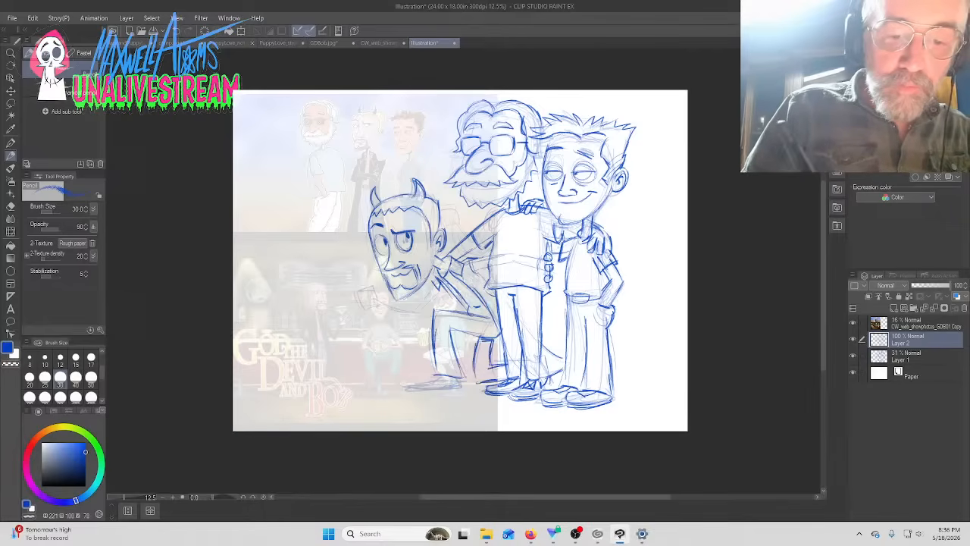
pyautogui.moveTo(461, 378); pyautogui.dragTo(462, 391)
pyautogui.moveTo(463, 390)
pyautogui.mouseDown()
pyautogui.moveTo(406, 387)
pyautogui.moveTo(440, 378)
pyautogui.moveTo(456, 386)
pyautogui.mouseUp()
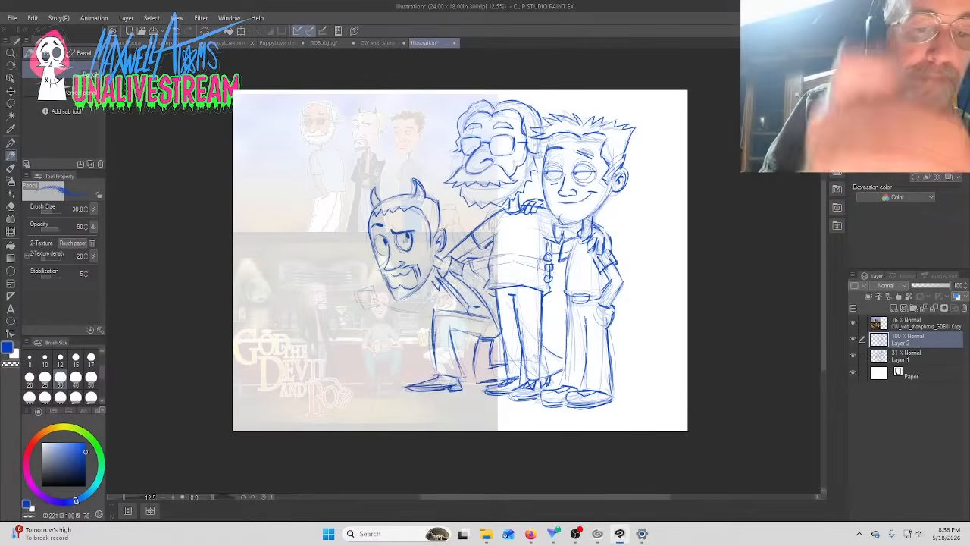
# Draw the collar details below the Devil's chin with short strokes
pyautogui.moveTo(433, 281); pyautogui.dragTo(430, 292)
pyautogui.moveTo(432, 281); pyautogui.dragTo(428, 295)
pyautogui.moveTo(434, 274); pyautogui.dragTo(427, 290)
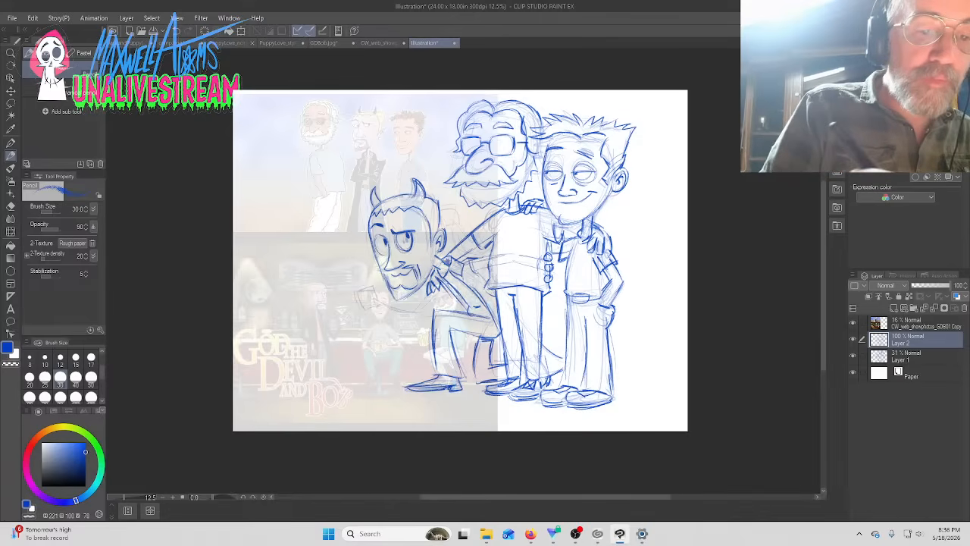
# Draw the Devil's arm reaching forward, ending in a raised hand with two spread fingers
pyautogui.moveTo(426, 292)
pyautogui.mouseDown()
pyautogui.moveTo(414, 307)
pyautogui.moveTo(423, 314)
pyautogui.mouseUp()
pyautogui.moveTo(428, 310)
pyautogui.mouseDown()
pyautogui.moveTo(416, 322)
pyautogui.moveTo(385, 311)
pyautogui.mouseUp()
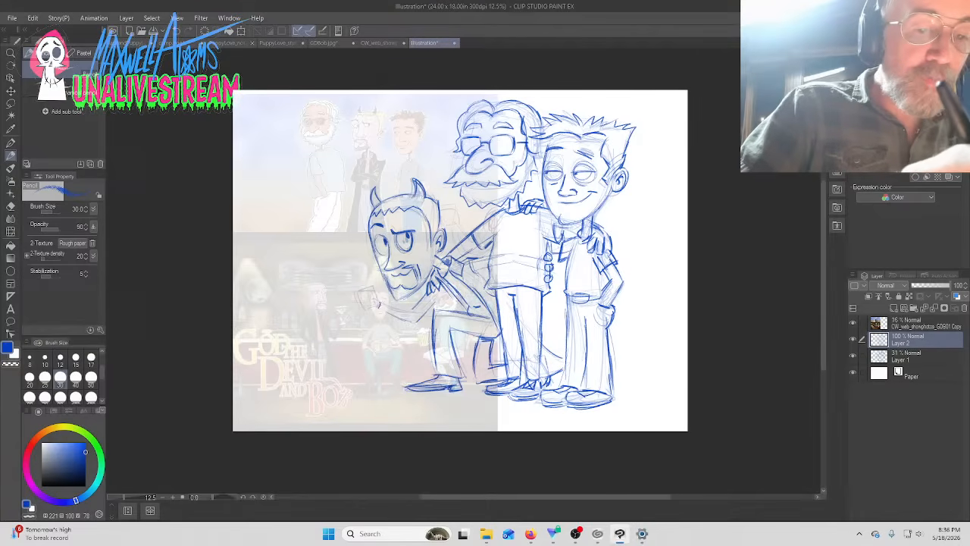
pyautogui.moveTo(394, 308); pyautogui.dragTo(380, 302)
pyautogui.moveTo(412, 312); pyautogui.dragTo(384, 304)
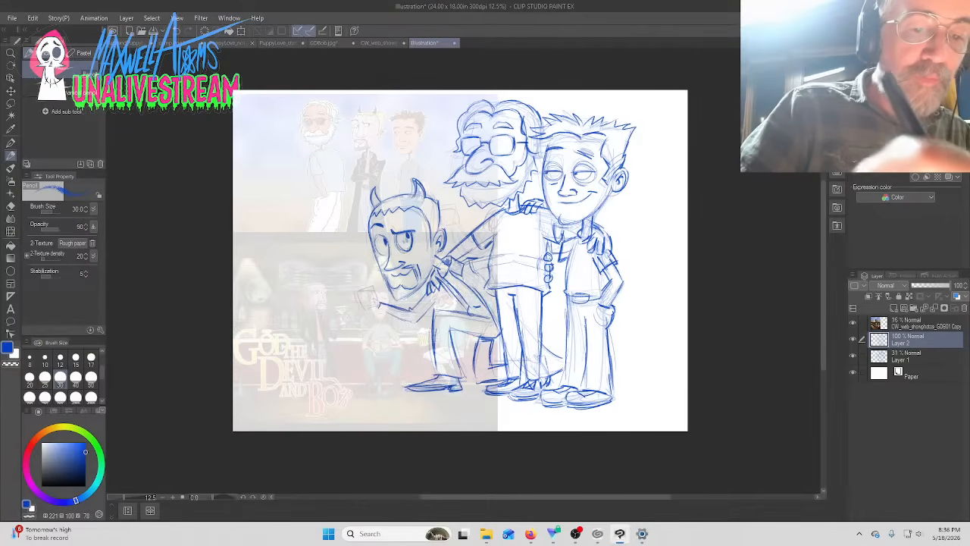
pyautogui.moveTo(444, 292)
pyautogui.mouseDown()
pyautogui.moveTo(429, 305)
pyautogui.moveTo(458, 322)
pyautogui.moveTo(457, 358)
pyautogui.moveTo(473, 382)
pyautogui.mouseUp()
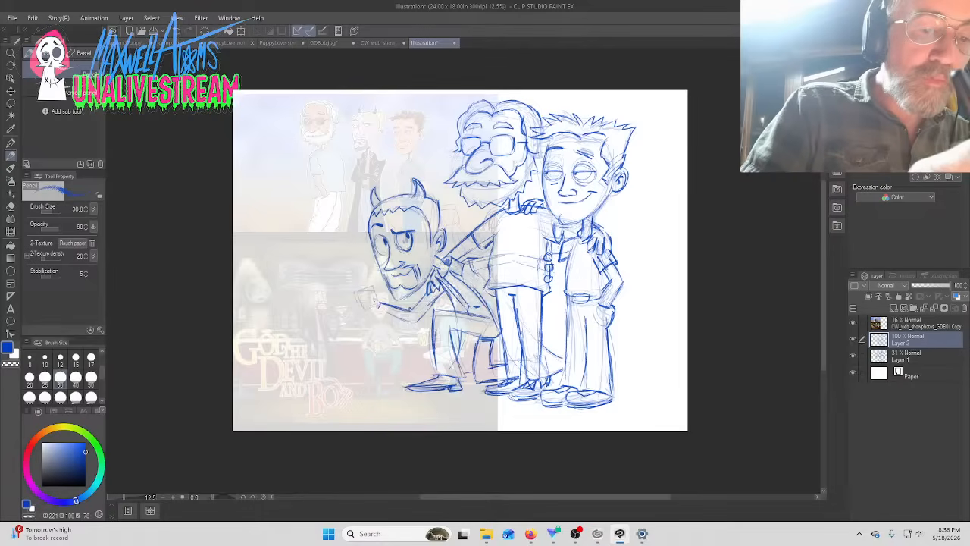
pyautogui.moveTo(379, 288)
pyautogui.mouseDown()
pyautogui.moveTo(376, 300)
pyautogui.moveTo(362, 300)
pyautogui.moveTo(363, 282)
pyautogui.moveTo(368, 290)
pyautogui.moveTo(336, 289)
pyautogui.moveTo(362, 310)
pyautogui.mouseUp()
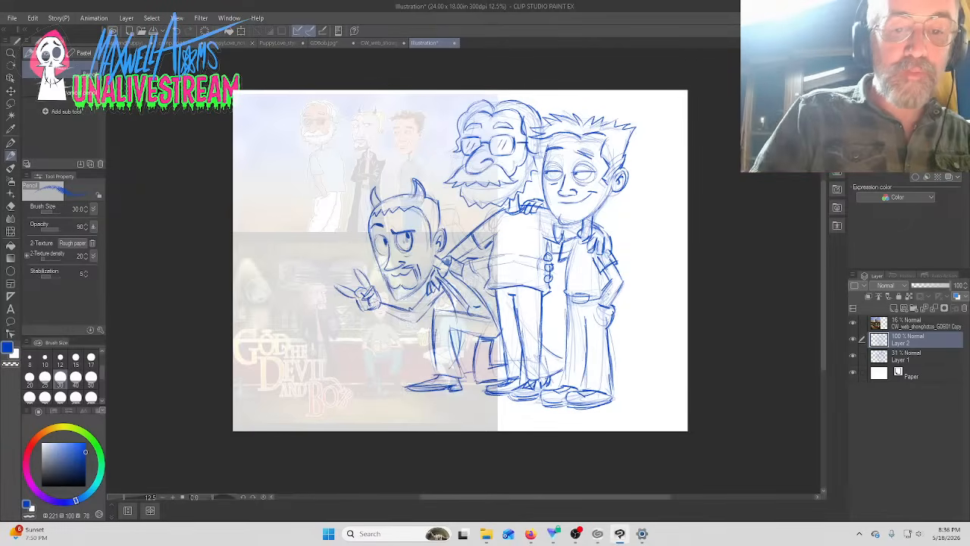
# Add fold marks to God's shirt and trousers, and reinforce the underside of the Devil's forearm
pyautogui.moveTo(501, 272); pyautogui.dragTo(521, 268)
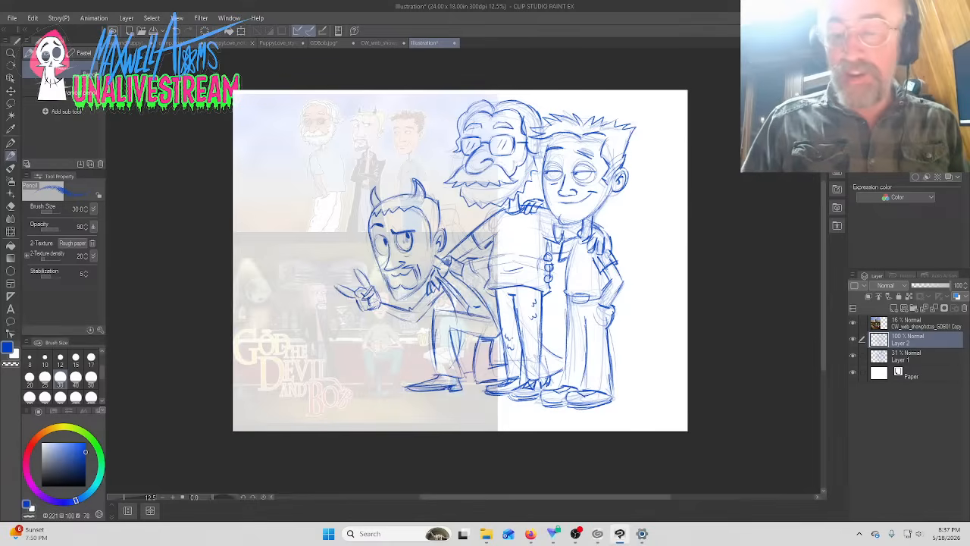
pyautogui.click(576, 533)
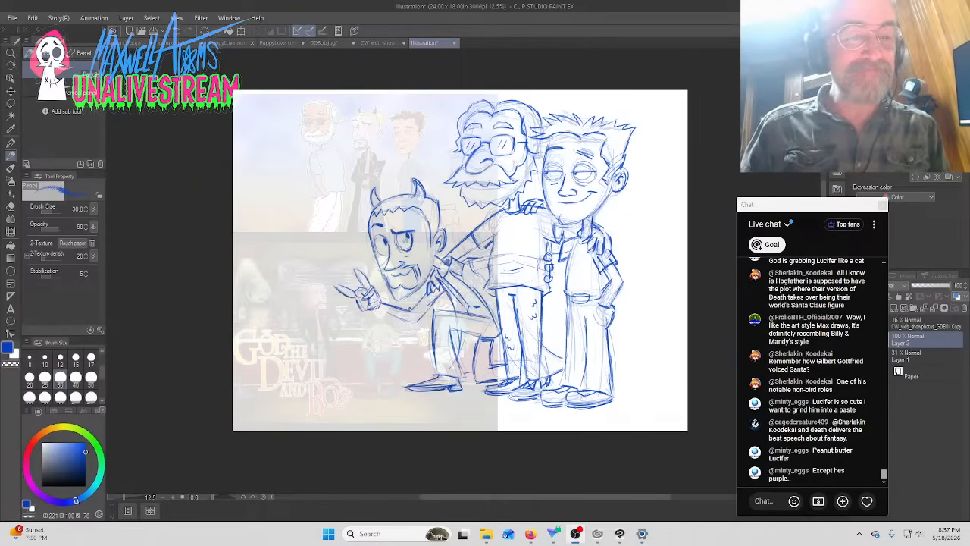
pyautogui.click(382, 310)
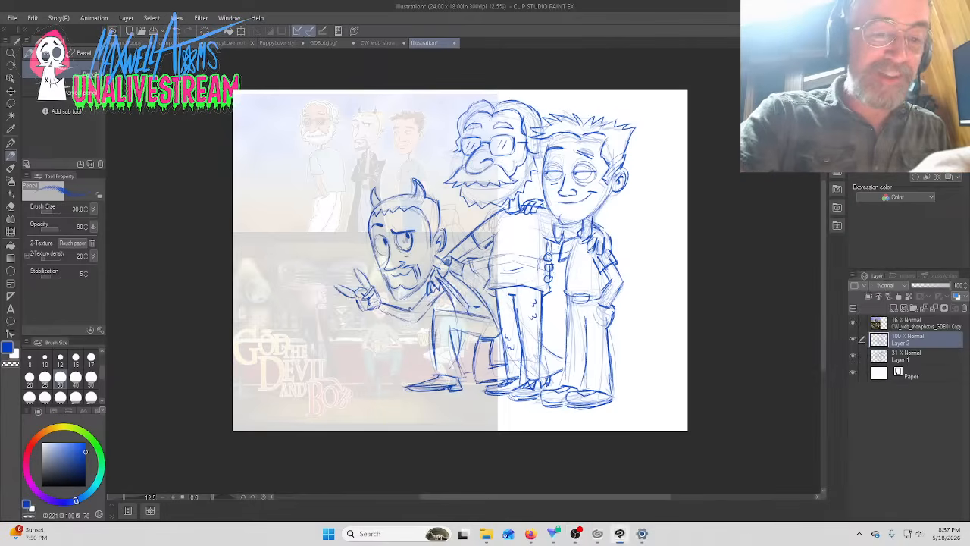
pyautogui.moveTo(379, 309); pyautogui.dragTo(399, 317)
pyautogui.moveTo(389, 313); pyautogui.dragTo(413, 322)
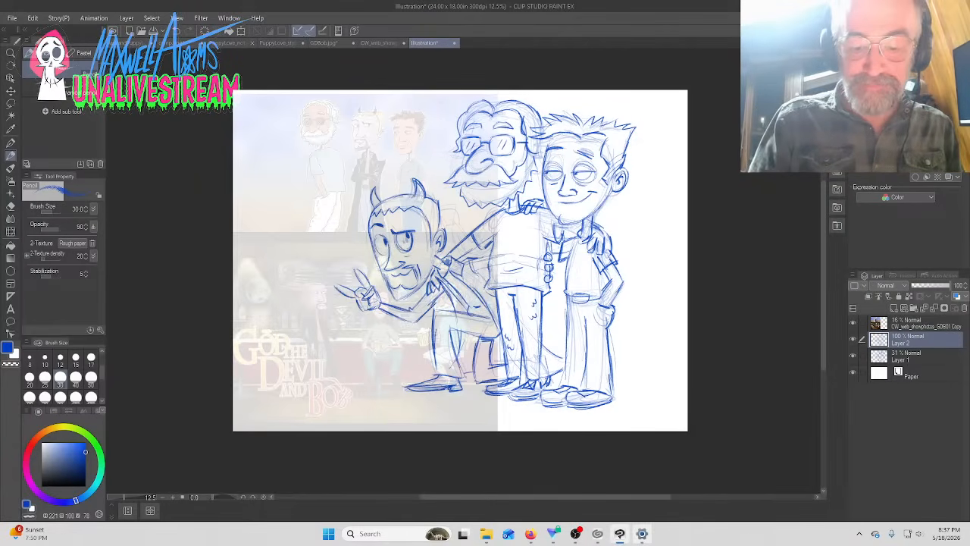
# Read the latest viewer comments in the live chat, and return to the drawing
pyautogui.click(642, 534)
pyautogui.hotkey('alt', 'Tab')
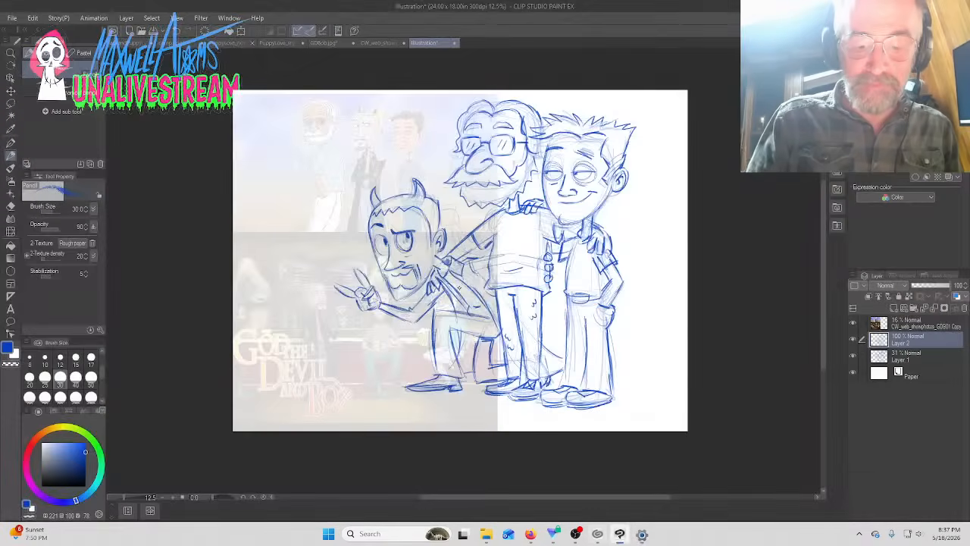
pyautogui.hotkey('alt', 'Tab')
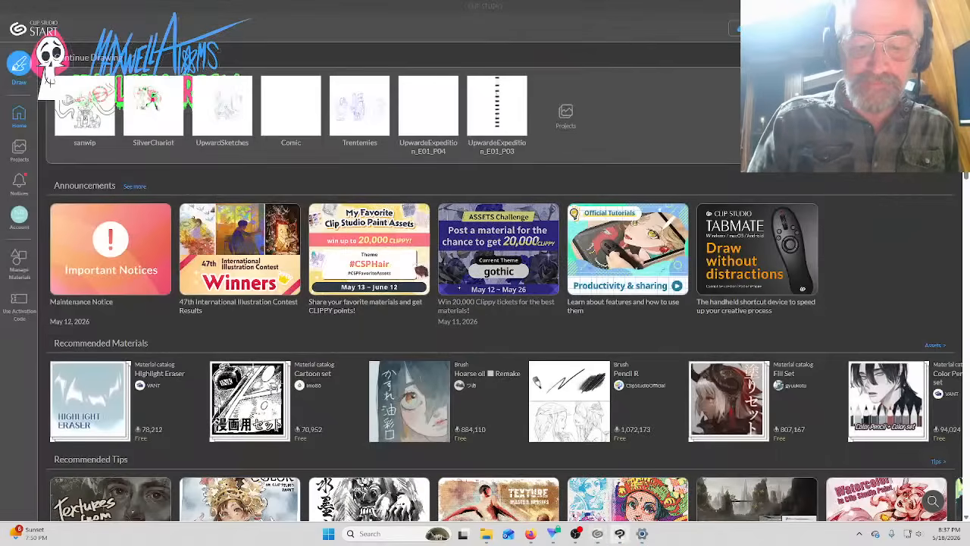
pyautogui.hotkey('alt', 'Tab')
pyautogui.click(575, 534)
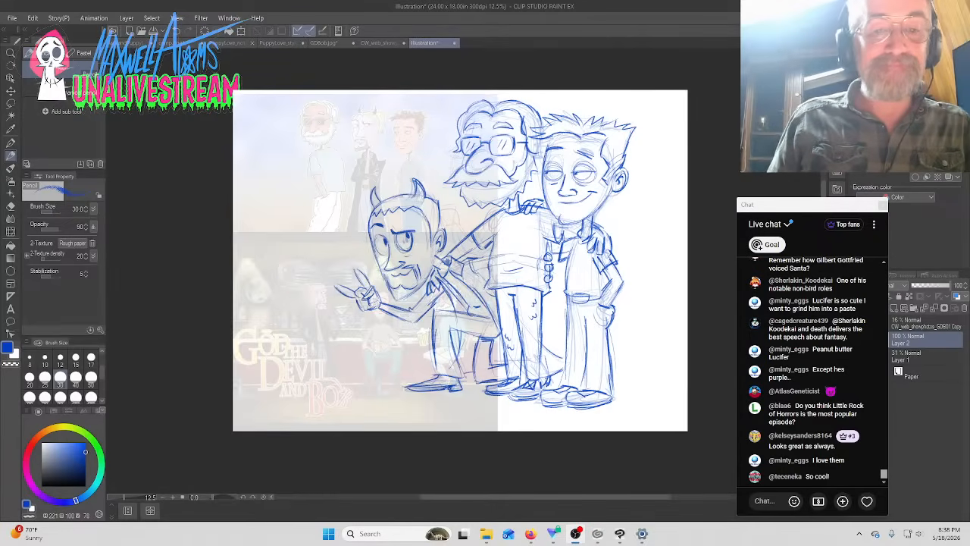
pyautogui.click(926, 396)
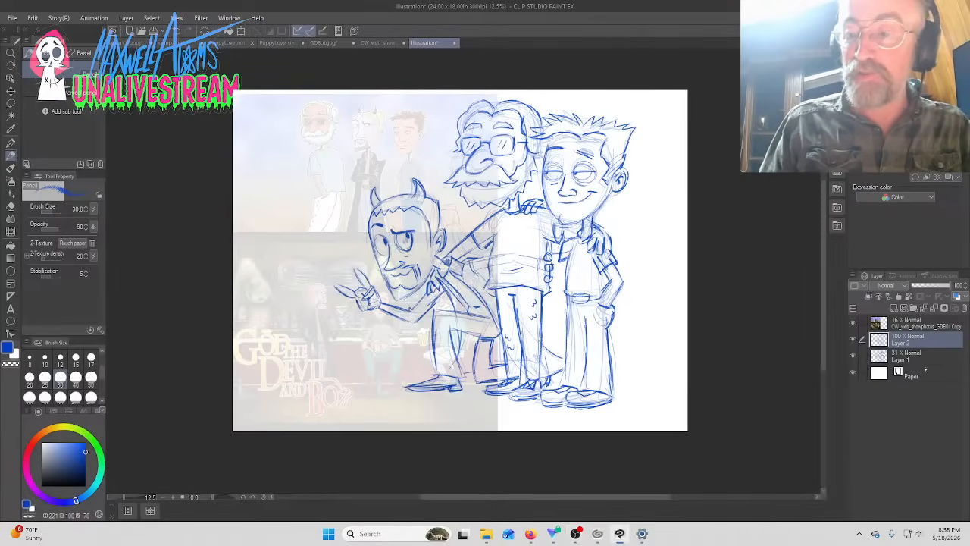
# Create a new vector layer above Layer 2
pyautogui.click(865, 276)
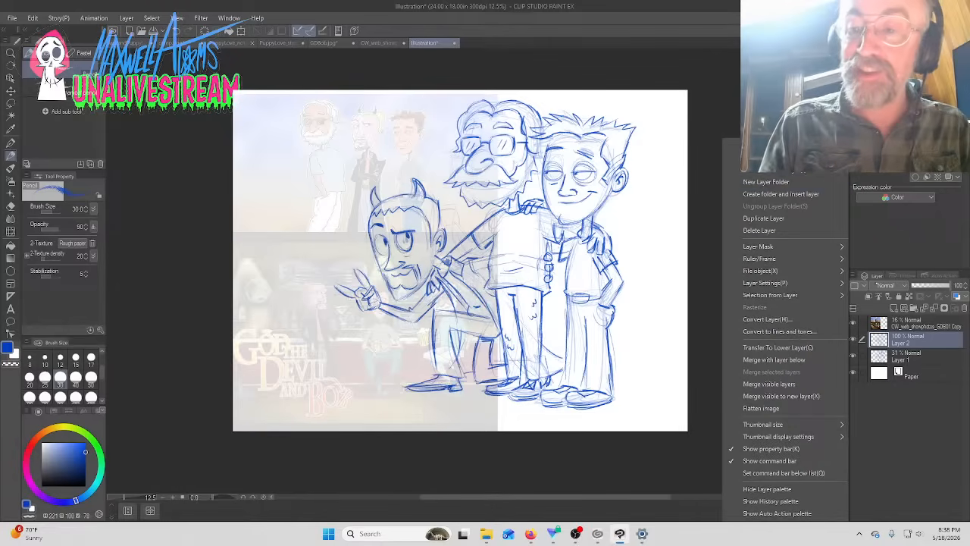
pyautogui.moveTo(788, 158)
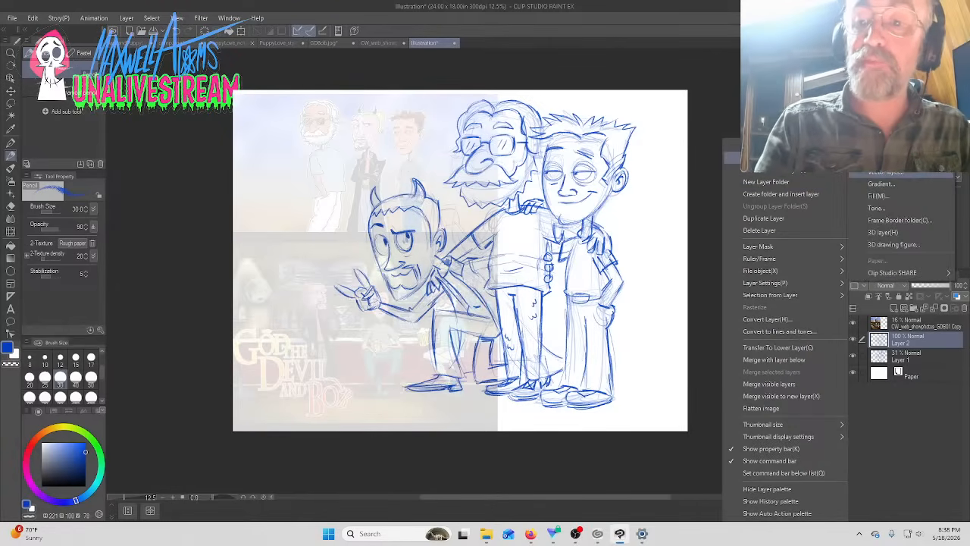
pyautogui.click(883, 172)
pyautogui.click(583, 248)
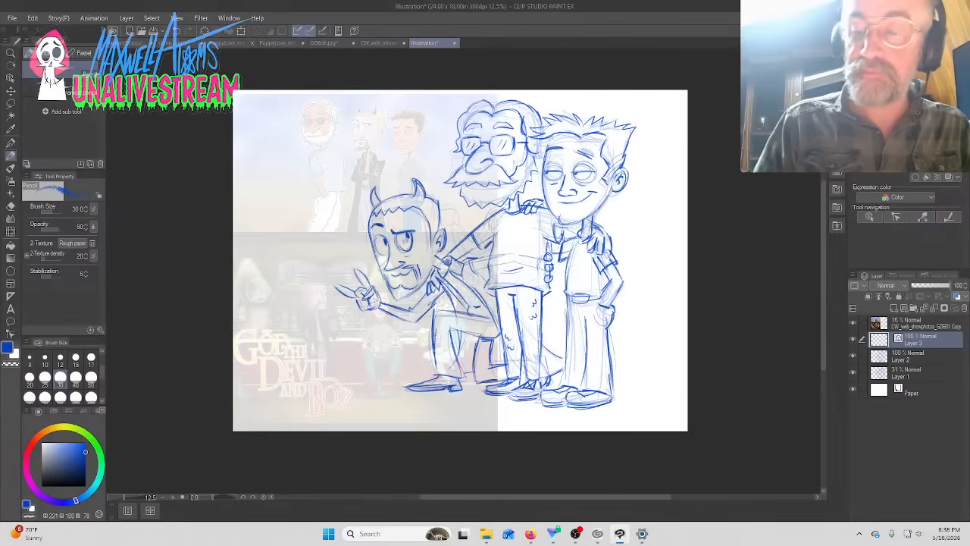
# Hide the reference image layer, check the sketch with Layer 2 and Layer 1 hidden in turn, and select Layer 1
pyautogui.click(853, 323)
pyautogui.click(853, 355)
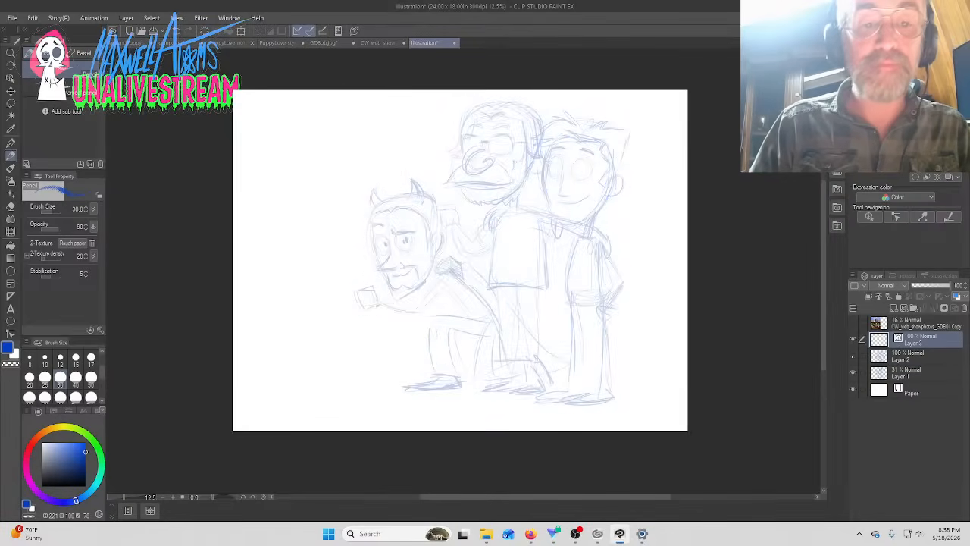
pyautogui.click(853, 355)
pyautogui.click(852, 372)
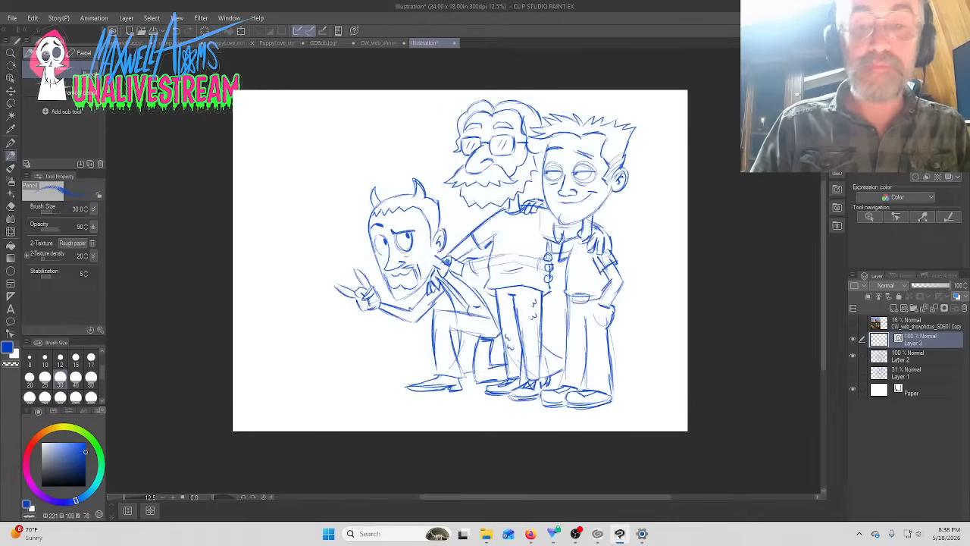
pyautogui.click(852, 372)
pyautogui.click(913, 372)
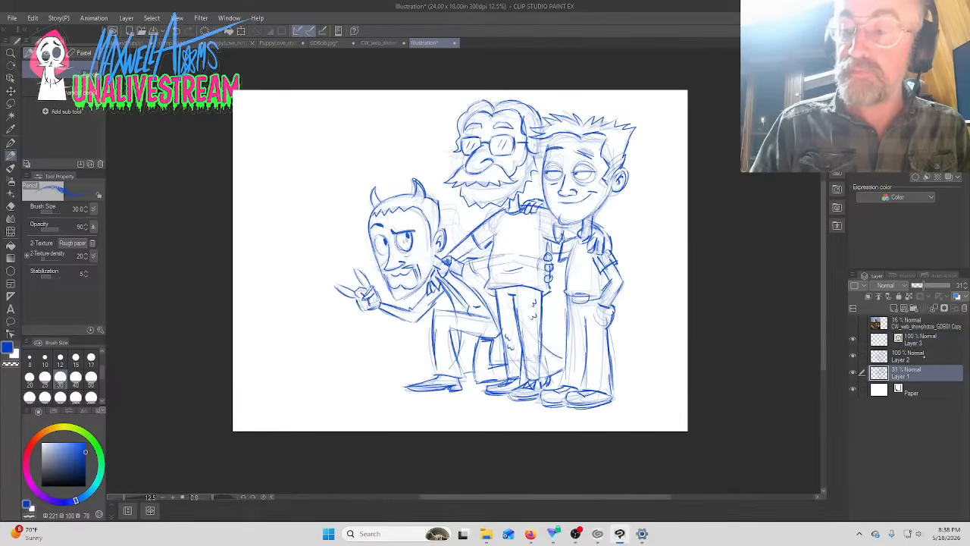
# Lower the opacity of Layer 1 to 16% and Layer 2 to 25%, and select the vector layer for inking
pyautogui.moveTo(927, 287); pyautogui.dragTo(915, 285)
pyautogui.click(914, 355)
pyautogui.click(926, 286)
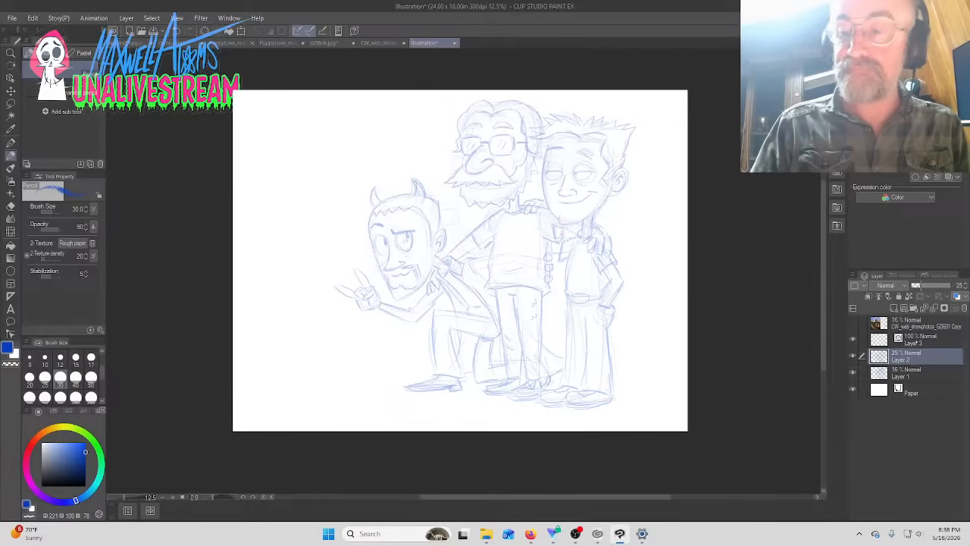
pyautogui.click(919, 339)
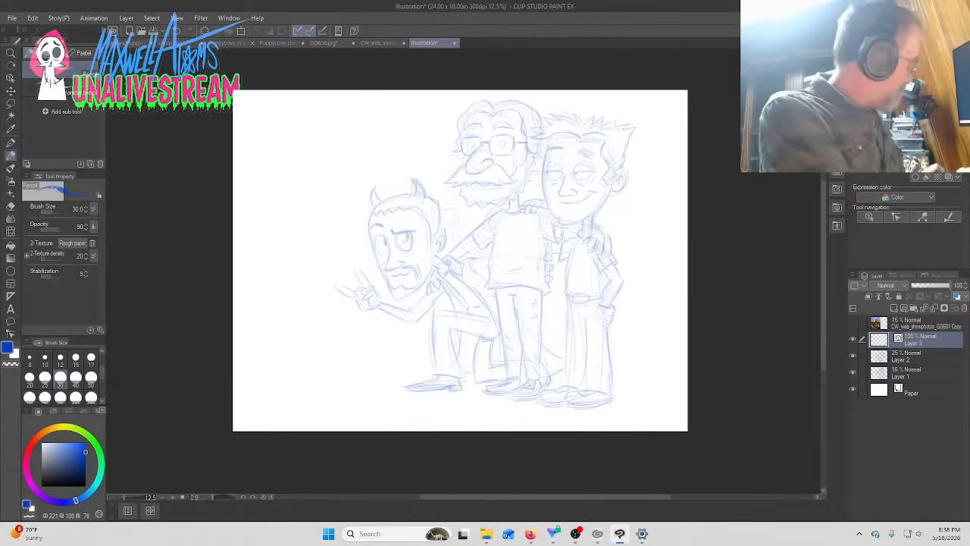
# Read the latest viewer comments in the live chat
pyautogui.hotkey('ctrl', '+')
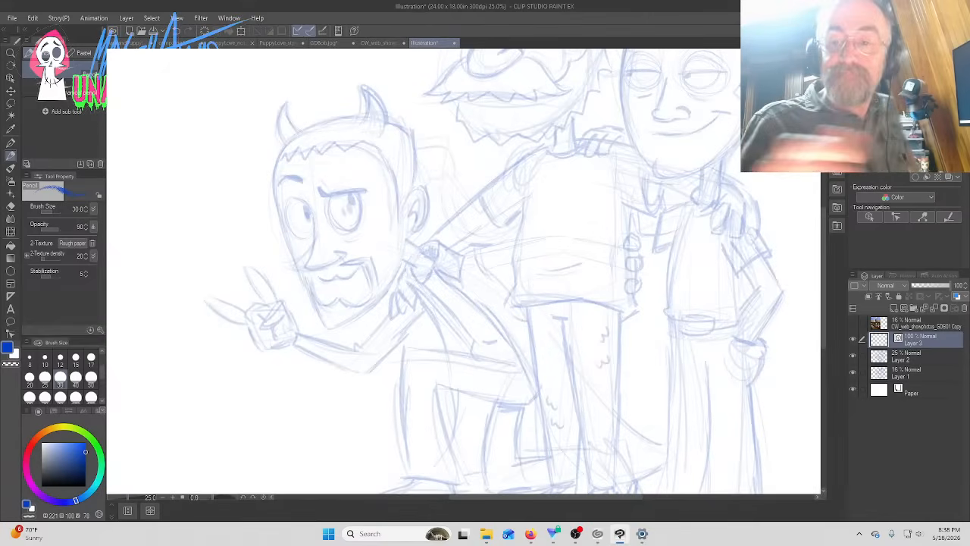
pyautogui.moveTo(823, 281); pyautogui.dragTo(823, 231)
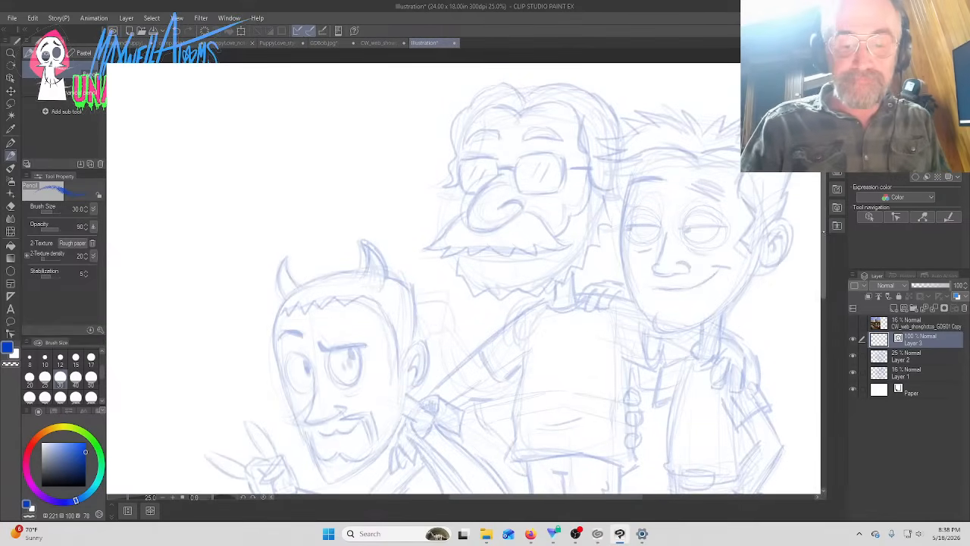
pyautogui.moveTo(613, 497); pyautogui.dragTo(636, 503)
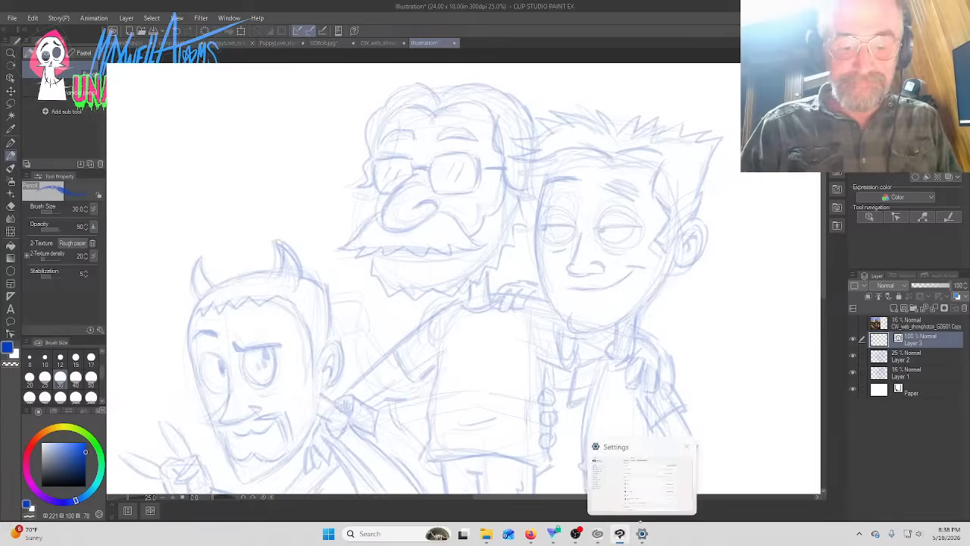
pyautogui.click(576, 534)
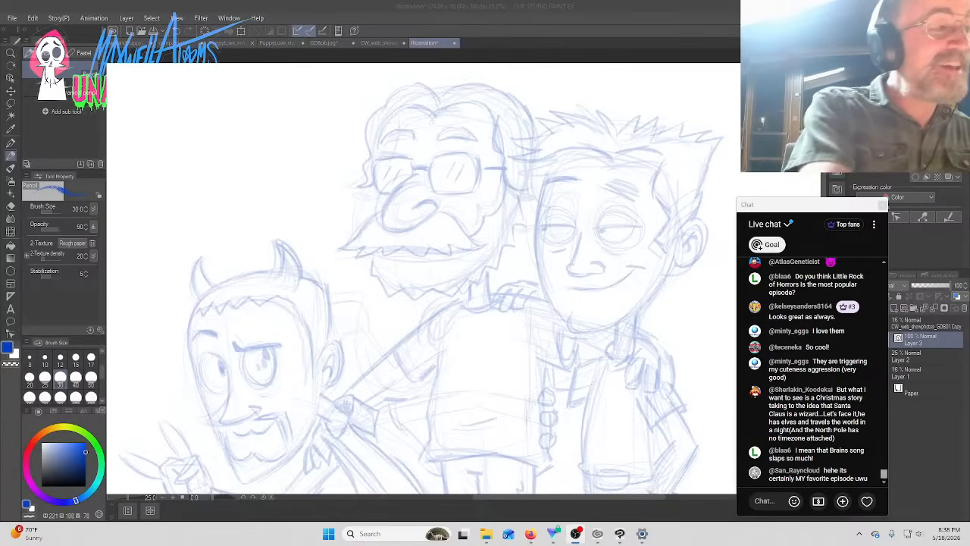
# Ink Bob's nose on the vector layer with the G-pen in black at brush size 30
pyautogui.click(11, 143)
pyautogui.moveTo(62, 465); pyautogui.dragTo(41, 485)
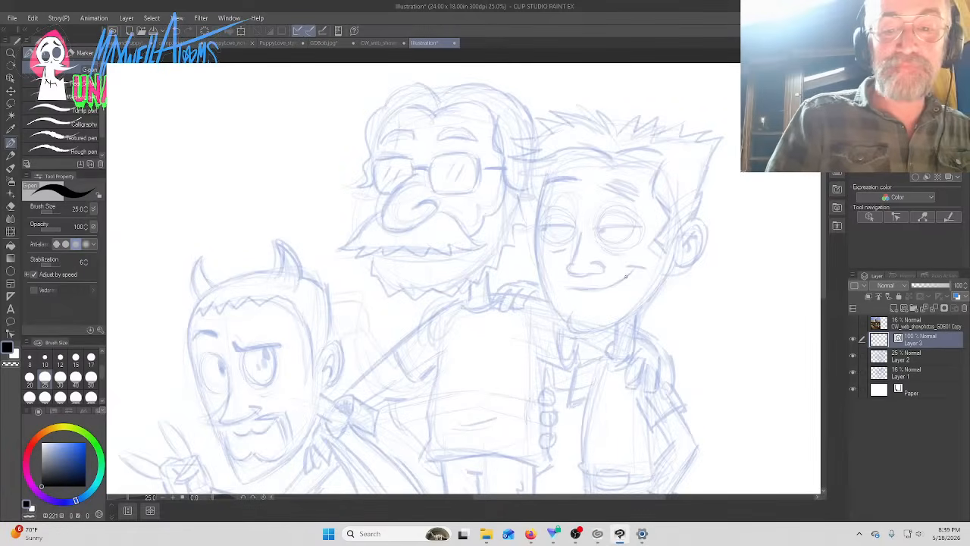
pyautogui.click(60, 377)
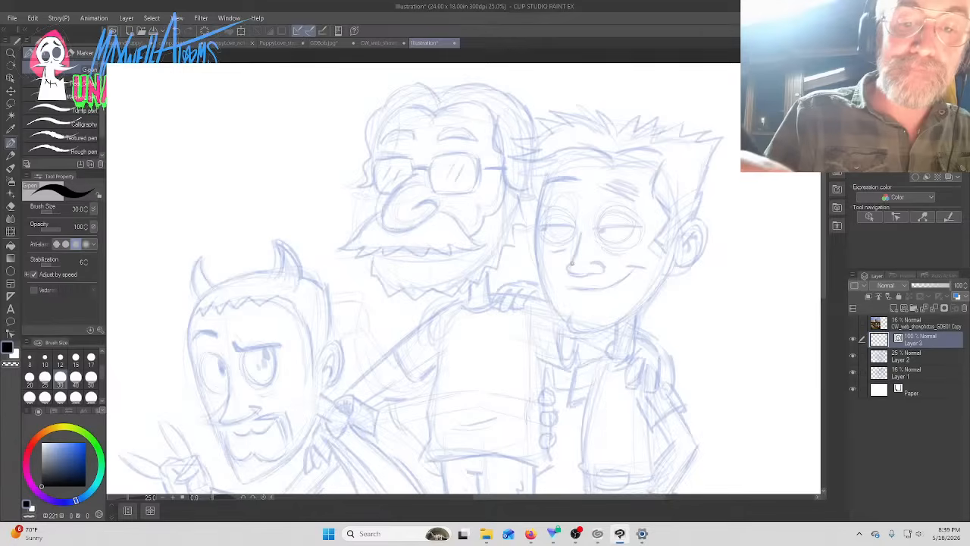
pyautogui.moveTo(572, 263)
pyautogui.mouseDown()
pyautogui.moveTo(579, 232)
pyautogui.moveTo(566, 275)
pyautogui.moveTo(607, 268)
pyautogui.moveTo(588, 263)
pyautogui.mouseUp()
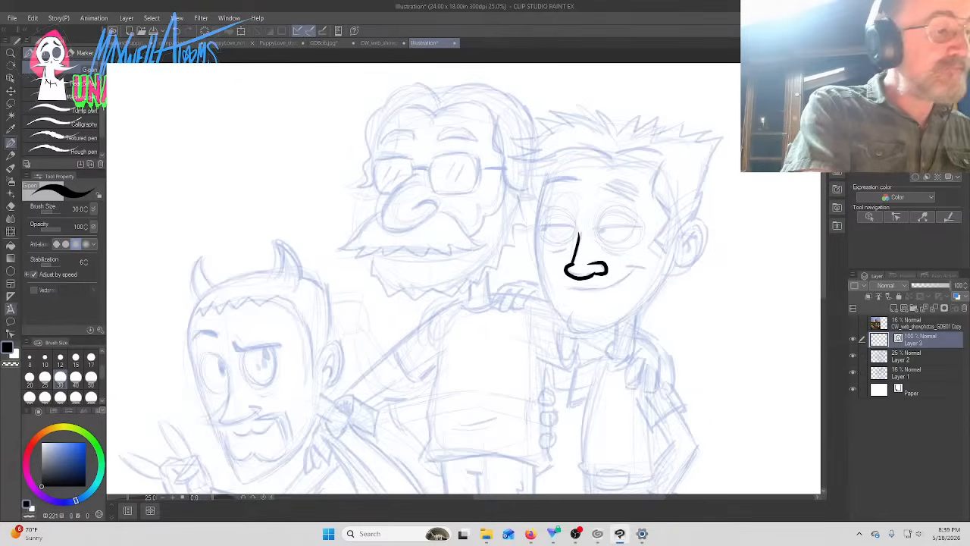
# Simplify the vector lines of Bob's nose and adjust their control points to clean up the shape
pyautogui.click(10, 333)
pyautogui.click(64, 97)
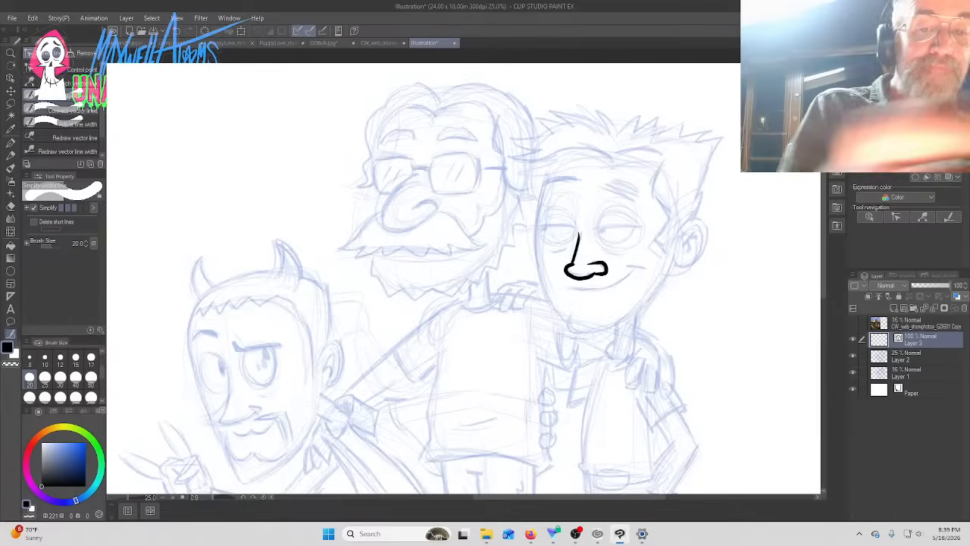
pyautogui.moveTo(573, 262); pyautogui.dragTo(579, 232)
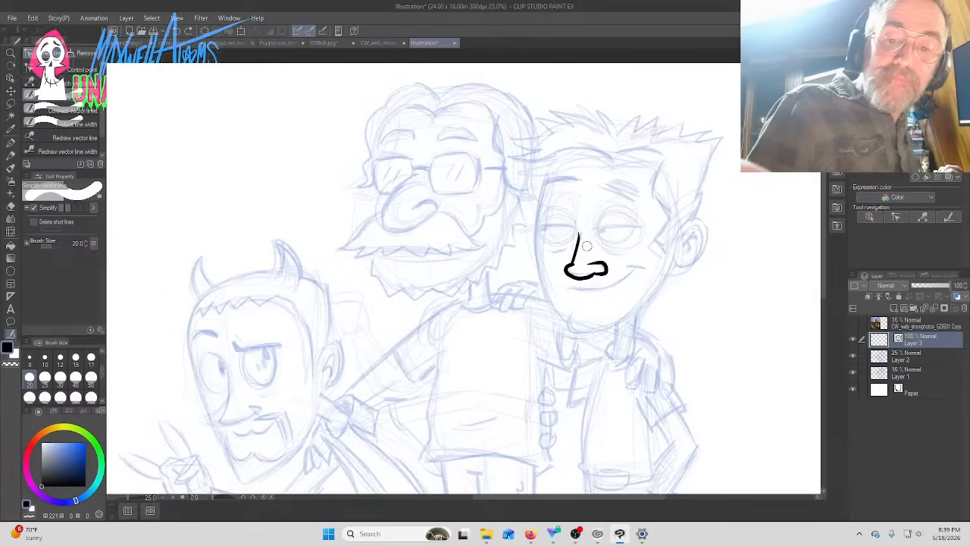
pyautogui.moveTo(574, 262)
pyautogui.mouseDown()
pyautogui.moveTo(582, 233)
pyautogui.moveTo(569, 271)
pyautogui.moveTo(609, 273)
pyautogui.mouseUp()
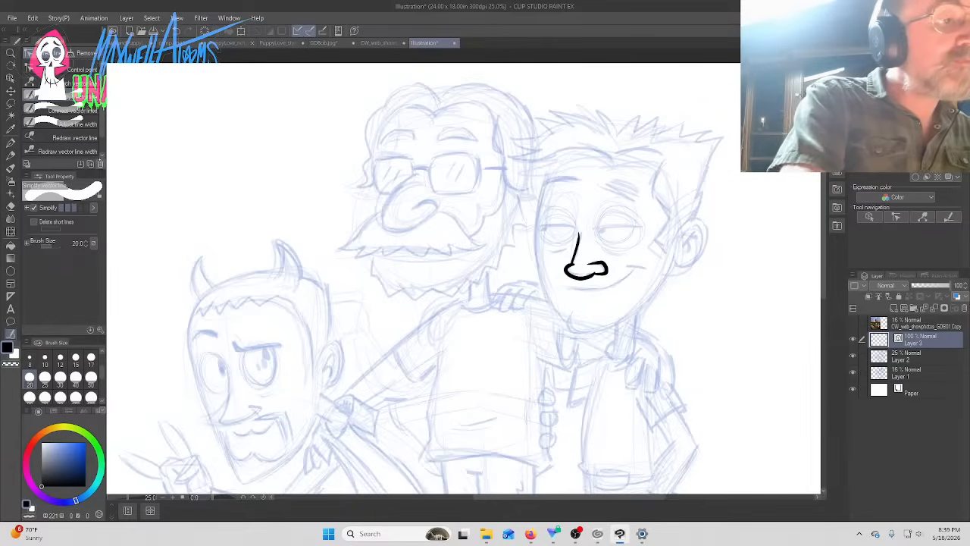
pyautogui.click(67, 70)
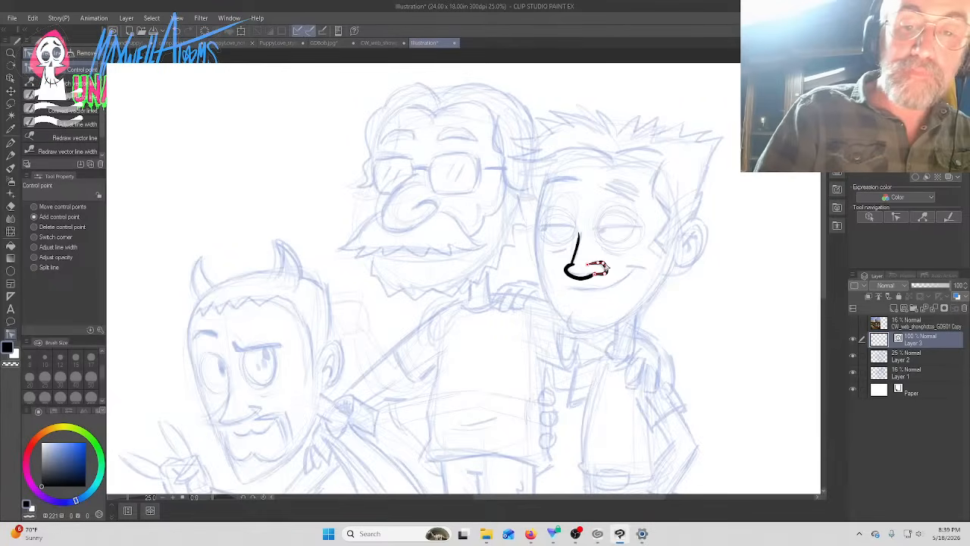
pyautogui.click(65, 97)
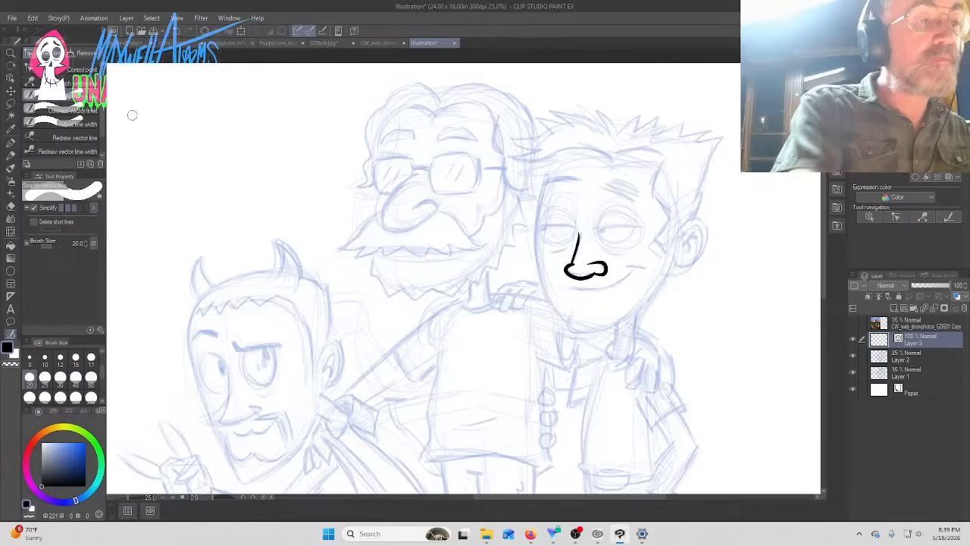
pyautogui.click(67, 70)
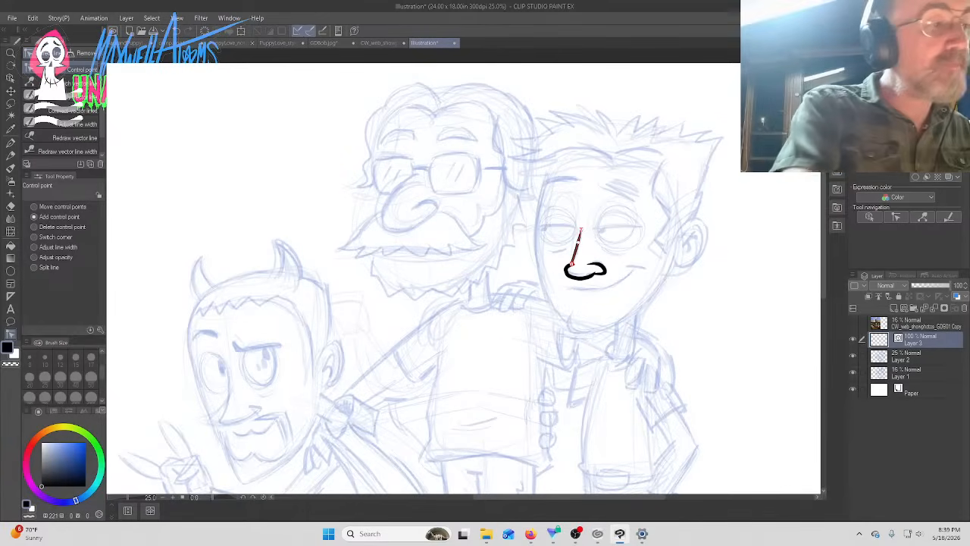
# Ink Bob's smile, his ear with its inner fold, the far contour of his face and the jagged sideburn with the G-pen
pyautogui.press('p')
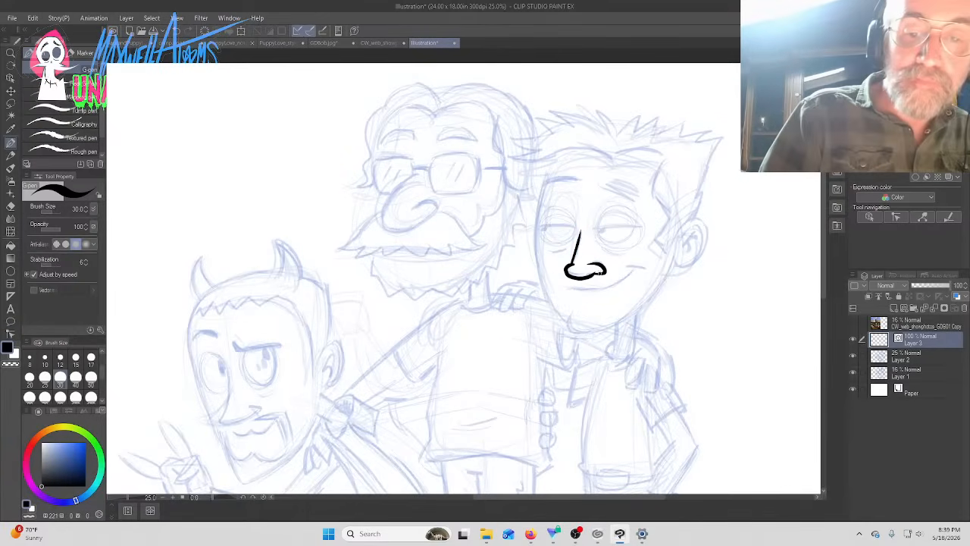
pyautogui.moveTo(570, 288)
pyautogui.mouseDown()
pyautogui.moveTo(606, 290)
pyautogui.moveTo(646, 266)
pyautogui.mouseUp()
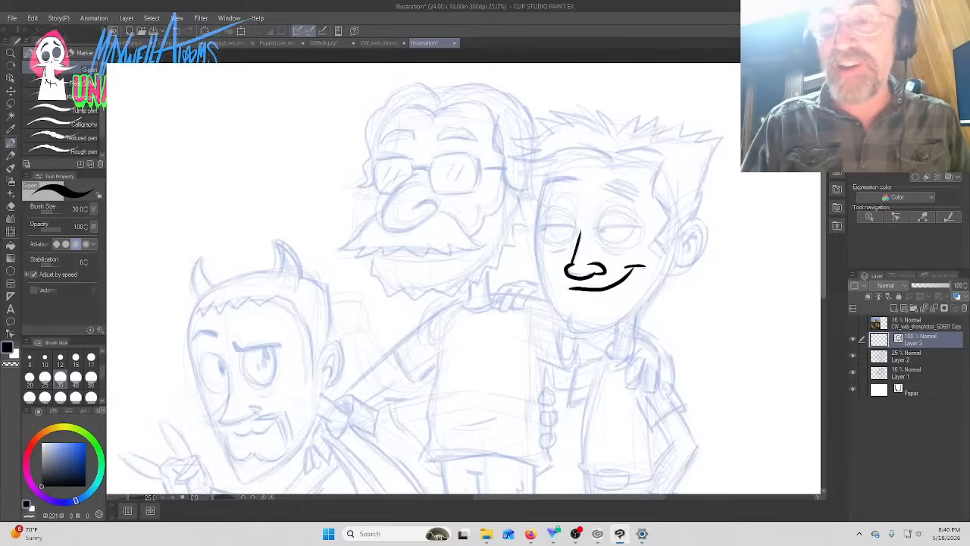
pyautogui.scroll(-1, 589, 241)
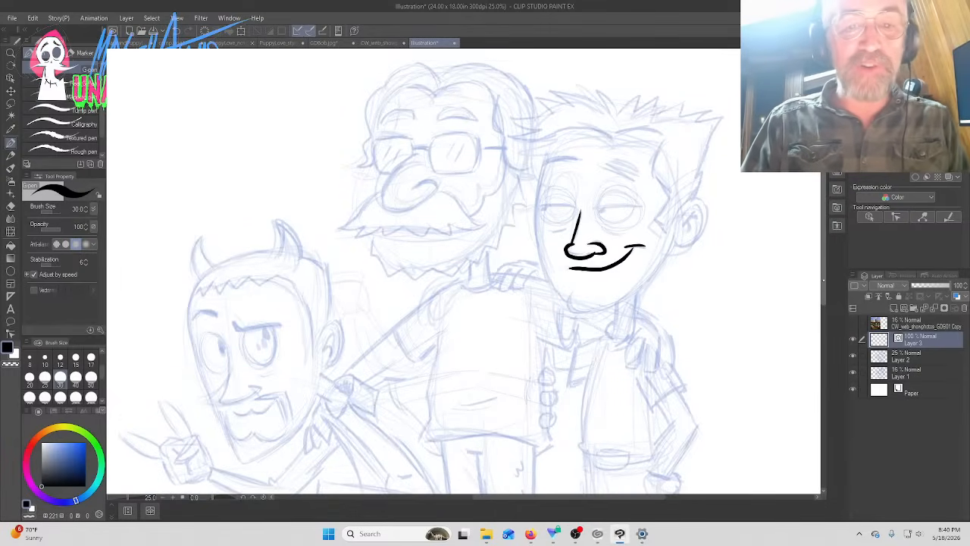
pyautogui.scroll(-1, 422, 272)
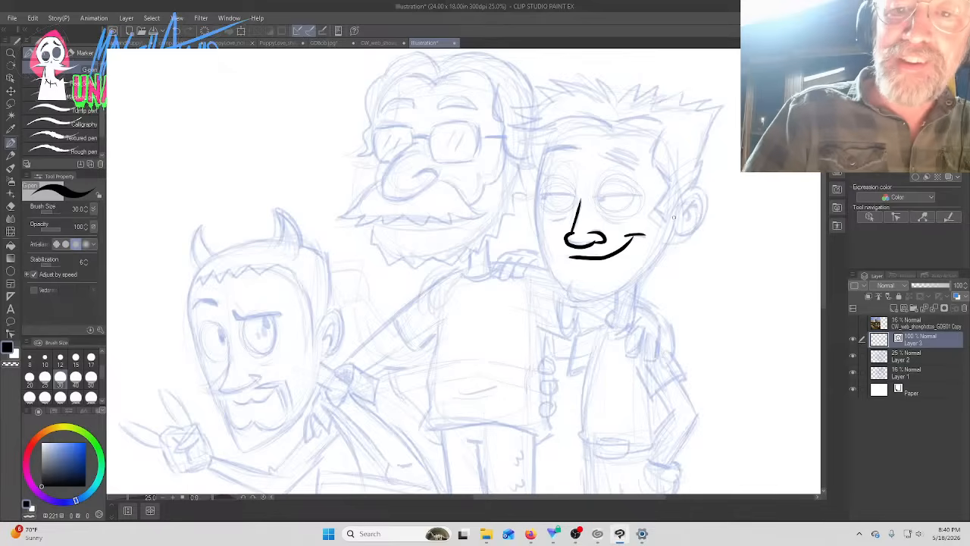
pyautogui.moveTo(667, 223)
pyautogui.mouseDown()
pyautogui.moveTo(691, 189)
pyautogui.moveTo(706, 198)
pyautogui.mouseUp()
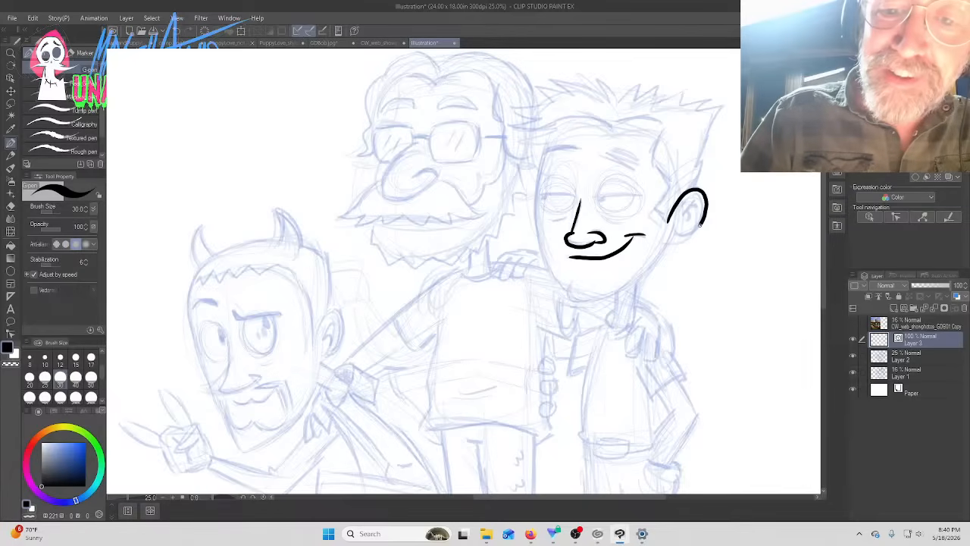
pyautogui.moveTo(680, 236)
pyautogui.mouseDown()
pyautogui.moveTo(671, 226)
pyautogui.moveTo(685, 222)
pyautogui.mouseUp()
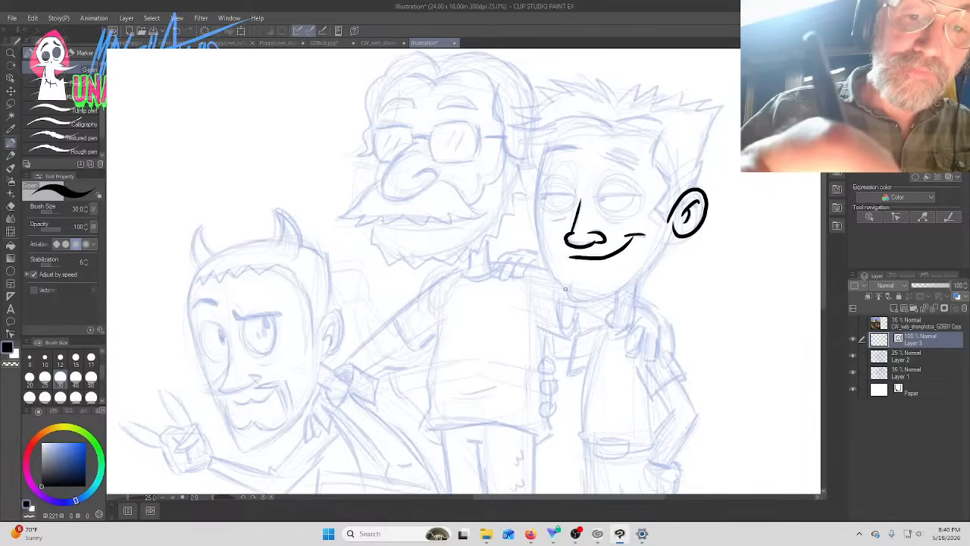
pyautogui.moveTo(563, 286)
pyautogui.mouseDown()
pyautogui.moveTo(548, 269)
pyautogui.moveTo(535, 207)
pyautogui.moveTo(554, 138)
pyautogui.mouseUp()
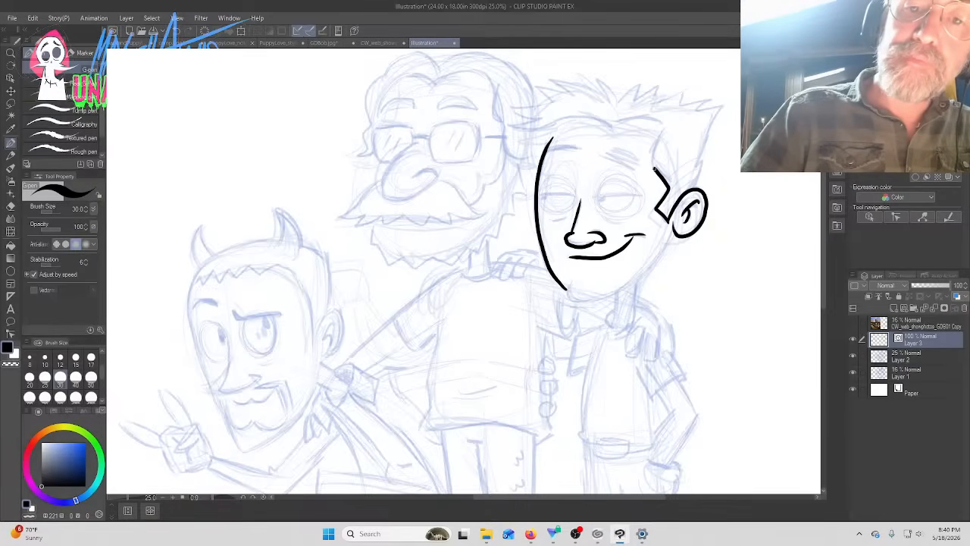
pyautogui.moveTo(655, 168); pyautogui.dragTo(668, 129)
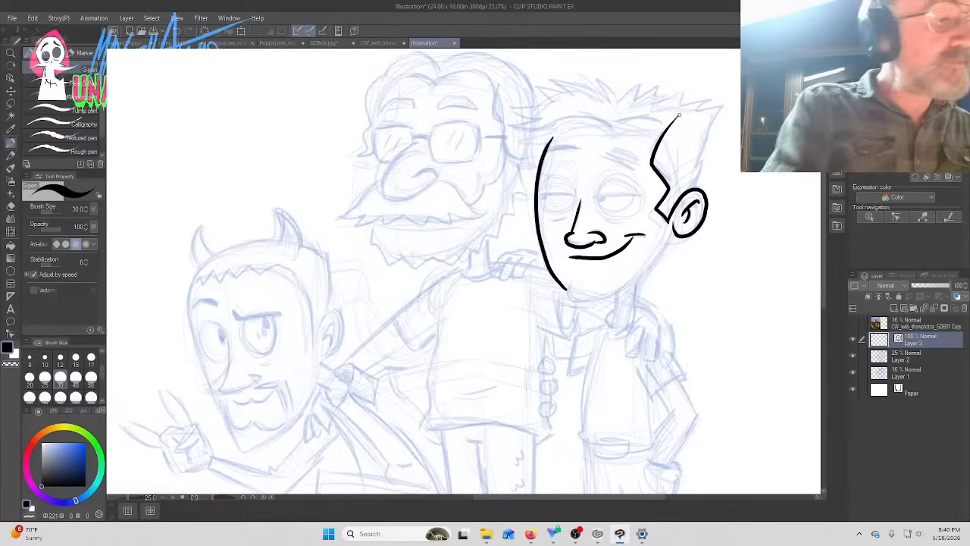
# Simplify the vector lines of Bob's sideburn, face contour and smile, and pull in the sideburn's upper end point
pyautogui.click(10, 334)
pyautogui.click(61, 97)
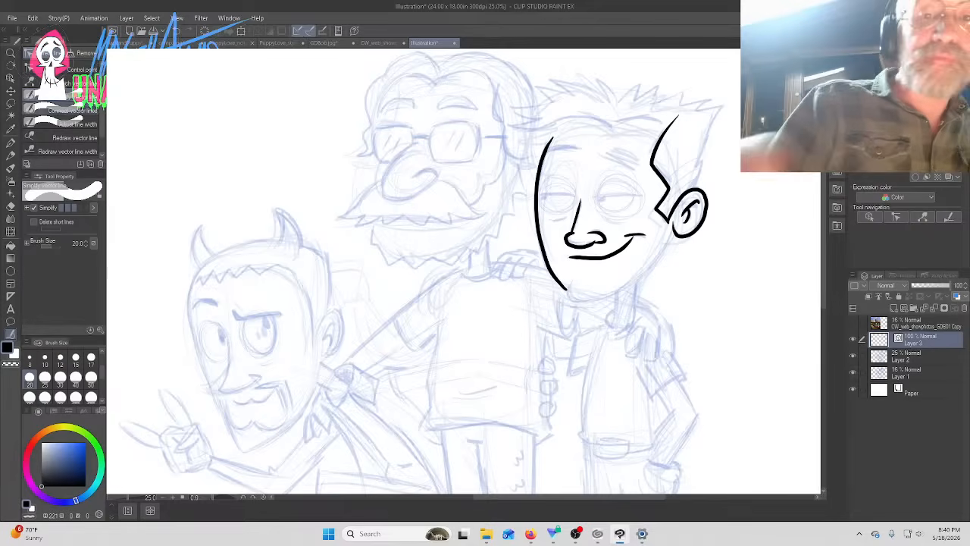
pyautogui.moveTo(677, 118)
pyautogui.mouseDown()
pyautogui.moveTo(662, 137)
pyautogui.moveTo(681, 113)
pyautogui.moveTo(654, 160)
pyautogui.mouseUp()
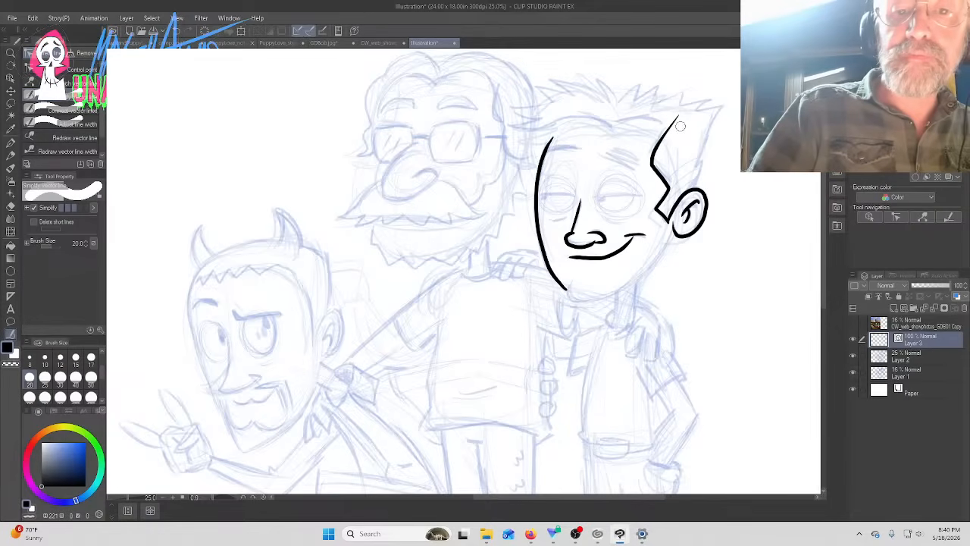
pyautogui.moveTo(554, 135)
pyautogui.mouseDown()
pyautogui.moveTo(542, 268)
pyautogui.moveTo(532, 224)
pyautogui.moveTo(564, 289)
pyautogui.mouseUp()
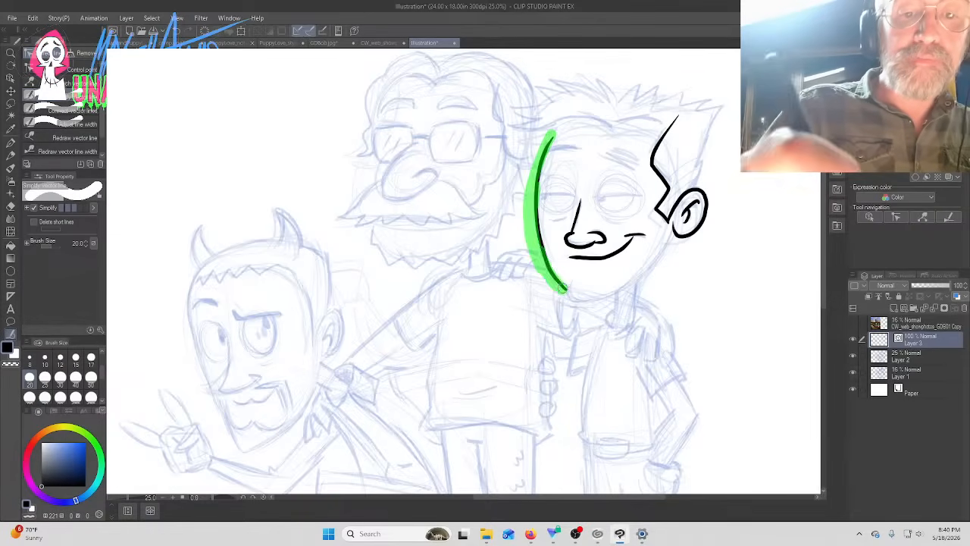
pyautogui.click(97, 69)
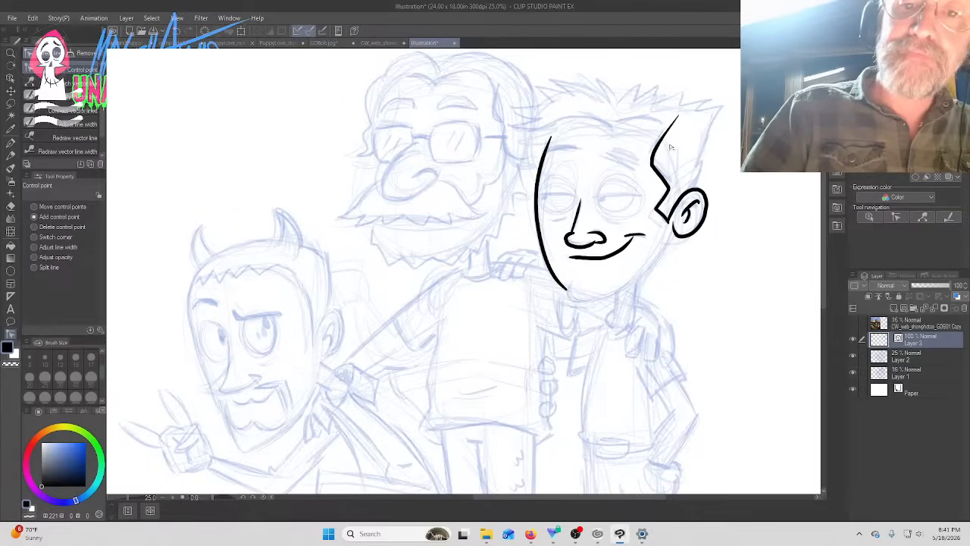
pyautogui.moveTo(678, 116)
pyautogui.mouseDown()
pyautogui.moveTo(666, 133)
pyautogui.moveTo(665, 125)
pyautogui.mouseUp()
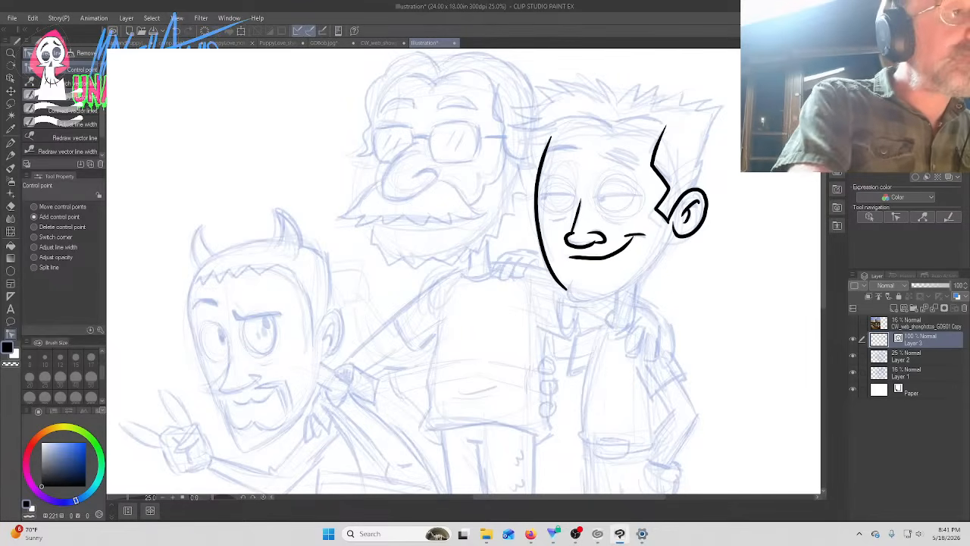
pyautogui.click(60, 97)
pyautogui.moveTo(575, 254); pyautogui.dragTo(611, 260)
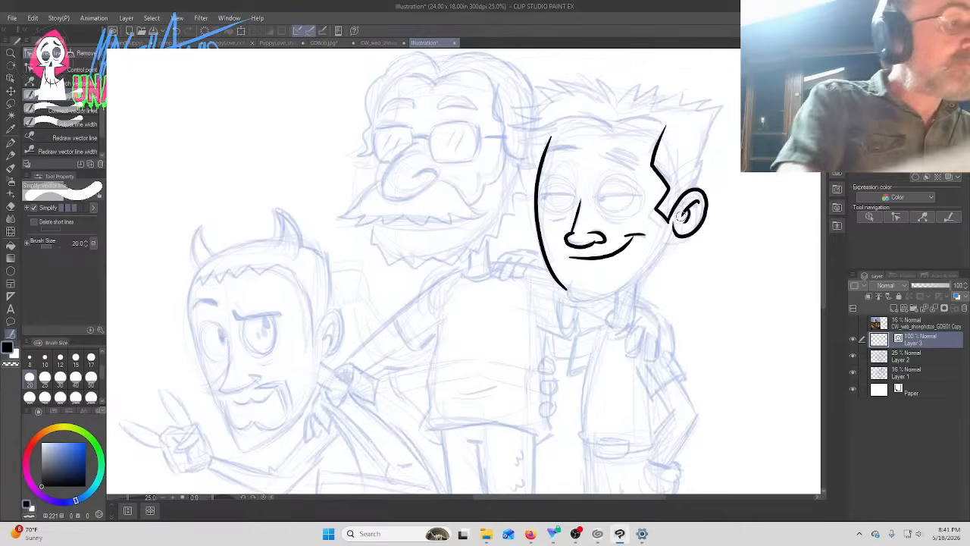
# Ink Bob's chin and jawline up to his ear with the G-pen at brush size 30, and simplify the line and refine its control points
pyautogui.press('p')
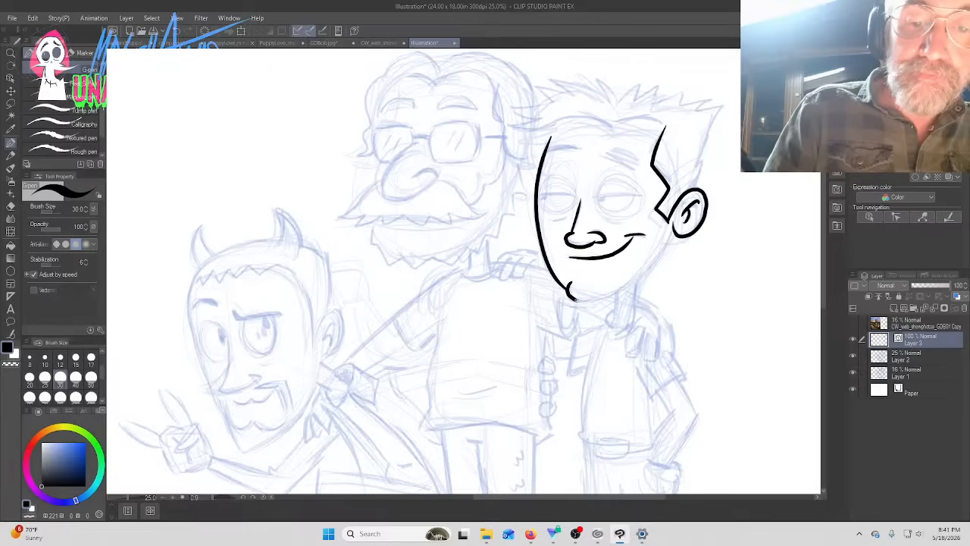
pyautogui.moveTo(575, 300)
pyautogui.mouseDown()
pyautogui.moveTo(623, 288)
pyautogui.moveTo(666, 244)
pyautogui.mouseUp()
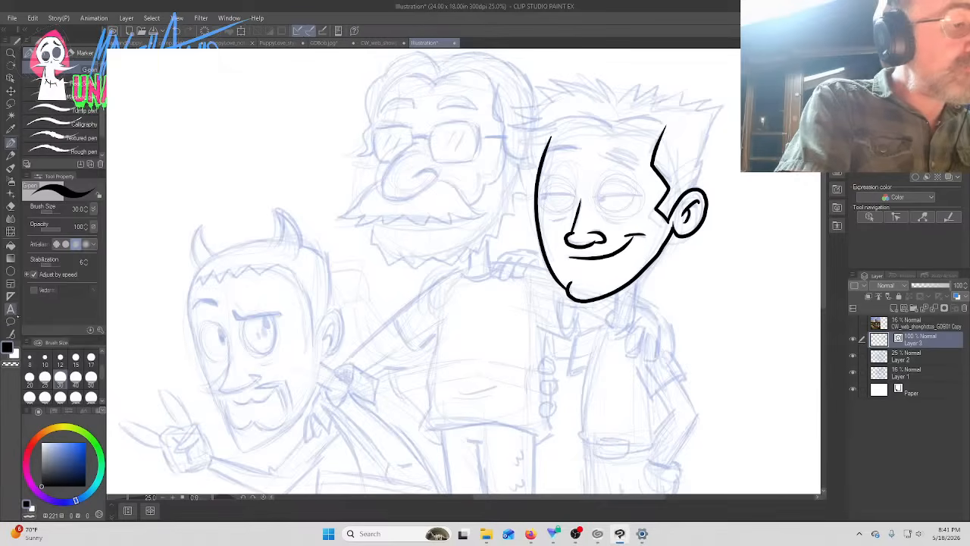
pyautogui.click(10, 333)
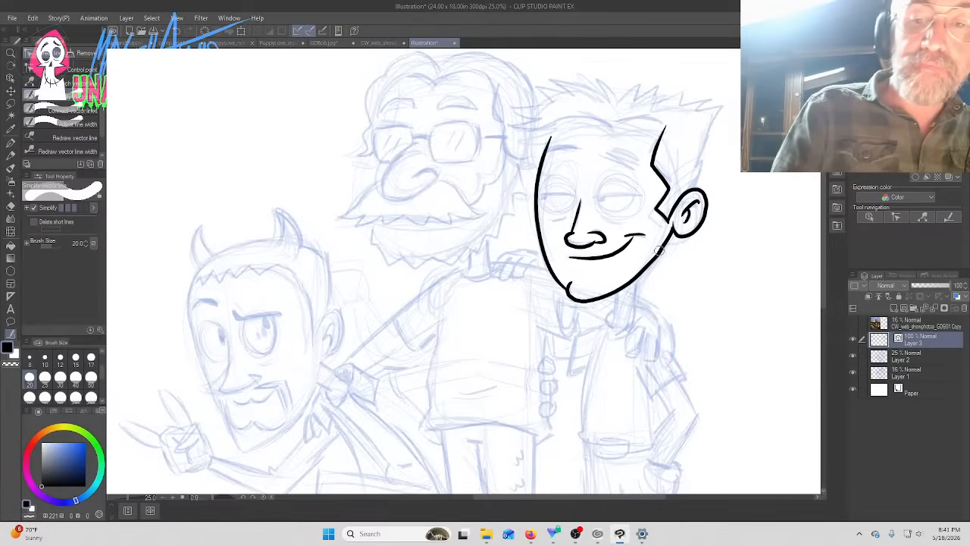
pyautogui.moveTo(666, 239)
pyautogui.mouseDown()
pyautogui.moveTo(650, 265)
pyautogui.moveTo(602, 295)
pyautogui.mouseUp()
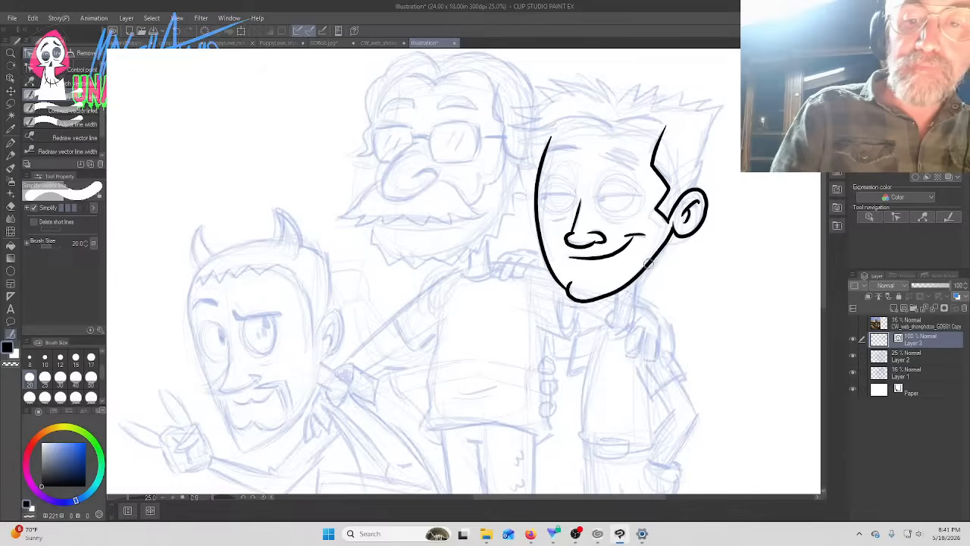
pyautogui.click(75, 70)
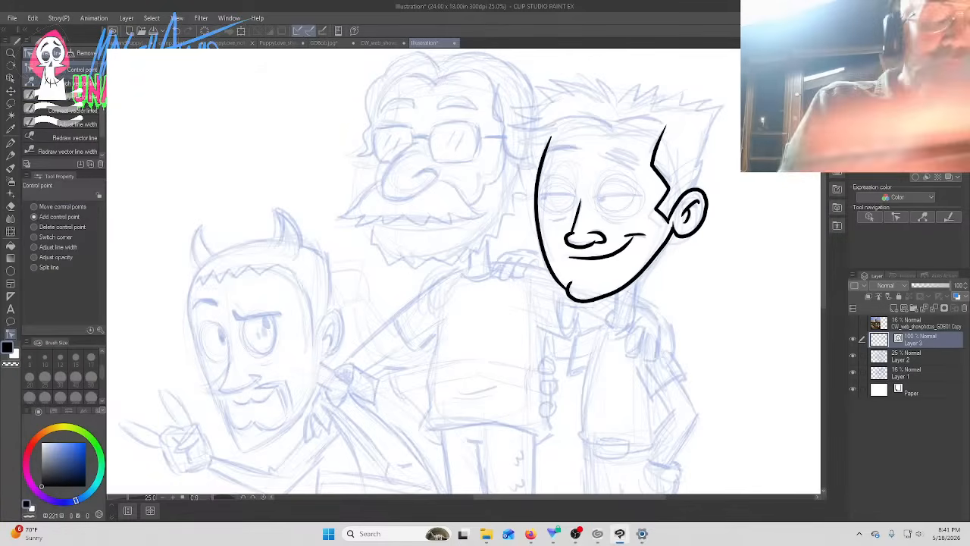
pyautogui.click(664, 244)
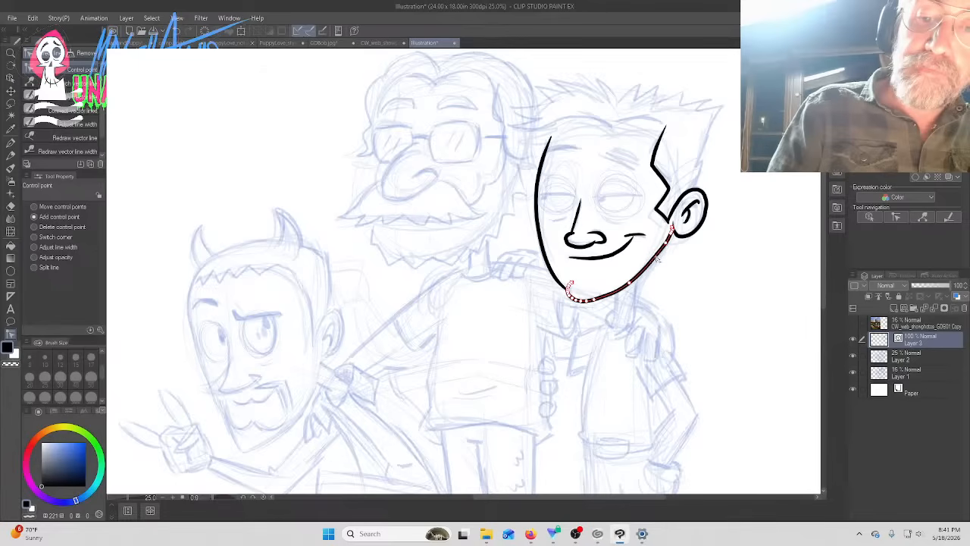
pyautogui.click(687, 238)
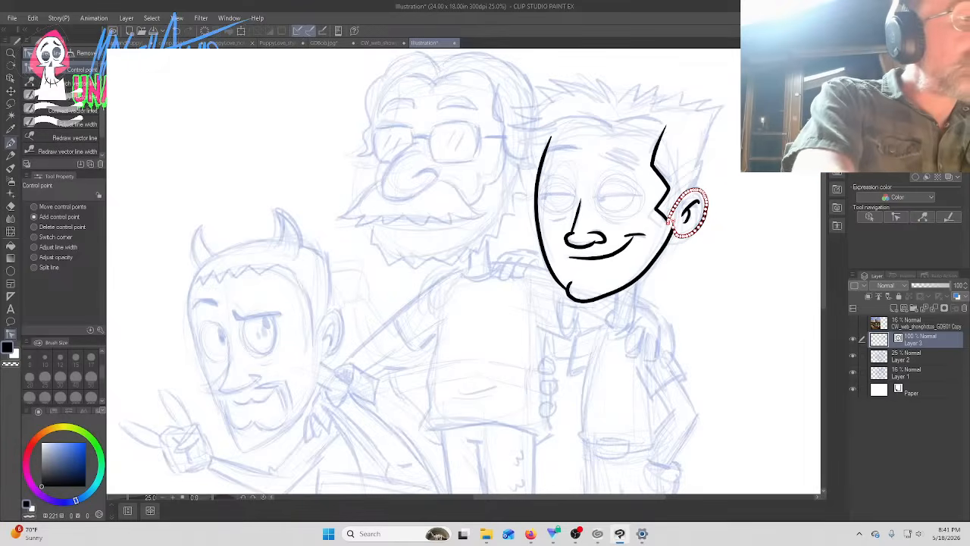
# Ink the back edge of Bob's hair above the ear and the jagged spikes across the top of his head with the G-pen
pyautogui.press('p')
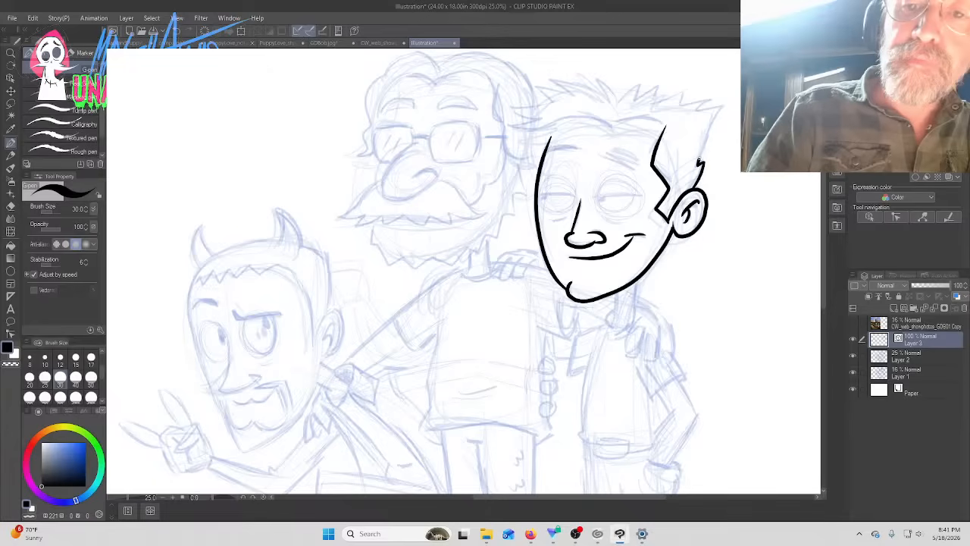
pyautogui.moveTo(714, 119)
pyautogui.mouseDown()
pyautogui.moveTo(727, 102)
pyautogui.moveTo(682, 101)
pyautogui.mouseUp()
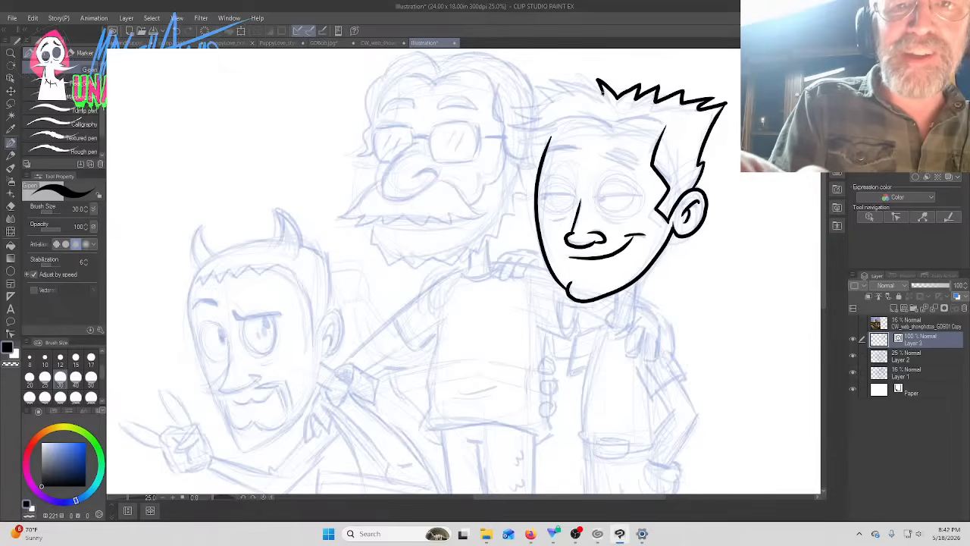
pyautogui.moveTo(570, 79); pyautogui.dragTo(549, 79)
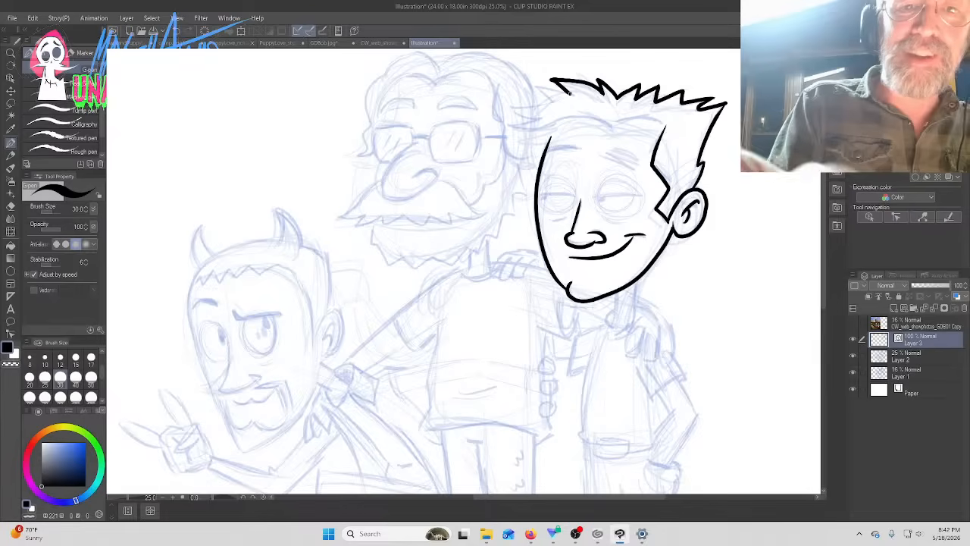
# Simplify the vector lines of Bob's spiky hair and adjust the control points at the front spike
pyautogui.click(10, 334)
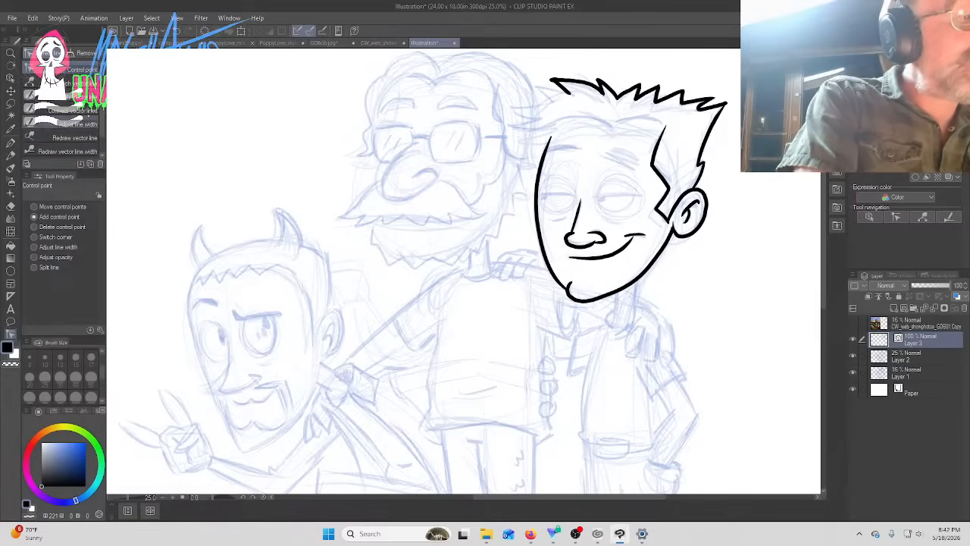
pyautogui.click(65, 97)
pyautogui.moveTo(552, 80)
pyautogui.mouseDown()
pyautogui.moveTo(616, 93)
pyautogui.moveTo(660, 85)
pyautogui.moveTo(730, 102)
pyautogui.mouseUp()
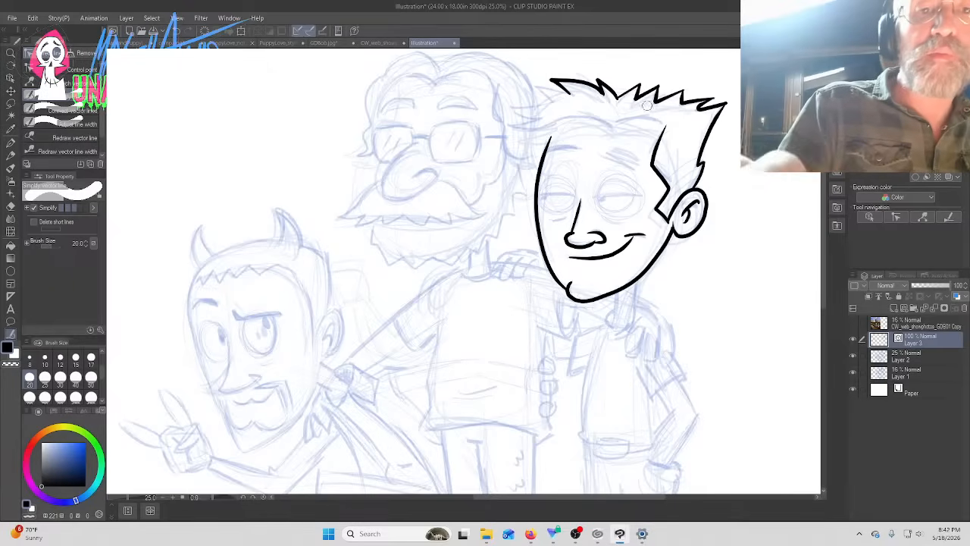
pyautogui.click(81, 69)
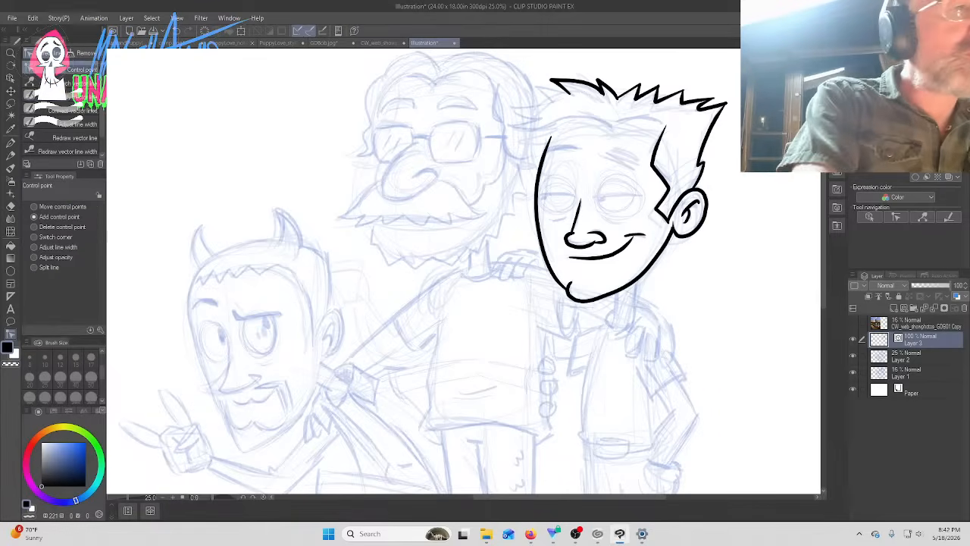
pyautogui.moveTo(569, 94); pyautogui.dragTo(574, 97)
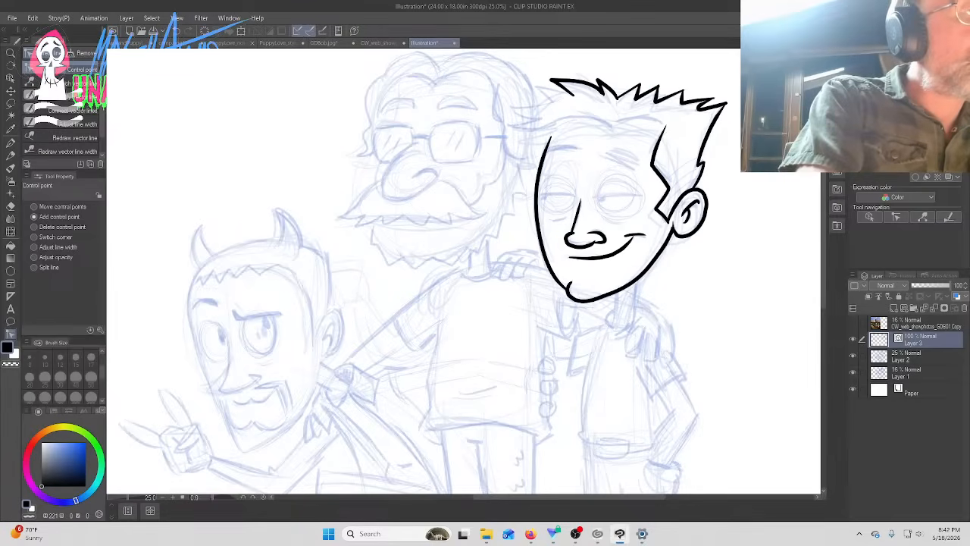
# Ink the front tufts of Bob's hair and the curved hairline across his forehead to the sideburn with the G-pen
pyautogui.press('p')
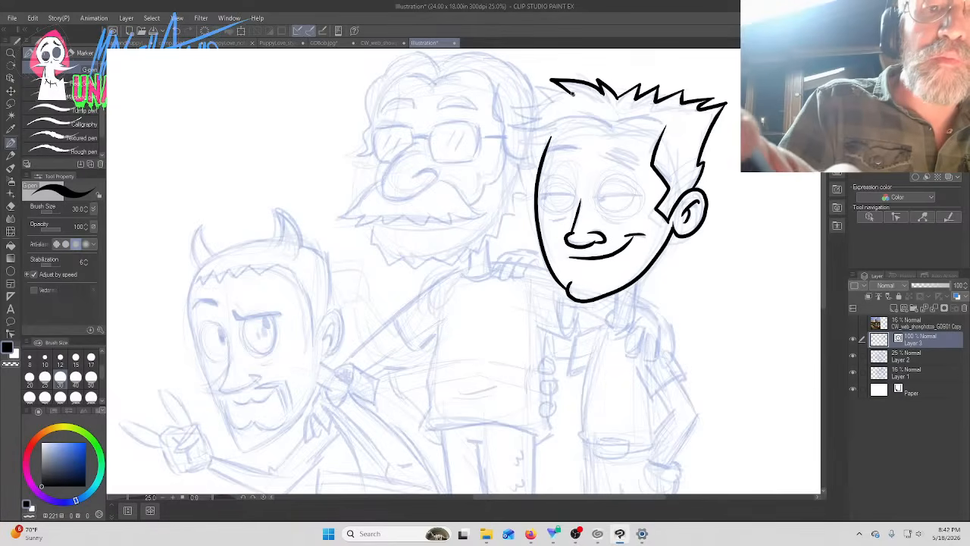
pyautogui.moveTo(573, 92)
pyautogui.mouseDown()
pyautogui.moveTo(540, 87)
pyautogui.moveTo(554, 100)
pyautogui.moveTo(516, 108)
pyautogui.moveTo(544, 122)
pyautogui.moveTo(513, 123)
pyautogui.moveTo(542, 117)
pyautogui.moveTo(529, 129)
pyautogui.moveTo(544, 130)
pyautogui.moveTo(564, 118)
pyautogui.mouseUp()
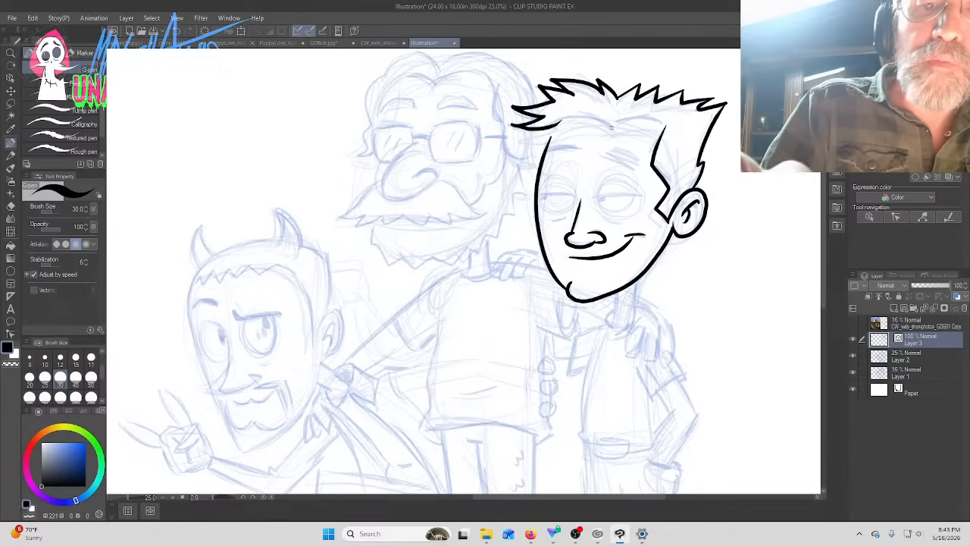
pyautogui.moveTo(562, 119)
pyautogui.mouseDown()
pyautogui.moveTo(610, 127)
pyautogui.moveTo(641, 118)
pyautogui.mouseUp()
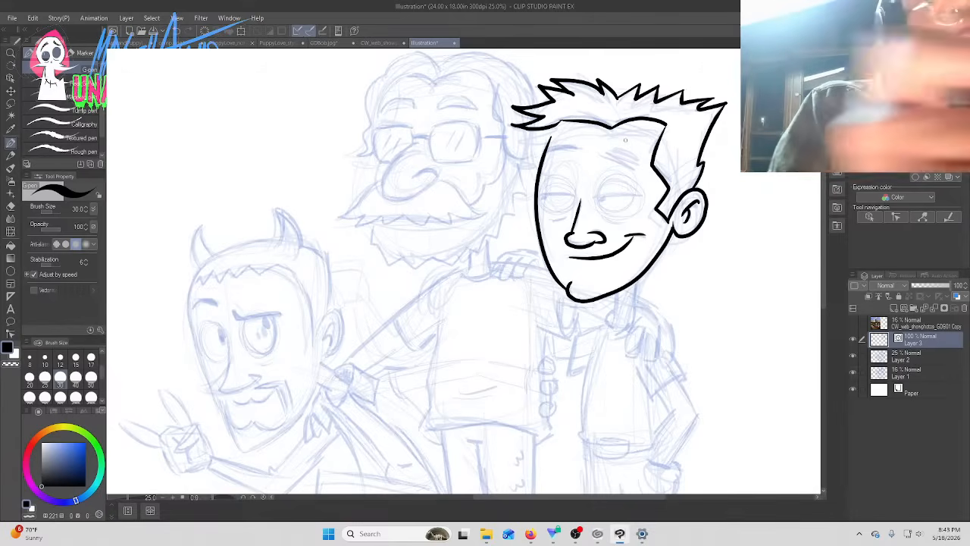
# Simplify the vector lines of Bob's hairline and front tufts, and extend the far face contour up to meet the hairline
pyautogui.click(10, 333)
pyautogui.click(61, 96)
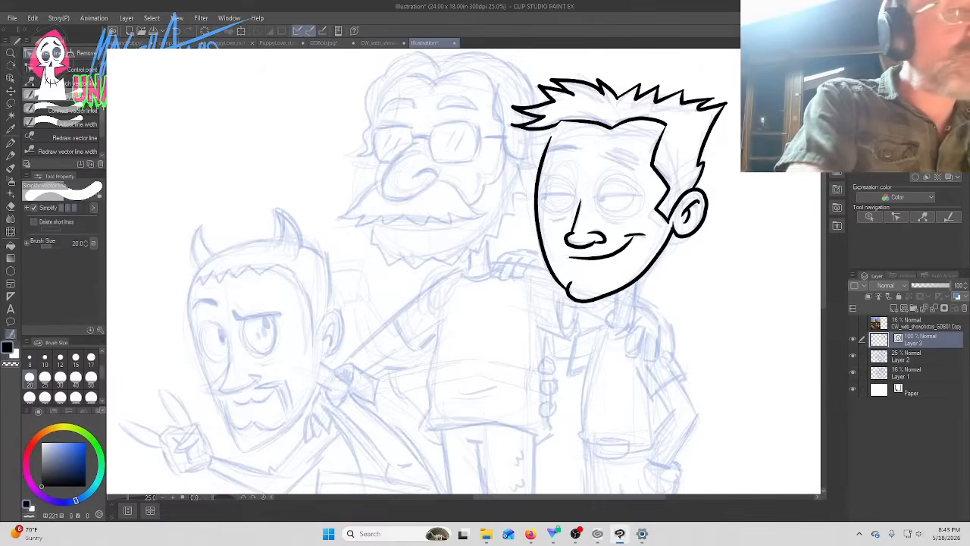
pyautogui.moveTo(548, 142); pyautogui.dragTo(541, 169)
pyautogui.moveTo(562, 124); pyautogui.dragTo(531, 130)
pyautogui.click(81, 69)
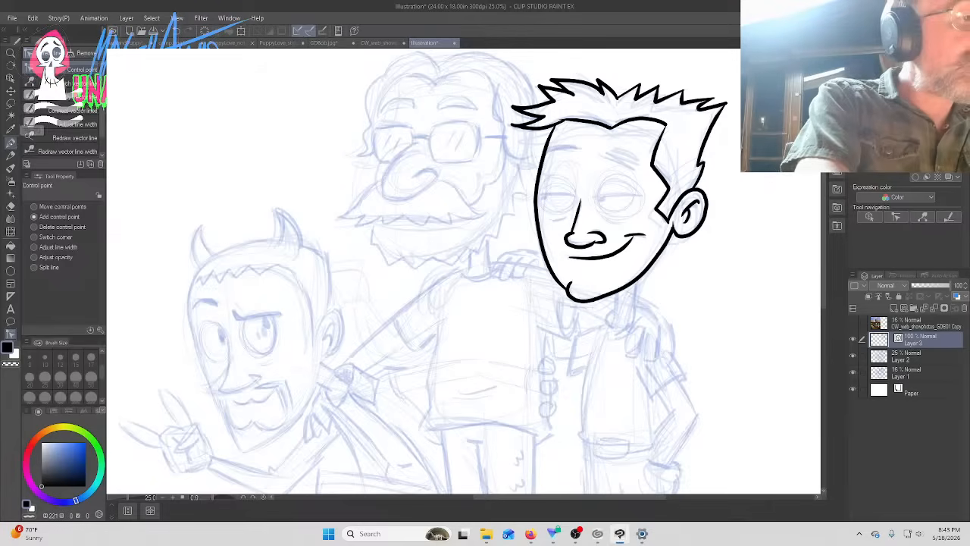
# Show the 16% reference image layer and ink both of Bob's eyebrows with the G-pen at brush size 40
pyautogui.press('p')
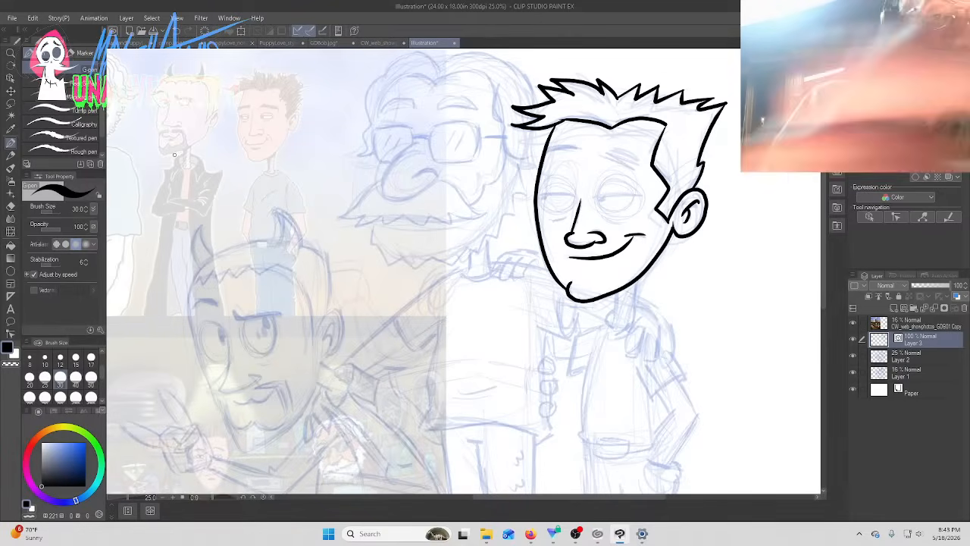
pyautogui.press(']')
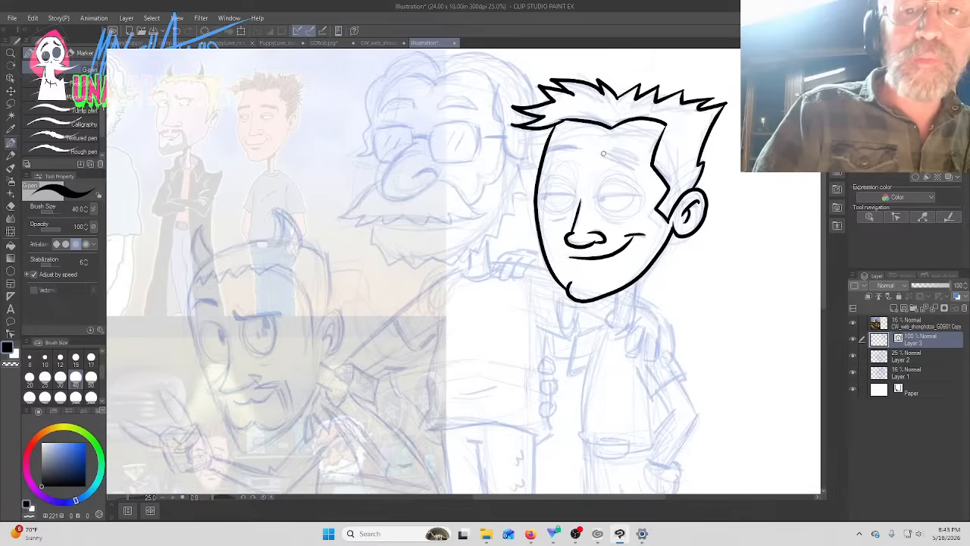
pyautogui.moveTo(604, 153)
pyautogui.mouseDown()
pyautogui.moveTo(633, 162)
pyautogui.moveTo(639, 174)
pyautogui.mouseUp()
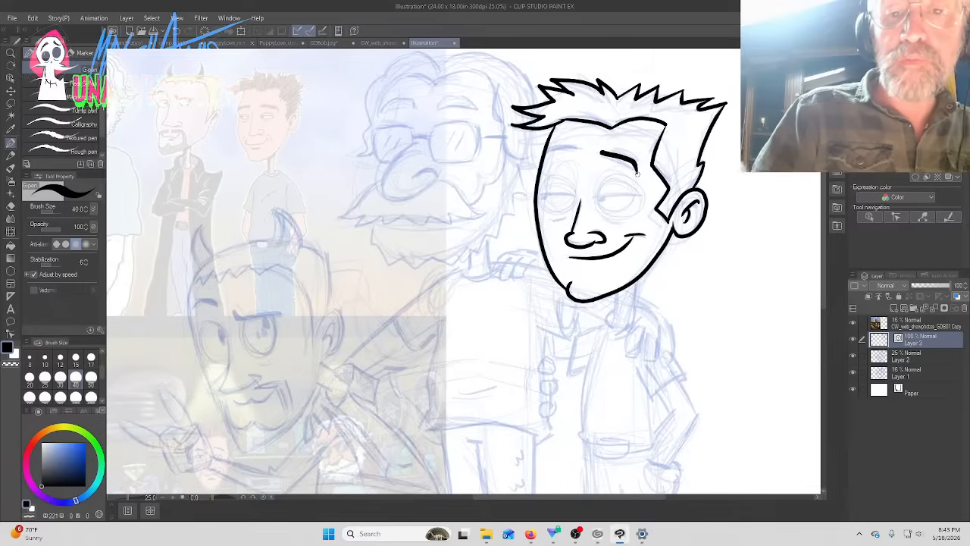
pyautogui.moveTo(579, 142); pyautogui.dragTo(542, 155)
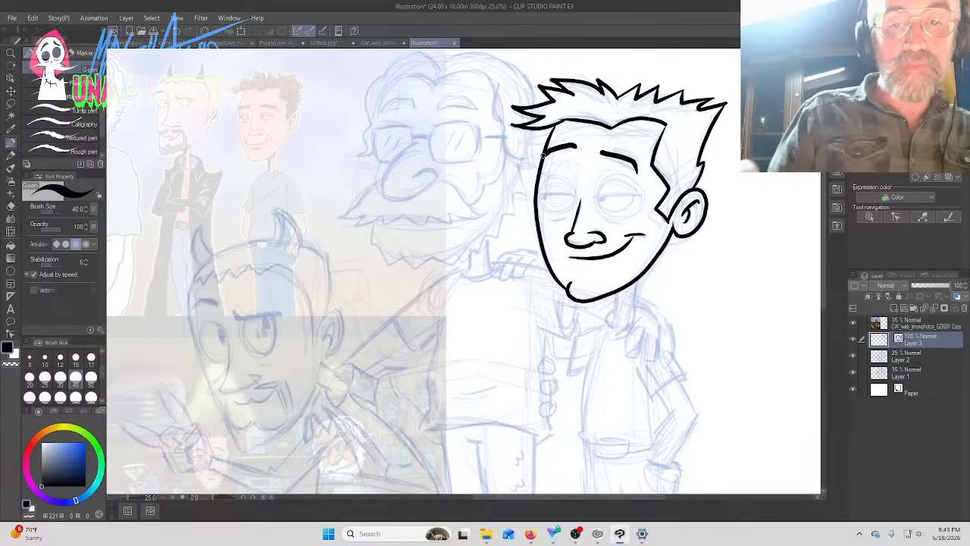
# Ink the round outlines of both of Bob's eyes with the G-pen at brush size 30
pyautogui.click(60, 376)
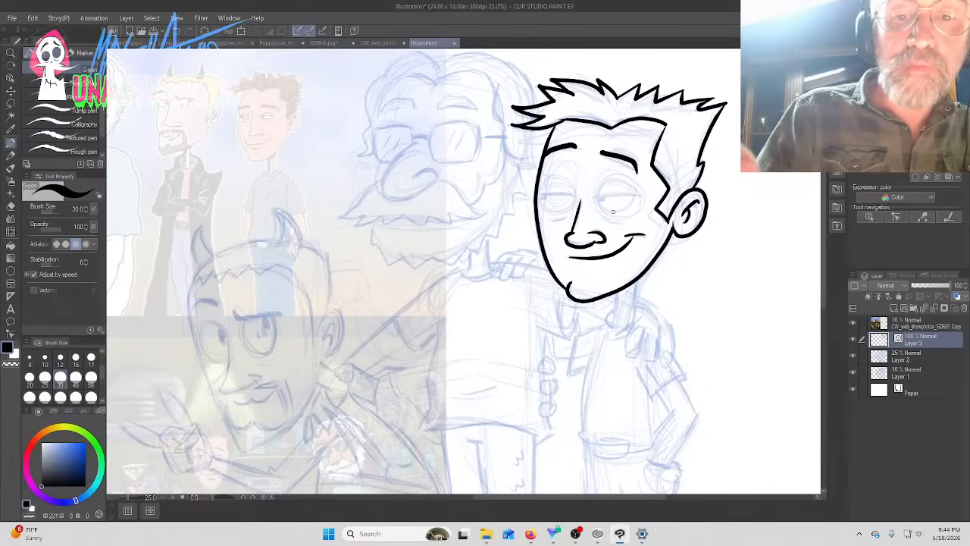
pyautogui.moveTo(612, 213)
pyautogui.mouseDown()
pyautogui.moveTo(597, 192)
pyautogui.moveTo(623, 175)
pyautogui.moveTo(637, 188)
pyautogui.moveTo(618, 212)
pyautogui.mouseUp()
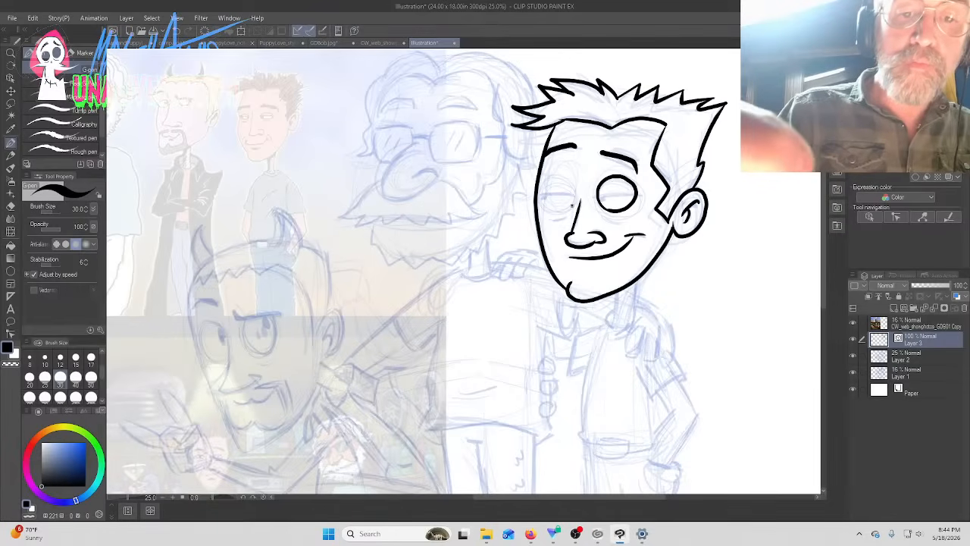
pyautogui.moveTo(573, 205)
pyautogui.mouseDown()
pyautogui.moveTo(548, 210)
pyautogui.moveTo(543, 182)
pyautogui.moveTo(570, 177)
pyautogui.moveTo(576, 200)
pyautogui.mouseUp()
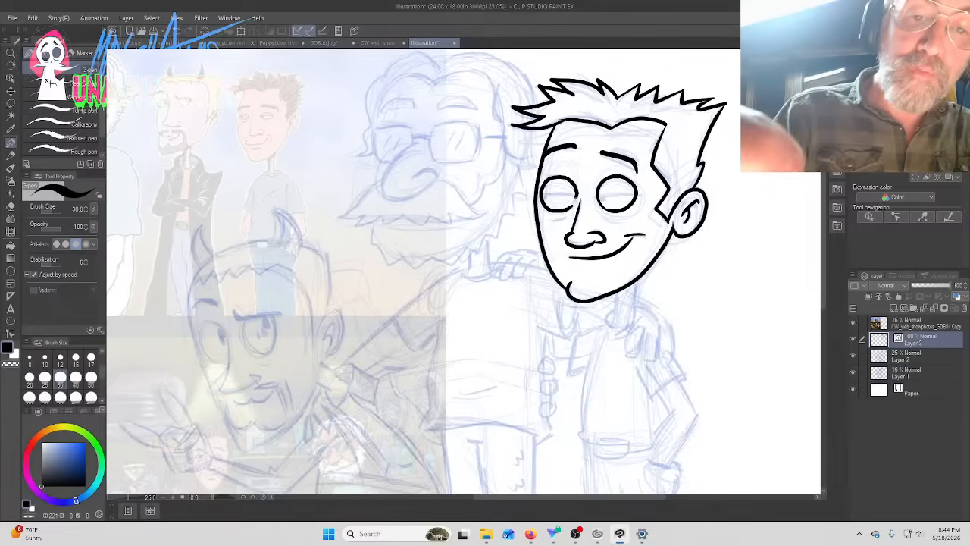
# Simplify the vector lines of both of Bob's eye outlines and refine the control points of his near eyebrow
pyautogui.press('y')
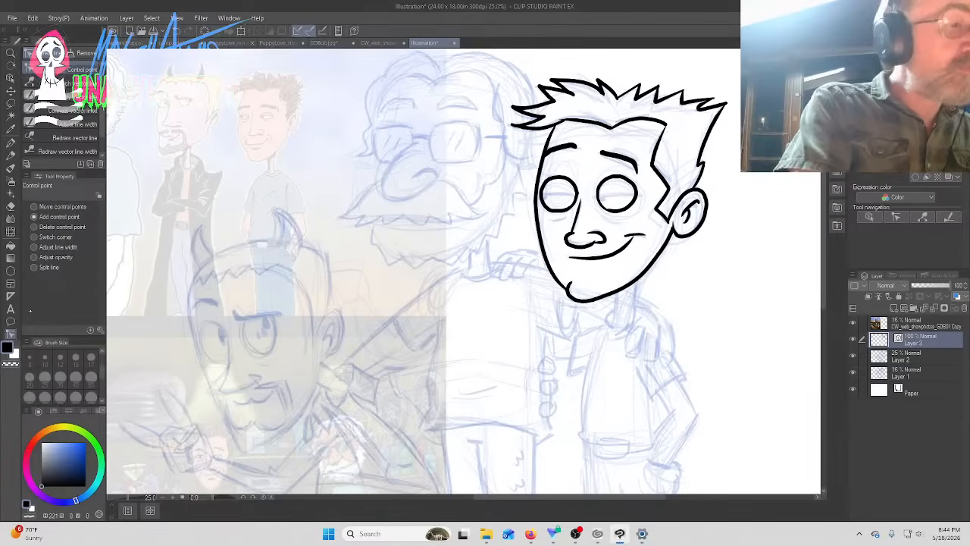
pyautogui.moveTo(601, 199)
pyautogui.mouseDown()
pyautogui.moveTo(620, 215)
pyautogui.moveTo(637, 184)
pyautogui.moveTo(606, 183)
pyautogui.moveTo(631, 204)
pyautogui.moveTo(618, 180)
pyautogui.moveTo(633, 203)
pyautogui.mouseUp()
pyautogui.moveTo(568, 195)
pyautogui.mouseDown()
pyautogui.moveTo(556, 190)
pyautogui.moveTo(554, 200)
pyautogui.moveTo(557, 190)
pyautogui.mouseUp()
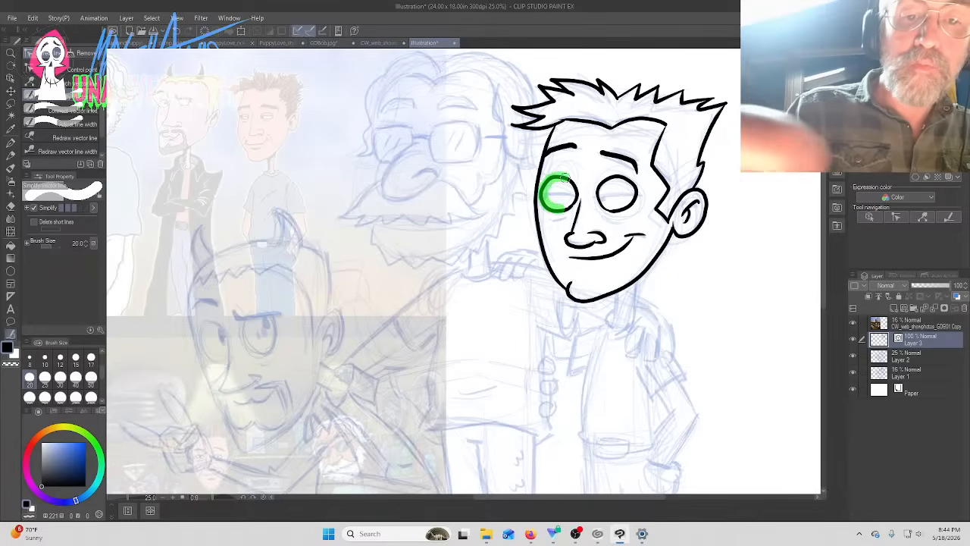
pyautogui.moveTo(616, 198)
pyautogui.mouseDown()
pyautogui.moveTo(628, 195)
pyautogui.moveTo(620, 202)
pyautogui.mouseUp()
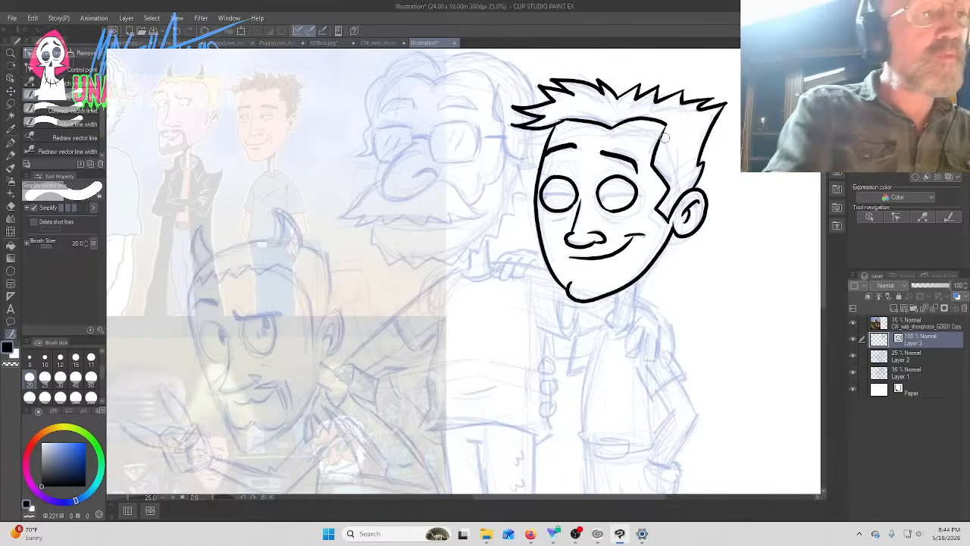
pyautogui.click(69, 69)
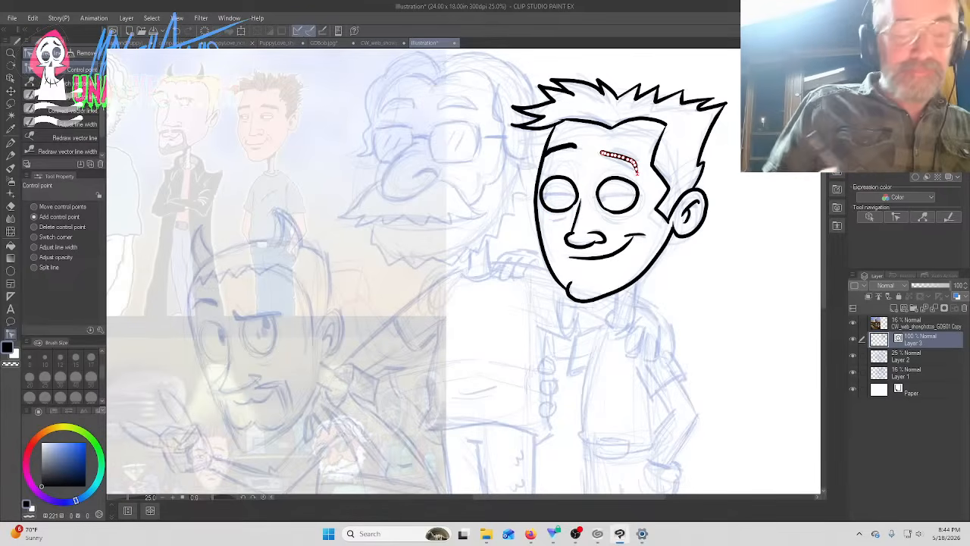
# Ink the drooping eyelids, the half-hidden irises and the bags under both of Bob's eyes with the G-pen at brush size 30
pyautogui.press('p')
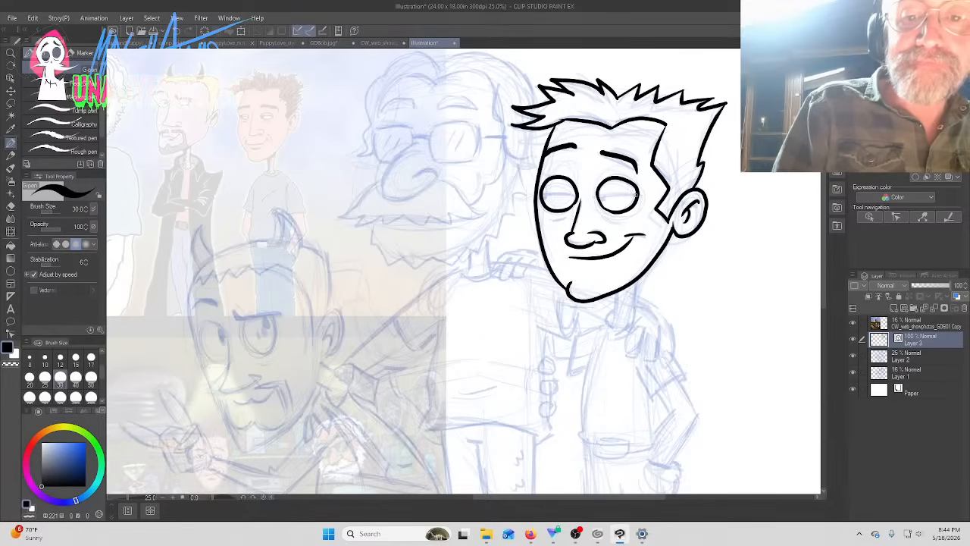
pyautogui.moveTo(638, 194); pyautogui.dragTo(541, 194)
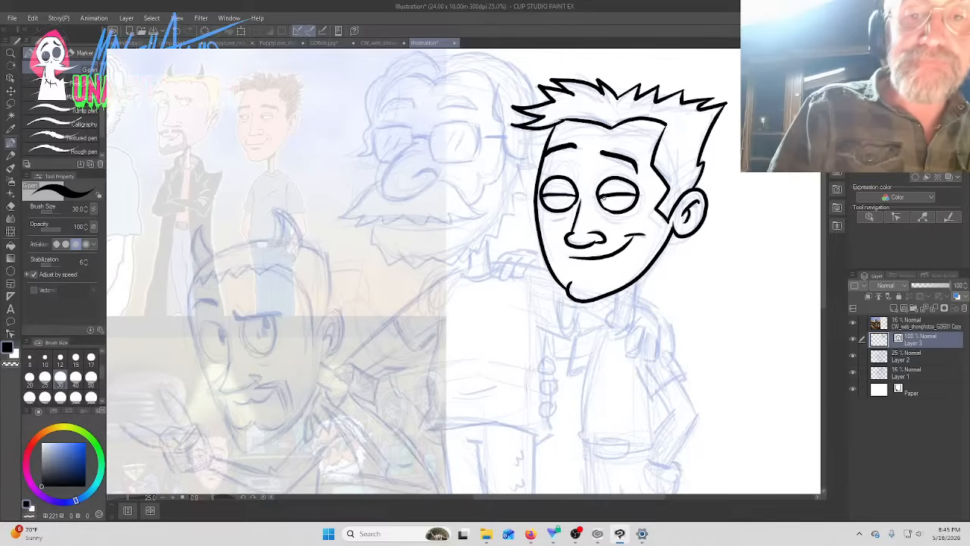
pyautogui.moveTo(605, 198); pyautogui.dragTo(546, 201)
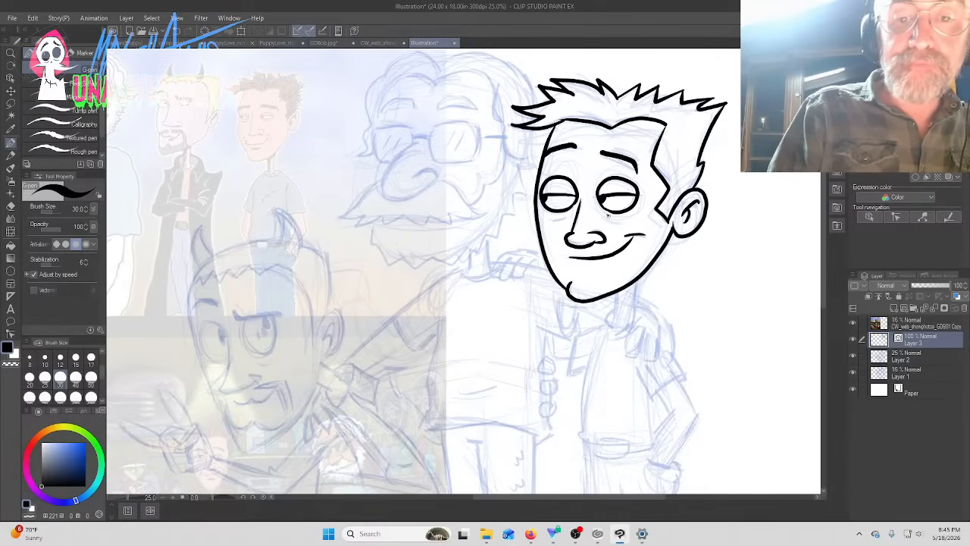
pyautogui.moveTo(608, 216); pyautogui.dragTo(629, 219)
pyautogui.moveTo(565, 215); pyautogui.dragTo(552, 218)
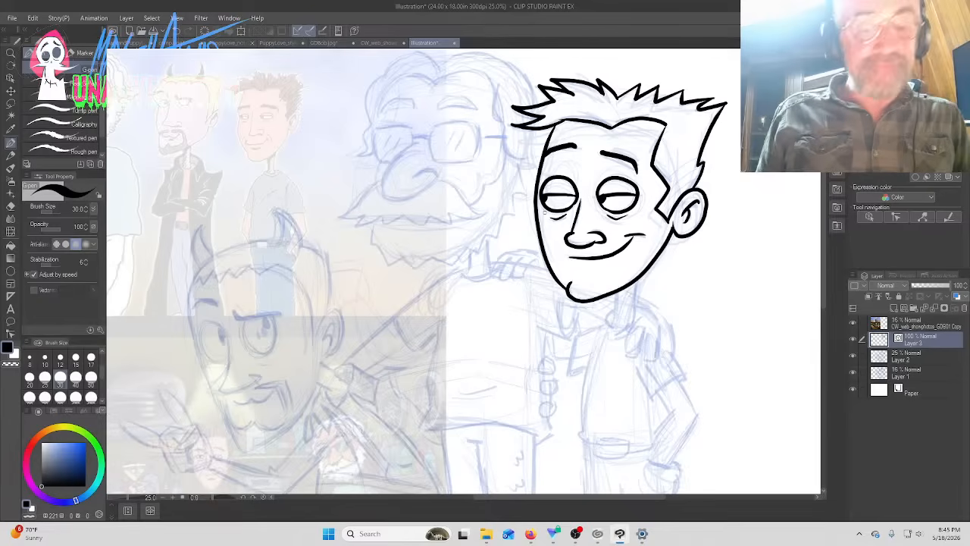
pyautogui.click(576, 534)
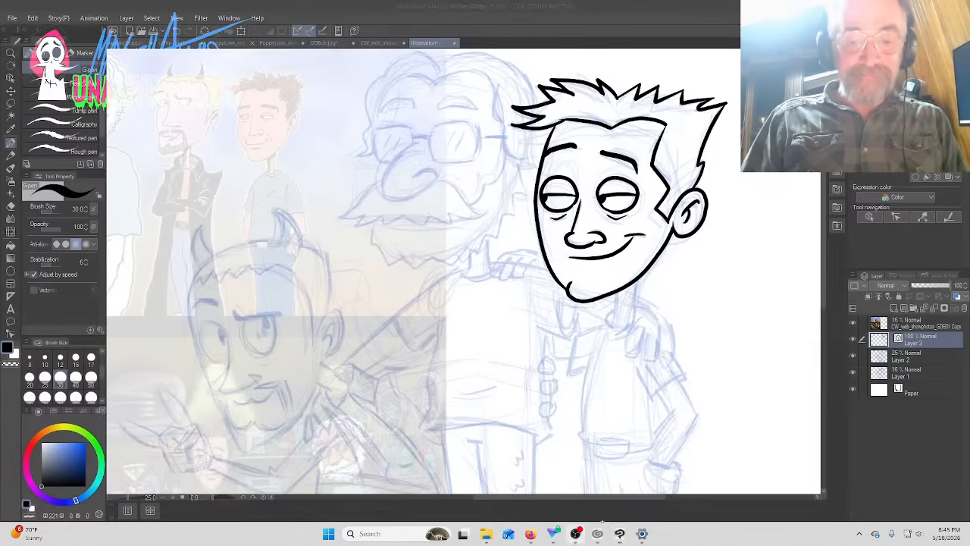
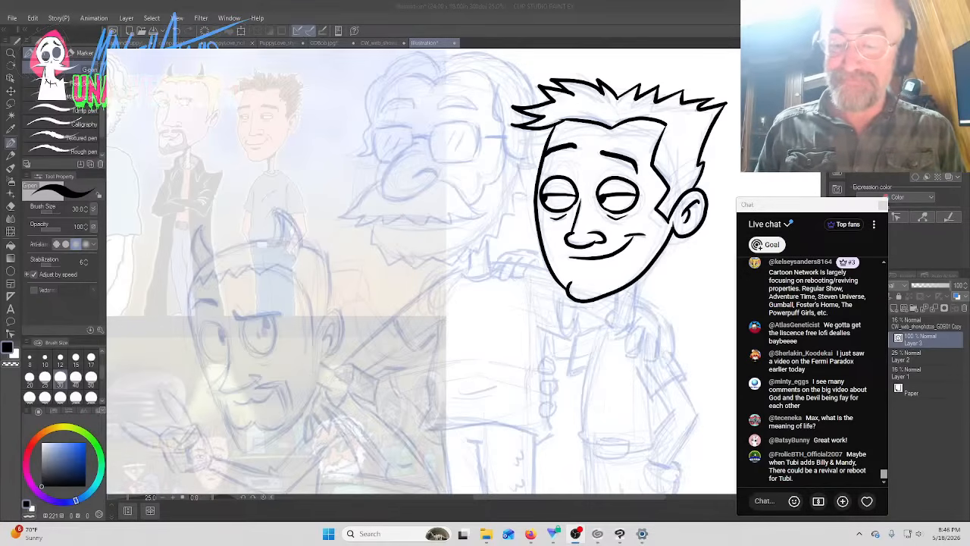
# Return to the canvas and ink Bob's neck and the fingers resting on his shoulder with the G-pen at brush size 30
pyautogui.click(938, 6)
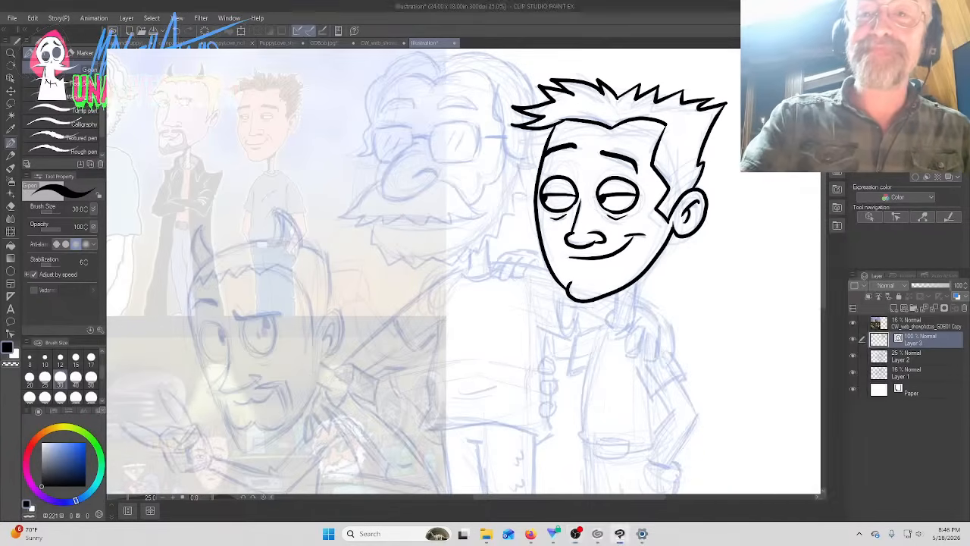
pyautogui.click(393, 13)
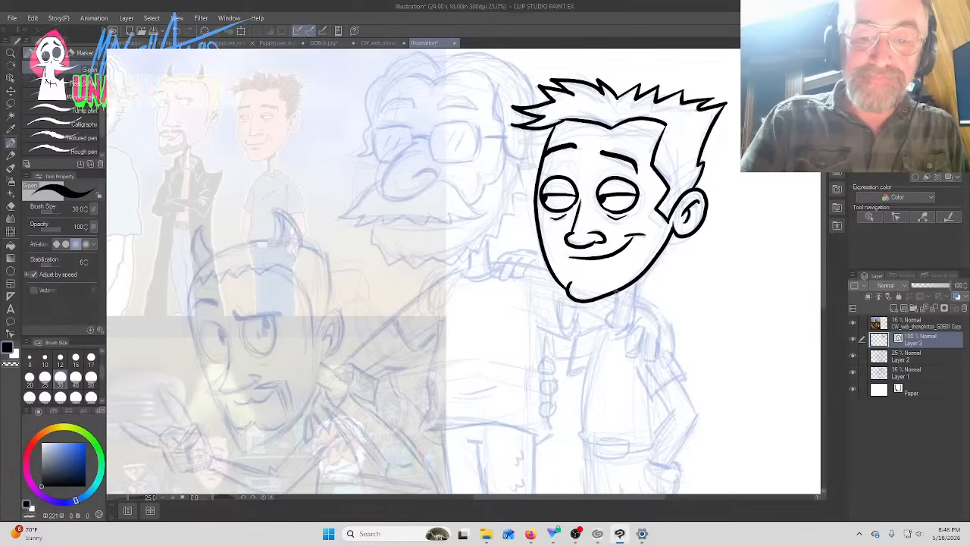
pyautogui.moveTo(617, 290)
pyautogui.mouseDown()
pyautogui.moveTo(612, 333)
pyautogui.moveTo(628, 330)
pyautogui.mouseUp()
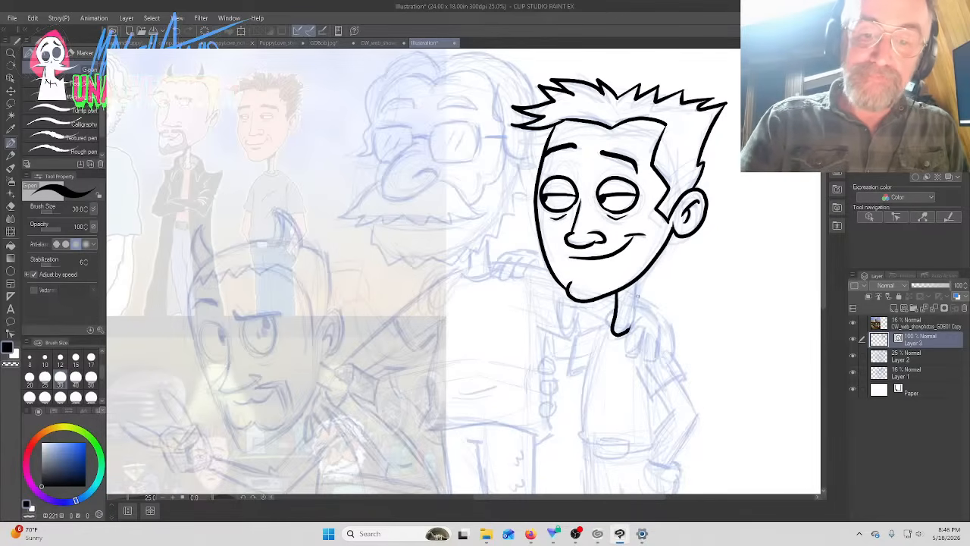
pyautogui.moveTo(635, 284)
pyautogui.mouseDown()
pyautogui.moveTo(627, 351)
pyautogui.moveTo(641, 351)
pyautogui.moveTo(642, 328)
pyautogui.moveTo(642, 360)
pyautogui.moveTo(657, 364)
pyautogui.moveTo(658, 326)
pyautogui.mouseUp()
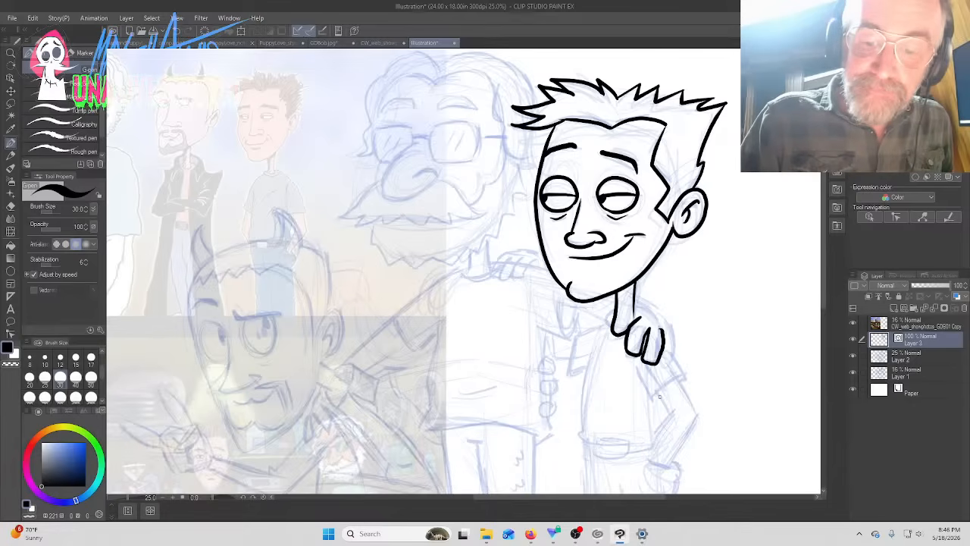
# Ink the hem and both edges of Bob's short shirt sleeve below the resting fingers
pyautogui.moveTo(650, 398); pyautogui.dragTo(686, 372)
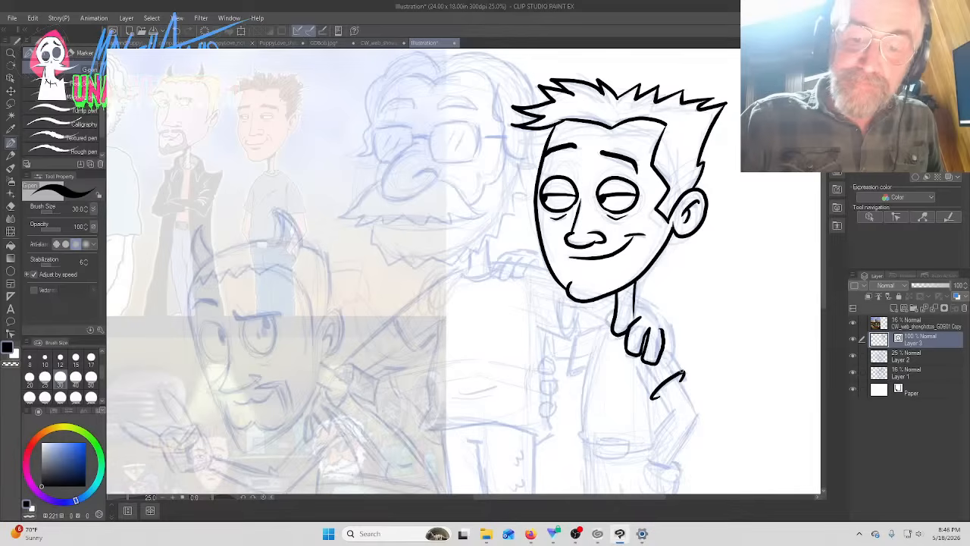
pyautogui.moveTo(684, 371); pyautogui.dragTo(666, 352)
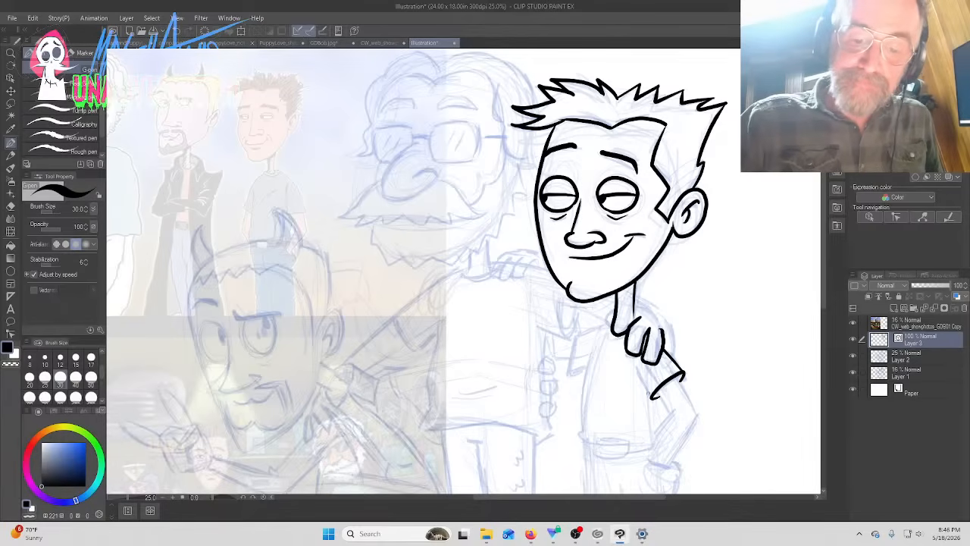
pyautogui.moveTo(651, 399); pyautogui.dragTo(631, 354)
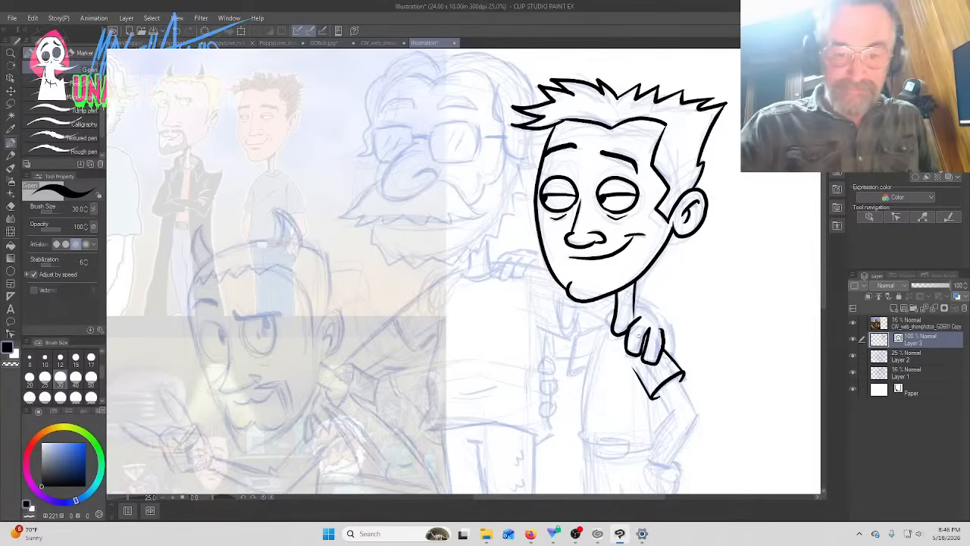
# Simplify the vector line of the sleeve's inner edge and set the Redraw vector line width brush size to 30
pyautogui.click(11, 334)
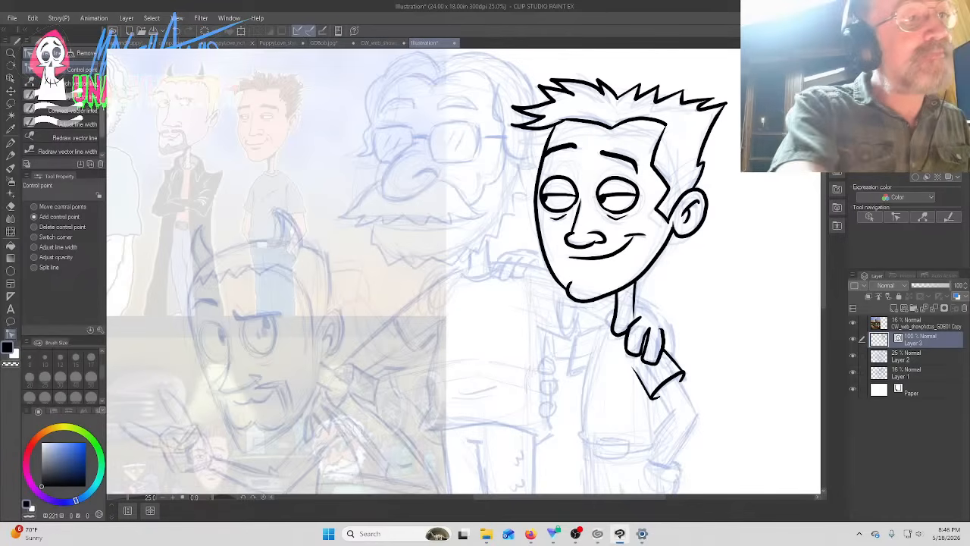
pyautogui.click(41, 95)
pyautogui.moveTo(646, 390); pyautogui.dragTo(631, 363)
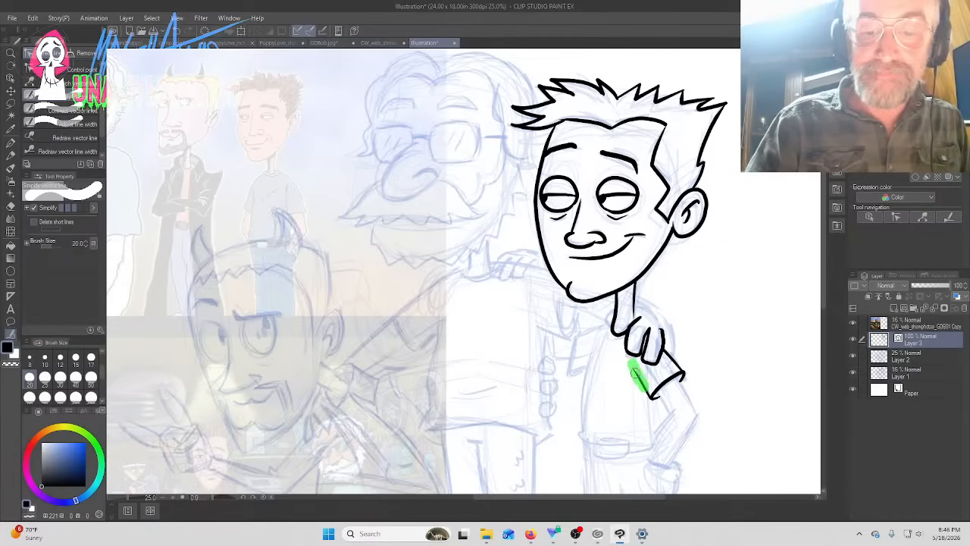
pyautogui.click(46, 71)
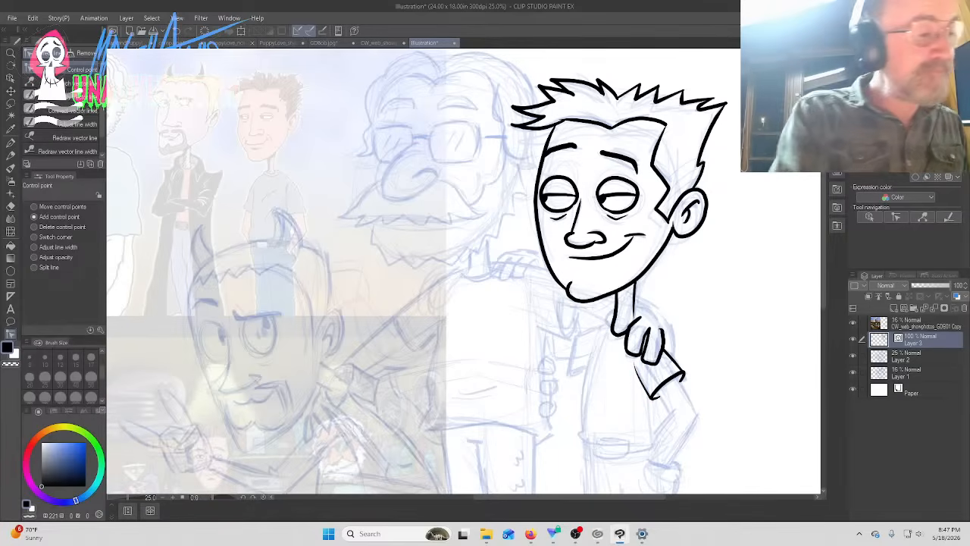
pyautogui.click(76, 150)
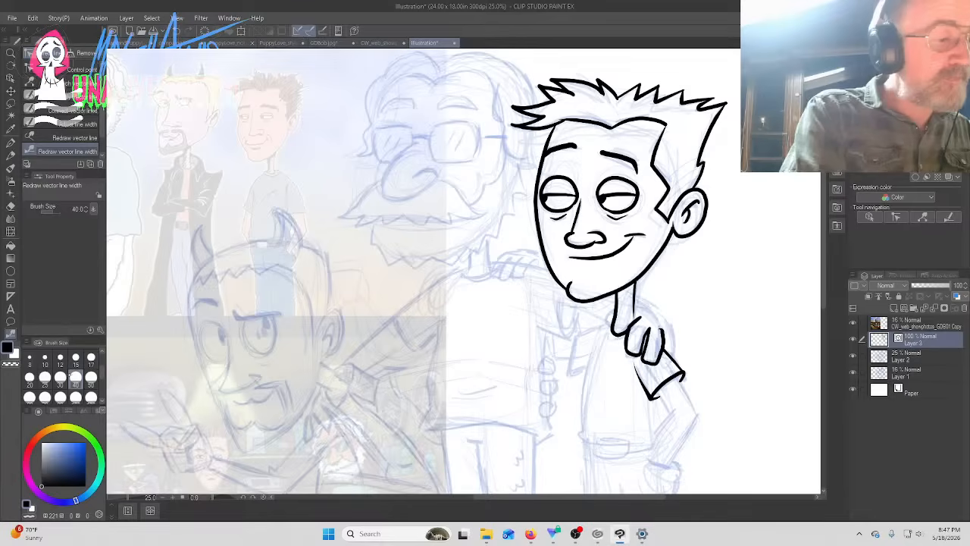
pyautogui.click(60, 377)
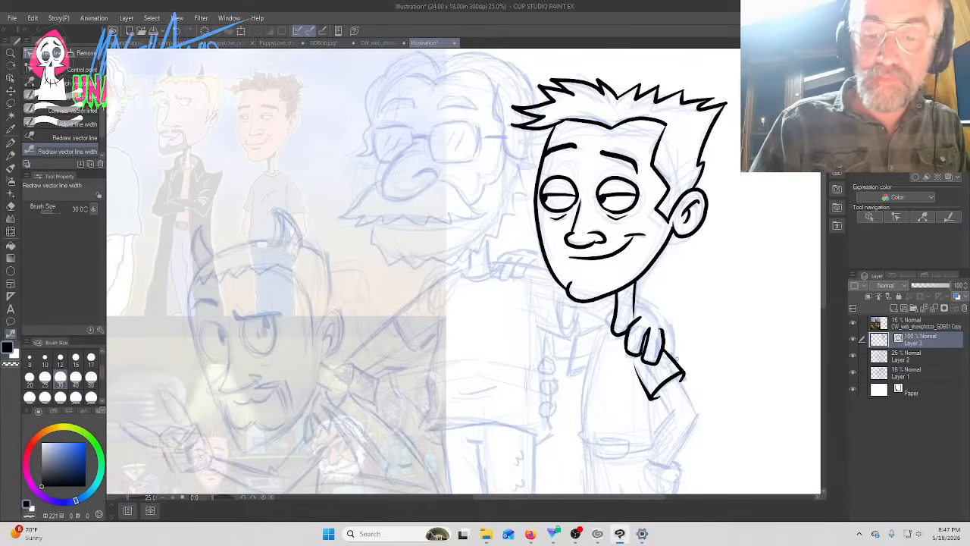
# Ink Bob's shoulder line from the neck down to the sleeve with the G-pen and simplify its vector line near the neck
pyautogui.press('p')
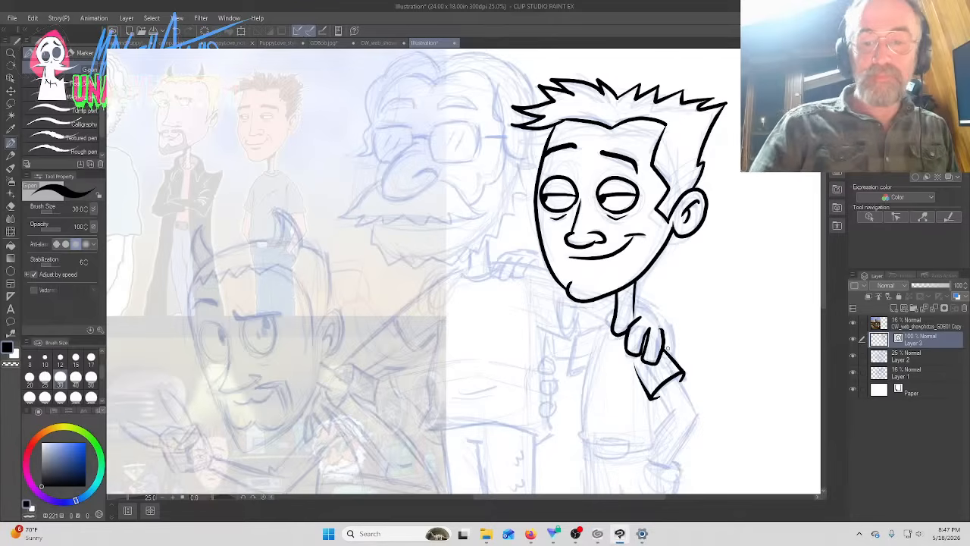
pyautogui.moveTo(671, 355)
pyautogui.mouseDown()
pyautogui.moveTo(670, 327)
pyautogui.moveTo(636, 292)
pyautogui.mouseUp()
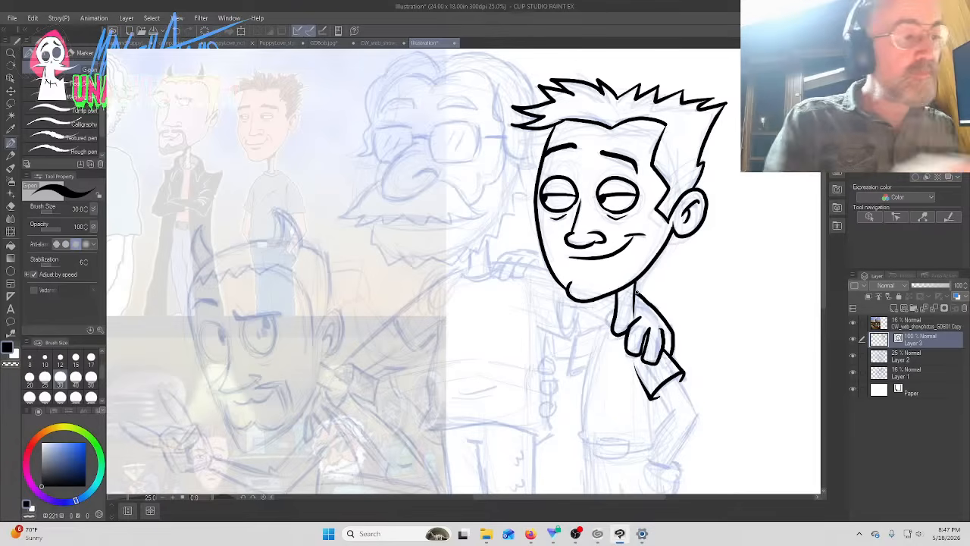
pyautogui.click(10, 333)
pyautogui.click(90, 97)
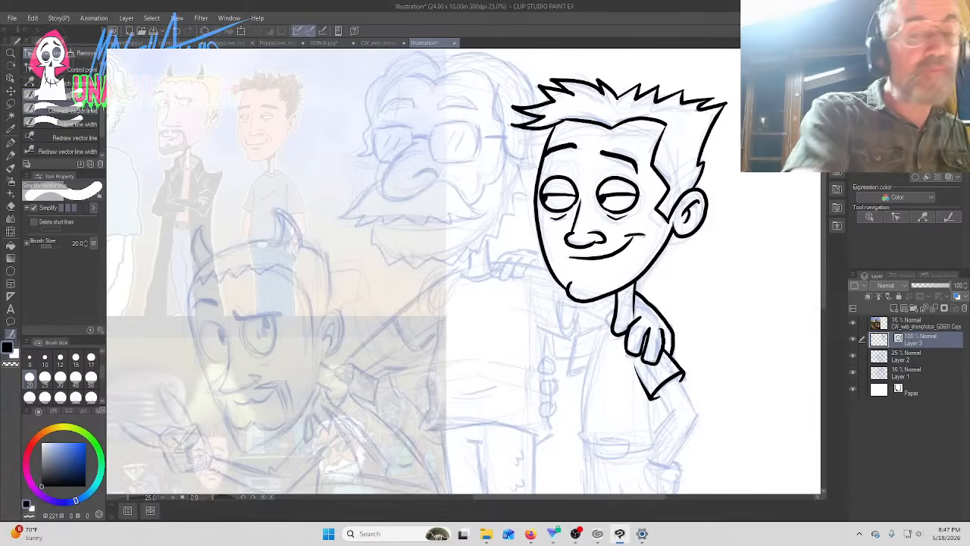
pyautogui.moveTo(634, 289)
pyautogui.mouseDown()
pyautogui.moveTo(676, 321)
pyautogui.moveTo(643, 296)
pyautogui.mouseUp()
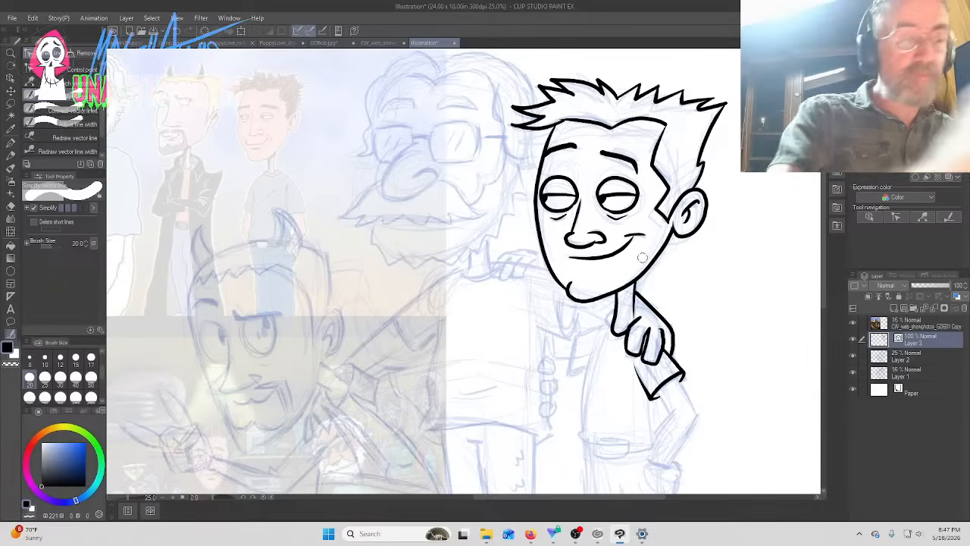
pyautogui.click(79, 70)
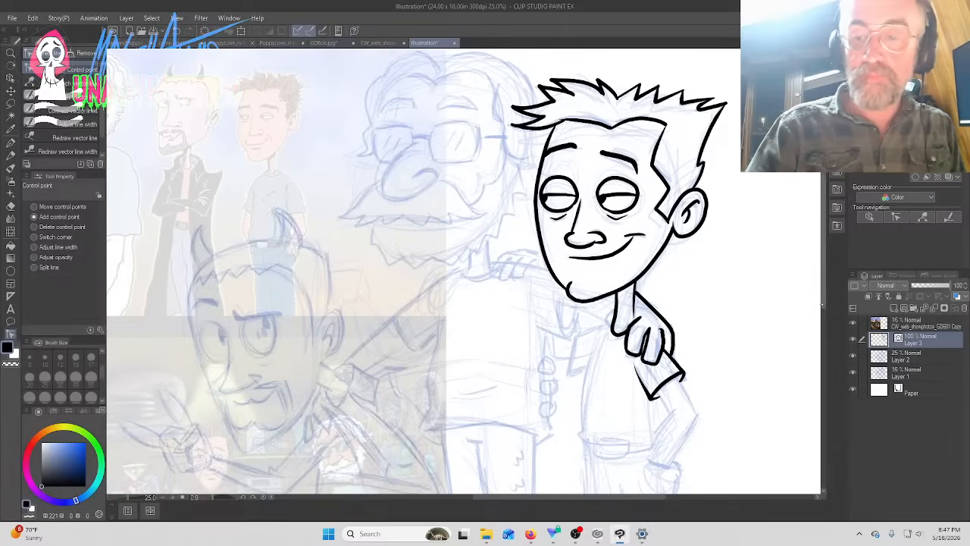
# Ink Bob's bent arm from the sleeve opening down to the hip, closing it with a line across the wrist
pyautogui.moveTo(823, 311); pyautogui.dragTo(823, 341)
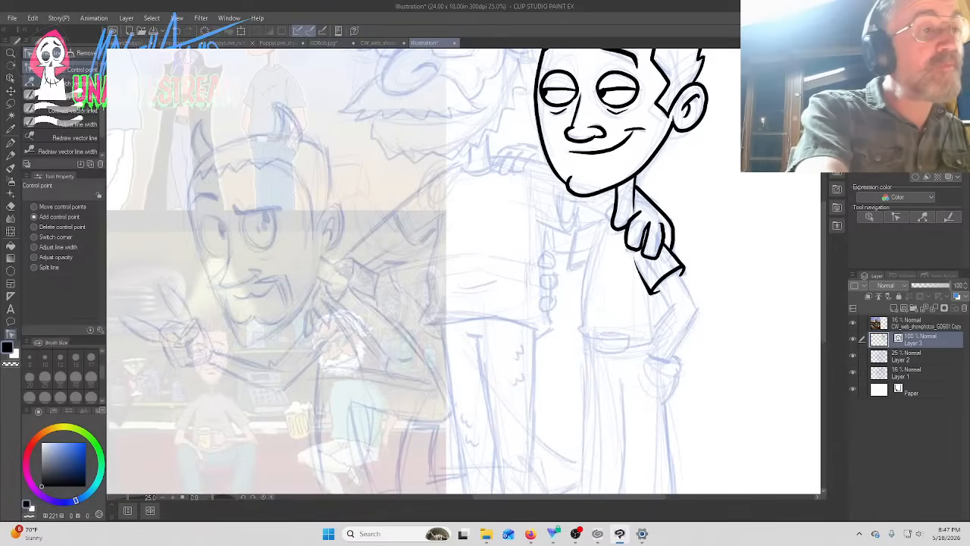
pyautogui.click(11, 143)
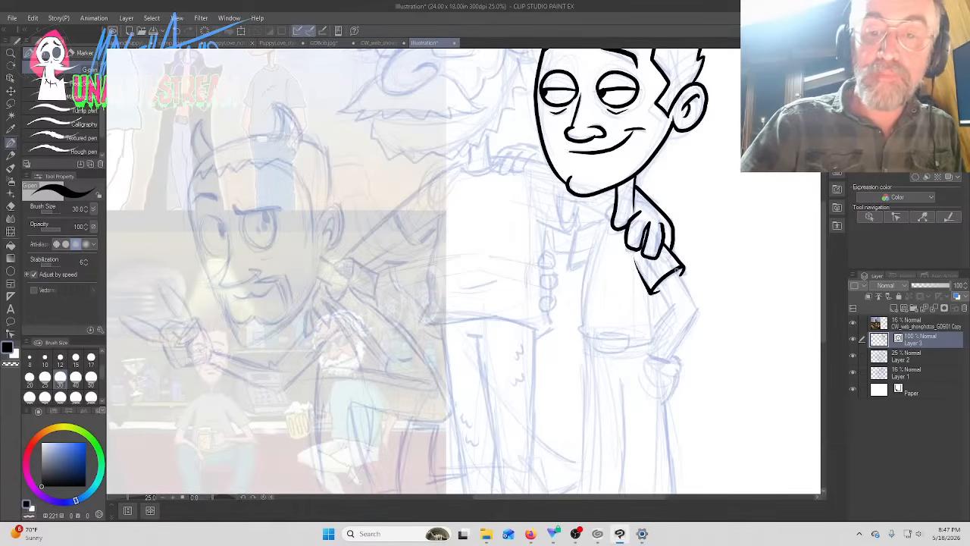
pyautogui.moveTo(679, 270)
pyautogui.mouseDown()
pyautogui.moveTo(695, 310)
pyautogui.moveTo(669, 358)
pyautogui.moveTo(649, 355)
pyautogui.moveTo(685, 293)
pyautogui.moveTo(665, 296)
pyautogui.moveTo(672, 309)
pyautogui.moveTo(674, 271)
pyautogui.mouseUp()
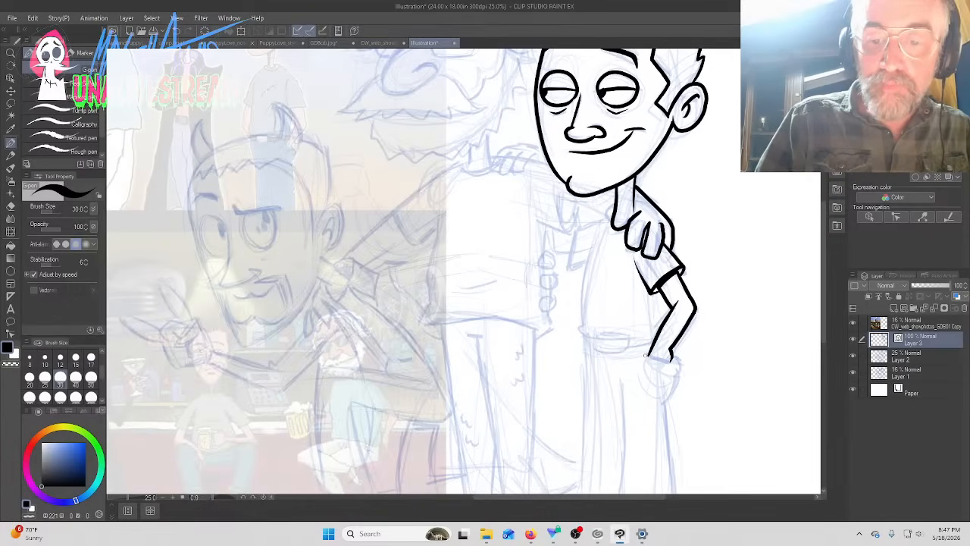
pyautogui.moveTo(647, 354); pyautogui.dragTo(673, 364)
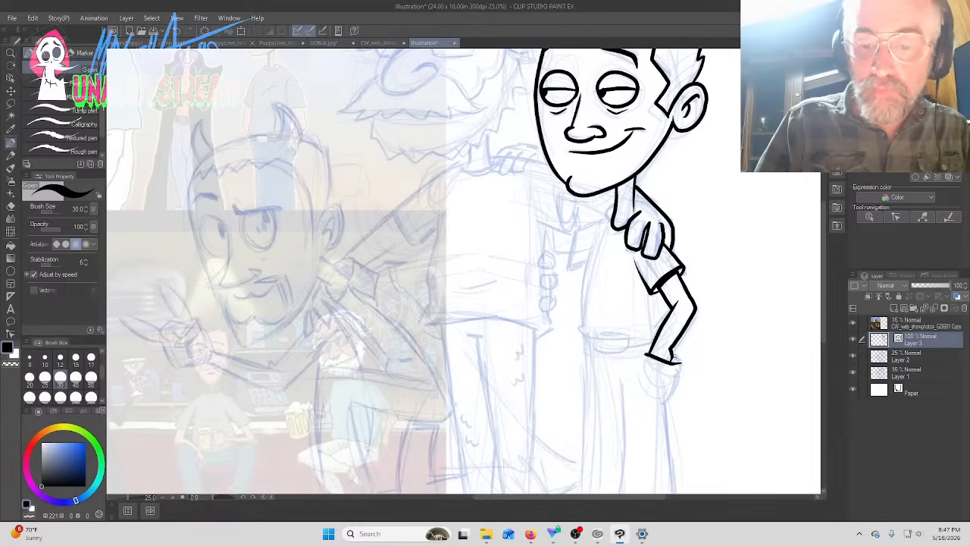
# Simplify the vector line across the wrist and ink the outline of Bob's hand below it with the G-pen
pyautogui.press('y')
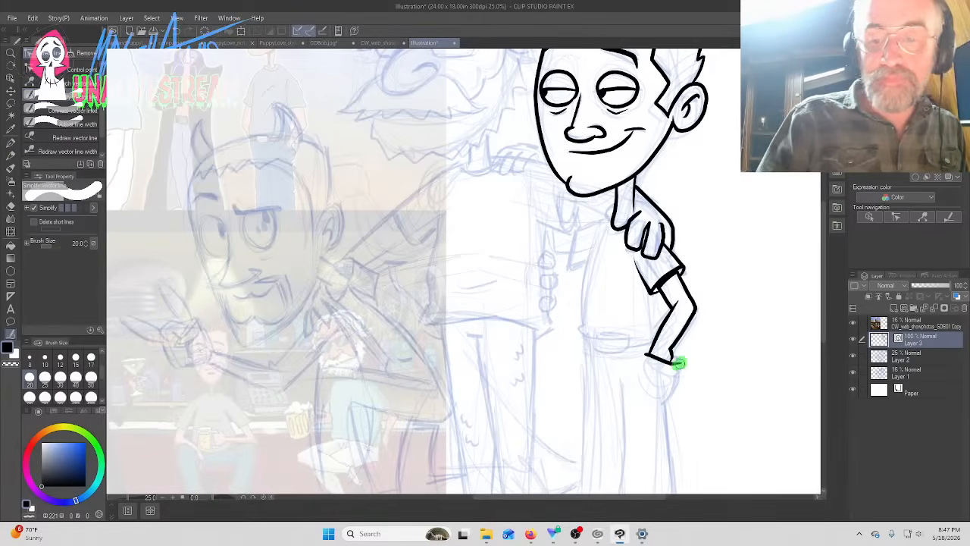
pyautogui.click(79, 69)
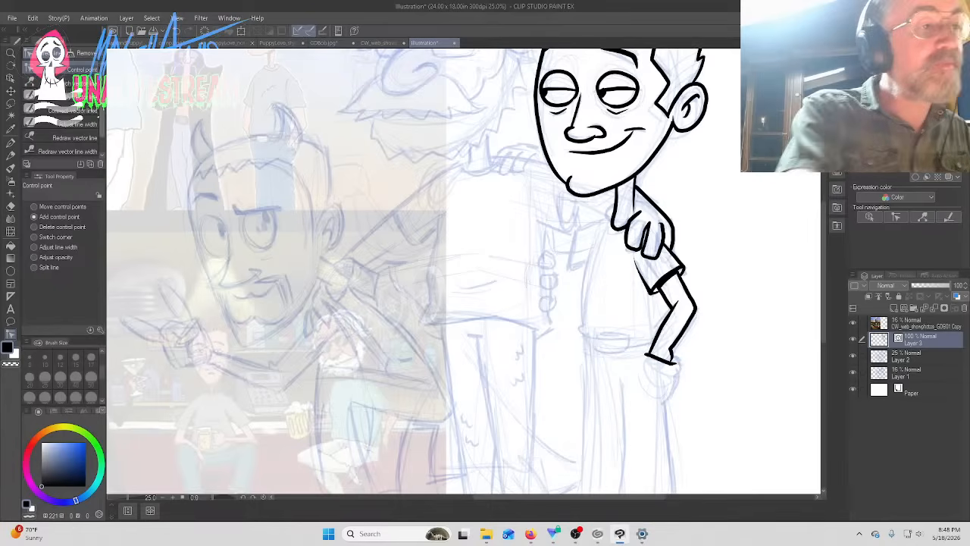
pyautogui.press('p')
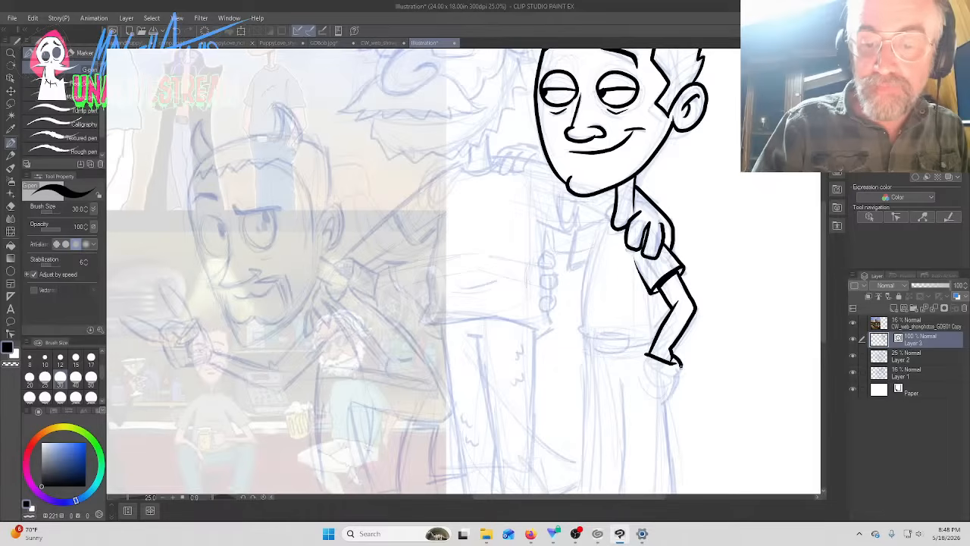
pyautogui.moveTo(680, 366)
pyautogui.mouseDown()
pyautogui.moveTo(656, 407)
pyautogui.moveTo(638, 393)
pyautogui.moveTo(633, 369)
pyautogui.mouseUp()
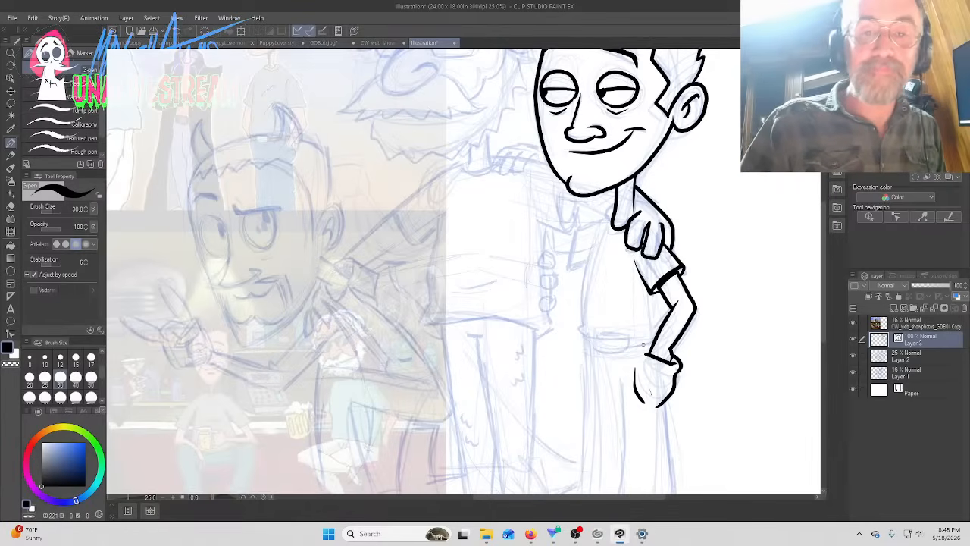
# Ink short strand strokes inside Bob's hair above the ear, over the forehead and along the side
pyautogui.moveTo(823, 253); pyautogui.dragTo(823, 223)
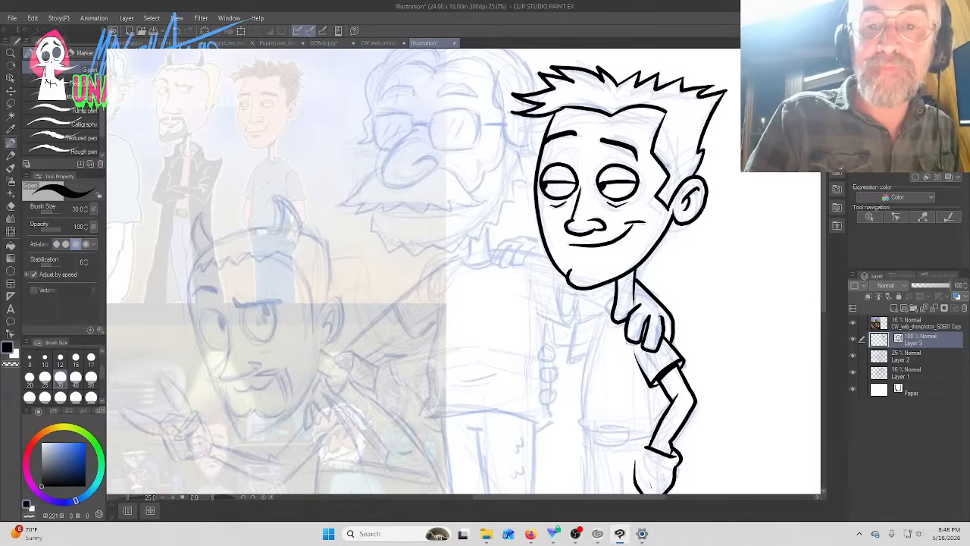
pyautogui.moveTo(666, 169)
pyautogui.mouseDown()
pyautogui.moveTo(696, 150)
pyautogui.moveTo(695, 171)
pyautogui.mouseUp()
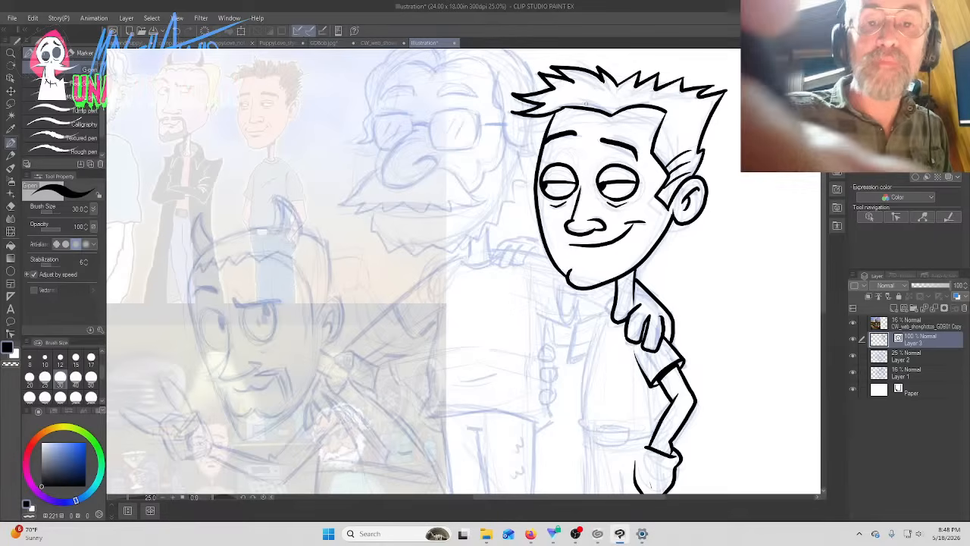
pyautogui.moveTo(610, 115); pyautogui.dragTo(588, 86)
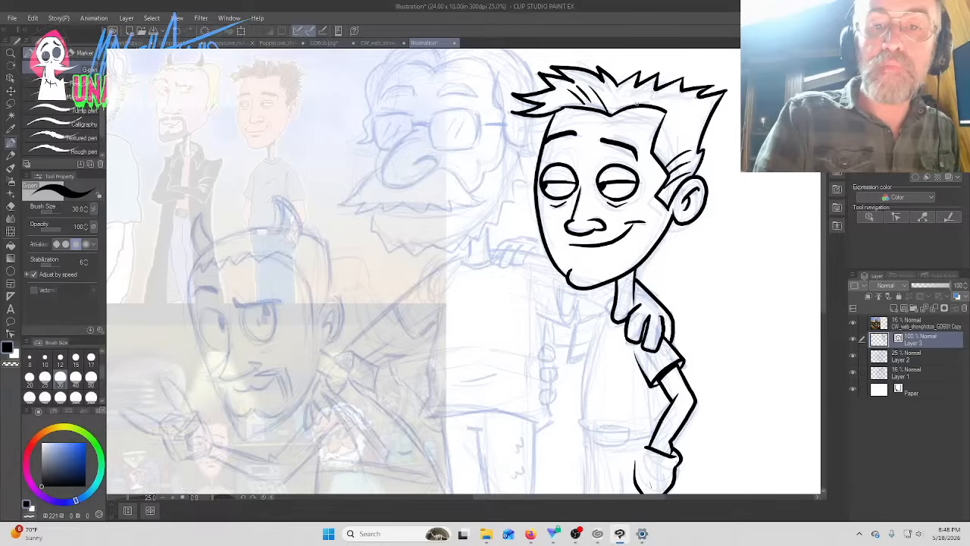
pyautogui.moveTo(637, 105)
pyautogui.mouseDown()
pyautogui.moveTo(647, 94)
pyautogui.moveTo(680, 95)
pyautogui.moveTo(691, 97)
pyautogui.moveTo(679, 116)
pyautogui.moveTo(702, 107)
pyautogui.moveTo(700, 116)
pyautogui.mouseUp()
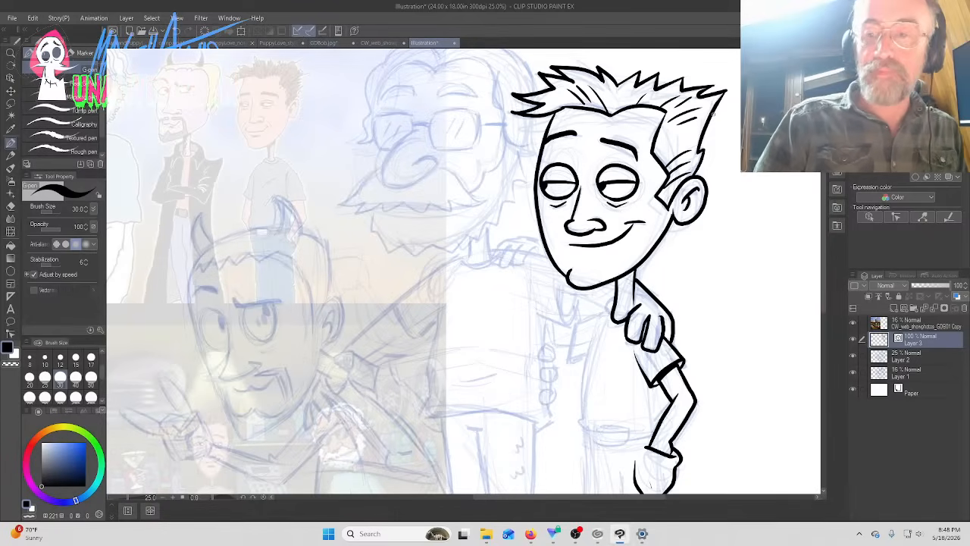
pyautogui.scroll(-4, 817, 324)
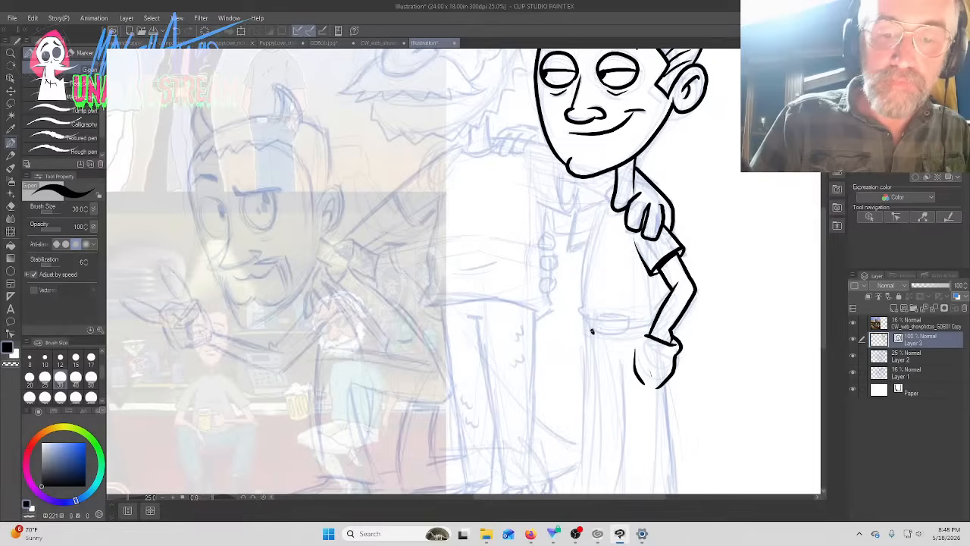
pyautogui.moveTo(592, 331)
pyautogui.mouseDown()
pyautogui.moveTo(624, 319)
pyautogui.moveTo(624, 334)
pyautogui.moveTo(598, 335)
pyautogui.mouseUp()
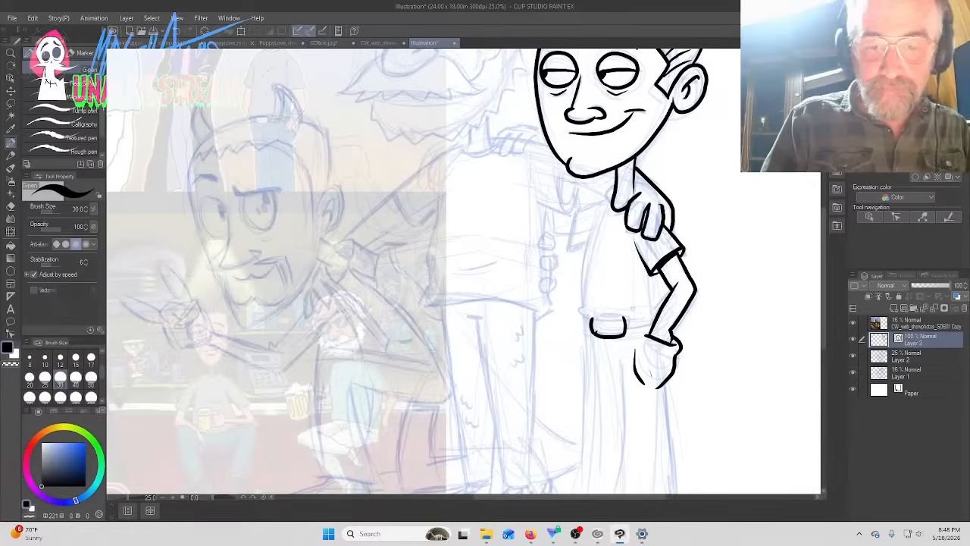
pyautogui.hotkey('ctrl', 'z')
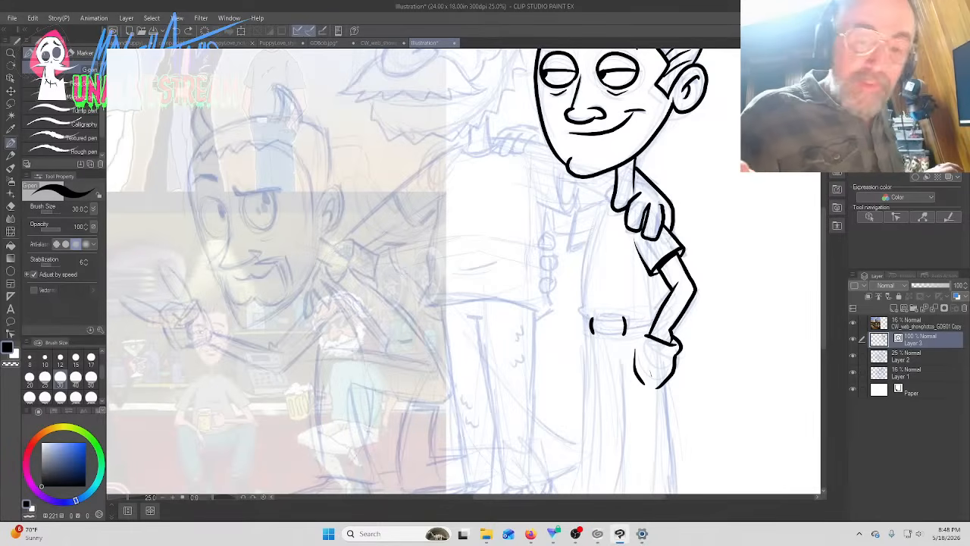
pyautogui.hotkey('ctrl', 'z')
pyautogui.hotkey('ctrl', 'z')
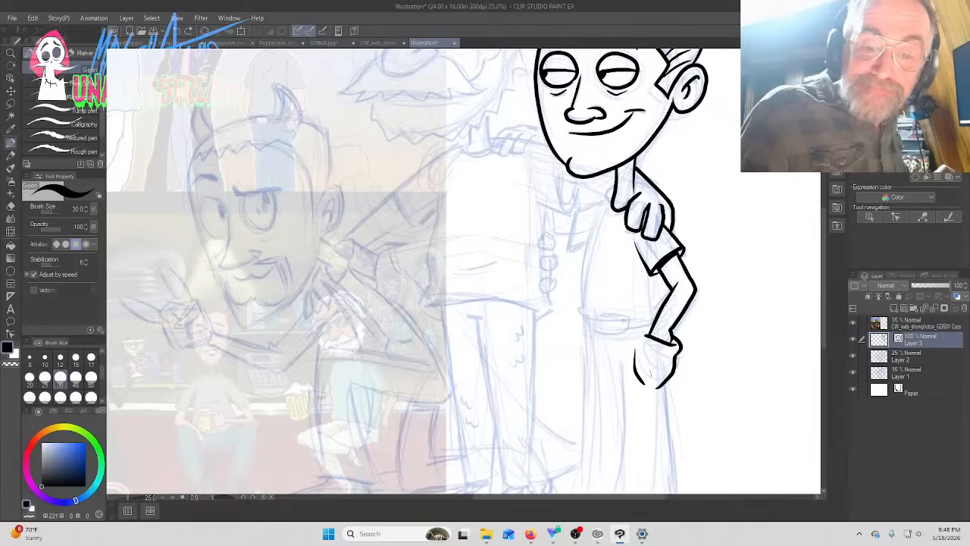
# Ink the rectangular buckle of Bob's belt with the G-pen at brush size 30
pyautogui.moveTo(623, 320)
pyautogui.mouseDown()
pyautogui.moveTo(624, 329)
pyautogui.moveTo(593, 324)
pyautogui.moveTo(624, 317)
pyautogui.moveTo(592, 333)
pyautogui.mouseUp()
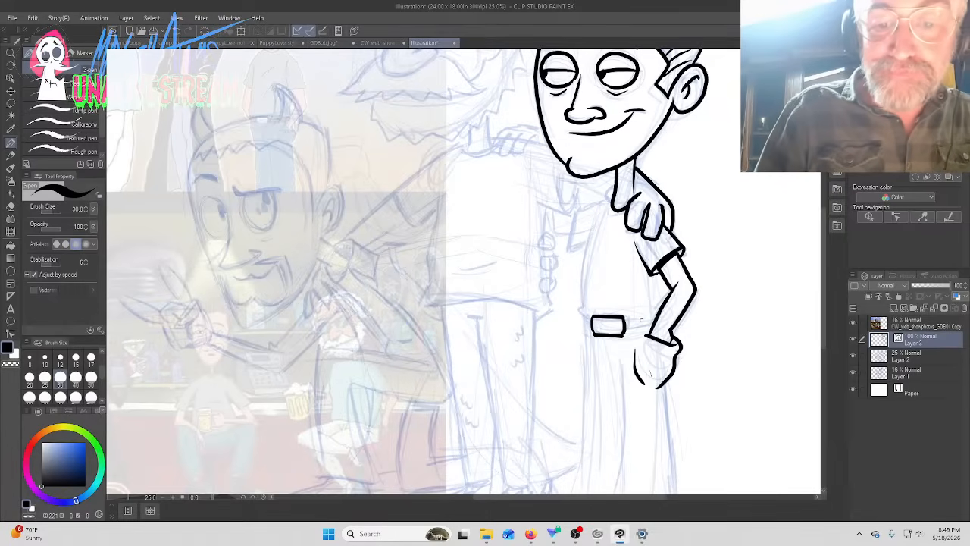
# Ink Bob's belt on both sides of the buckle, the sides of his shirt and his far shoulder and sleeve
pyautogui.moveTo(628, 320); pyautogui.dragTo(651, 316)
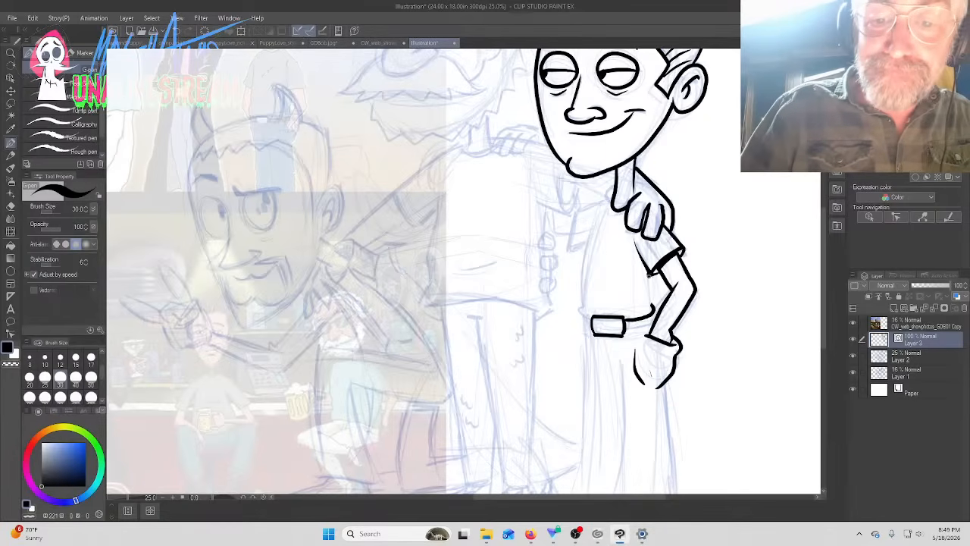
pyautogui.moveTo(649, 273)
pyautogui.mouseDown()
pyautogui.moveTo(652, 331)
pyautogui.moveTo(627, 332)
pyautogui.moveTo(626, 319)
pyautogui.moveTo(580, 313)
pyautogui.moveTo(599, 210)
pyautogui.mouseUp()
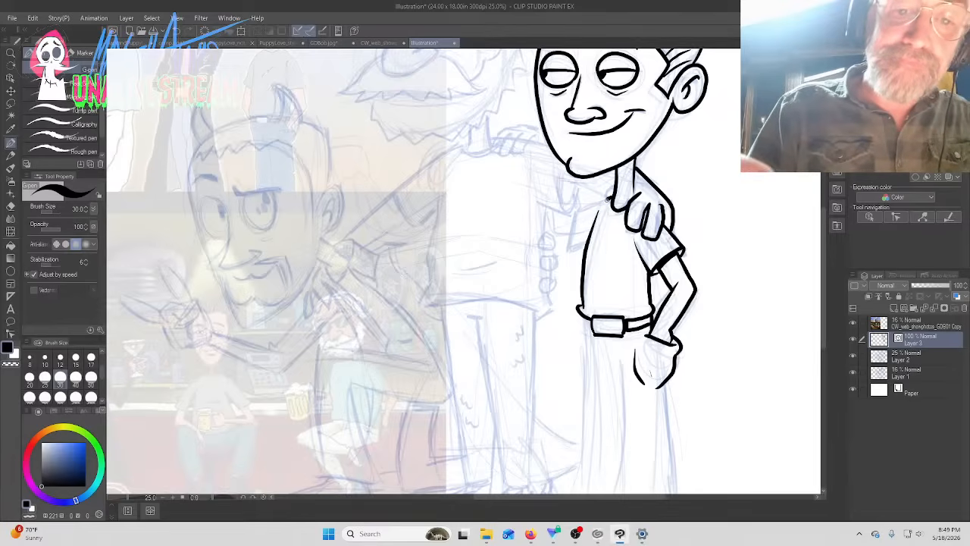
pyautogui.moveTo(607, 198)
pyautogui.mouseDown()
pyautogui.moveTo(573, 224)
pyautogui.moveTo(573, 250)
pyautogui.moveTo(587, 244)
pyautogui.mouseUp()
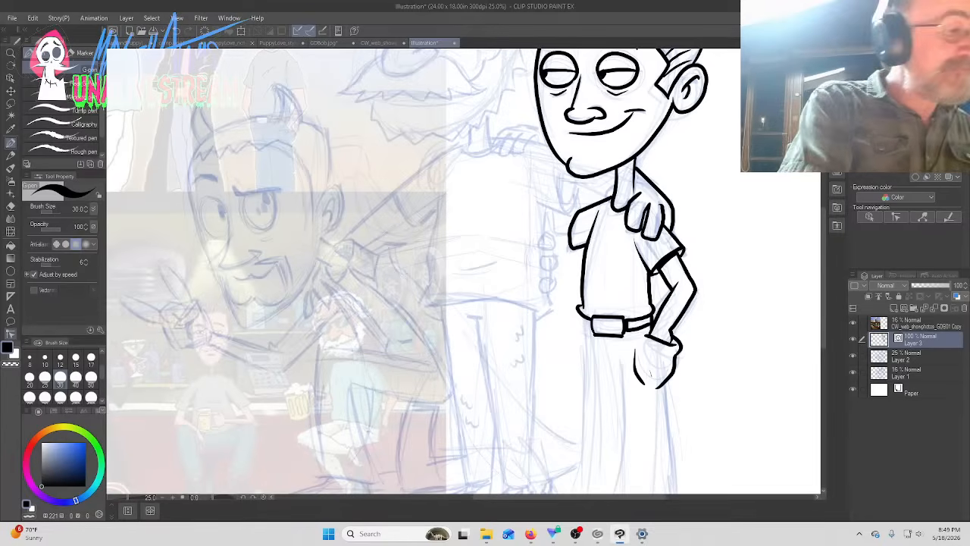
# Ink a short fold line across the bottom of Bob's shirt, just above the belt buckle, with the G-pen at size 30
pyautogui.press('y')
pyautogui.click(61, 150)
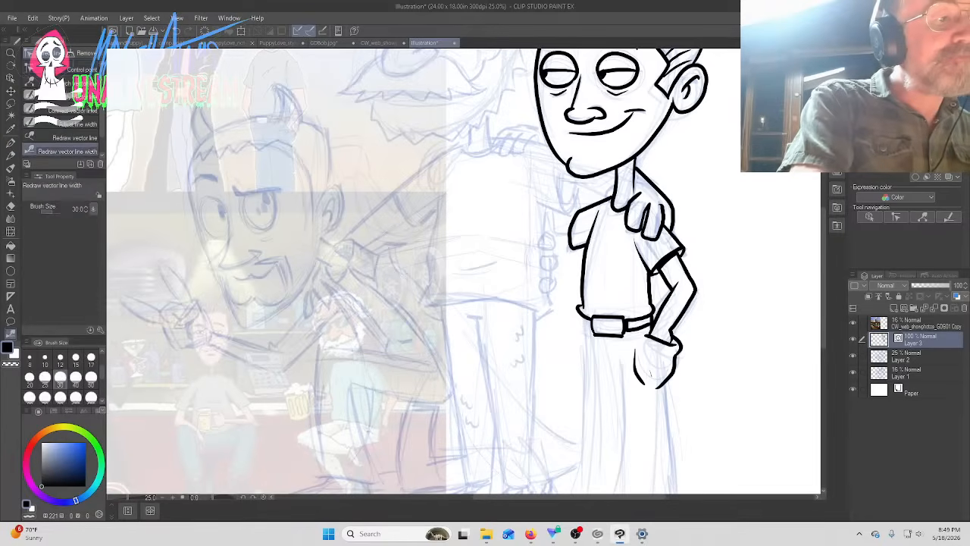
pyautogui.click(61, 99)
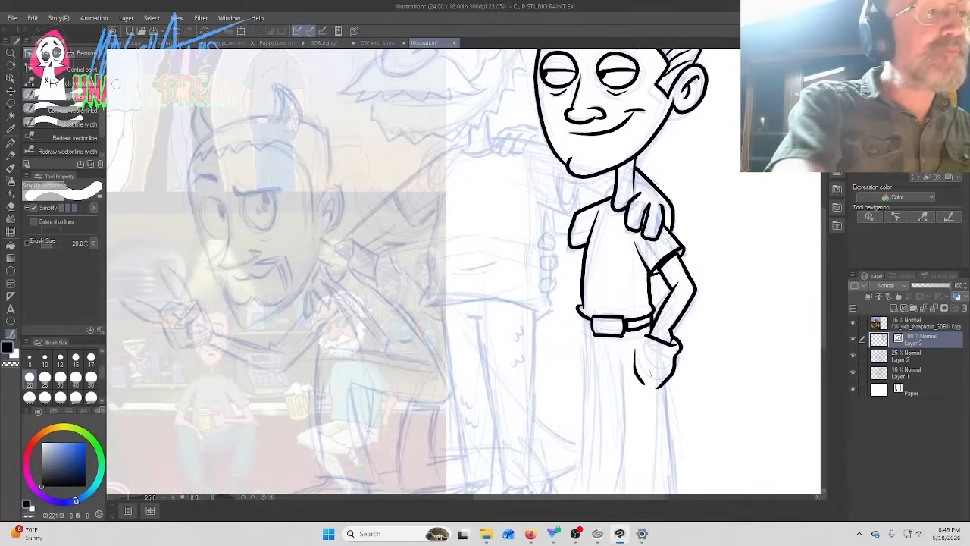
pyautogui.click(61, 69)
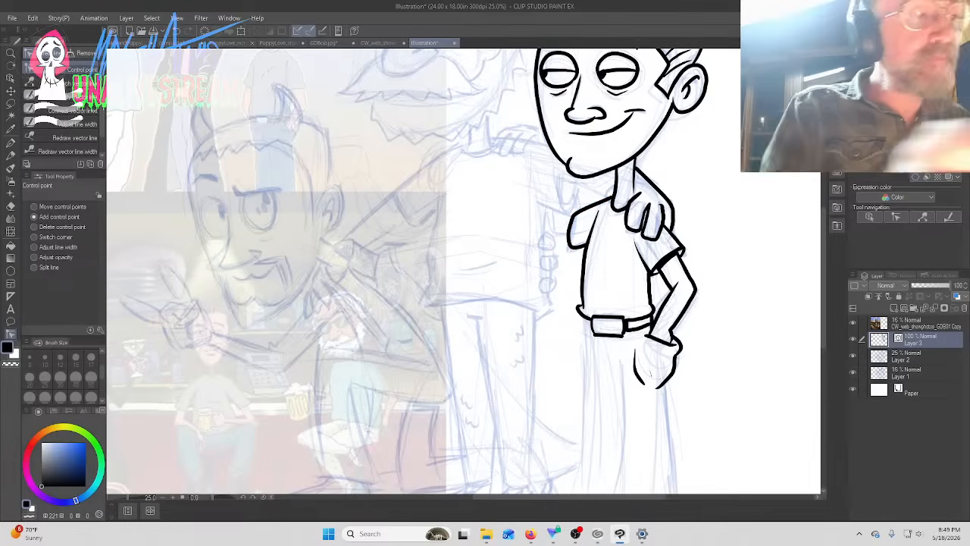
pyautogui.click(11, 142)
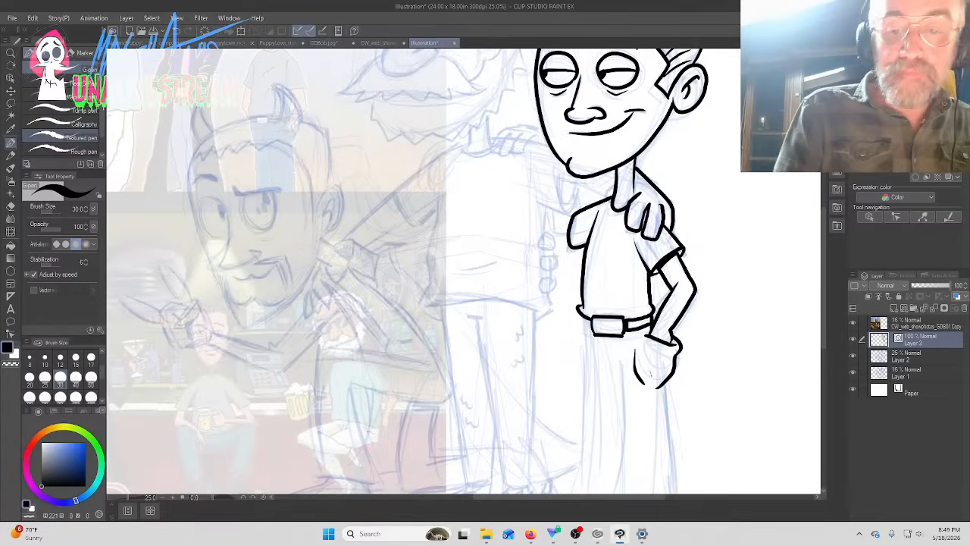
pyautogui.moveTo(627, 305); pyautogui.dragTo(598, 306)
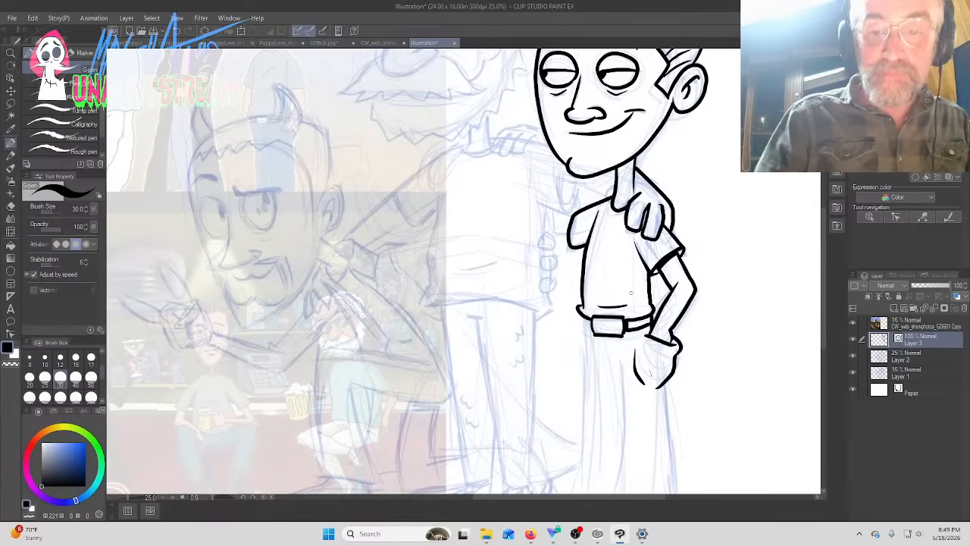
# Ink Bob's trousers from the belt to the ankles, with the line between the legs, the outer edges and both hems
pyautogui.scroll(-5, 793, 350)
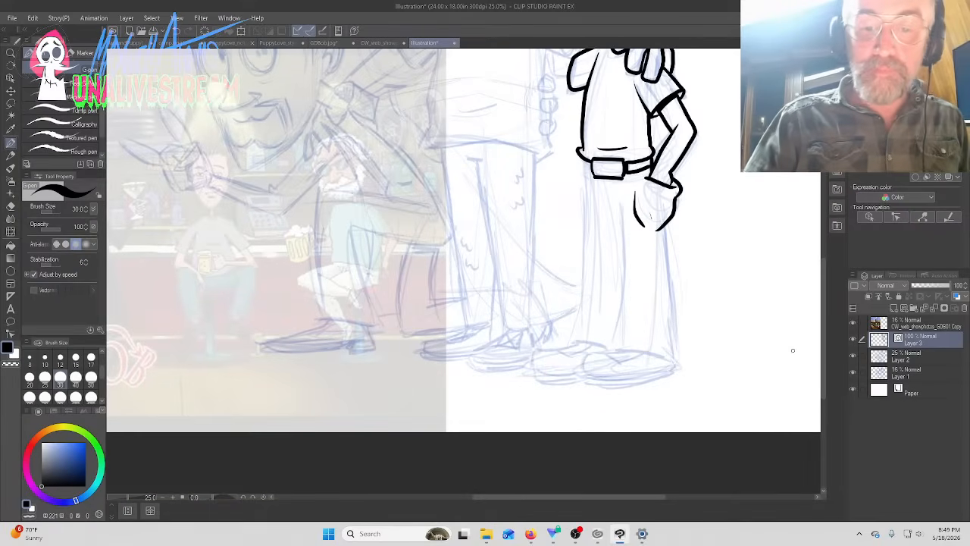
pyautogui.moveTo(609, 348); pyautogui.dragTo(616, 200)
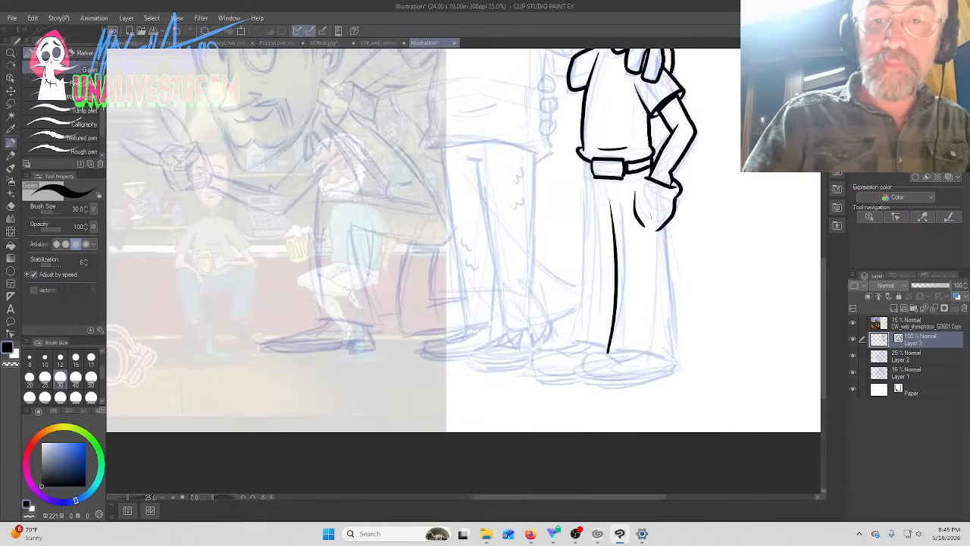
pyautogui.moveTo(664, 225); pyautogui.dragTo(677, 368)
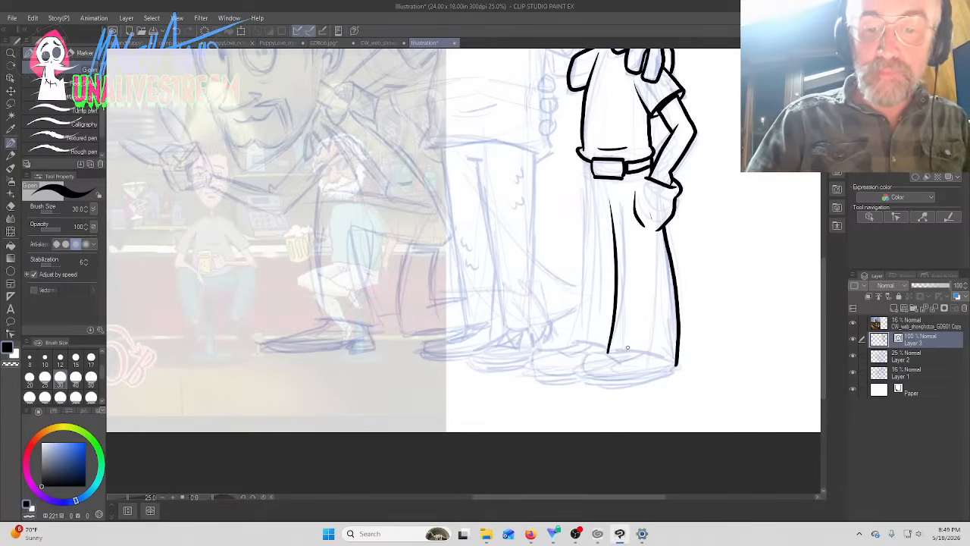
pyautogui.moveTo(610, 352); pyautogui.dragTo(674, 366)
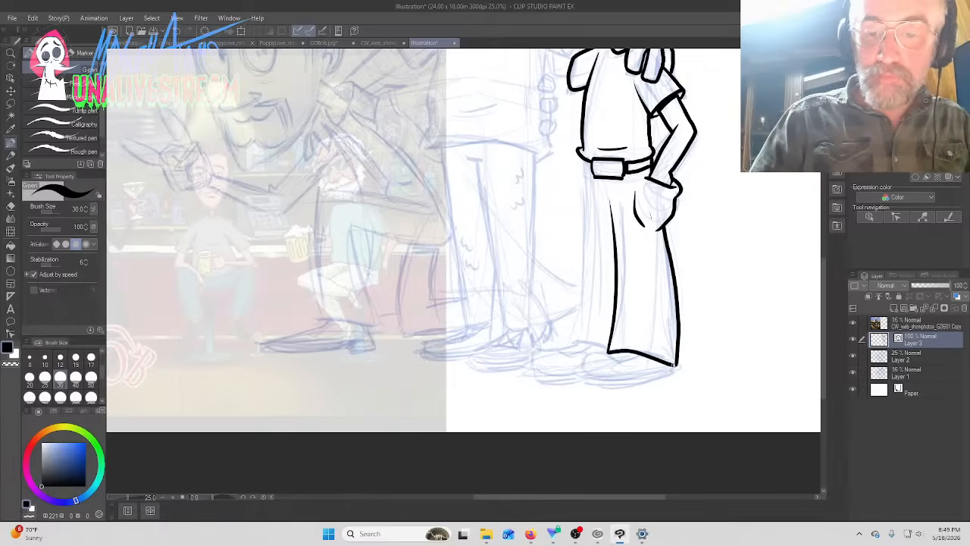
pyautogui.moveTo(570, 345); pyautogui.dragTo(610, 353)
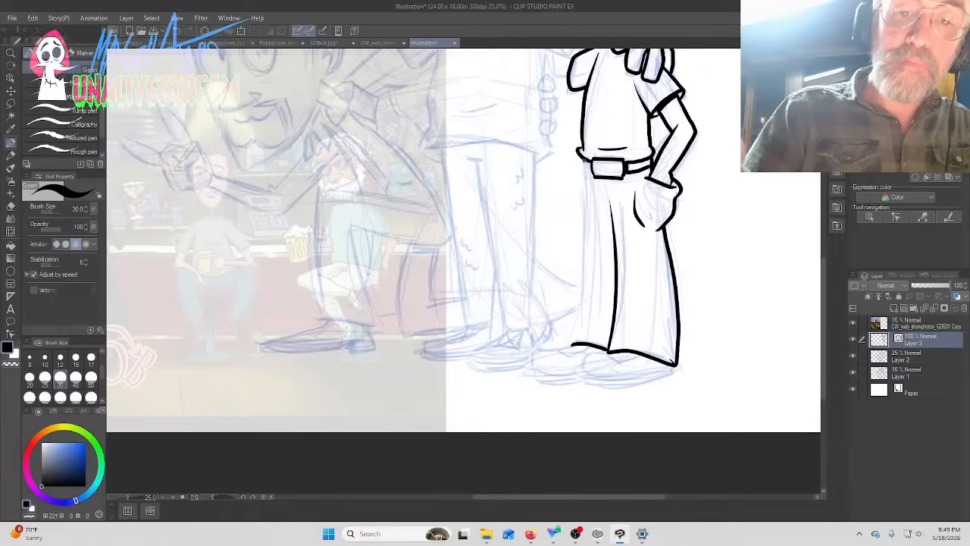
pyautogui.moveTo(585, 161)
pyautogui.mouseDown()
pyautogui.moveTo(589, 236)
pyautogui.moveTo(571, 347)
pyautogui.mouseUp()
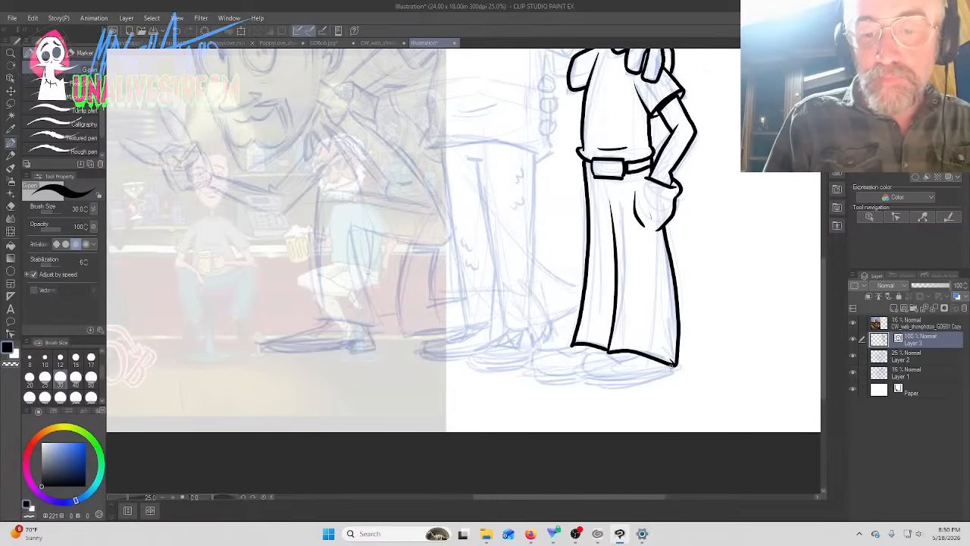
# Ink the outlines of both of Bob's shoes below the trouser hems and add the sole lines underneath
pyautogui.moveTo(675, 366)
pyautogui.mouseDown()
pyautogui.moveTo(629, 383)
pyautogui.moveTo(594, 382)
pyautogui.moveTo(584, 361)
pyautogui.moveTo(614, 350)
pyautogui.moveTo(567, 376)
pyautogui.moveTo(542, 375)
pyautogui.moveTo(538, 351)
pyautogui.moveTo(574, 345)
pyautogui.mouseUp()
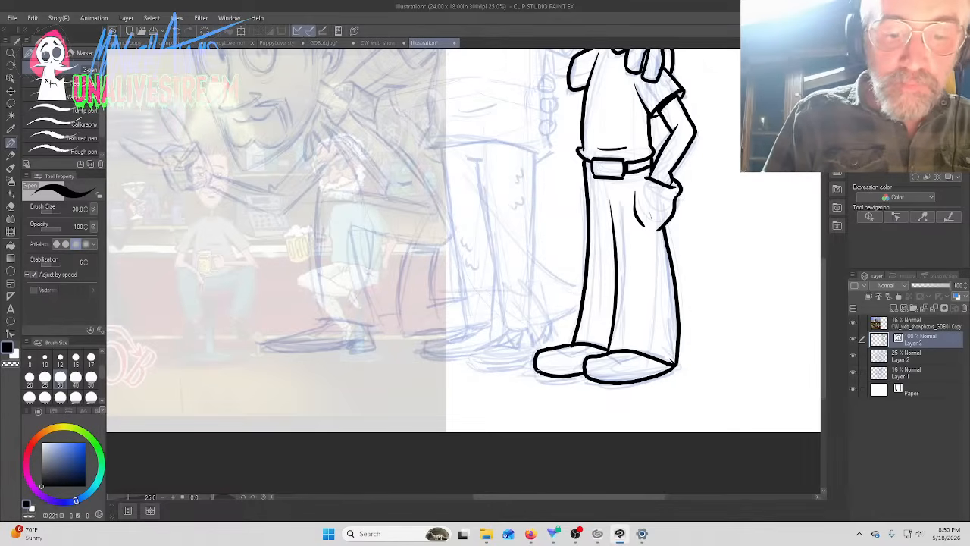
pyautogui.moveTo(537, 372)
pyautogui.mouseDown()
pyautogui.moveTo(538, 380)
pyautogui.moveTo(589, 379)
pyautogui.moveTo(600, 388)
pyautogui.moveTo(676, 371)
pyautogui.mouseUp()
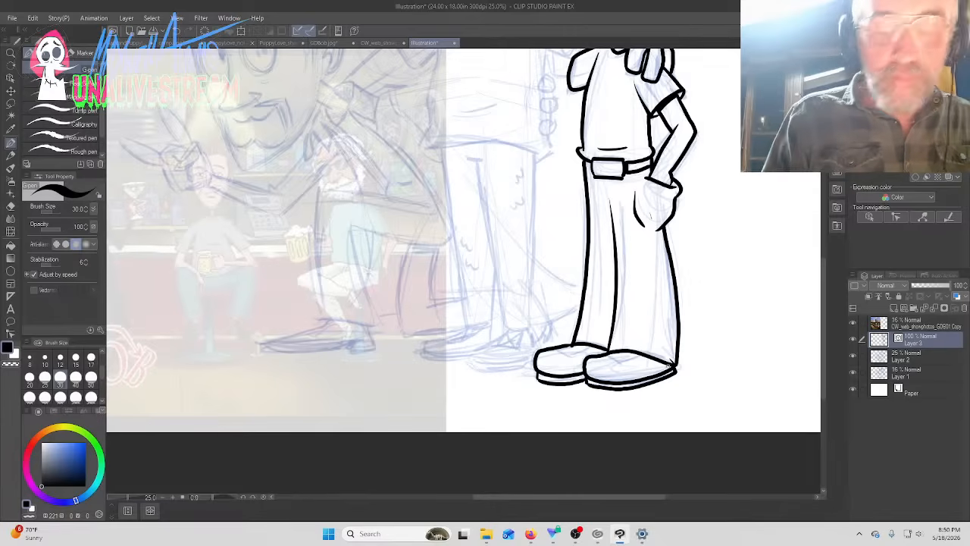
# Connect the vector lines along the soles of Bob's shoes at brush size 50, then simplify them at size 20
pyautogui.click(11, 334)
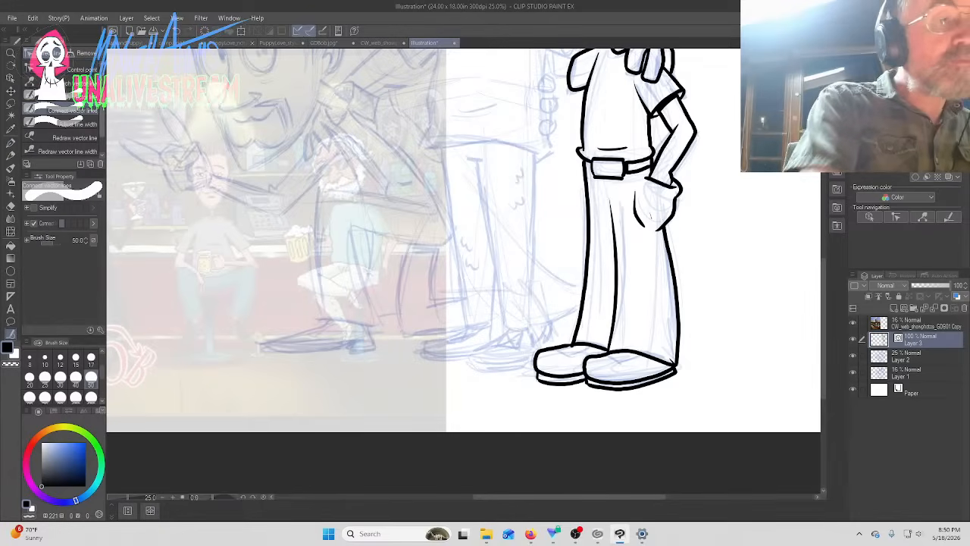
pyautogui.moveTo(687, 375)
pyautogui.mouseDown()
pyautogui.moveTo(617, 390)
pyautogui.moveTo(538, 383)
pyautogui.moveTo(550, 381)
pyautogui.mouseUp()
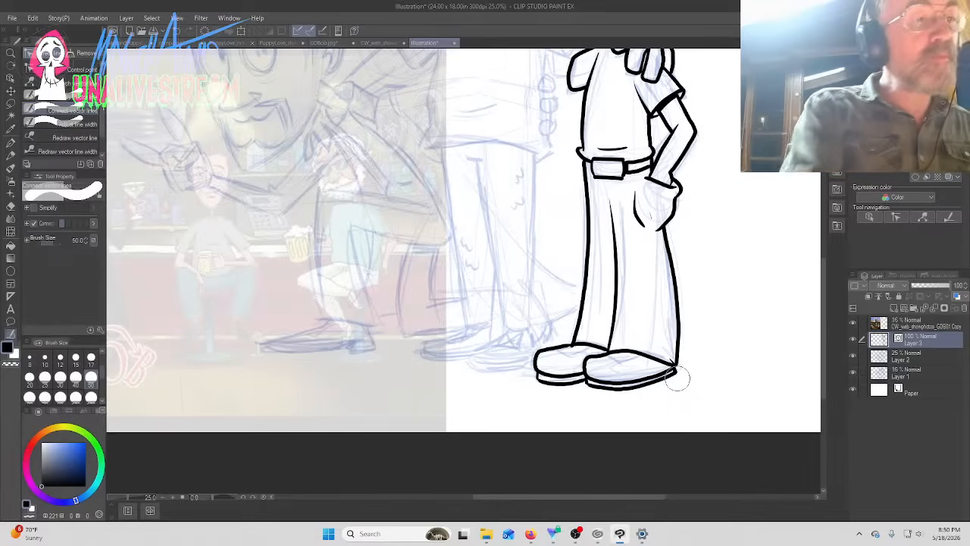
pyautogui.press('y')
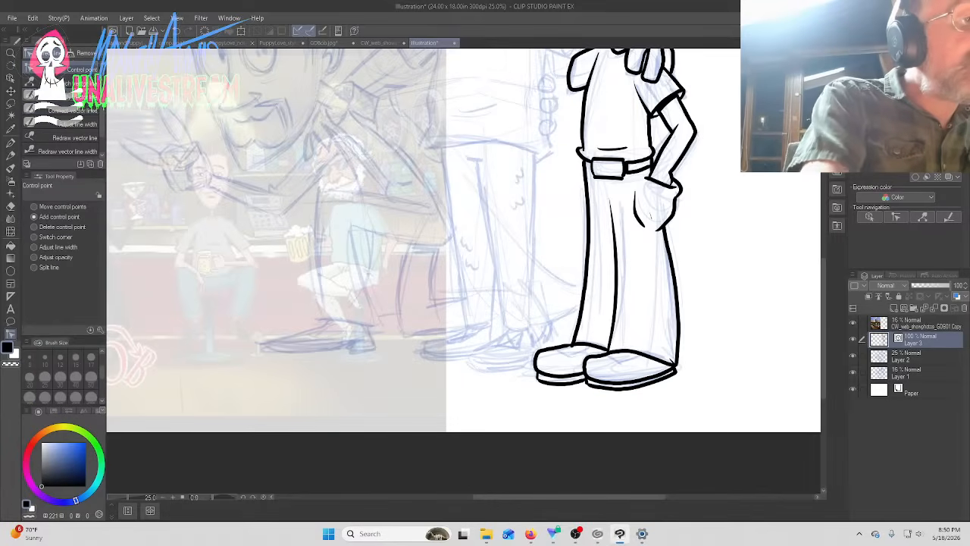
pyautogui.press('y')
pyautogui.moveTo(623, 388)
pyautogui.mouseDown()
pyautogui.moveTo(672, 372)
pyautogui.moveTo(587, 384)
pyautogui.moveTo(629, 386)
pyautogui.moveTo(585, 382)
pyautogui.mouseUp()
pyautogui.moveTo(570, 379)
pyautogui.mouseDown()
pyautogui.moveTo(539, 381)
pyautogui.moveTo(559, 371)
pyautogui.mouseUp()
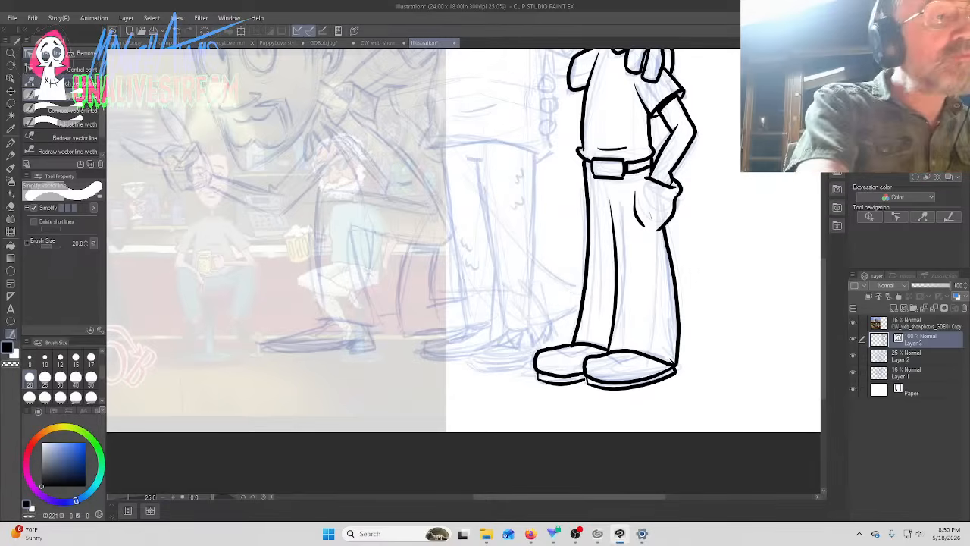
pyautogui.click(72, 82)
pyautogui.click(76, 68)
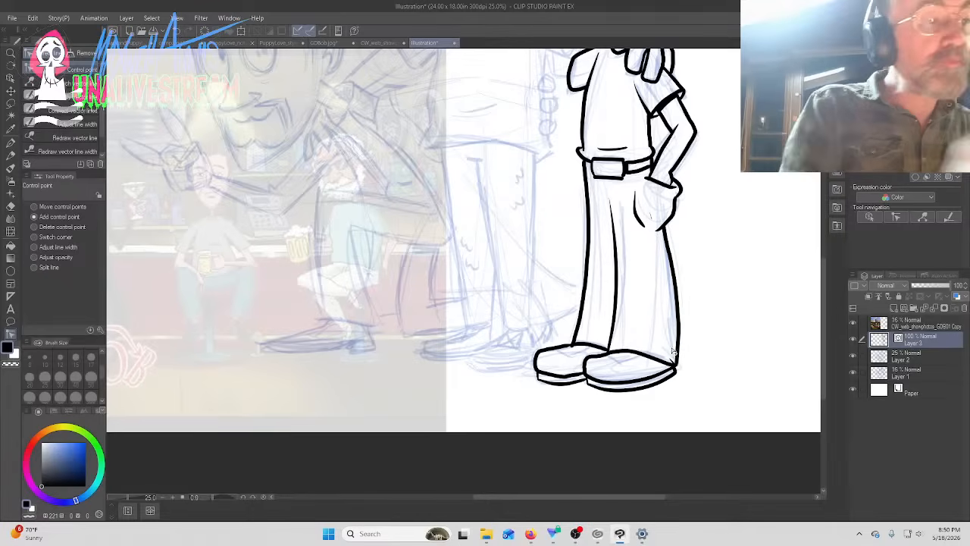
# Ink the small angular detail lines on top of both of Bob's shoes, below the hems, with the G-pen
pyautogui.click(12, 142)
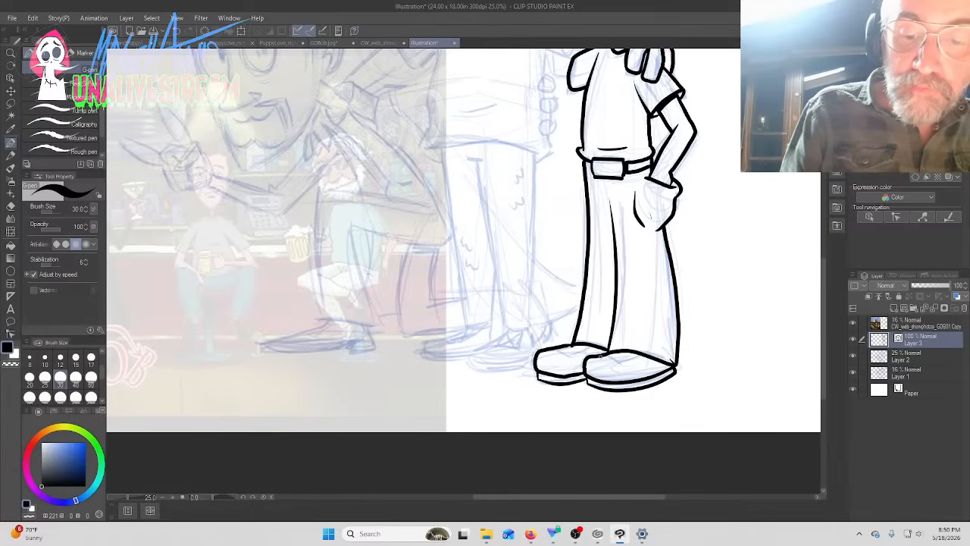
pyautogui.moveTo(600, 356)
pyautogui.mouseDown()
pyautogui.moveTo(626, 364)
pyautogui.moveTo(643, 354)
pyautogui.mouseUp()
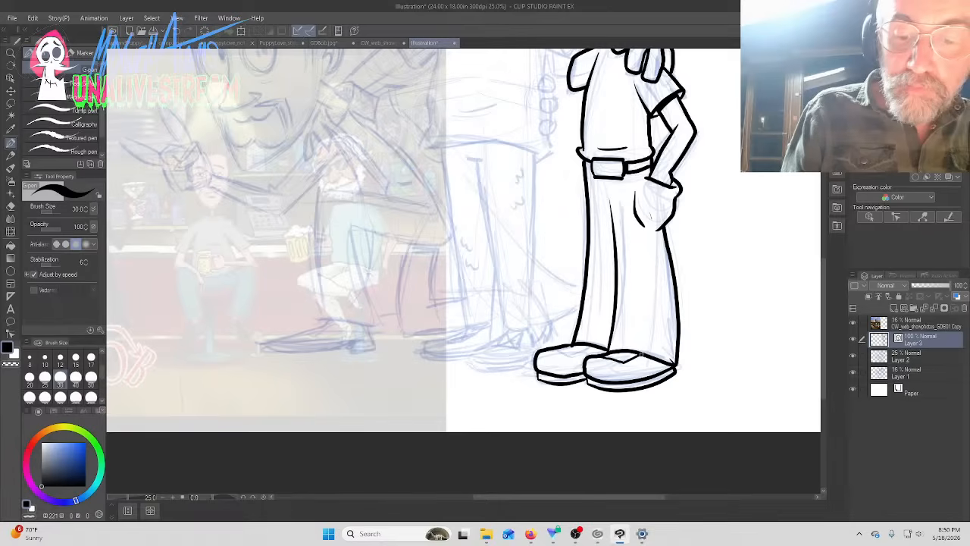
pyautogui.moveTo(550, 350); pyautogui.dragTo(593, 346)
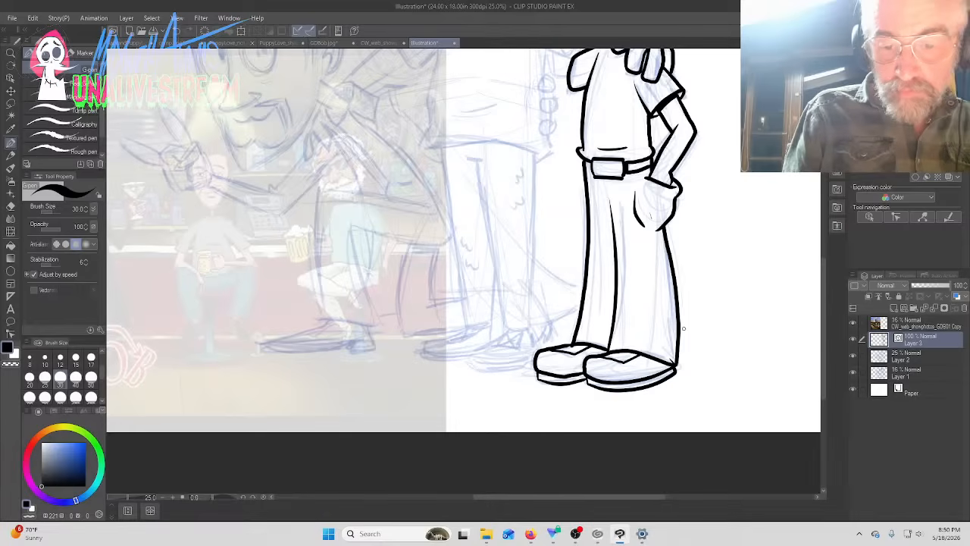
pyautogui.moveTo(632, 357); pyautogui.dragTo(637, 352)
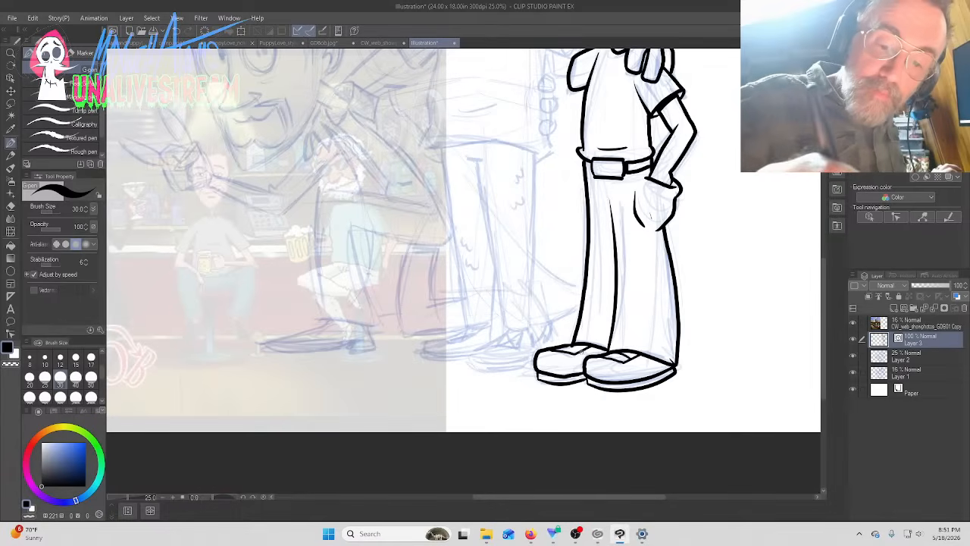
pyautogui.click(575, 534)
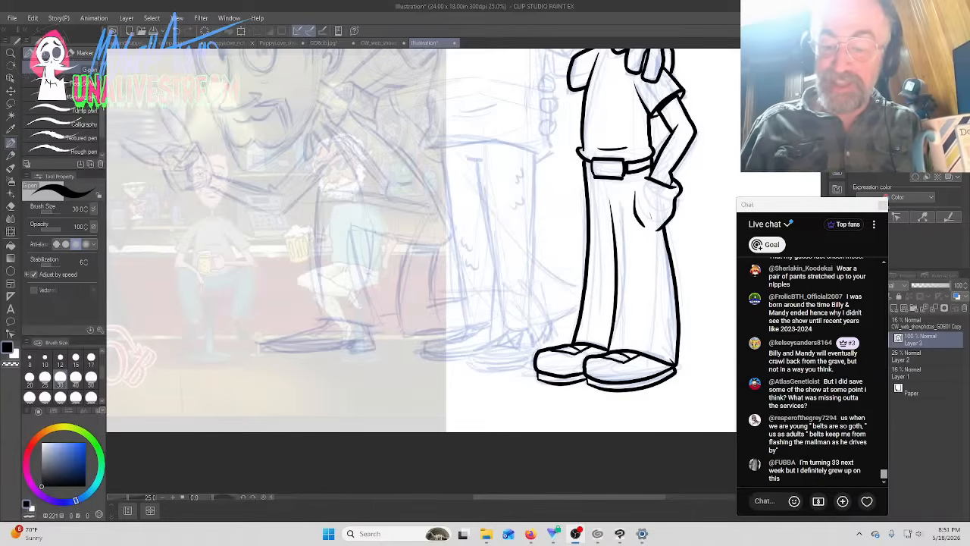
pyautogui.hotkey('ctrl', 's')
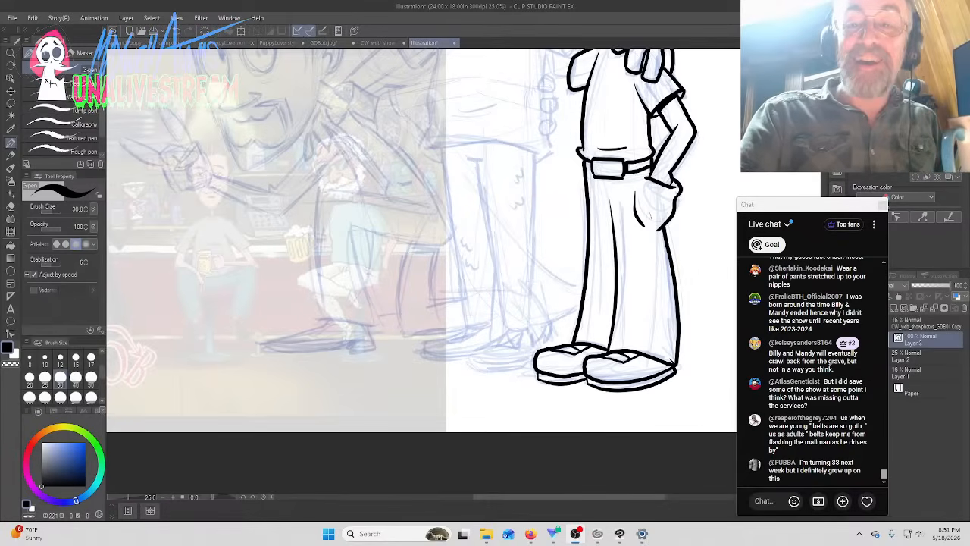
pyautogui.hotkey('alt', 'Tab')
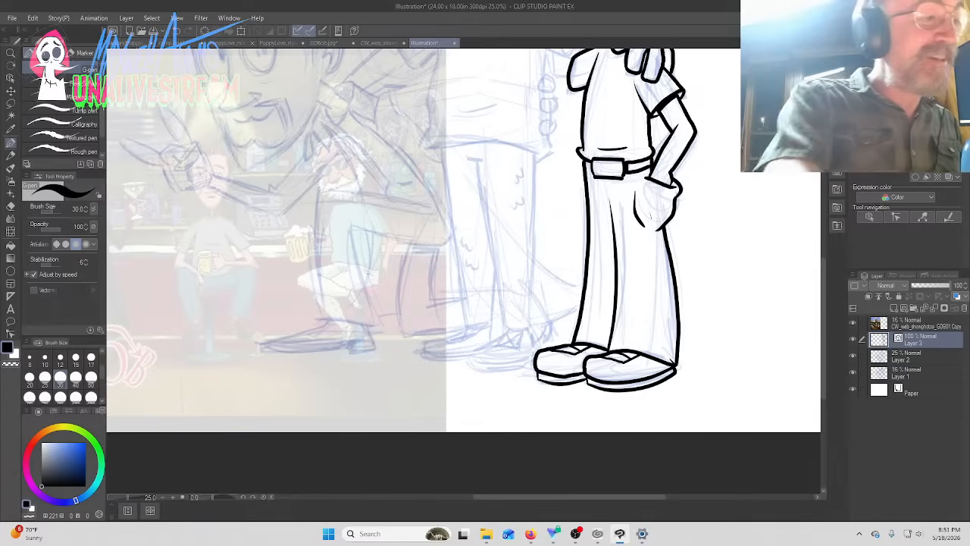
pyautogui.press('e')
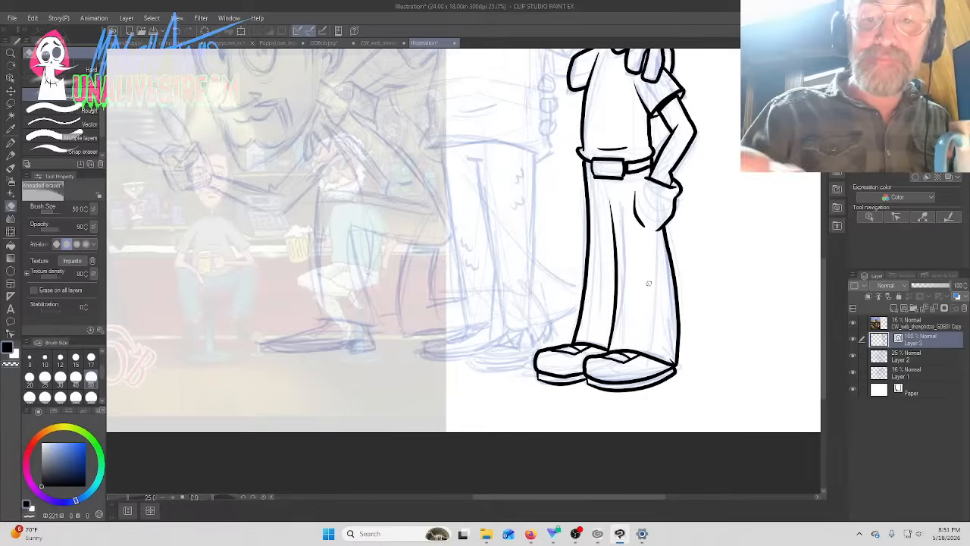
pyautogui.press('p')
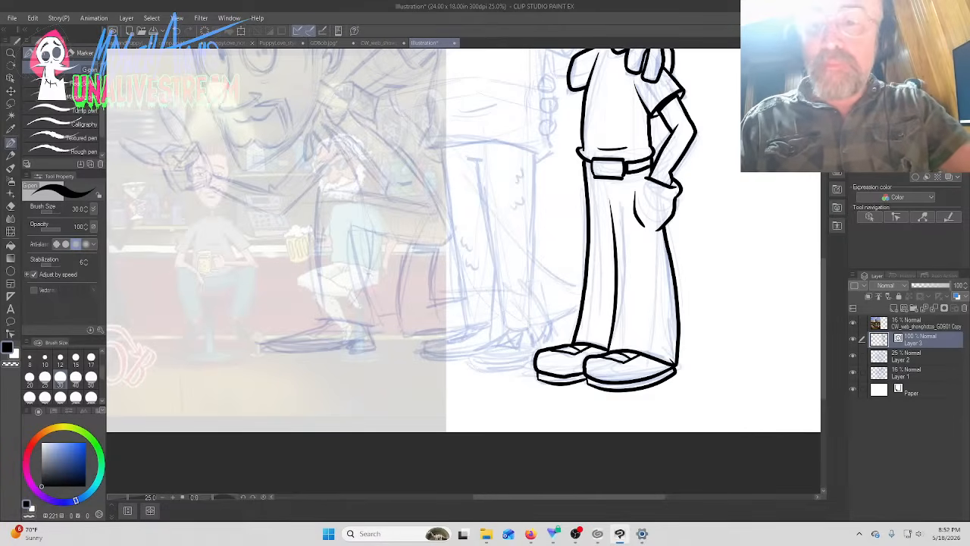
# Ink the fingers of the hand resting on God's shoulder beside Bob's chin, undoing and redrawing the first finger strokes
pyautogui.moveTo(823, 269); pyautogui.dragTo(822, 203)
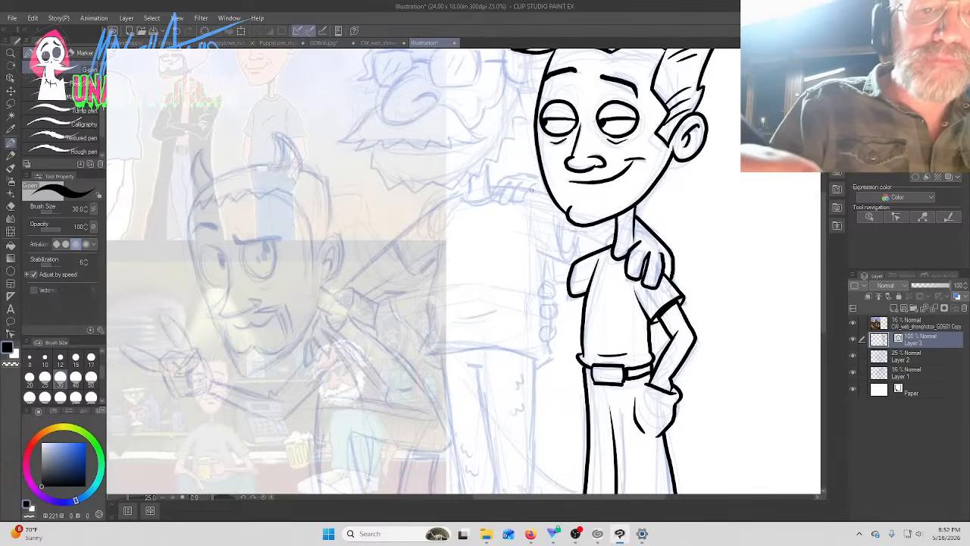
pyautogui.moveTo(532, 185)
pyautogui.mouseDown()
pyautogui.moveTo(513, 205)
pyautogui.moveTo(522, 181)
pyautogui.moveTo(543, 179)
pyautogui.mouseUp()
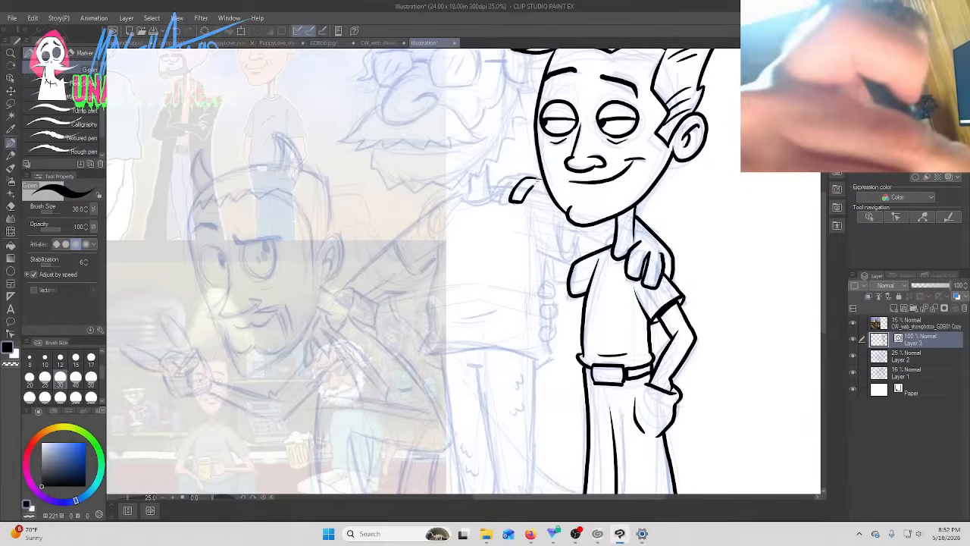
pyautogui.hotkey('ctrl', 'z')
pyautogui.moveTo(533, 186)
pyautogui.mouseDown()
pyautogui.moveTo(517, 201)
pyautogui.moveTo(523, 179)
pyautogui.moveTo(539, 180)
pyautogui.moveTo(516, 178)
pyautogui.moveTo(505, 189)
pyautogui.moveTo(514, 197)
pyautogui.moveTo(505, 177)
pyautogui.moveTo(490, 189)
pyautogui.moveTo(547, 195)
pyautogui.mouseUp()
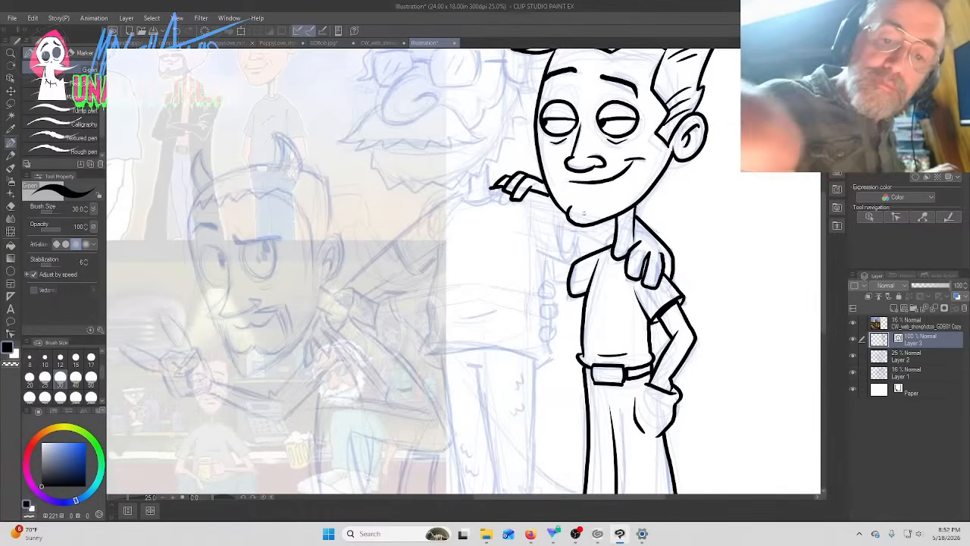
# Ink God's upper sleeve below Bob's chin and the three small rounded shapes stacked down the near edge of his shirt
pyautogui.moveTo(603, 247)
pyautogui.mouseDown()
pyautogui.moveTo(560, 224)
pyautogui.moveTo(575, 229)
pyautogui.moveTo(563, 229)
pyautogui.moveTo(573, 232)
pyautogui.moveTo(564, 255)
pyautogui.moveTo(562, 211)
pyautogui.mouseUp()
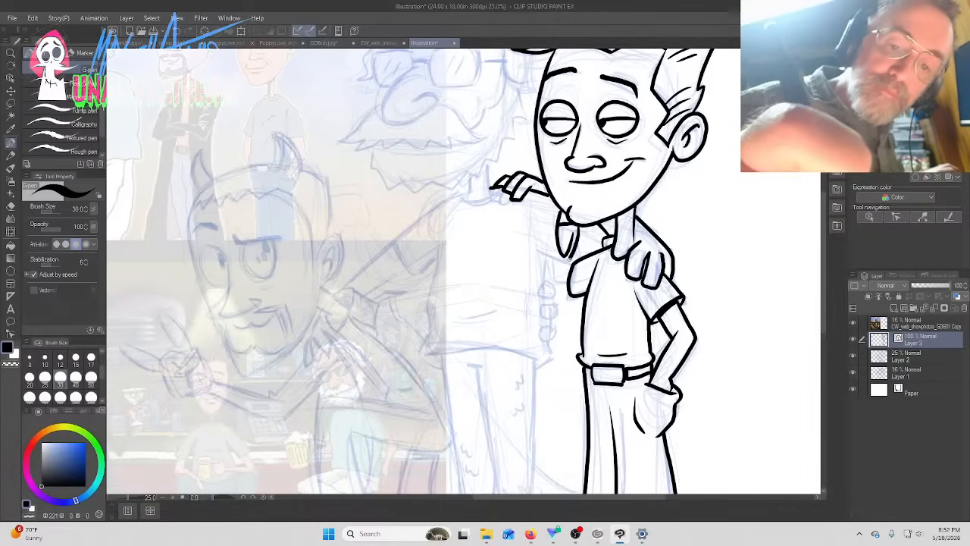
pyautogui.moveTo(567, 266); pyautogui.dragTo(523, 236)
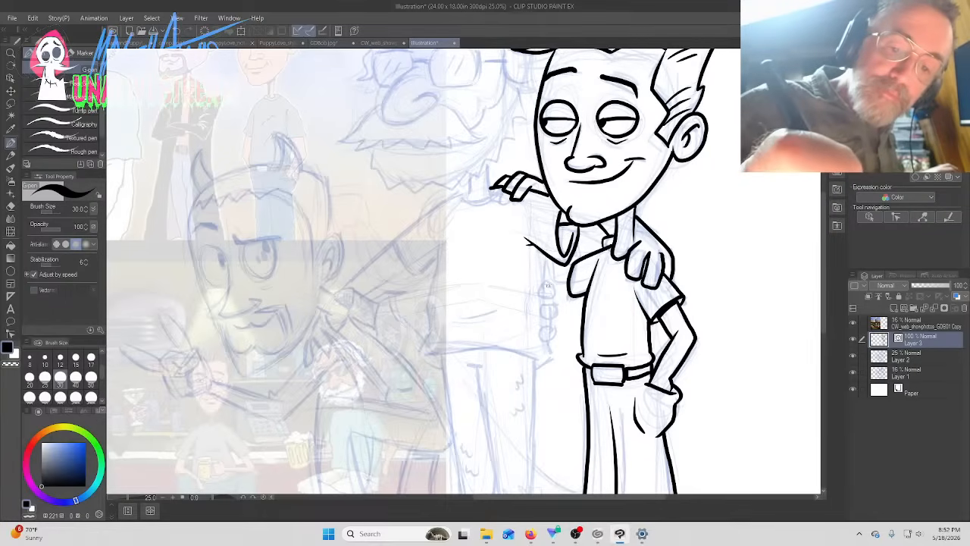
pyautogui.moveTo(548, 285)
pyautogui.mouseDown()
pyautogui.moveTo(536, 290)
pyautogui.moveTo(540, 299)
pyautogui.moveTo(555, 294)
pyautogui.moveTo(544, 280)
pyautogui.moveTo(546, 290)
pyautogui.mouseUp()
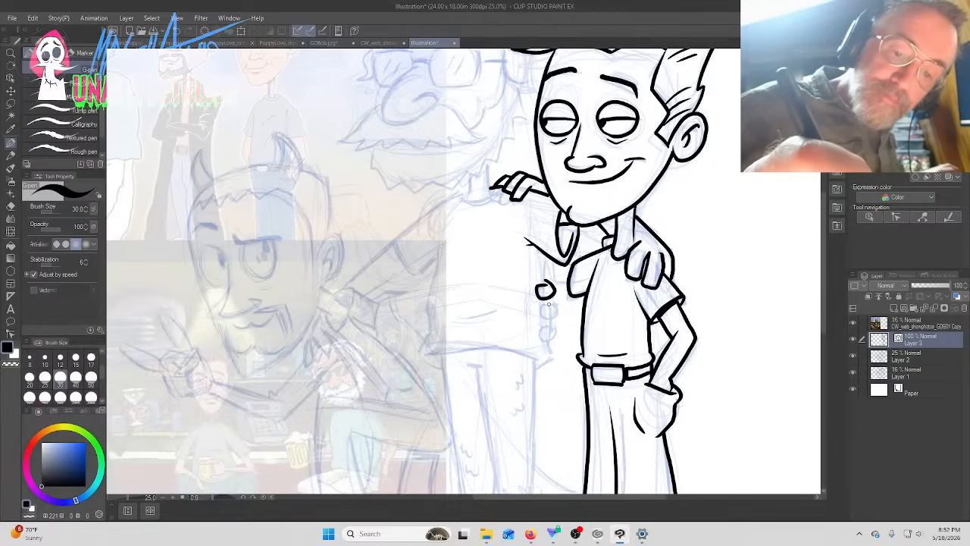
pyautogui.moveTo(549, 305)
pyautogui.mouseDown()
pyautogui.moveTo(539, 309)
pyautogui.moveTo(551, 319)
pyautogui.moveTo(555, 307)
pyautogui.moveTo(542, 300)
pyautogui.moveTo(547, 340)
pyautogui.moveTo(546, 322)
pyautogui.mouseUp()
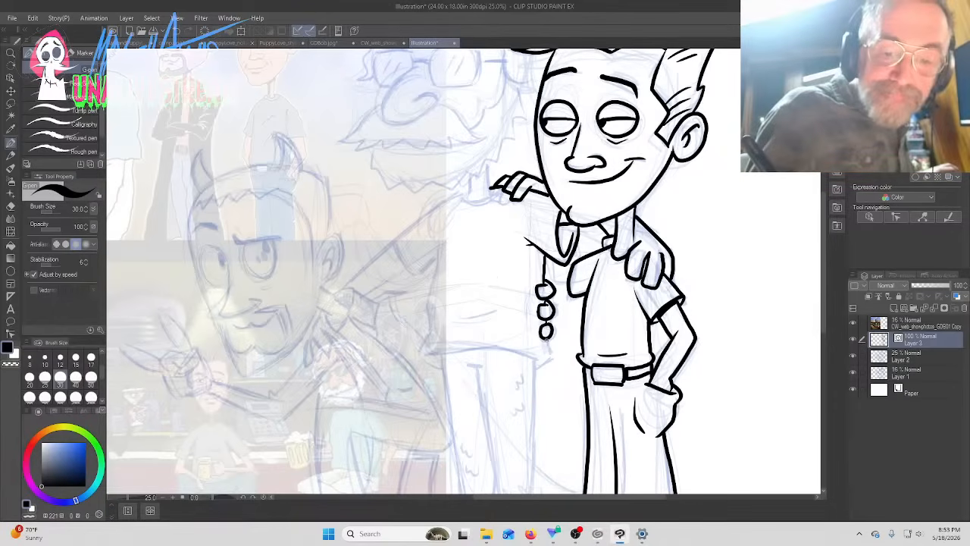
# Ink the sides, belly fold, neckline and bottom hem of God's shirt, following the blue sketch
pyautogui.moveTo(547, 343)
pyautogui.mouseDown()
pyautogui.moveTo(549, 364)
pyautogui.moveTo(536, 371)
pyautogui.mouseUp()
pyautogui.moveTo(441, 370)
pyautogui.mouseDown()
pyautogui.moveTo(420, 356)
pyautogui.moveTo(440, 230)
pyautogui.mouseUp()
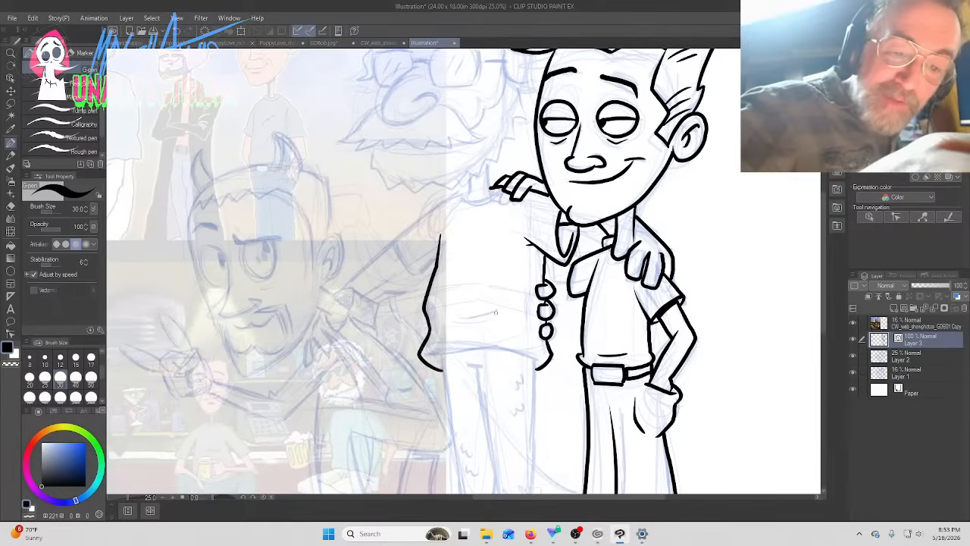
pyautogui.moveTo(496, 312); pyautogui.dragTo(446, 321)
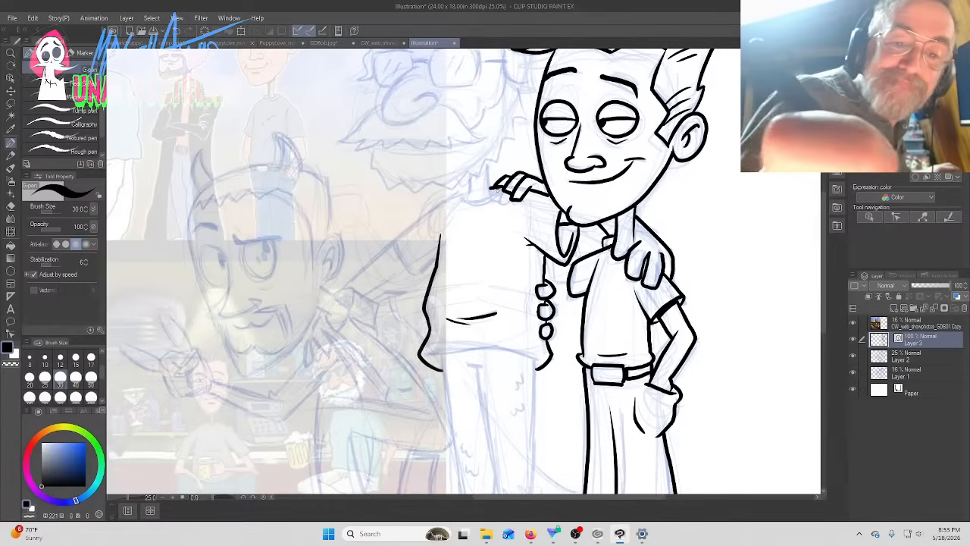
pyautogui.moveTo(500, 187)
pyautogui.mouseDown()
pyautogui.moveTo(473, 204)
pyautogui.moveTo(458, 200)
pyautogui.moveTo(491, 173)
pyautogui.moveTo(488, 183)
pyautogui.moveTo(489, 161)
pyautogui.mouseUp()
pyautogui.moveTo(470, 195); pyautogui.dragTo(470, 179)
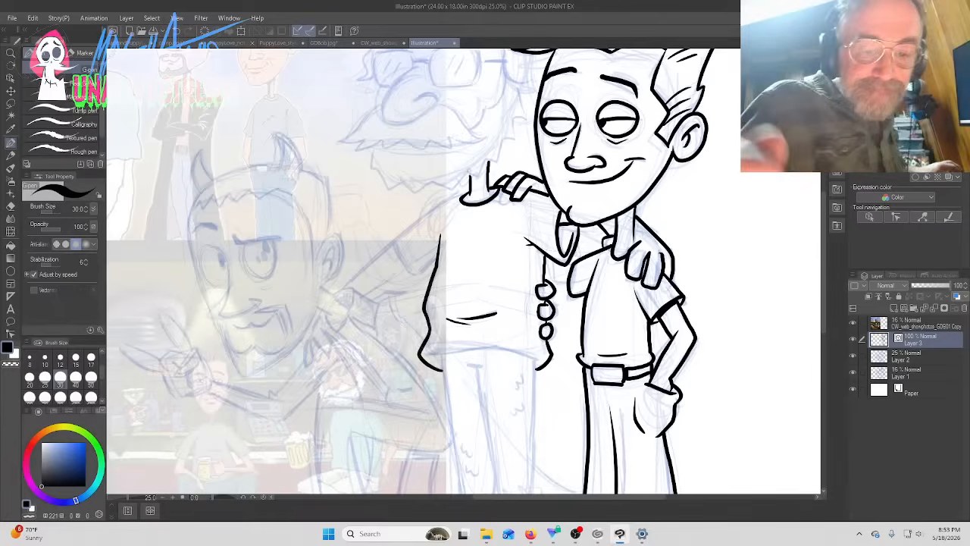
pyautogui.moveTo(429, 353); pyautogui.dragTo(543, 361)
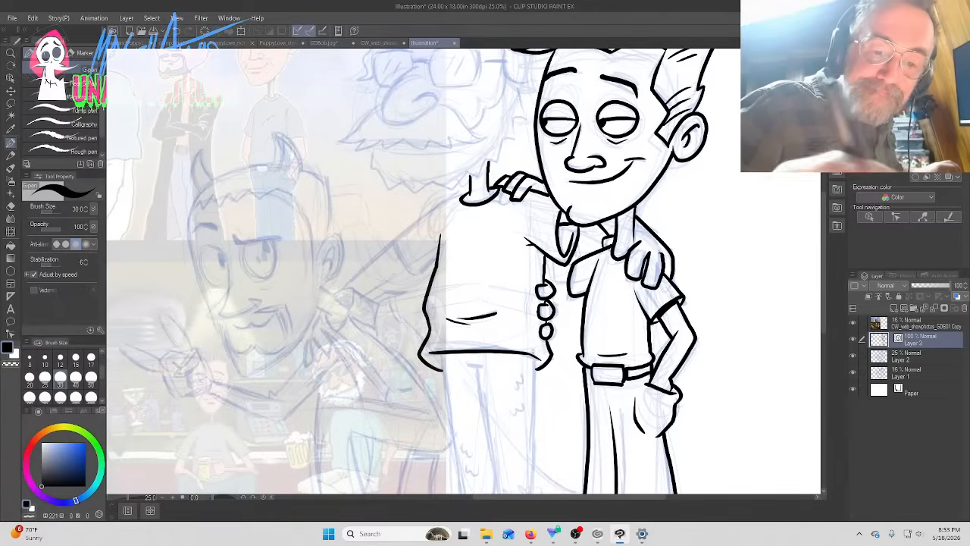
# Ink God's trouser leg nearest Bob below the shirt hem and simplify its vector line at brush size 20
pyautogui.scroll(-5, 826, 303)
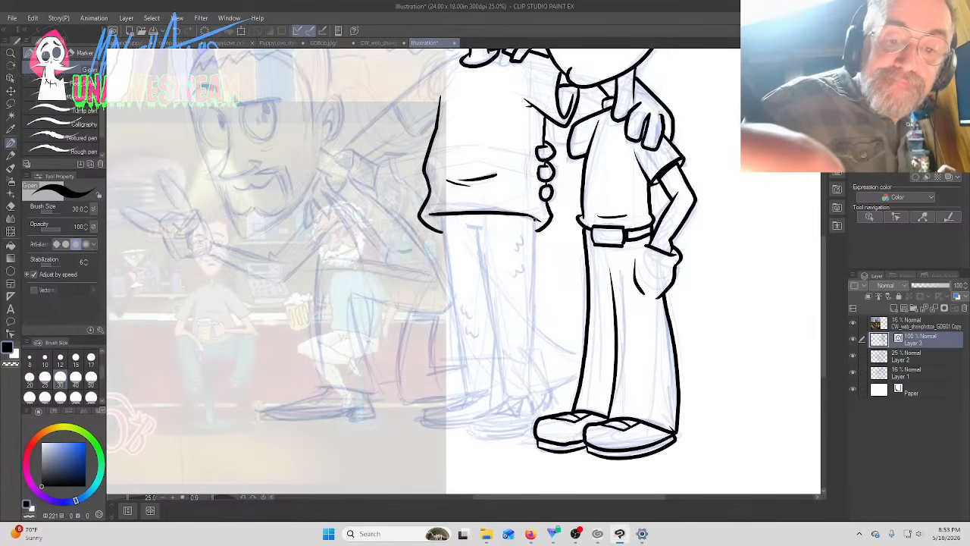
pyautogui.moveTo(534, 220)
pyautogui.mouseDown()
pyautogui.moveTo(532, 389)
pyautogui.moveTo(514, 397)
pyautogui.moveTo(496, 355)
pyautogui.moveTo(480, 216)
pyautogui.mouseUp()
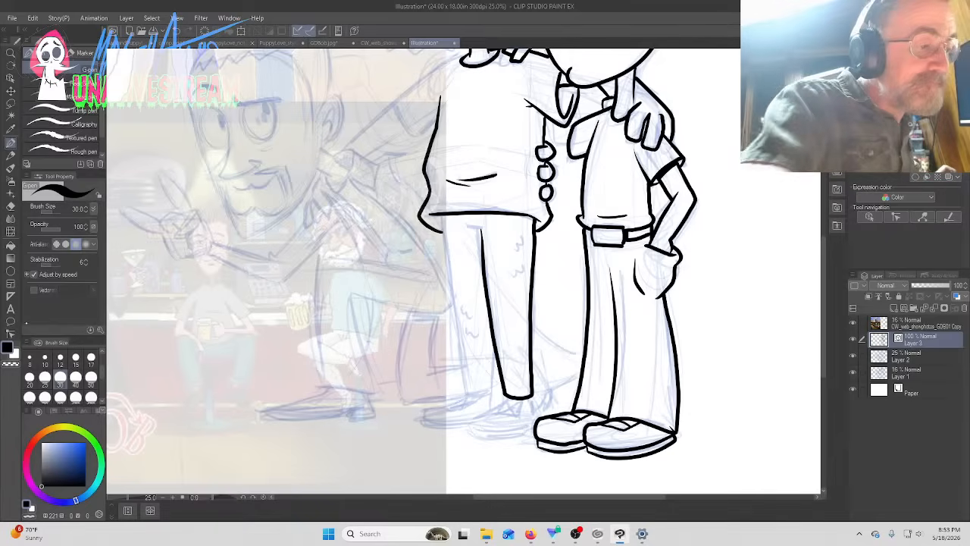
pyautogui.click(11, 333)
pyautogui.click(61, 97)
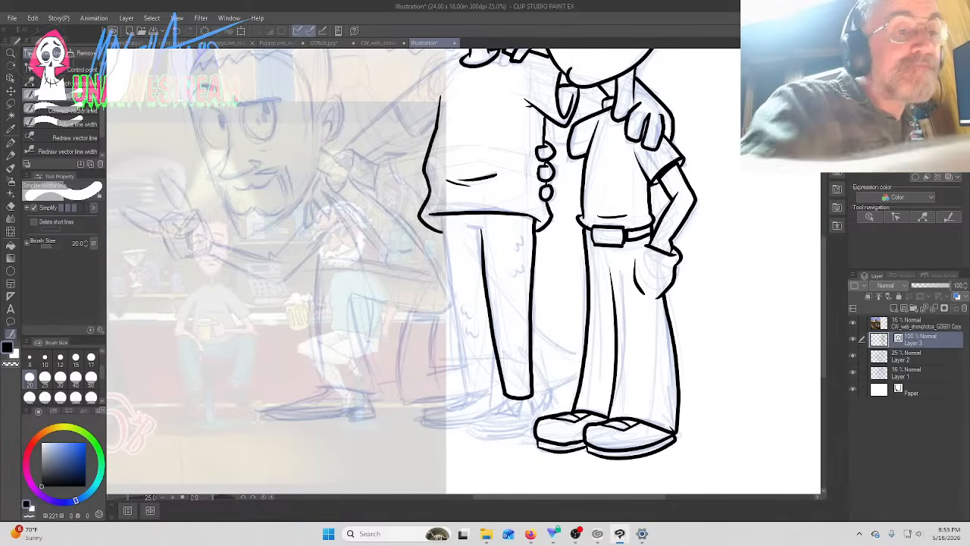
pyautogui.moveTo(480, 227)
pyautogui.mouseDown()
pyautogui.moveTo(498, 379)
pyautogui.moveTo(511, 396)
pyautogui.moveTo(538, 395)
pyautogui.moveTo(532, 224)
pyautogui.moveTo(527, 294)
pyautogui.mouseUp()
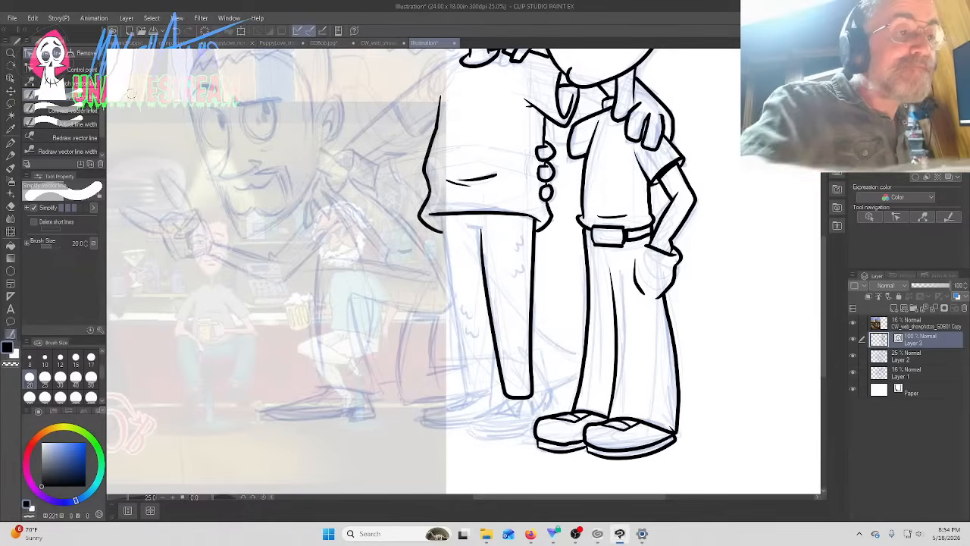
# Reposition the control points at the inner edge and cuff of God's trouser leg nearest Bob
pyautogui.click(68, 70)
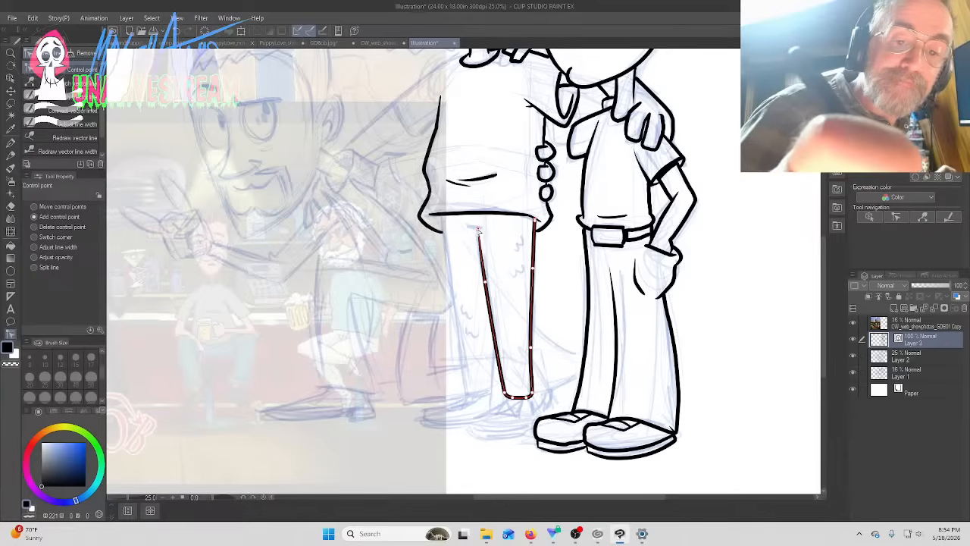
pyautogui.moveTo(478, 230); pyautogui.dragTo(477, 227)
pyautogui.moveTo(485, 281); pyautogui.dragTo(483, 265)
pyautogui.moveTo(513, 397); pyautogui.dragTo(523, 397)
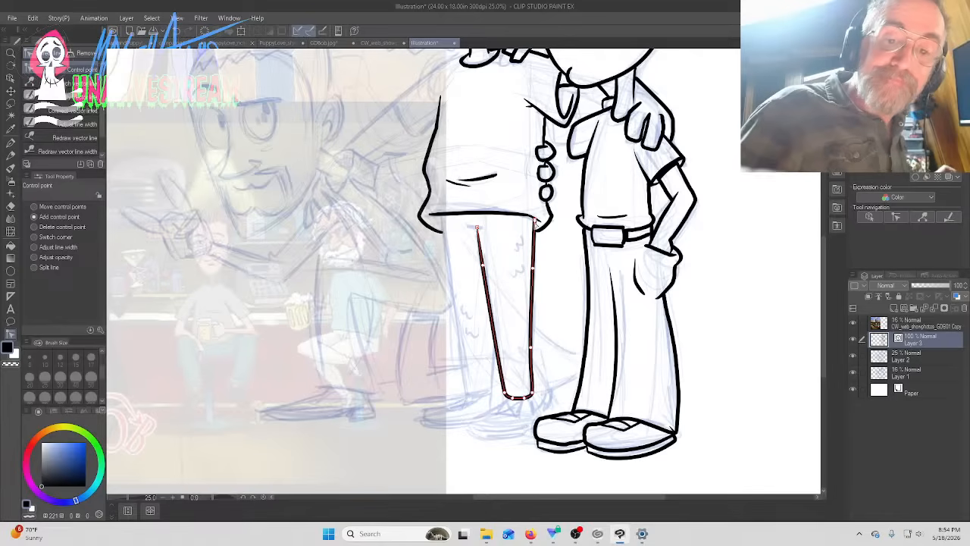
pyautogui.click(576, 533)
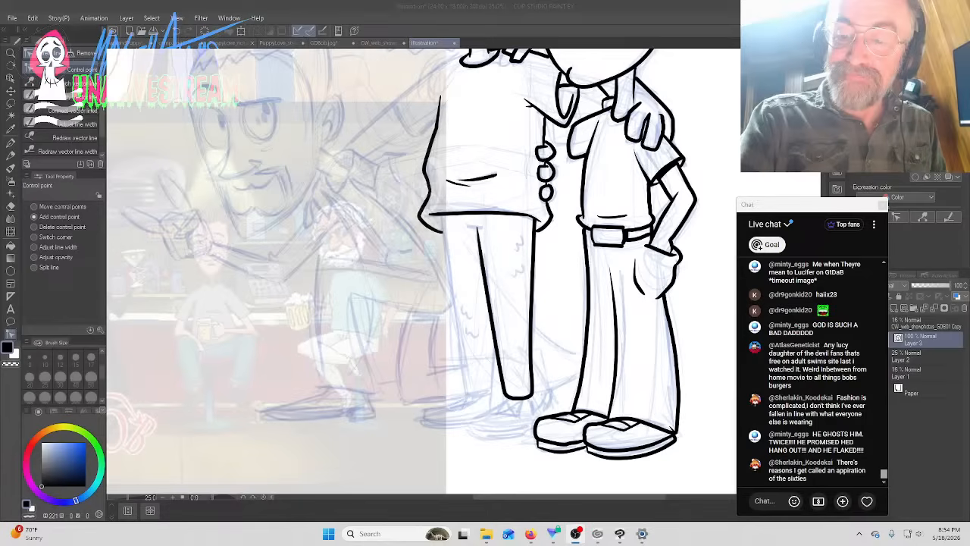
pyautogui.hotkey('alt', 'Tab')
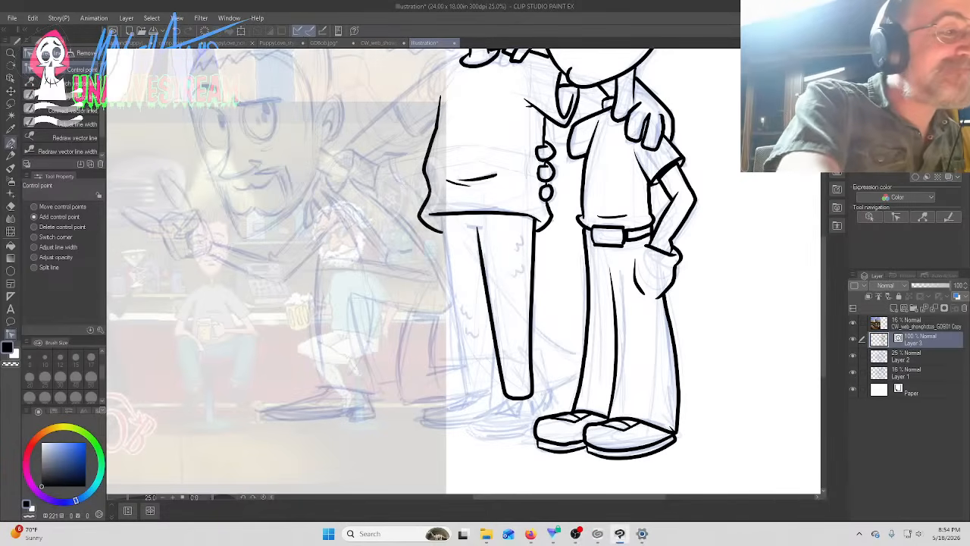
# Ink the cuff, outer edge and lower inner edge of God's other trouser leg up to the shirt hem
pyautogui.click(10, 141)
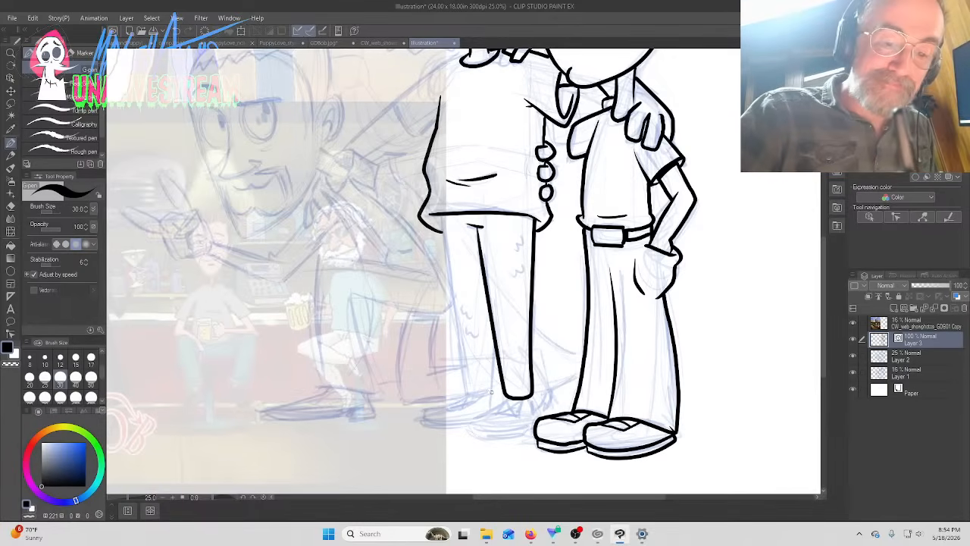
pyautogui.moveTo(492, 391); pyautogui.dragTo(466, 393)
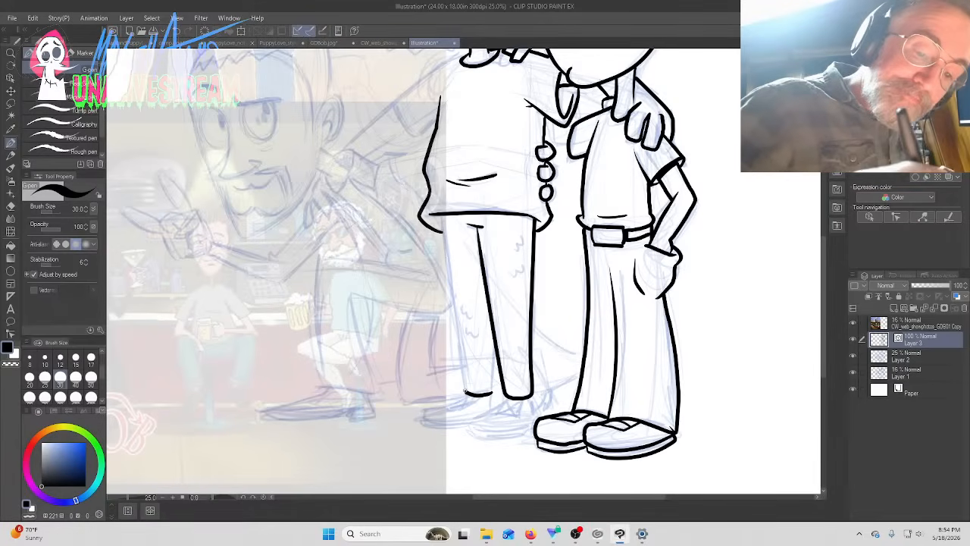
pyautogui.moveTo(465, 393); pyautogui.dragTo(442, 216)
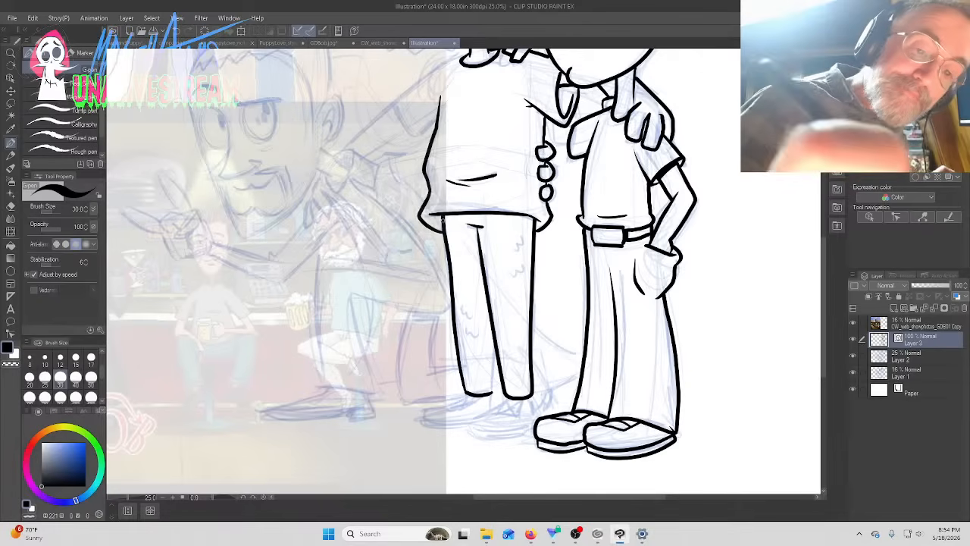
pyautogui.moveTo(490, 392); pyautogui.dragTo(496, 356)
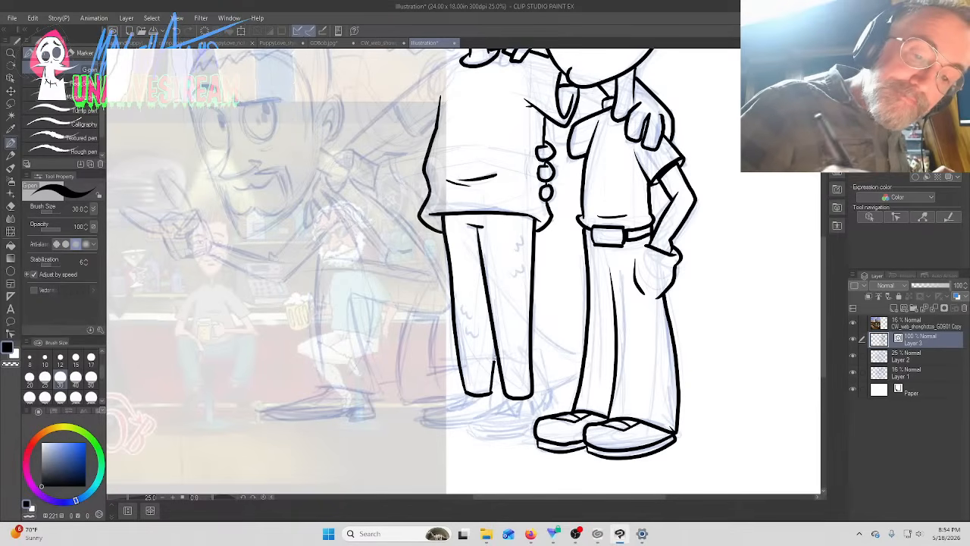
# Simplify the cuff and outer vector lines of God's second trouser leg at brush size 20
pyautogui.click(10, 334)
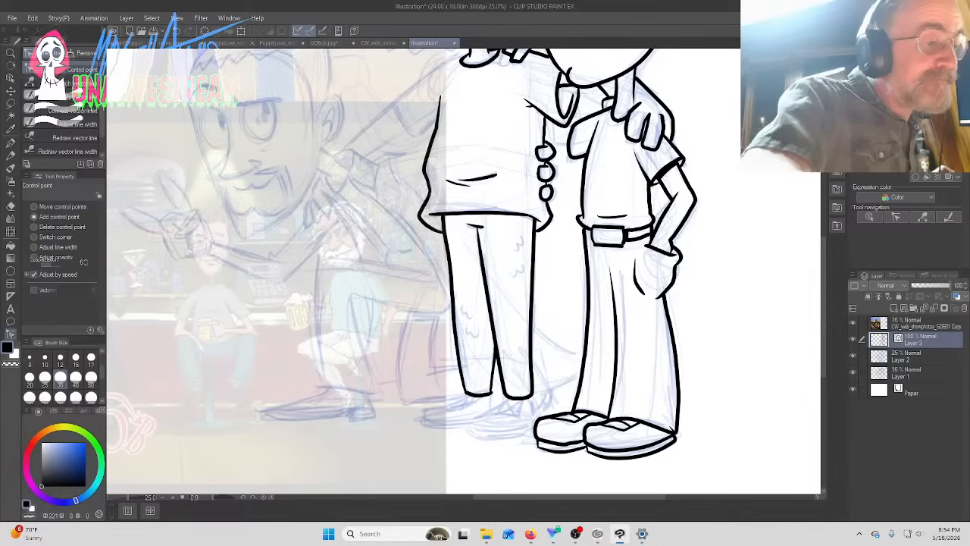
pyautogui.click(65, 97)
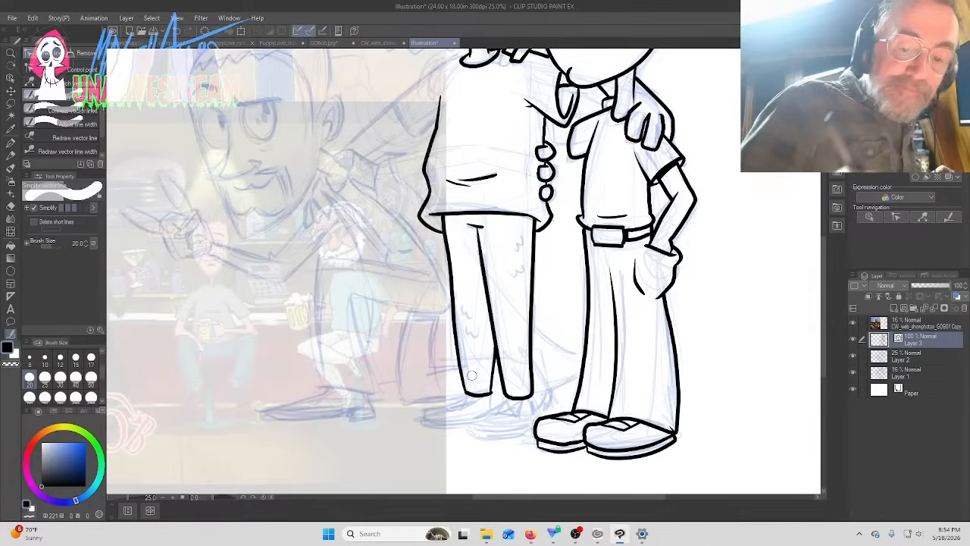
pyautogui.moveTo(491, 393); pyautogui.dragTo(489, 352)
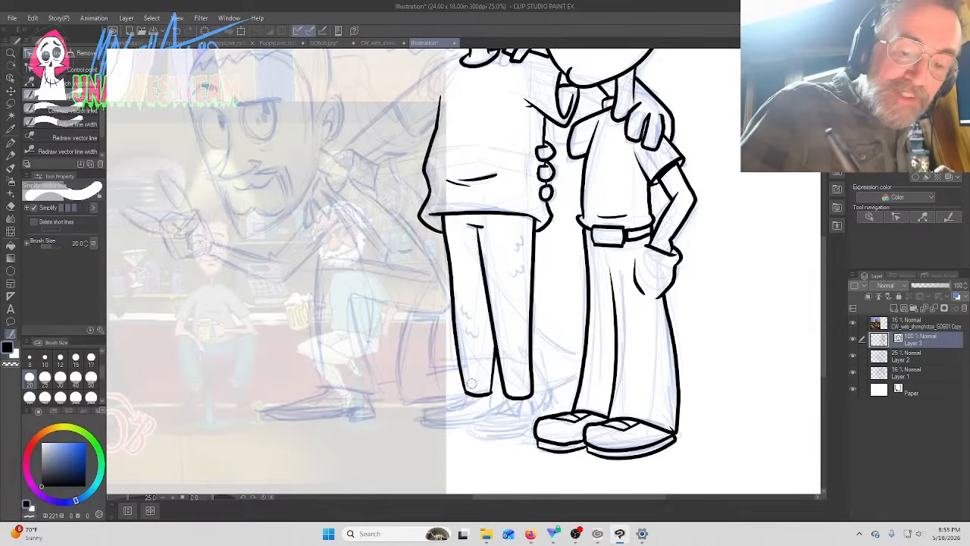
pyautogui.moveTo(466, 390); pyautogui.dragTo(446, 216)
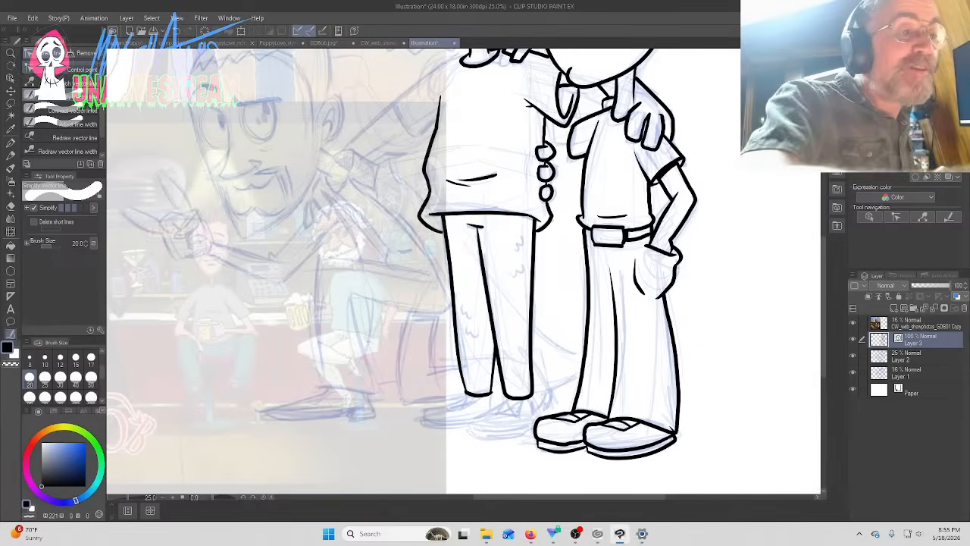
pyautogui.click(64, 69)
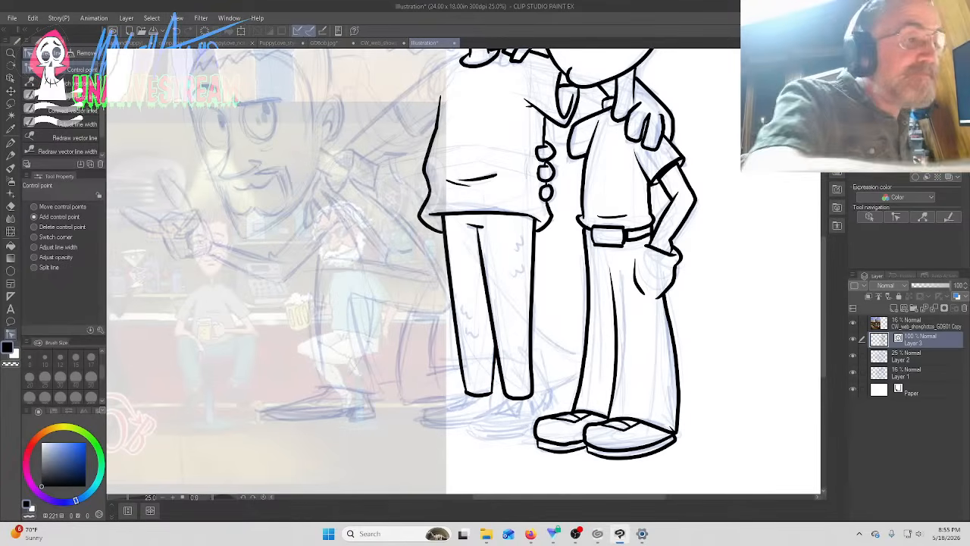
# Ink two short squiggle marks on each of God's legs with the G-pen and outline both shoes below the cuffs
pyautogui.press('p')
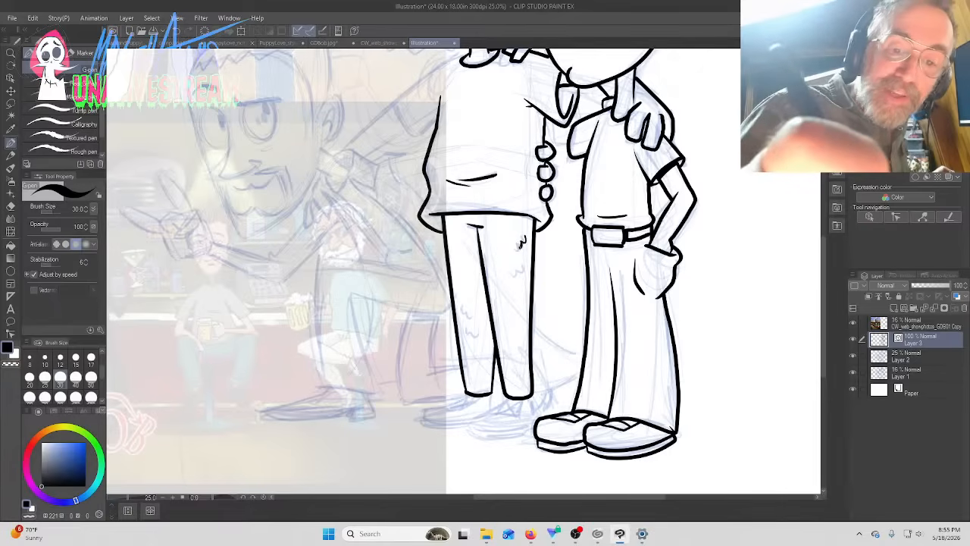
pyautogui.moveTo(516, 246); pyautogui.dragTo(513, 244)
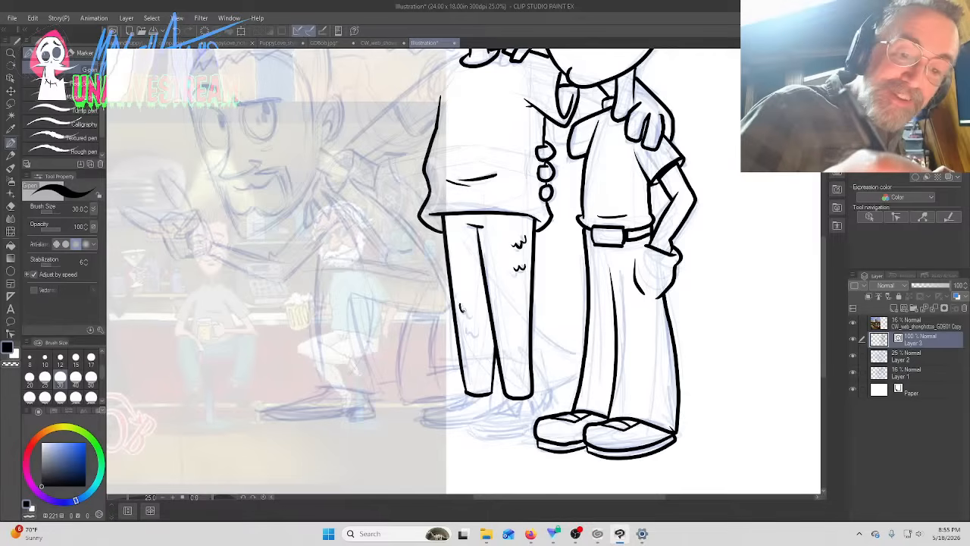
pyautogui.moveTo(470, 313); pyautogui.dragTo(476, 329)
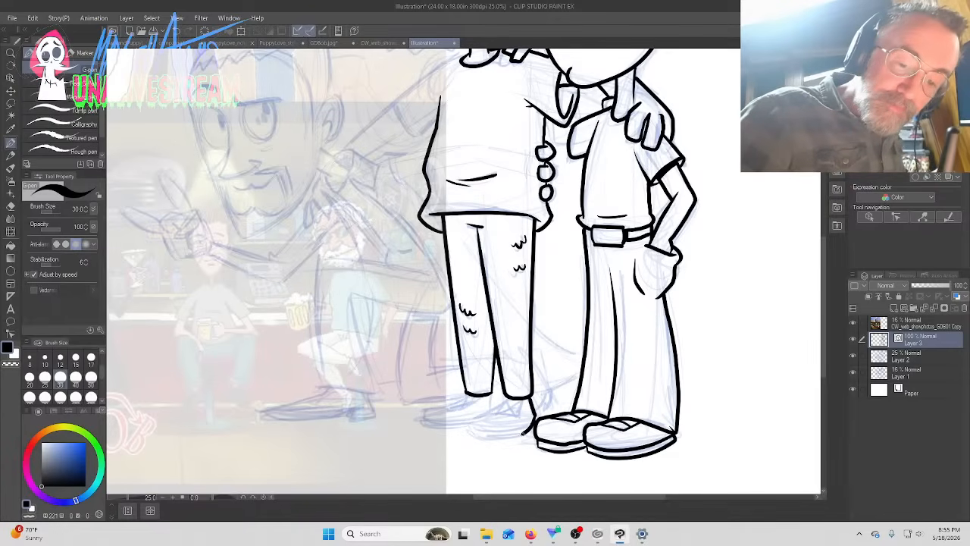
pyautogui.moveTo(523, 433)
pyautogui.mouseDown()
pyautogui.moveTo(473, 435)
pyautogui.moveTo(470, 418)
pyautogui.moveTo(497, 408)
pyautogui.mouseUp()
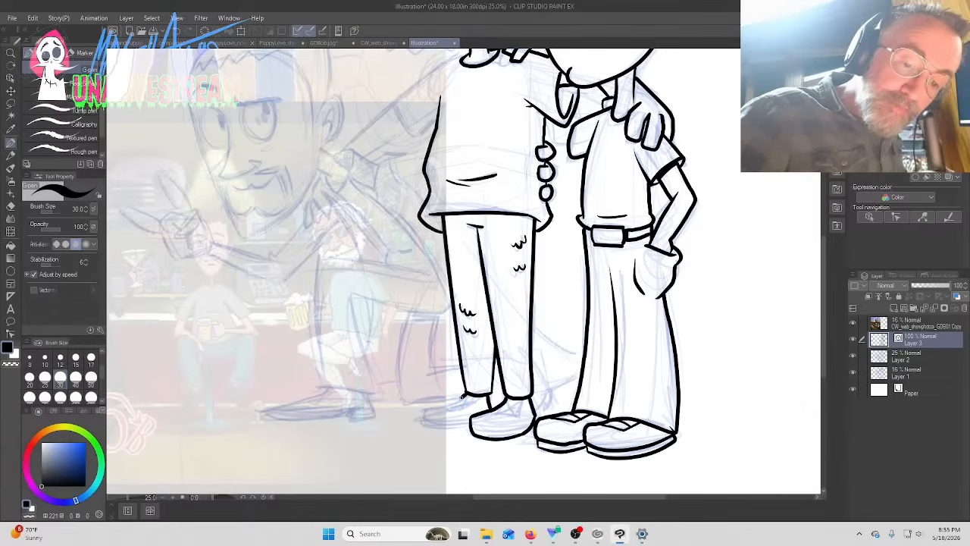
pyautogui.moveTo(463, 396)
pyautogui.mouseDown()
pyautogui.moveTo(426, 409)
pyautogui.moveTo(425, 423)
pyautogui.moveTo(468, 427)
pyautogui.mouseUp()
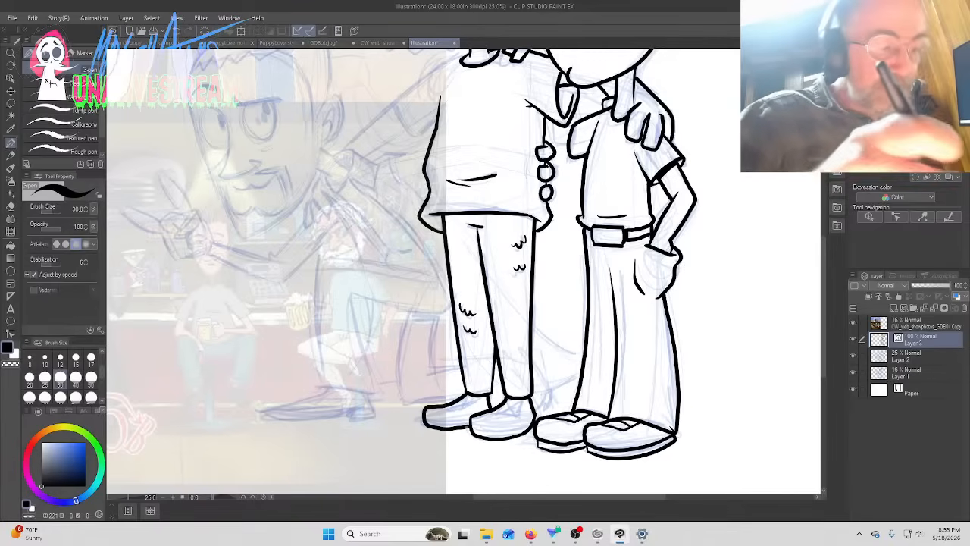
# Simplify the vector lines of God's shoes at brush size 20 and reshape the heel beside Bob's shoe with its control point
pyautogui.click(10, 334)
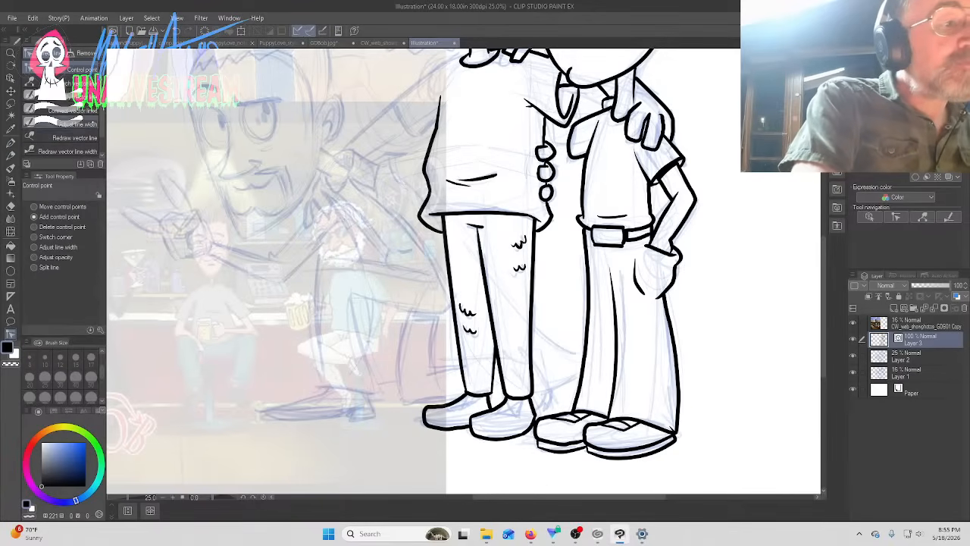
pyautogui.click(57, 95)
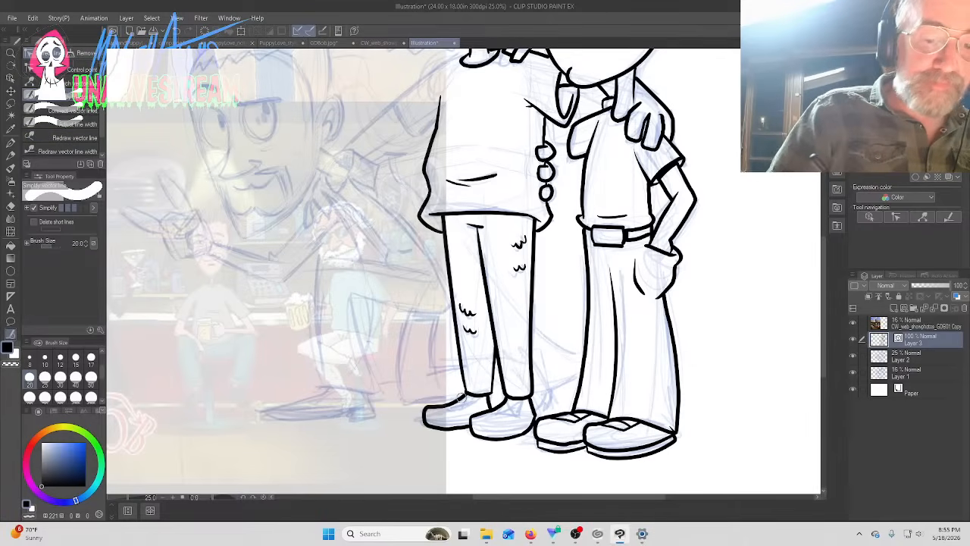
pyautogui.moveTo(464, 394)
pyautogui.mouseDown()
pyautogui.moveTo(427, 413)
pyautogui.moveTo(441, 429)
pyautogui.moveTo(475, 427)
pyautogui.moveTo(424, 411)
pyautogui.mouseUp()
pyautogui.moveTo(435, 407); pyautogui.dragTo(434, 430)
pyautogui.moveTo(475, 414)
pyautogui.mouseDown()
pyautogui.moveTo(479, 426)
pyautogui.moveTo(503, 404)
pyautogui.moveTo(483, 412)
pyautogui.moveTo(493, 440)
pyautogui.moveTo(507, 435)
pyautogui.mouseUp()
pyautogui.moveTo(513, 438)
pyautogui.mouseDown()
pyautogui.moveTo(473, 434)
pyautogui.moveTo(516, 435)
pyautogui.moveTo(535, 407)
pyautogui.mouseUp()
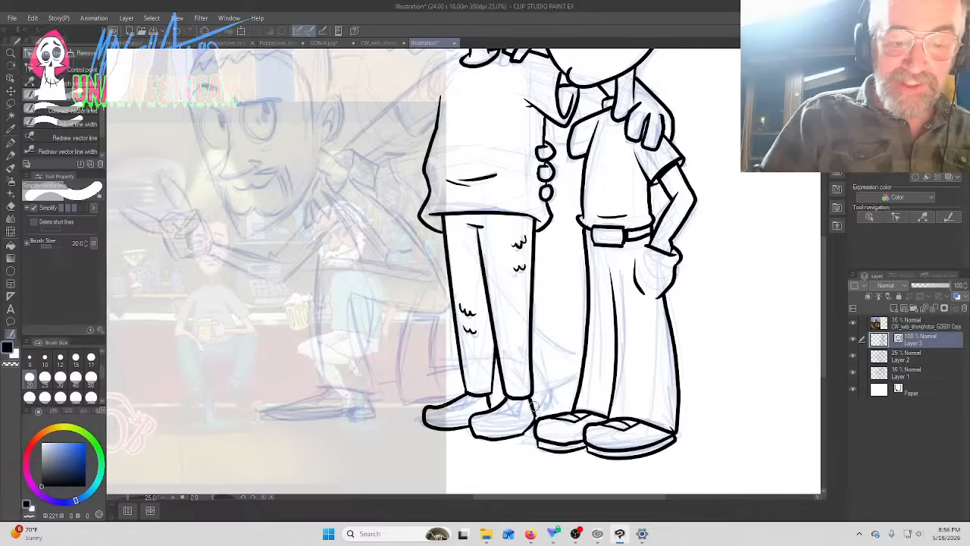
pyautogui.click(60, 69)
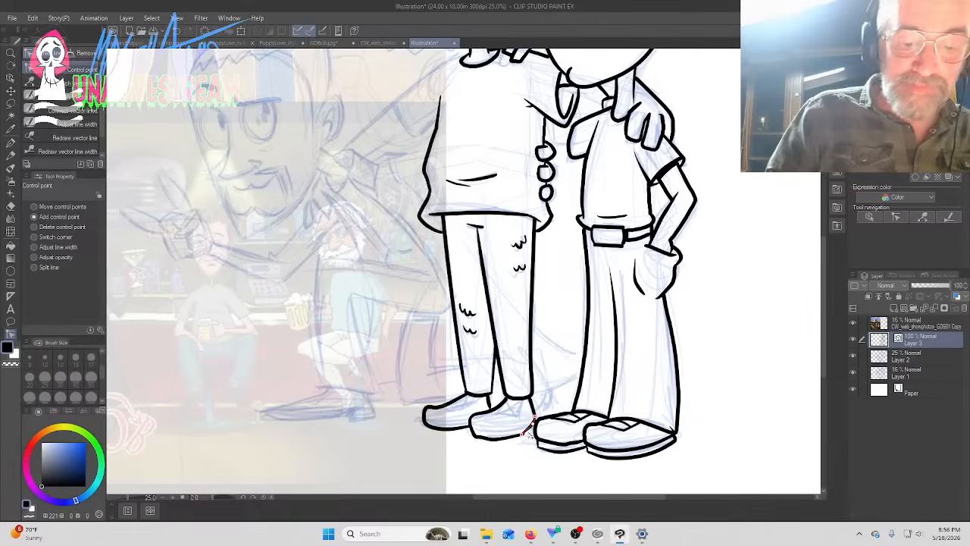
pyautogui.moveTo(525, 432); pyautogui.dragTo(531, 426)
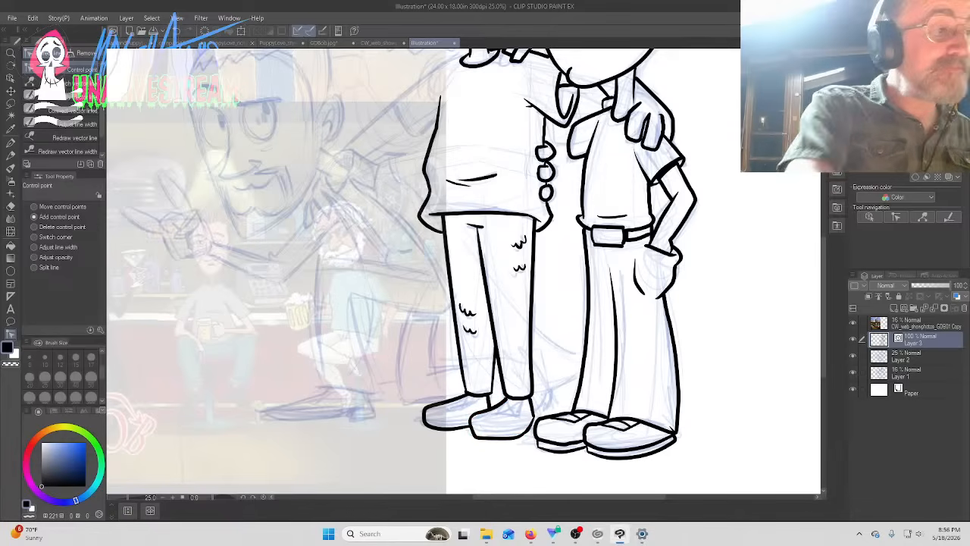
# Ink crossed laces and a sole line on both of God's shoes with the G-pen at brush size 30
pyautogui.click(10, 143)
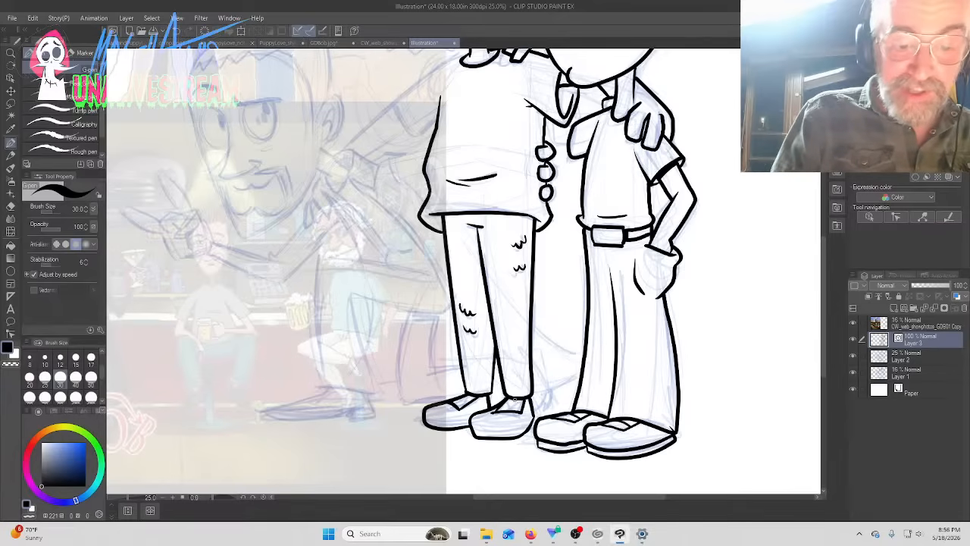
pyautogui.moveTo(499, 410)
pyautogui.mouseDown()
pyautogui.moveTo(519, 400)
pyautogui.moveTo(519, 413)
pyautogui.mouseUp()
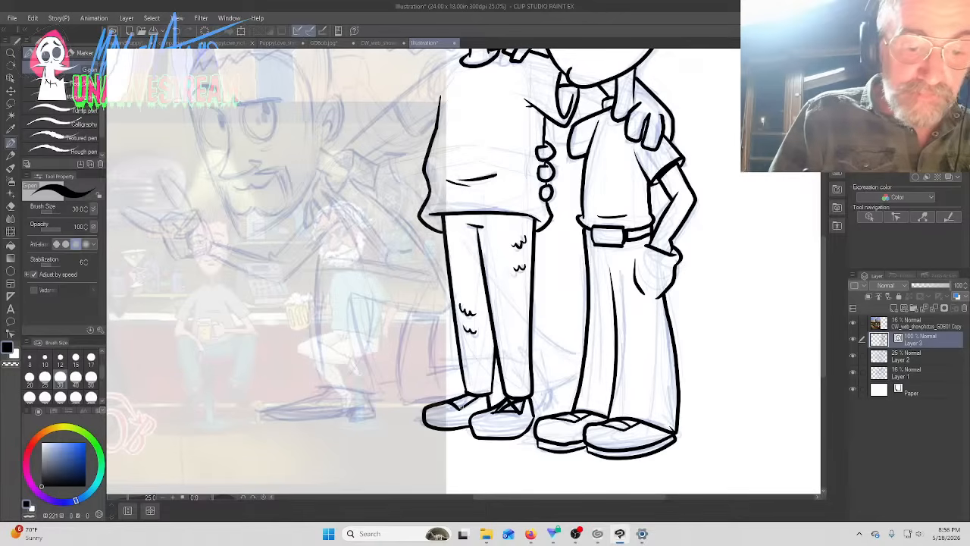
pyautogui.moveTo(458, 404)
pyautogui.mouseDown()
pyautogui.moveTo(463, 410)
pyautogui.moveTo(470, 400)
pyautogui.mouseUp()
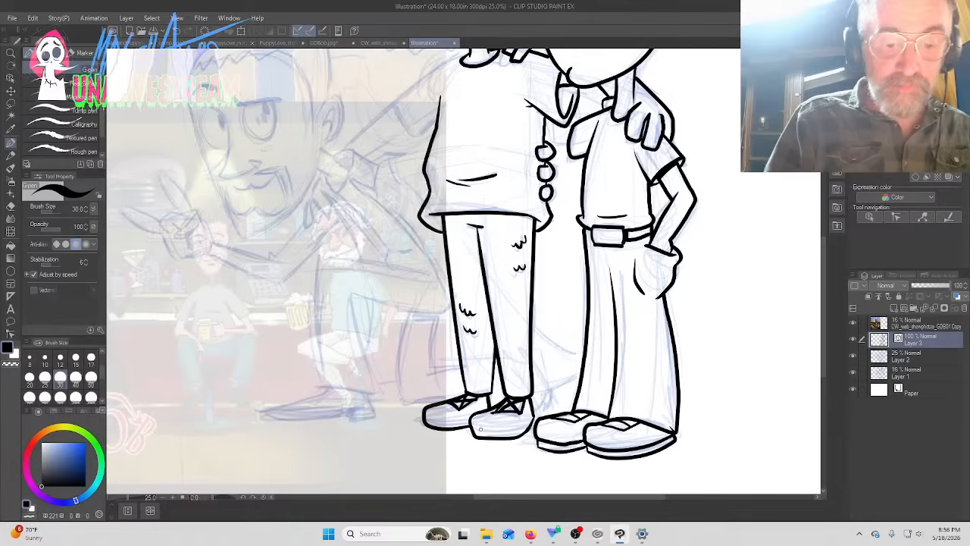
pyautogui.moveTo(474, 431); pyautogui.dragTo(522, 429)
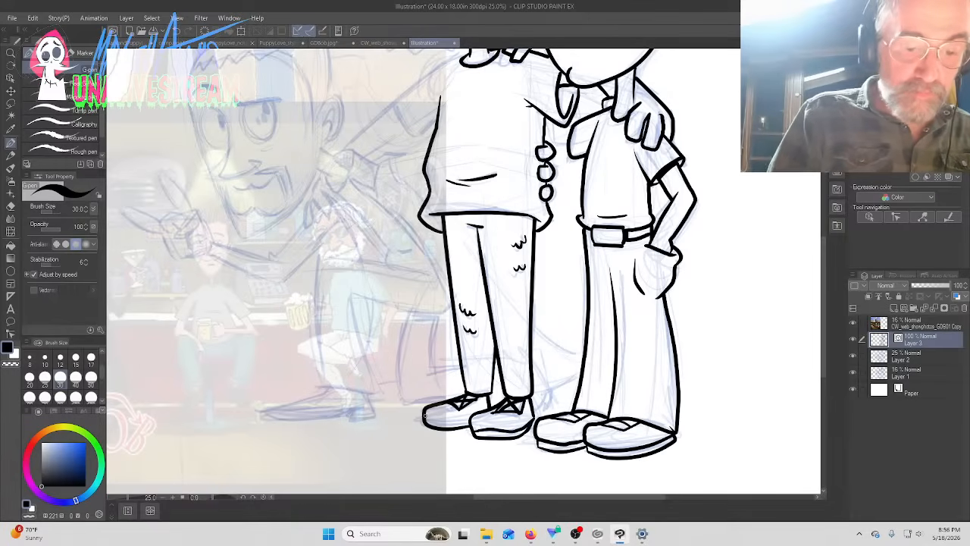
pyautogui.moveTo(424, 416); pyautogui.dragTo(458, 424)
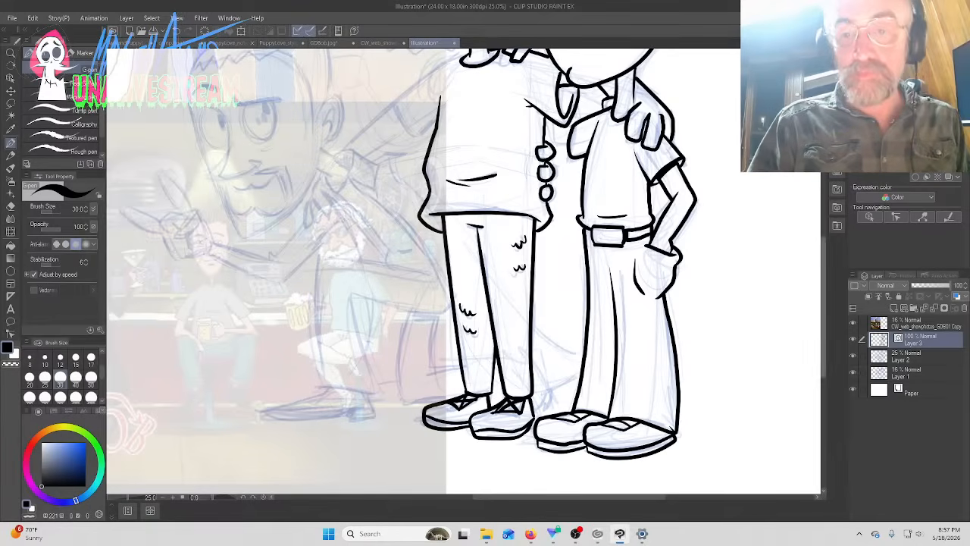
# Ink God's bulbous nose with its curled nostril and the rounded-square glasses lens nearest Bob, following the blue head sketch
pyautogui.moveTo(823, 326); pyautogui.dragTo(811, 251)
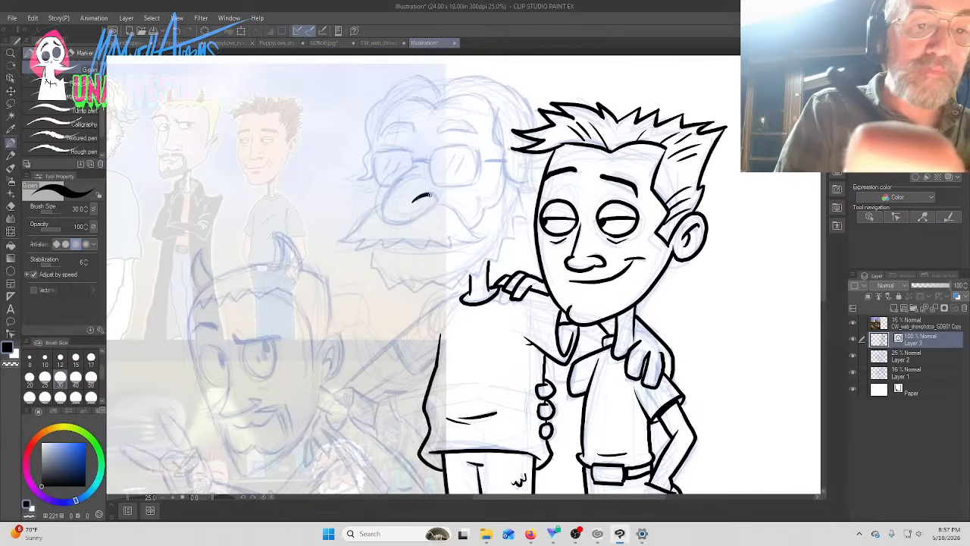
pyautogui.moveTo(435, 199)
pyautogui.mouseDown()
pyautogui.moveTo(416, 219)
pyautogui.moveTo(385, 219)
pyautogui.moveTo(394, 184)
pyautogui.moveTo(427, 160)
pyautogui.mouseUp()
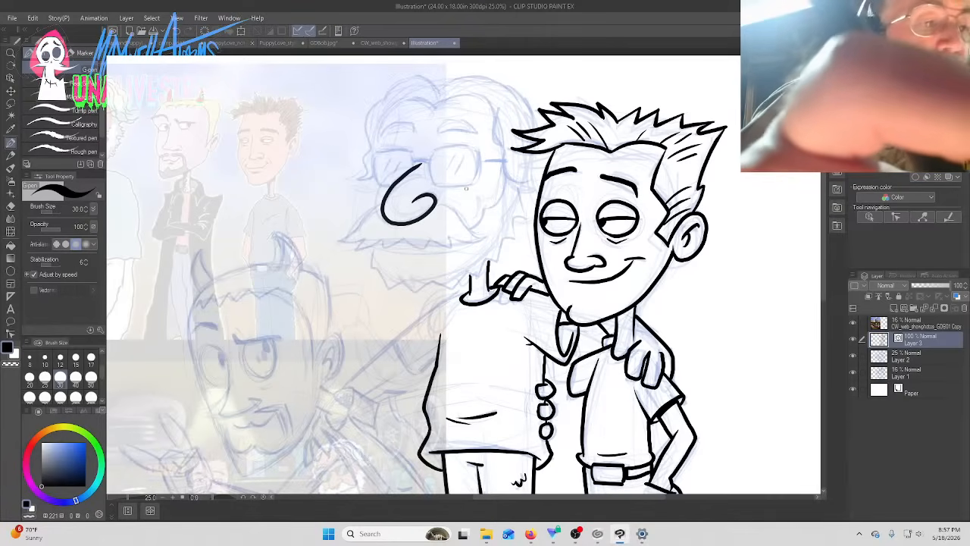
pyautogui.moveTo(555, 497)
pyautogui.mouseDown()
pyautogui.moveTo(532, 497)
pyautogui.moveTo(557, 497)
pyautogui.mouseUp()
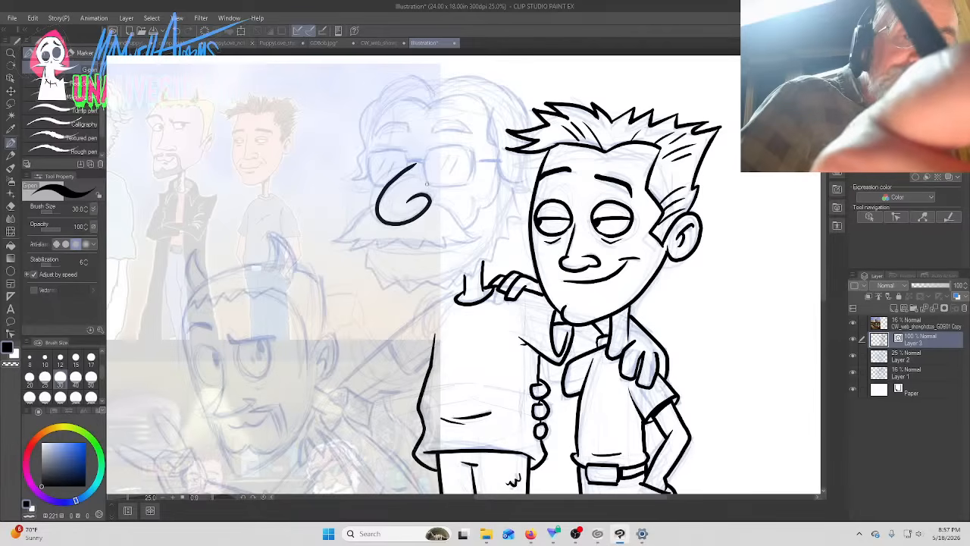
pyautogui.moveTo(427, 185)
pyautogui.mouseDown()
pyautogui.moveTo(434, 150)
pyautogui.moveTo(454, 147)
pyautogui.moveTo(470, 181)
pyautogui.moveTo(447, 185)
pyautogui.mouseUp()
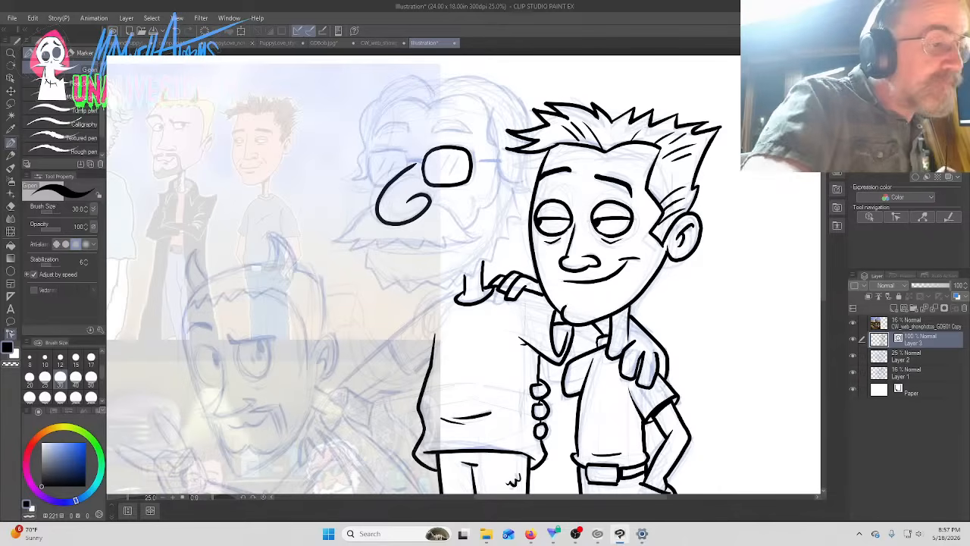
# Simplify the vector line around the glasses lens nearest Bob
pyautogui.click(11, 333)
pyautogui.click(84, 96)
pyautogui.moveTo(429, 164)
pyautogui.mouseDown()
pyautogui.moveTo(436, 149)
pyautogui.moveTo(470, 155)
pyautogui.moveTo(444, 185)
pyautogui.moveTo(464, 184)
pyautogui.mouseUp()
pyautogui.moveTo(468, 183)
pyautogui.mouseDown()
pyautogui.moveTo(466, 155)
pyautogui.moveTo(442, 143)
pyautogui.moveTo(435, 187)
pyautogui.mouseUp()
pyautogui.moveTo(435, 190)
pyautogui.mouseDown()
pyautogui.moveTo(435, 143)
pyautogui.moveTo(476, 175)
pyautogui.moveTo(429, 183)
pyautogui.mouseUp()
pyautogui.click(82, 69)
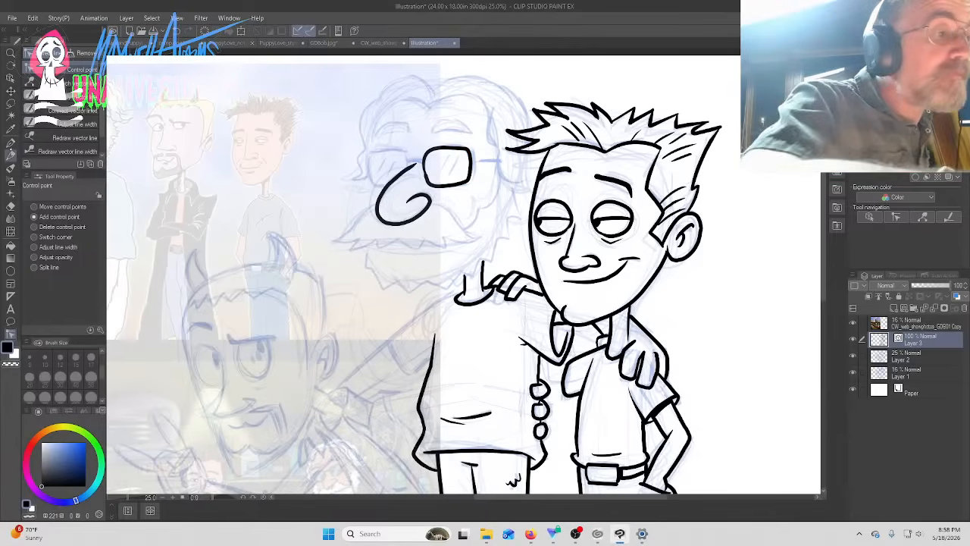
# Ink God's other glasses lens with the G-pen, ending it behind the nose, and simplify its vector line
pyautogui.press('p')
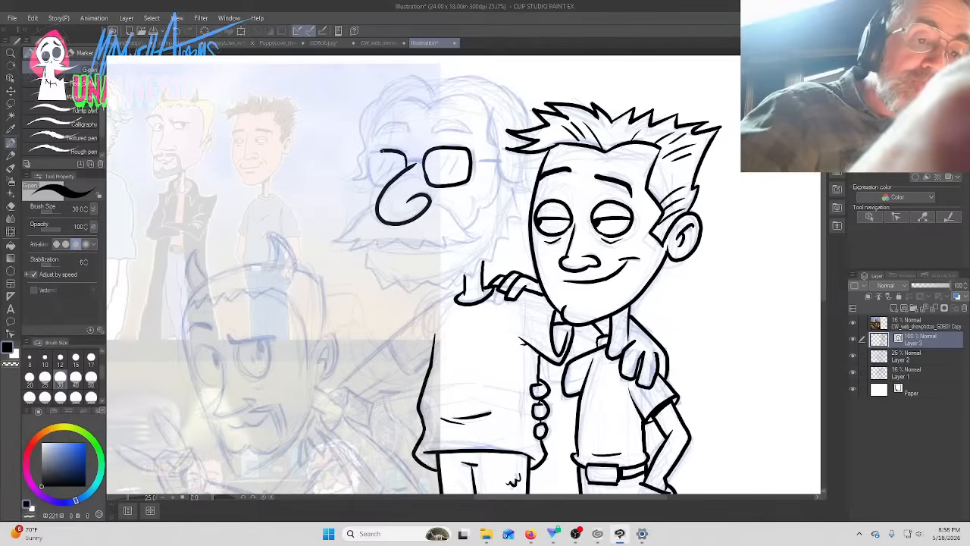
pyautogui.moveTo(374, 151); pyautogui.dragTo(369, 172)
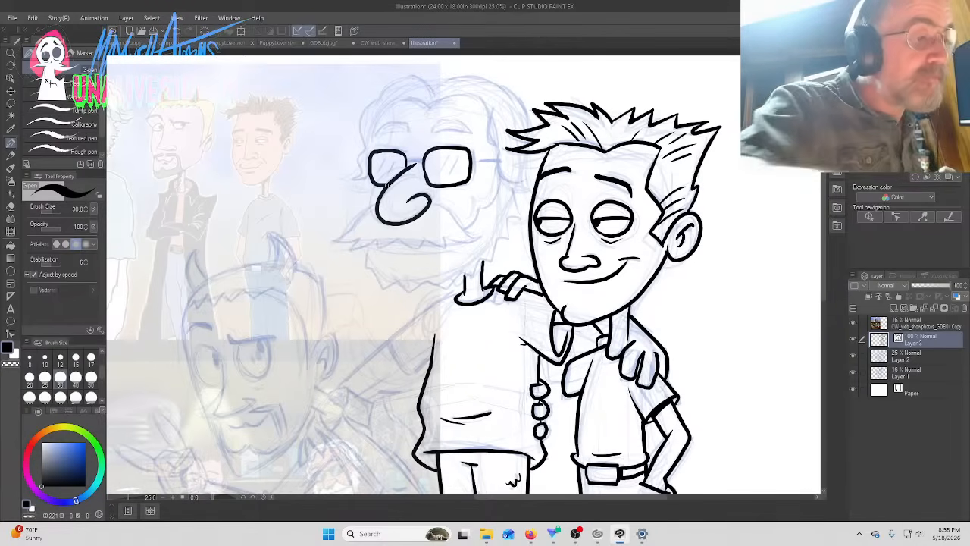
pyautogui.press('y')
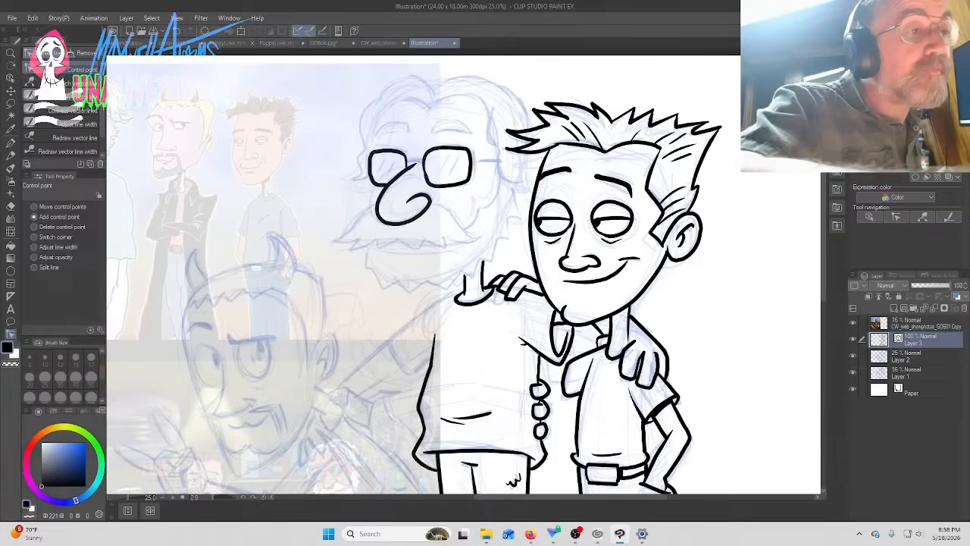
pyautogui.click(60, 96)
pyautogui.moveTo(376, 180)
pyautogui.mouseDown()
pyautogui.moveTo(368, 157)
pyautogui.moveTo(404, 156)
pyautogui.moveTo(374, 160)
pyautogui.moveTo(372, 180)
pyautogui.moveTo(405, 164)
pyautogui.mouseUp()
pyautogui.click(76, 69)
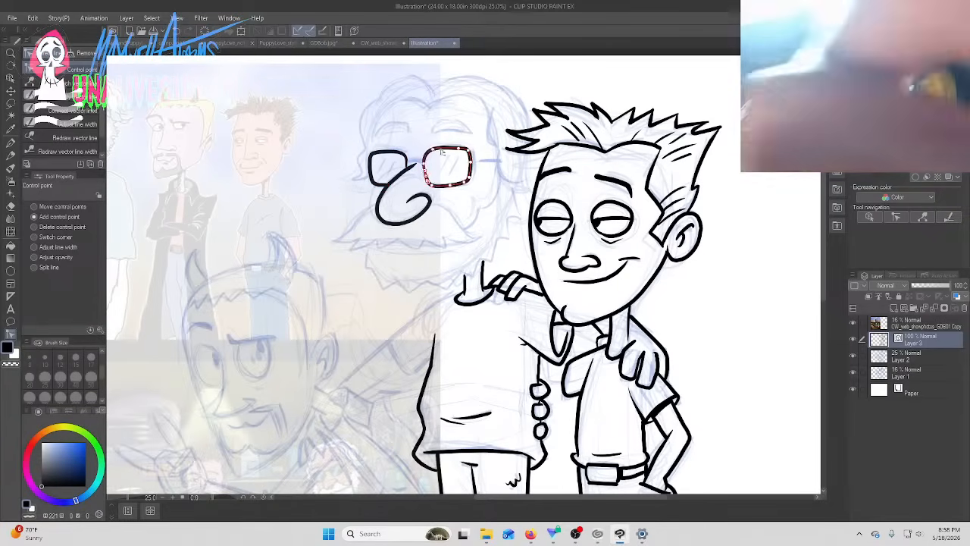
# Ink the bridge of God's glasses between the two lenses with the G-pen
pyautogui.press('p')
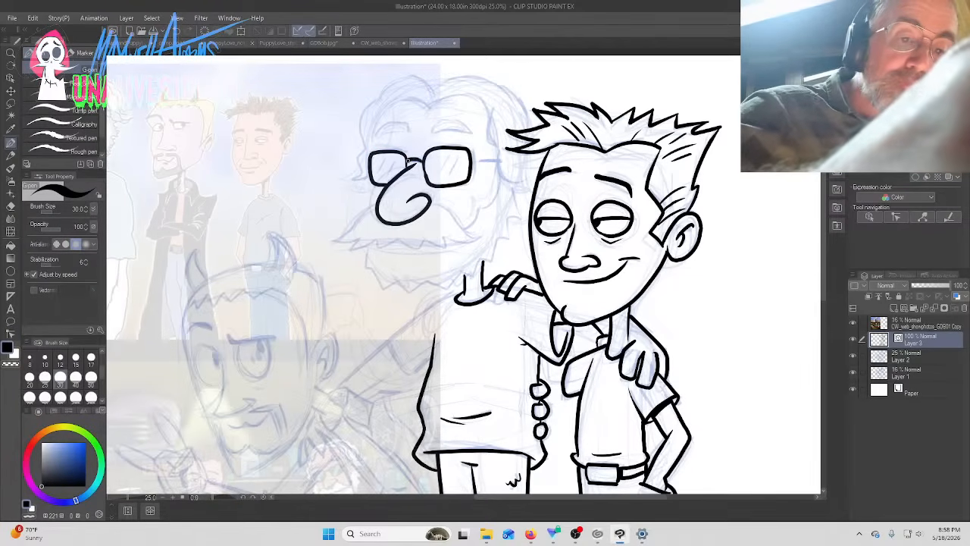
# Ink the older man's glasses arm, hairline and outer hair contour over the sketch on Layer 3
pyautogui.moveTo(471, 160); pyautogui.dragTo(500, 160)
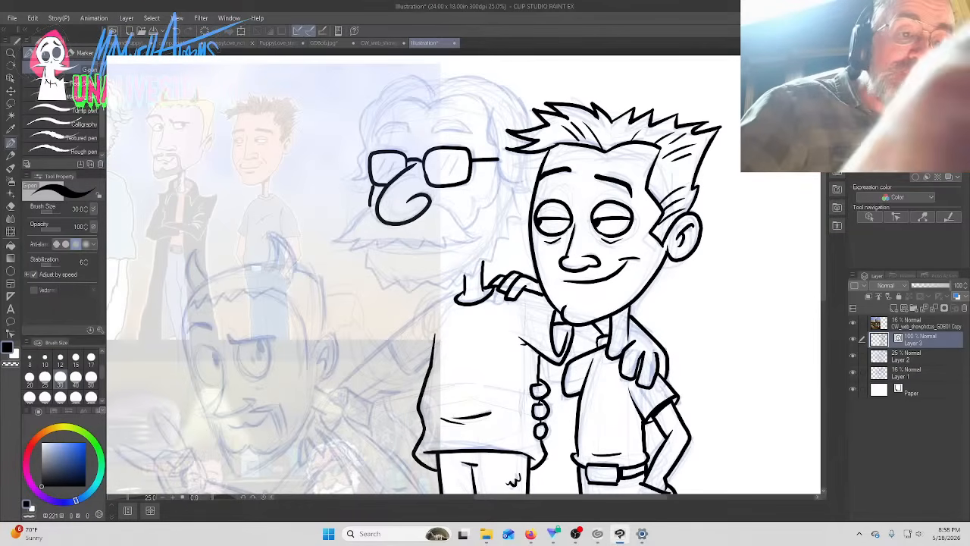
pyautogui.moveTo(373, 155)
pyautogui.mouseDown()
pyautogui.moveTo(388, 103)
pyautogui.moveTo(469, 94)
pyautogui.moveTo(489, 115)
pyautogui.moveTo(494, 107)
pyautogui.moveTo(486, 129)
pyautogui.moveTo(505, 176)
pyautogui.mouseUp()
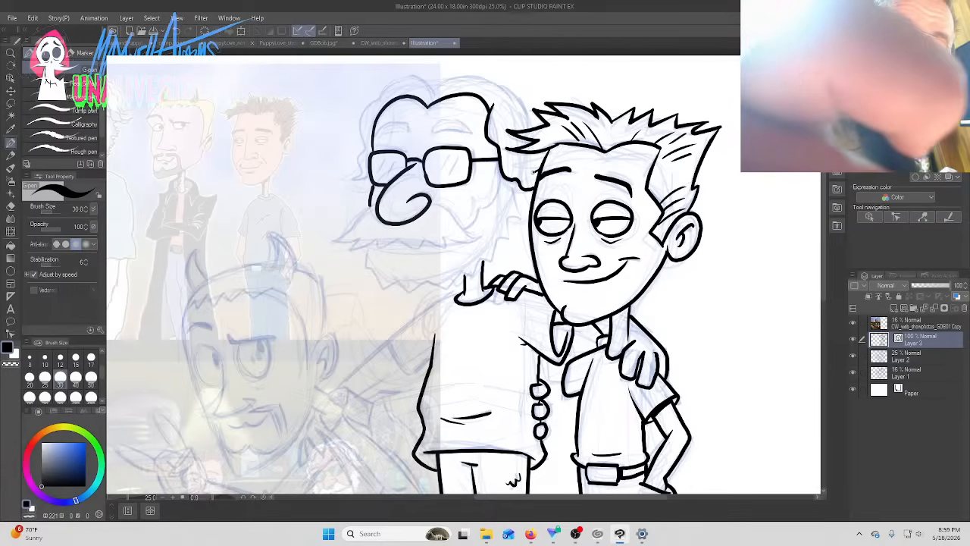
pyautogui.moveTo(533, 166); pyautogui.dragTo(536, 175)
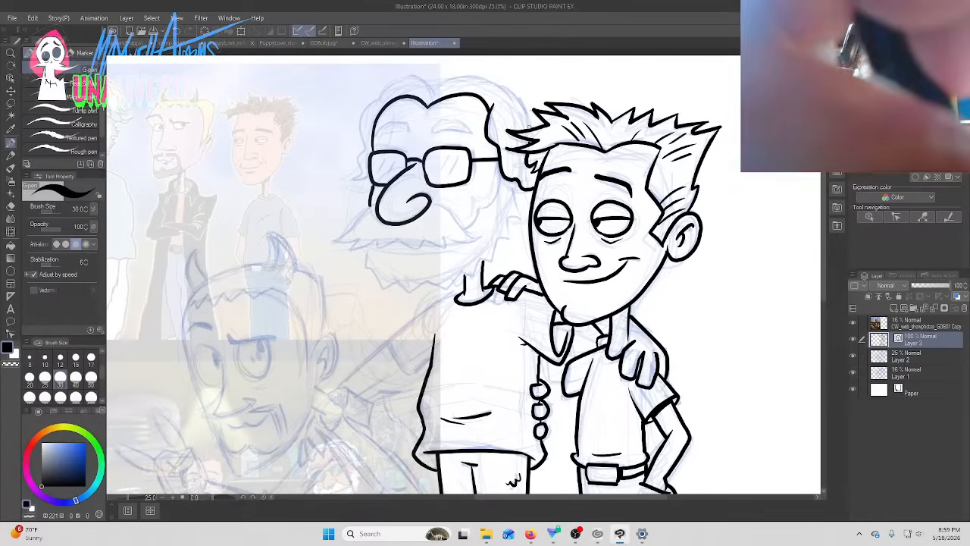
pyautogui.moveTo(531, 126)
pyautogui.mouseDown()
pyautogui.moveTo(499, 75)
pyautogui.moveTo(468, 74)
pyautogui.moveTo(434, 93)
pyautogui.mouseUp()
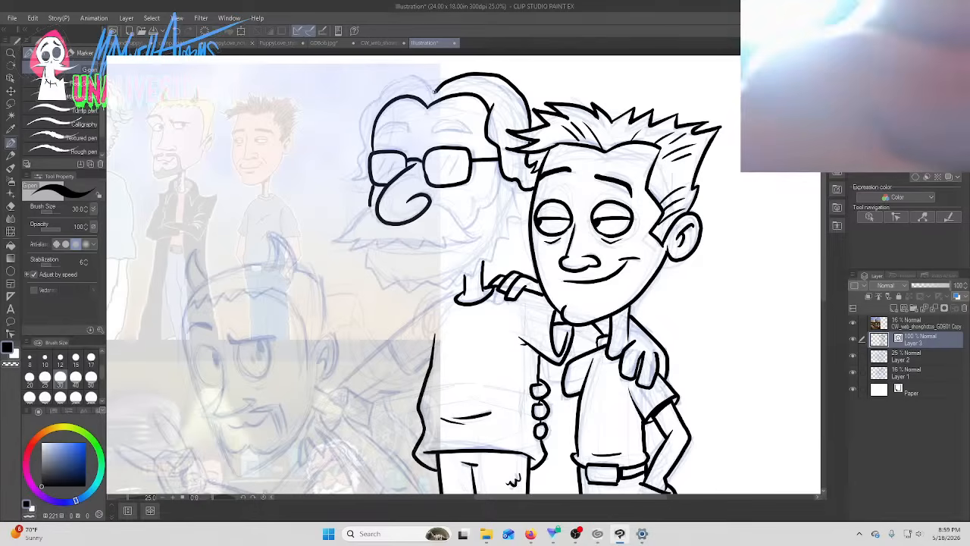
# Refine the older man's outer hair contour by simplifying the vector line and adjusting its control points
pyautogui.click(10, 333)
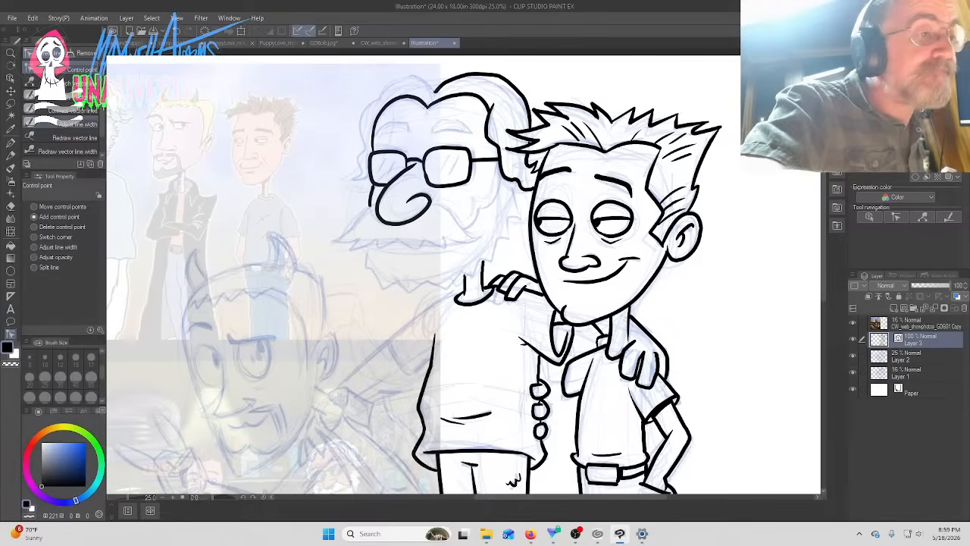
pyautogui.click(67, 97)
pyautogui.moveTo(519, 97)
pyautogui.mouseDown()
pyautogui.moveTo(524, 90)
pyautogui.moveTo(499, 70)
pyautogui.moveTo(475, 63)
pyautogui.moveTo(489, 71)
pyautogui.moveTo(453, 83)
pyautogui.moveTo(526, 81)
pyautogui.moveTo(444, 85)
pyautogui.moveTo(517, 86)
pyautogui.moveTo(527, 115)
pyautogui.moveTo(519, 96)
pyautogui.mouseUp()
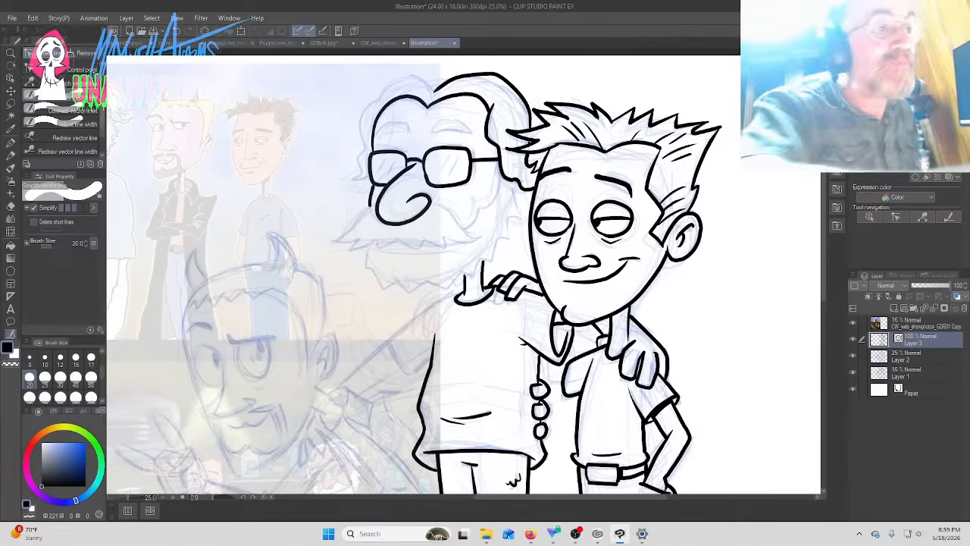
pyautogui.click(75, 70)
pyautogui.moveTo(523, 101); pyautogui.dragTo(506, 81)
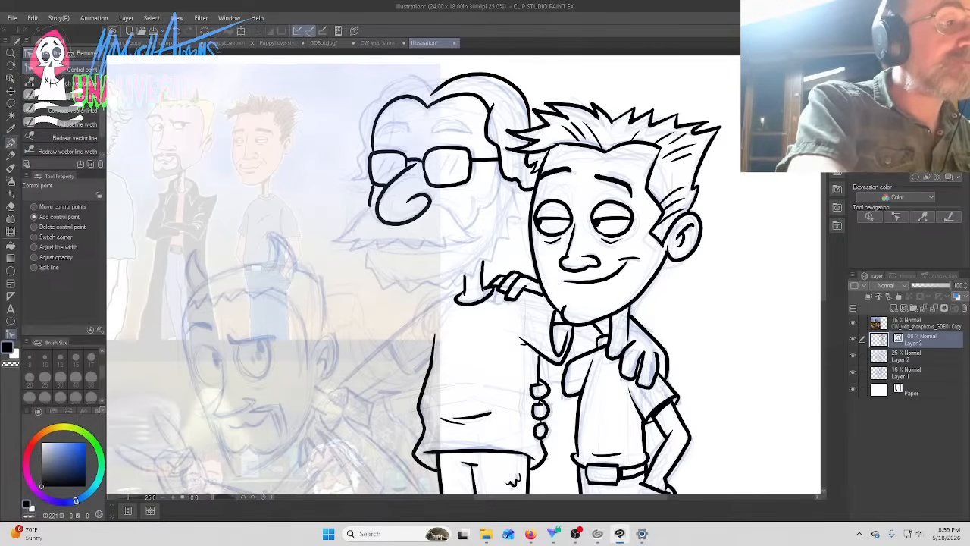
pyautogui.click(11, 141)
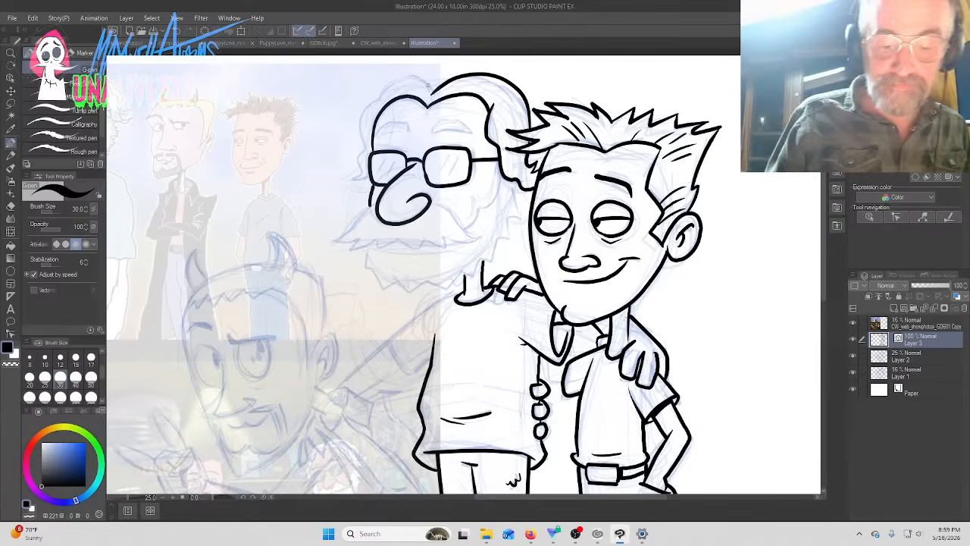
# Read the viewer messages in the stream's live chat and return to the illustration
pyautogui.click(576, 534)
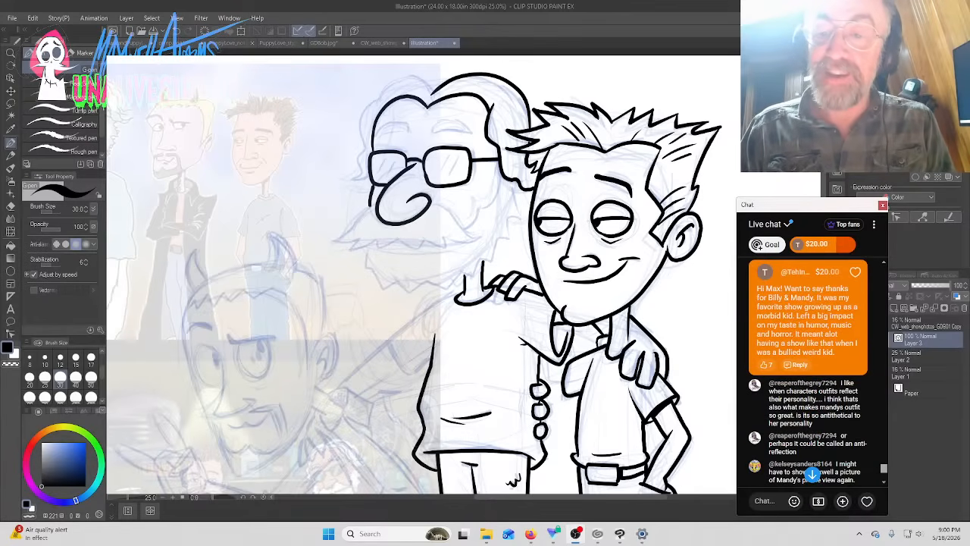
pyautogui.scroll(1, 808, 371)
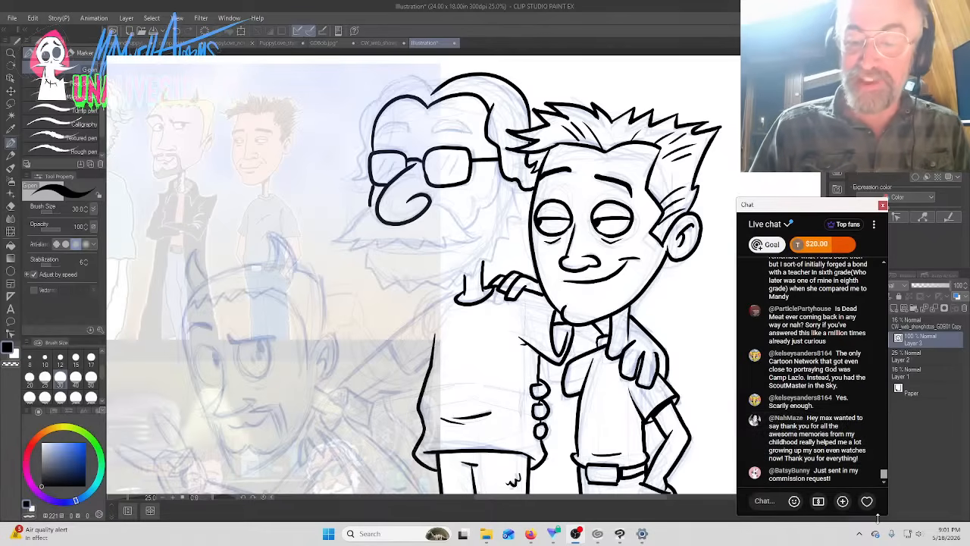
pyautogui.click(688, 19)
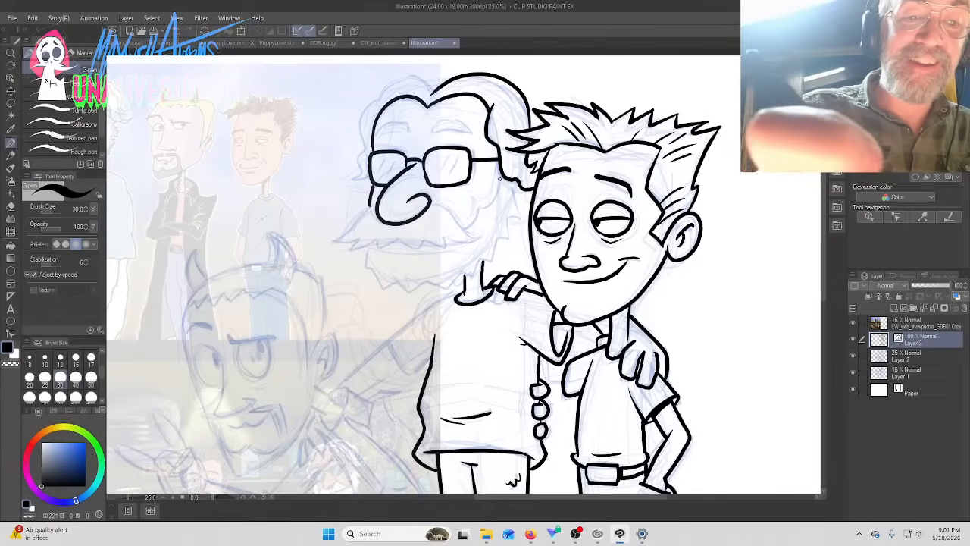
pyautogui.moveTo(501, 173)
pyautogui.mouseDown()
pyautogui.moveTo(494, 204)
pyautogui.moveTo(469, 225)
pyautogui.mouseUp()
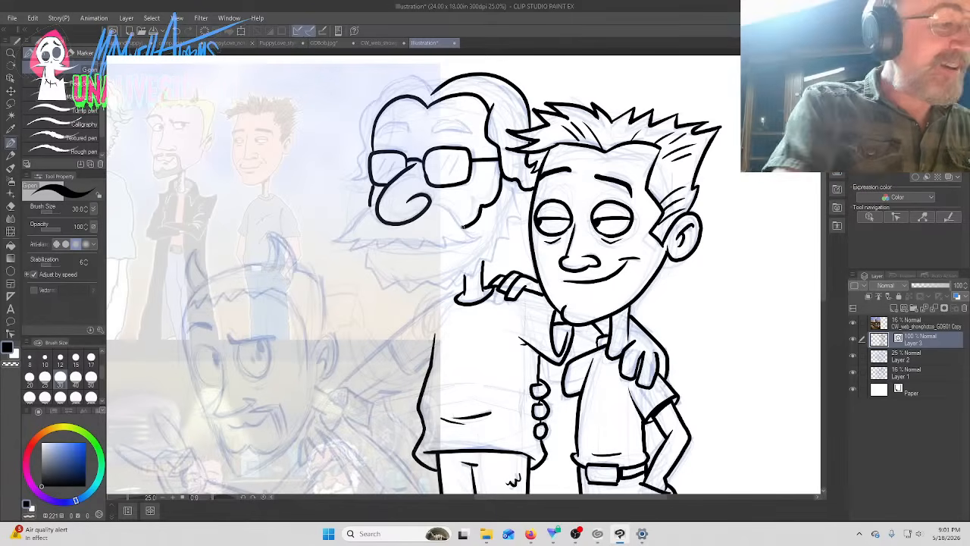
pyautogui.press('y')
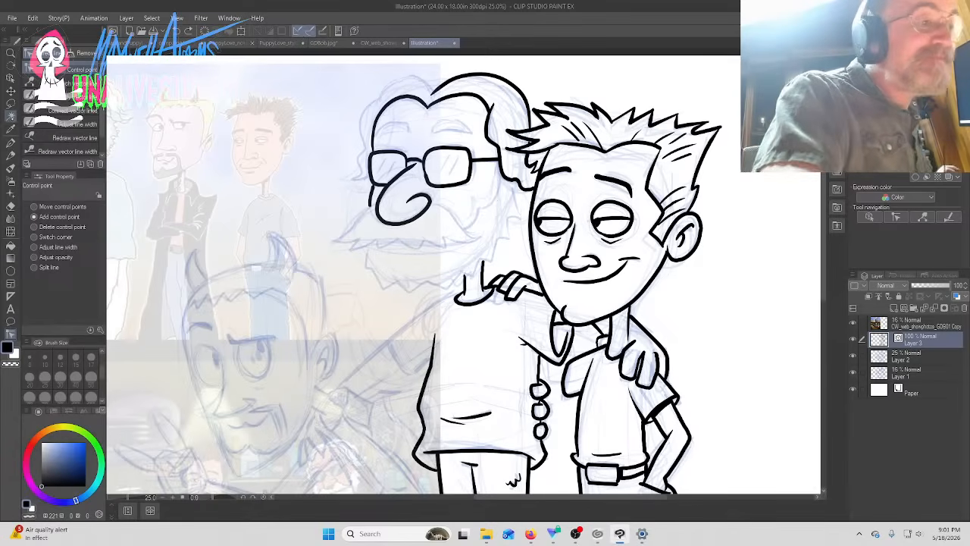
pyautogui.click(11, 144)
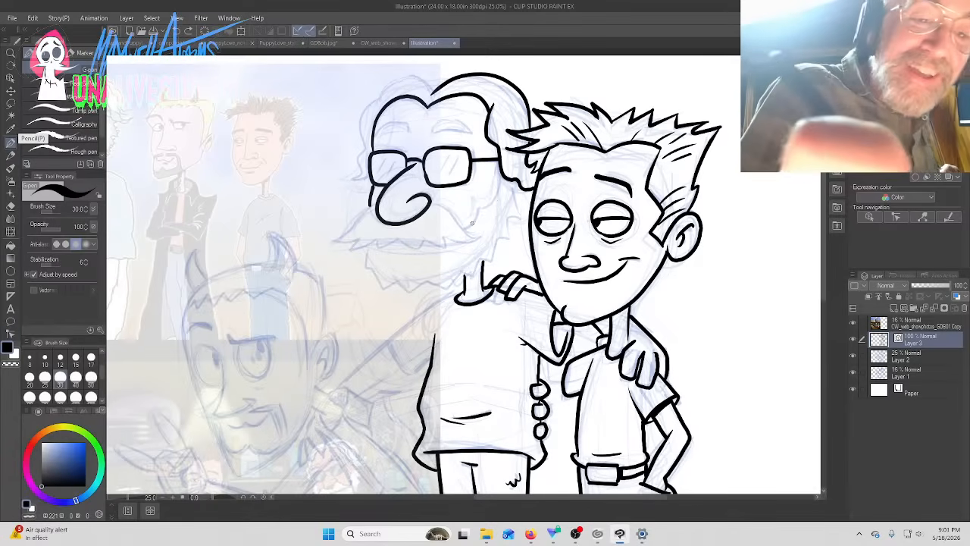
# Ink the older man's cheek contour, jagged beard edge and pointed moustache with the G-pen at size 30
pyautogui.moveTo(464, 227); pyautogui.dragTo(495, 201)
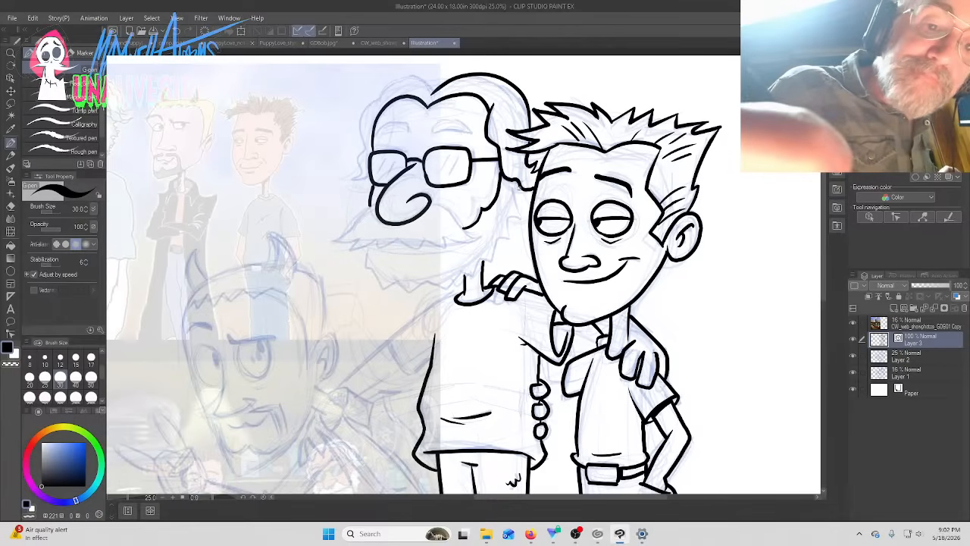
pyautogui.moveTo(515, 193)
pyautogui.mouseDown()
pyautogui.moveTo(520, 218)
pyautogui.moveTo(508, 220)
pyautogui.moveTo(510, 238)
pyautogui.moveTo(470, 277)
pyautogui.moveTo(394, 279)
pyautogui.moveTo(384, 289)
pyautogui.moveTo(369, 247)
pyautogui.mouseUp()
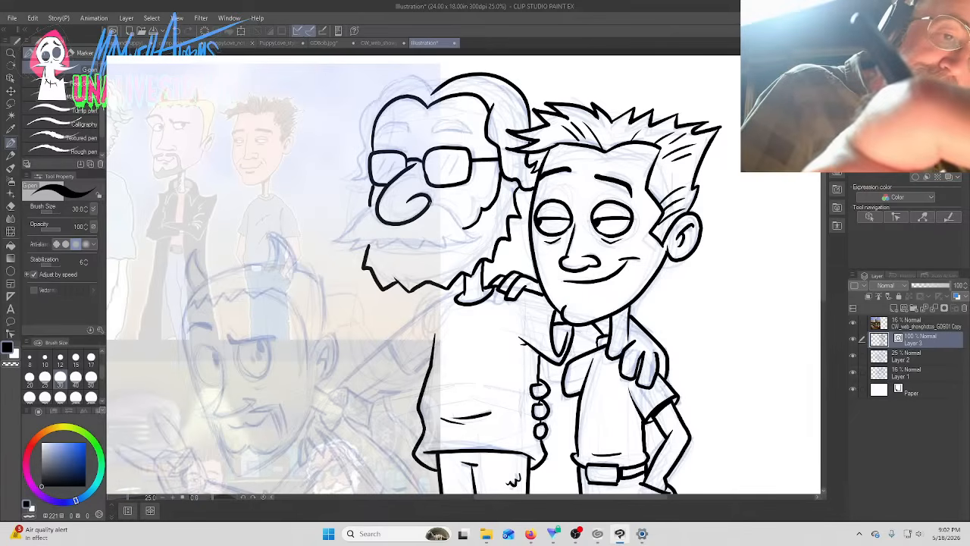
pyautogui.moveTo(429, 203)
pyautogui.mouseDown()
pyautogui.moveTo(445, 204)
pyautogui.moveTo(473, 240)
pyautogui.moveTo(433, 245)
pyautogui.mouseUp()
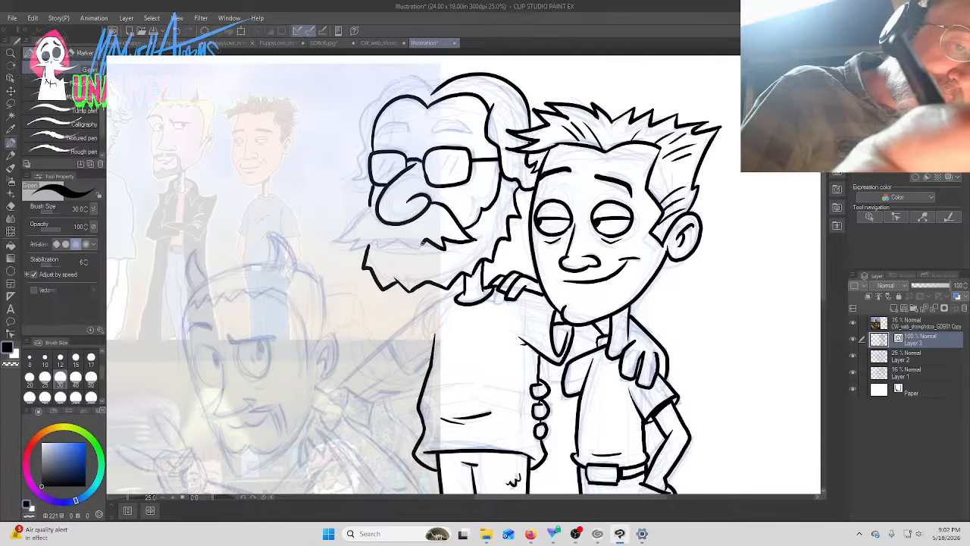
pyautogui.moveTo(415, 249)
pyautogui.mouseDown()
pyautogui.moveTo(380, 246)
pyautogui.moveTo(368, 236)
pyautogui.moveTo(373, 242)
pyautogui.moveTo(351, 250)
pyautogui.moveTo(333, 239)
pyautogui.moveTo(374, 206)
pyautogui.mouseUp()
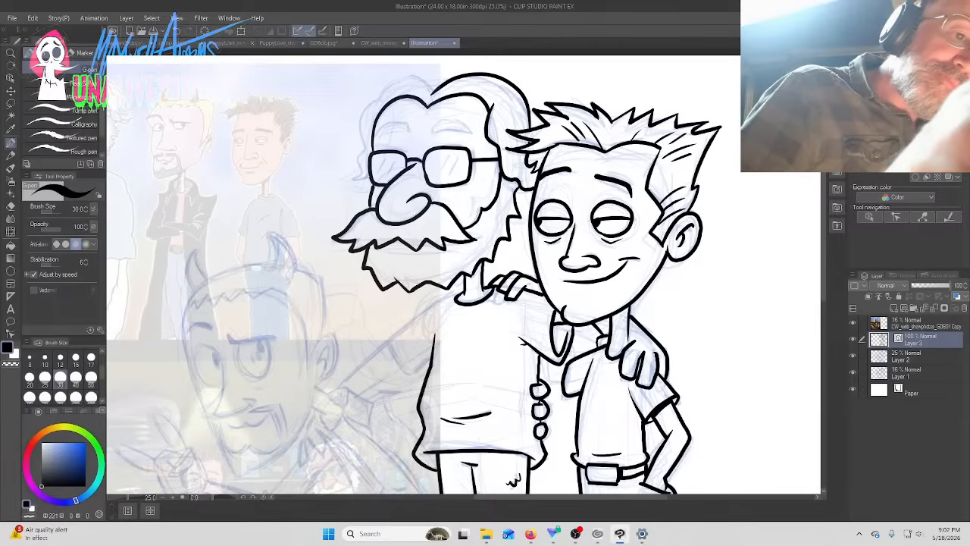
# Ink the remaining hair outline on the older man's head and add inner strand lines near his ear
pyautogui.moveTo(370, 178)
pyautogui.mouseDown()
pyautogui.moveTo(352, 177)
pyautogui.moveTo(359, 120)
pyautogui.moveTo(382, 98)
pyautogui.mouseUp()
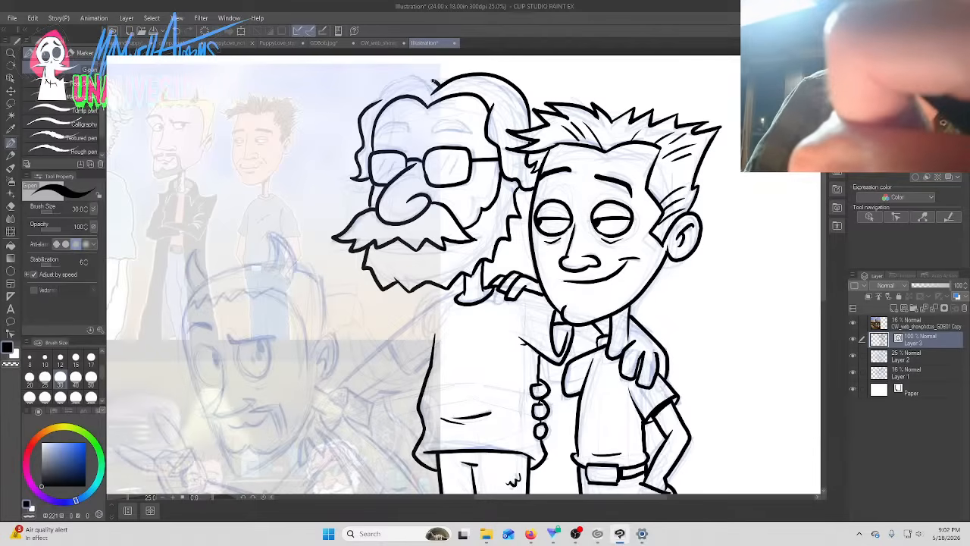
pyautogui.moveTo(435, 81)
pyautogui.mouseDown()
pyautogui.moveTo(402, 78)
pyautogui.moveTo(380, 99)
pyautogui.mouseUp()
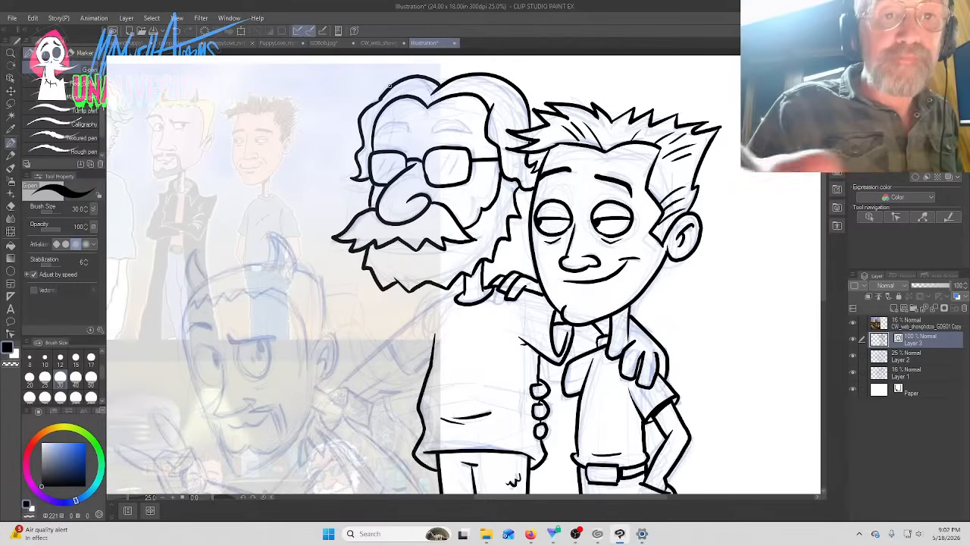
pyautogui.moveTo(502, 93)
pyautogui.mouseDown()
pyautogui.moveTo(503, 121)
pyautogui.moveTo(522, 107)
pyautogui.moveTo(514, 98)
pyautogui.moveTo(523, 132)
pyautogui.mouseUp()
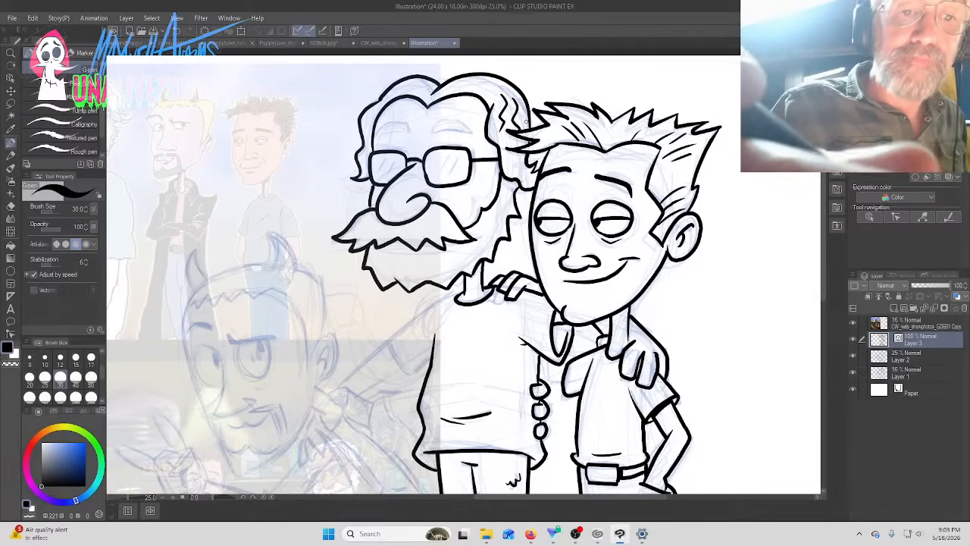
pyautogui.moveTo(512, 168); pyautogui.dragTo(530, 182)
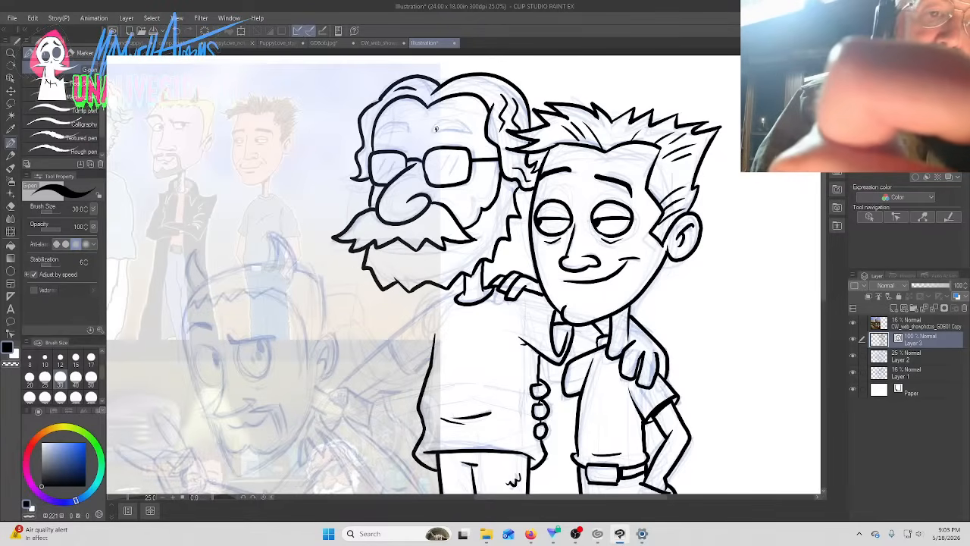
# Ink the older man's two eyebrows and the diagonal reflection lines on both glasses lenses
pyautogui.moveTo(437, 129); pyautogui.dragTo(469, 135)
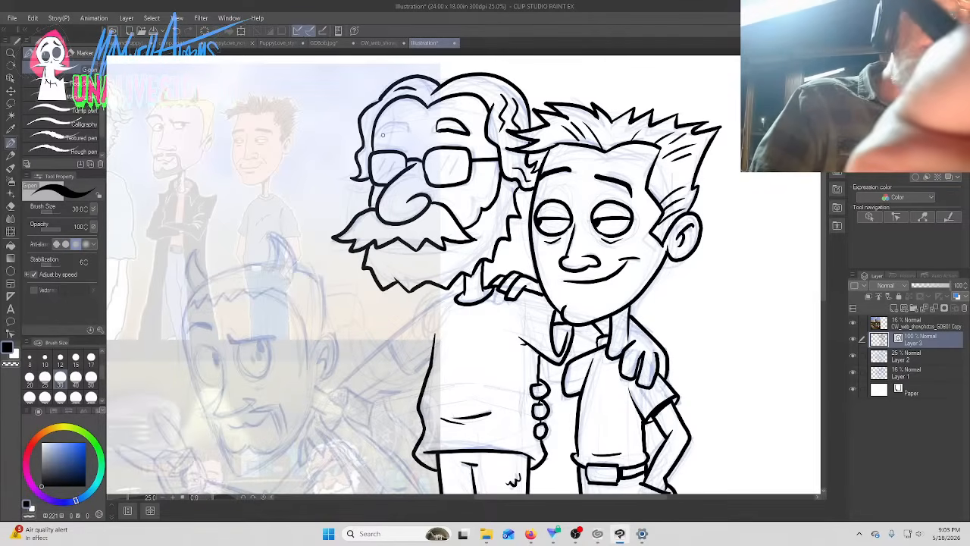
pyautogui.moveTo(376, 136)
pyautogui.mouseDown()
pyautogui.moveTo(406, 122)
pyautogui.moveTo(377, 138)
pyautogui.mouseUp()
pyautogui.moveTo(449, 155); pyautogui.dragTo(445, 173)
pyautogui.moveTo(390, 159); pyautogui.dragTo(391, 176)
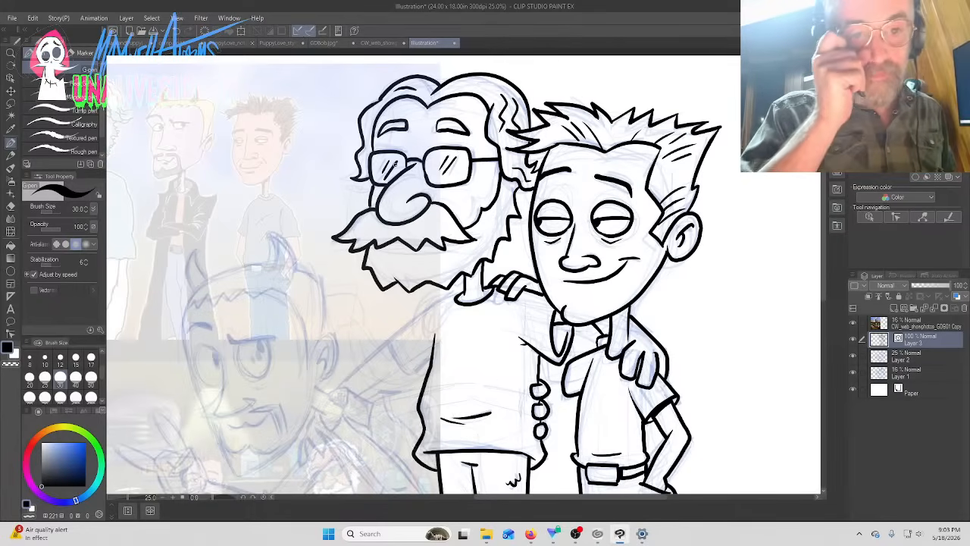
# Refine the older man's eyebrows with the Simplify, Pinch and Control point vector line tools
pyautogui.click(11, 334)
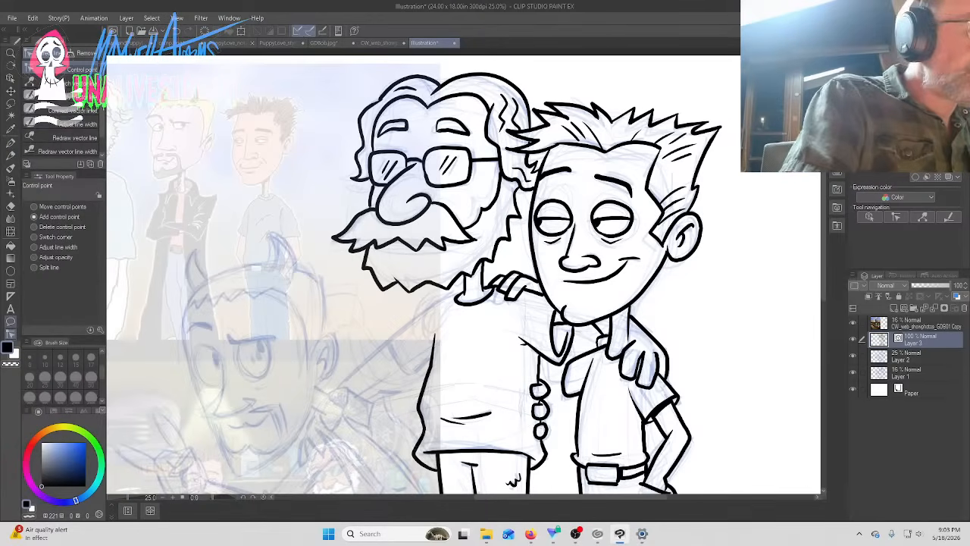
pyautogui.click(60, 97)
pyautogui.moveTo(443, 134)
pyautogui.mouseDown()
pyautogui.moveTo(468, 127)
pyautogui.moveTo(381, 133)
pyautogui.mouseUp()
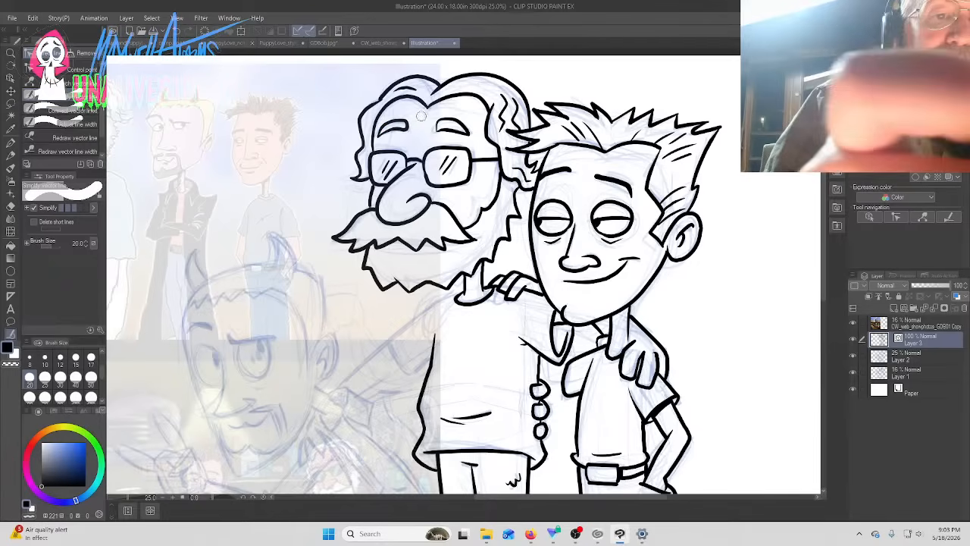
pyautogui.click(60, 83)
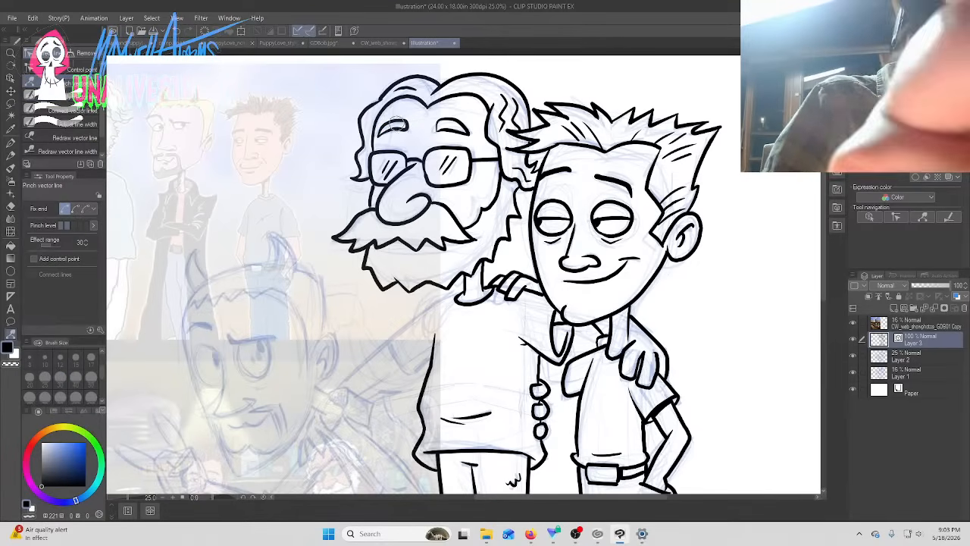
pyautogui.click(60, 69)
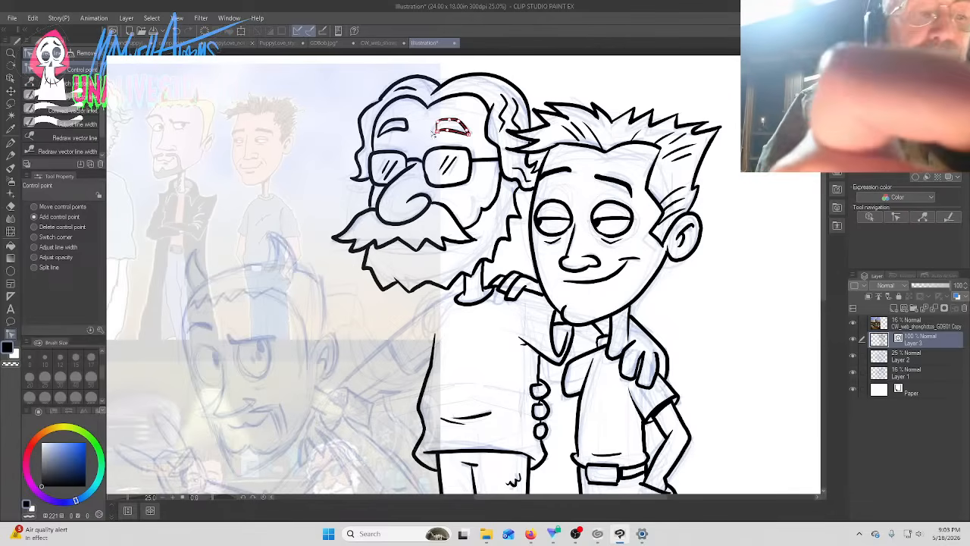
# Redraw the vector line width of the older man's right-hand eyebrow at brush size 30
pyautogui.click(67, 151)
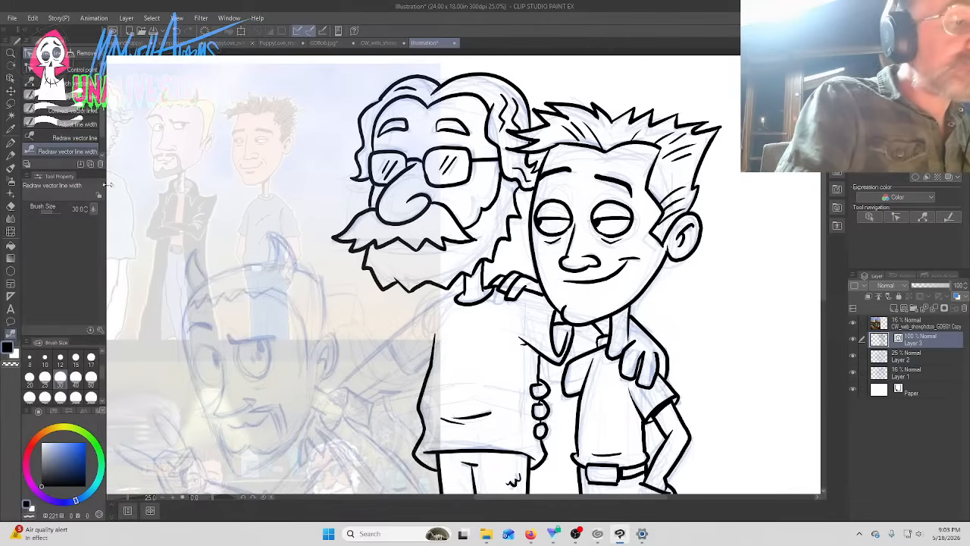
pyautogui.click(30, 377)
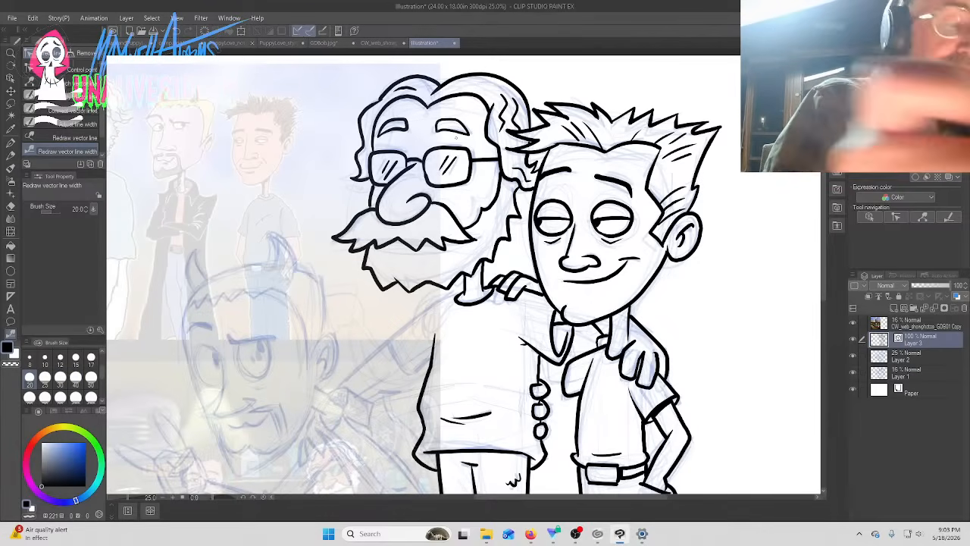
pyautogui.click(60, 376)
pyautogui.moveTo(442, 128); pyautogui.dragTo(466, 131)
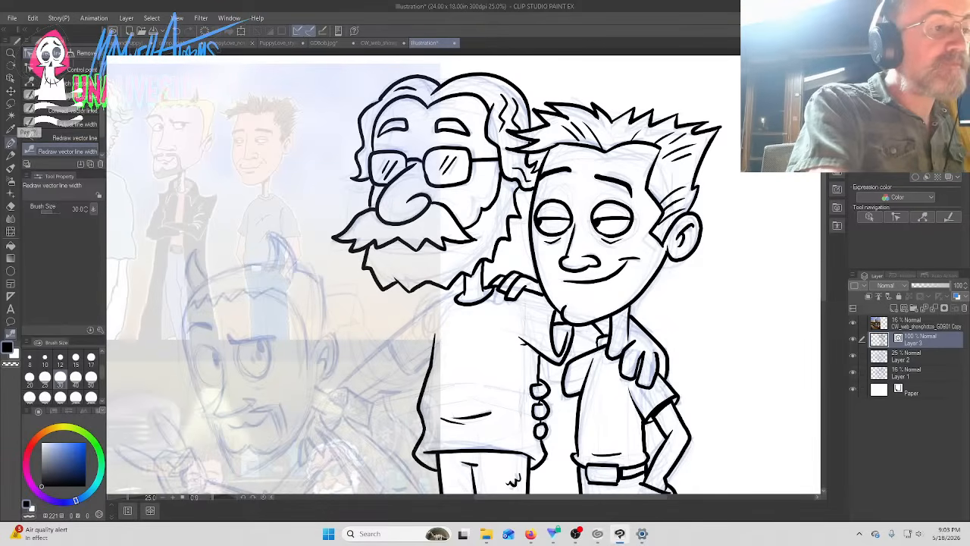
# Ink the older man's outstretched arm, sleeve hem and hand, plus the curved line from the hand down to his trousers
pyautogui.click(11, 143)
pyautogui.moveTo(551, 497); pyautogui.dragTo(533, 497)
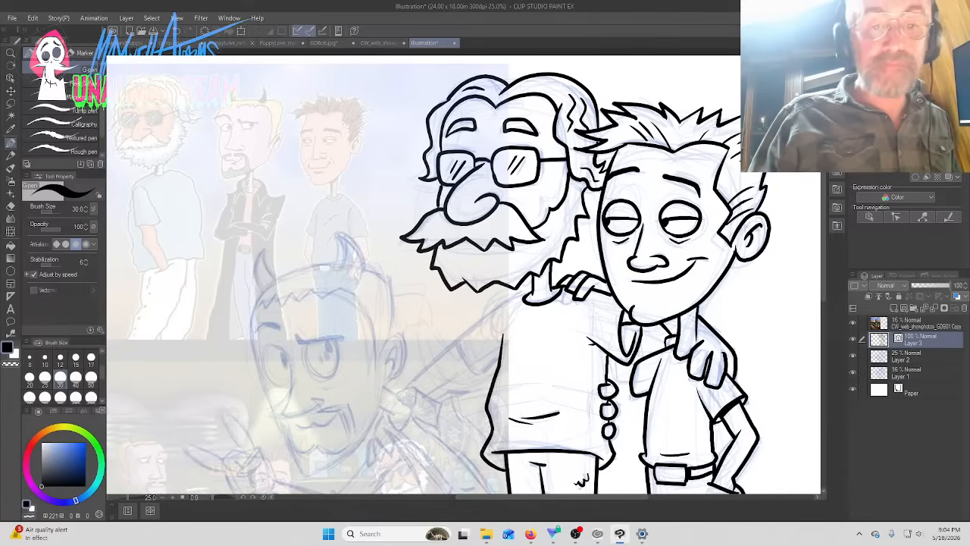
pyautogui.moveTo(828, 235); pyautogui.dragTo(820, 287)
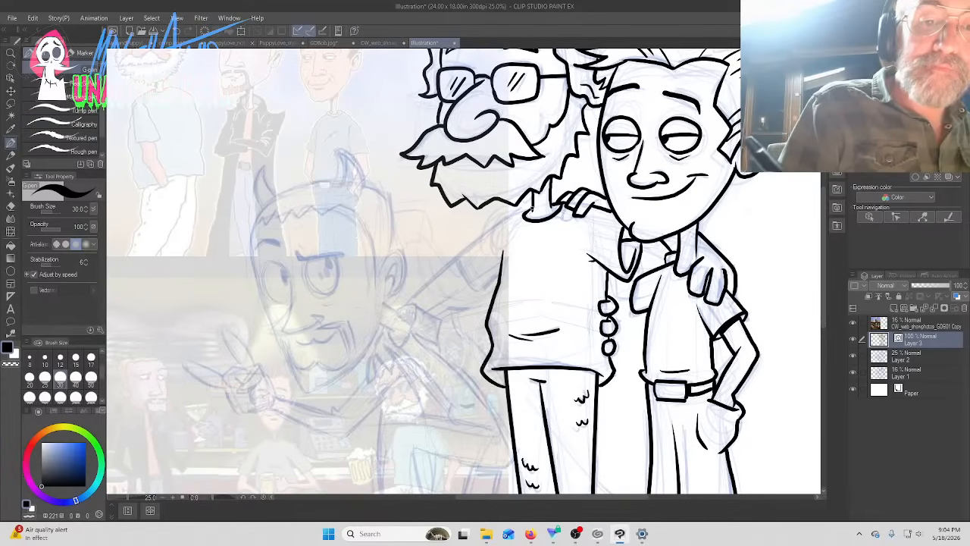
pyautogui.moveTo(537, 205); pyautogui.dragTo(407, 306)
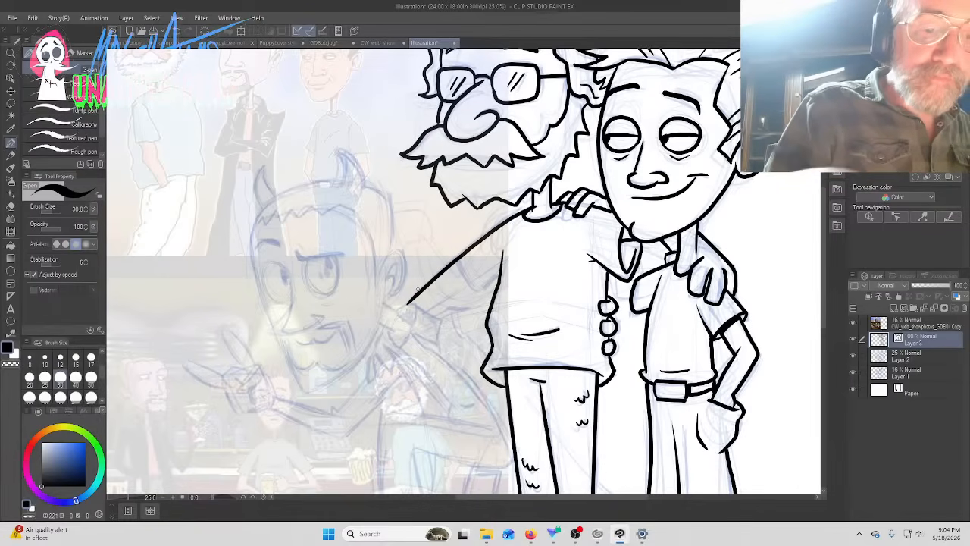
pyautogui.moveTo(461, 256)
pyautogui.mouseDown()
pyautogui.moveTo(477, 290)
pyautogui.moveTo(491, 285)
pyautogui.moveTo(479, 291)
pyautogui.moveTo(495, 278)
pyautogui.moveTo(430, 310)
pyautogui.moveTo(406, 305)
pyautogui.moveTo(432, 315)
pyautogui.moveTo(437, 343)
pyautogui.moveTo(417, 336)
pyautogui.moveTo(410, 313)
pyautogui.moveTo(419, 317)
pyautogui.moveTo(408, 332)
pyautogui.moveTo(413, 312)
pyautogui.moveTo(408, 333)
pyautogui.moveTo(491, 414)
pyautogui.moveTo(513, 453)
pyautogui.mouseUp()
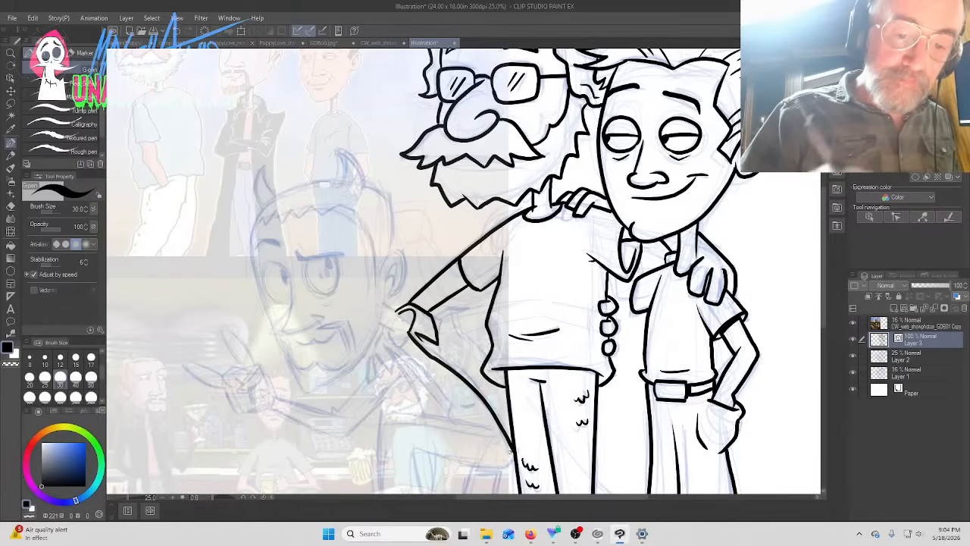
# Ink the horned man's jacket contour and folds beside the older man's torso, and start his pointed collar below the older man's hand
pyautogui.moveTo(465, 368); pyautogui.dragTo(485, 390)
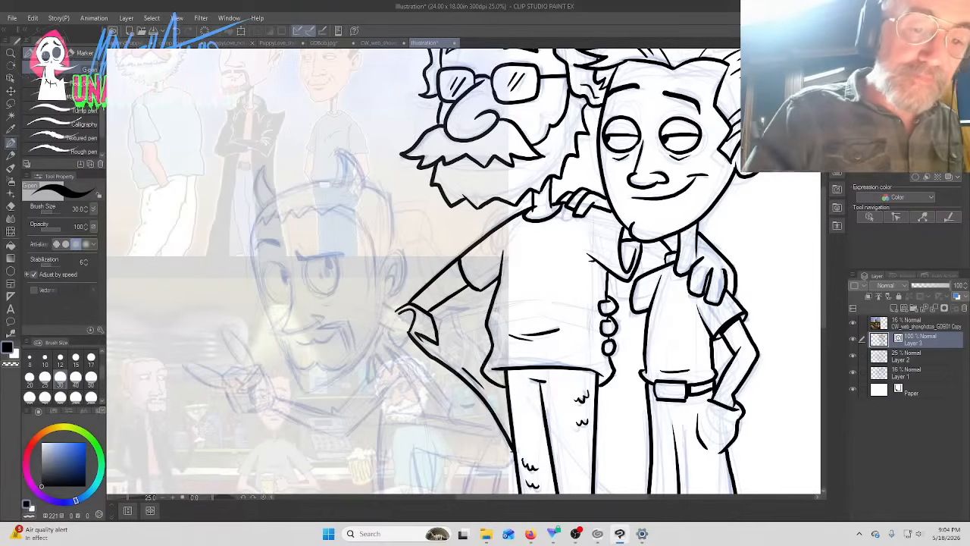
pyautogui.moveTo(428, 320)
pyautogui.mouseDown()
pyautogui.moveTo(450, 305)
pyautogui.moveTo(490, 309)
pyautogui.moveTo(456, 338)
pyautogui.moveTo(476, 335)
pyautogui.moveTo(468, 339)
pyautogui.moveTo(489, 353)
pyautogui.mouseUp()
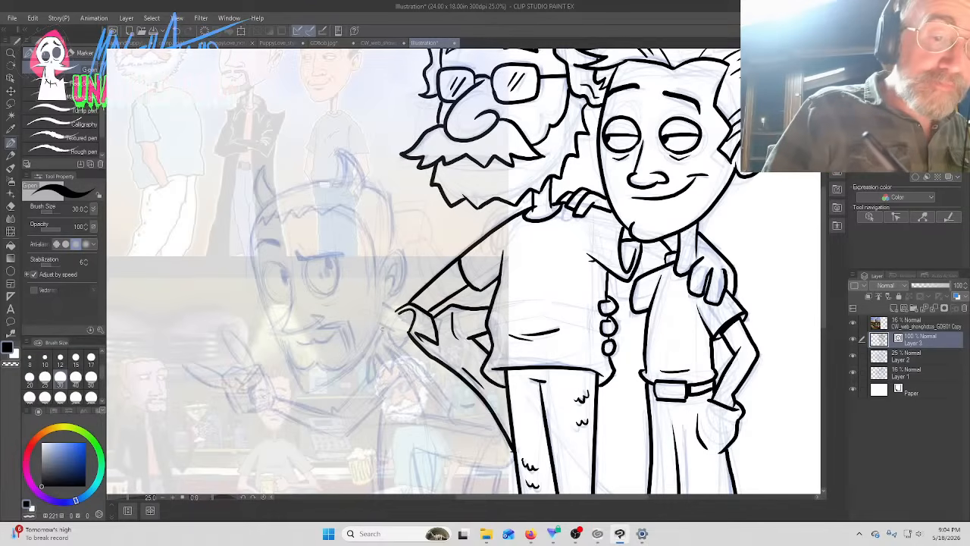
pyautogui.moveTo(384, 326)
pyautogui.mouseDown()
pyautogui.moveTo(375, 346)
pyautogui.moveTo(396, 370)
pyautogui.mouseUp()
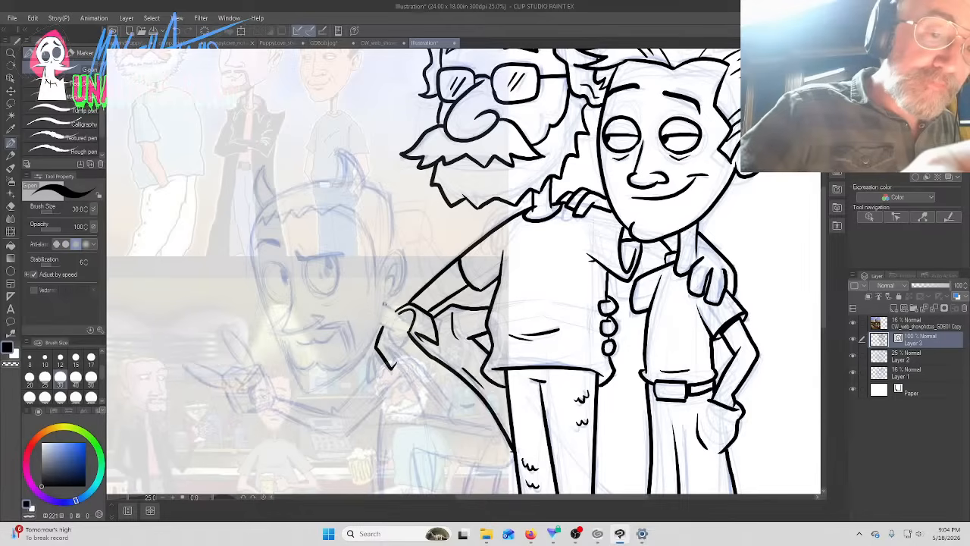
pyautogui.moveTo(384, 303); pyautogui.dragTo(406, 322)
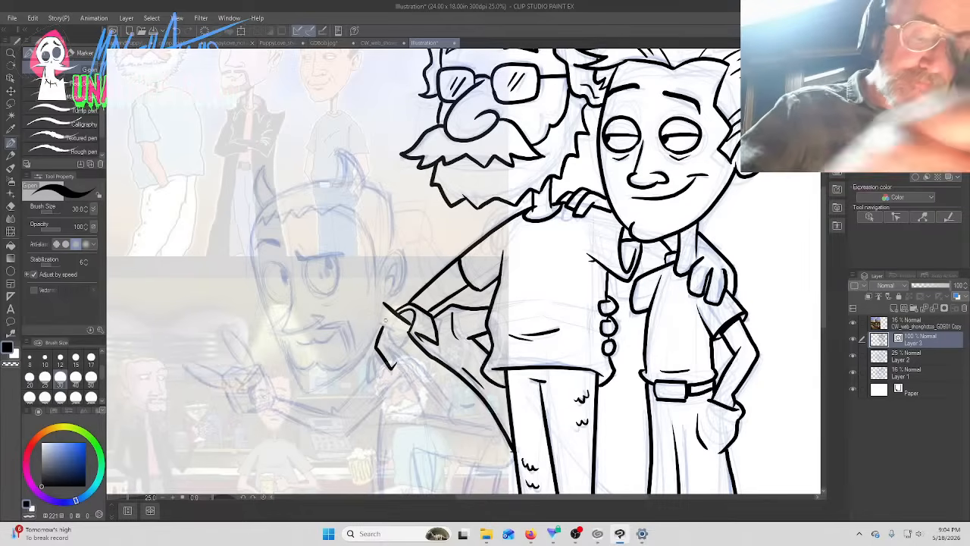
# Switch to the livestream chat window and read through the recent messages
pyautogui.click(575, 534)
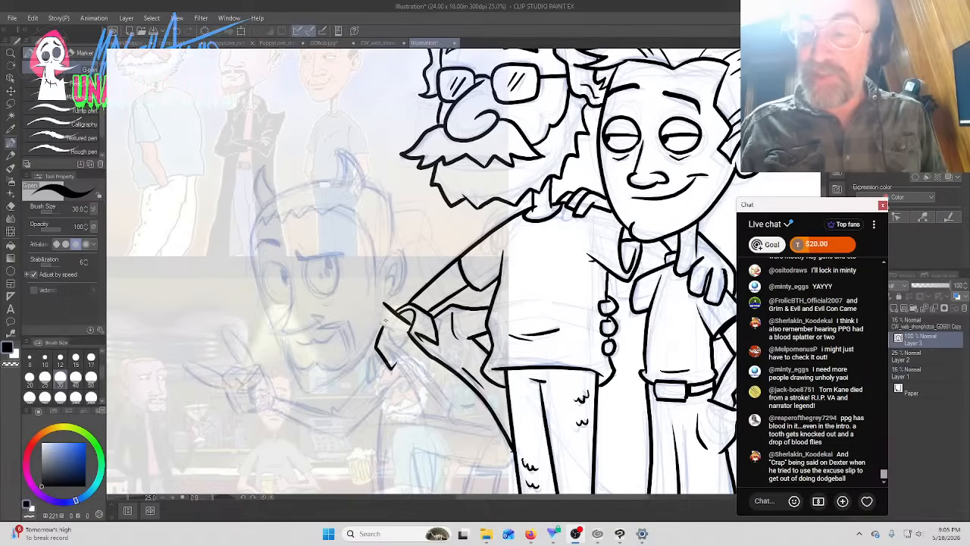
pyautogui.scroll(2, 807, 371)
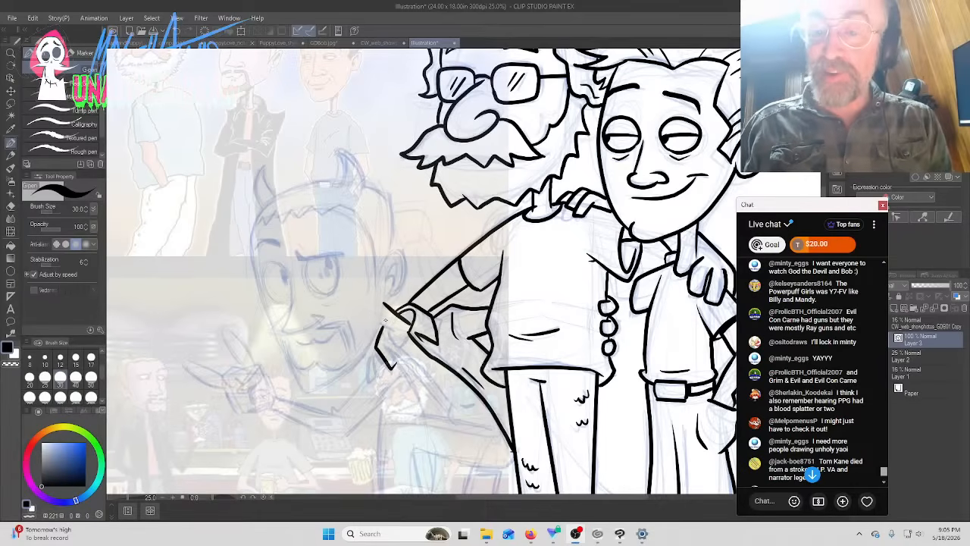
pyautogui.scroll(-4, 807, 372)
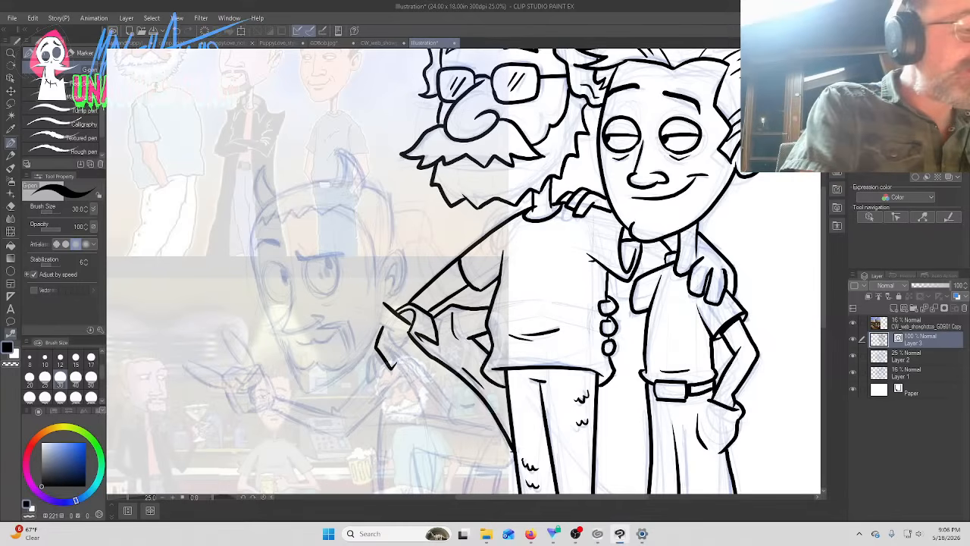
# Ink the top edge of the horned man's collar and the diagonal lapel line running down his jacket
pyautogui.click(10, 333)
pyautogui.click(66, 72)
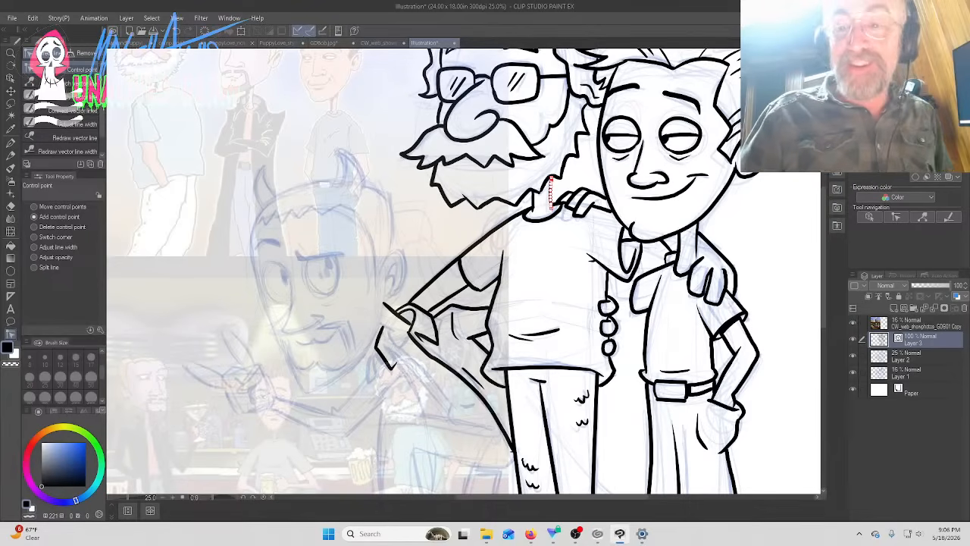
pyautogui.scroll(2, 552, 193)
pyautogui.moveTo(822, 269); pyautogui.dragTo(816, 325)
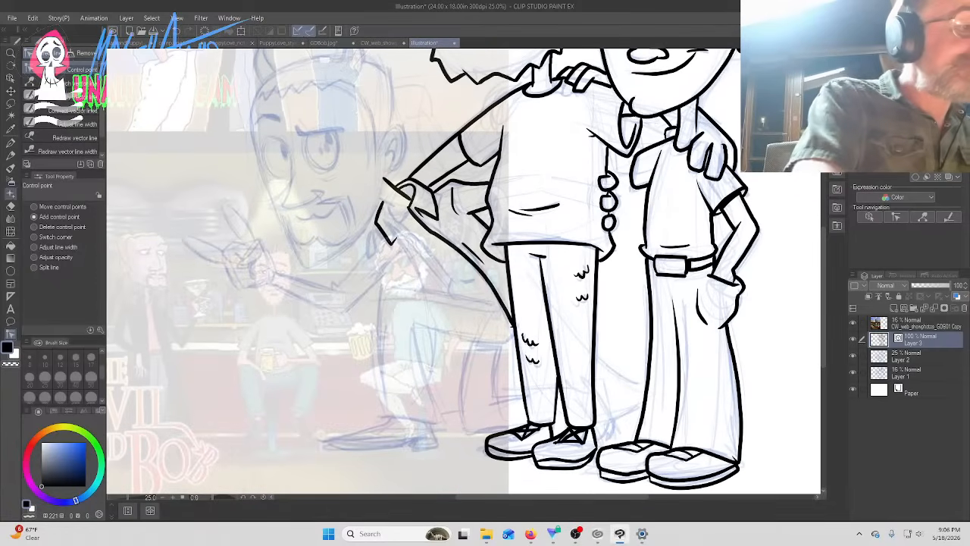
pyautogui.press('p')
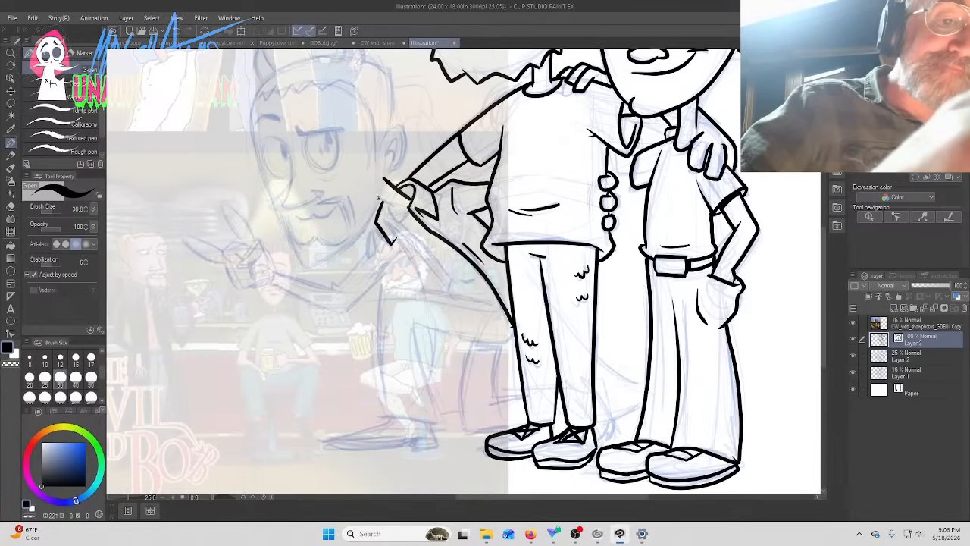
pyautogui.moveTo(377, 197); pyautogui.dragTo(414, 220)
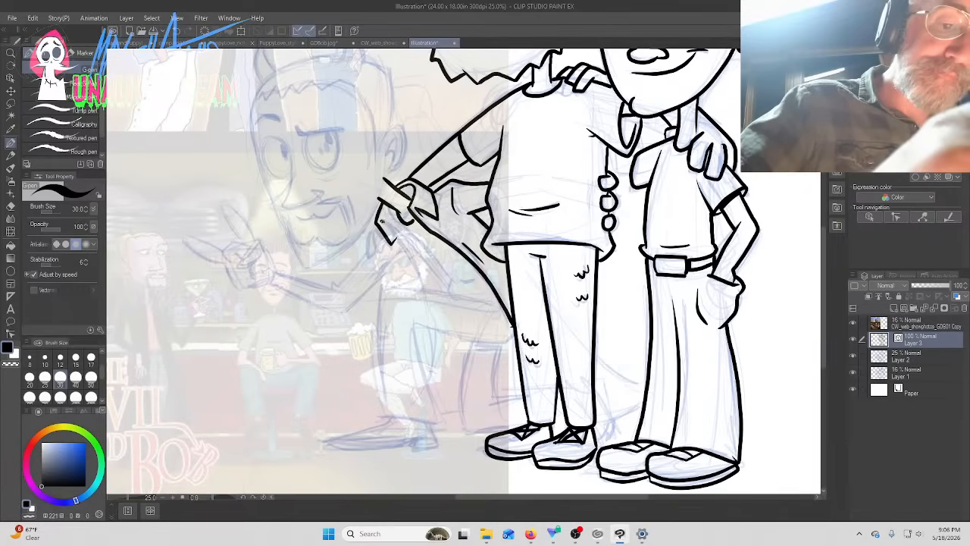
pyautogui.moveTo(381, 220); pyautogui.dragTo(460, 305)
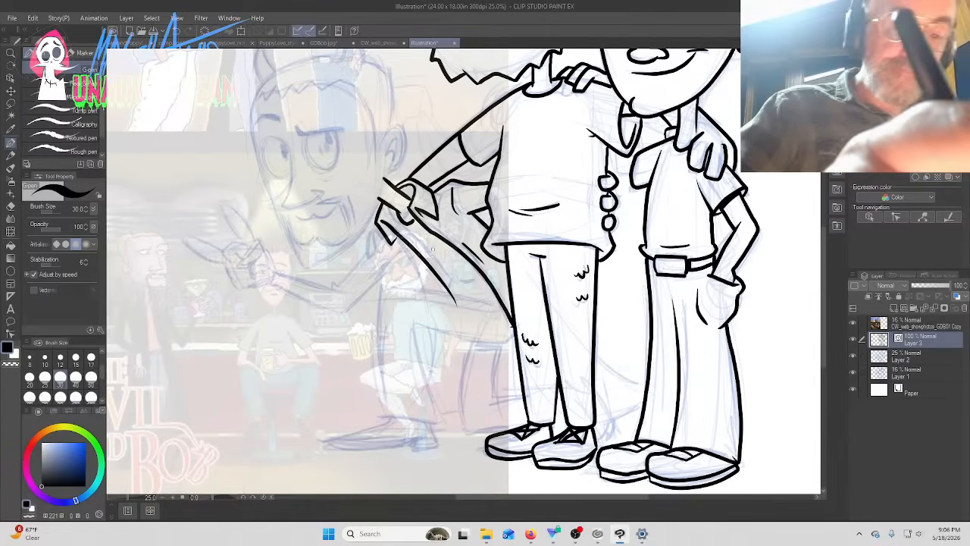
pyautogui.hotkey('ctrl', 'z')
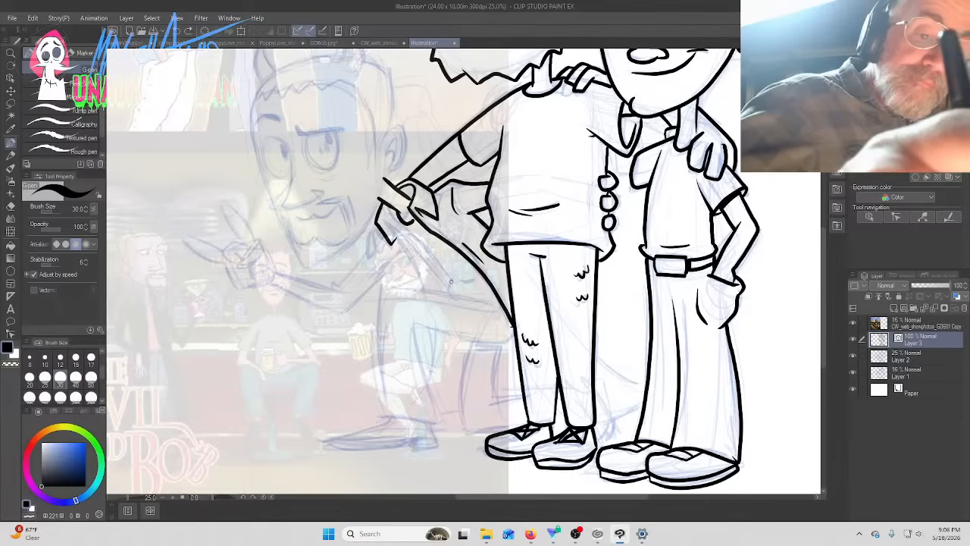
pyautogui.moveTo(452, 281); pyautogui.dragTo(397, 214)
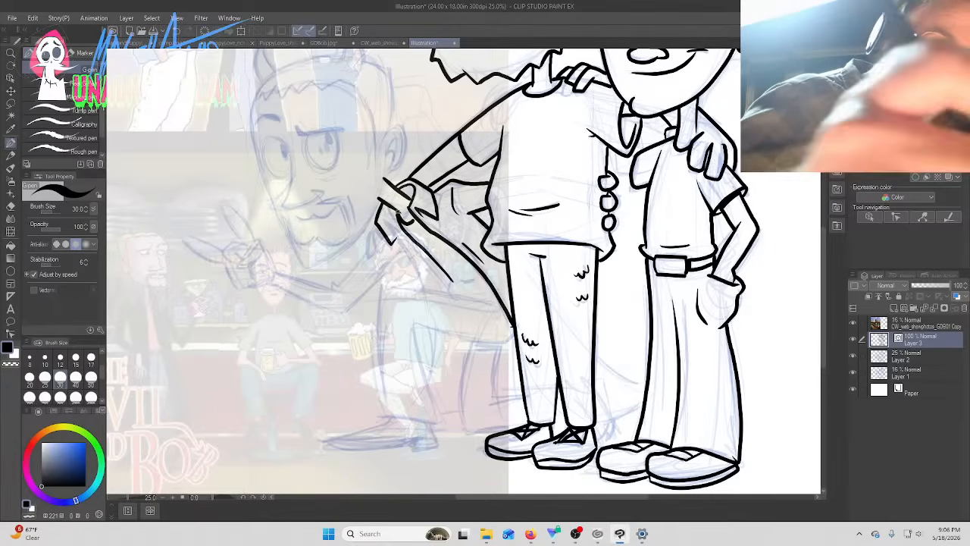
# Refine the horned man's diagonal lapel line with the Simplify vector line and Control point tools
pyautogui.click(11, 334)
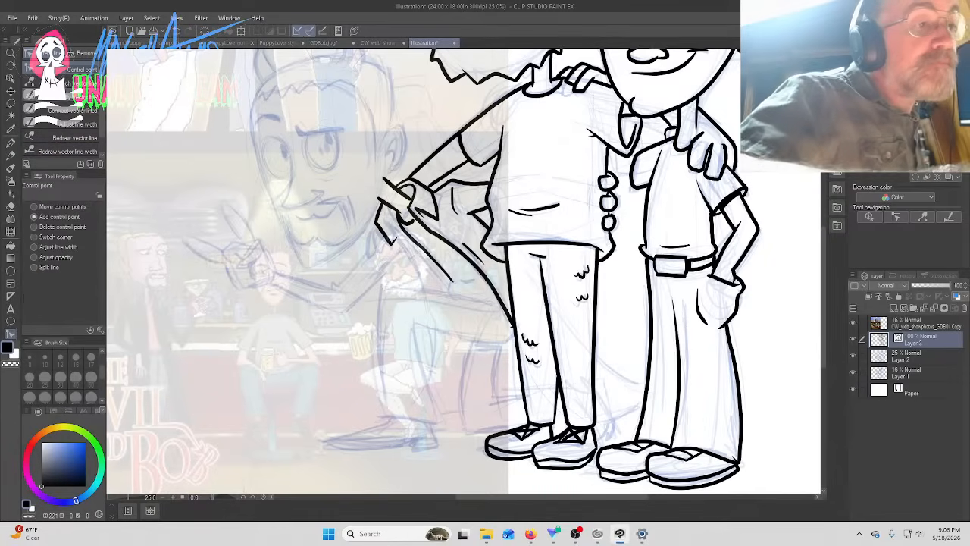
pyautogui.click(60, 96)
pyautogui.moveTo(405, 233); pyautogui.dragTo(455, 291)
pyautogui.click(76, 69)
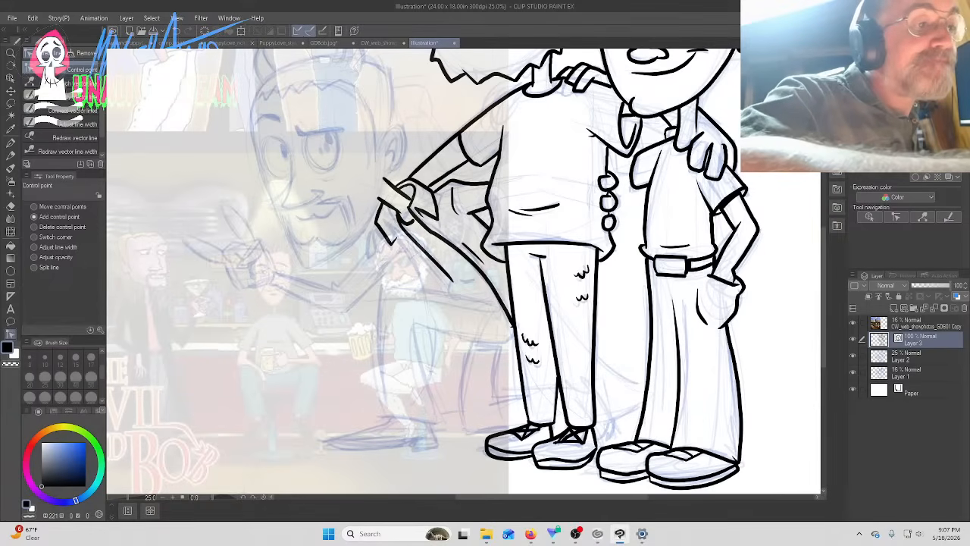
# Ink the jacket's lower corner and the horned man's bent leg, with the top of the thigh and both sides of the shin
pyautogui.press('p')
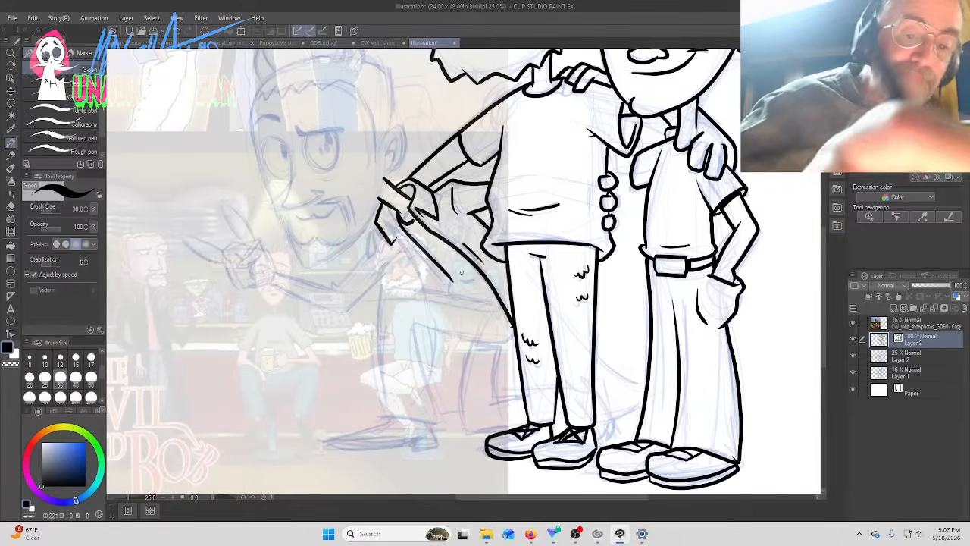
pyautogui.moveTo(458, 282)
pyautogui.mouseDown()
pyautogui.moveTo(475, 283)
pyautogui.moveTo(447, 283)
pyautogui.moveTo(447, 294)
pyautogui.mouseUp()
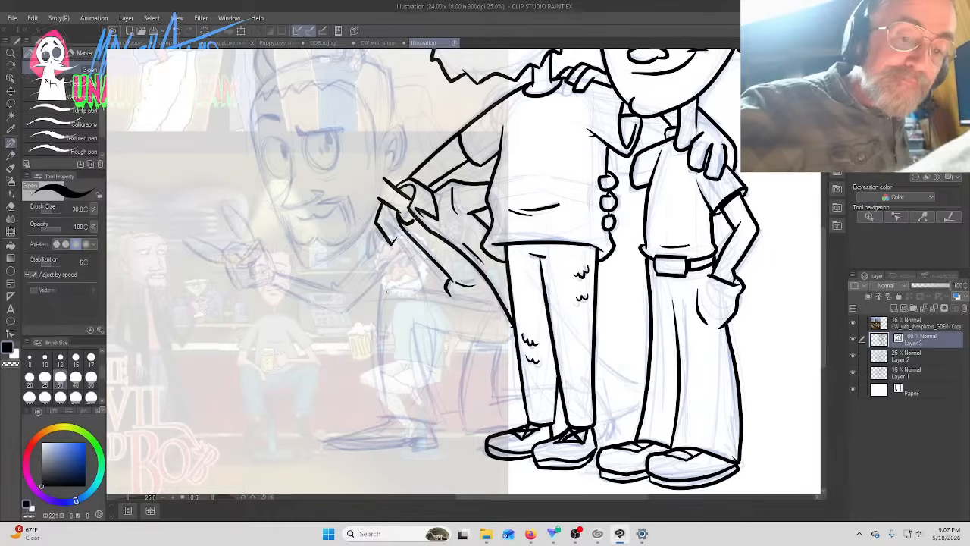
pyautogui.moveTo(384, 288); pyautogui.dragTo(492, 304)
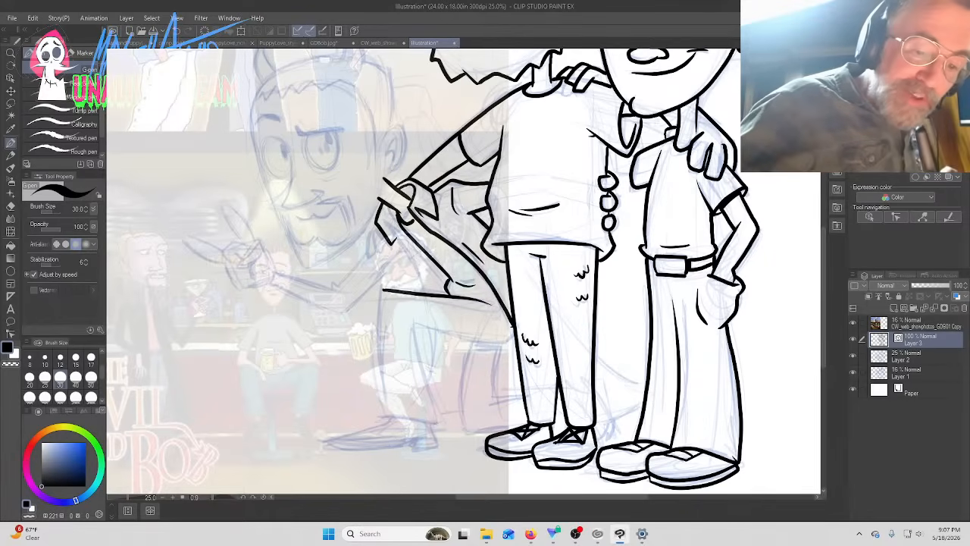
pyautogui.moveTo(413, 312); pyautogui.dragTo(436, 422)
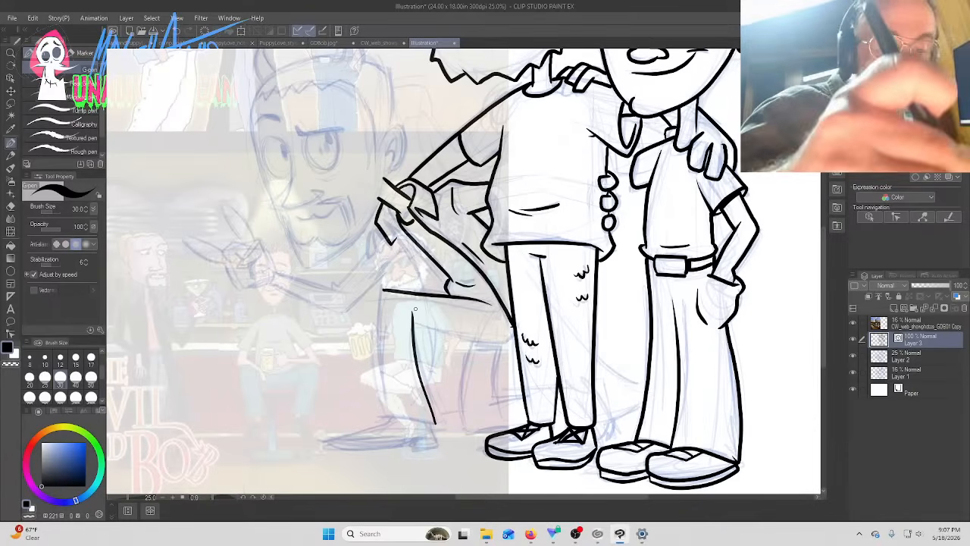
pyautogui.moveTo(381, 417); pyautogui.dragTo(382, 291)
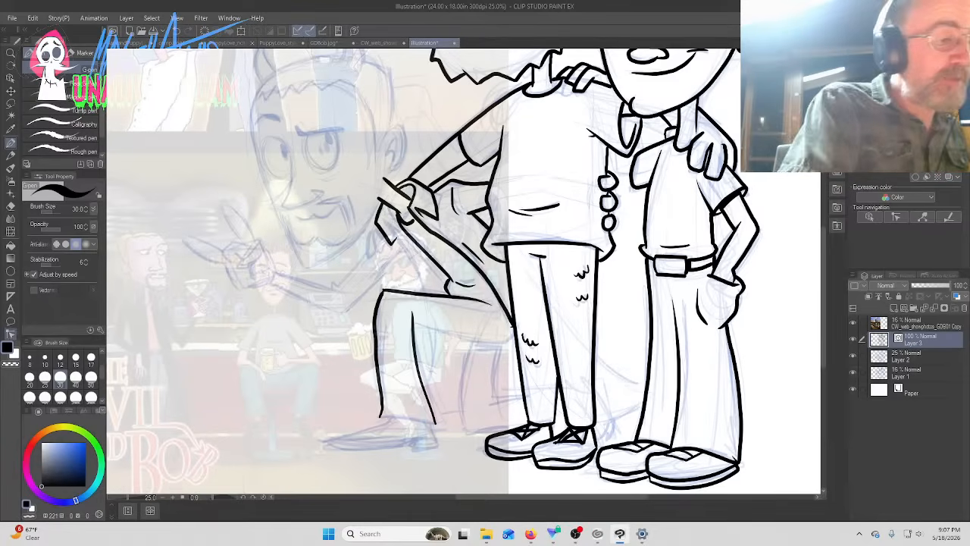
# Simplify the front shin line of the bent leg and straighten its upper part toward the knee with control points
pyautogui.click(11, 333)
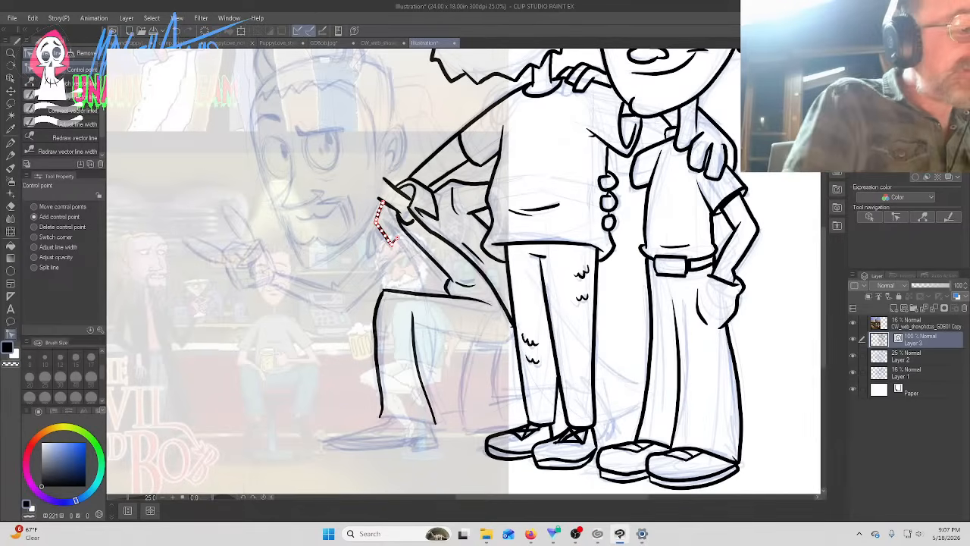
pyautogui.click(60, 96)
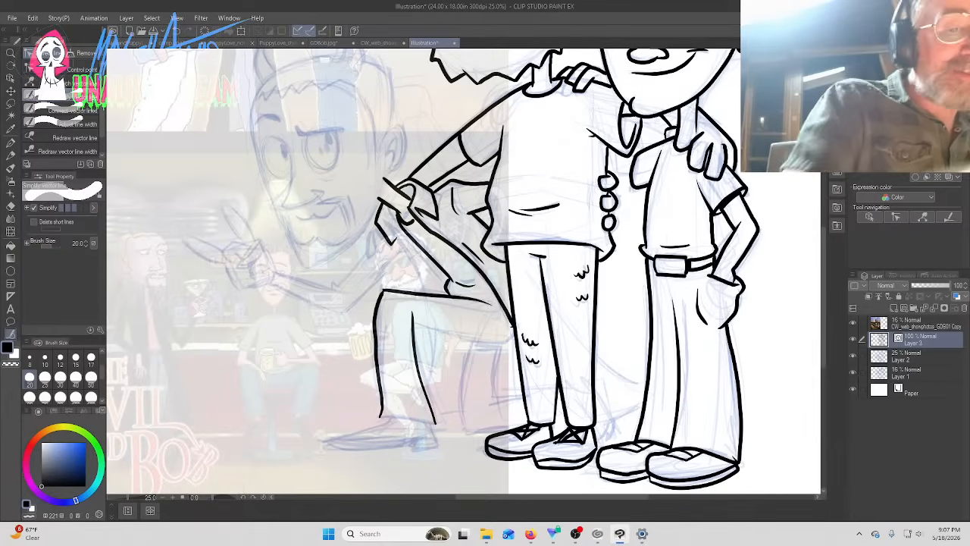
pyautogui.moveTo(383, 296)
pyautogui.mouseDown()
pyautogui.moveTo(379, 417)
pyautogui.moveTo(374, 326)
pyautogui.moveTo(380, 346)
pyautogui.mouseUp()
pyautogui.click(72, 70)
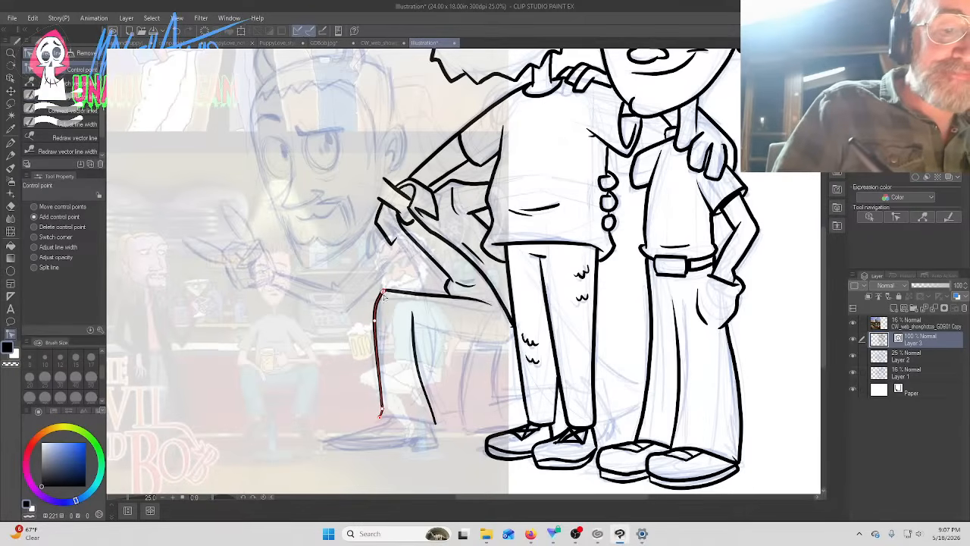
pyautogui.moveTo(374, 323); pyautogui.dragTo(379, 328)
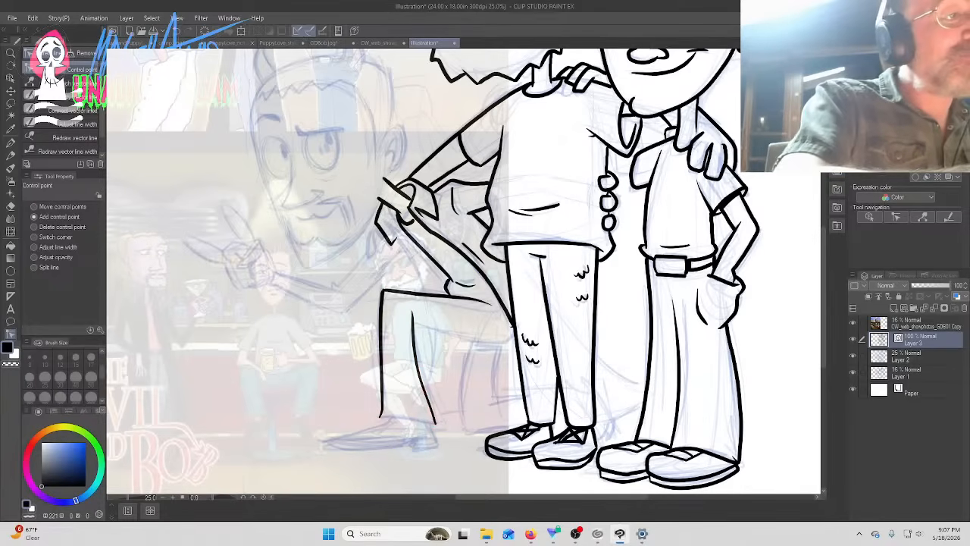
# Ink the underside of the bent leg's thigh, then simplify the thigh lines and extend the upper one to the jacket edge
pyautogui.press('p')
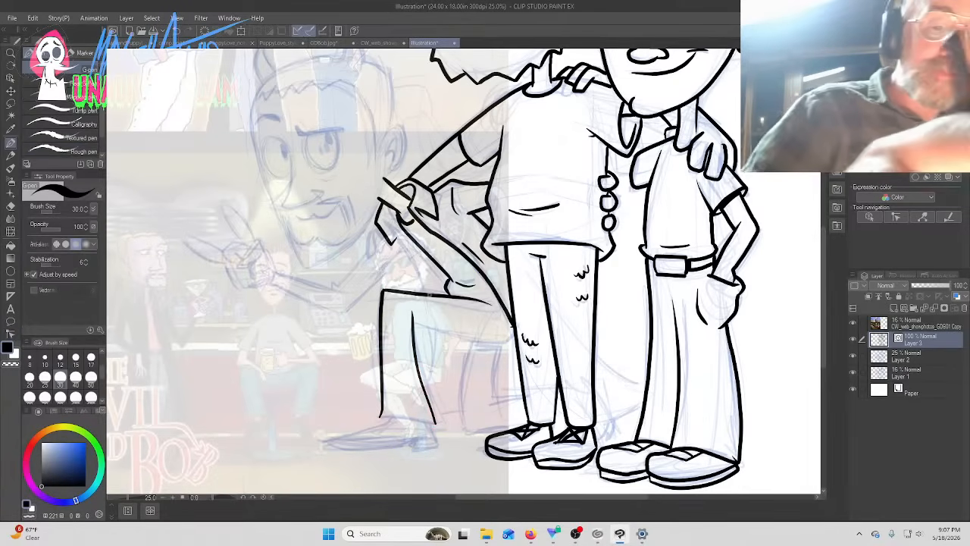
pyautogui.moveTo(414, 322); pyautogui.dragTo(514, 342)
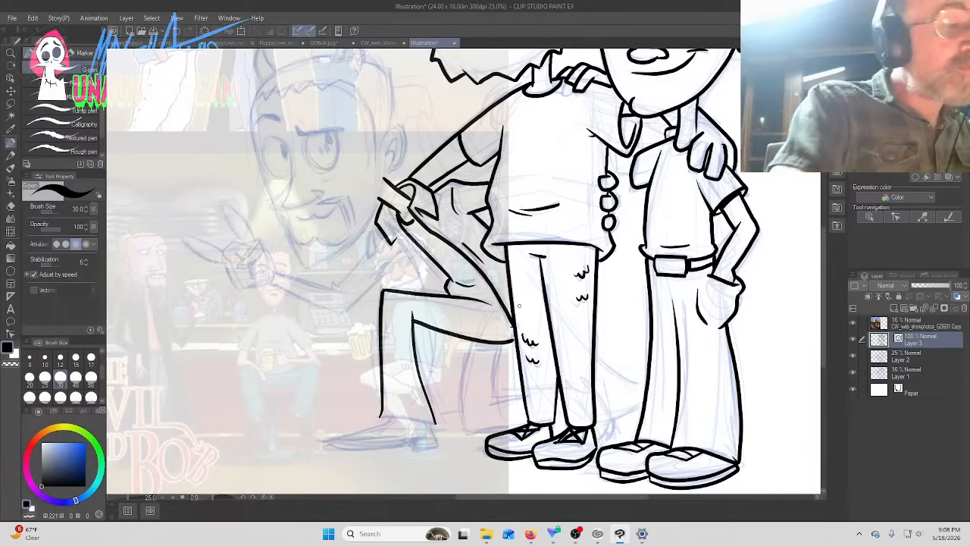
pyautogui.press('y')
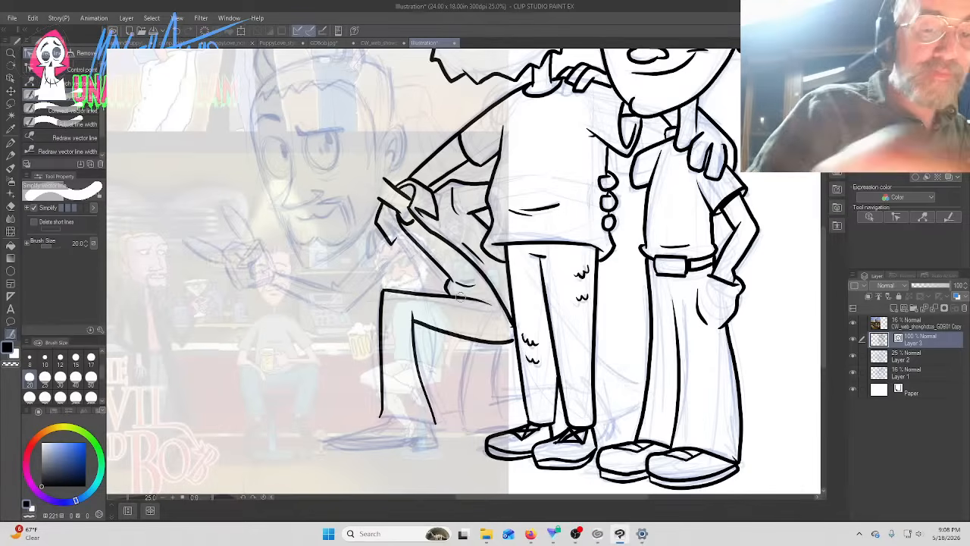
pyautogui.moveTo(509, 341)
pyautogui.mouseDown()
pyautogui.moveTo(416, 319)
pyautogui.moveTo(510, 333)
pyautogui.mouseUp()
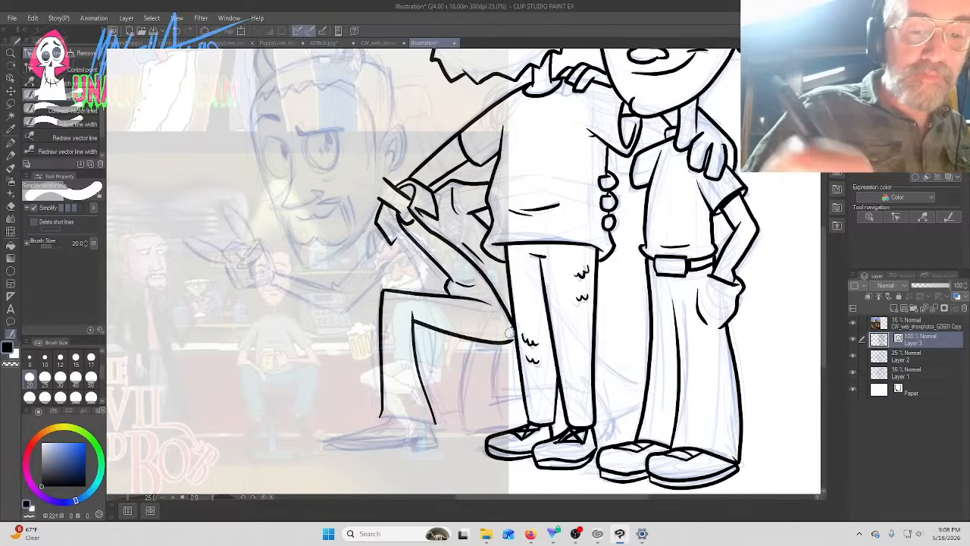
pyautogui.click(65, 69)
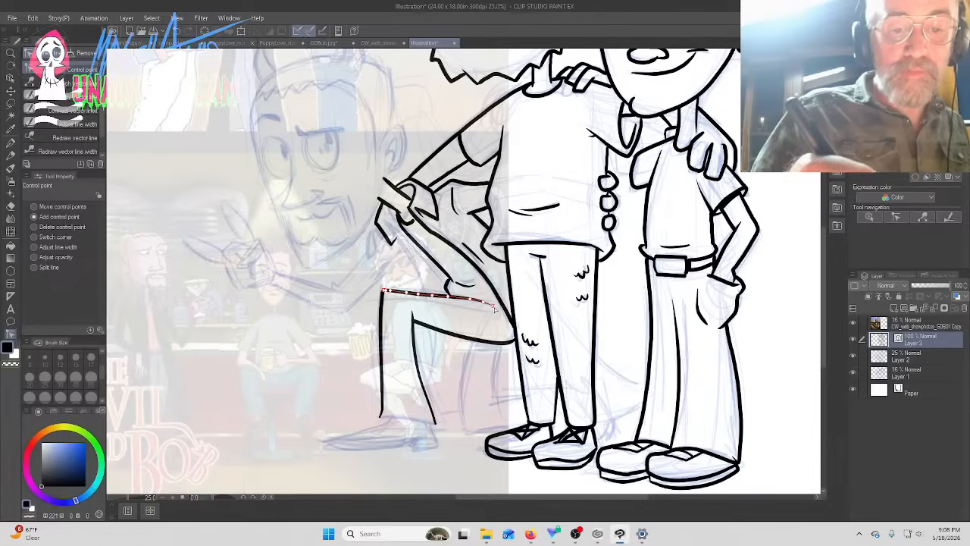
# Ink the inner collar line and the front edge of the horned man's torso down to the thigh
pyautogui.press('p')
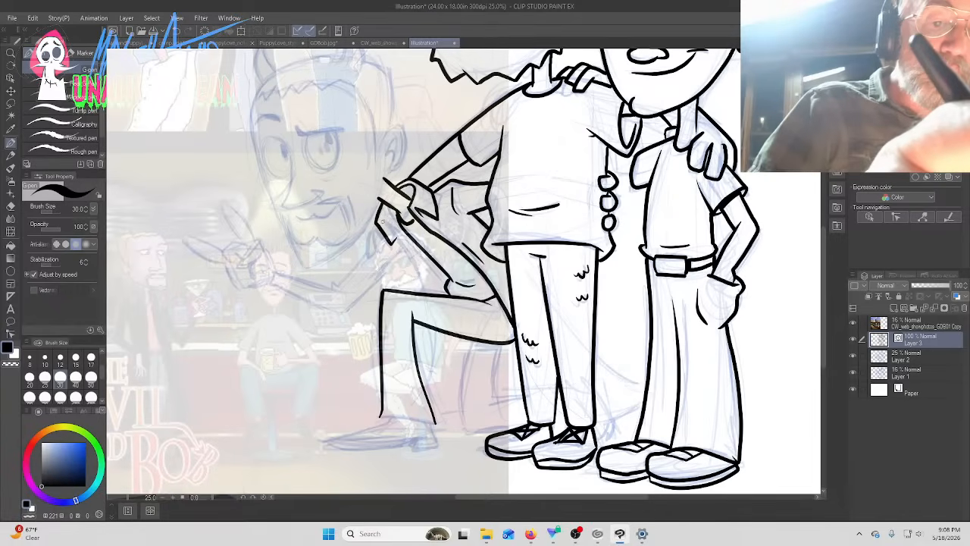
pyautogui.moveTo(379, 218); pyautogui.dragTo(425, 294)
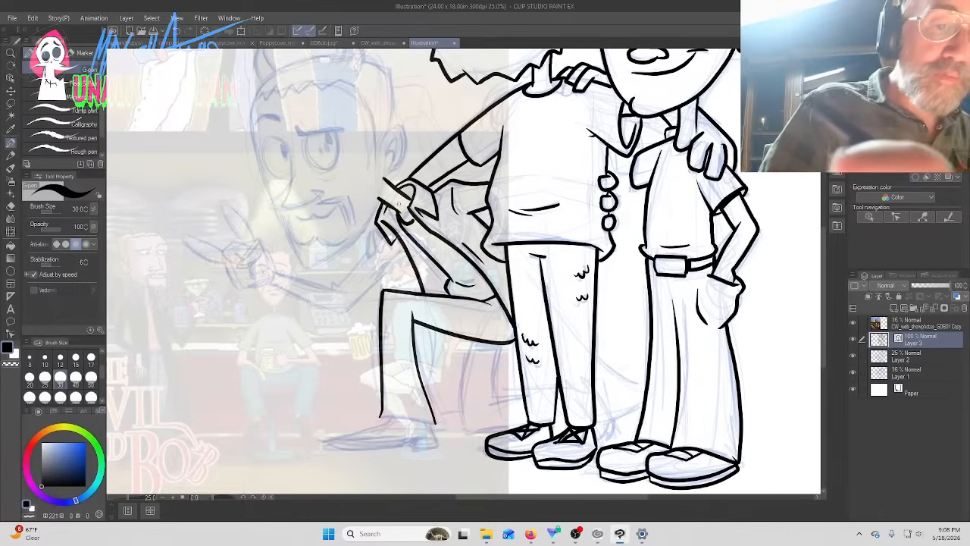
# Return to the livestream chat, review the earlier messages and jump to the newest ones
pyautogui.hotkey('alt', 'Tab')
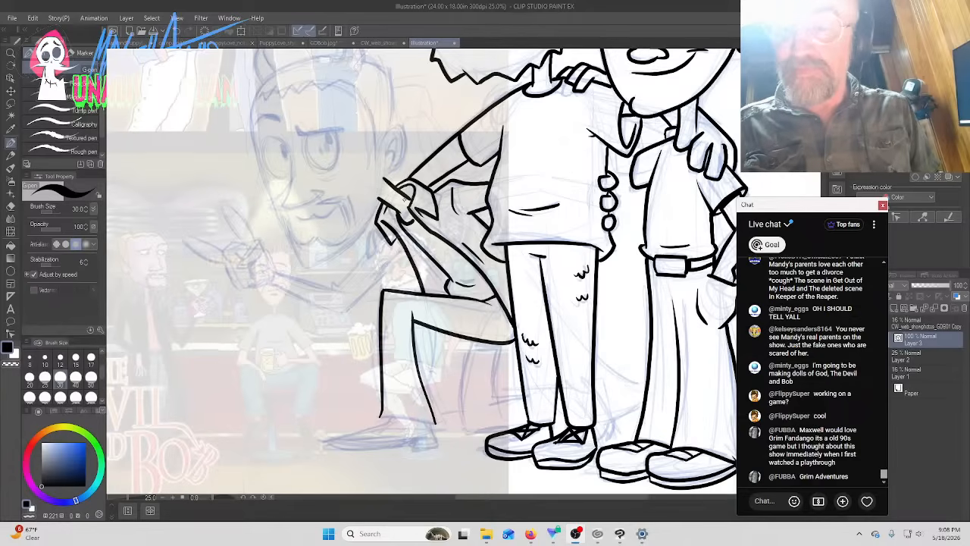
pyautogui.scroll(2, 808, 371)
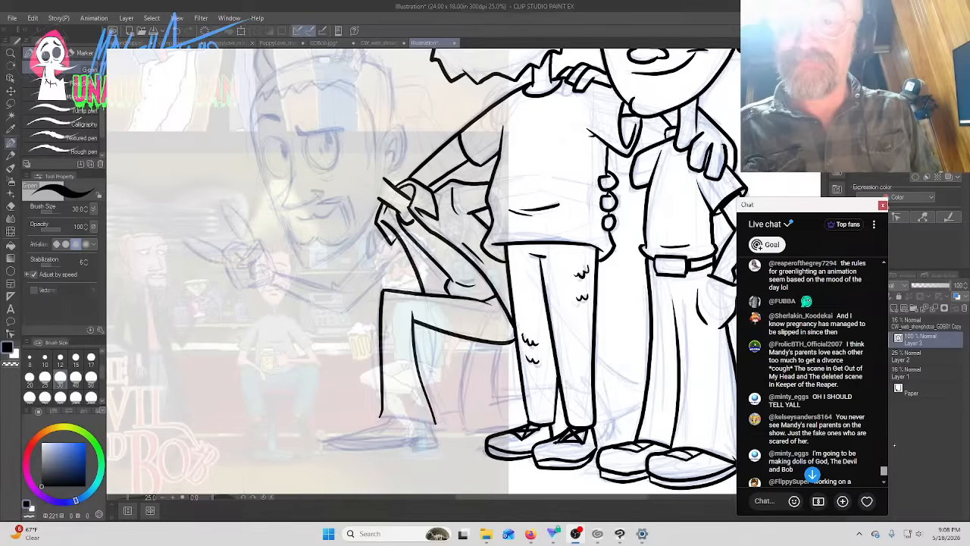
pyautogui.click(812, 474)
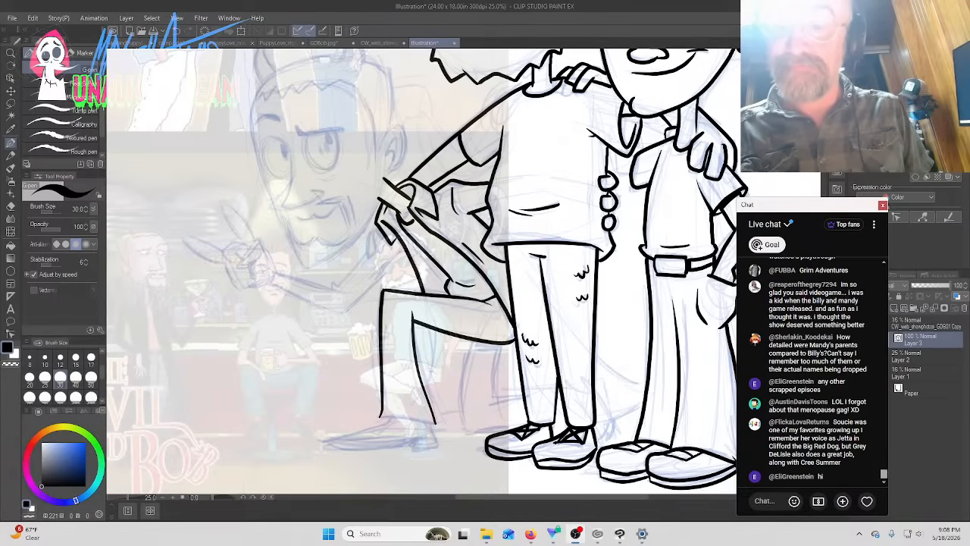
# Leave the livestream chat for Clip Studio Paint and ink the trouser hem of the horned man's bent leg
pyautogui.scroll(1, 808, 372)
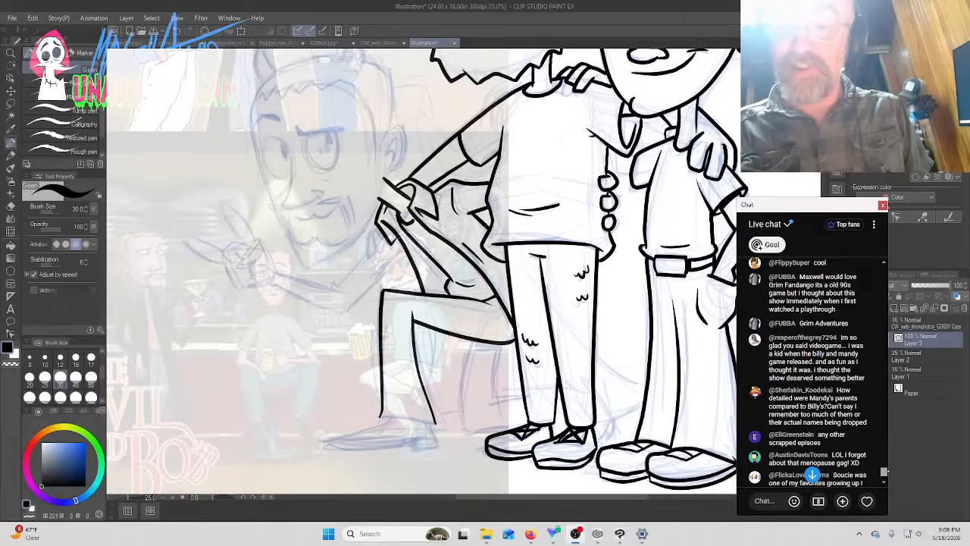
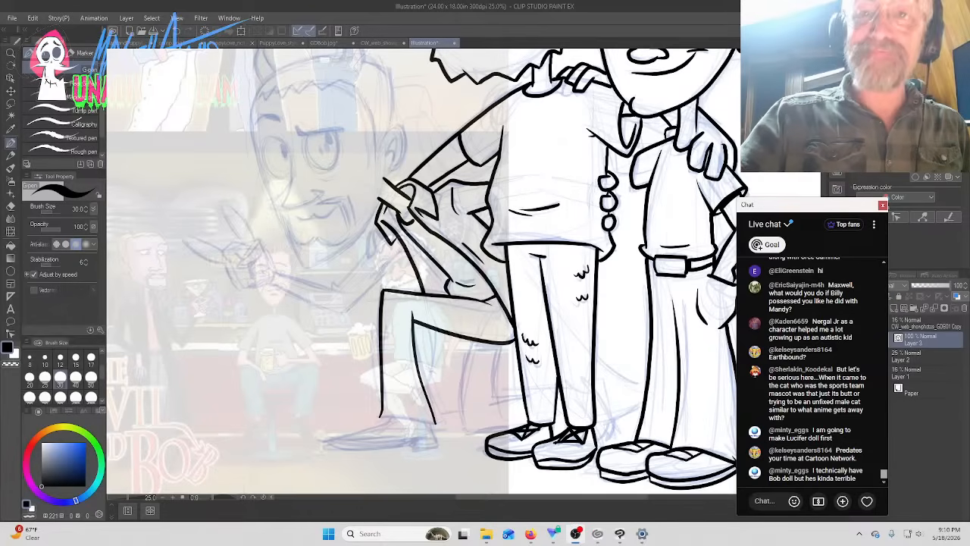
pyautogui.hotkey('alt', 'Tab')
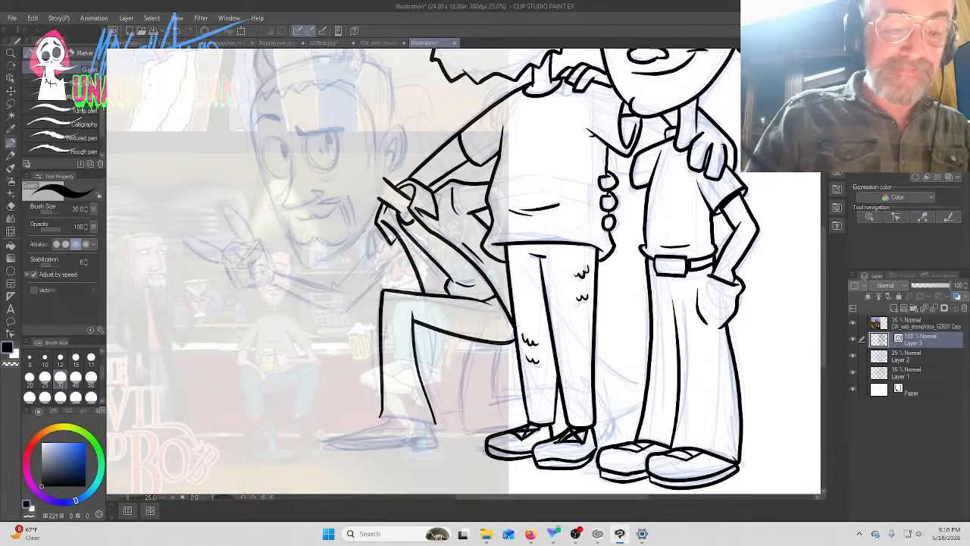
pyautogui.moveTo(379, 417); pyautogui.dragTo(435, 425)
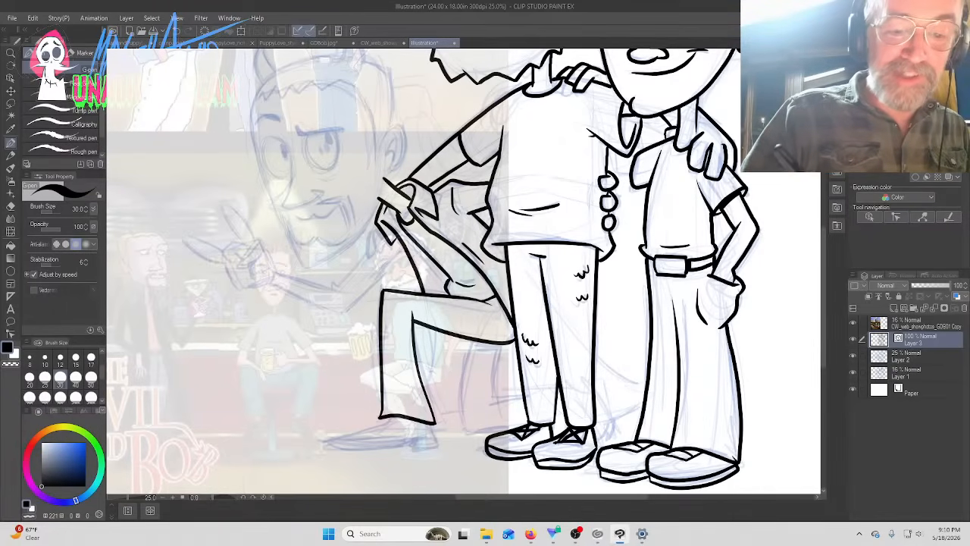
# Ink the short curved line beneath the thigh beside the standing man's trousers, then simplify that vector line
pyautogui.moveTo(502, 341); pyautogui.dragTo(498, 404)
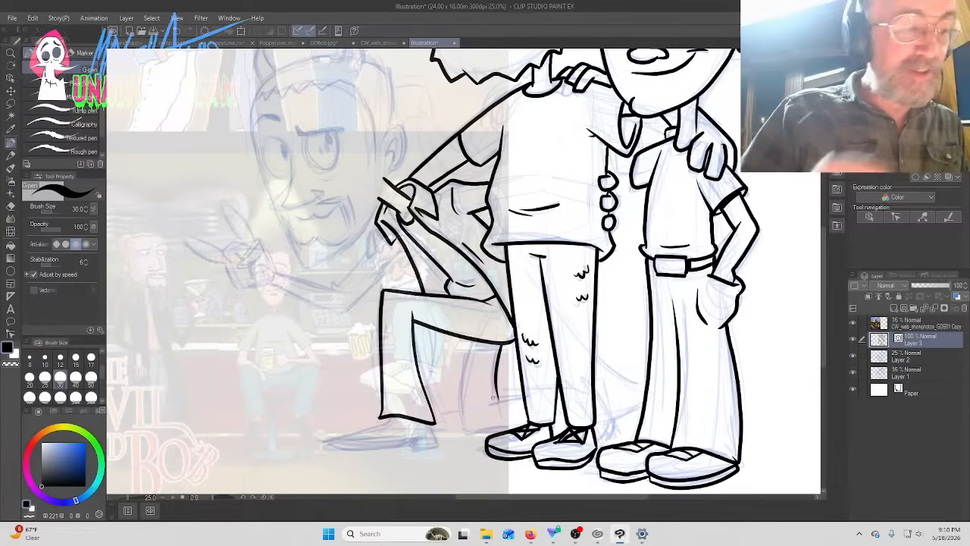
pyautogui.press('y')
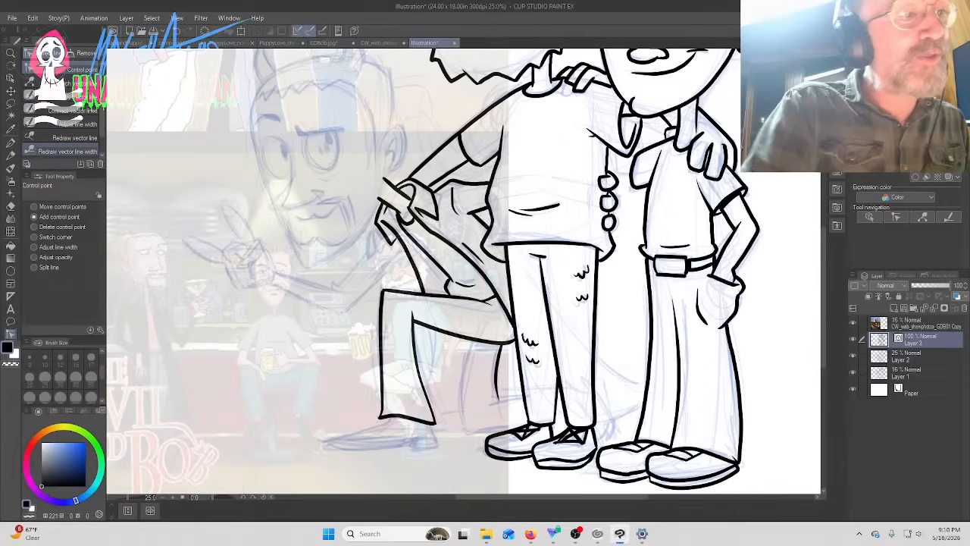
pyautogui.click(38, 96)
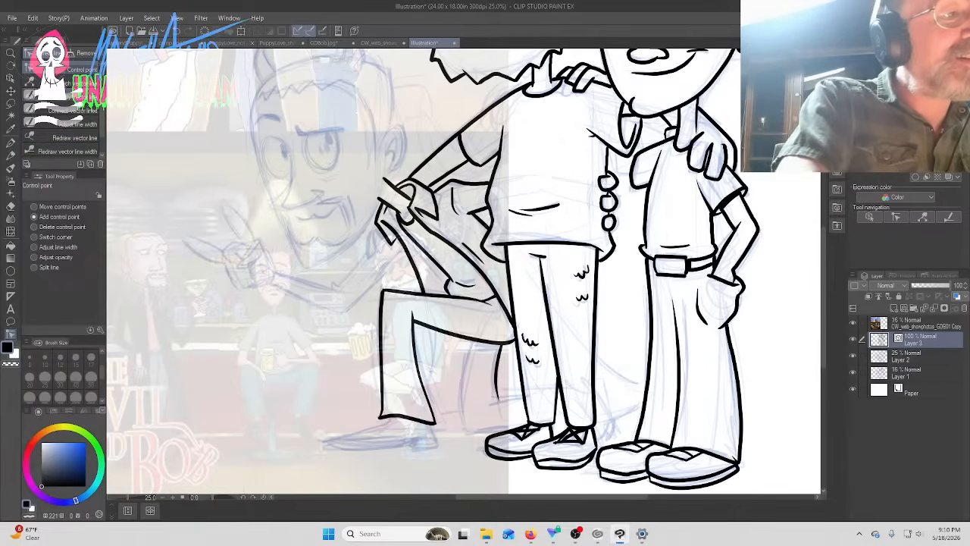
pyautogui.moveTo(501, 401)
pyautogui.mouseDown()
pyautogui.moveTo(503, 348)
pyautogui.moveTo(497, 373)
pyautogui.mouseUp()
pyautogui.click(68, 68)
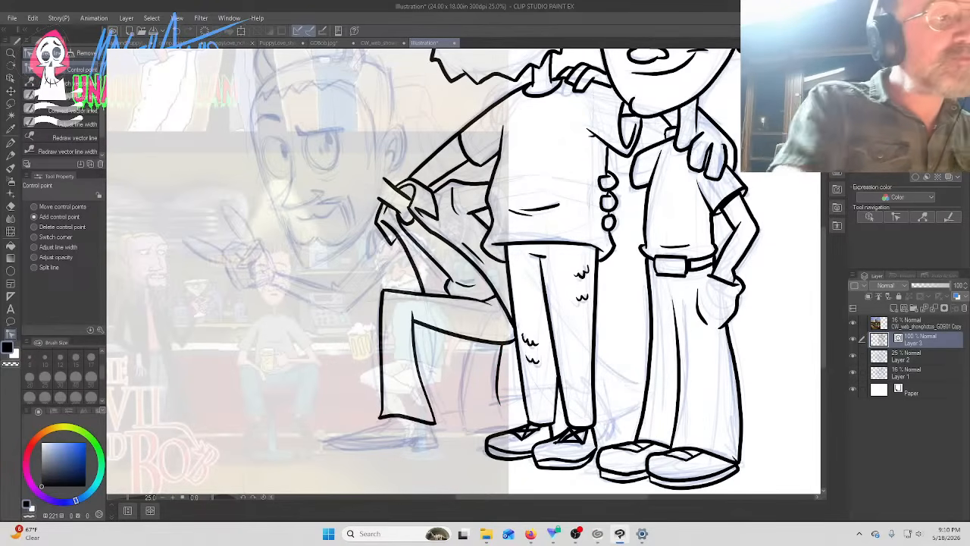
# Ink the horned man's rear leg front edge and hem, plus a small heel shape behind the standing man's trousers
pyautogui.click(11, 128)
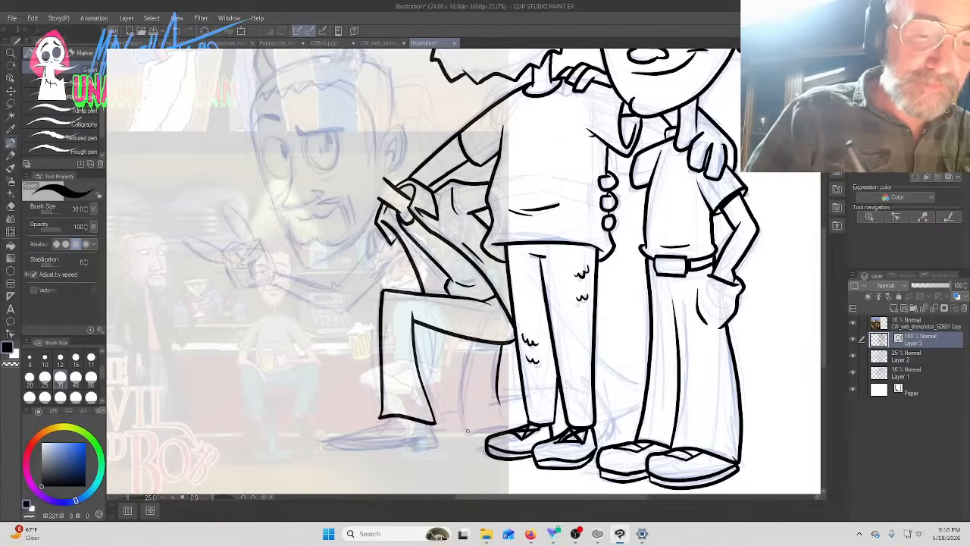
pyautogui.moveTo(467, 430)
pyautogui.mouseDown()
pyautogui.moveTo(460, 364)
pyautogui.moveTo(473, 342)
pyautogui.mouseUp()
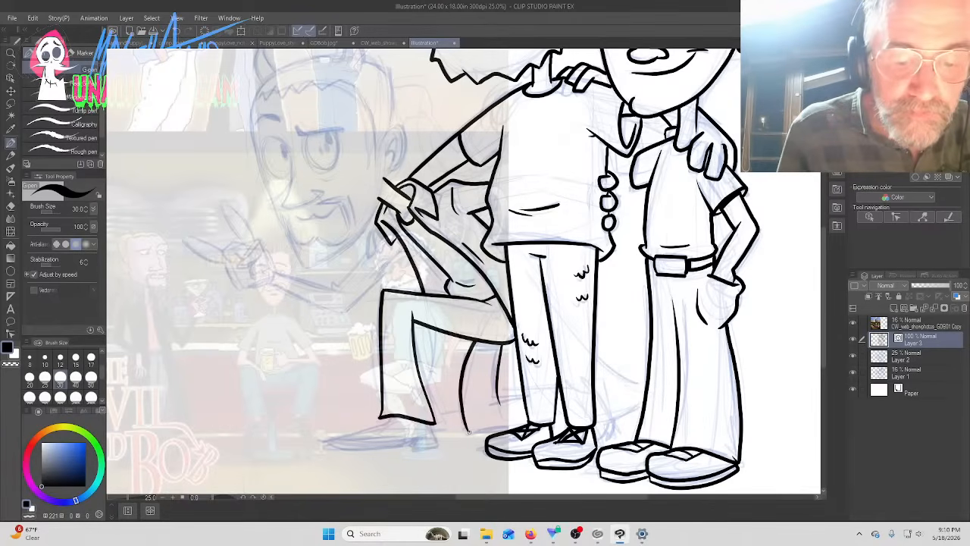
pyautogui.moveTo(468, 432)
pyautogui.mouseDown()
pyautogui.moveTo(529, 422)
pyautogui.moveTo(502, 397)
pyautogui.moveTo(524, 393)
pyautogui.mouseUp()
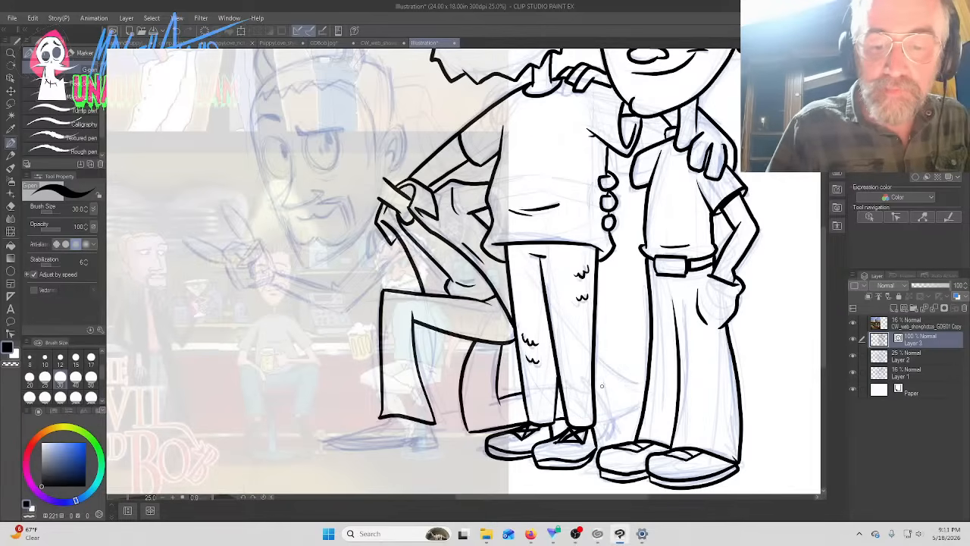
pyautogui.moveTo(600, 382)
pyautogui.mouseDown()
pyautogui.moveTo(610, 423)
pyautogui.moveTo(594, 442)
pyautogui.moveTo(596, 400)
pyautogui.mouseUp()
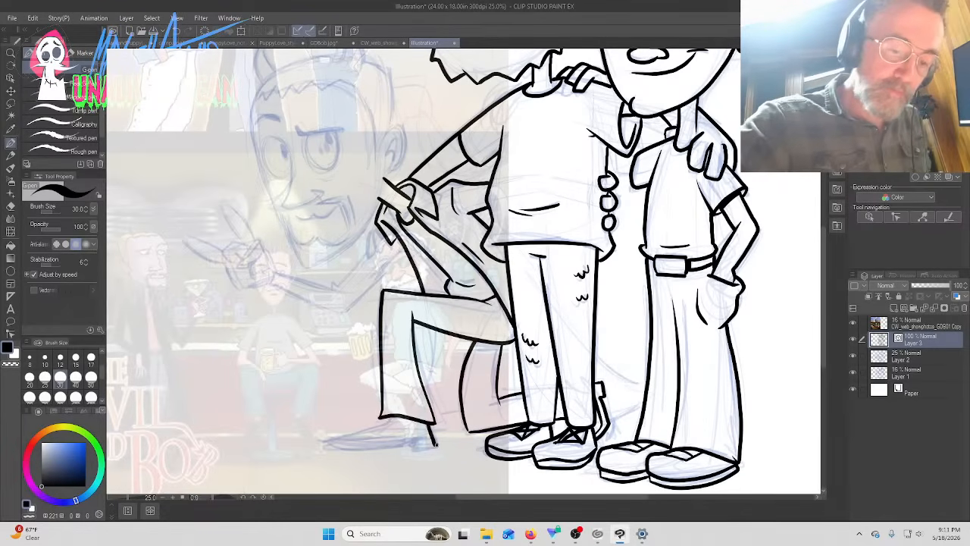
# Ink the pointed shoe of the bent leg with its heel, sole, upper edge and sole seam
pyautogui.moveTo(437, 443); pyautogui.dragTo(327, 443)
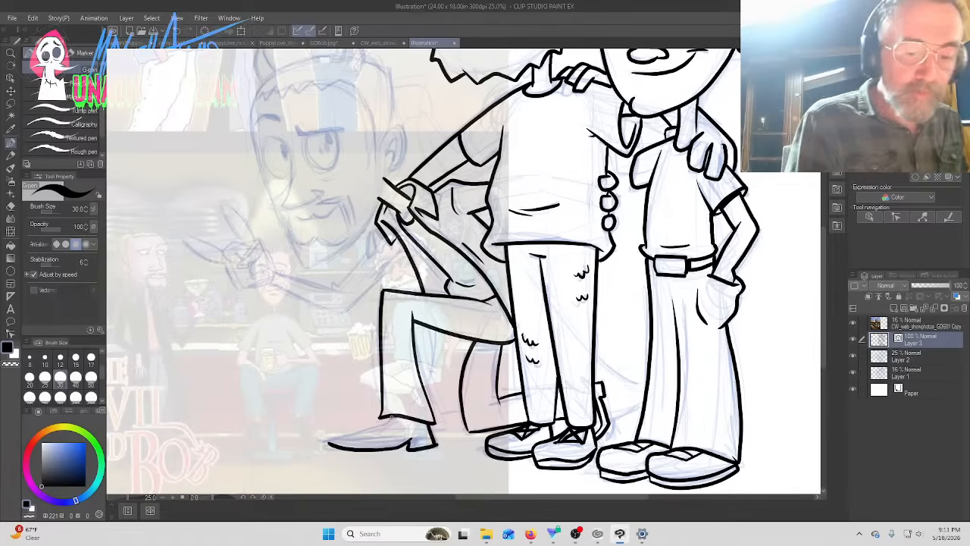
pyautogui.moveTo(390, 416)
pyautogui.mouseDown()
pyautogui.moveTo(367, 436)
pyautogui.moveTo(333, 440)
pyautogui.mouseUp()
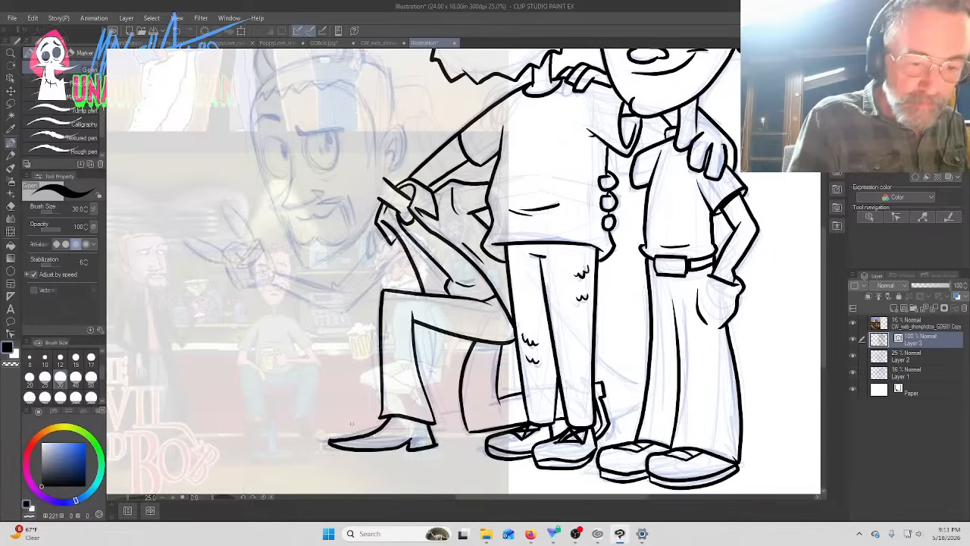
pyautogui.moveTo(423, 435); pyautogui.dragTo(350, 441)
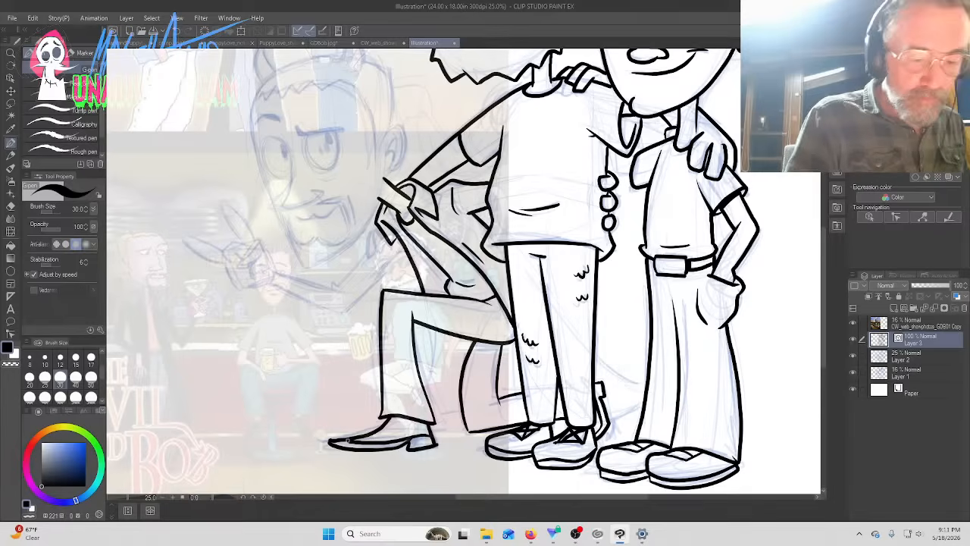
# Simplify the pointed shoe's vector lines and refine the heel with control points
pyautogui.click(11, 334)
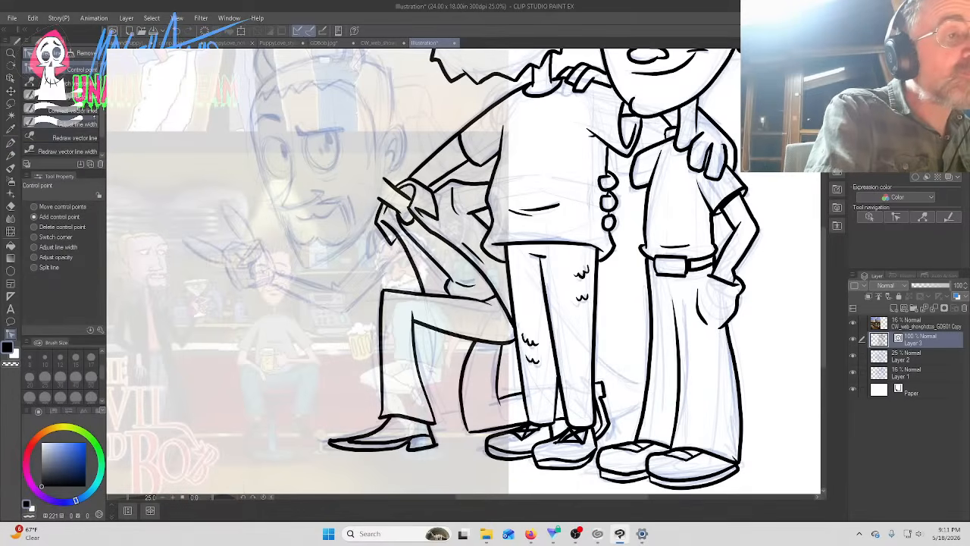
pyautogui.click(64, 96)
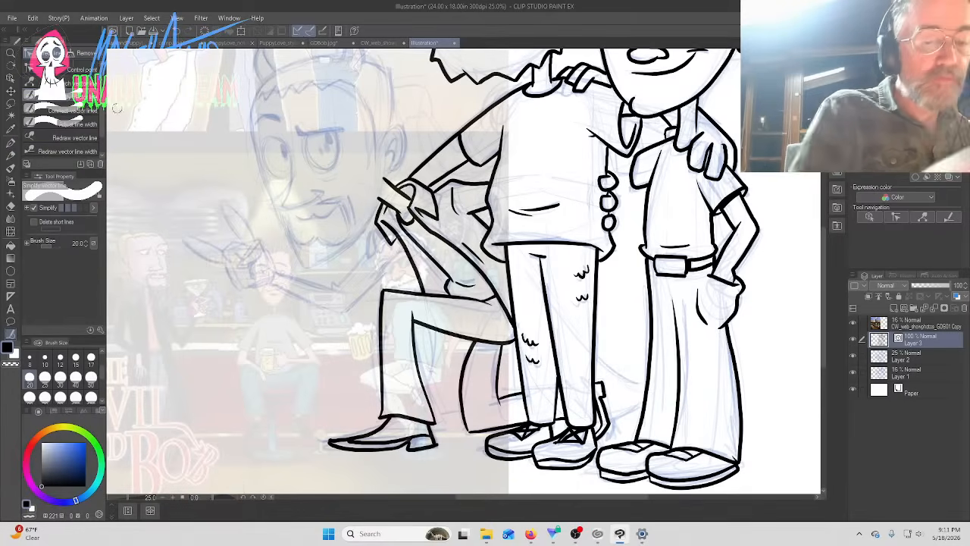
pyautogui.moveTo(347, 439)
pyautogui.mouseDown()
pyautogui.moveTo(432, 438)
pyautogui.moveTo(413, 449)
pyautogui.moveTo(389, 422)
pyautogui.moveTo(434, 441)
pyautogui.moveTo(403, 444)
pyautogui.mouseUp()
pyautogui.click(64, 69)
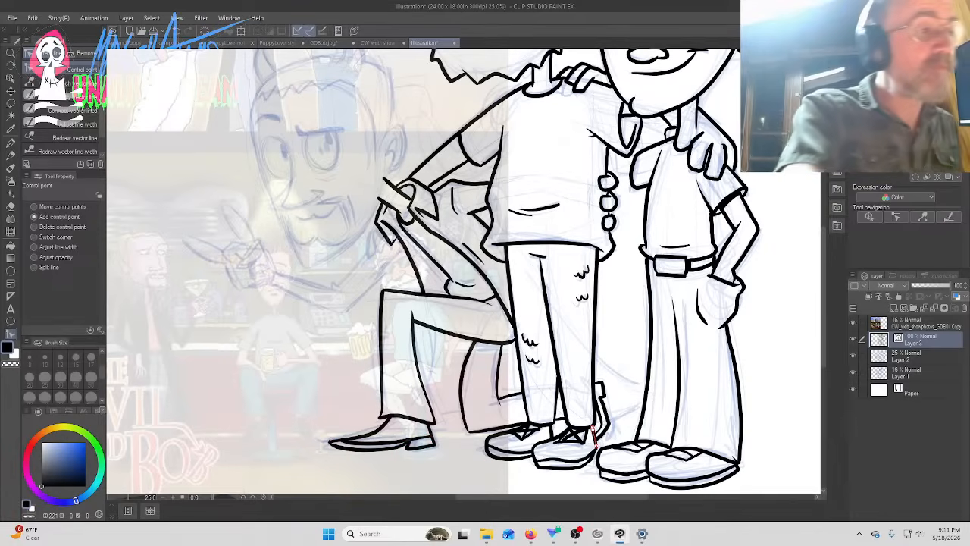
# Ink the curved inner lines along the back of the bent leg's shin and the short edge joining it to the rear leg
pyautogui.press('p')
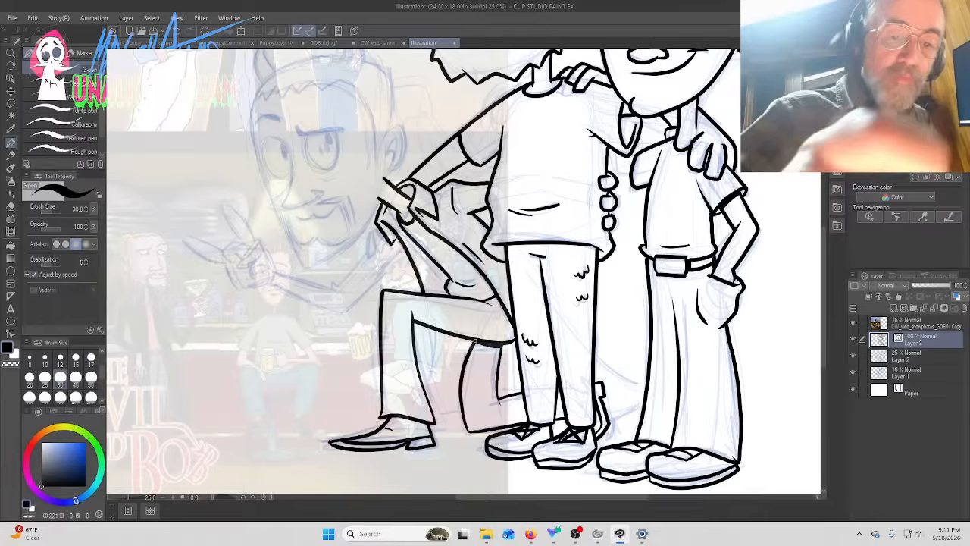
pyautogui.moveTo(429, 327); pyautogui.dragTo(422, 383)
pyautogui.hotkey('ctrl', 'z')
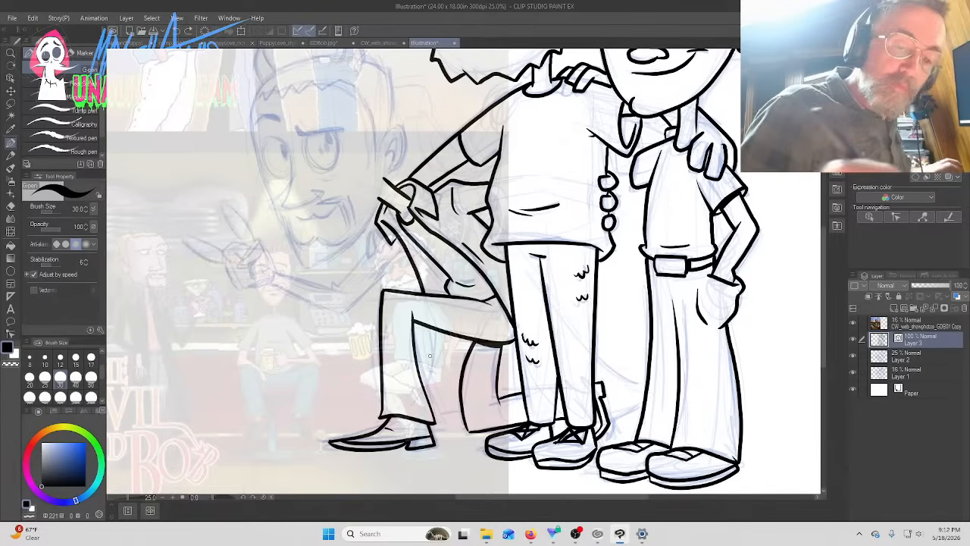
pyautogui.moveTo(430, 326); pyautogui.dragTo(427, 392)
pyautogui.moveTo(433, 350)
pyautogui.mouseDown()
pyautogui.moveTo(435, 375)
pyautogui.moveTo(462, 384)
pyautogui.moveTo(436, 413)
pyautogui.moveTo(462, 410)
pyautogui.mouseUp()
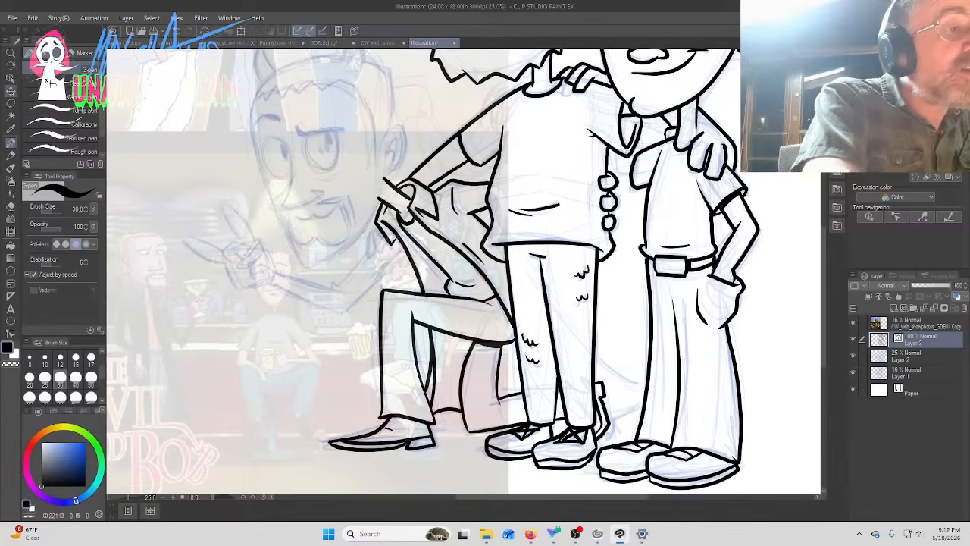
# Lasso and delete the small heel shape, then ink the upper and lower curved edges between the two standing men's legs
pyautogui.click(11, 103)
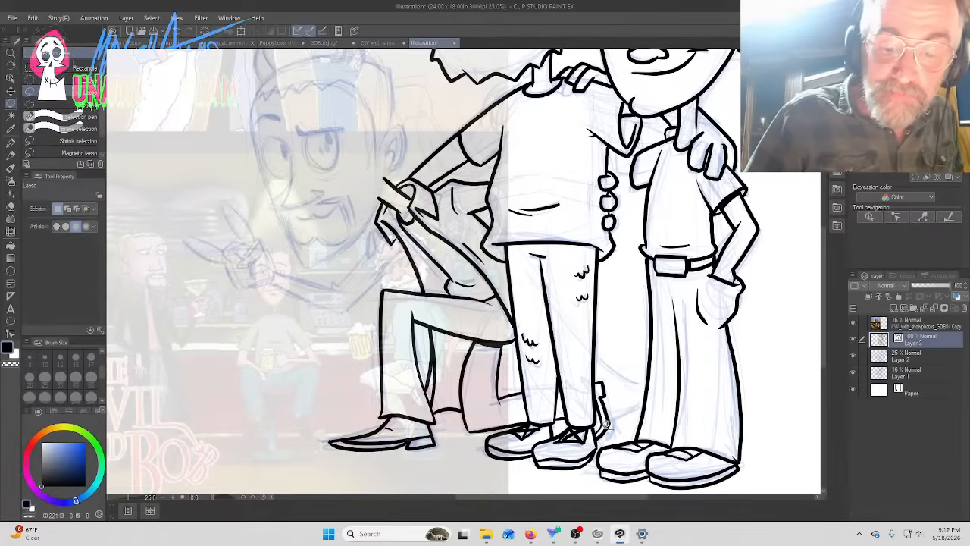
pyautogui.moveTo(604, 424)
pyautogui.mouseDown()
pyautogui.moveTo(605, 373)
pyautogui.moveTo(618, 384)
pyautogui.moveTo(617, 425)
pyautogui.mouseUp()
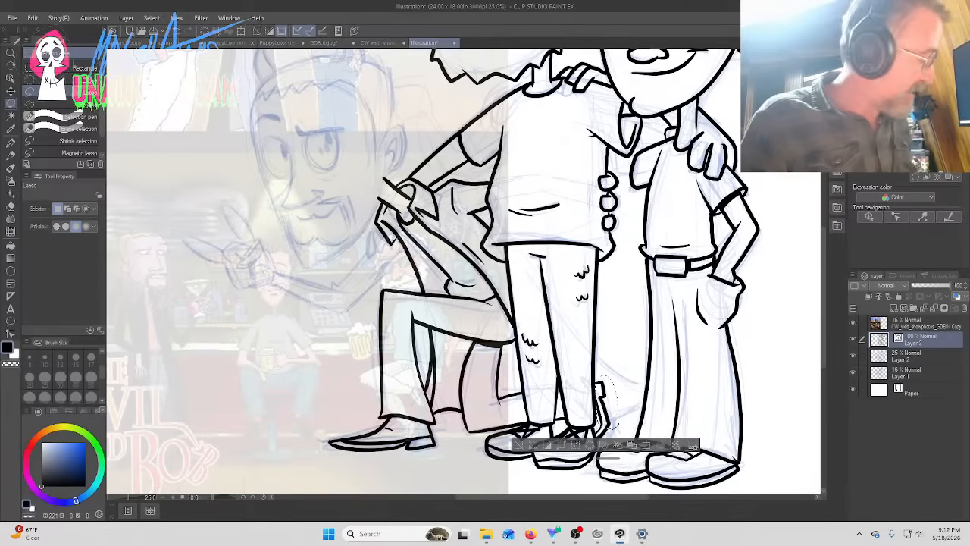
pyautogui.press('Delete')
pyautogui.hotkey('ctrl', 'd')
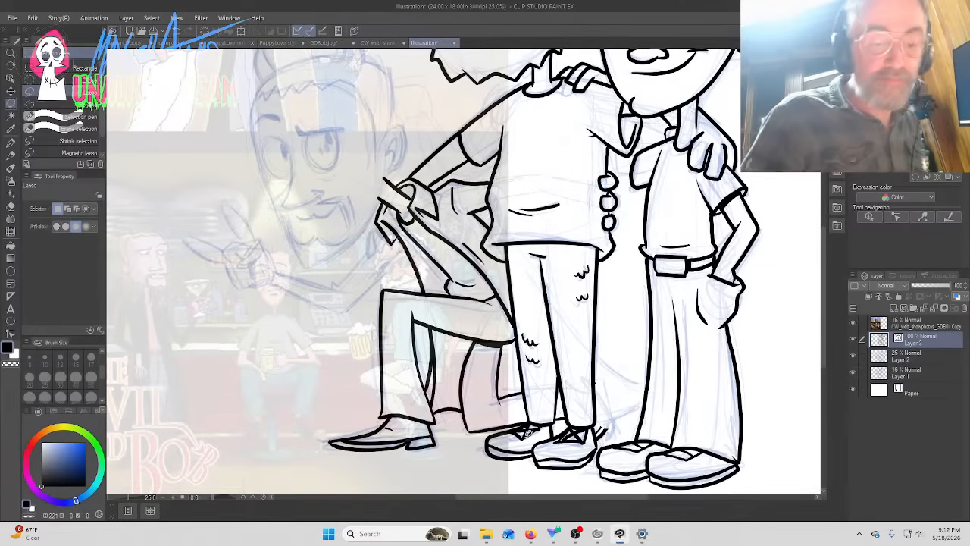
pyautogui.press('p')
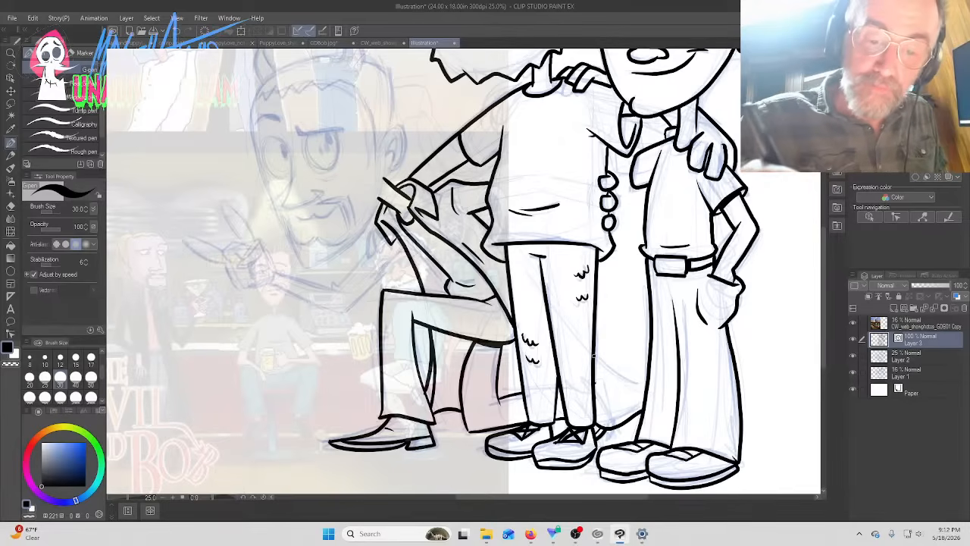
pyautogui.moveTo(594, 355); pyautogui.dragTo(646, 387)
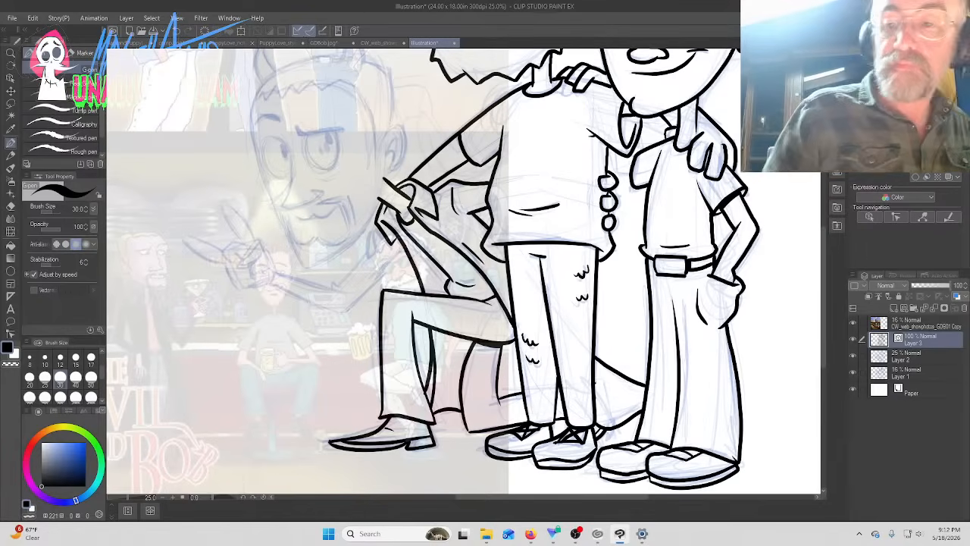
# Touch up the linework of the bearded man's mustache and the beard tips above his collar
pyautogui.moveTo(823, 269); pyautogui.dragTo(817, 216)
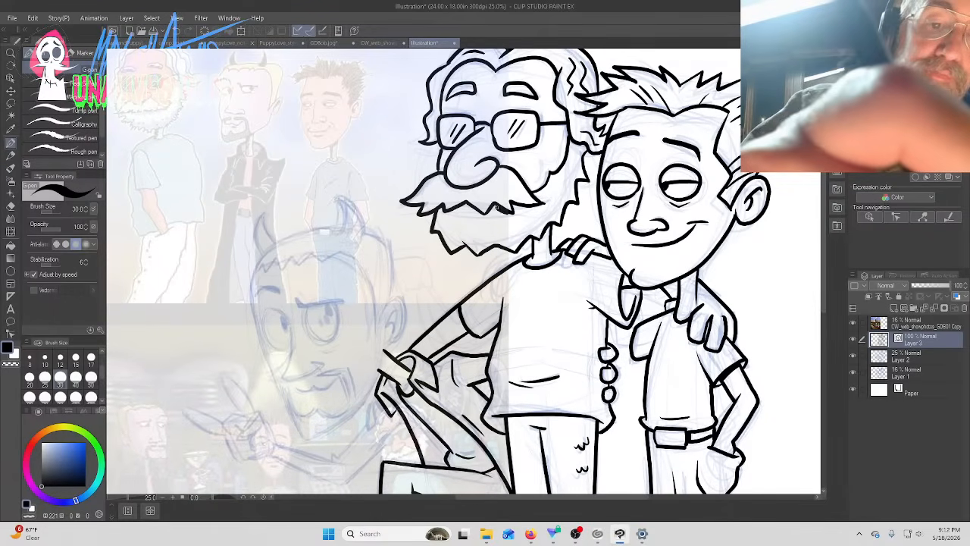
pyautogui.moveTo(535, 205); pyautogui.dragTo(512, 205)
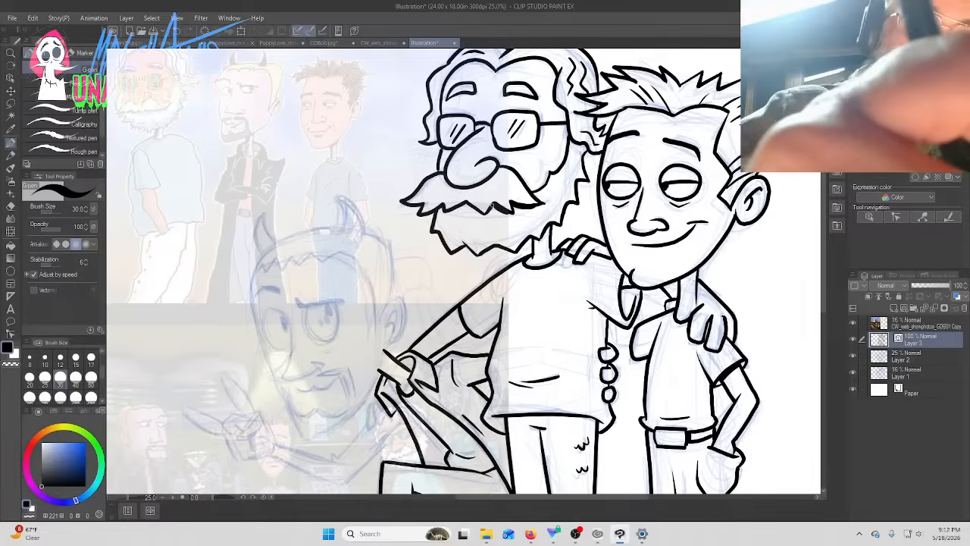
pyautogui.moveTo(471, 206); pyautogui.dragTo(449, 211)
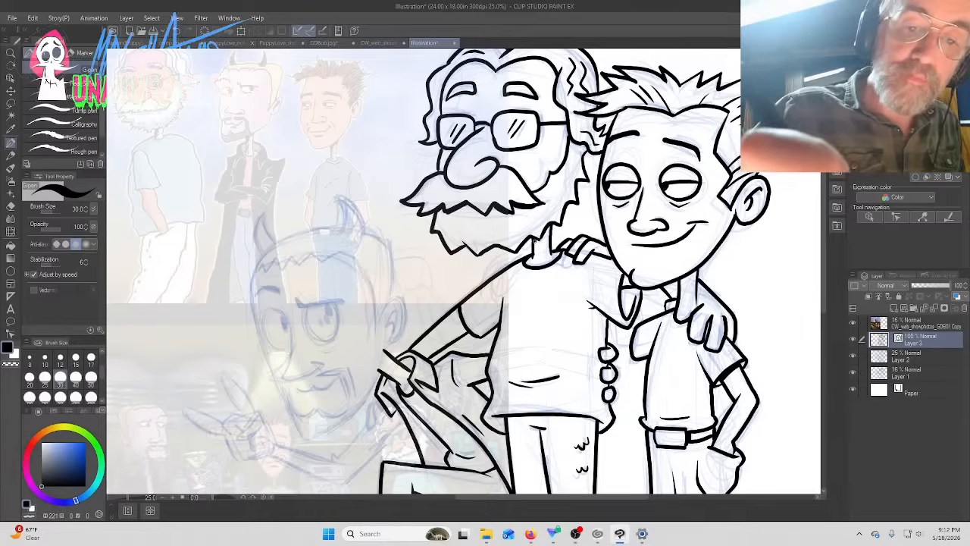
pyautogui.moveTo(534, 242); pyautogui.dragTo(548, 231)
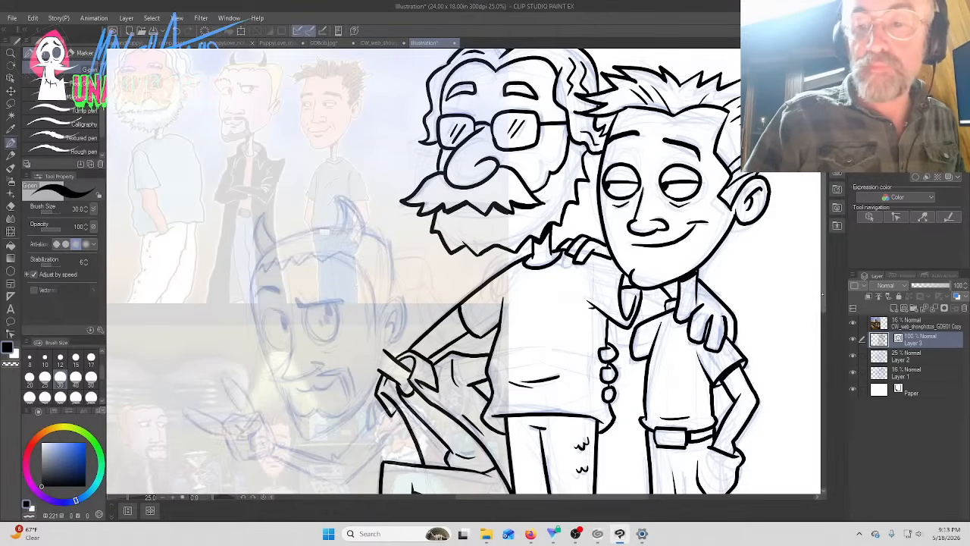
# Thicken the line running up from the beads and touch up the sleeve edge beside it
pyautogui.scroll(-3, 823, 300)
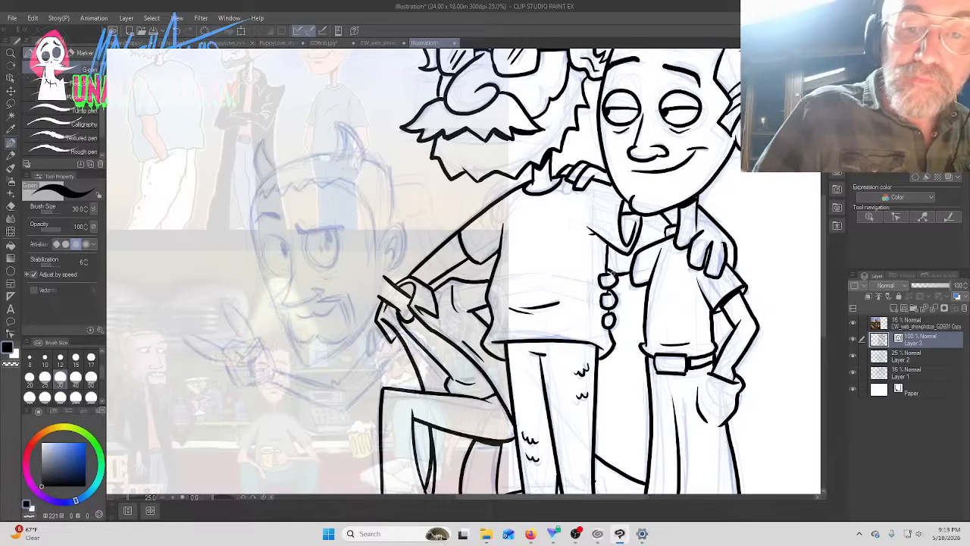
pyautogui.moveTo(613, 276); pyautogui.dragTo(609, 247)
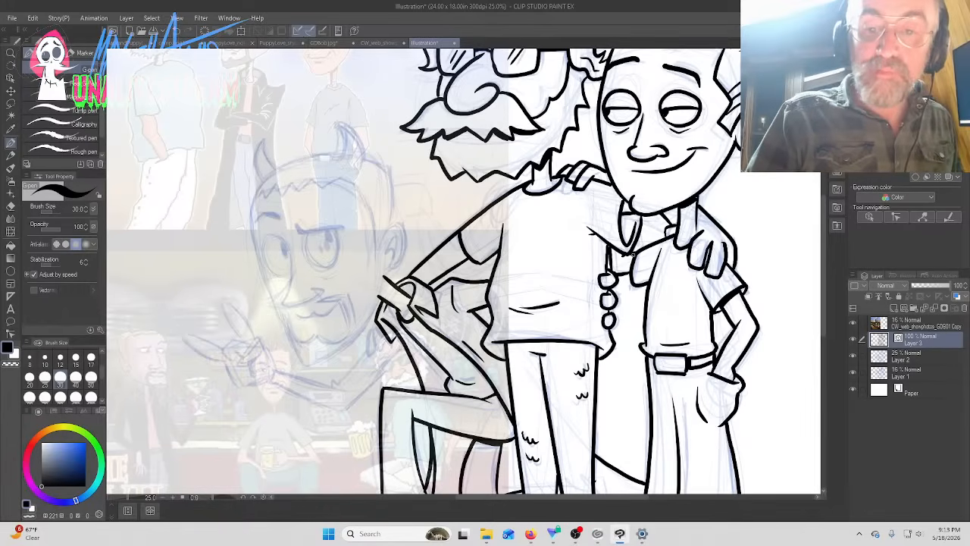
pyautogui.moveTo(635, 252); pyautogui.dragTo(645, 248)
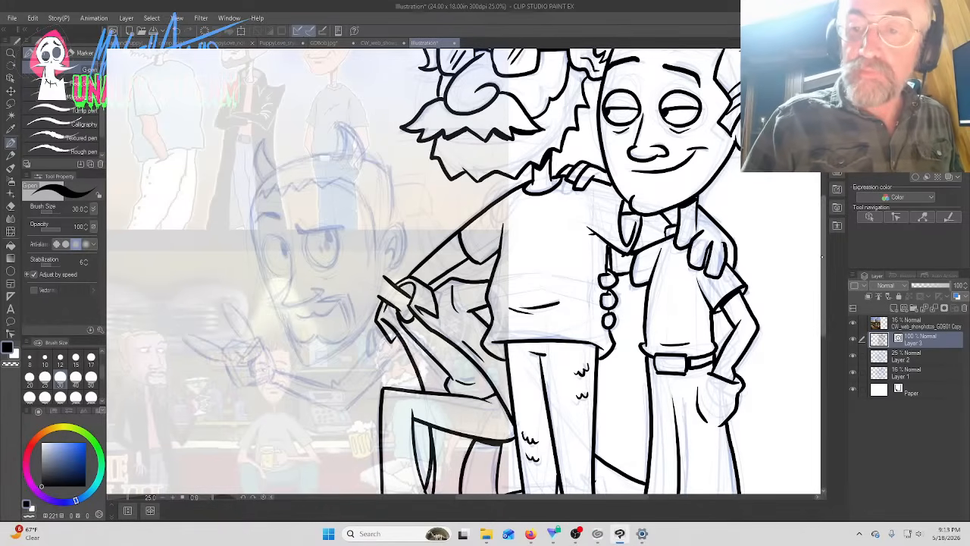
pyautogui.scroll(-5, 812, 364)
pyautogui.moveTo(818, 319); pyautogui.dragTo(818, 318)
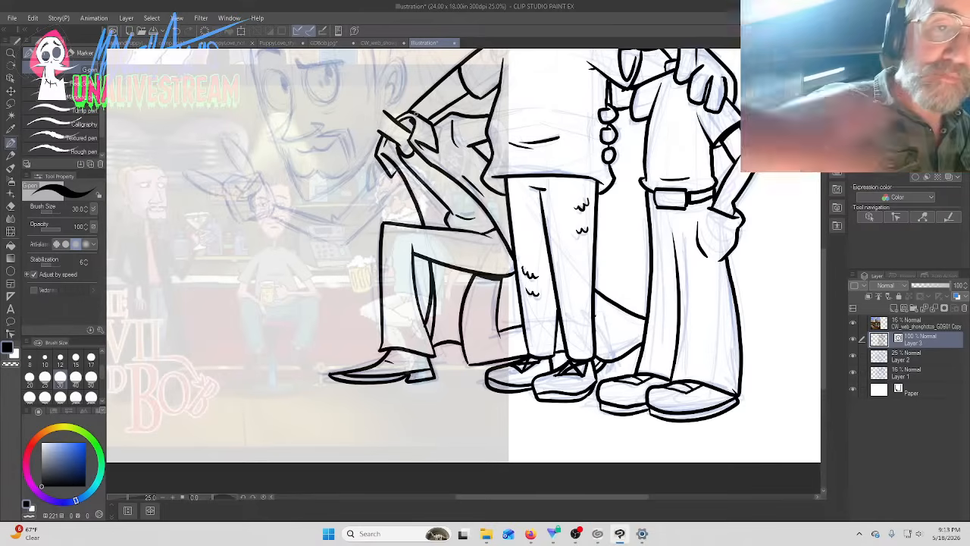
pyautogui.moveTo(823, 282); pyautogui.dragTo(823, 251)
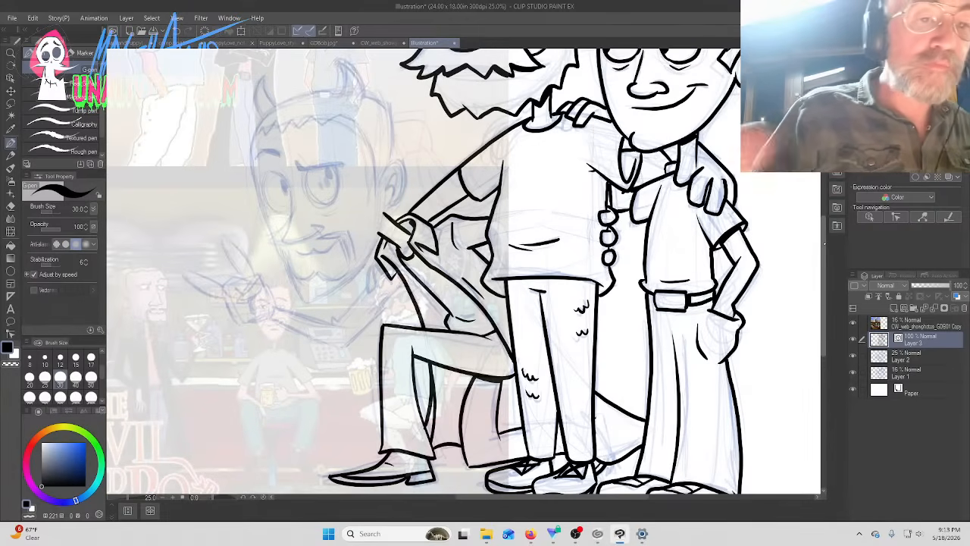
# Ink the horned man's ear, zigzag hairline, near horn, and the head outline running down the face to the chin
pyautogui.moveTo(375, 193)
pyautogui.mouseDown()
pyautogui.moveTo(397, 163)
pyautogui.moveTo(403, 183)
pyautogui.moveTo(379, 203)
pyautogui.mouseUp()
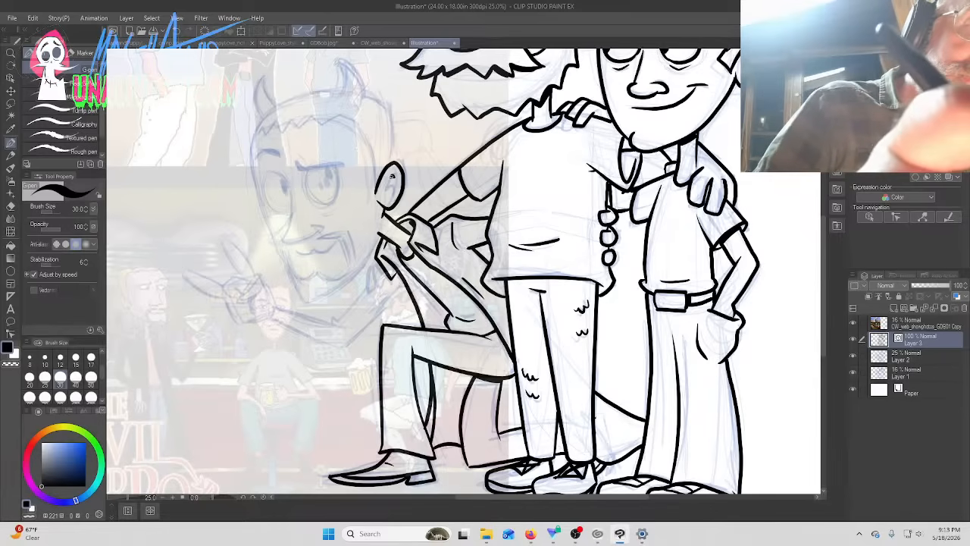
pyautogui.moveTo(392, 174)
pyautogui.mouseDown()
pyautogui.moveTo(389, 198)
pyautogui.moveTo(365, 135)
pyautogui.moveTo(346, 118)
pyautogui.moveTo(293, 129)
pyautogui.moveTo(287, 122)
pyautogui.moveTo(252, 141)
pyautogui.mouseUp()
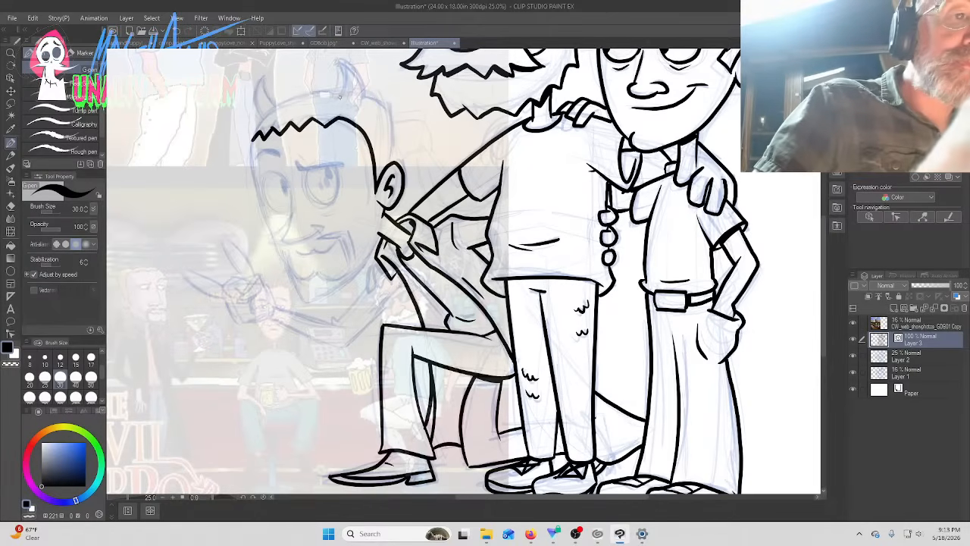
pyautogui.moveTo(341, 95)
pyautogui.mouseDown()
pyautogui.moveTo(333, 59)
pyautogui.moveTo(361, 83)
pyautogui.moveTo(355, 100)
pyautogui.mouseUp()
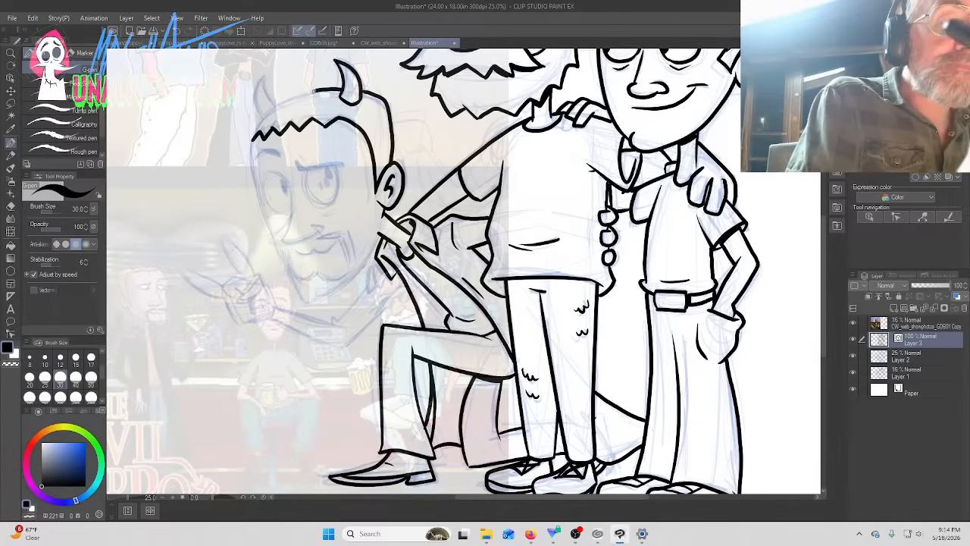
pyautogui.moveTo(315, 90)
pyautogui.mouseDown()
pyautogui.moveTo(260, 124)
pyautogui.moveTo(249, 149)
pyautogui.moveTo(299, 288)
pyautogui.mouseUp()
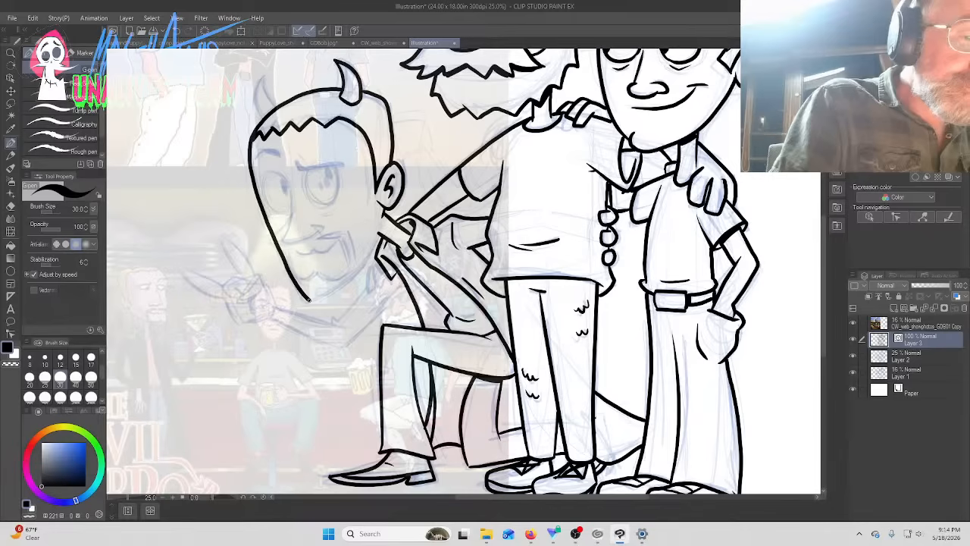
# Simplify the vector lines of the horned man's face edge, crown, and back of the head
pyautogui.press('y')
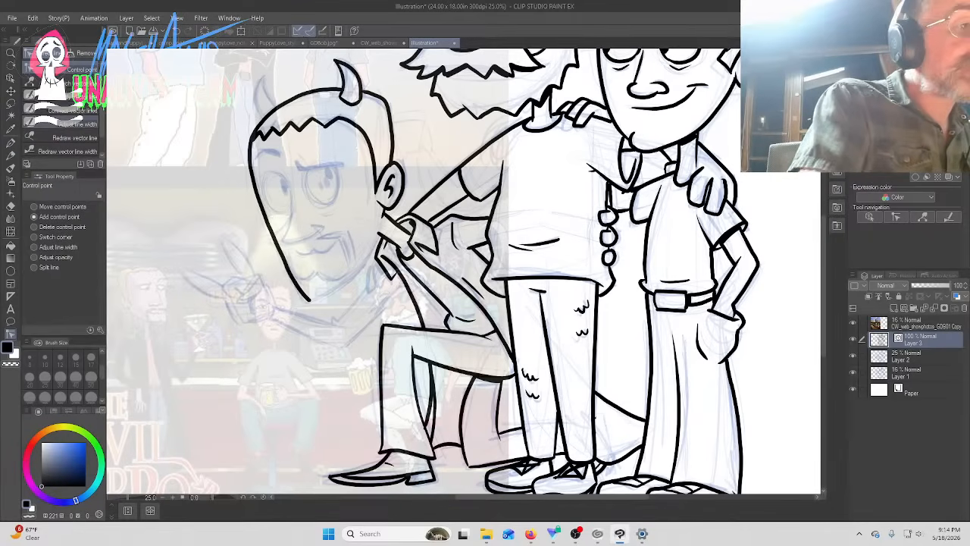
pyautogui.click(61, 94)
pyautogui.moveTo(307, 301)
pyautogui.mouseDown()
pyautogui.moveTo(246, 156)
pyautogui.moveTo(249, 182)
pyautogui.moveTo(246, 155)
pyautogui.mouseUp()
pyautogui.moveTo(309, 92)
pyautogui.mouseDown()
pyautogui.moveTo(250, 135)
pyautogui.moveTo(249, 152)
pyautogui.mouseUp()
pyautogui.moveTo(377, 99)
pyautogui.mouseDown()
pyautogui.moveTo(394, 137)
pyautogui.moveTo(390, 168)
pyautogui.mouseUp()
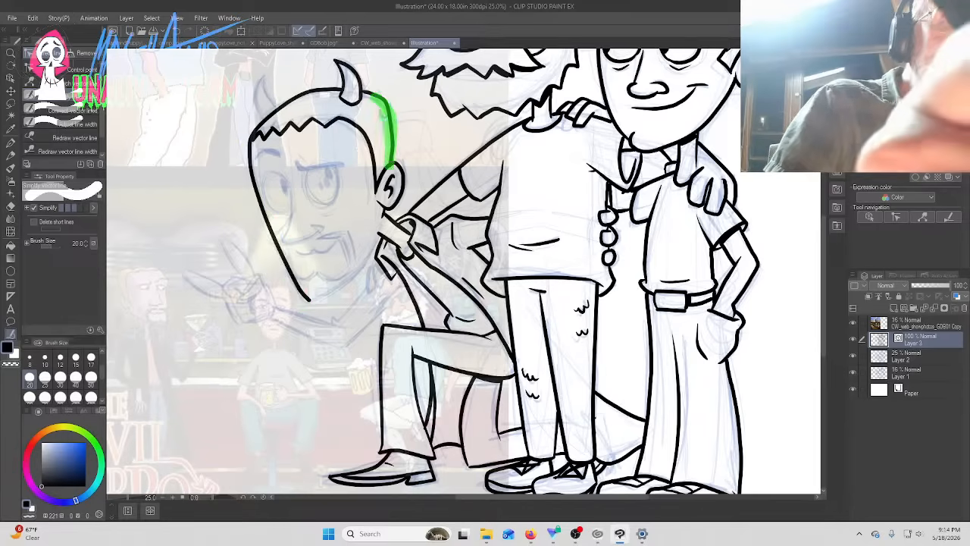
pyautogui.click(80, 69)
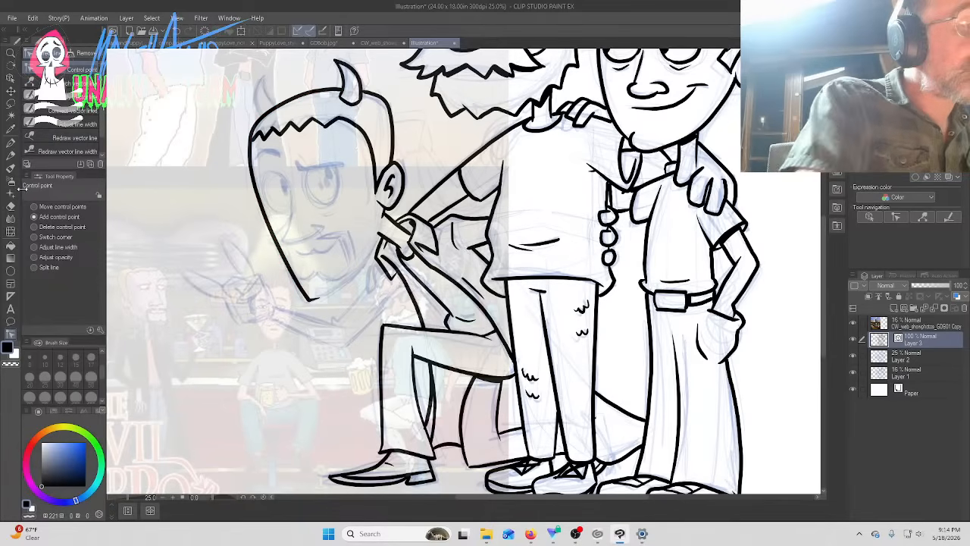
# Ink the horned man's jawline from below the ear to the chin and his curved mouth, then simplify the mouth line
pyautogui.click(11, 142)
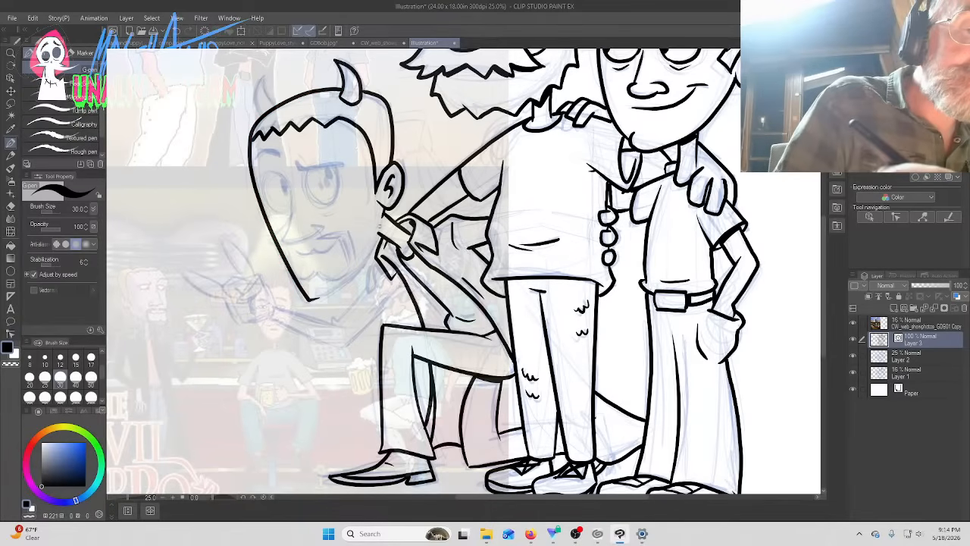
pyautogui.moveTo(379, 229); pyautogui.dragTo(327, 295)
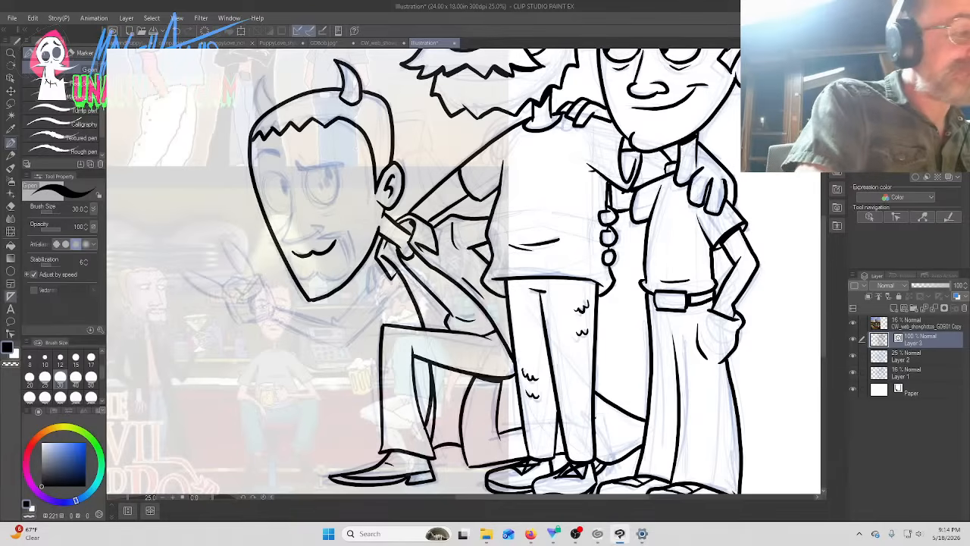
pyautogui.click(11, 334)
pyautogui.moveTo(335, 243); pyautogui.dragTo(293, 252)
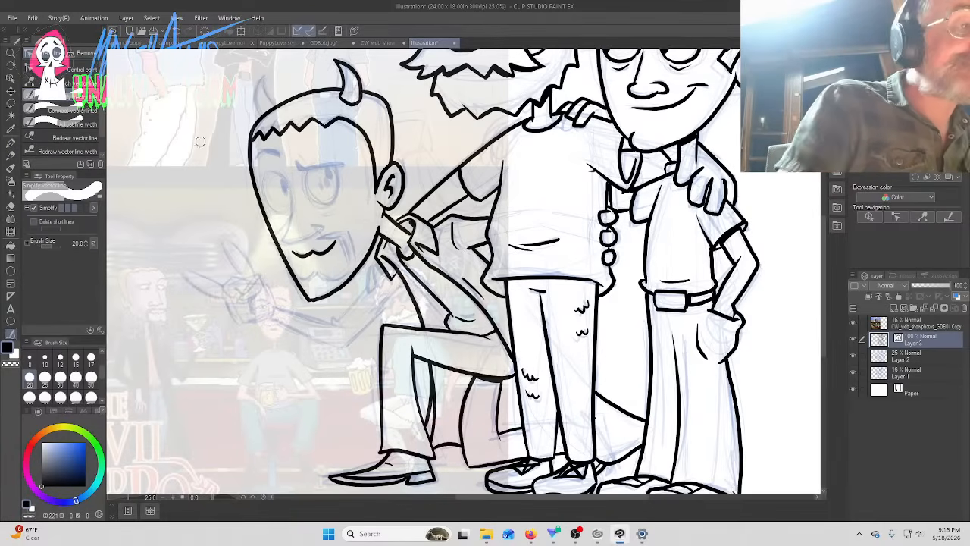
pyautogui.click(32, 72)
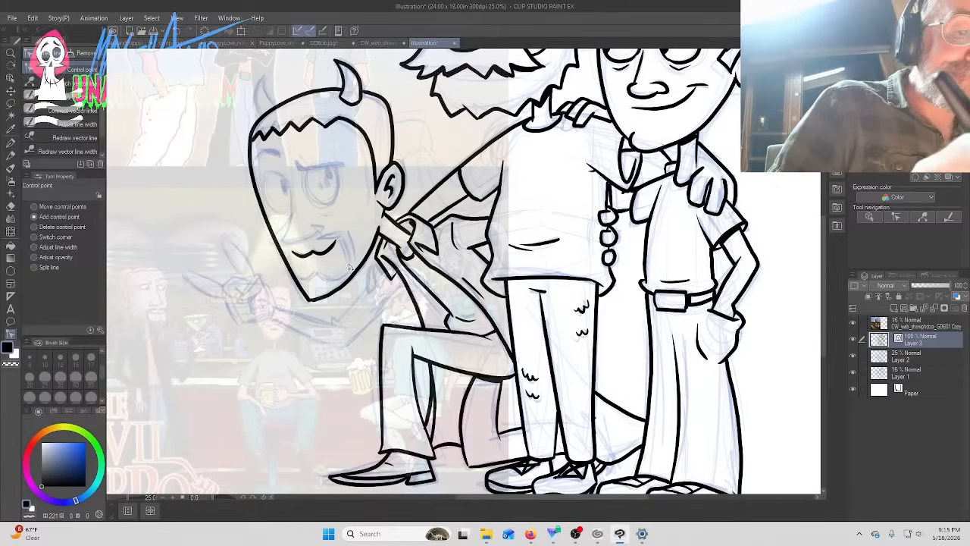
# Ink the horned man's mustache and goatee around the mouth, then simplify the goatee's inner edge and refine its control points
pyautogui.press('p')
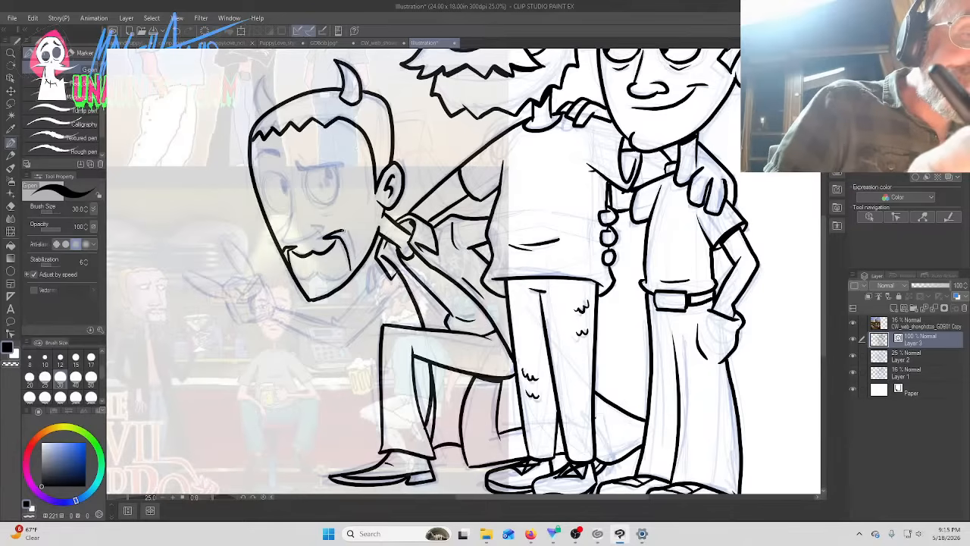
pyautogui.moveTo(354, 250); pyautogui.dragTo(360, 266)
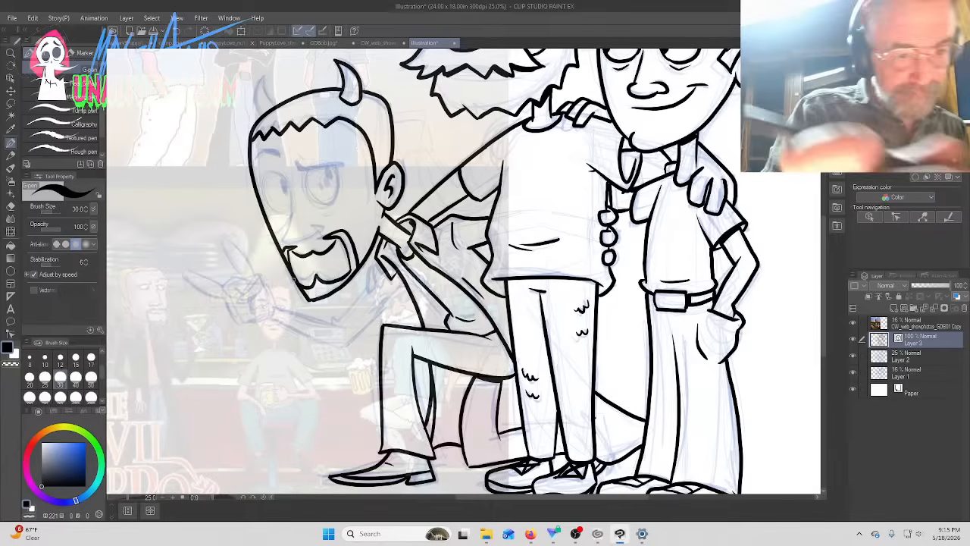
pyautogui.click(10, 334)
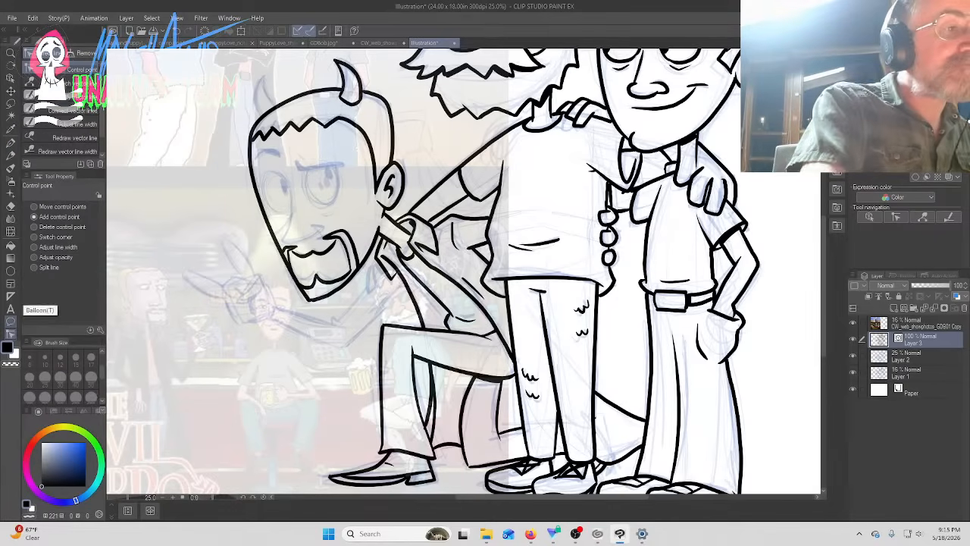
pyautogui.click(61, 96)
pyautogui.moveTo(320, 276)
pyautogui.mouseDown()
pyautogui.moveTo(302, 291)
pyautogui.moveTo(354, 259)
pyautogui.moveTo(343, 270)
pyautogui.mouseUp()
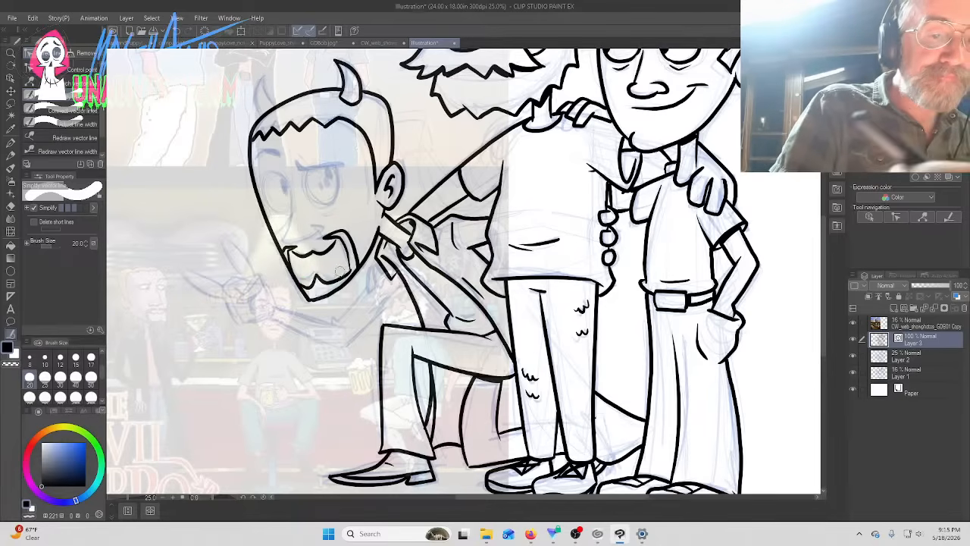
pyautogui.click(61, 69)
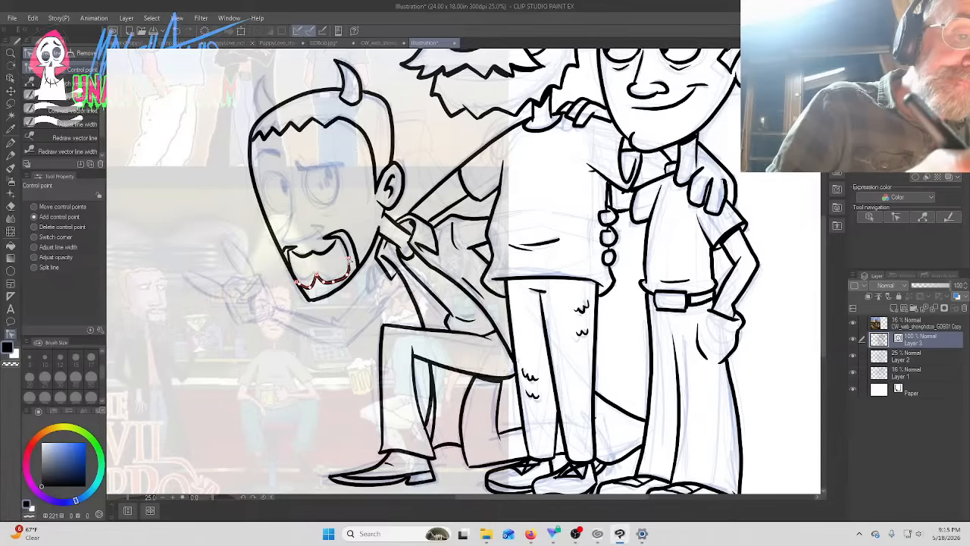
pyautogui.moveTo(344, 277); pyautogui.dragTo(348, 278)
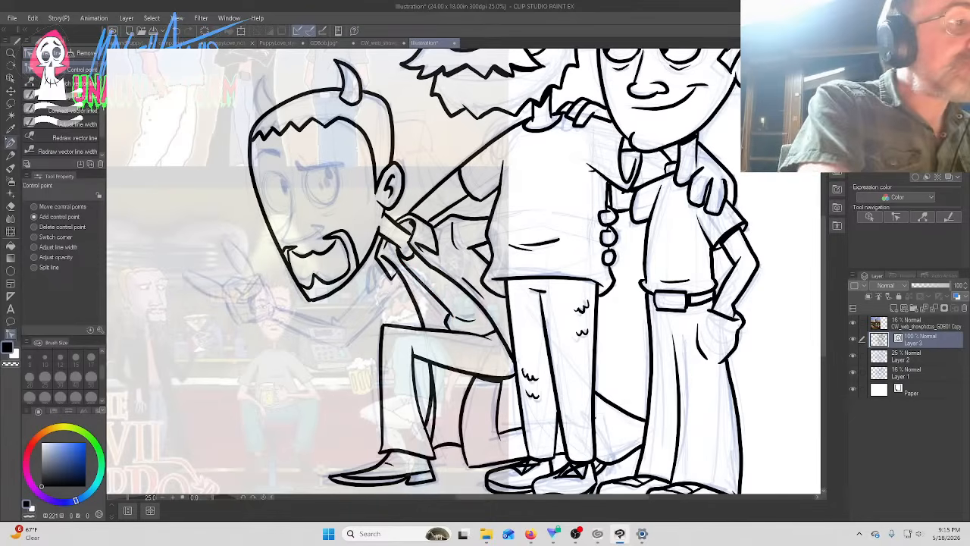
# Check the stream's live chat, then return to the drawing
pyautogui.click(11, 141)
pyautogui.click(576, 534)
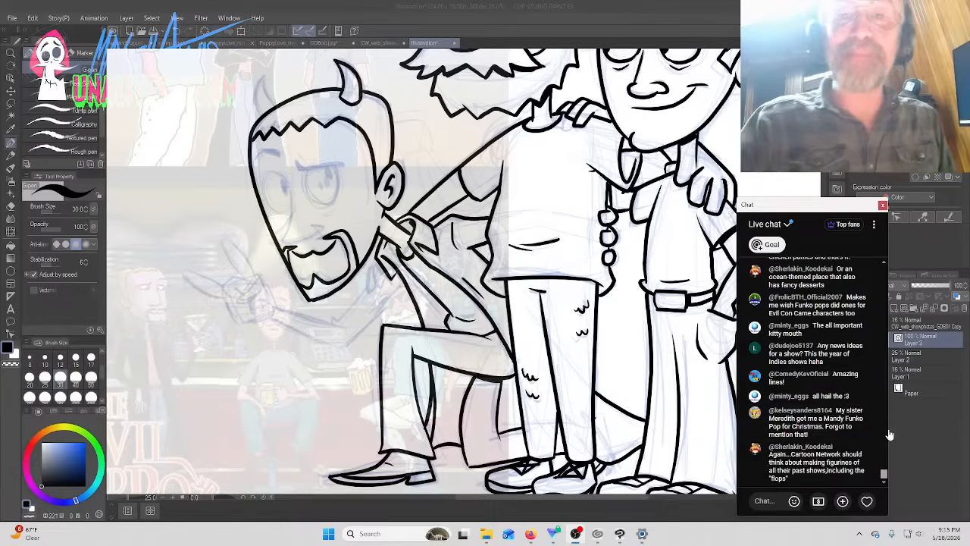
pyautogui.click(890, 433)
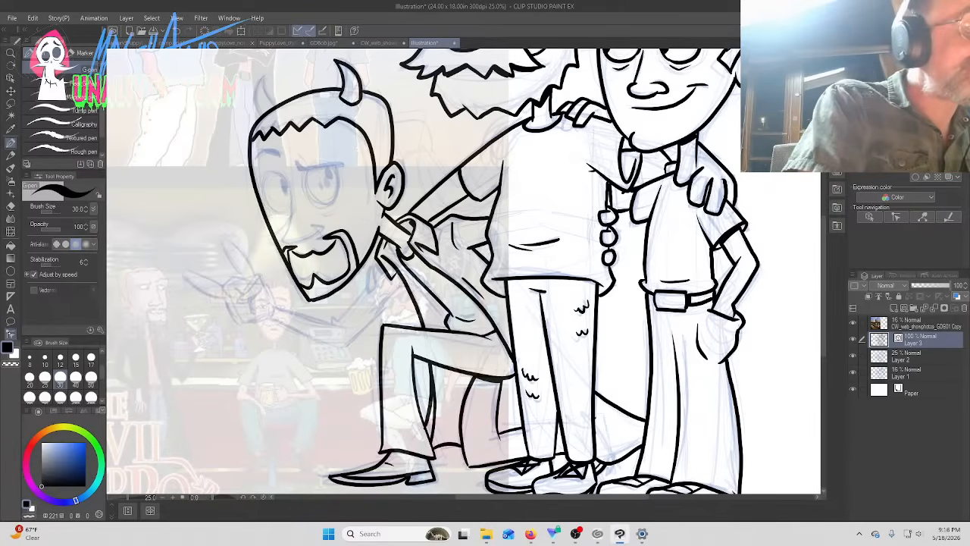
# Simplify the vector lines along the horned man's jaw and the ear side of his goatee
pyautogui.click(10, 334)
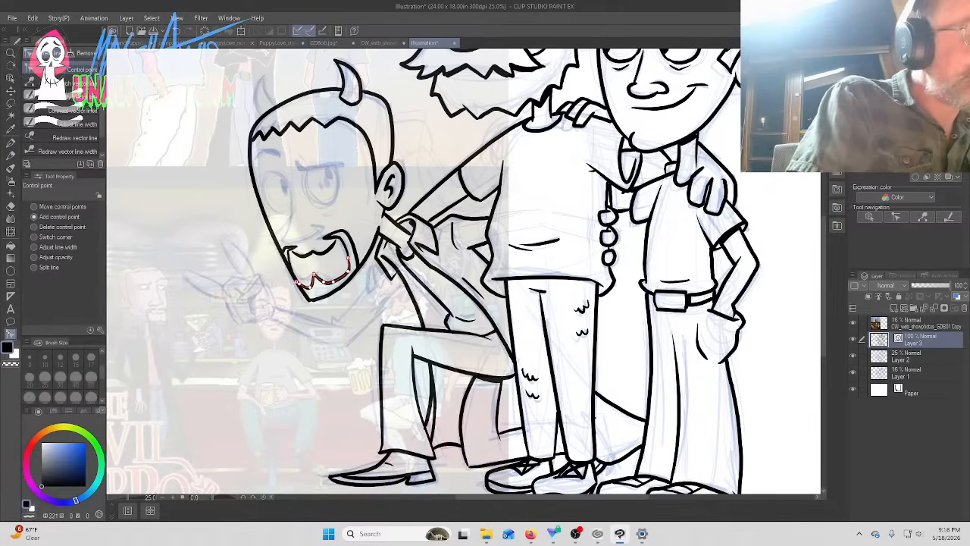
pyautogui.click(61, 96)
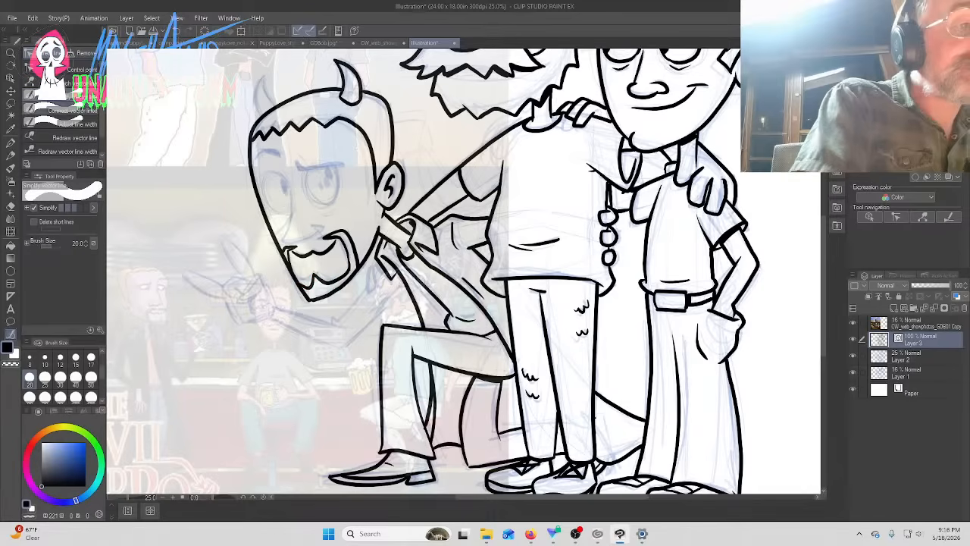
pyautogui.moveTo(371, 242)
pyautogui.mouseDown()
pyautogui.moveTo(337, 292)
pyautogui.moveTo(313, 303)
pyautogui.mouseUp()
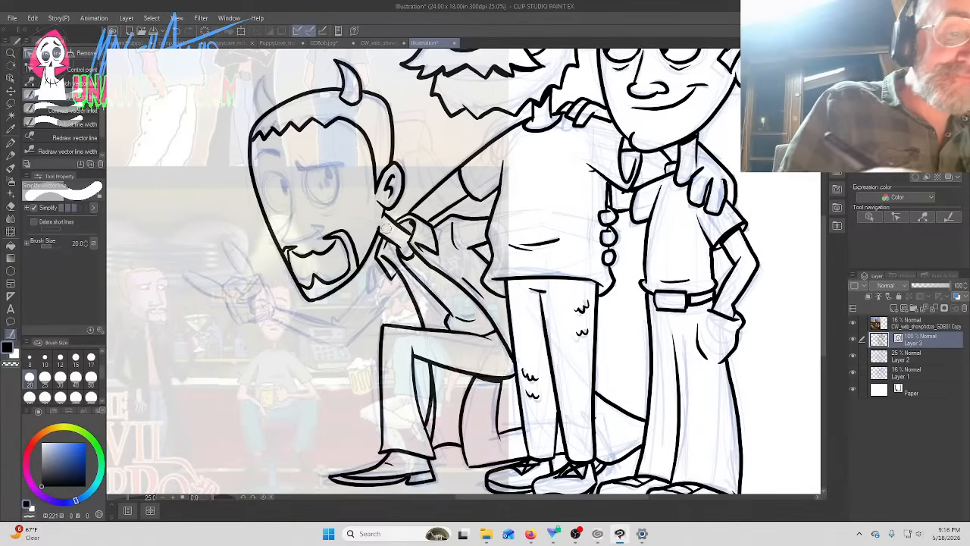
pyautogui.click(61, 70)
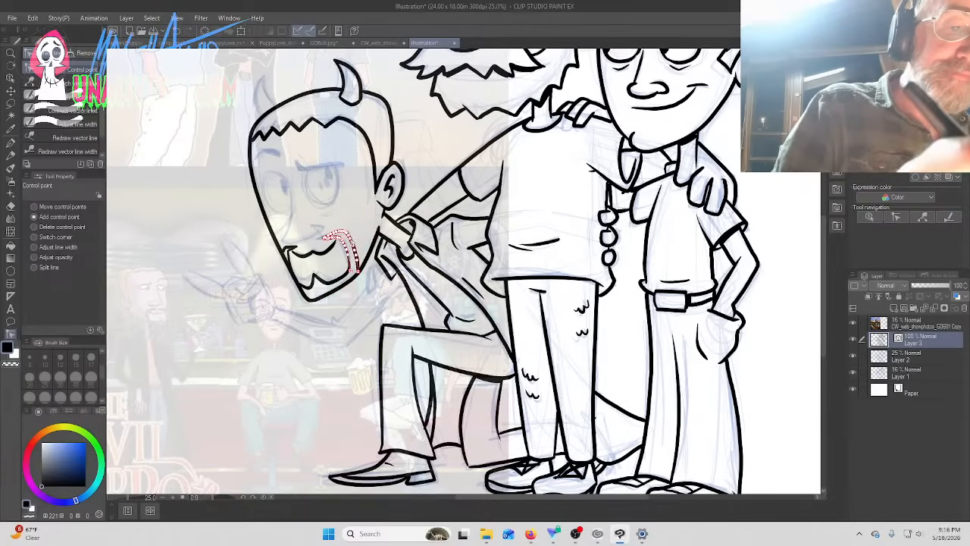
# Ink the horned man's nose from its base up the bridge, then simplify its vector lines
pyautogui.press('p')
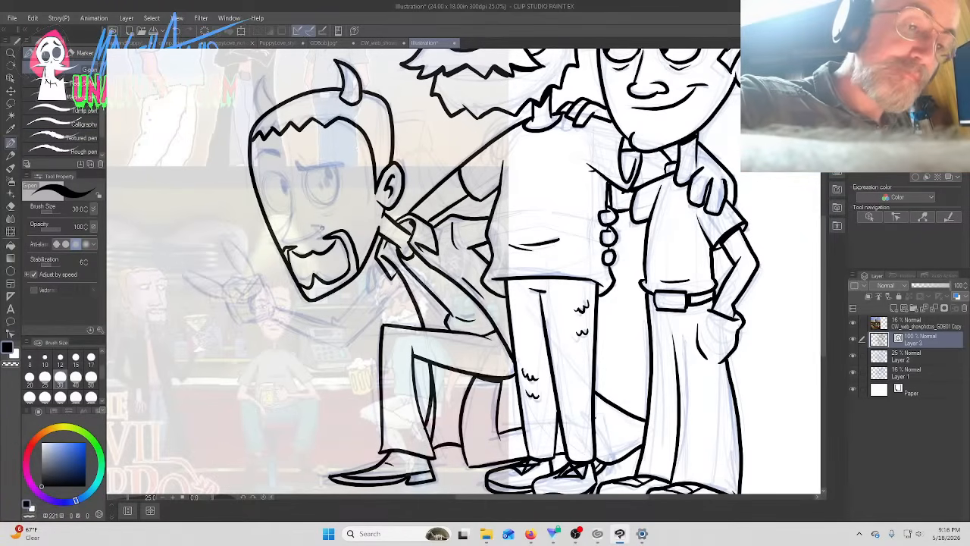
pyautogui.moveTo(312, 236)
pyautogui.mouseDown()
pyautogui.moveTo(282, 234)
pyautogui.moveTo(292, 196)
pyautogui.mouseUp()
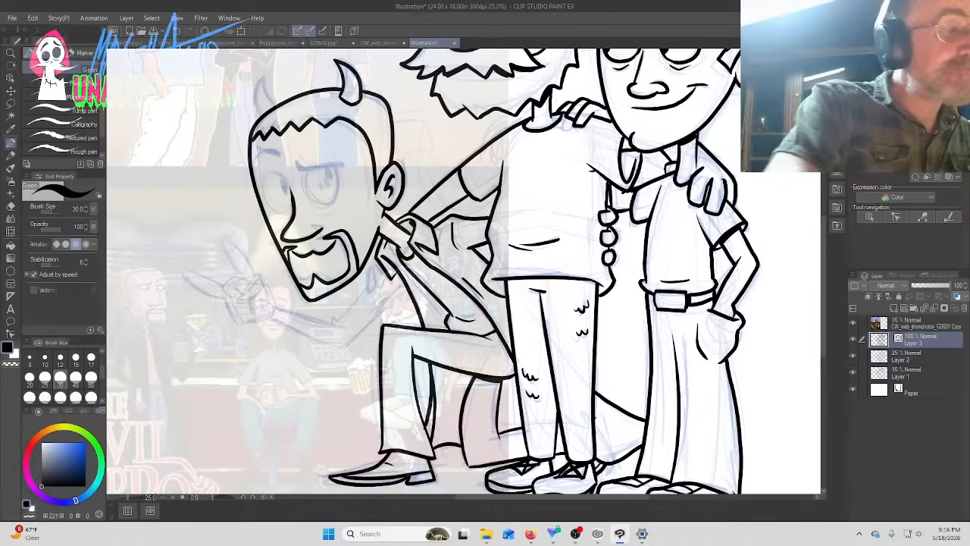
pyautogui.click(10, 334)
pyautogui.click(42, 95)
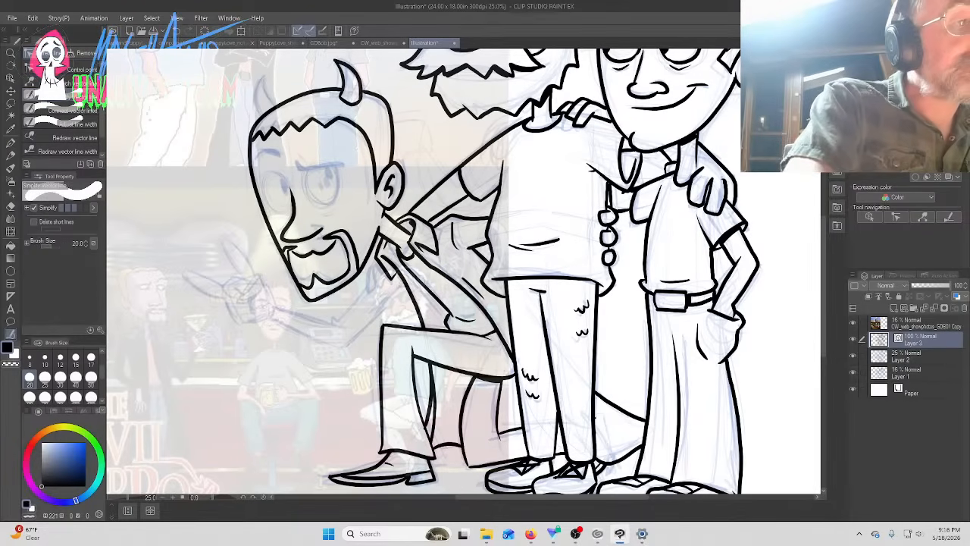
pyautogui.moveTo(326, 222)
pyautogui.mouseDown()
pyautogui.moveTo(283, 234)
pyautogui.moveTo(288, 186)
pyautogui.mouseUp()
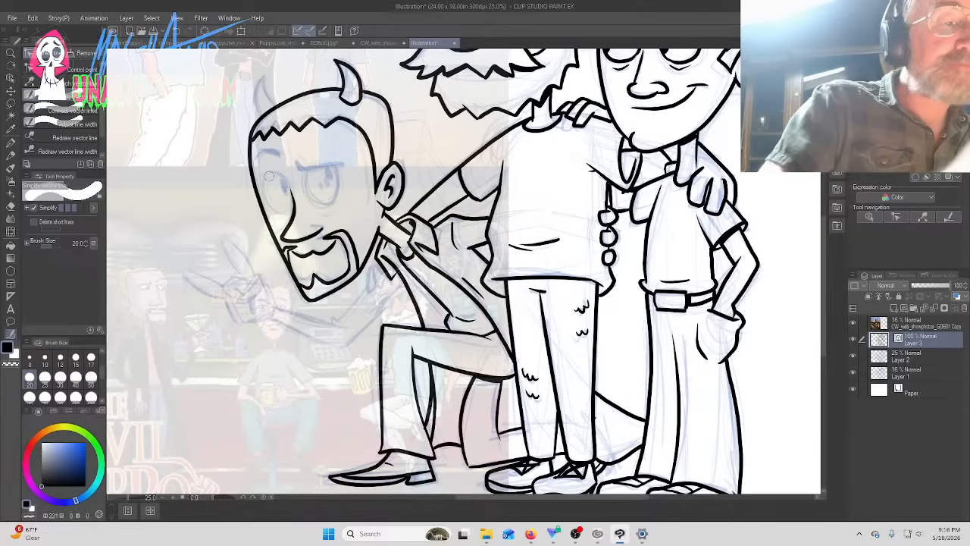
pyautogui.click(68, 69)
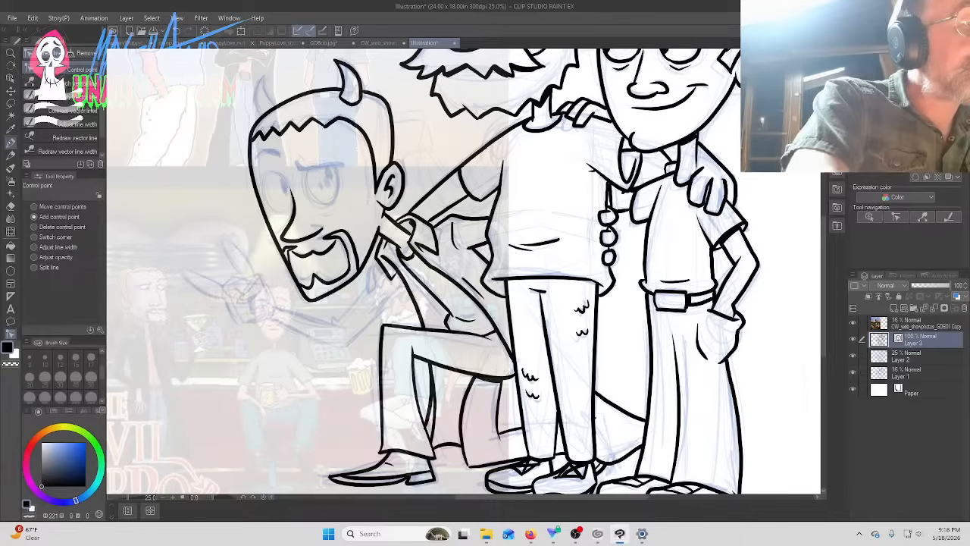
# Ink the horned man's eye nearer the ear, then draw both eyebrows with the brush size at 40
pyautogui.press('p')
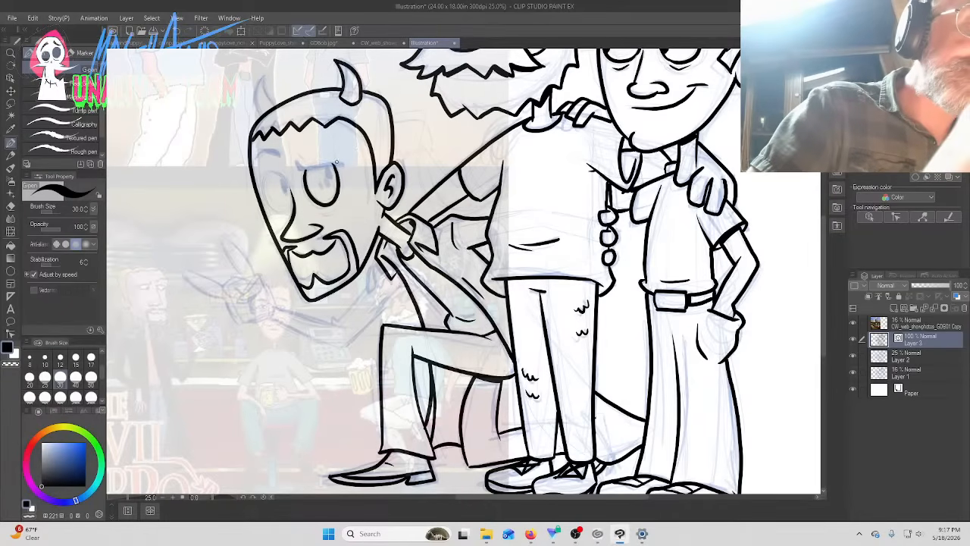
pyautogui.press(']')
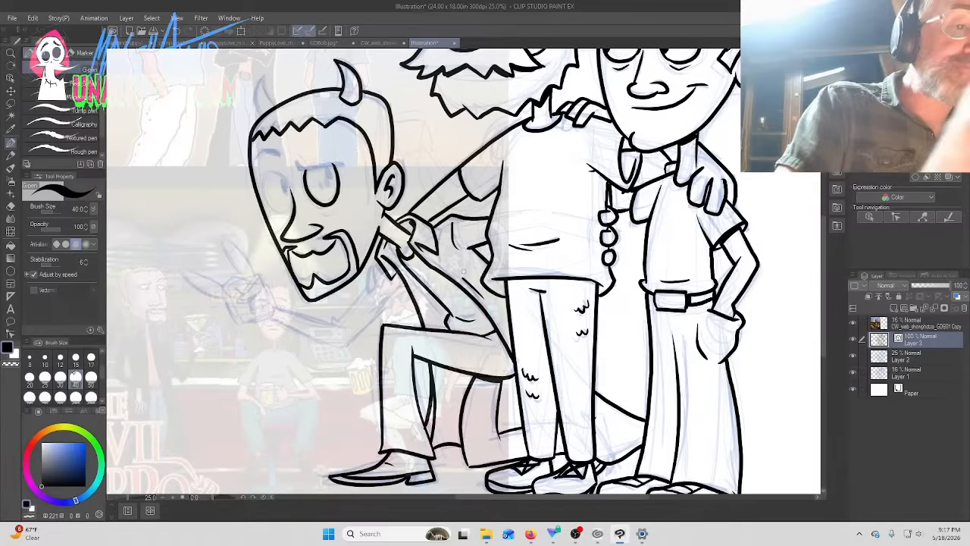
pyautogui.moveTo(334, 160); pyautogui.dragTo(296, 168)
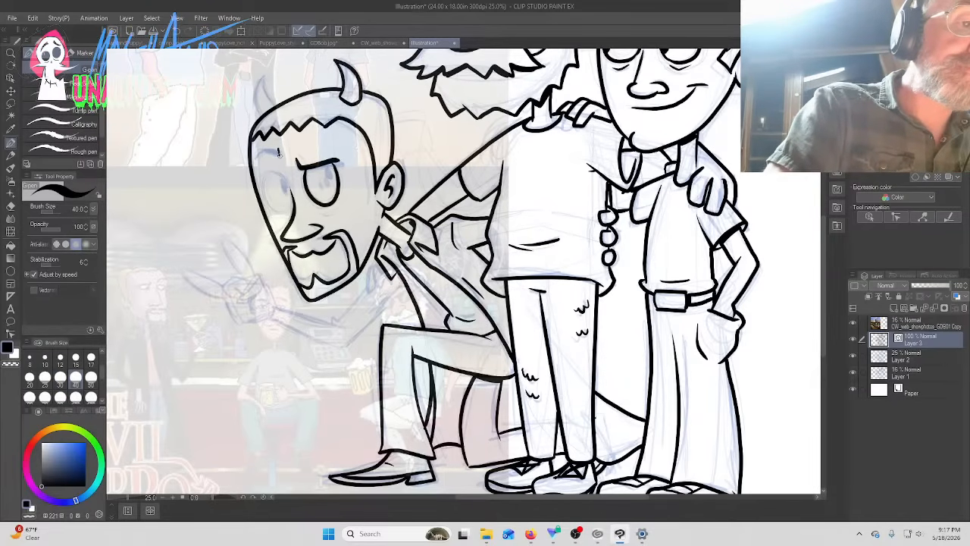
pyautogui.moveTo(267, 152); pyautogui.dragTo(253, 155)
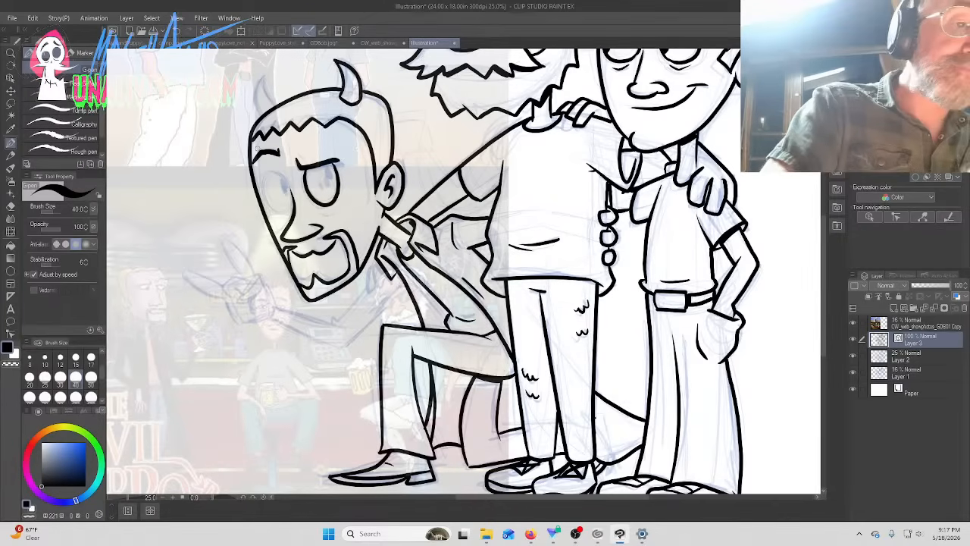
# Ink the horned man's eye farther from the ear at brush size 30, then simplify the vector lines of both eyes
pyautogui.press('[')
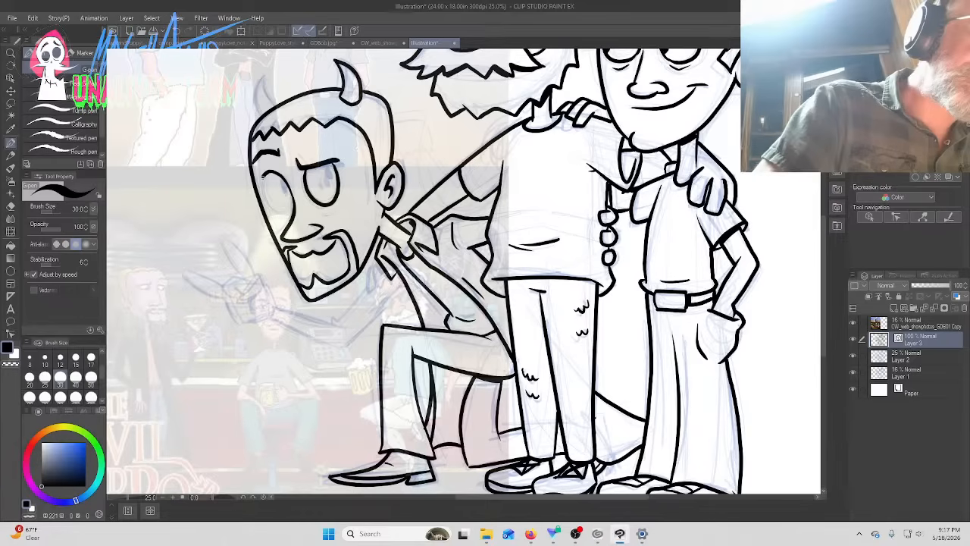
pyautogui.moveTo(263, 197); pyautogui.dragTo(283, 215)
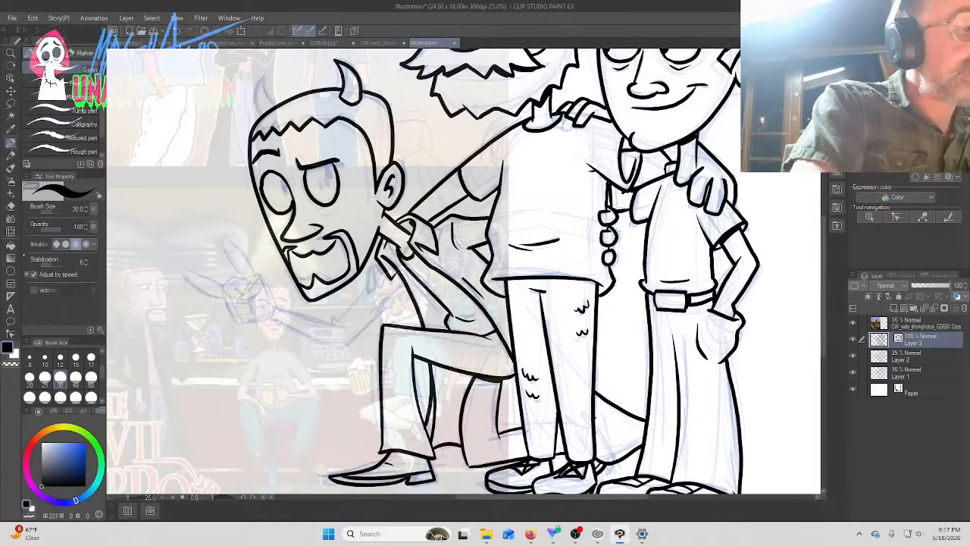
pyautogui.click(11, 333)
pyautogui.click(60, 97)
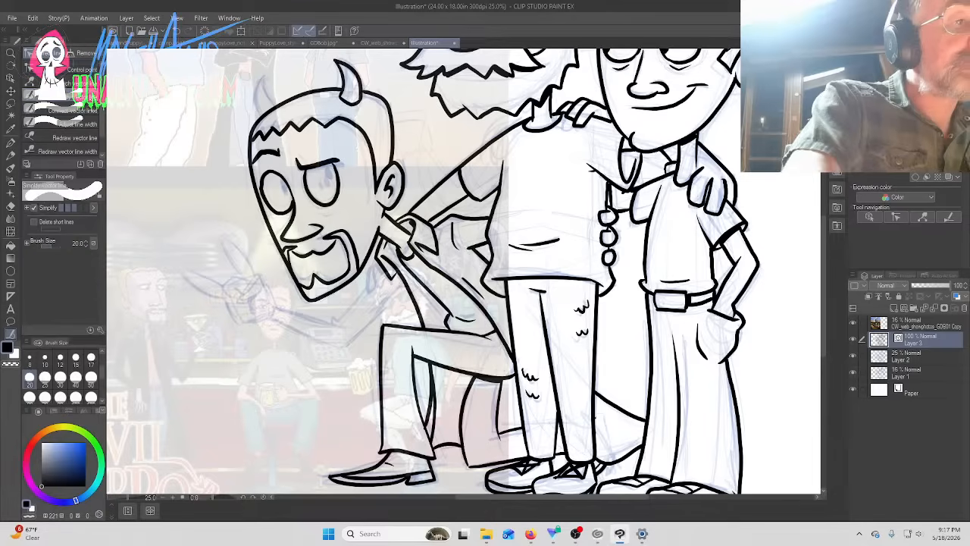
pyautogui.moveTo(279, 197)
pyautogui.mouseDown()
pyautogui.moveTo(285, 207)
pyautogui.moveTo(269, 196)
pyautogui.moveTo(278, 178)
pyautogui.moveTo(264, 184)
pyautogui.moveTo(286, 196)
pyautogui.moveTo(265, 179)
pyautogui.moveTo(282, 206)
pyautogui.mouseUp()
pyautogui.moveTo(307, 176); pyautogui.dragTo(322, 205)
pyautogui.moveTo(307, 175)
pyautogui.mouseDown()
pyautogui.moveTo(321, 204)
pyautogui.moveTo(334, 166)
pyautogui.mouseUp()
pyautogui.moveTo(334, 172); pyautogui.dragTo(329, 202)
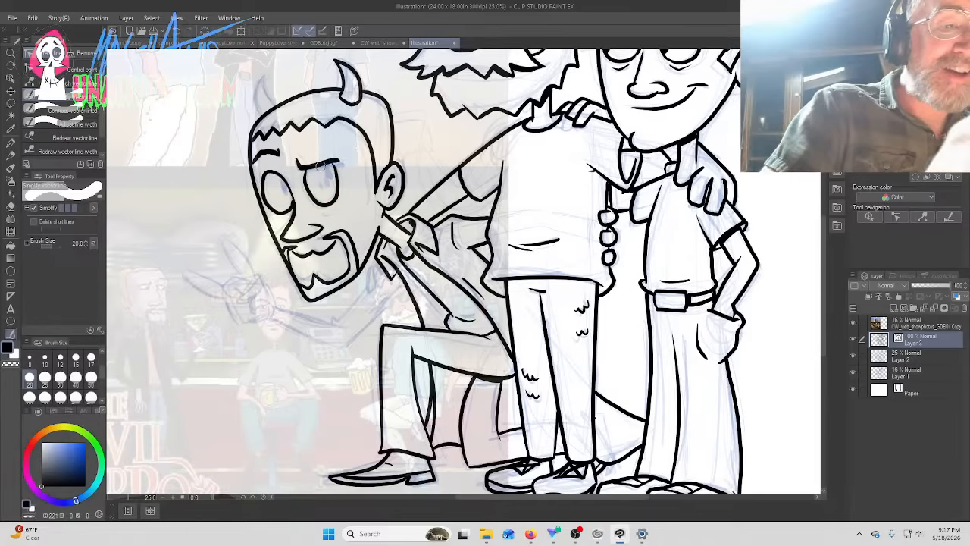
# Ink the pupils in both of the horned man's eyes and the outline of his second horn with the G-pen
pyautogui.click(72, 68)
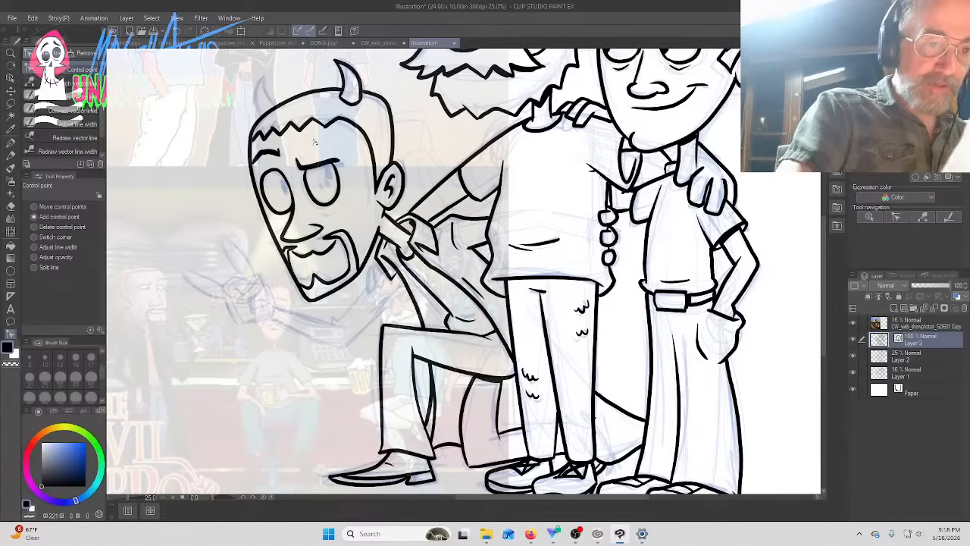
pyautogui.press('p')
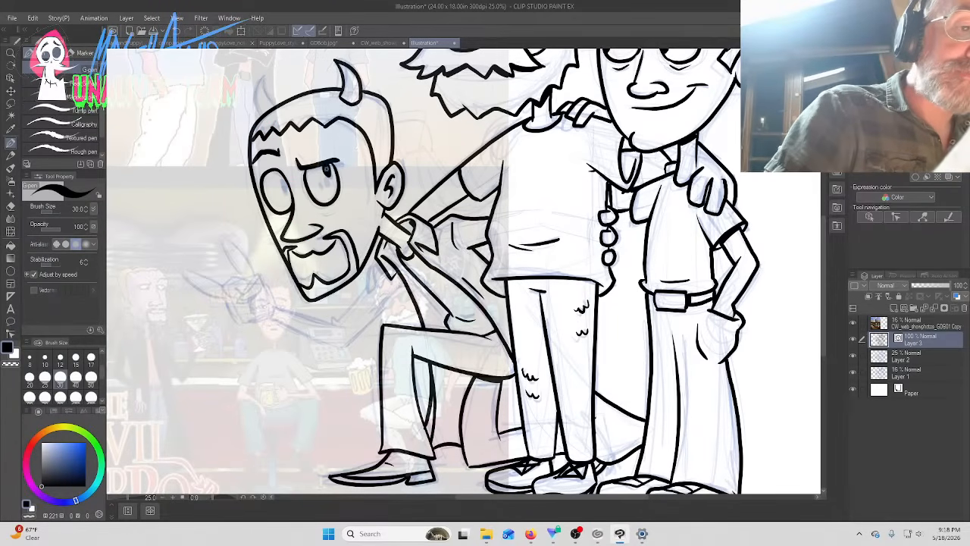
pyautogui.moveTo(280, 176); pyautogui.dragTo(284, 187)
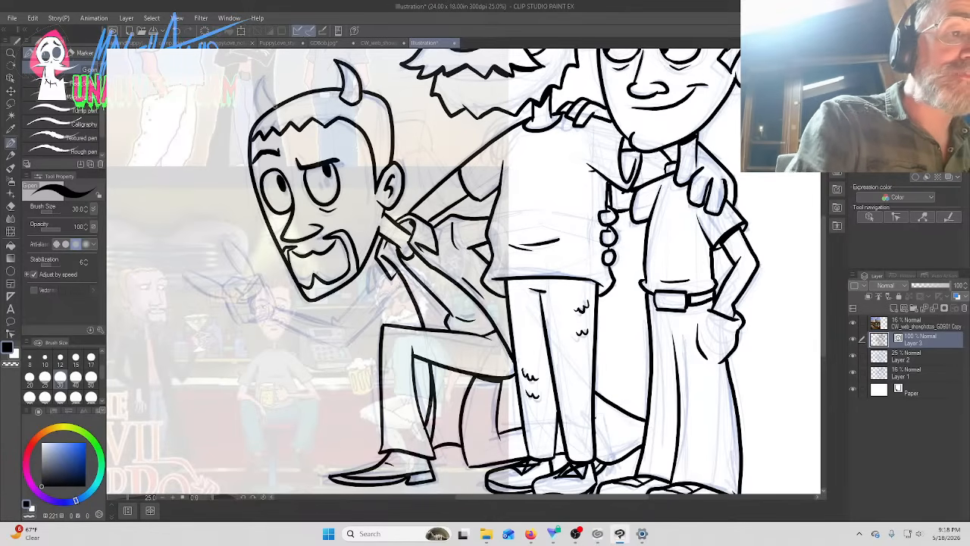
pyautogui.moveTo(266, 96)
pyautogui.mouseDown()
pyautogui.moveTo(265, 81)
pyautogui.moveTo(258, 120)
pyautogui.mouseUp()
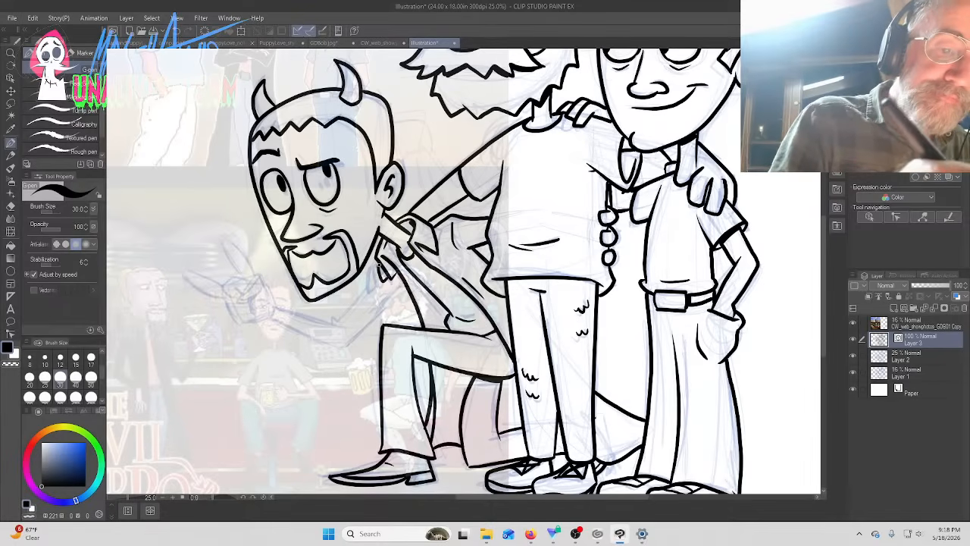
# Ink the horned man's outstretched bent arm and his hand with two fingers raised, following the sketch
pyautogui.moveTo(383, 284)
pyautogui.mouseDown()
pyautogui.moveTo(374, 291)
pyautogui.moveTo(371, 266)
pyautogui.moveTo(370, 289)
pyautogui.moveTo(331, 321)
pyautogui.moveTo(338, 335)
pyautogui.mouseUp()
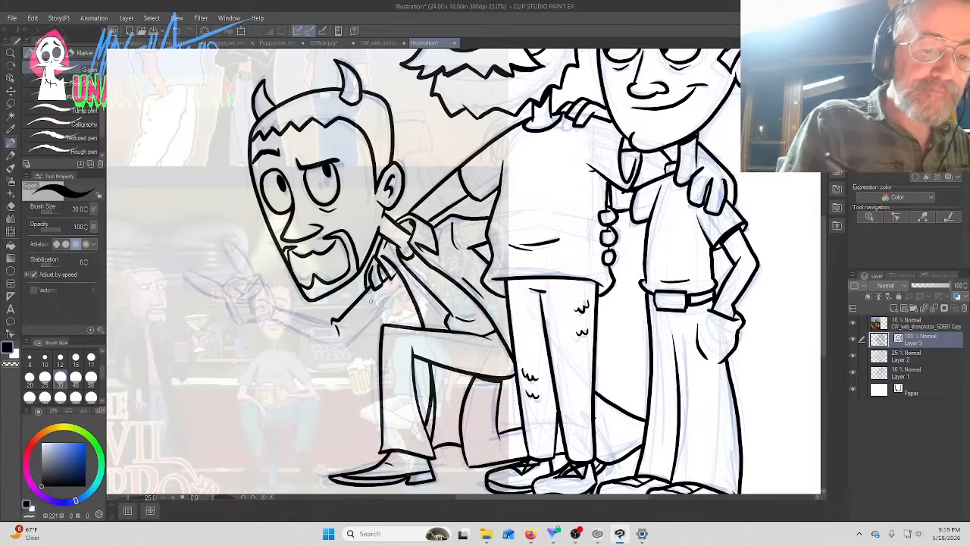
pyautogui.moveTo(397, 283)
pyautogui.mouseDown()
pyautogui.moveTo(344, 345)
pyautogui.moveTo(272, 318)
pyautogui.mouseUp()
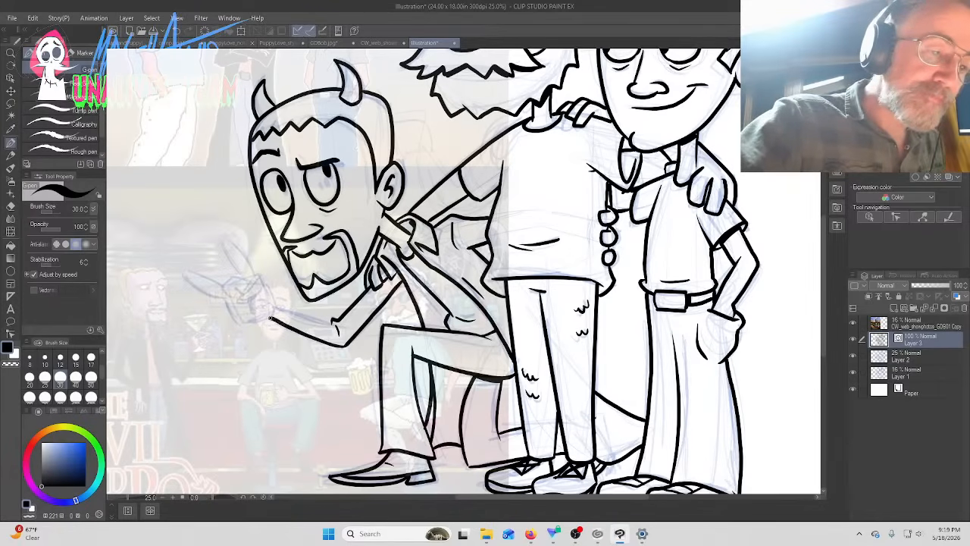
pyautogui.moveTo(335, 327)
pyautogui.mouseDown()
pyautogui.moveTo(276, 307)
pyautogui.moveTo(260, 279)
pyautogui.moveTo(236, 297)
pyautogui.moveTo(255, 298)
pyautogui.moveTo(263, 313)
pyautogui.mouseUp()
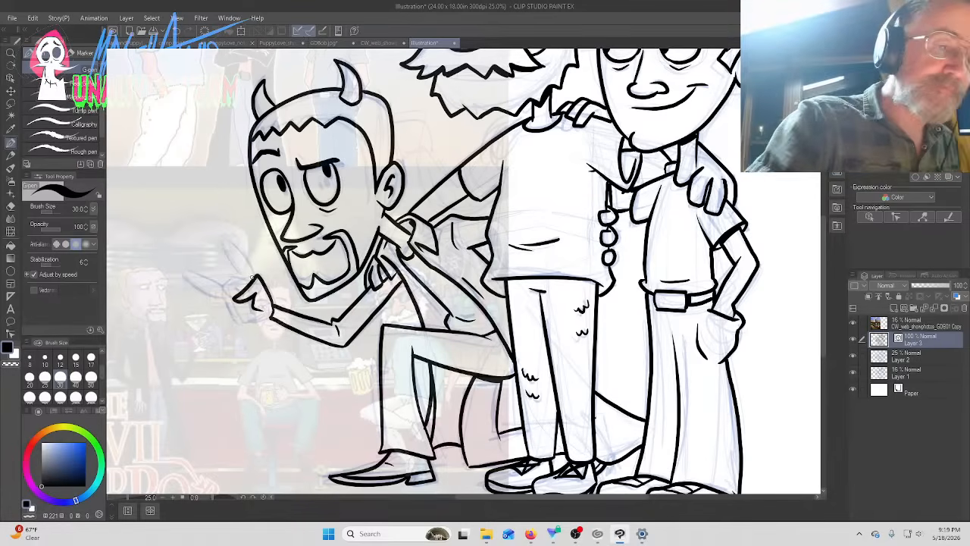
pyautogui.moveTo(253, 279)
pyautogui.mouseDown()
pyautogui.moveTo(217, 238)
pyautogui.moveTo(236, 272)
pyautogui.moveTo(225, 271)
pyautogui.moveTo(242, 278)
pyautogui.moveTo(220, 287)
pyautogui.moveTo(235, 302)
pyautogui.moveTo(243, 291)
pyautogui.moveTo(217, 272)
pyautogui.moveTo(211, 280)
pyautogui.moveTo(180, 268)
pyautogui.moveTo(258, 323)
pyautogui.mouseUp()
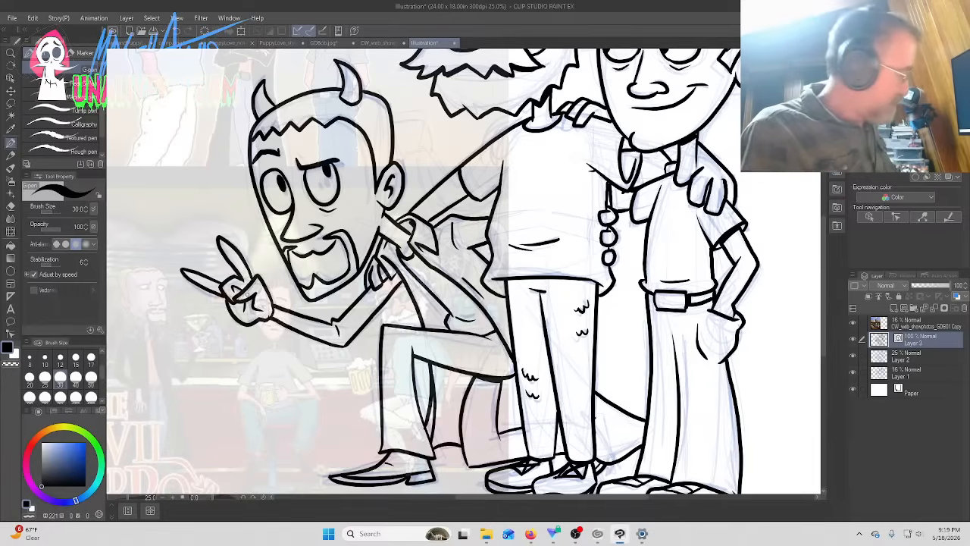
pyautogui.scroll(-2, 247, 295)
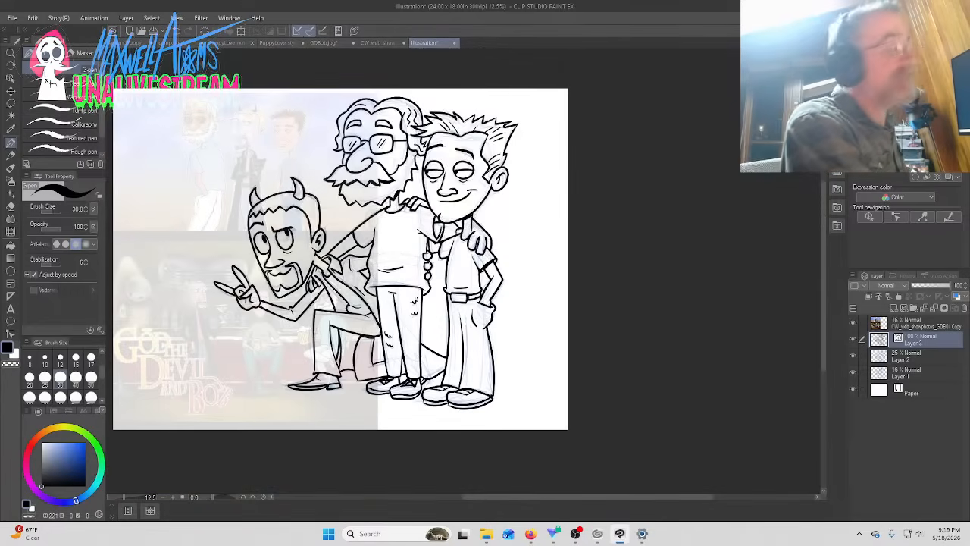
pyautogui.moveTo(247, 296); pyautogui.dragTo(356, 296)
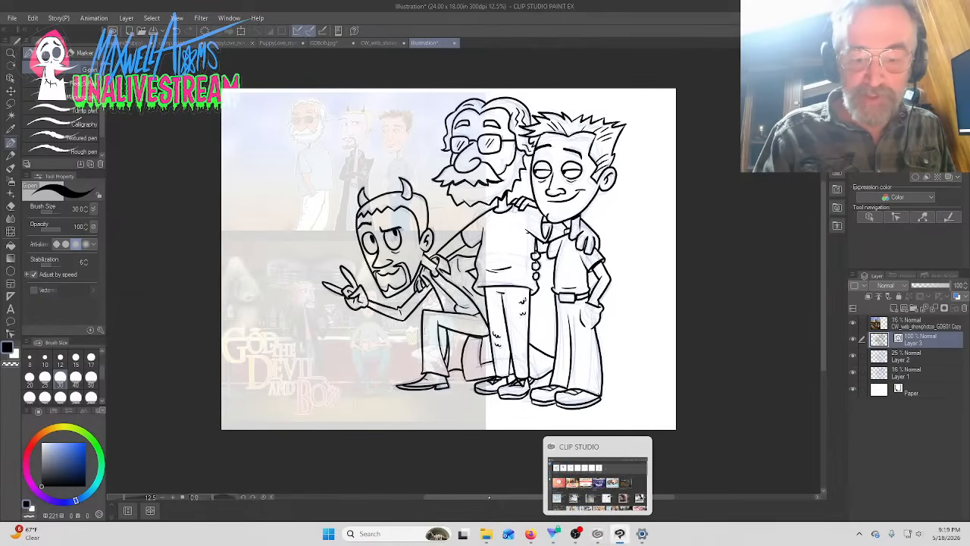
# Switch to the streaming software and read the stream's live chat
pyautogui.click(576, 533)
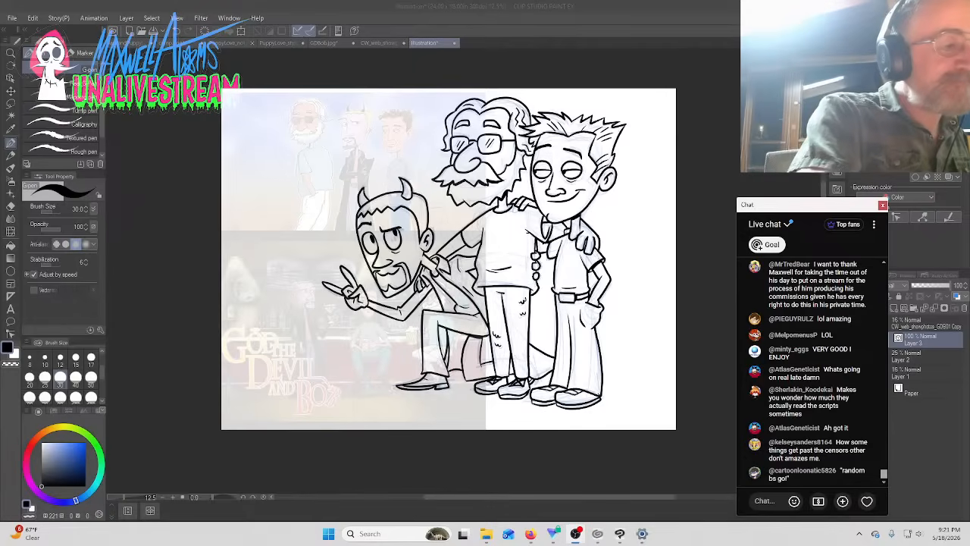
# Return to the drawing and redraw the vector line width at brush size 40 along the shoe soles and the coat's lower hem
pyautogui.click(11, 333)
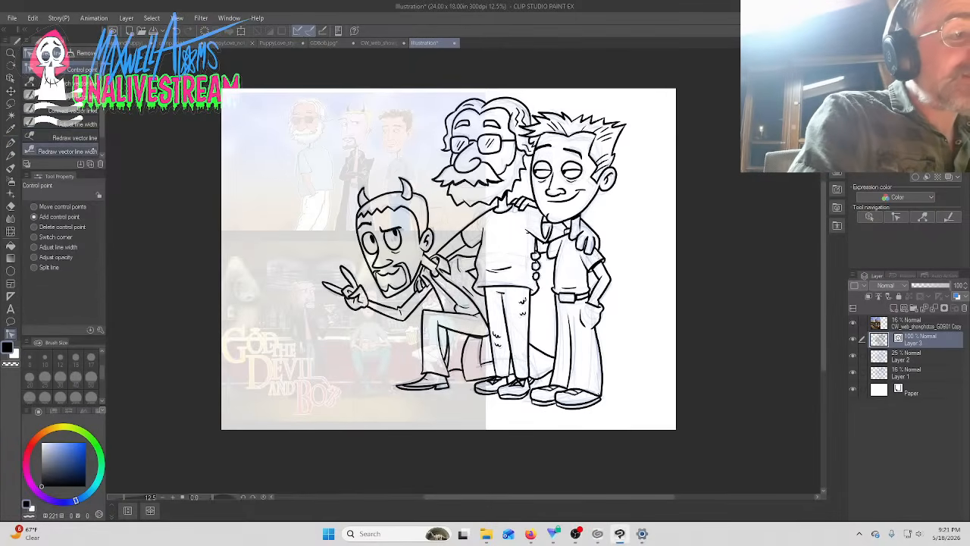
pyautogui.click(72, 150)
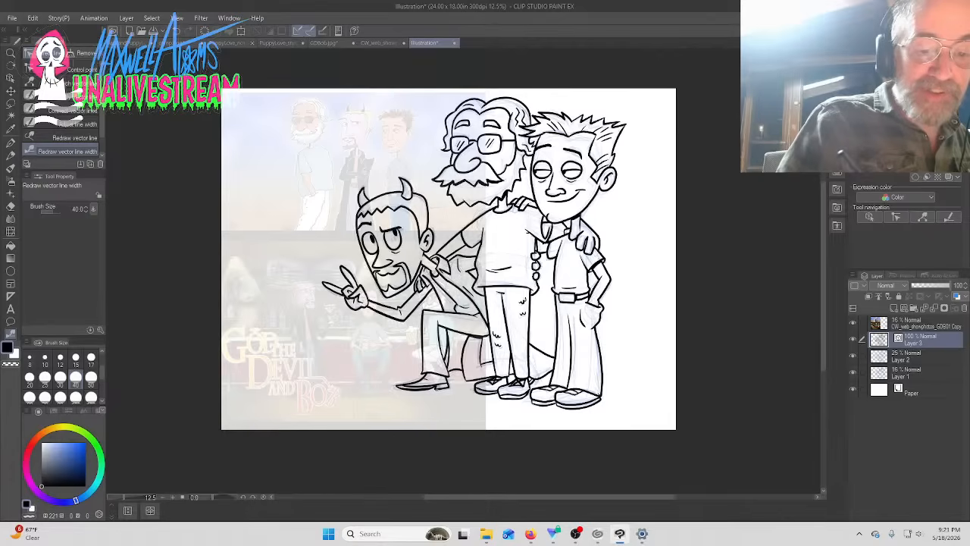
pyautogui.moveTo(422, 389)
pyautogui.mouseDown()
pyautogui.moveTo(403, 388)
pyautogui.moveTo(435, 389)
pyautogui.mouseUp()
pyautogui.moveTo(496, 395); pyautogui.dragTo(466, 394)
pyautogui.moveTo(525, 395)
pyautogui.mouseDown()
pyautogui.moveTo(501, 396)
pyautogui.moveTo(585, 410)
pyautogui.moveTo(595, 395)
pyautogui.mouseUp()
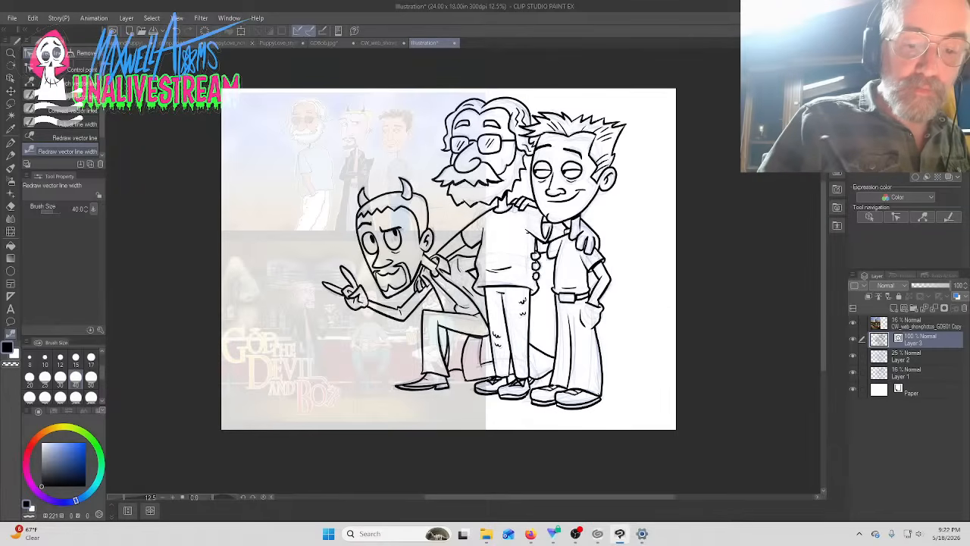
pyautogui.moveTo(465, 380); pyautogui.dragTo(491, 378)
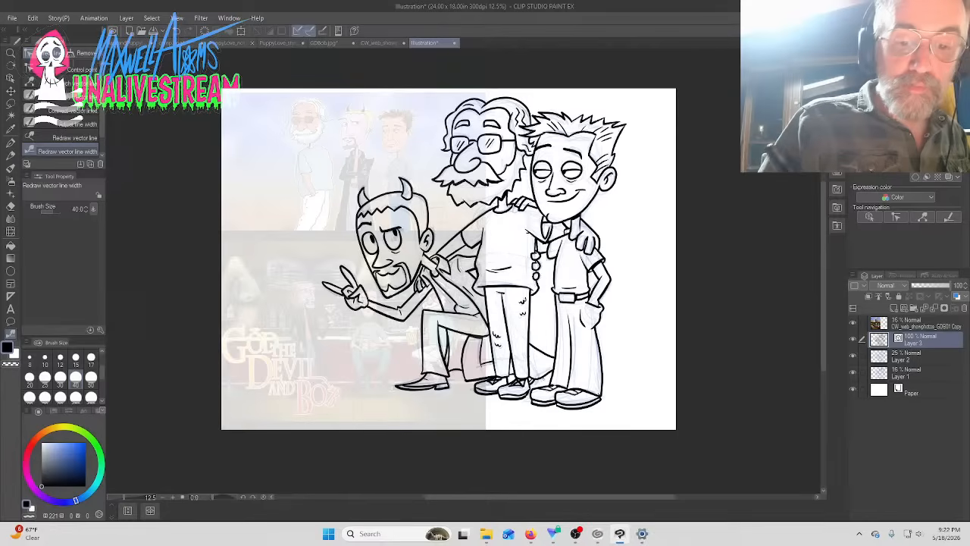
pyautogui.moveTo(529, 380); pyautogui.dragTo(553, 369)
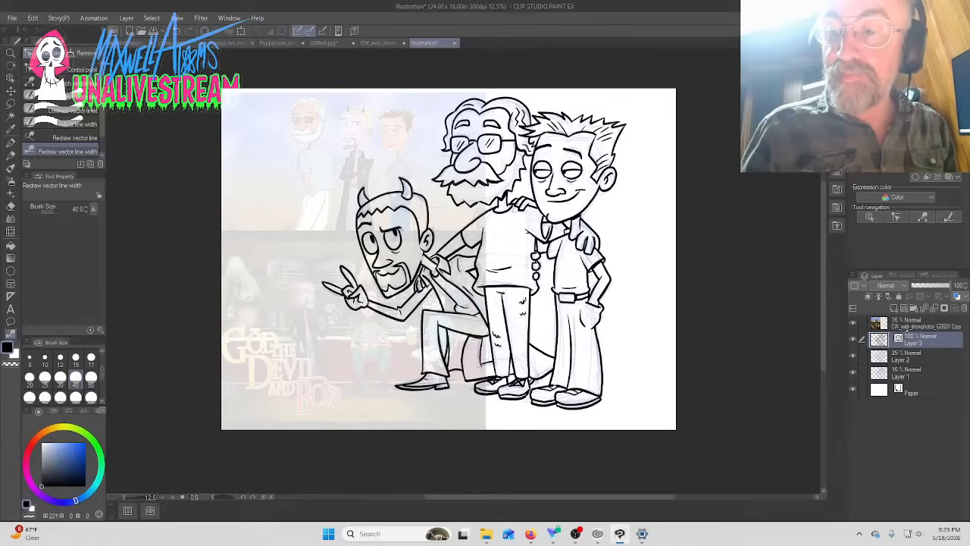
# Duplicate the linework layer, Layer 3, and select the original again
pyautogui.click(853, 274)
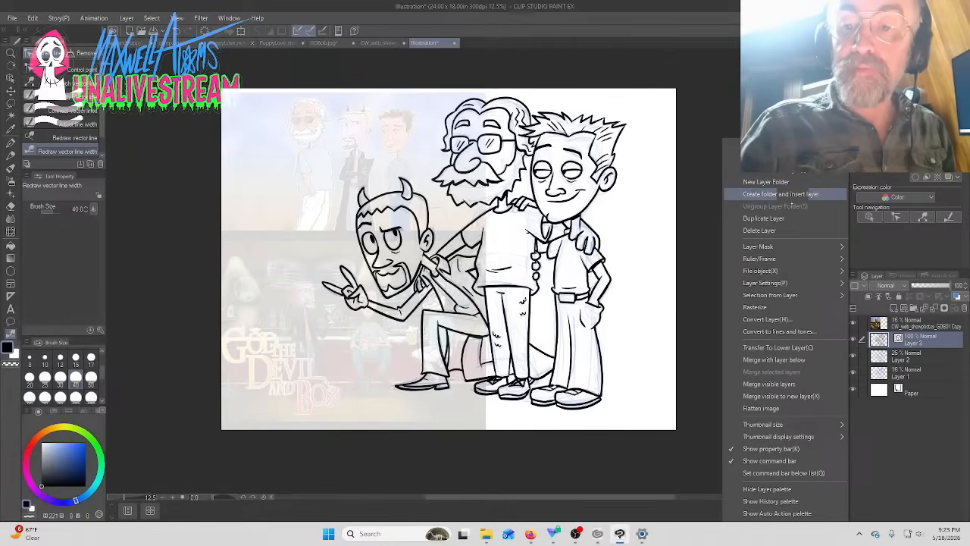
pyautogui.click(764, 219)
pyautogui.click(921, 356)
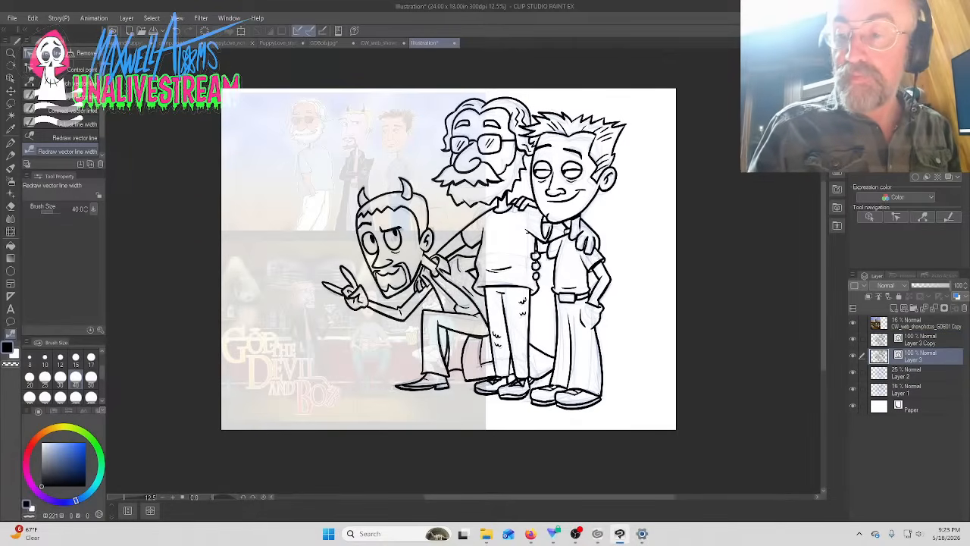
# Add a new raster layer in Color with Normal blending above Layer 2, and set Layer 3 as the reference layer
pyautogui.click(921, 373)
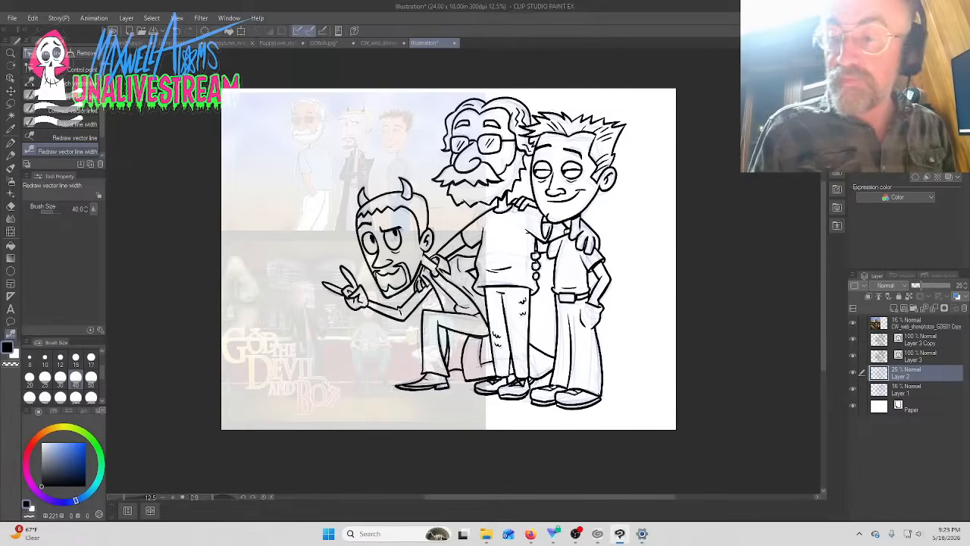
pyautogui.click(852, 275)
pyautogui.moveTo(765, 157)
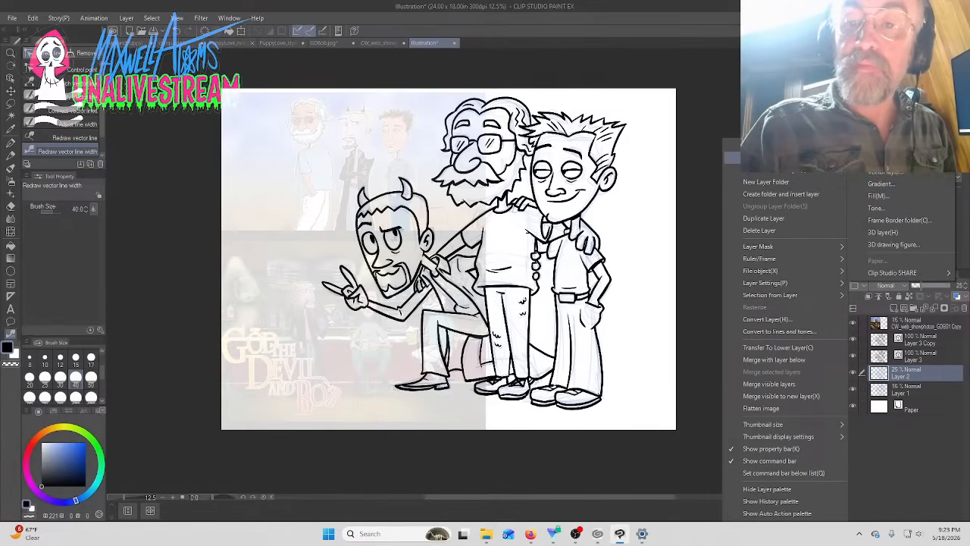
pyautogui.click(887, 159)
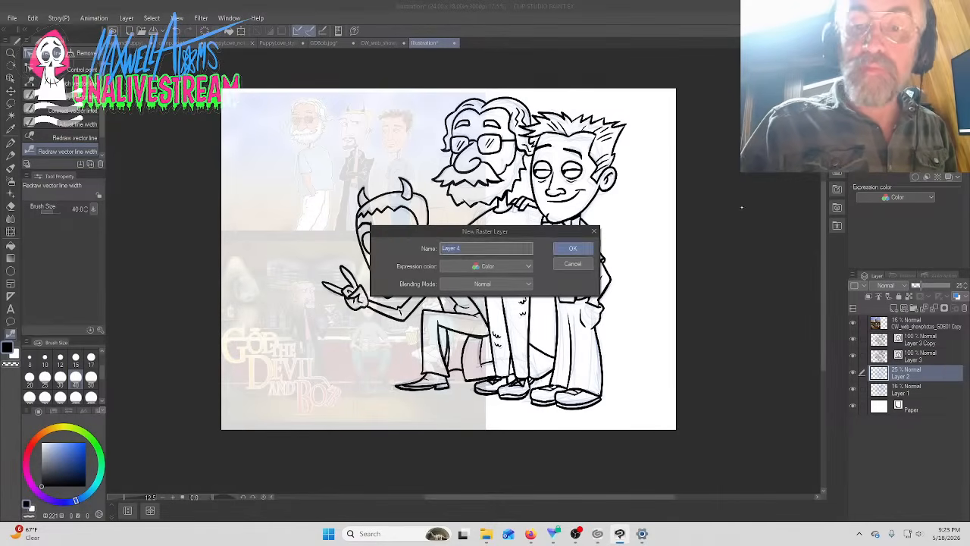
pyautogui.click(573, 249)
pyautogui.click(916, 355)
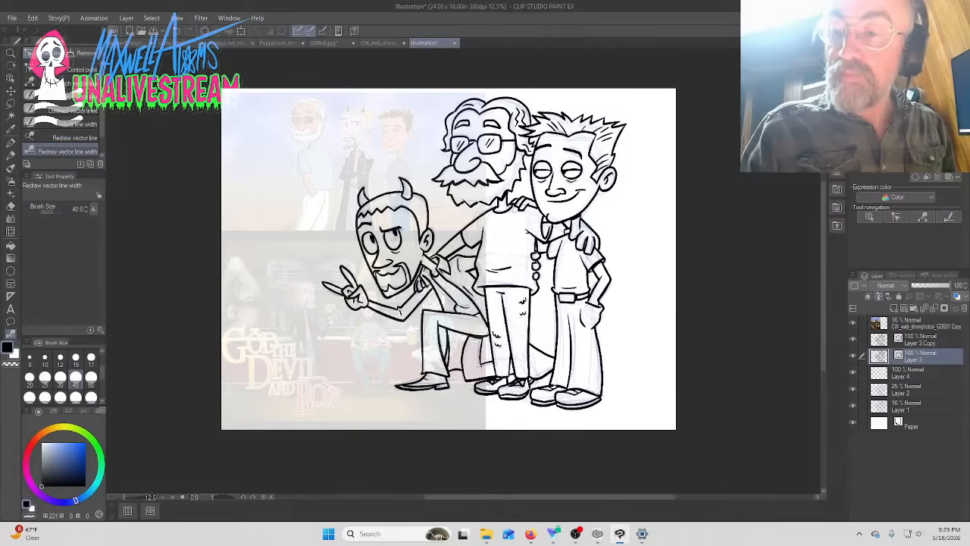
pyautogui.click(913, 372)
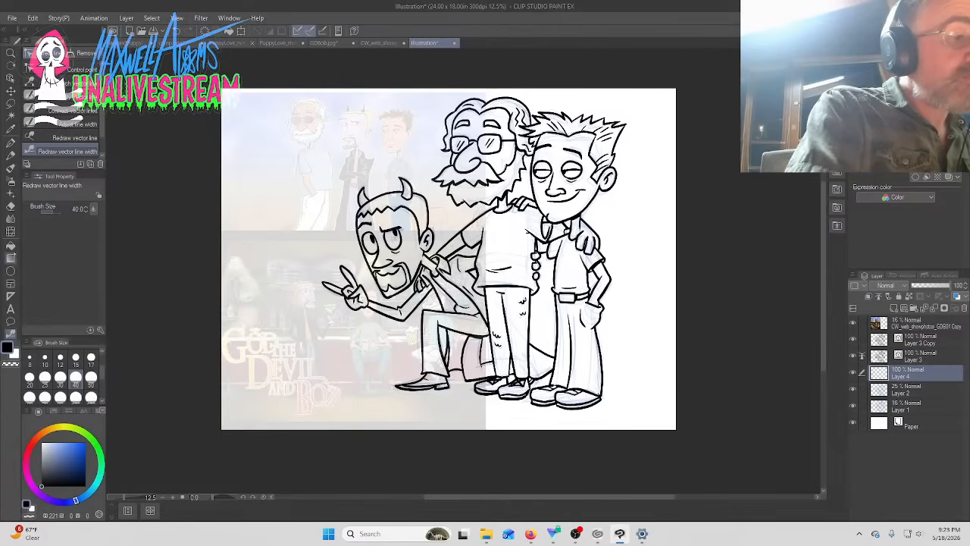
# On Layer 4, fill the horned man's coat, its sleeve and tail, and both horns with black
pyautogui.click(11, 244)
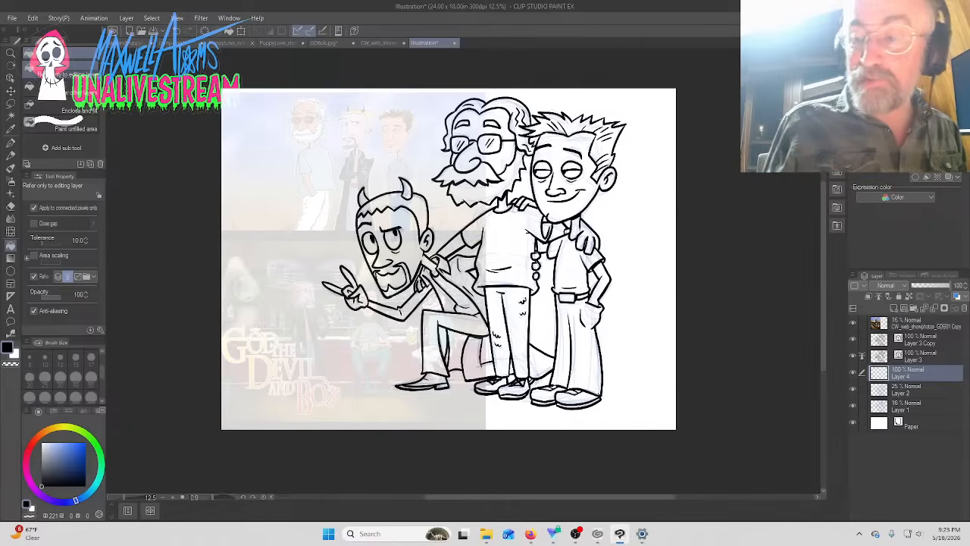
pyautogui.click(921, 355)
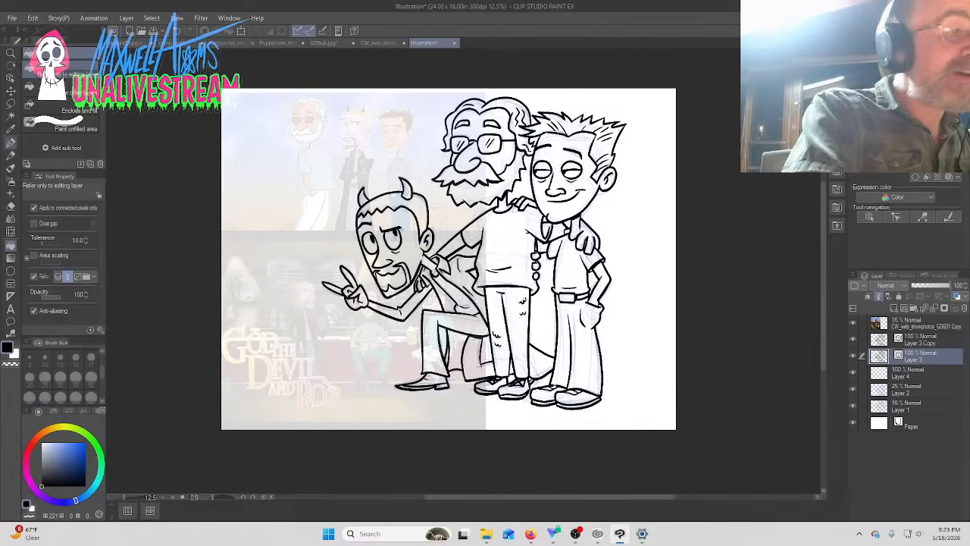
pyautogui.click(11, 142)
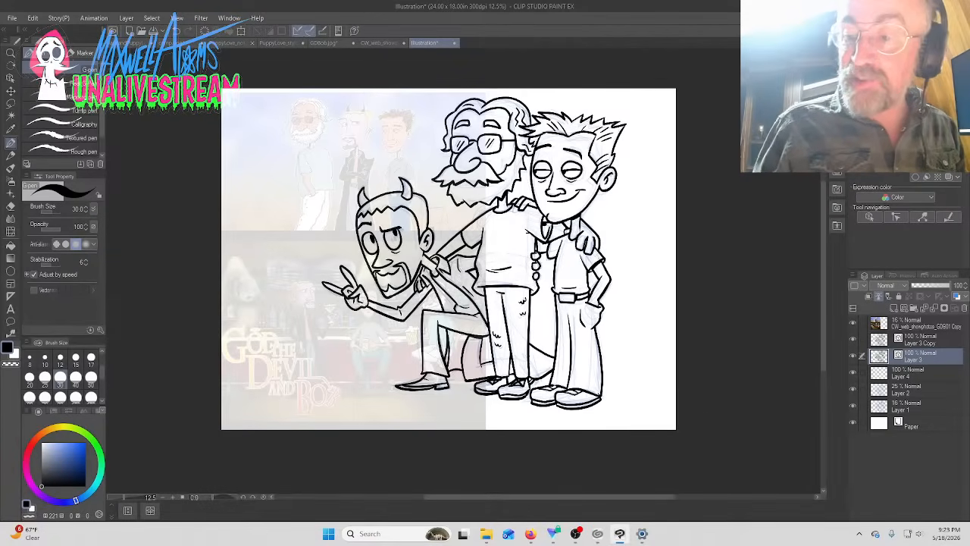
pyautogui.hotkey('alt', ']')
pyautogui.click(918, 355)
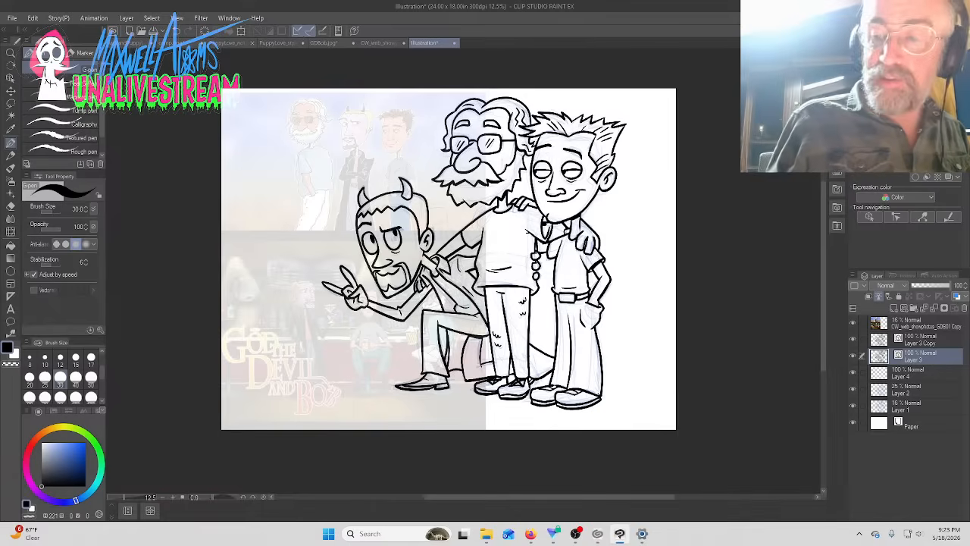
pyautogui.hotkey('alt', '[')
pyautogui.press('g')
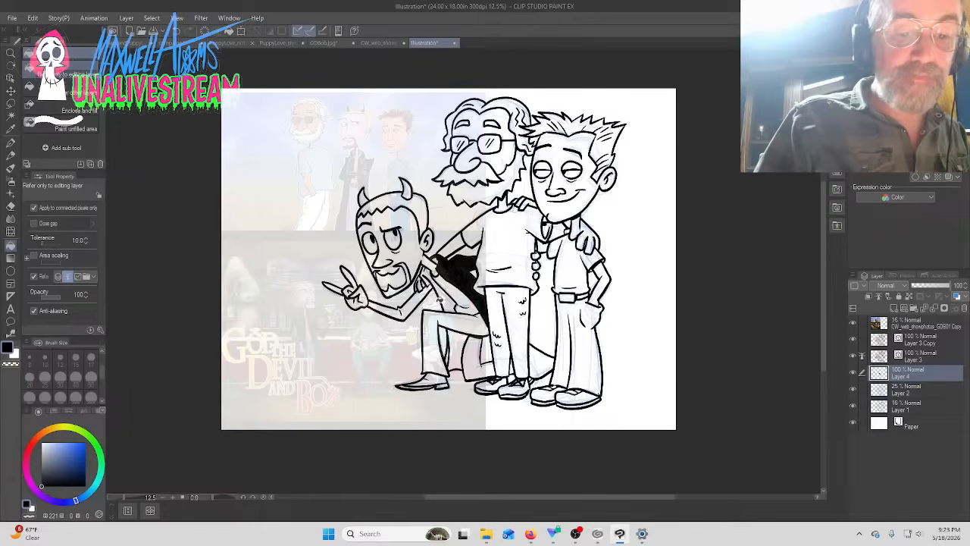
pyautogui.click(423, 297)
pyautogui.click(429, 275)
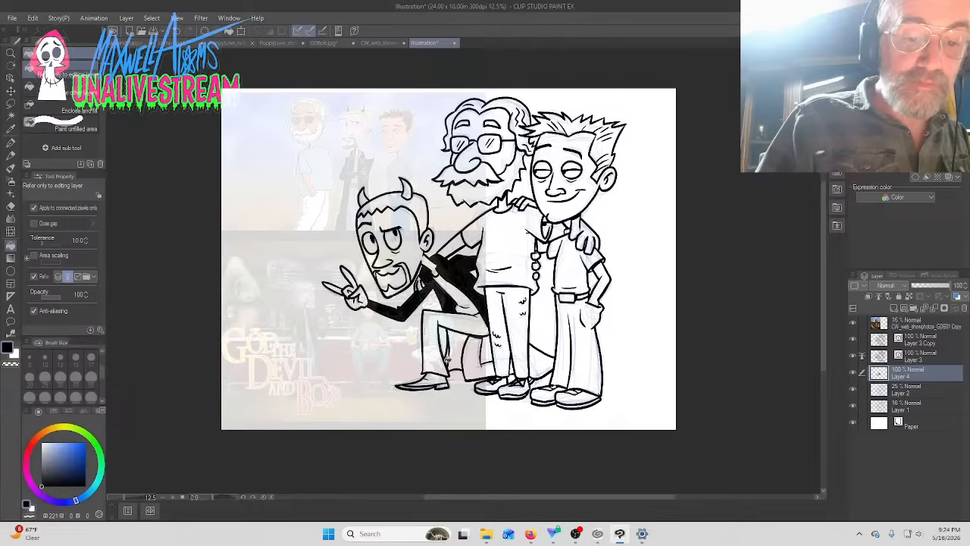
pyautogui.click(547, 361)
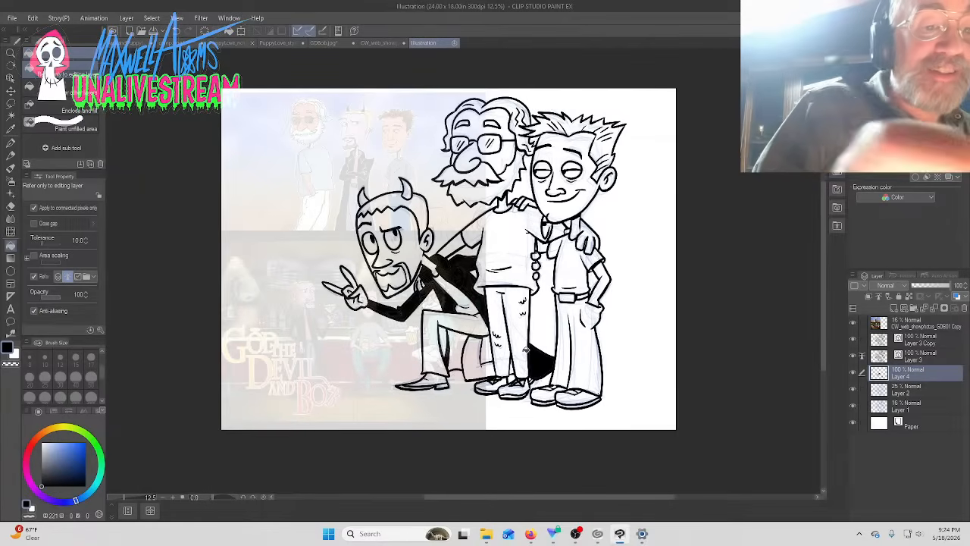
pyautogui.click(408, 189)
pyautogui.click(365, 198)
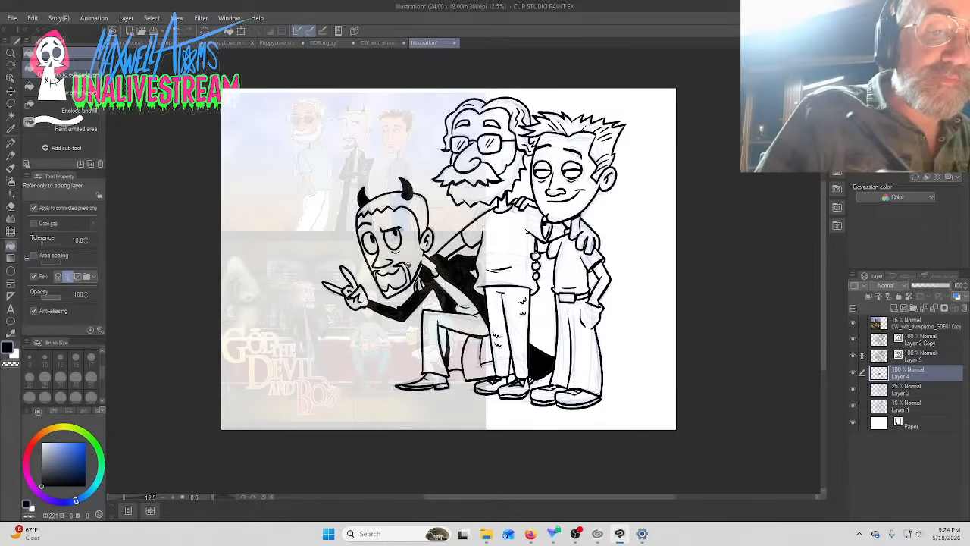
# Fill the horned man's goatee with black, and his coat lining and shoe with dark grey
pyautogui.click(408, 266)
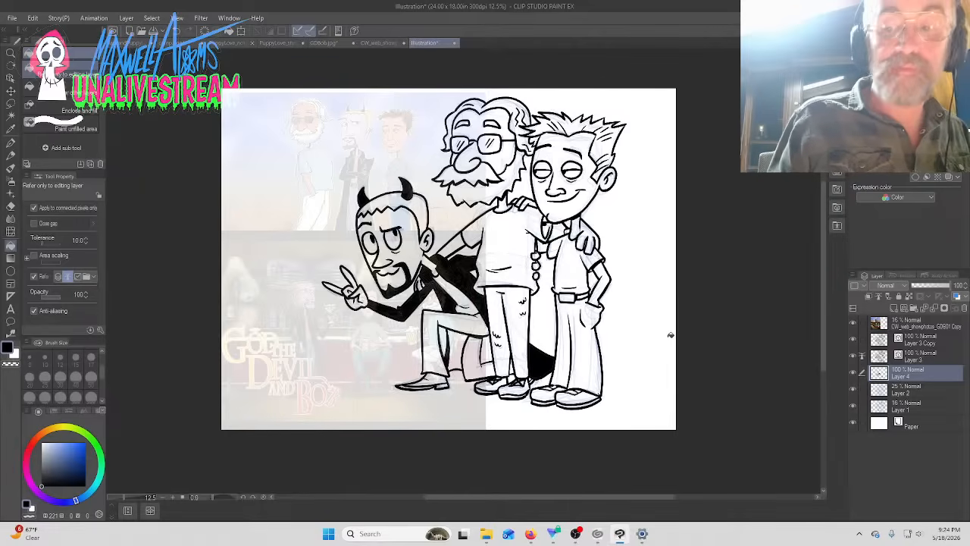
pyautogui.moveTo(44, 466); pyautogui.dragTo(41, 465)
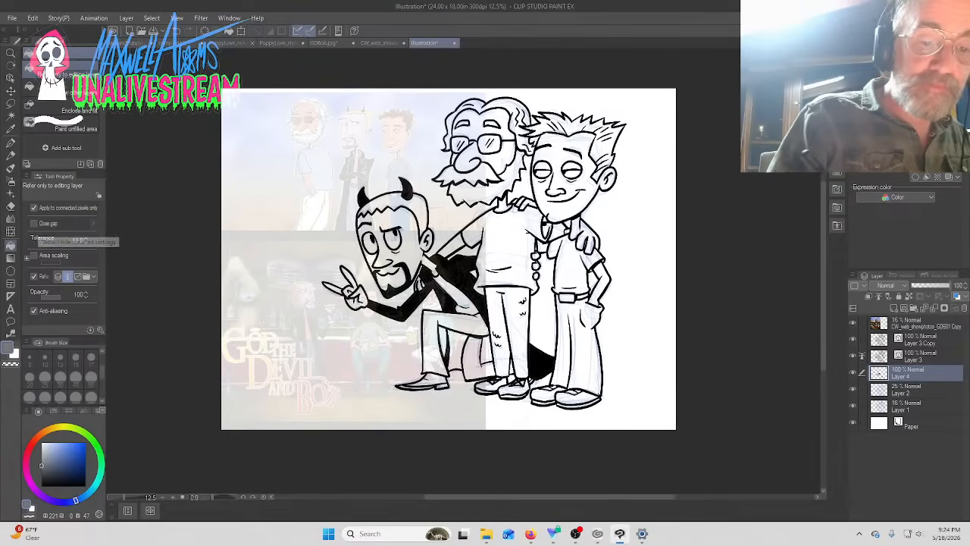
pyautogui.click(457, 350)
pyautogui.click(492, 350)
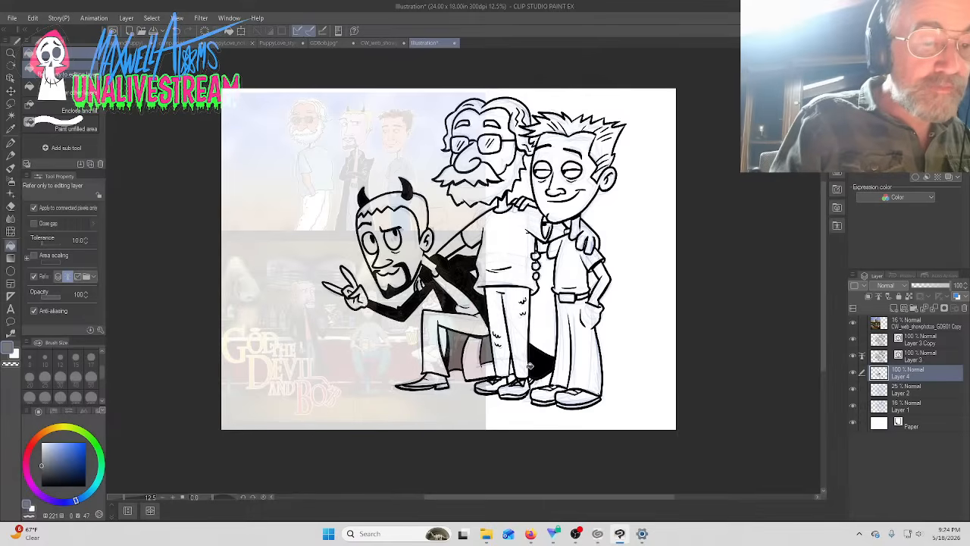
pyautogui.click(444, 381)
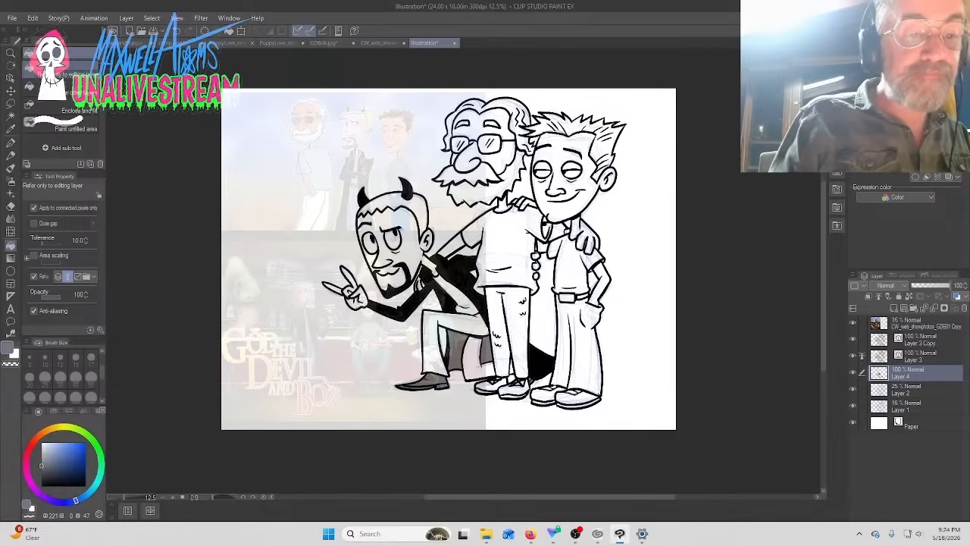
# Fill the bearded man's sunglass lenses and T-shirt and the spiky-haired man's trousers with the same dark grey
pyautogui.click(489, 144)
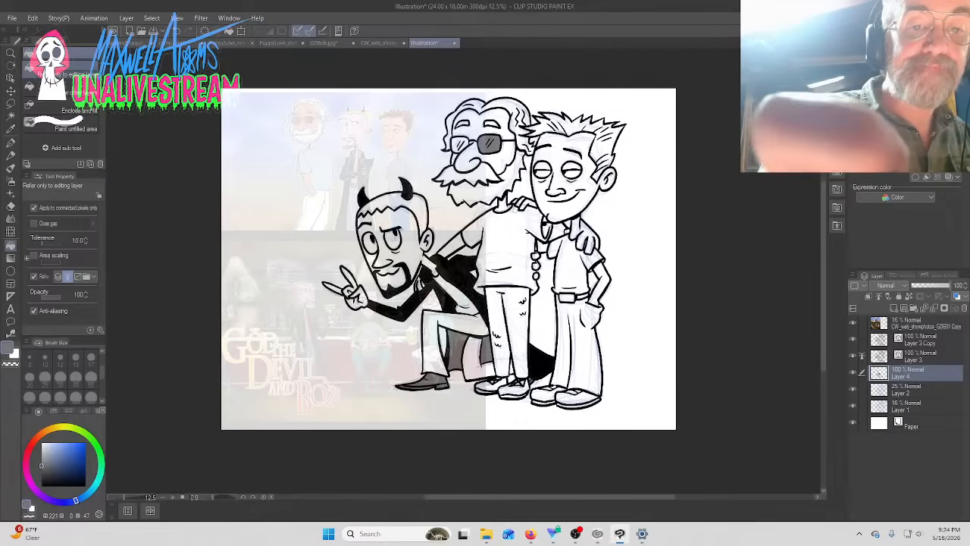
pyautogui.click(462, 140)
pyautogui.click(460, 148)
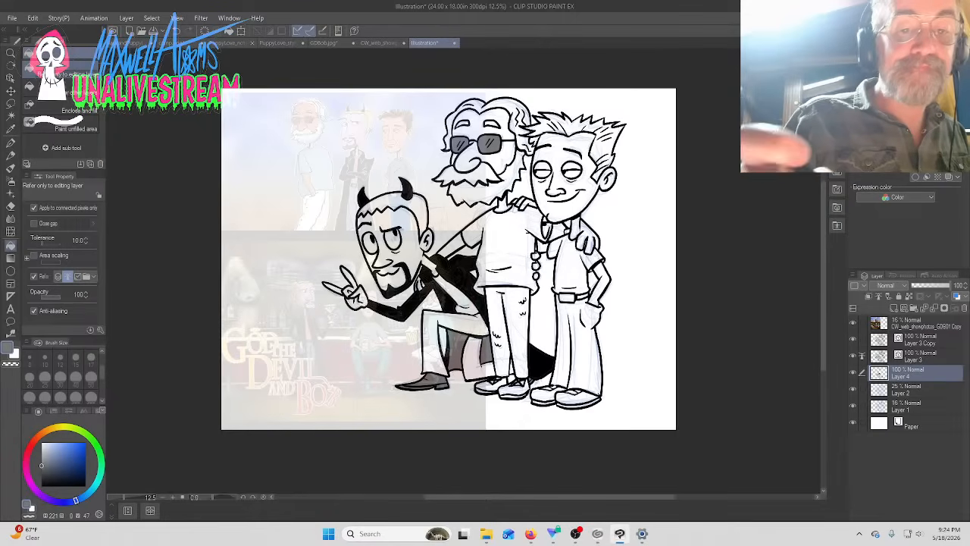
pyautogui.click(516, 240)
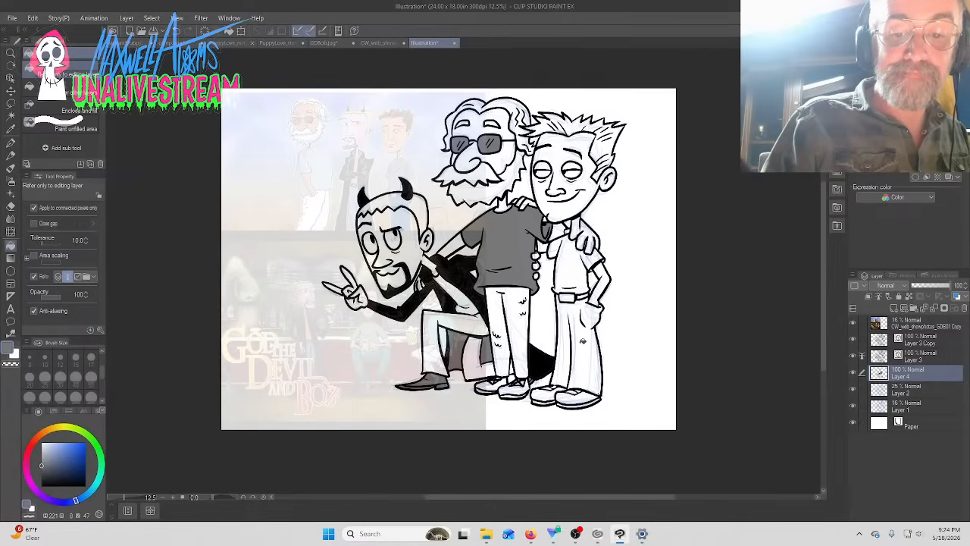
pyautogui.click(583, 341)
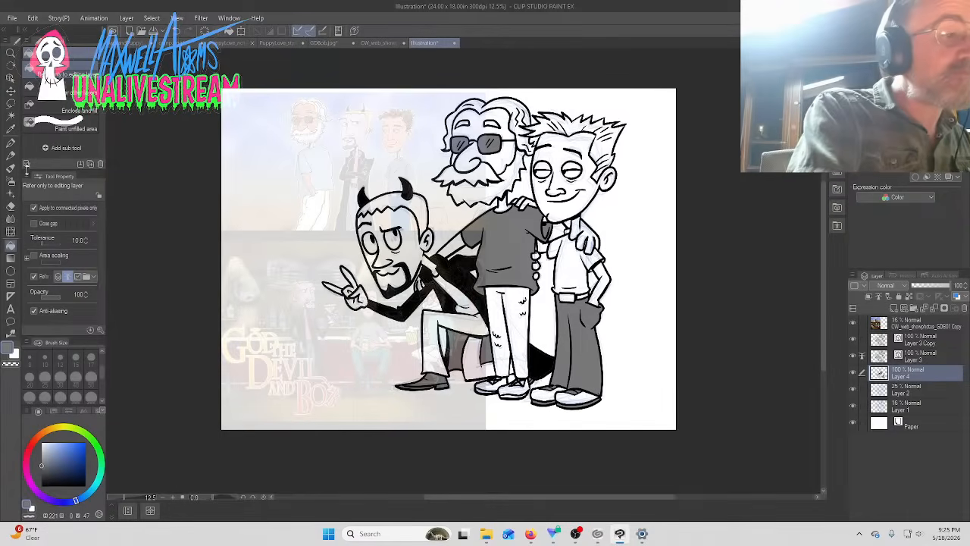
# Switch the fill colour back to black and fill both of the spiky-haired man's shoes
pyautogui.click(60, 473)
pyautogui.click(42, 485)
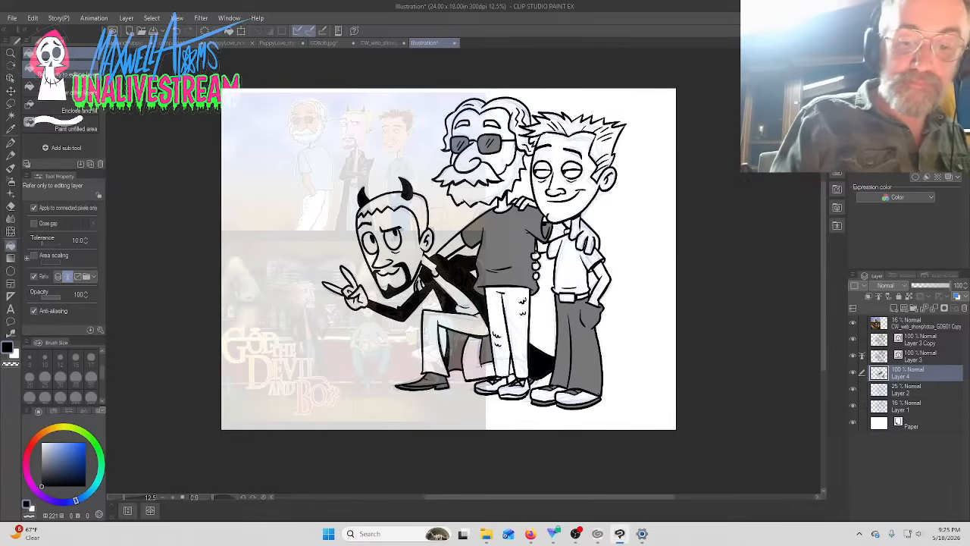
pyautogui.click(580, 398)
pyautogui.click(552, 394)
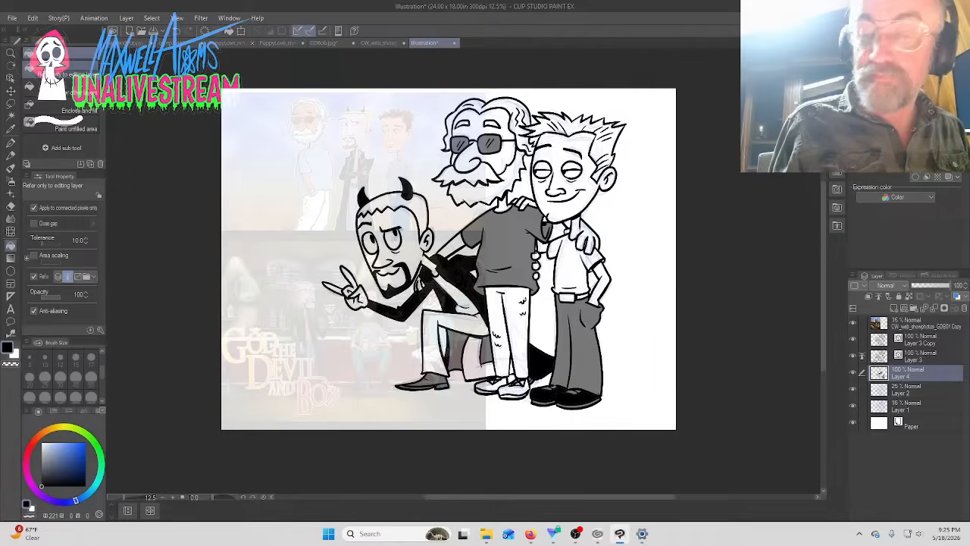
# Sample the dark grey from the spiky-haired man's trousers and fill his hair and shirt with it
pyautogui.click(10, 128)
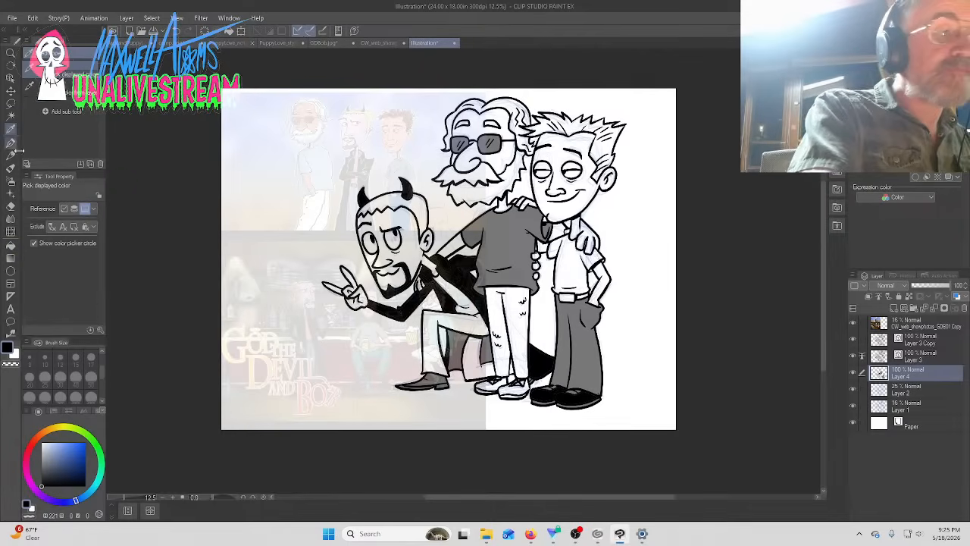
pyautogui.click(585, 333)
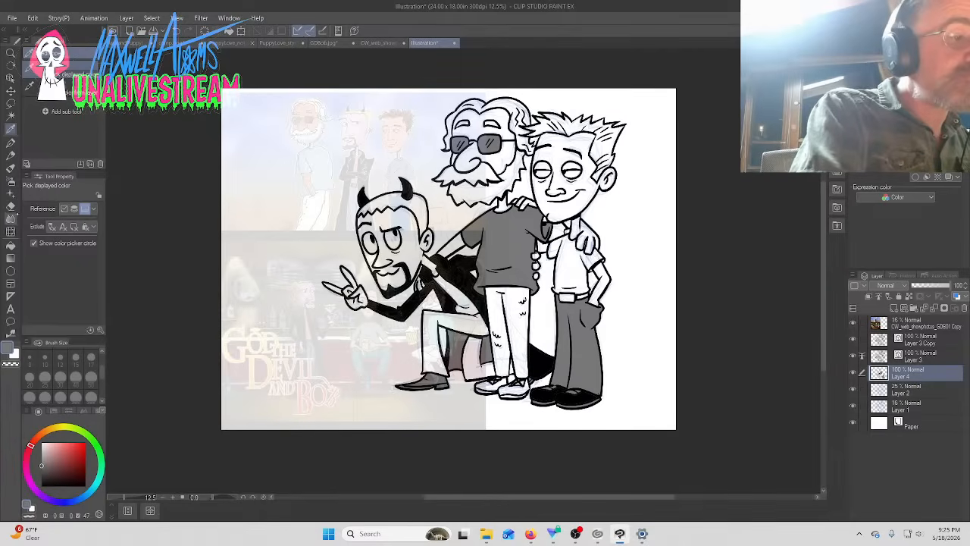
pyautogui.click(10, 245)
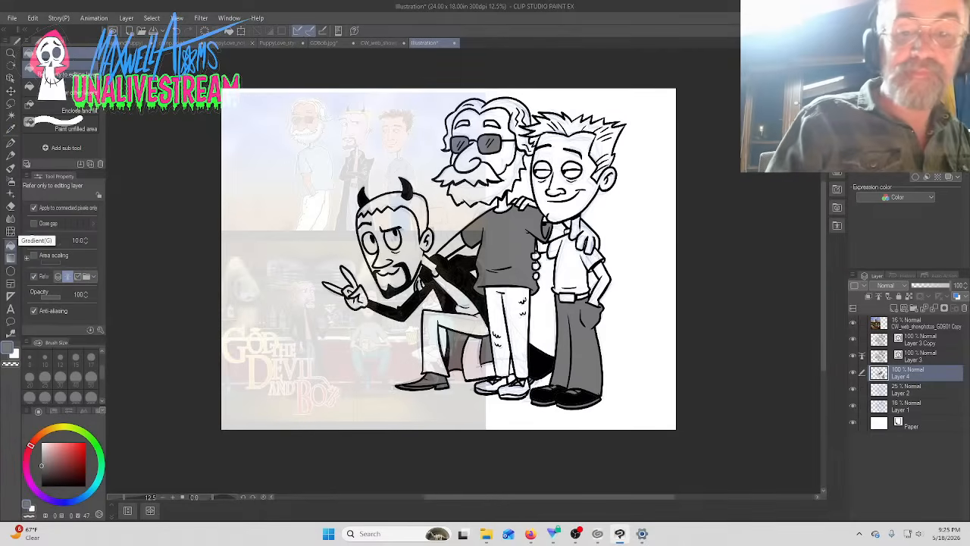
pyautogui.click(613, 143)
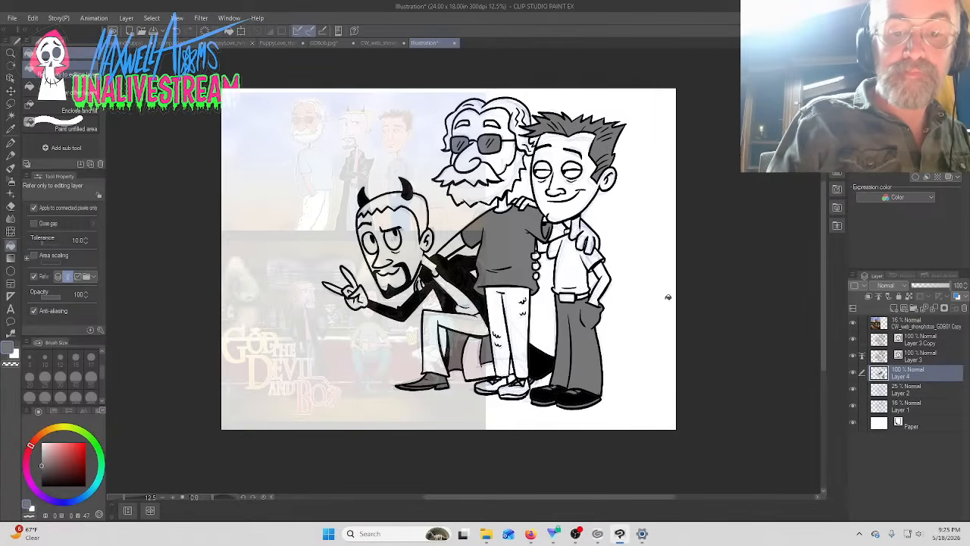
pyautogui.click(584, 271)
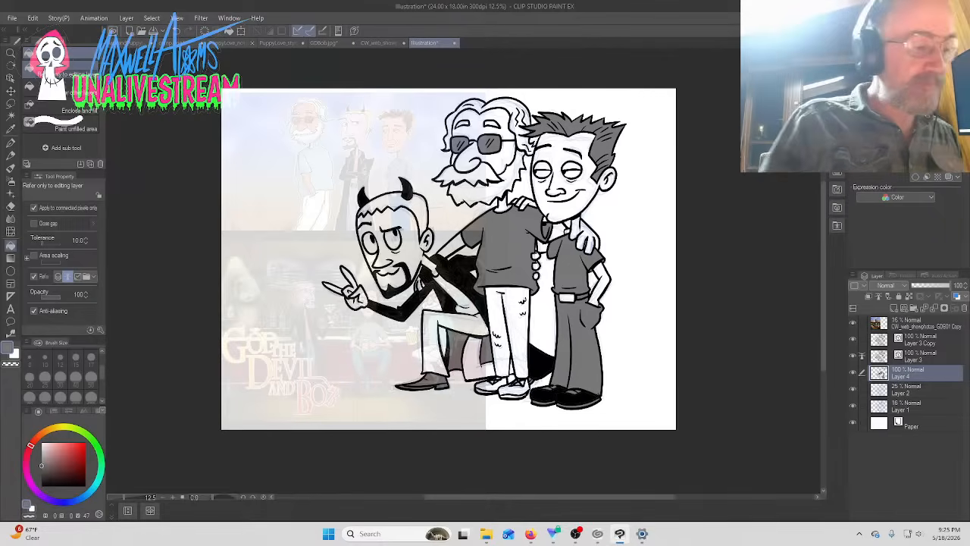
# Fill both standing men's shirts and the horned man's trousers with a lighter grey, and hide the sketch and reference photo layers
pyautogui.click(42, 454)
pyautogui.click(505, 239)
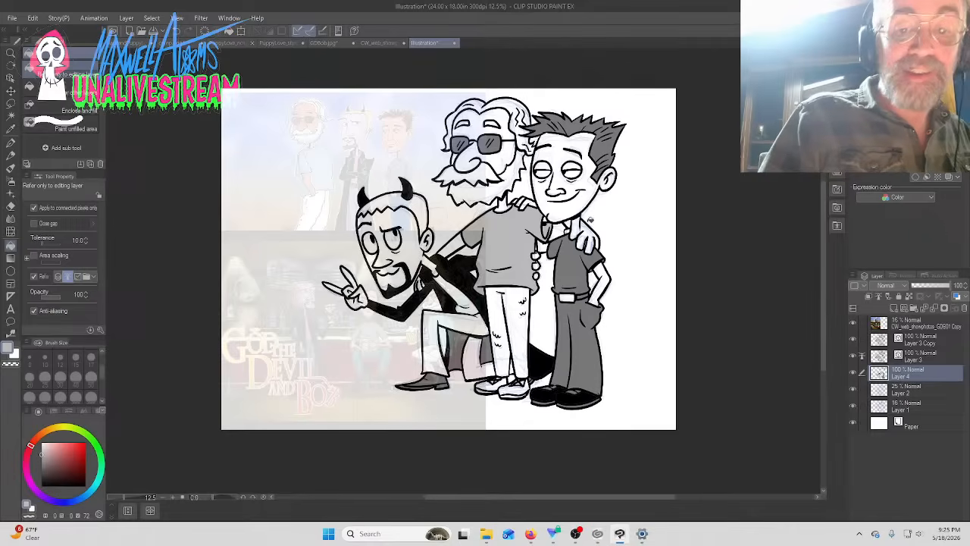
pyautogui.click(582, 272)
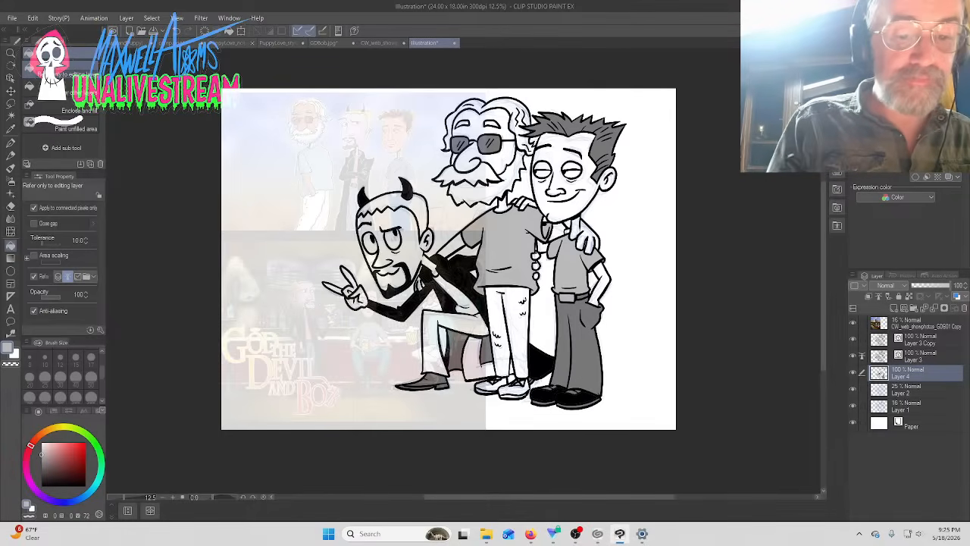
pyautogui.click(453, 325)
pyautogui.click(477, 355)
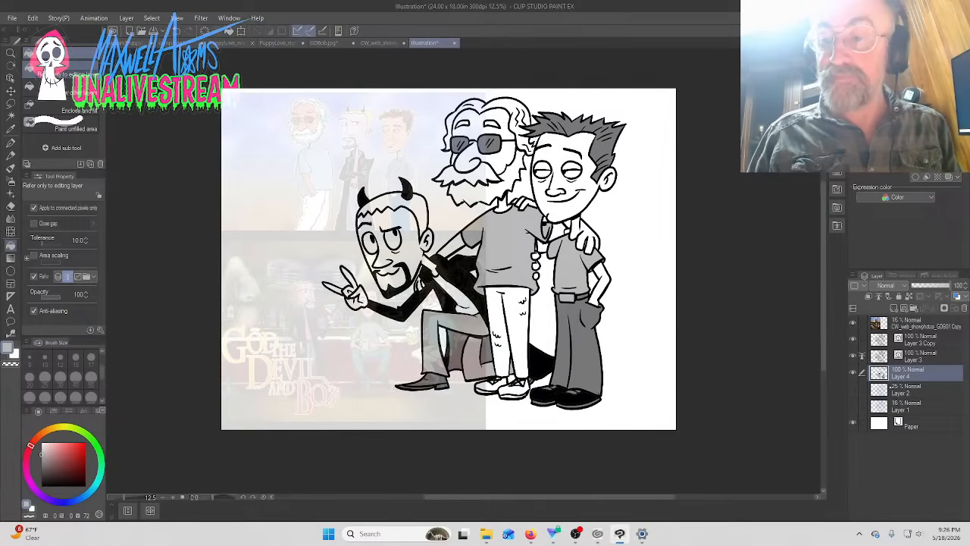
pyautogui.click(853, 323)
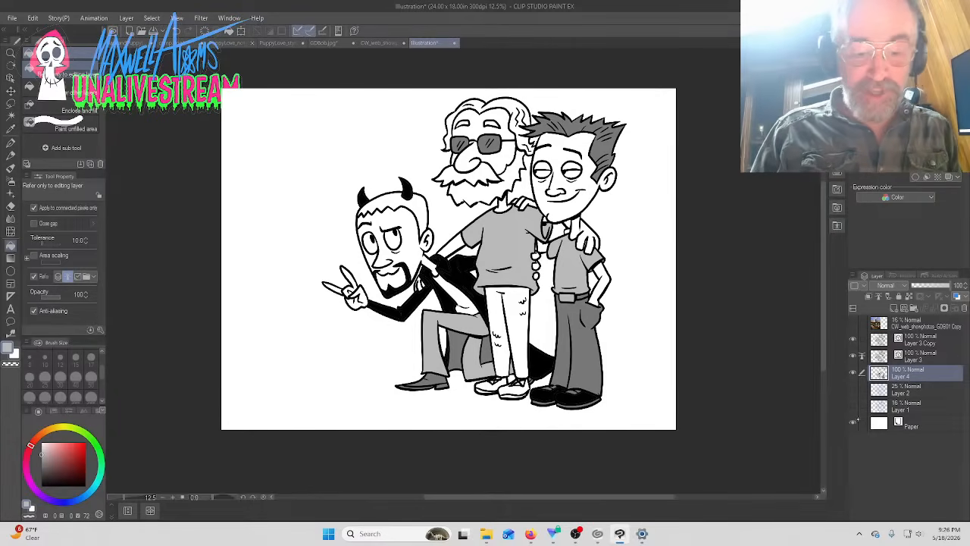
# Switch to the live chat window and remove the viewer message containing a slur
pyautogui.click(576, 533)
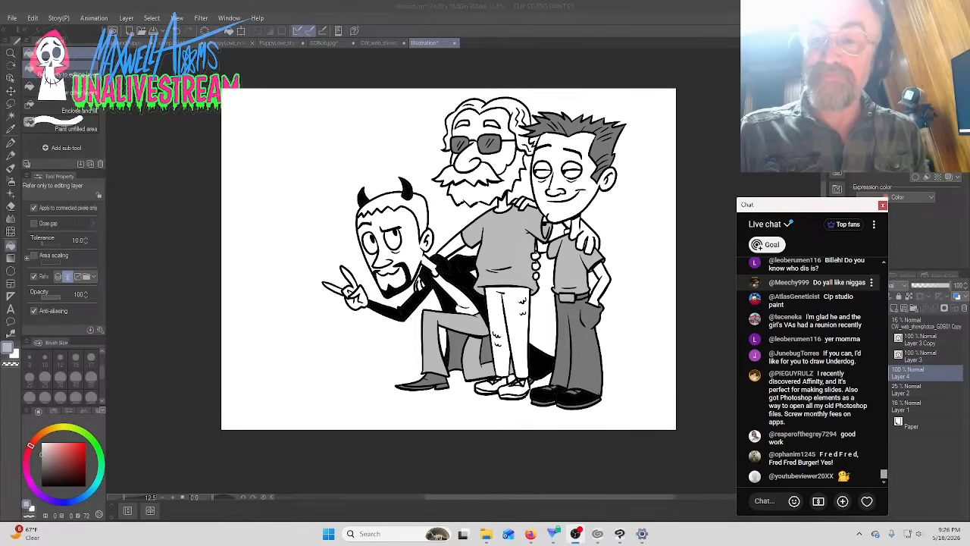
pyautogui.click(871, 282)
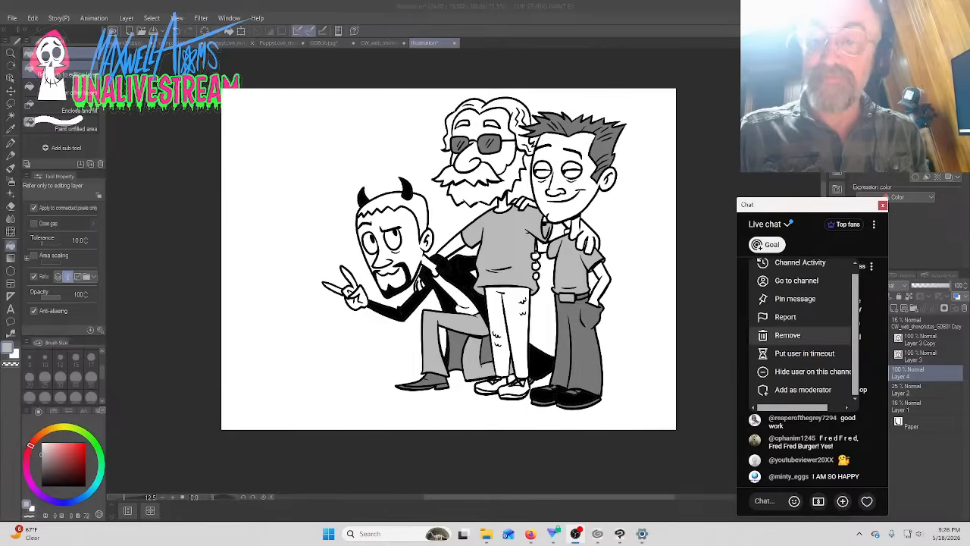
pyautogui.click(789, 335)
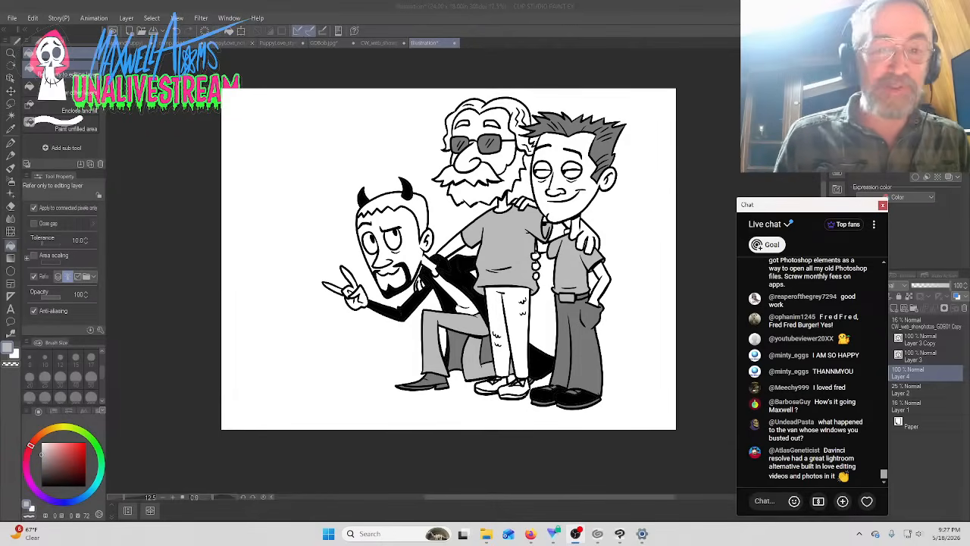
# Return to the illustration and lower the opacity of the fill layer, Layer 4, to 43%
pyautogui.click(942, 359)
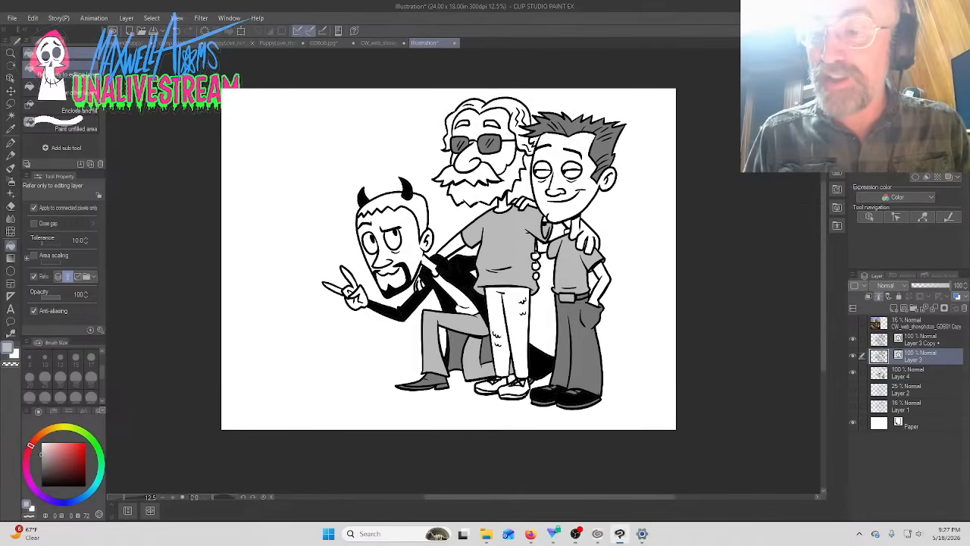
pyautogui.click(932, 343)
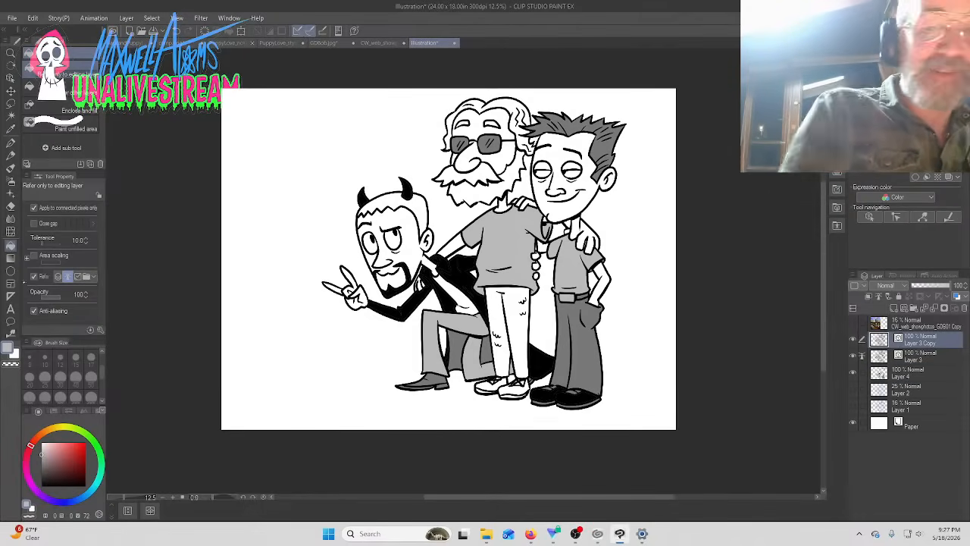
pyautogui.click(933, 356)
pyautogui.moveTo(951, 286)
pyautogui.mouseDown()
pyautogui.moveTo(926, 286)
pyautogui.moveTo(953, 285)
pyautogui.mouseUp()
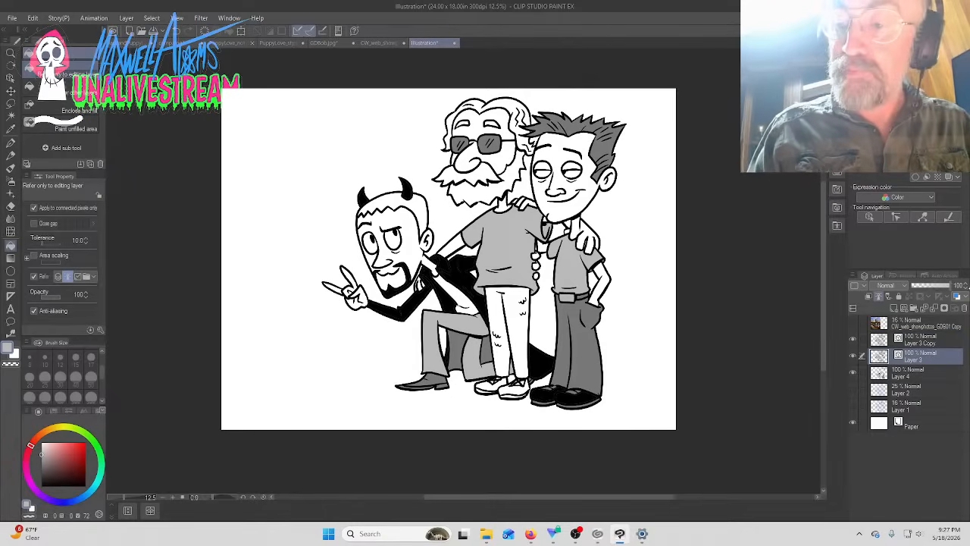
pyautogui.click(854, 372)
pyautogui.click(853, 372)
pyautogui.click(916, 371)
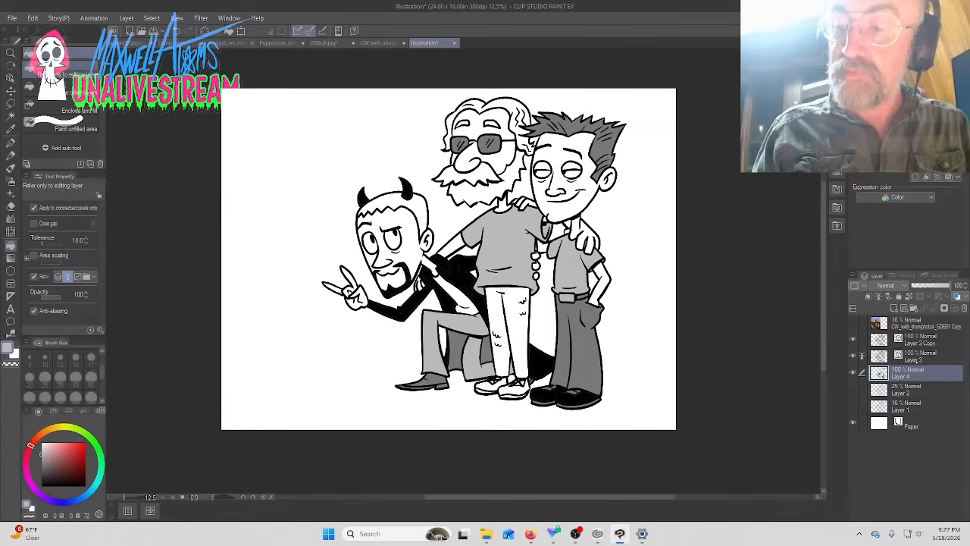
pyautogui.moveTo(930, 287); pyautogui.dragTo(924, 286)
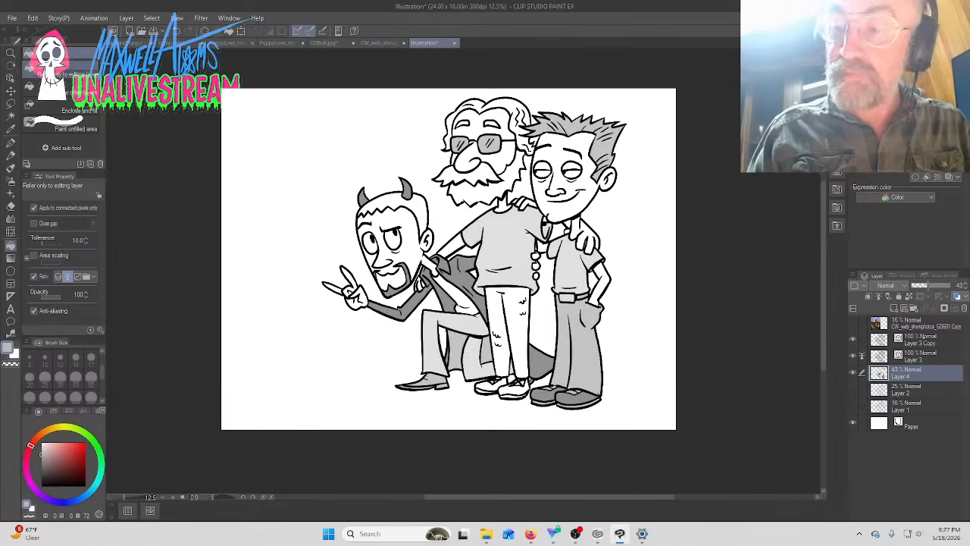
# Rasterize the duplicated linework layer, Layer 3 Copy
pyautogui.click(927, 339)
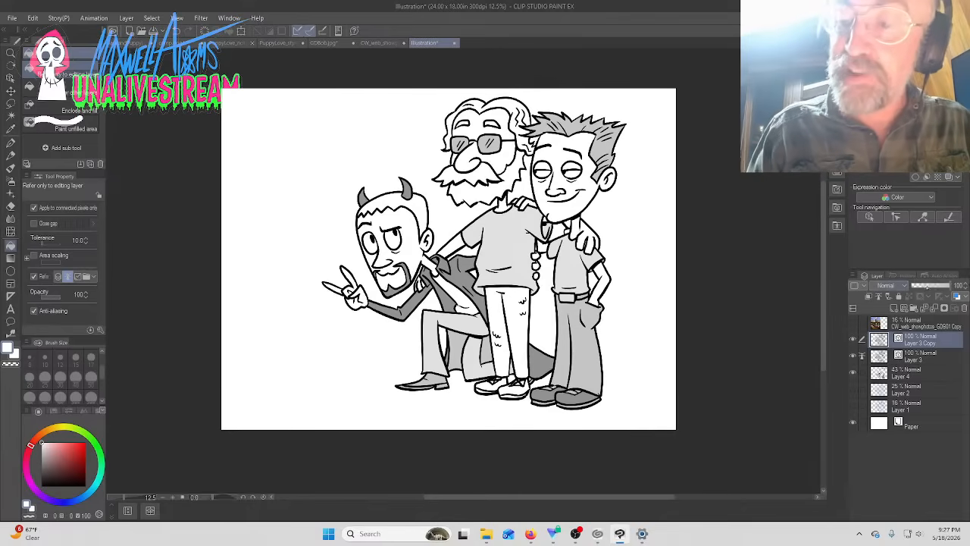
pyautogui.click(853, 274)
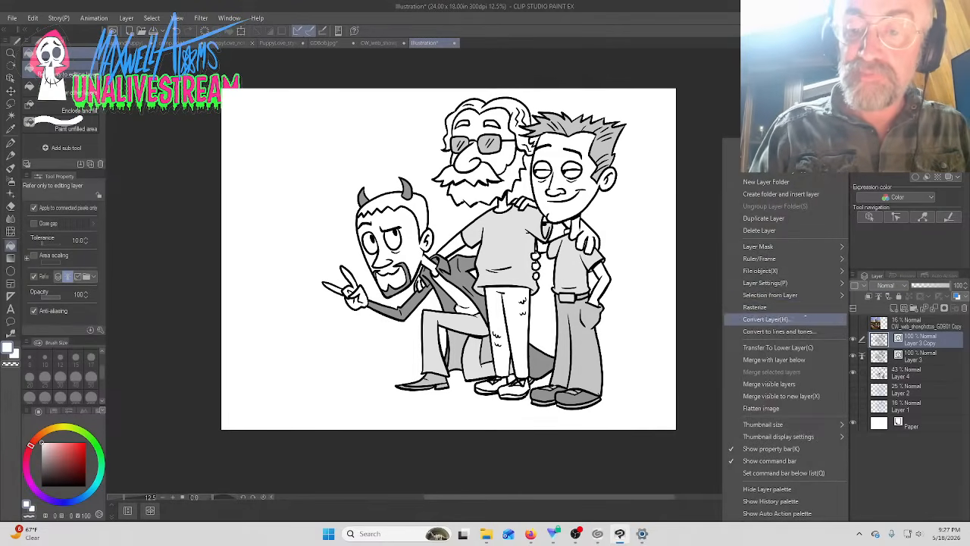
pyautogui.click(802, 308)
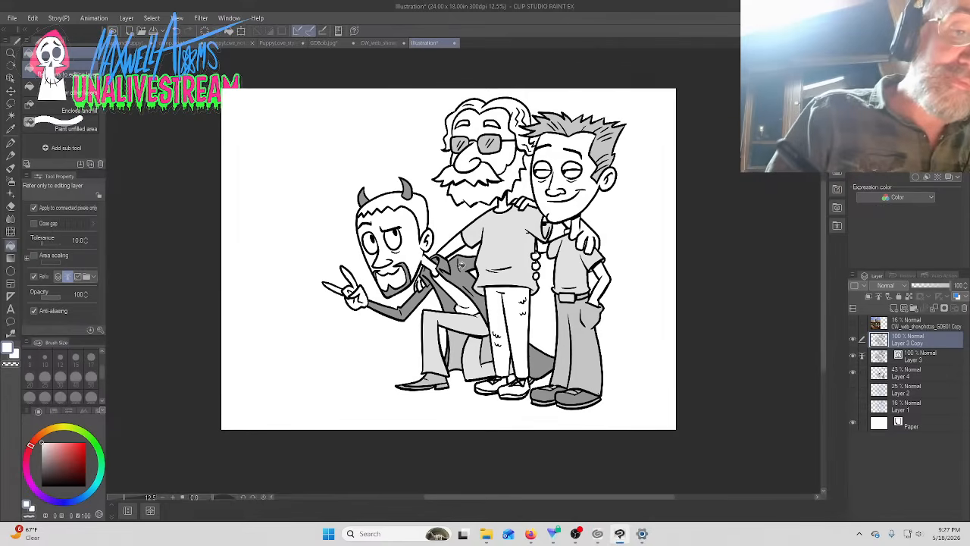
# On Layer 3 Copy, recolour the inner fold lines of the horned man's coat and sleeve to white with the Fill tool
pyautogui.click(459, 264)
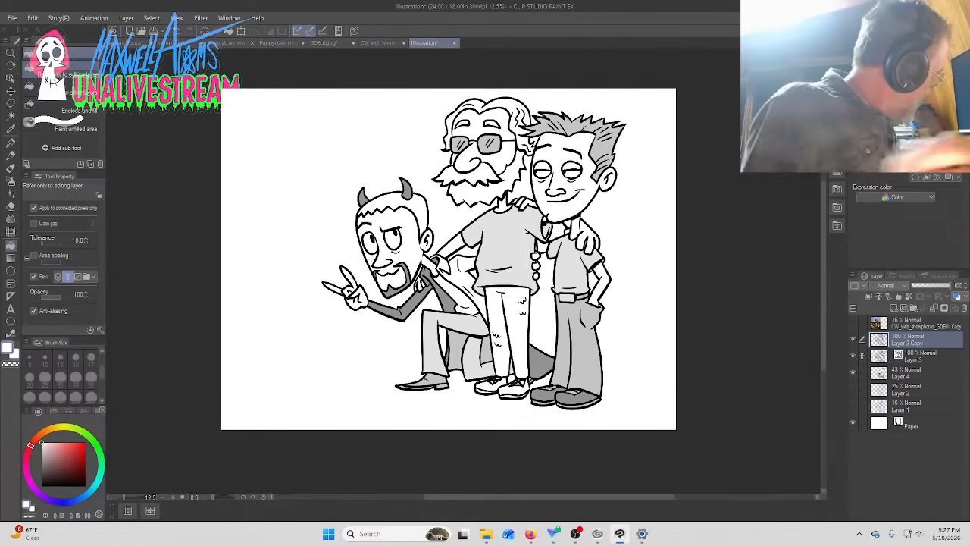
pyautogui.hotkey('ctrl', 'z')
pyautogui.scroll(2, 463, 275)
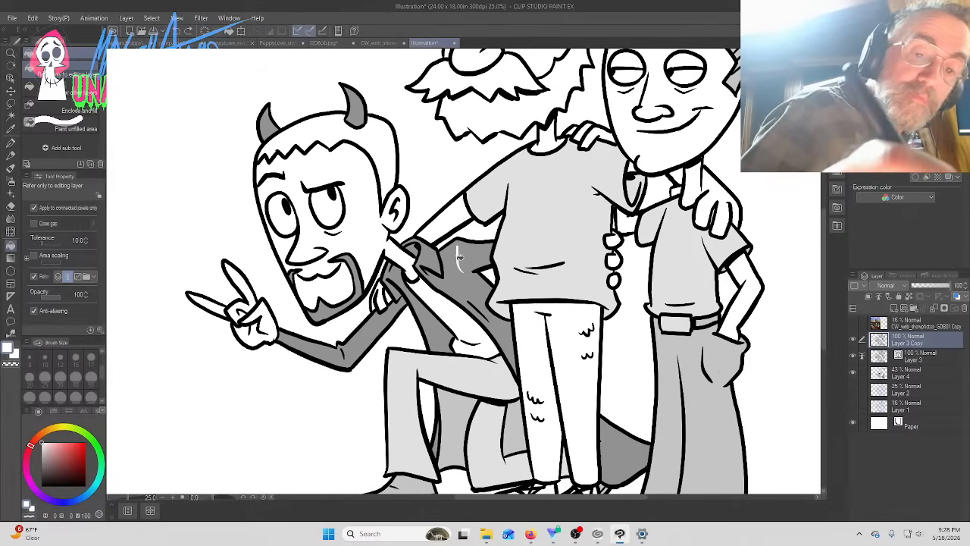
pyautogui.click(476, 307)
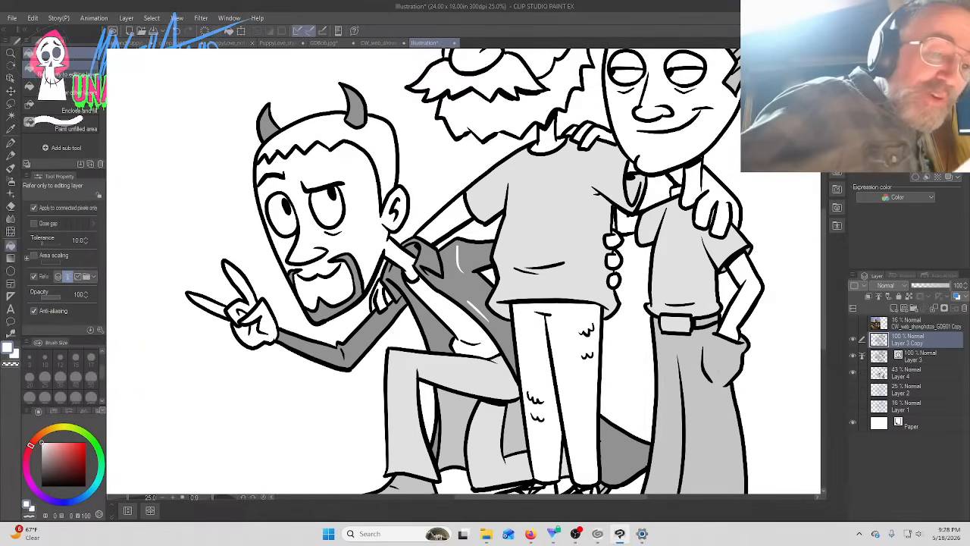
pyautogui.click(343, 349)
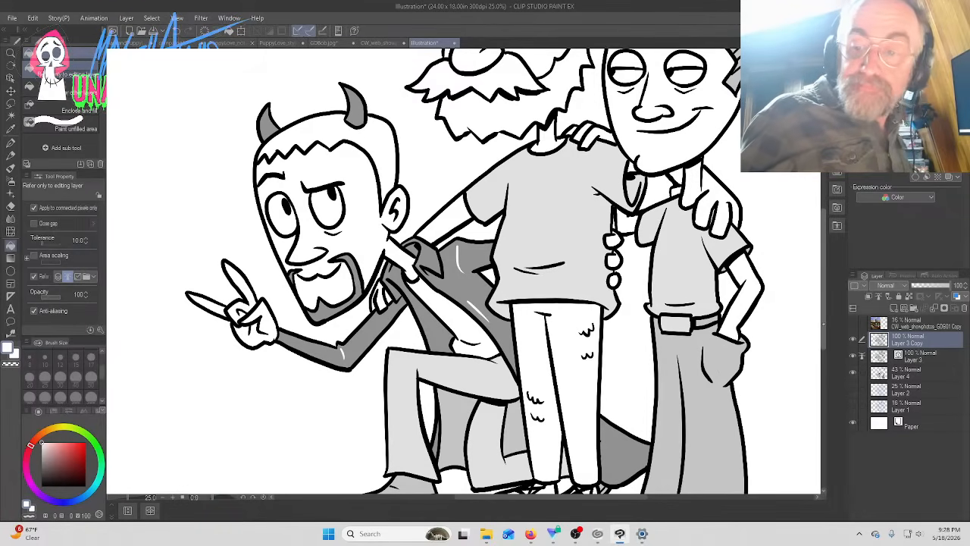
pyautogui.moveTo(825, 324)
pyautogui.mouseDown()
pyautogui.moveTo(826, 348)
pyautogui.moveTo(827, 284)
pyautogui.mouseUp()
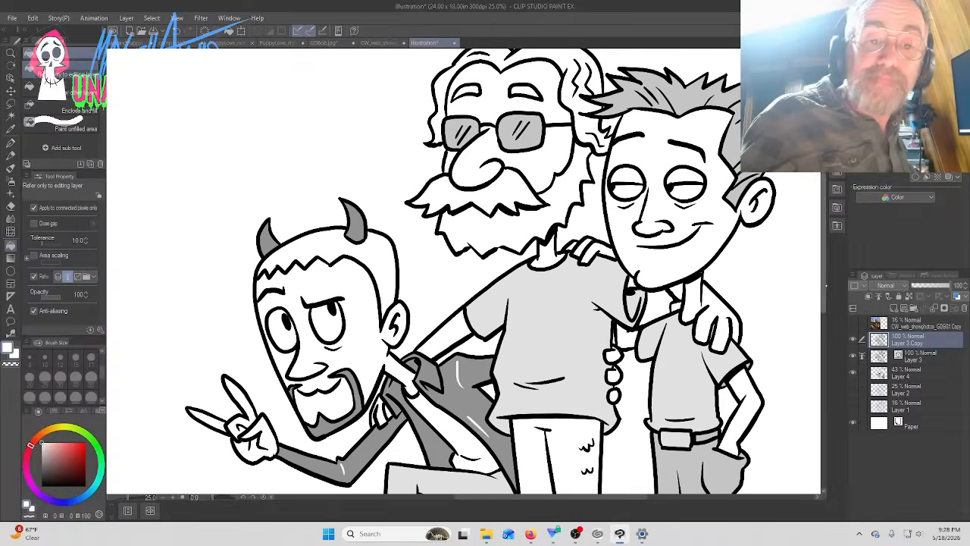
# Recolour the glint lines on the bearded man's sunglasses to white on Layer 3 Copy with the Fill tool
pyautogui.click(525, 130)
pyautogui.hotkey('ctrl', 'z')
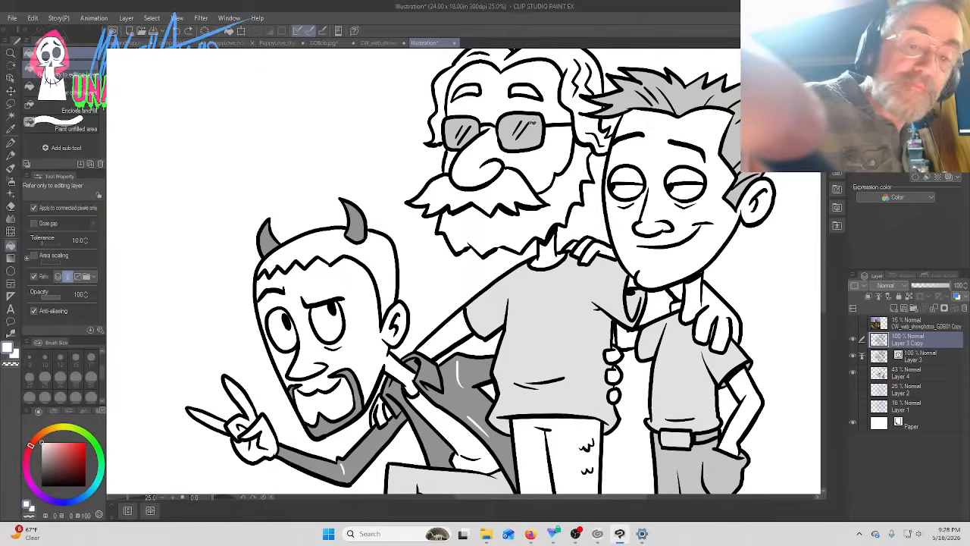
pyautogui.hotkey('ctrl', 'y')
pyautogui.hotkey('ctrl', 'z')
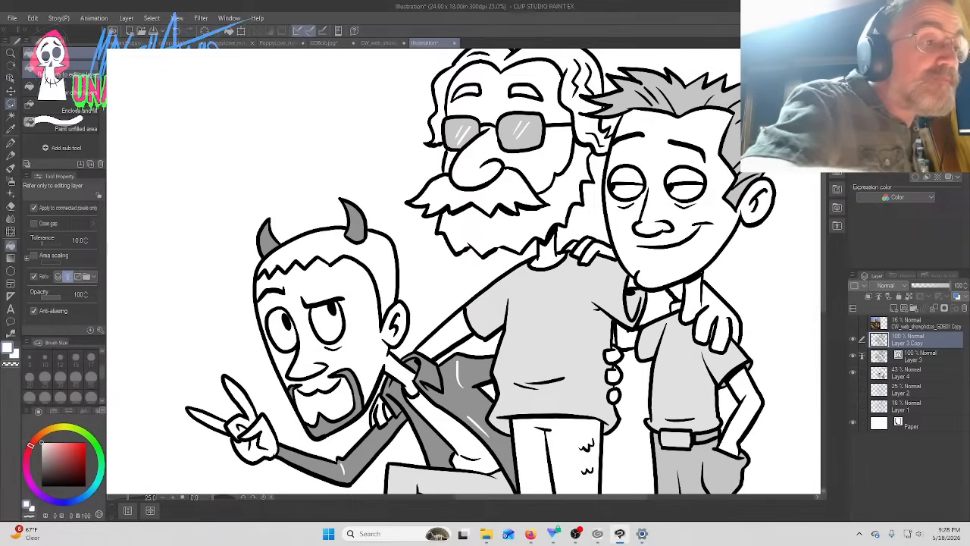
# Auto-select the linework, paint the inner lines of the horned man's coat collar white with the G-pen, and clear the selection
pyautogui.click(11, 115)
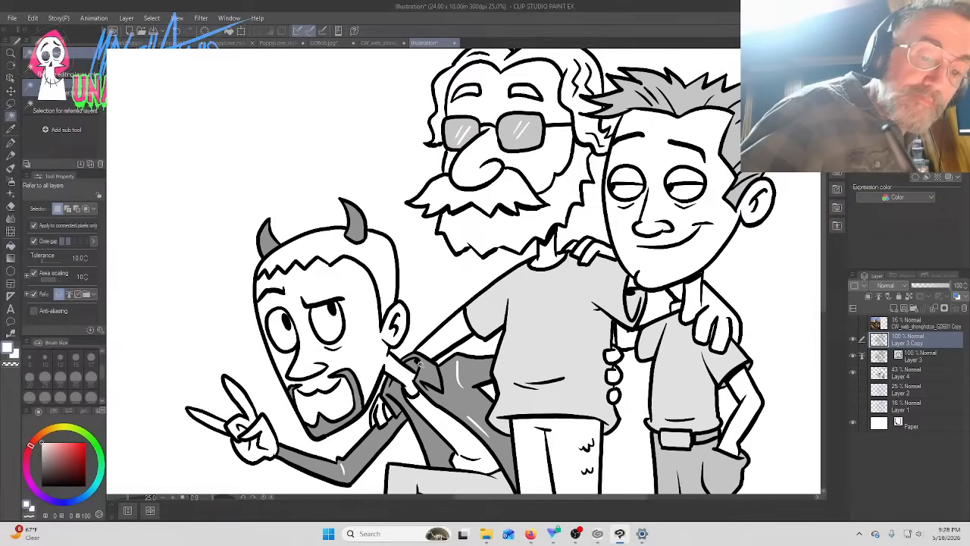
pyautogui.click(419, 363)
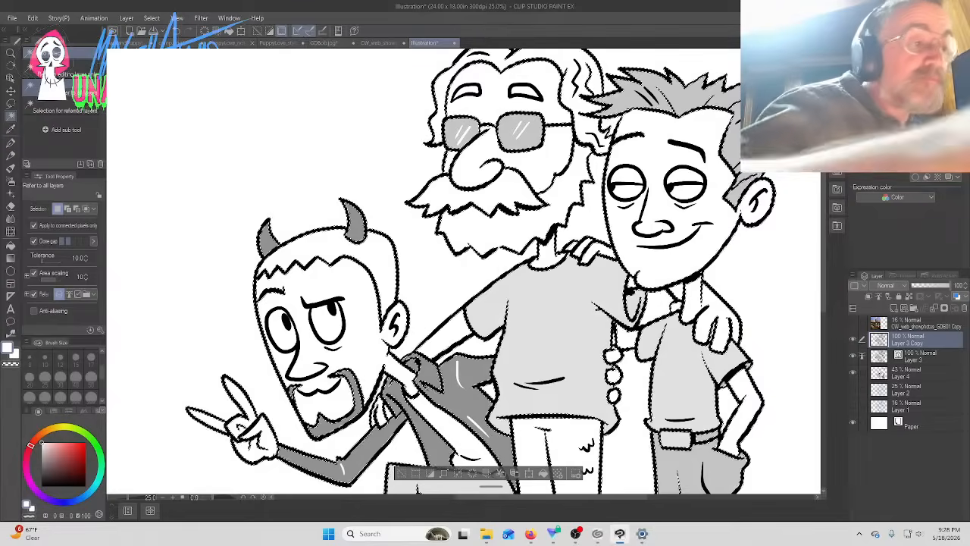
pyautogui.click(11, 143)
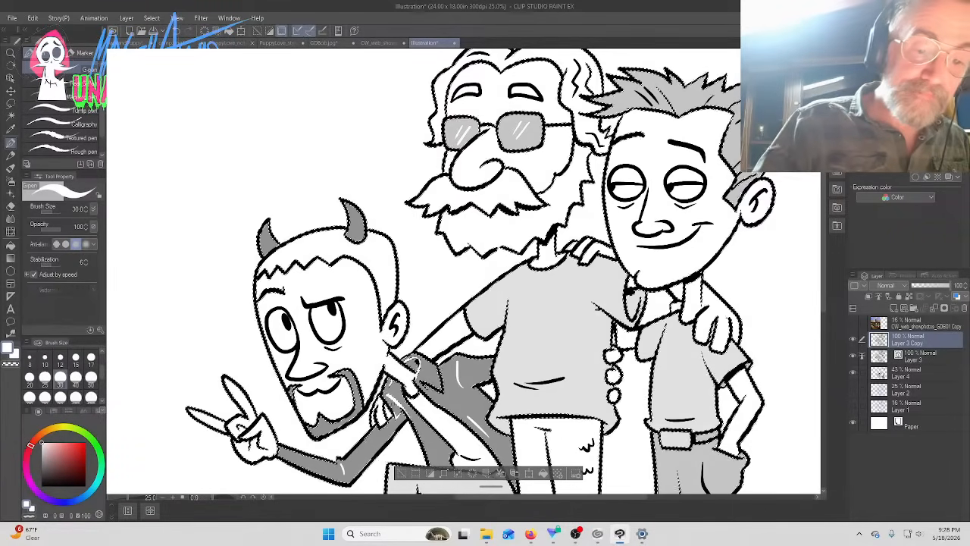
pyautogui.moveTo(422, 382)
pyautogui.mouseDown()
pyautogui.moveTo(438, 390)
pyautogui.moveTo(439, 375)
pyautogui.mouseUp()
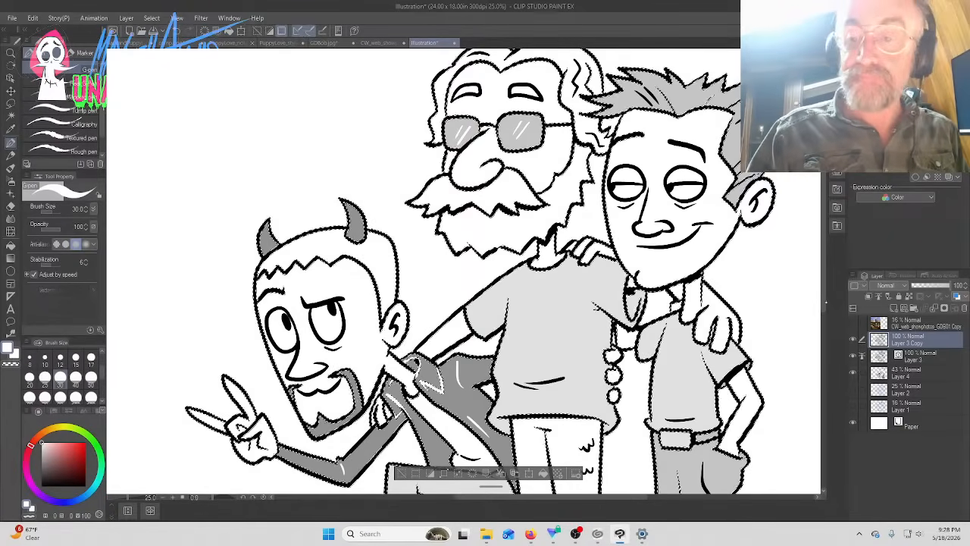
pyautogui.scroll(-5, 823, 318)
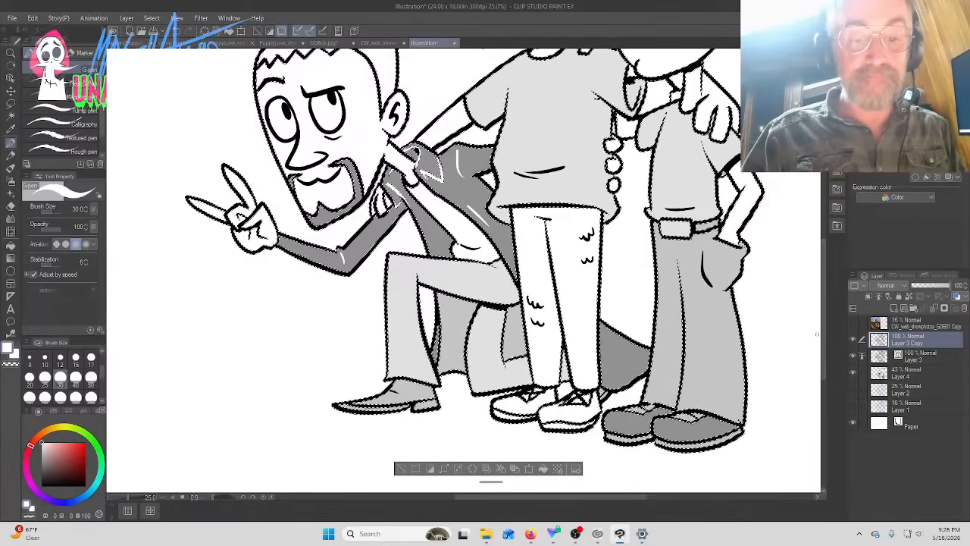
pyautogui.scroll(-3, 816, 333)
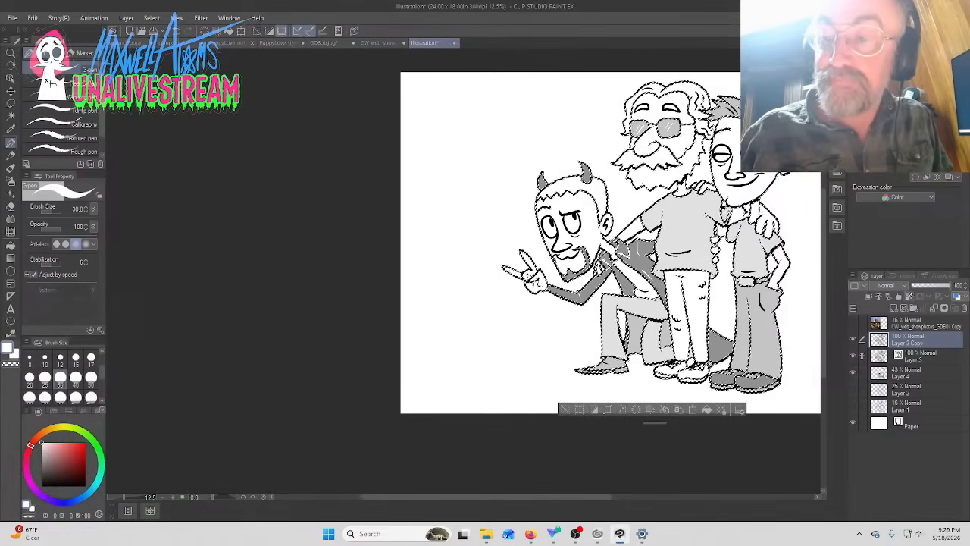
pyautogui.click(853, 276)
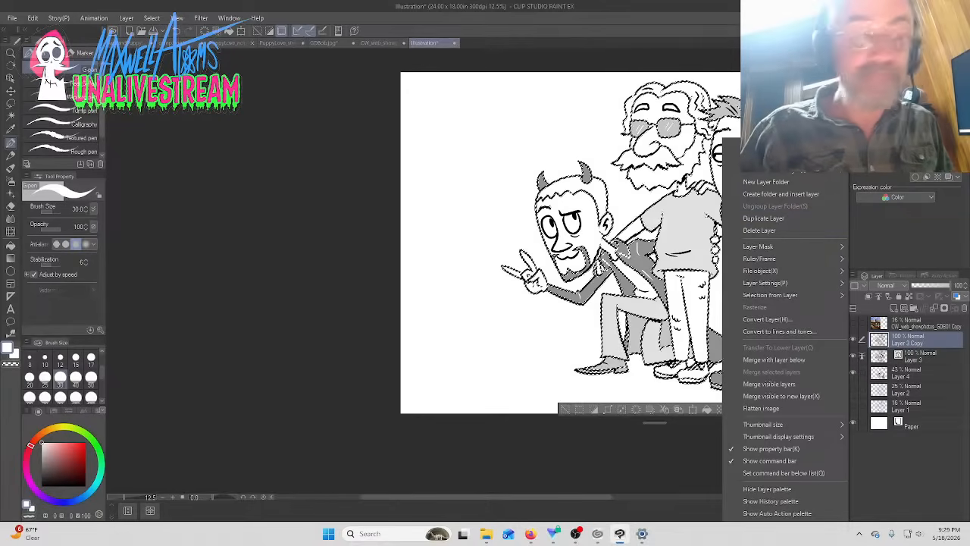
pyautogui.press('Escape')
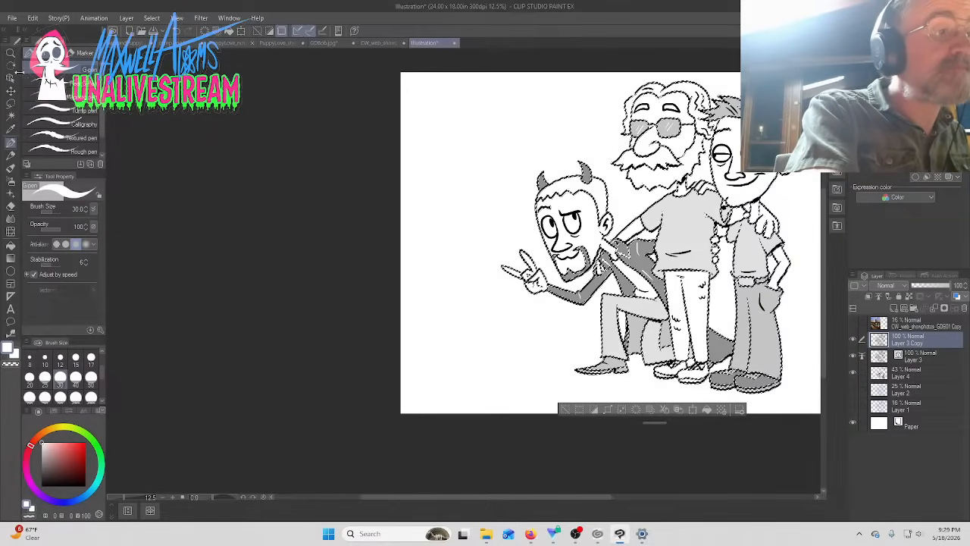
pyautogui.press('m')
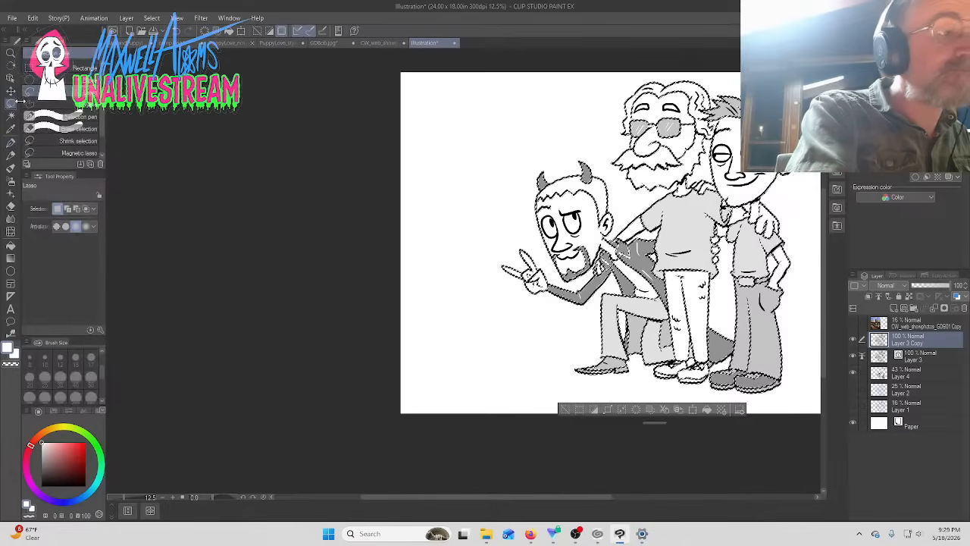
pyautogui.hotkey('ctrl', 'd')
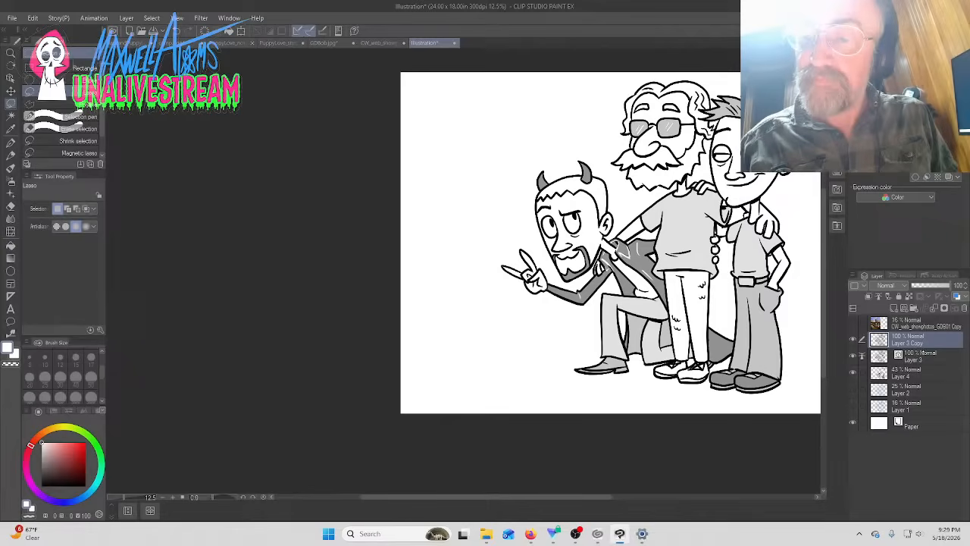
# Set the opacity of the fill layer, Layer 4, to 100%
pyautogui.click(923, 370)
pyautogui.click(949, 285)
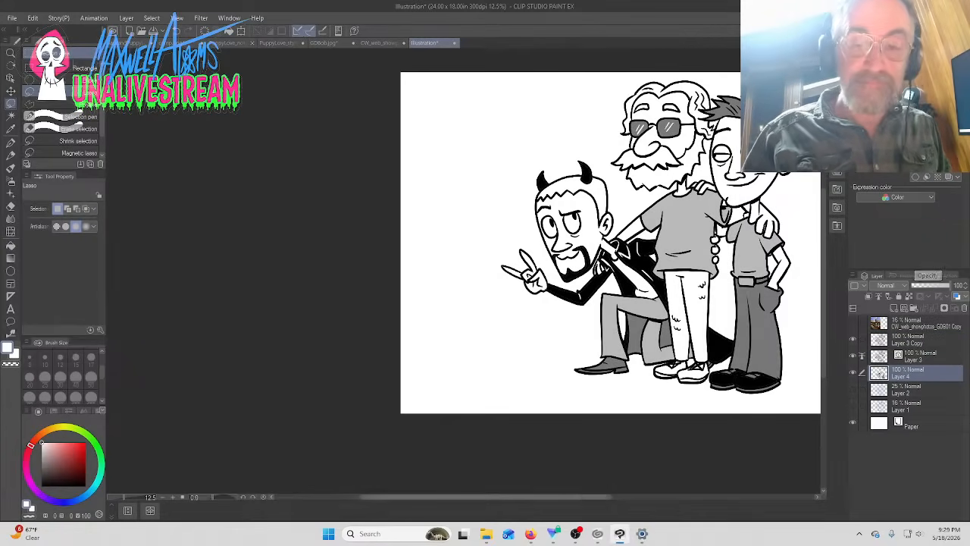
pyautogui.moveTo(600, 496); pyautogui.dragTo(659, 495)
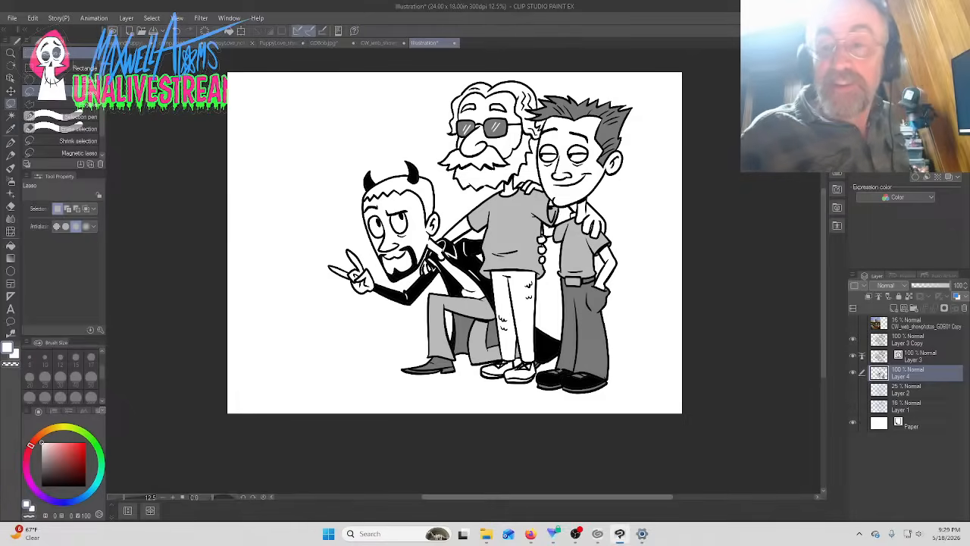
pyautogui.moveTo(823, 288); pyautogui.dragTo(823, 269)
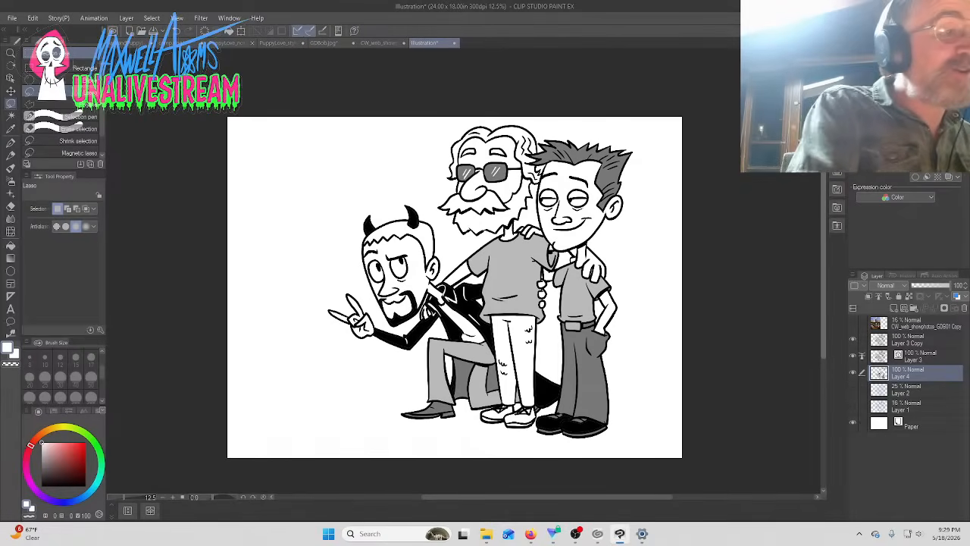
# Hand-letter the artist's signature and the year 2026 in black with the G-pen beside the kneeling man's front foot
pyautogui.press('p')
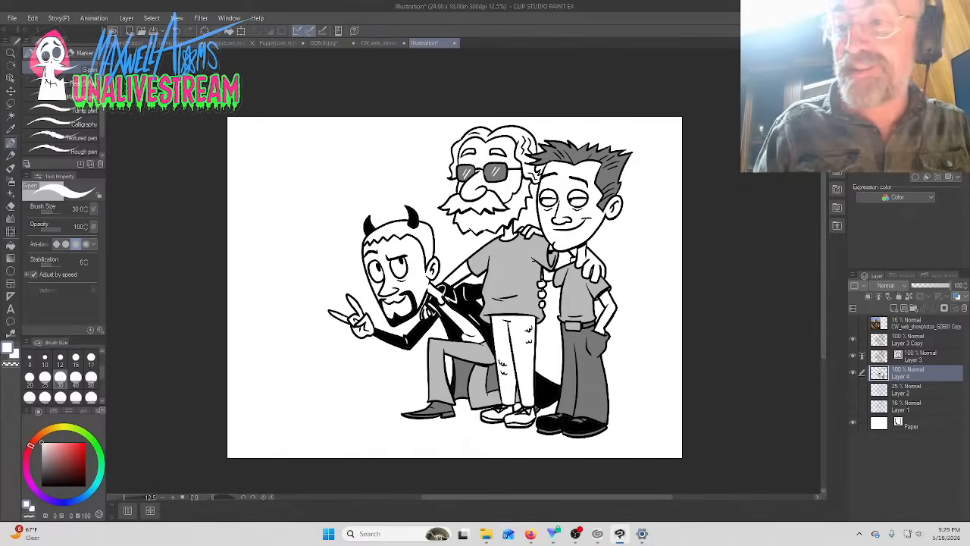
pyautogui.press('x')
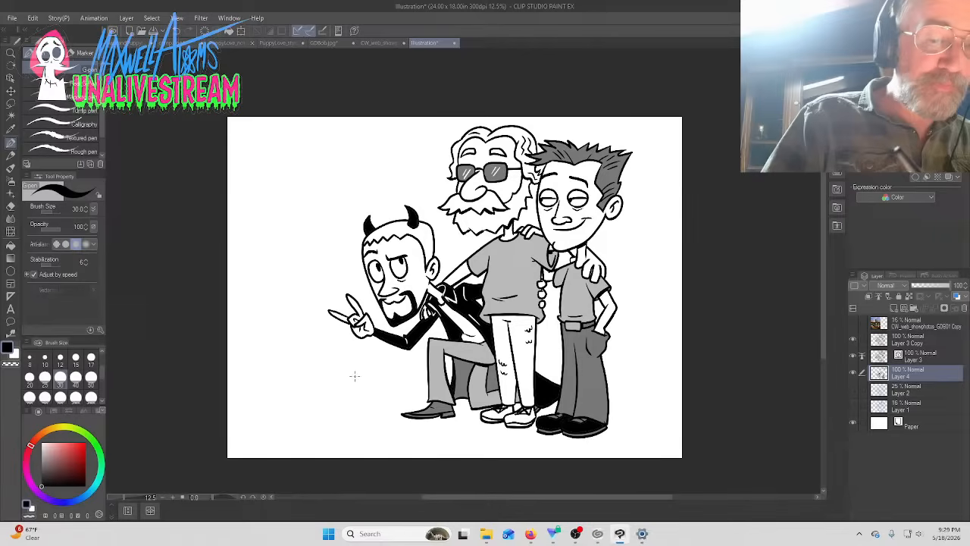
pyautogui.moveTo(341, 391)
pyautogui.mouseDown()
pyautogui.moveTo(339, 367)
pyautogui.moveTo(350, 387)
pyautogui.moveTo(357, 369)
pyautogui.moveTo(361, 379)
pyautogui.moveTo(378, 362)
pyautogui.moveTo(383, 379)
pyautogui.mouseUp()
pyautogui.moveTo(357, 416)
pyautogui.mouseDown()
pyautogui.moveTo(375, 401)
pyautogui.moveTo(351, 407)
pyautogui.moveTo(402, 367)
pyautogui.moveTo(377, 390)
pyautogui.moveTo(376, 408)
pyautogui.moveTo(397, 382)
pyautogui.moveTo(390, 395)
pyautogui.moveTo(408, 409)
pyautogui.mouseUp()
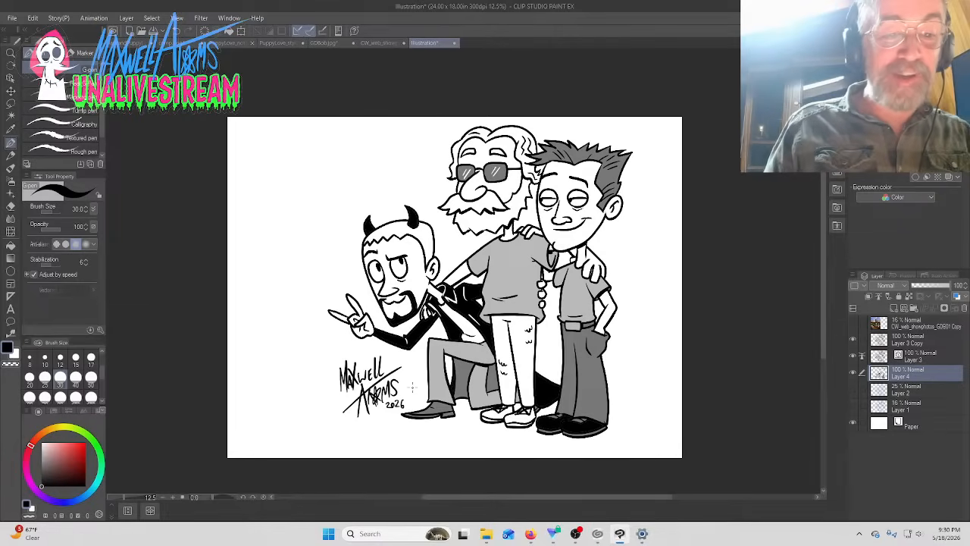
# Save the illustration as GDB in Clip Studio Format in the Commish folder
pyautogui.click(12, 19)
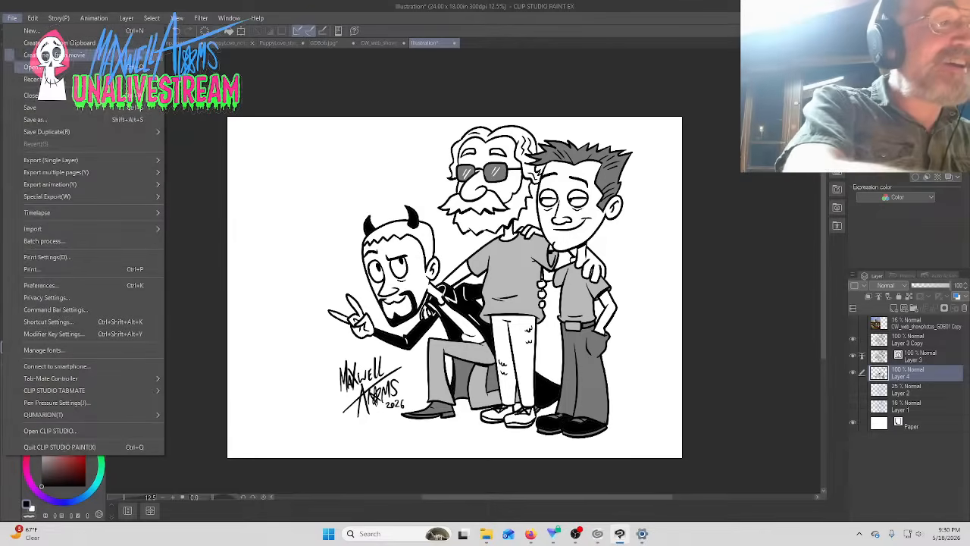
pyautogui.click(48, 120)
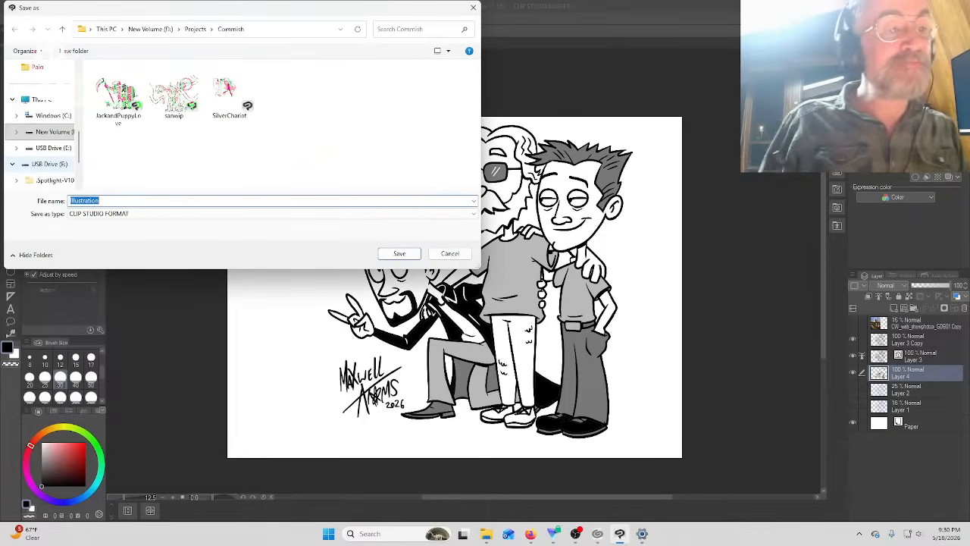
pyautogui.write('GDB')
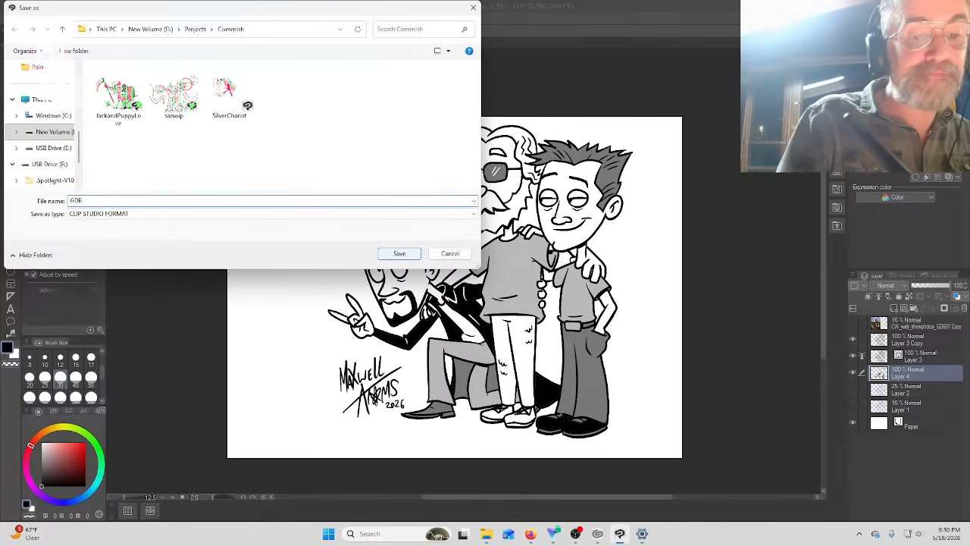
pyautogui.click(401, 253)
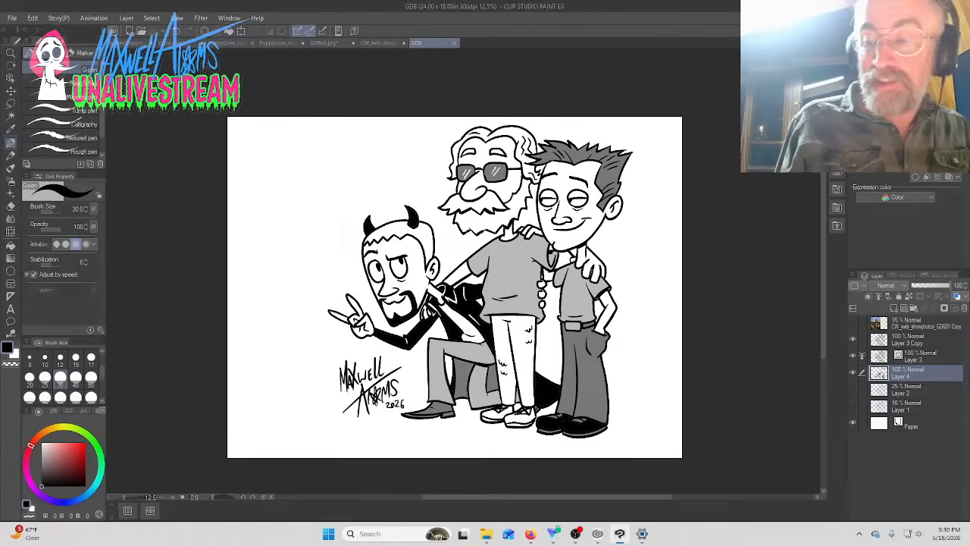
pyautogui.click(917, 423)
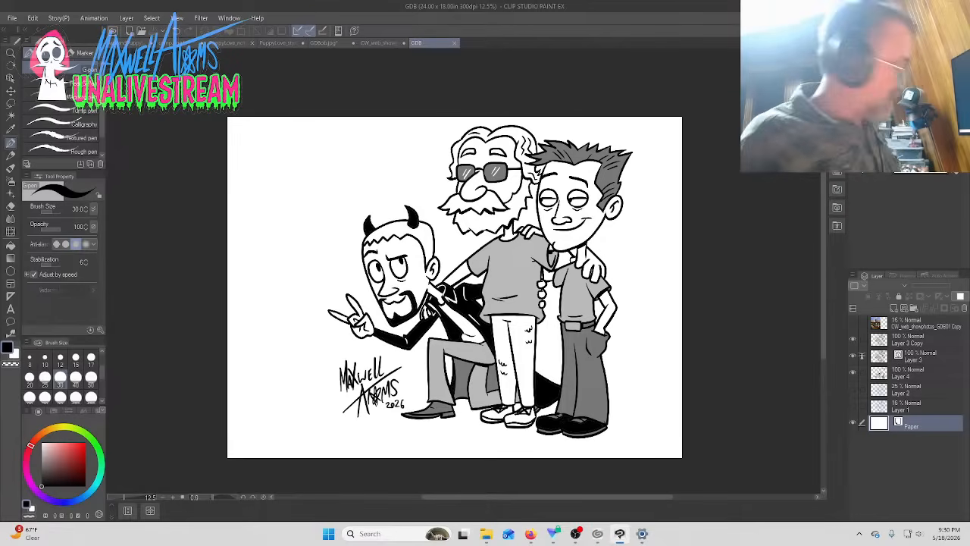
pyautogui.hotkey('ctrl', 'a')
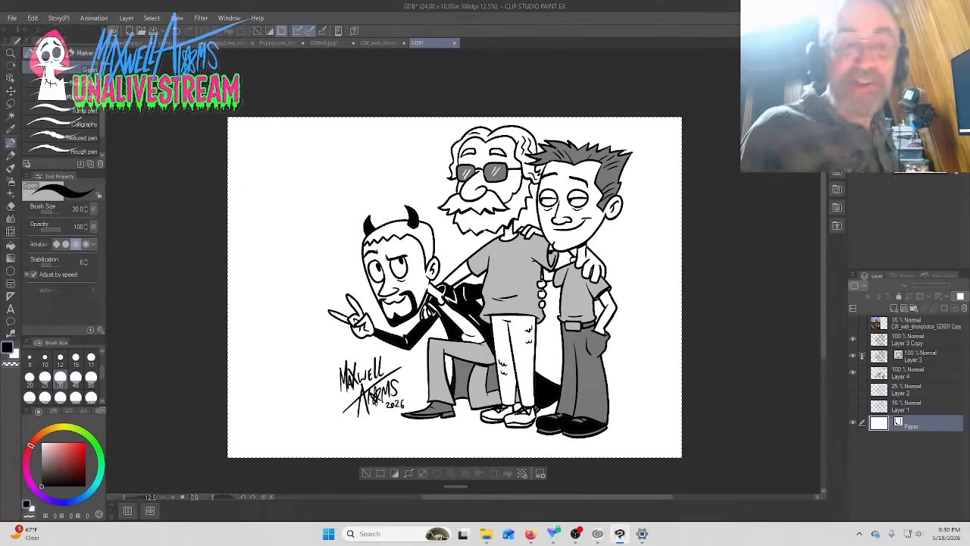
# Create a new illustration canvas of 24 × 18 in at 300 dpi with white paper
pyautogui.click(12, 18)
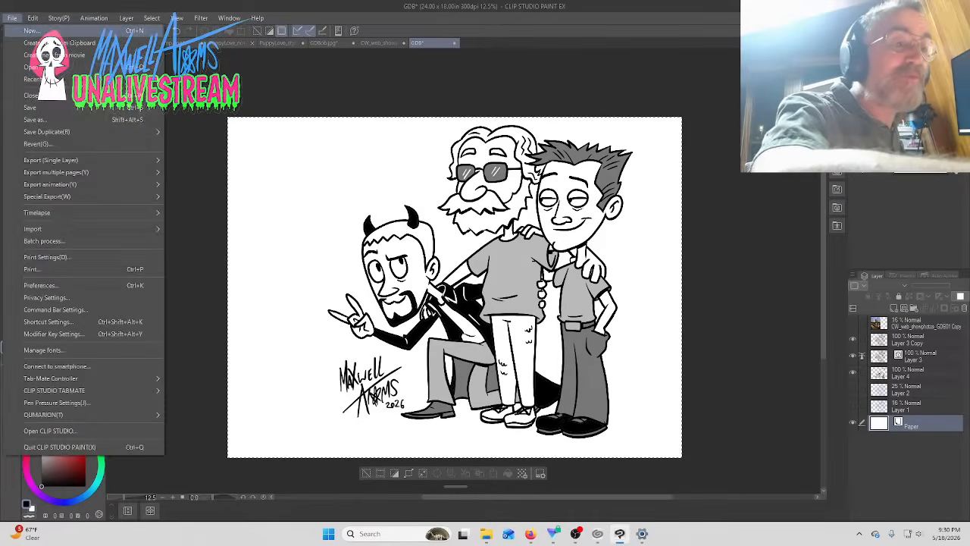
pyautogui.click(12, 19)
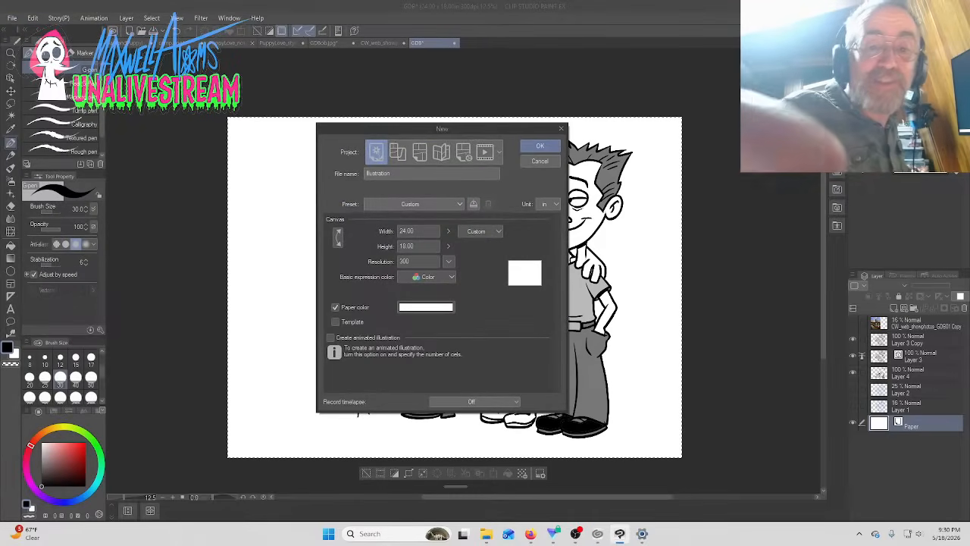
pyautogui.click(539, 146)
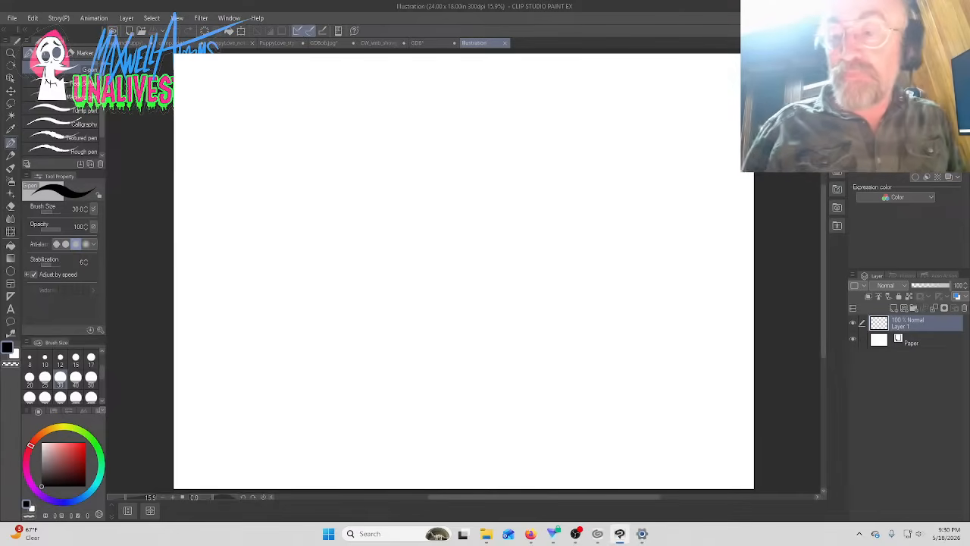
# Switch to the live chat window to read the viewers' messages, and return to the blank canvas
pyautogui.click(576, 533)
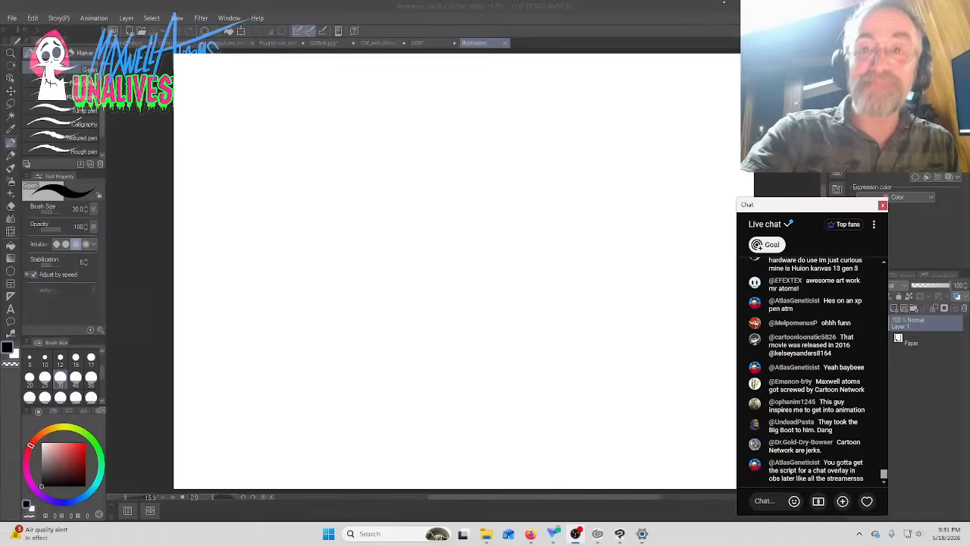
pyautogui.click(724, 4)
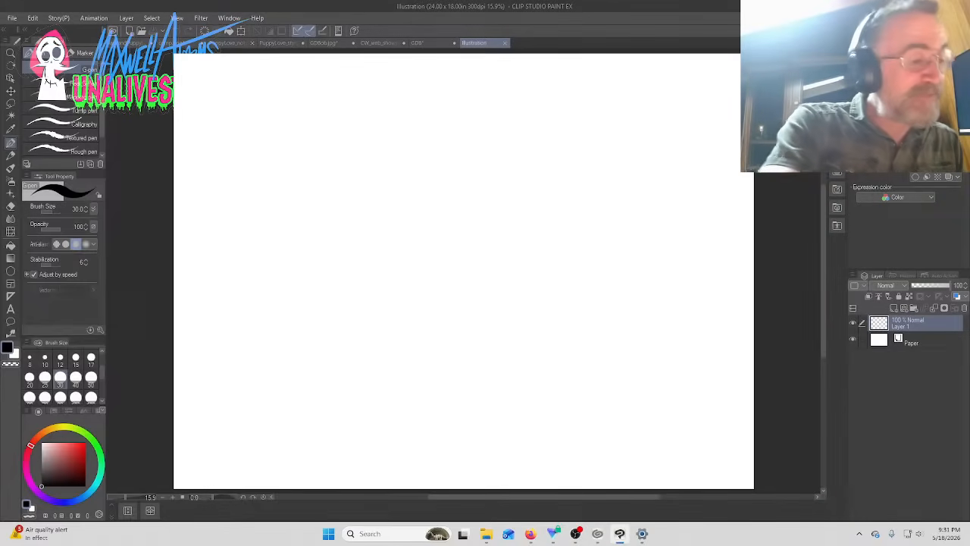
# Shift the colour wheel's hue to blue and sketch a grinning, round-headed cartoon character with both arms raised, using the Pencil tool at size 30
pyautogui.moveTo(85, 497); pyautogui.dragTo(75, 500)
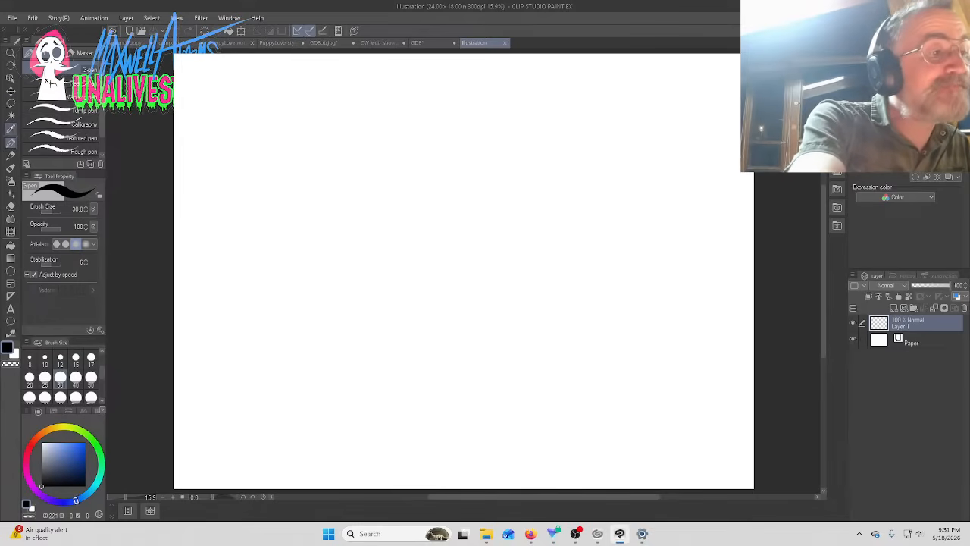
pyautogui.click(10, 155)
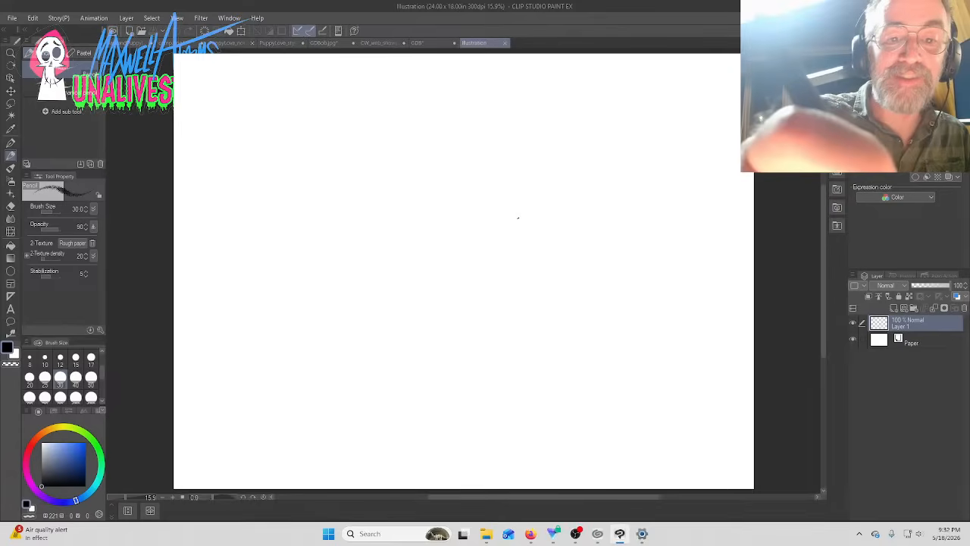
pyautogui.moveTo(519, 224)
pyautogui.mouseDown()
pyautogui.moveTo(509, 210)
pyautogui.moveTo(517, 176)
pyautogui.moveTo(558, 190)
pyautogui.moveTo(518, 232)
pyautogui.moveTo(543, 228)
pyautogui.mouseUp()
pyautogui.moveTo(541, 191)
pyautogui.mouseDown()
pyautogui.moveTo(554, 164)
pyautogui.moveTo(537, 190)
pyautogui.moveTo(567, 159)
pyautogui.moveTo(571, 173)
pyautogui.moveTo(540, 202)
pyautogui.moveTo(558, 203)
pyautogui.moveTo(542, 201)
pyautogui.moveTo(553, 180)
pyautogui.moveTo(550, 204)
pyautogui.moveTo(516, 203)
pyautogui.moveTo(542, 214)
pyautogui.moveTo(519, 195)
pyautogui.moveTo(530, 206)
pyautogui.moveTo(523, 186)
pyautogui.moveTo(538, 189)
pyautogui.moveTo(525, 178)
pyautogui.moveTo(549, 135)
pyautogui.moveTo(528, 167)
pyautogui.moveTo(514, 168)
pyautogui.moveTo(537, 156)
pyautogui.moveTo(509, 225)
pyautogui.moveTo(500, 196)
pyautogui.moveTo(507, 216)
pyautogui.moveTo(493, 202)
pyautogui.moveTo(529, 250)
pyautogui.moveTo(528, 285)
pyautogui.mouseUp()
pyautogui.moveTo(523, 230); pyautogui.dragTo(517, 261)
pyautogui.moveTo(521, 252); pyautogui.dragTo(547, 251)
pyautogui.moveTo(499, 157)
pyautogui.mouseDown()
pyautogui.moveTo(514, 224)
pyautogui.moveTo(501, 194)
pyautogui.mouseUp()
pyautogui.moveTo(497, 154)
pyautogui.mouseDown()
pyautogui.moveTo(513, 218)
pyautogui.moveTo(505, 175)
pyautogui.mouseUp()
pyautogui.moveTo(485, 140)
pyautogui.mouseDown()
pyautogui.moveTo(490, 153)
pyautogui.moveTo(496, 134)
pyautogui.mouseUp()
pyautogui.moveTo(506, 147)
pyautogui.mouseDown()
pyautogui.moveTo(525, 142)
pyautogui.moveTo(520, 133)
pyautogui.moveTo(537, 133)
pyautogui.moveTo(528, 138)
pyautogui.moveTo(535, 170)
pyautogui.mouseUp()
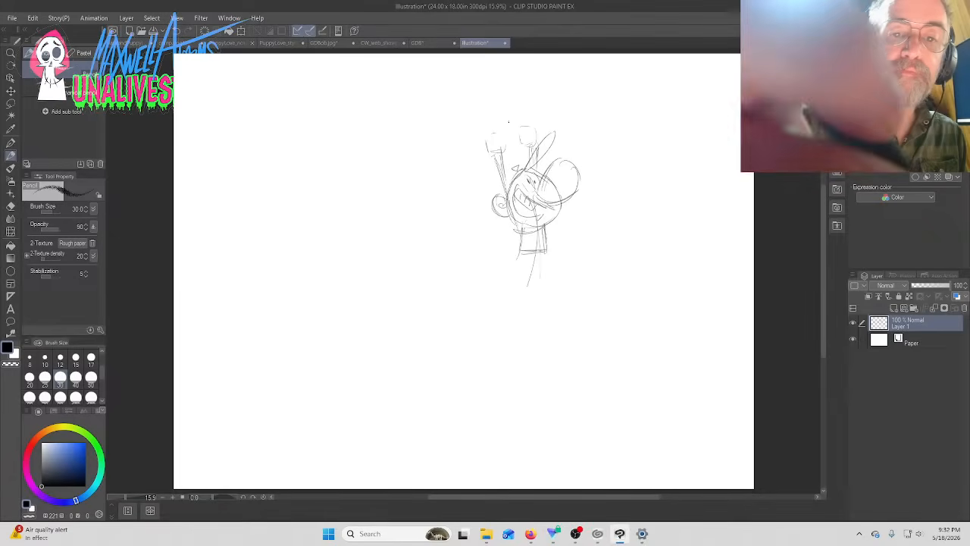
# Sketch a round head on a neck and small torso above the grinning character's raised hands
pyautogui.moveTo(496, 73)
pyautogui.mouseDown()
pyautogui.moveTo(482, 102)
pyautogui.moveTo(516, 100)
pyautogui.moveTo(522, 88)
pyautogui.moveTo(504, 108)
pyautogui.mouseUp()
pyautogui.moveTo(482, 75); pyautogui.dragTo(516, 63)
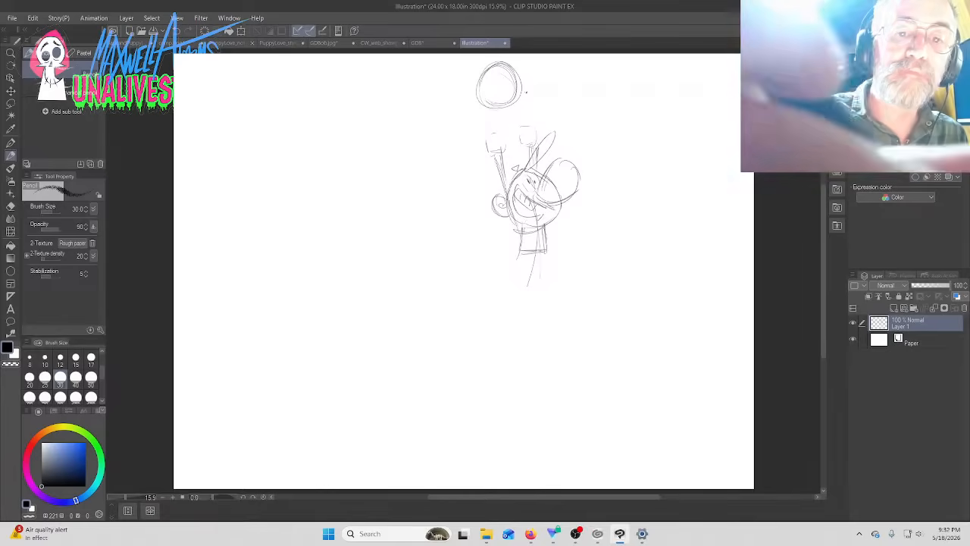
pyautogui.moveTo(512, 102)
pyautogui.mouseDown()
pyautogui.moveTo(538, 144)
pyautogui.moveTo(527, 144)
pyautogui.moveTo(535, 127)
pyautogui.moveTo(499, 144)
pyautogui.mouseUp()
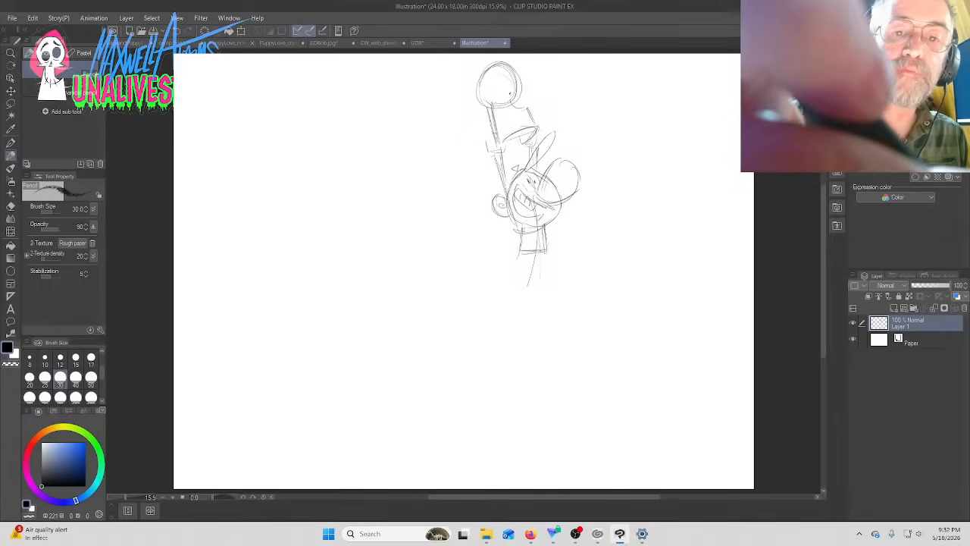
pyautogui.moveTo(511, 94)
pyautogui.mouseDown()
pyautogui.moveTo(520, 103)
pyautogui.moveTo(504, 128)
pyautogui.moveTo(520, 108)
pyautogui.moveTo(535, 123)
pyautogui.moveTo(527, 120)
pyautogui.mouseUp()
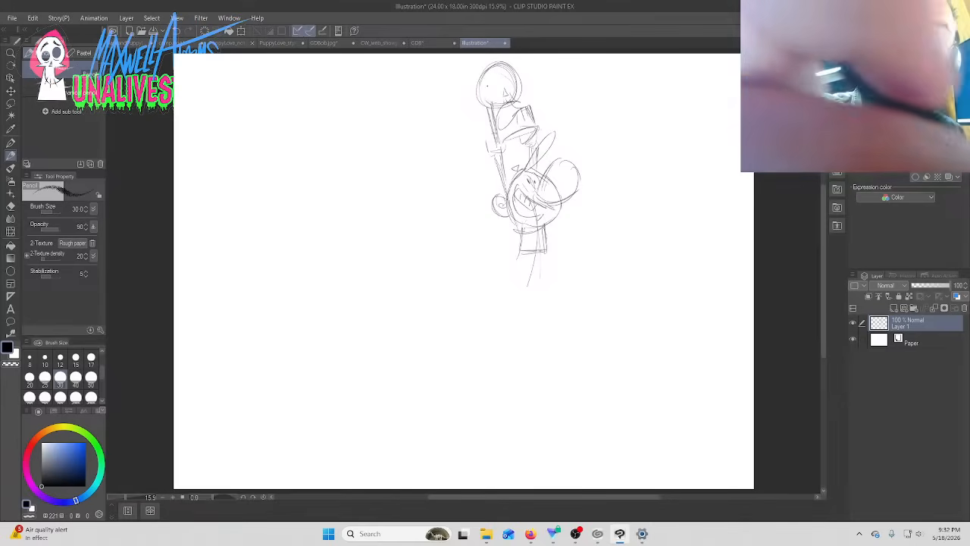
# Add large angry eyes, hair and a jagged jaw to the upper head, and draw the hands gripping its torso
pyautogui.moveTo(491, 74)
pyautogui.mouseDown()
pyautogui.moveTo(497, 93)
pyautogui.moveTo(514, 91)
pyautogui.mouseUp()
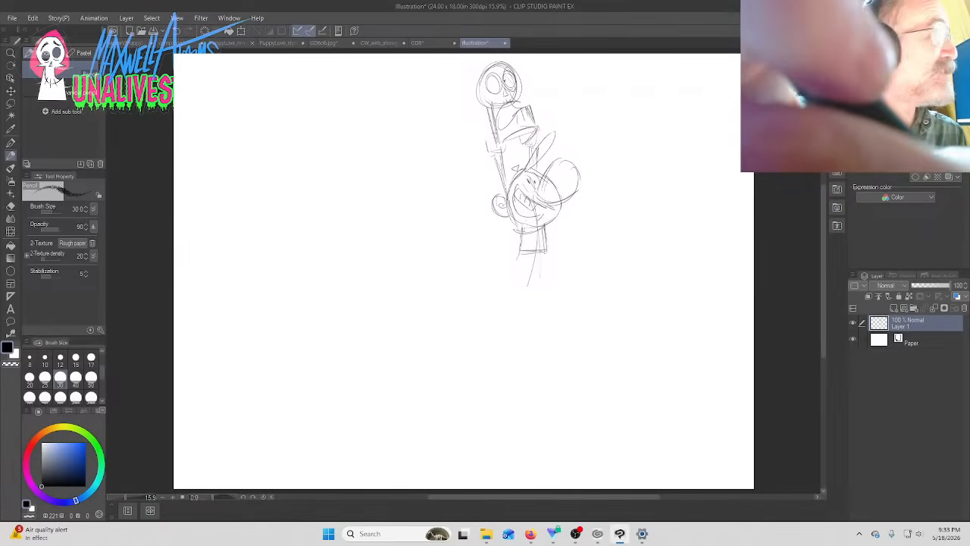
pyautogui.moveTo(483, 79)
pyautogui.mouseDown()
pyautogui.moveTo(514, 77)
pyautogui.moveTo(503, 89)
pyautogui.mouseUp()
pyautogui.moveTo(508, 76); pyautogui.dragTo(499, 94)
pyautogui.moveTo(486, 82)
pyautogui.mouseDown()
pyautogui.moveTo(490, 106)
pyautogui.moveTo(525, 94)
pyautogui.moveTo(510, 64)
pyautogui.moveTo(483, 65)
pyautogui.moveTo(474, 104)
pyautogui.moveTo(473, 89)
pyautogui.moveTo(502, 130)
pyautogui.moveTo(527, 104)
pyautogui.moveTo(542, 128)
pyautogui.mouseUp()
pyautogui.moveTo(530, 111)
pyautogui.mouseDown()
pyautogui.moveTo(542, 129)
pyautogui.moveTo(486, 155)
pyautogui.mouseUp()
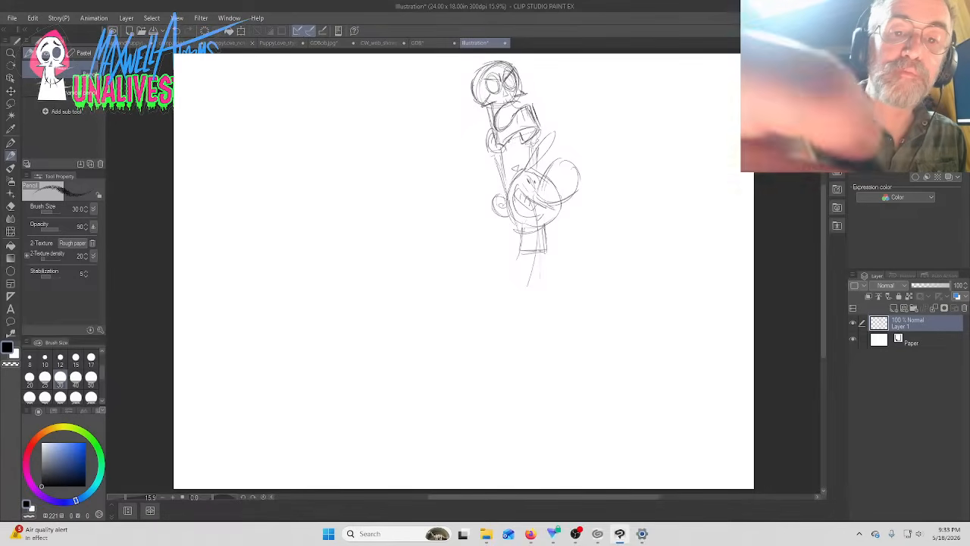
pyautogui.moveTo(521, 134)
pyautogui.mouseDown()
pyautogui.moveTo(528, 148)
pyautogui.moveTo(538, 143)
pyautogui.mouseUp()
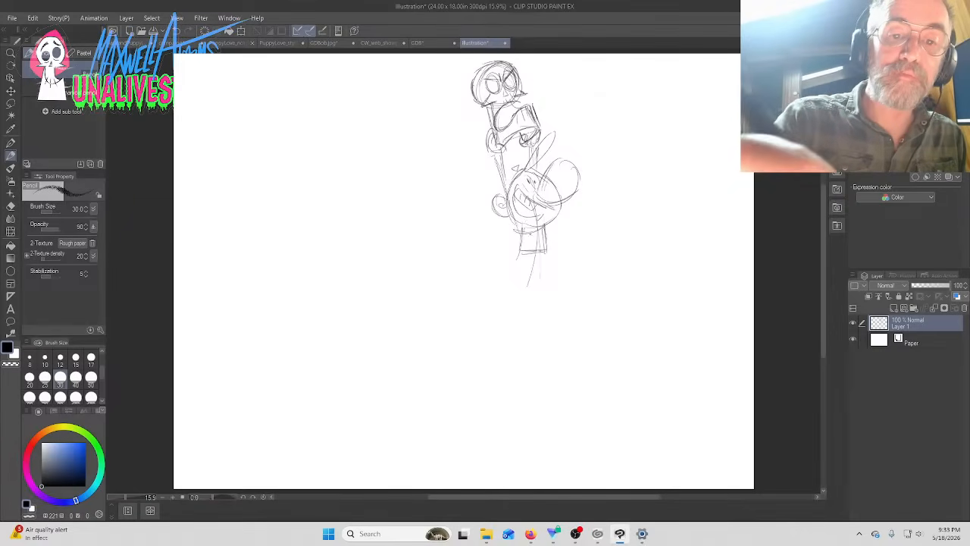
# Rework the grinning character's mouth and striped lower torso, and wrap a swirling cloth shape with a tail around the waist
pyautogui.moveTo(543, 234); pyautogui.dragTo(521, 243)
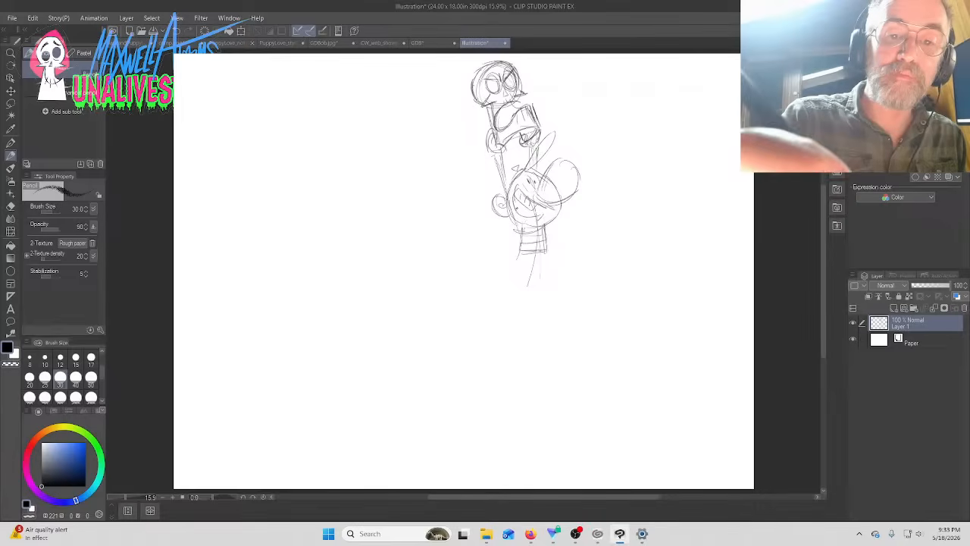
pyautogui.moveTo(517, 207)
pyautogui.mouseDown()
pyautogui.moveTo(526, 215)
pyautogui.moveTo(520, 255)
pyautogui.mouseUp()
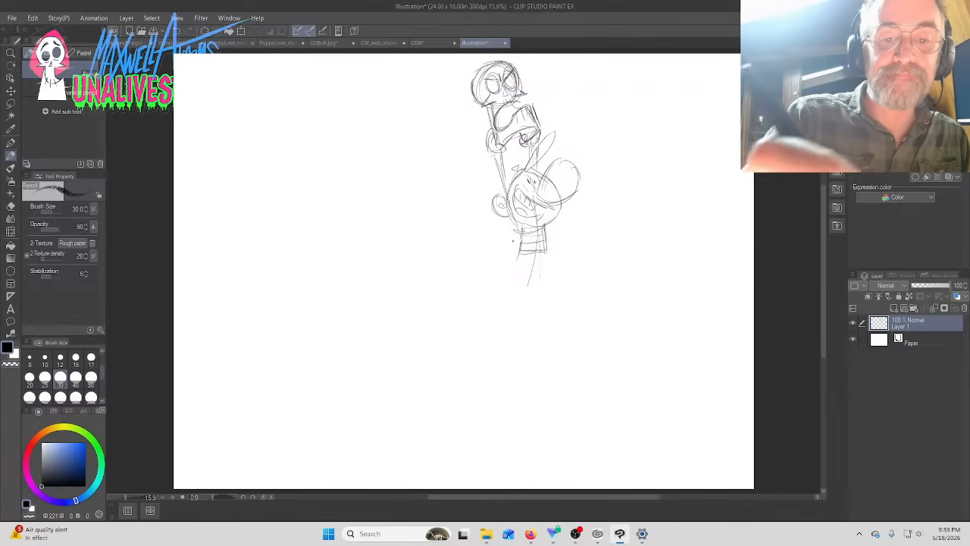
pyautogui.moveTo(512, 241)
pyautogui.mouseDown()
pyautogui.moveTo(525, 249)
pyautogui.moveTo(538, 239)
pyautogui.moveTo(521, 237)
pyautogui.moveTo(553, 236)
pyautogui.moveTo(526, 254)
pyautogui.mouseUp()
pyautogui.moveTo(502, 214)
pyautogui.mouseDown()
pyautogui.moveTo(513, 238)
pyautogui.moveTo(470, 236)
pyautogui.moveTo(485, 221)
pyautogui.moveTo(472, 255)
pyautogui.moveTo(478, 268)
pyautogui.moveTo(549, 233)
pyautogui.moveTo(542, 253)
pyautogui.mouseUp()
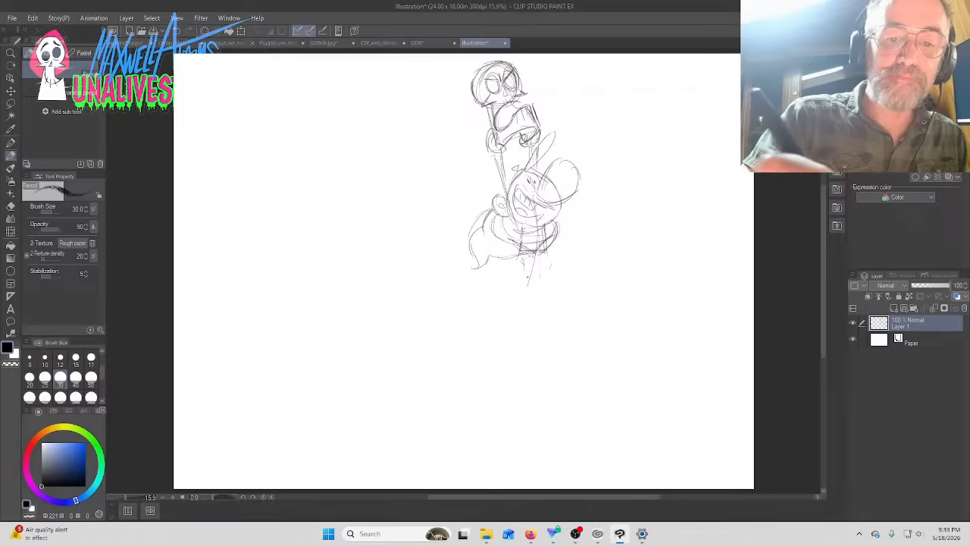
# Sketch long, bent legs with flared lower ends beneath the grinning character's waist
pyautogui.moveTo(529, 237)
pyautogui.mouseDown()
pyautogui.moveTo(519, 297)
pyautogui.moveTo(534, 252)
pyautogui.moveTo(511, 302)
pyautogui.moveTo(534, 377)
pyautogui.moveTo(515, 423)
pyautogui.mouseUp()
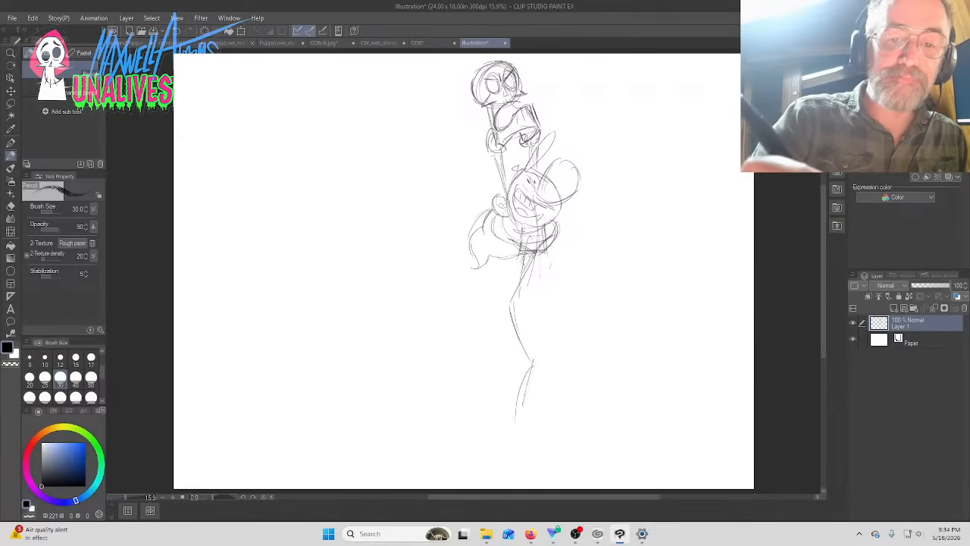
pyautogui.moveTo(512, 258)
pyautogui.mouseDown()
pyautogui.moveTo(514, 270)
pyautogui.moveTo(542, 271)
pyautogui.moveTo(501, 299)
pyautogui.moveTo(522, 309)
pyautogui.moveTo(534, 349)
pyautogui.mouseUp()
pyautogui.moveTo(511, 305)
pyautogui.mouseDown()
pyautogui.moveTo(501, 345)
pyautogui.moveTo(513, 351)
pyautogui.mouseUp()
pyautogui.moveTo(514, 350)
pyautogui.mouseDown()
pyautogui.moveTo(500, 394)
pyautogui.moveTo(507, 376)
pyautogui.mouseUp()
pyautogui.moveTo(505, 374); pyautogui.dragTo(492, 407)
pyautogui.moveTo(539, 352)
pyautogui.mouseDown()
pyautogui.moveTo(536, 414)
pyautogui.moveTo(553, 406)
pyautogui.mouseUp()
# Draw a flattened oval base with curling, splash-like edges around the foot of the legs
pyautogui.moveTo(489, 413); pyautogui.dragTo(548, 408)
pyautogui.moveTo(487, 416); pyautogui.dragTo(581, 414)
pyautogui.moveTo(556, 415); pyautogui.dragTo(583, 409)
pyautogui.moveTo(526, 418); pyautogui.dragTo(582, 411)
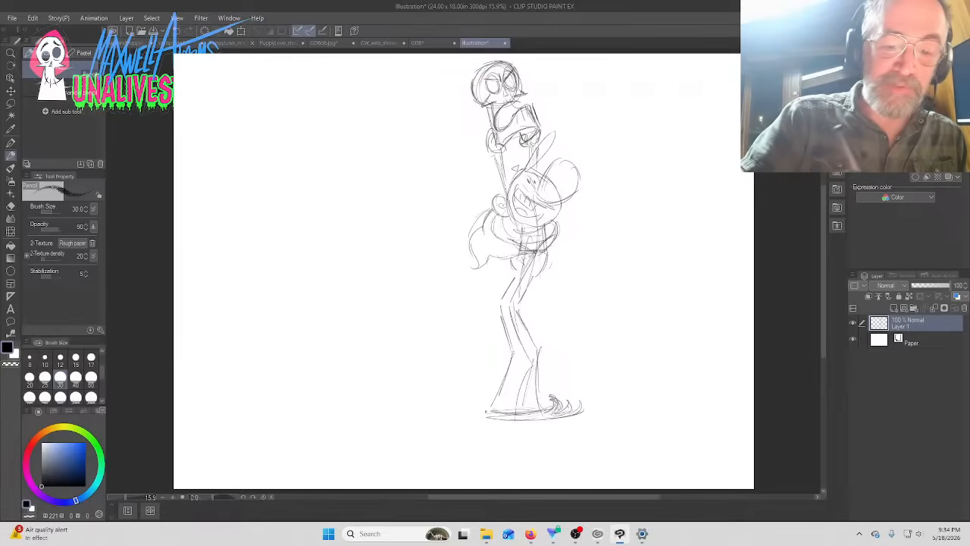
pyautogui.moveTo(491, 407)
pyautogui.mouseDown()
pyautogui.moveTo(480, 406)
pyautogui.moveTo(485, 396)
pyautogui.moveTo(448, 411)
pyautogui.moveTo(488, 419)
pyautogui.mouseUp()
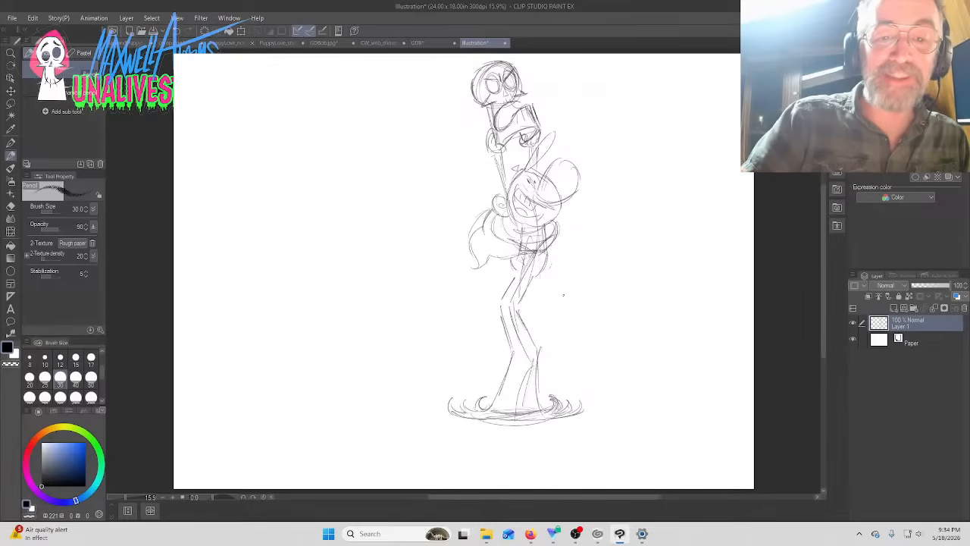
# Sketch a small round-headed character with a short body beside the base, with a slanted pole next to it
pyautogui.moveTo(592, 363)
pyautogui.mouseDown()
pyautogui.moveTo(613, 339)
pyautogui.moveTo(576, 346)
pyautogui.moveTo(601, 373)
pyautogui.moveTo(574, 332)
pyautogui.moveTo(618, 324)
pyautogui.moveTo(598, 350)
pyautogui.moveTo(623, 335)
pyautogui.moveTo(613, 369)
pyautogui.moveTo(623, 321)
pyautogui.moveTo(575, 323)
pyautogui.moveTo(592, 333)
pyautogui.moveTo(602, 313)
pyautogui.moveTo(628, 328)
pyautogui.moveTo(632, 320)
pyautogui.moveTo(638, 347)
pyautogui.moveTo(628, 363)
pyautogui.moveTo(579, 383)
pyautogui.moveTo(574, 396)
pyautogui.moveTo(626, 393)
pyautogui.mouseUp()
pyautogui.moveTo(616, 374)
pyautogui.mouseDown()
pyautogui.moveTo(627, 397)
pyautogui.moveTo(577, 399)
pyautogui.moveTo(623, 393)
pyautogui.mouseUp()
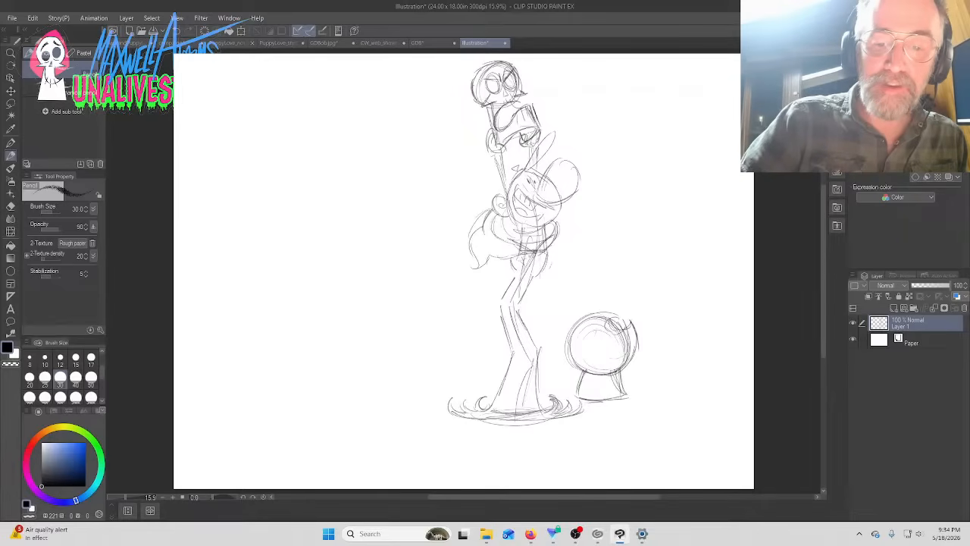
pyautogui.moveTo(593, 331)
pyautogui.mouseDown()
pyautogui.moveTo(585, 372)
pyautogui.moveTo(580, 347)
pyautogui.mouseUp()
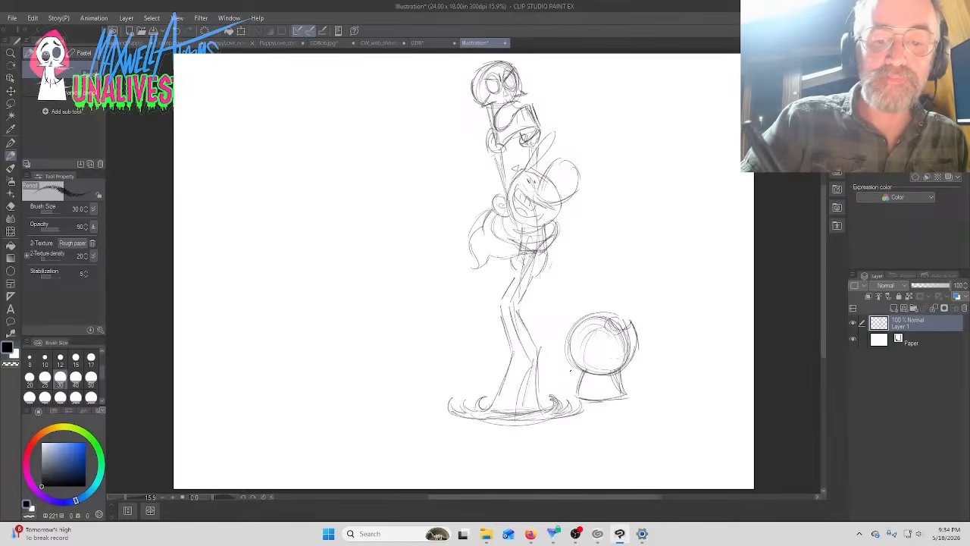
pyautogui.moveTo(570, 366)
pyautogui.mouseDown()
pyautogui.moveTo(594, 376)
pyautogui.moveTo(585, 382)
pyautogui.mouseUp()
pyautogui.moveTo(566, 326); pyautogui.dragTo(554, 379)
pyautogui.moveTo(571, 286); pyautogui.dragTo(553, 367)
pyautogui.moveTo(579, 259); pyautogui.dragTo(552, 365)
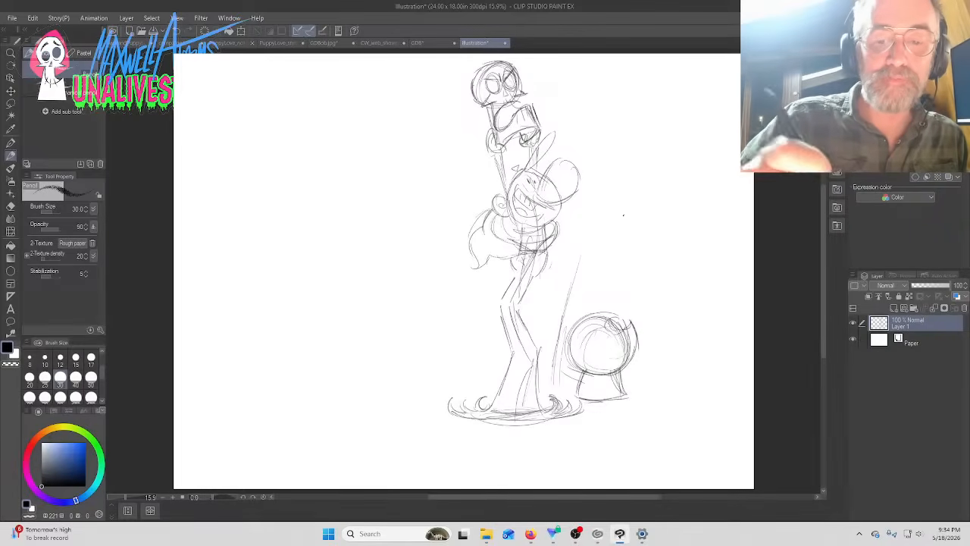
pyautogui.press('m')
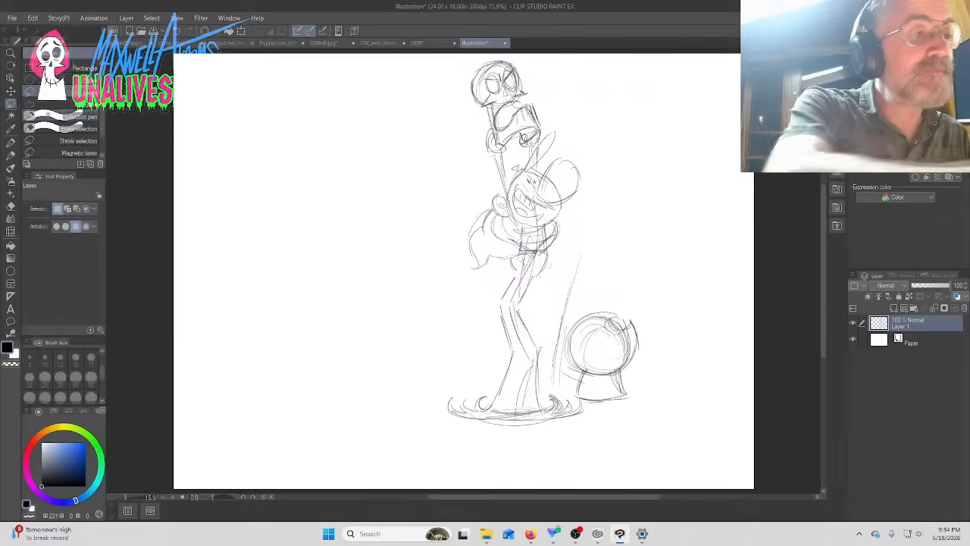
pyautogui.moveTo(648, 340)
pyautogui.mouseDown()
pyautogui.moveTo(637, 406)
pyautogui.moveTo(576, 398)
pyautogui.moveTo(550, 323)
pyautogui.moveTo(643, 294)
pyautogui.moveTo(658, 347)
pyautogui.mouseUp()
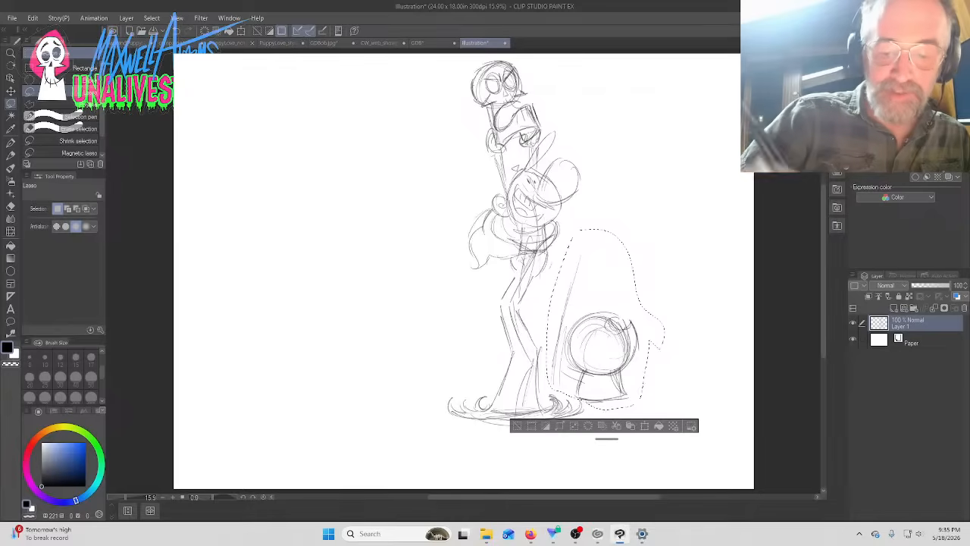
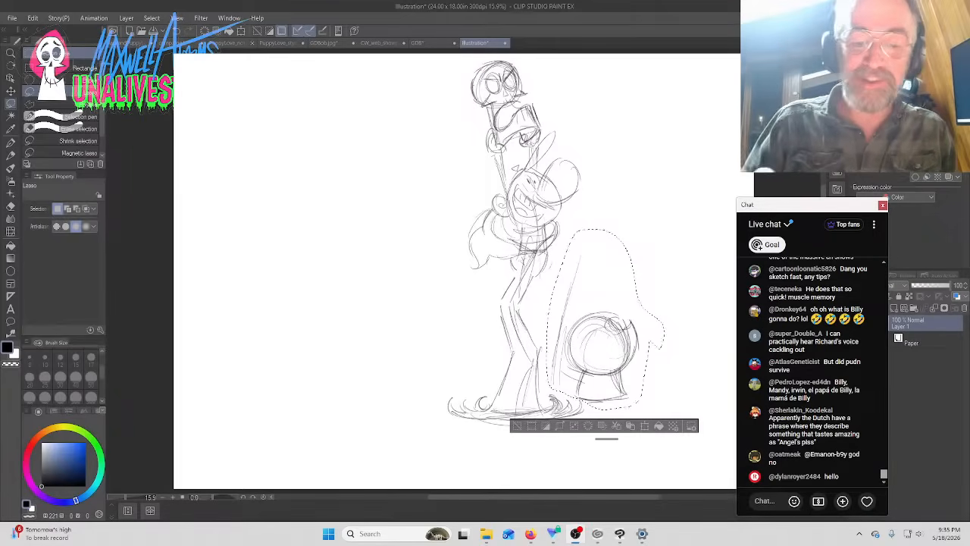
pyautogui.hotkey('ctrl', 'd')
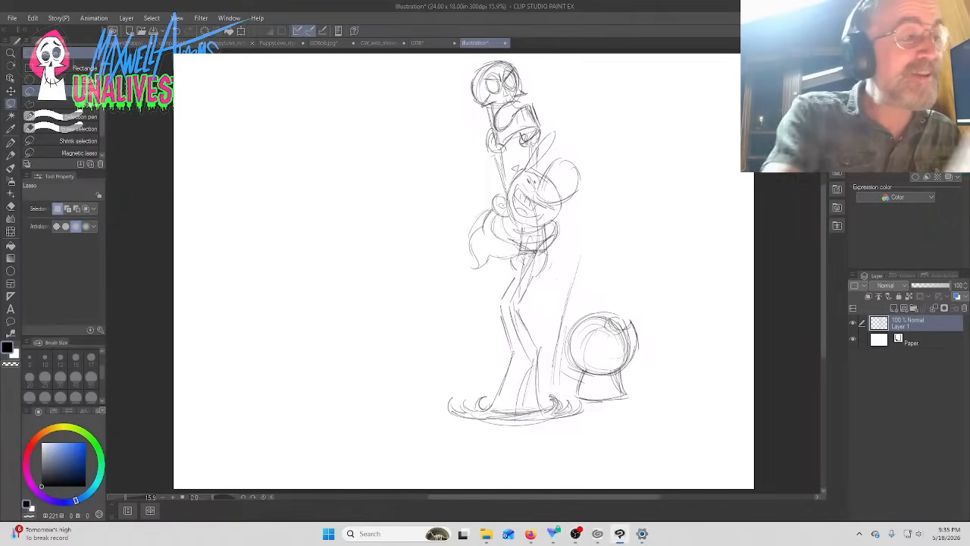
pyautogui.click(11, 142)
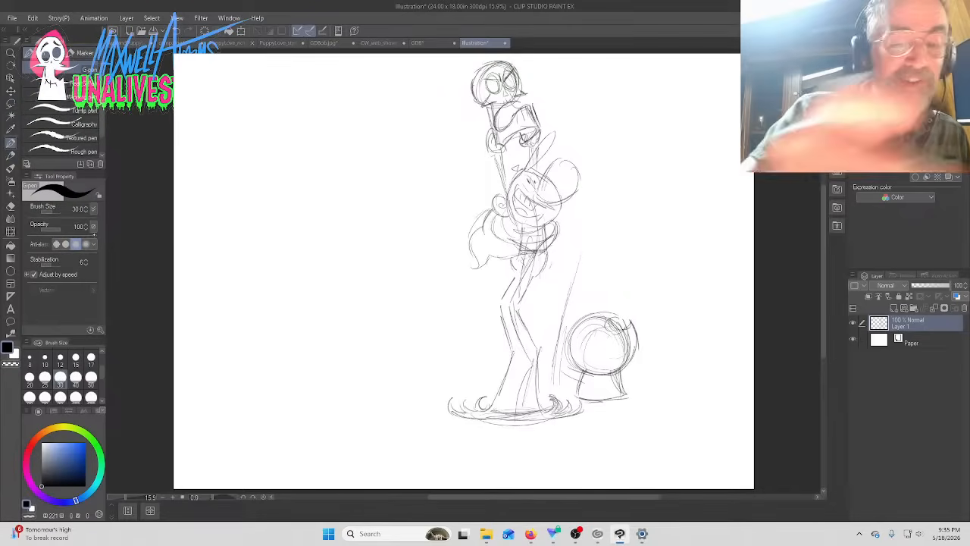
# Refine the small character's head, hair and side details with the Pencil tool, and extend the slanted pole upward
pyautogui.click(11, 155)
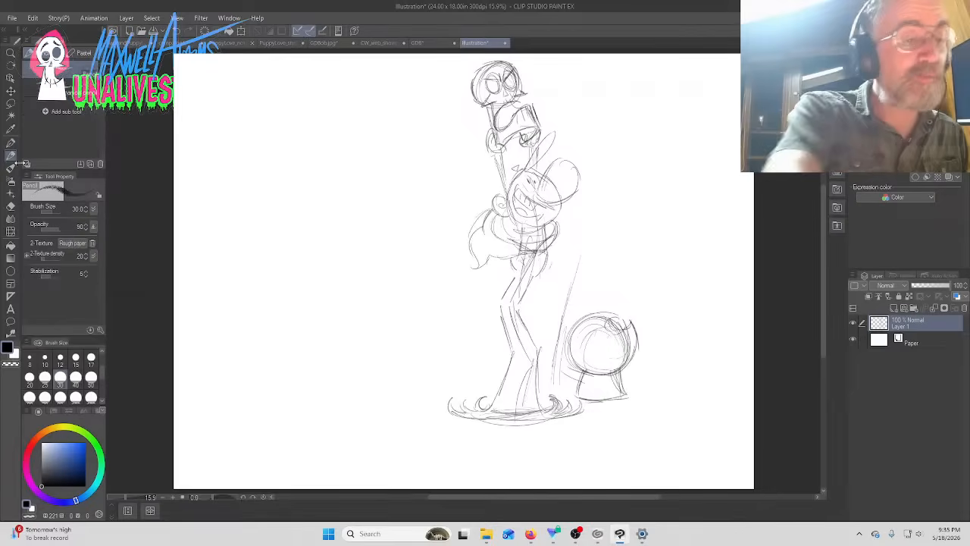
pyautogui.moveTo(582, 328)
pyautogui.mouseDown()
pyautogui.moveTo(617, 343)
pyautogui.moveTo(620, 370)
pyautogui.mouseUp()
pyautogui.moveTo(618, 359)
pyautogui.mouseDown()
pyautogui.moveTo(630, 373)
pyautogui.moveTo(639, 325)
pyautogui.moveTo(619, 330)
pyautogui.moveTo(626, 313)
pyautogui.mouseUp()
pyautogui.moveTo(617, 329)
pyautogui.mouseDown()
pyautogui.moveTo(628, 312)
pyautogui.moveTo(639, 338)
pyautogui.mouseUp()
pyautogui.moveTo(638, 330); pyautogui.dragTo(639, 347)
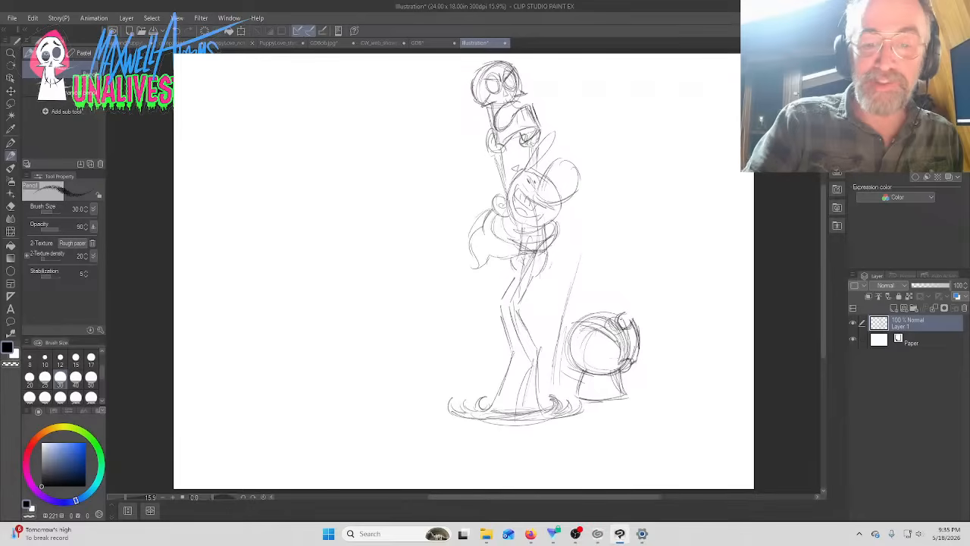
pyautogui.moveTo(623, 314)
pyautogui.mouseDown()
pyautogui.moveTo(582, 315)
pyautogui.moveTo(568, 371)
pyautogui.mouseUp()
pyautogui.moveTo(580, 326)
pyautogui.mouseDown()
pyautogui.moveTo(570, 367)
pyautogui.moveTo(566, 356)
pyautogui.mouseUp()
pyautogui.moveTo(599, 310)
pyautogui.mouseDown()
pyautogui.moveTo(567, 341)
pyautogui.moveTo(606, 310)
pyautogui.moveTo(584, 362)
pyautogui.moveTo(582, 338)
pyautogui.moveTo(575, 341)
pyautogui.moveTo(610, 342)
pyautogui.mouseUp()
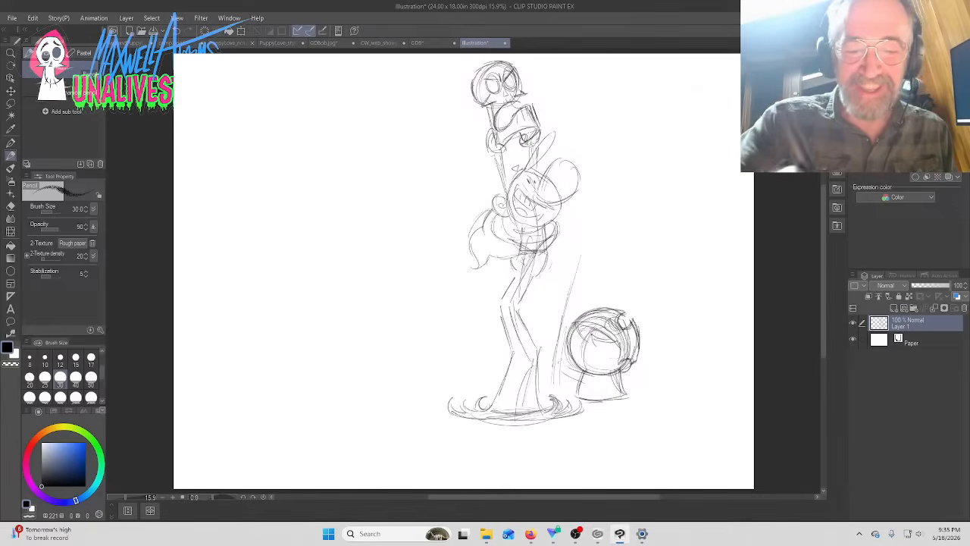
pyautogui.moveTo(540, 388); pyautogui.dragTo(602, 218)
pyautogui.moveTo(554, 350); pyautogui.dragTo(612, 179)
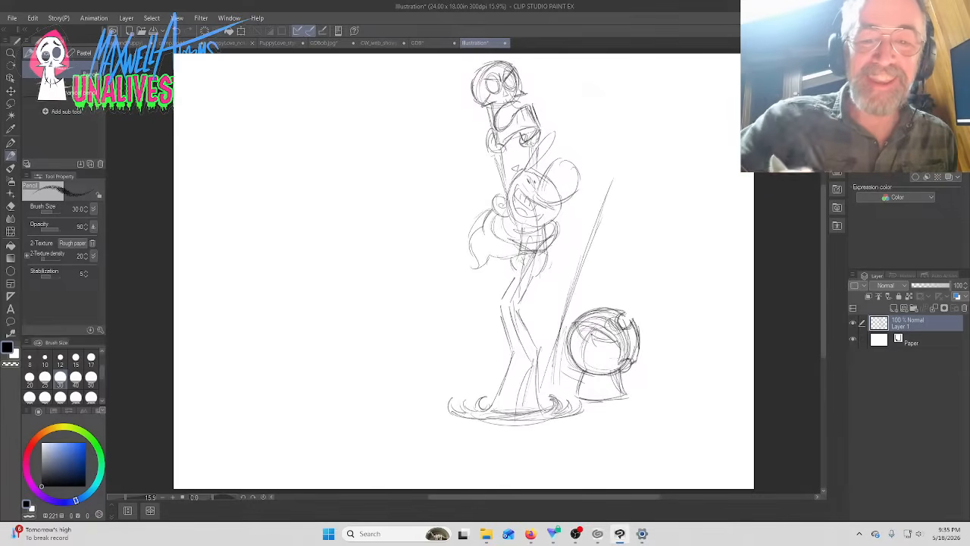
# Lasso the small character and its pole, move them slightly away from the tall figure, apply the transformation and deselect
pyautogui.press('m')
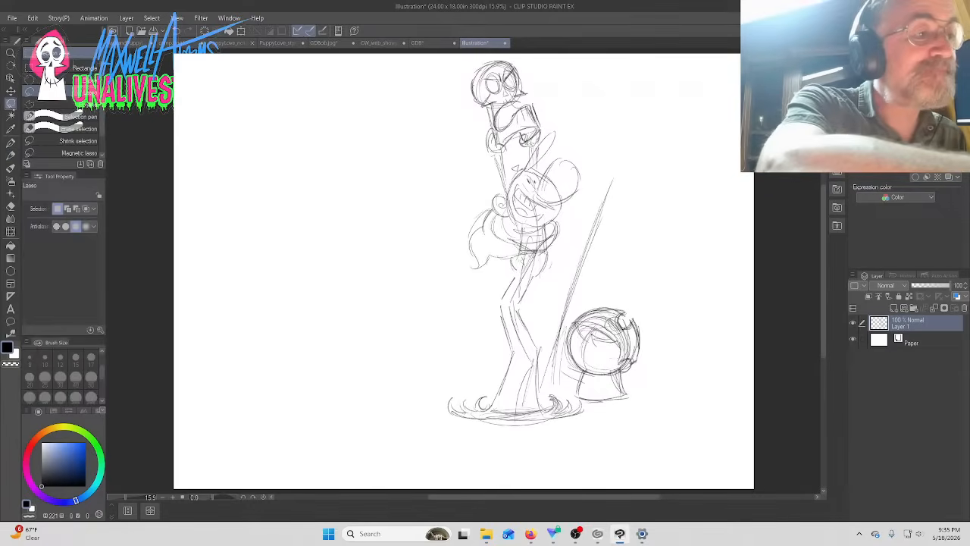
pyautogui.moveTo(660, 374)
pyautogui.mouseDown()
pyautogui.moveTo(578, 391)
pyautogui.moveTo(547, 384)
pyautogui.moveTo(629, 159)
pyautogui.moveTo(683, 326)
pyautogui.mouseUp()
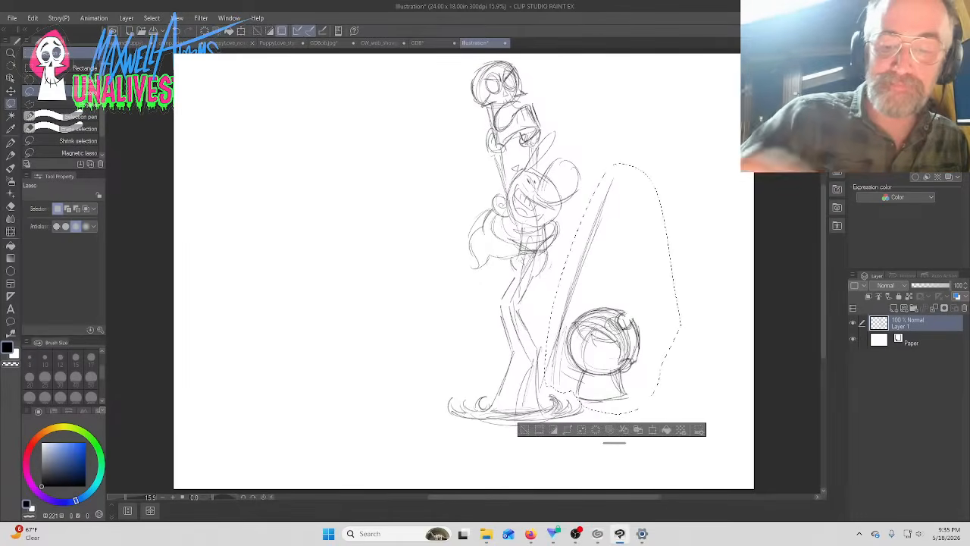
pyautogui.click(651, 430)
pyautogui.moveTo(639, 348); pyautogui.dragTo(666, 355)
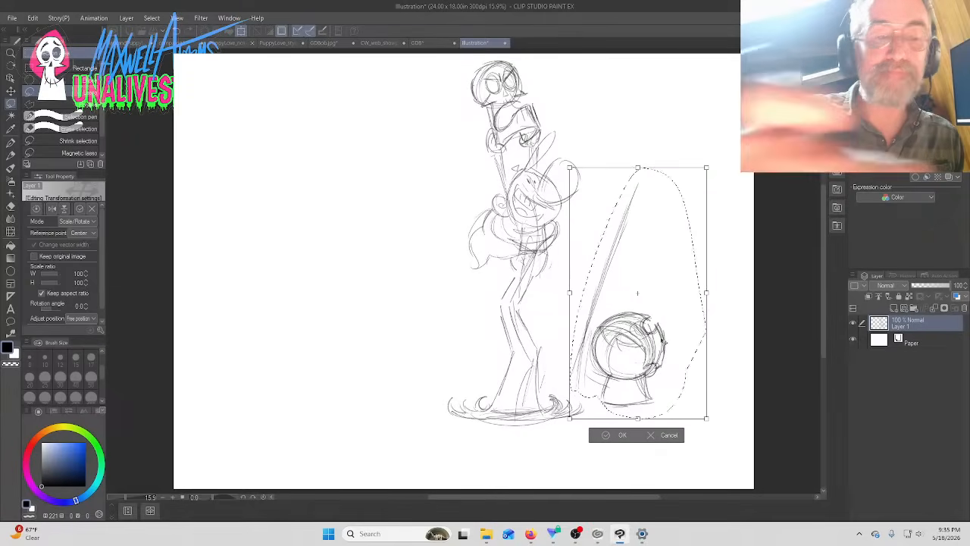
pyautogui.hotkey('ctrl', 's')
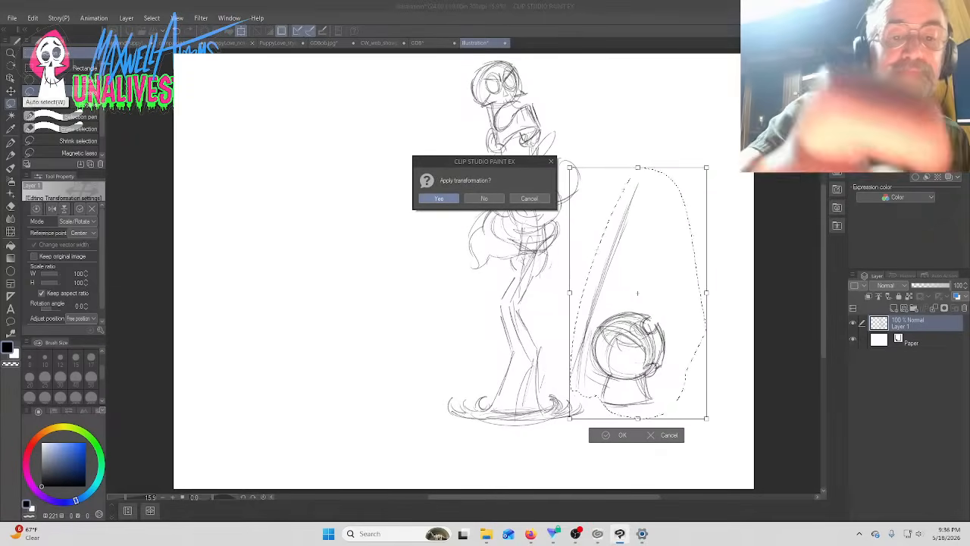
pyautogui.click(450, 200)
pyautogui.press('p')
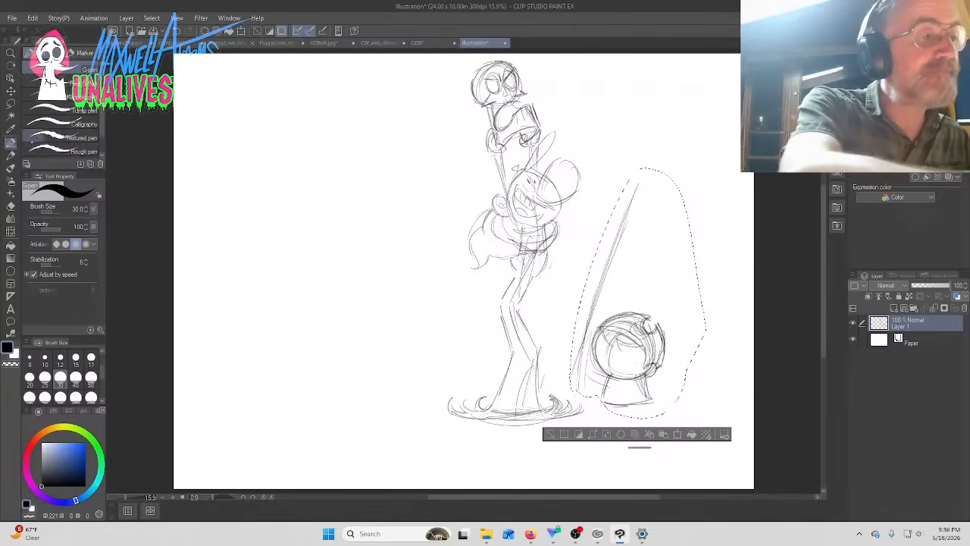
pyautogui.click(550, 433)
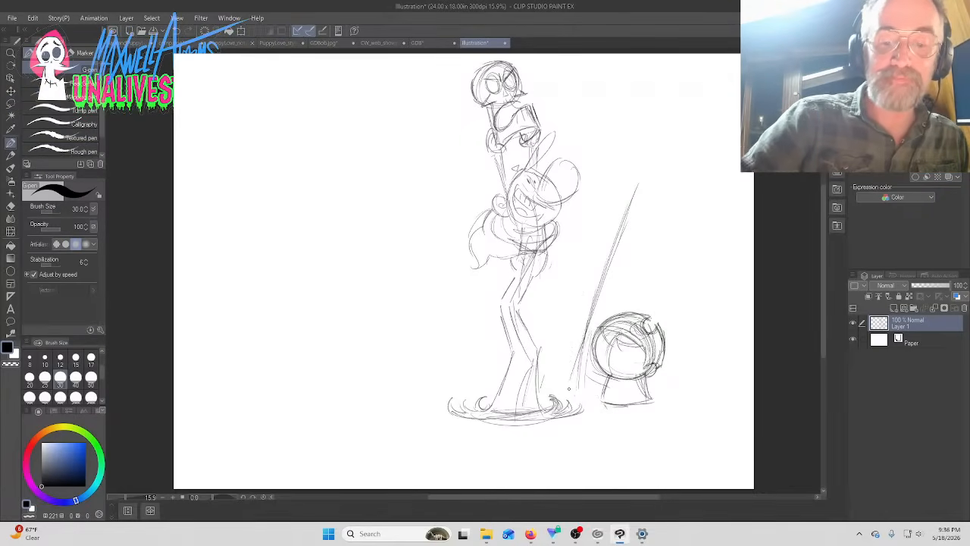
# Draw a curved scythe blade and the upper part of its handle with the G-pen at size 30
pyautogui.moveTo(640, 190)
pyautogui.mouseDown()
pyautogui.moveTo(563, 179)
pyautogui.moveTo(650, 226)
pyautogui.mouseUp()
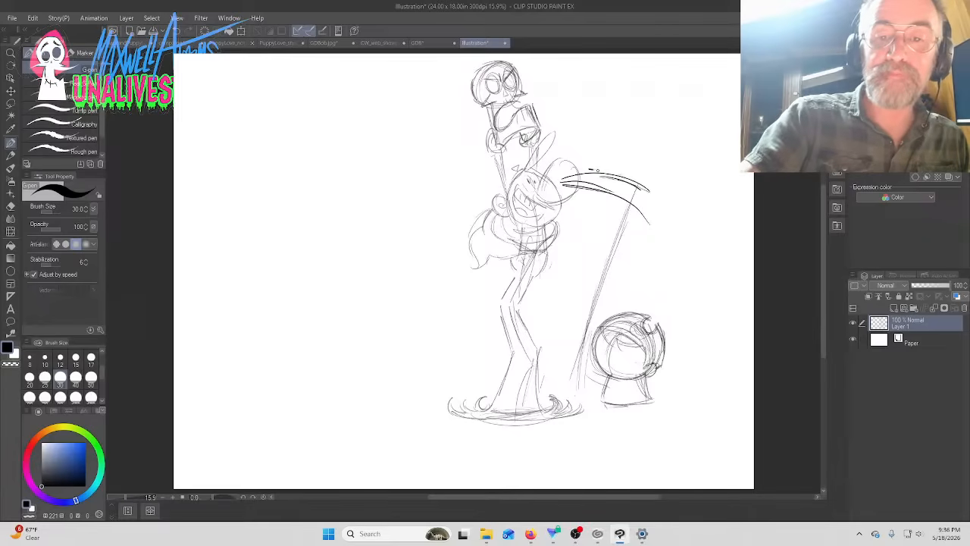
pyautogui.moveTo(597, 170)
pyautogui.mouseDown()
pyautogui.moveTo(667, 205)
pyautogui.moveTo(606, 174)
pyautogui.moveTo(662, 183)
pyautogui.moveTo(645, 225)
pyautogui.mouseUp()
pyautogui.moveTo(667, 179); pyautogui.dragTo(618, 281)
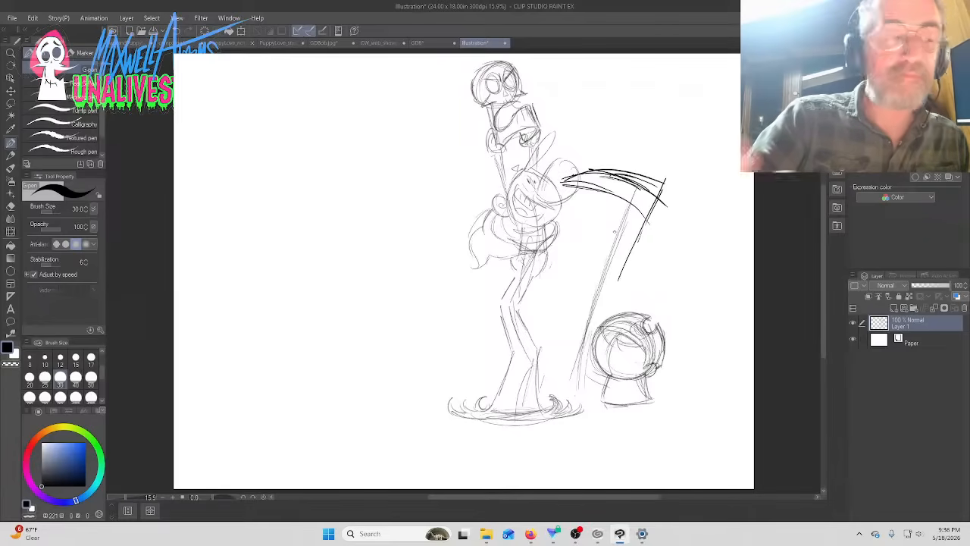
# Thicken the scythe's handle with long strokes down to the small character, using the Pencil tool at size 30
pyautogui.click(10, 155)
pyautogui.moveTo(658, 186)
pyautogui.mouseDown()
pyautogui.moveTo(612, 295)
pyautogui.moveTo(567, 361)
pyautogui.mouseUp()
pyautogui.moveTo(621, 250); pyautogui.dragTo(565, 379)
pyautogui.moveTo(605, 297); pyautogui.dragTo(561, 383)
pyautogui.moveTo(636, 206); pyautogui.dragTo(562, 383)
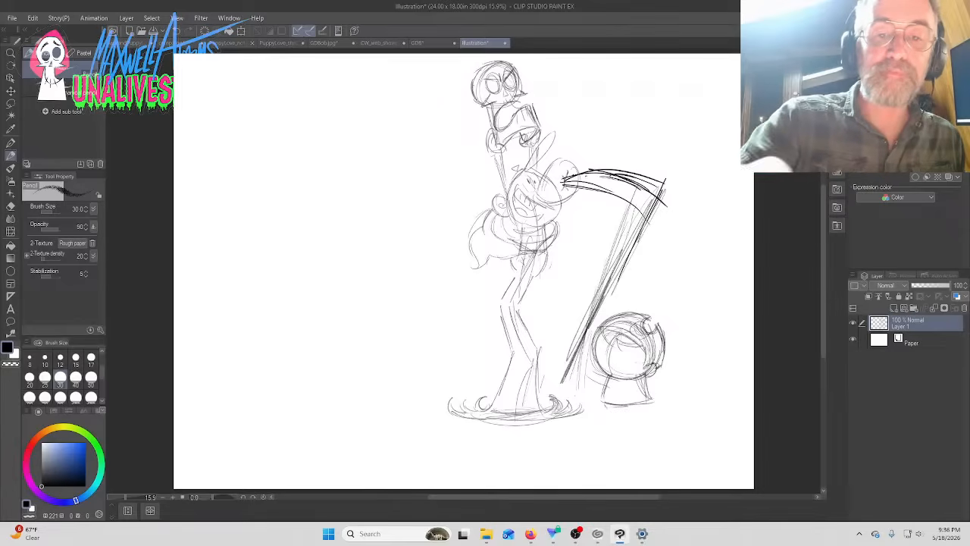
# Draw the small character's scowling face and its arm and hands gripping the scythe handle
pyautogui.moveTo(616, 353)
pyautogui.mouseDown()
pyautogui.moveTo(642, 353)
pyautogui.moveTo(610, 351)
pyautogui.moveTo(635, 361)
pyautogui.moveTo(615, 363)
pyautogui.moveTo(608, 353)
pyautogui.moveTo(630, 372)
pyautogui.mouseUp()
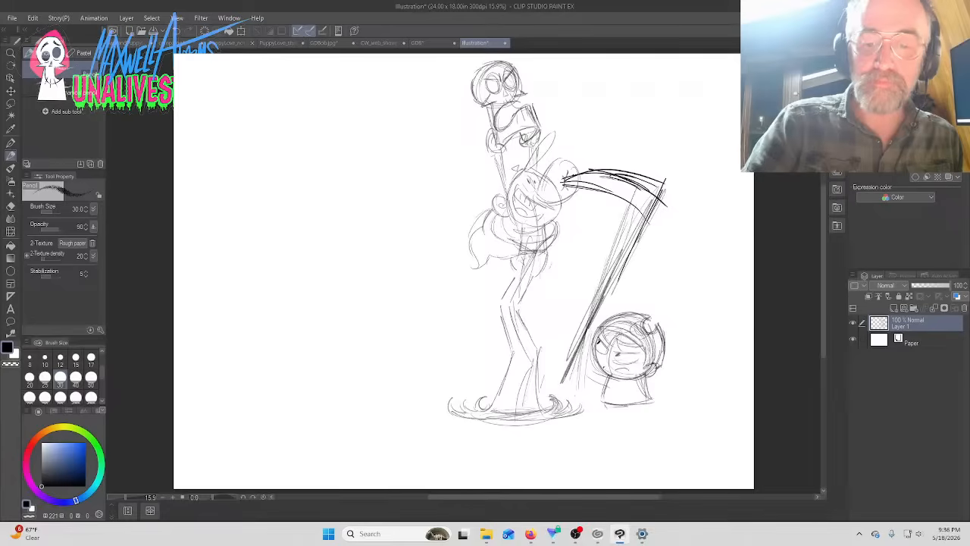
pyautogui.moveTo(595, 324)
pyautogui.mouseDown()
pyautogui.moveTo(585, 314)
pyautogui.moveTo(620, 329)
pyautogui.moveTo(600, 376)
pyautogui.moveTo(615, 381)
pyautogui.moveTo(570, 362)
pyautogui.mouseUp()
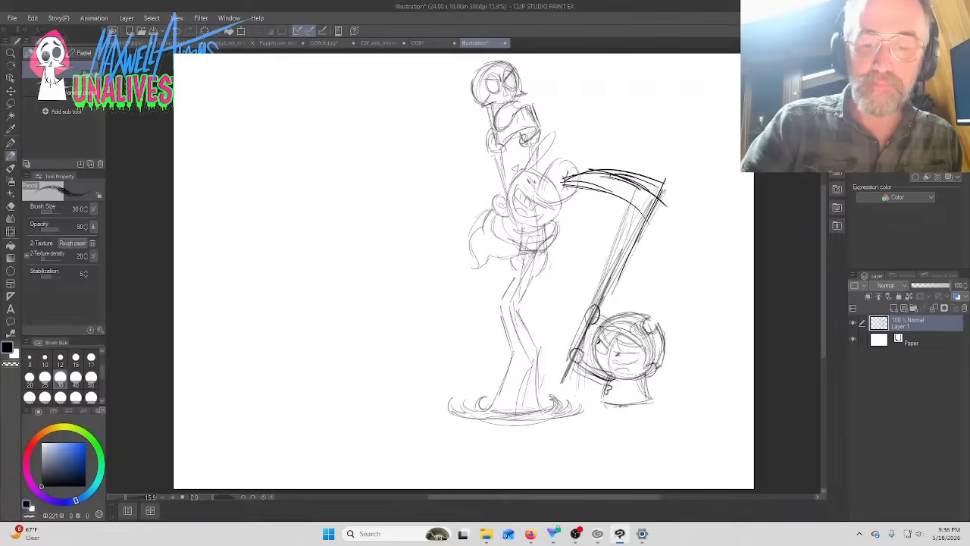
# Draw the small character's two shoes below the hem of its dress
pyautogui.moveTo(607, 391)
pyautogui.mouseDown()
pyautogui.moveTo(603, 419)
pyautogui.moveTo(589, 409)
pyautogui.moveTo(620, 417)
pyautogui.moveTo(606, 407)
pyautogui.mouseUp()
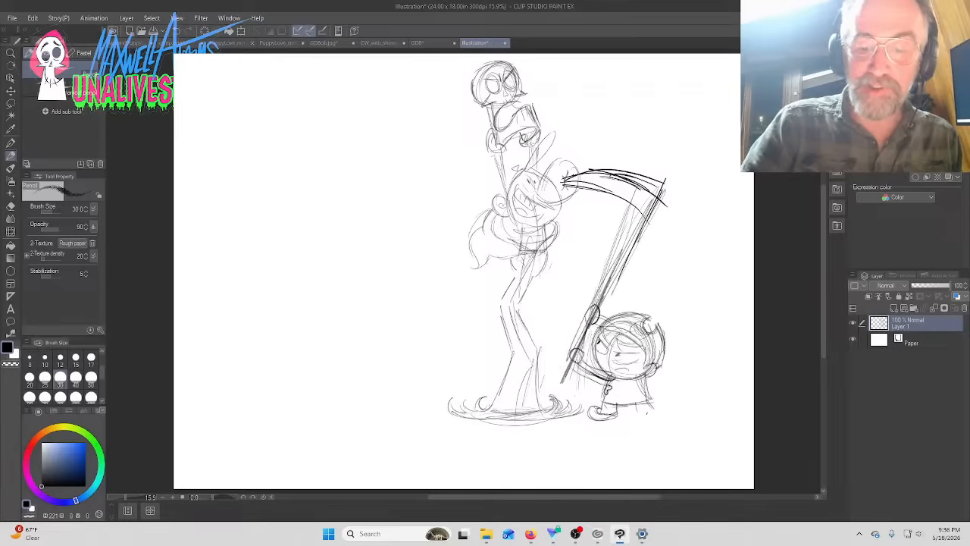
pyautogui.moveTo(655, 414)
pyautogui.mouseDown()
pyautogui.moveTo(631, 416)
pyautogui.moveTo(643, 404)
pyautogui.moveTo(655, 415)
pyautogui.moveTo(594, 419)
pyautogui.mouseUp()
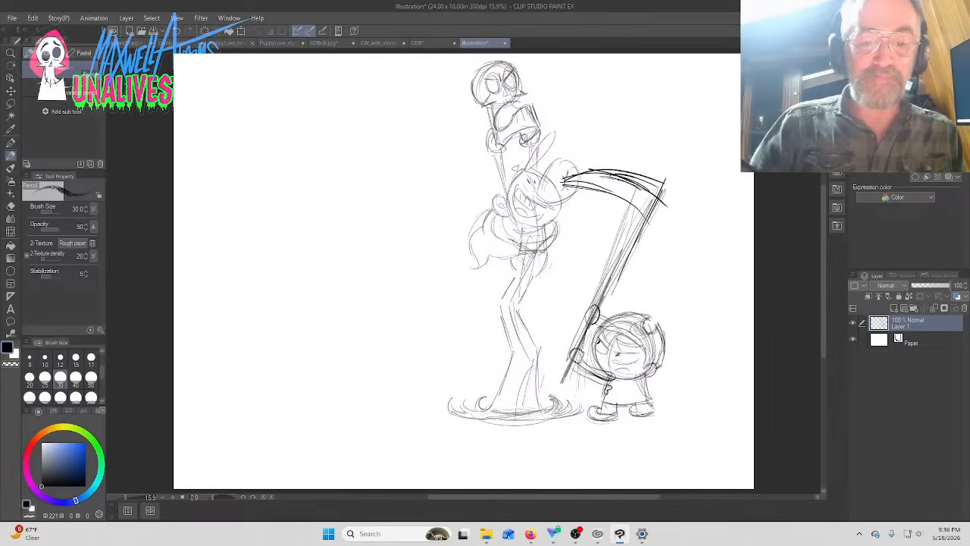
# Darken the contours of the tall figure's bent lower body and the curled, wavy edge of its round base
pyautogui.moveTo(503, 305); pyautogui.dragTo(513, 389)
pyautogui.moveTo(540, 354); pyautogui.dragTo(538, 368)
pyautogui.moveTo(532, 313); pyautogui.dragTo(518, 343)
pyautogui.moveTo(532, 271)
pyautogui.mouseDown()
pyautogui.moveTo(517, 306)
pyautogui.moveTo(523, 295)
pyautogui.moveTo(503, 301)
pyautogui.moveTo(501, 341)
pyautogui.mouseUp()
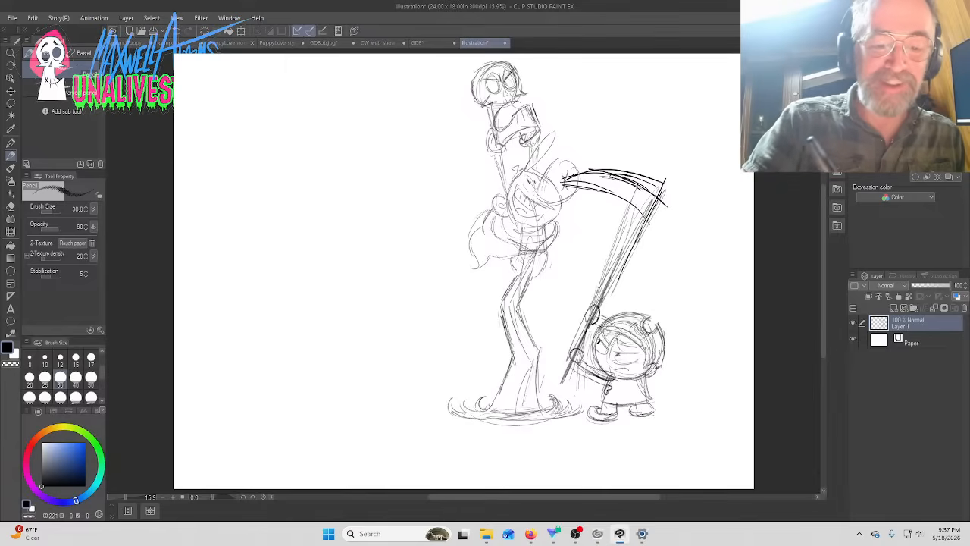
pyautogui.moveTo(490, 400)
pyautogui.mouseDown()
pyautogui.moveTo(455, 415)
pyautogui.moveTo(447, 403)
pyautogui.moveTo(444, 415)
pyautogui.mouseUp()
pyautogui.moveTo(444, 417); pyautogui.dragTo(572, 428)
pyautogui.moveTo(549, 393)
pyautogui.mouseDown()
pyautogui.moveTo(553, 411)
pyautogui.moveTo(582, 417)
pyautogui.moveTo(533, 428)
pyautogui.mouseUp()
pyautogui.moveTo(528, 419); pyautogui.dragTo(511, 426)
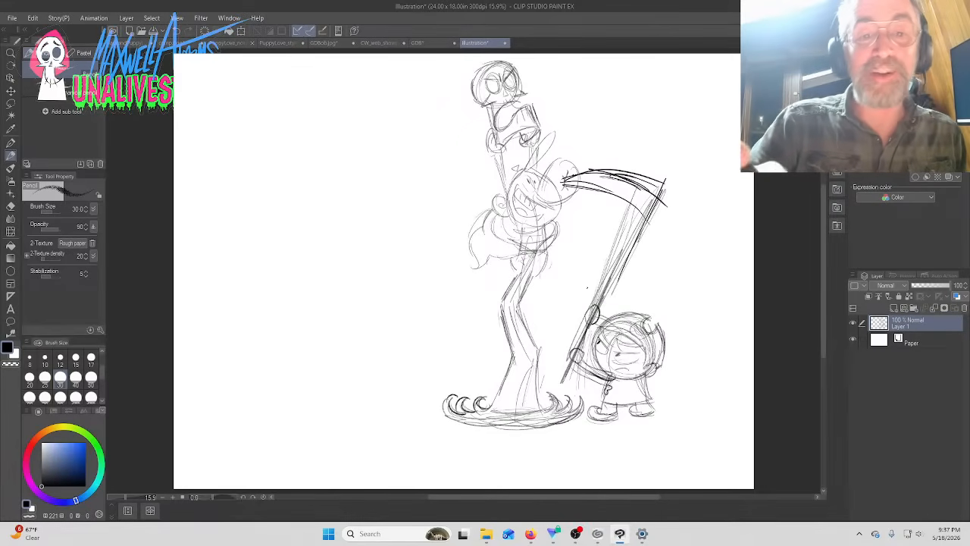
# Move the whole sketch layer left and slightly down so the scene sits nearer the canvas centre
pyautogui.press('k')
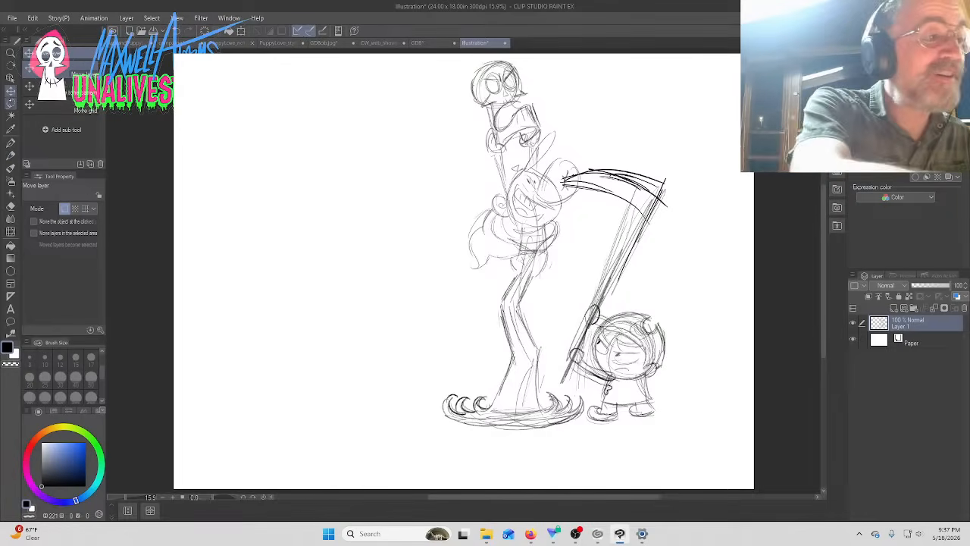
pyautogui.moveTo(642, 230)
pyautogui.mouseDown()
pyautogui.moveTo(539, 249)
pyautogui.moveTo(565, 338)
pyautogui.mouseUp()
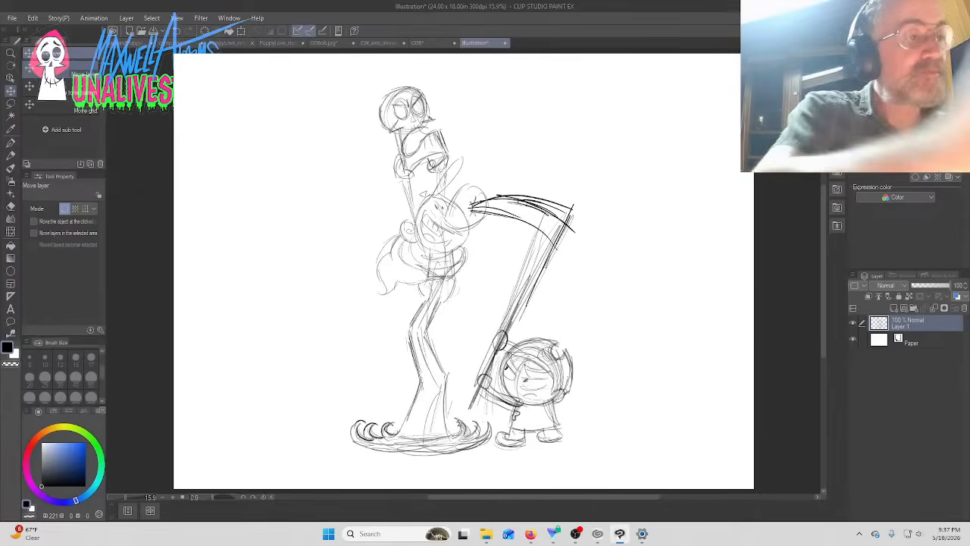
pyautogui.press('m')
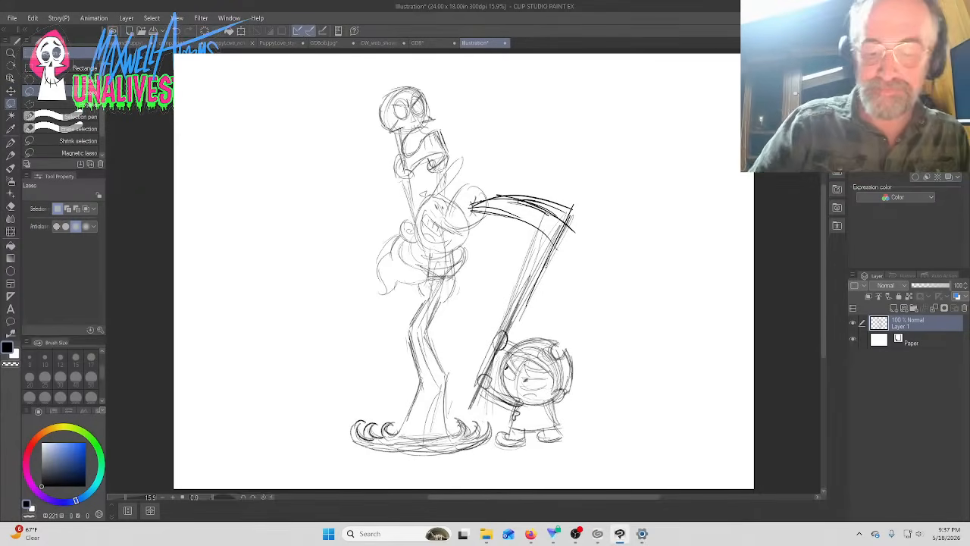
# Switch to the live chat window and read back through the recent viewer messages
pyautogui.click(575, 533)
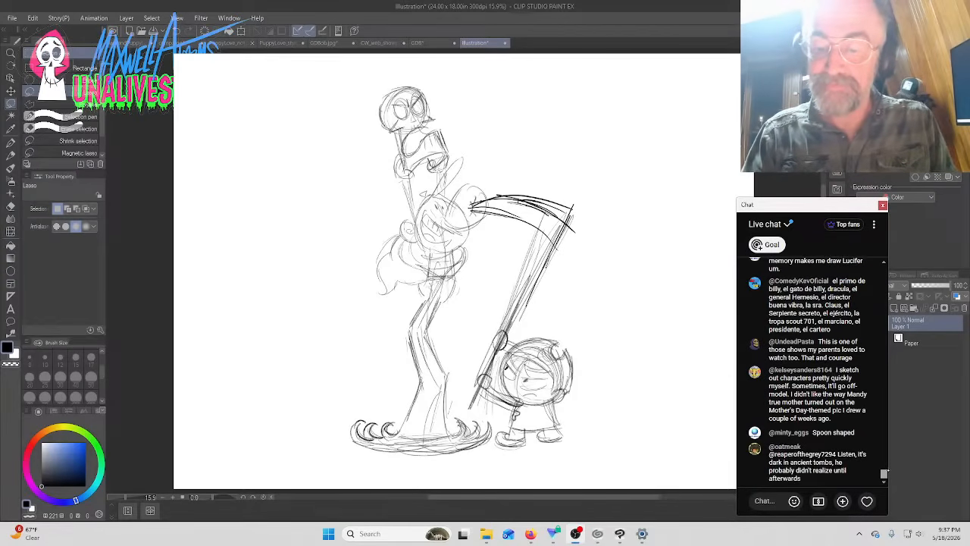
pyautogui.scroll(1, 807, 372)
pyautogui.scroll(2, 807, 371)
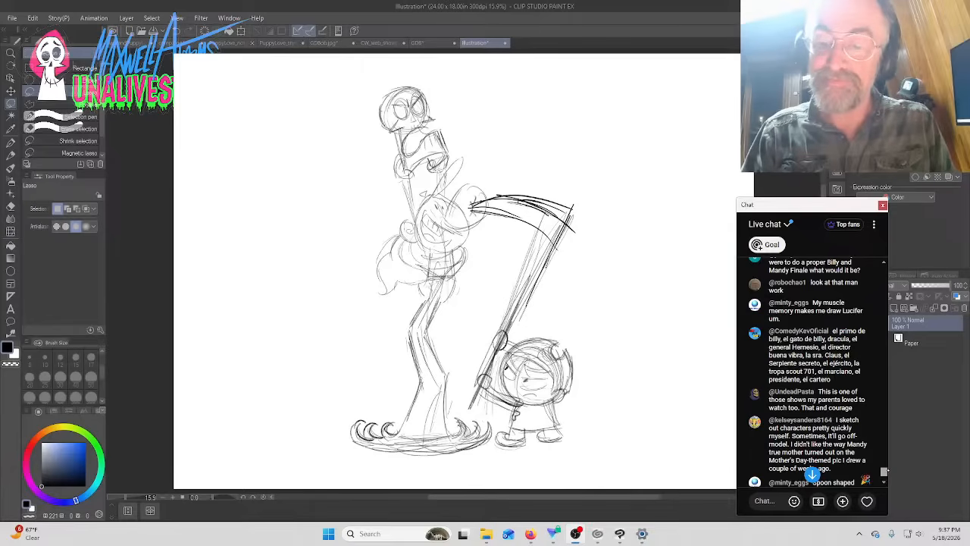
pyautogui.scroll(4, 865, 441)
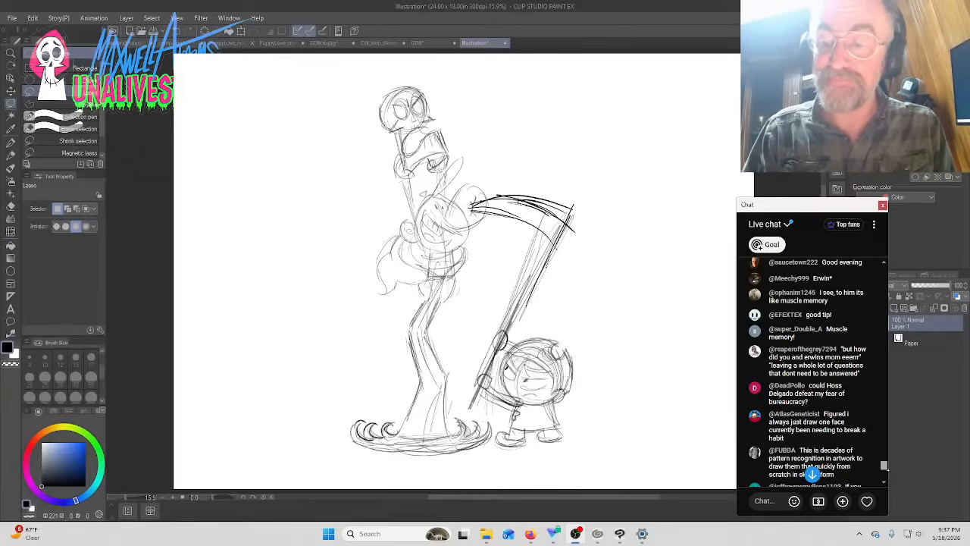
pyautogui.scroll(3, 811, 371)
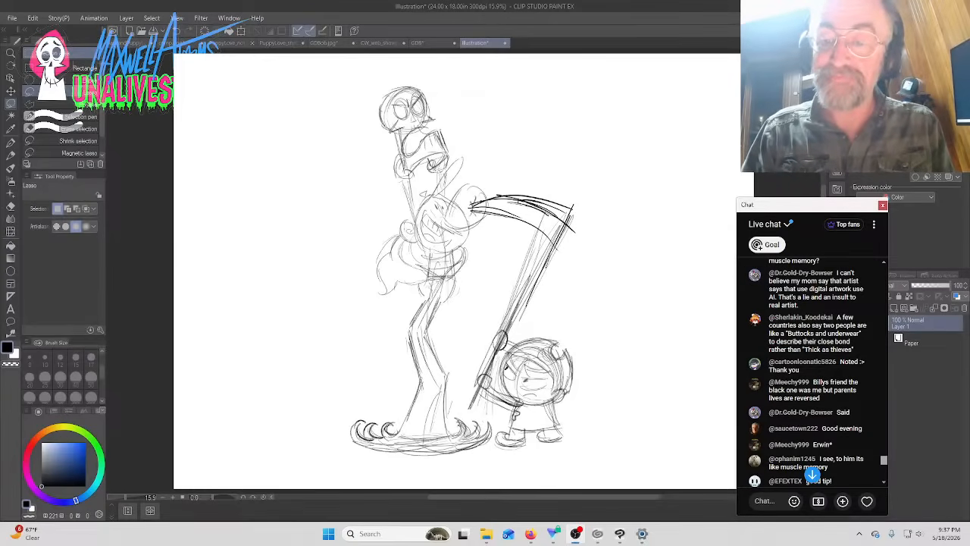
pyautogui.scroll(-9, 886, 470)
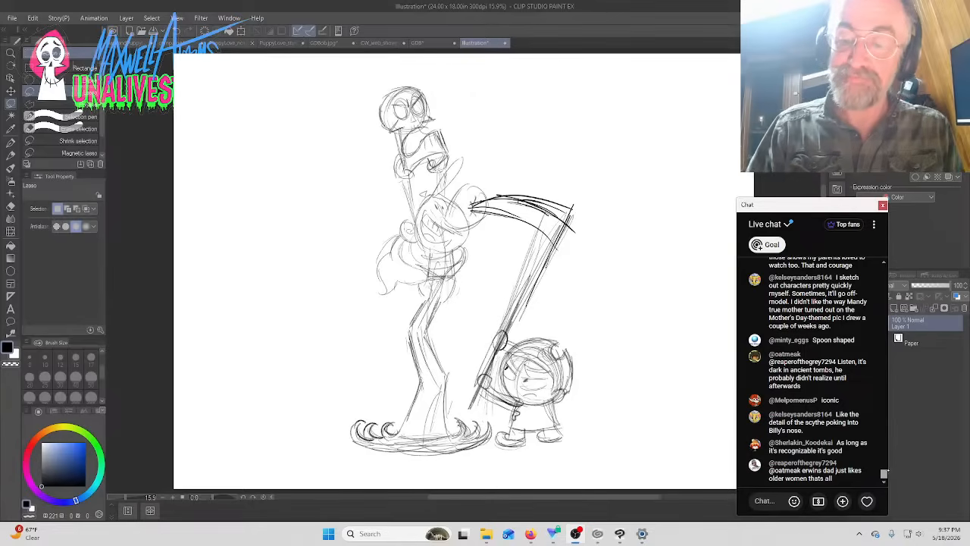
# Define the small character's two hands around the scythe handle, starting with the G-pen and continuing with the Pencil at size 30
pyautogui.click(10, 143)
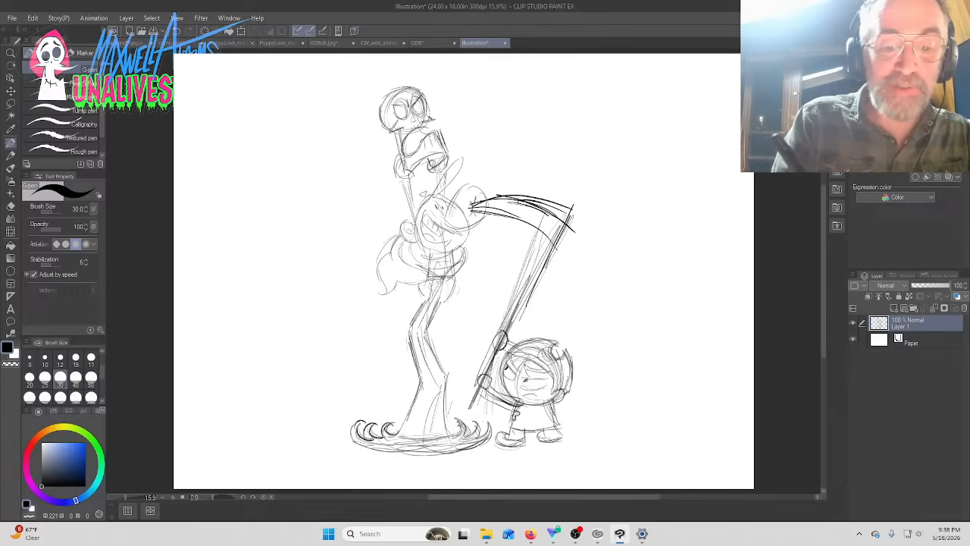
pyautogui.moveTo(502, 335); pyautogui.dragTo(505, 340)
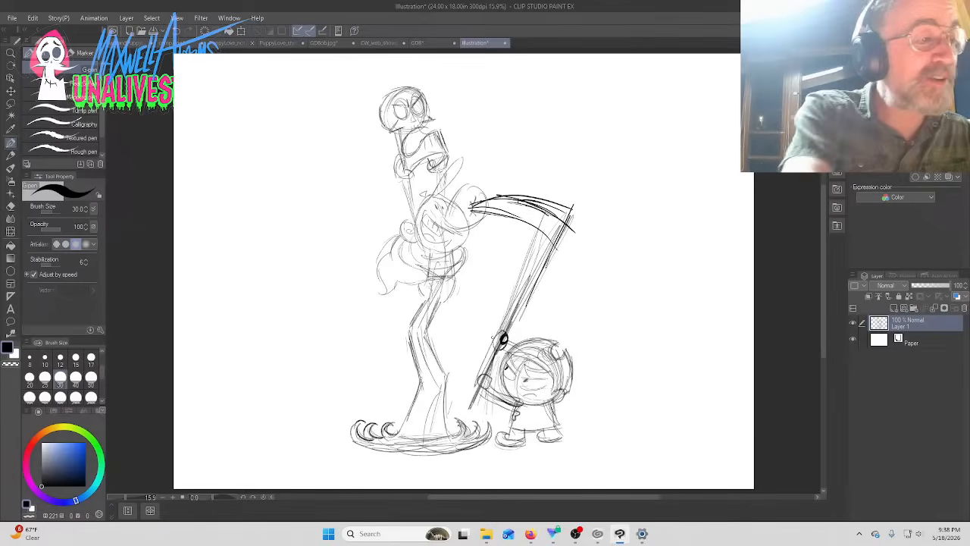
pyautogui.click(11, 156)
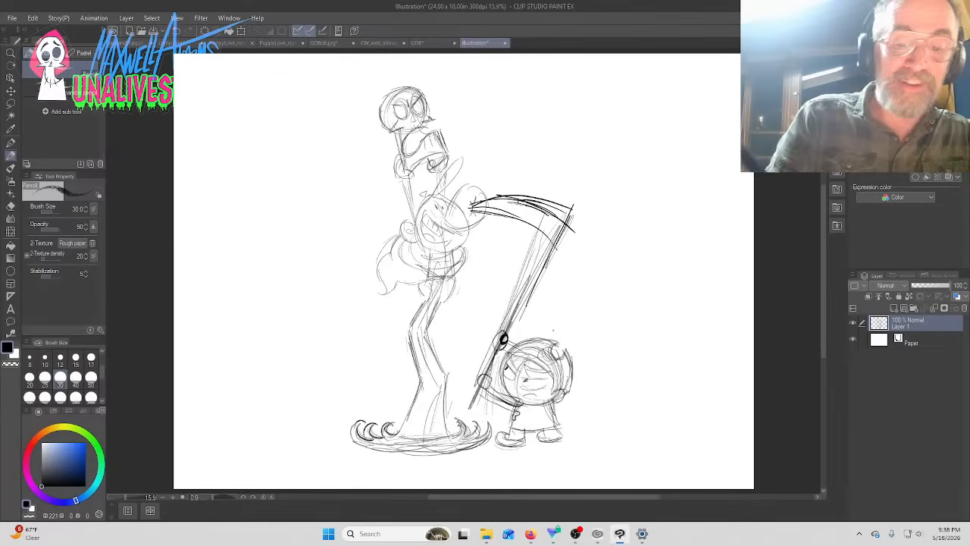
pyautogui.moveTo(502, 338)
pyautogui.mouseDown()
pyautogui.moveTo(478, 393)
pyautogui.moveTo(489, 398)
pyautogui.moveTo(502, 383)
pyautogui.moveTo(512, 406)
pyautogui.mouseUp()
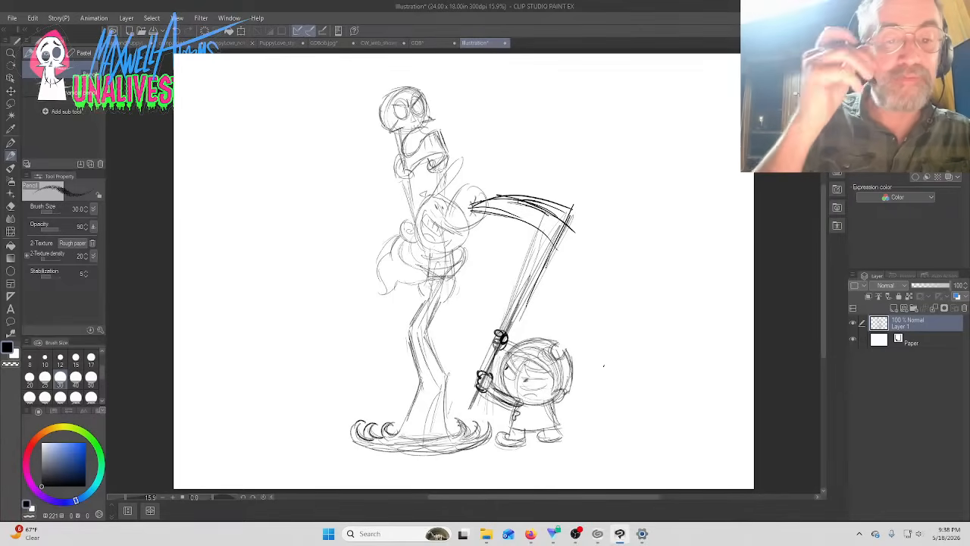
# Sketch two open sleeves spreading outward from the tall figure's waist, one on each side
pyautogui.moveTo(389, 273)
pyautogui.mouseDown()
pyautogui.moveTo(425, 283)
pyautogui.moveTo(366, 294)
pyautogui.moveTo(425, 288)
pyautogui.moveTo(382, 313)
pyautogui.moveTo(364, 308)
pyautogui.moveTo(382, 296)
pyautogui.mouseUp()
pyautogui.moveTo(447, 290)
pyautogui.mouseDown()
pyautogui.moveTo(474, 276)
pyautogui.moveTo(491, 288)
pyautogui.moveTo(467, 288)
pyautogui.moveTo(479, 303)
pyautogui.mouseUp()
pyautogui.moveTo(479, 305); pyautogui.dragTo(495, 294)
pyautogui.moveTo(482, 305); pyautogui.dragTo(499, 292)
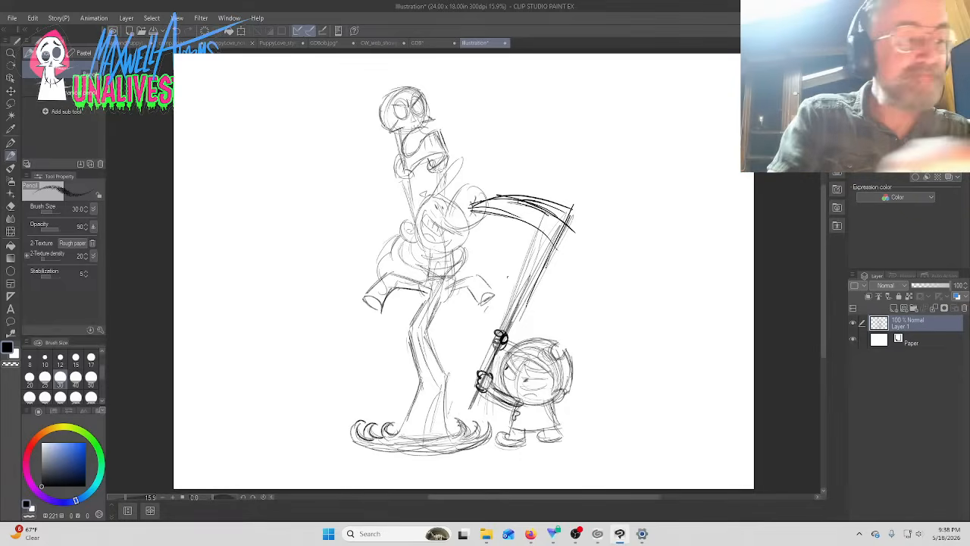
# Draw the tall figure's arm reaching to grip the scythe handle and its other hand as a loose fist
pyautogui.moveTo(436, 288)
pyautogui.mouseDown()
pyautogui.moveTo(505, 287)
pyautogui.moveTo(486, 300)
pyautogui.moveTo(499, 312)
pyautogui.moveTo(535, 299)
pyautogui.moveTo(503, 308)
pyautogui.mouseUp()
pyautogui.moveTo(367, 303)
pyautogui.mouseDown()
pyautogui.moveTo(359, 313)
pyautogui.moveTo(380, 314)
pyautogui.mouseUp()
pyautogui.moveTo(378, 313)
pyautogui.mouseDown()
pyautogui.moveTo(373, 337)
pyautogui.moveTo(365, 325)
pyautogui.moveTo(348, 336)
pyautogui.moveTo(353, 322)
pyautogui.mouseUp()
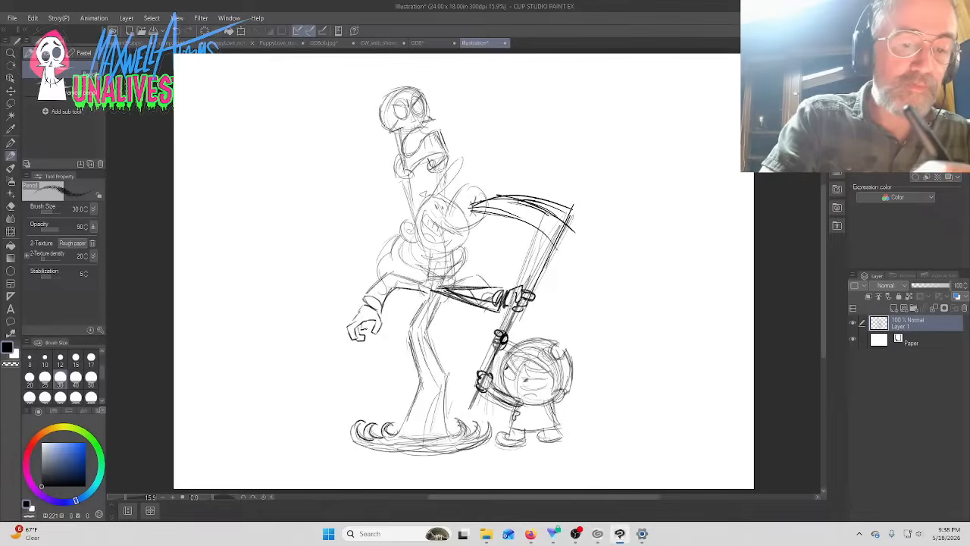
pyautogui.moveTo(369, 329)
pyautogui.mouseDown()
pyautogui.moveTo(361, 337)
pyautogui.moveTo(354, 321)
pyautogui.mouseUp()
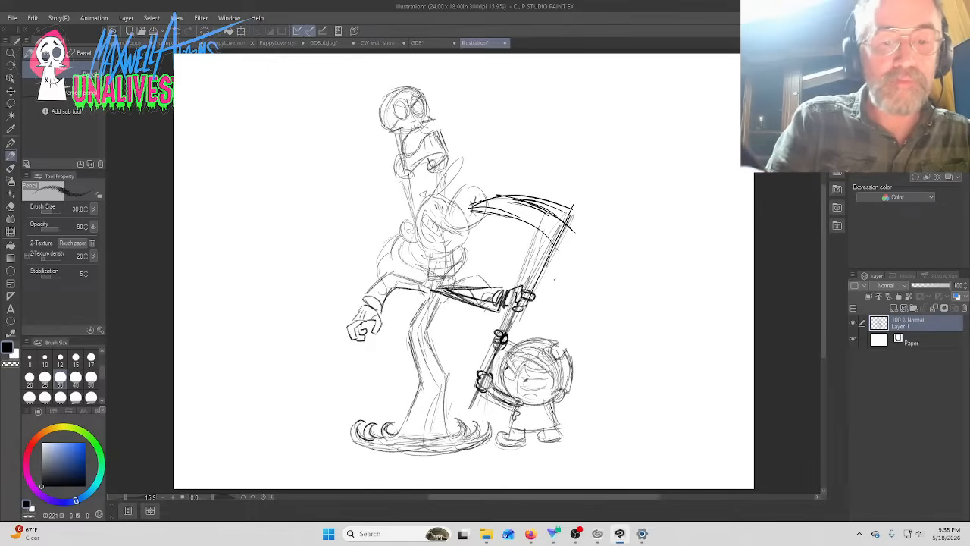
pyautogui.moveTo(538, 297)
pyautogui.mouseDown()
pyautogui.moveTo(523, 315)
pyautogui.moveTo(504, 312)
pyautogui.mouseUp()
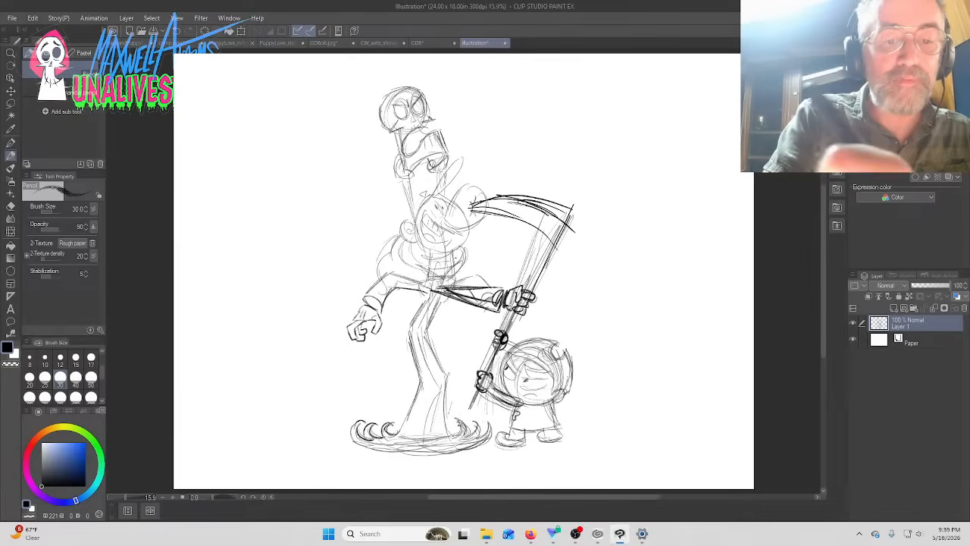
# Reinforce the grinning character's chin and collar, and add short motion lines on both sides of the raised hands
pyautogui.moveTo(458, 263)
pyautogui.mouseDown()
pyautogui.moveTo(446, 276)
pyautogui.moveTo(454, 250)
pyautogui.mouseUp()
pyautogui.moveTo(461, 241)
pyautogui.mouseDown()
pyautogui.moveTo(450, 255)
pyautogui.moveTo(419, 256)
pyautogui.mouseUp()
pyautogui.moveTo(446, 160); pyautogui.dragTo(429, 171)
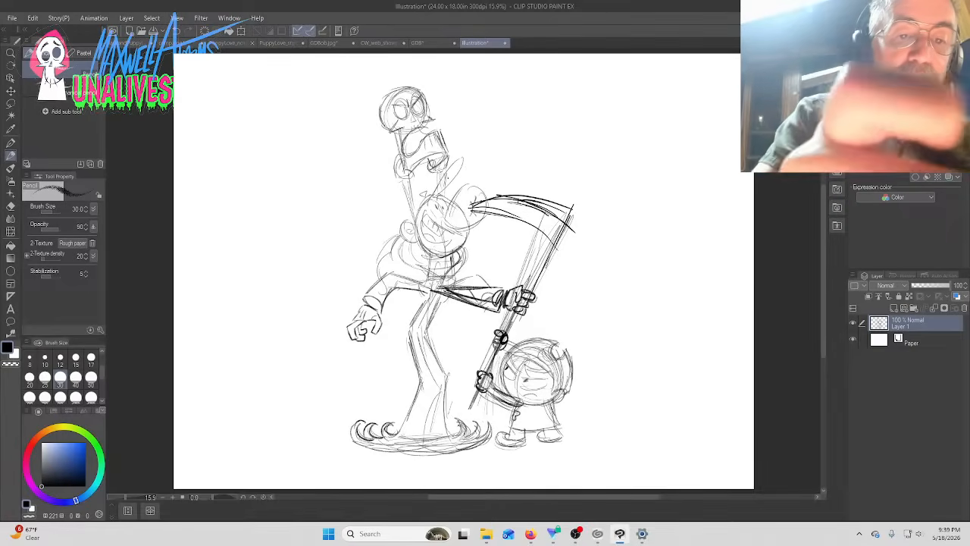
pyautogui.moveTo(386, 164); pyautogui.dragTo(388, 176)
pyautogui.moveTo(451, 140); pyautogui.dragTo(453, 148)
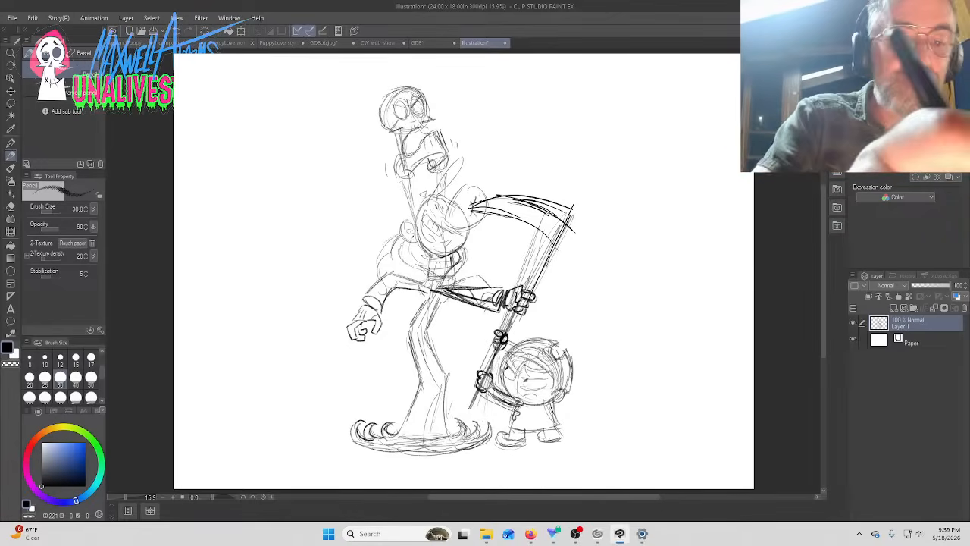
# Firm up the grinning character's ear, hair tufts, eyes, big nose and toothy open grin
pyautogui.moveTo(401, 220)
pyautogui.mouseDown()
pyautogui.moveTo(401, 238)
pyautogui.moveTo(413, 238)
pyautogui.mouseUp()
pyautogui.moveTo(423, 205)
pyautogui.mouseDown()
pyautogui.moveTo(415, 226)
pyautogui.moveTo(457, 160)
pyautogui.mouseUp()
pyautogui.moveTo(449, 166); pyautogui.dragTo(462, 159)
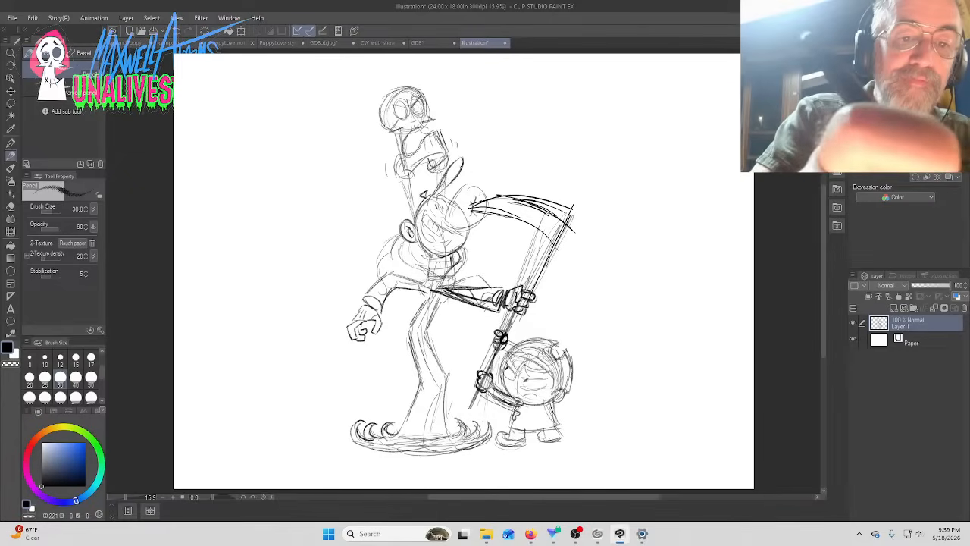
pyautogui.moveTo(457, 193)
pyautogui.mouseDown()
pyautogui.moveTo(446, 218)
pyautogui.moveTo(452, 225)
pyautogui.moveTo(468, 185)
pyautogui.moveTo(485, 194)
pyautogui.moveTo(473, 226)
pyautogui.moveTo(421, 230)
pyautogui.moveTo(430, 245)
pyautogui.moveTo(452, 241)
pyautogui.moveTo(444, 248)
pyautogui.moveTo(452, 251)
pyautogui.moveTo(422, 239)
pyautogui.moveTo(432, 250)
pyautogui.moveTo(439, 236)
pyautogui.moveTo(431, 227)
pyautogui.mouseUp()
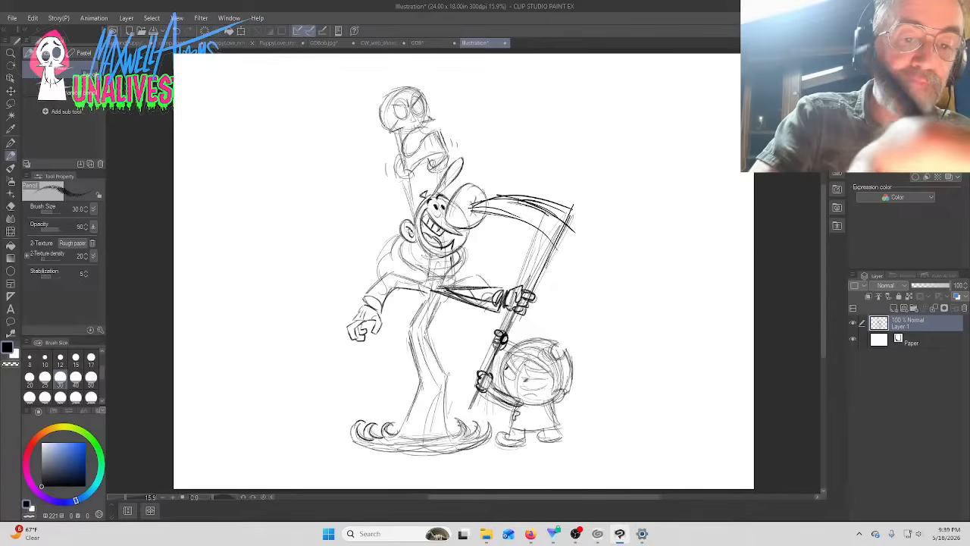
# Draw the hood around the grinning character's neck with a wavy trailing tip, and darken its raised arm and waist
pyautogui.moveTo(397, 235)
pyautogui.mouseDown()
pyautogui.moveTo(348, 257)
pyautogui.moveTo(426, 276)
pyautogui.mouseUp()
pyautogui.moveTo(415, 227); pyautogui.dragTo(426, 261)
pyautogui.moveTo(406, 194)
pyautogui.mouseDown()
pyautogui.moveTo(420, 241)
pyautogui.moveTo(413, 212)
pyautogui.moveTo(418, 229)
pyautogui.mouseUp()
pyautogui.moveTo(412, 200)
pyautogui.mouseDown()
pyautogui.moveTo(427, 262)
pyautogui.moveTo(462, 262)
pyautogui.moveTo(438, 302)
pyautogui.moveTo(419, 300)
pyautogui.mouseUp()
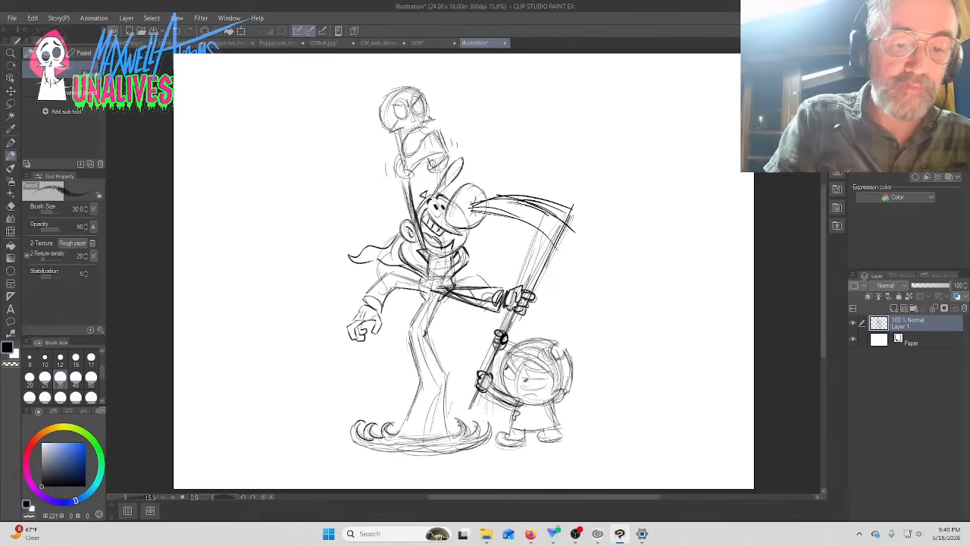
# Strengthen the outlines of the tall figure's robe down to the floor and the curling waves around its base
pyautogui.moveTo(426, 332)
pyautogui.mouseDown()
pyautogui.moveTo(432, 311)
pyautogui.moveTo(427, 326)
pyautogui.mouseUp()
pyautogui.moveTo(426, 339)
pyautogui.mouseDown()
pyautogui.moveTo(444, 374)
pyautogui.moveTo(446, 432)
pyautogui.moveTo(456, 435)
pyautogui.moveTo(461, 418)
pyautogui.moveTo(474, 435)
pyautogui.moveTo(468, 419)
pyautogui.moveTo(490, 446)
pyautogui.mouseUp()
pyautogui.moveTo(484, 443); pyautogui.dragTo(401, 453)
pyautogui.moveTo(369, 421); pyautogui.dragTo(373, 440)
pyautogui.moveTo(478, 444)
pyautogui.mouseDown()
pyautogui.moveTo(353, 453)
pyautogui.moveTo(351, 434)
pyautogui.mouseUp()
pyautogui.moveTo(357, 449)
pyautogui.mouseDown()
pyautogui.moveTo(347, 425)
pyautogui.moveTo(354, 411)
pyautogui.mouseUp()
pyautogui.moveTo(353, 414)
pyautogui.mouseDown()
pyautogui.moveTo(367, 421)
pyautogui.moveTo(365, 439)
pyautogui.moveTo(370, 422)
pyautogui.moveTo(374, 434)
pyautogui.moveTo(397, 423)
pyautogui.moveTo(422, 376)
pyautogui.moveTo(409, 341)
pyautogui.mouseUp()
pyautogui.moveTo(416, 376)
pyautogui.mouseDown()
pyautogui.moveTo(407, 323)
pyautogui.moveTo(417, 311)
pyautogui.moveTo(384, 299)
pyautogui.mouseUp()
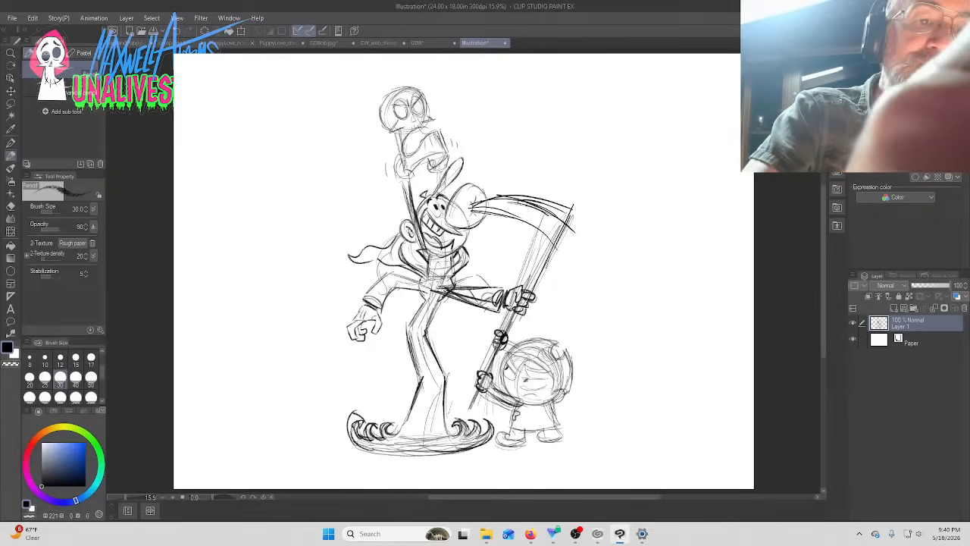
# Redraw the raised skull's eye sockets and nose with darker lines and add arched brows above them
pyautogui.moveTo(400, 100)
pyautogui.mouseDown()
pyautogui.moveTo(425, 110)
pyautogui.moveTo(417, 122)
pyautogui.mouseUp()
pyautogui.moveTo(392, 98); pyautogui.dragTo(417, 87)
pyautogui.moveTo(408, 89)
pyautogui.mouseDown()
pyautogui.moveTo(422, 92)
pyautogui.moveTo(410, 86)
pyautogui.mouseUp()
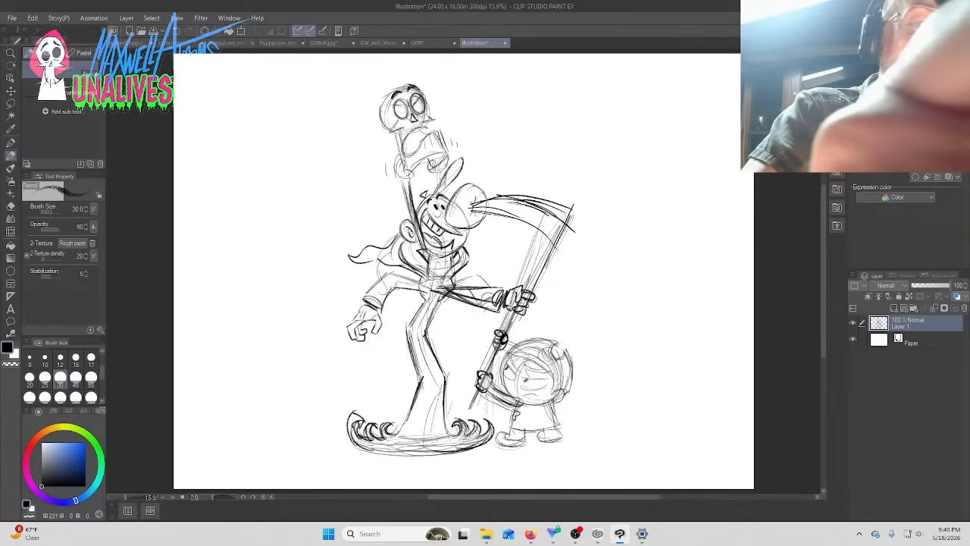
# Darken the skull's jaw and the hands holding it, shade its mouth and eye sockets, and add emphasis lines above
pyautogui.moveTo(426, 127)
pyautogui.mouseDown()
pyautogui.moveTo(403, 153)
pyautogui.moveTo(432, 133)
pyautogui.mouseUp()
pyautogui.moveTo(423, 138)
pyautogui.mouseDown()
pyautogui.moveTo(436, 132)
pyautogui.moveTo(447, 149)
pyautogui.moveTo(435, 167)
pyautogui.mouseUp()
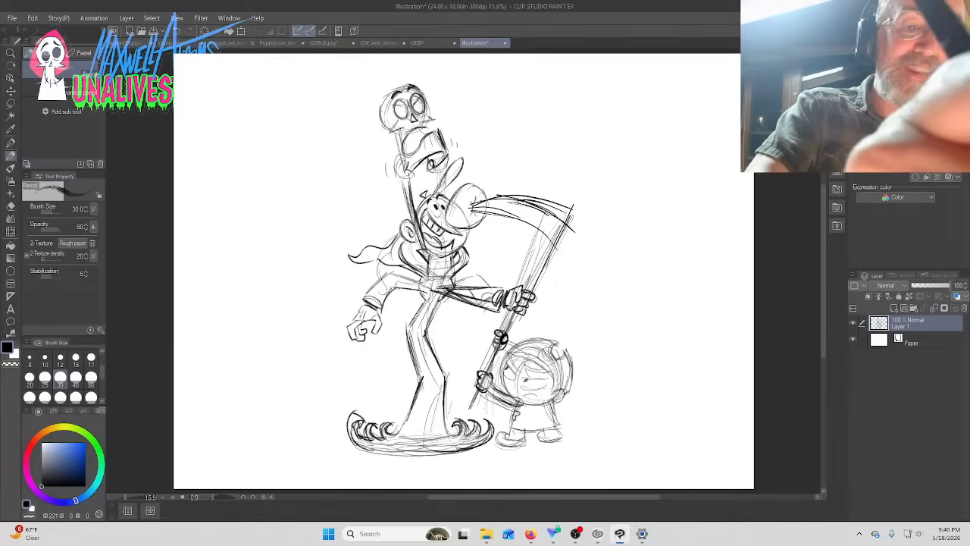
pyautogui.moveTo(405, 157); pyautogui.dragTo(393, 170)
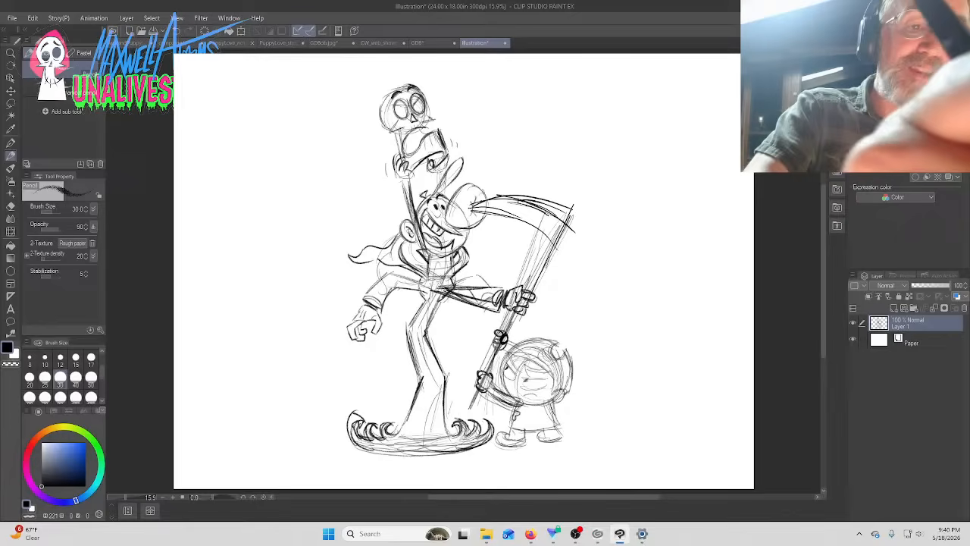
pyautogui.moveTo(420, 130)
pyautogui.mouseDown()
pyautogui.moveTo(424, 139)
pyautogui.moveTo(399, 144)
pyautogui.moveTo(402, 156)
pyautogui.moveTo(381, 110)
pyautogui.moveTo(393, 91)
pyautogui.moveTo(407, 86)
pyautogui.moveTo(396, 114)
pyautogui.moveTo(422, 111)
pyautogui.moveTo(403, 153)
pyautogui.moveTo(416, 149)
pyautogui.mouseUp()
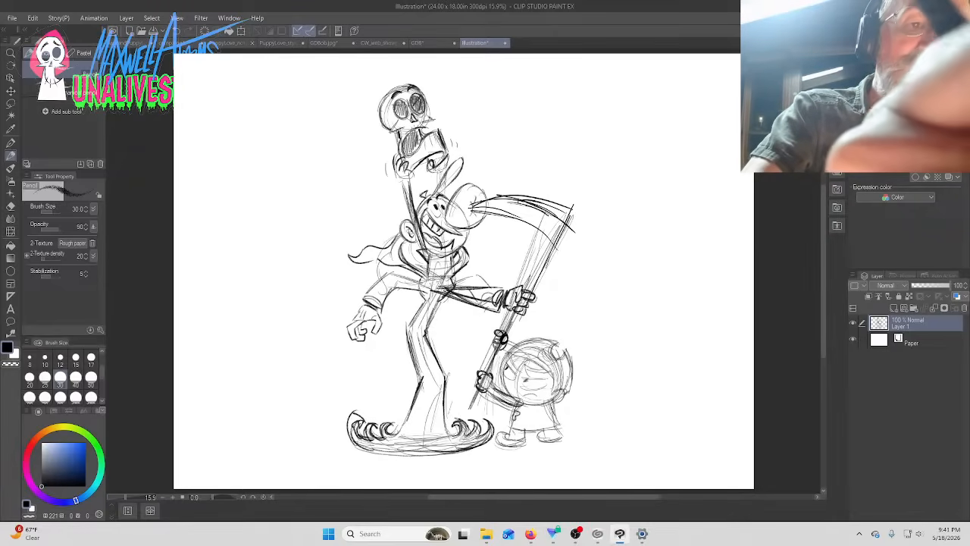
pyautogui.moveTo(374, 80); pyautogui.dragTo(404, 79)
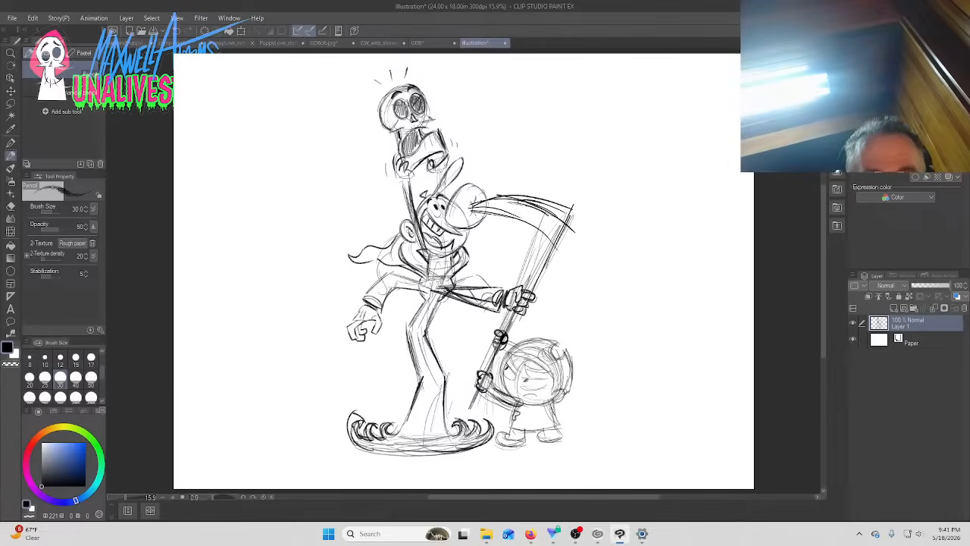
# Check the newest messages in the live chat window and return to the drawing
pyautogui.click(575, 533)
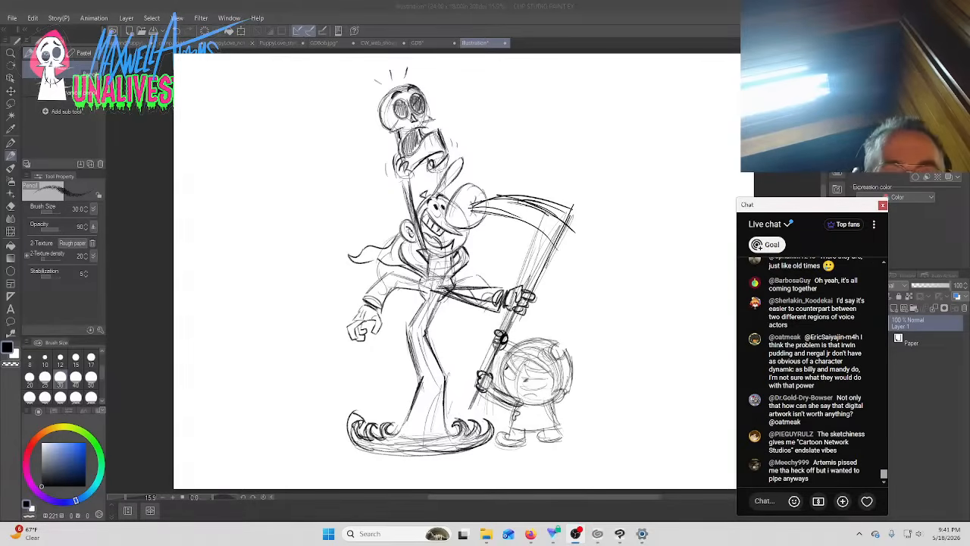
pyautogui.hotkey('alt', 'Tab')
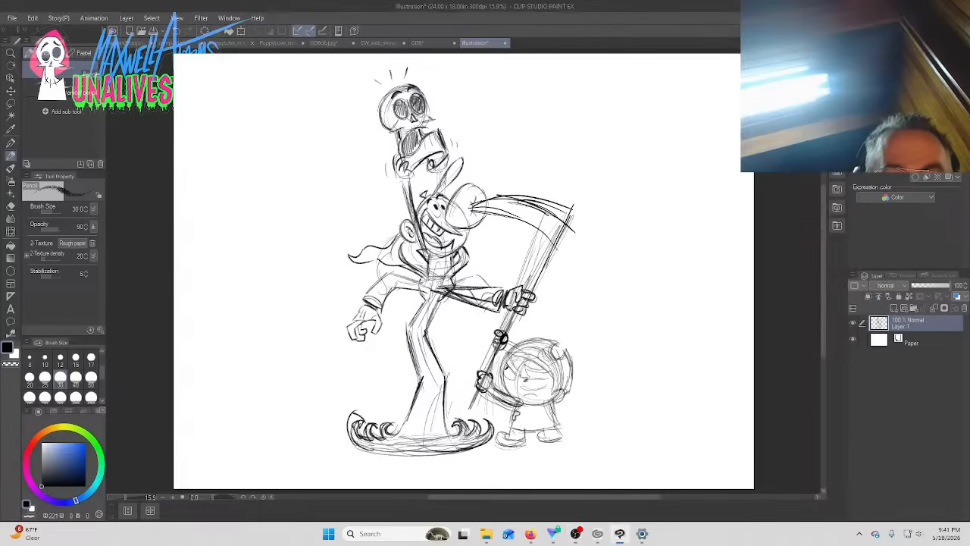
# Darken the small character's scowling eyes and firm up the outline of its face beside them
pyautogui.moveTo(522, 378)
pyautogui.mouseDown()
pyautogui.moveTo(550, 377)
pyautogui.moveTo(521, 389)
pyautogui.mouseUp()
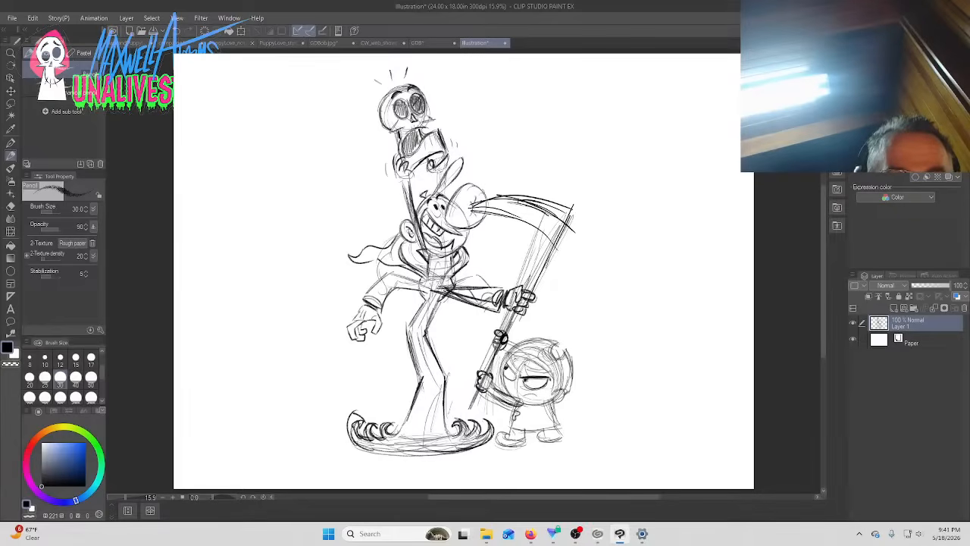
pyautogui.moveTo(506, 373); pyautogui.dragTo(502, 394)
pyautogui.moveTo(508, 351)
pyautogui.mouseDown()
pyautogui.moveTo(499, 391)
pyautogui.moveTo(500, 374)
pyautogui.mouseUp()
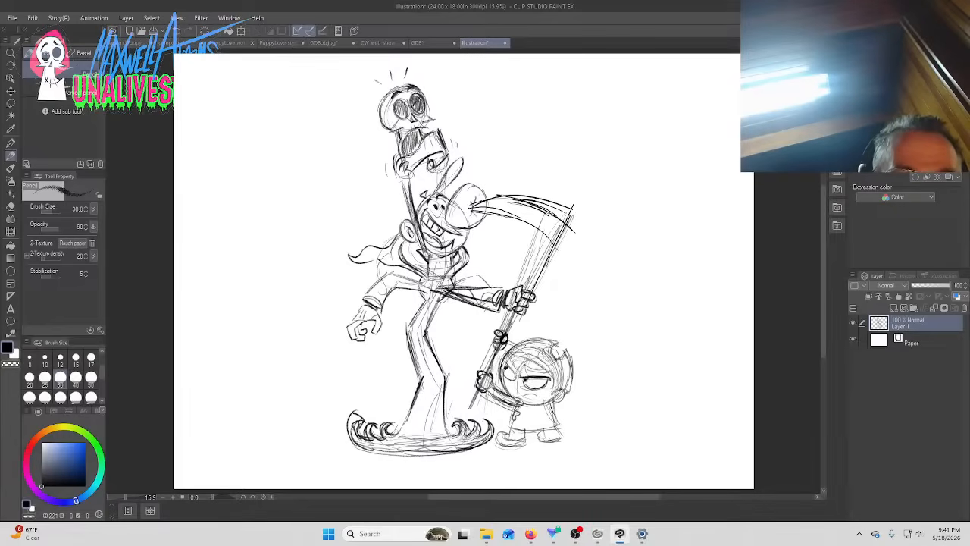
# Strengthen the small character's head, hair and dark headband, pointed bangs, angry brows, body and shoes with darker pencil lines
pyautogui.moveTo(532, 339)
pyautogui.mouseDown()
pyautogui.moveTo(509, 350)
pyautogui.moveTo(555, 338)
pyautogui.moveTo(575, 371)
pyautogui.moveTo(551, 402)
pyautogui.moveTo(524, 402)
pyautogui.moveTo(551, 377)
pyautogui.moveTo(511, 351)
pyautogui.moveTo(526, 350)
pyautogui.mouseUp()
pyautogui.moveTo(554, 384)
pyautogui.mouseDown()
pyautogui.moveTo(544, 359)
pyautogui.moveTo(514, 350)
pyautogui.mouseUp()
pyautogui.moveTo(524, 355)
pyautogui.mouseDown()
pyautogui.moveTo(512, 346)
pyautogui.moveTo(508, 374)
pyautogui.moveTo(526, 372)
pyautogui.moveTo(504, 375)
pyautogui.mouseUp()
pyautogui.moveTo(516, 363)
pyautogui.mouseDown()
pyautogui.moveTo(506, 374)
pyautogui.moveTo(523, 379)
pyautogui.moveTo(565, 439)
pyautogui.moveTo(500, 446)
pyautogui.moveTo(527, 432)
pyautogui.mouseUp()
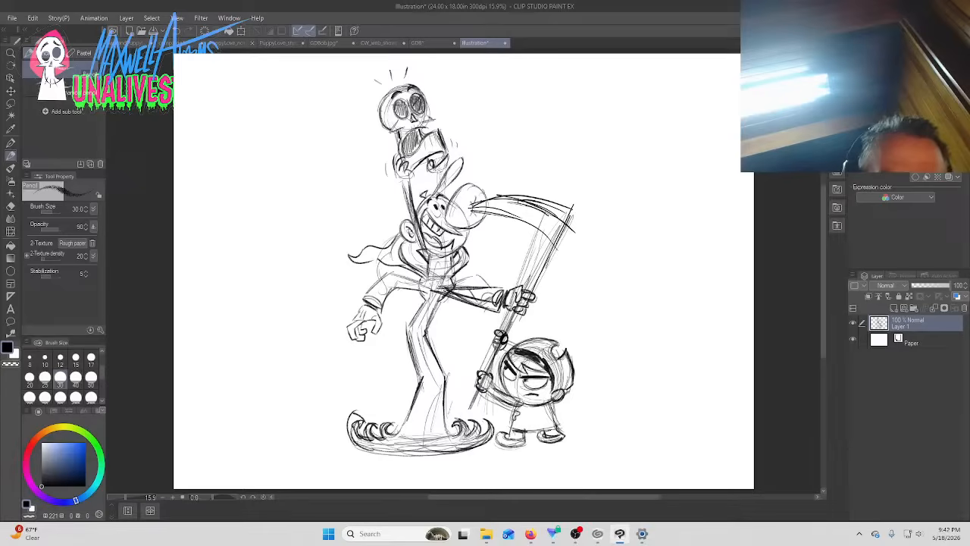
# Check the live chat, return to the drawing, and darken the scythe's shaft and curved blade with a few strokes inside the blade
pyautogui.click(576, 533)
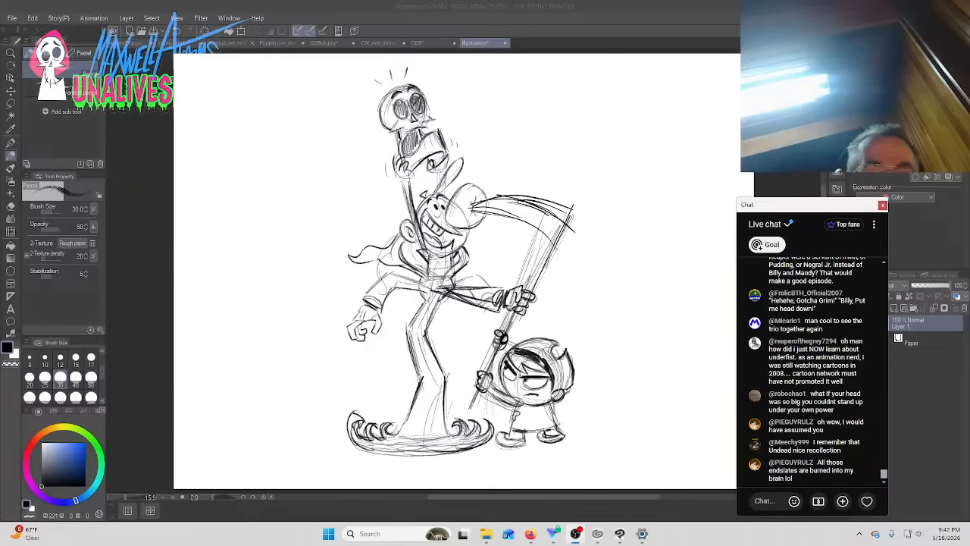
pyautogui.moveTo(567, 218); pyautogui.dragTo(533, 290)
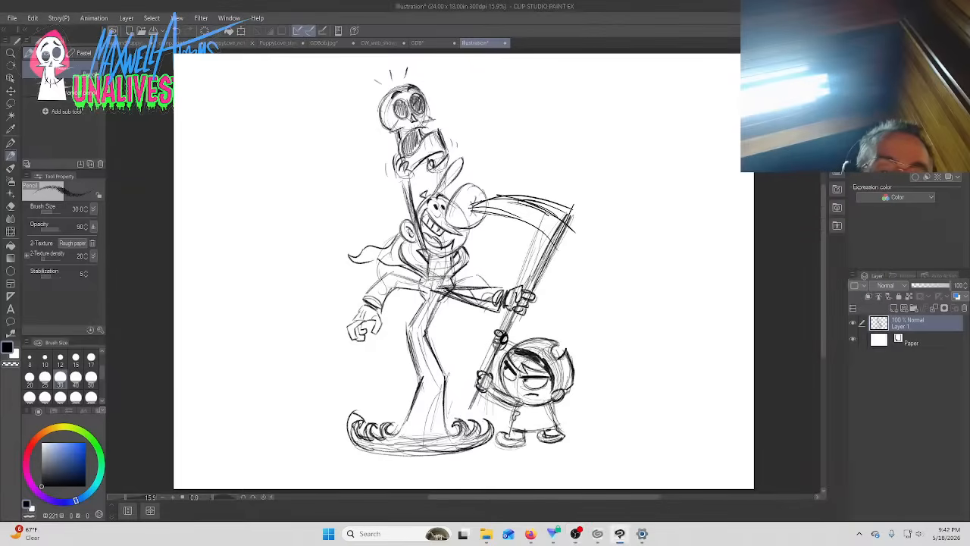
pyautogui.moveTo(552, 244); pyautogui.dragTo(482, 209)
pyautogui.moveTo(477, 201)
pyautogui.mouseDown()
pyautogui.moveTo(501, 196)
pyautogui.moveTo(568, 217)
pyautogui.mouseUp()
pyautogui.moveTo(529, 198)
pyautogui.mouseDown()
pyautogui.moveTo(566, 219)
pyautogui.moveTo(532, 232)
pyautogui.mouseUp()
pyautogui.moveTo(533, 201); pyautogui.dragTo(526, 223)
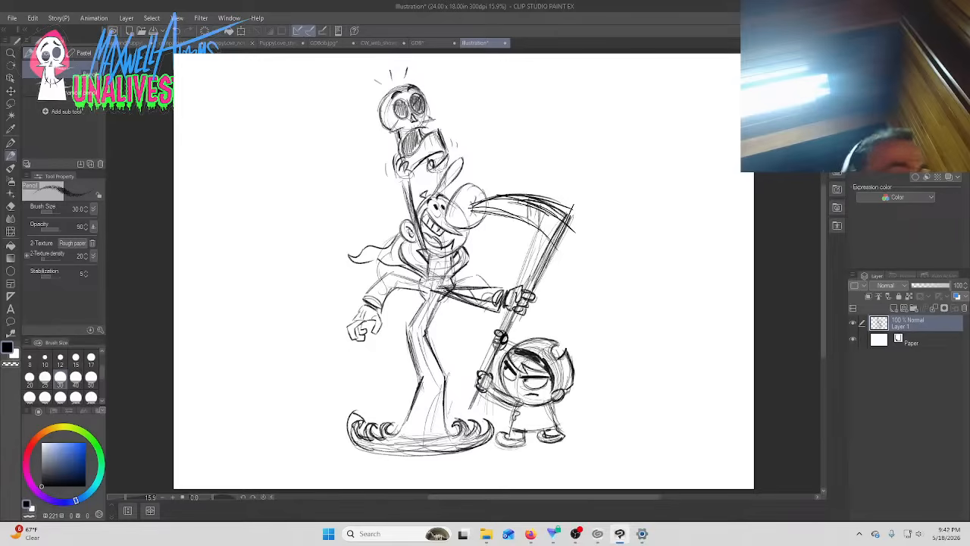
# Erase the stray construction lines below the scythe's blade and around its upper shaft with the kneaded eraser
pyautogui.press('e')
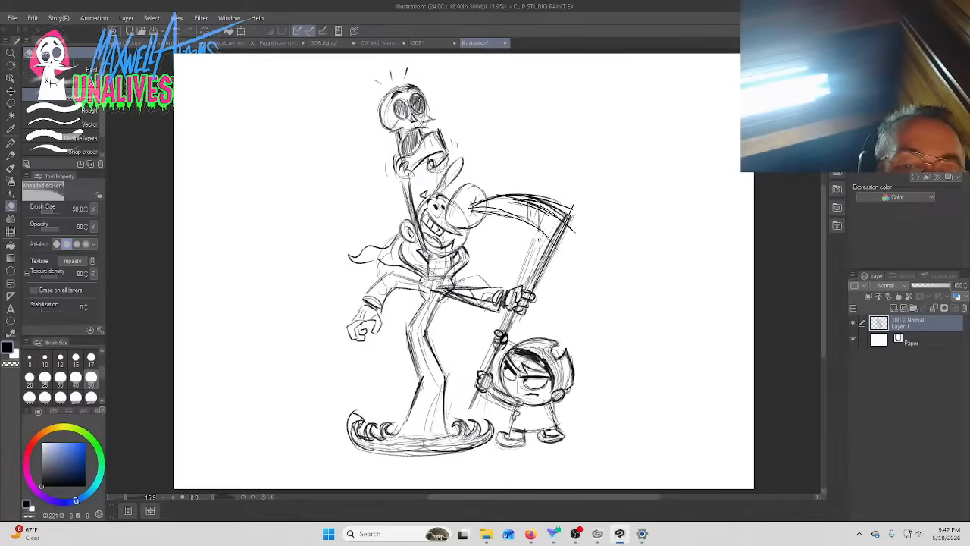
pyautogui.moveTo(532, 238)
pyautogui.mouseDown()
pyautogui.moveTo(520, 279)
pyautogui.moveTo(534, 272)
pyautogui.mouseUp()
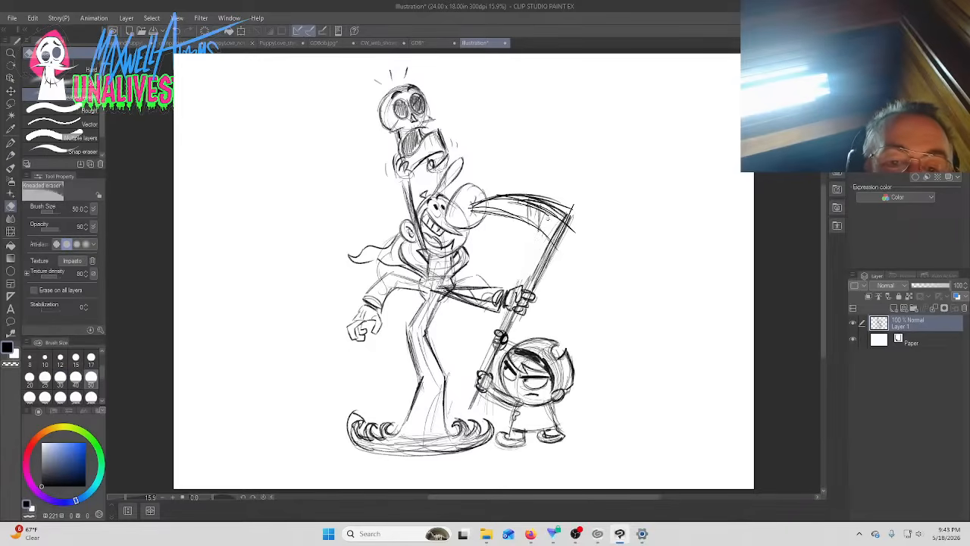
pyautogui.moveTo(547, 218)
pyautogui.mouseDown()
pyautogui.moveTo(545, 210)
pyautogui.moveTo(558, 217)
pyautogui.moveTo(509, 201)
pyautogui.moveTo(533, 218)
pyautogui.moveTo(538, 206)
pyautogui.moveTo(573, 215)
pyautogui.mouseUp()
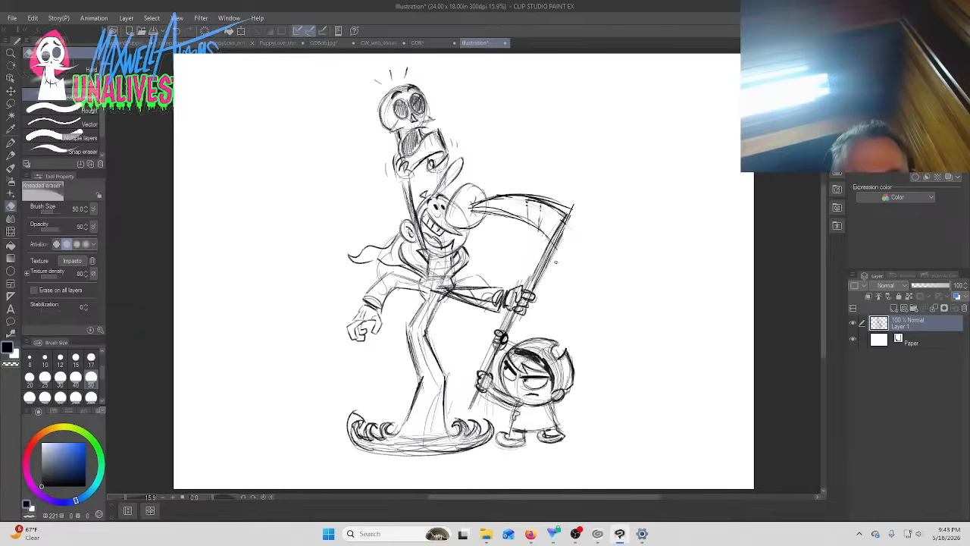
# Switch through the open windows, return to the drawing, and bring up the live chat to examine its newest messages
pyautogui.hotkey('alt', 'Tab')
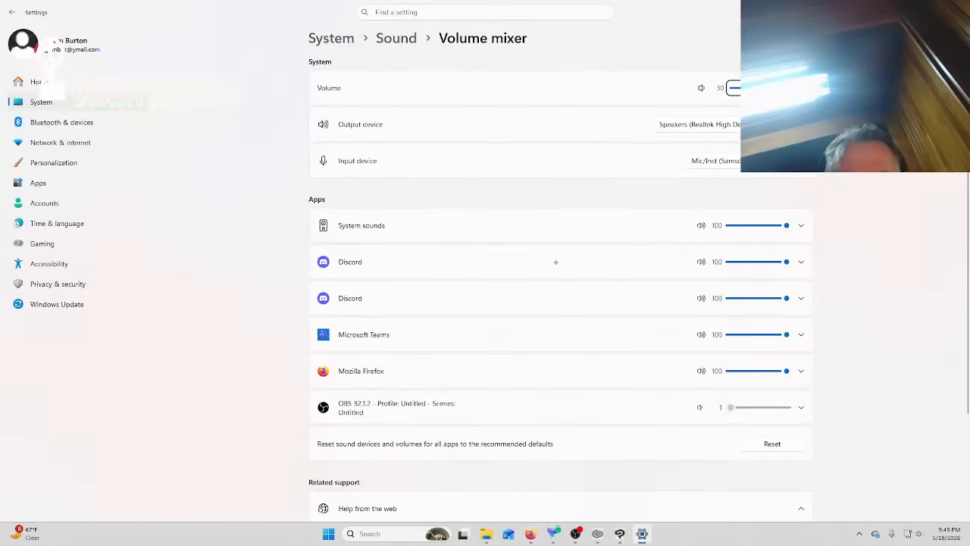
pyautogui.hotkey('alt', 'Tab')
pyautogui.hotkey('alt', 'Tab')
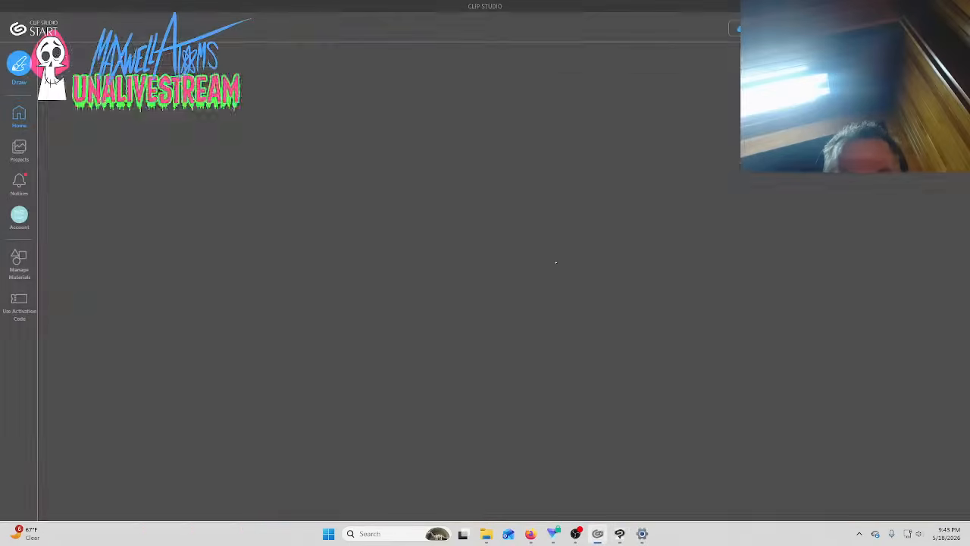
pyautogui.click(597, 534)
pyautogui.click(620, 534)
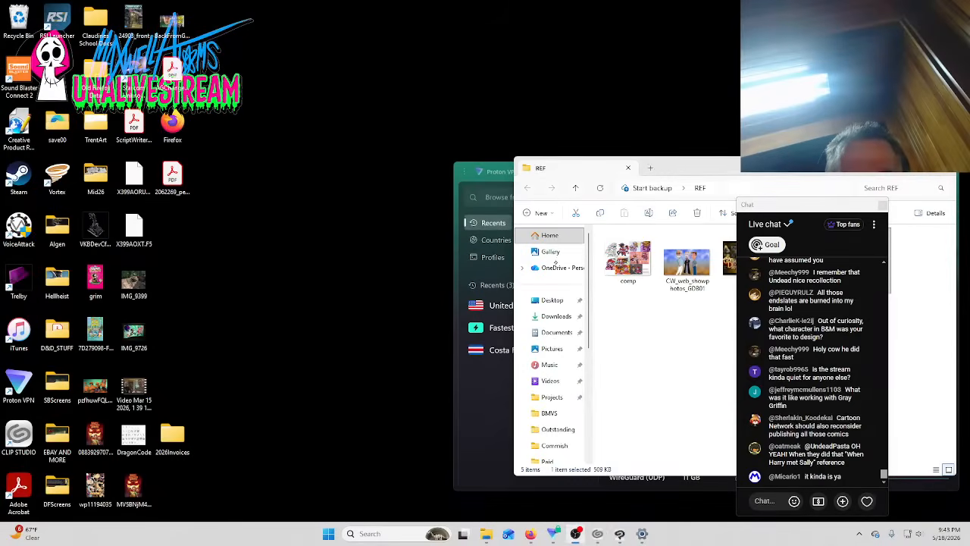
pyautogui.click(620, 533)
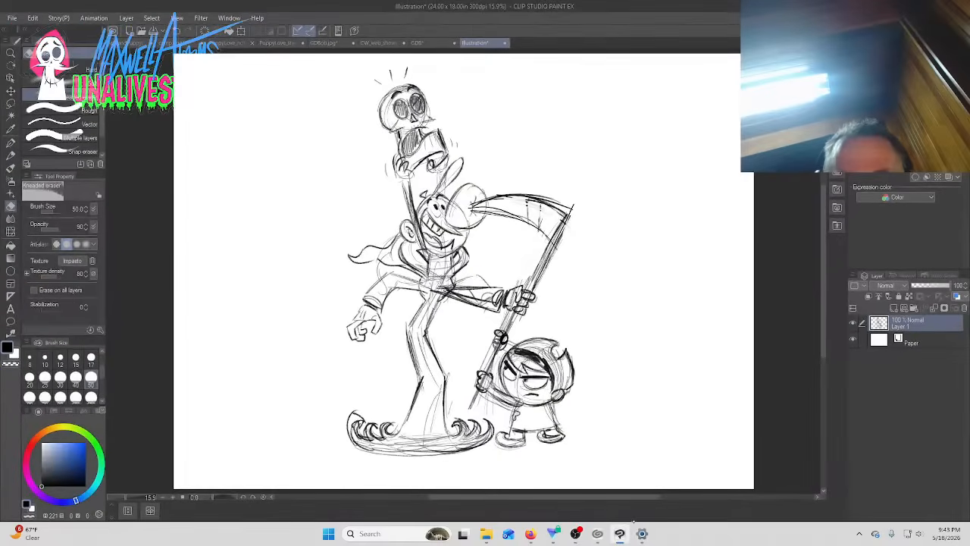
pyautogui.click(576, 533)
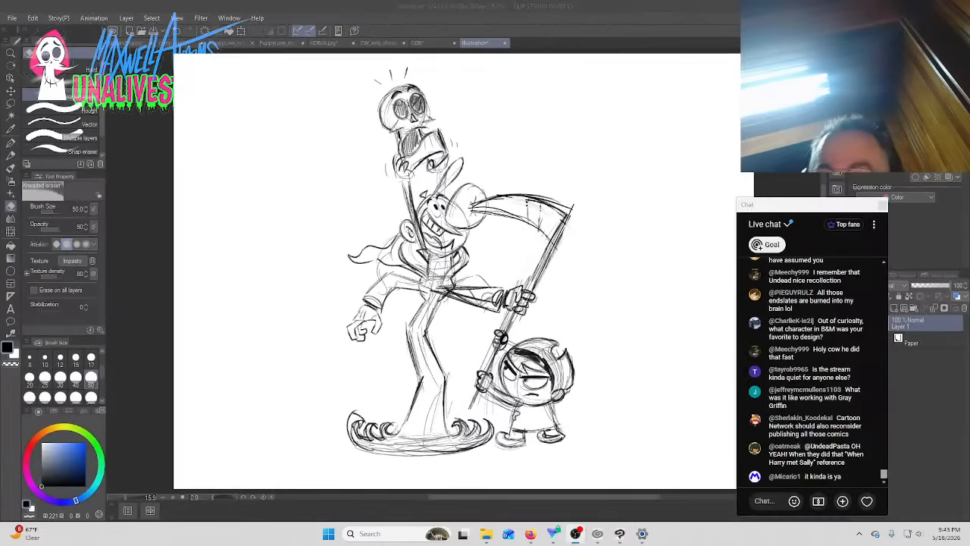